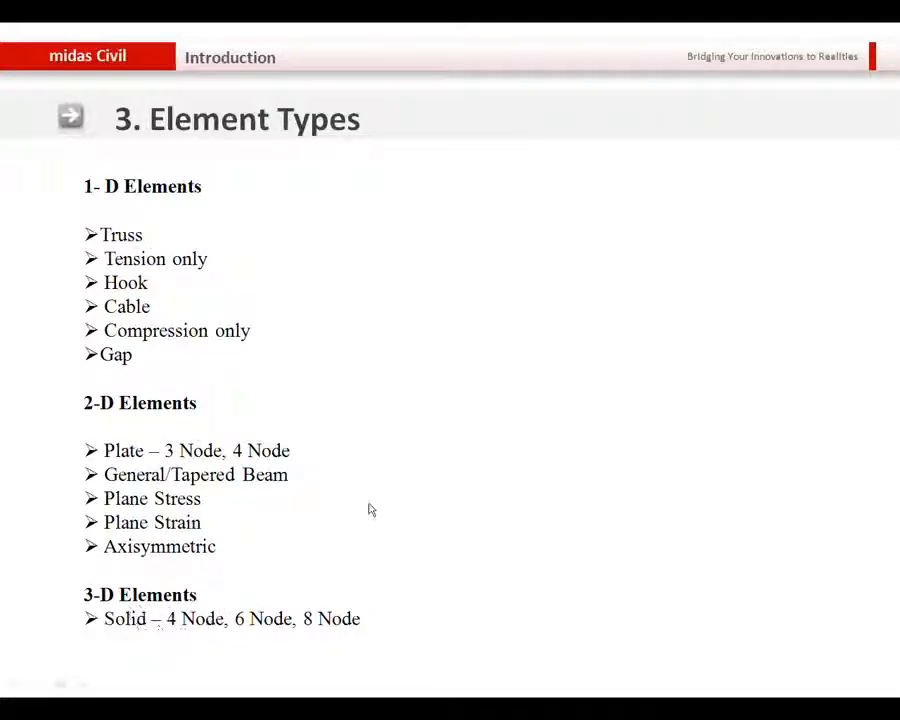
left_click(352, 443)
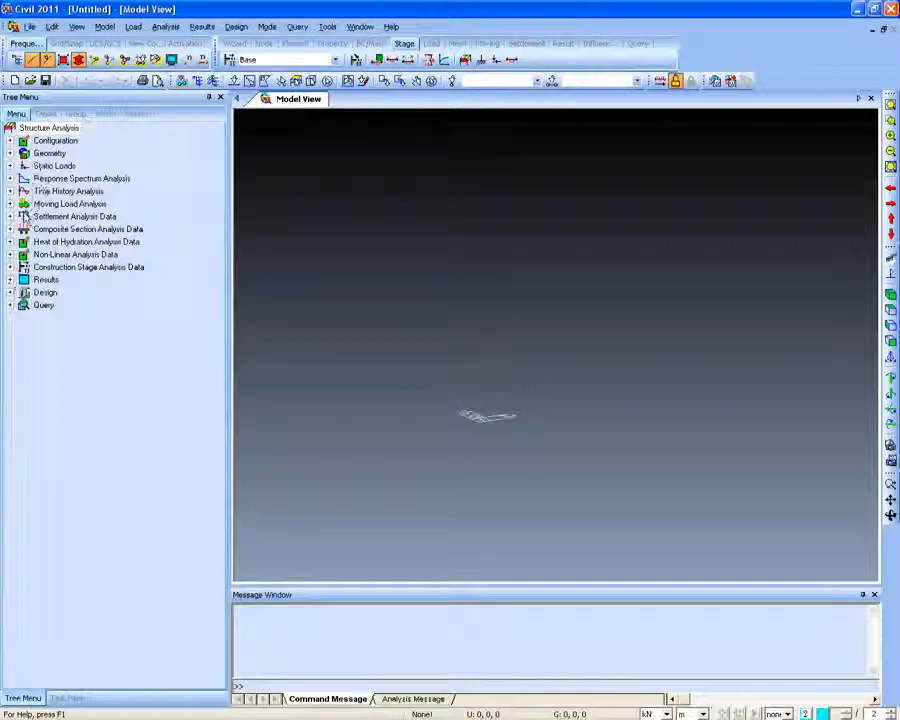
Expand the Static Loads and Geometry branches of the structure analysis tree to view their commands
left_click(10, 166)
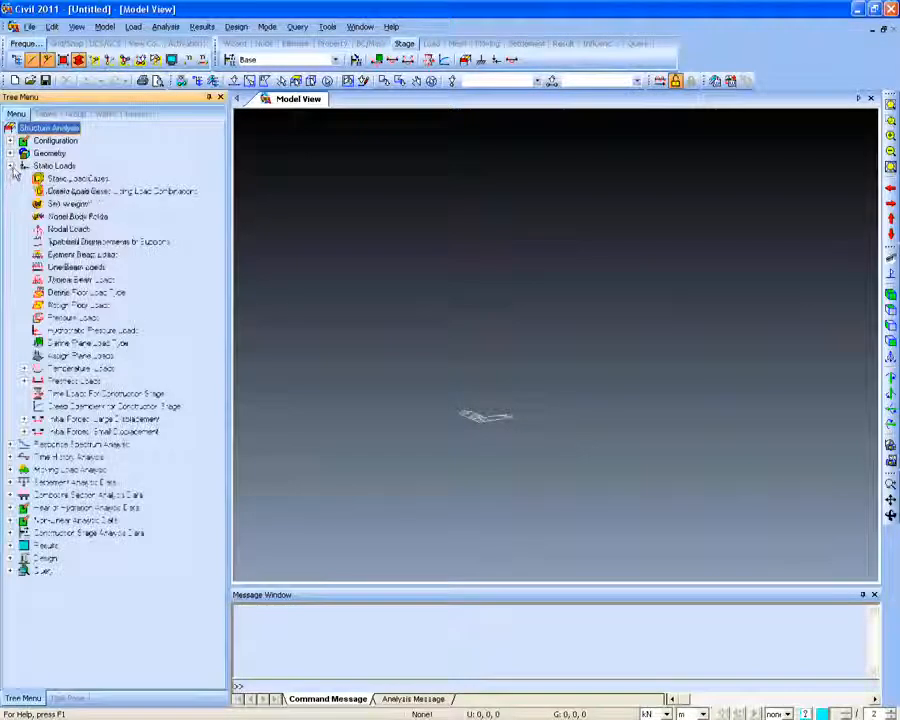
double_click(26, 153)
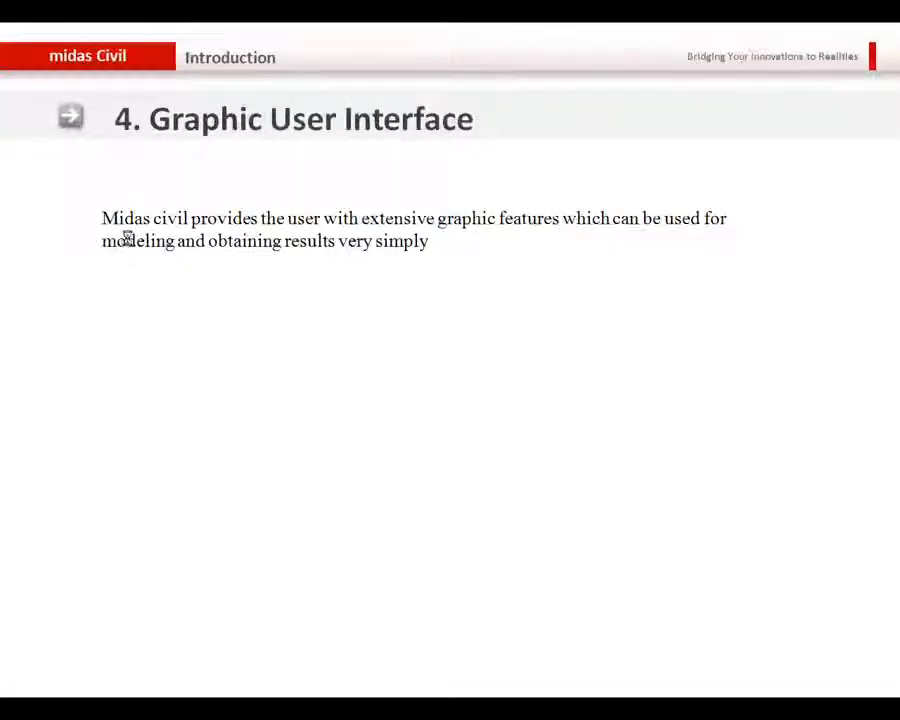
left_click(128, 238)
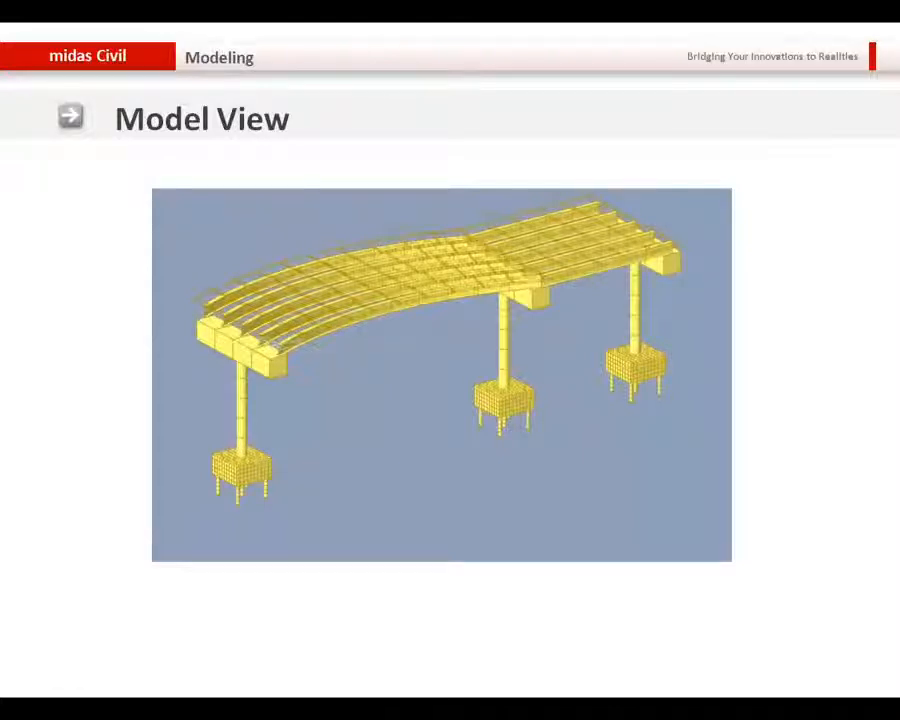
key("Right")
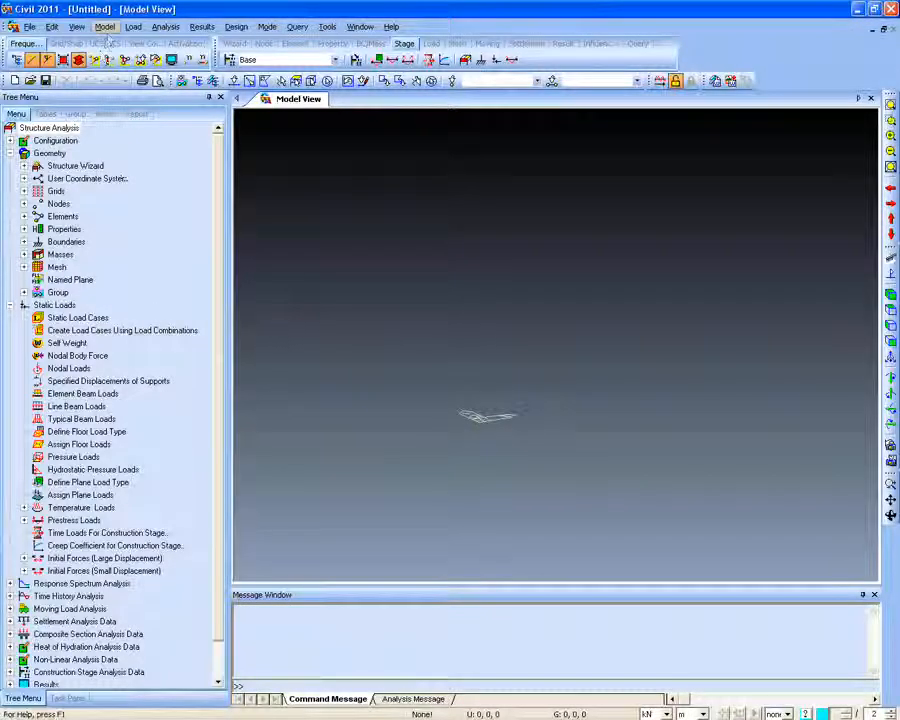
left_click(104, 26)
mouse_move(145, 63)
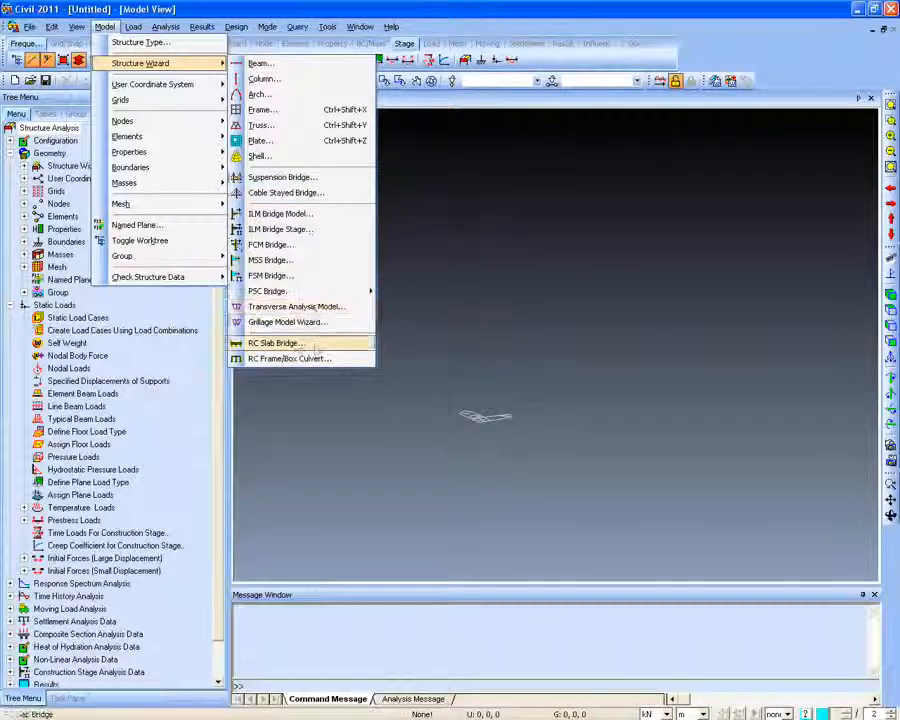
left_click(187, 7)
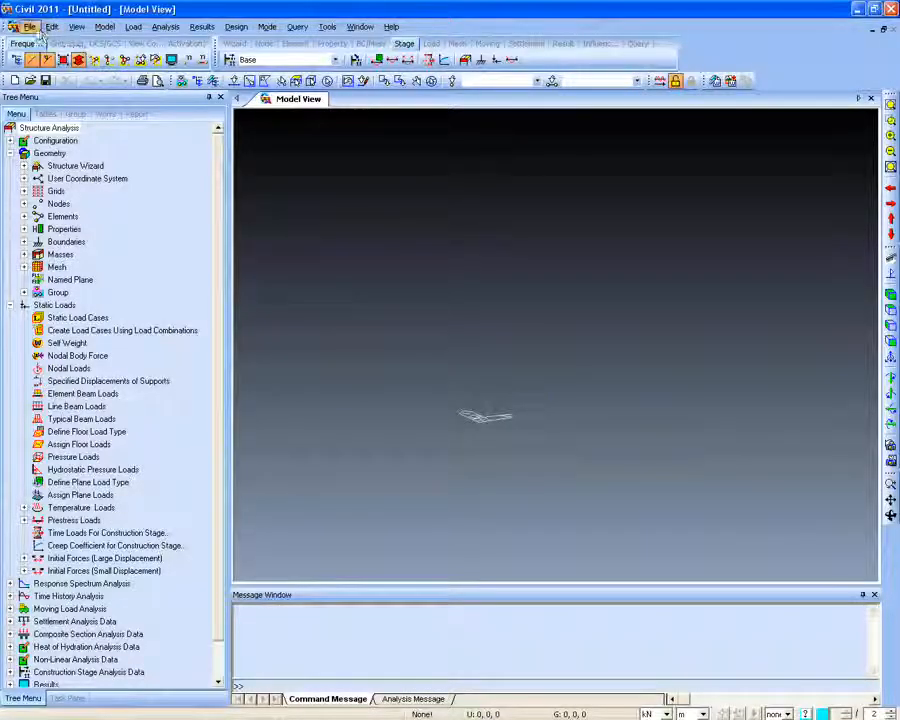
Start an AutoCAD DXF import and load the file 10-Cable Stayed Forward_dxf.dxf from the eduweb folder
left_click(33, 28)
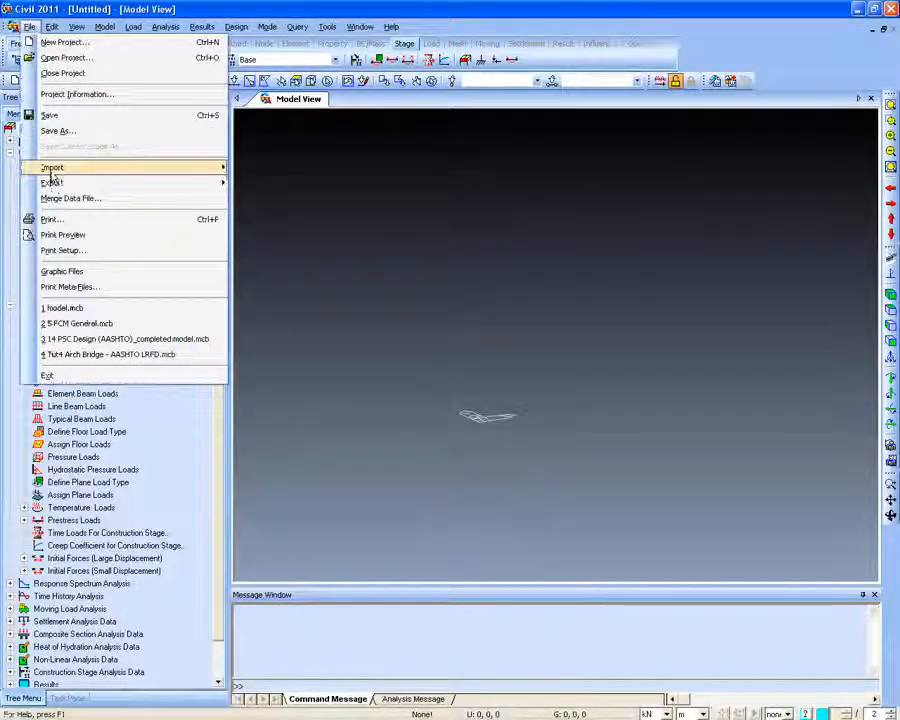
mouse_move(60, 170)
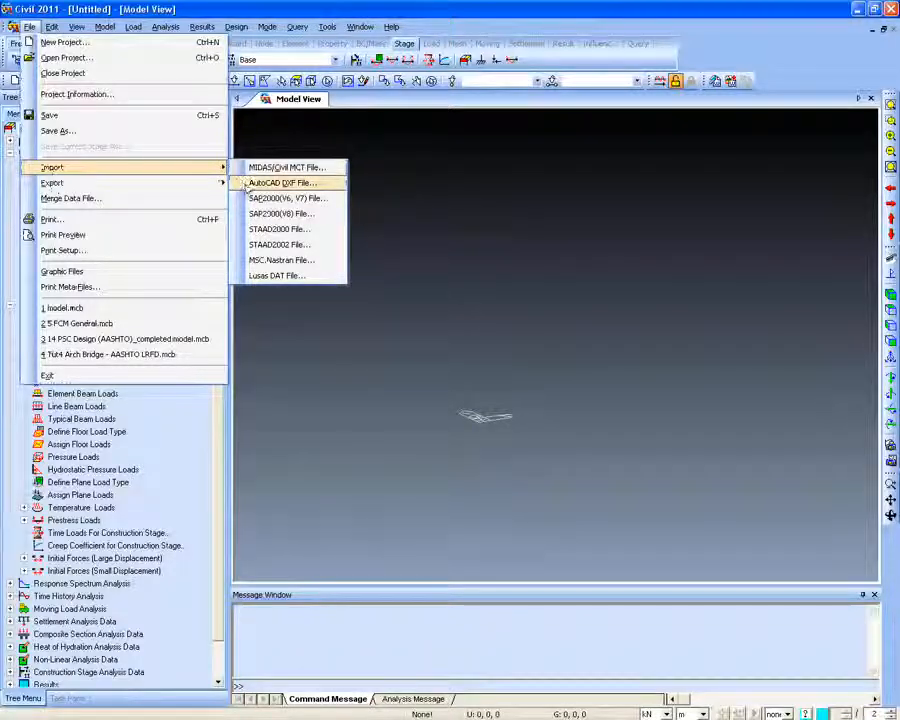
left_click(277, 196)
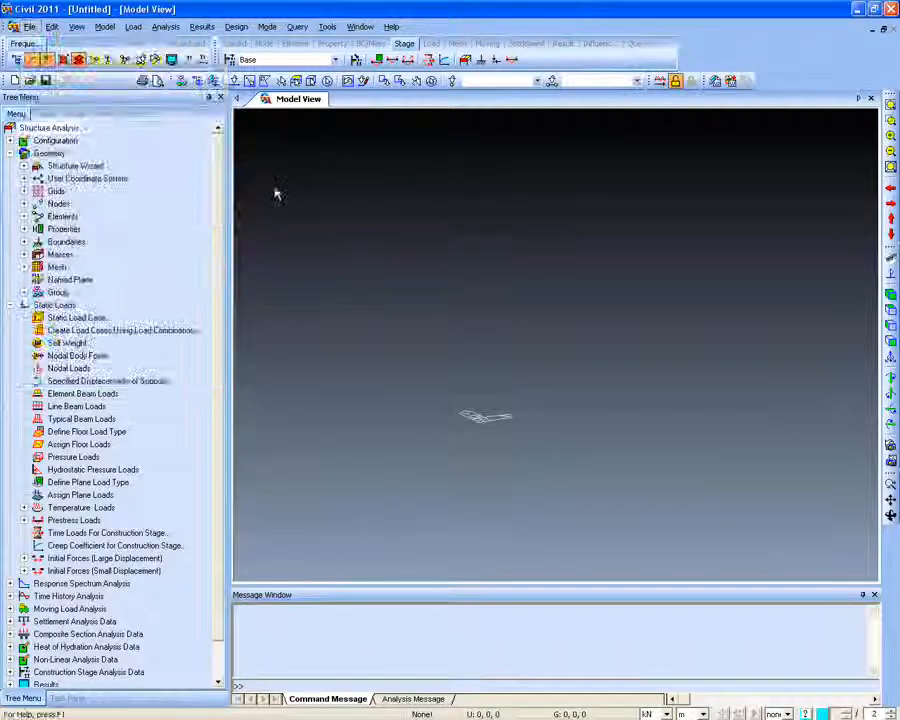
left_click(150, 77)
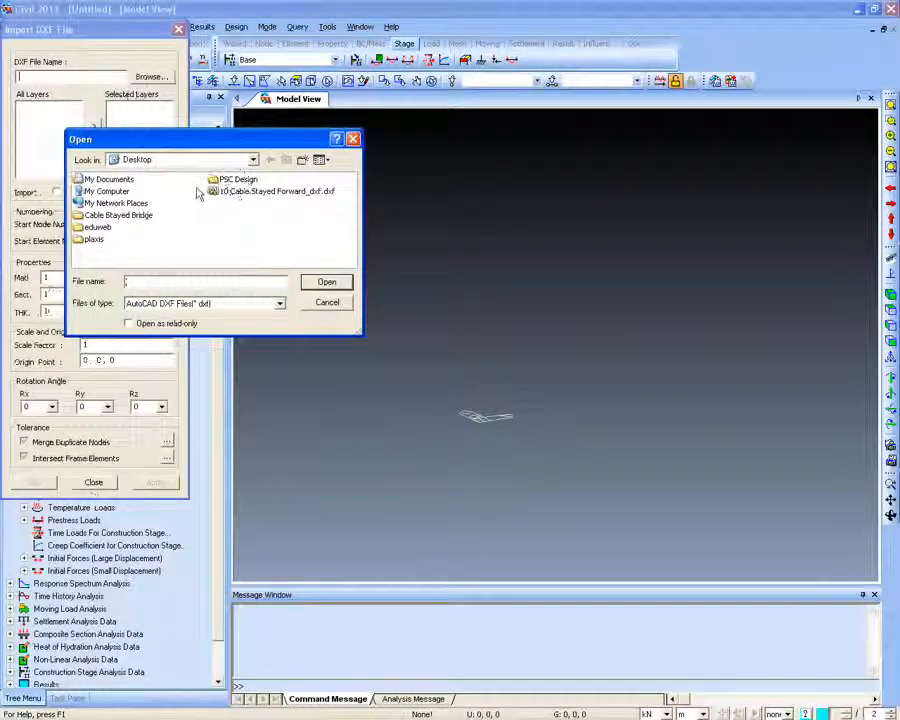
double_click(100, 228)
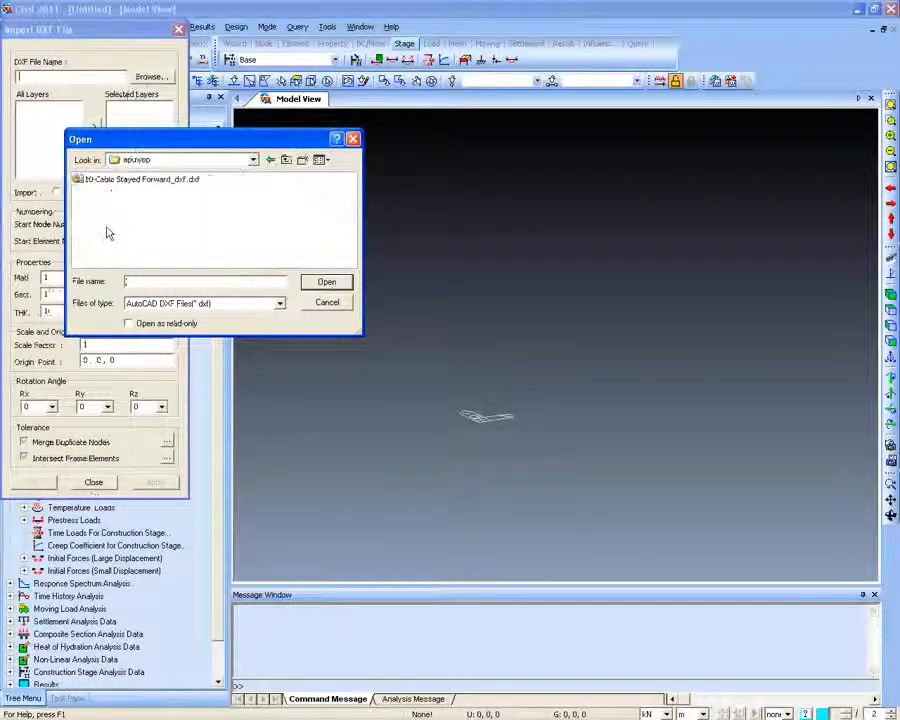
double_click(112, 181)
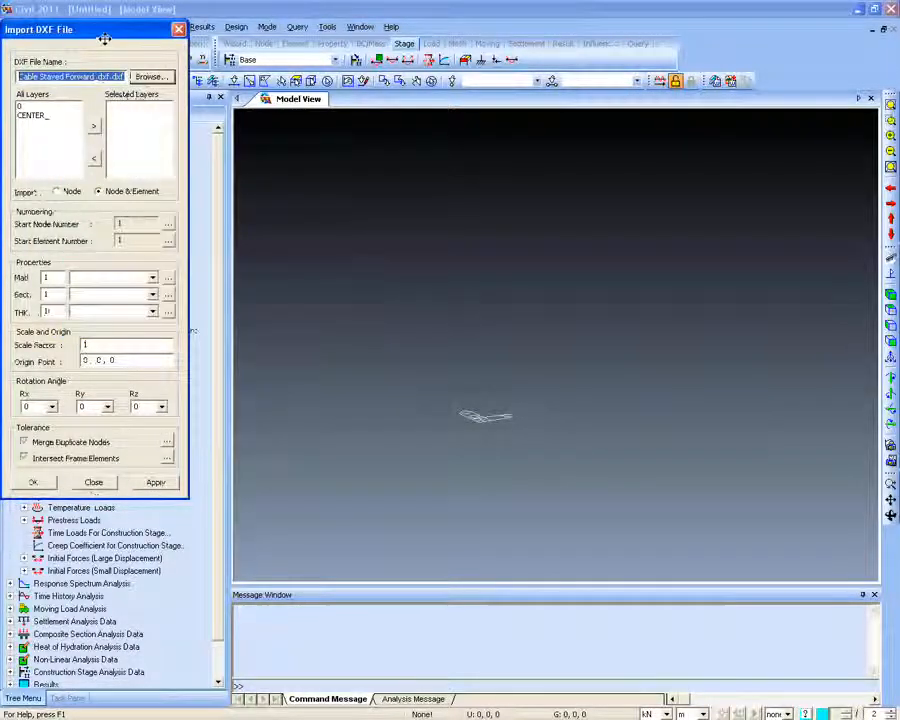
left_click_drag(104, 38, 170, 44)
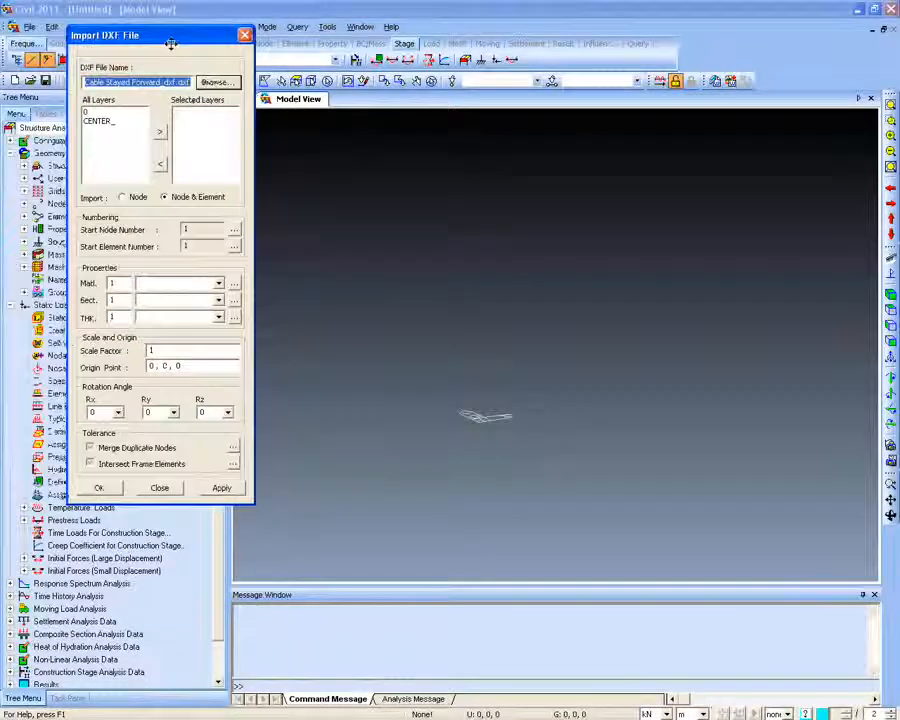
Add the CENTER_ and 0 layers to the selected layers and import their nodes and elements into the model
left_click(97, 120)
left_click(157, 129)
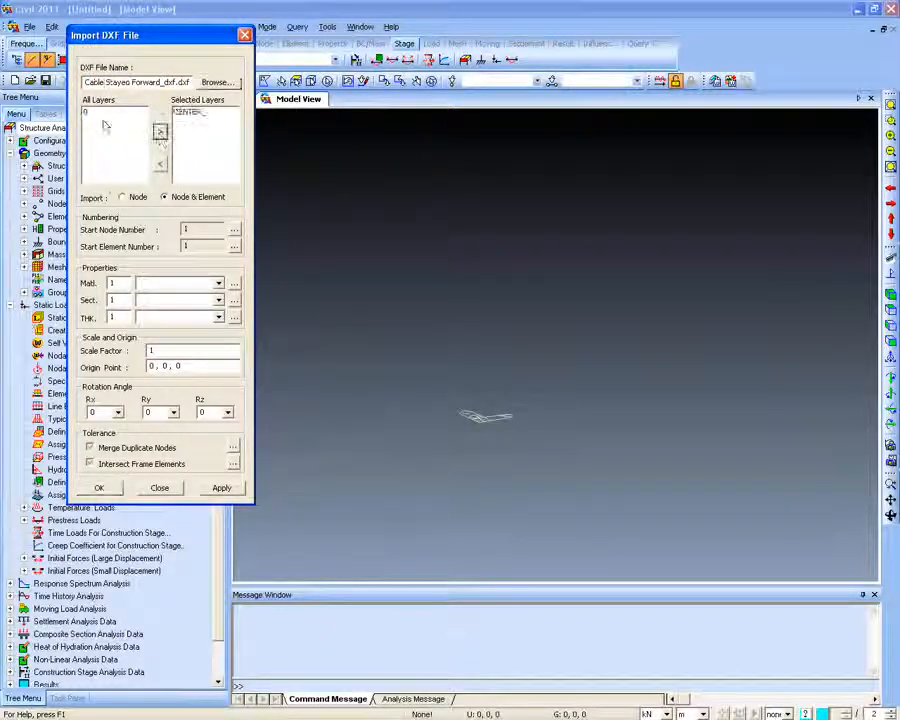
left_click(158, 131)
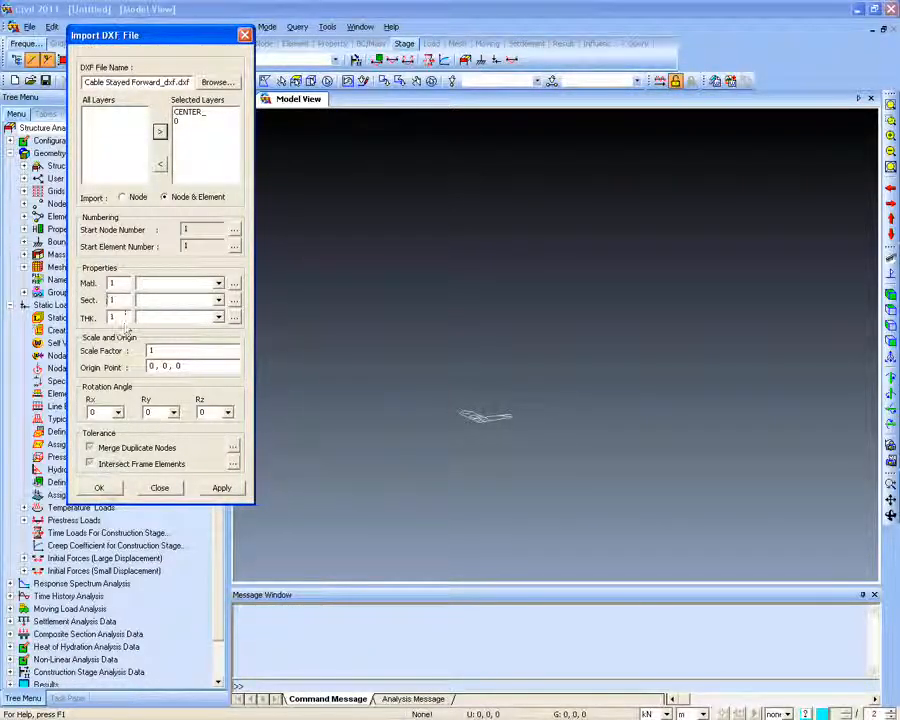
left_click(99, 487)
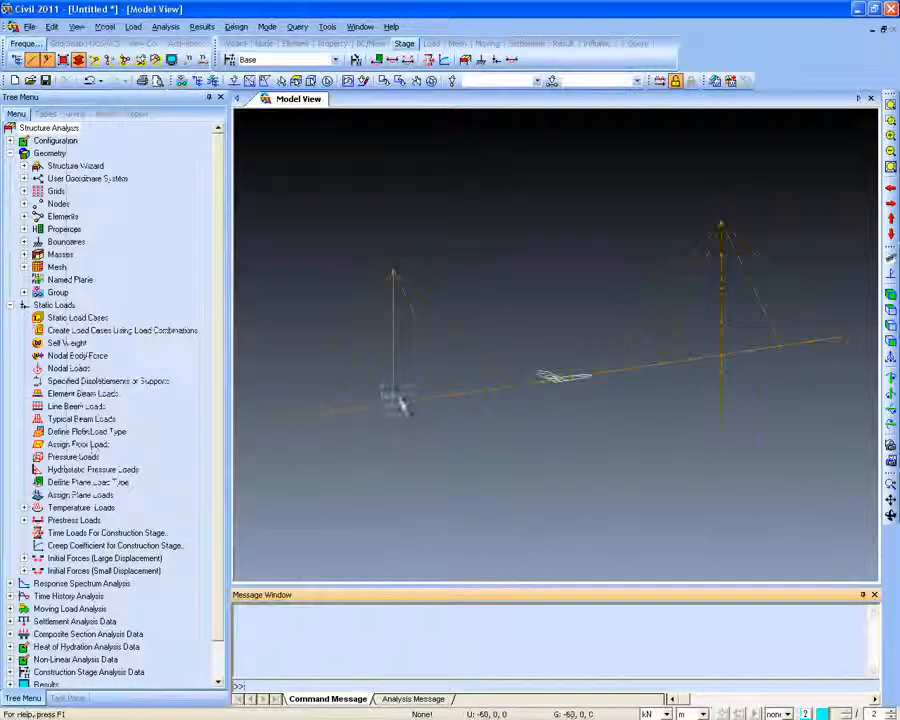
middle_click_drag(398, 396, 473, 315, "ctrl")
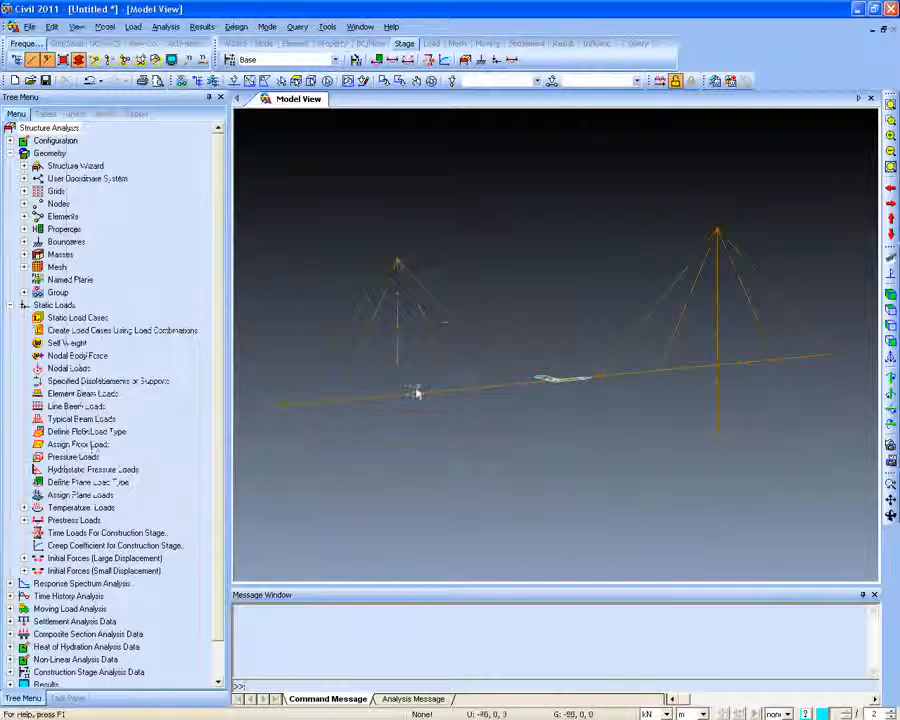
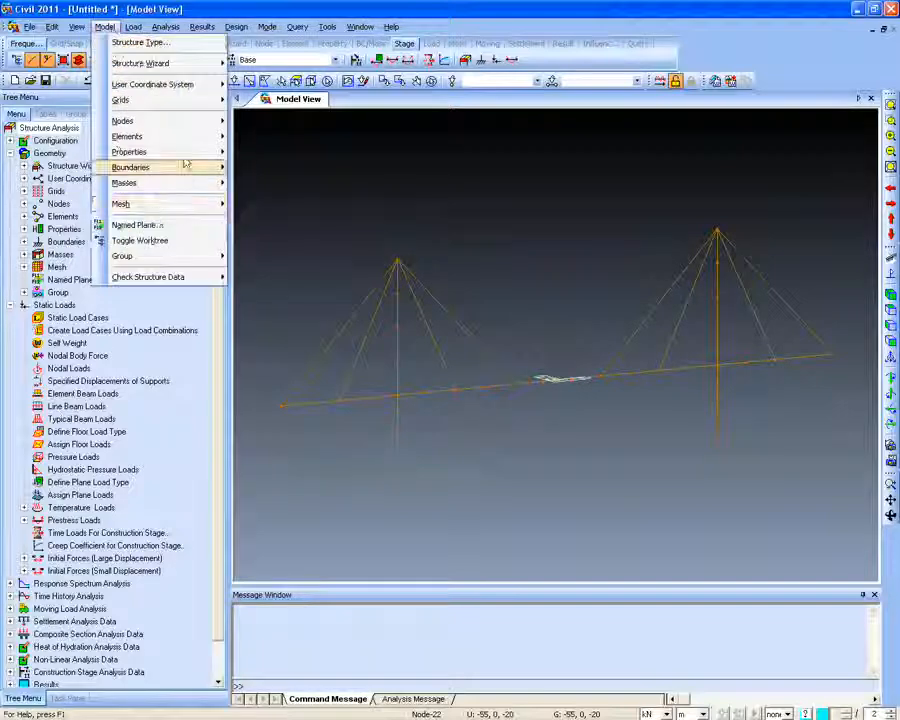
Start a new material definition and examine the standards offered for the Steel and Concrete design types
left_click(277, 153)
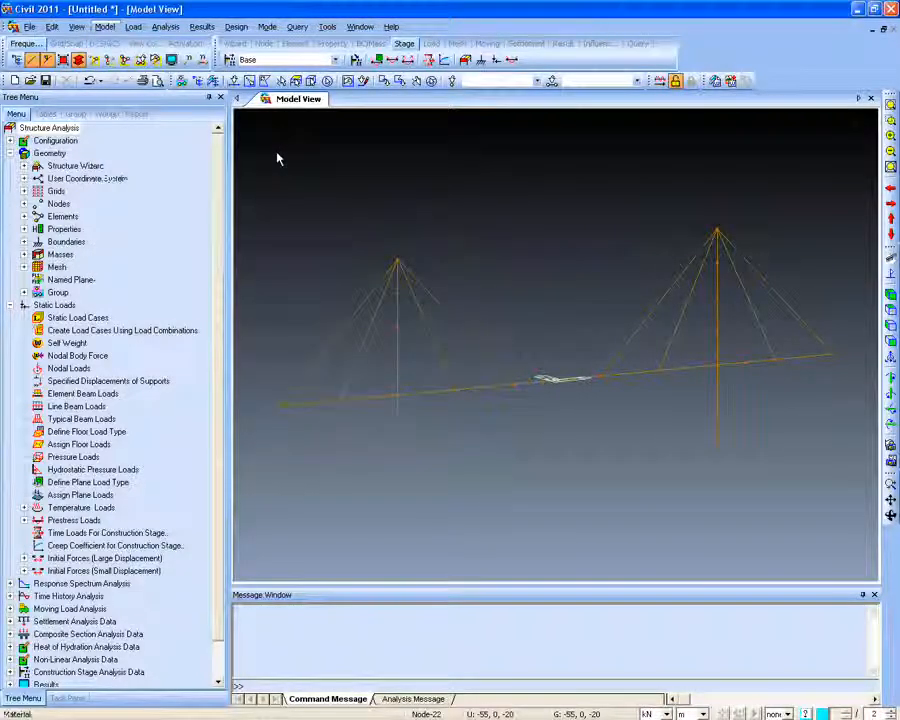
left_click(288, 75)
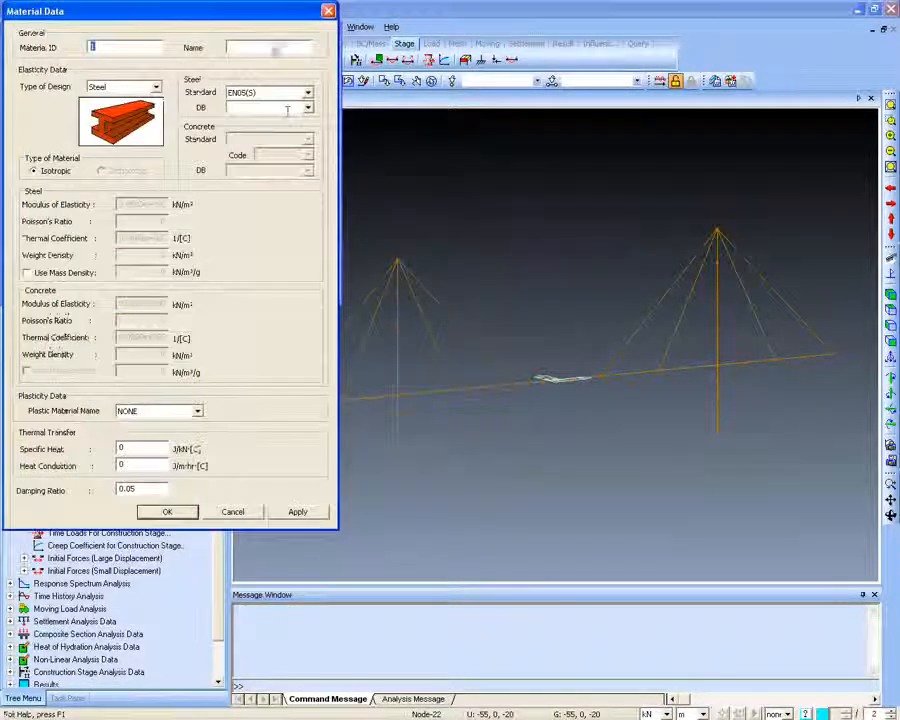
left_click(430, 148)
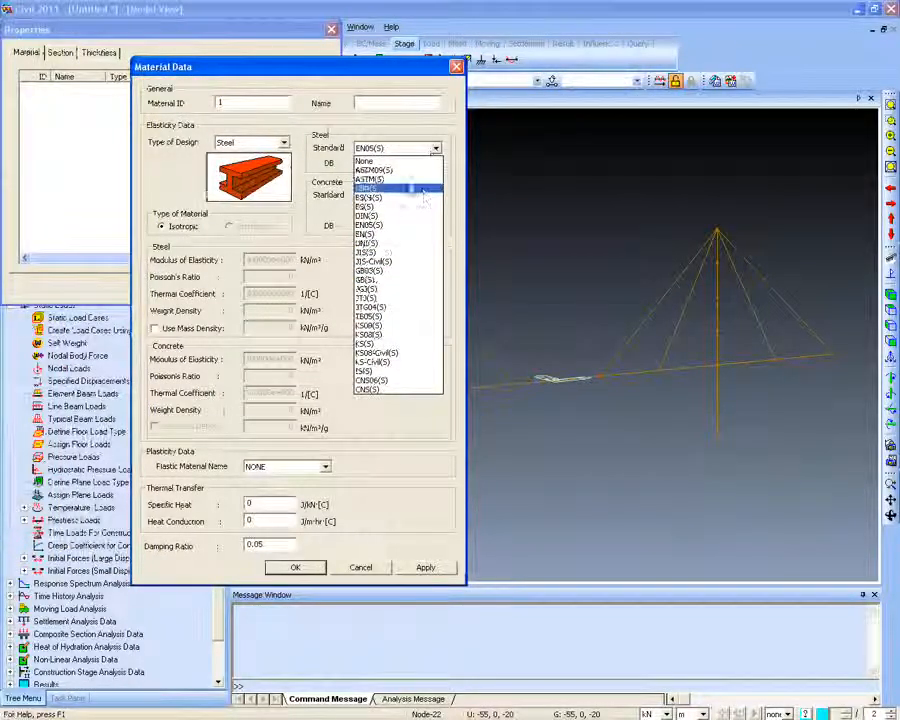
left_click(284, 143)
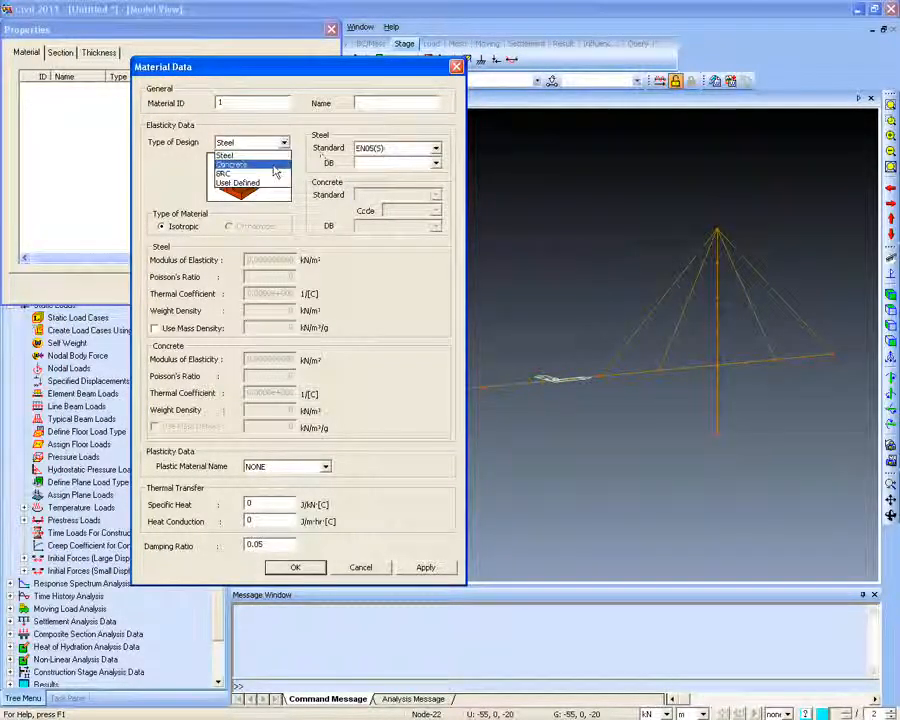
left_click(240, 164)
left_click(406, 195)
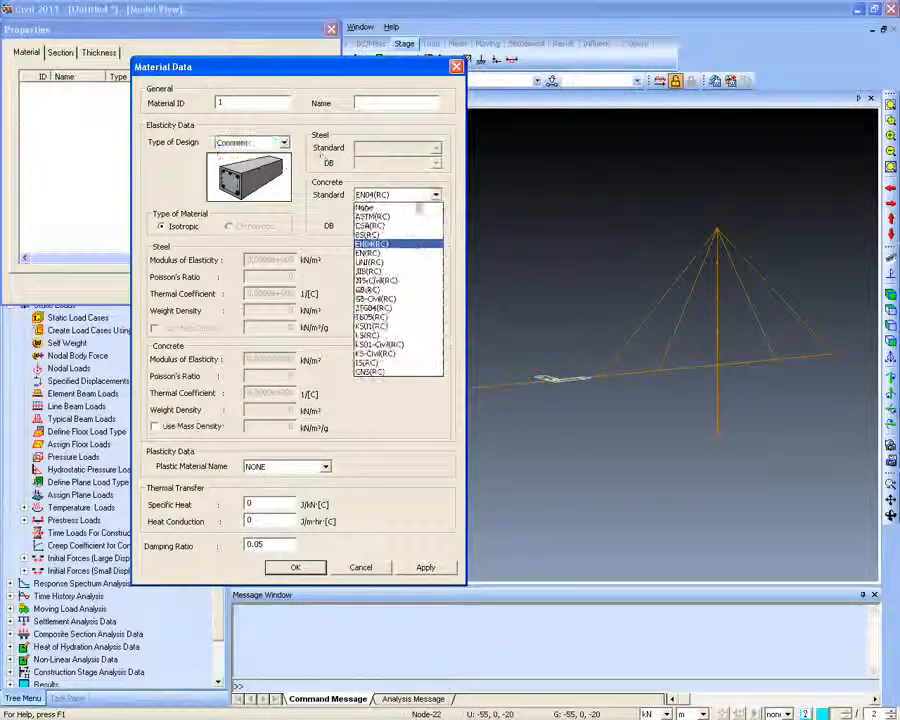
View the SRC design type in the material definition and close the material properties without adding a material
left_click(280, 143)
left_click(280, 143)
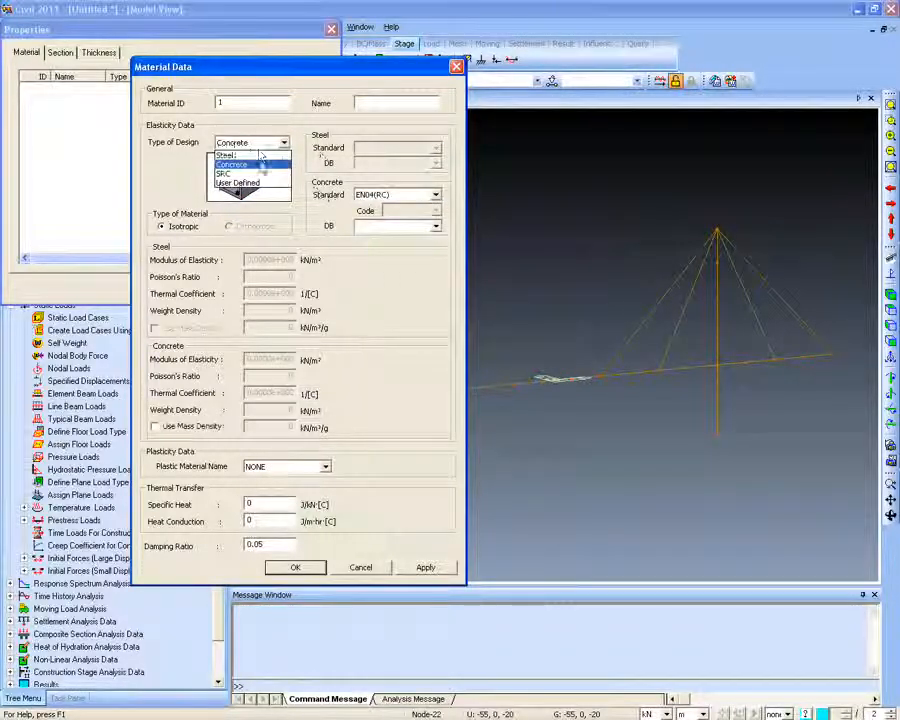
left_click(260, 173)
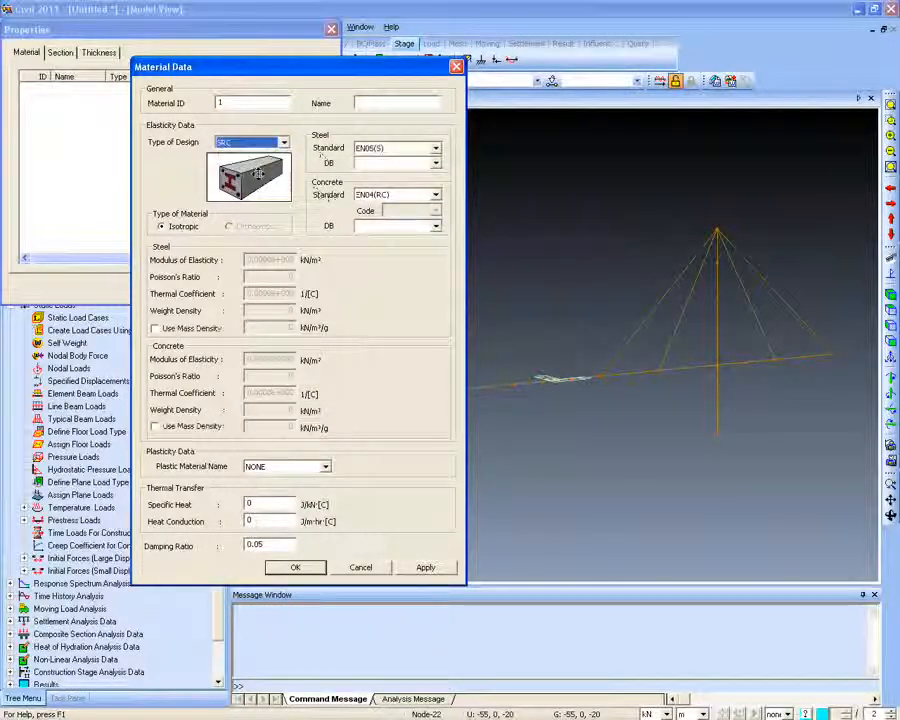
left_click(456, 67)
left_click(300, 286)
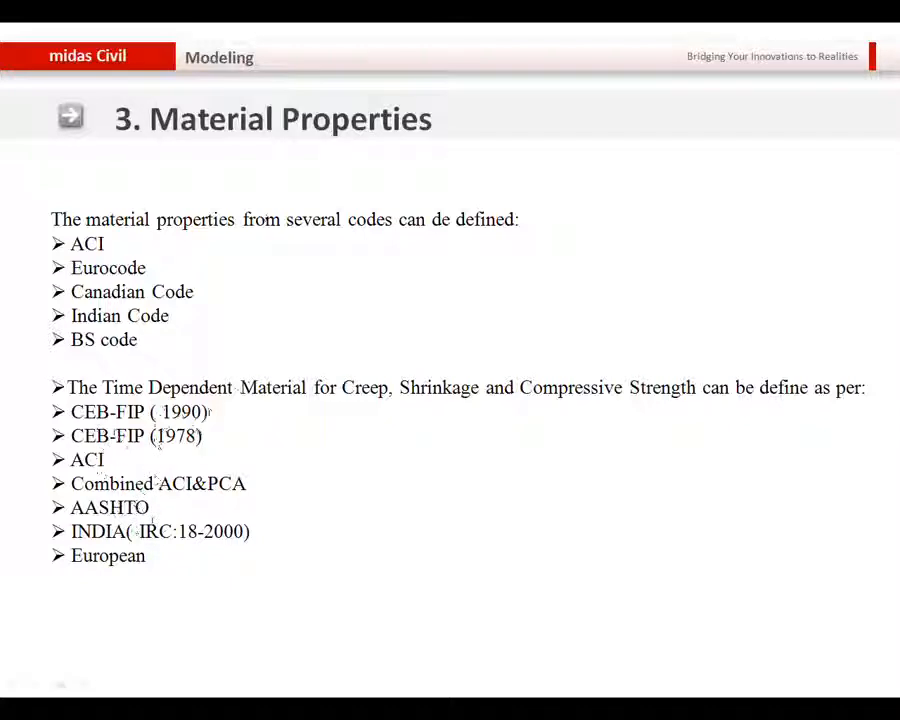
left_click(181, 400)
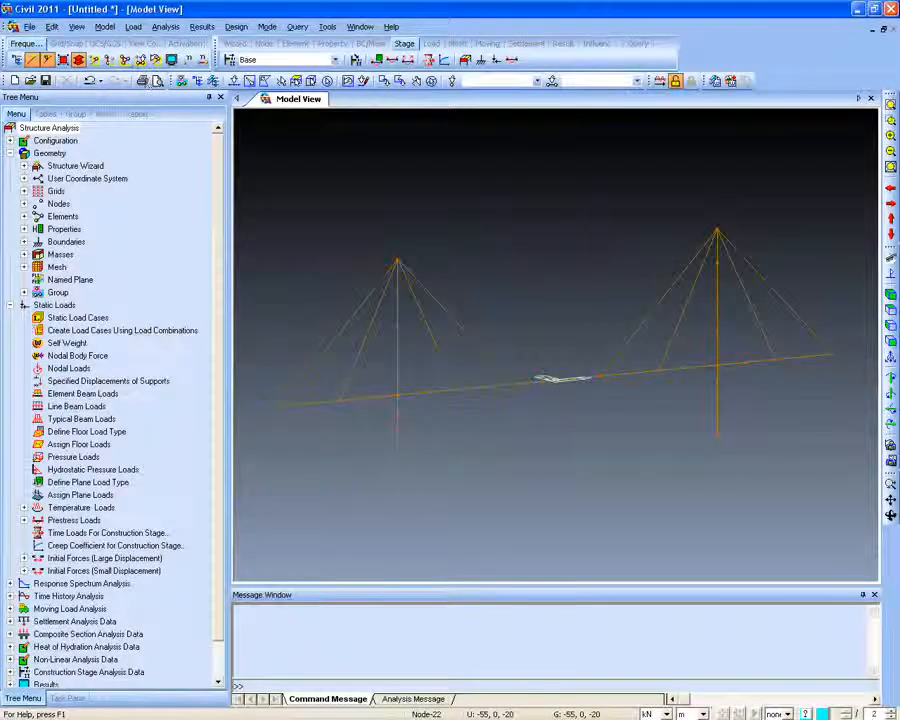
Start a new section definition and examine the DB/User section shapes, keeping I-Section as the shape
left_click(104, 27)
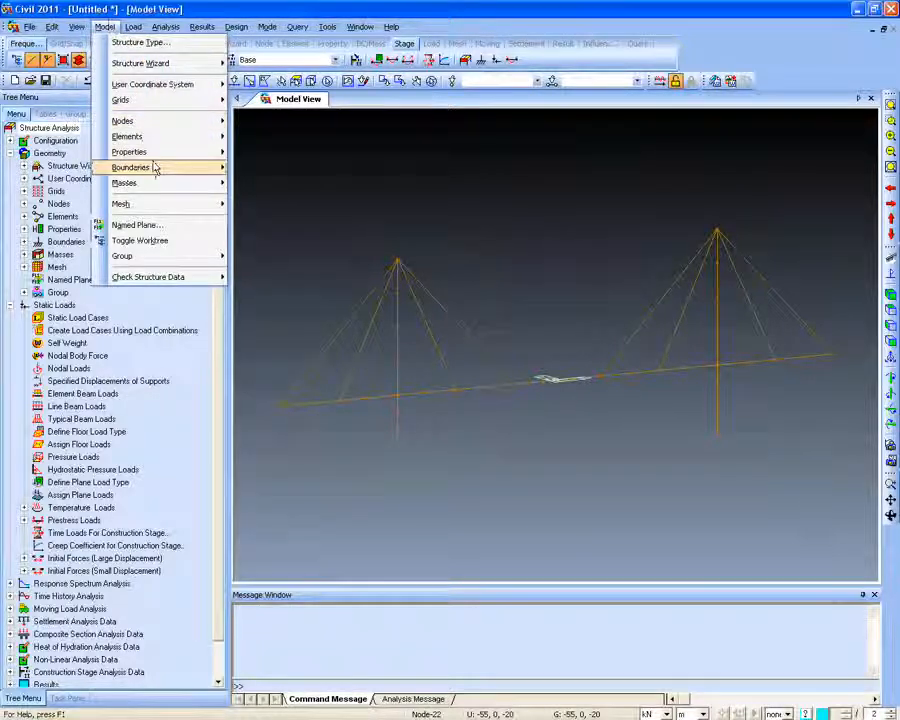
mouse_move(158, 153)
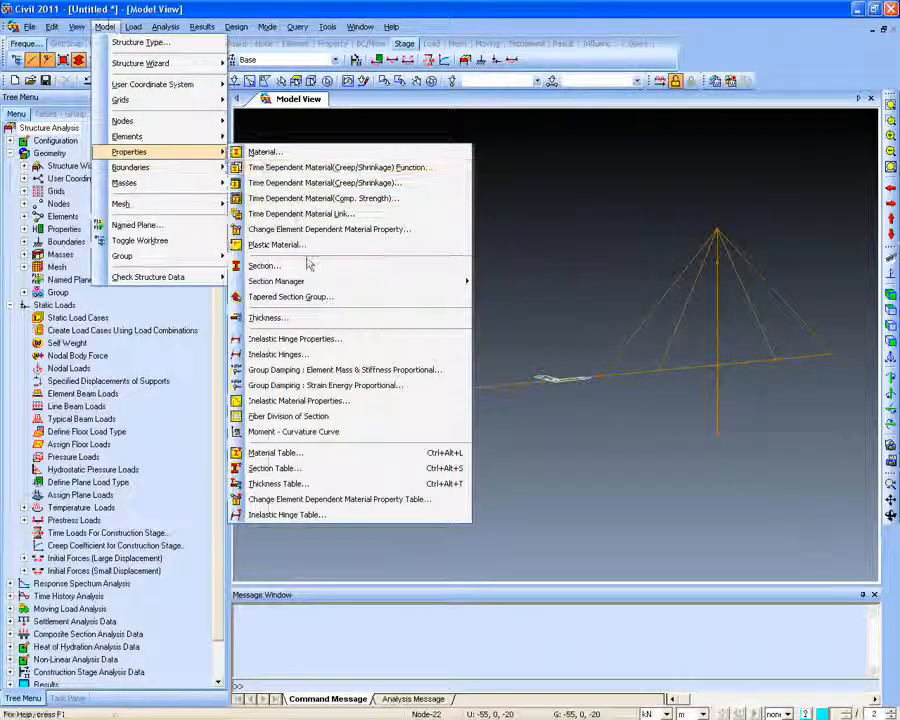
left_click(262, 265)
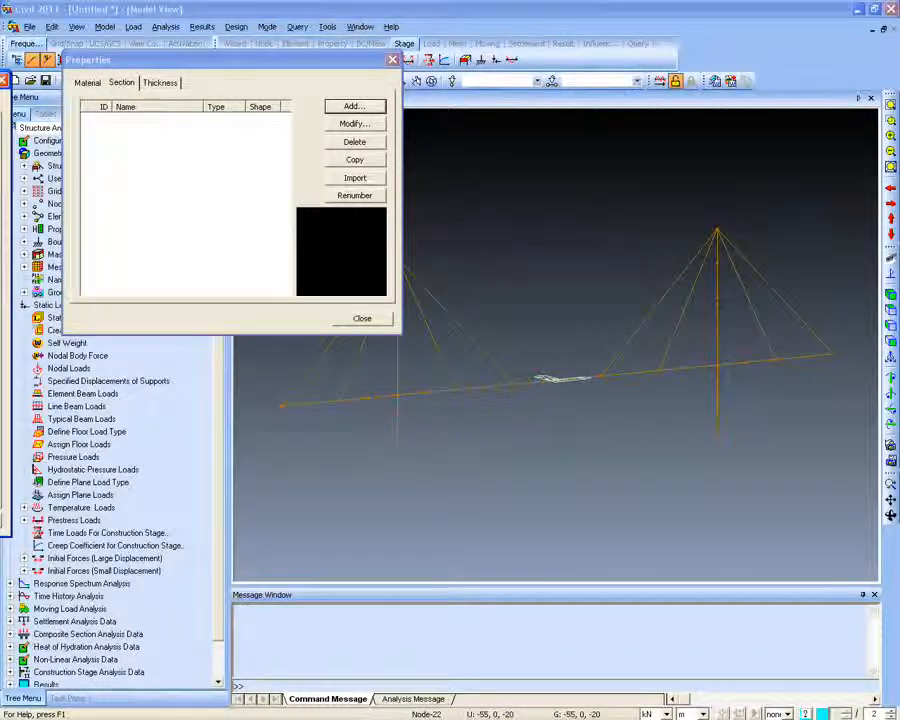
left_click(354, 105)
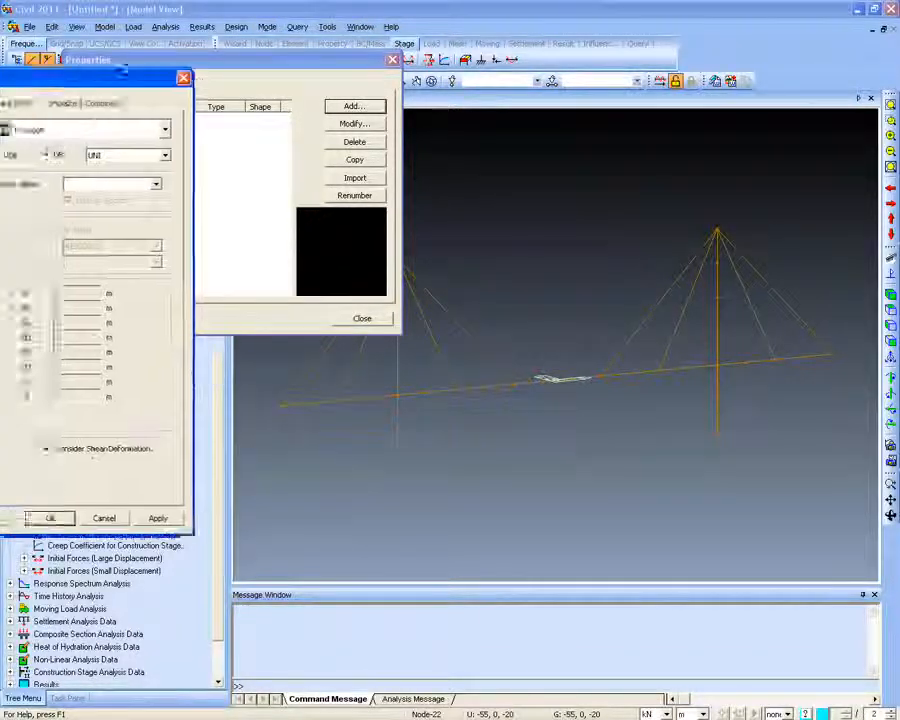
left_click(620, 140)
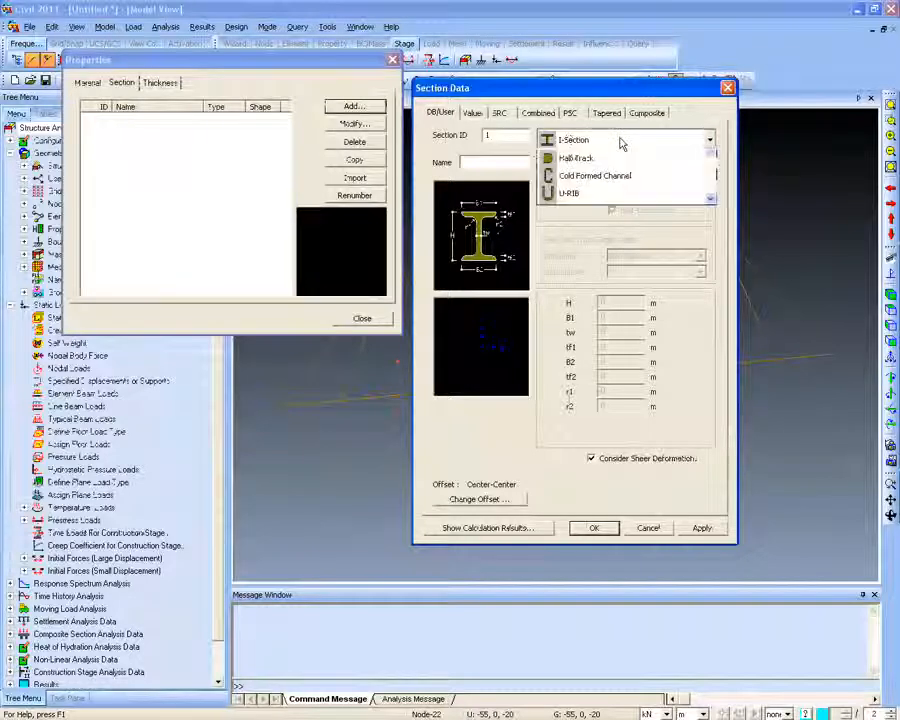
left_click(576, 153)
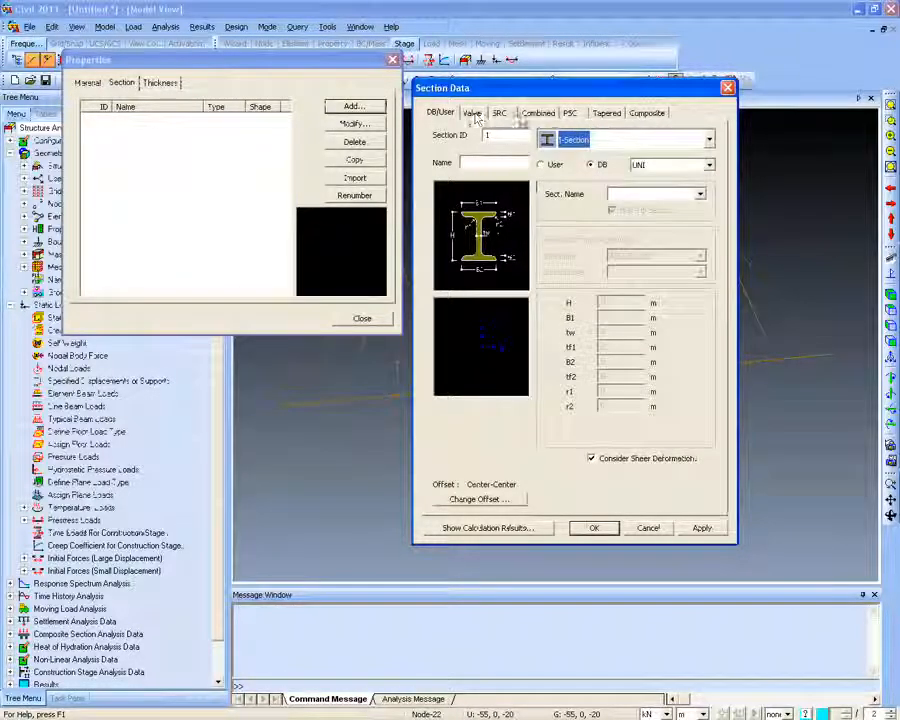
Set up a 2I Combined Shape section from the AISC database with HP12x84 as the first section
left_click(549, 116)
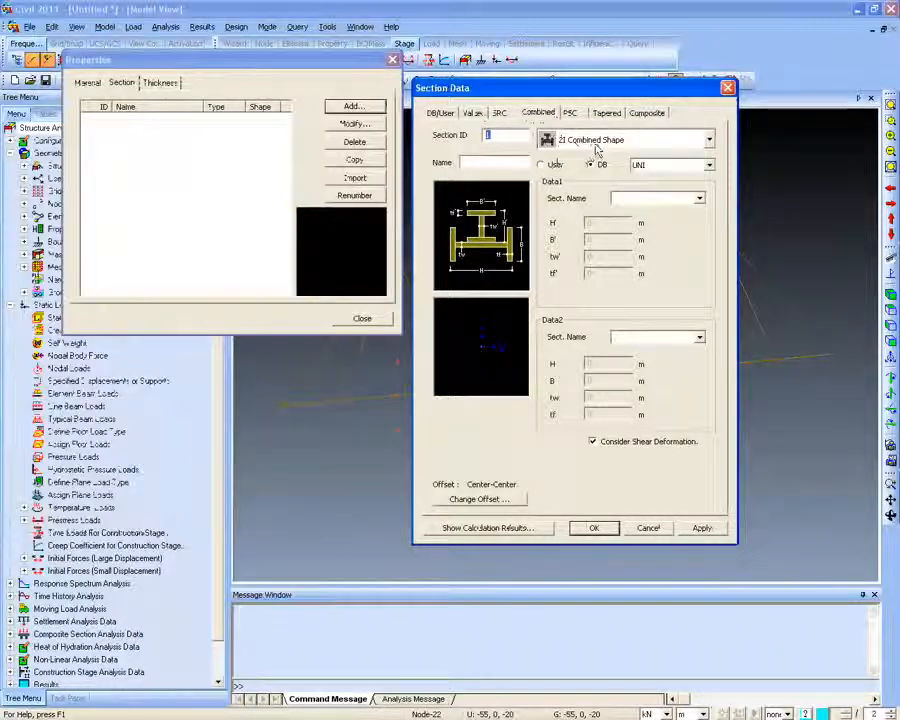
left_click(709, 164)
left_click(690, 196)
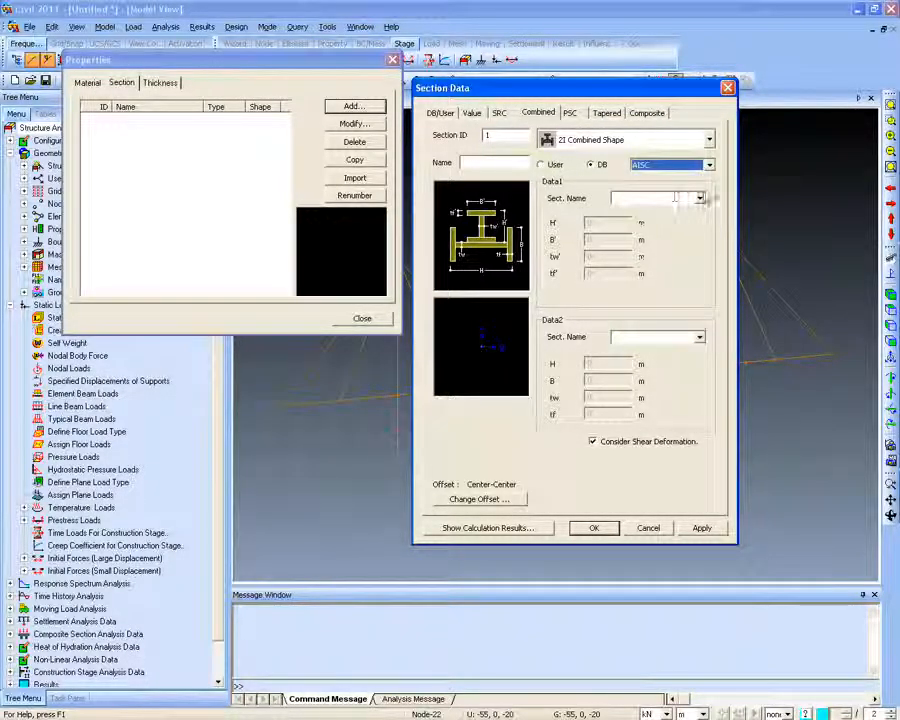
left_click(699, 198)
left_click(660, 285)
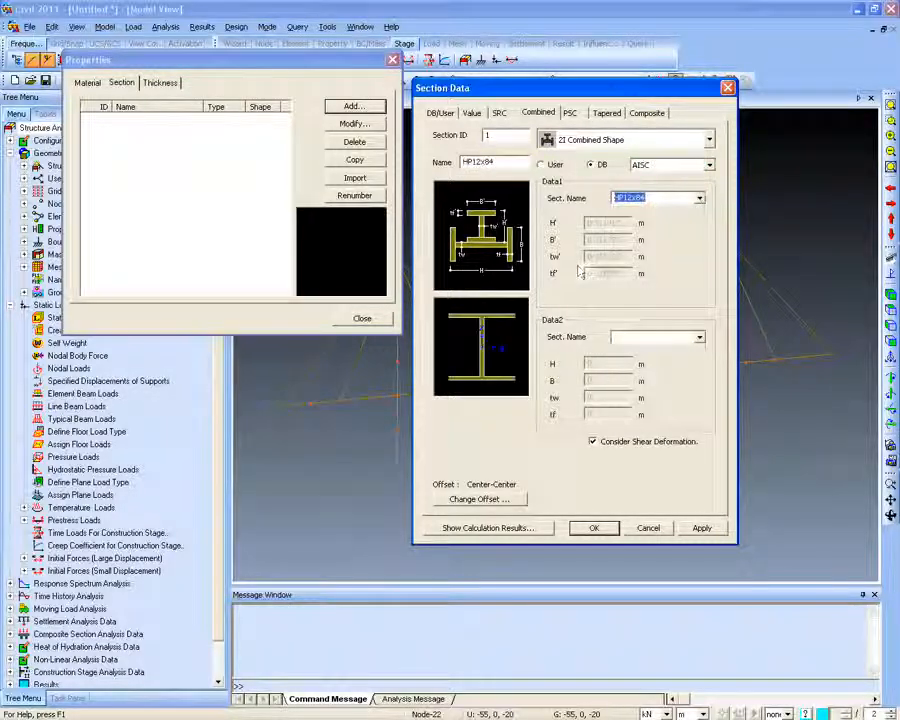
View the SRC section inputs, keeping the Rect-Box-Open shape, and check the steel names offered
left_click(499, 113)
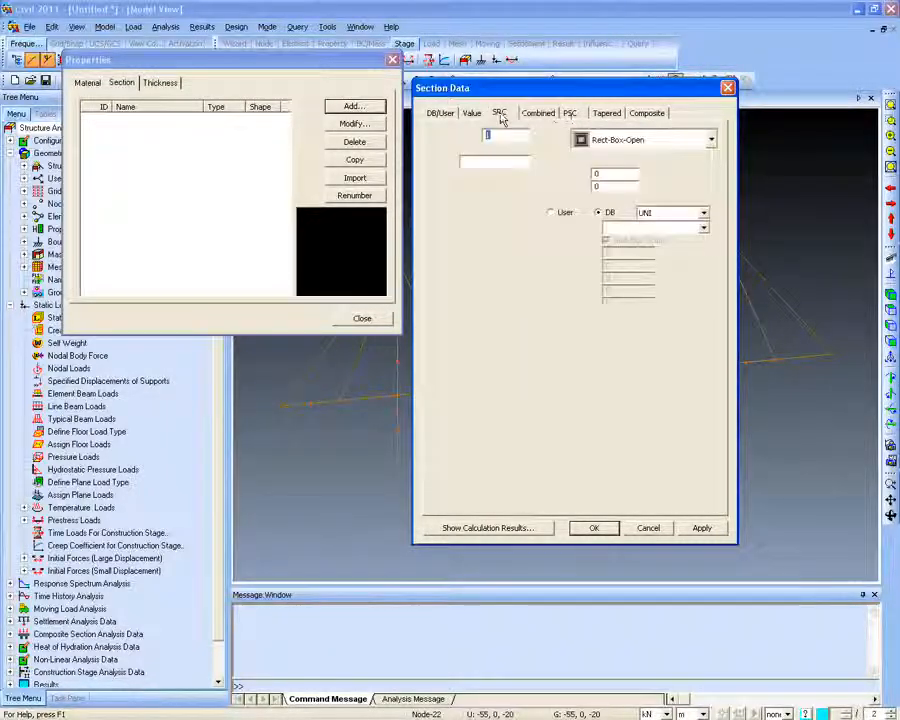
left_click_drag(537, 88, 506, 82)
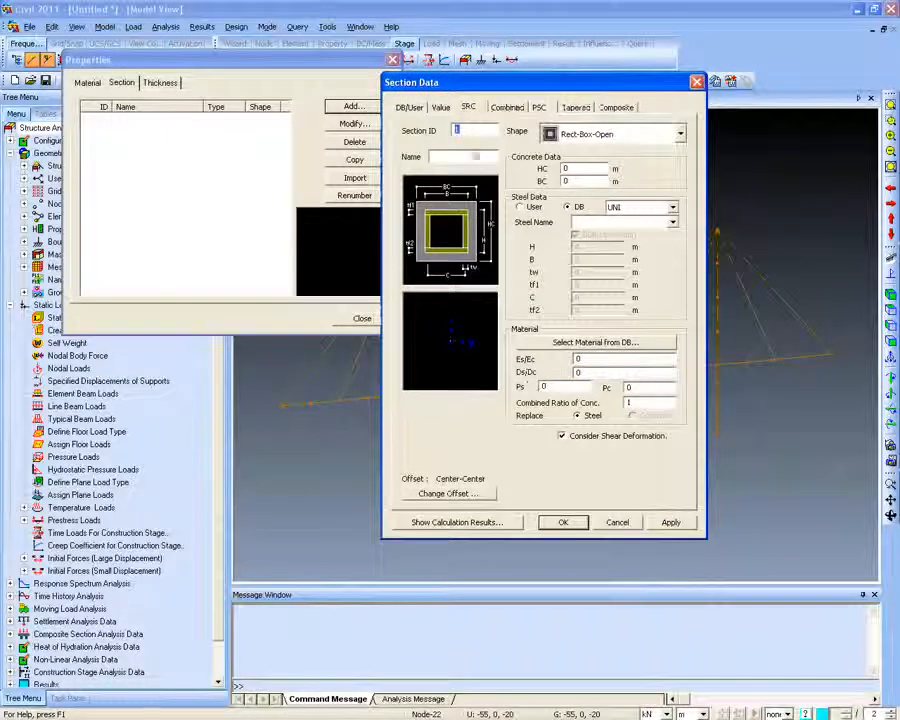
left_click(593, 138)
left_click(592, 148)
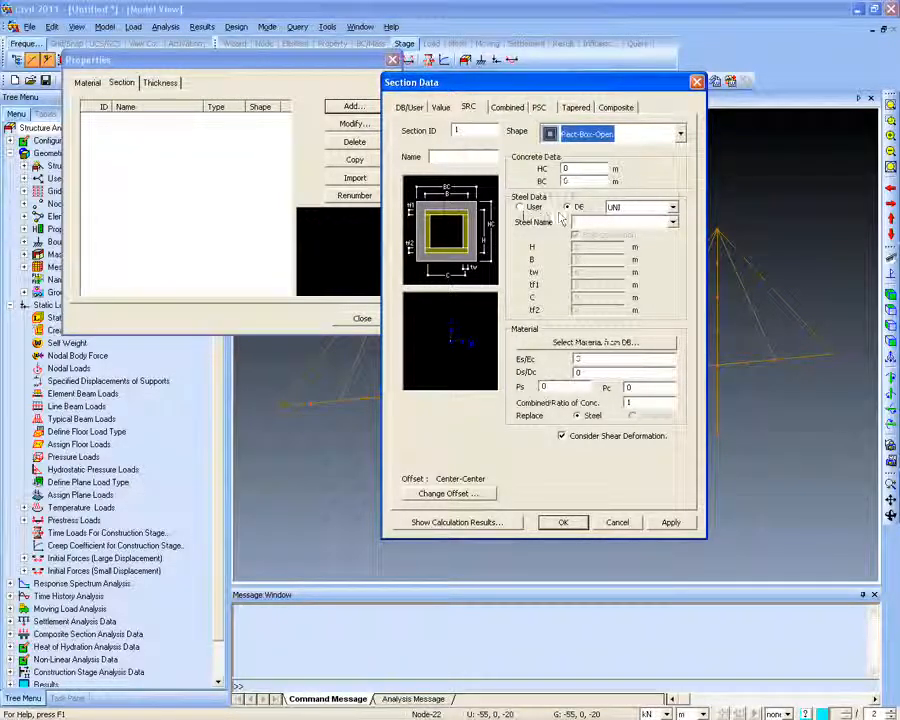
left_click(673, 222)
left_click(540, 108)
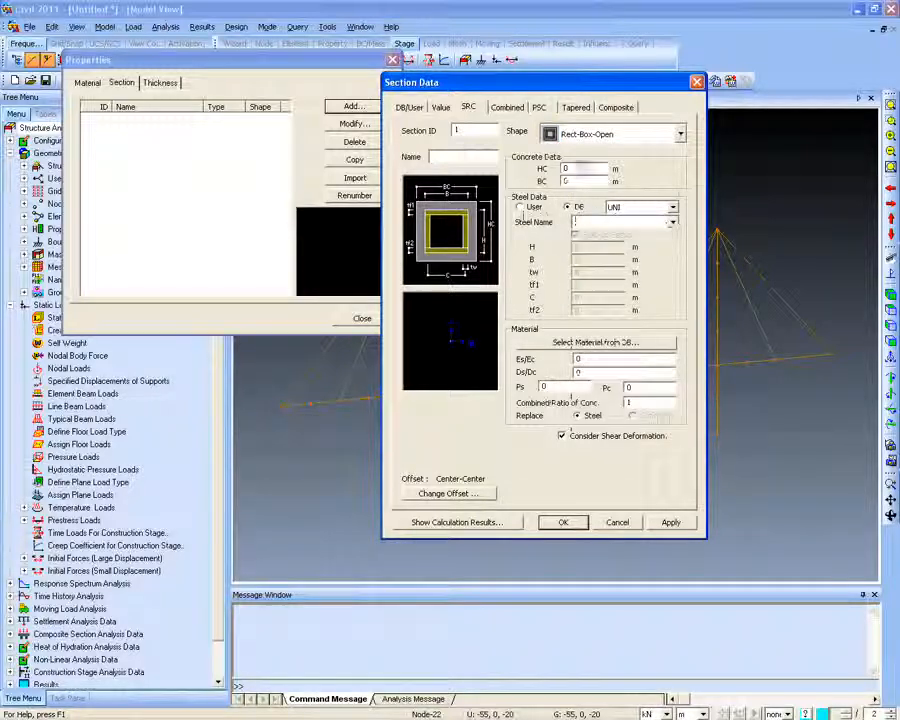
Examine the PSC section shapes beside the PSC viewer and choose PSC-nCELL2 to view its dimension parameters
left_click(540, 108)
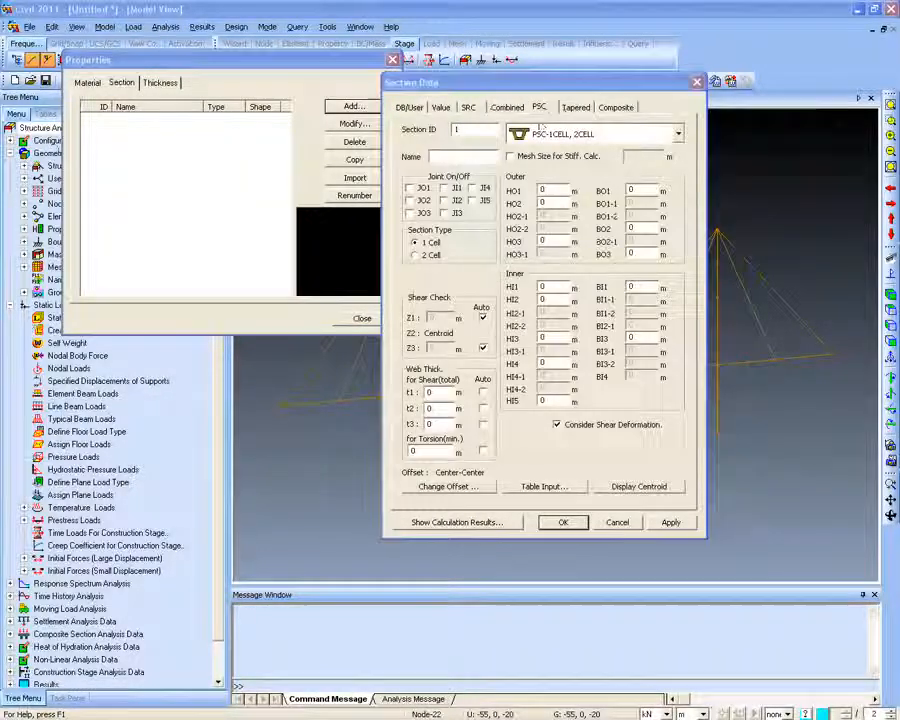
left_click_drag(0, 74, 783, 76)
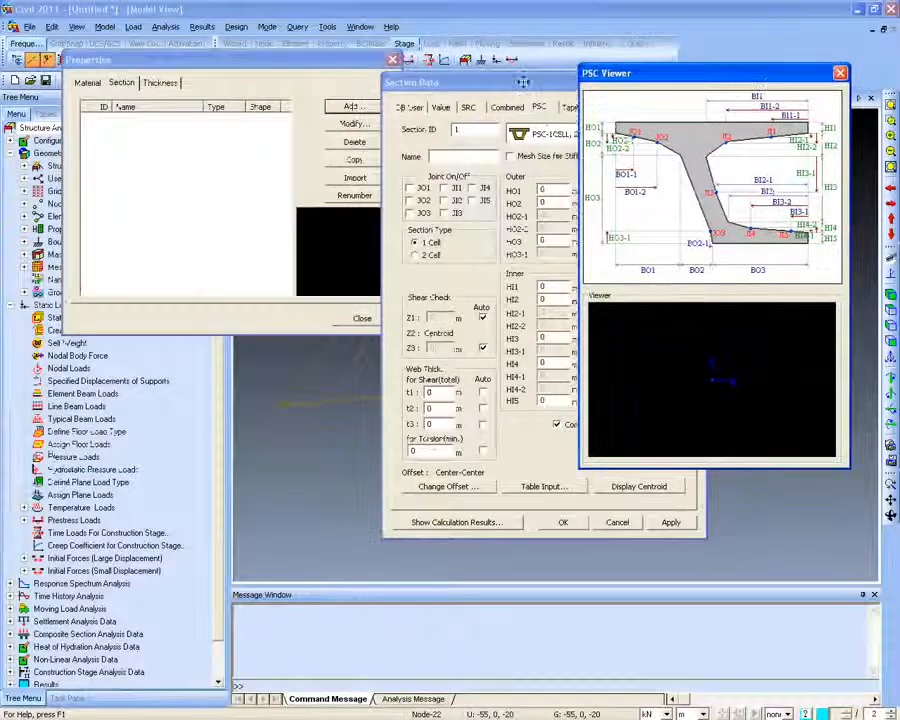
left_click_drag(519, 81, 293, 85)
left_click_drag(700, 74, 623, 93)
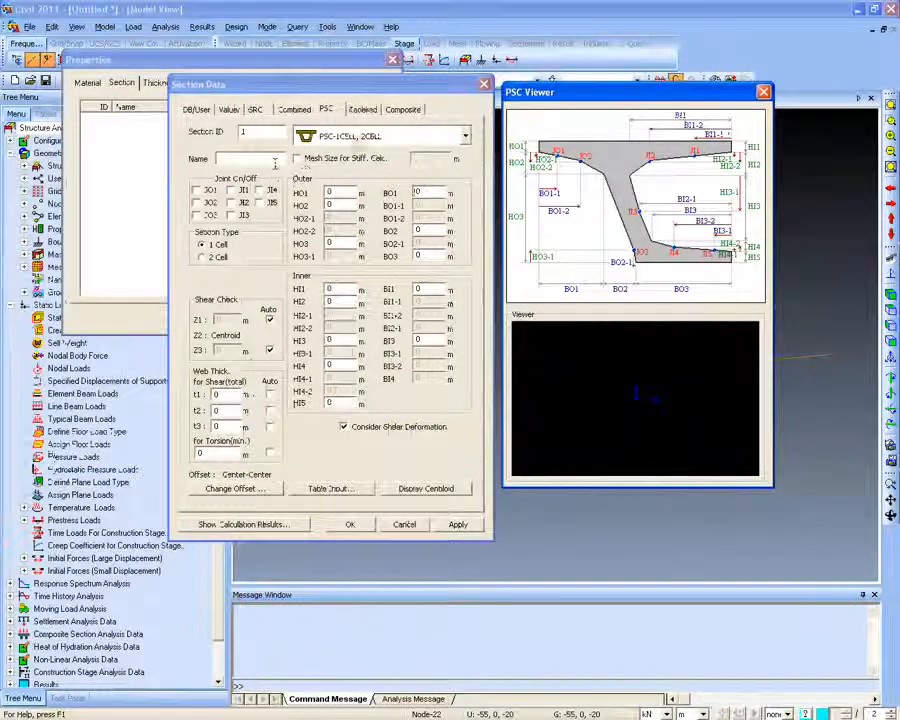
left_click(352, 137)
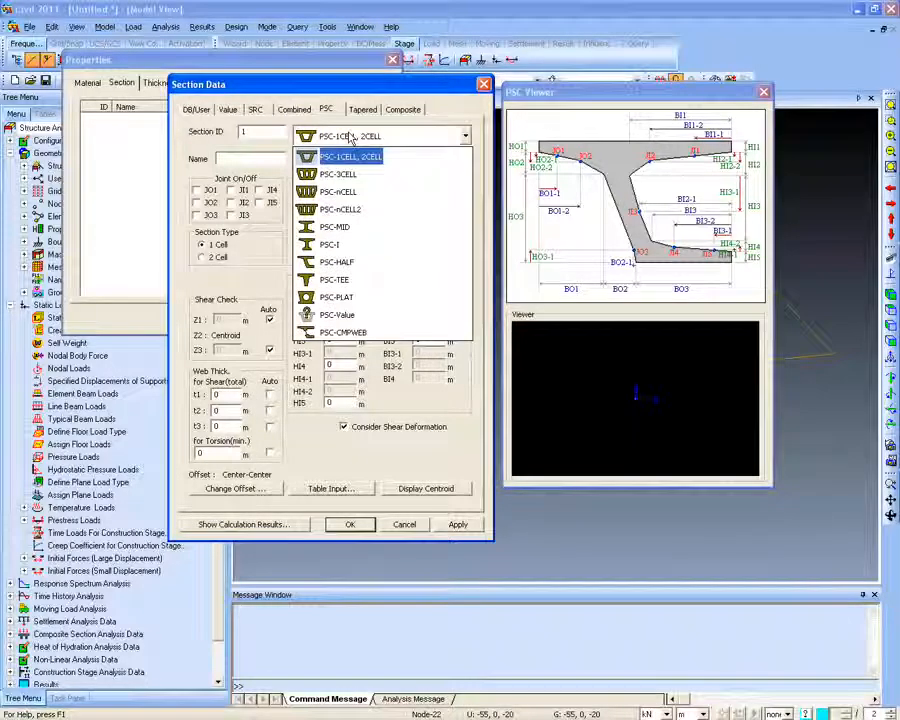
left_click(372, 209)
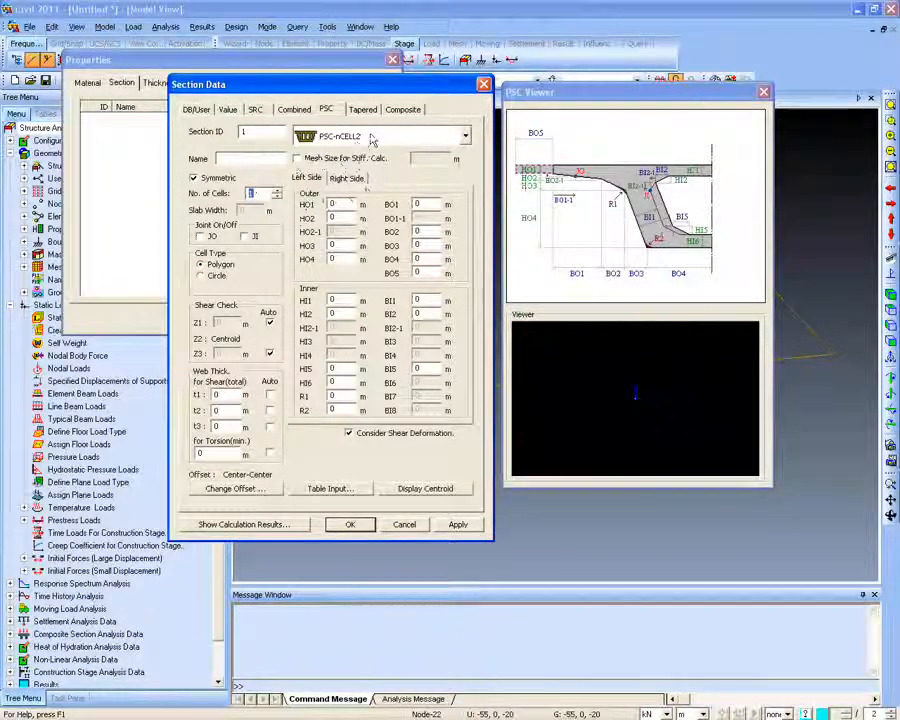
Change the PSC shape to PSC-I and load the standard AASHTO BT-72 girder section
left_click(372, 140)
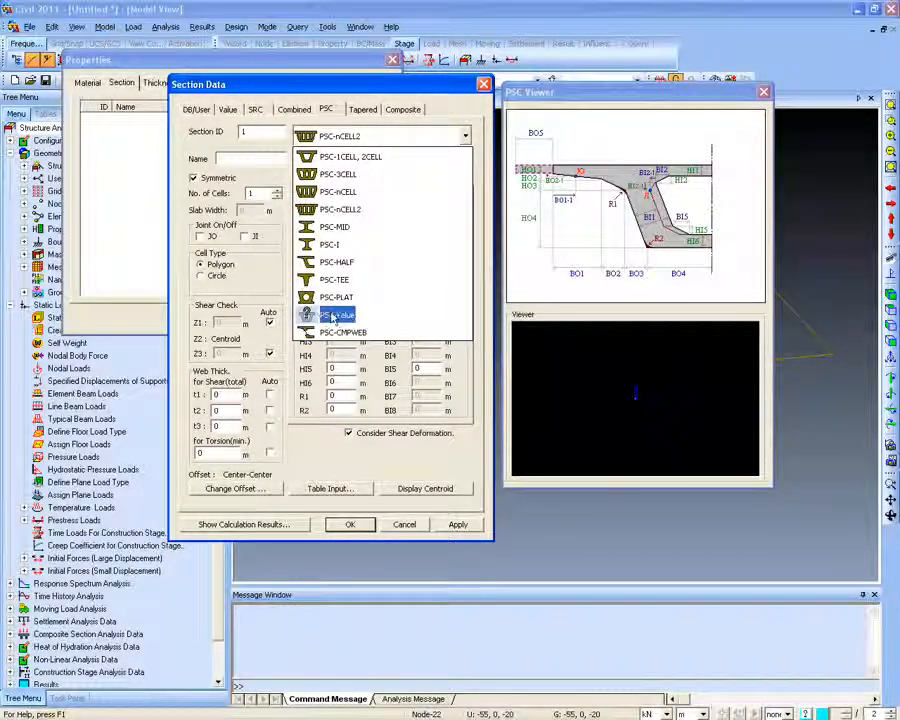
left_click(330, 244)
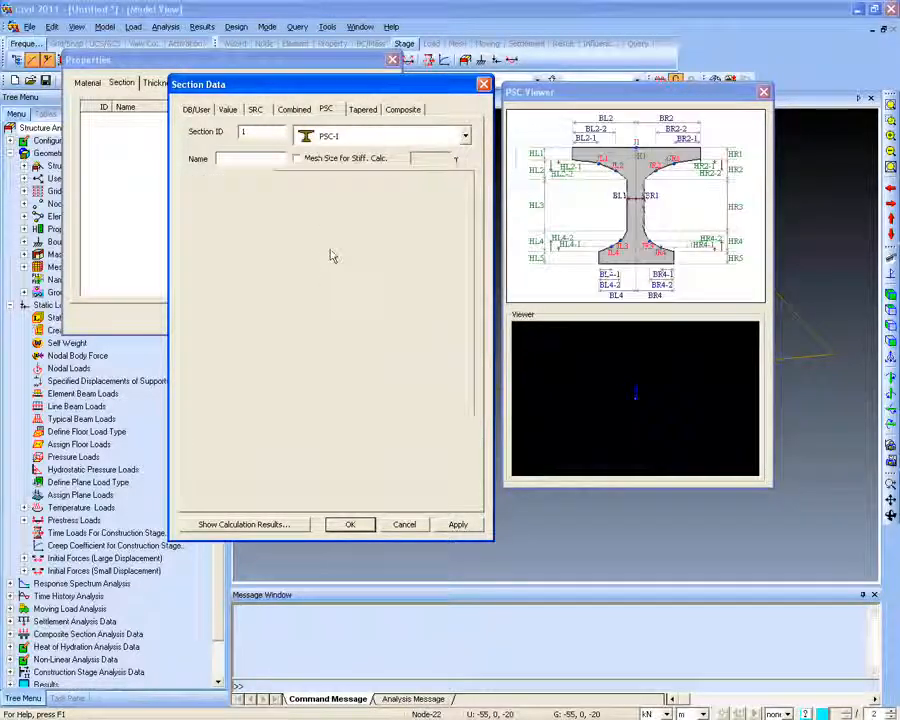
left_click(233, 193)
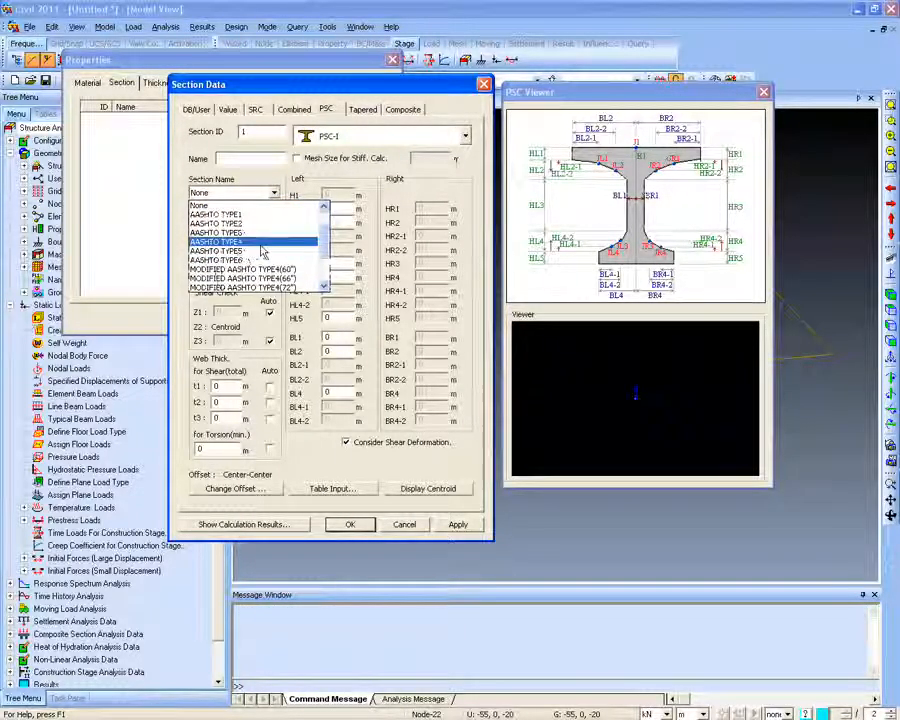
scroll(240, 250, "down", 1)
scroll(240, 248, "down", 2)
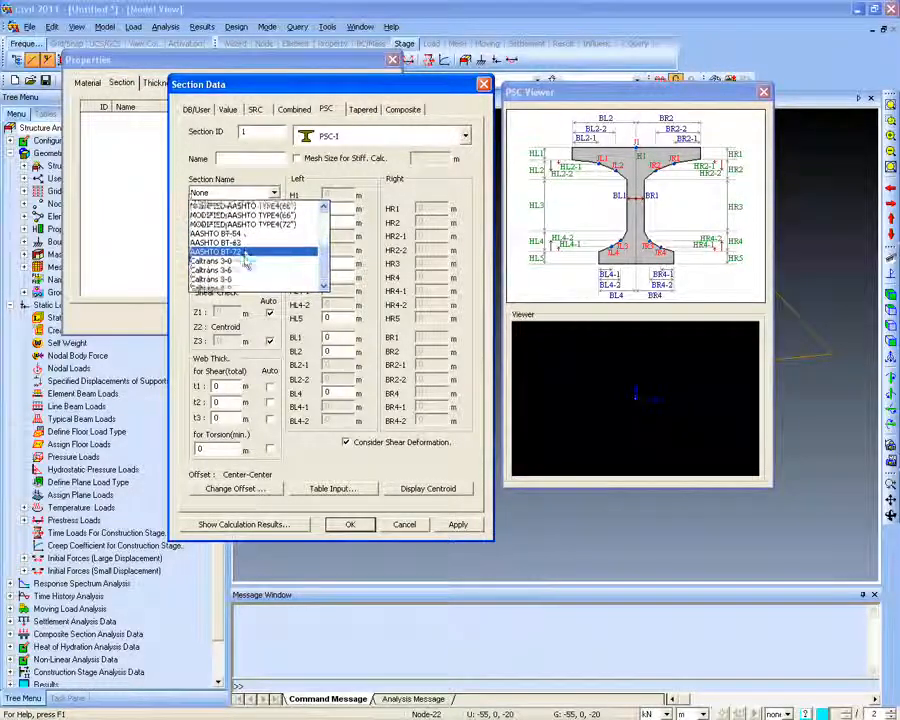
left_click(228, 232)
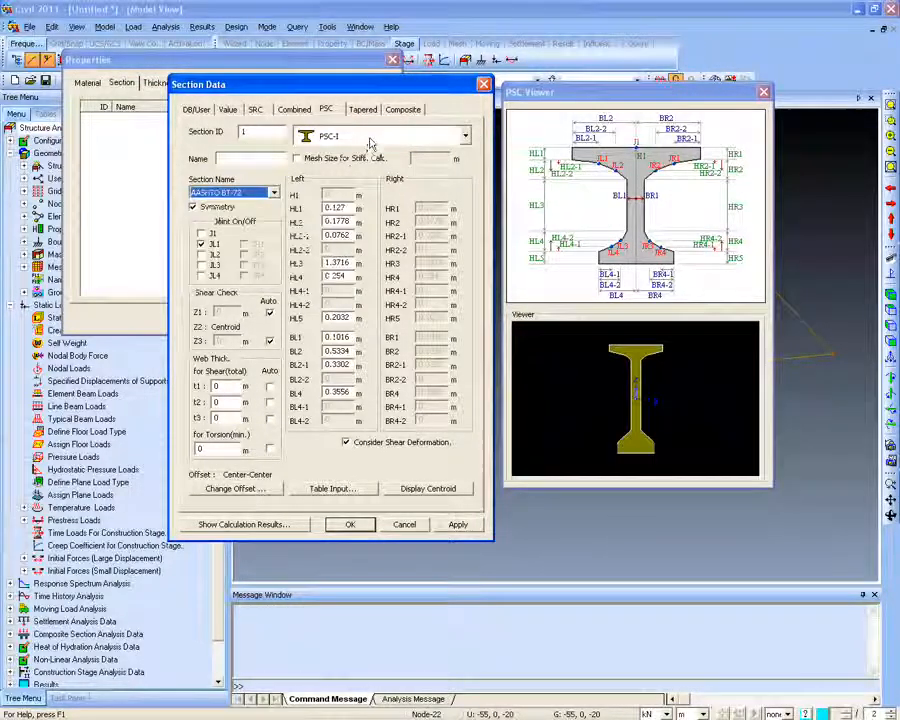
Change the PSC shape to PSC-Value and view its section data sources, including importing from SPC
left_click(369, 138)
left_click(335, 314)
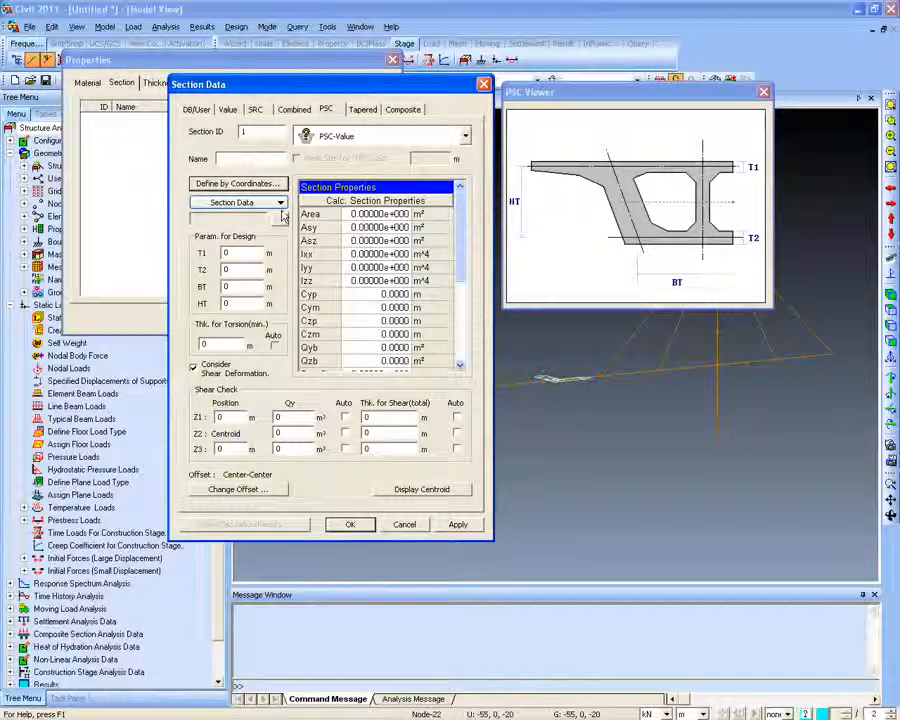
left_click(280, 203)
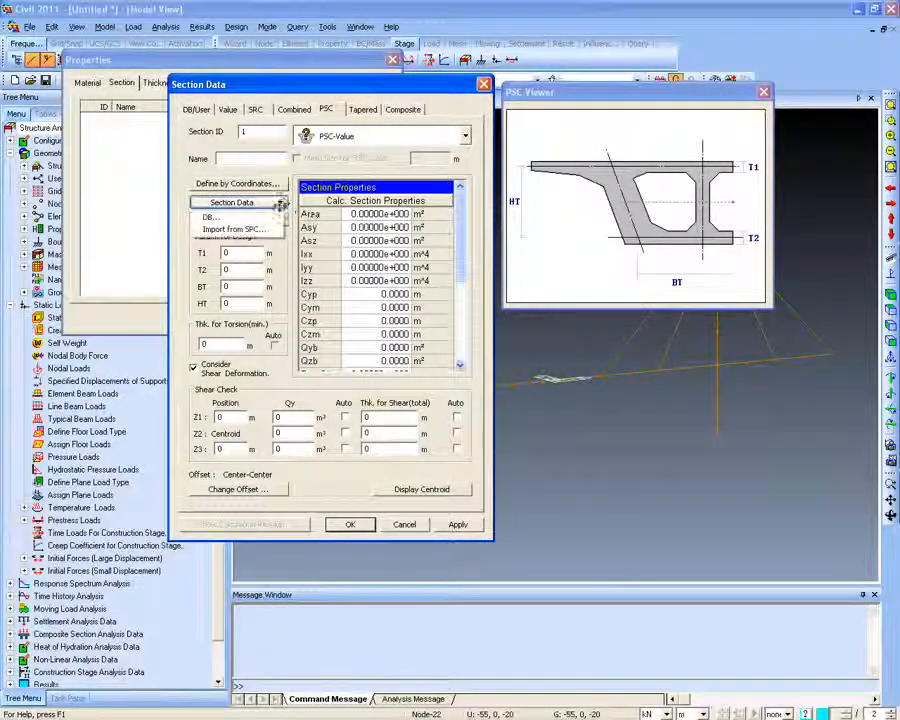
left_click(263, 230)
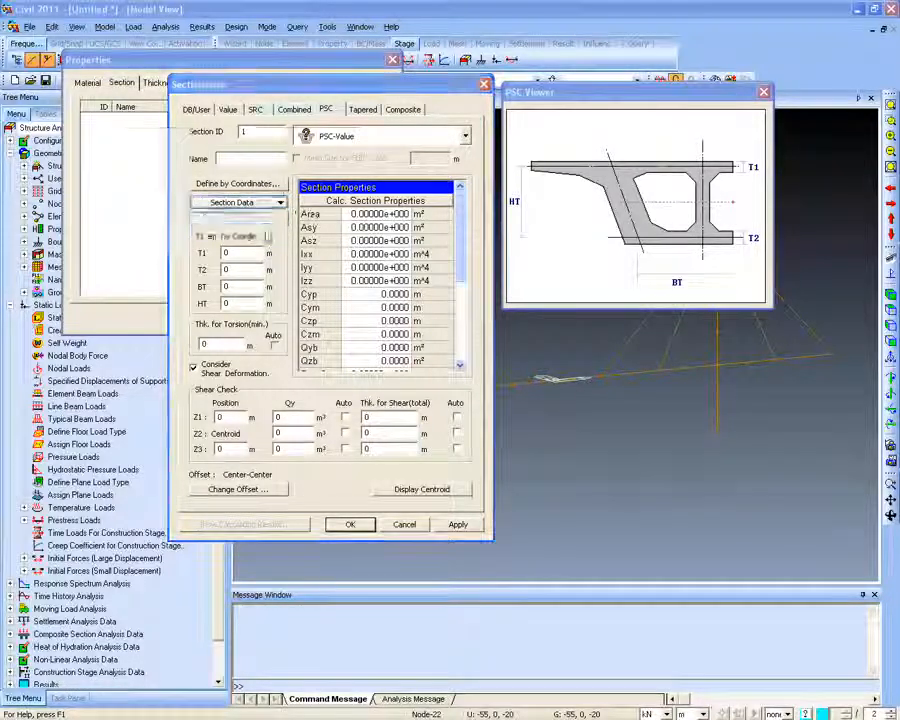
left_click(353, 139)
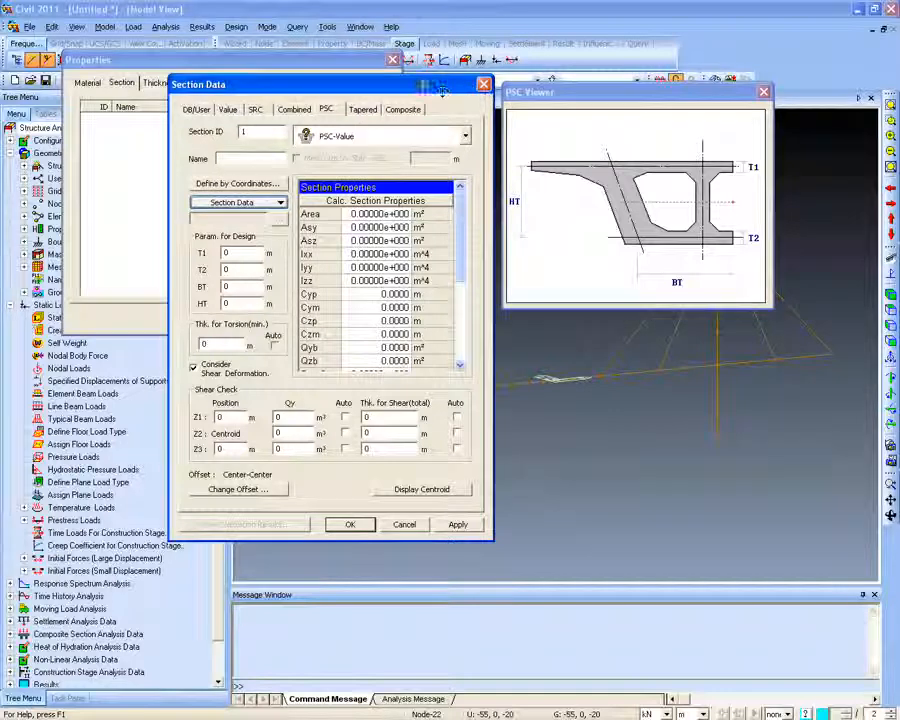
left_click_drag(418, 87, 419, 80)
left_click_drag(539, 90, 533, 80)
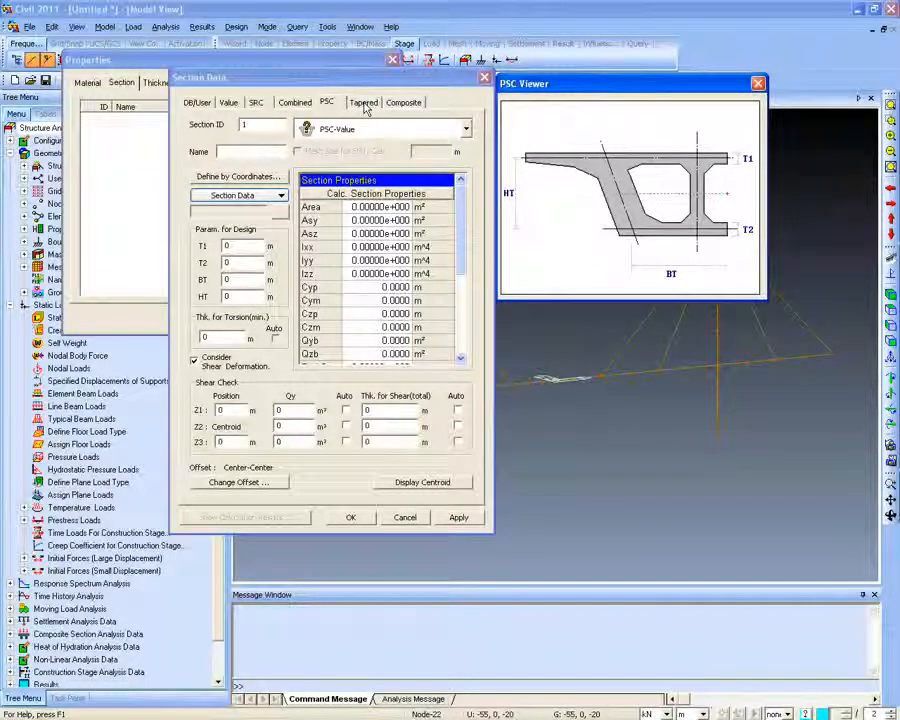
View the tapered section inputs and the composite section types, choosing Composite-I to see its girder parameters
left_click(365, 105)
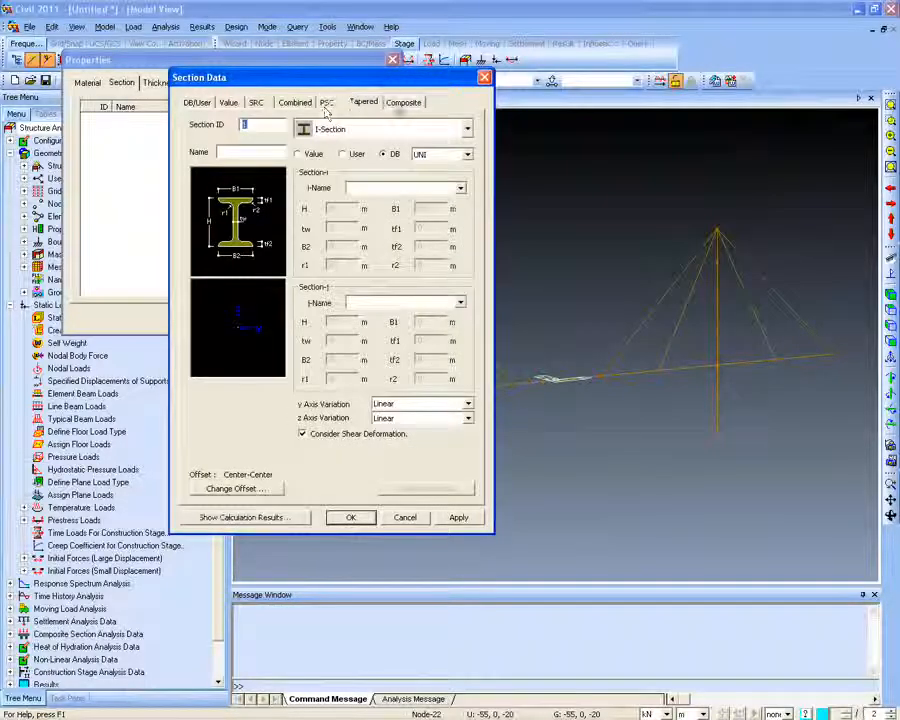
left_click(400, 103)
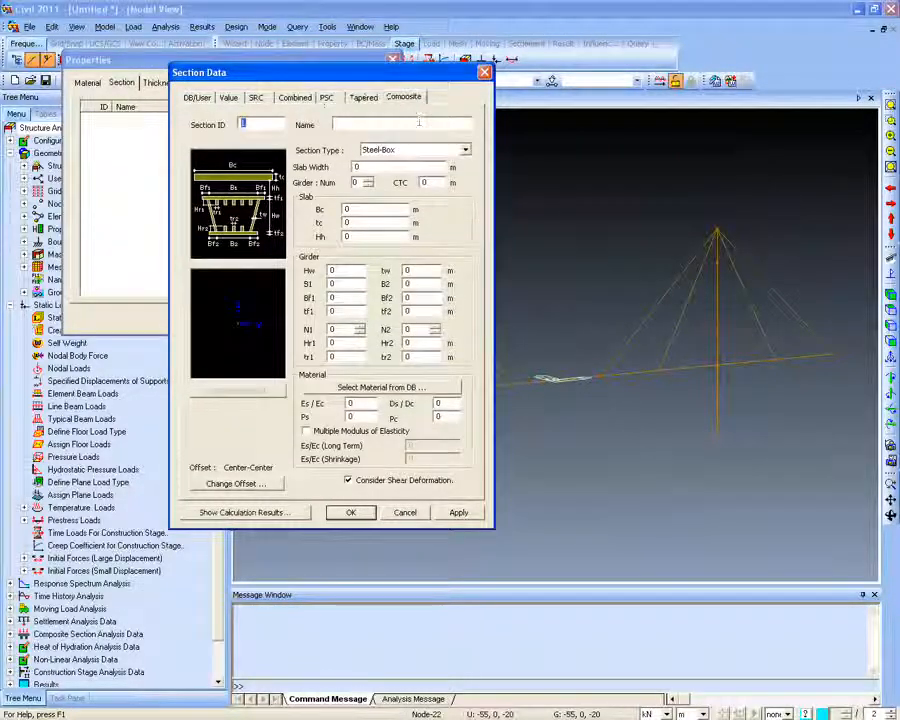
left_click(465, 149)
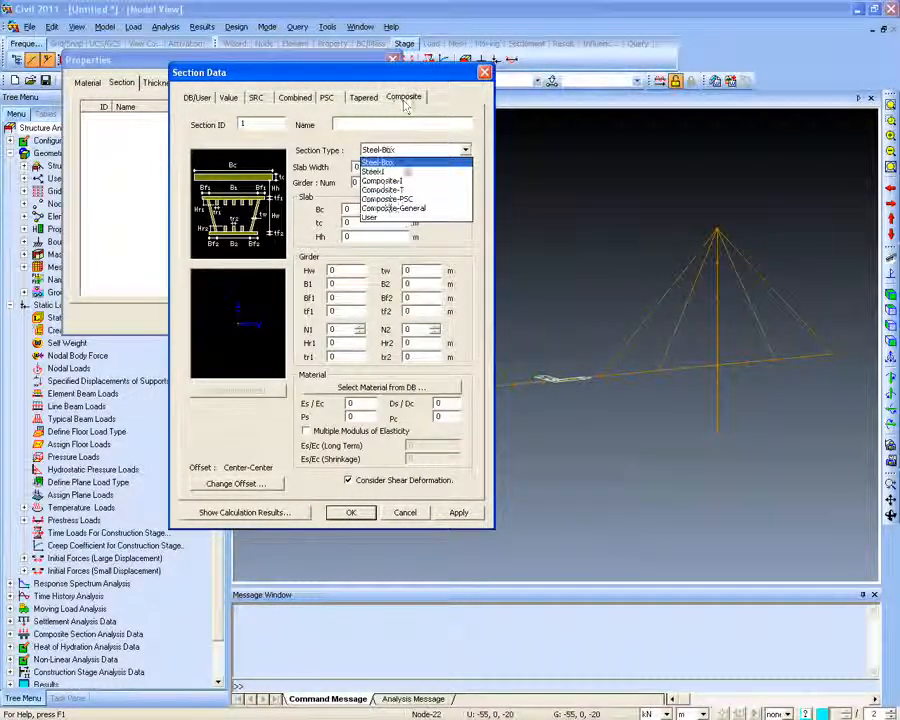
left_click(400, 181)
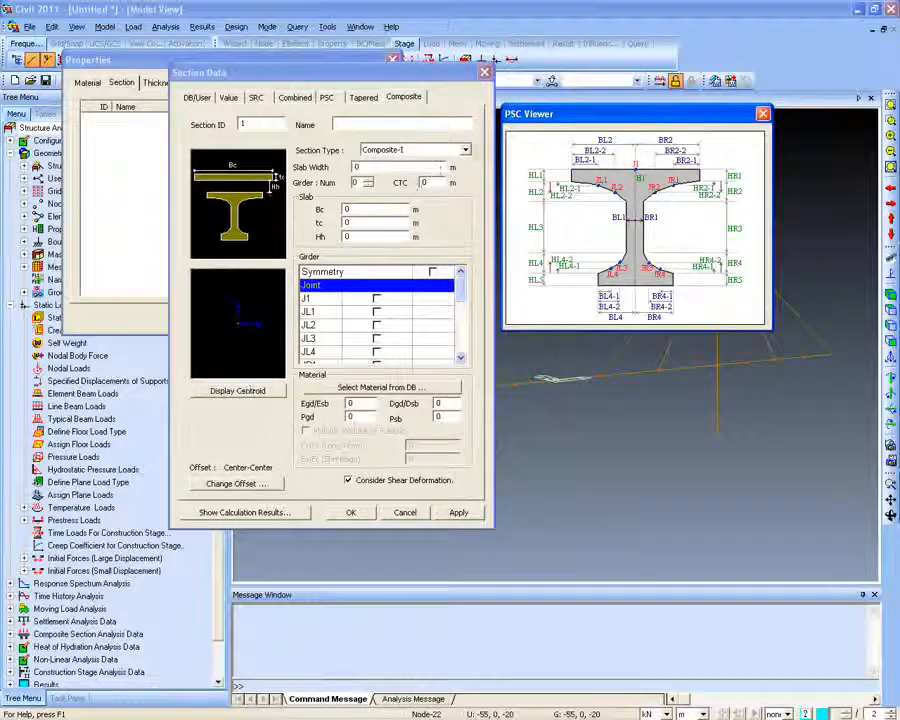
View the Composite-General section inputs, cancel the section definition and close the section properties
left_click(464, 150)
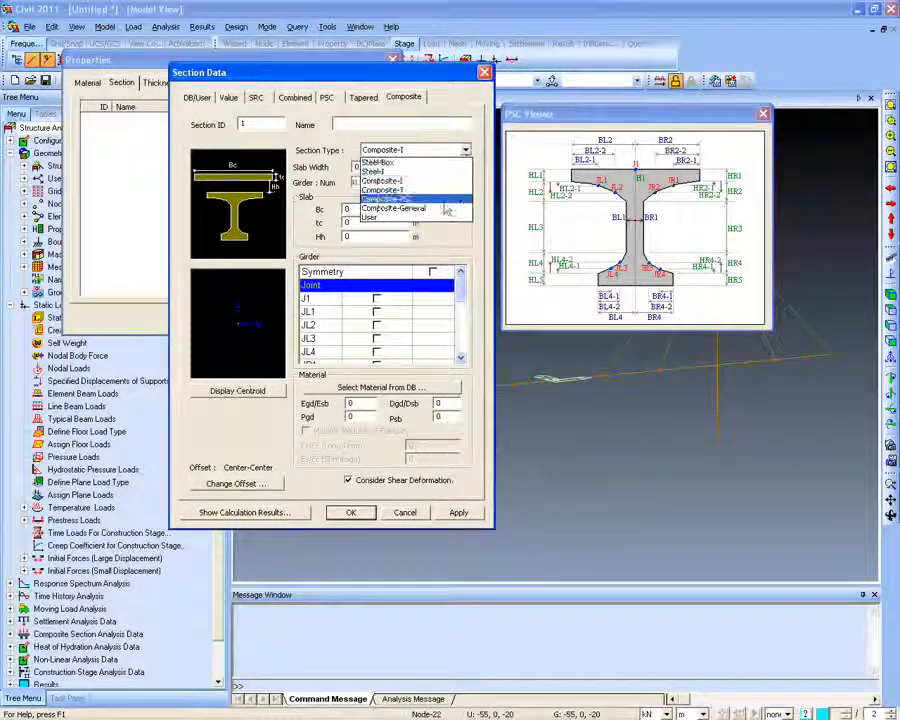
left_click(400, 208)
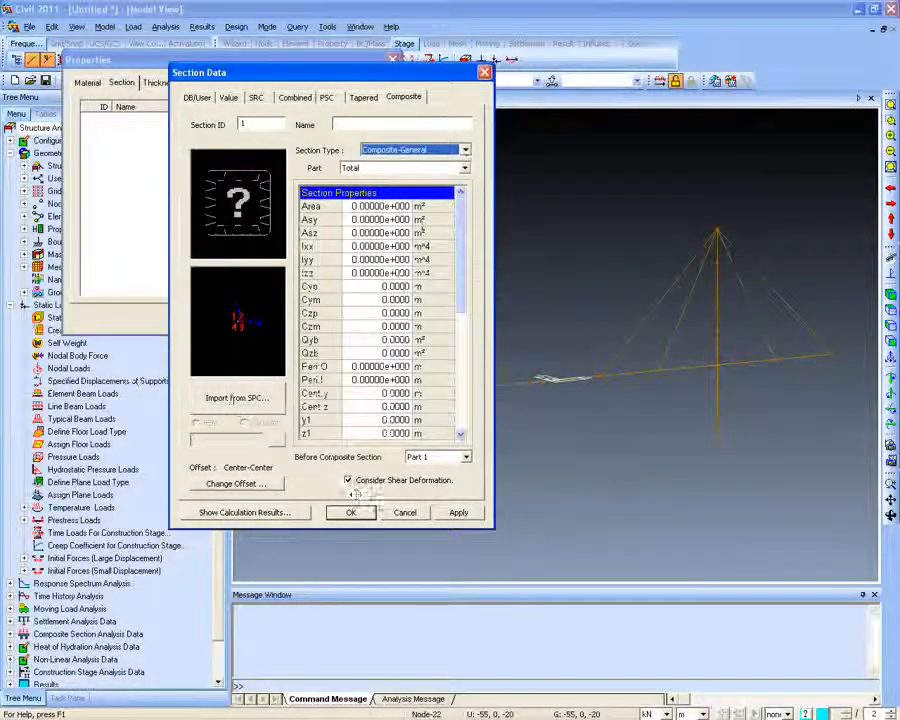
left_click(402, 513)
left_click(392, 60)
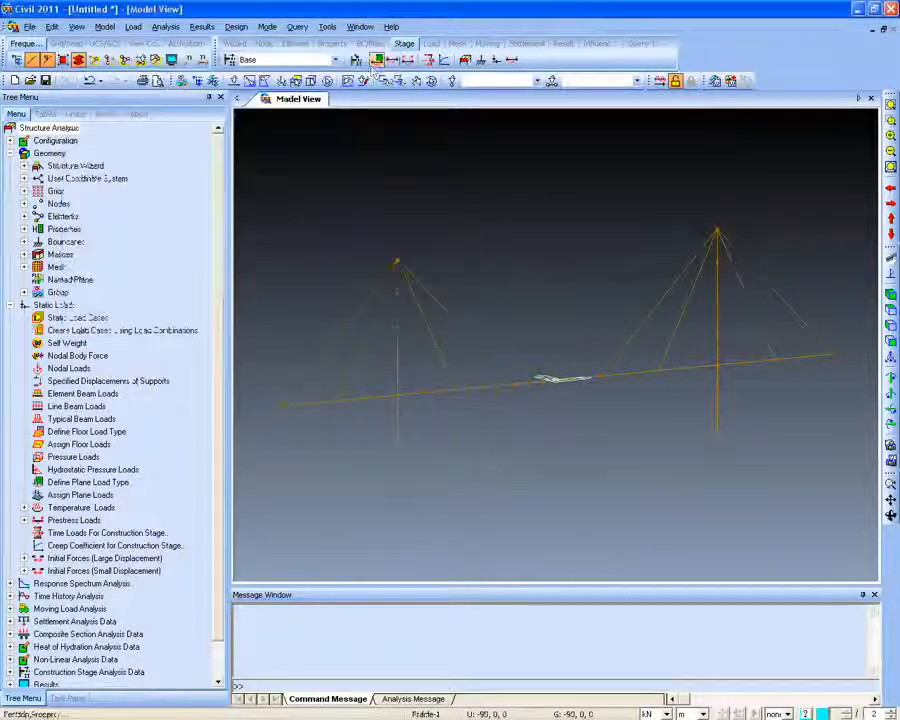
Switch to the Sectional Property Calculator and accept the kgf and mm unit settings with a tolerance of 1
left_click(329, 27)
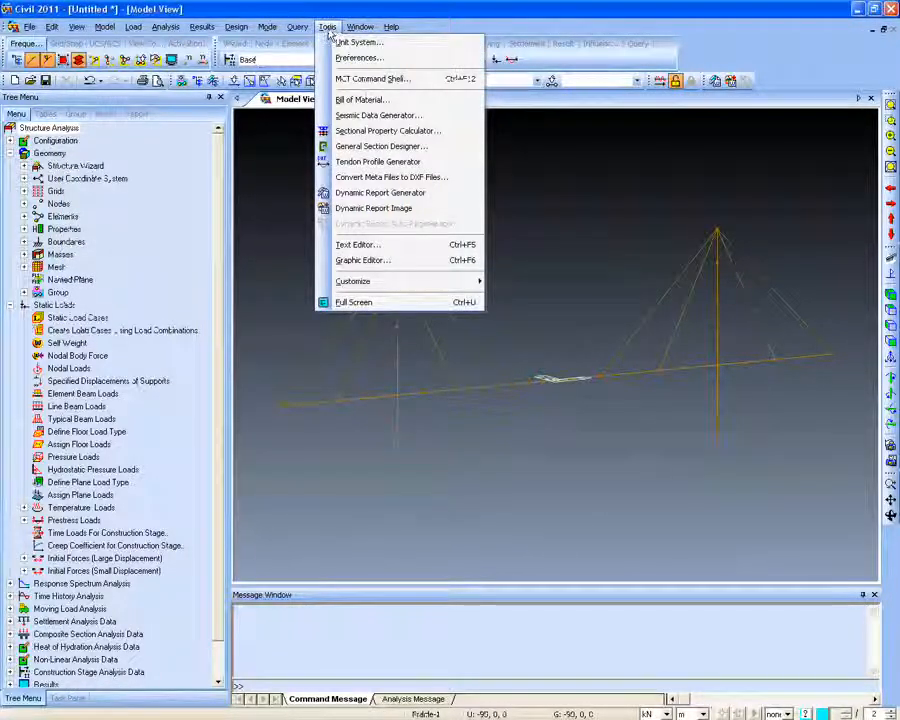
left_click(354, 131)
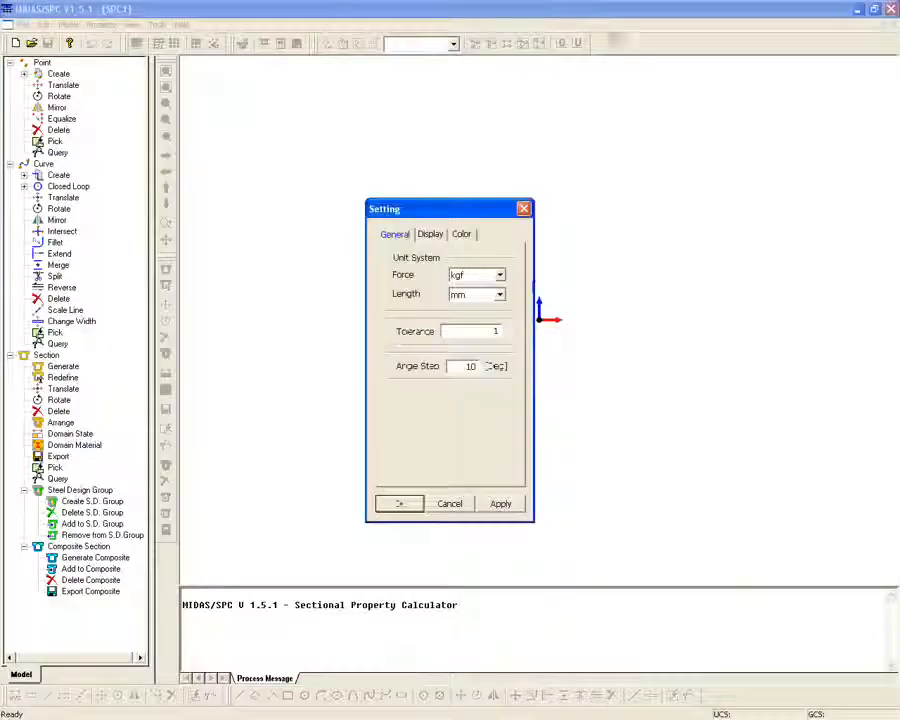
left_click(392, 503)
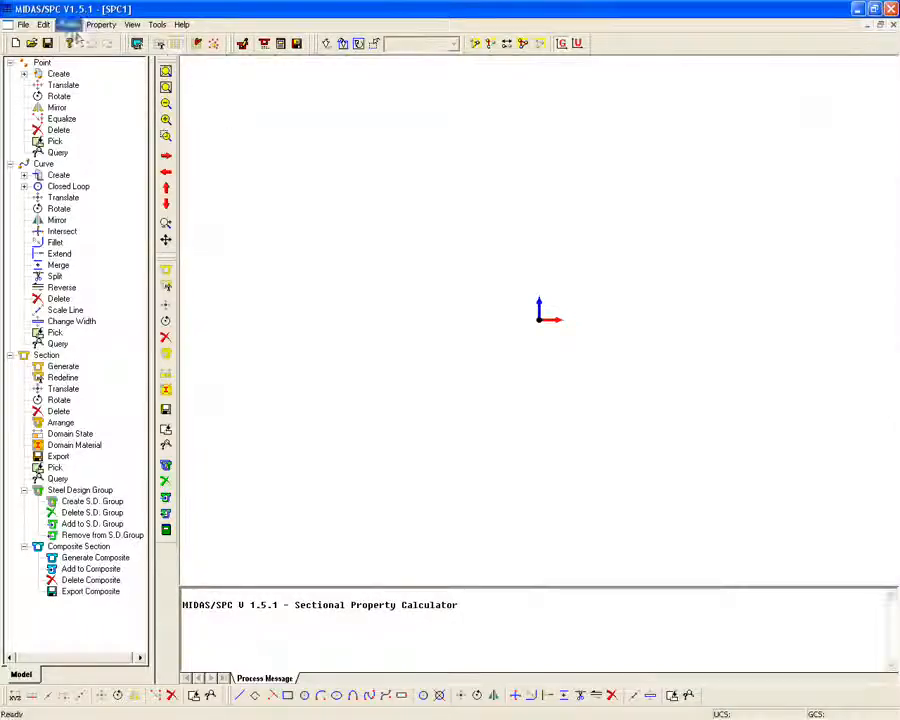
Add a material named mat 1 with modulus of elasticity 1 and Poisson's ratio 0.1
left_click(67, 24)
left_click(86, 114)
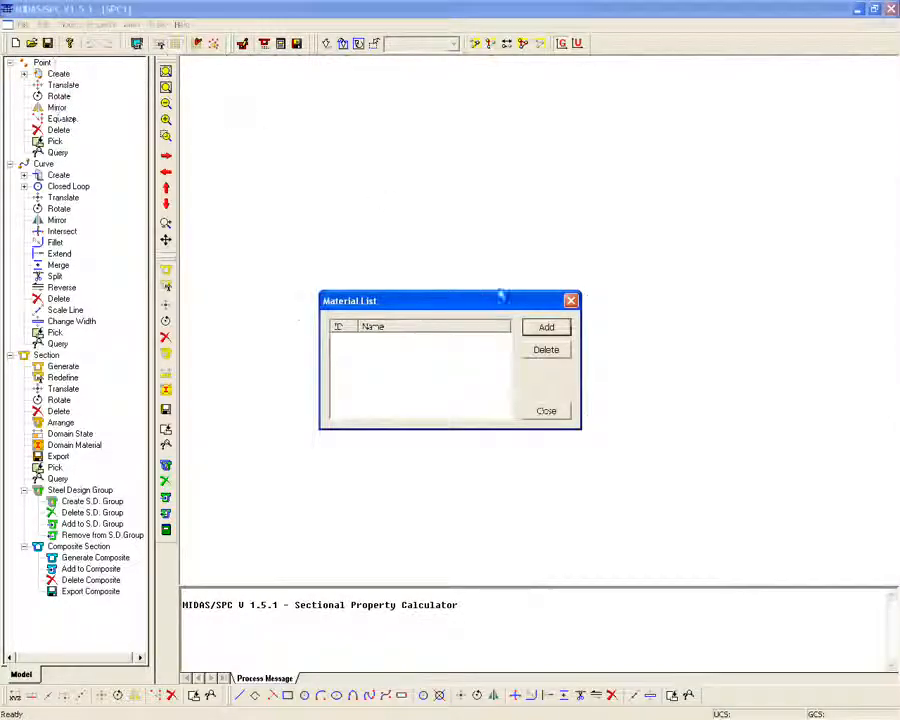
left_click(546, 327)
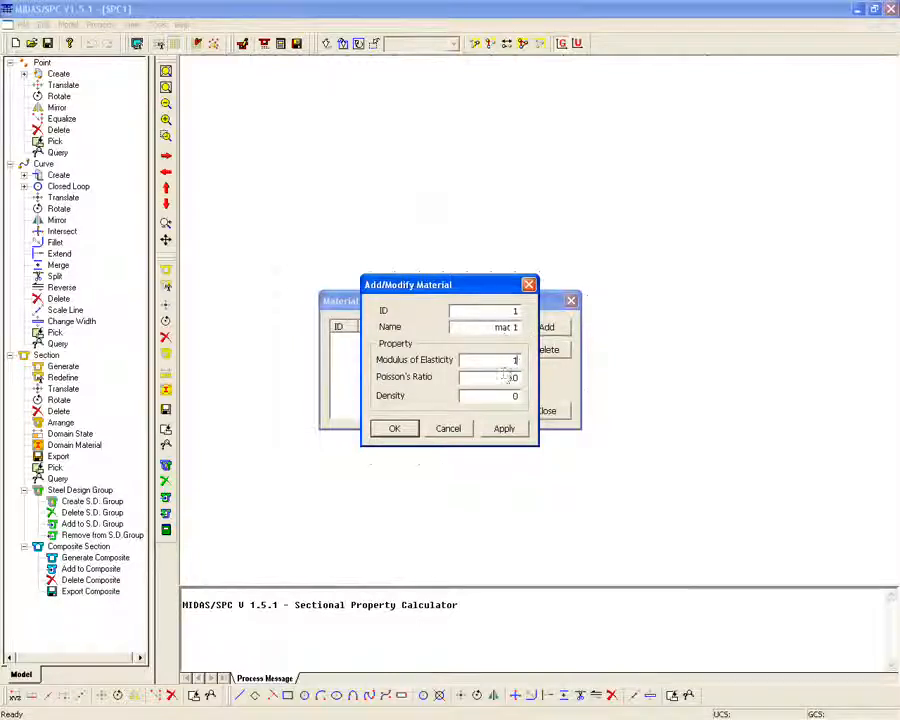
key("Tab")
type(".1")
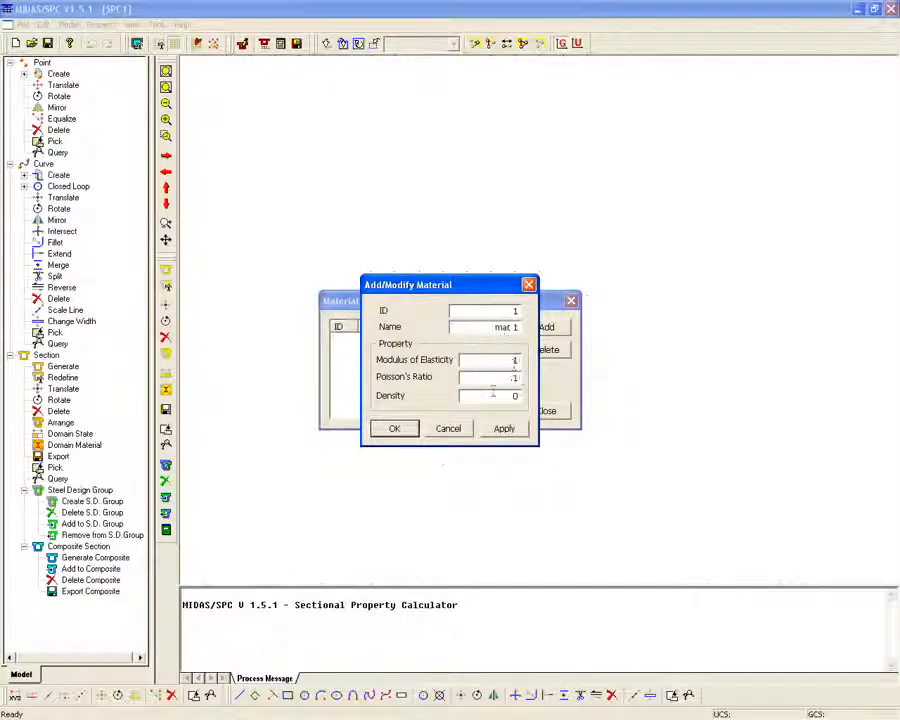
left_click(394, 428)
Add a second material named mat 2 with modulus of elasticity 2
left_click(556, 324)
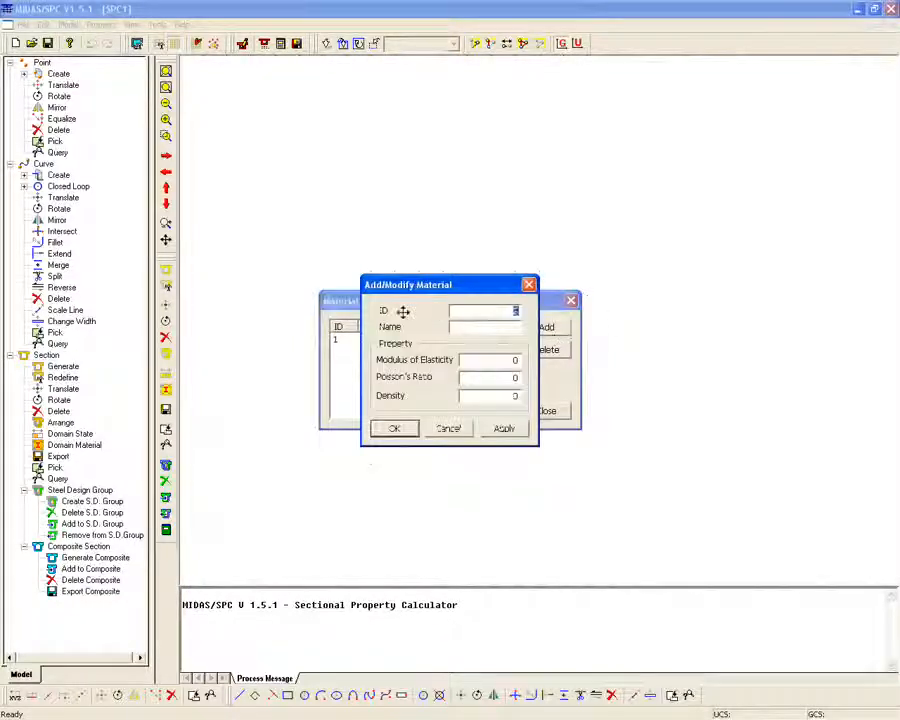
left_click(493, 329)
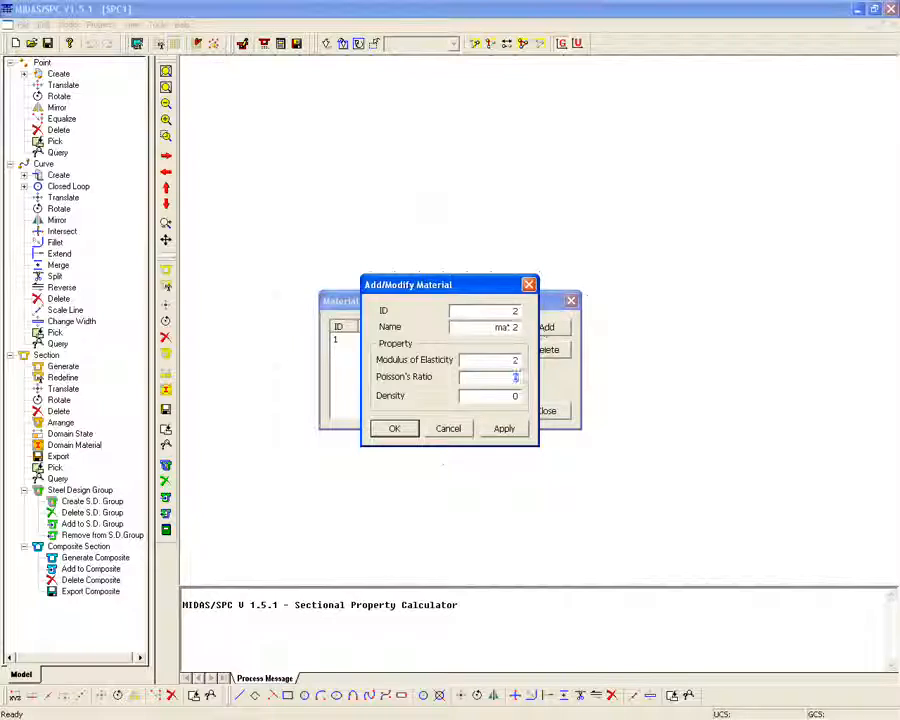
left_click(394, 428)
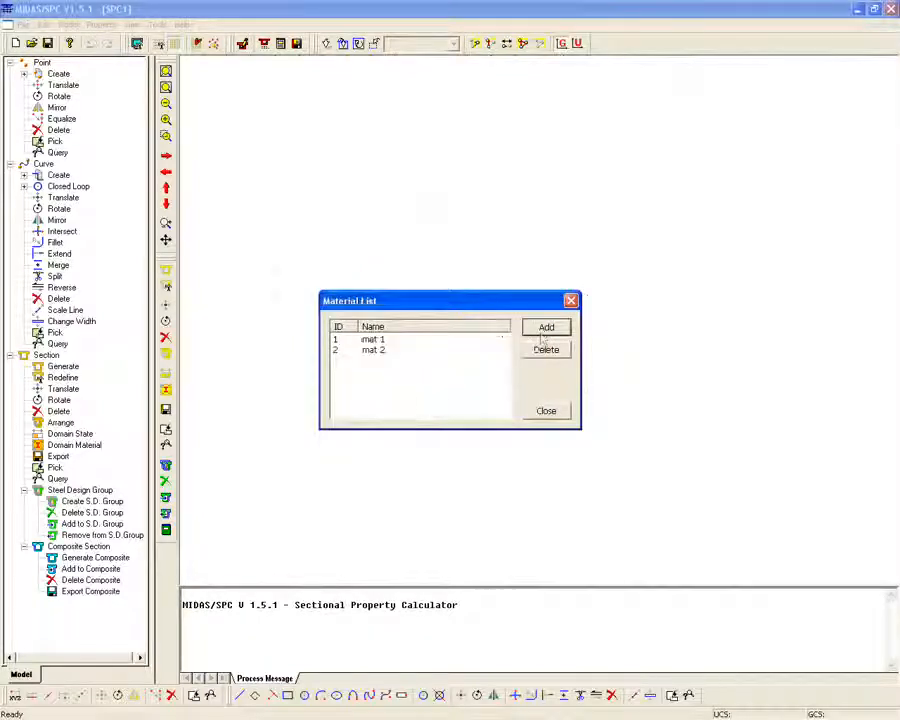
Add a third material named mat 3 with modulus 4, Poisson's ratio 0.1 and density 2, and close the material list
left_click(544, 331)
type("ma")
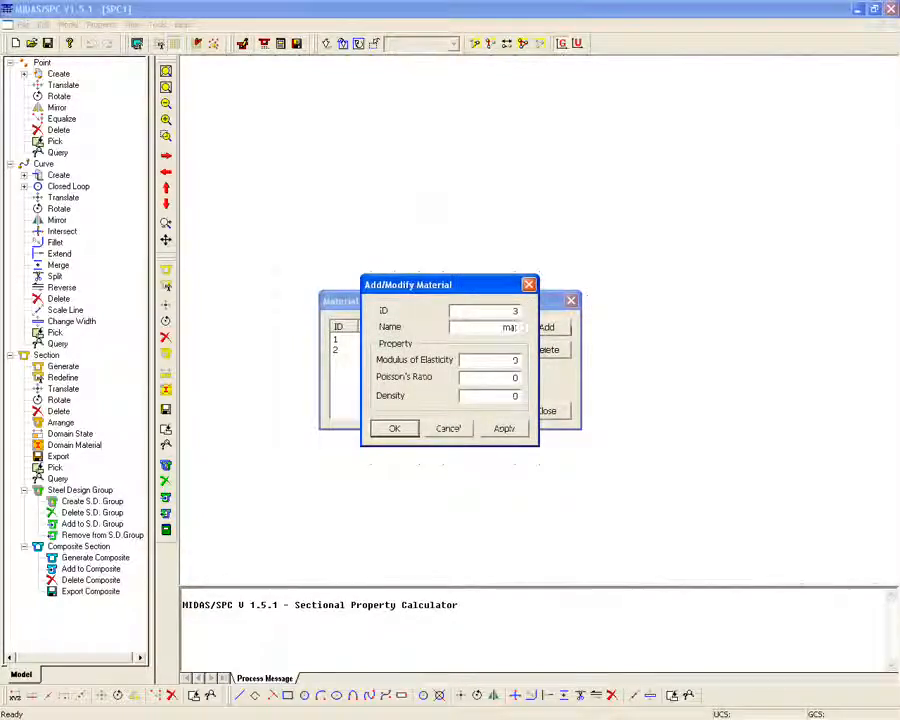
type("t 3")
left_click_drag(528, 360, 470, 358)
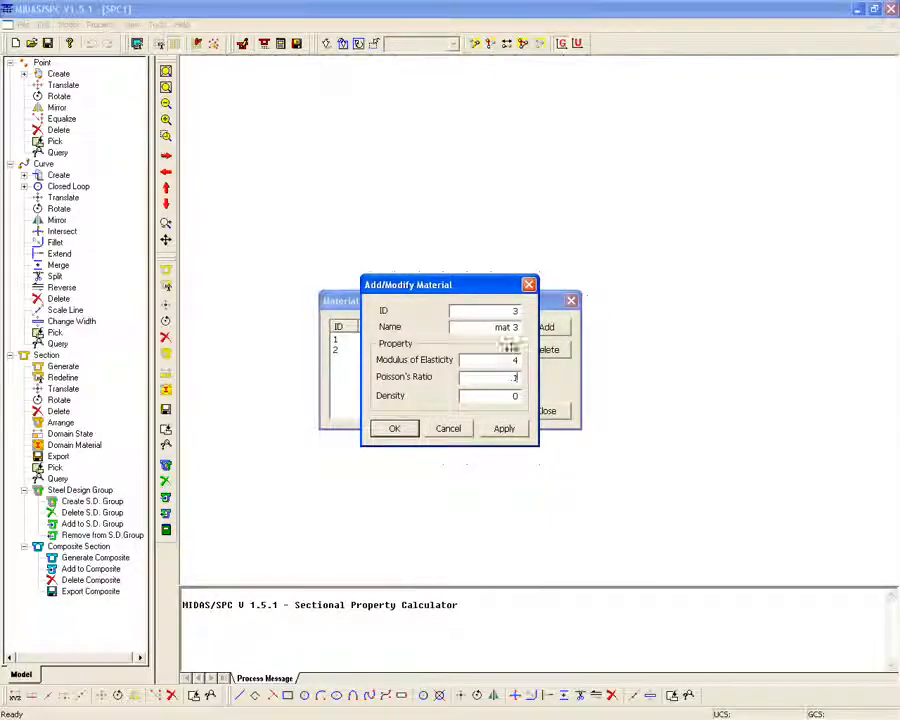
type(".1")
key("Tab")
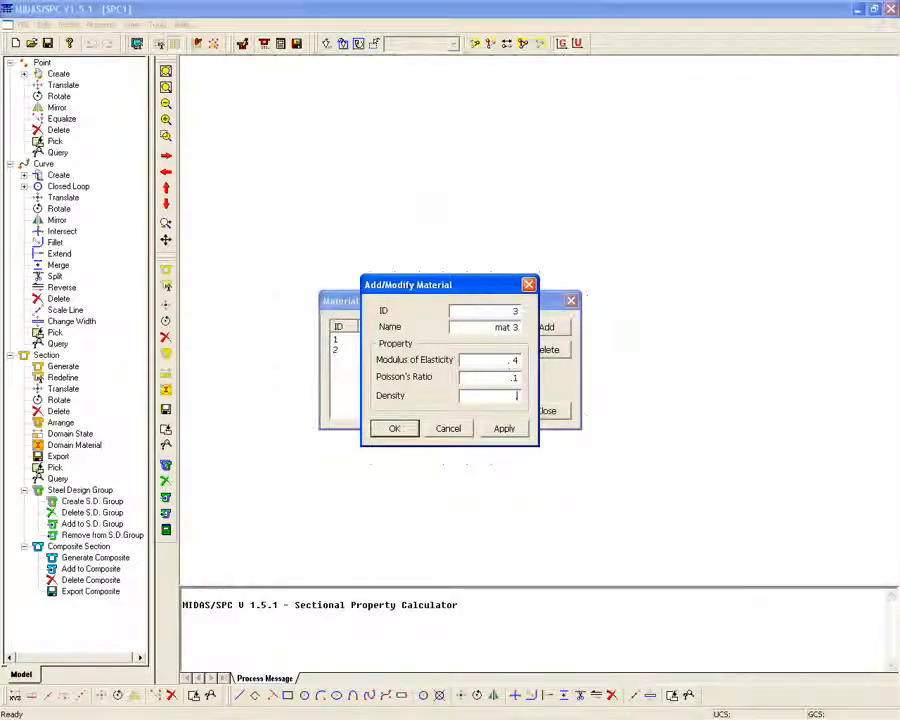
type("2")
left_click(394, 428)
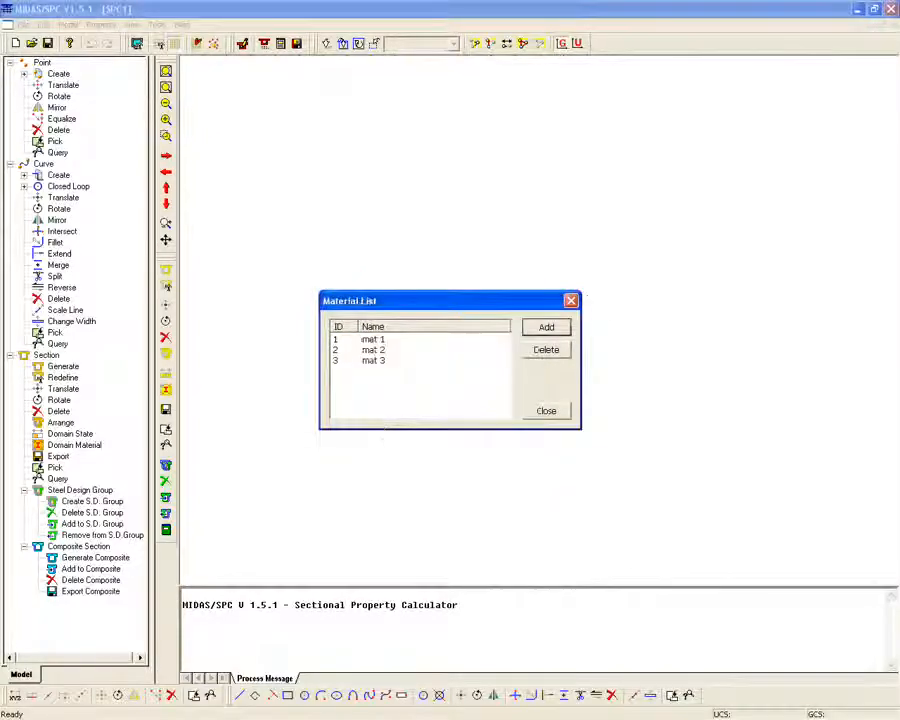
left_click(570, 300)
Draw three stacked 400 mm wide rectangles: 200 mm high above the origin, with 400 mm and 300 mm high ones below it
left_click(67, 24)
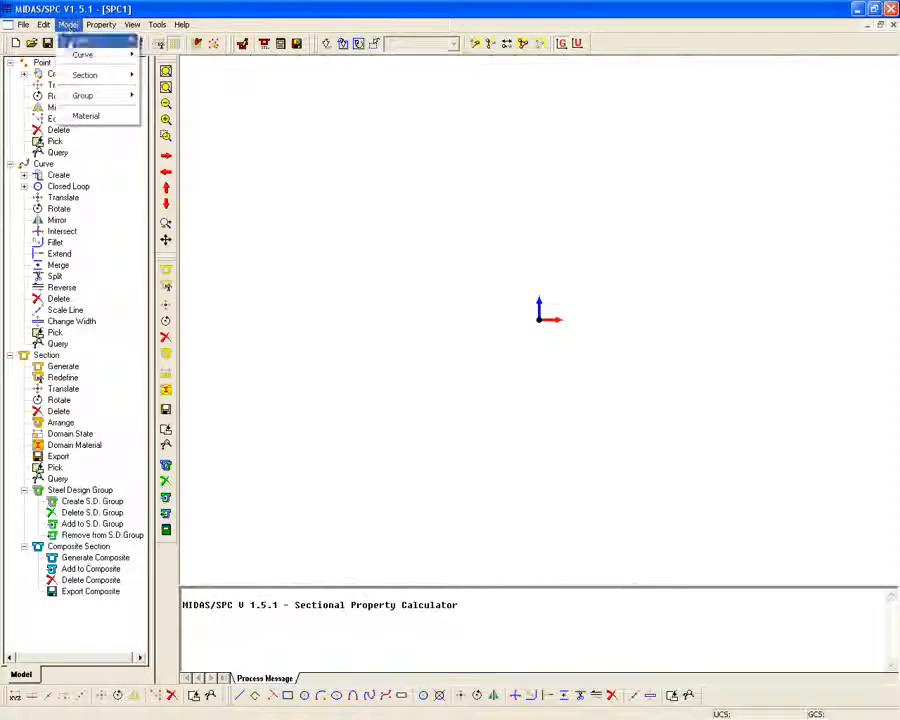
mouse_move(72, 47)
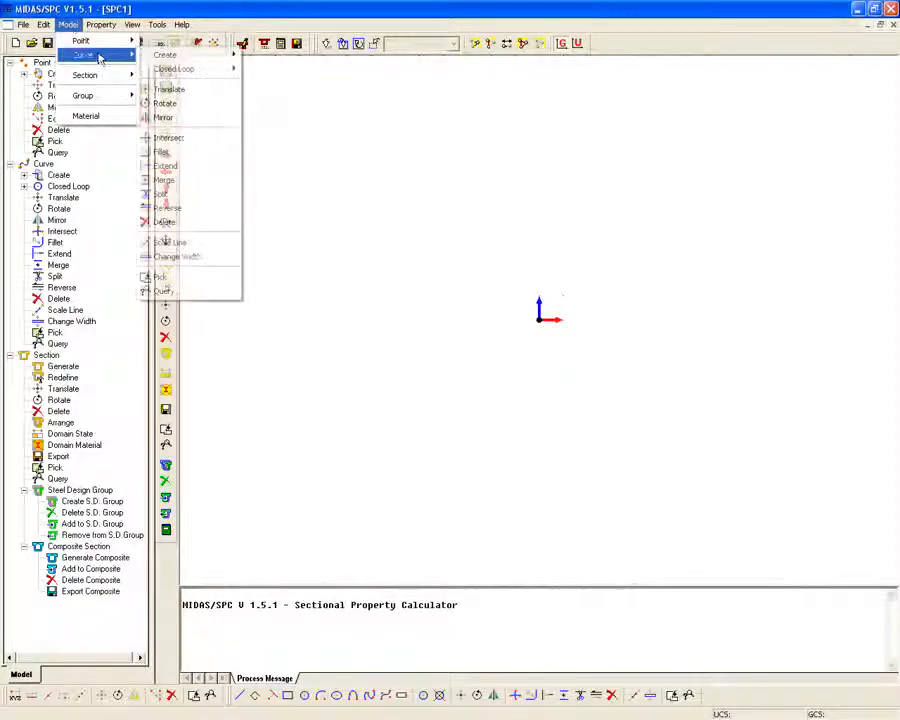
mouse_move(195, 60)
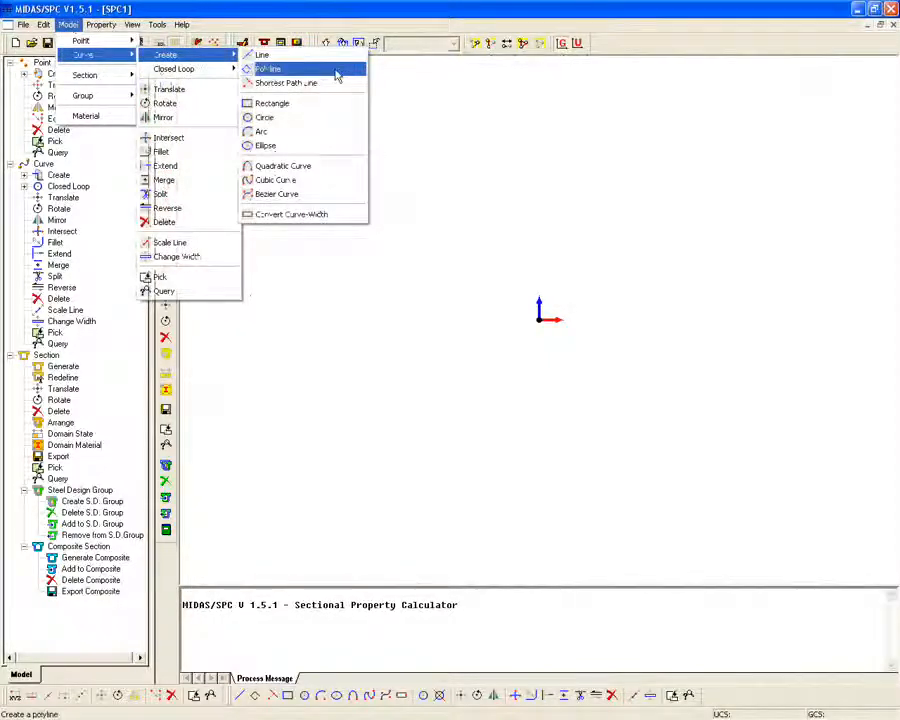
left_click(338, 104)
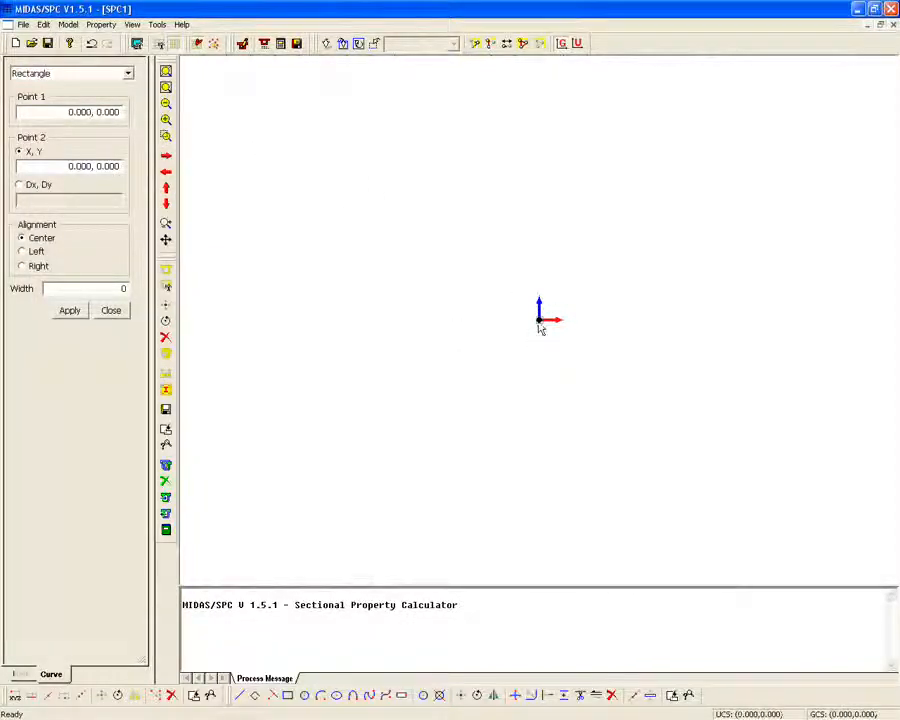
left_click(636, 272)
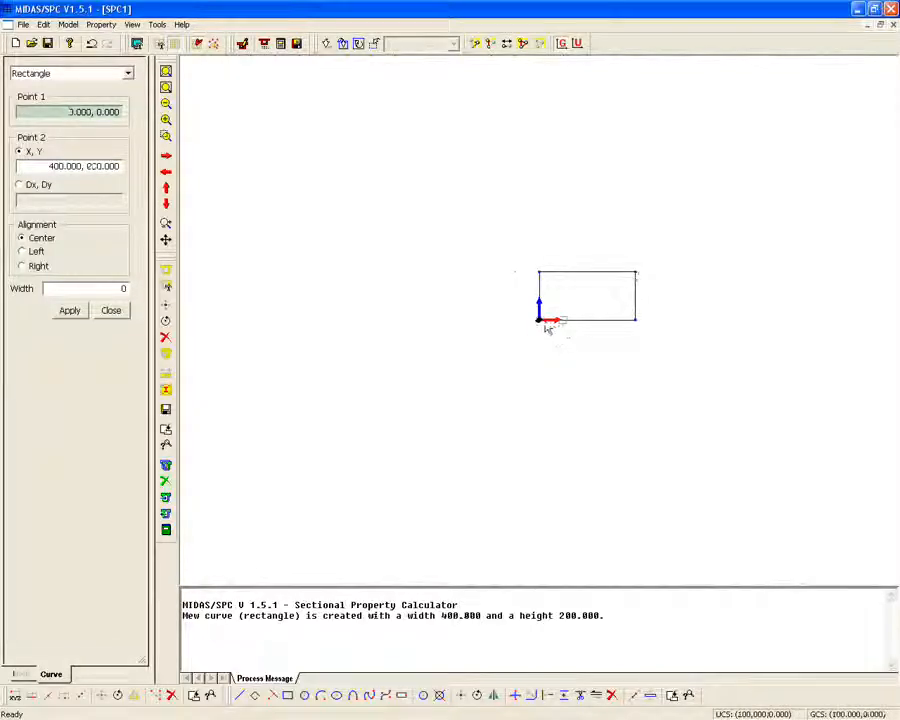
left_click(635, 416)
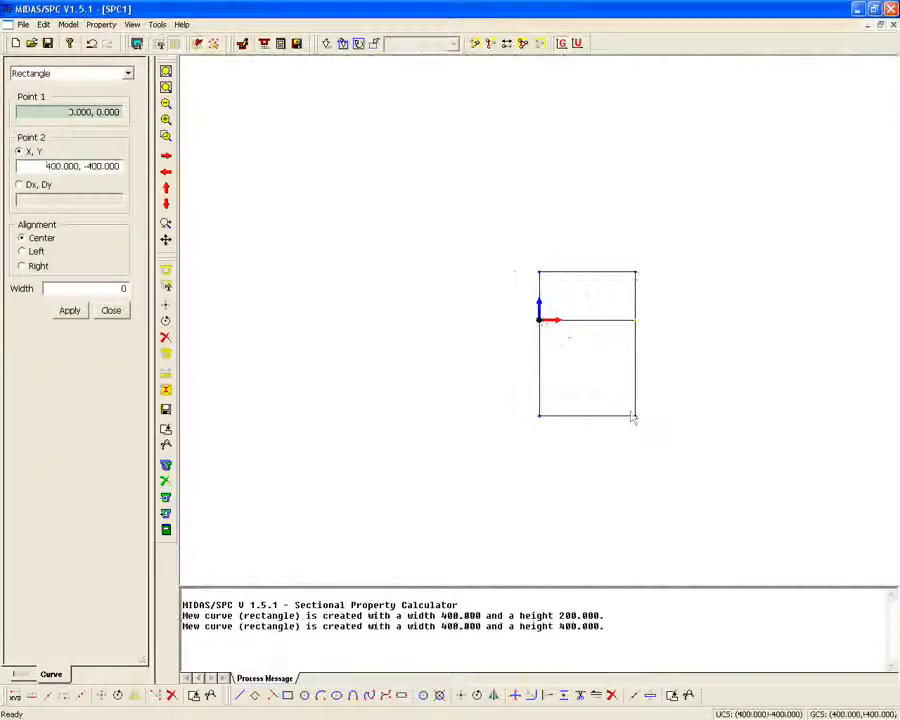
left_click(540, 419)
left_click(633, 488)
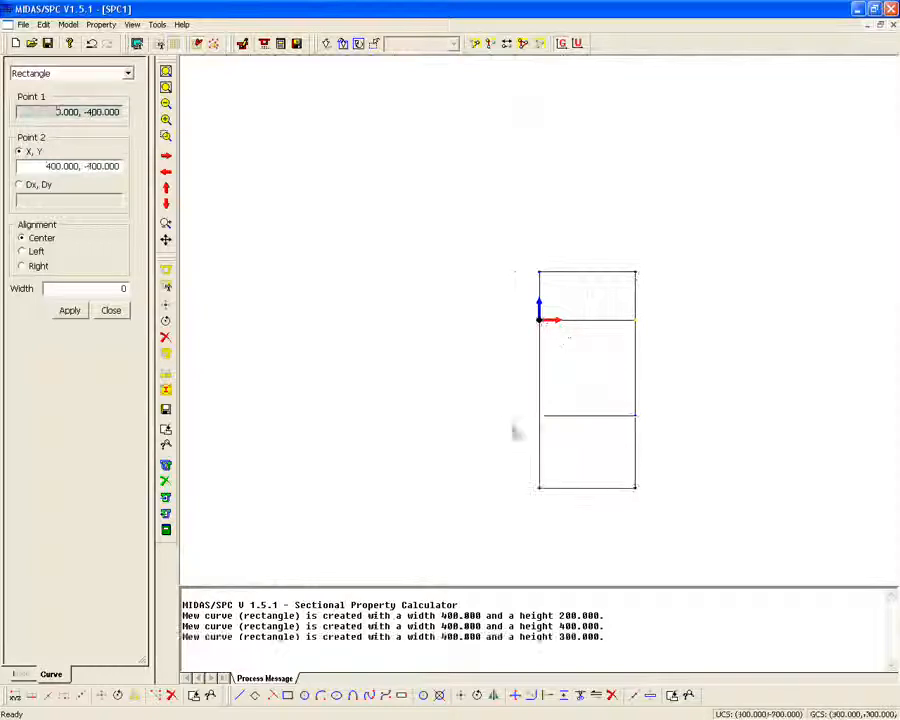
middle_click_drag(476, 331, 446, 287)
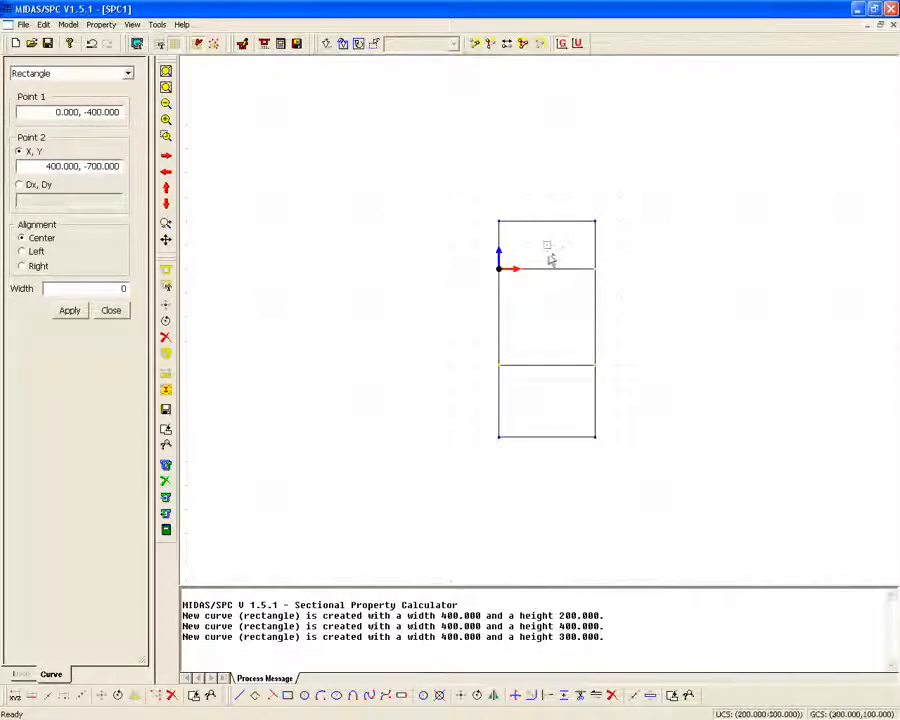
left_click(110, 311)
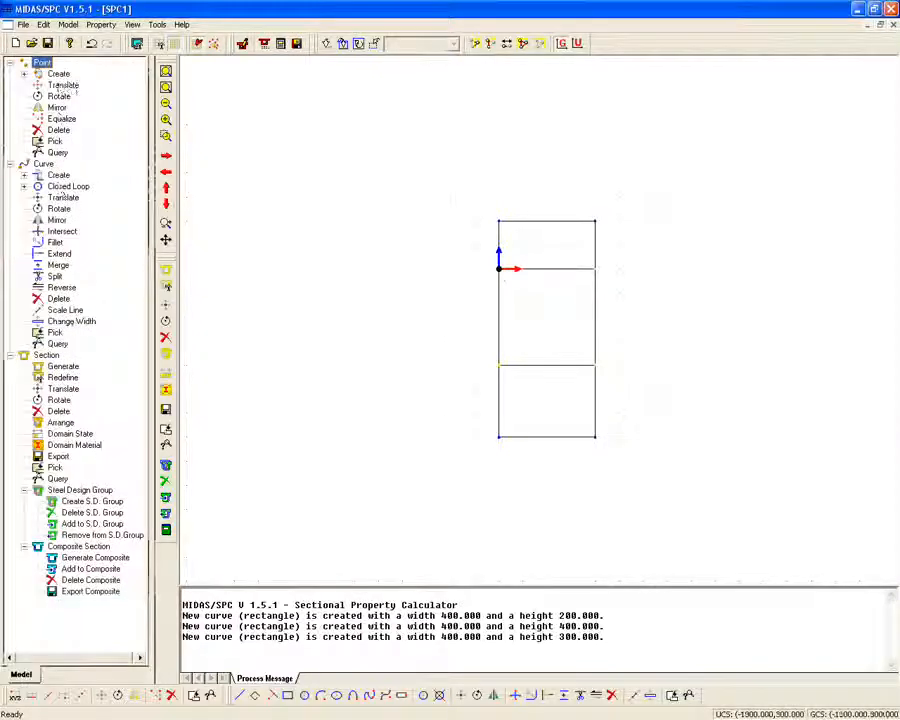
Generate a composite section named composite with 3 parts and mat 1 as the base material
left_click(70, 28)
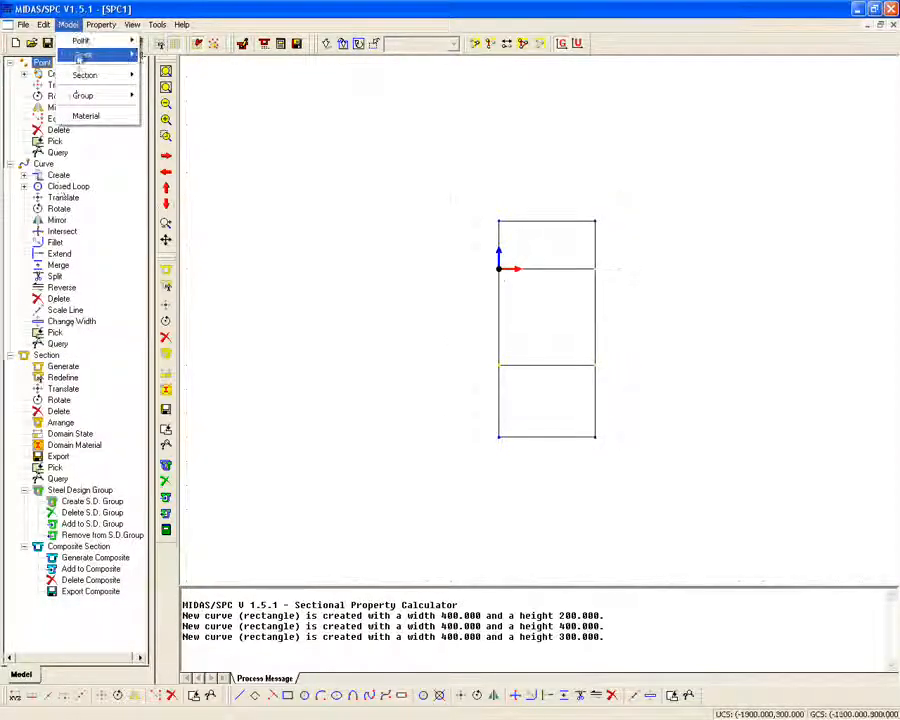
mouse_move(88, 75)
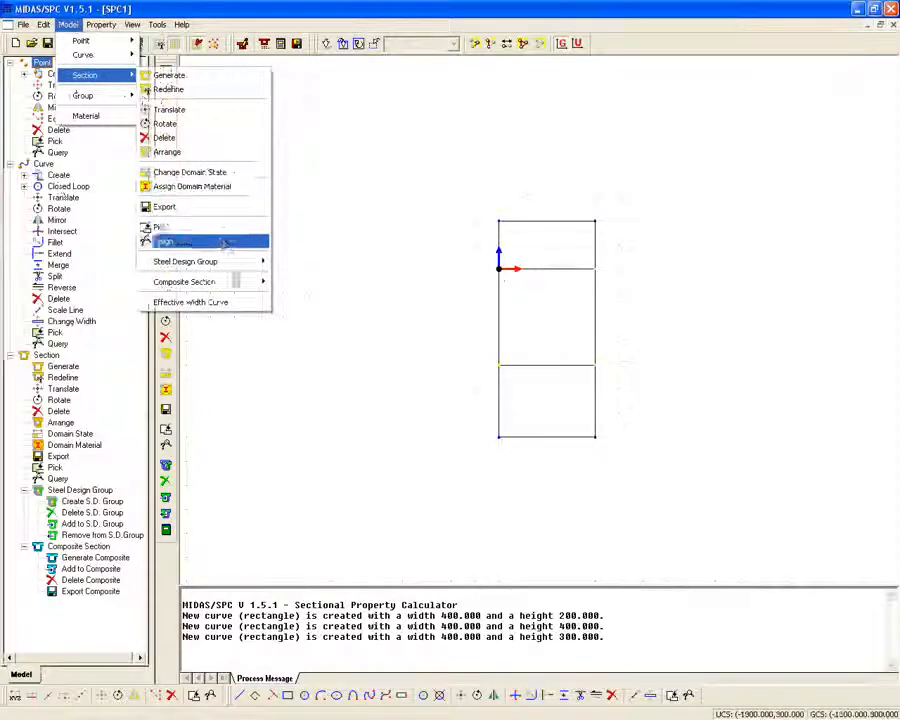
mouse_move(232, 268)
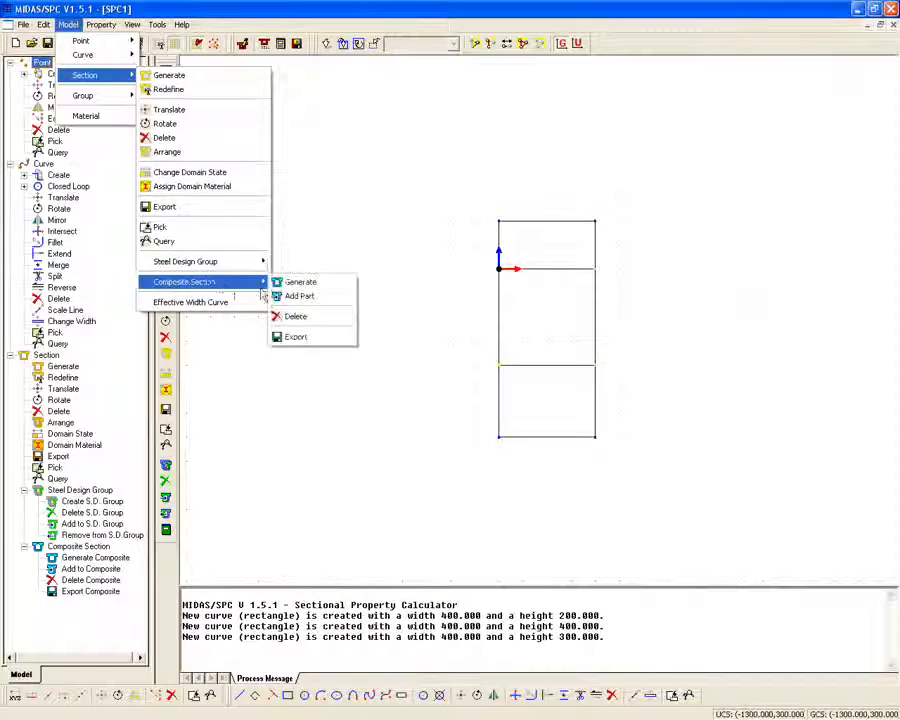
left_click(297, 280)
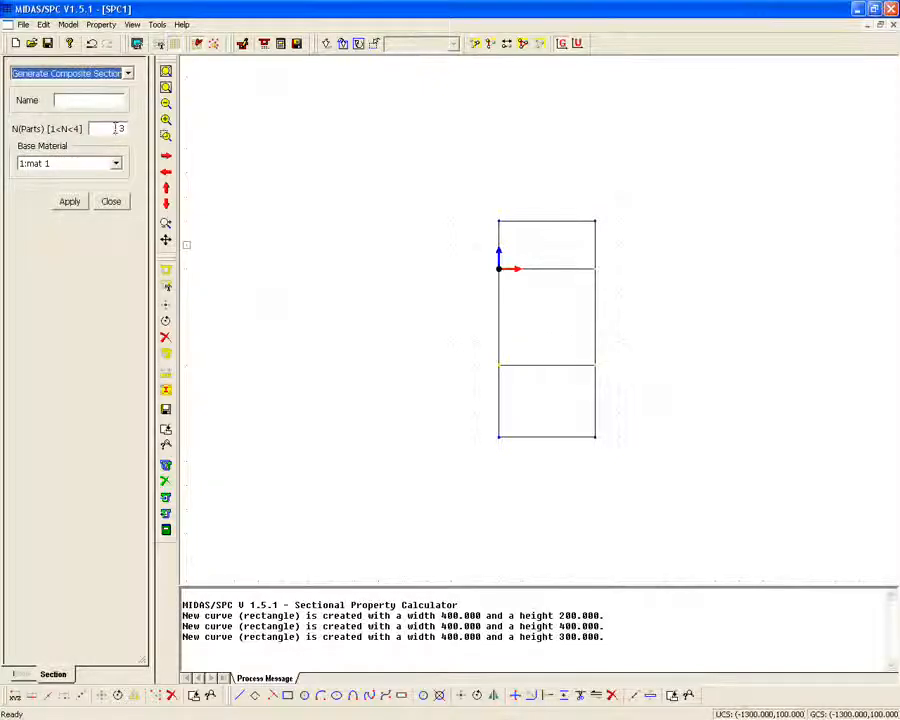
left_click(82, 100)
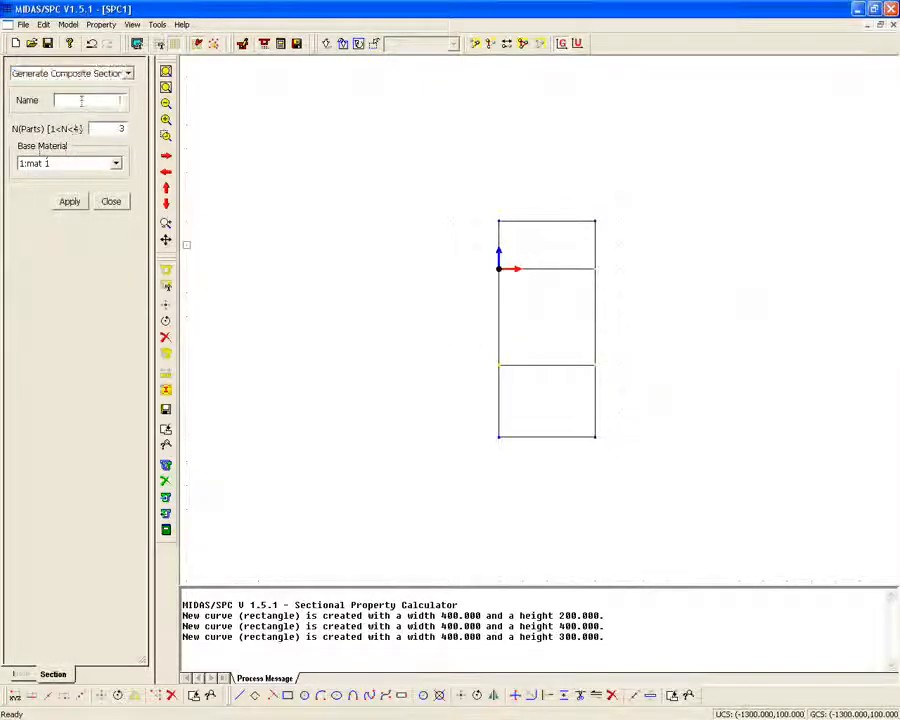
type("composite")
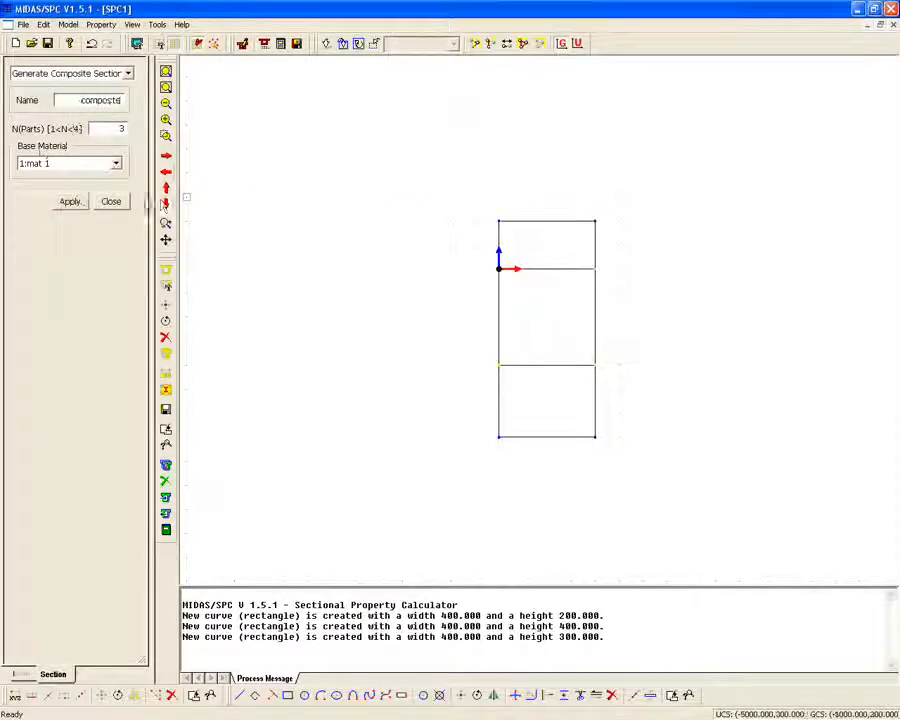
left_click(70, 203)
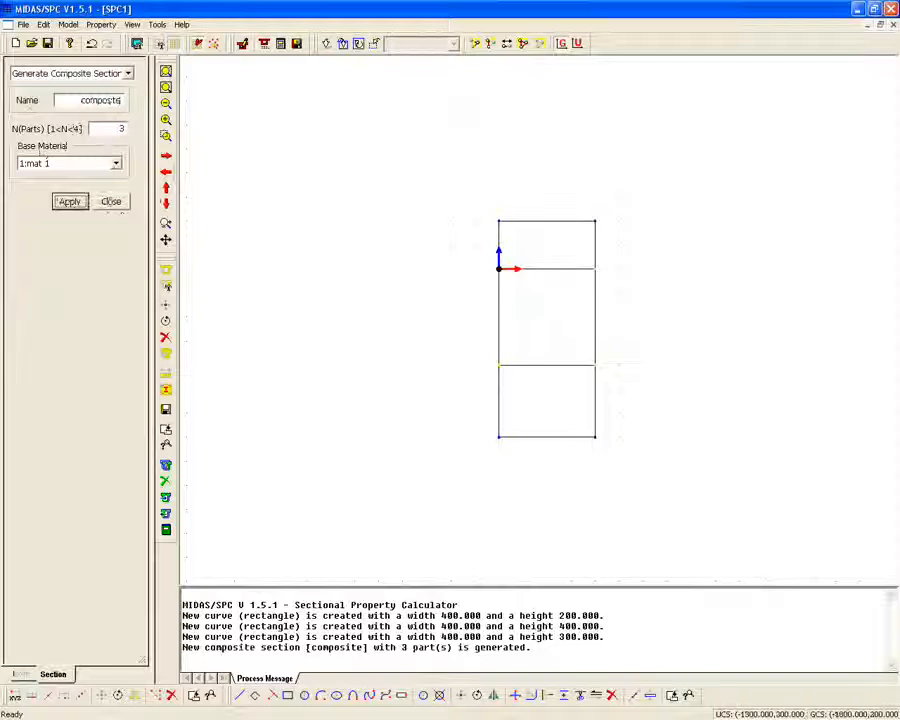
left_click(112, 202)
Add the uppermost rectangle to the composite section as plane part 1, named top, with material mat 1
left_click(70, 28)
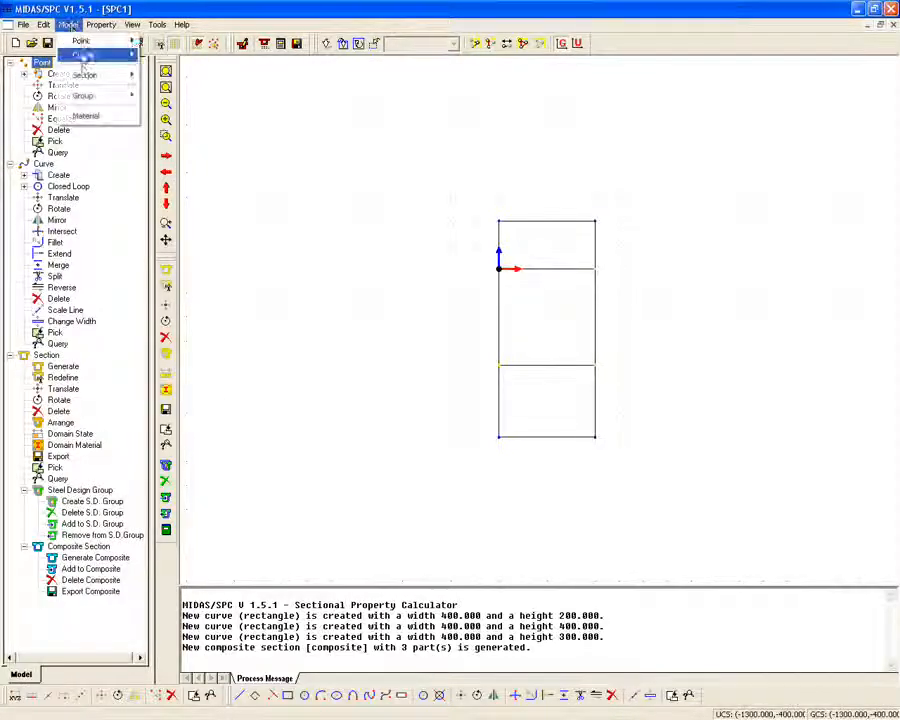
mouse_move(106, 76)
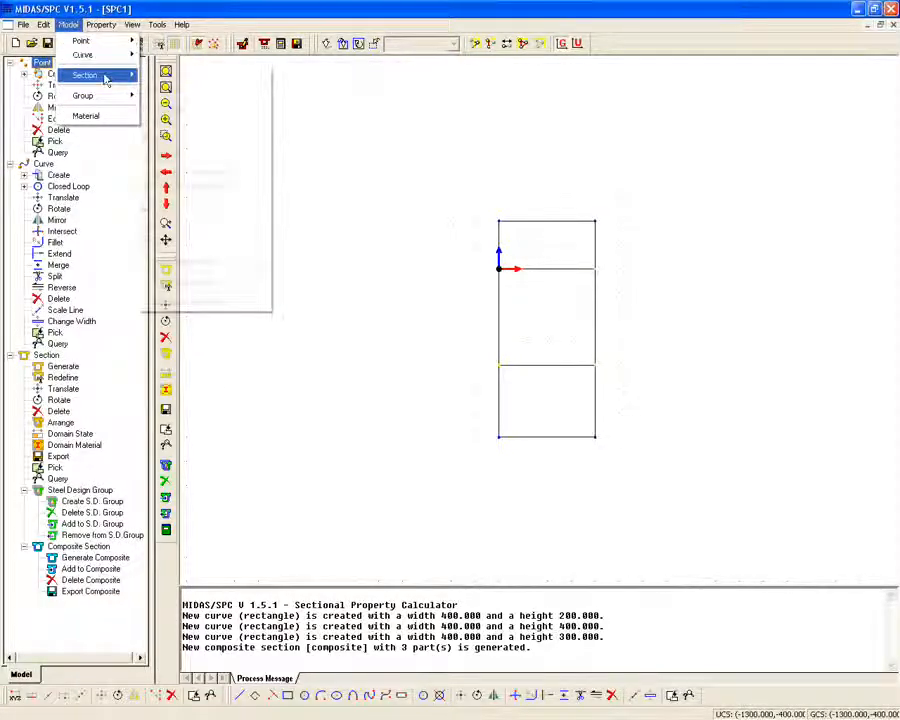
mouse_move(207, 285)
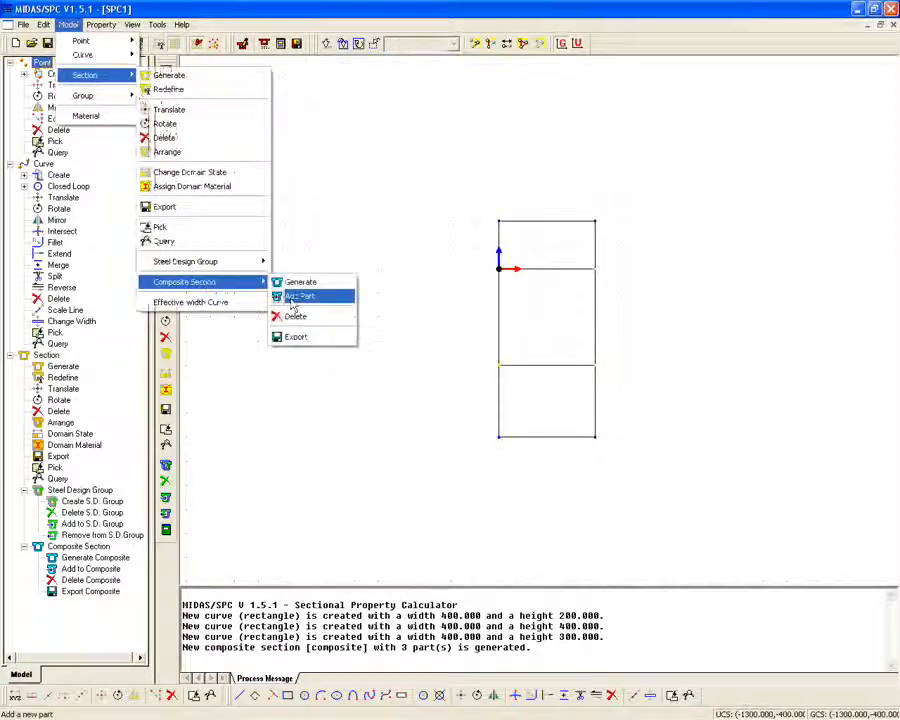
left_click(296, 296)
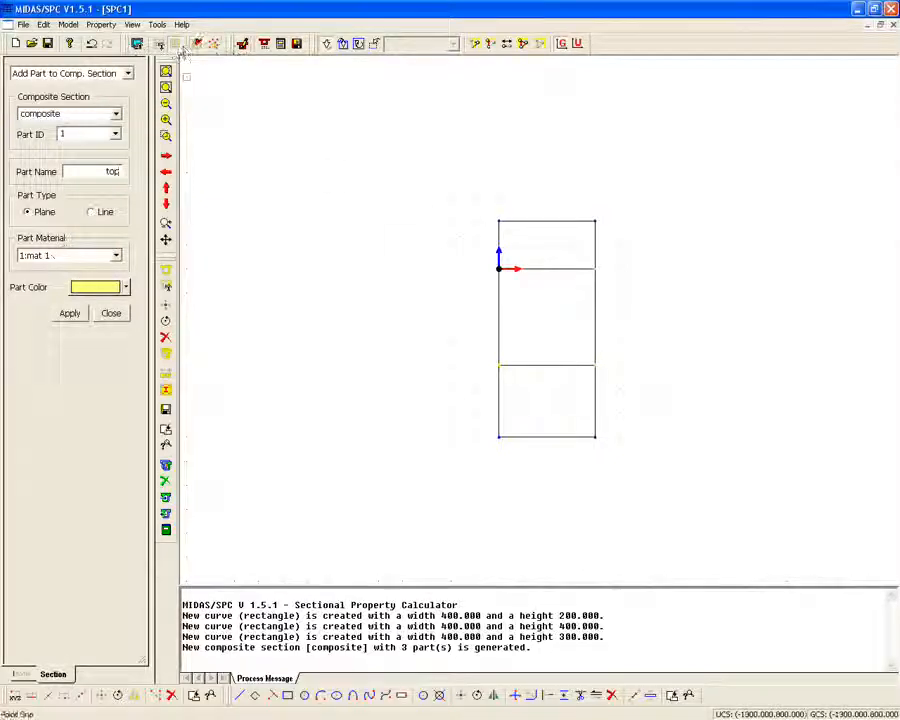
left_click(536, 229)
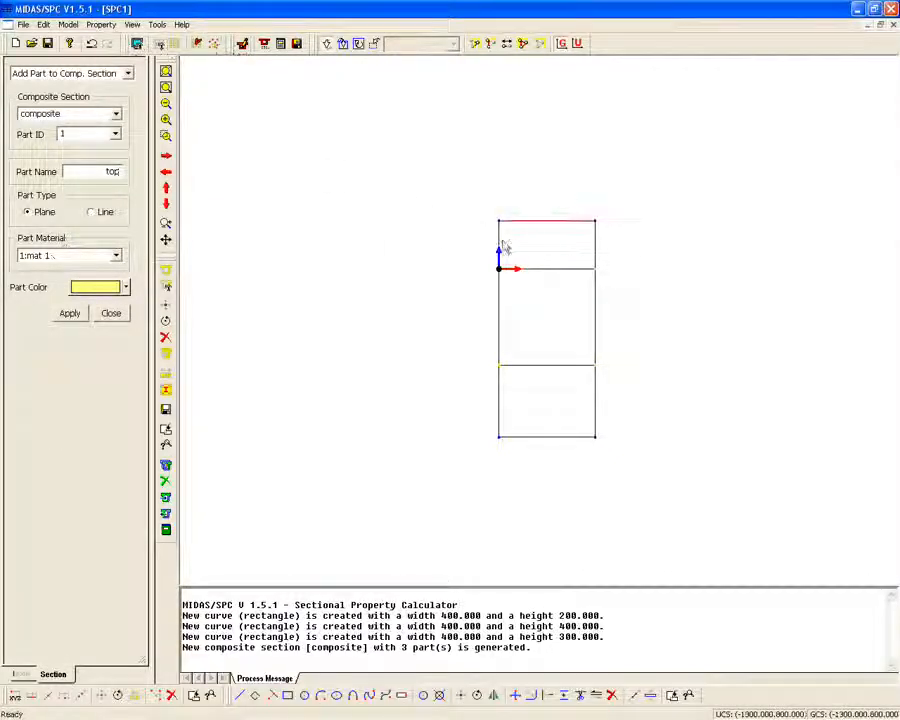
left_click(596, 254)
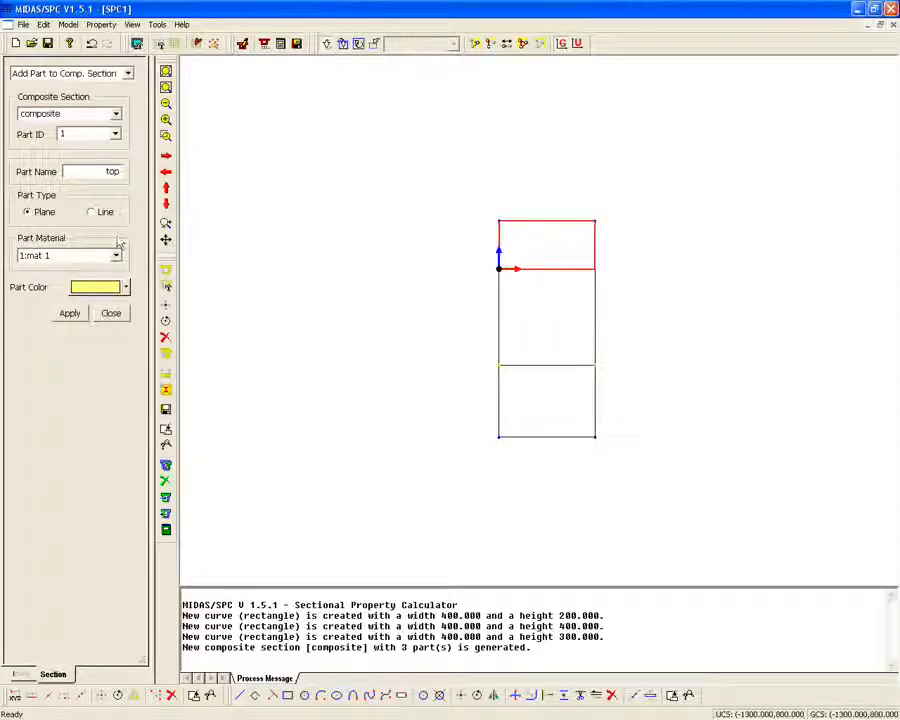
left_click(69, 314)
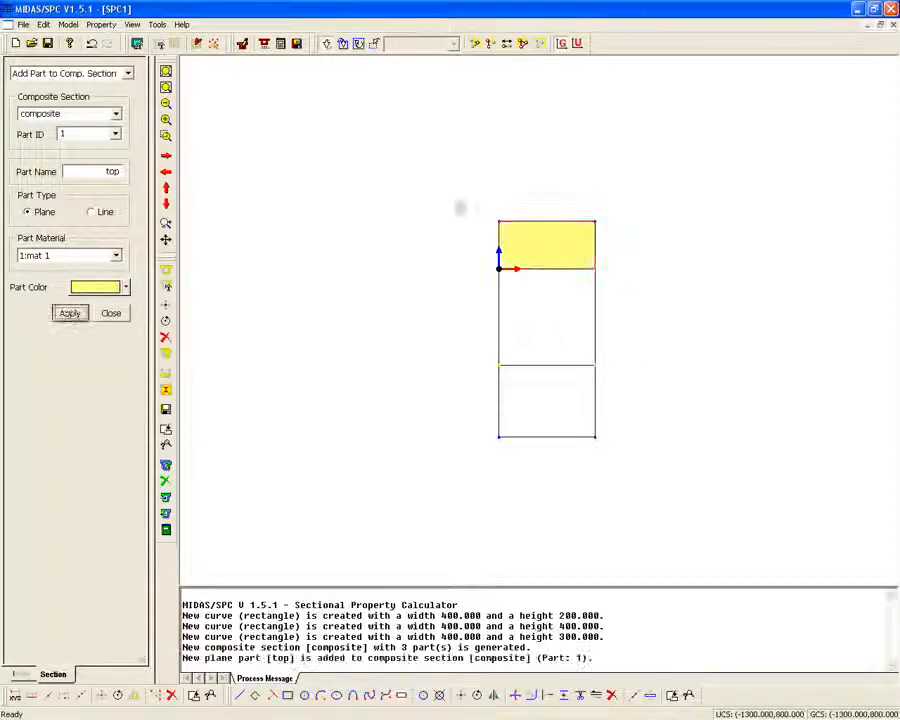
Add the middle rectangle to the composite section as plane part 2, named mid, with material mat 2 and a light blue colour
double_click(108, 171)
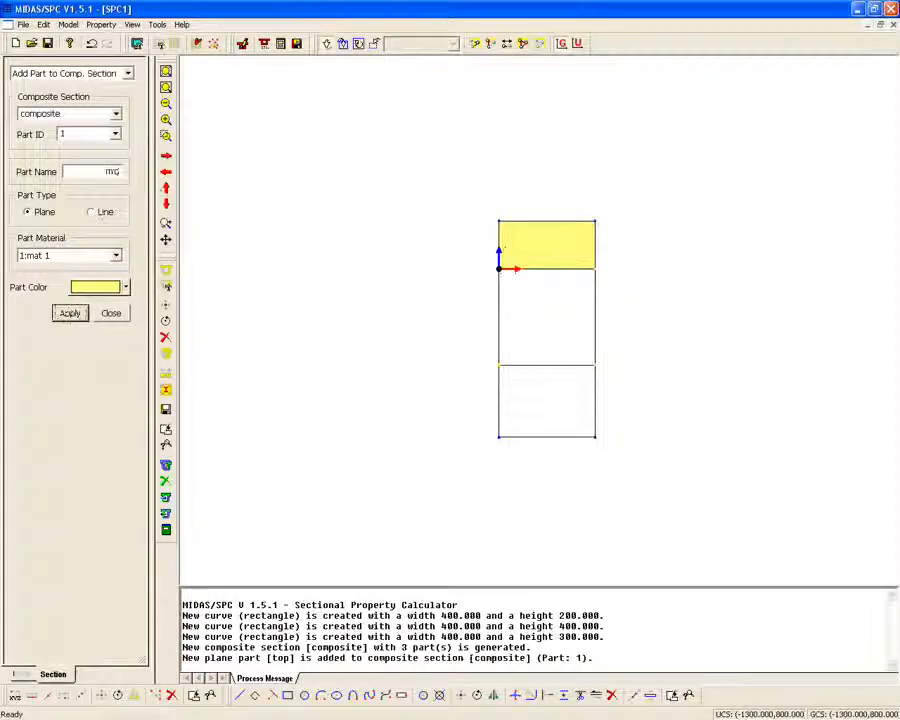
left_click(115, 134)
left_click(60, 150)
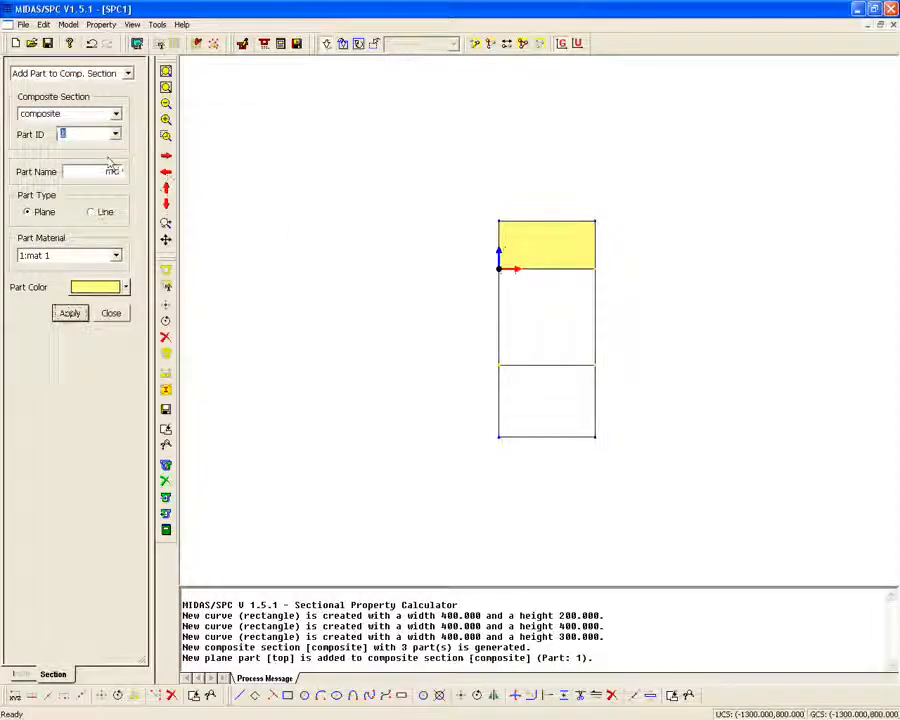
left_click(71, 254)
left_click(45, 275)
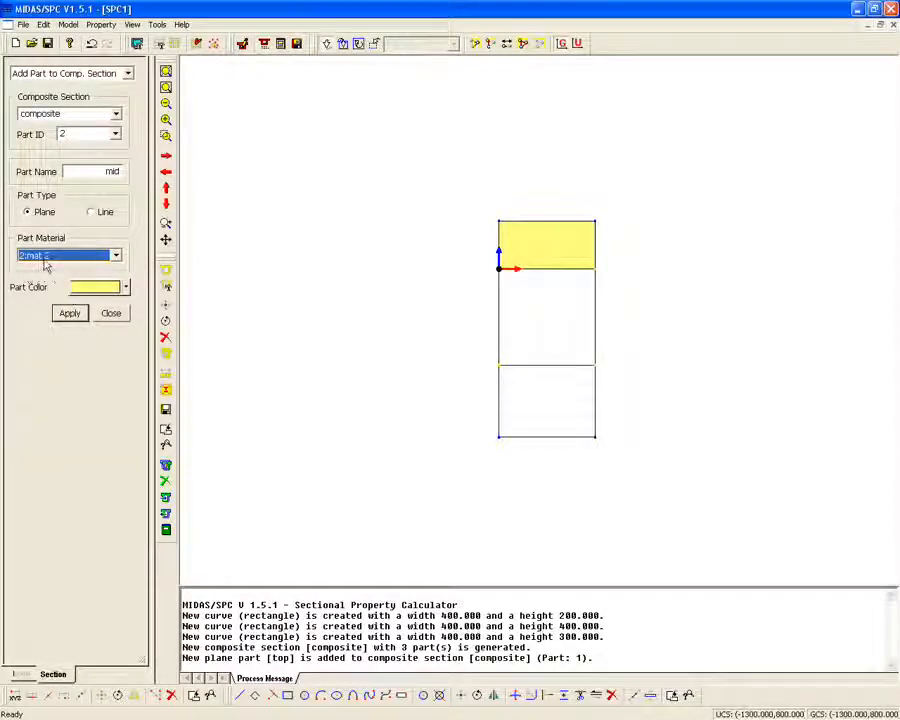
left_click(498, 314)
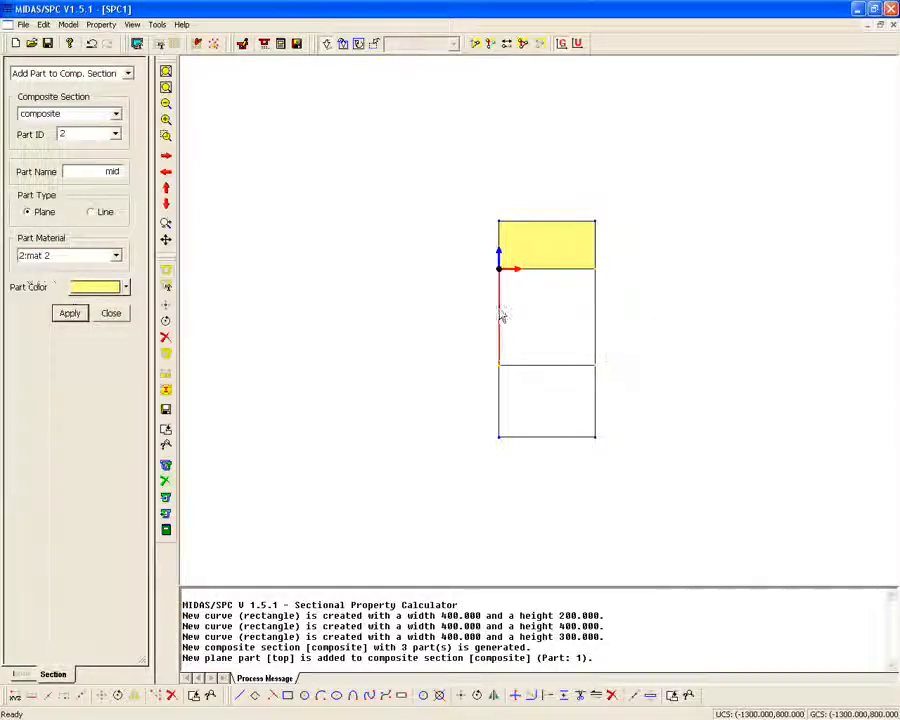
left_click(595, 312)
left_click(100, 288)
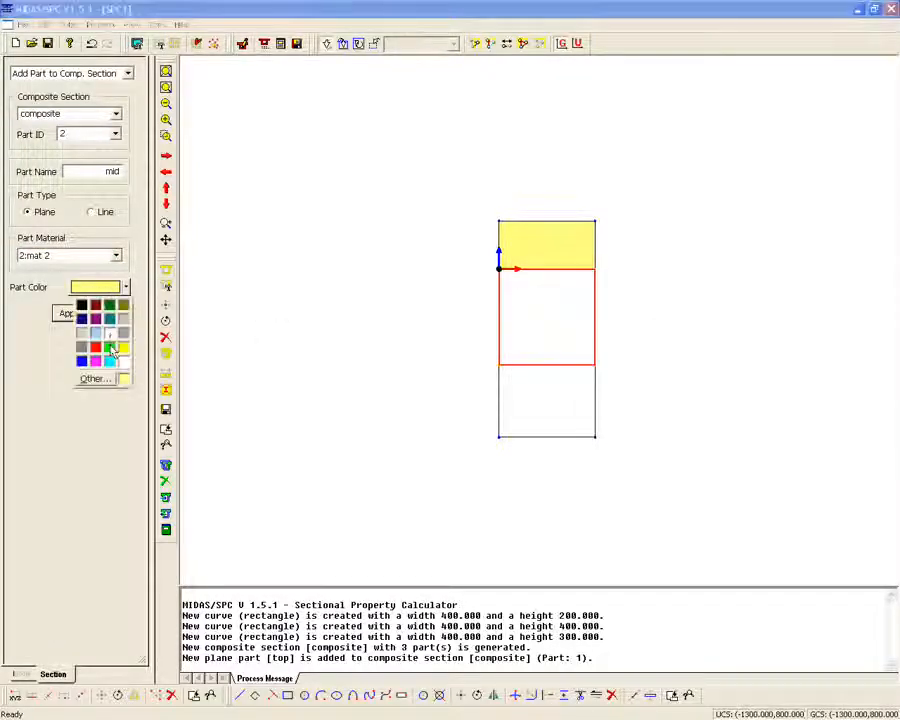
left_click(112, 344)
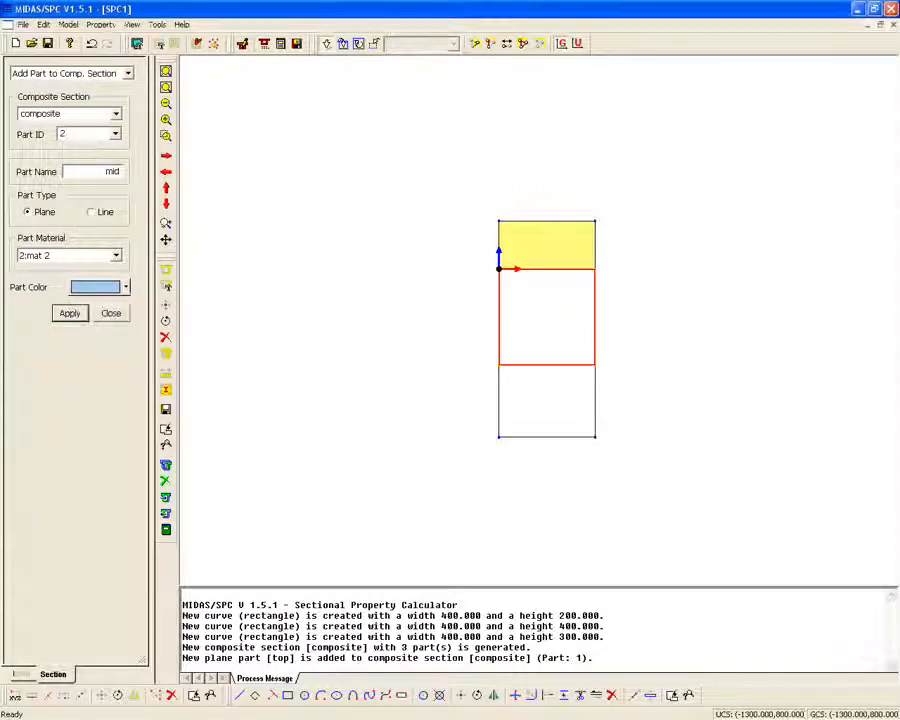
left_click(69, 313)
Add the lowest rectangle to the composite section as plane part 3, named bot, with material mat 3
double_click(111, 171)
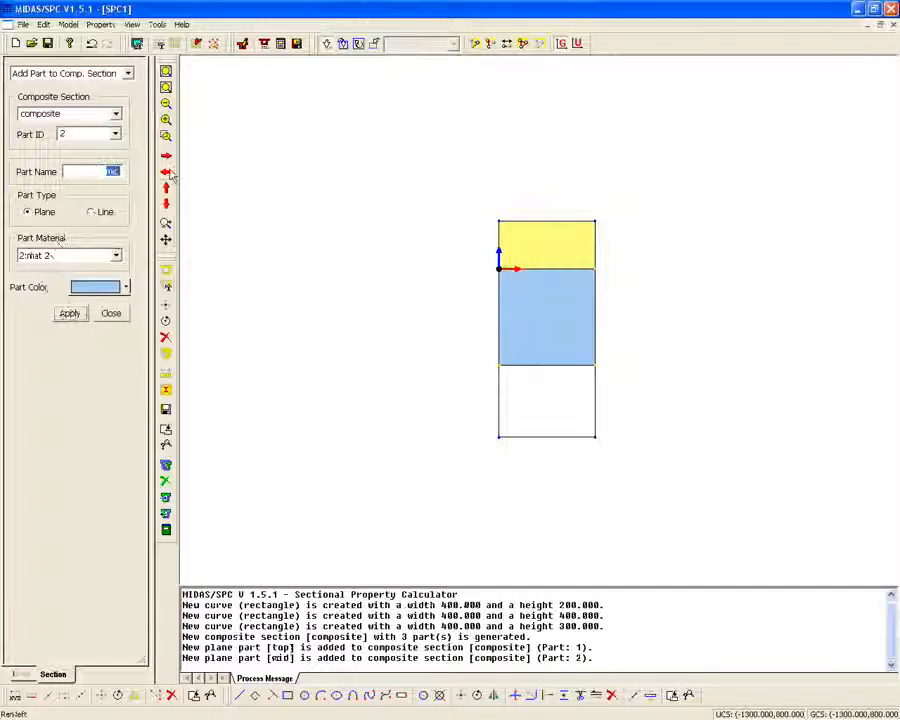
type("bot")
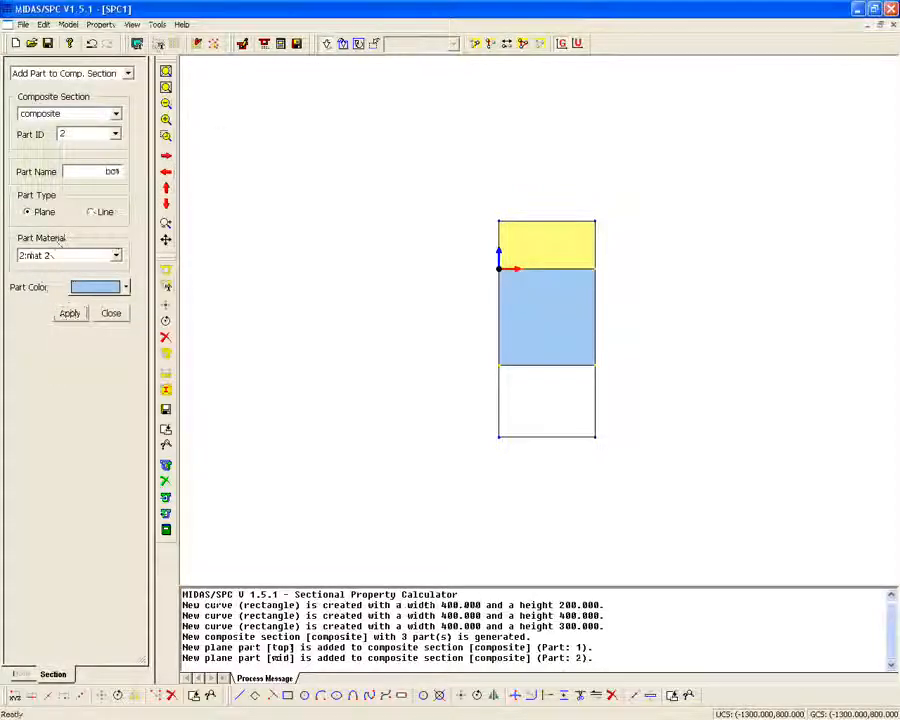
left_click(70, 255)
left_click(50, 286)
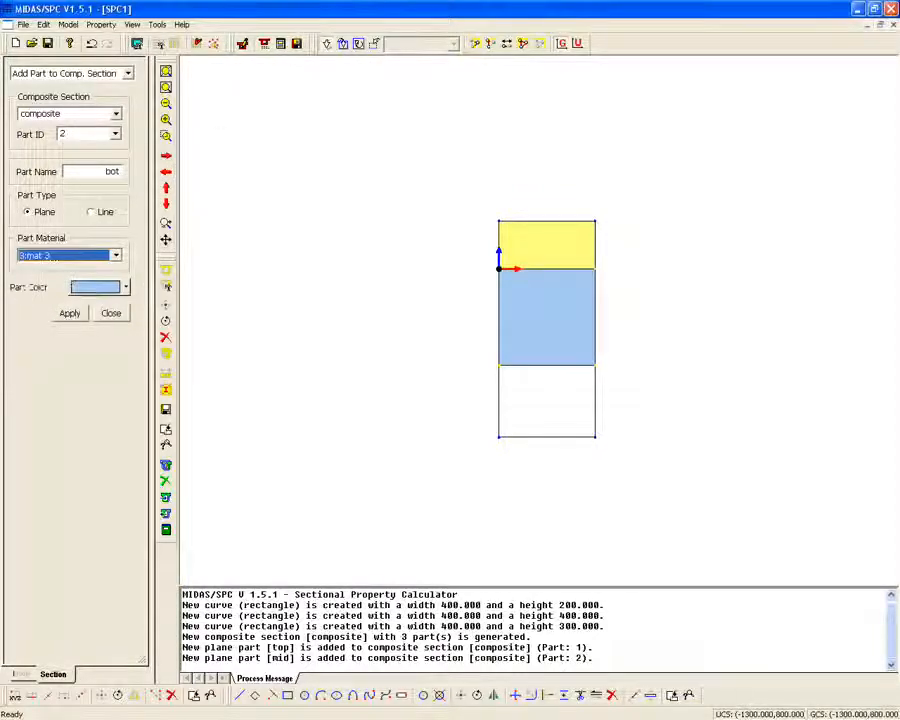
double_click(128, 172)
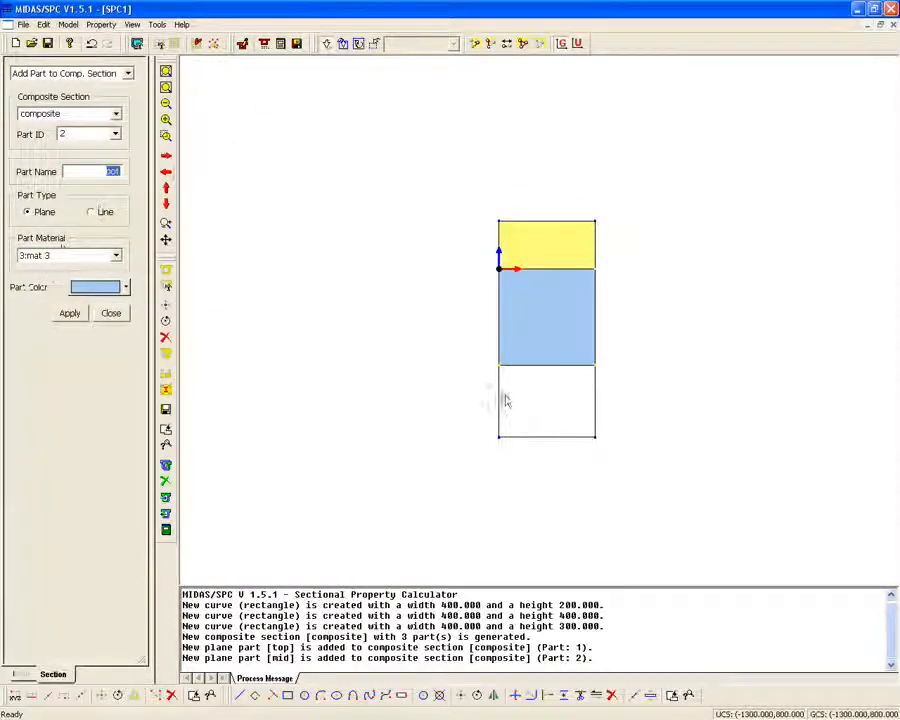
left_click(596, 401)
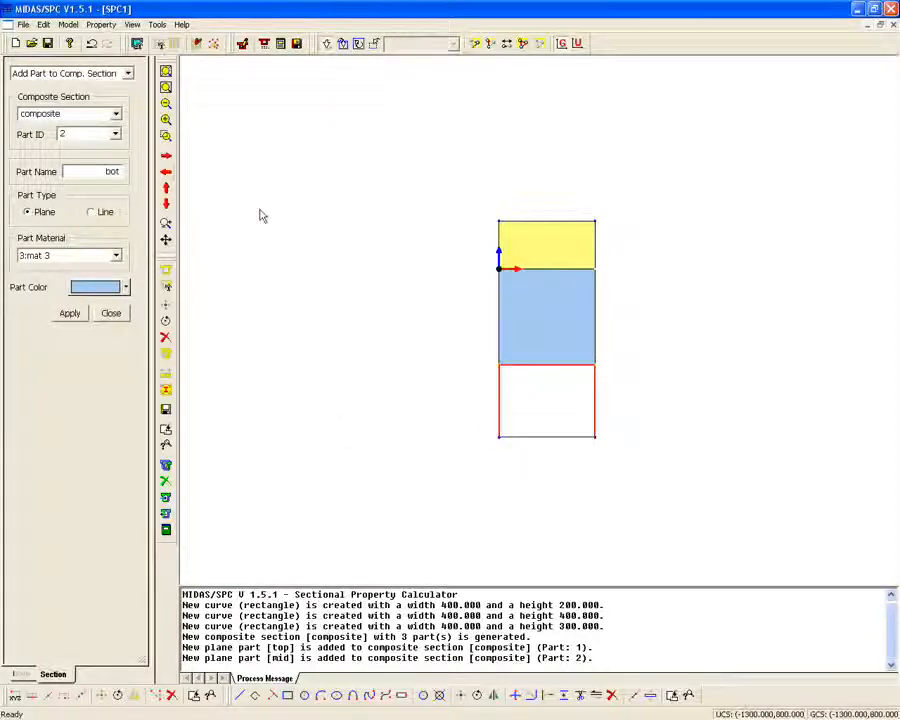
left_click(115, 134)
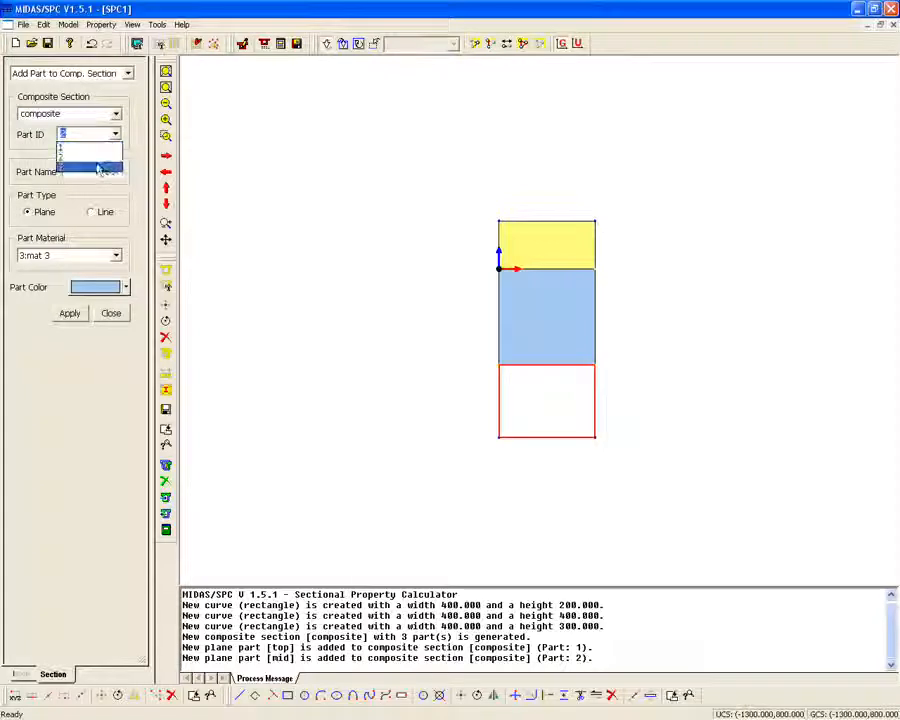
left_click(60, 160)
left_click(69, 313)
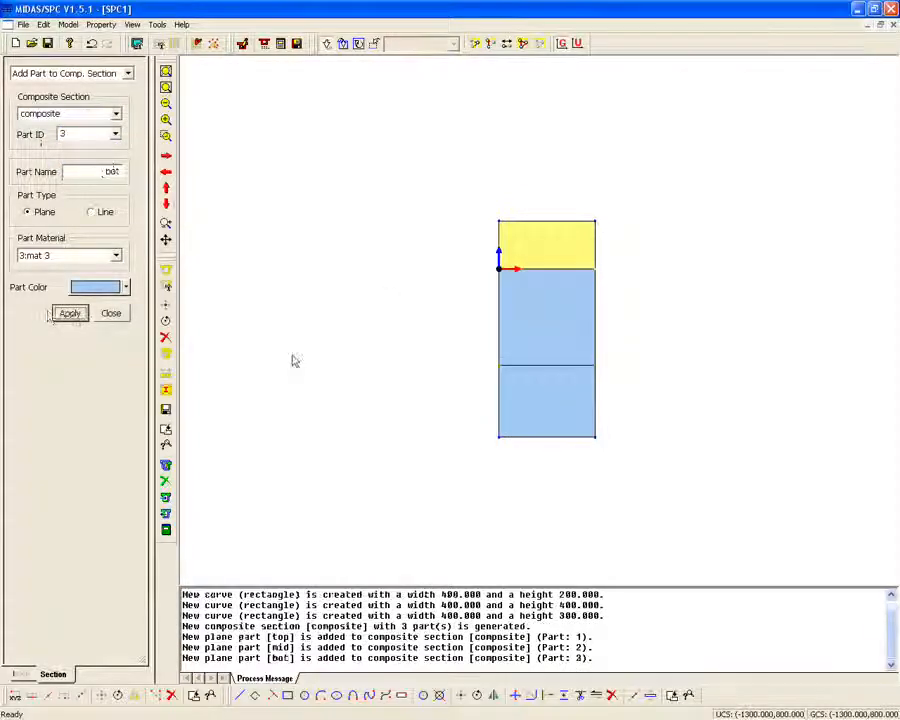
Calculate the properties of the whole composite section with a mesh size of 100
middle_click_drag(456, 372, 342, 312)
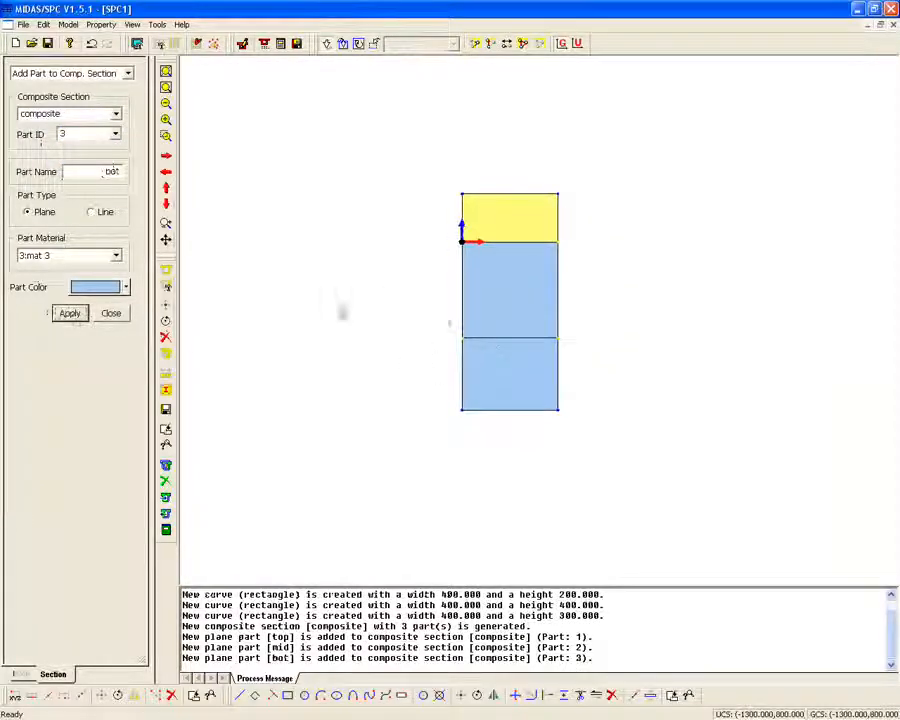
left_click(68, 24)
mouse_move(100, 24)
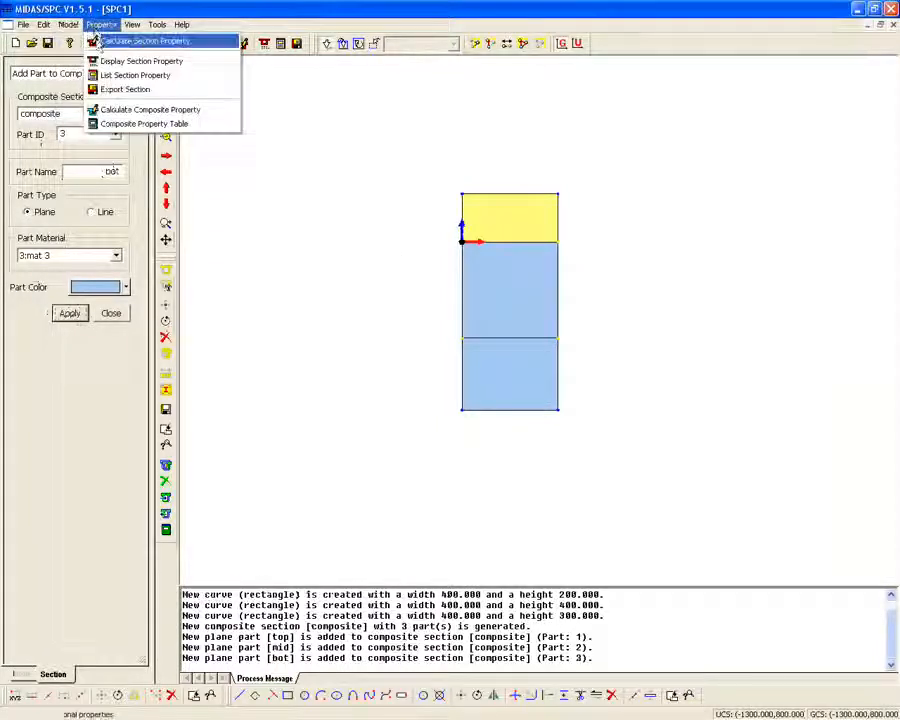
left_click(102, 109)
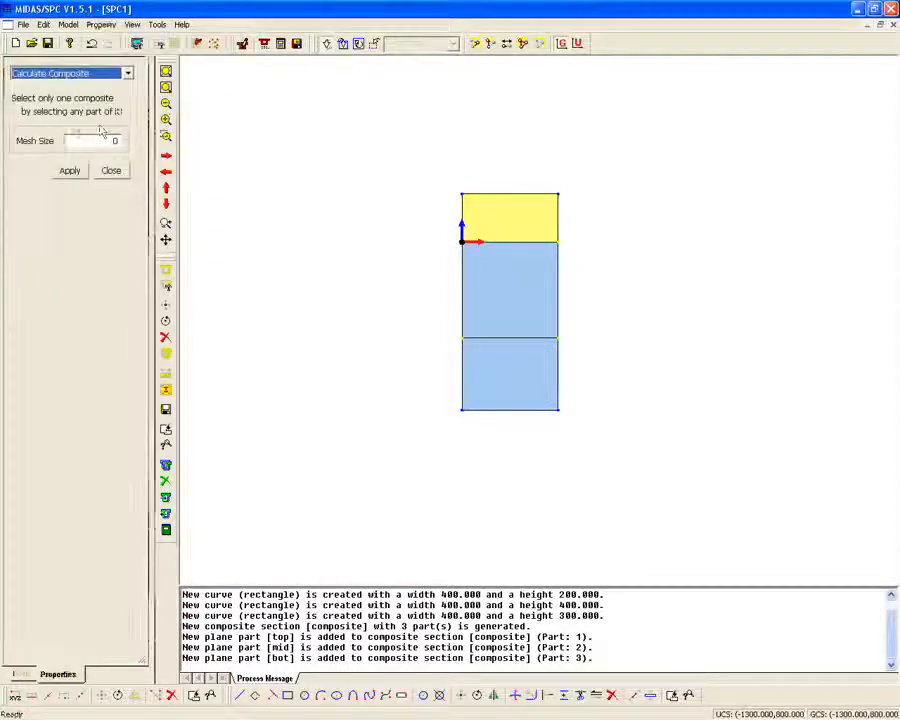
double_click(116, 141)
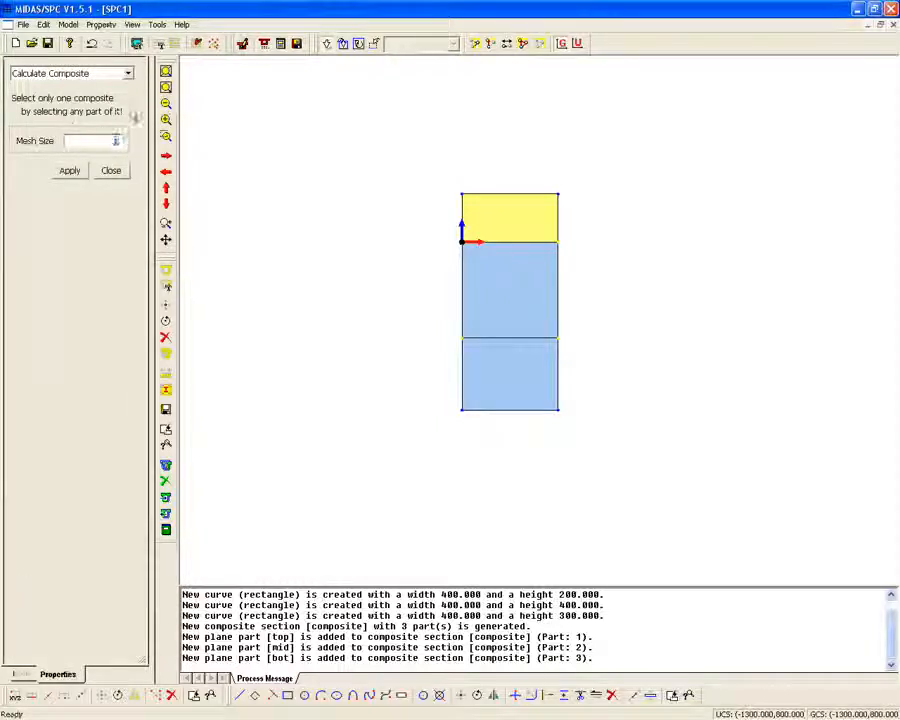
type("100")
left_click_drag(344, 136, 624, 478)
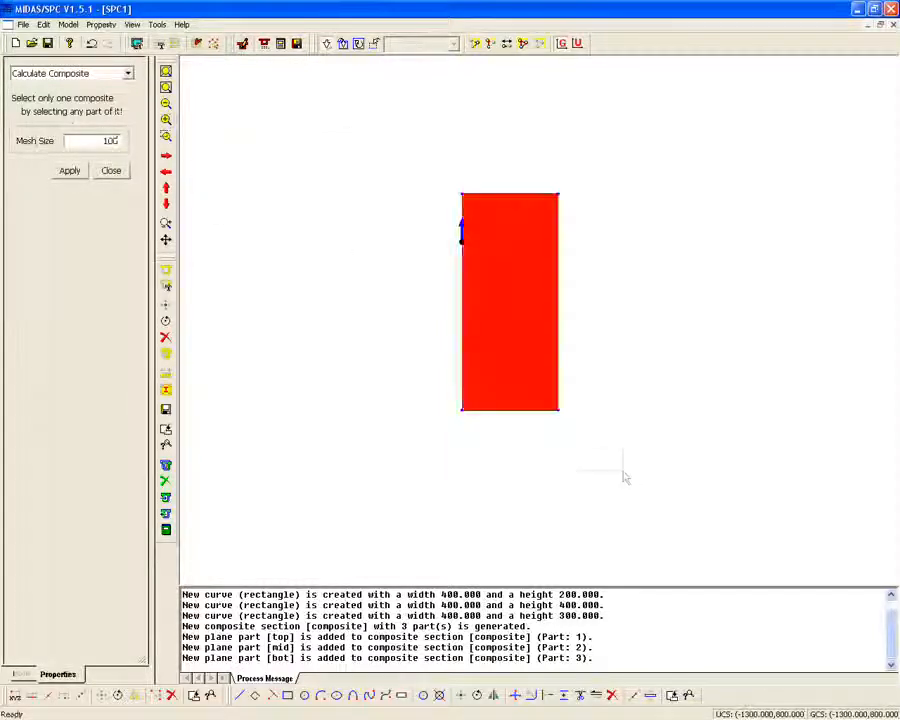
left_click(69, 170)
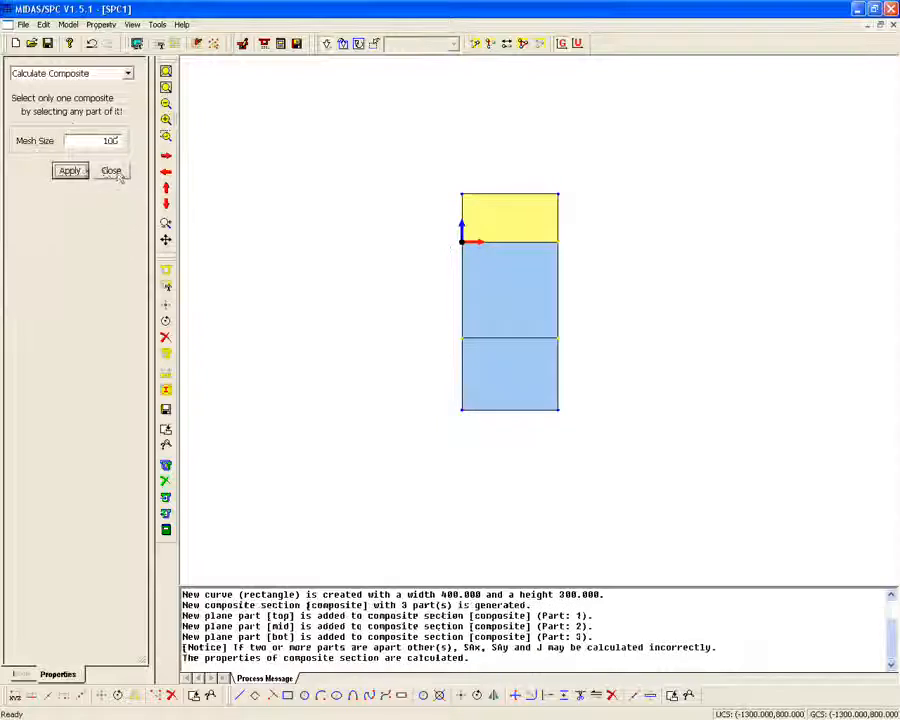
left_click(111, 171)
Review the calculated section properties of the top, mid and bot parts, and close the result list
left_click(100, 24)
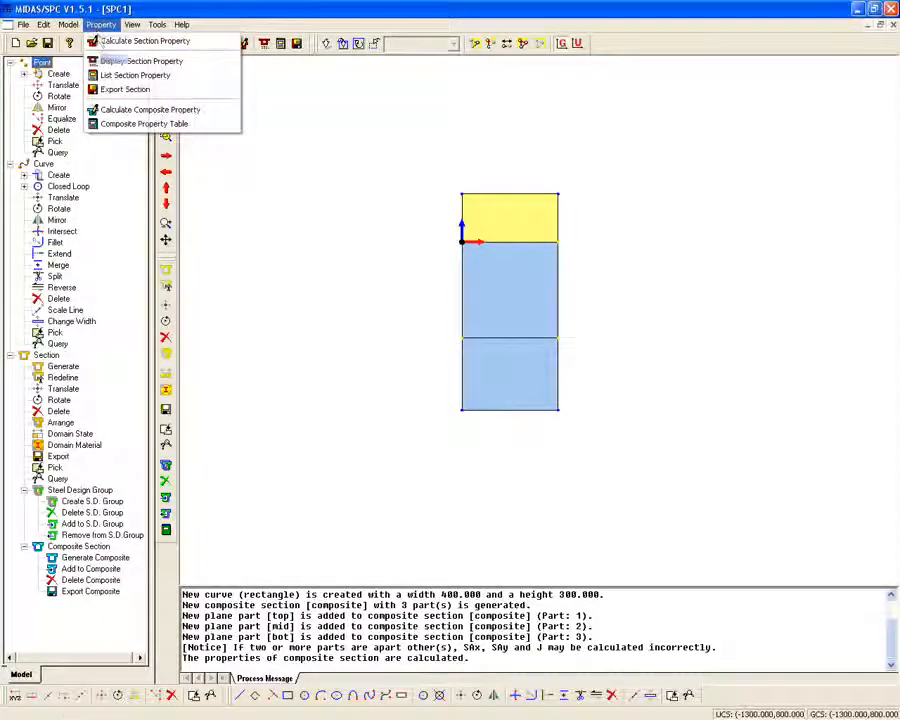
left_click(120, 75)
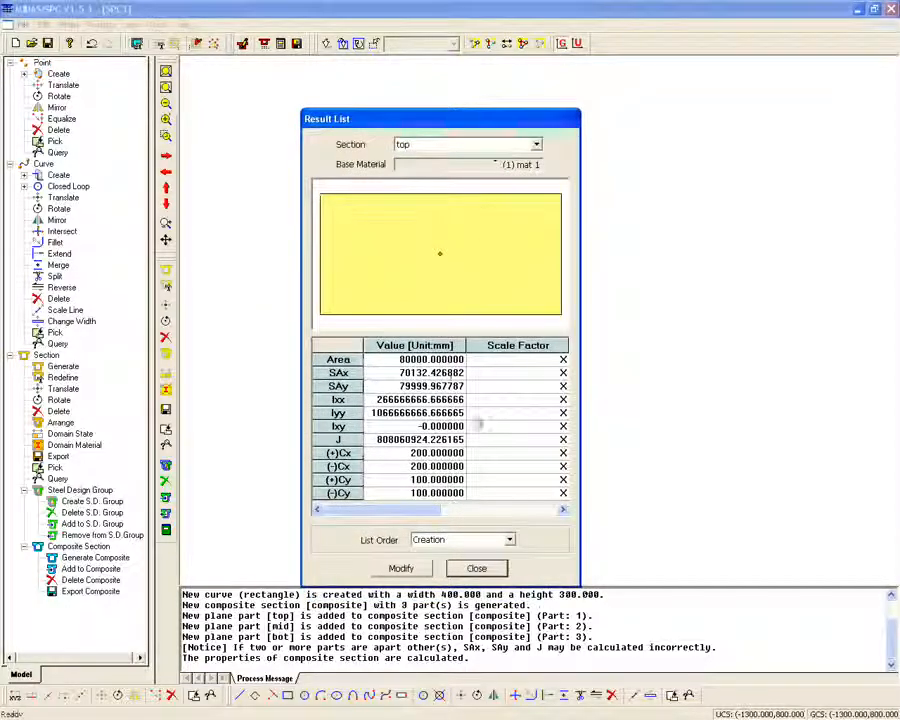
left_click(484, 148)
left_click(482, 166)
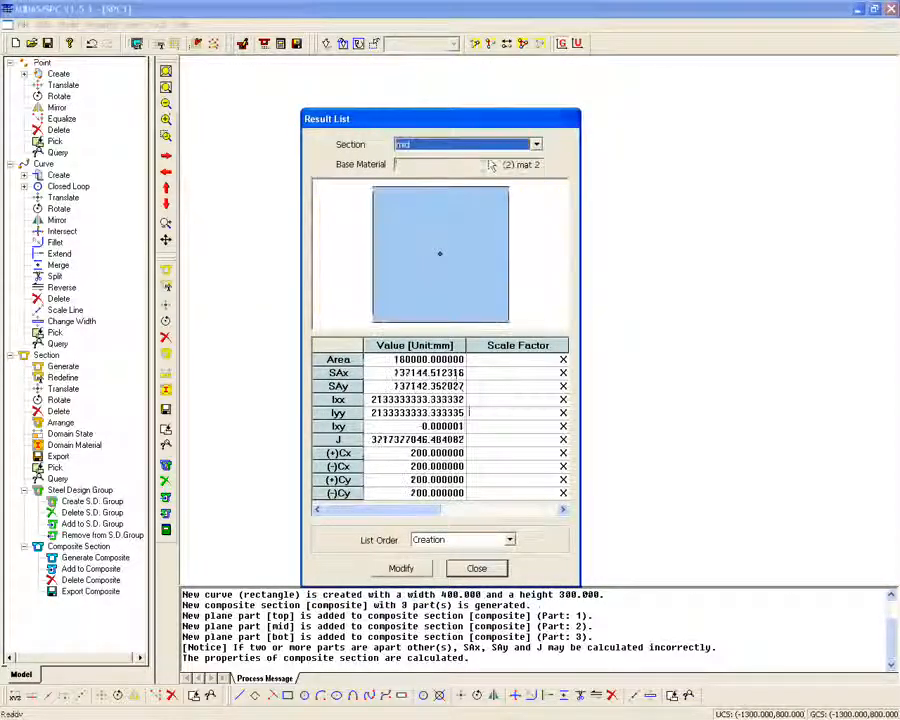
left_click(488, 145)
left_click(495, 176)
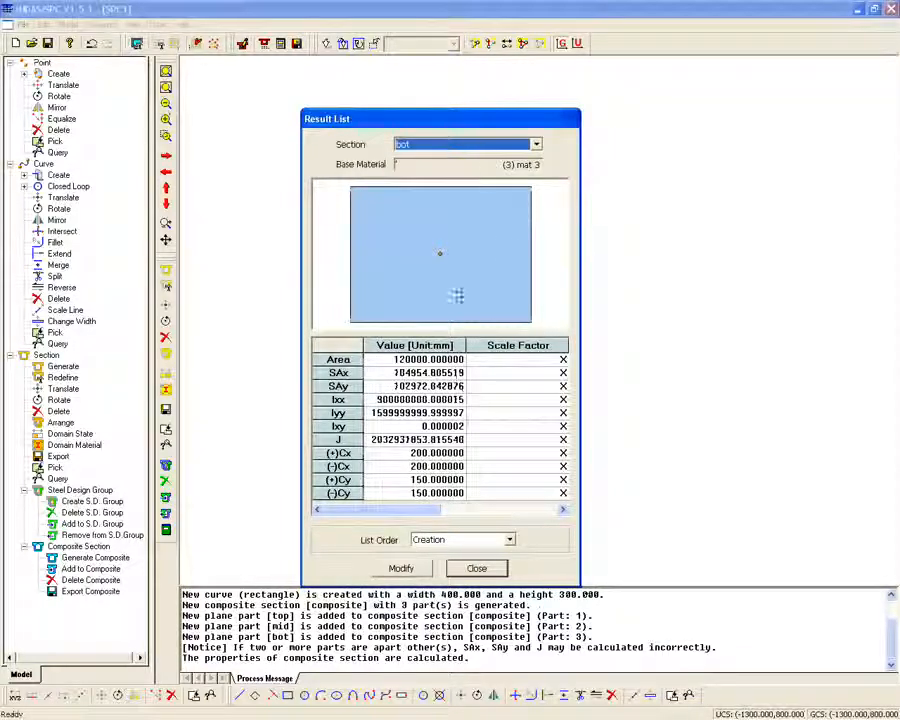
left_click(462, 568)
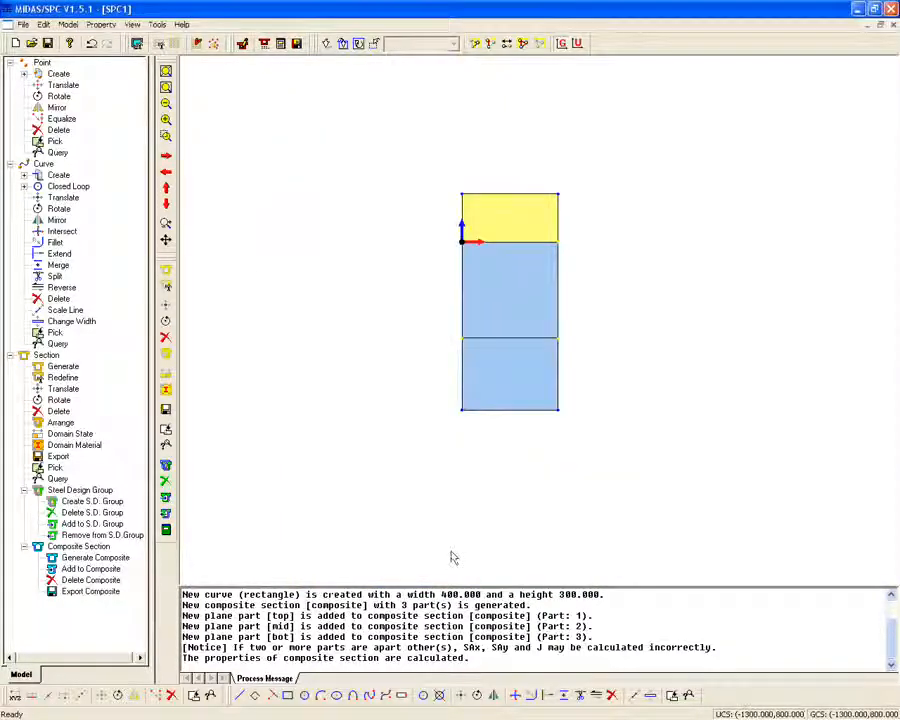
Export the composite section as the section file composite section in the Model for Import folder
left_click(23, 24)
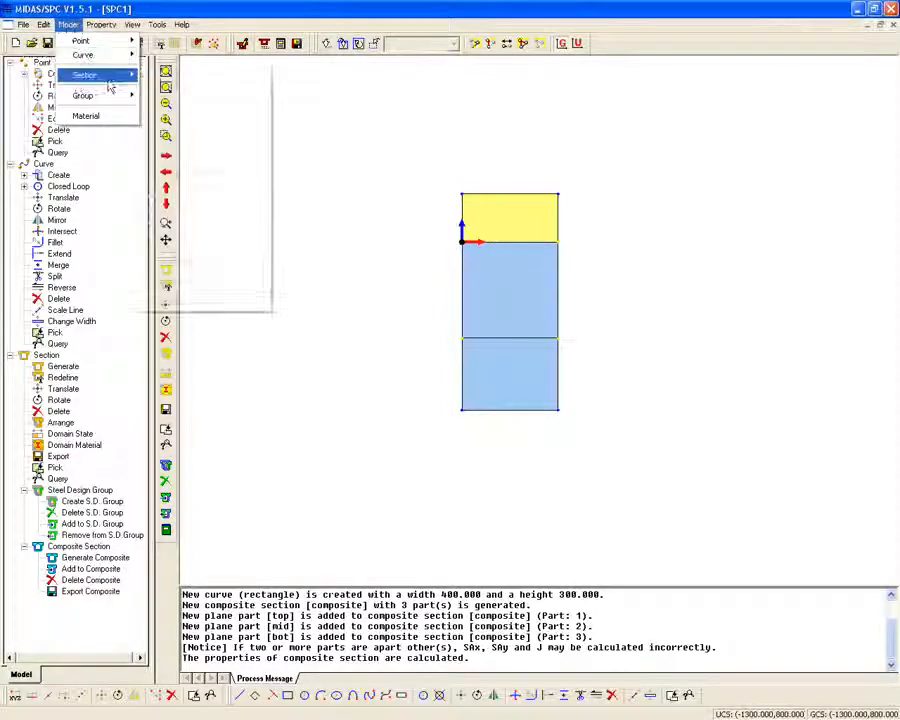
mouse_move(112, 80)
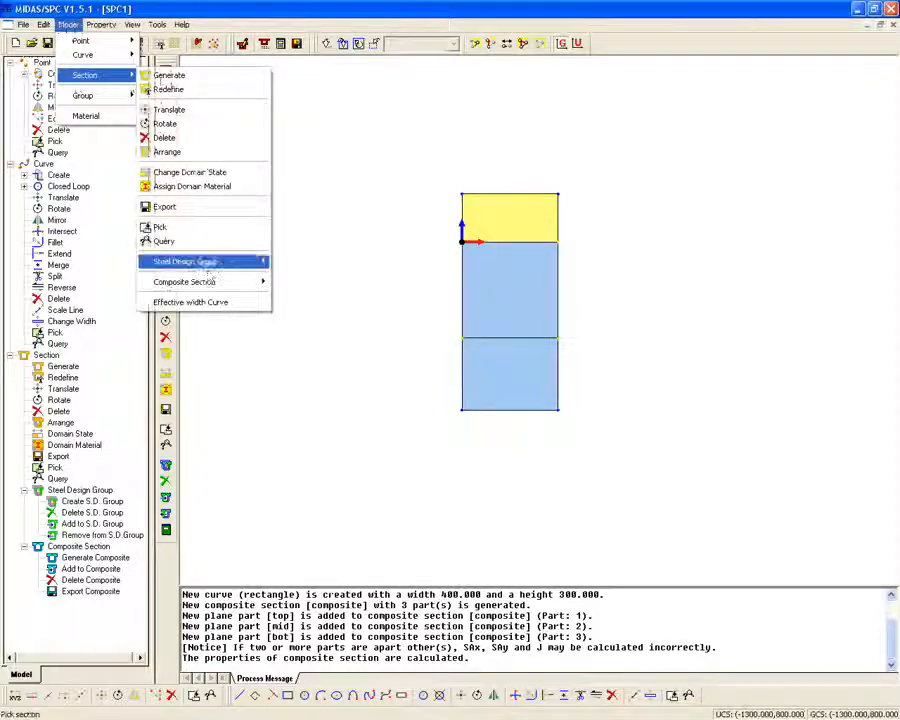
mouse_move(212, 283)
left_click(294, 337)
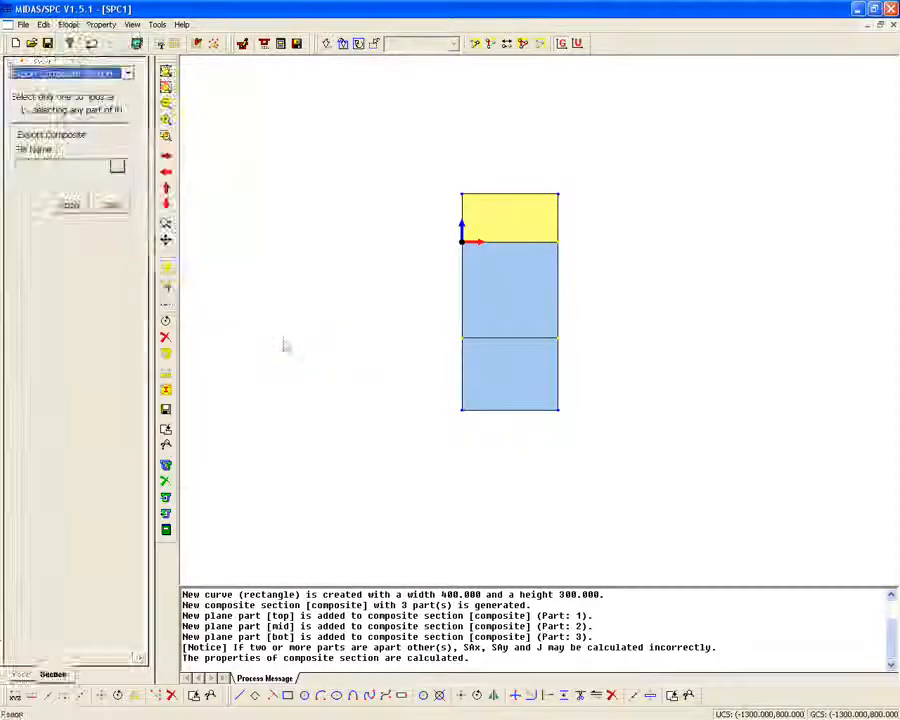
left_click(118, 166)
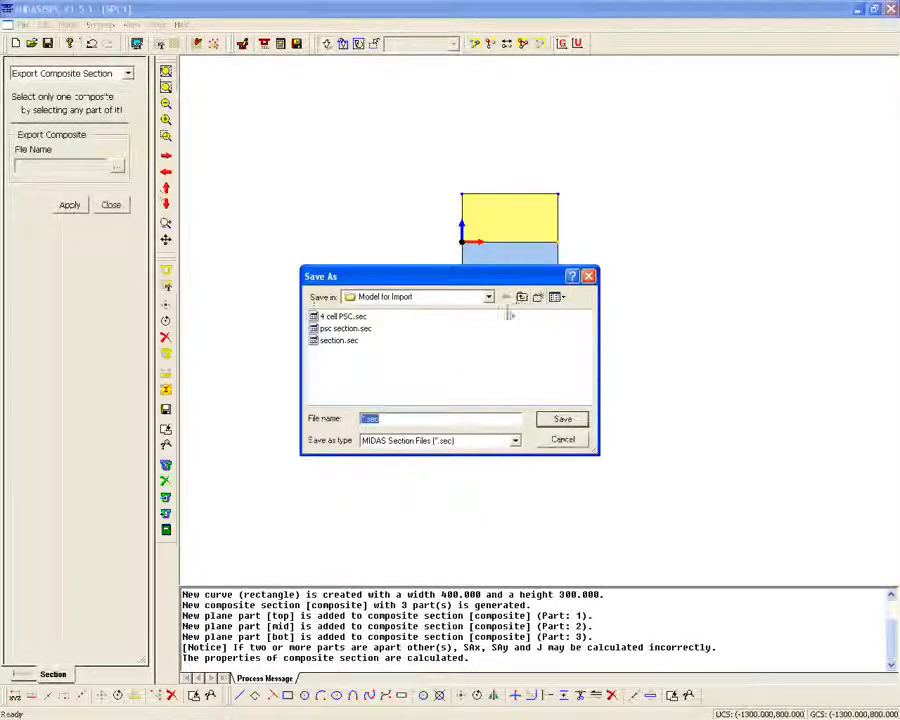
left_click(447, 369)
left_click_drag(395, 419, 317, 419)
type("s")
key("BackSpace")
type("com")
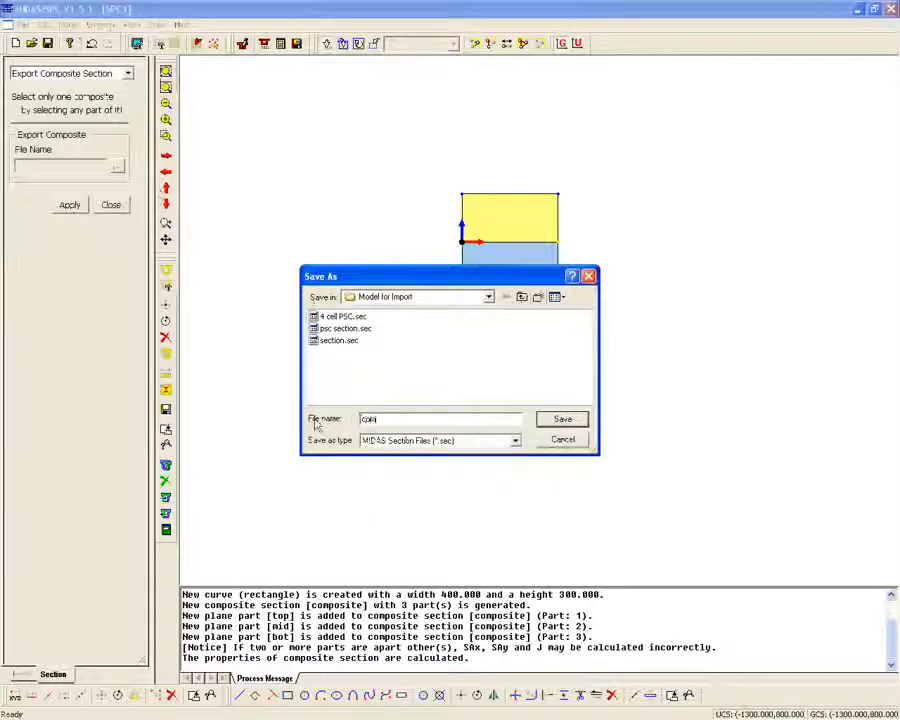
type("posite section")
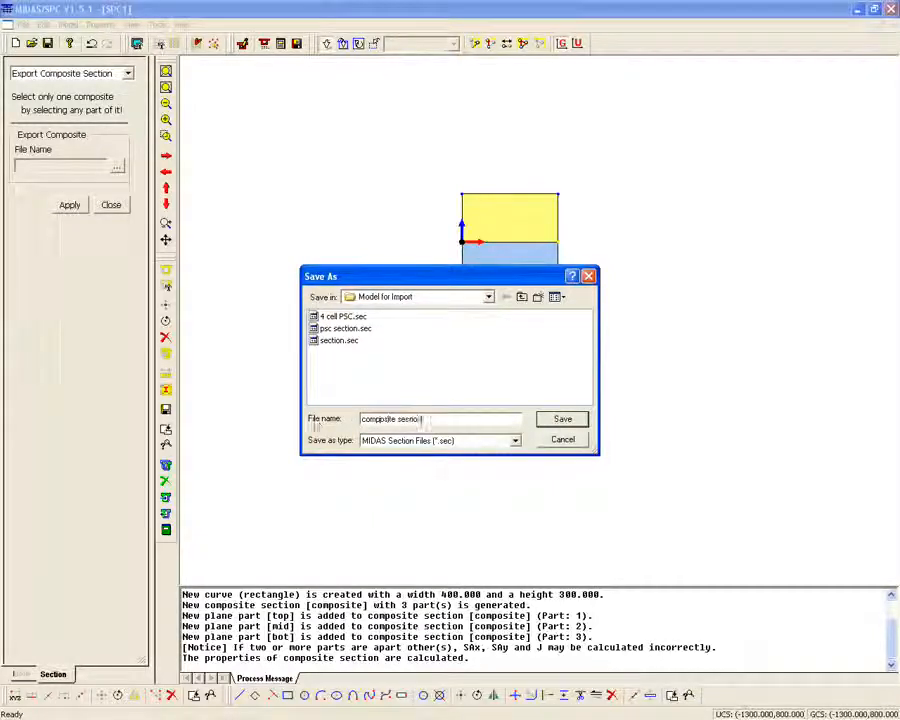
left_click(545, 422)
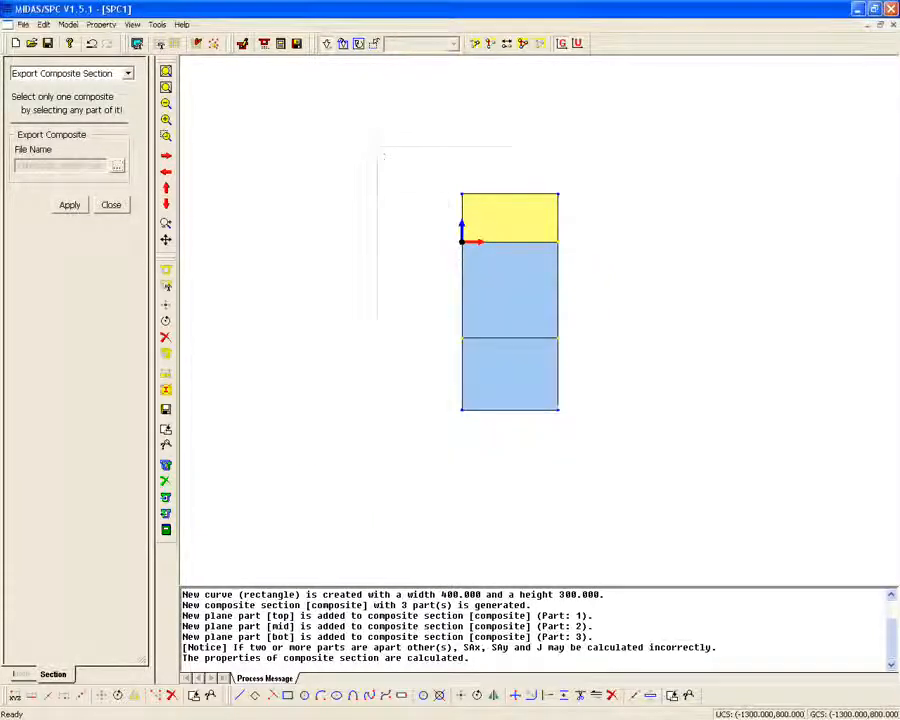
left_click(68, 204)
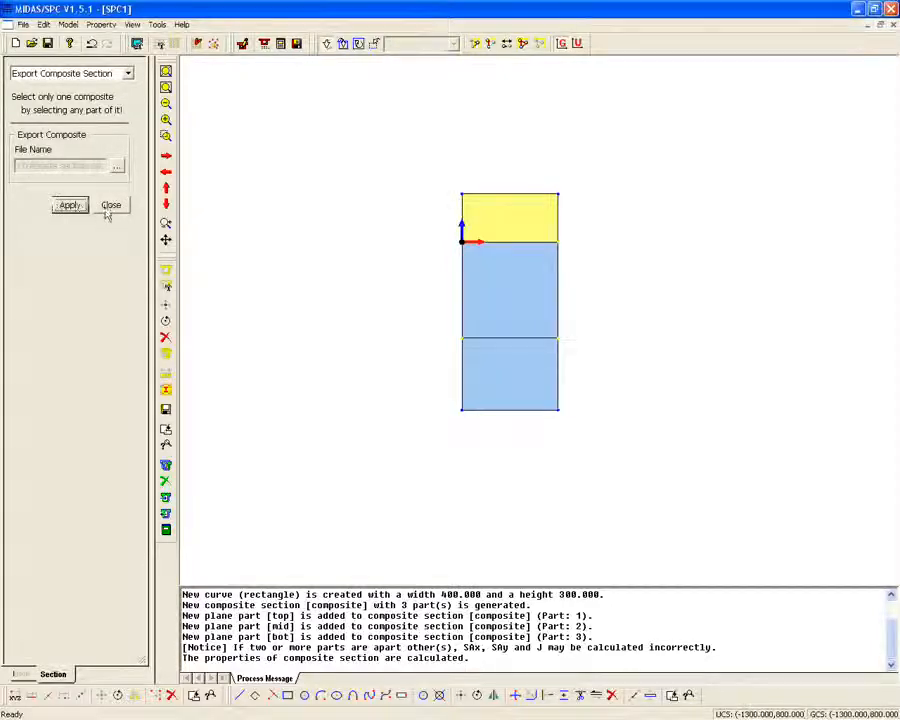
left_click(110, 205)
Close the Sectional Property Calculator without saving and start a new midas Civil project, discarding changes to the cable-stayed model
left_click(891, 9)
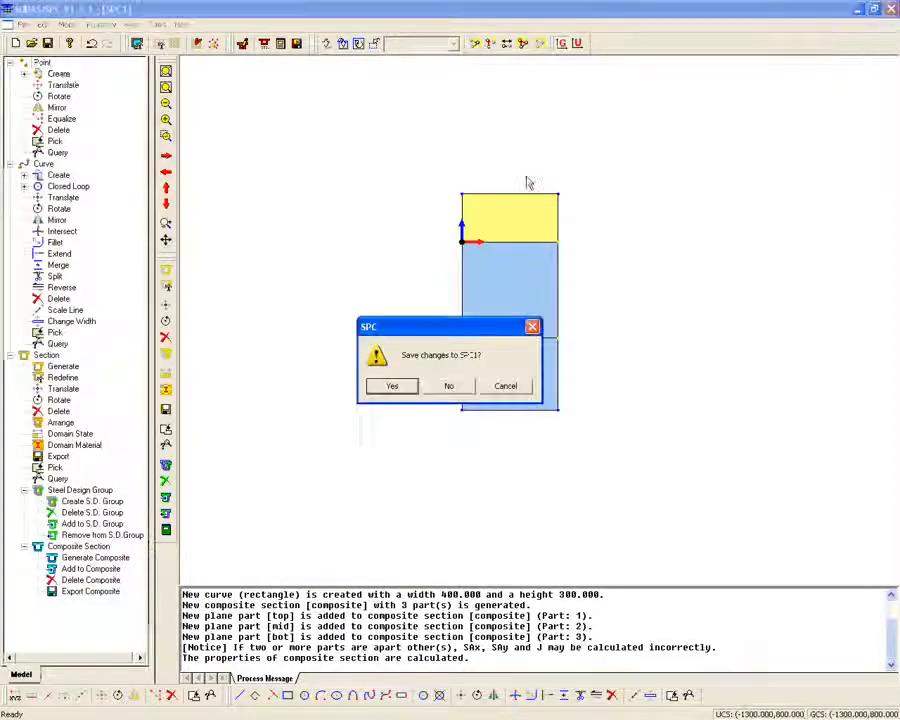
left_click(449, 385)
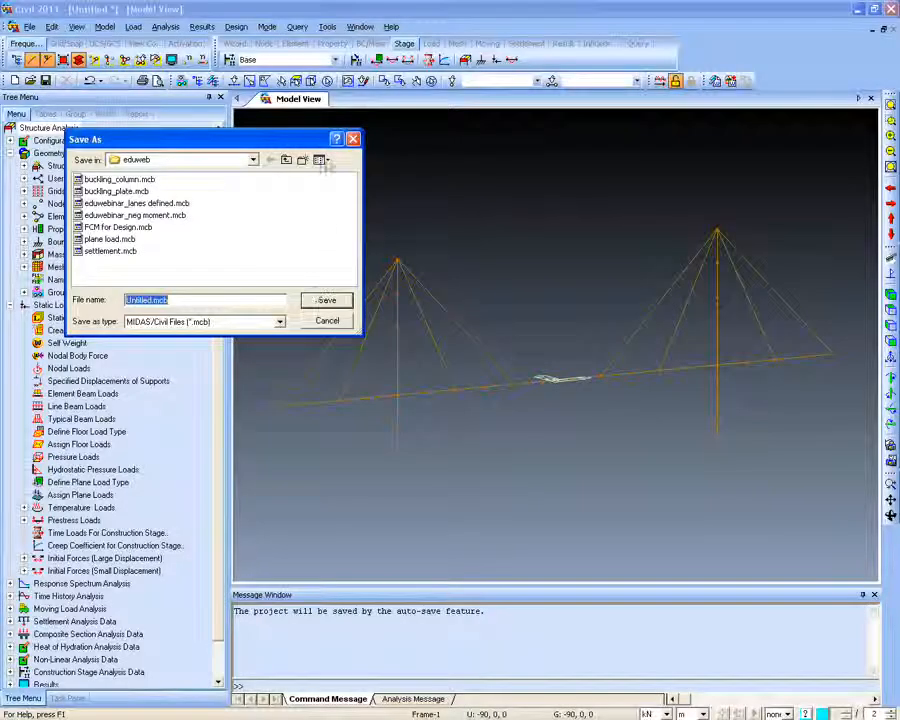
key("Escape")
left_click(29, 28)
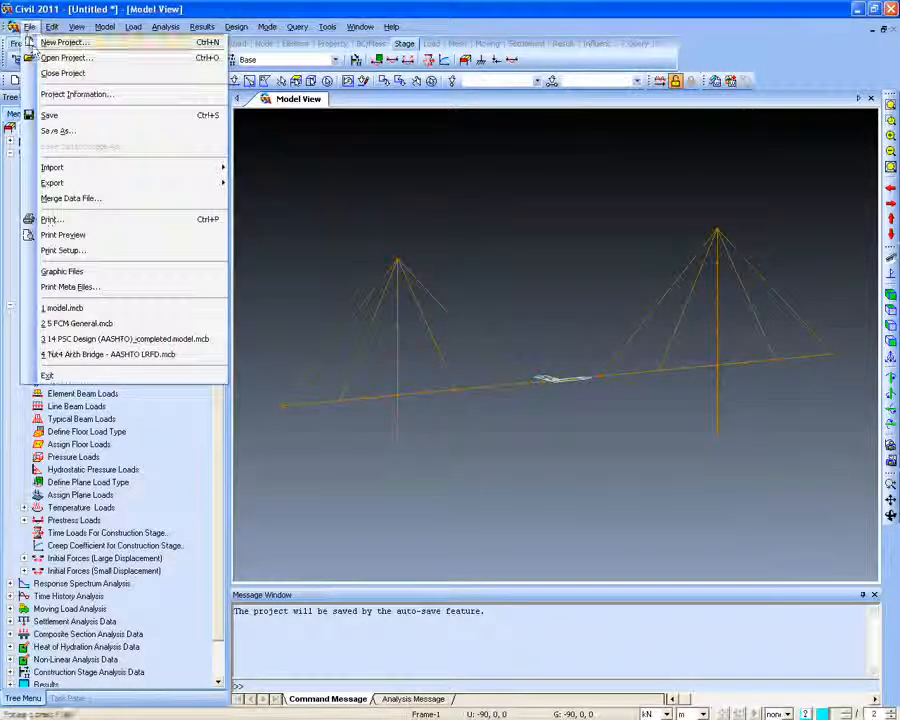
left_click(66, 42)
left_click(449, 385)
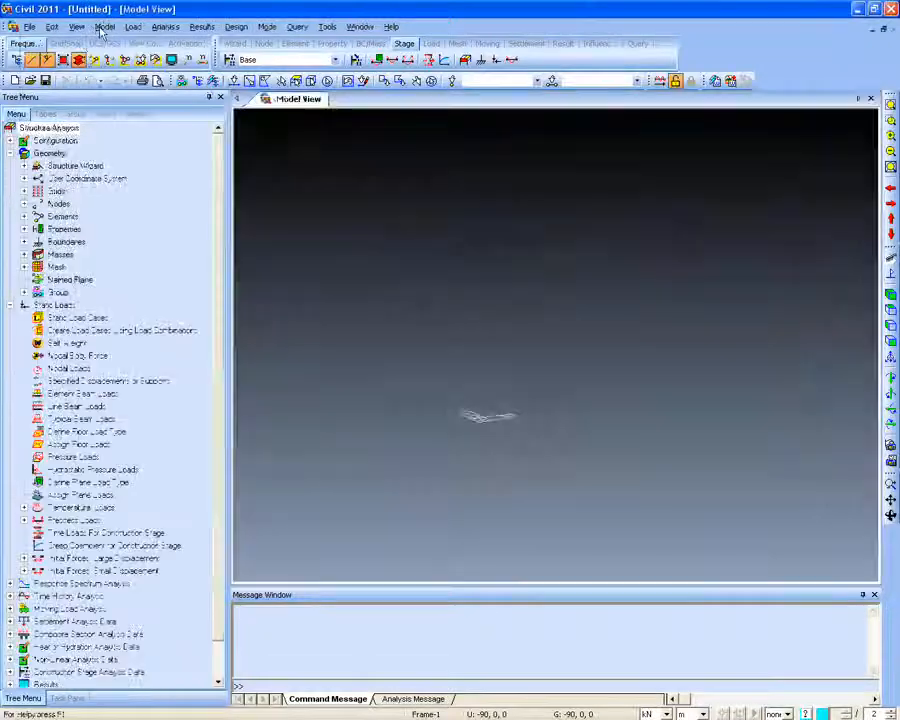
Start adding a new composite section with the section type Composite-General
left_click(103, 27)
mouse_move(193, 188)
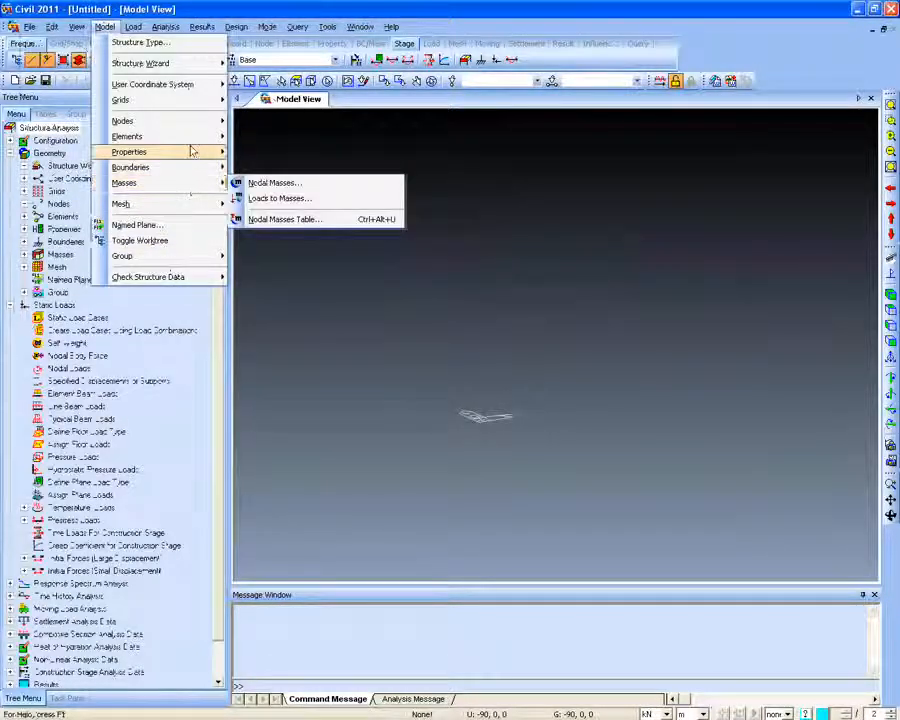
mouse_move(195, 152)
left_click(307, 268)
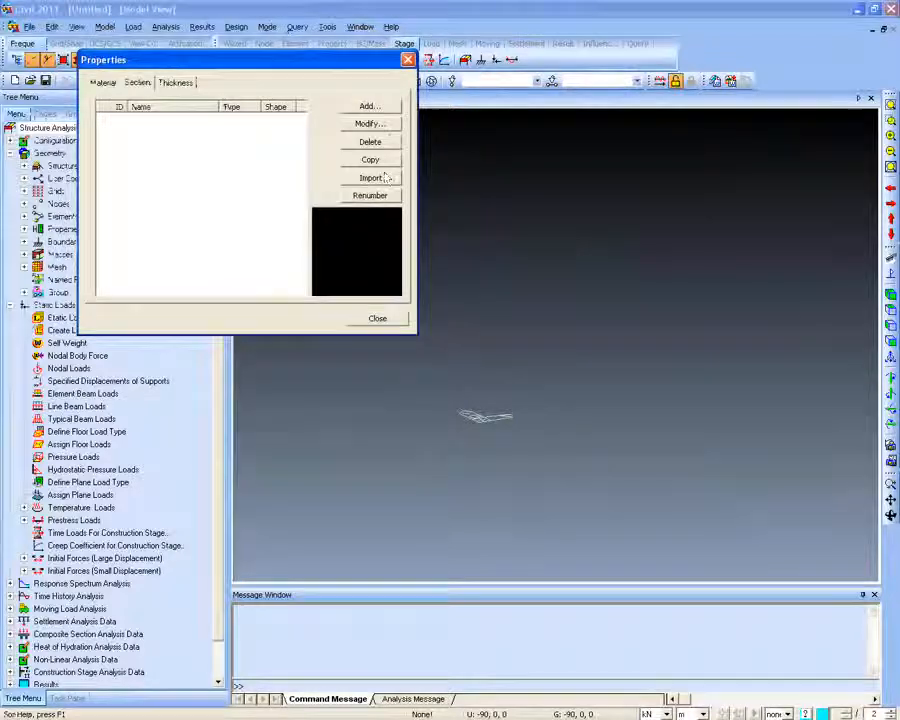
left_click(367, 106)
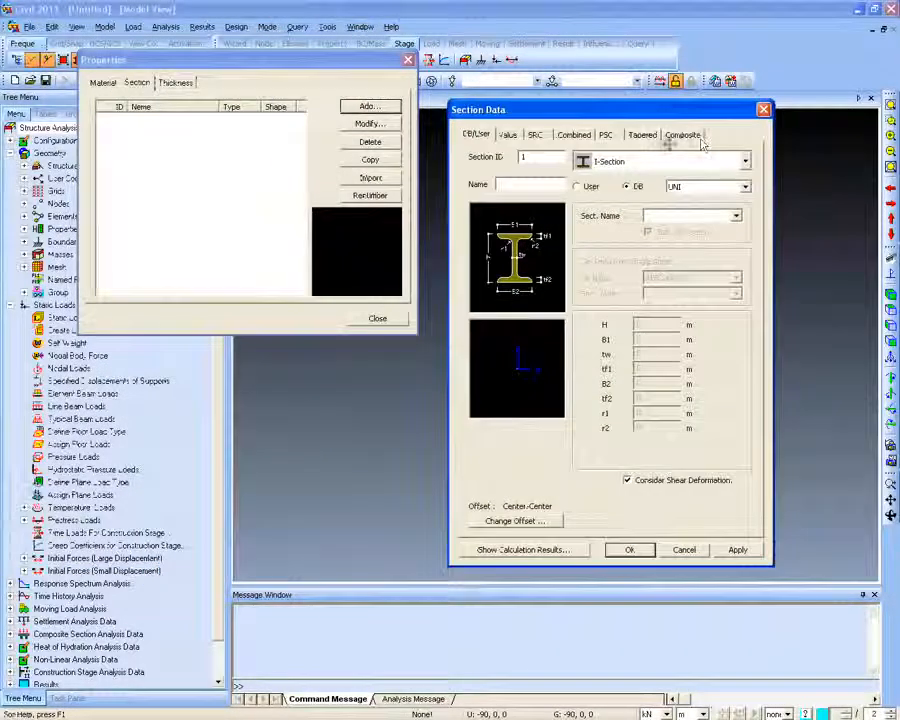
left_click(683, 135)
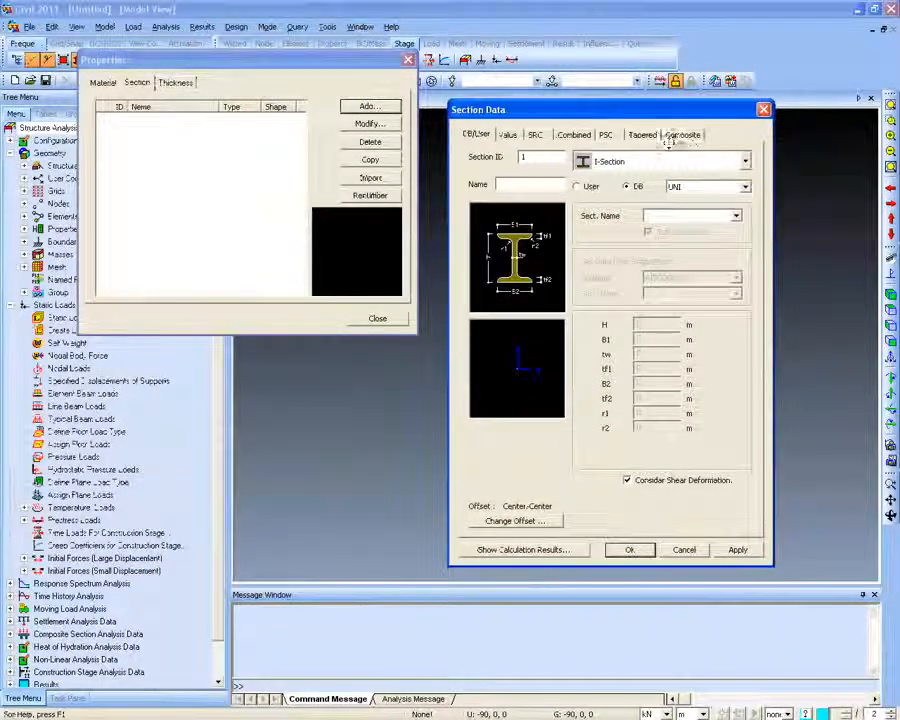
left_click(642, 160)
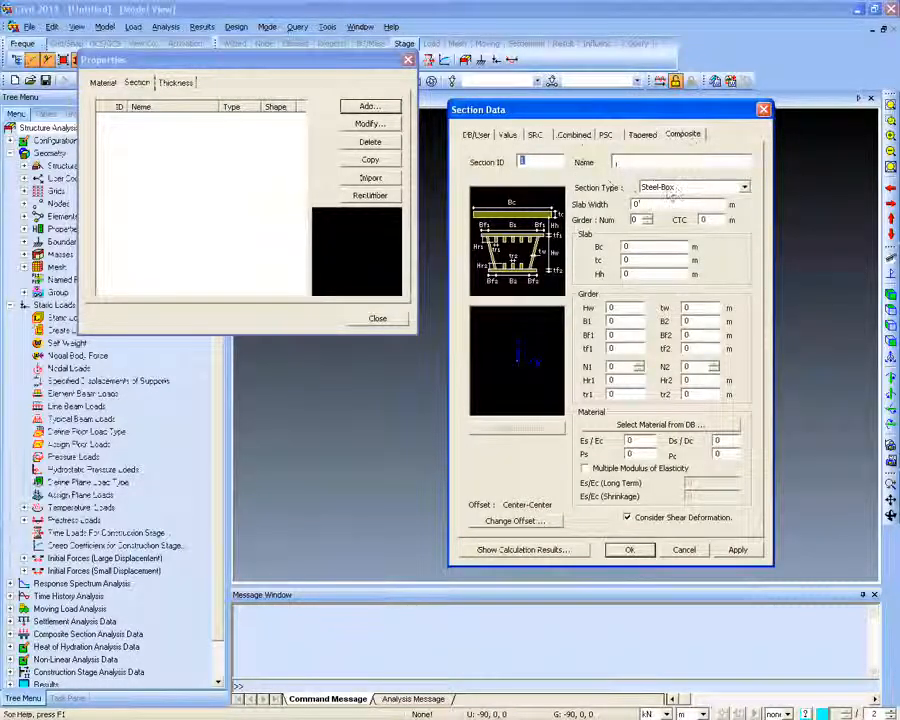
left_click(676, 189)
left_click(674, 238)
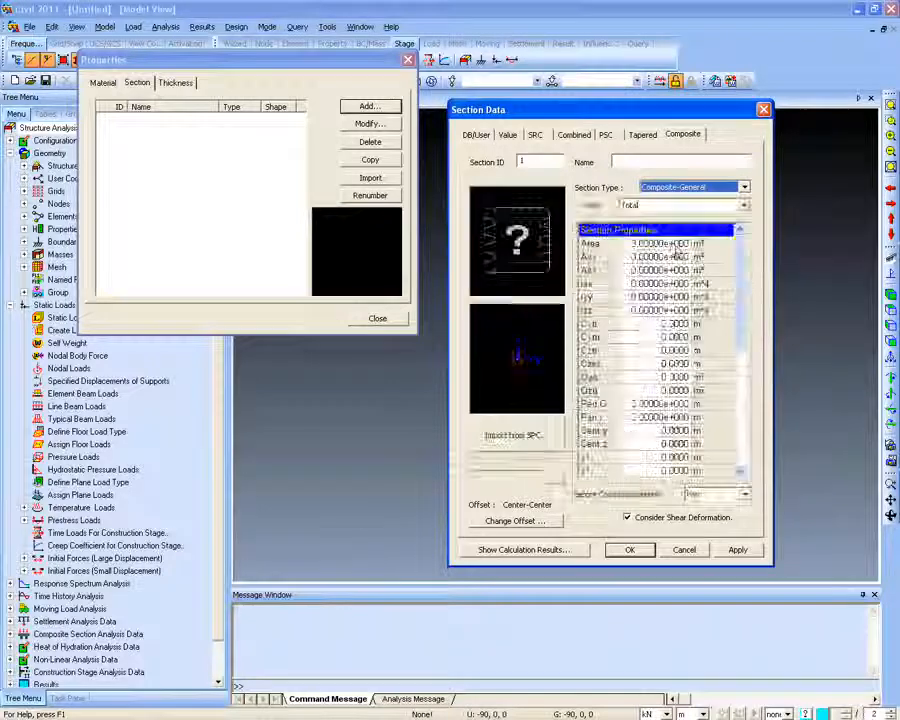
Import composite section.sec from the Model for Import folder into the new section's data
left_click(517, 434)
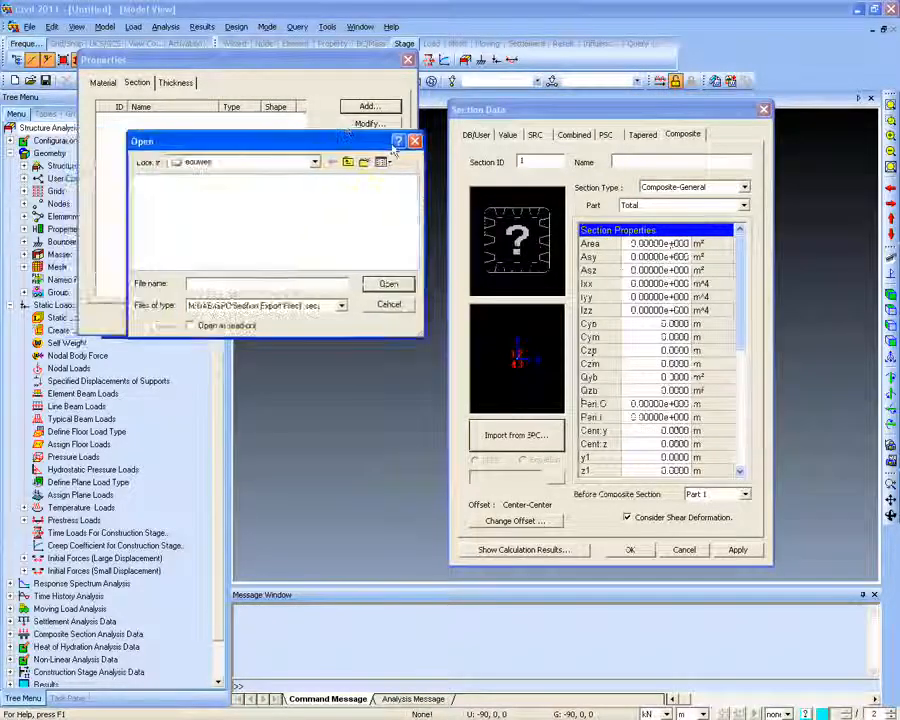
left_click(474, 169)
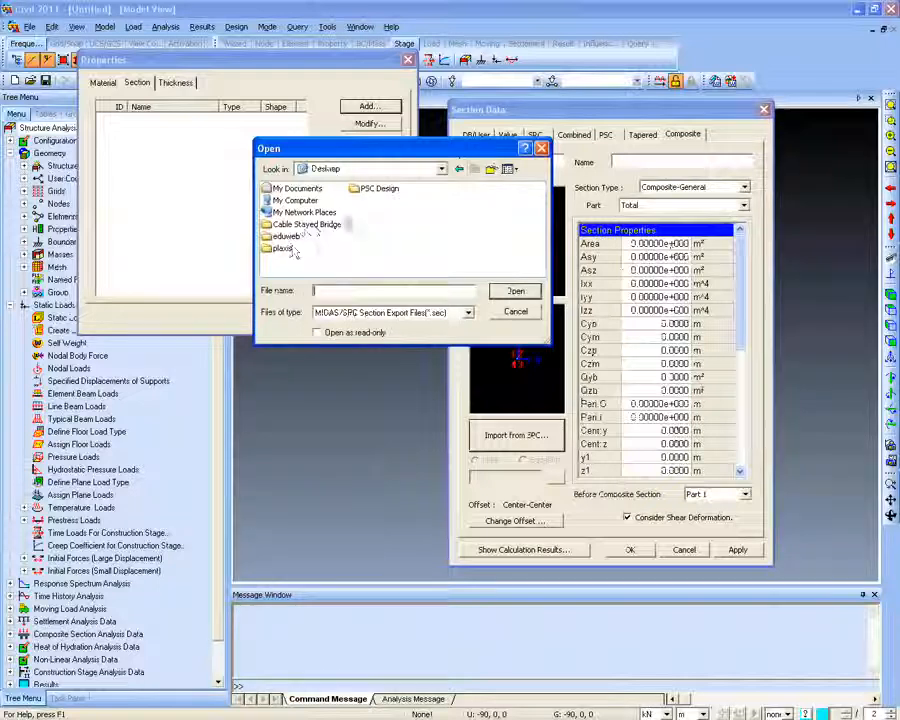
double_click(378, 189)
double_click(295, 190)
double_click(296, 200)
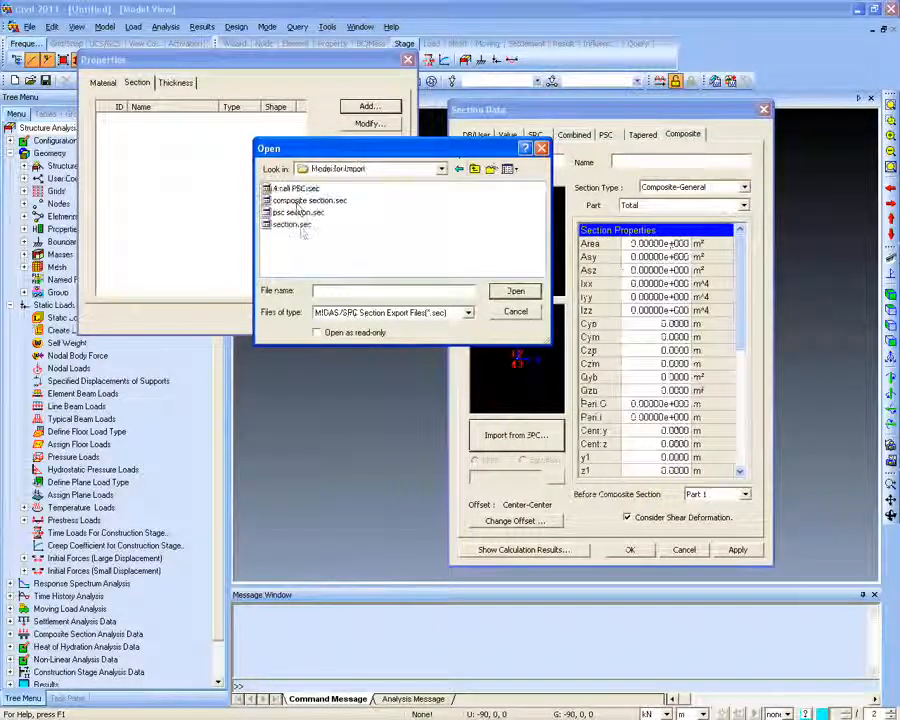
double_click(312, 202)
left_click(585, 432)
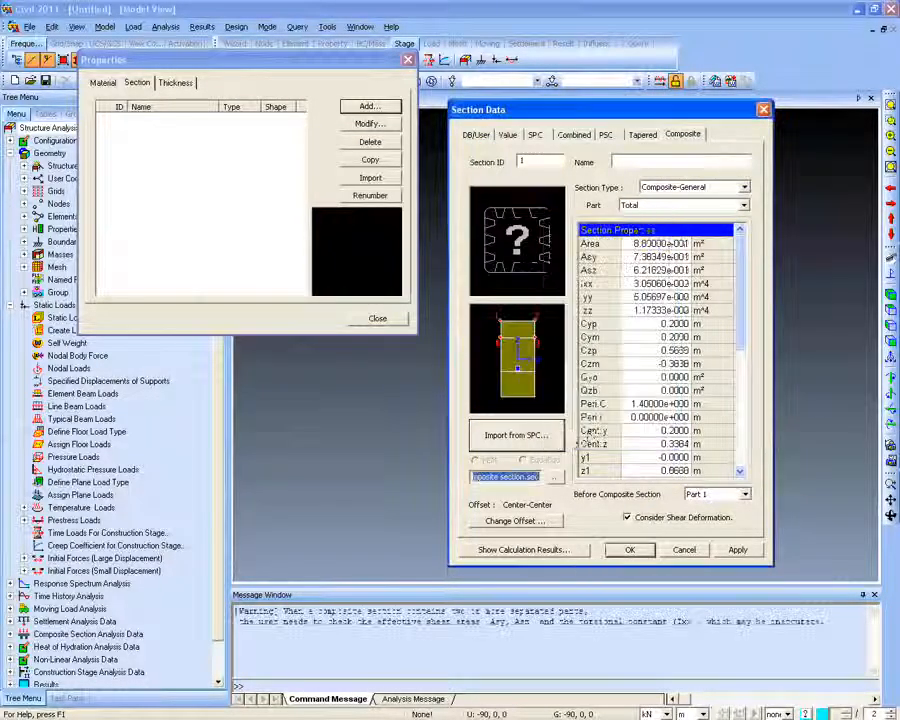
Name the imported section composite, add it to the model and close the properties
left_click(663, 160)
type("Composite1")
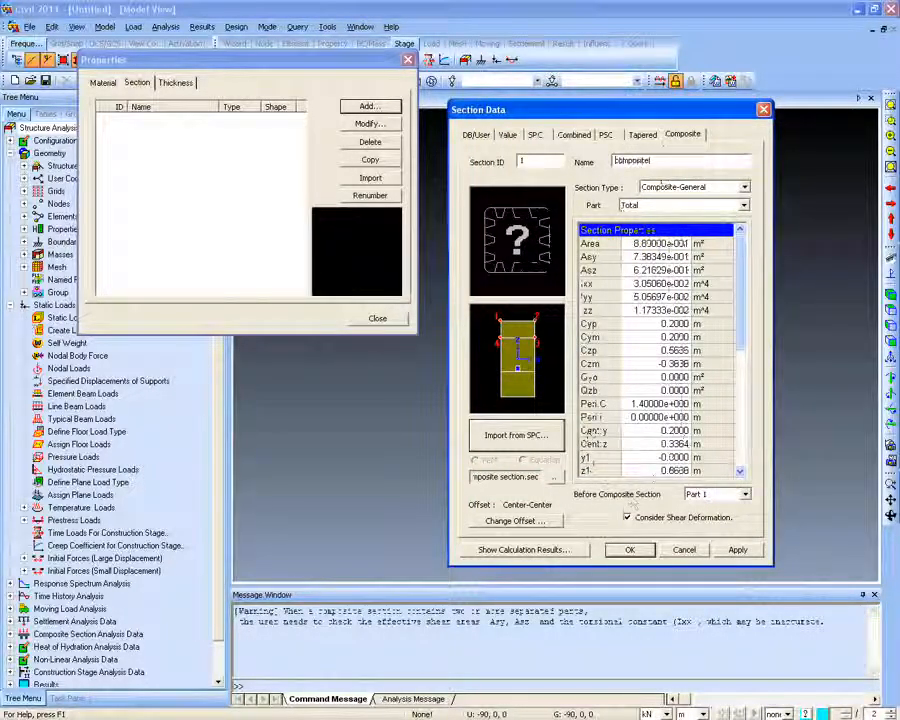
key("Return")
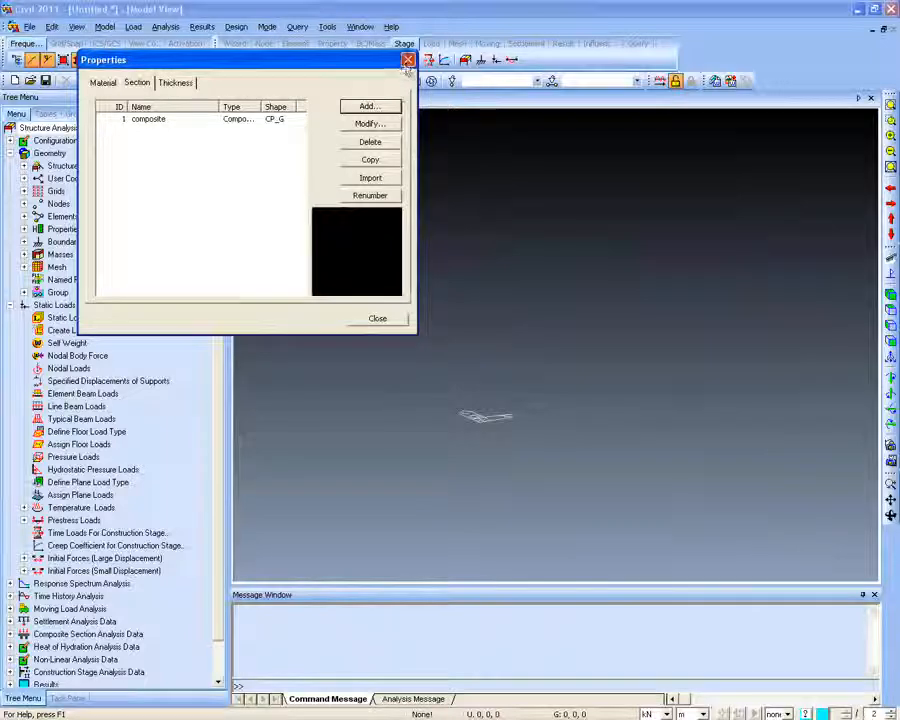
left_click(407, 60)
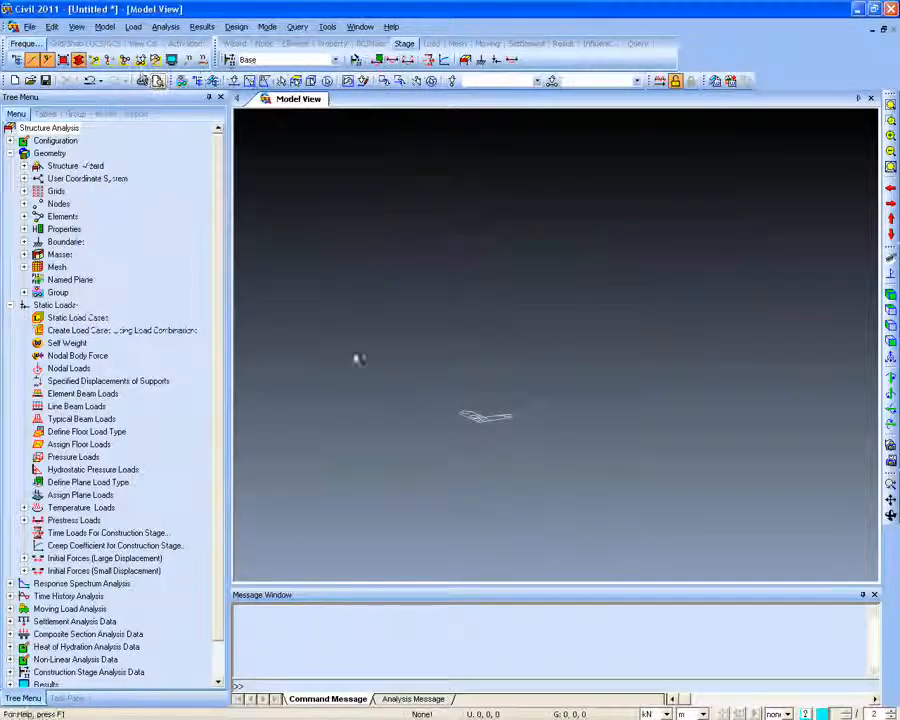
Set up a beam in the Beam Wizard with section 1 (composite), material 1 and two equal element distances
left_click(104, 27)
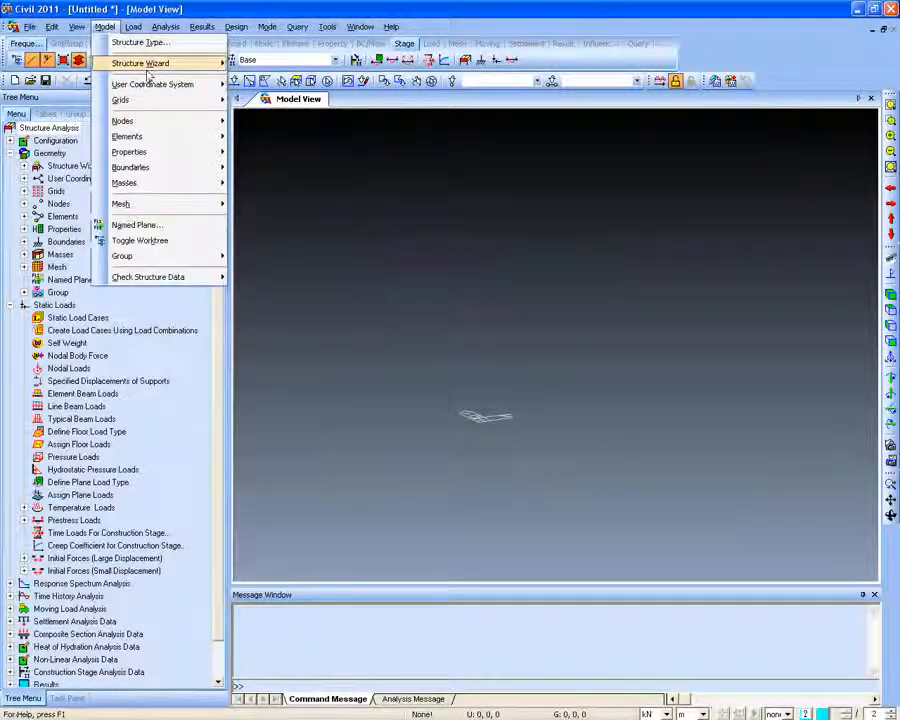
mouse_move(150, 63)
left_click(256, 66)
left_click(80, 209)
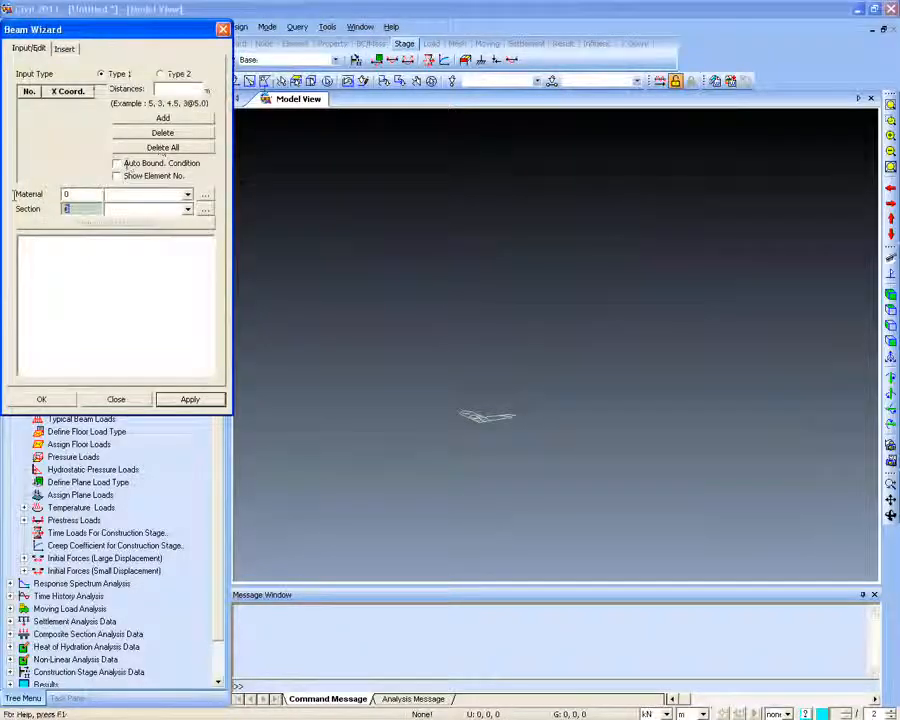
type("1")
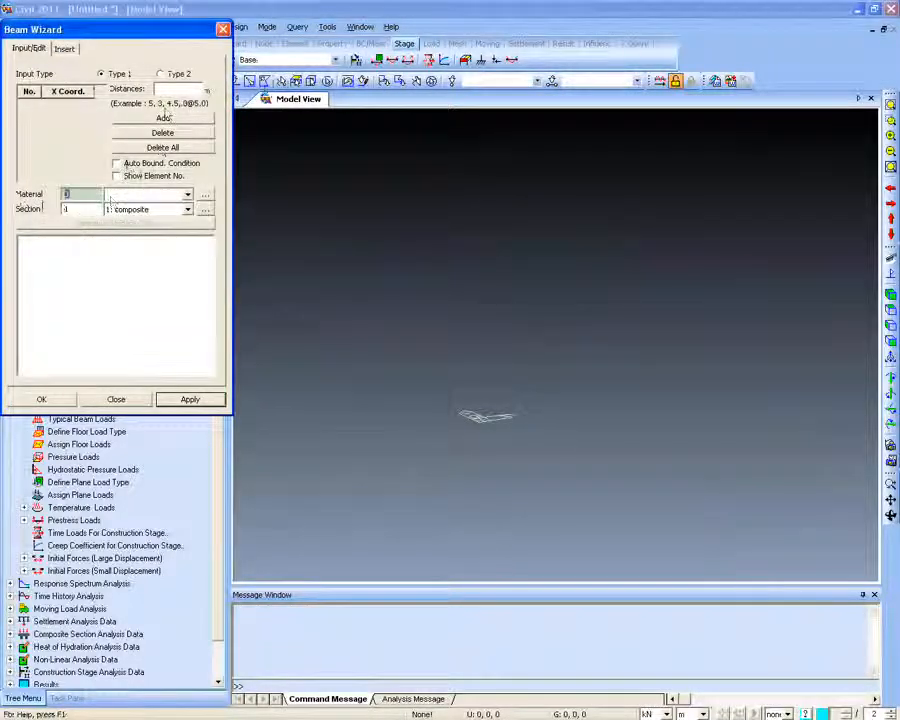
type("1")
left_click(160, 89)
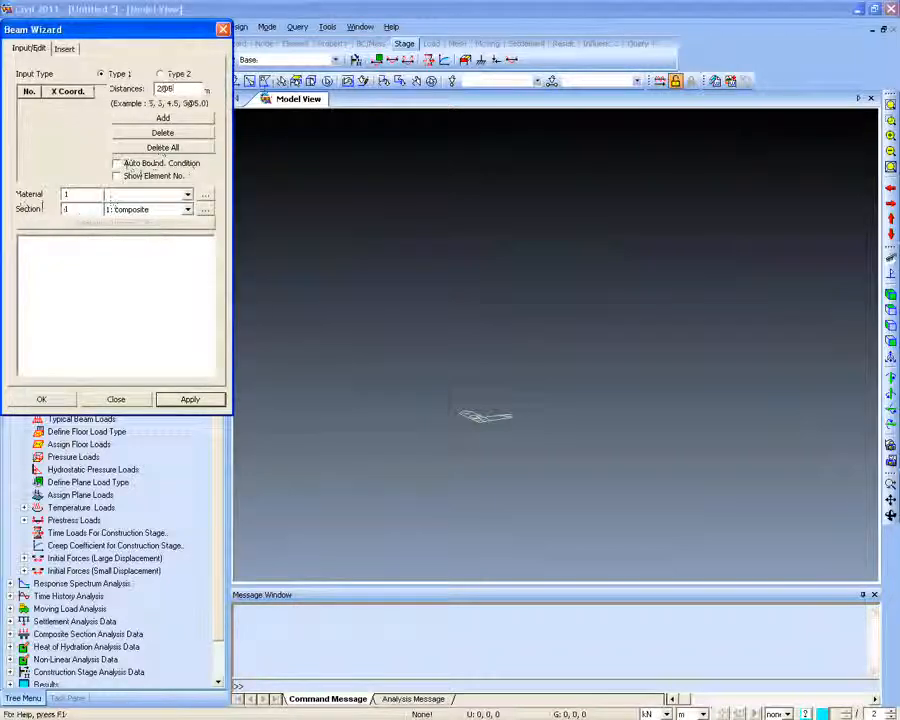
left_click(173, 119)
Define material 1 as concrete C30/37 from the EN04(RC) standard and generate the beam from the wizard
left_click(205, 194)
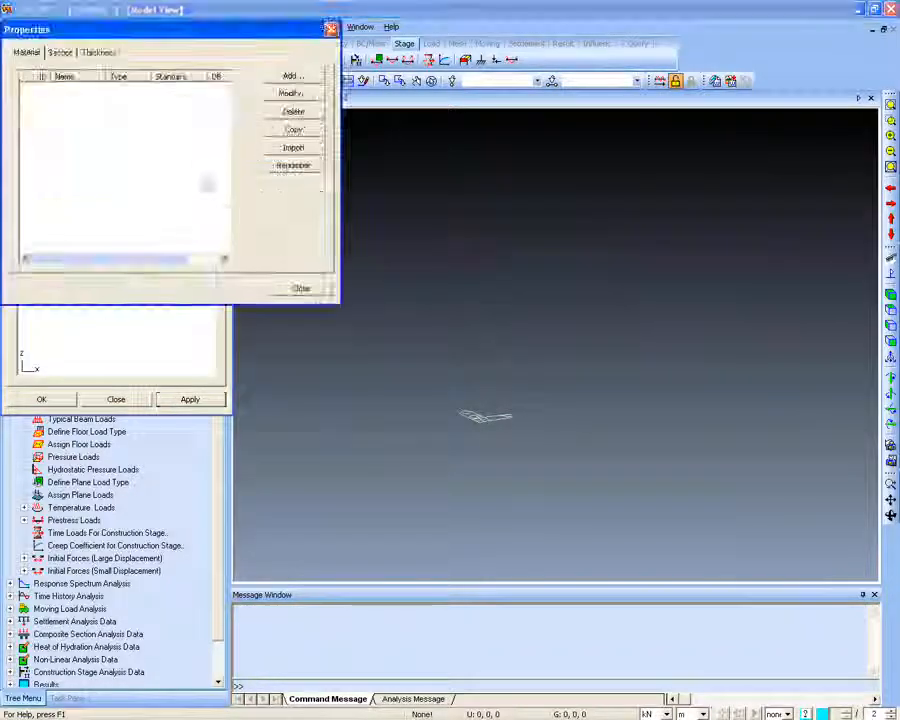
left_click(292, 77)
left_click(157, 87)
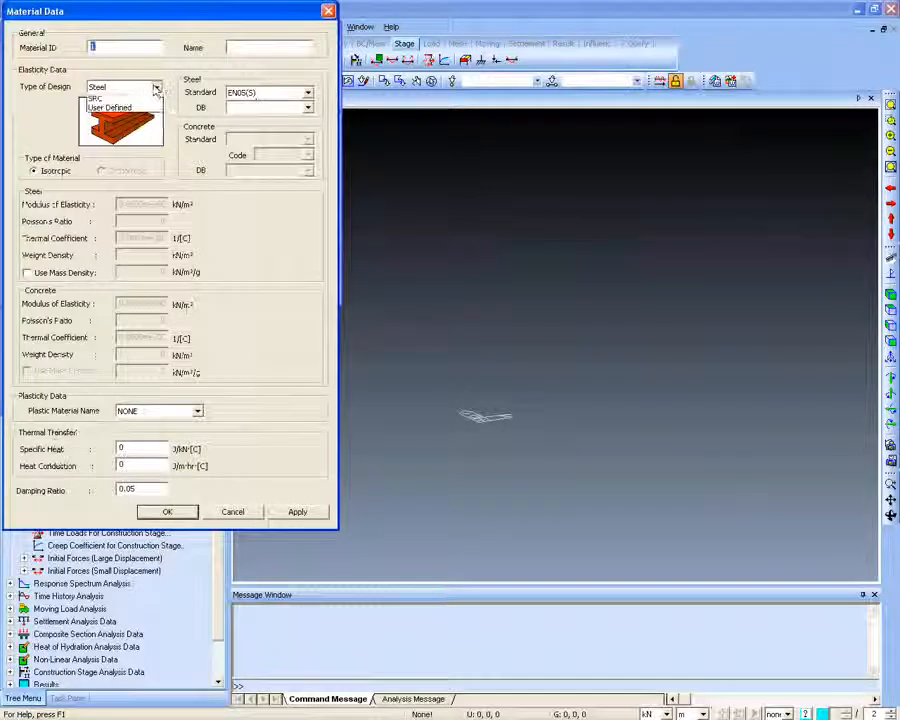
left_click(110, 118)
left_click(142, 88)
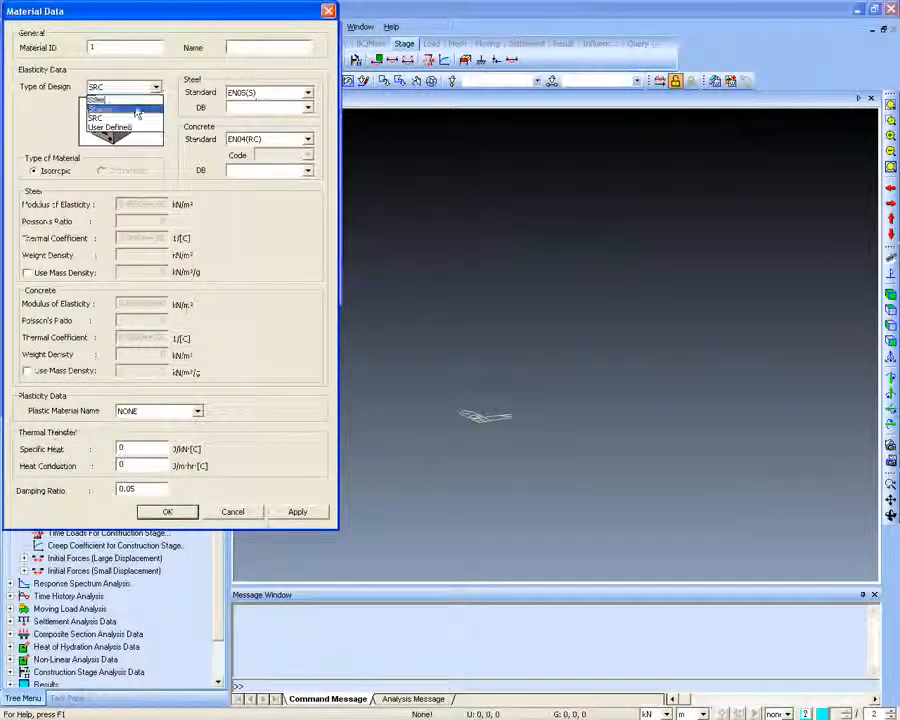
left_click(110, 107)
left_click(308, 170)
left_click(250, 184)
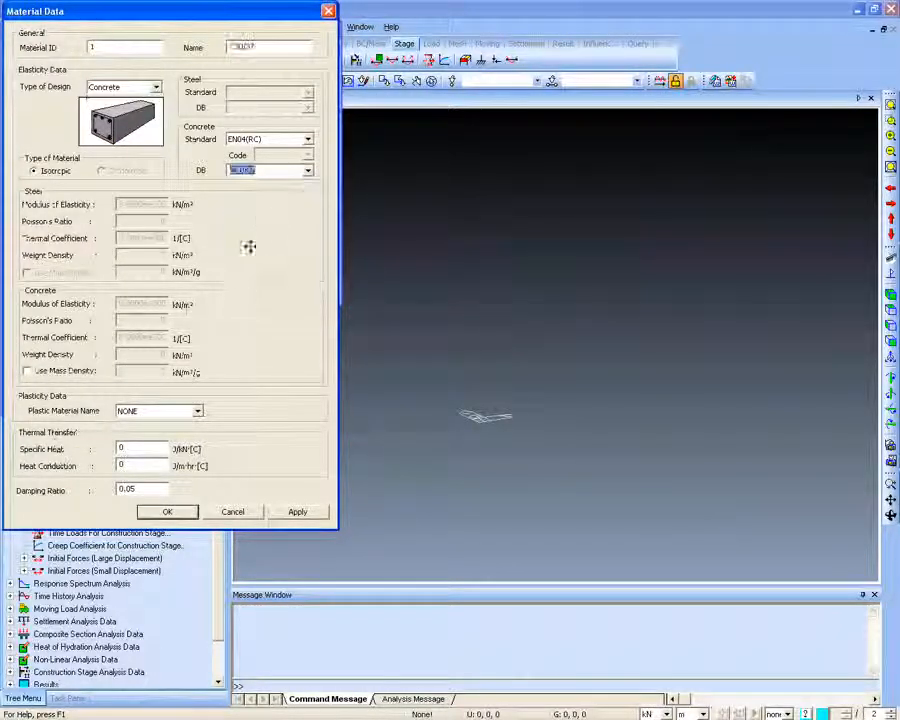
left_click(167, 511)
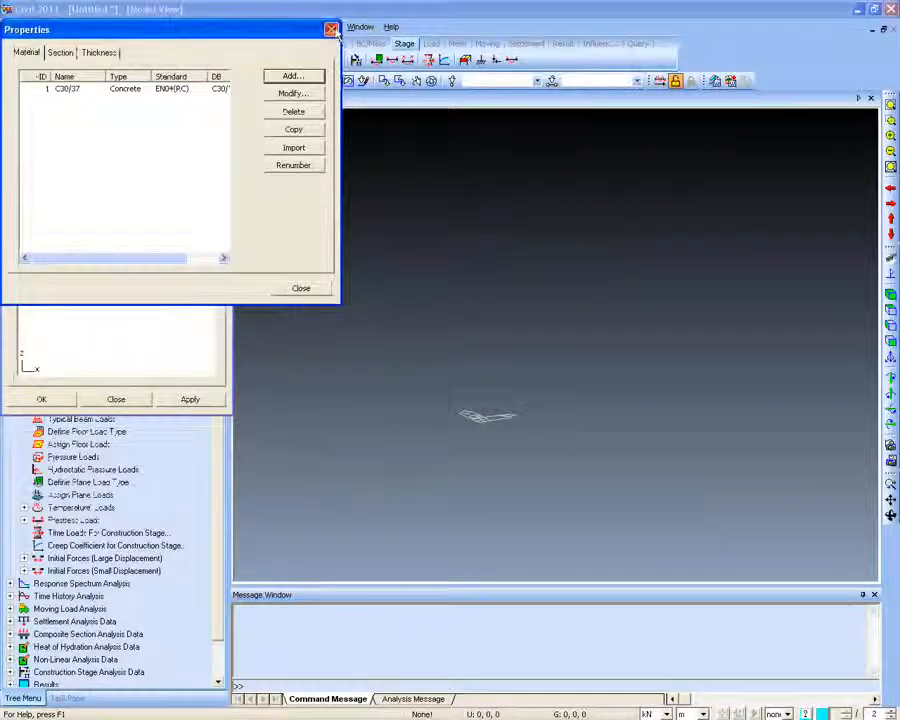
key("Escape")
left_click(42, 399)
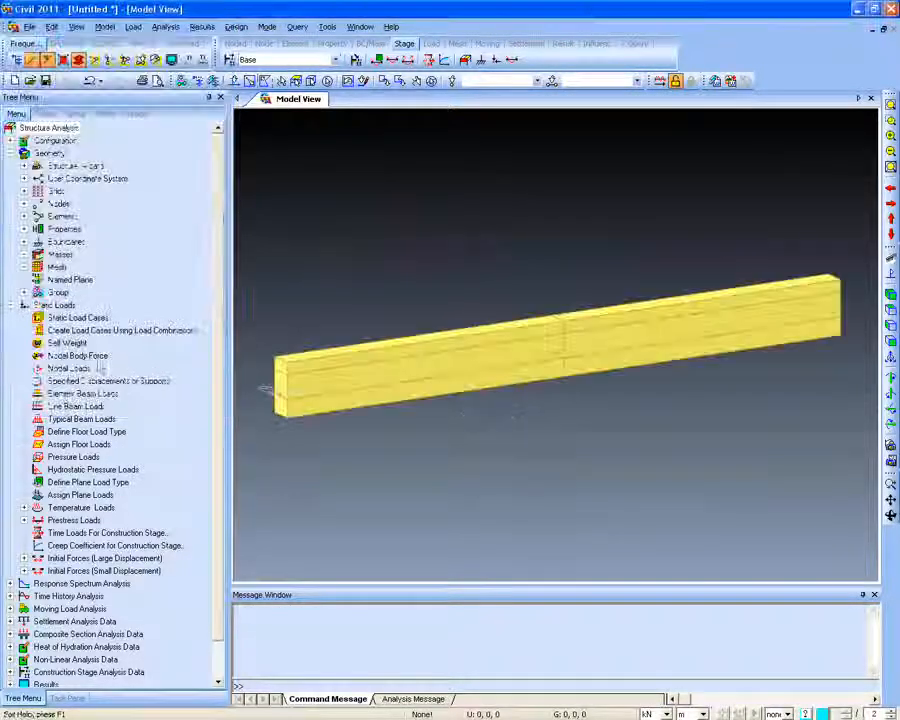
Examine the material type choices for each part of the composite section in the construction-stage composite section definition, without adding one
middle_click_drag(267, 385, 296, 416)
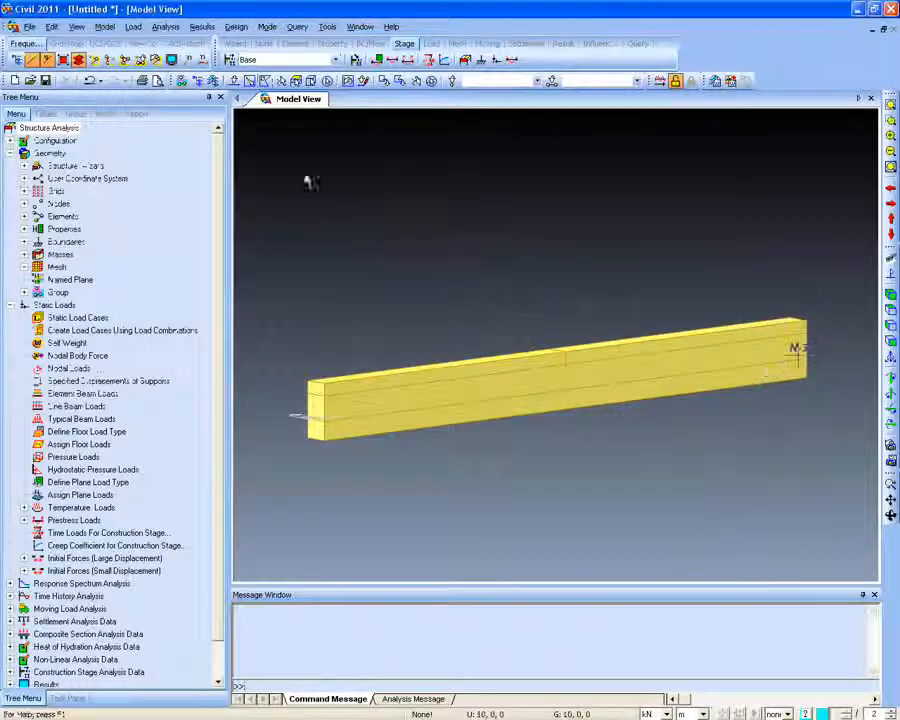
left_click(356, 60)
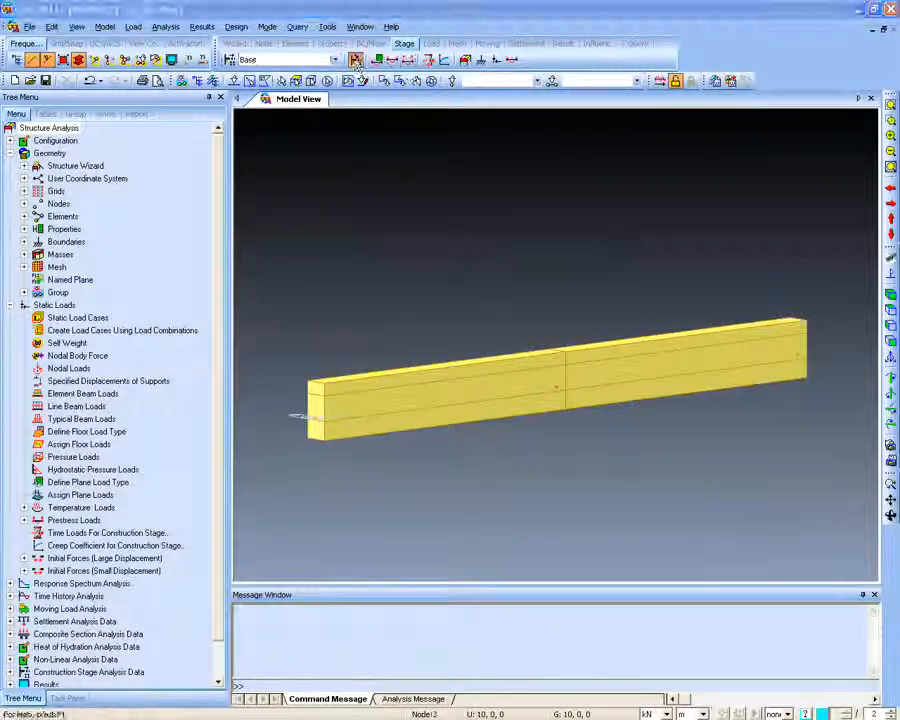
left_click_drag(303, 97, 451, 110)
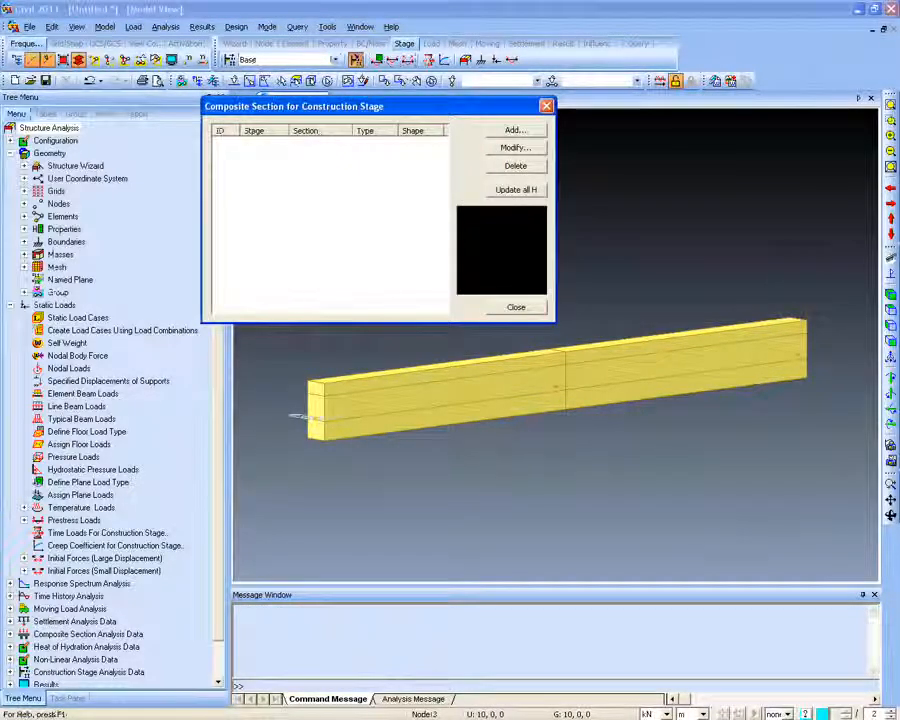
left_click(512, 134)
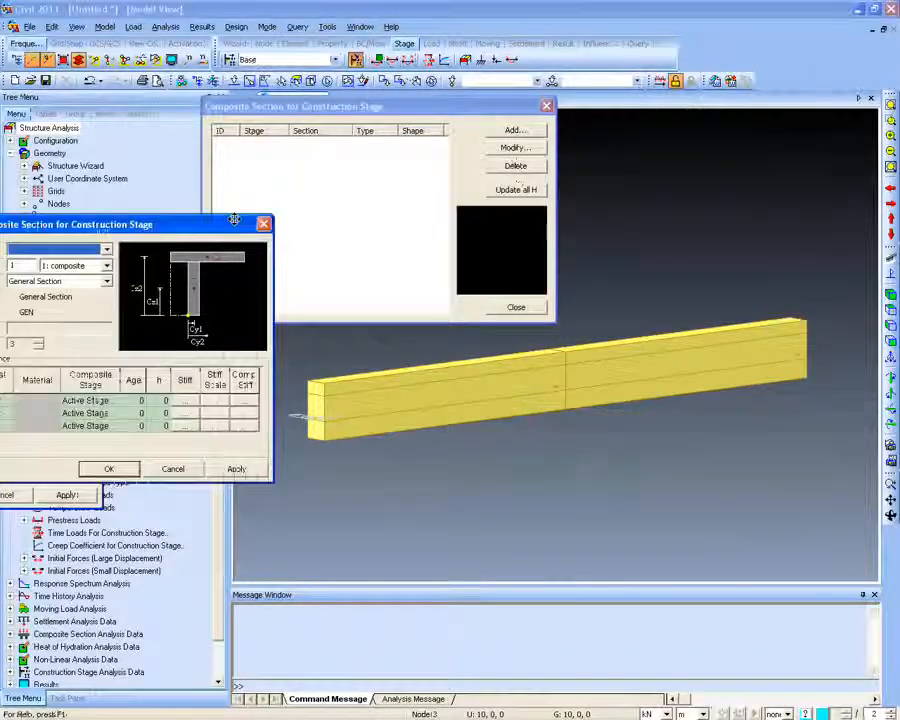
left_click_drag(237, 218, 459, 202)
left_click(446, 395)
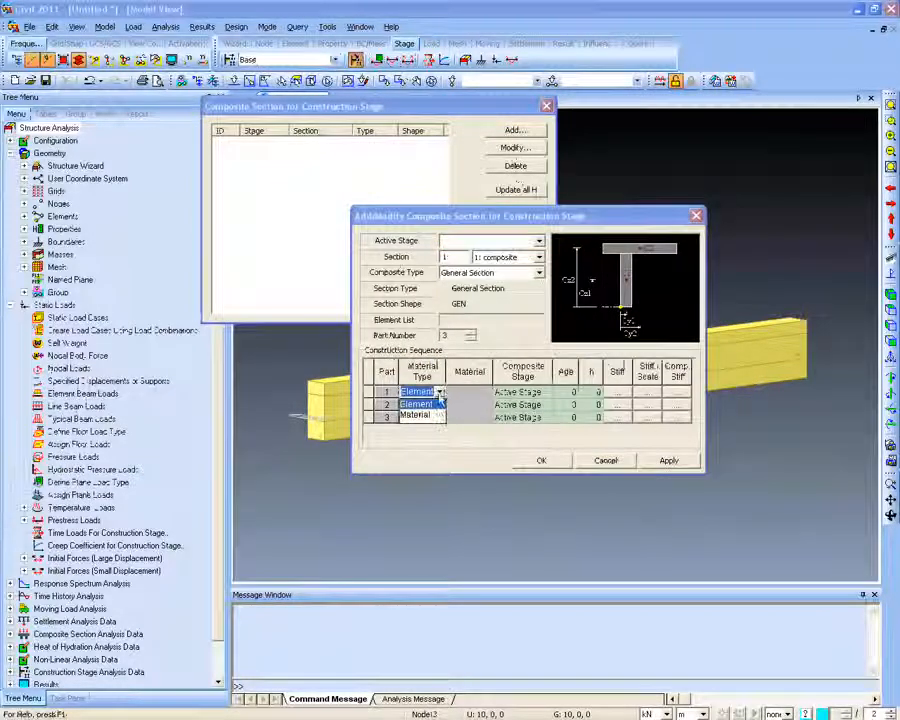
left_click(436, 404)
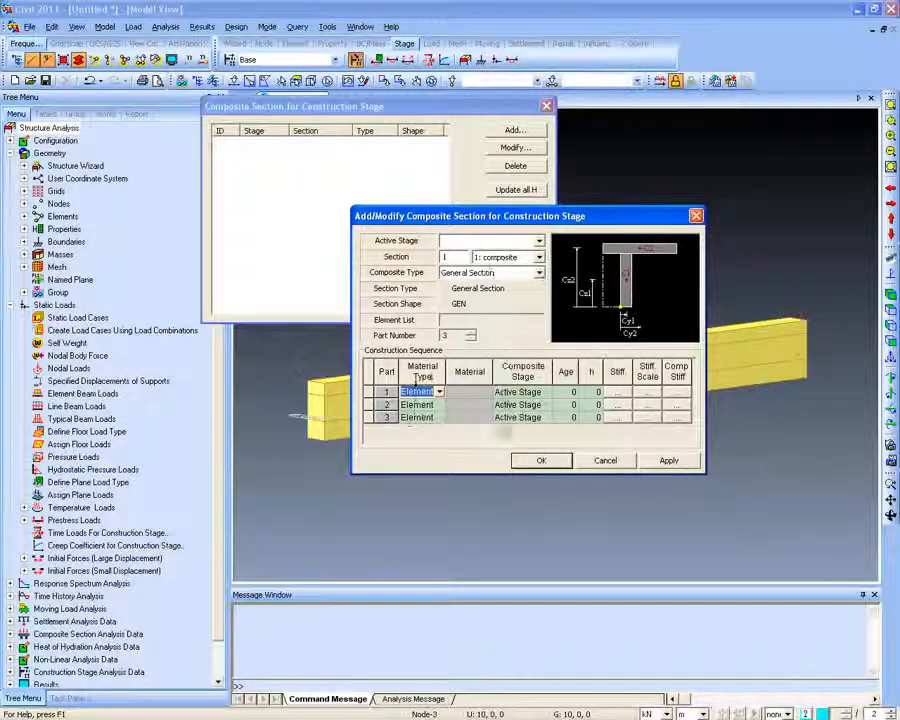
left_click(605, 461)
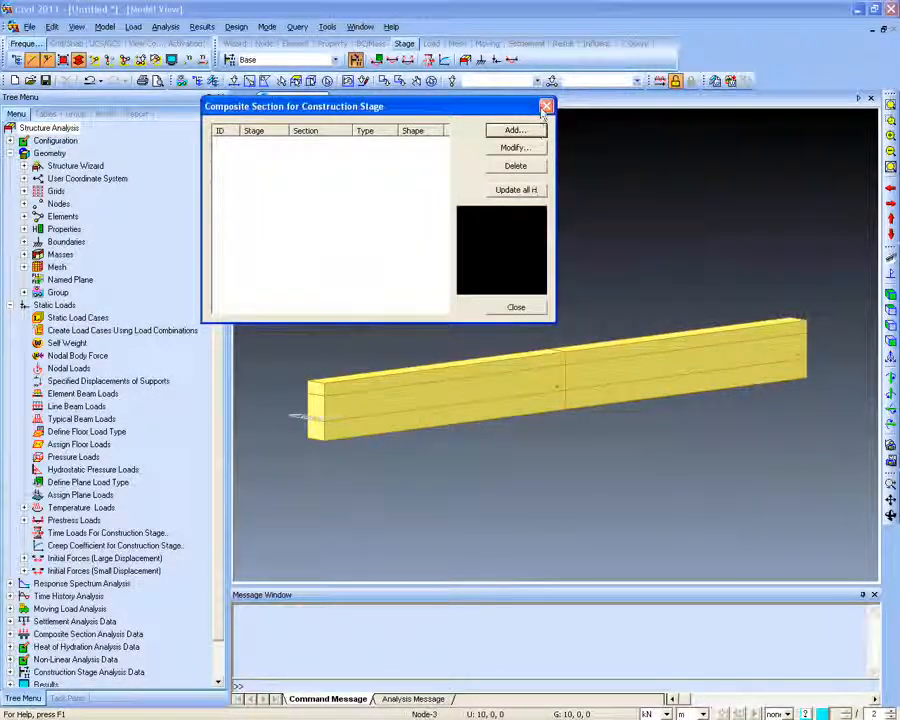
left_click(516, 307)
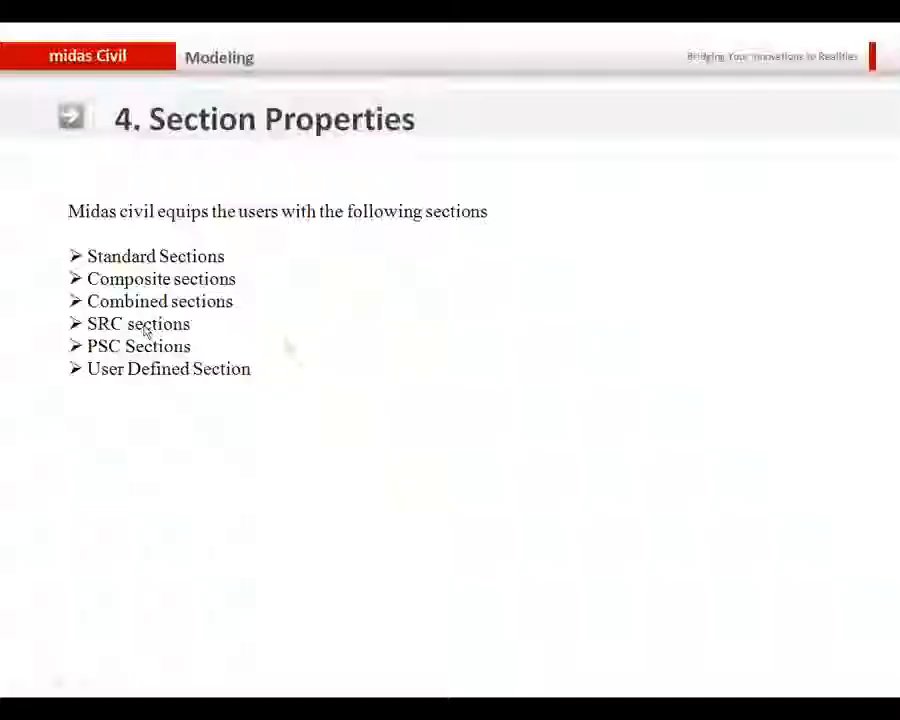
Review the blank material data form and the PSC section data form for a new section, adding nothing, and close the properties
key("Right")
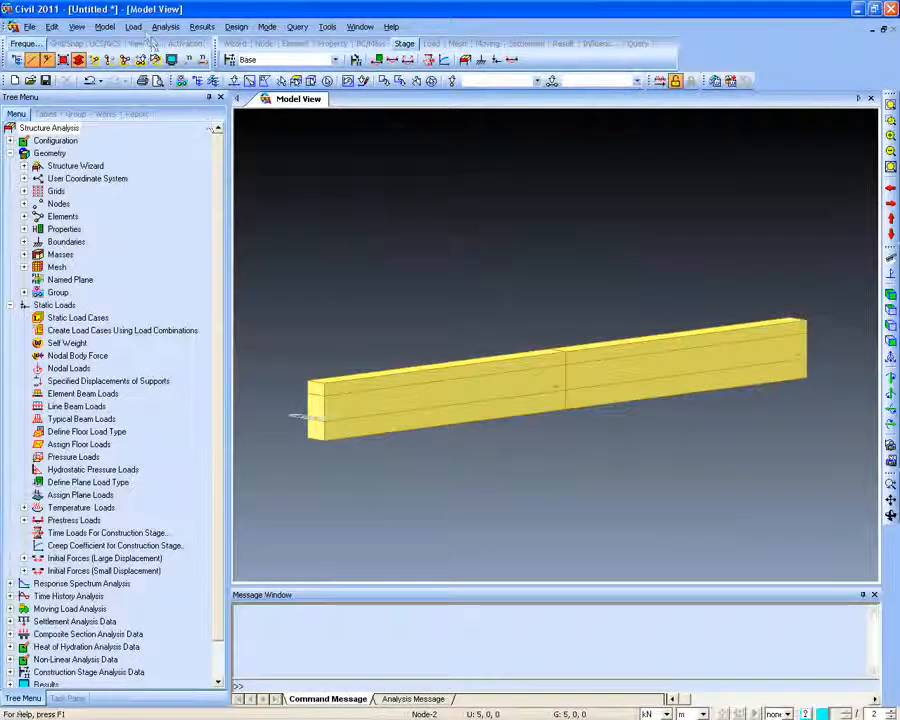
left_click(104, 27)
mouse_move(130, 151)
left_click(250, 151)
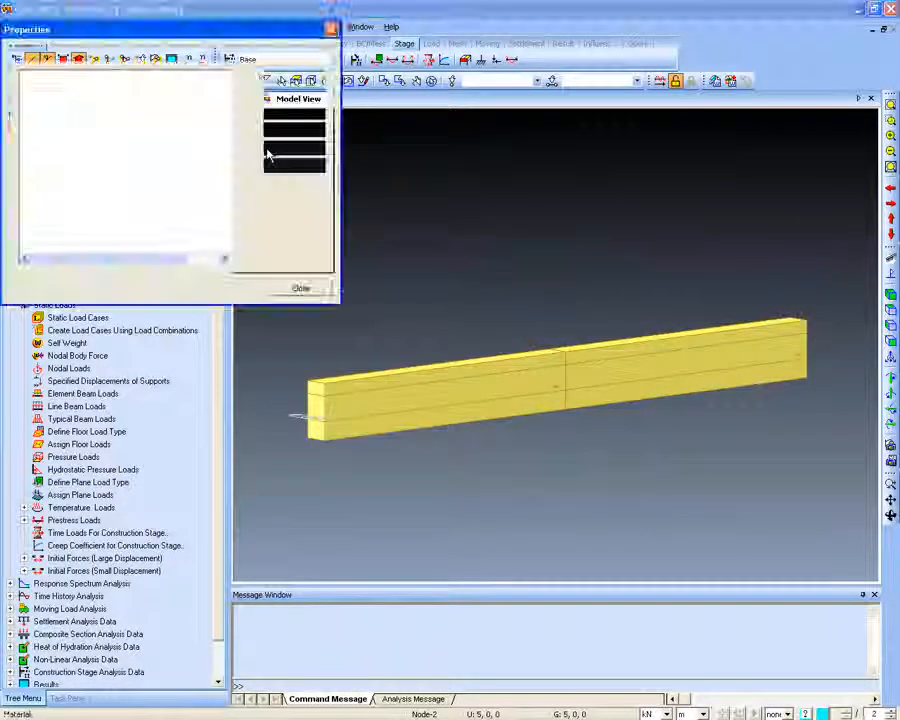
left_click(392, 104)
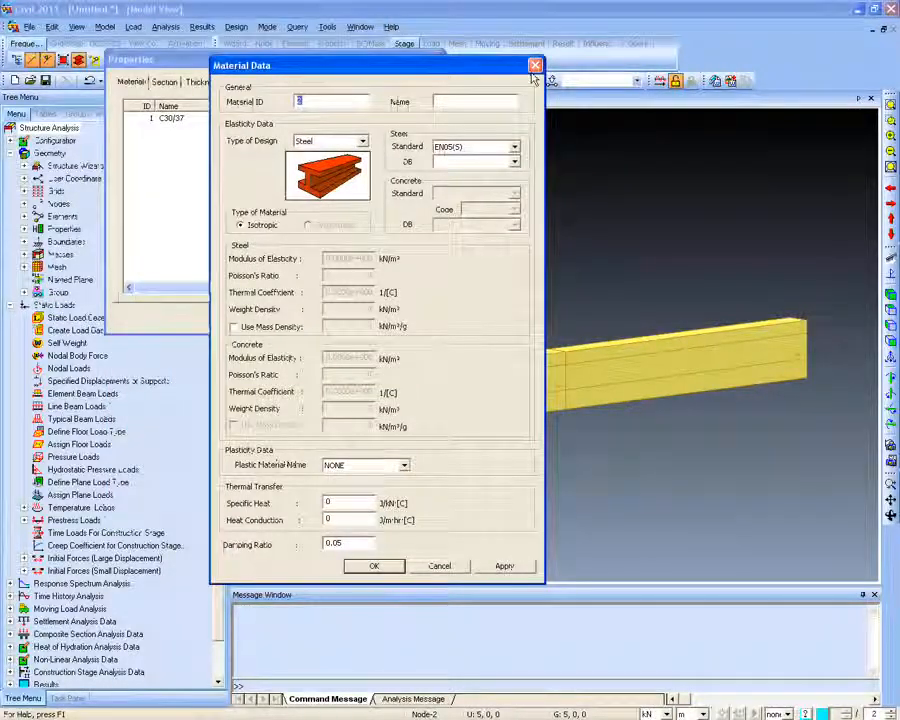
key("Escape")
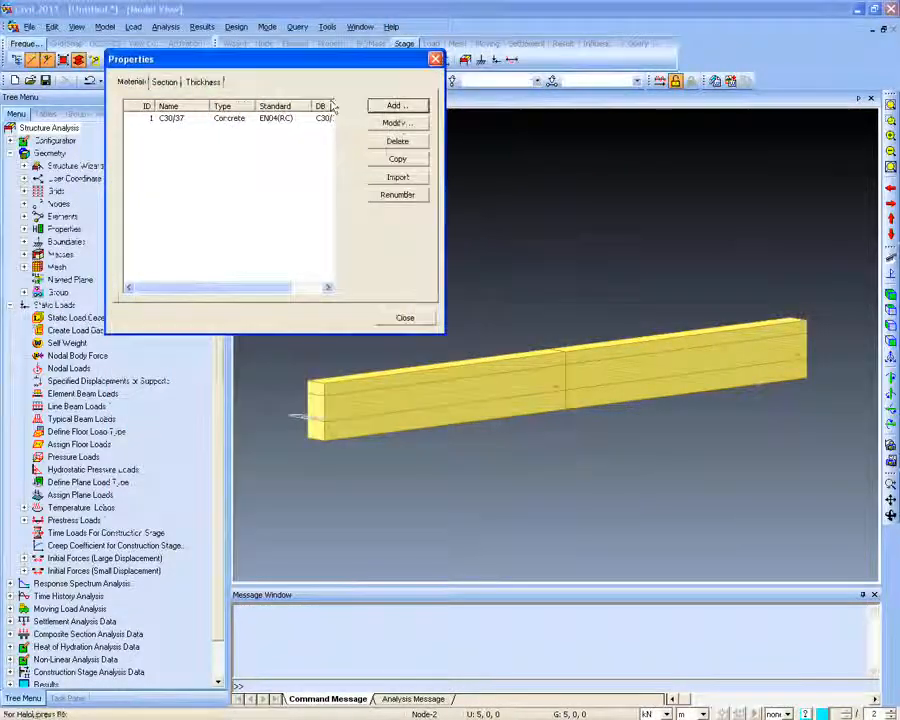
left_click(163, 82)
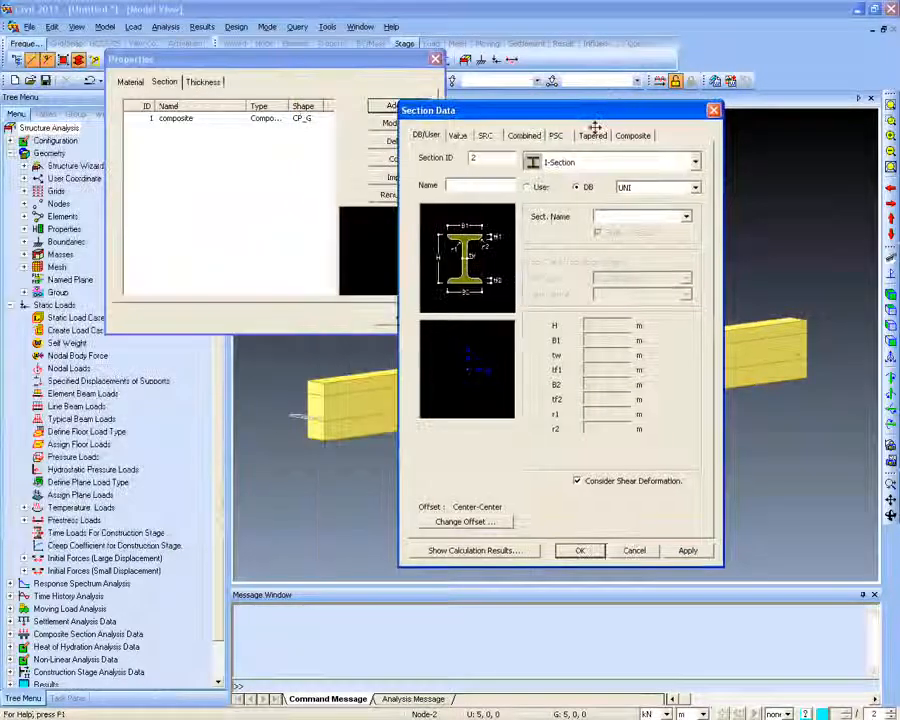
left_click(555, 135)
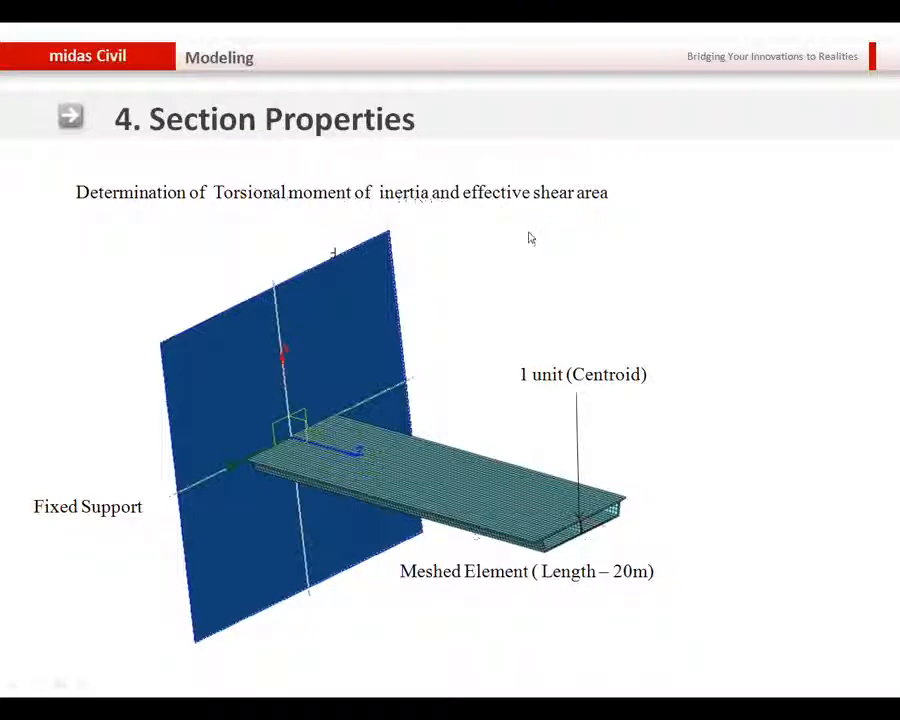
left_click(559, 316)
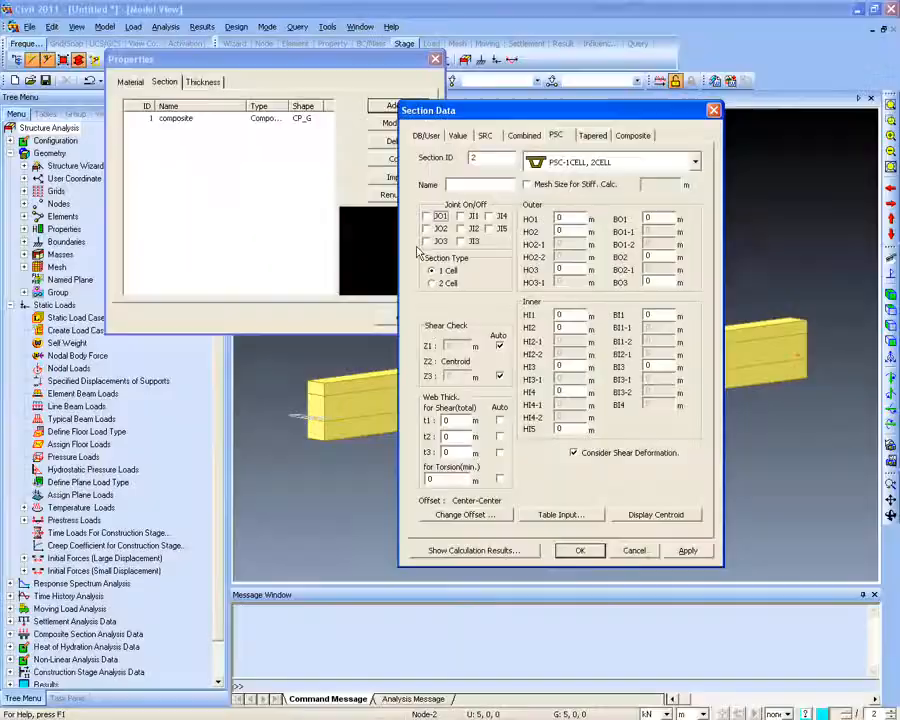
left_click(714, 111)
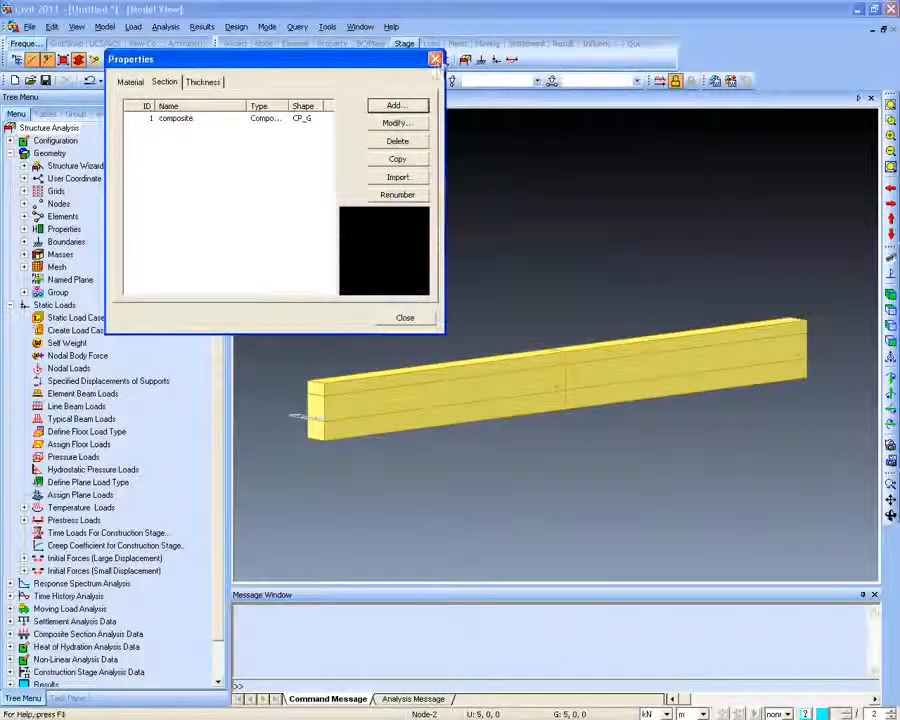
left_click(435, 59)
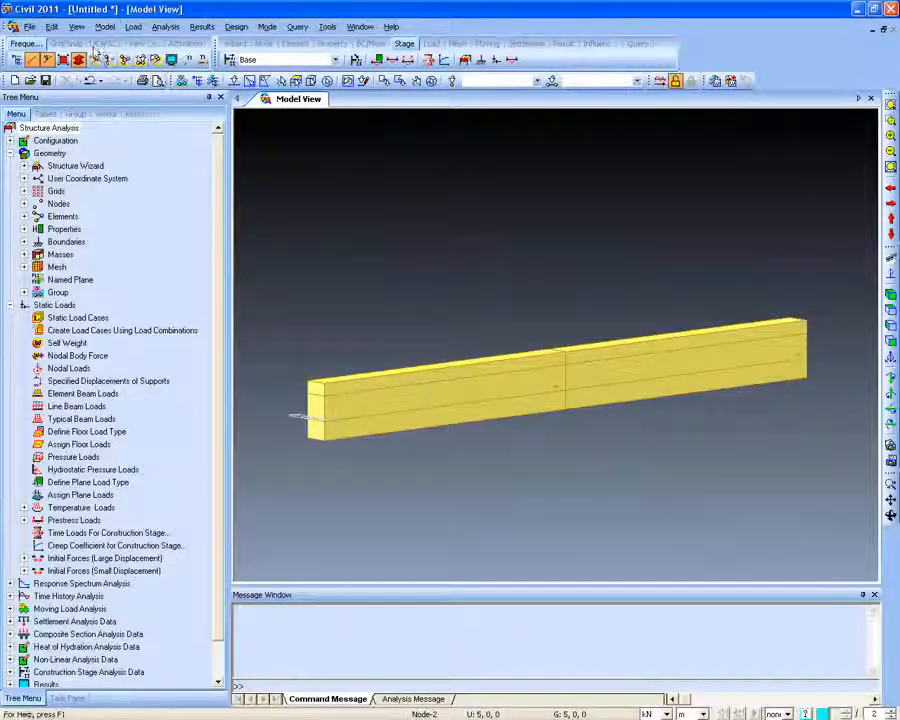
Define the user coordinate system on the X-Y plane with origin 0, 0, 0 and angle 0, and turn on the point grid
left_click(105, 44)
left_click(31, 59)
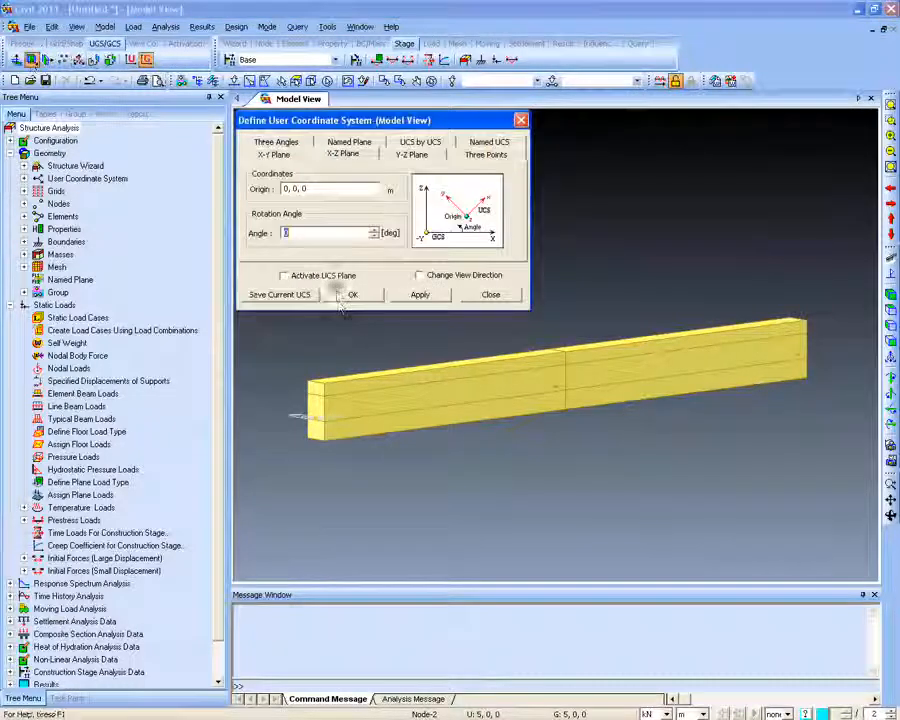
left_click(267, 158)
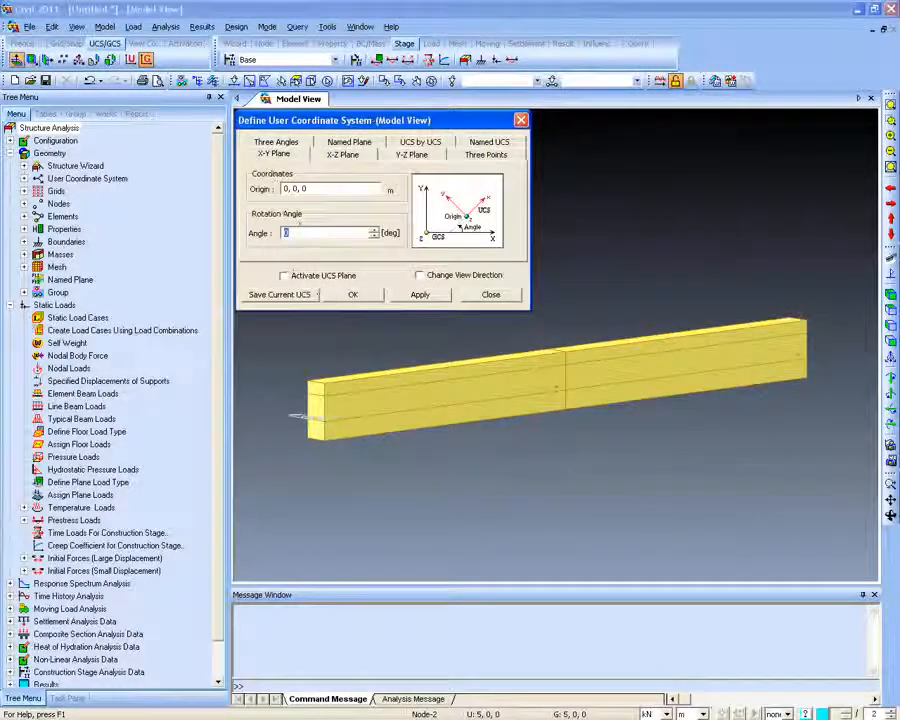
left_click(345, 295)
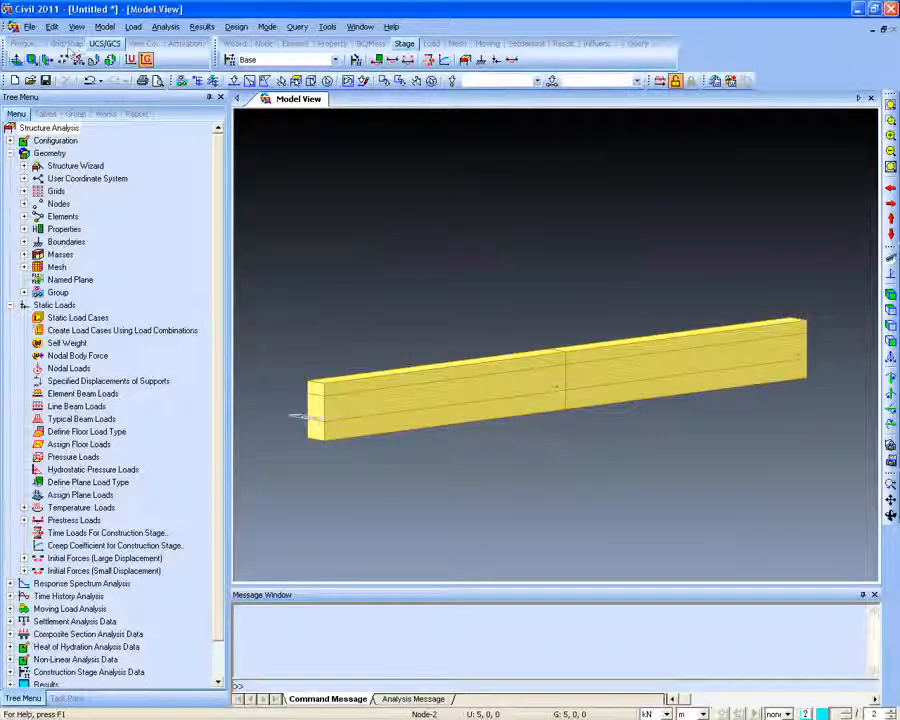
left_click(62, 44)
left_click(17, 59)
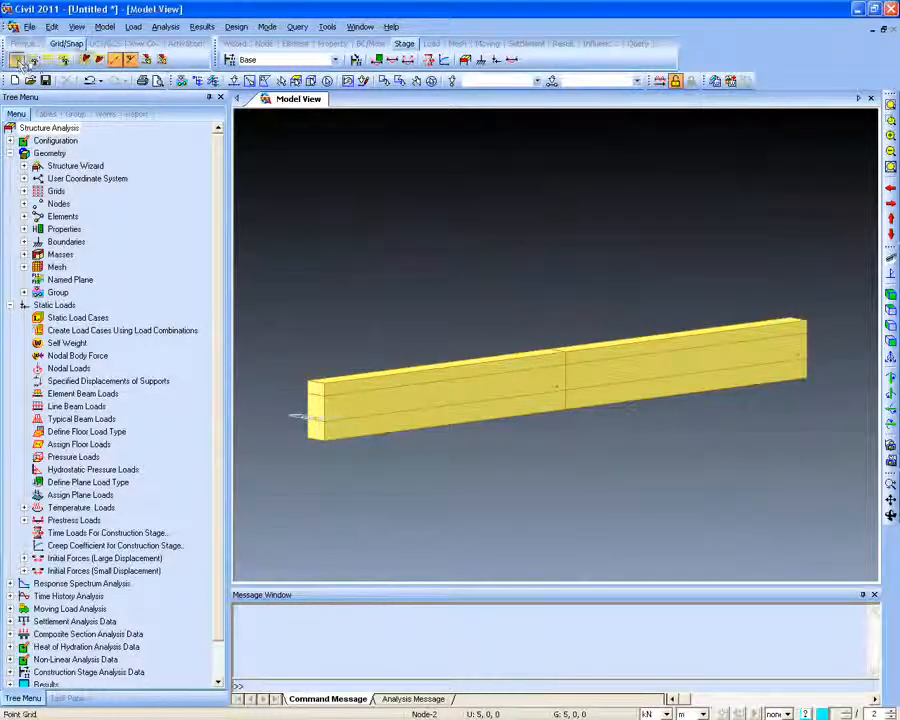
Create a general beam element parallel to the existing beam, about 2.44 m away in Y, with material C30/37 and section composite
left_click(889, 340)
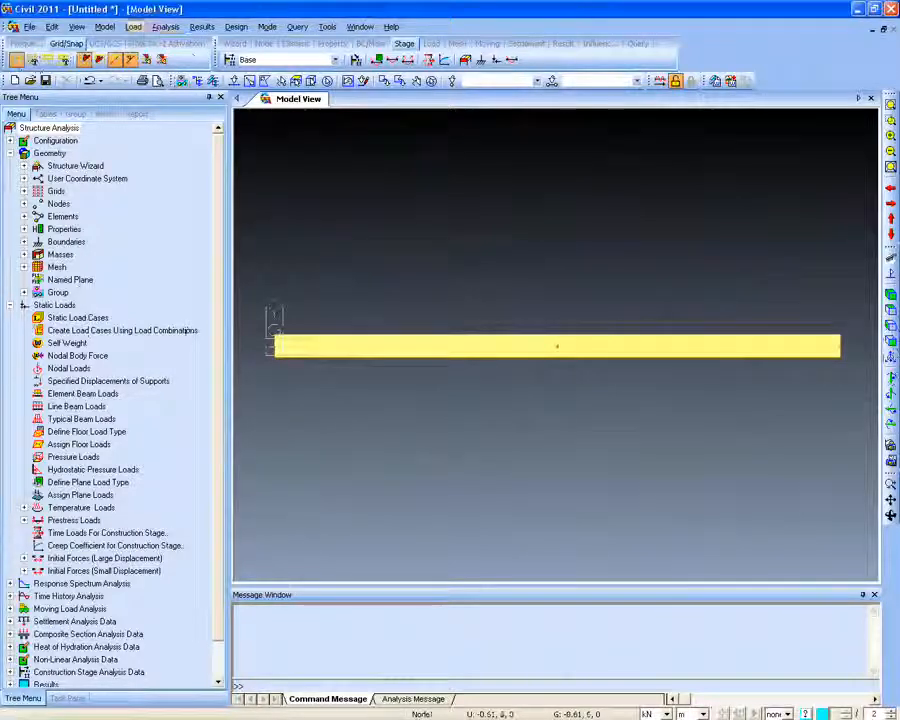
left_click(104, 26)
mouse_move(130, 152)
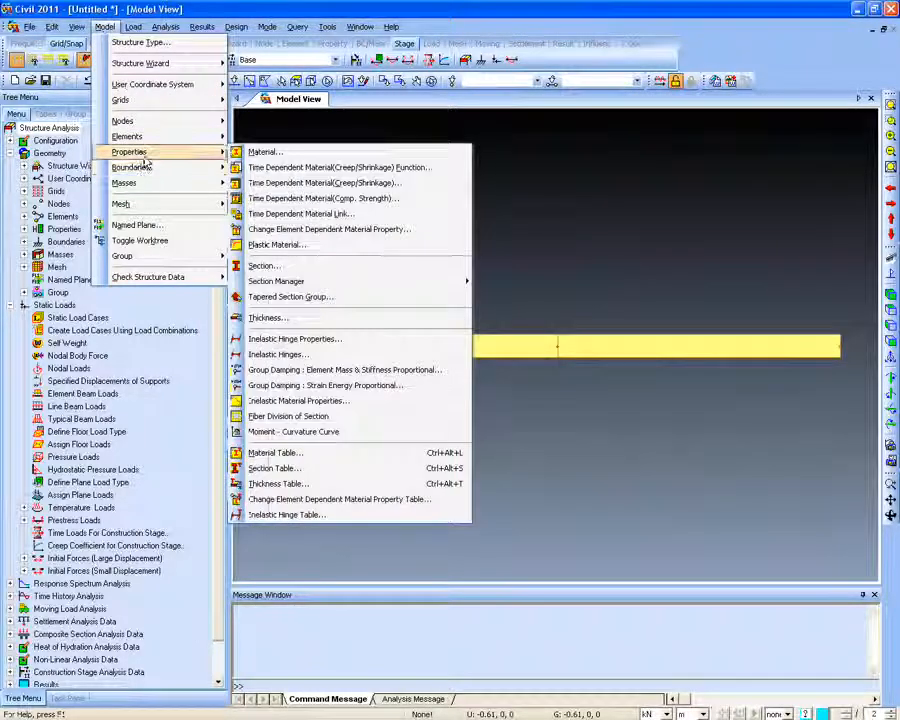
mouse_move(156, 138)
left_click(250, 139)
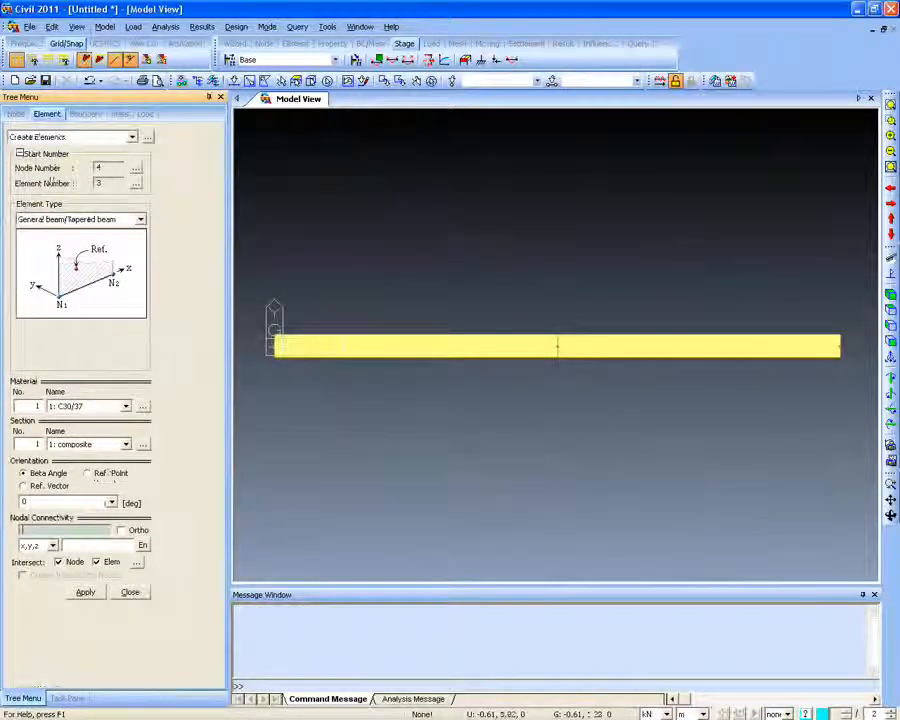
left_click(272, 208)
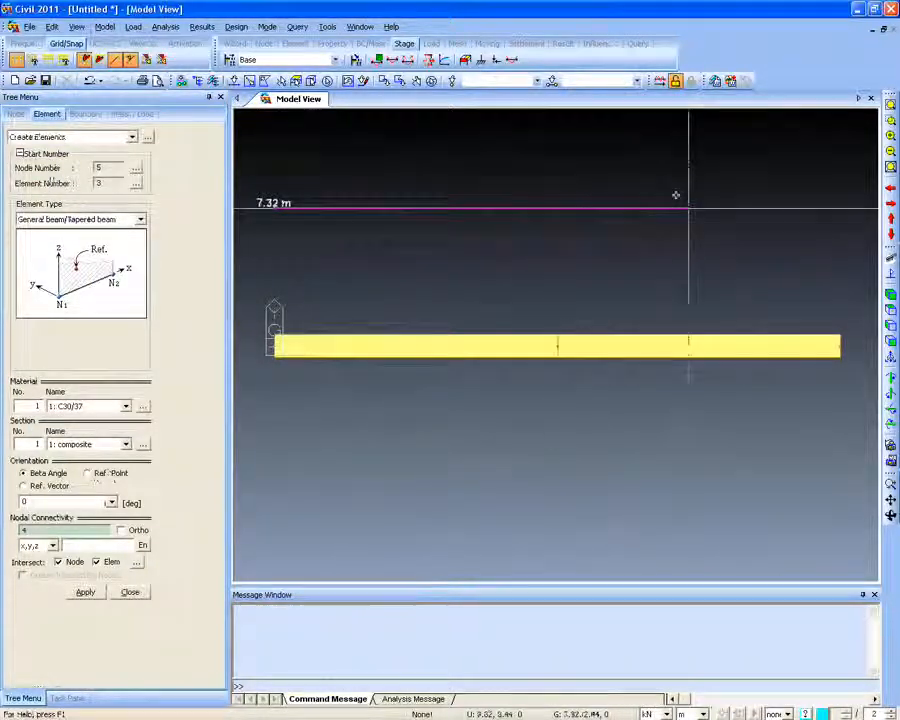
left_click(827, 208)
Connect the start nodes of the two parallel beams with a cross beam element and finish creating elements
middle_click_drag(585, 318, 568, 190)
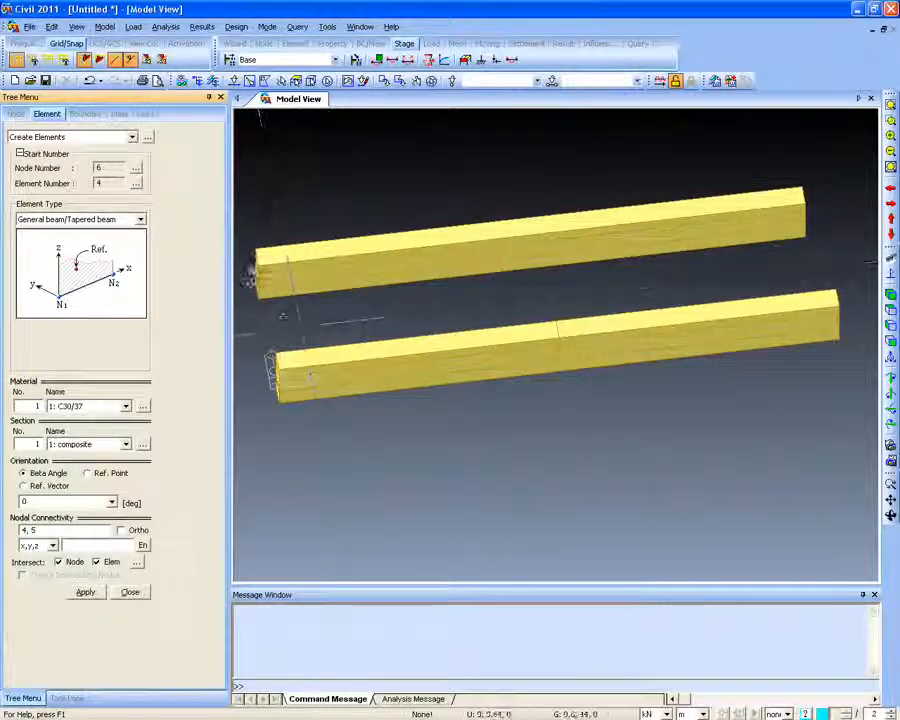
left_click(256, 272)
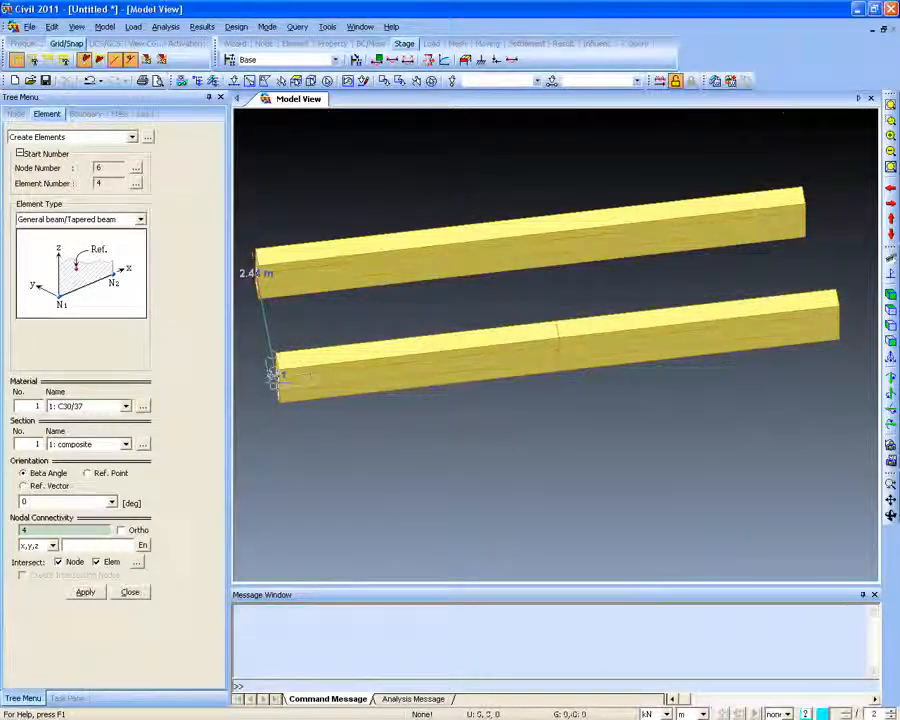
left_click(274, 375)
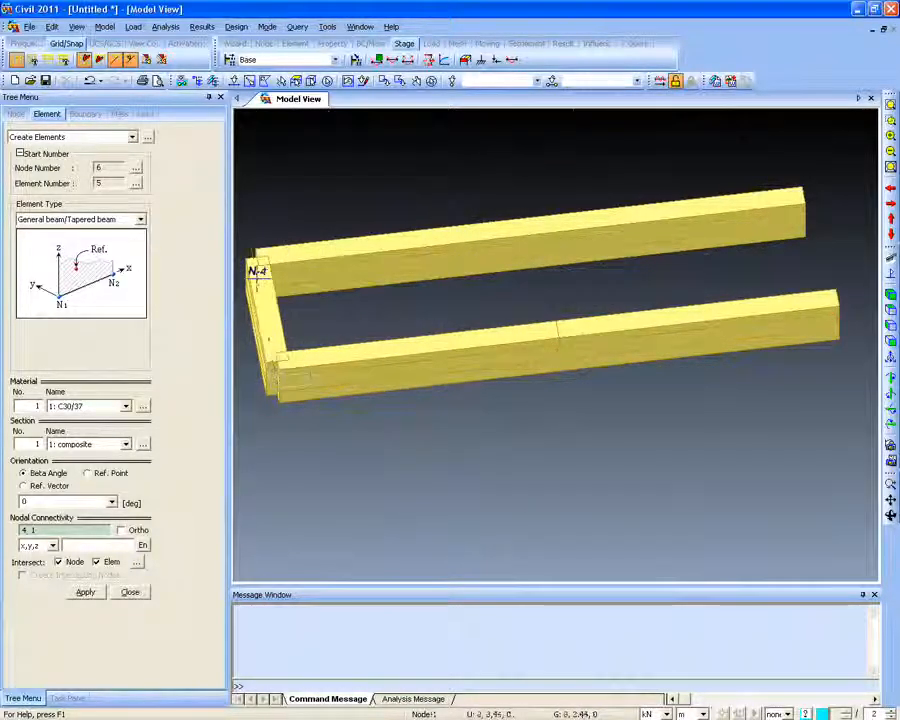
left_click(130, 592)
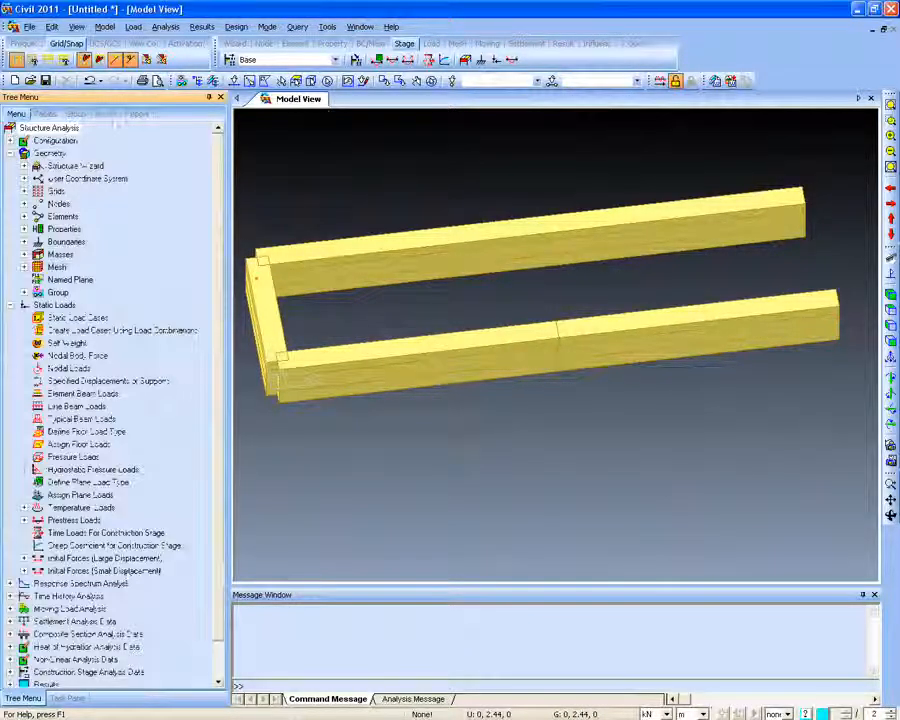
left_click(105, 26)
mouse_move(150, 63)
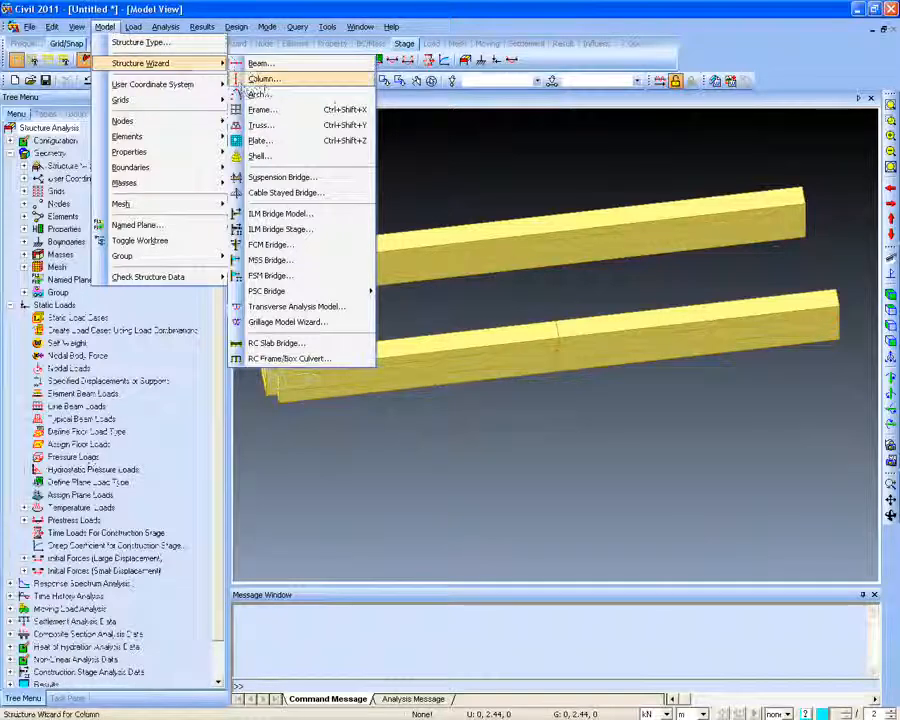
left_click(141, 7)
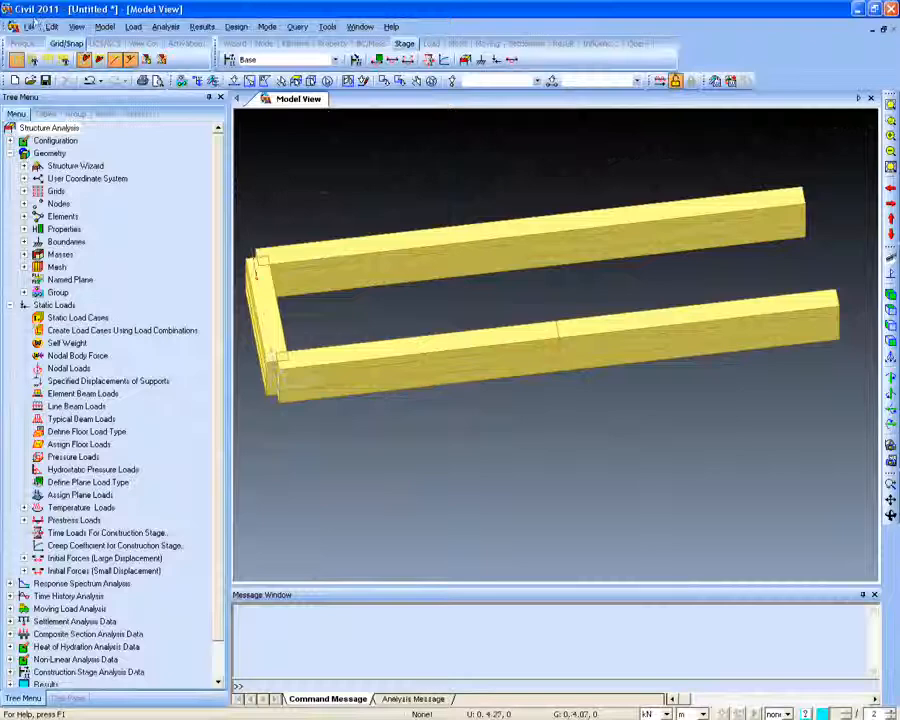
Start a new project and discard the changes to the untitled beam model
left_click(29, 26)
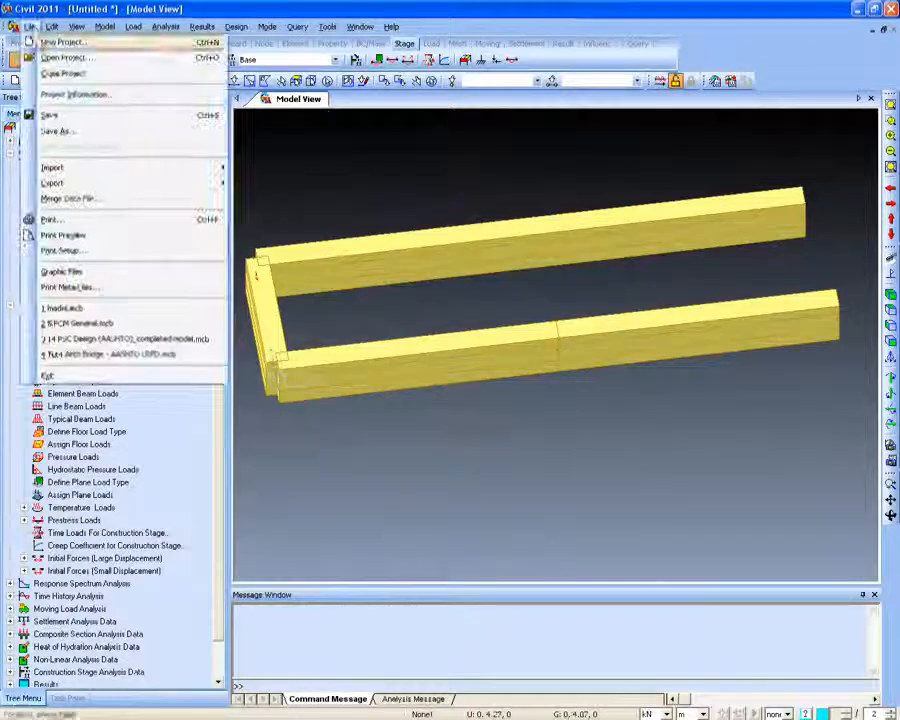
left_click(60, 40)
left_click(448, 385)
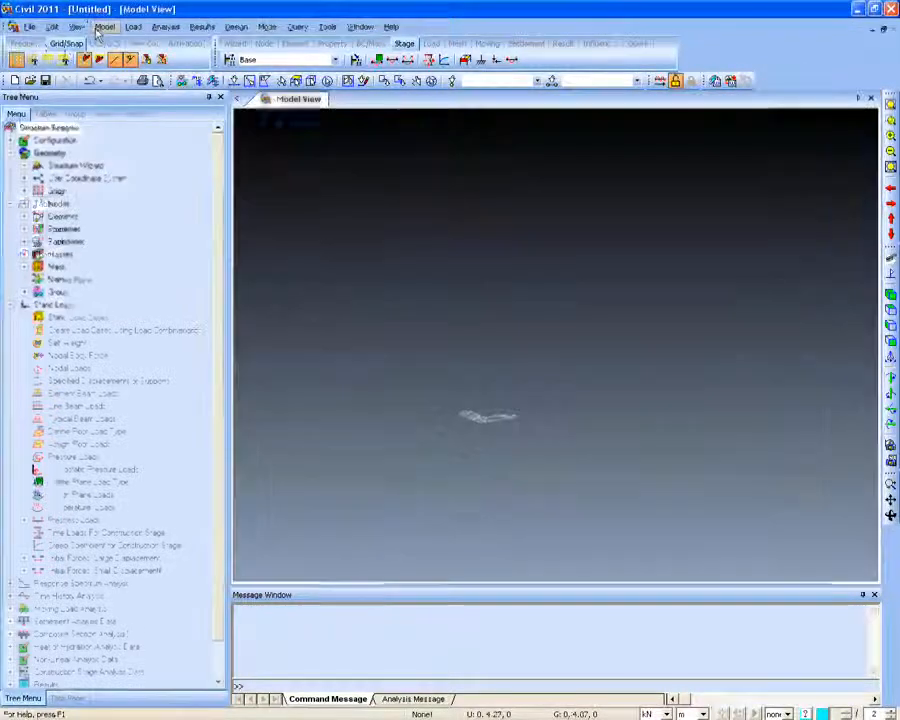
Add a new composite section named girder to the section properties
left_click(104, 26)
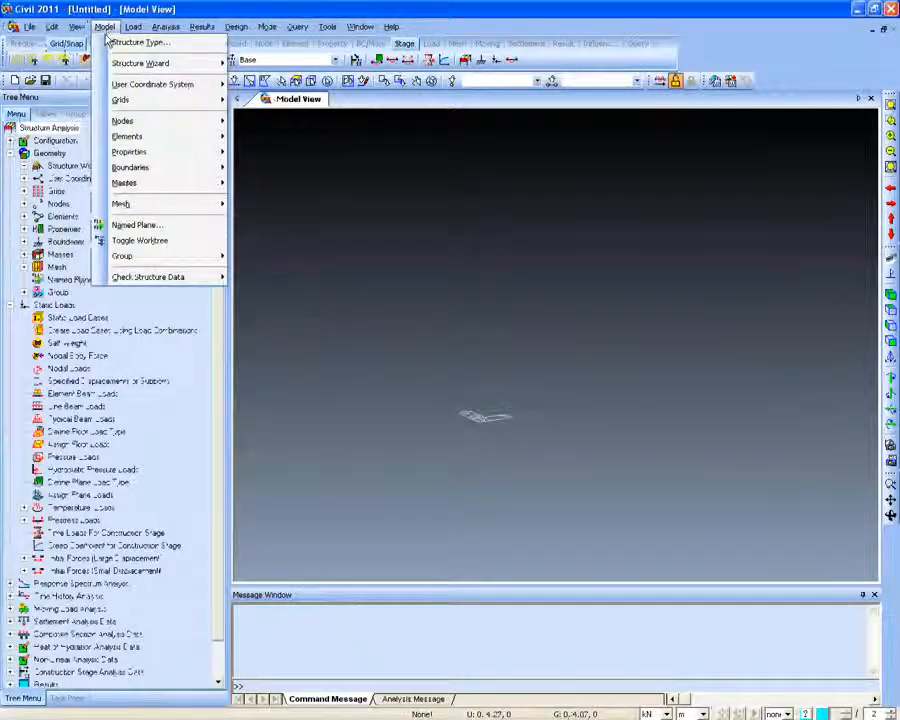
mouse_move(185, 152)
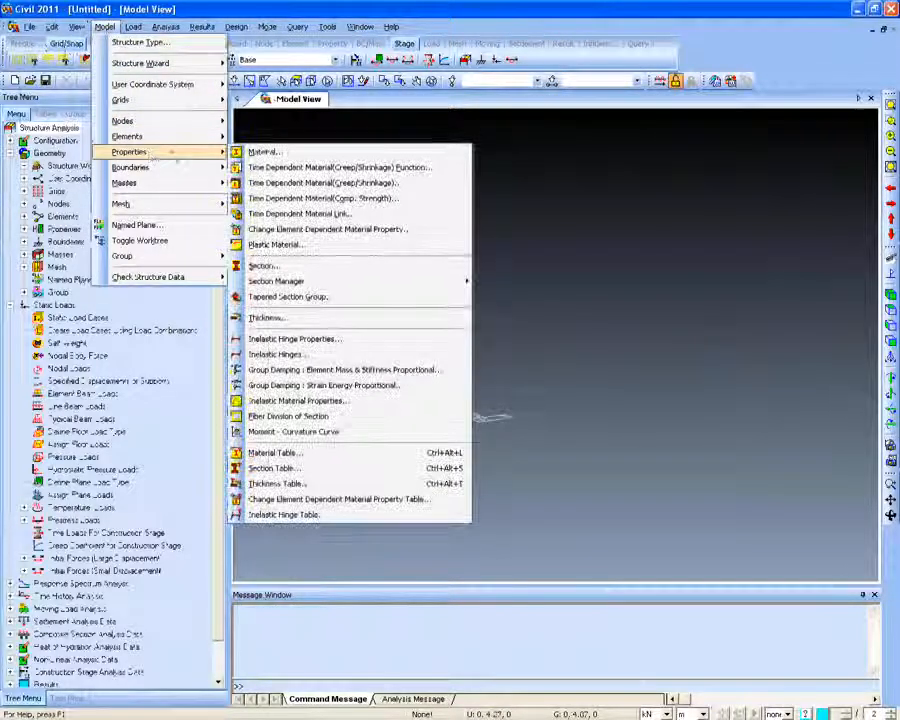
left_click(309, 266)
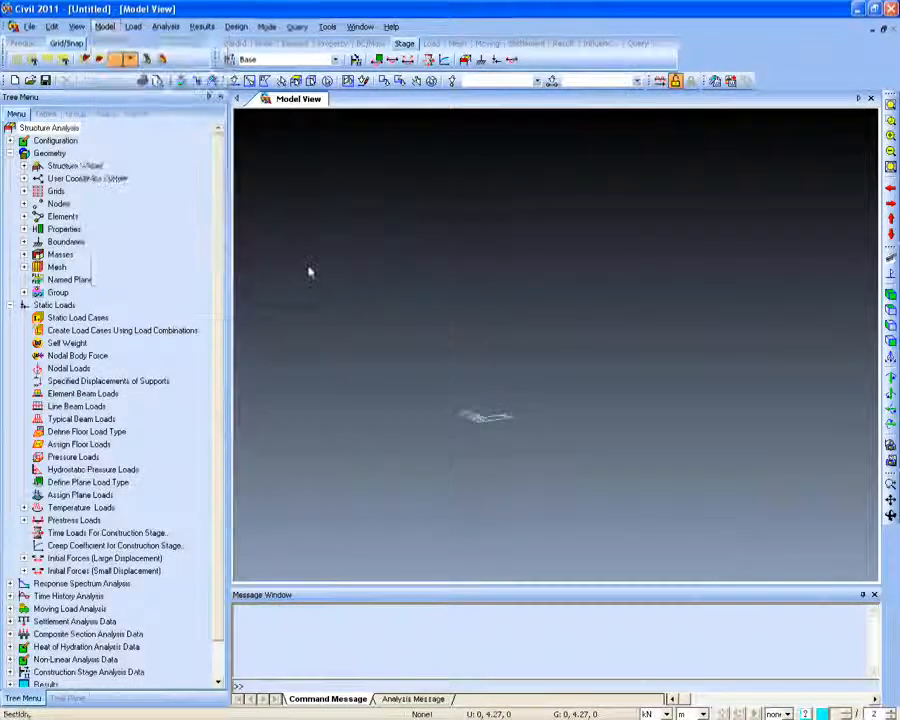
left_click_drag(150, 29, 180, 38)
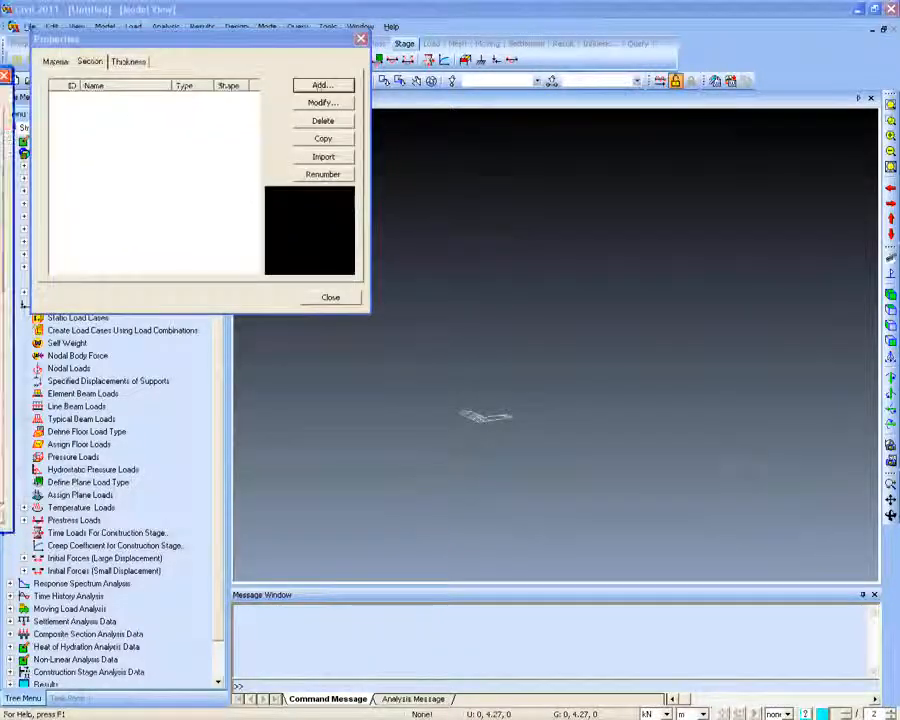
left_click(323, 85)
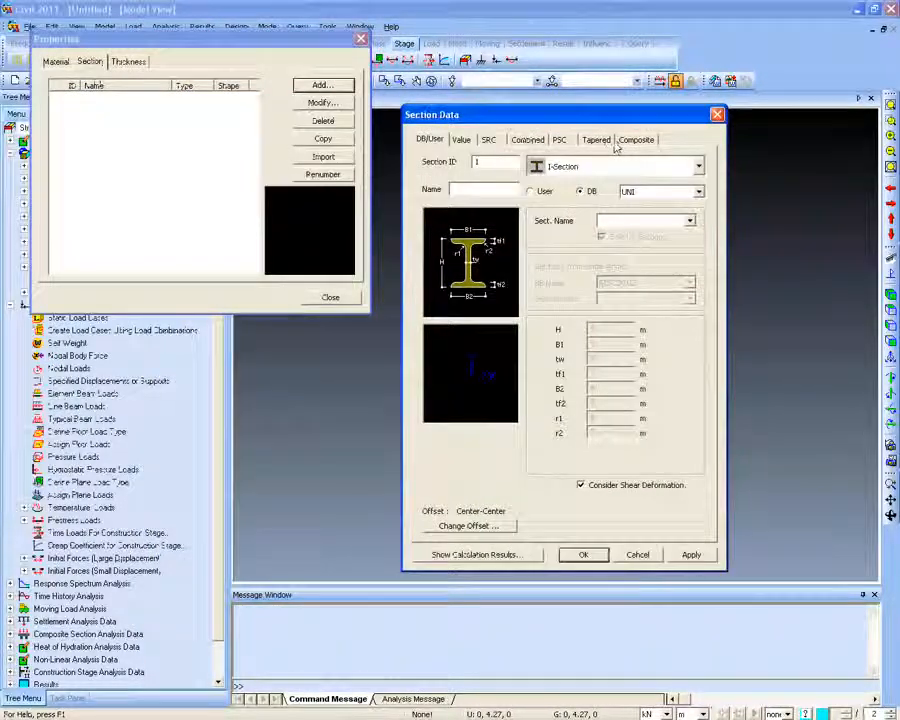
left_click(620, 143)
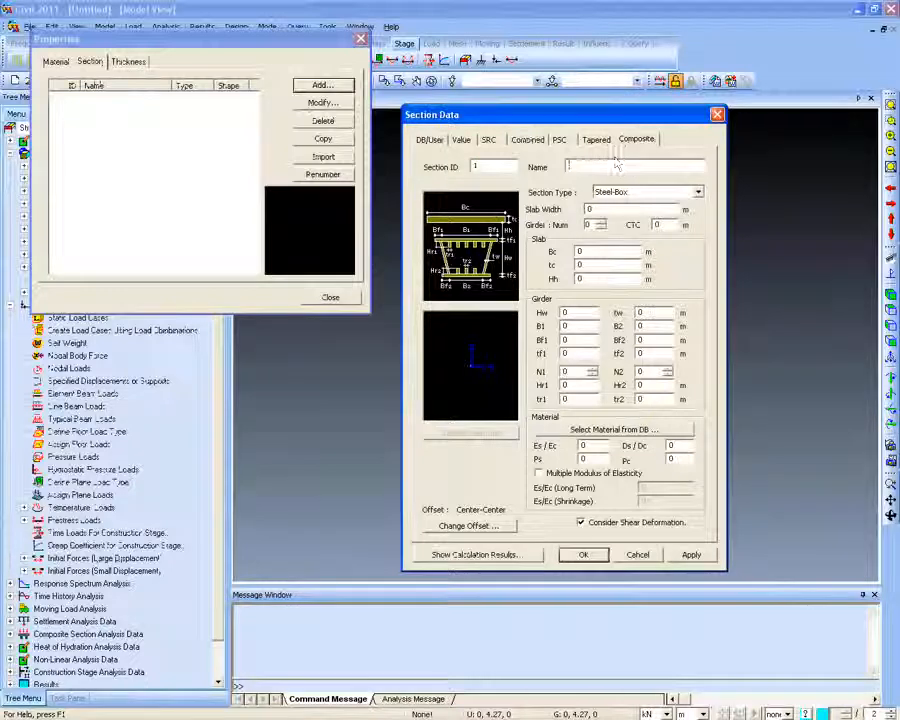
left_click(570, 166)
type("girder")
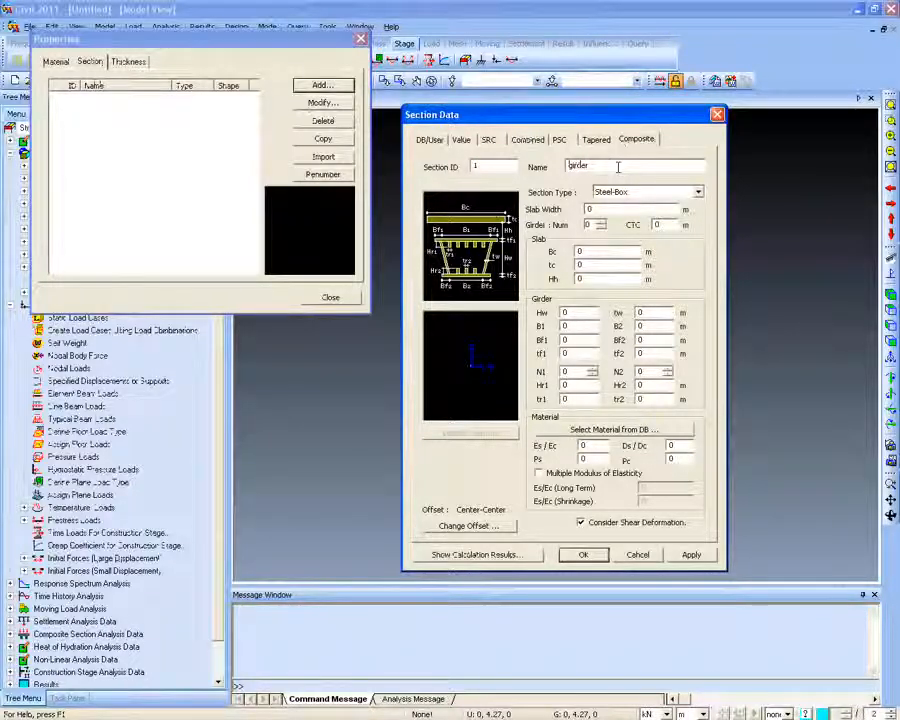
Set the composite section's slab width to 15 m, with 5 girders at a centre-to-centre spacing of 3 m
type("18")
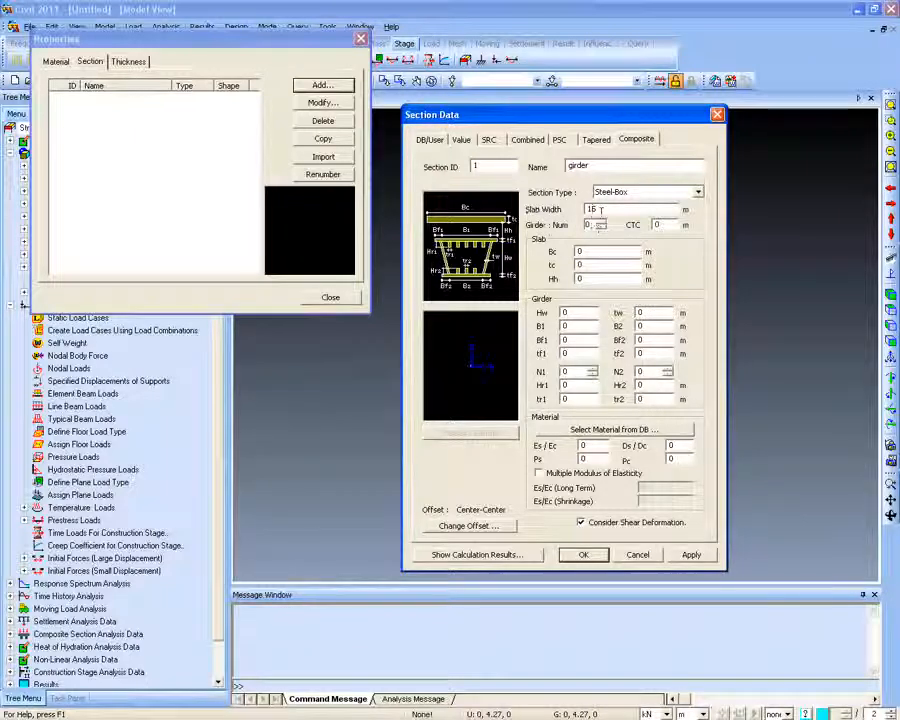
key("Tab")
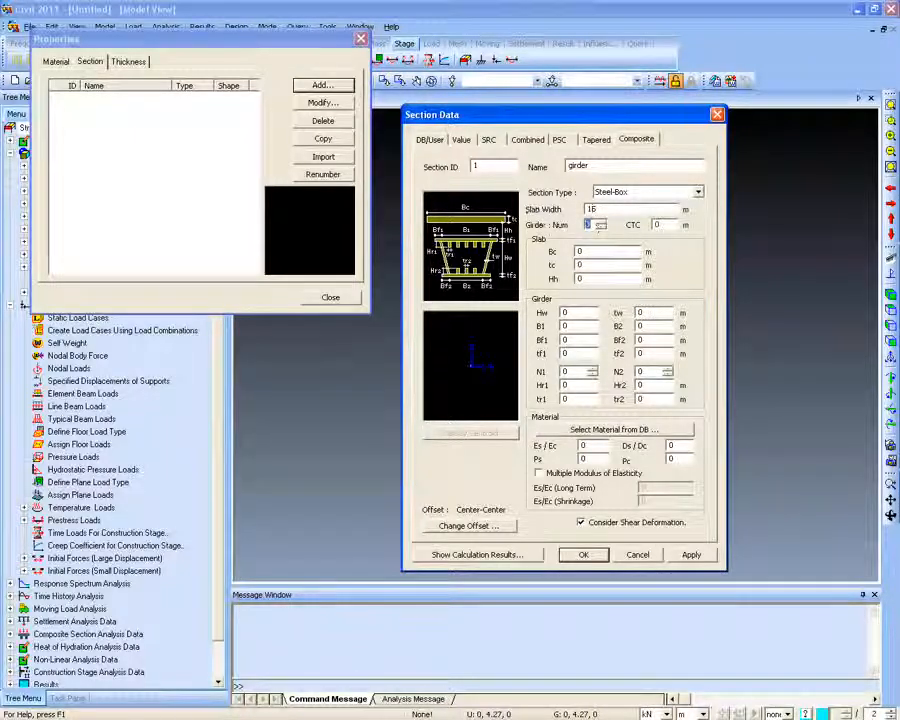
type("5")
key("Tab")
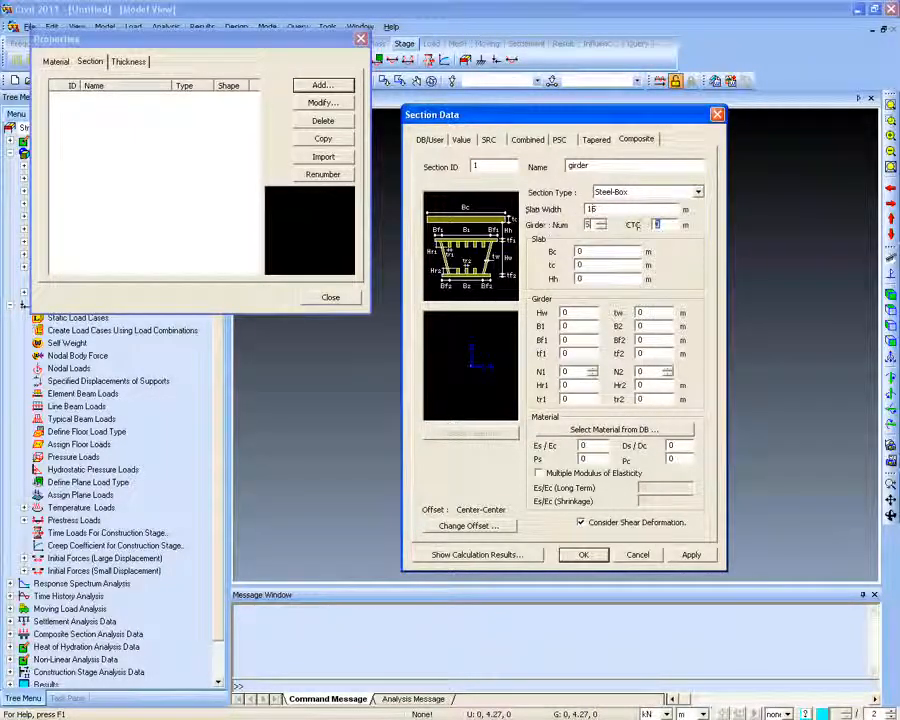
type("3")
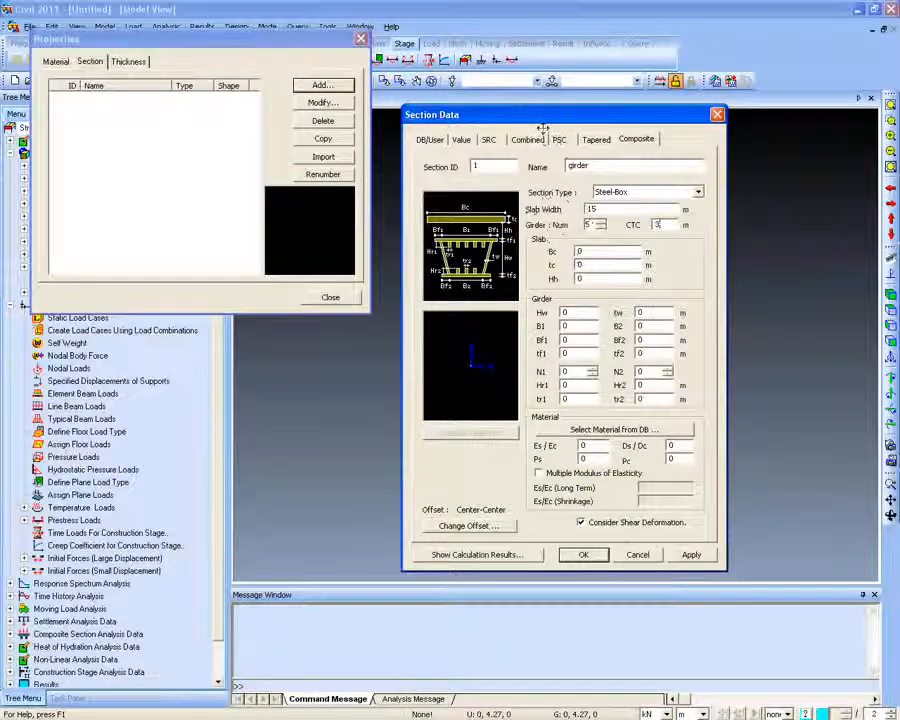
left_click_drag(540, 117, 546, 114)
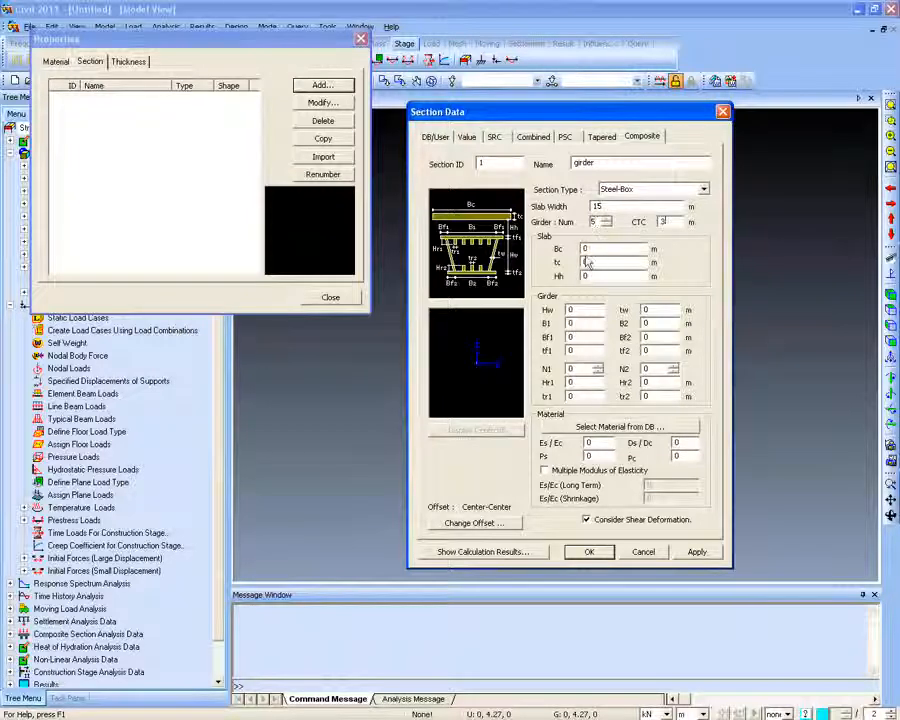
key("Tab")
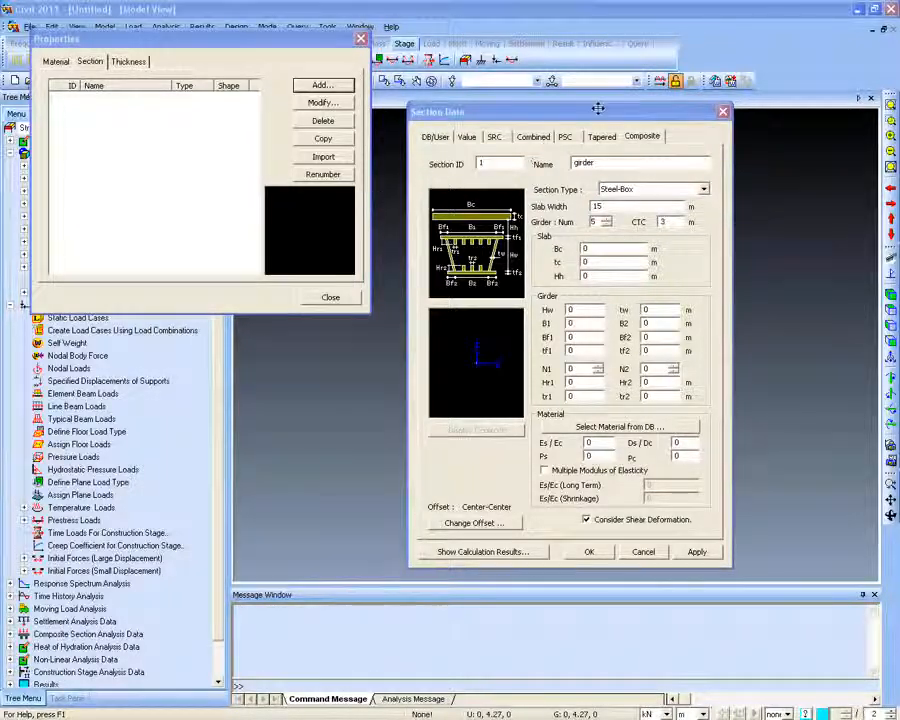
left_click_drag(594, 110, 604, 98)
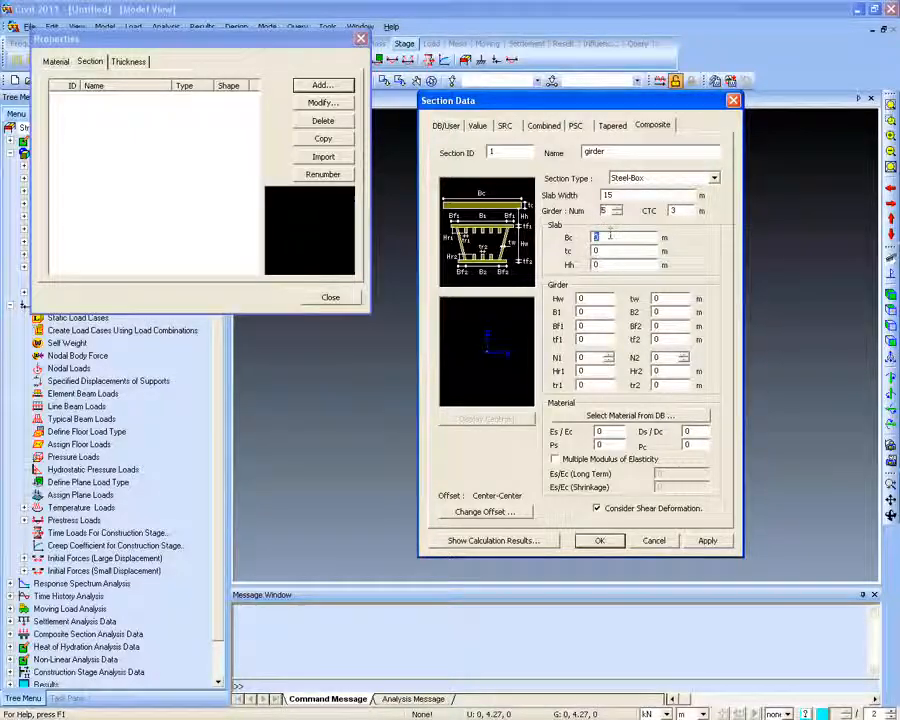
Set the slab dimensions to Bc 3 m, tc 0.2 m and Hh 0.01 m
type("3")
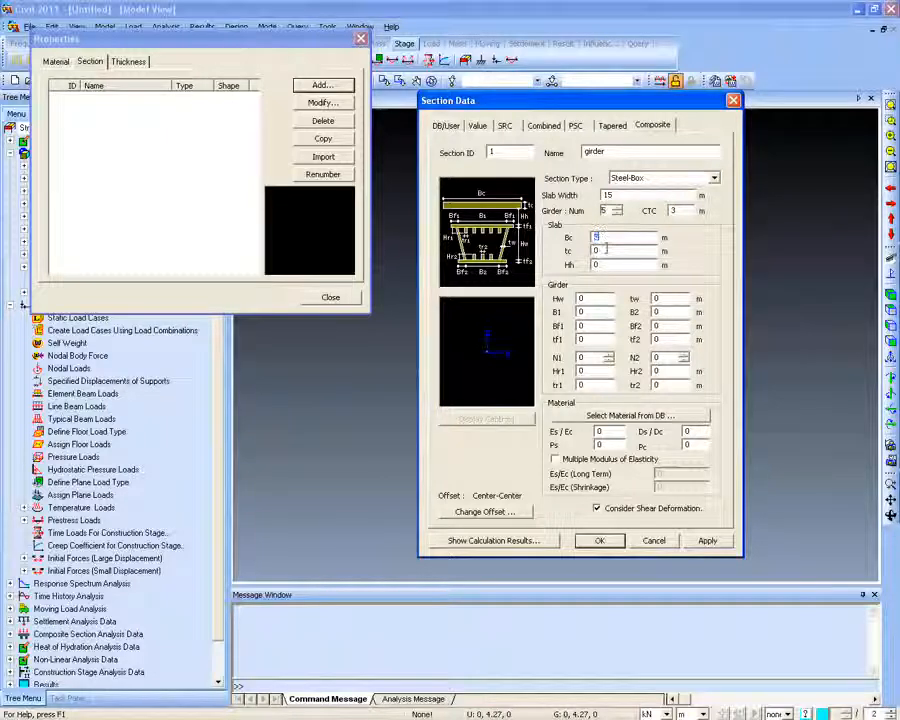
left_click(610, 251)
type(".2")
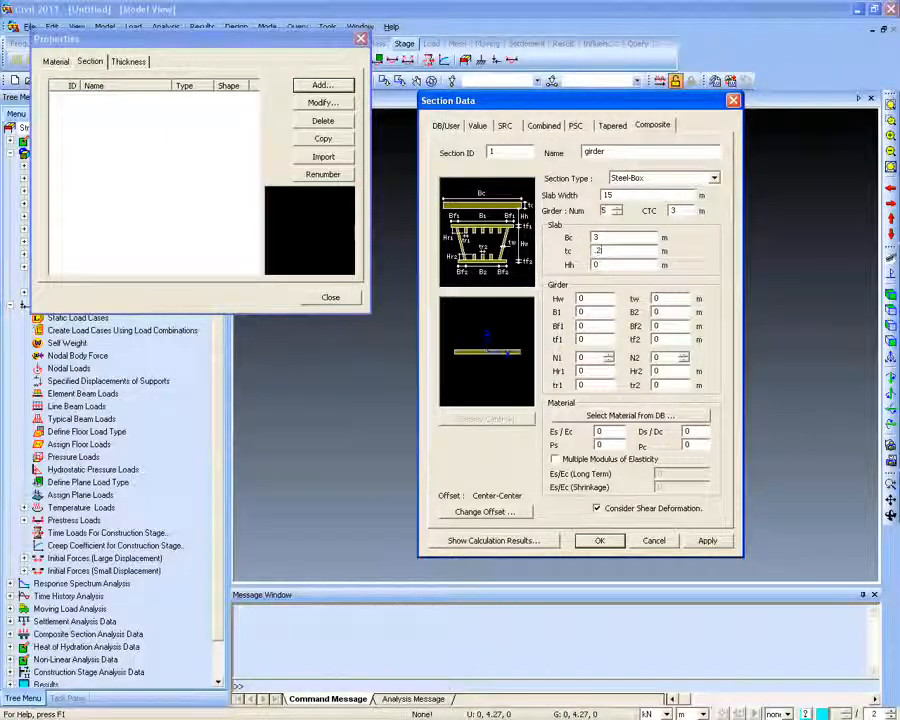
key("Tab")
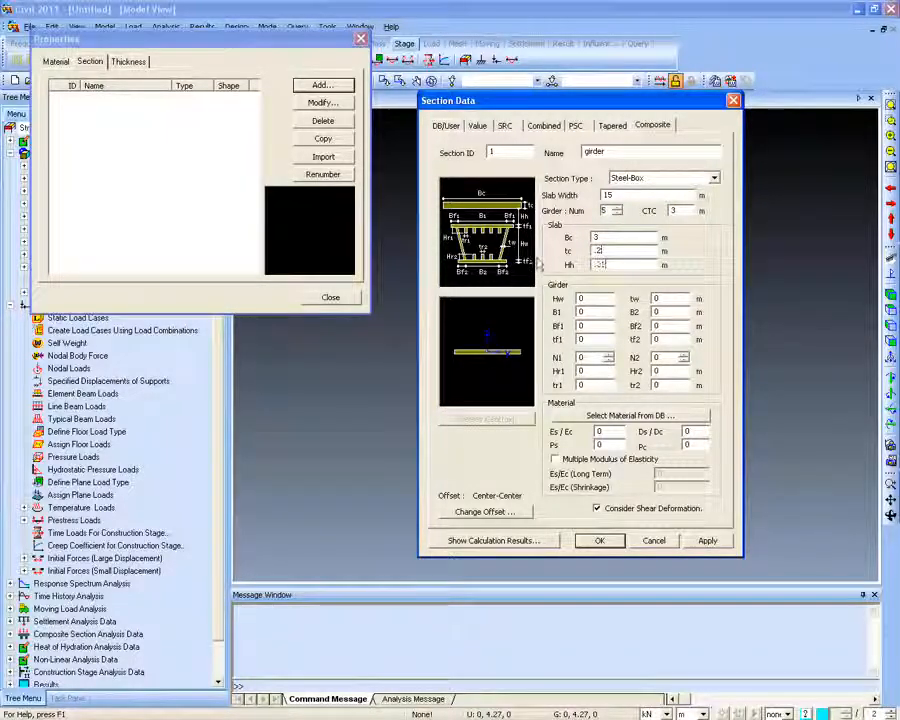
type(".01")
key("Tab")
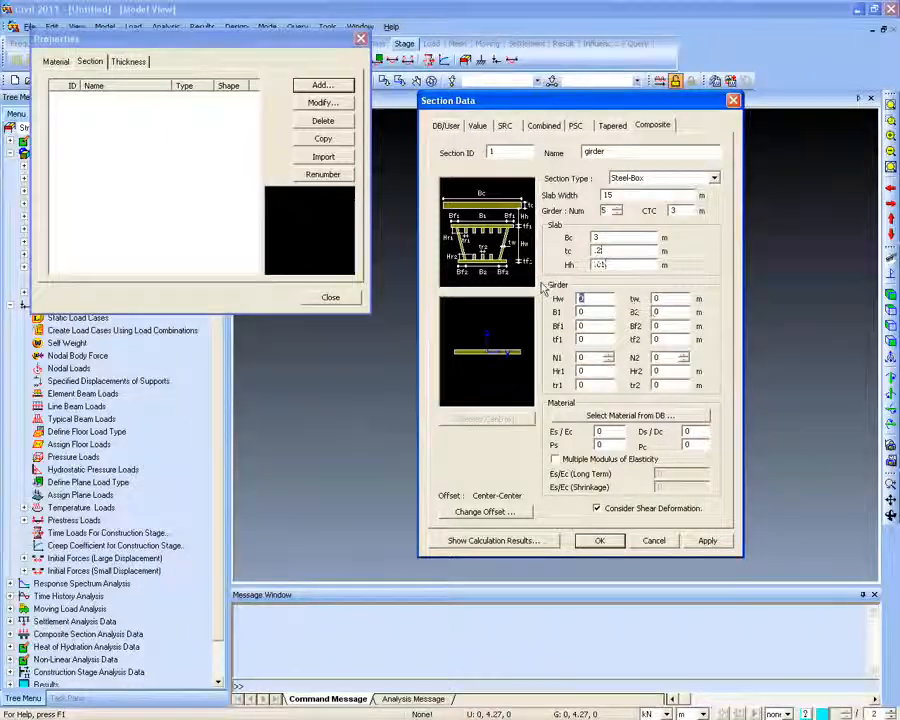
Set the girder's web height Hw to 1 m, B1 to 0.5 m and web thickness tw to 0.05 m
type("1")
left_click_drag(589, 312, 577, 308)
type(".5")
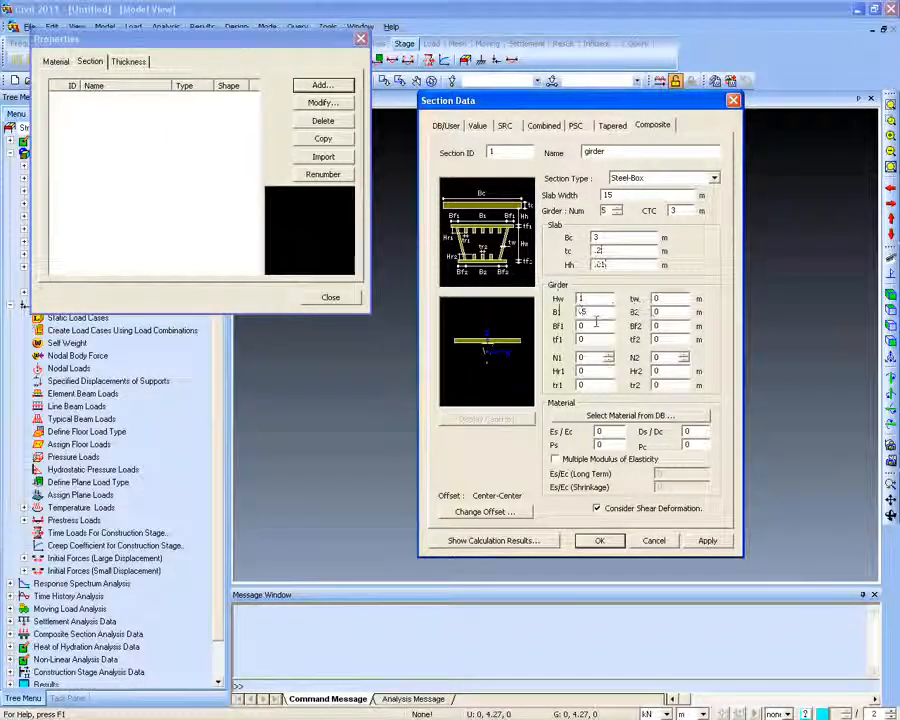
left_click(581, 339)
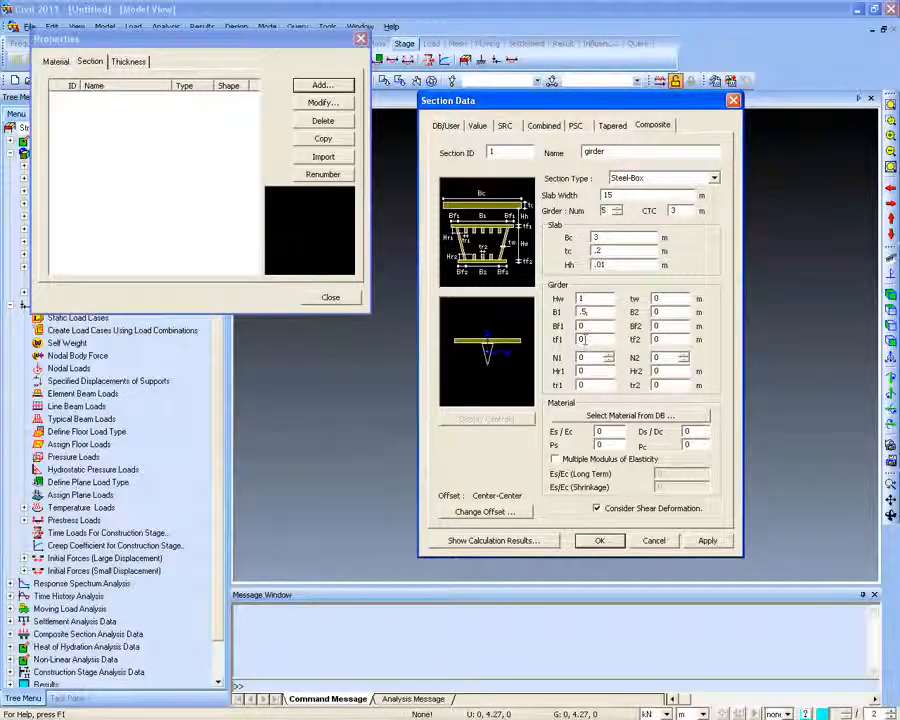
left_click(654, 298)
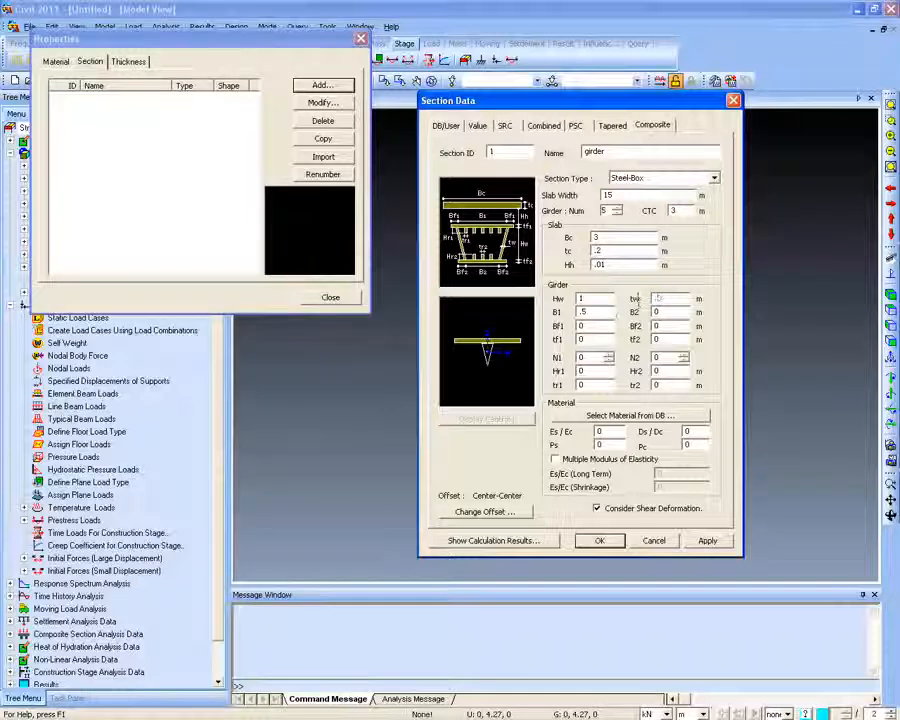
type(".08")
key("Tab")
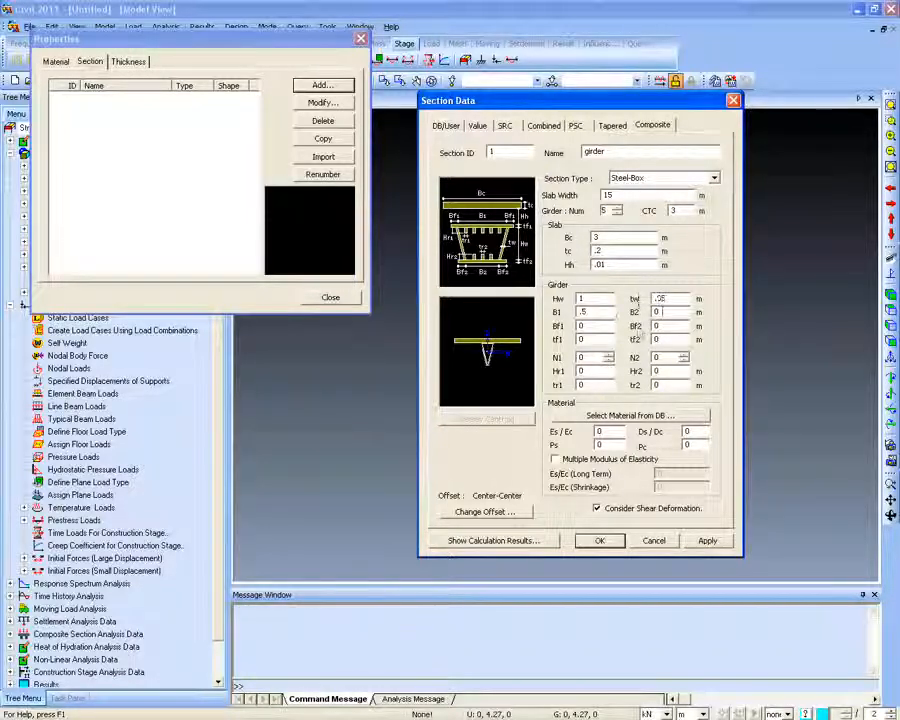
Set the girder's Bf1 and top flange thickness tf1 to 0.05 m each
left_click(589, 327)
type(".5")
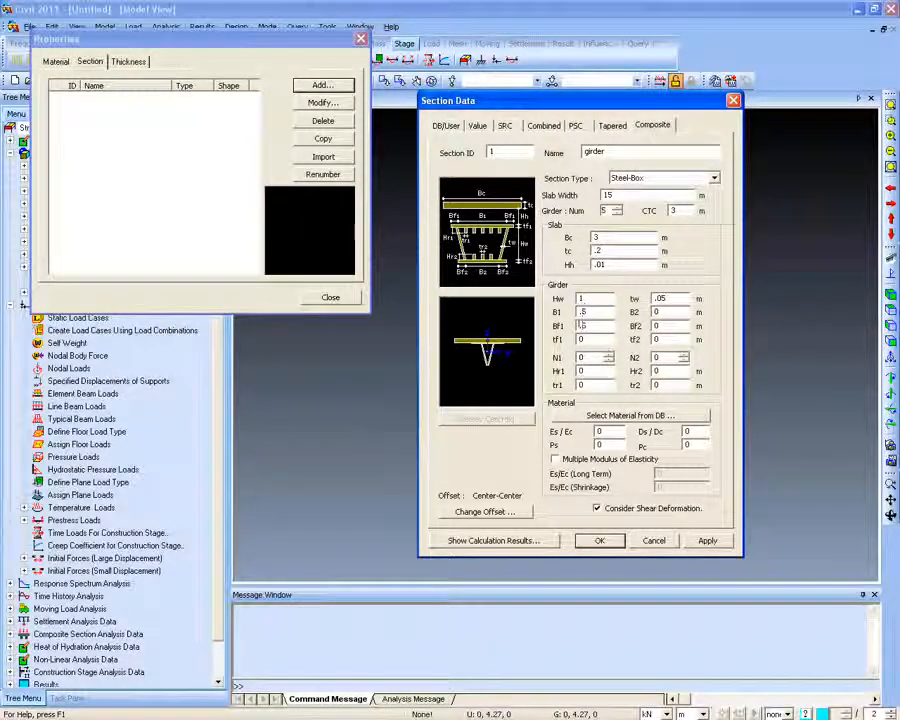
left_click(581, 325)
type("08")
left_click_drag(588, 339, 565, 334)
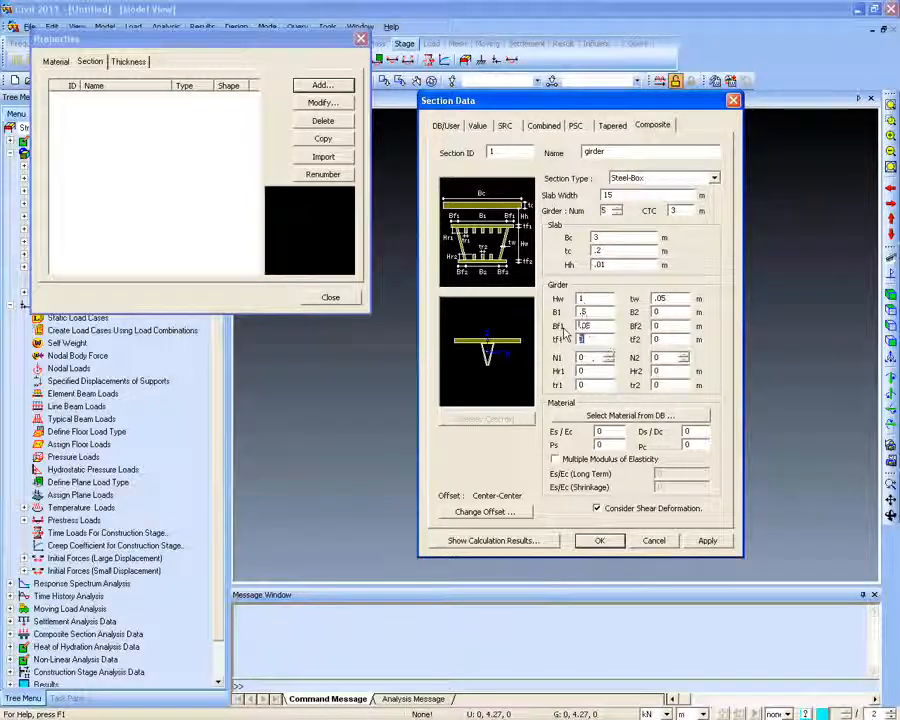
type(".05")
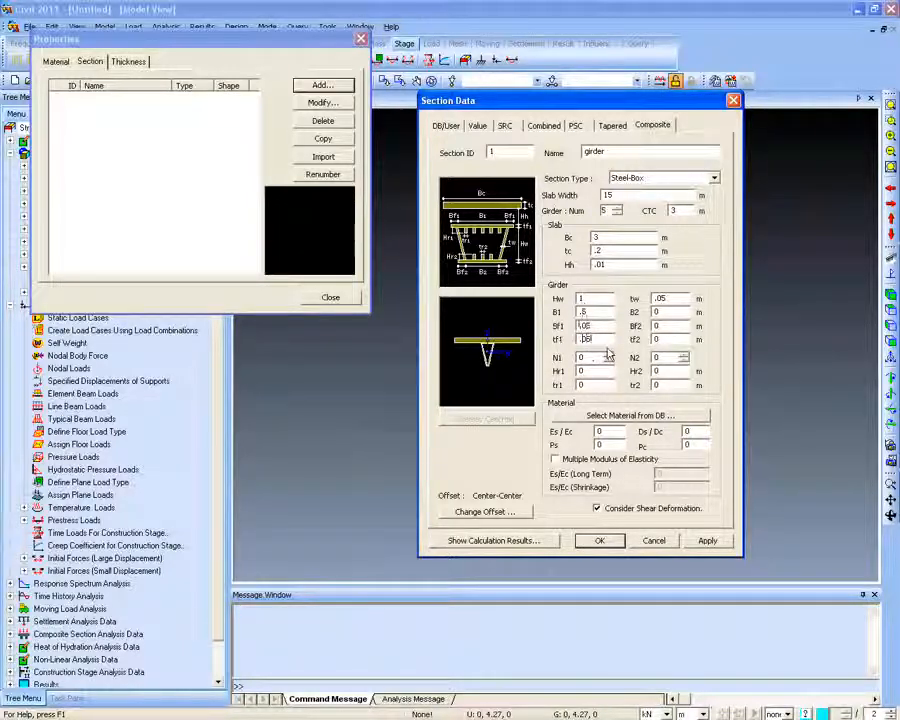
Change the section type to Steel-I and set the bottom flange to B2 0.5 m and tf2 0.05 m
left_click(714, 177)
left_click(650, 188)
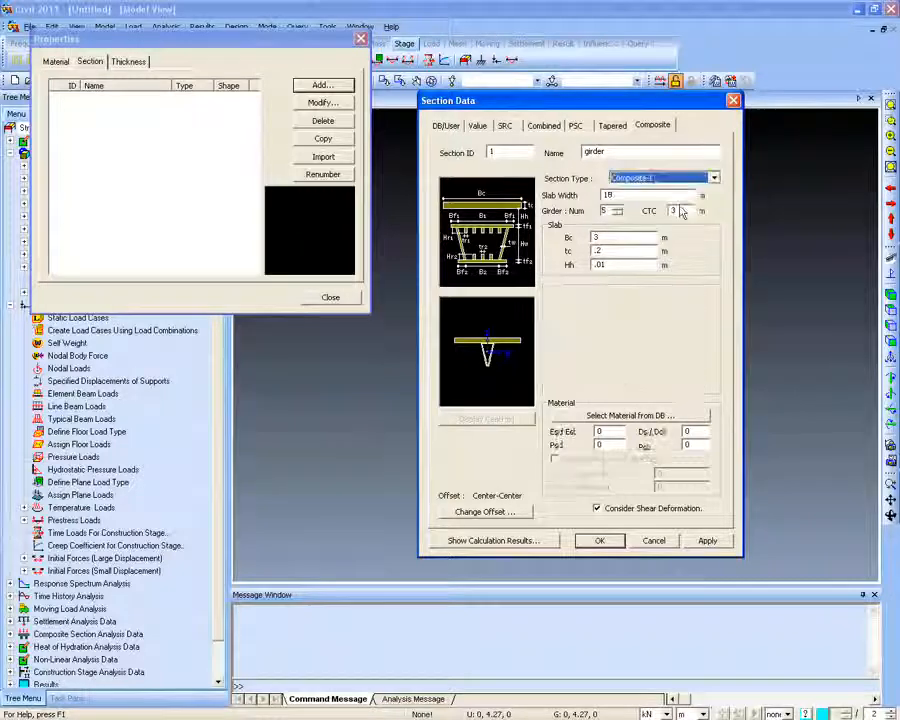
left_click(714, 177)
left_click(622, 189)
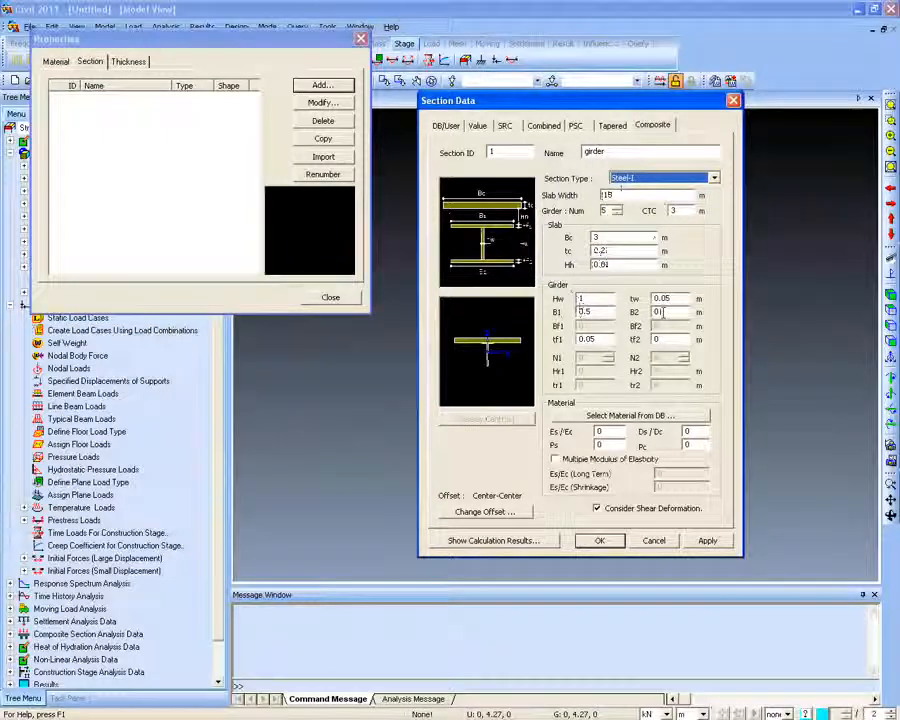
left_click_drag(661, 312, 652, 320)
type(".5")
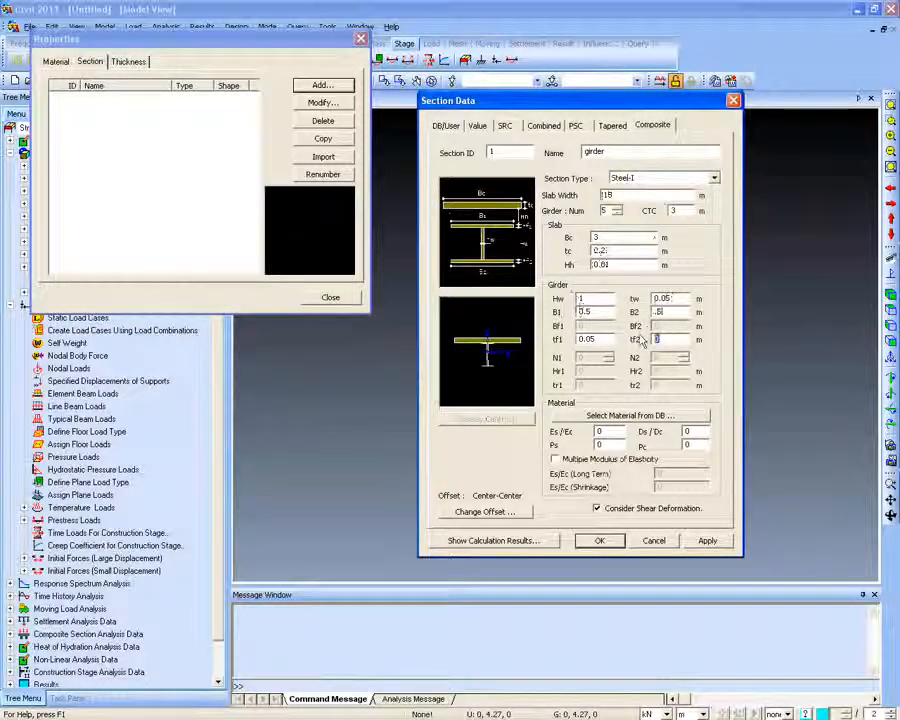
left_click_drag(662, 339, 653, 344)
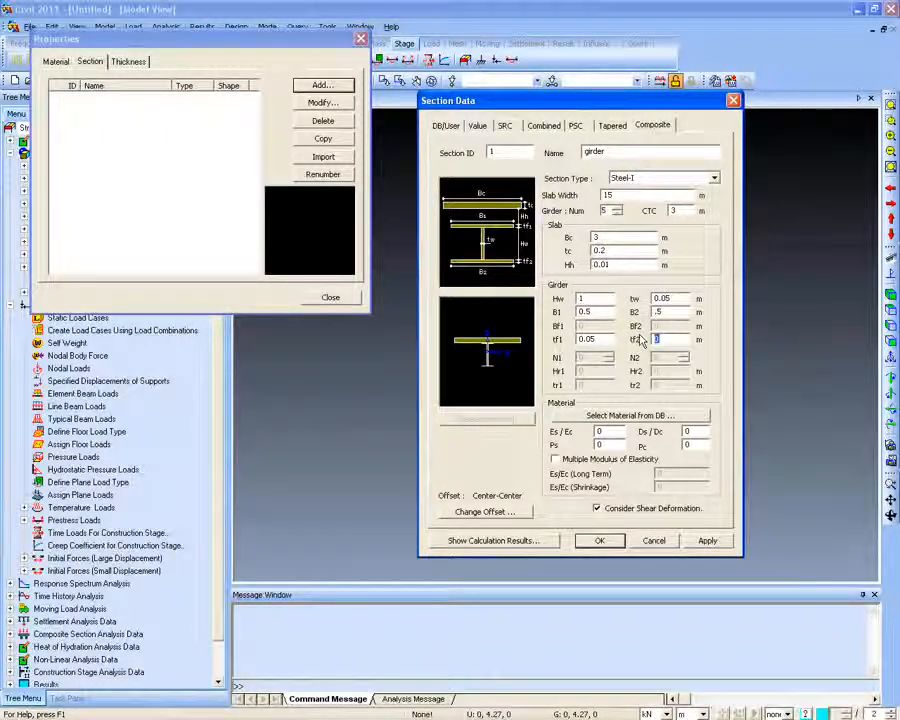
type(".05")
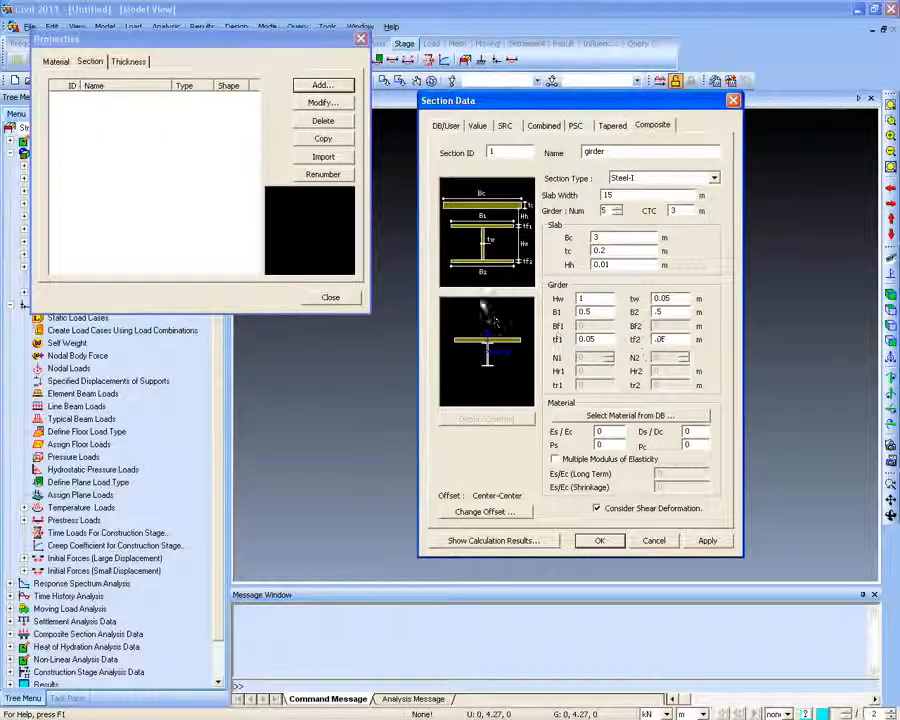
Assign EN04(RC) C25/30 concrete and an EN05(S) steel grade to the girder section, save it and close the properties
left_click(625, 415)
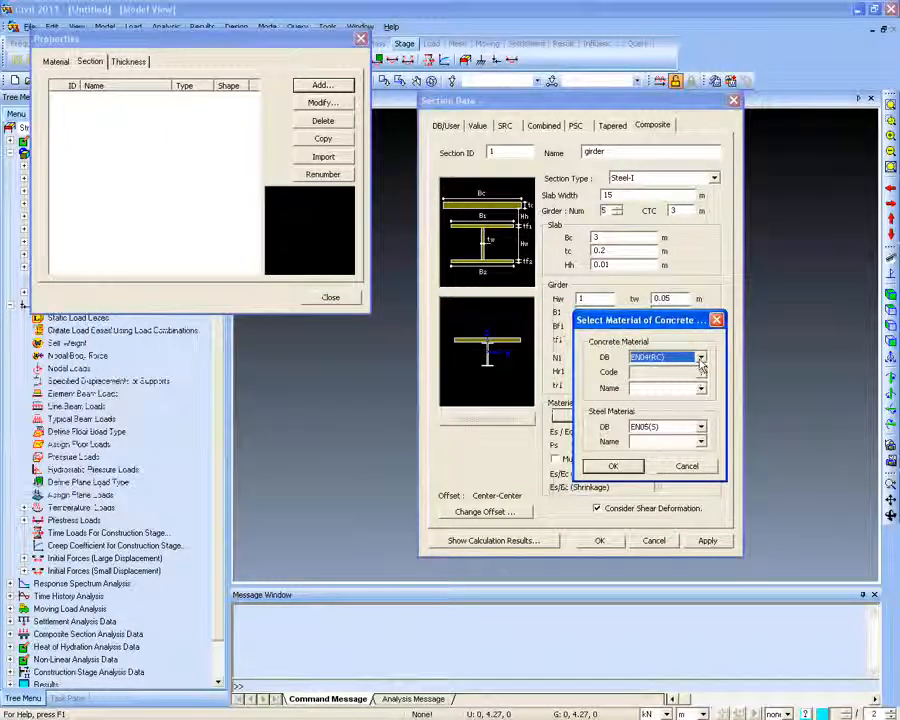
left_click(701, 389)
left_click(678, 430)
left_click(701, 441)
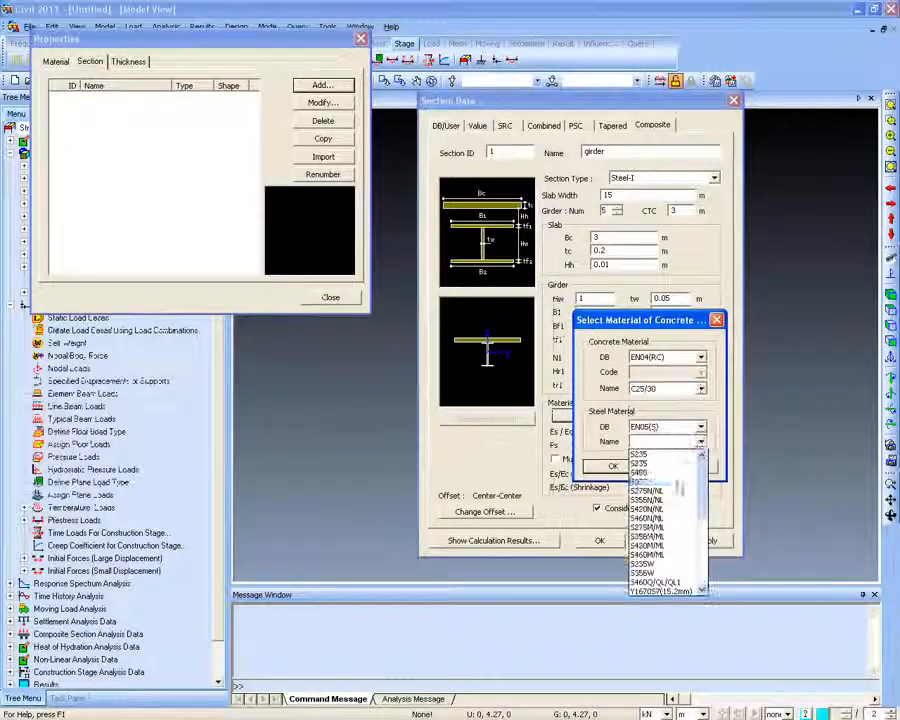
left_click(683, 474)
left_click(613, 466)
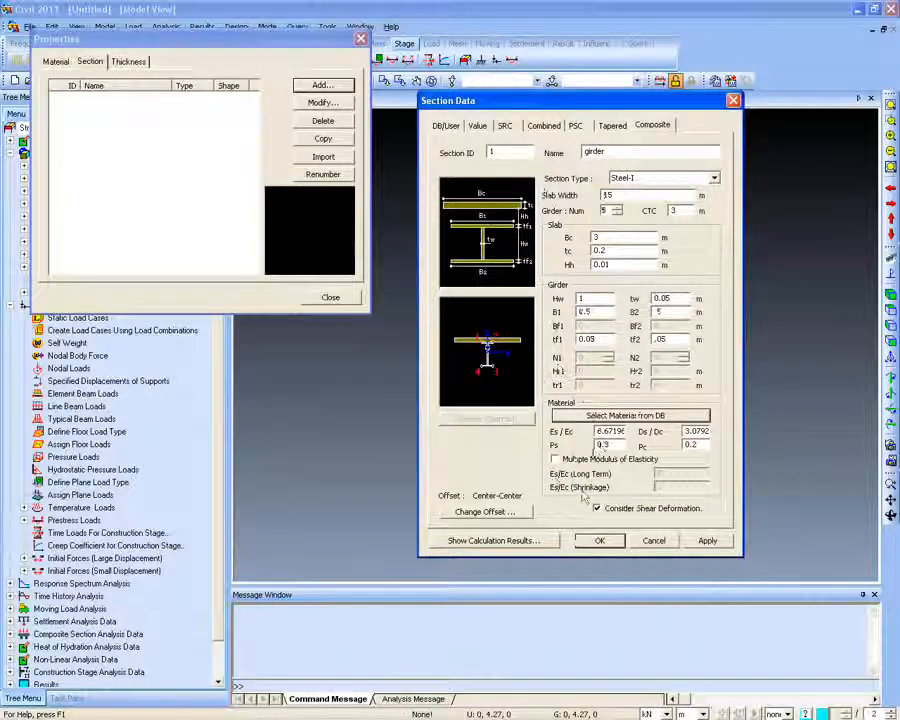
left_click(599, 540)
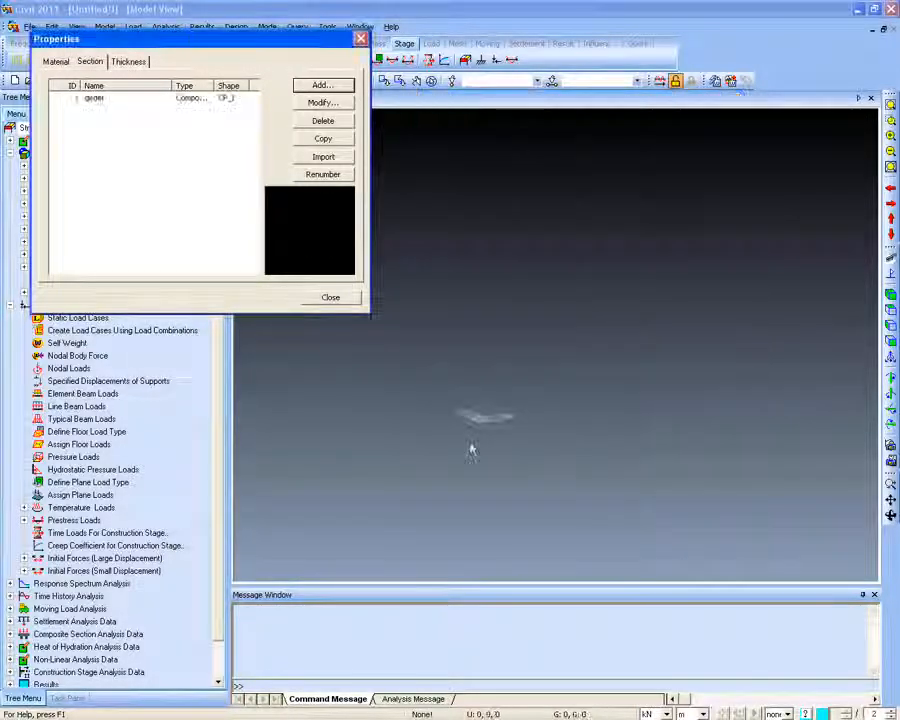
left_click(361, 38)
Set up line elements on a curve as an arc by three points, with P2 at 15,3,0 and P3 at 30,0,0 m
left_click(104, 26)
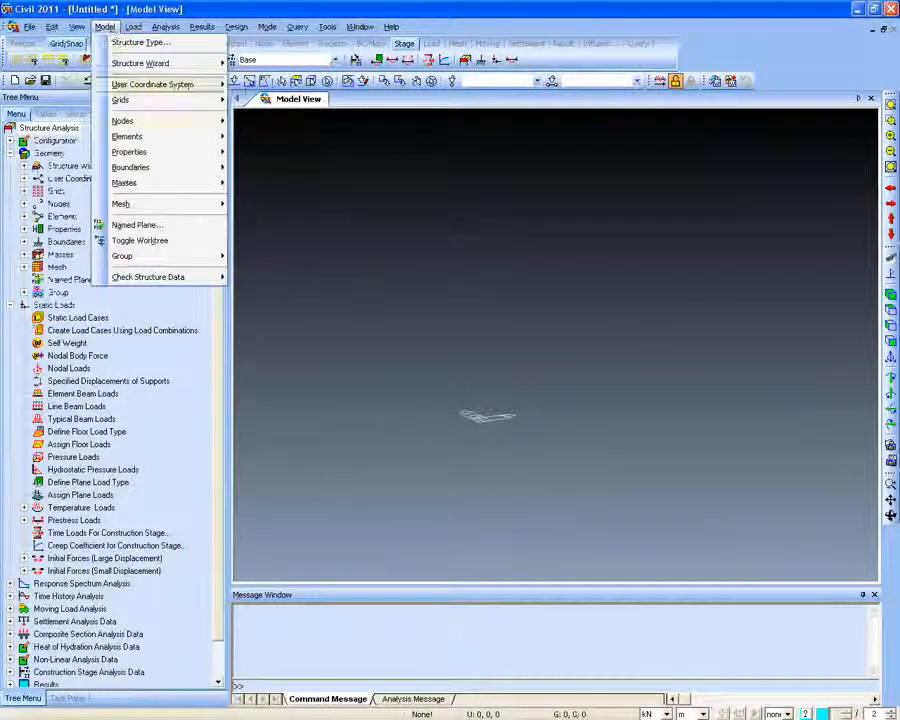
mouse_move(145, 140)
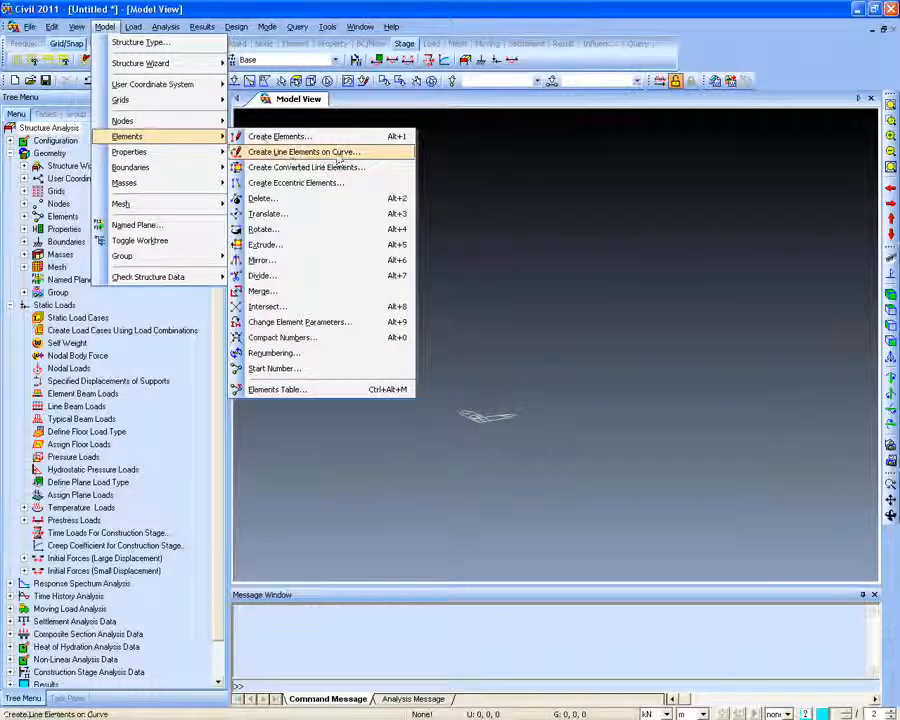
left_click(305, 152)
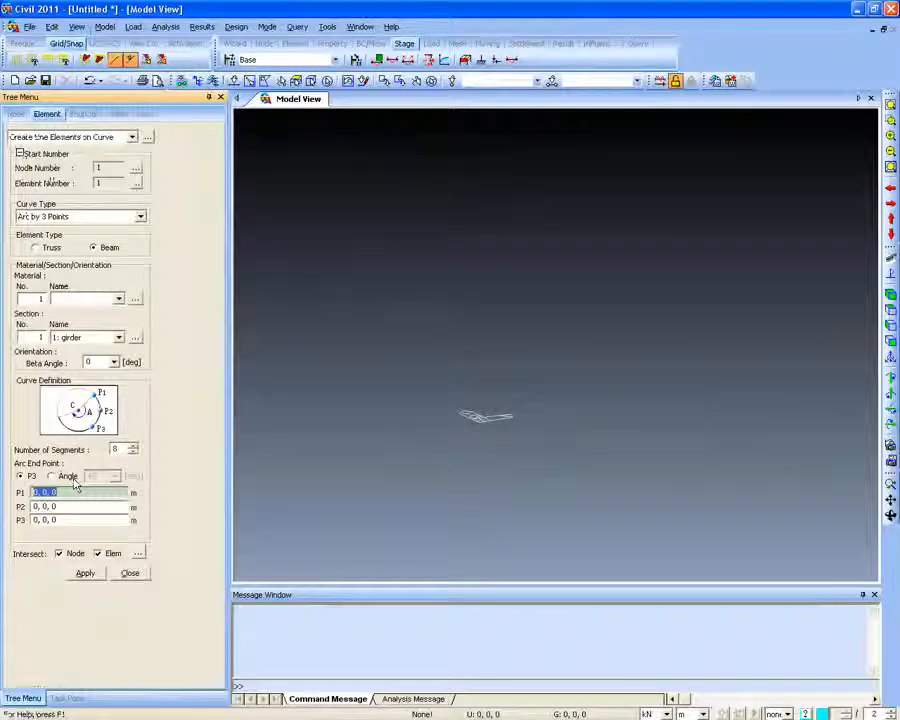
key("Tab")
type("10")
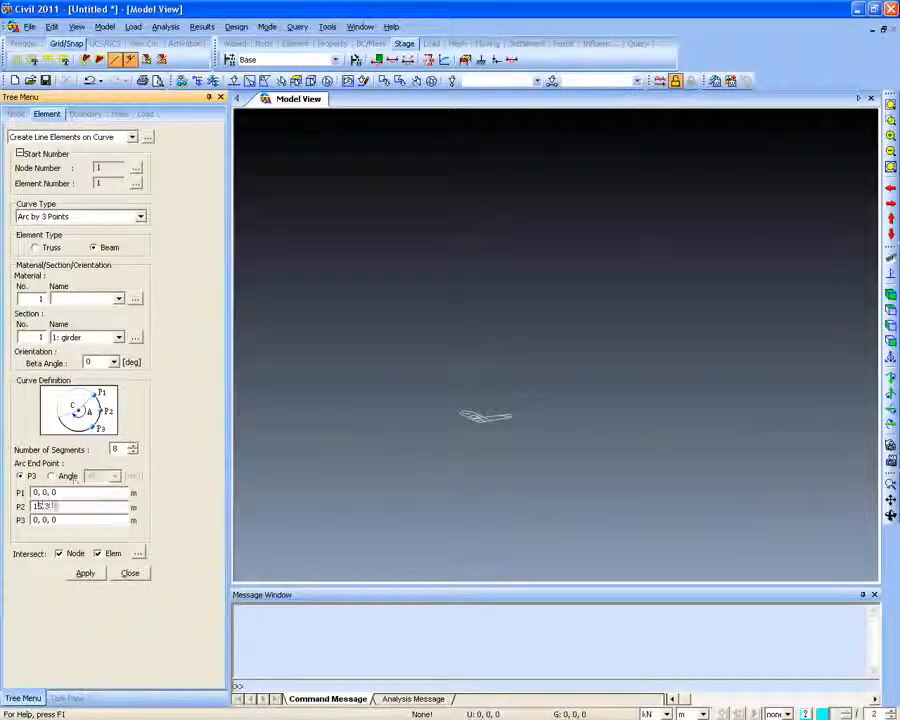
key("Tab")
type("30,0")
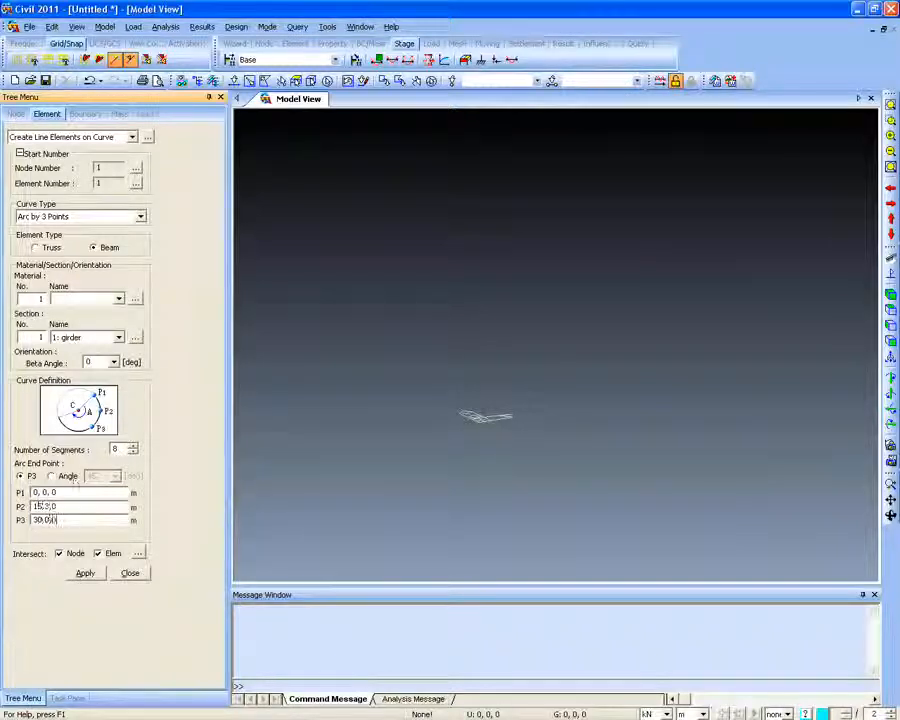
Add an EN04(RC) C25/30 concrete material for the curved elements and close the properties
left_click(135, 298)
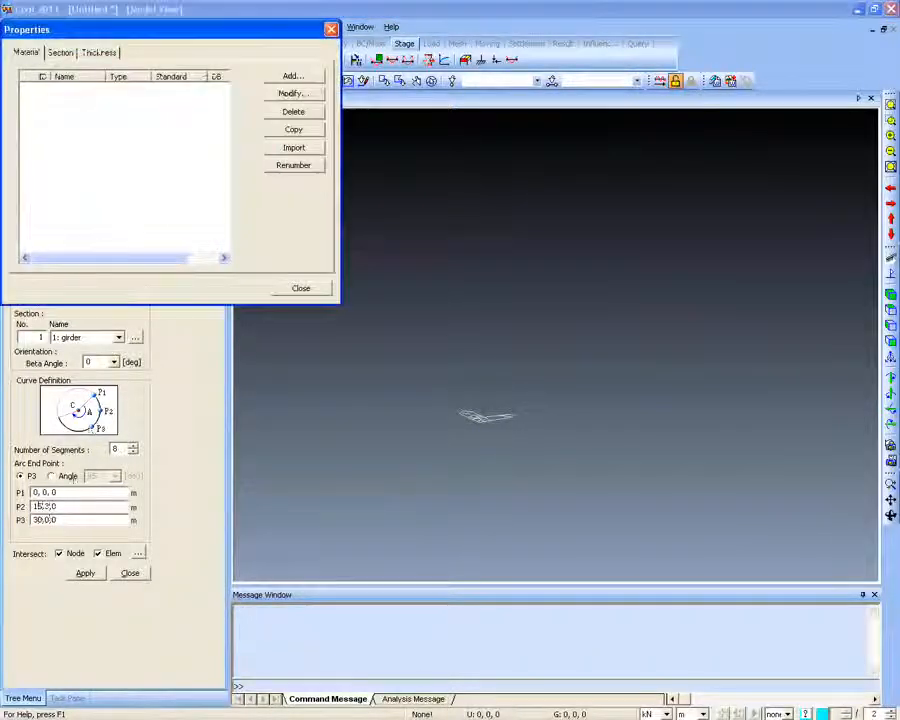
left_click(291, 75)
left_click(258, 107)
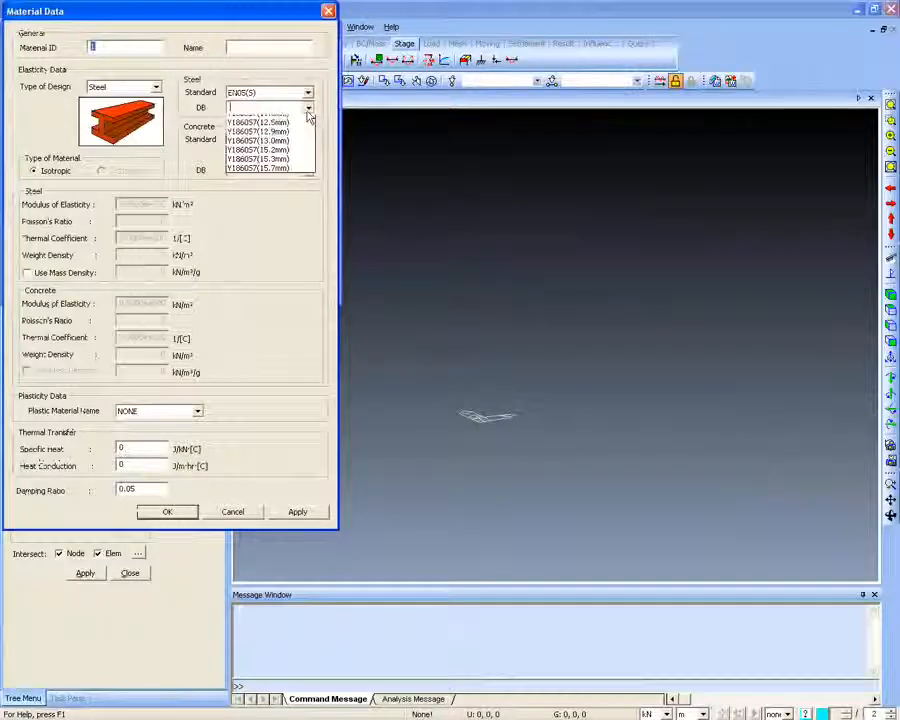
left_click(156, 87)
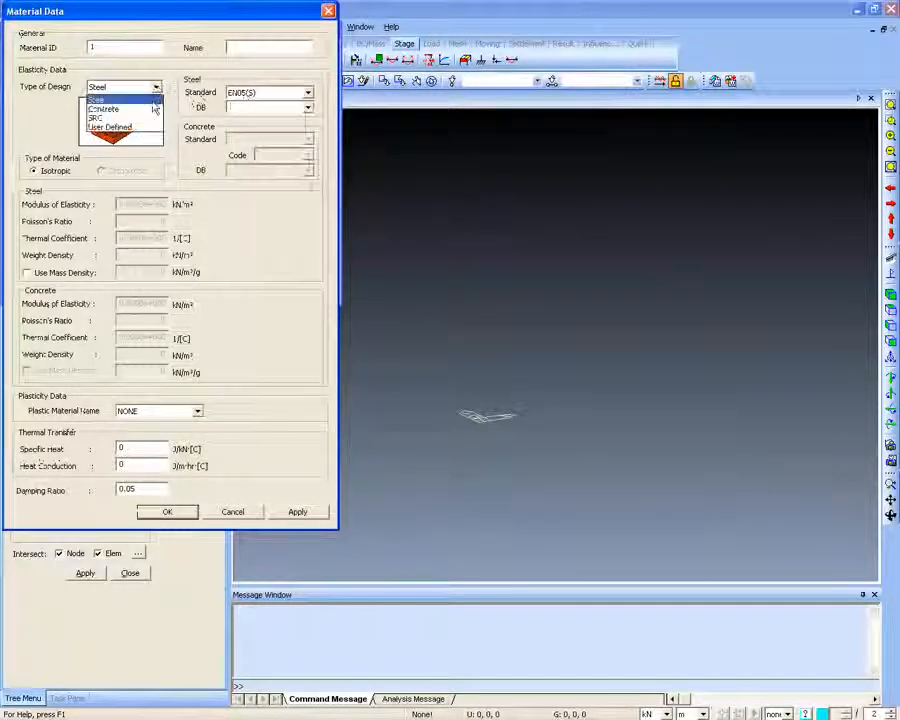
left_click(110, 108)
left_click(308, 171)
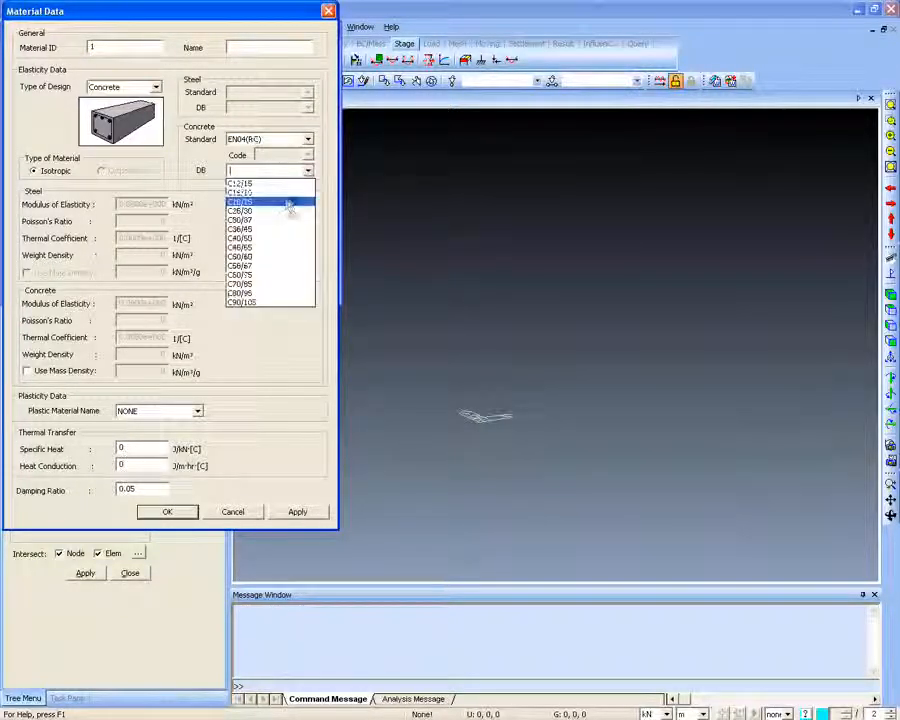
left_click(290, 210)
left_click(163, 513)
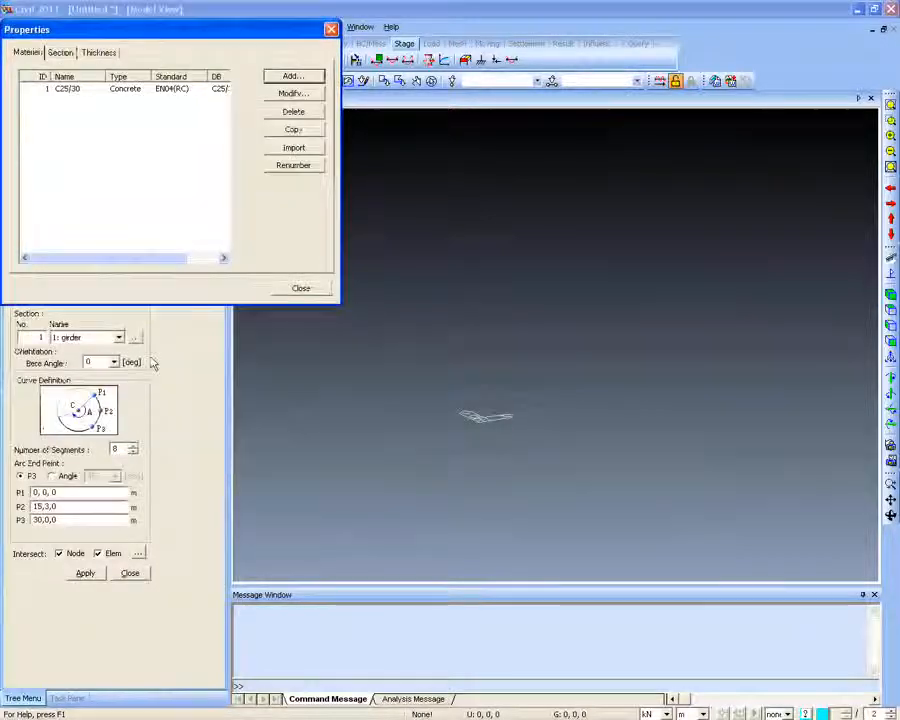
left_click(298, 287)
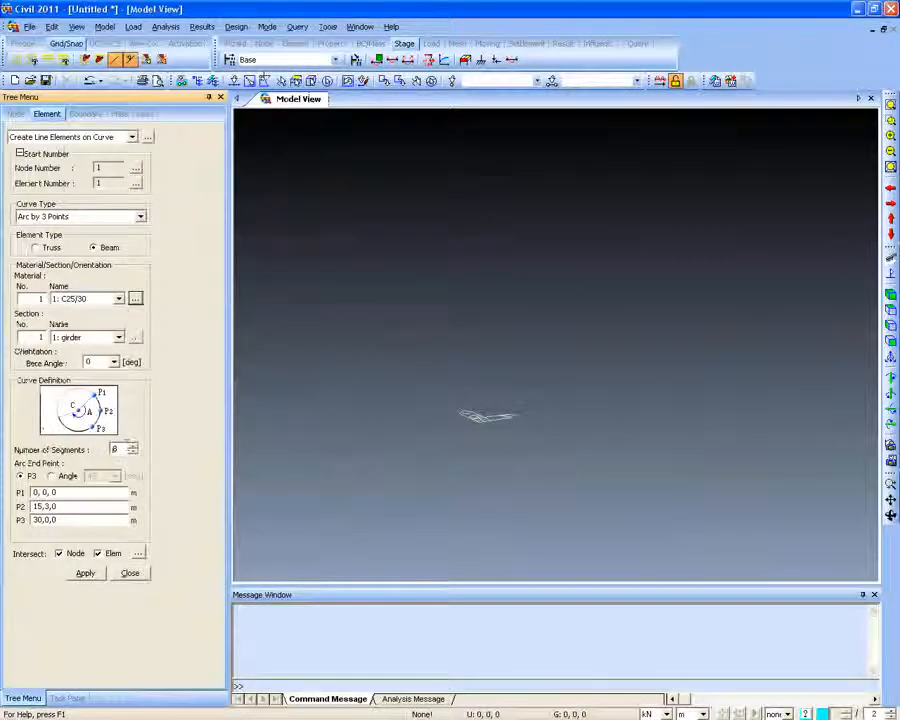
Generate the curved girder line with 10 segments and view it in isometric
type("10")
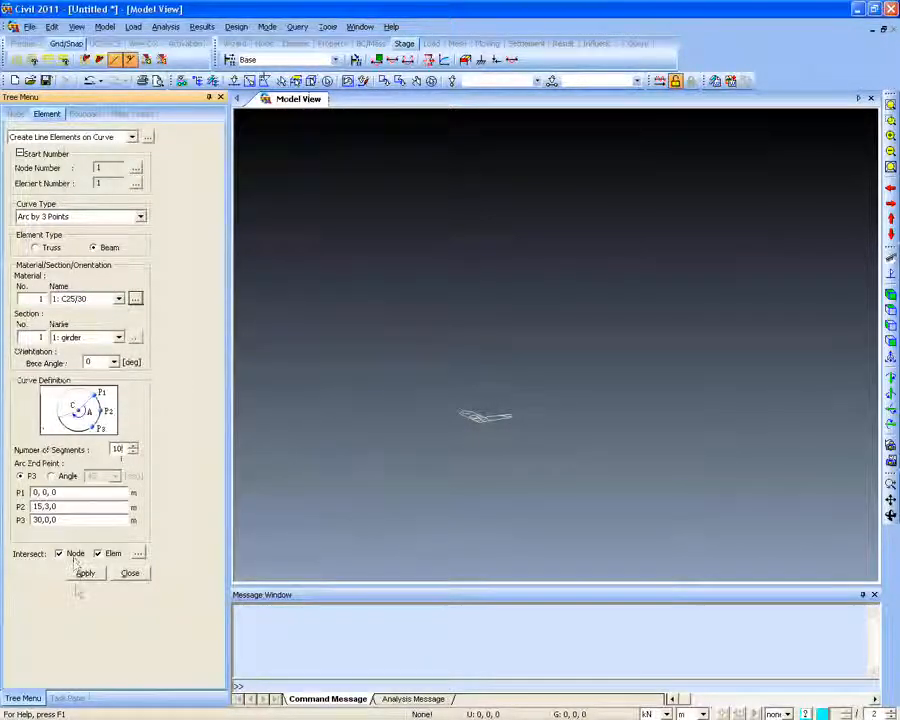
left_click(84, 568)
left_click(890, 295)
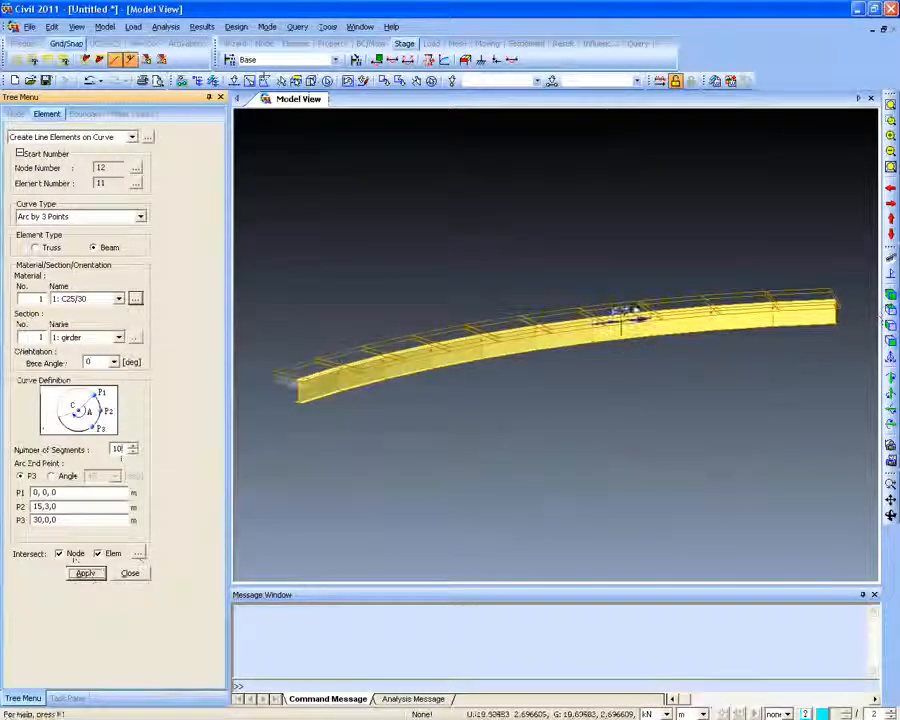
middle_click_drag(618, 376, 566, 424, "ctrl")
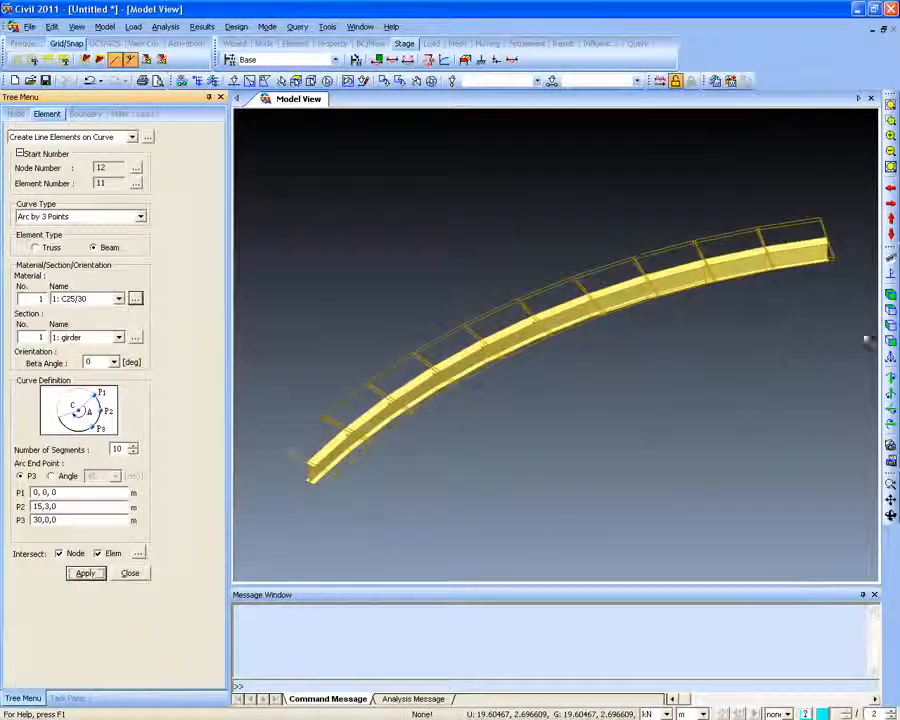
middle_click_drag(625, 220, 592, 318, "ctrl")
Copy all girder elements 4 times at an equal distance of 0, 3, 0 m, intersecting nodes and elements
left_click(234, 82)
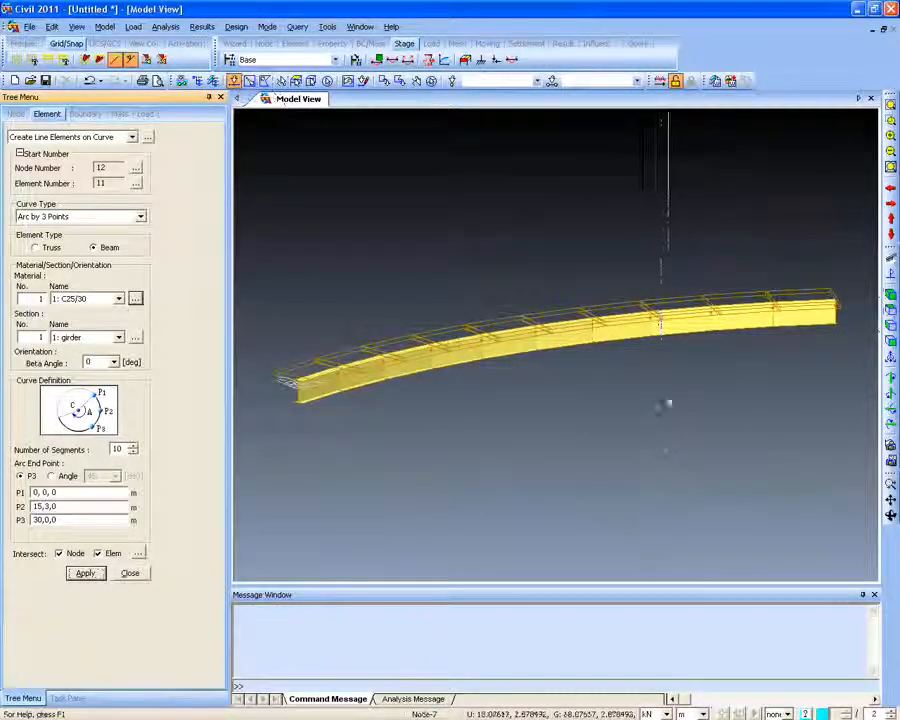
left_click(363, 82)
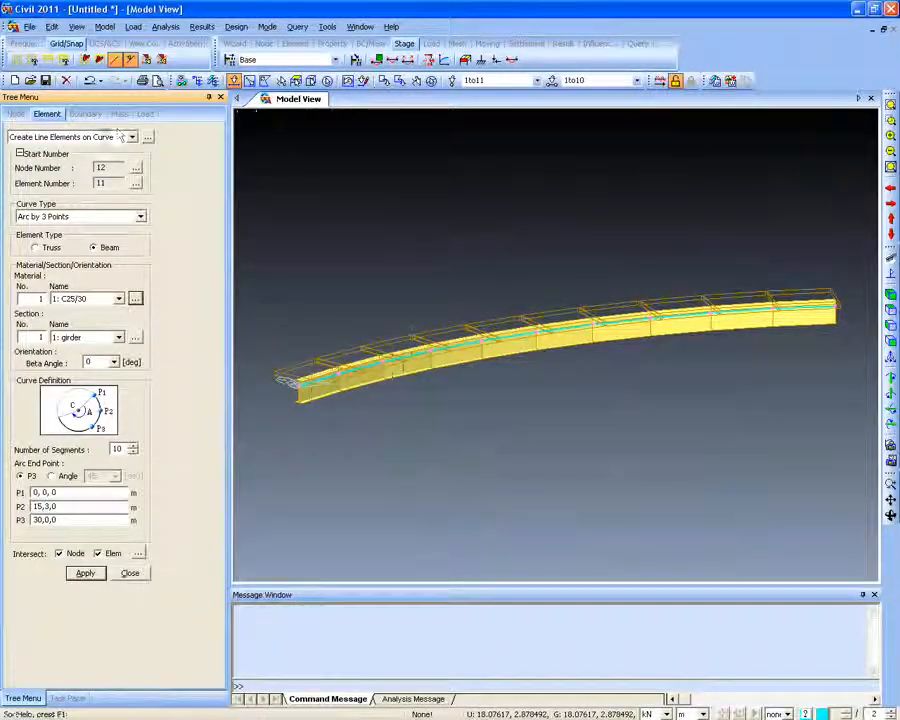
left_click(104, 26)
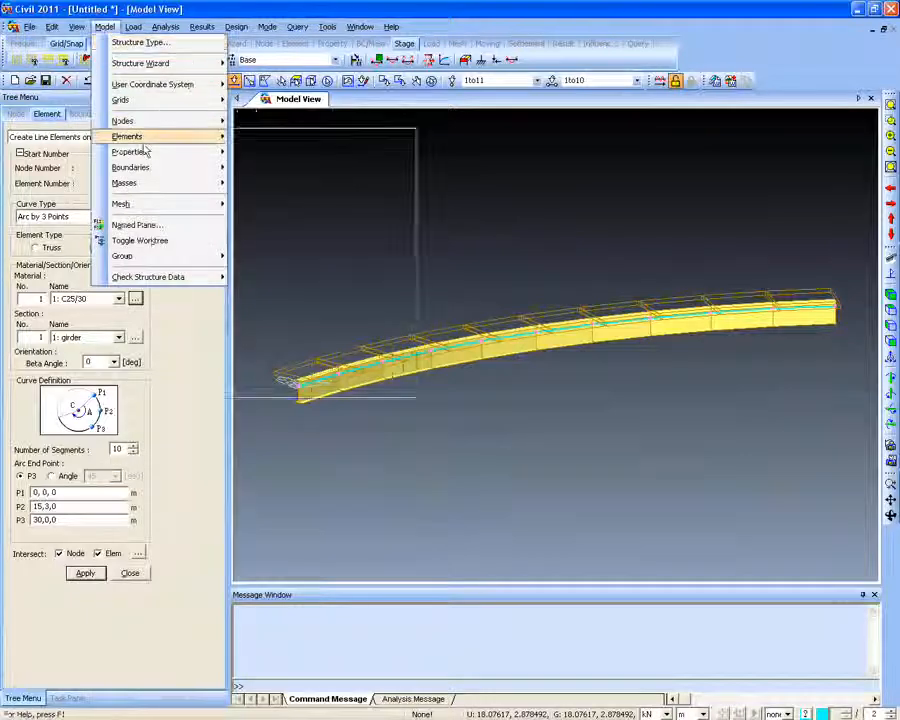
mouse_move(155, 137)
left_click(293, 213)
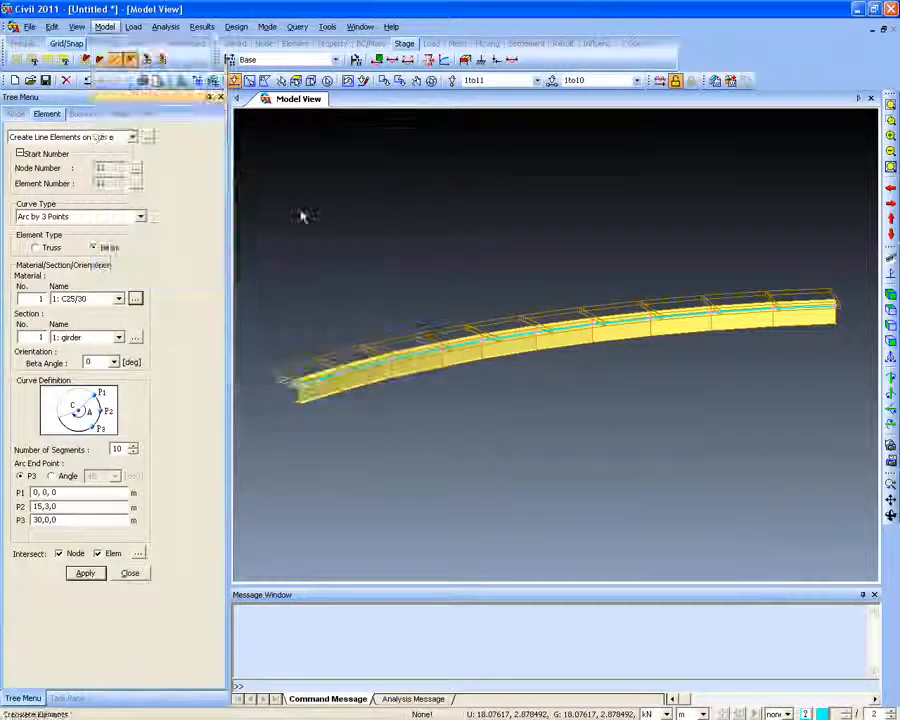
left_click(80, 289)
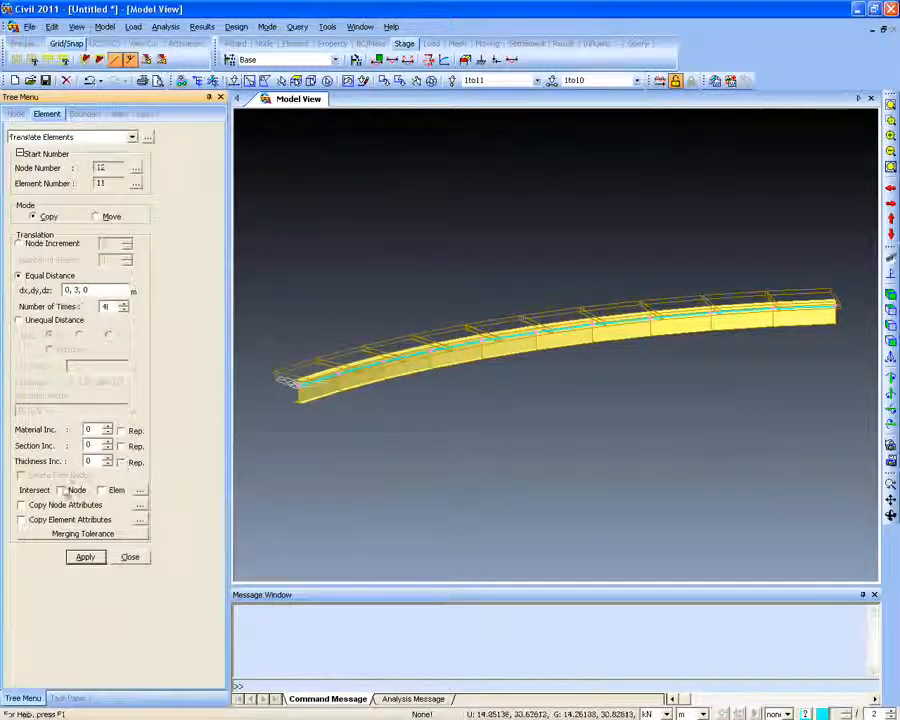
left_click(101, 490)
left_click(85, 556)
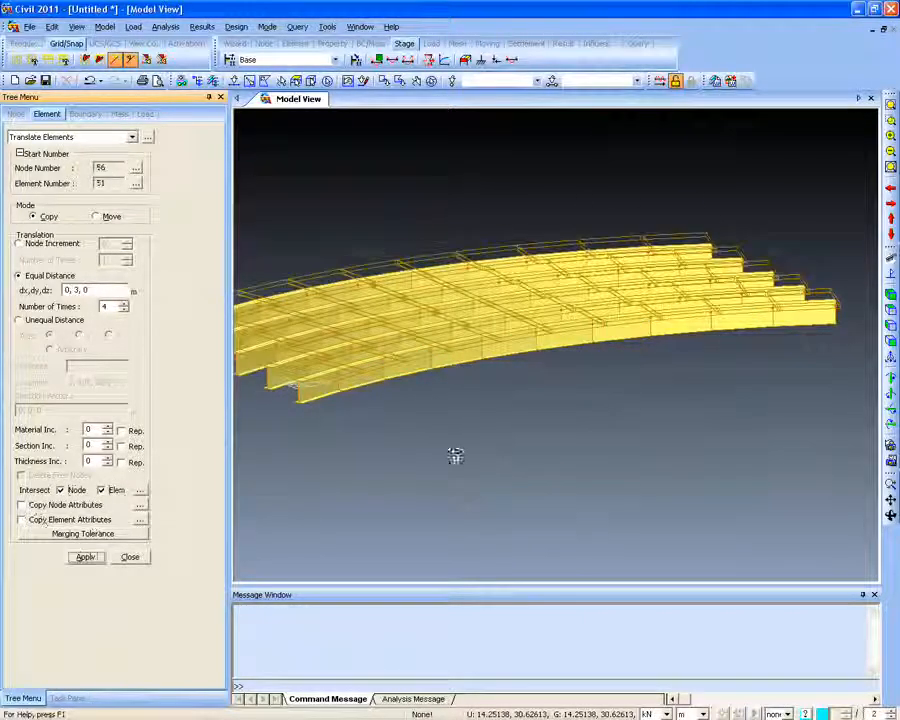
scroll(456, 454, "up", 3)
middle_click_drag(625, 205, 551, 236, "ctrl")
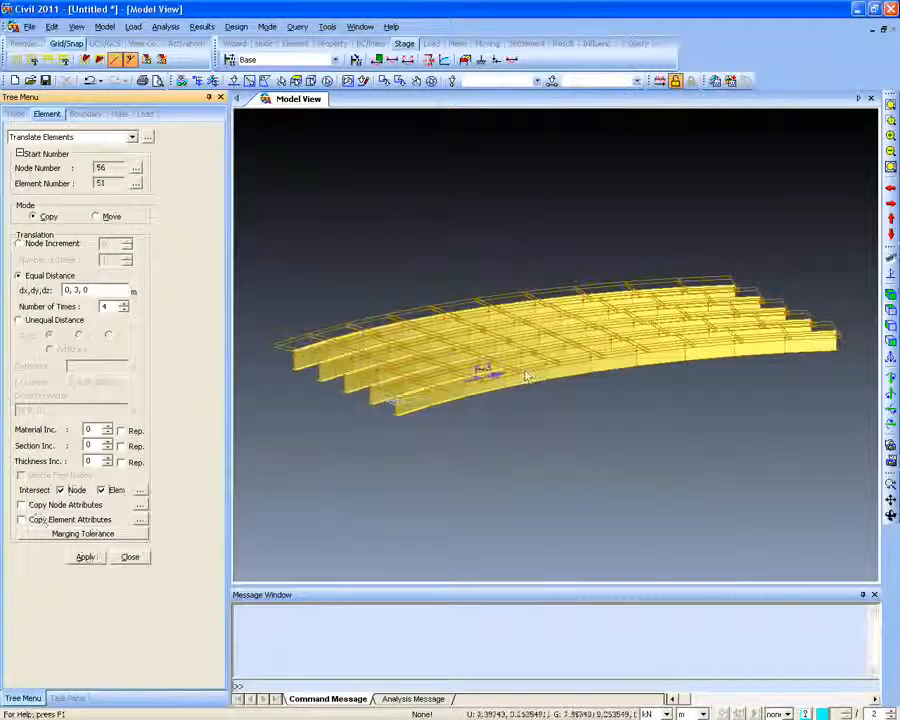
middle_click_drag(488, 353, 490, 347, "ctrl")
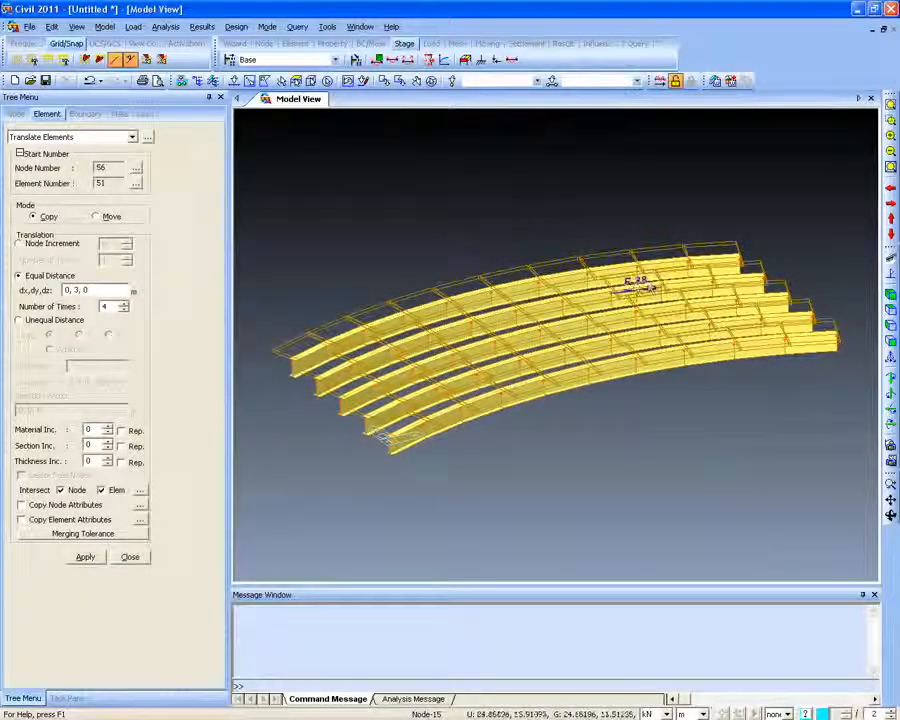
Extrude the five girders' end nodes at the far end of the curve into C25/30 girder beams, 5 times at 3, 0, 0 m
left_click(890, 343)
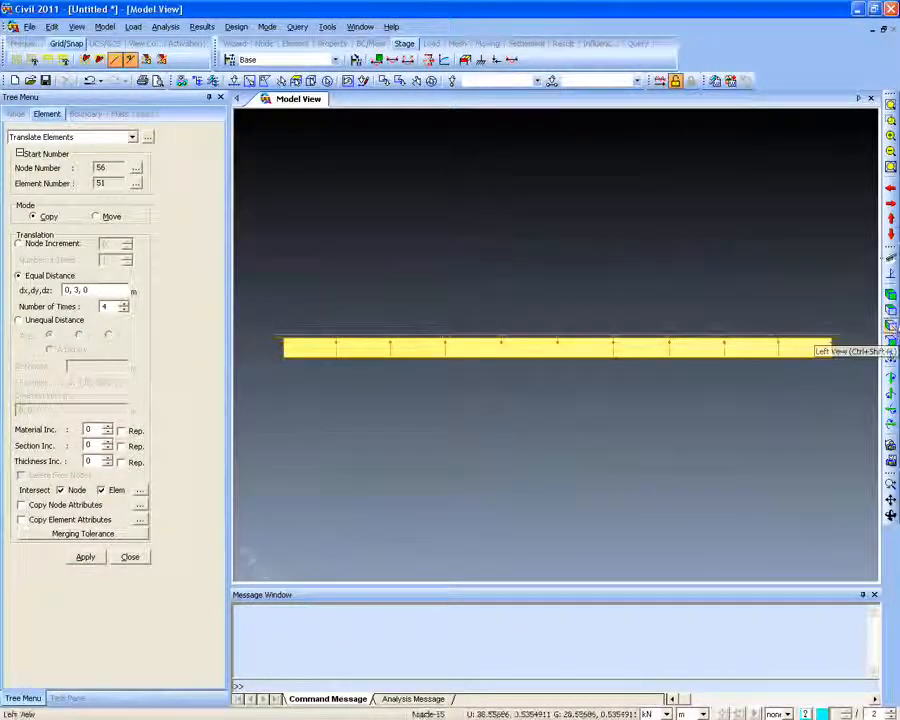
left_click(890, 311)
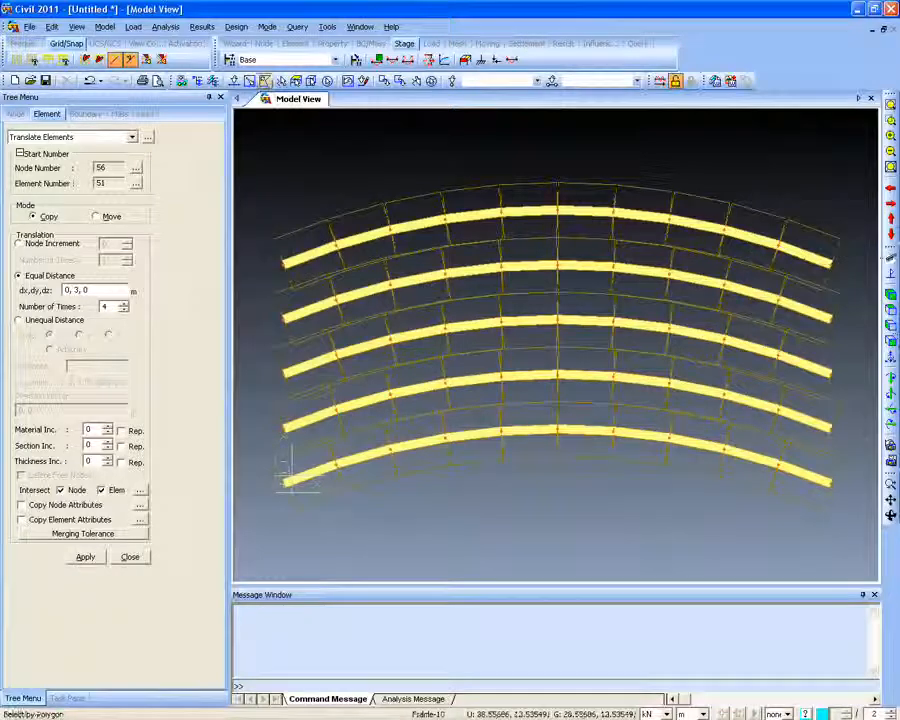
left_click(233, 80)
left_click_drag(824, 245, 836, 378)
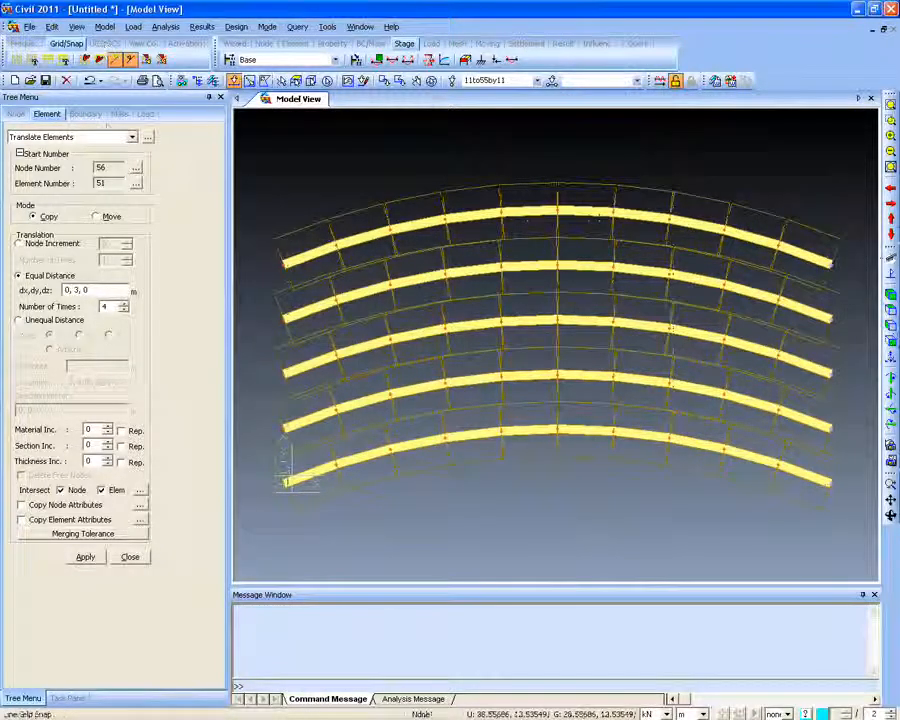
left_click(104, 26)
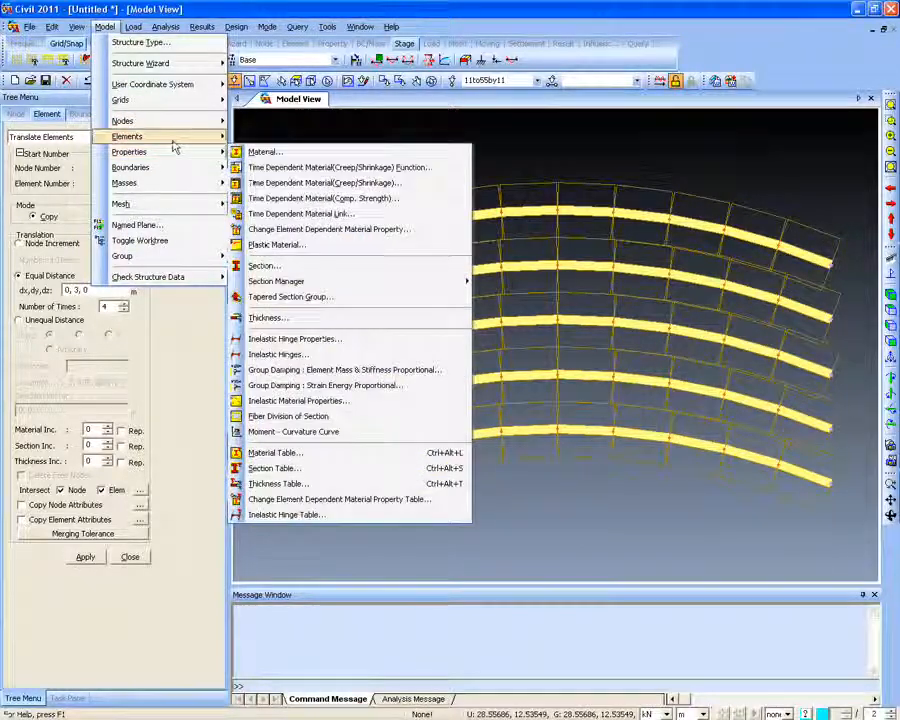
mouse_move(150, 136)
left_click(326, 246)
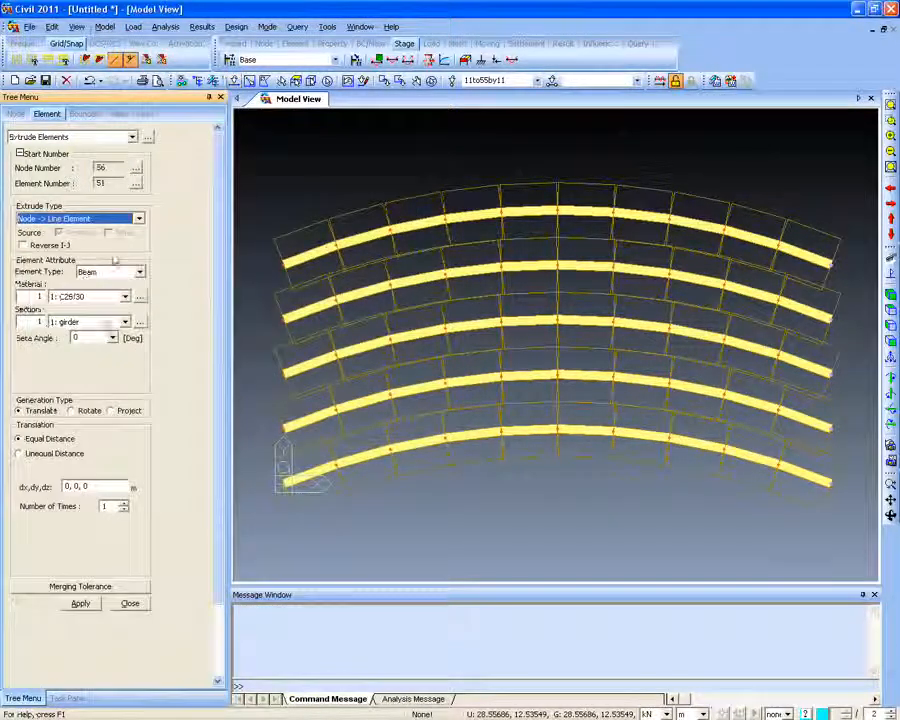
left_click_drag(217, 327, 218, 386)
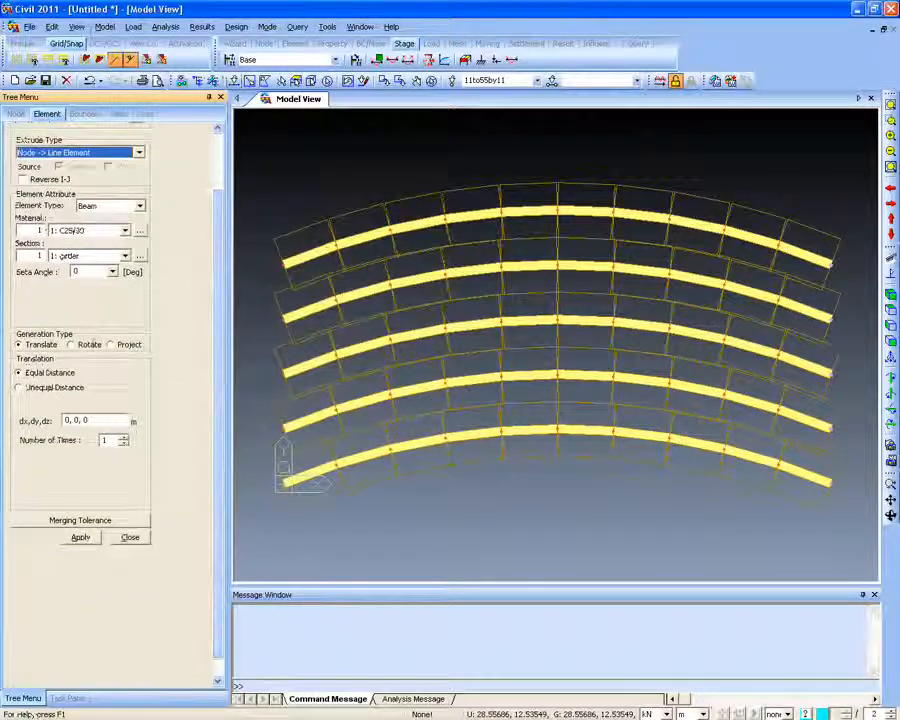
double_click(67, 420)
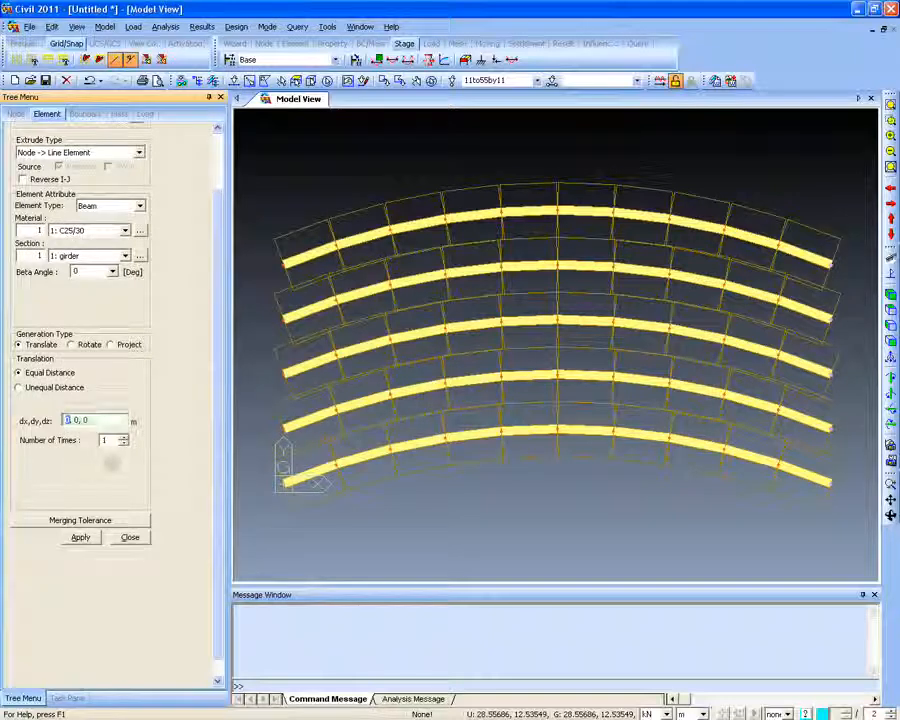
type("3")
key("Tab")
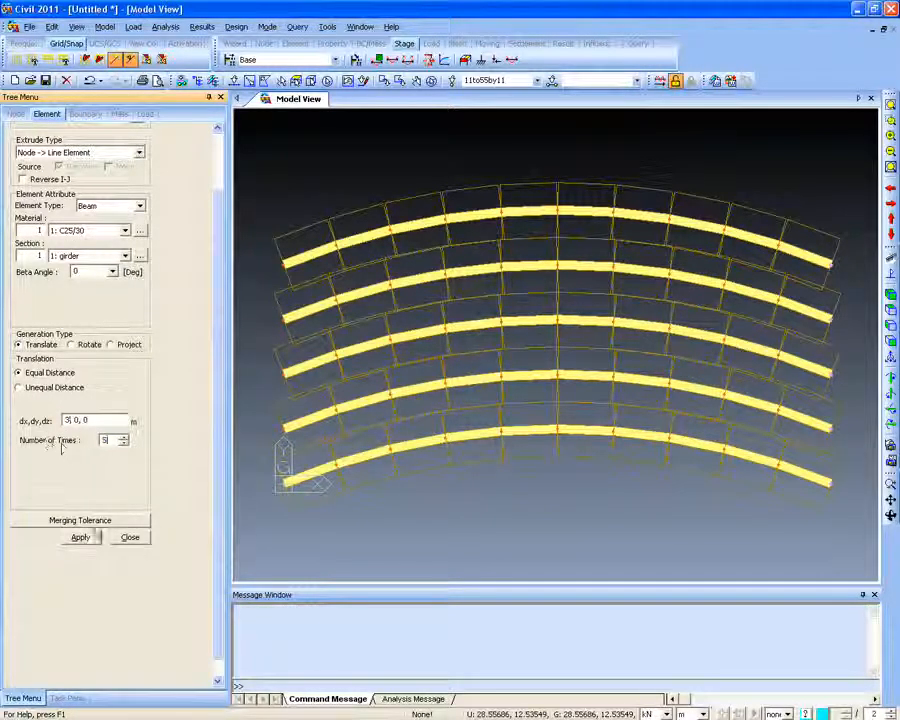
left_click(80, 537)
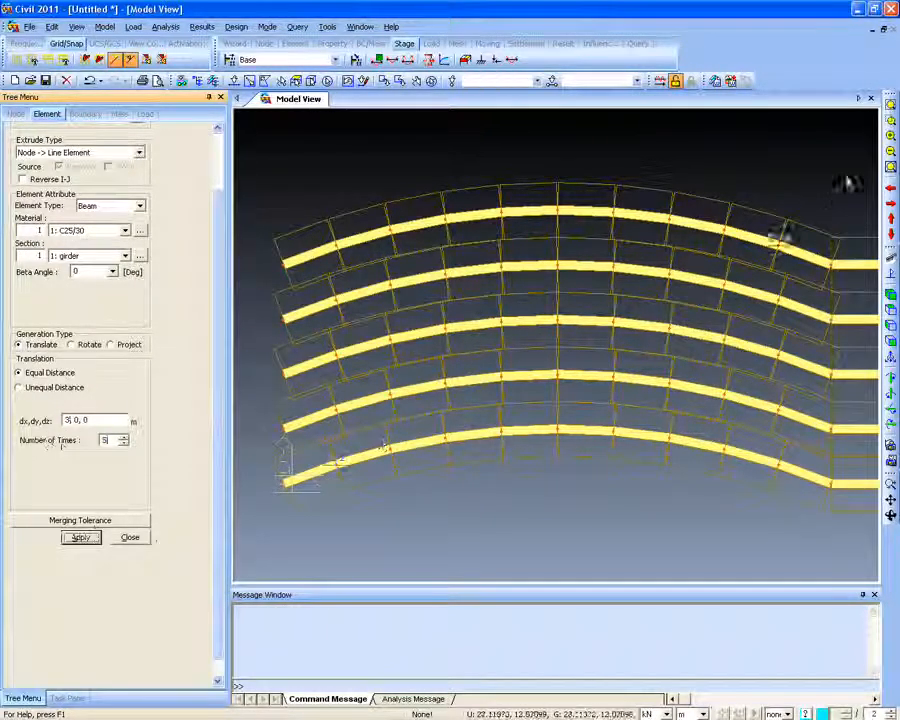
Examine the curved and straight girder layout in isometric and plan views
left_click(890, 295)
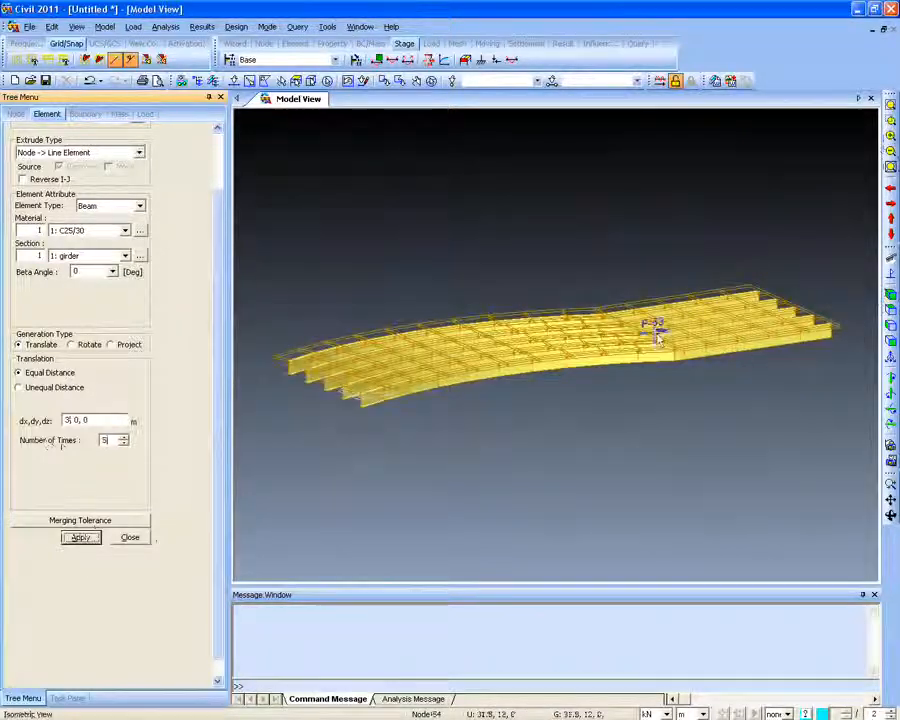
middle_click_drag(659, 379, 630, 408, "ctrl")
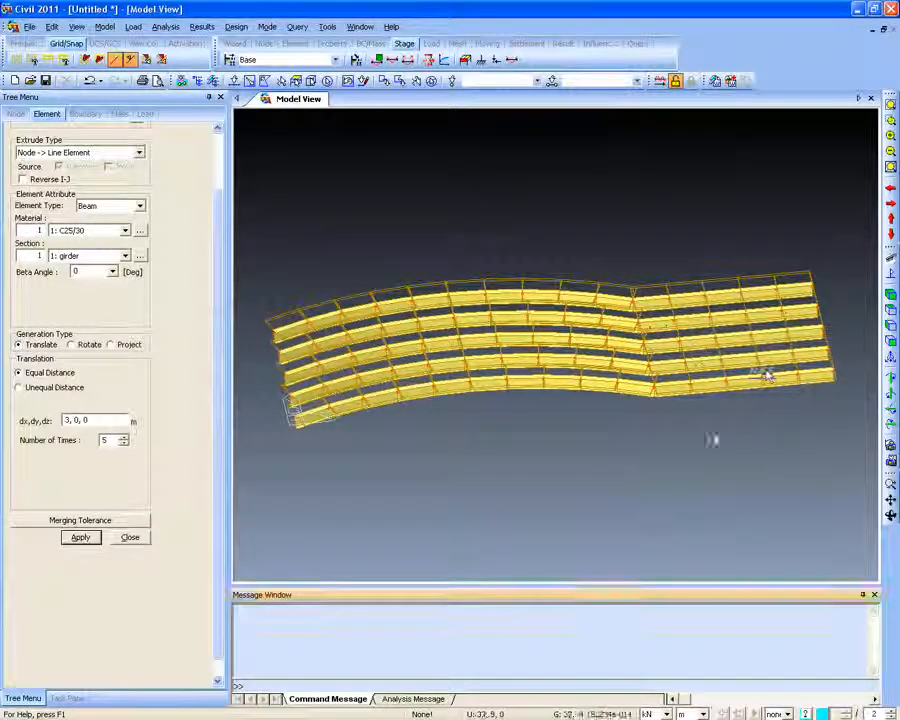
middle_click_drag(711, 439, 733, 410, "ctrl")
middle_click_drag(526, 364, 549, 355, "ctrl")
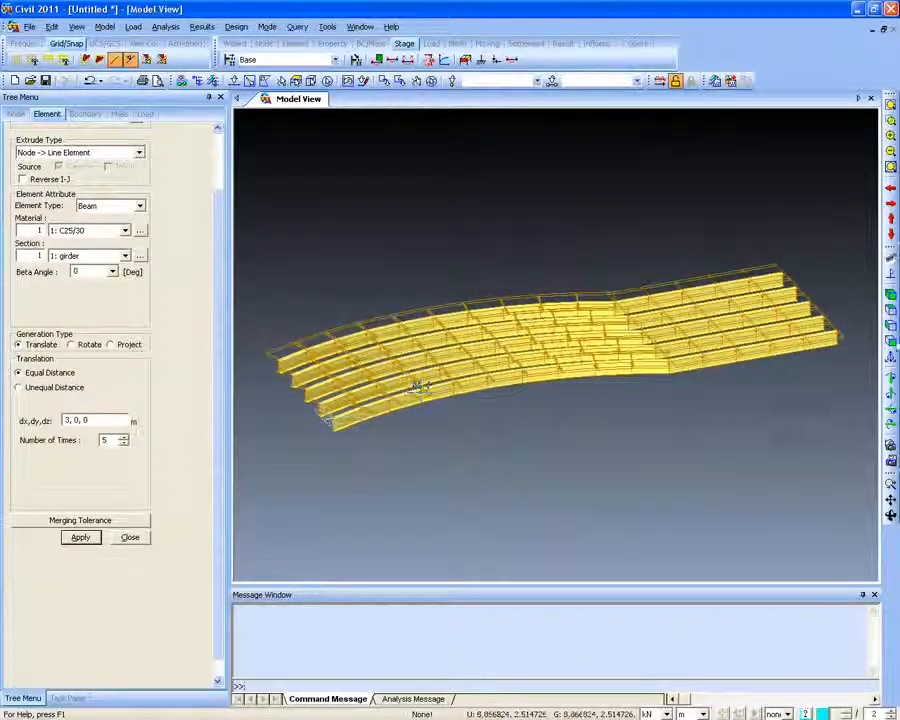
left_click(891, 311)
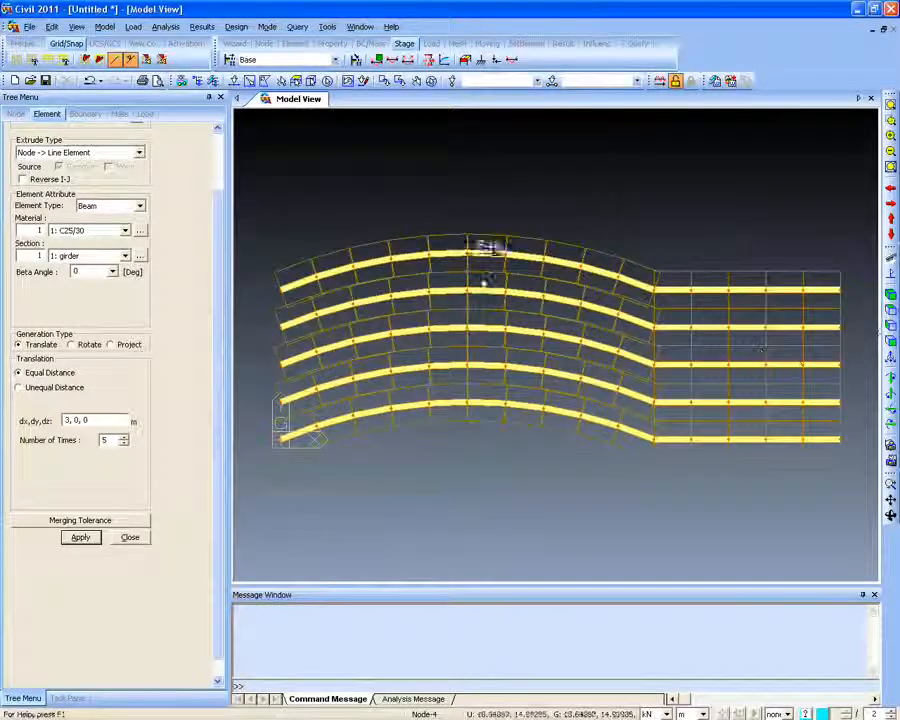
Copy the five girder end nodes at the start of the curve once at 0, 0, -1 m
left_click(234, 82)
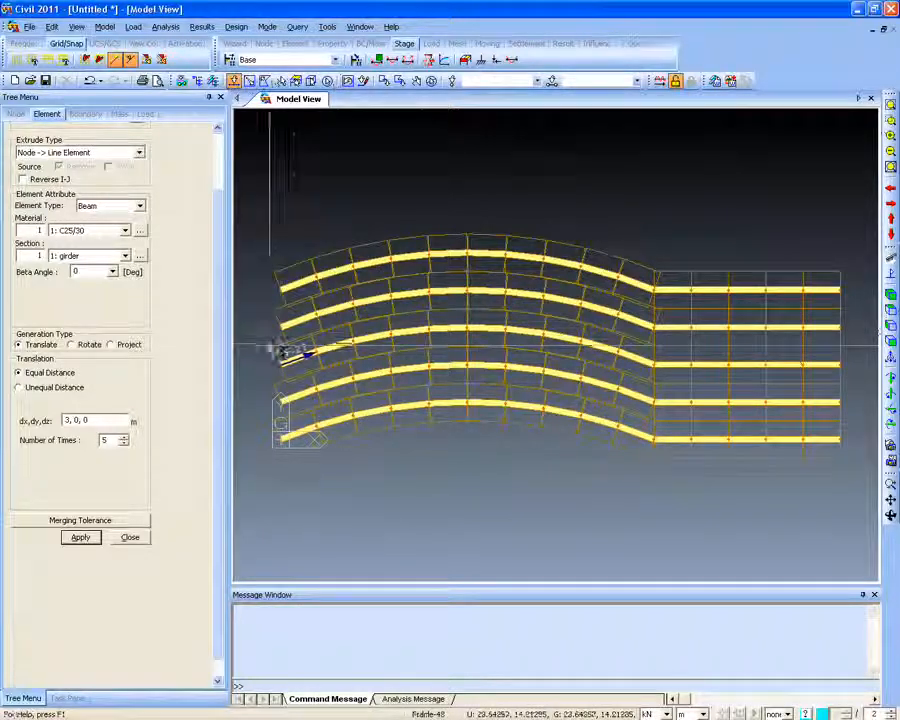
left_click_drag(259, 270, 280, 402)
left_click_drag(295, 450, 296, 444)
middle_click_drag(438, 566, 446, 478, "ctrl")
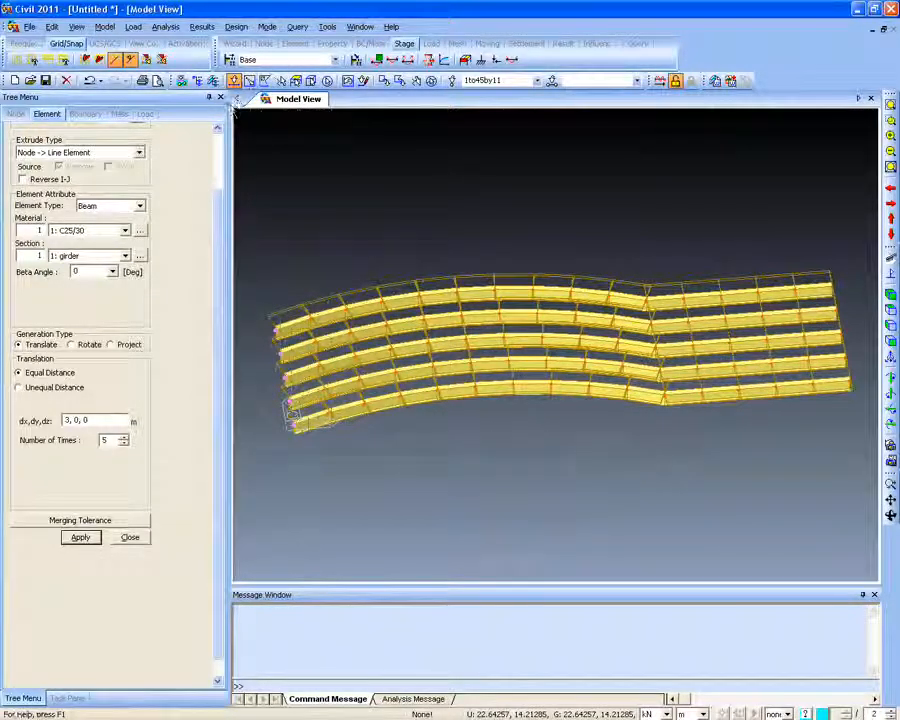
left_click(112, 27)
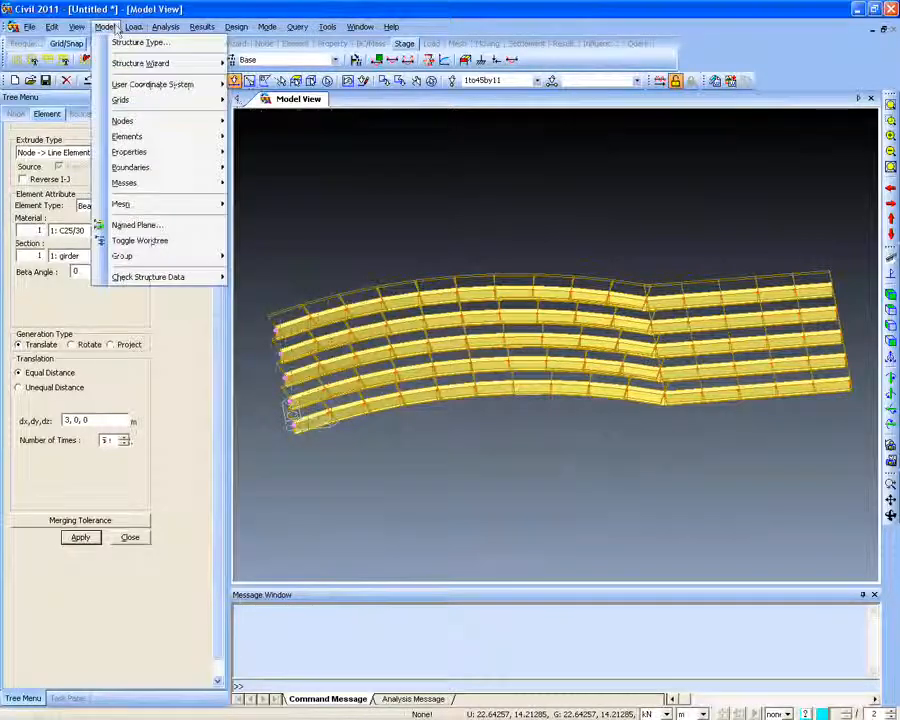
mouse_move(168, 120)
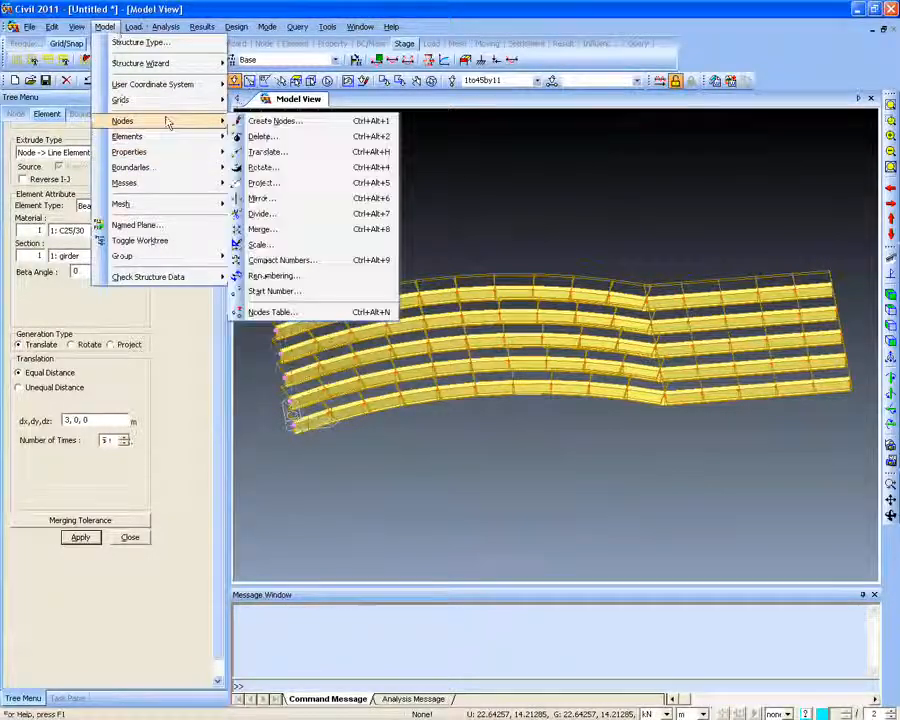
left_click(285, 151)
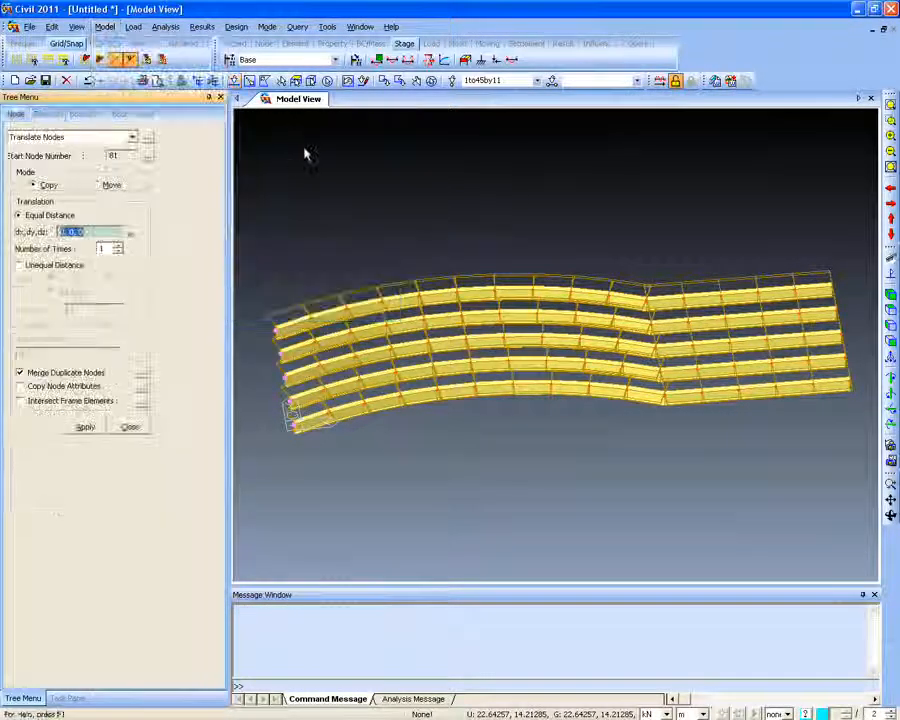
key("BackSpace")
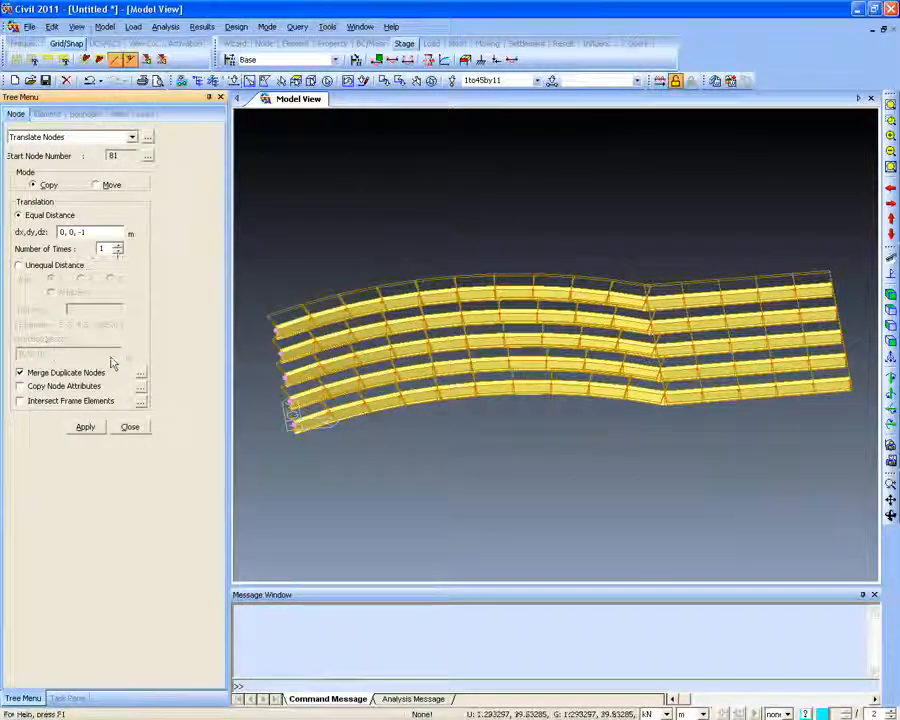
left_click(85, 430)
middle_click_drag(440, 524, 466, 472, "ctrl")
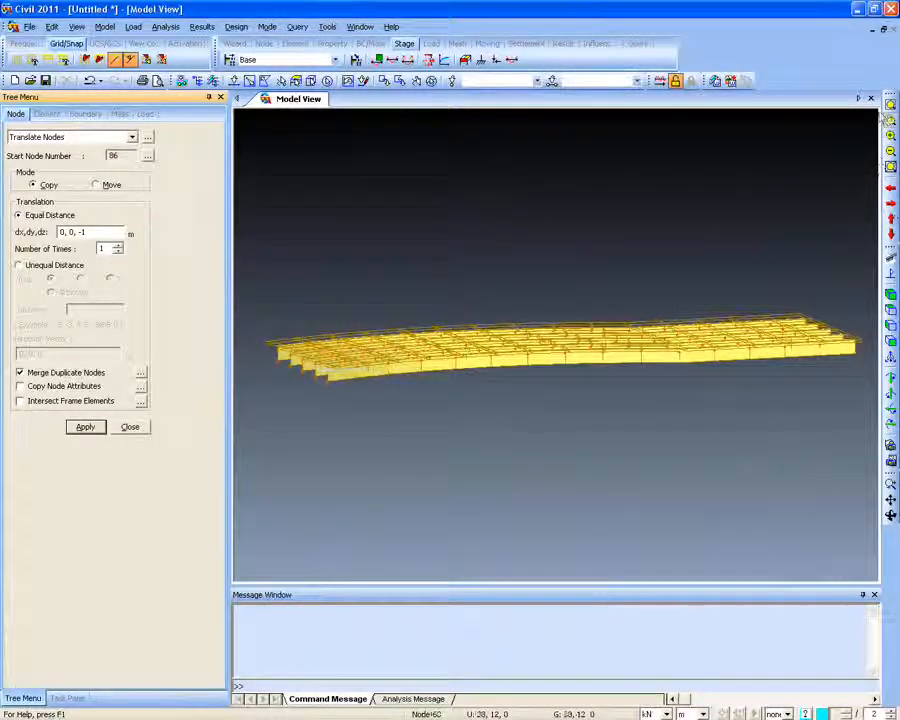
left_click_drag(266, 322, 363, 416)
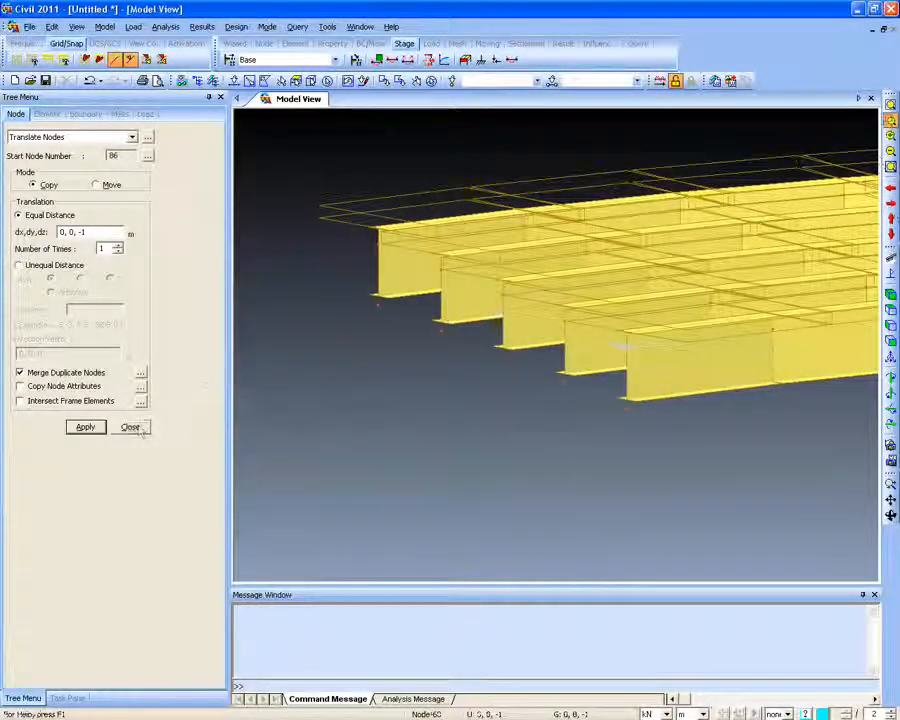
key("Escape")
Add a new section with ID 2 and name it pier cap
left_click(104, 26)
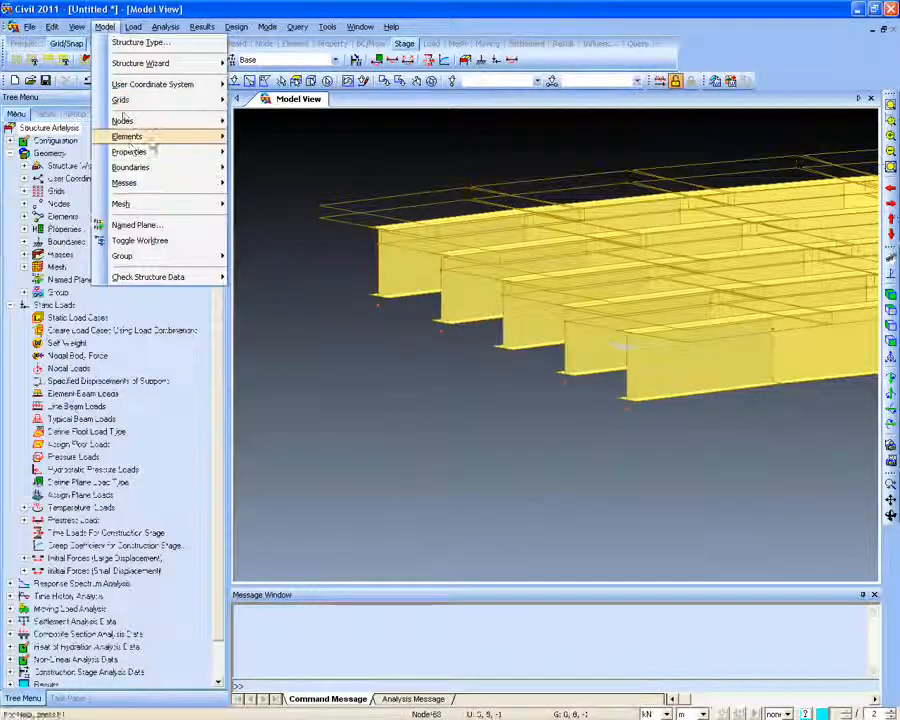
mouse_move(152, 152)
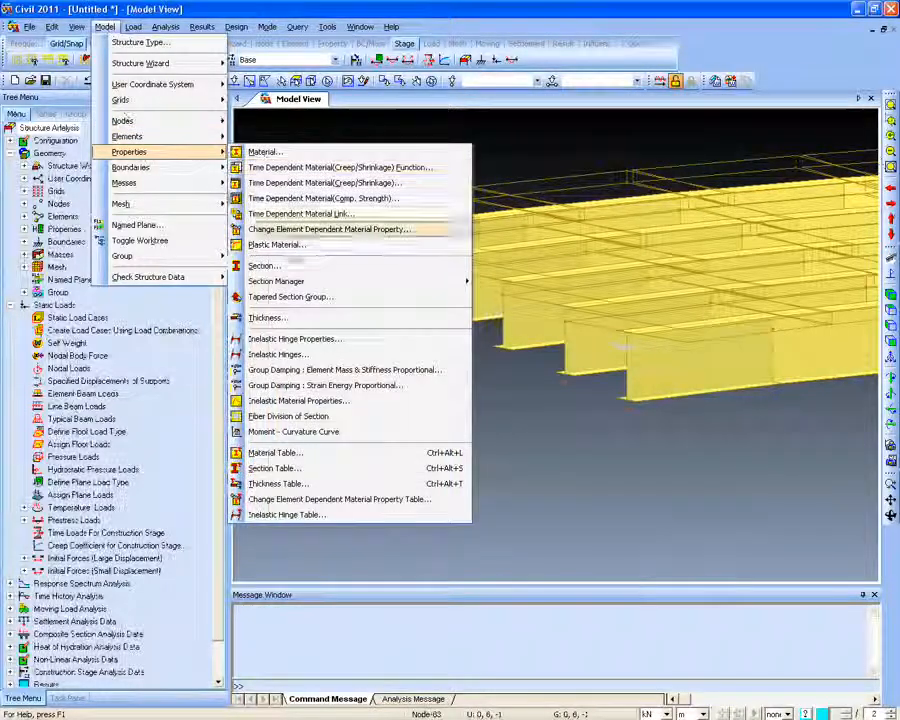
left_click(262, 265)
left_click_drag(157, 10, 230, 48)
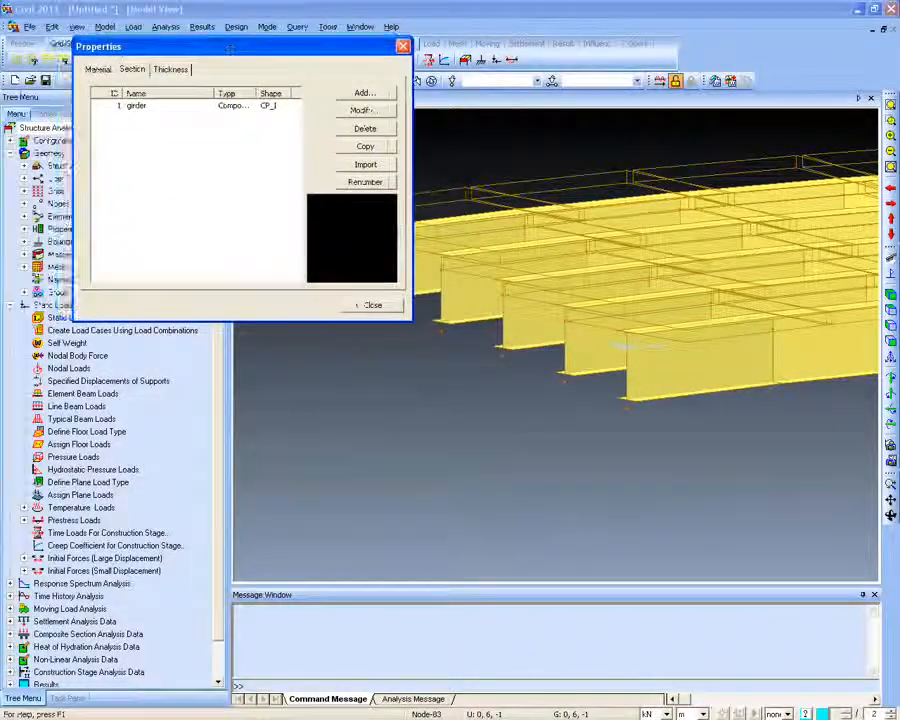
left_click(364, 93)
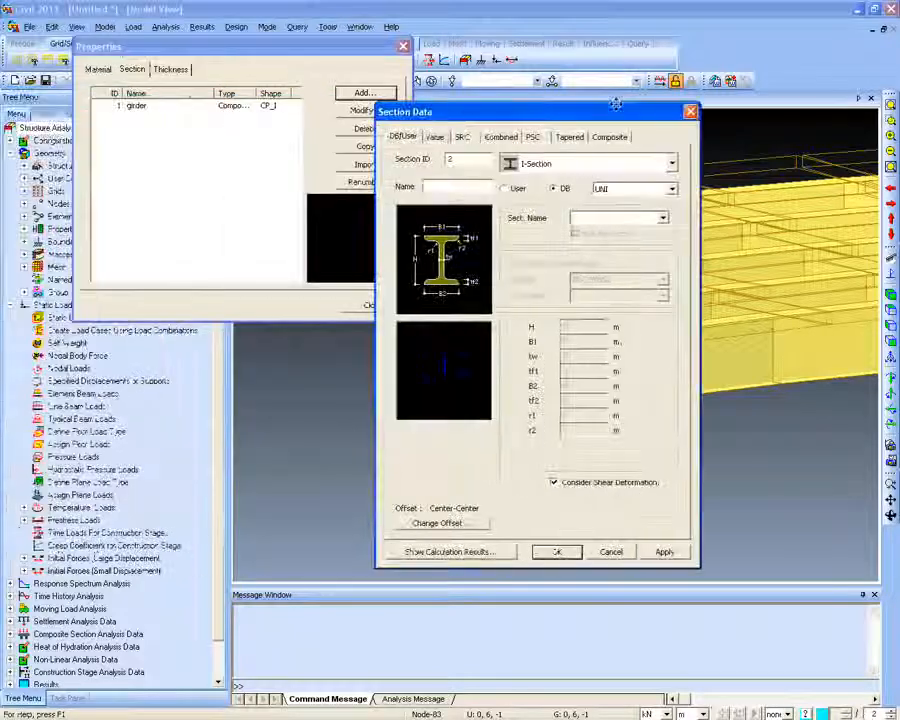
left_click(428, 185)
type("recta")
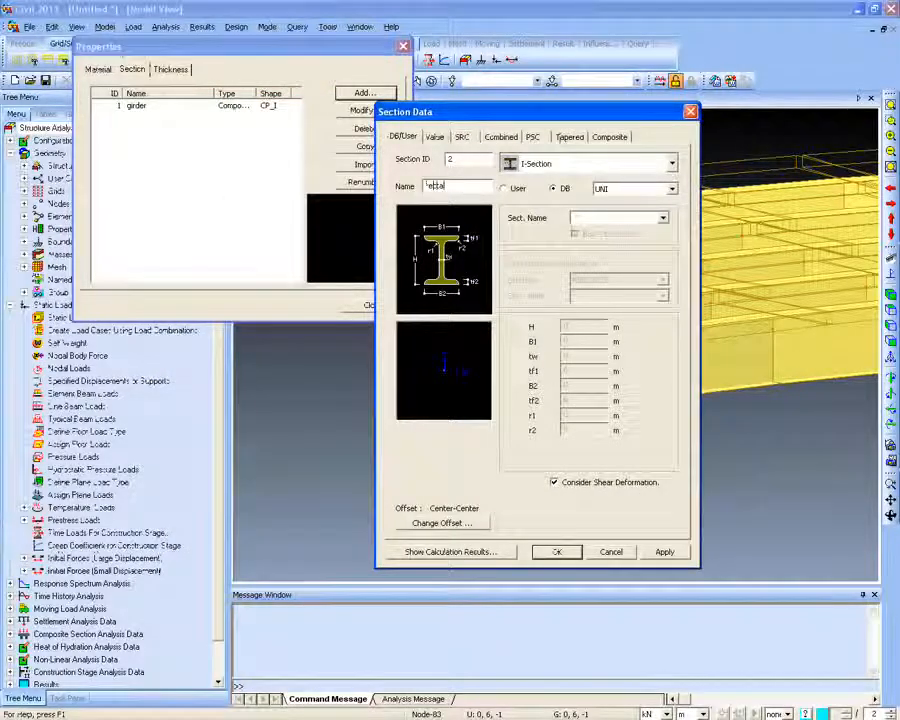
key("BackSpace")
key("BackSpace")
key("BackSpace")
key("BackSpace")
key("BackSpace")
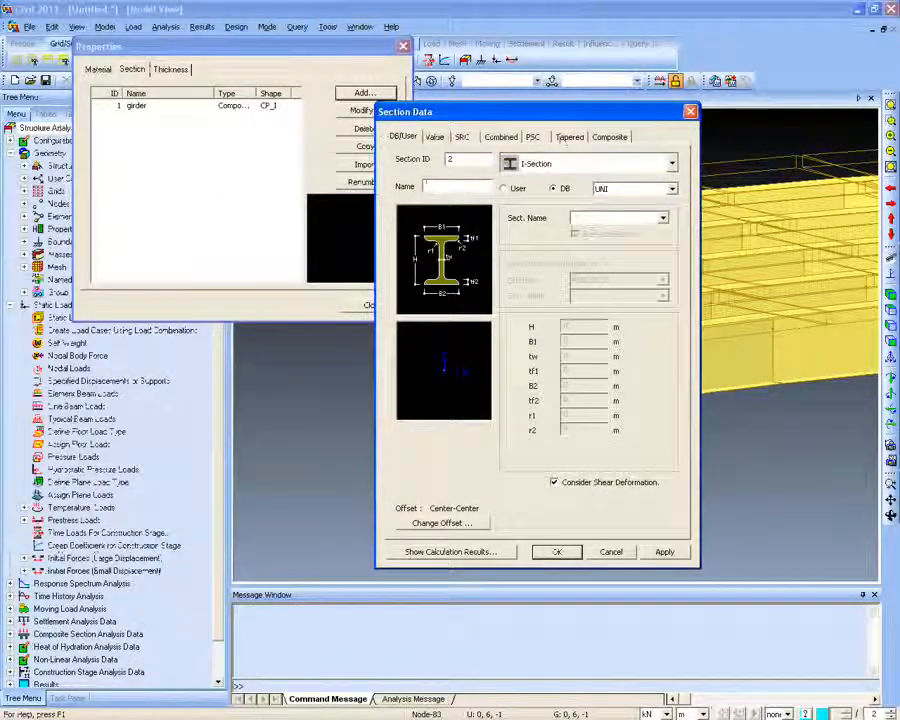
type("pier cap")
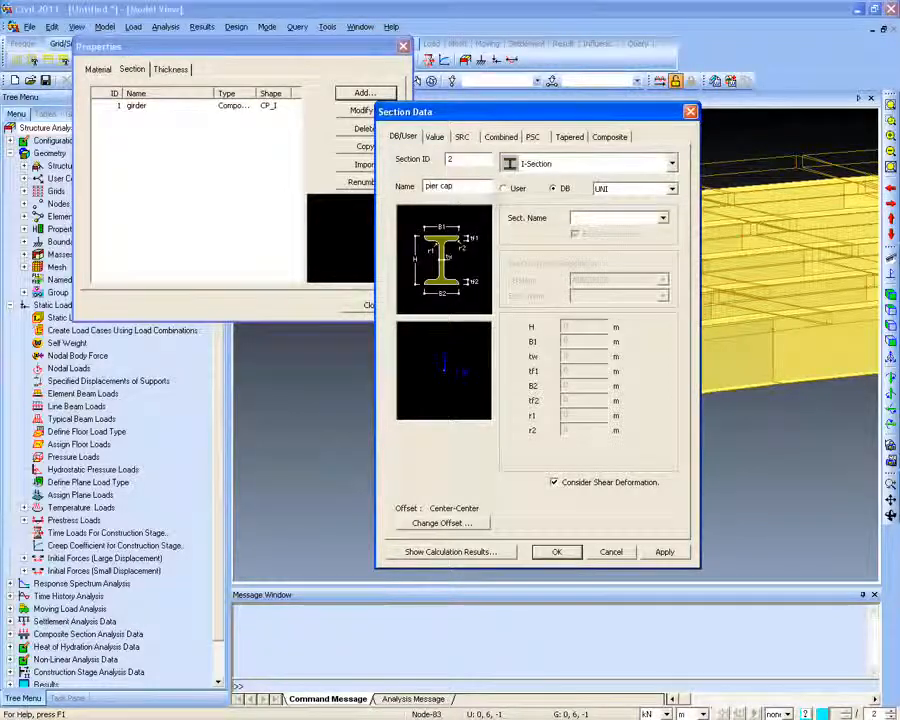
Define the pier cap section as a user-defined solid rectangle with H 2 m and B 2 m
left_click(505, 188)
left_click(542, 165)
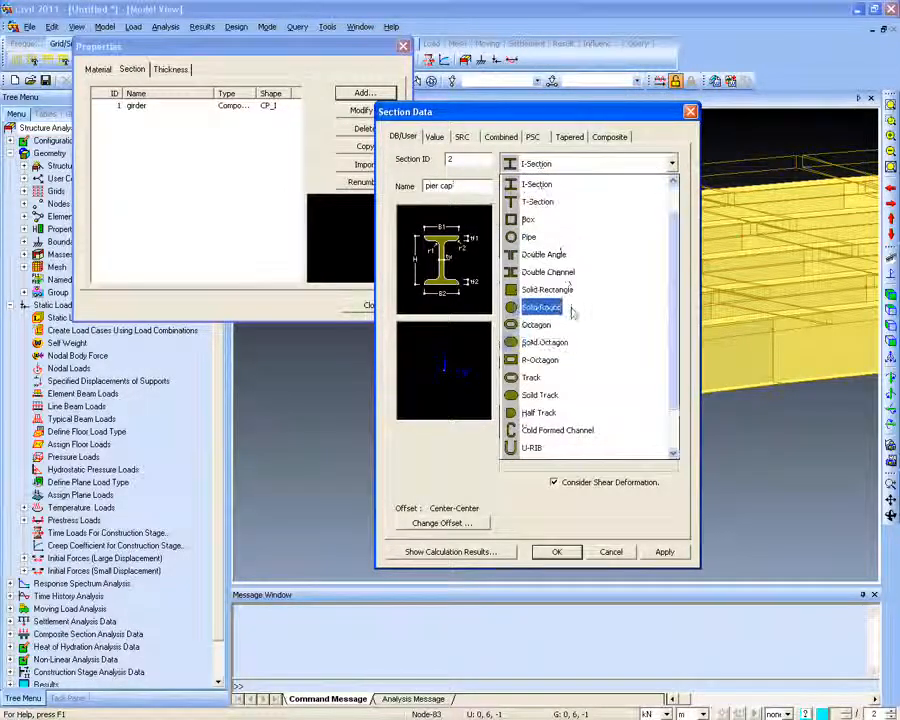
left_click(566, 317)
double_click(570, 325)
type("2")
key("Tab")
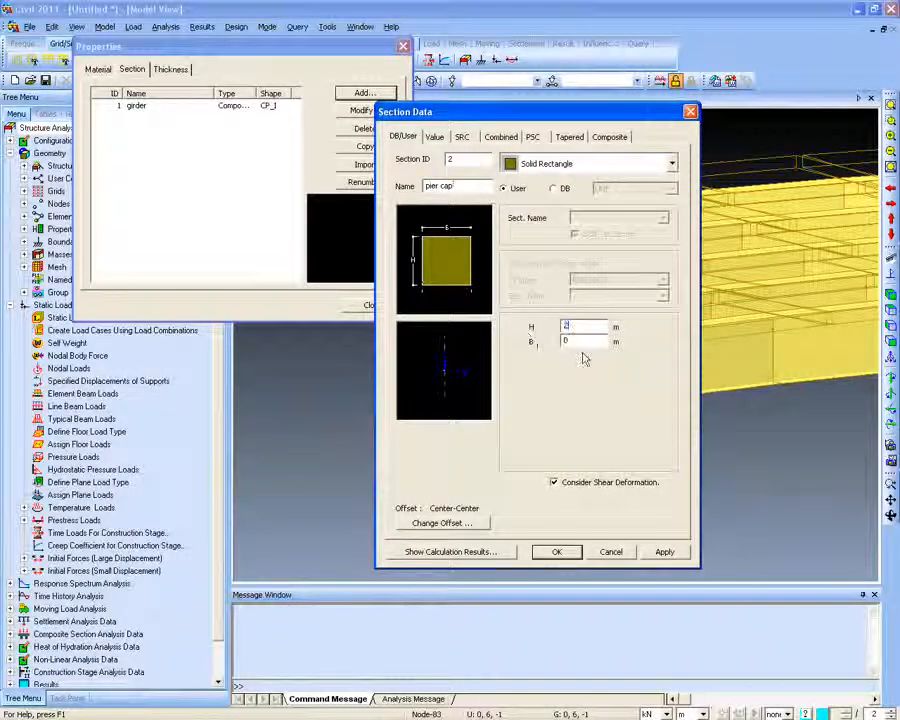
type("2")
left_click(557, 552)
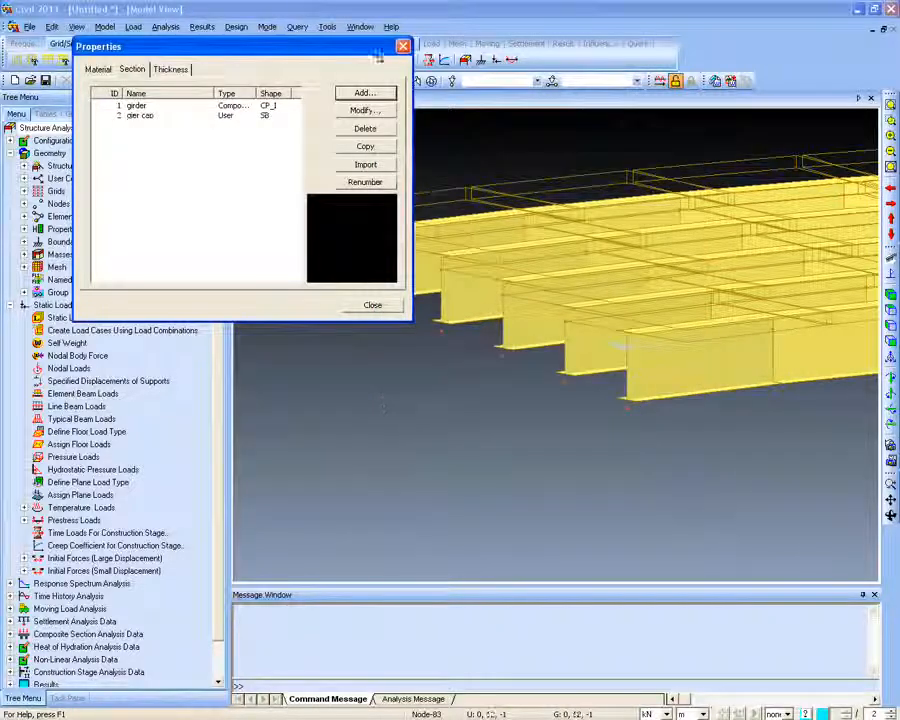
left_click(370, 305)
Try to create a C25/30 beam with the girder section between the outermost copied nodes below the girder ends, and undo it
left_click(104, 27)
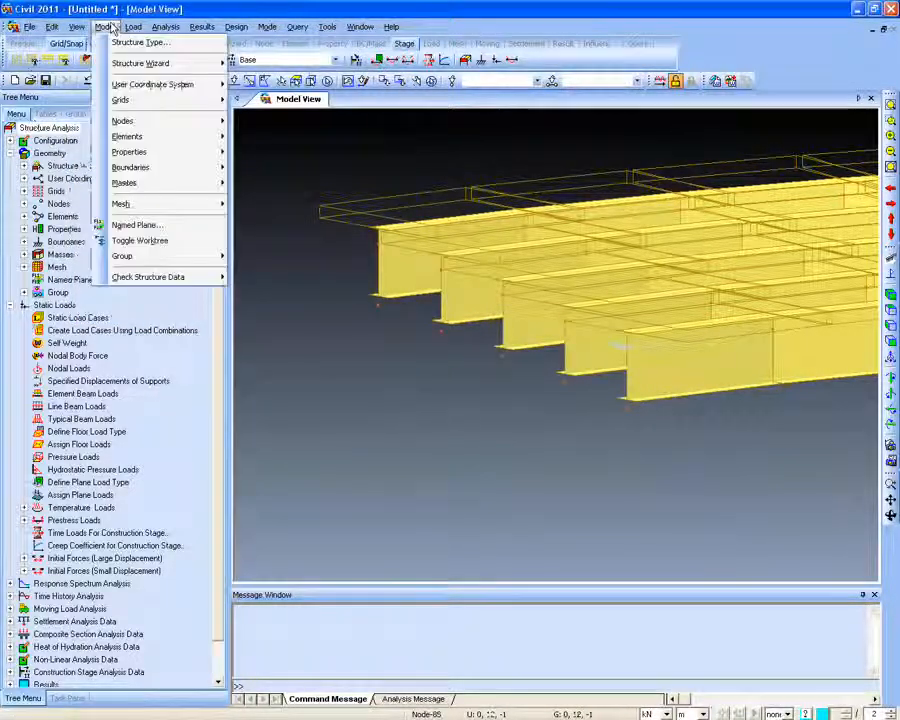
mouse_move(137, 141)
left_click(278, 136)
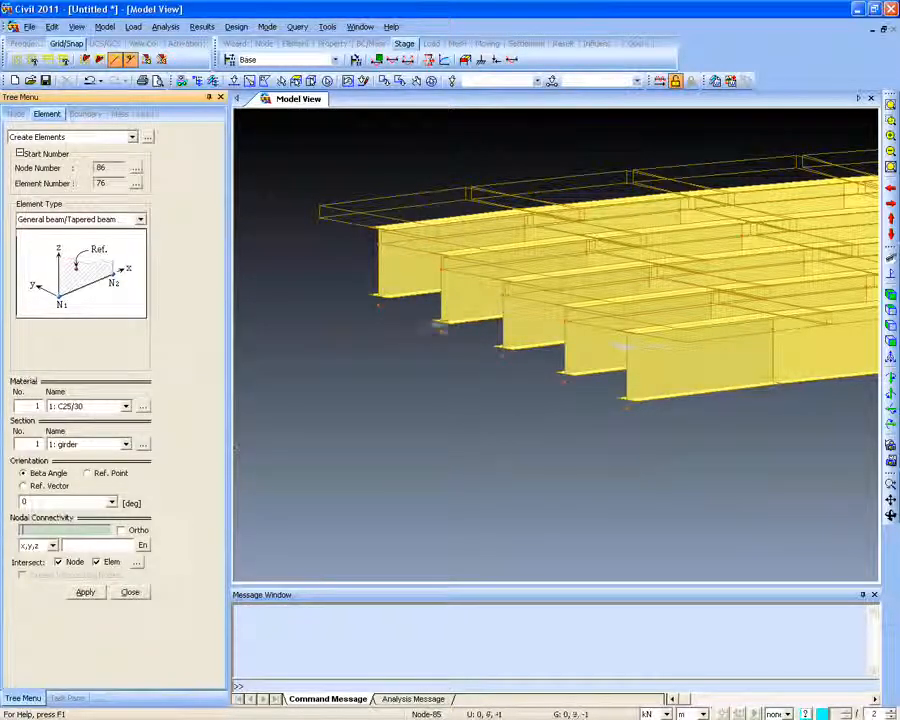
left_click(376, 299)
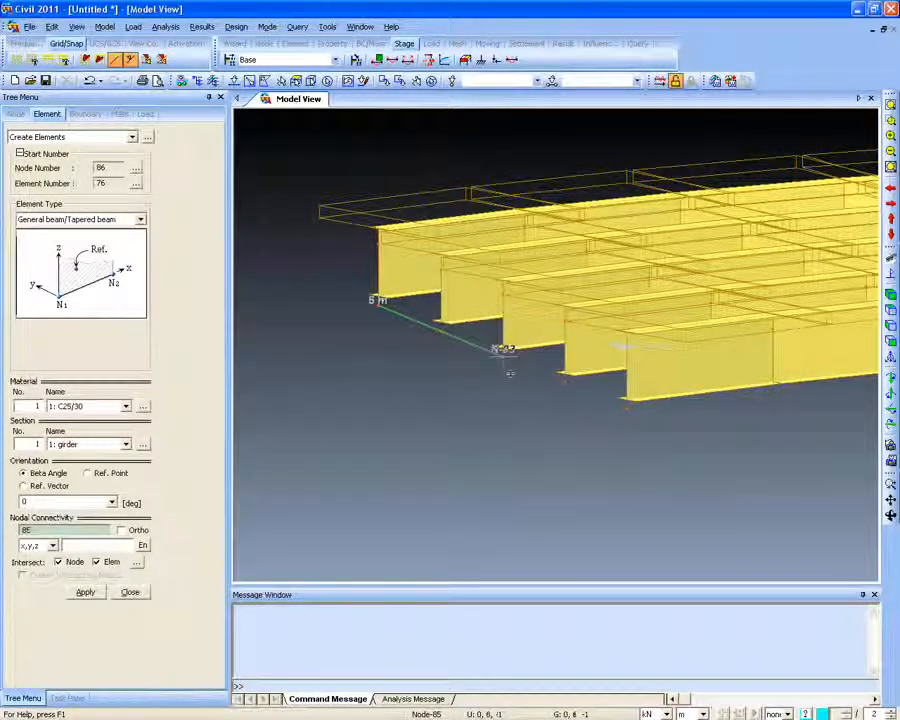
left_click(624, 397)
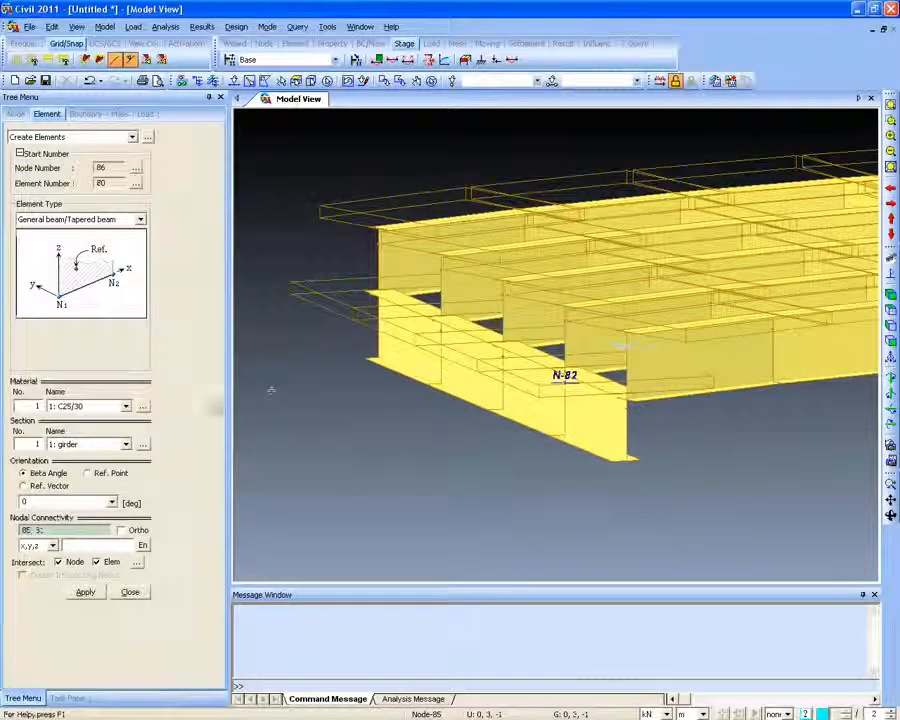
left_click(90, 80)
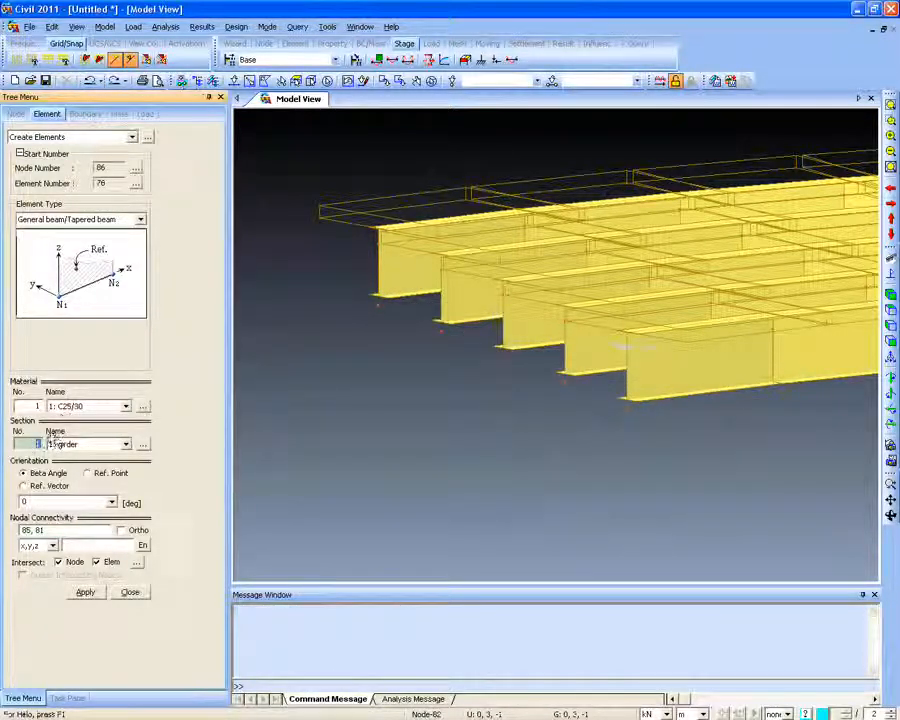
Create a C25/30 general beam with the pier cap section between nodes 85 and 81, intersecting nodes and elements
type("2")
left_click(76, 531)
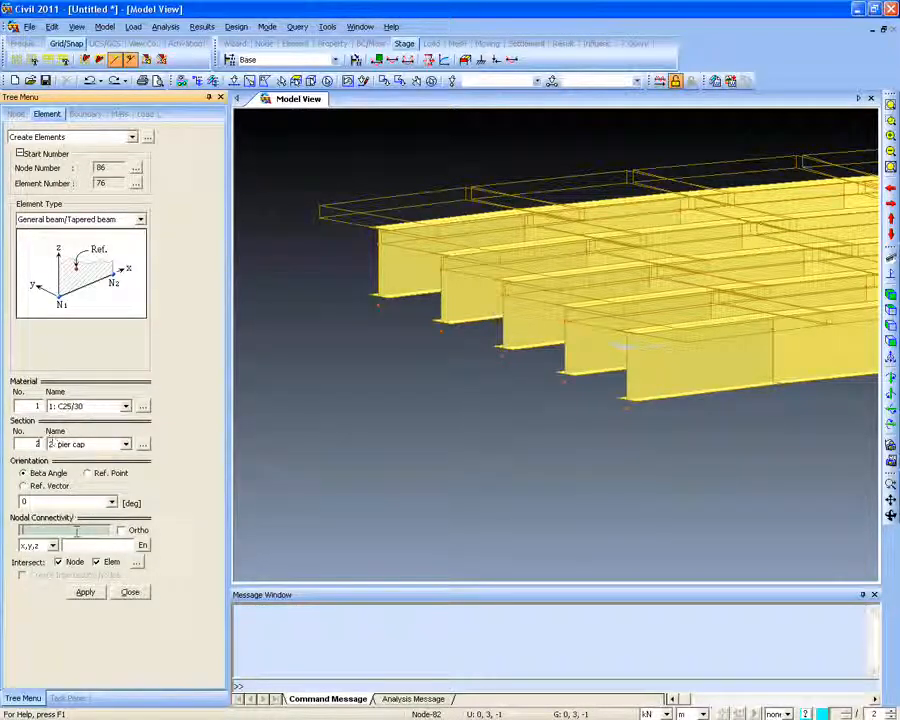
left_click(377, 302)
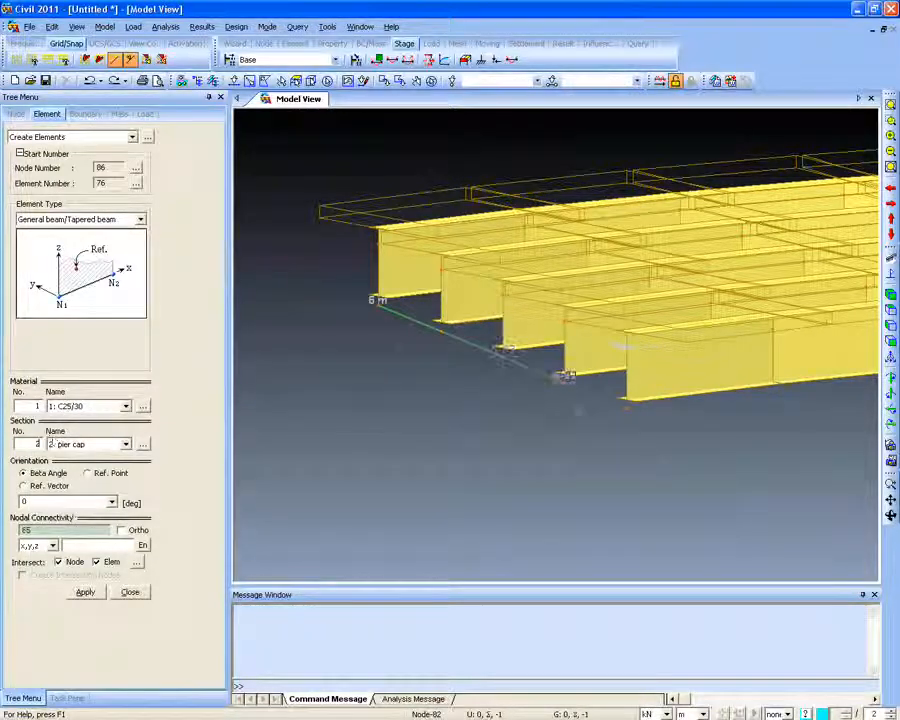
left_click(620, 406)
middle_click_drag(528, 367, 497, 402, "ctrl")
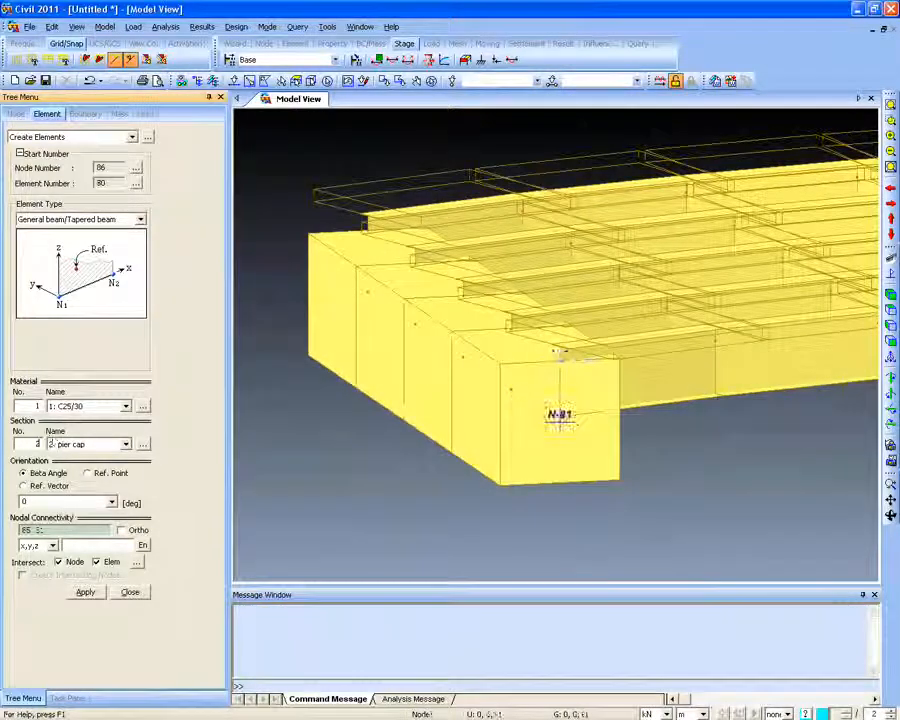
key("Escape")
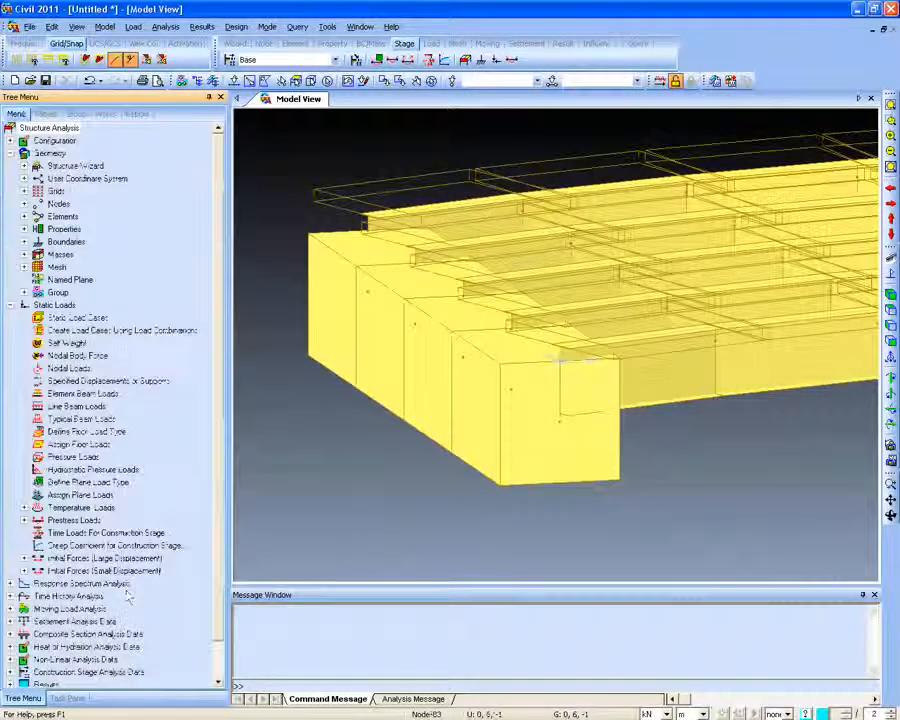
Change the pier cap section's offset to Center-Top and check the cap's position beneath the girders
middle_click_drag(483, 447, 484, 438, "ctrl")
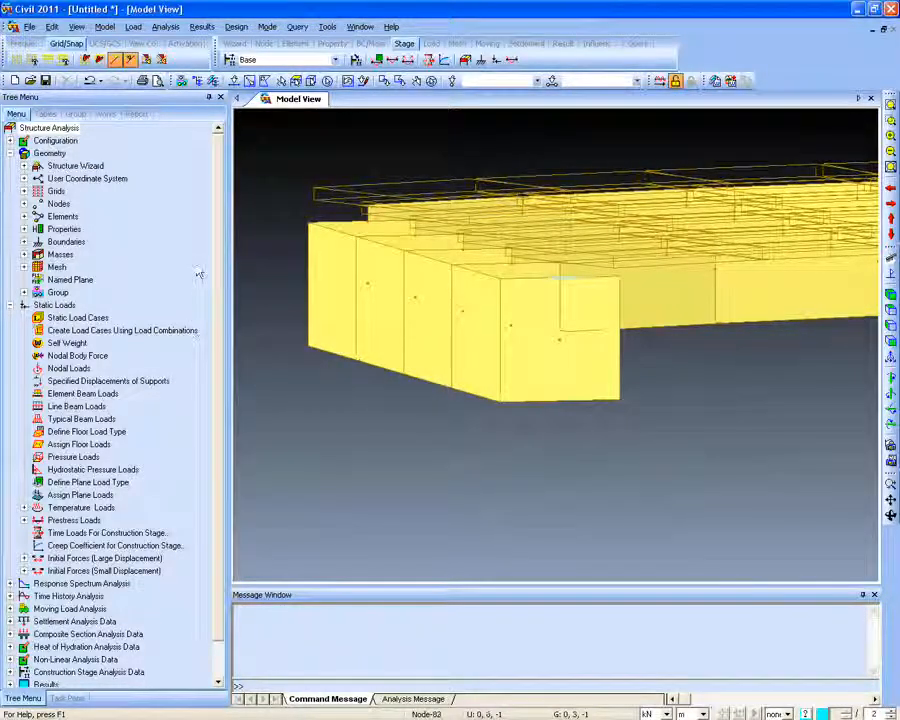
left_click(106, 113)
right_click(88, 254)
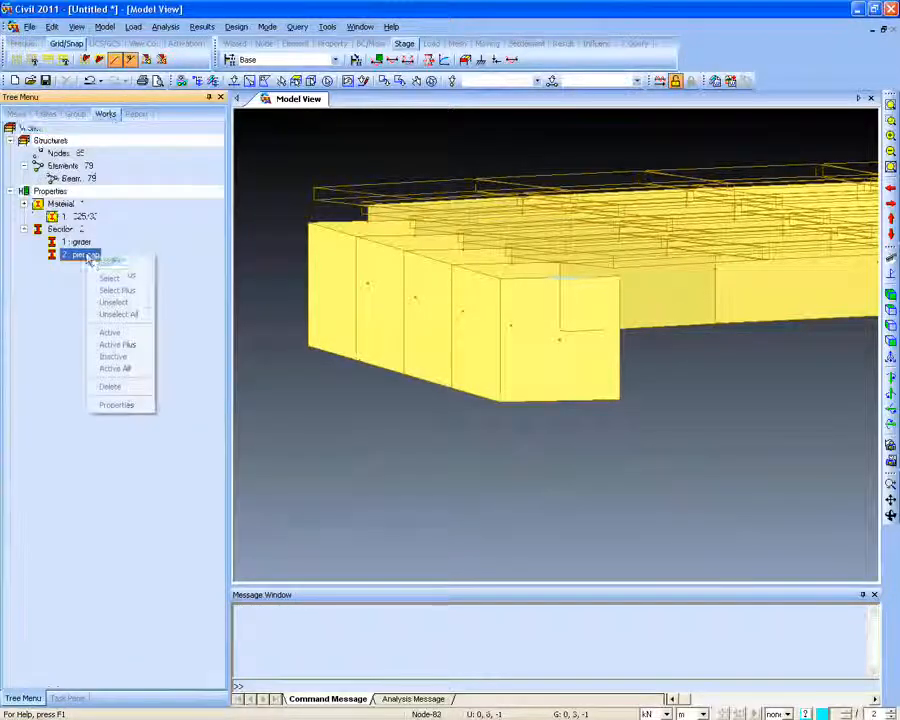
left_click(116, 404)
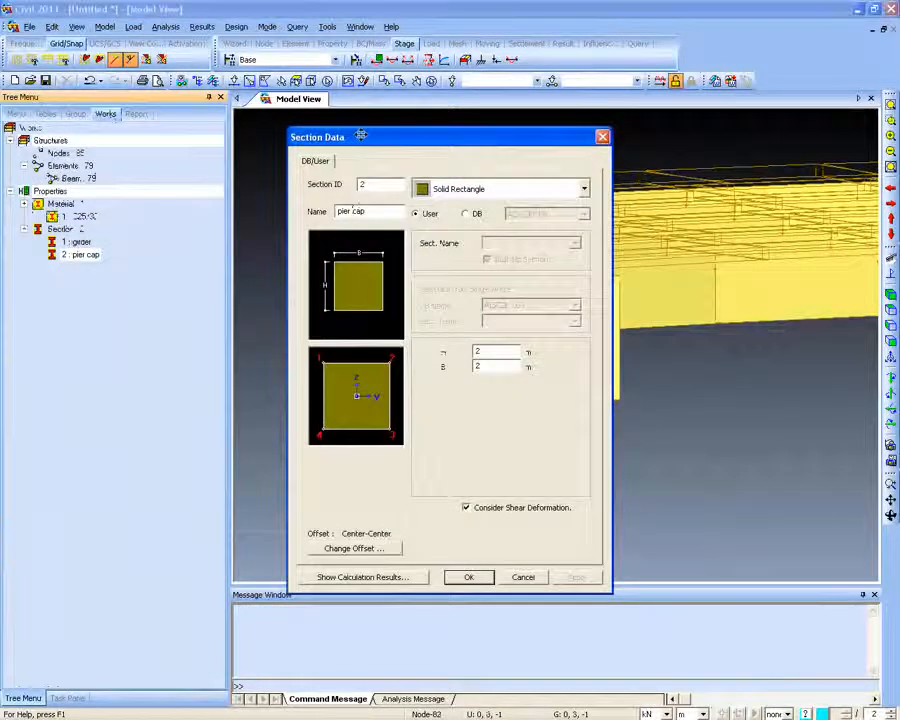
left_click_drag(344, 134, 100, 109)
left_click(110, 521)
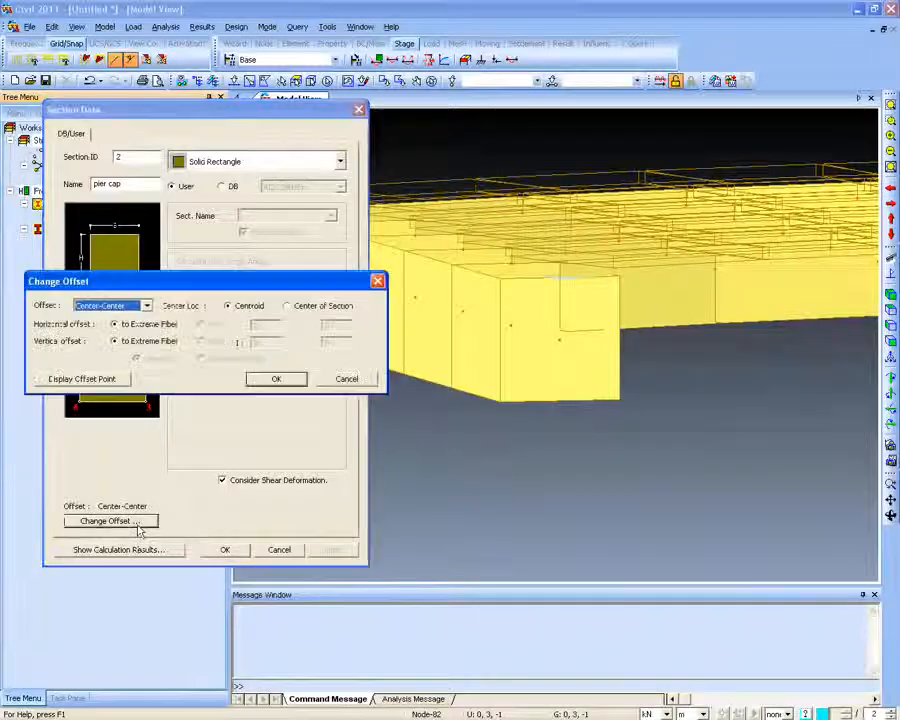
left_click(146, 306)
left_click(112, 323)
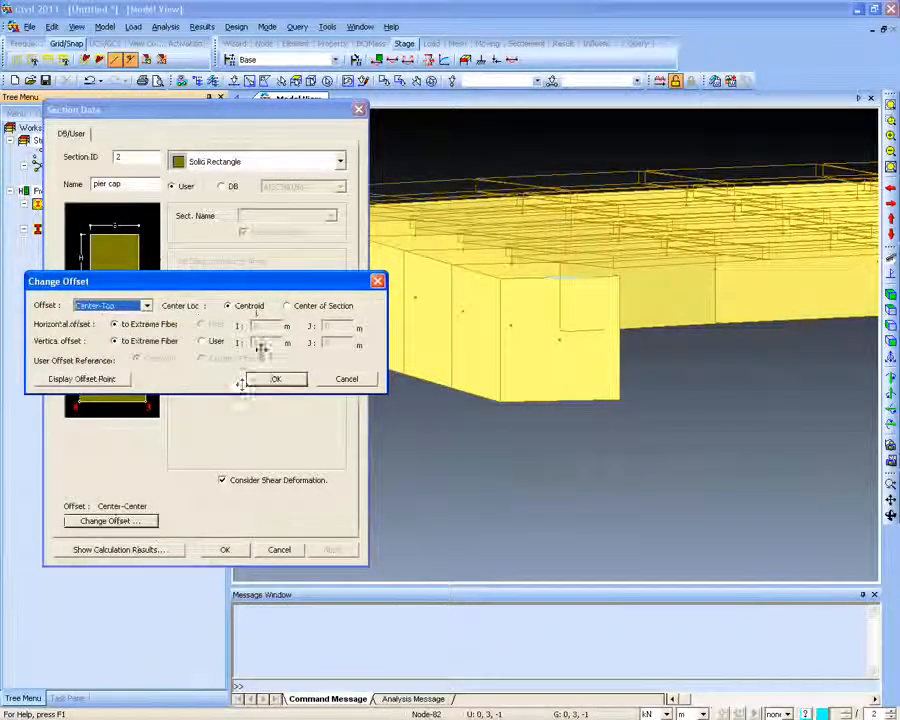
left_click(276, 379)
left_click(225, 549)
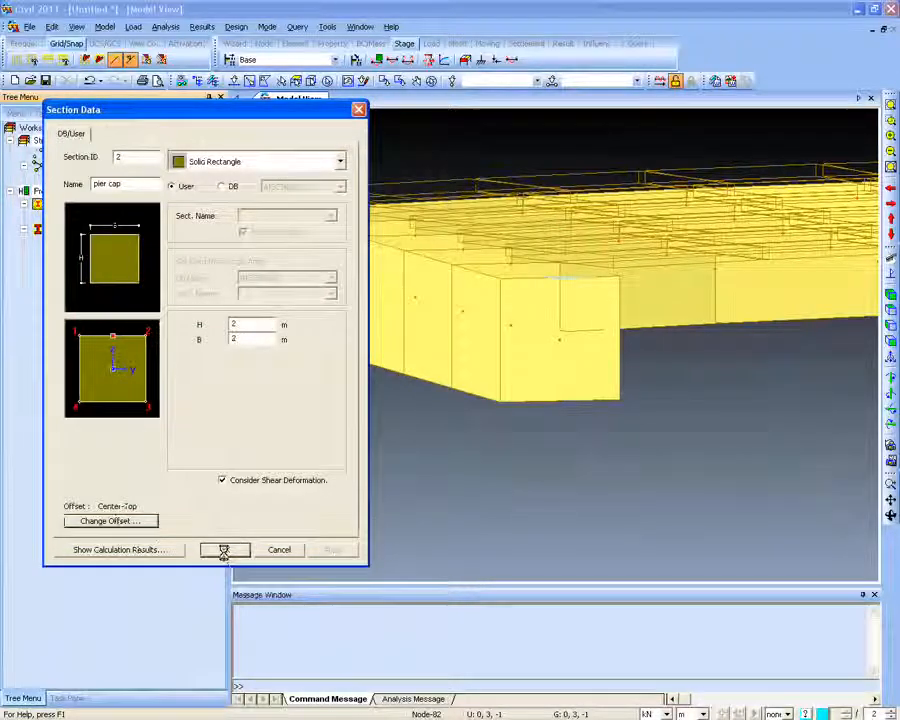
middle_click_drag(556, 528, 546, 510)
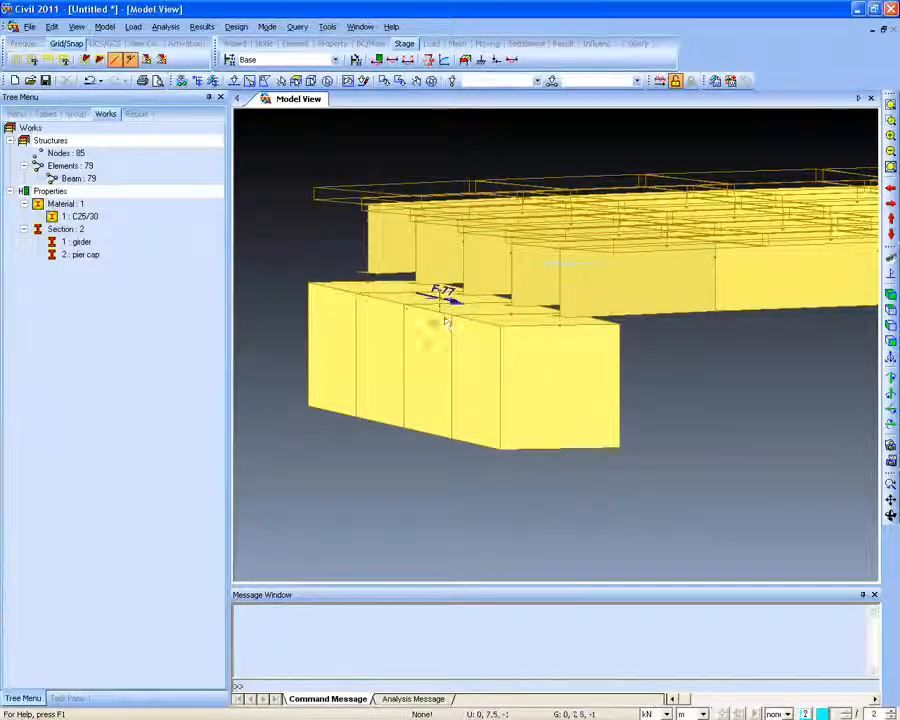
middle_click_drag(440, 390, 432, 380)
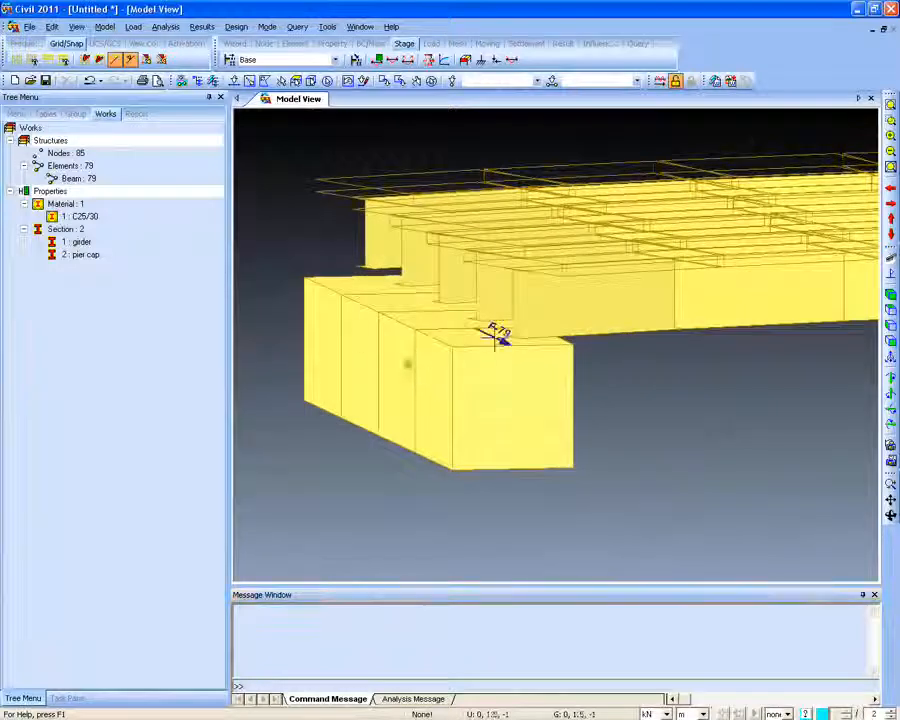
Copy the pier cap's middle node 83 once by 0, 0, -2 m
left_click(234, 80)
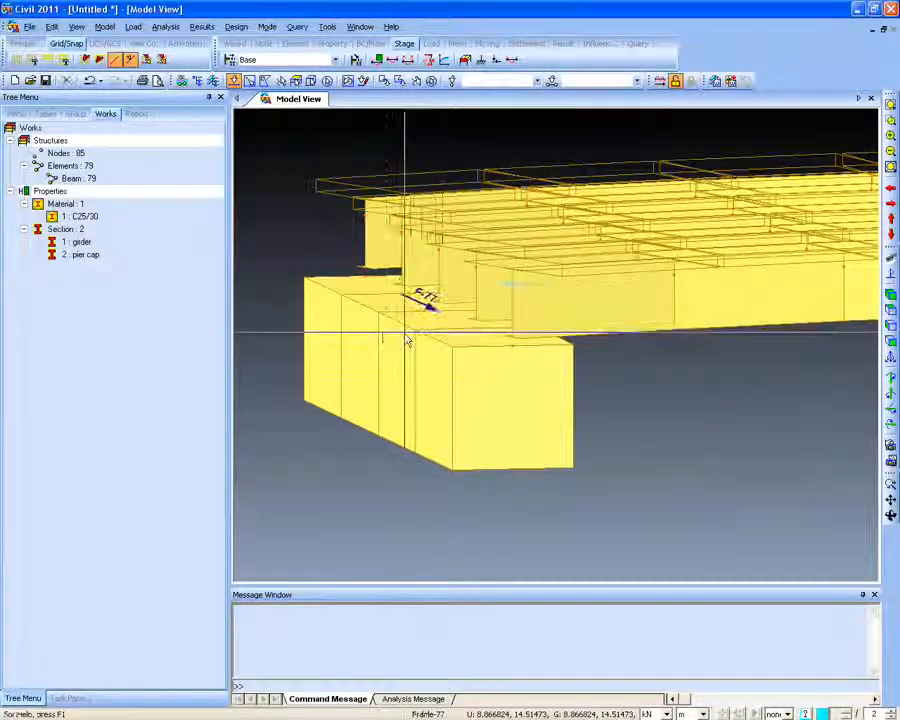
left_click(283, 270)
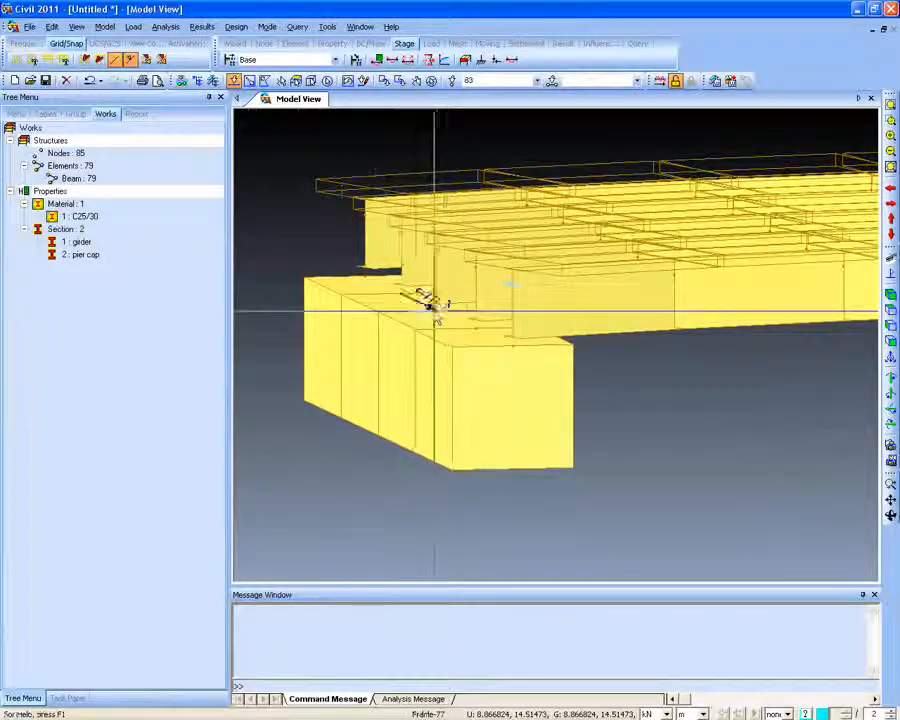
left_click(104, 26)
mouse_move(124, 120)
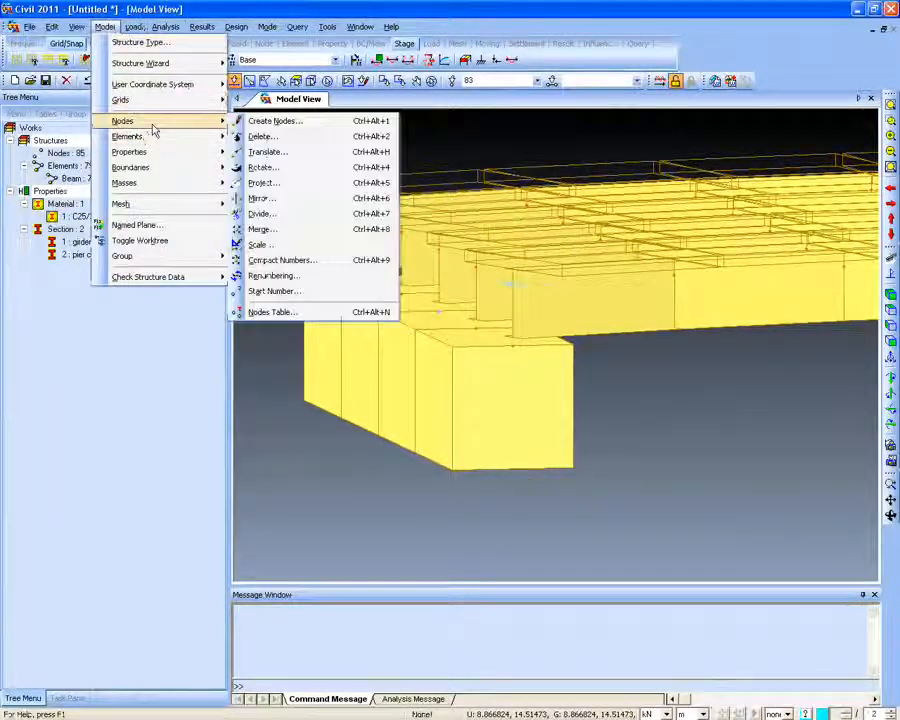
left_click(272, 121)
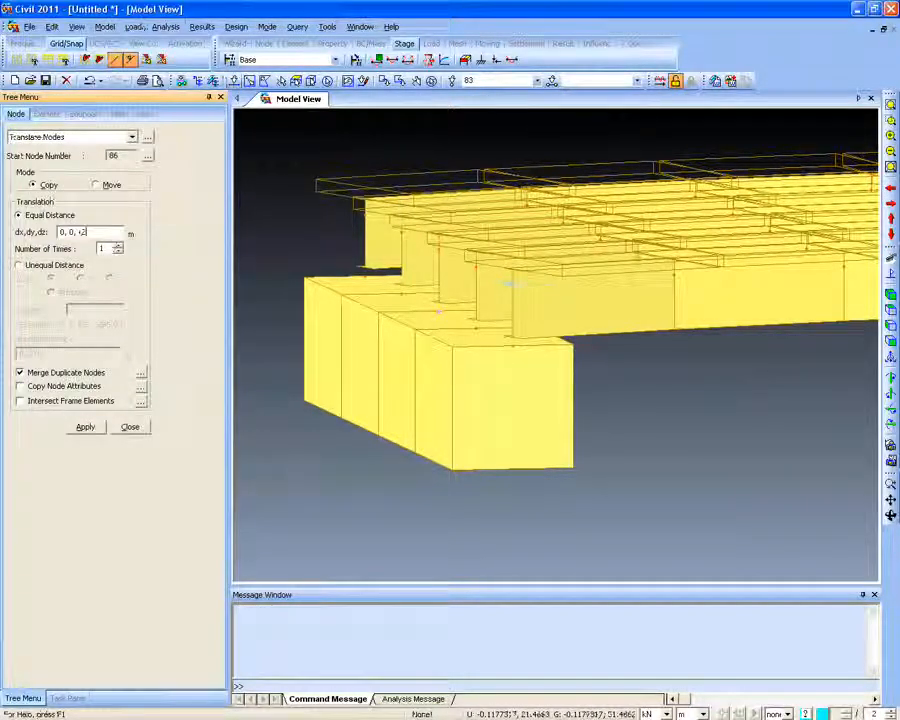
type("-2")
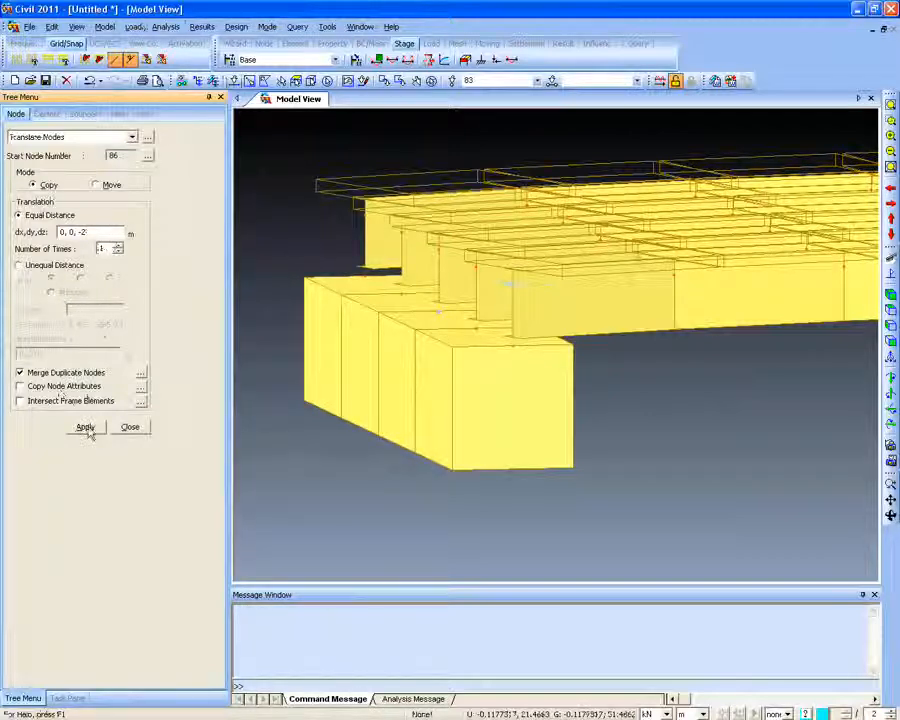
left_click(86, 428)
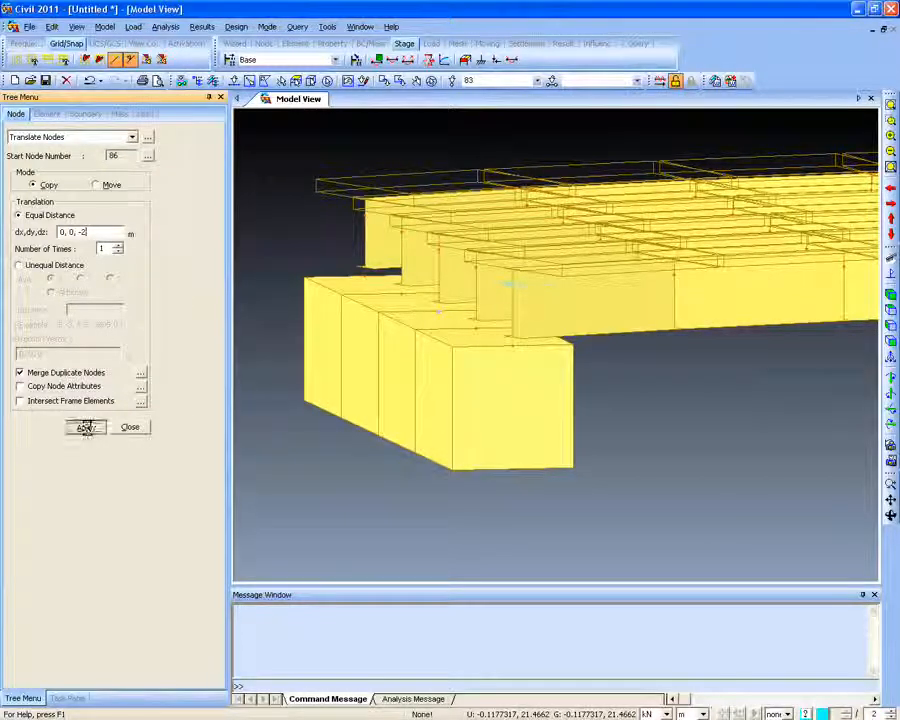
Start a node-to-line extrusion from the copied node and define a user-defined solid round section named Pier with D 1 m
left_click(438, 434)
left_click(104, 26)
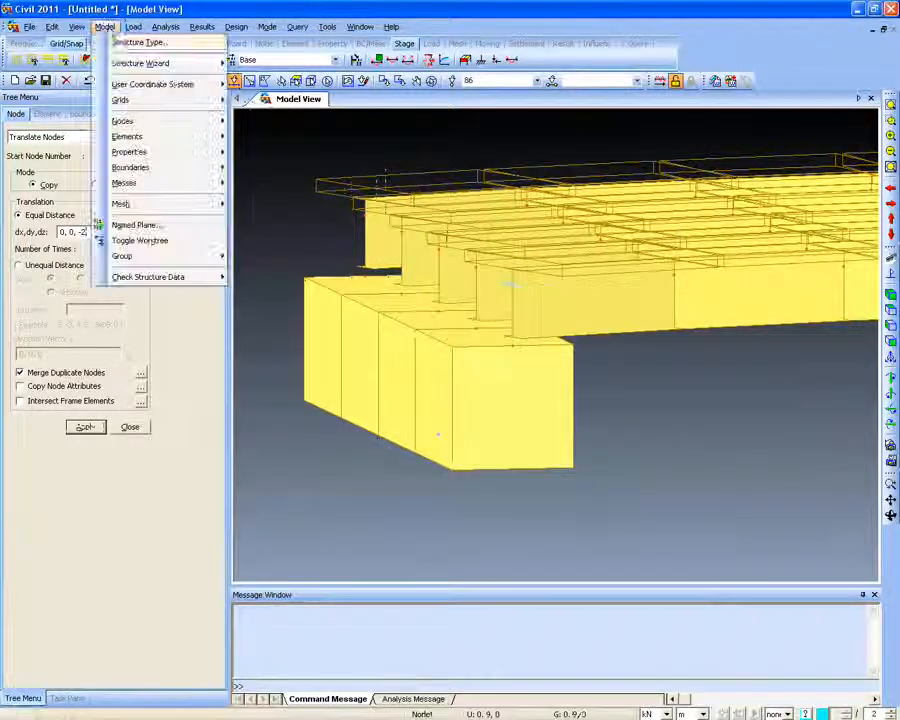
mouse_move(160, 136)
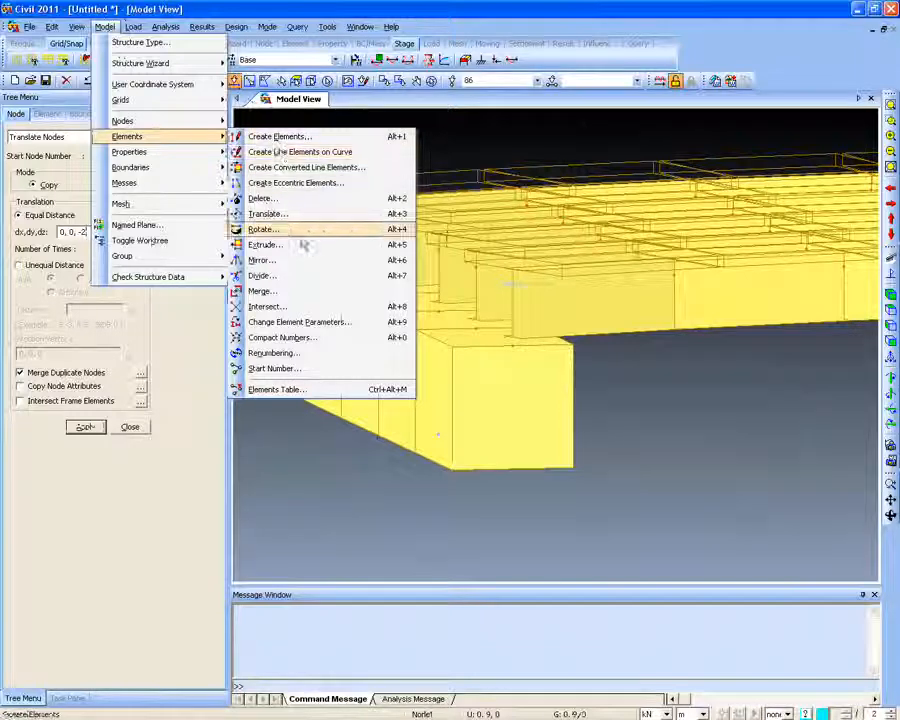
left_click(265, 244)
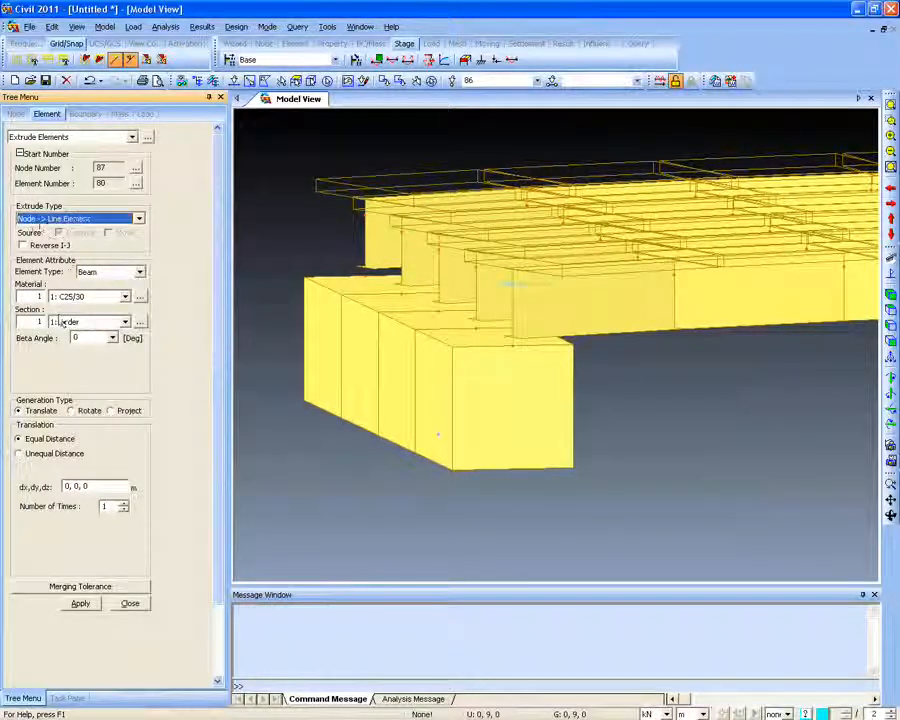
left_click(140, 321)
left_click_drag(237, 38, 269, 52)
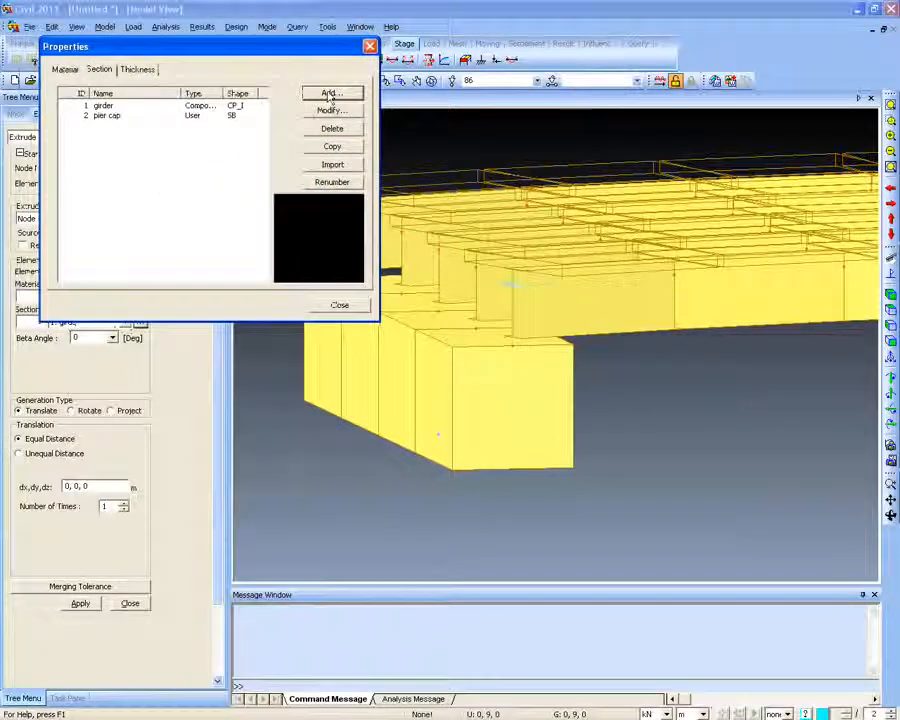
left_click(327, 92)
left_click_drag(445, 72, 760, 91)
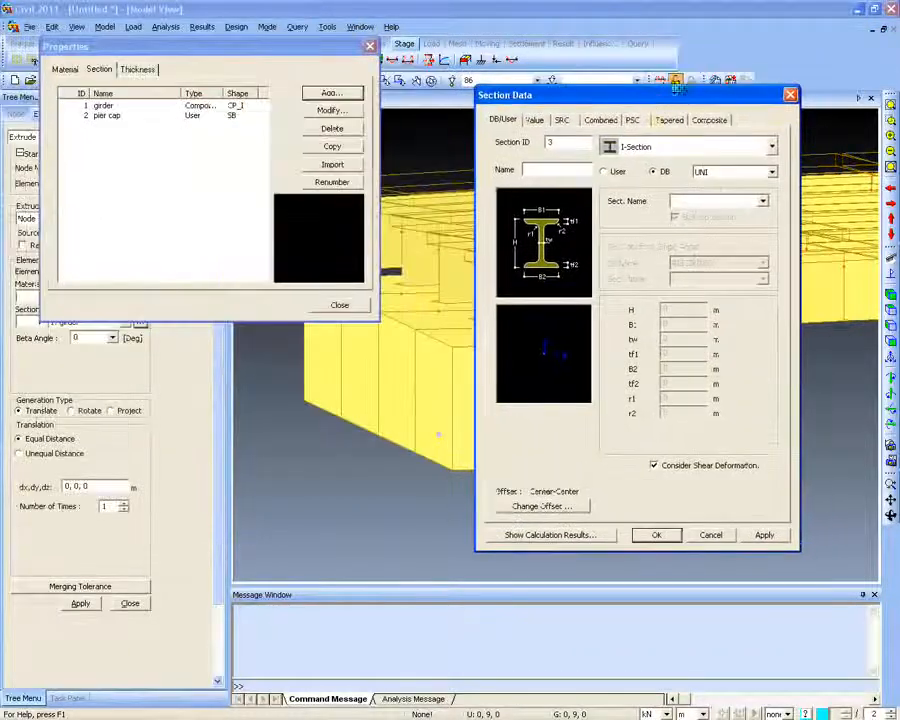
type("Pier")
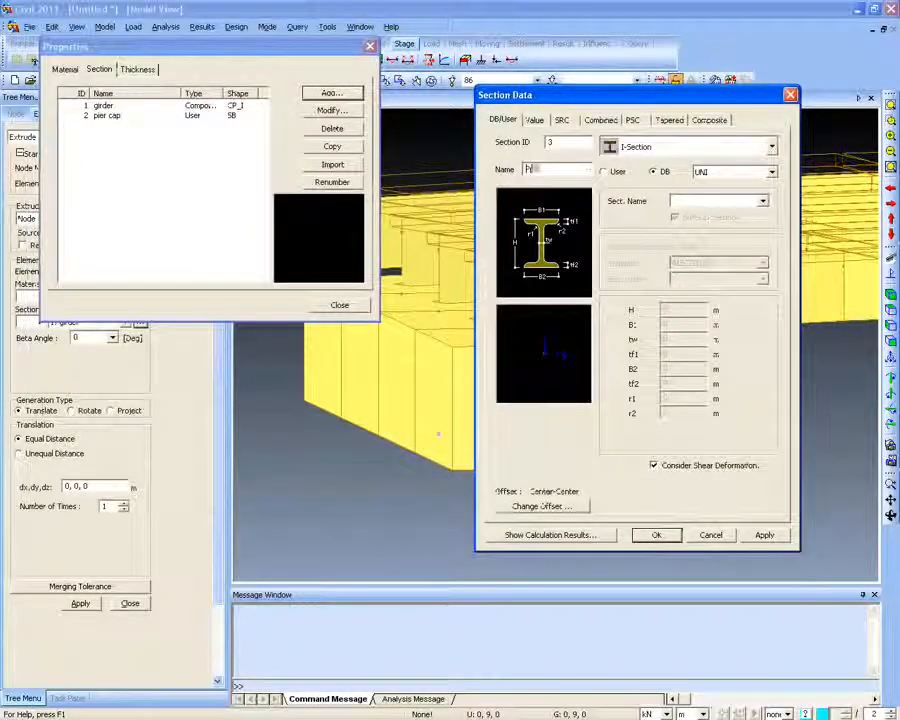
left_click(604, 171)
left_click(646, 148)
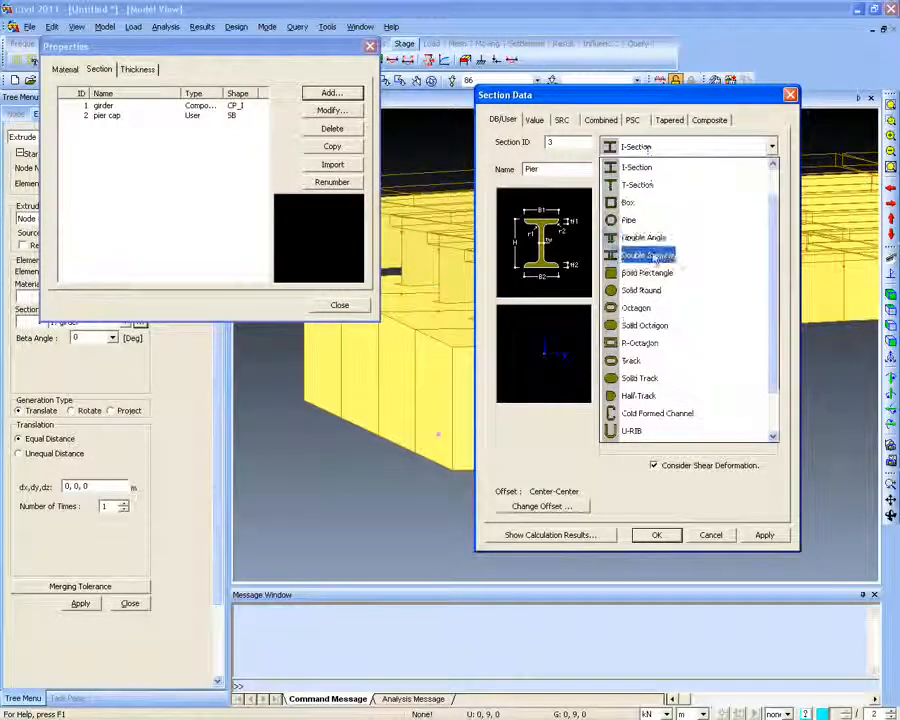
left_click(655, 293)
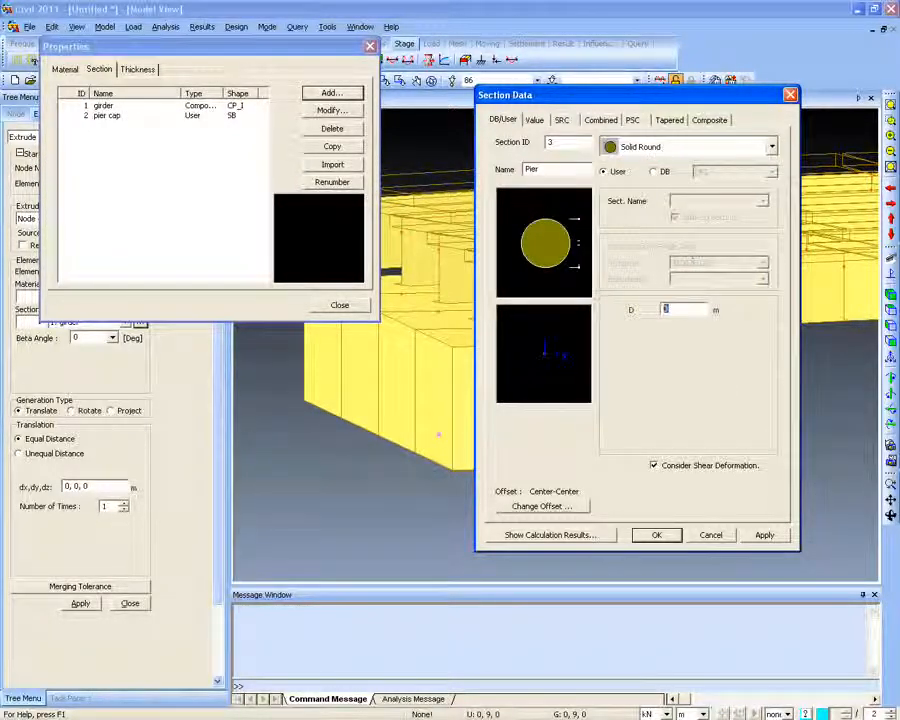
type("1")
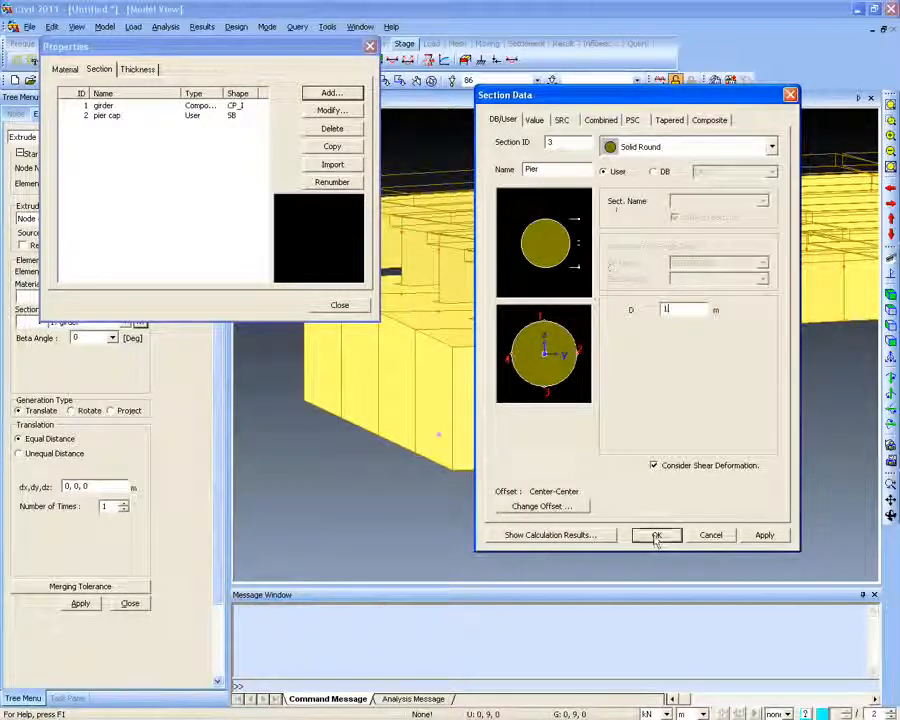
left_click(653, 536)
left_click(345, 306)
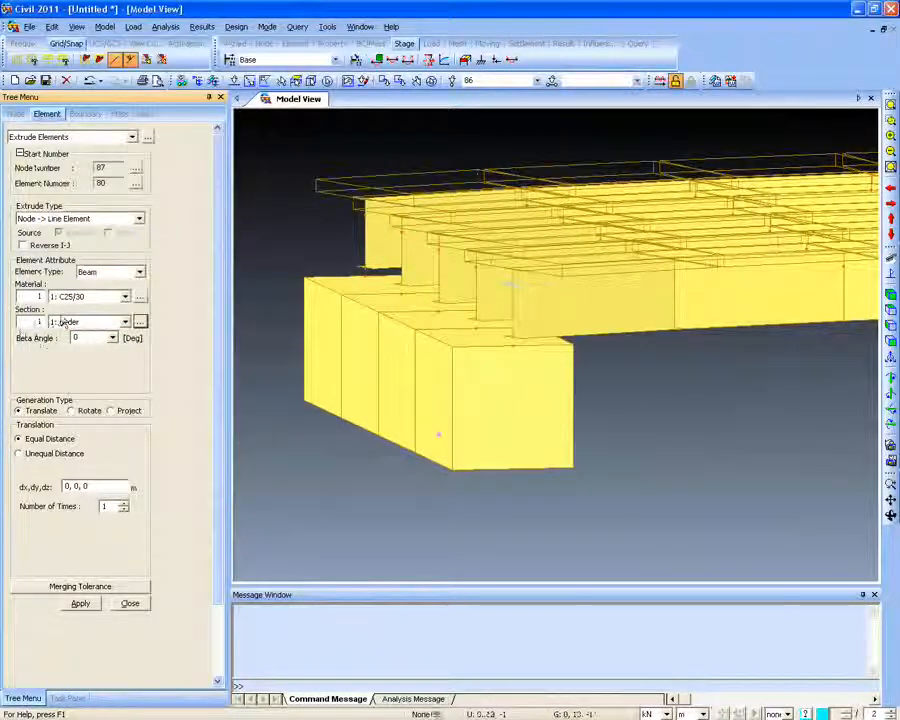
Extrude the node beneath the pier cap into C25/30 beams with the Pier section, translating 0, 0, -2 m five times
type("3")
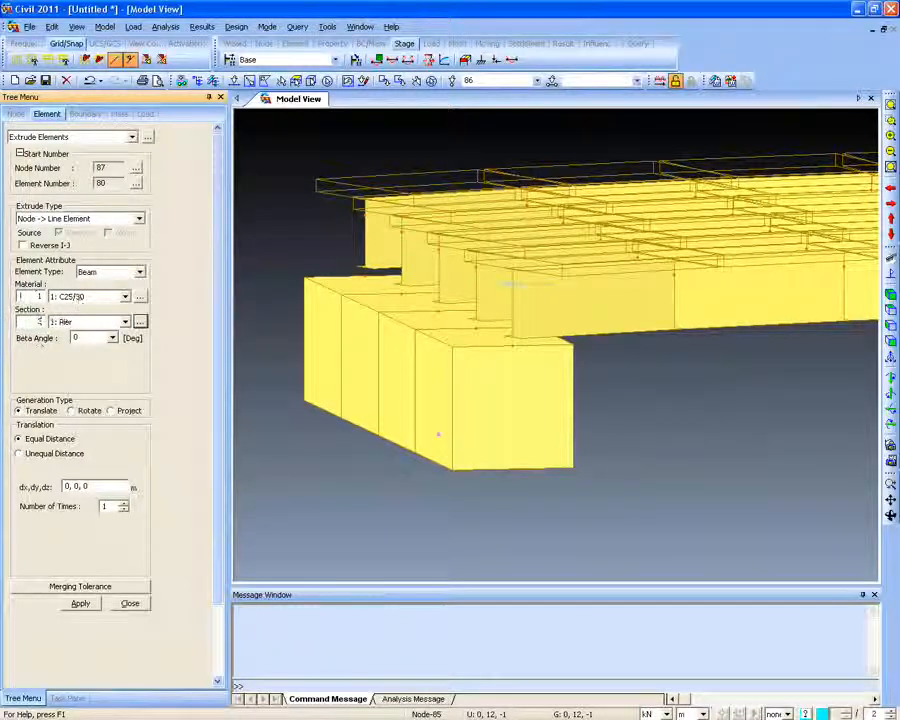
left_click(73, 338)
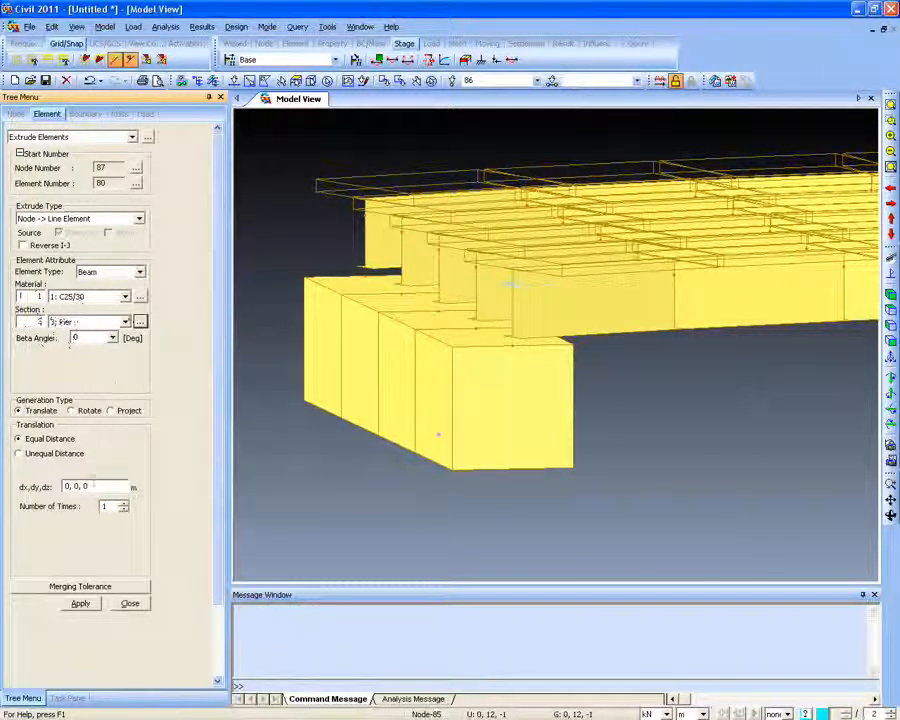
key("BackSpace")
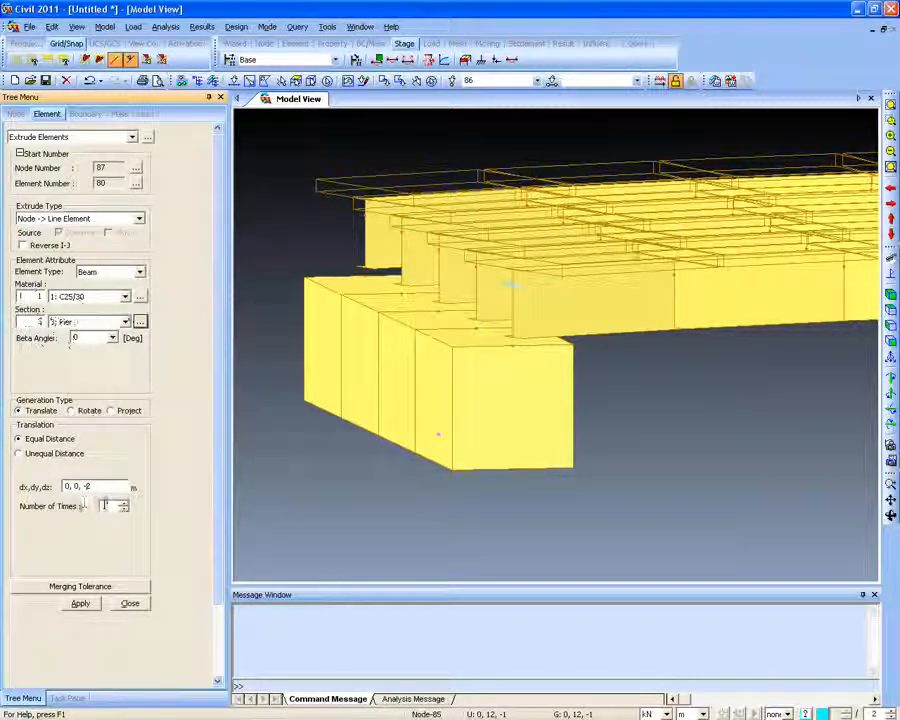
type("5")
left_click(80, 603)
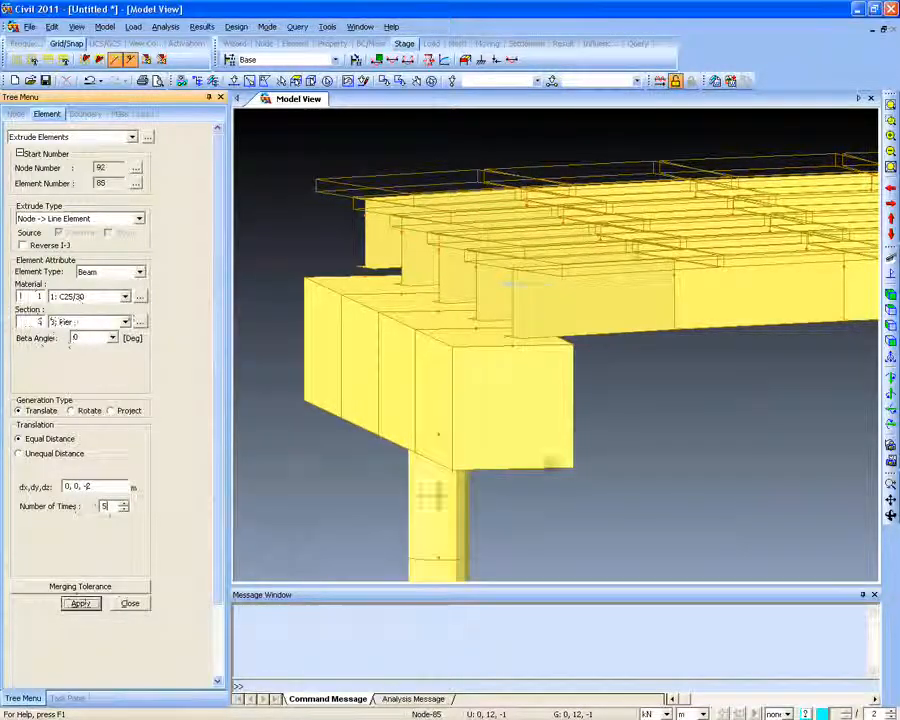
left_click(890, 105)
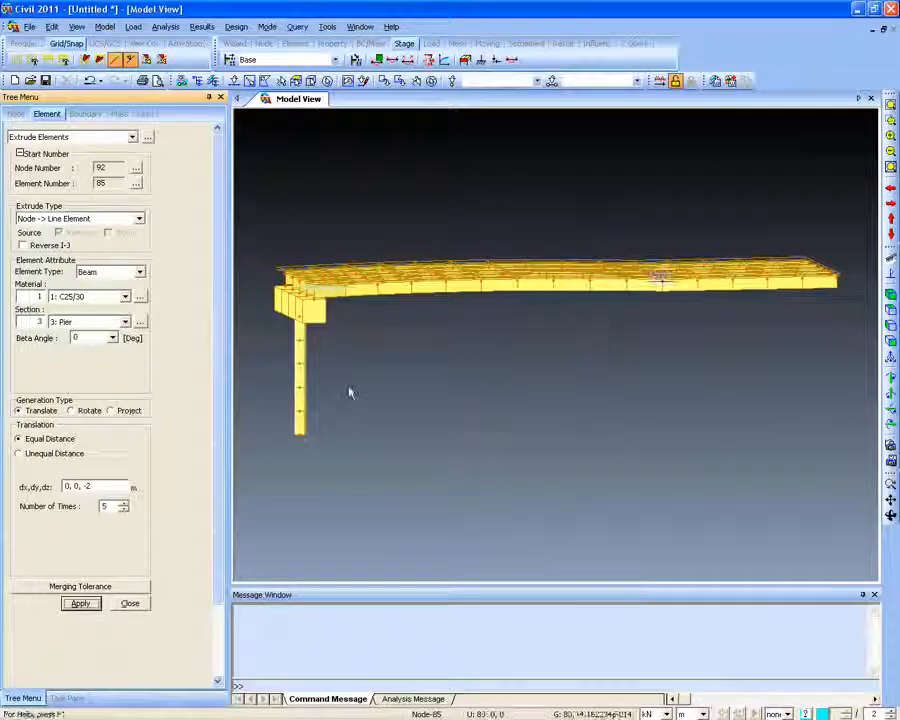
mouse_move(350, 389)
middle_mouse_down("ctrl")
mouse_move(381, 395)
mouse_move(311, 406)
mouse_move(382, 402)
mouse_move(340, 388)
middle_mouse_up("ctrl")
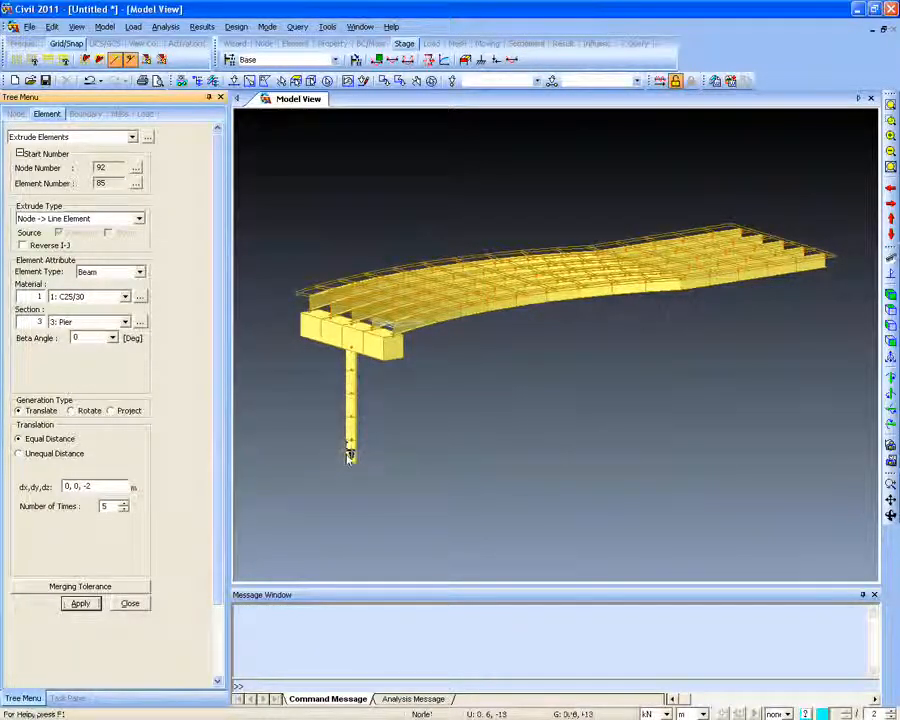
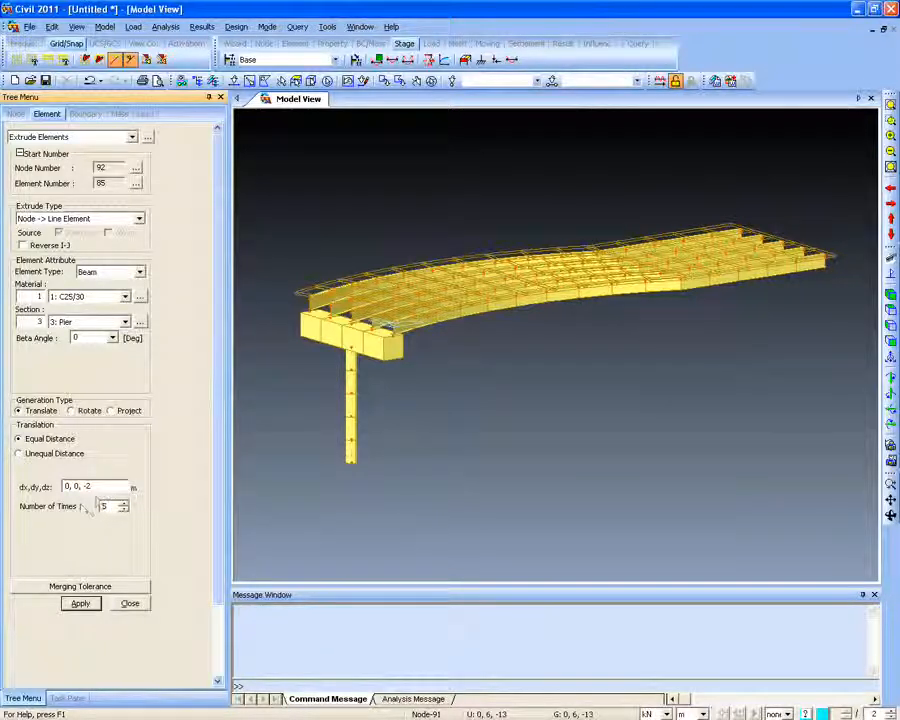
Extrude the pier's bottom node into C25/30 beams with section number 4, translating 0, -.4, 0 m five times
left_click(130, 603)
left_click(237, 83)
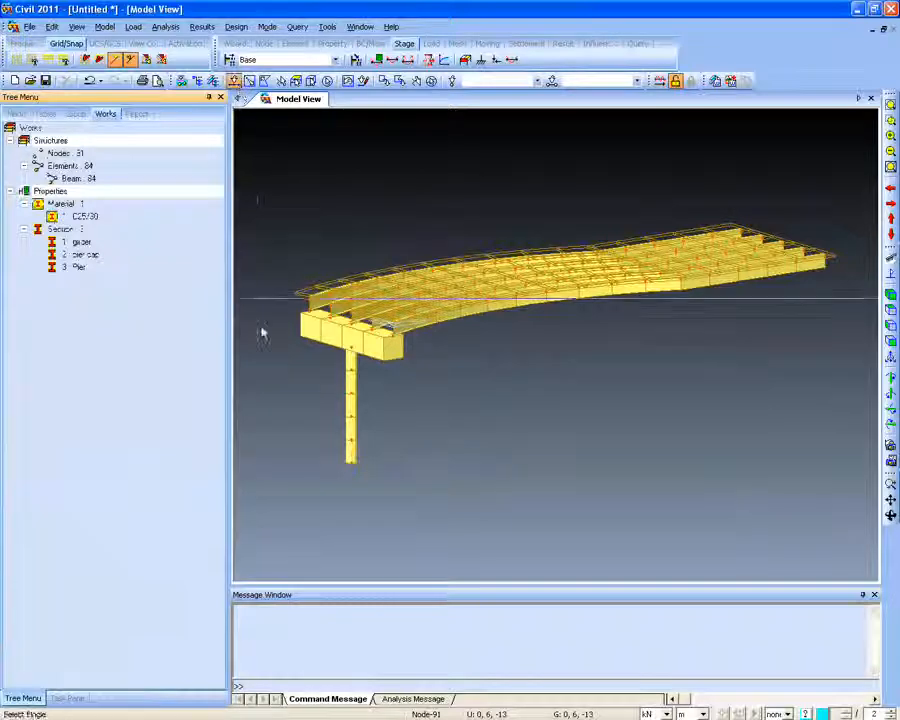
left_click(350, 464)
left_click(104, 27)
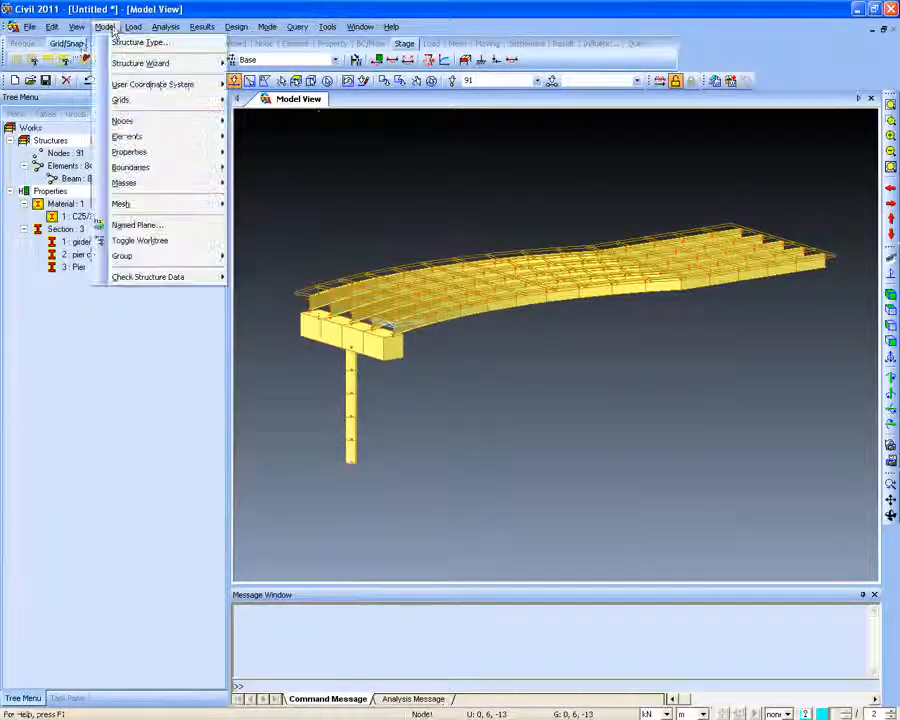
mouse_move(151, 140)
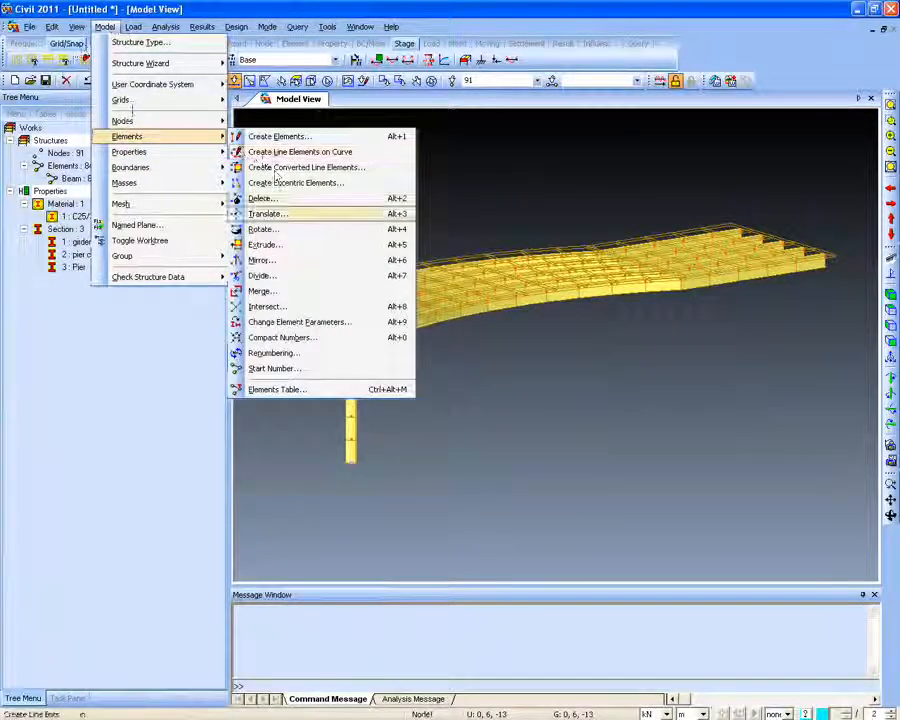
left_click(300, 245)
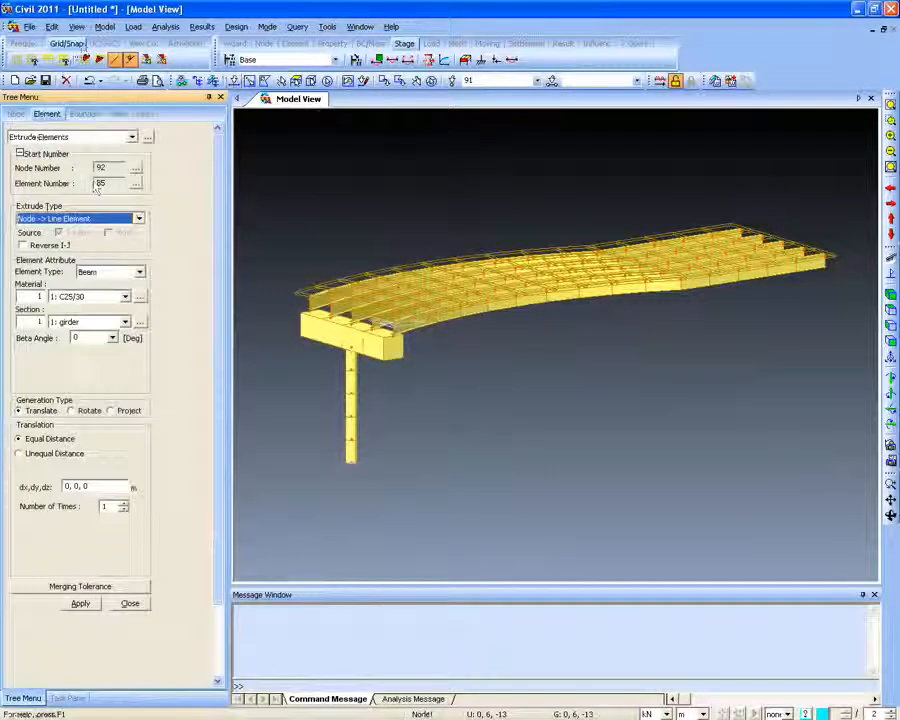
left_click(37, 322)
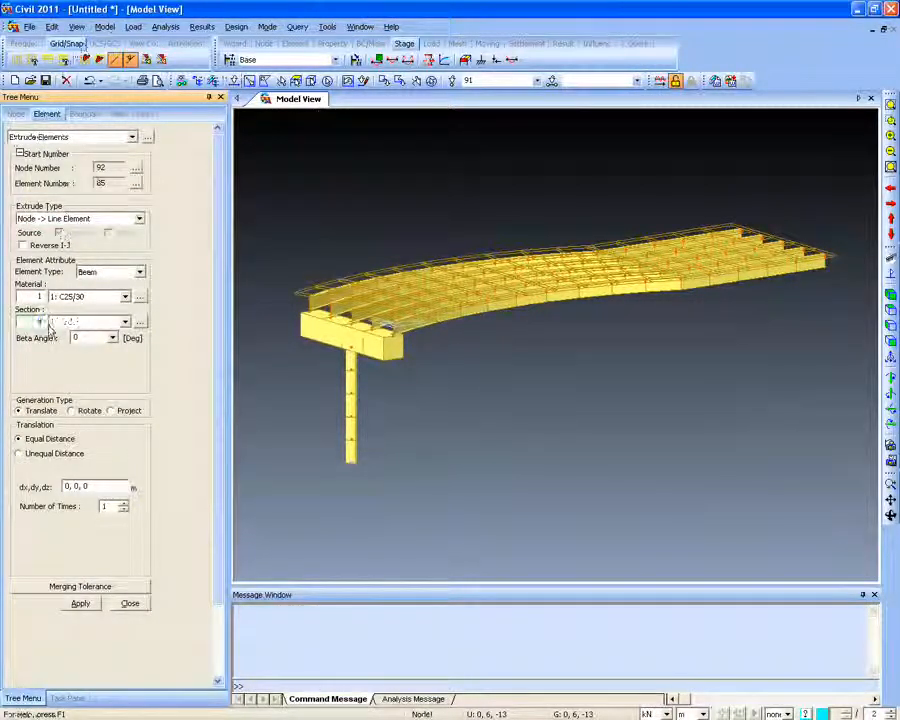
type("4")
scroll(211, 357, "down", 1)
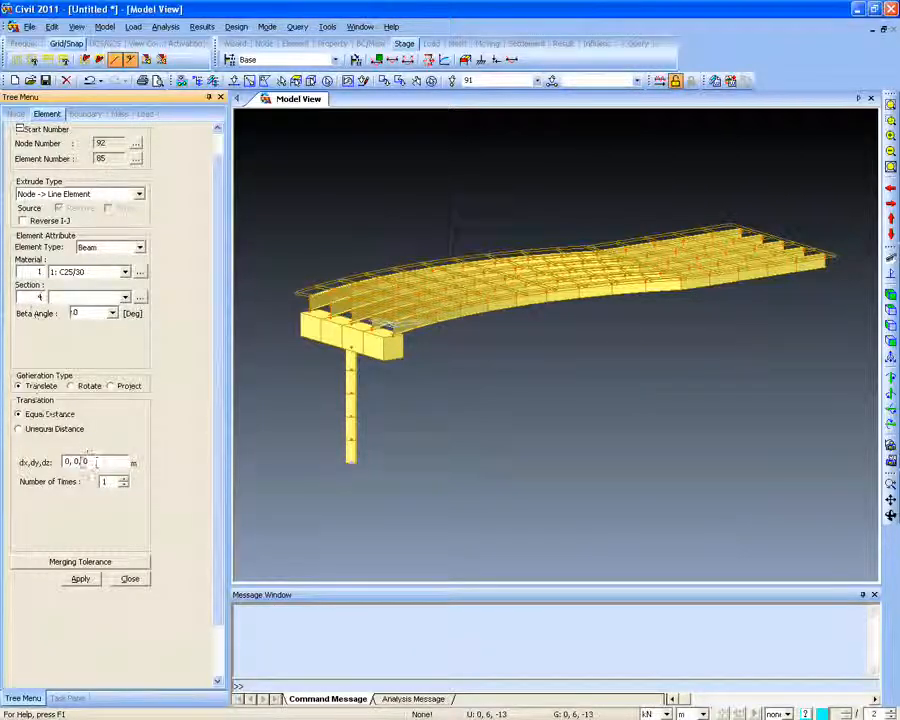
double_click(78, 462)
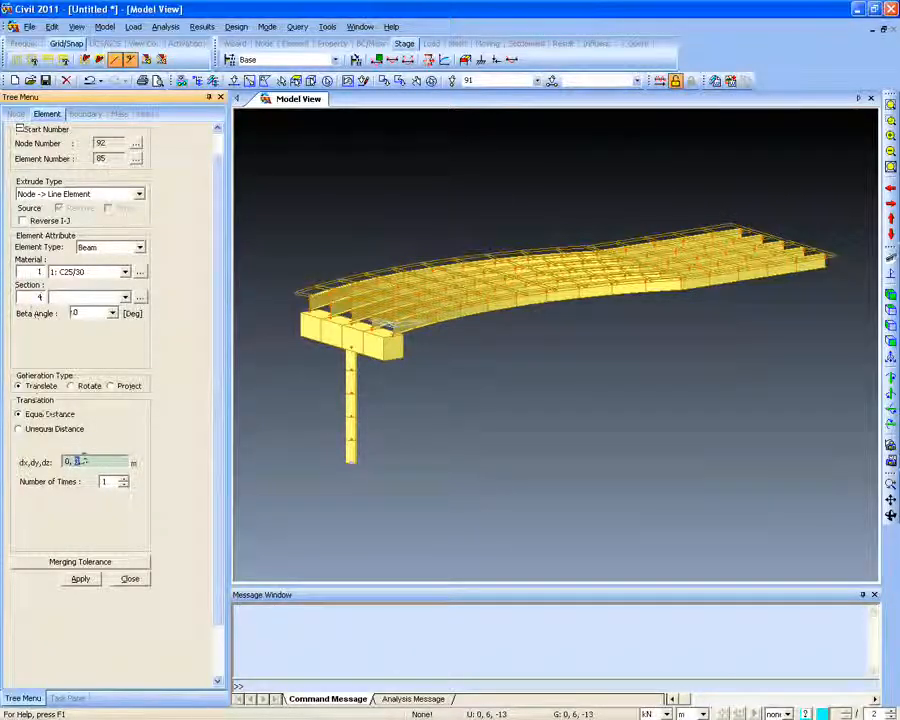
type("-4")
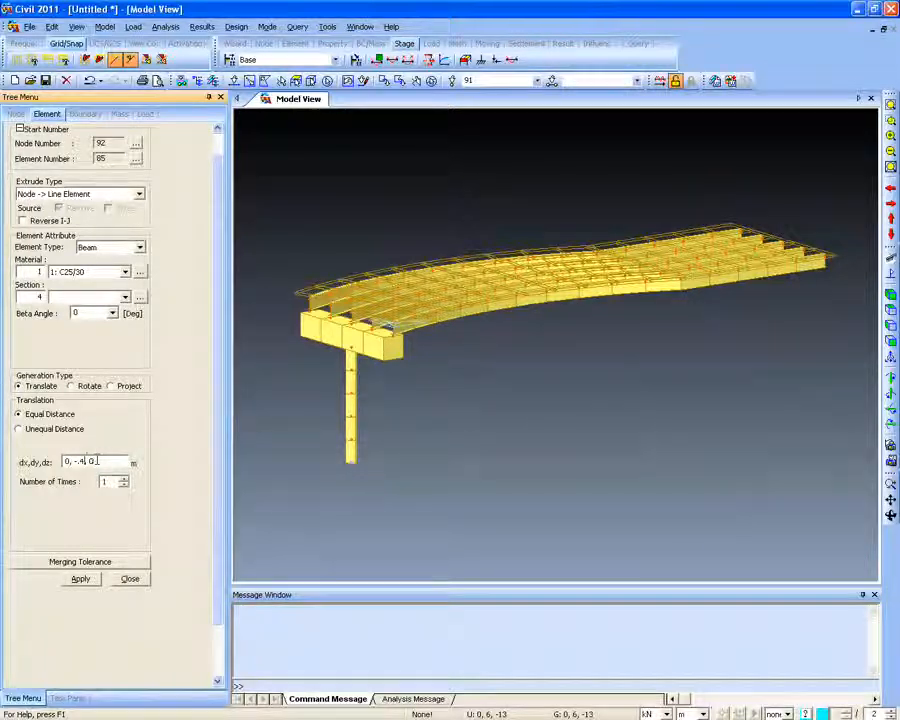
left_click(80, 579)
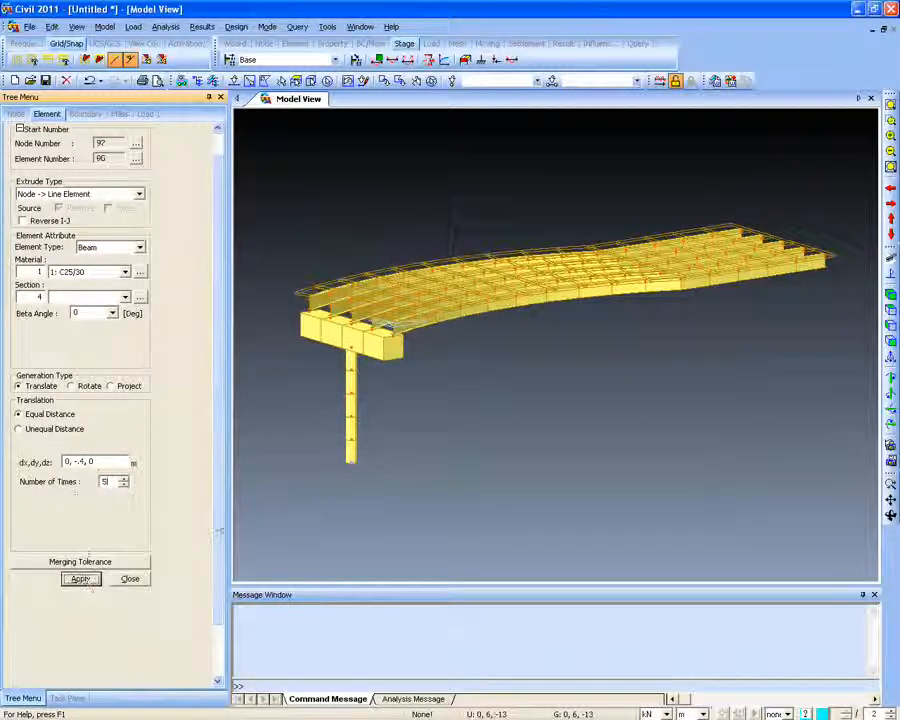
Mirror-copy the five base line elements at the pier's foot about the z-x plane at y 6 m, with node and element intersection enabled
left_click(891, 120)
left_click_drag(301, 411, 391, 486)
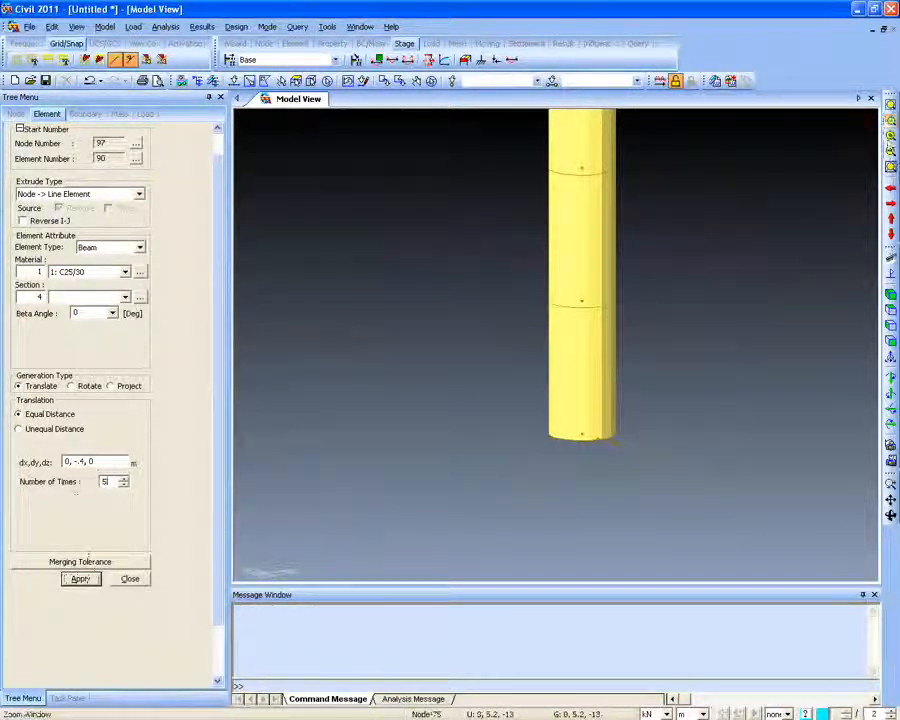
left_click(363, 80)
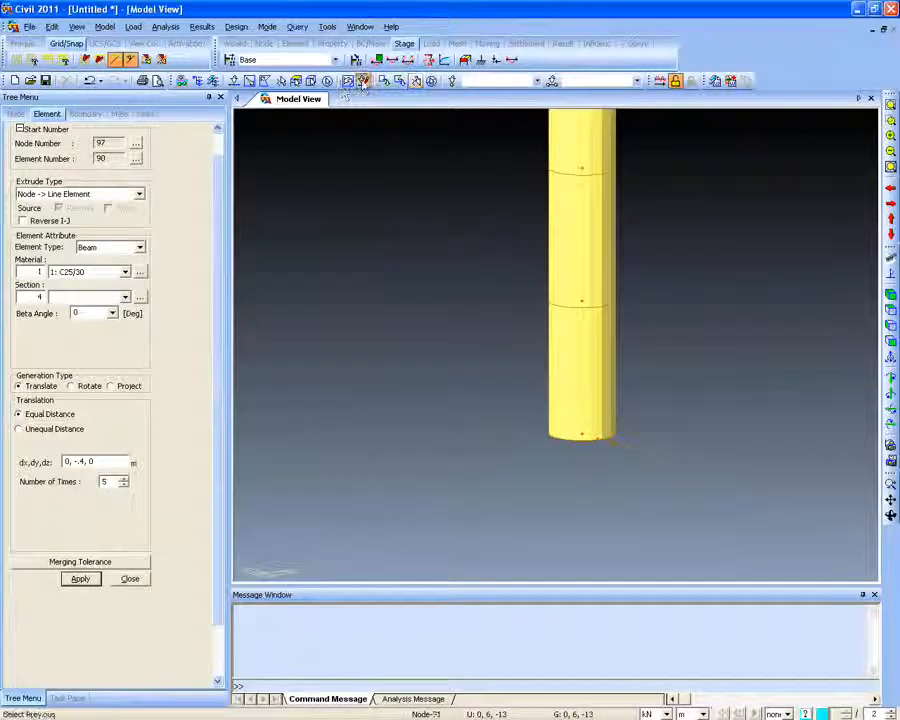
left_click(582, 437)
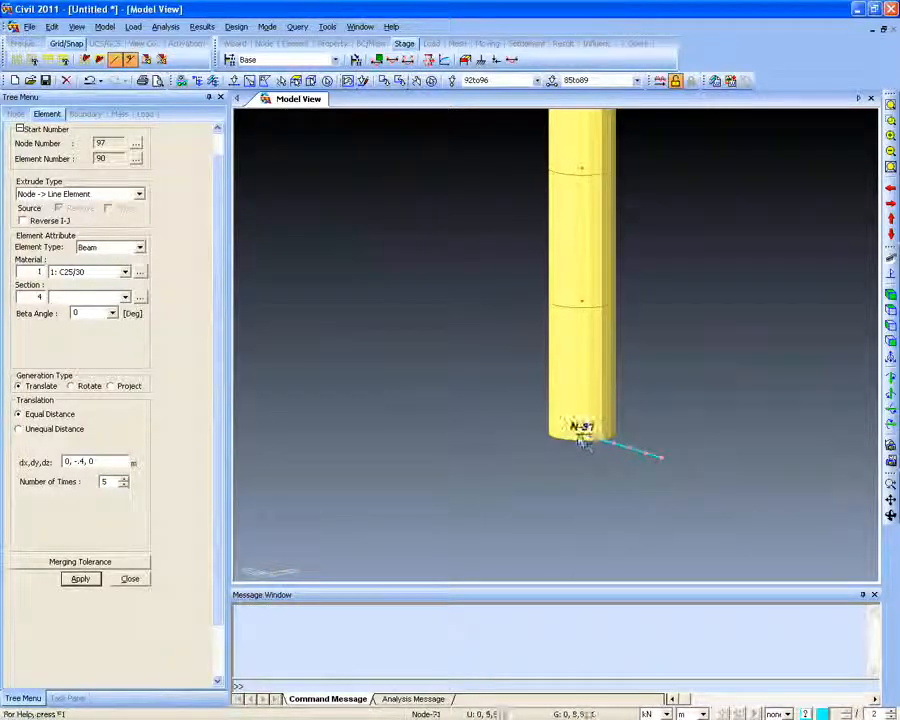
left_click_drag(216, 195, 216, 165)
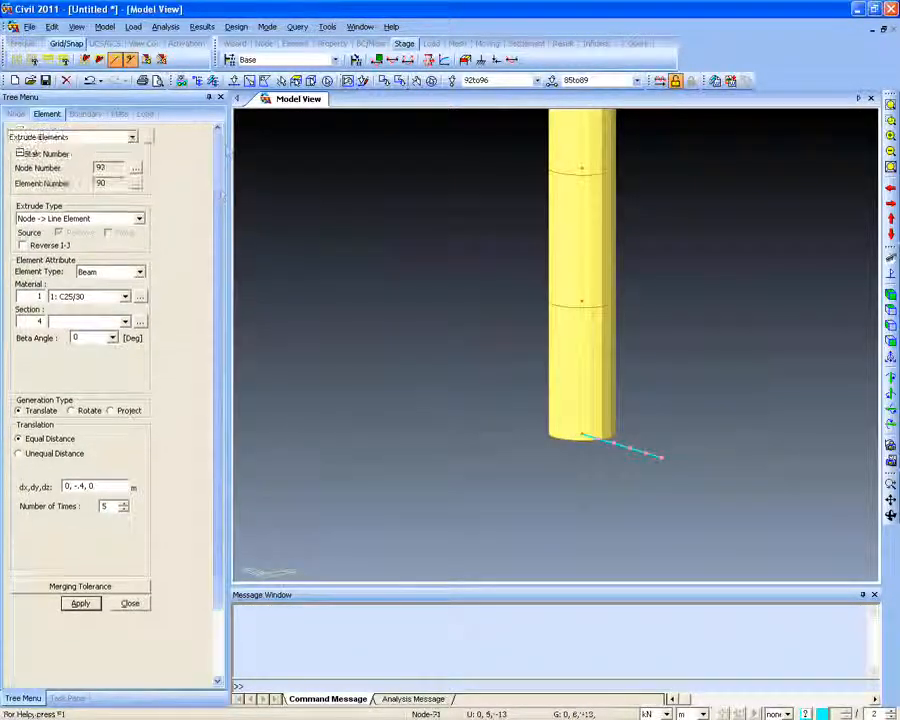
left_click(115, 141)
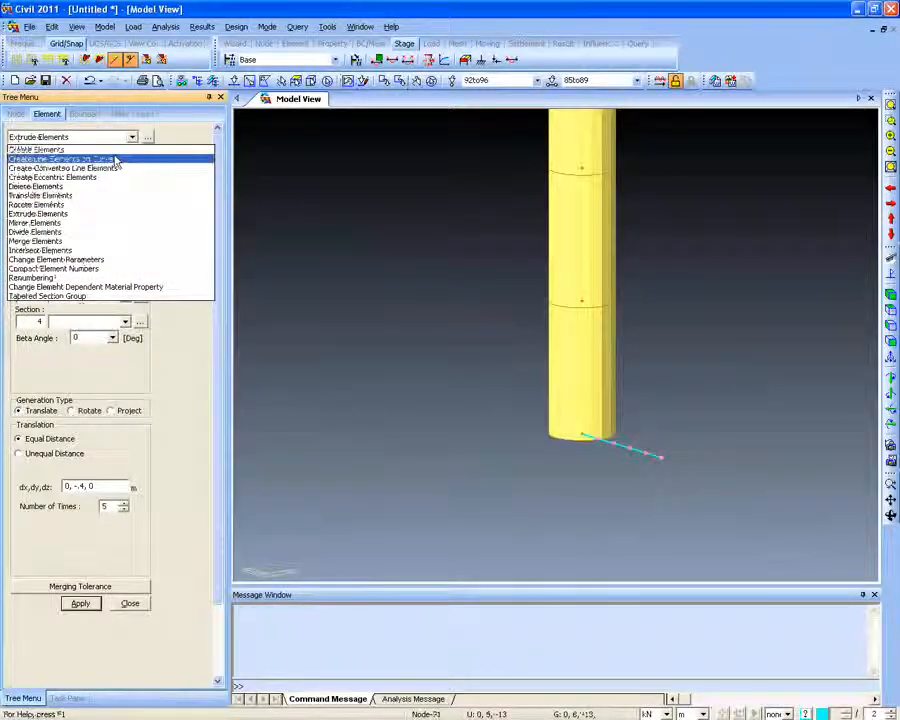
left_click(116, 216)
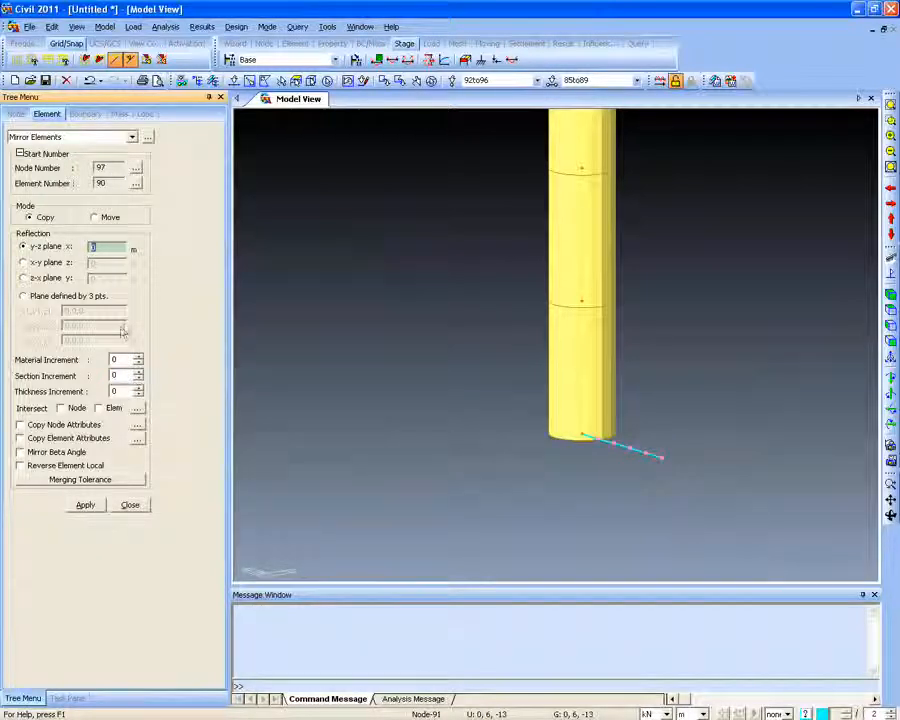
left_click(52, 279)
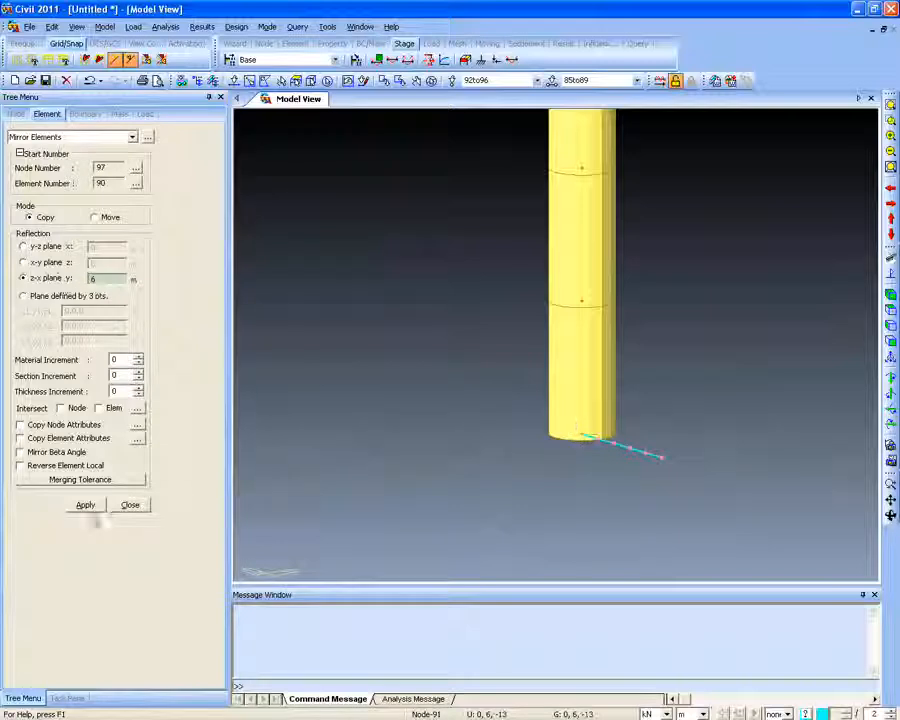
left_click(60, 408)
left_click(98, 408)
left_click(88, 506)
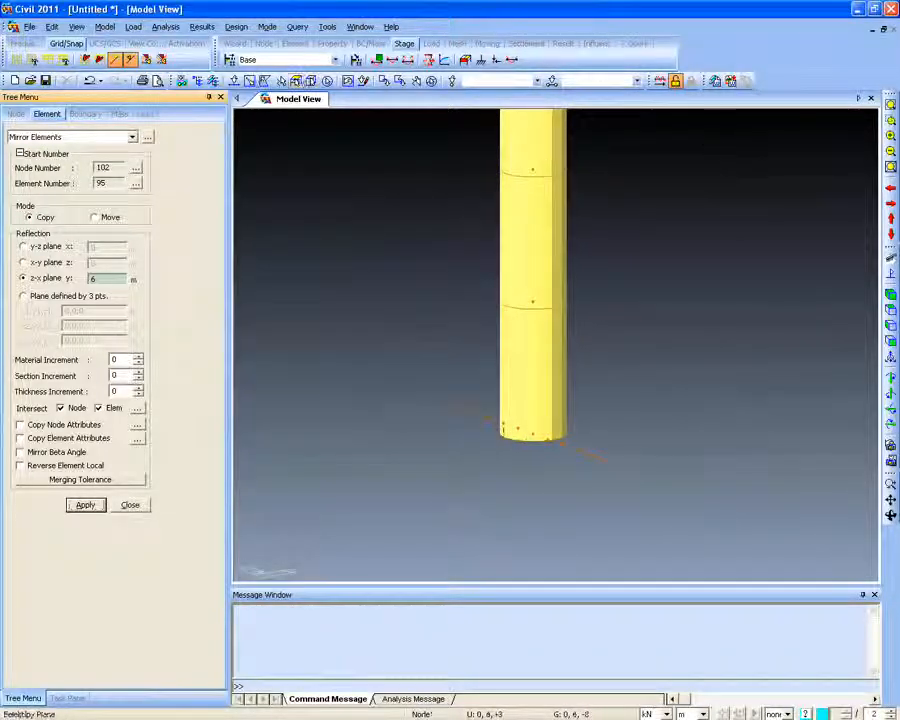
Set up a line-to-planar extrusion of all base line elements into C25/30 plates, translating .4, 0, 0 m five times
left_click(233, 80)
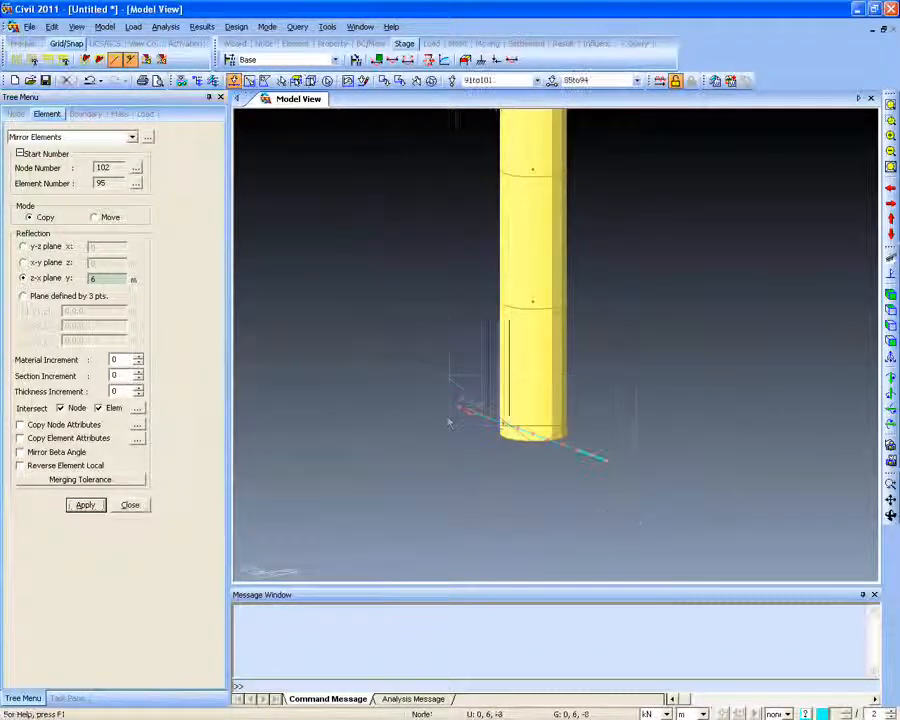
left_click(490, 418)
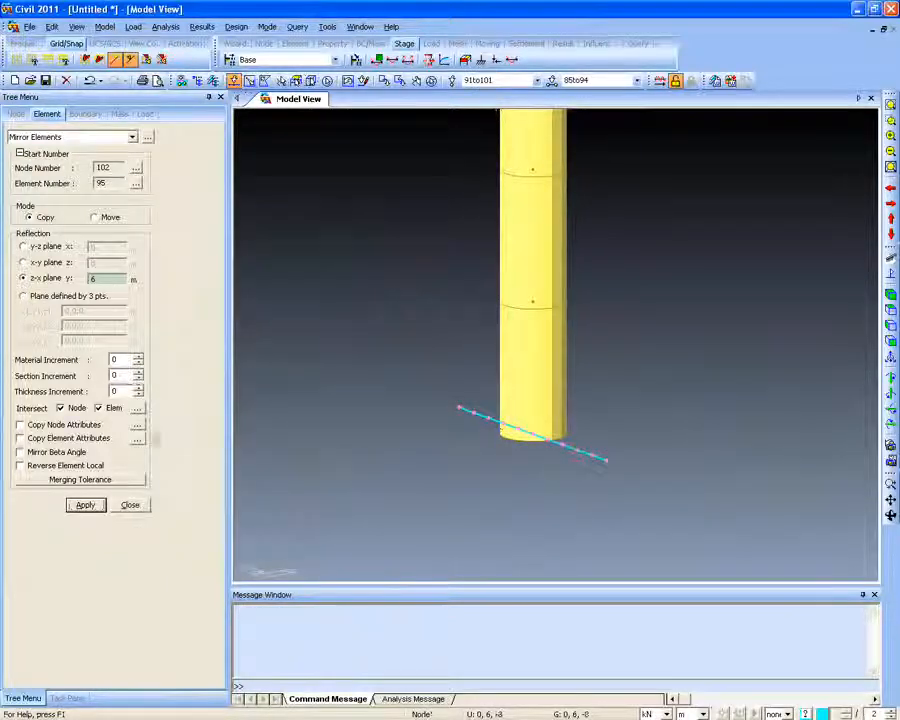
left_click(132, 137)
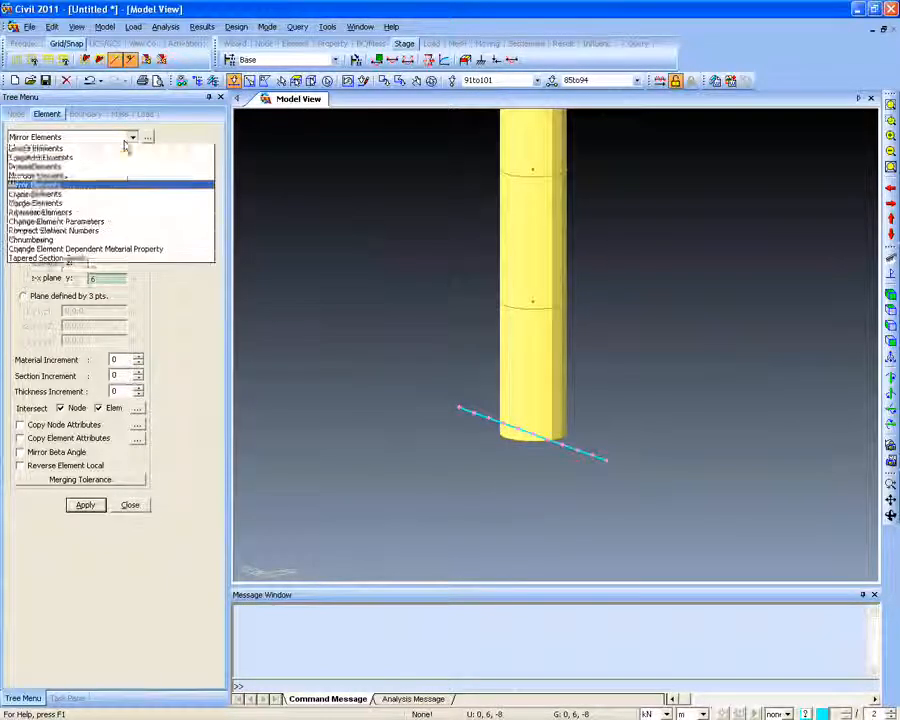
left_click(112, 214)
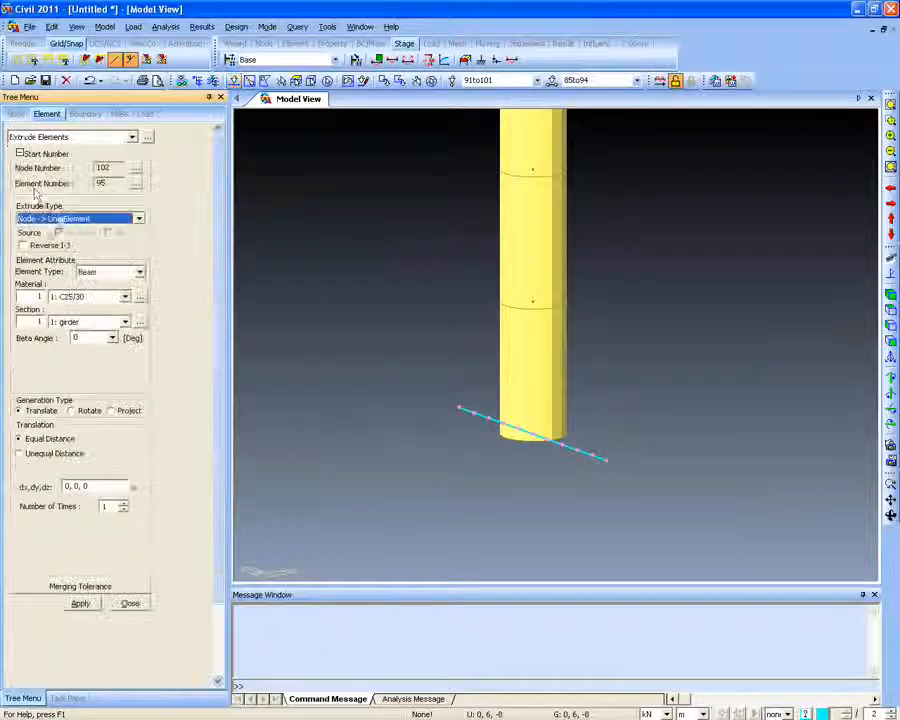
left_click(82, 218)
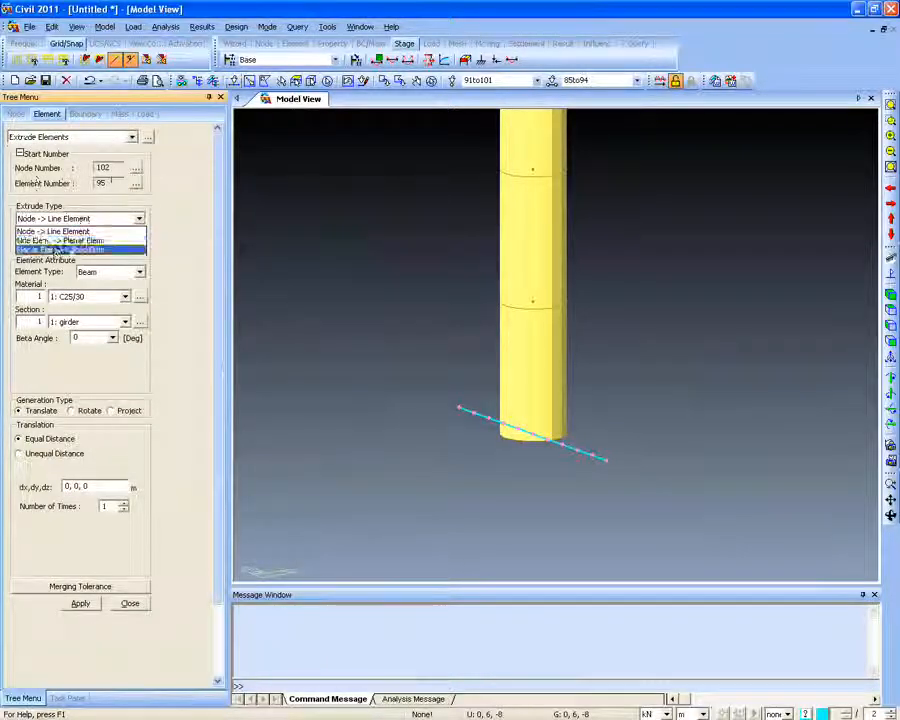
left_click(72, 241)
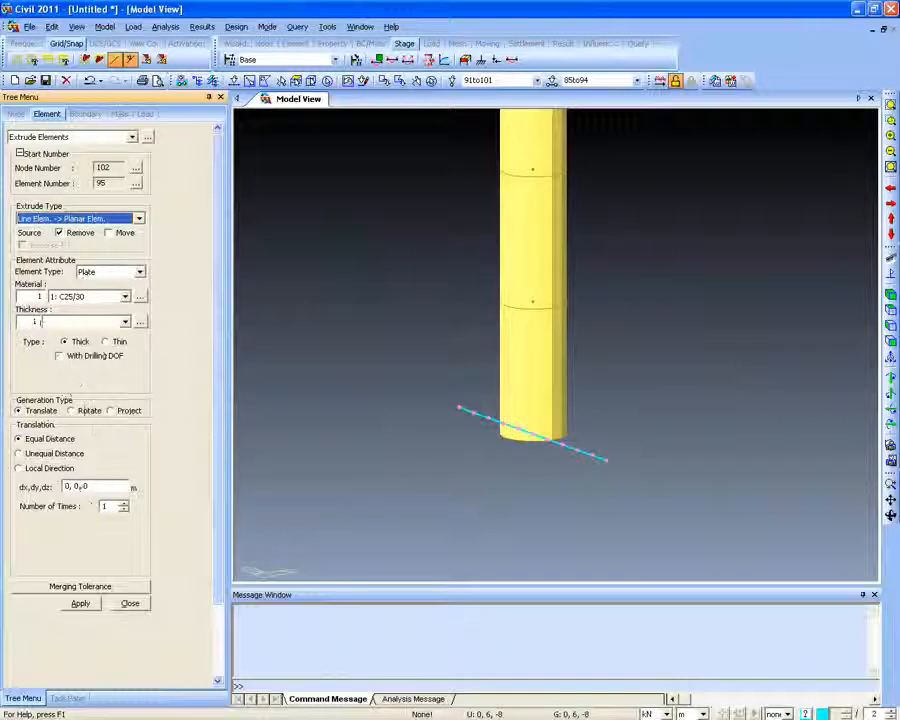
left_click(89, 487)
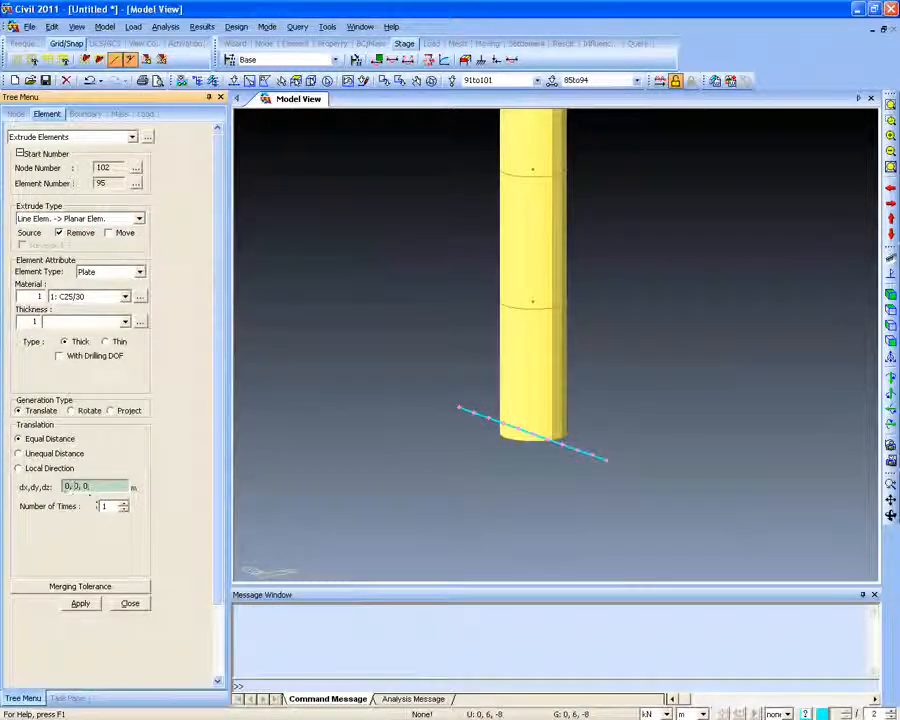
type("1, 0, 0")
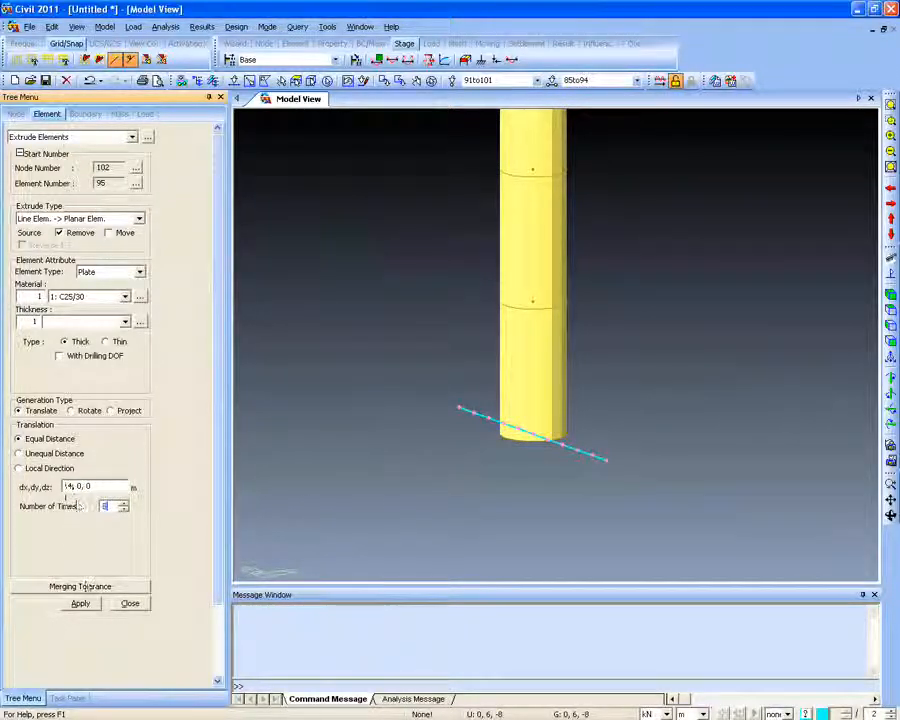
left_click(84, 600)
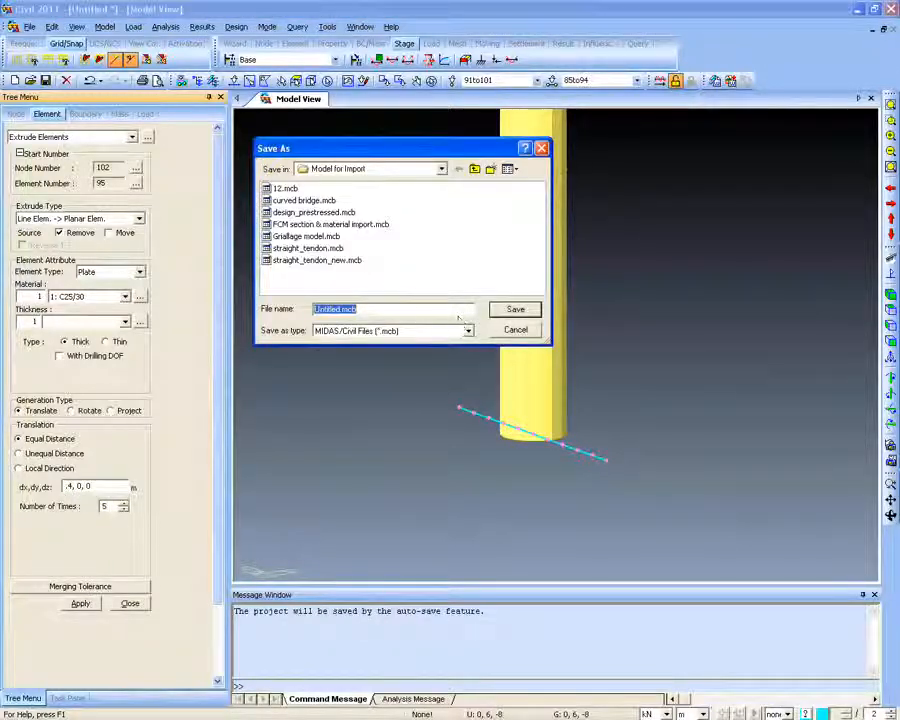
Save the project as model and generate the extruded base plates
type("extrude")
key("Return")
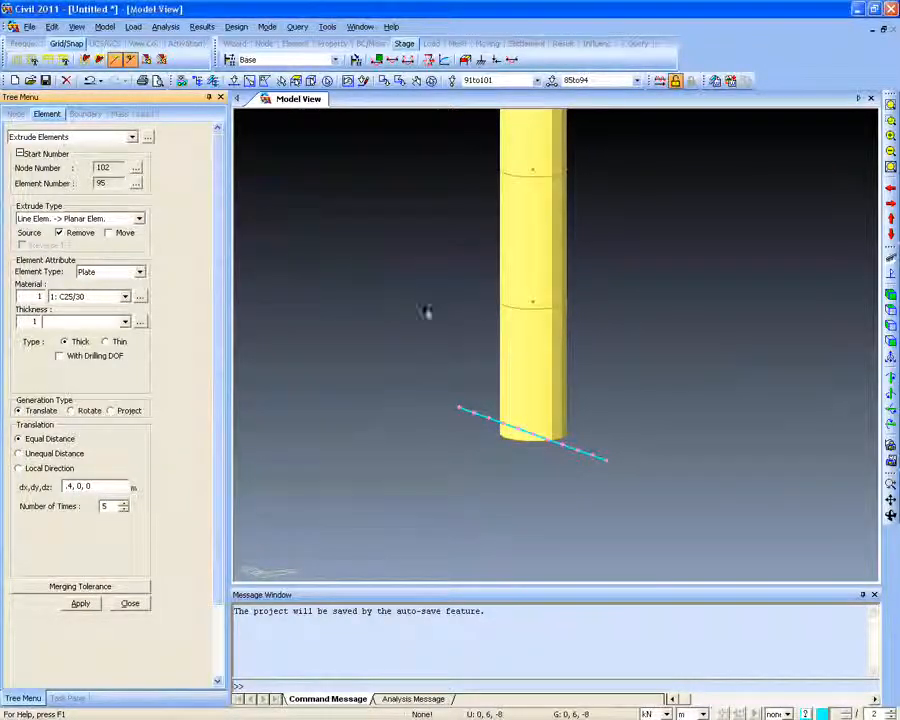
left_click(80, 604)
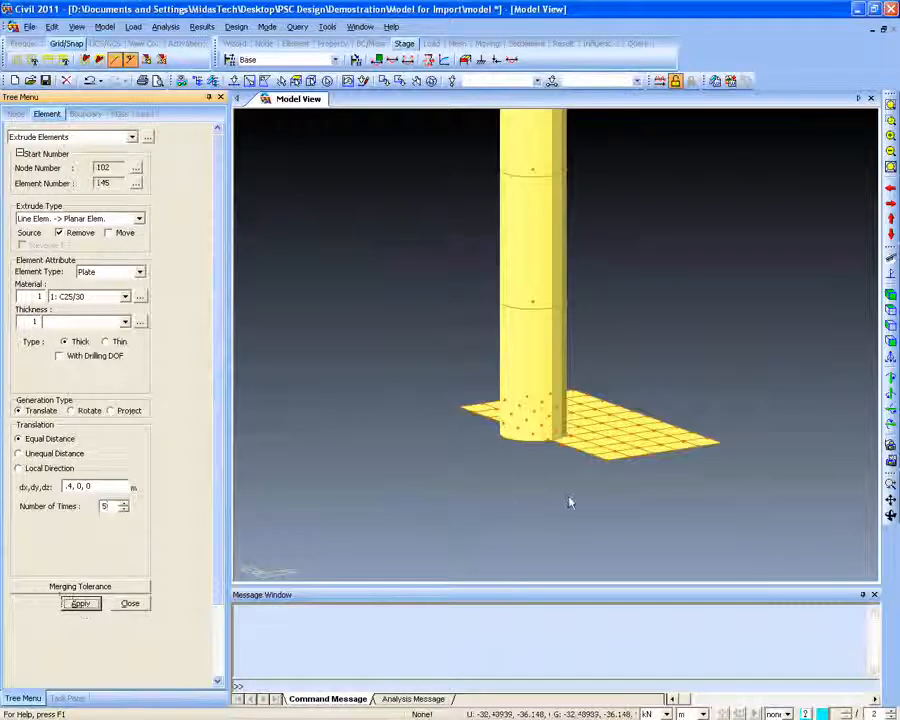
Select all elements of type PLATE and mirror-copy them about the y-z plane at x 0 m
middle_click_drag(555, 462, 346, 440, "ctrl")
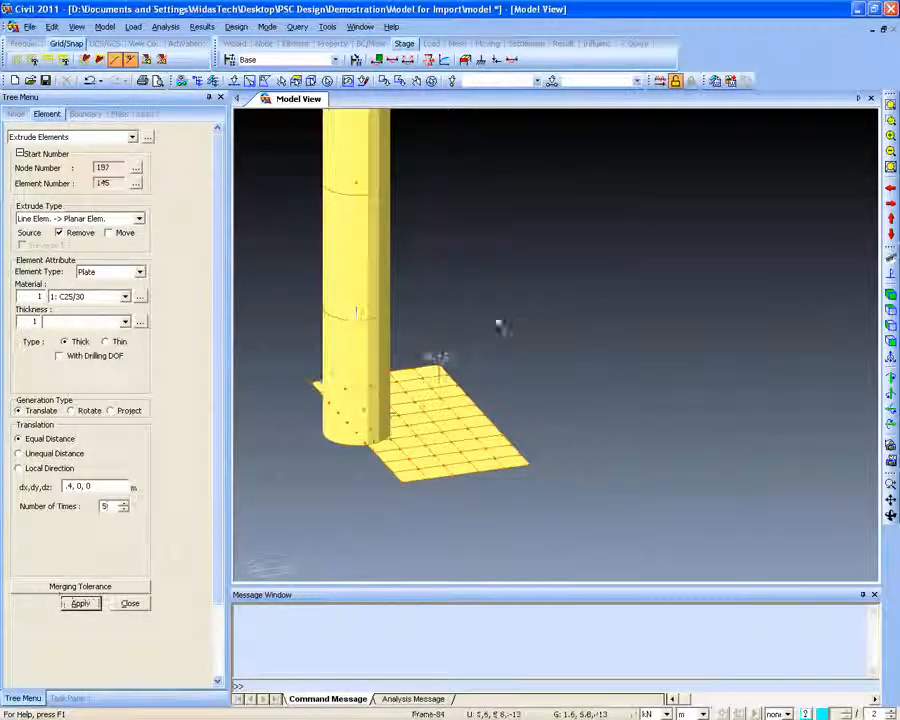
left_click(552, 80)
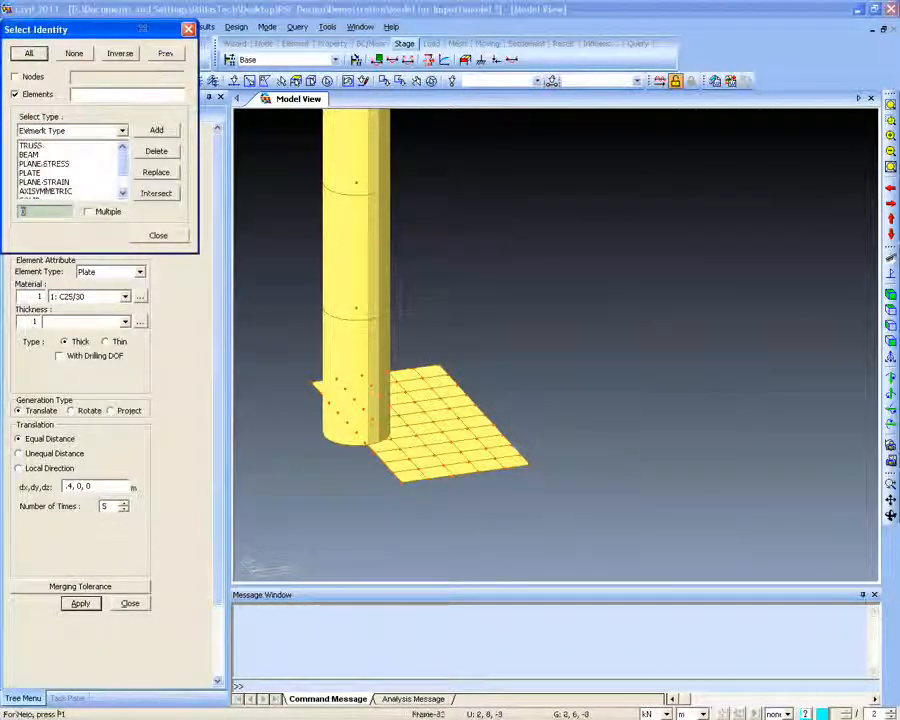
left_click_drag(90, 29, 138, 47)
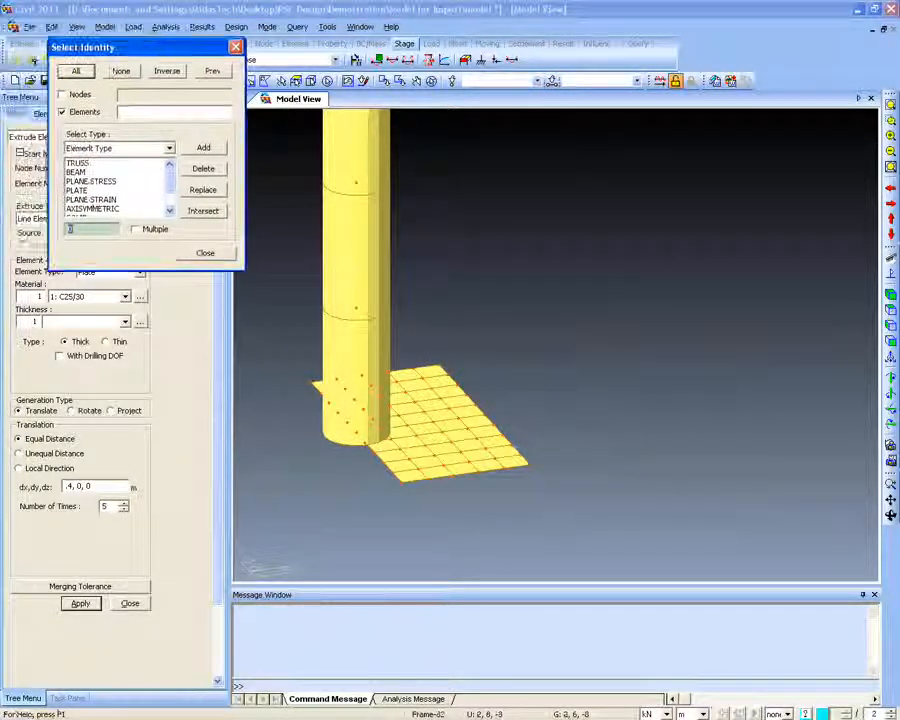
left_click(115, 148)
left_click(115, 158)
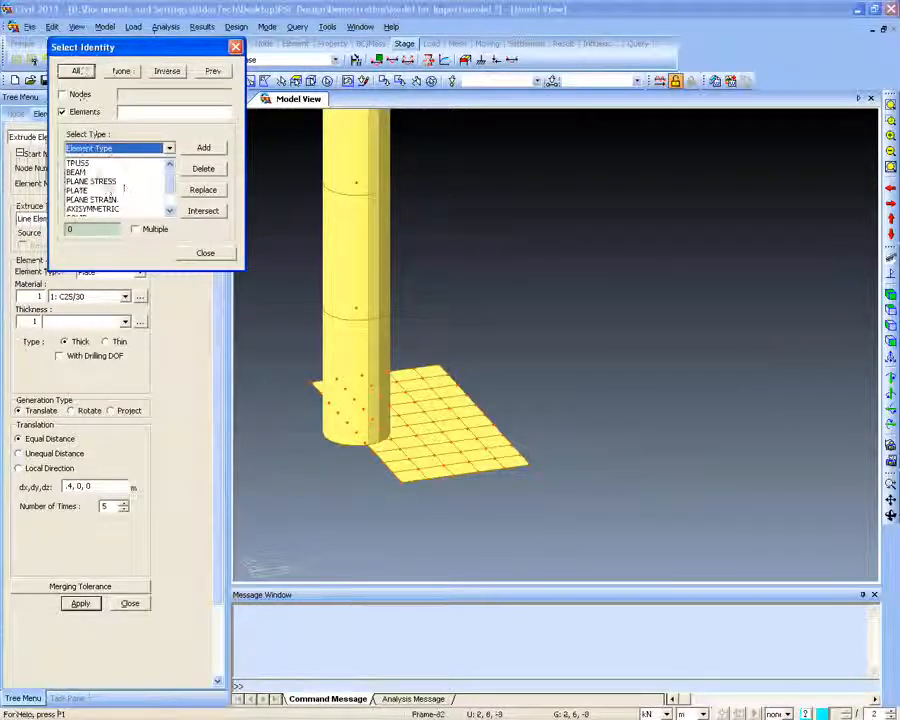
left_click(85, 190)
left_click(208, 148)
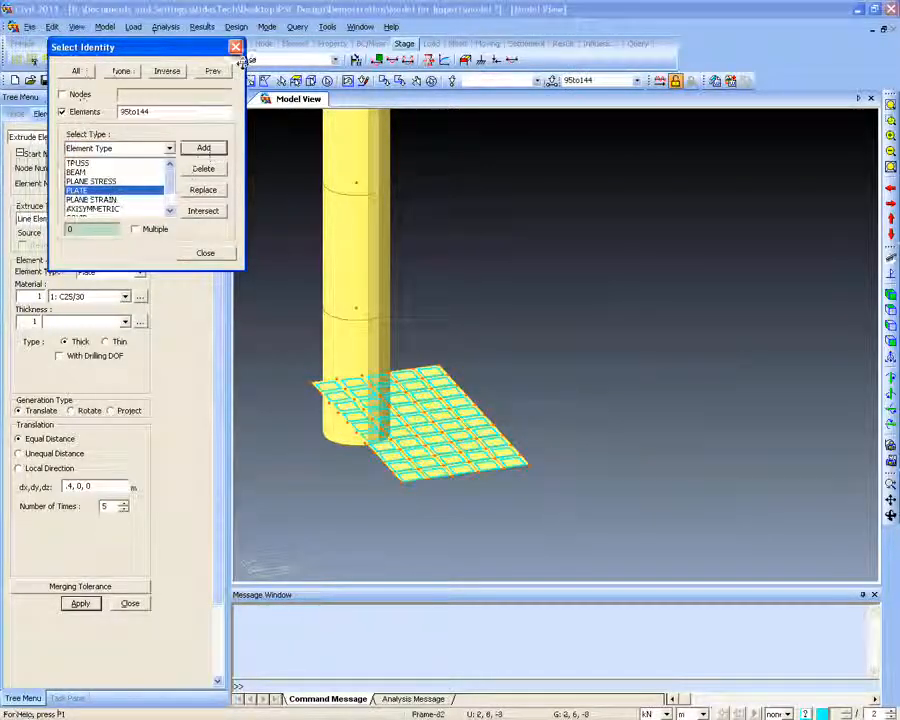
left_click(235, 47)
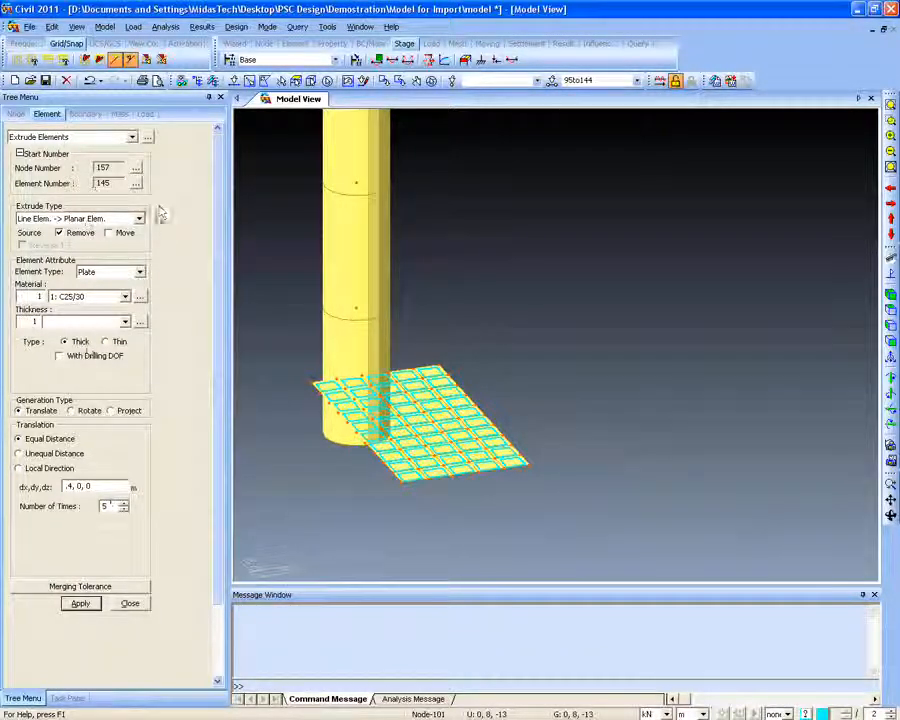
left_click(106, 138)
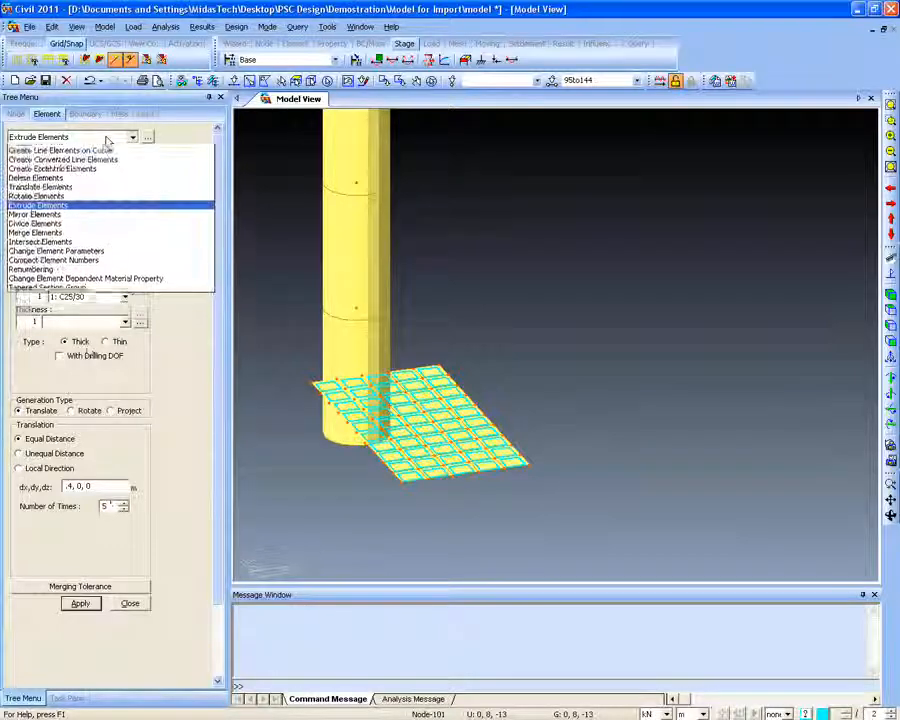
left_click(107, 210)
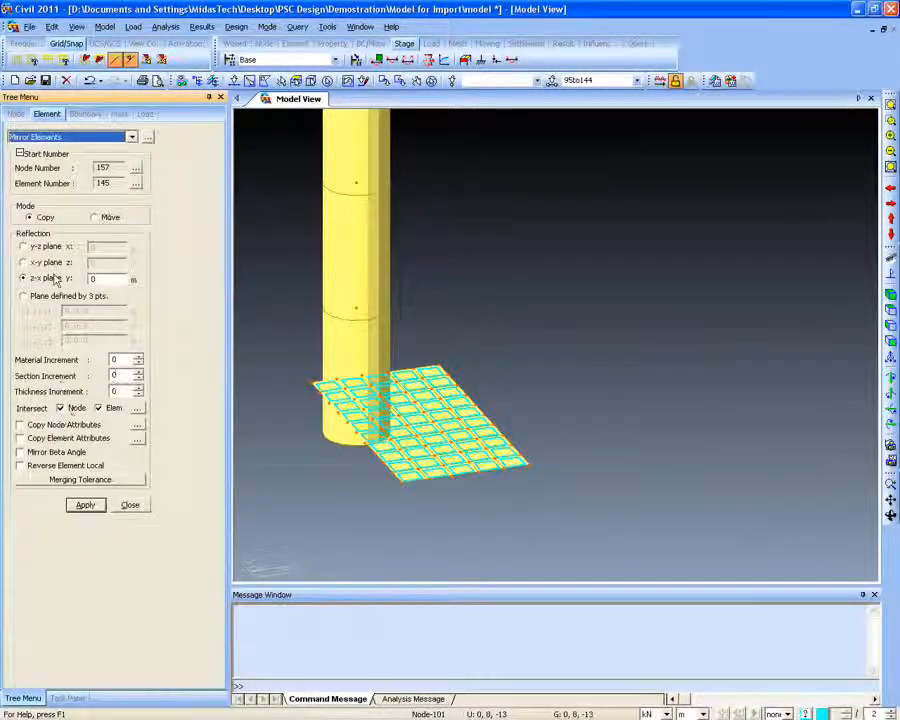
left_click(36, 246)
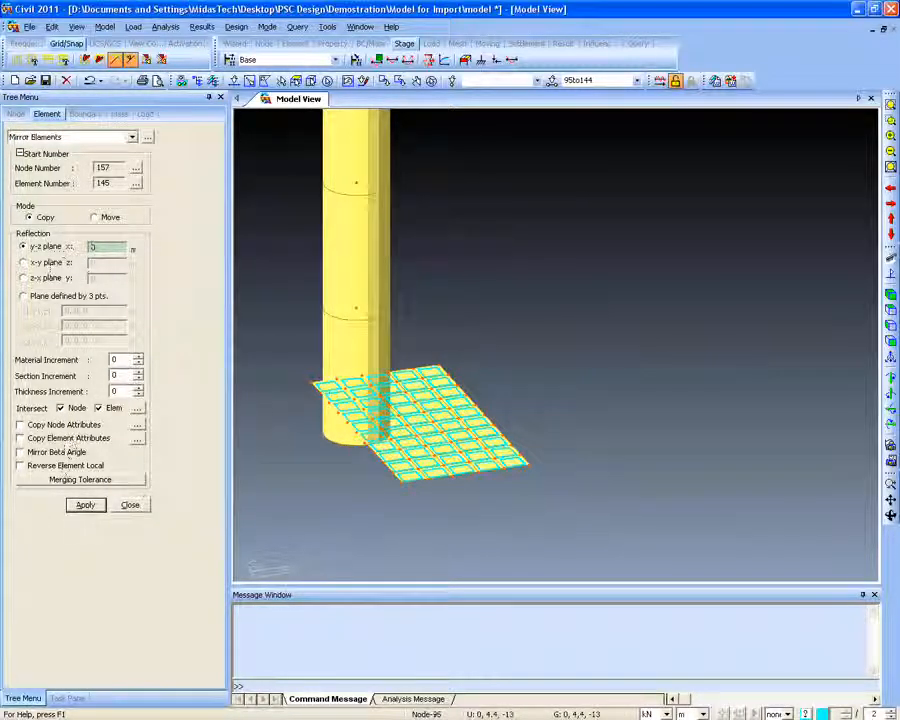
left_click(72, 504)
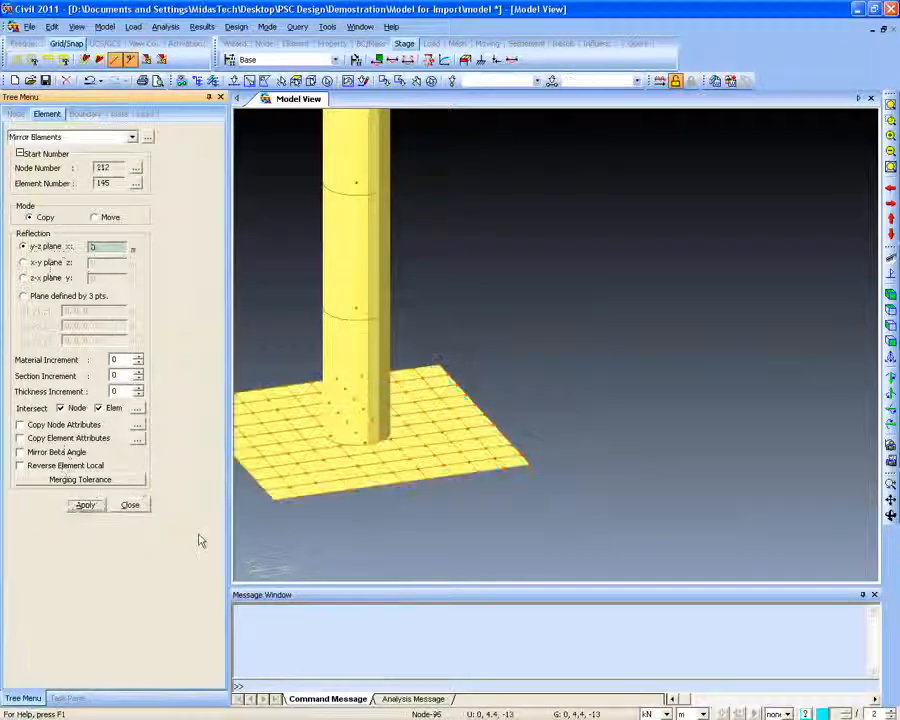
Select all plate elements of the base at the pier's foot and set up their extrusion from planar to solid elements
middle_click_drag(490, 478, 345, 482, "ctrl")
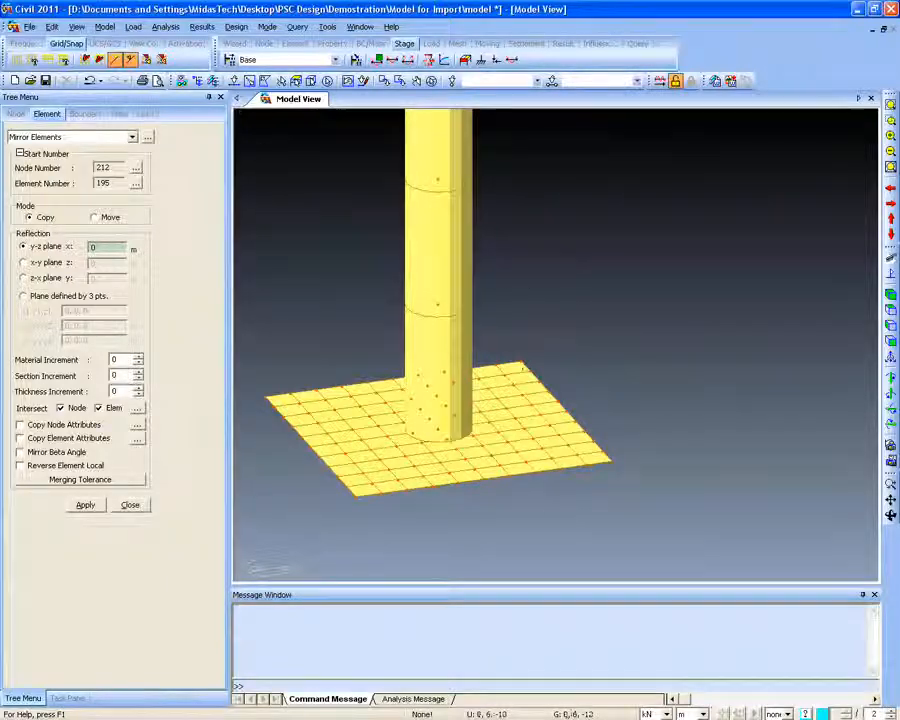
left_click(234, 80)
left_click_drag(251, 357, 480, 448)
left_click_drag(638, 480, 632, 535)
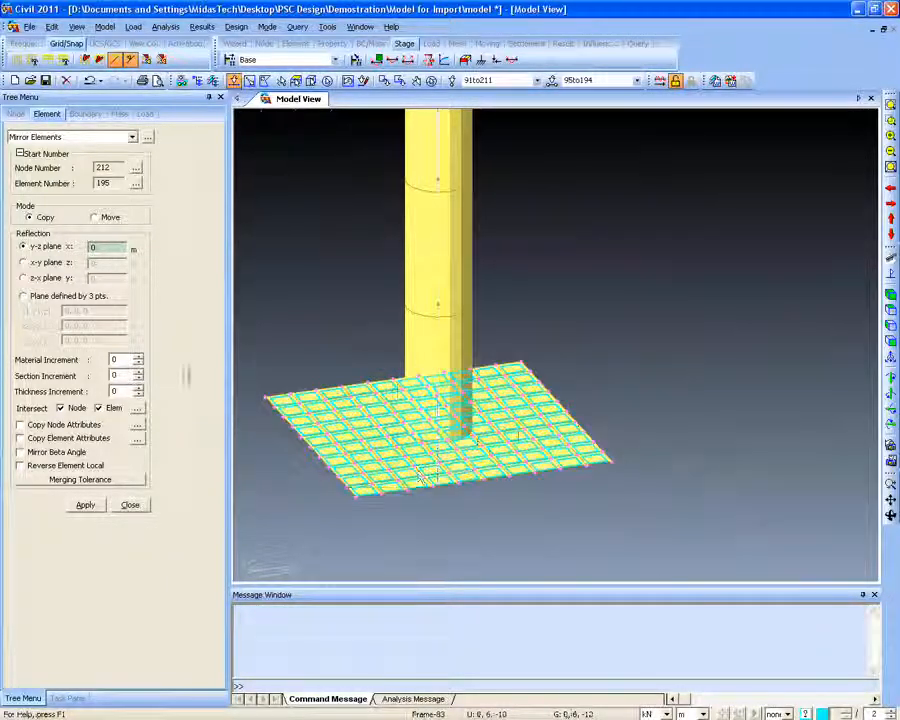
left_click(84, 137)
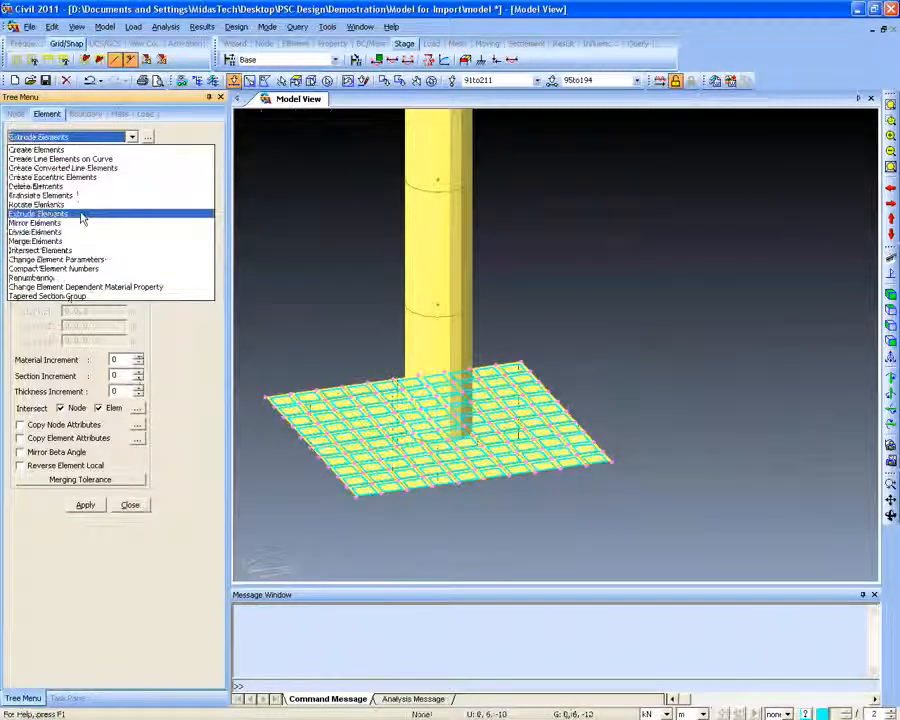
left_click(100, 207)
left_click(110, 218)
left_click(80, 247)
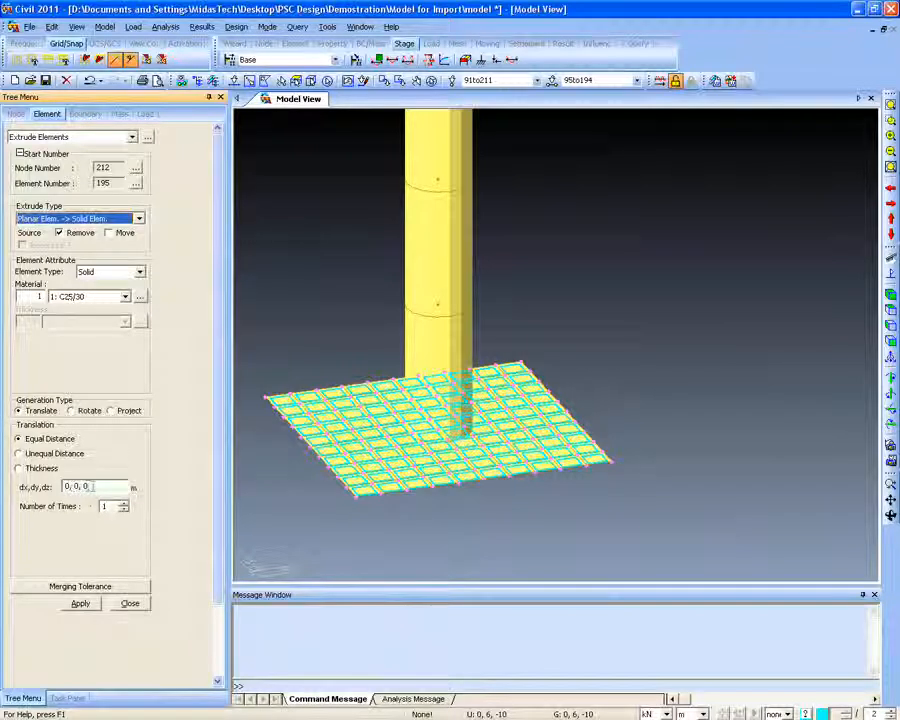
Extrude the selected base plates into C25/30 solid elements, translating 0, 0, -.4 m five times
double_click(85, 486)
key("BackSpace")
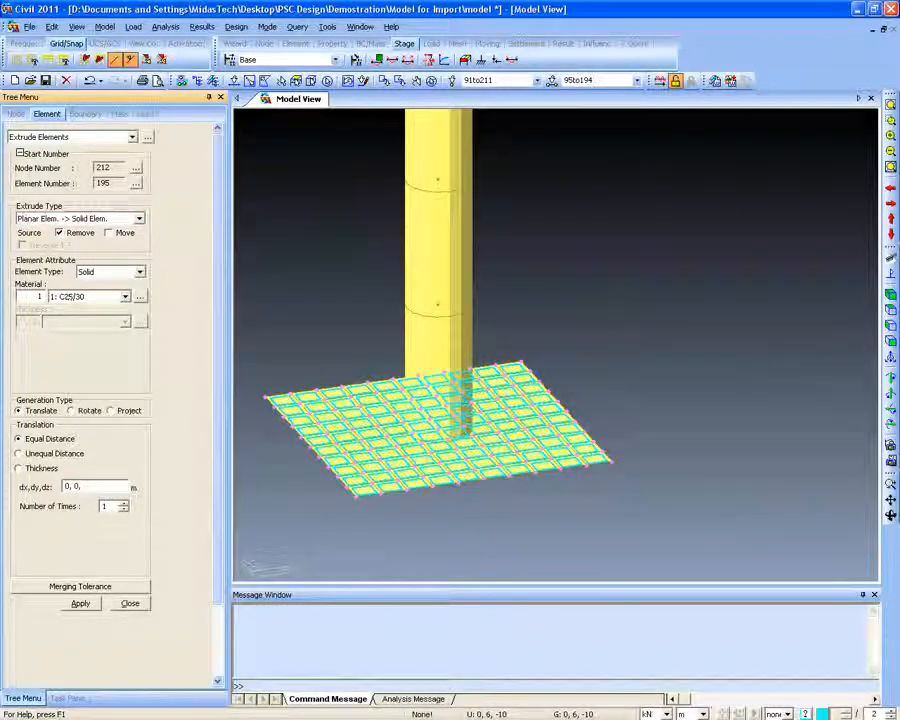
type("-4")
key("Tab")
type("5")
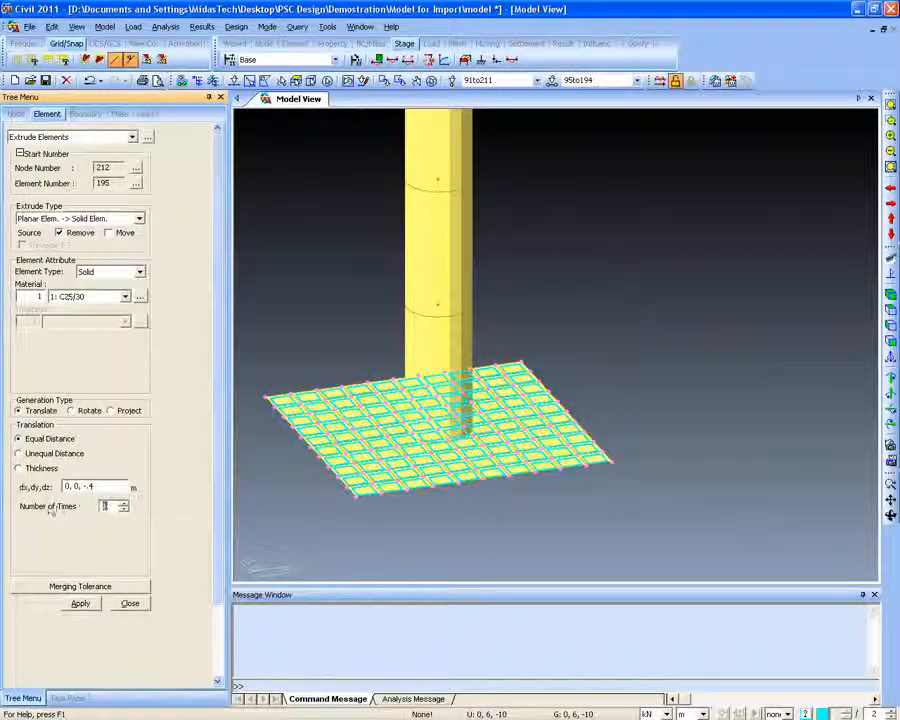
left_click(80, 603)
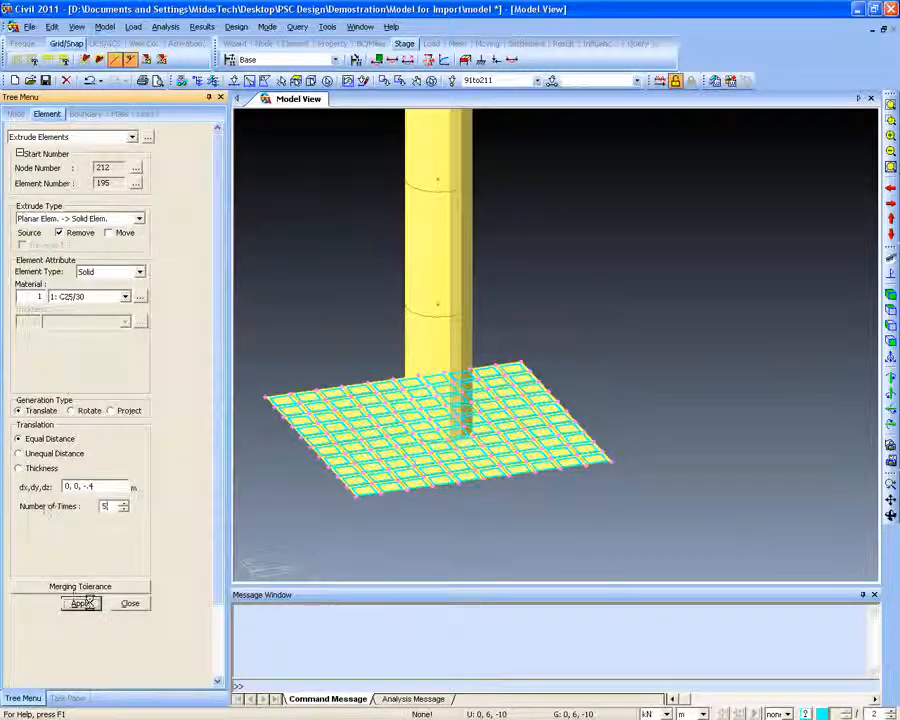
left_click(891, 106)
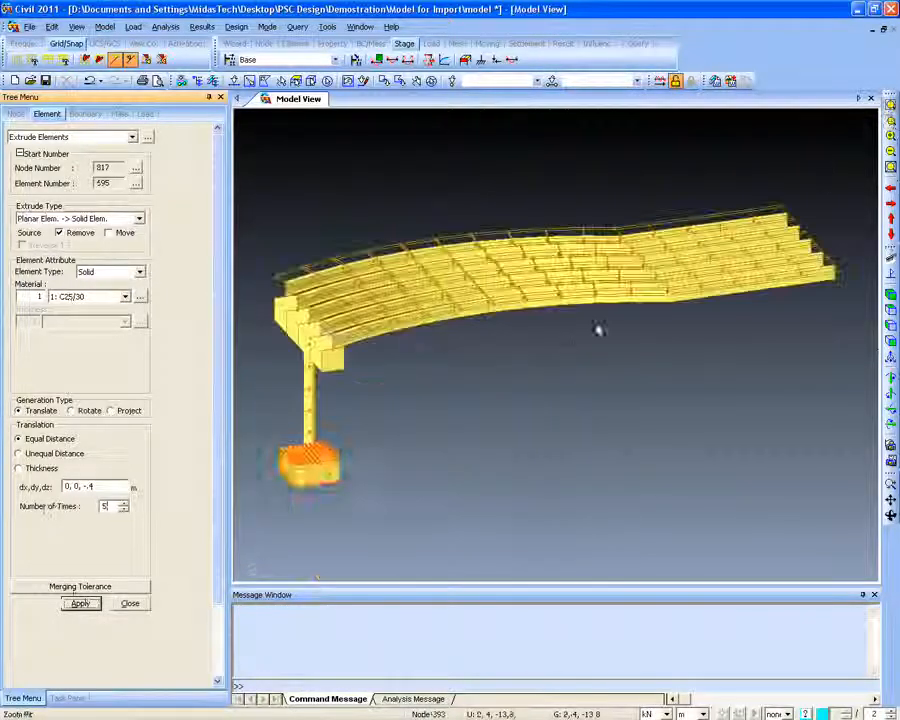
Select the line elements of the pier cap and pier in preparation for translating them
mouse_move(408, 466)
middle_mouse_down("ctrl")
mouse_move(404, 446)
mouse_move(431, 445)
mouse_move(410, 464)
mouse_move(400, 440)
mouse_move(408, 450)
middle_mouse_up("ctrl")
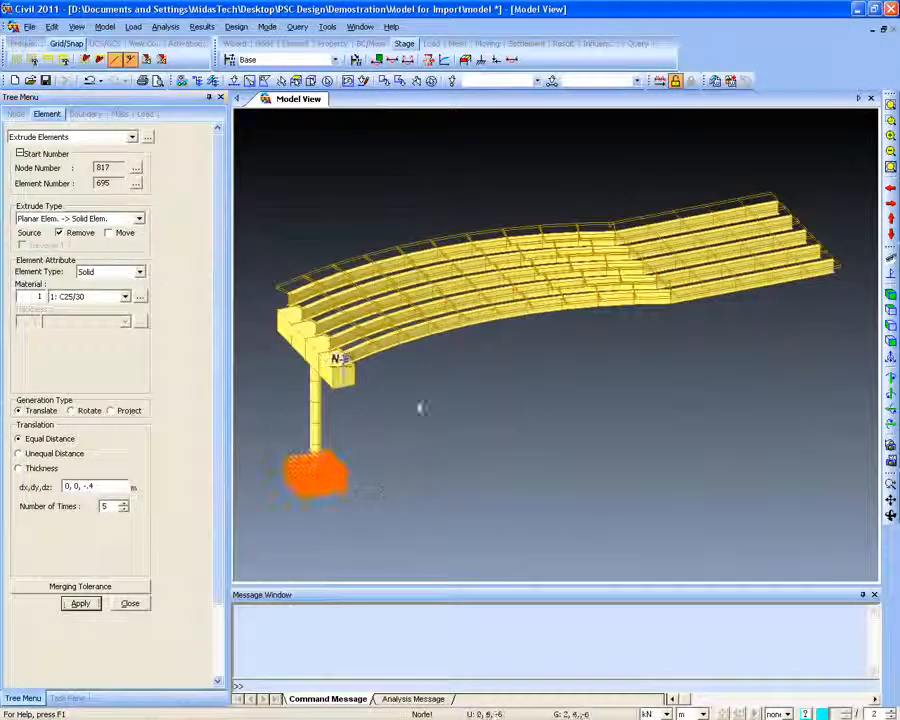
left_click(235, 82)
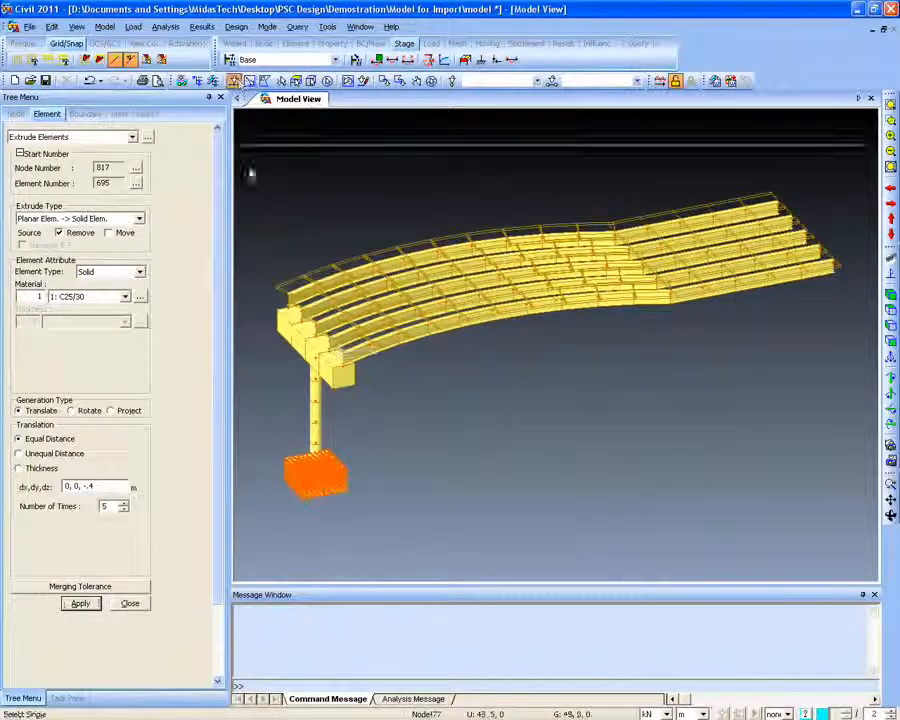
mouse_move(446, 522)
middle_mouse_down("ctrl")
mouse_move(453, 491)
mouse_move(440, 478)
middle_mouse_up("ctrl")
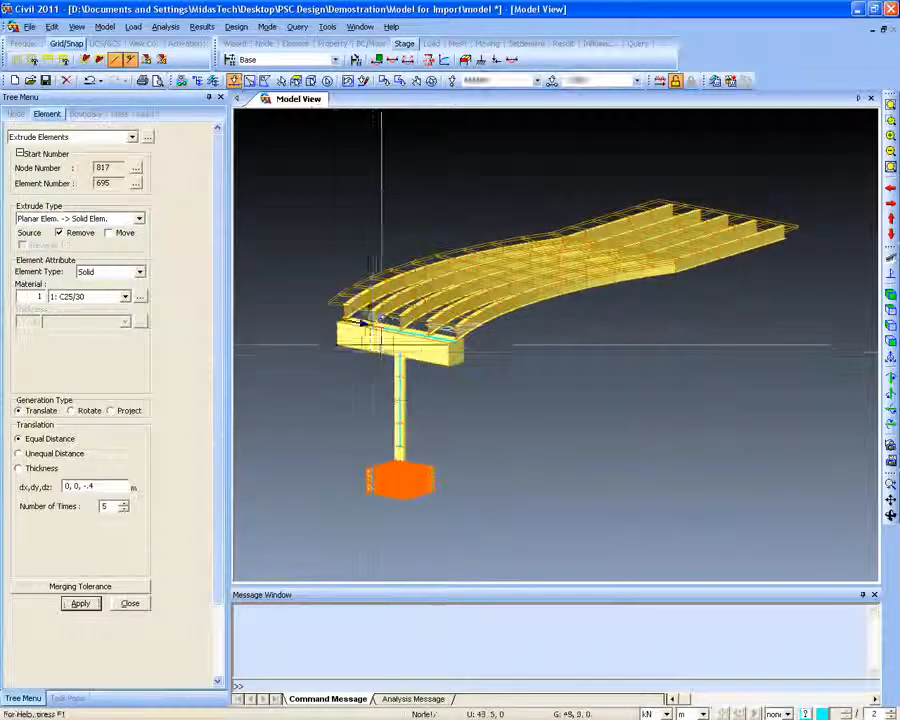
middle_click_drag(586, 436, 576, 430, "ctrl")
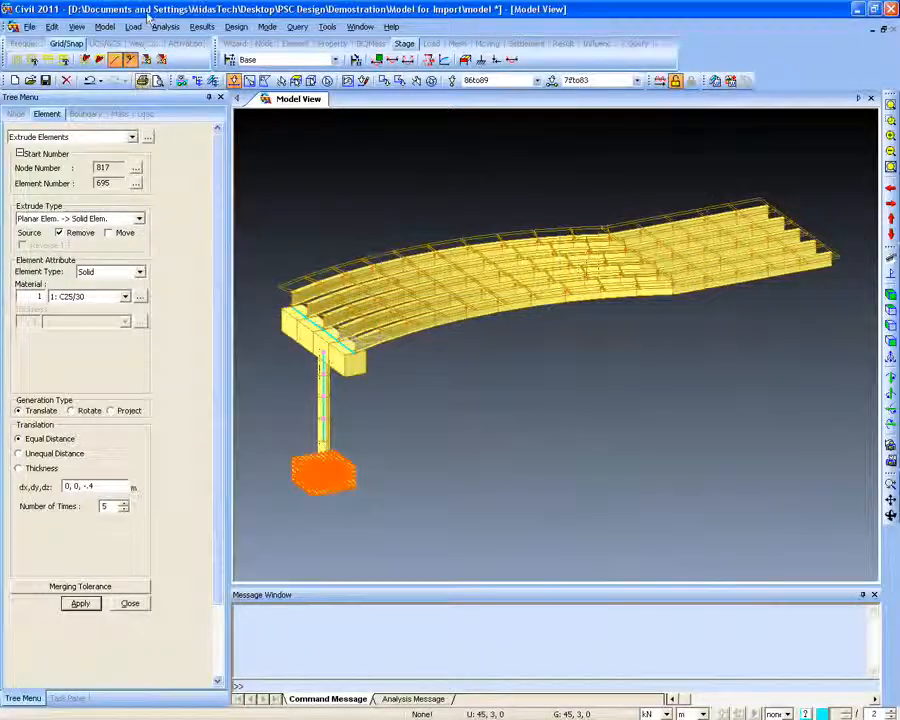
left_click(105, 26)
mouse_move(166, 136)
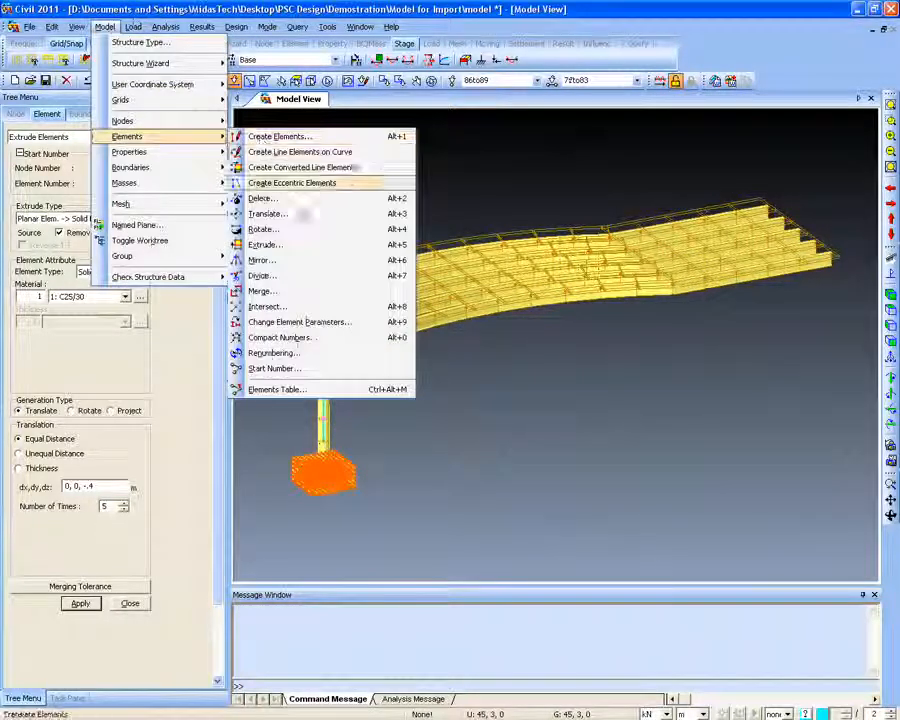
Copy the selected pier and pier cap elements along the x axis at unequal distances of 30 and 15 m, intersecting nodes and elements
left_click(266, 213)
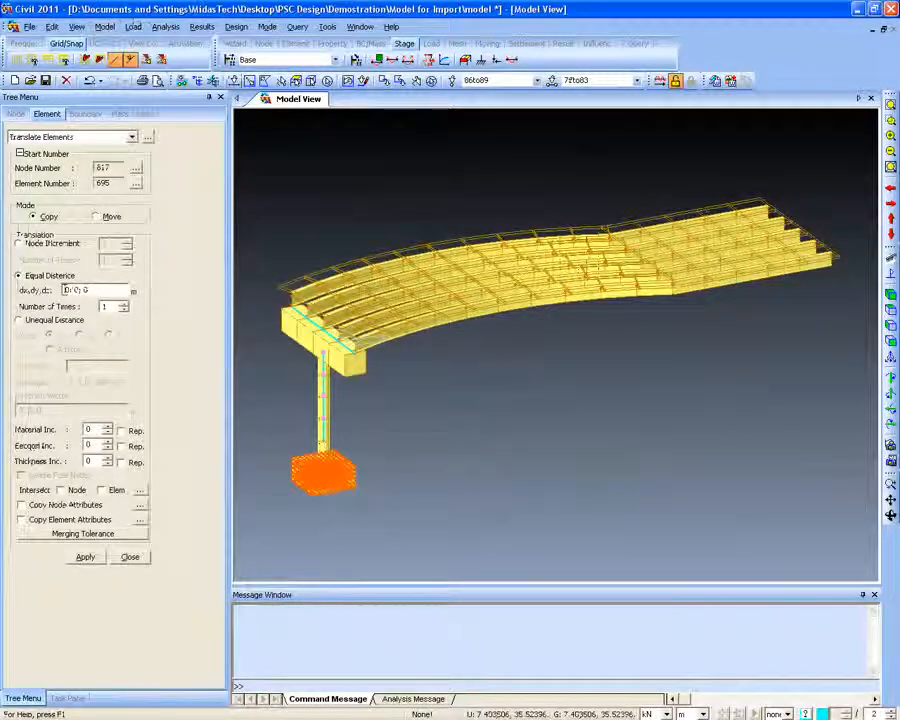
left_click(50, 320)
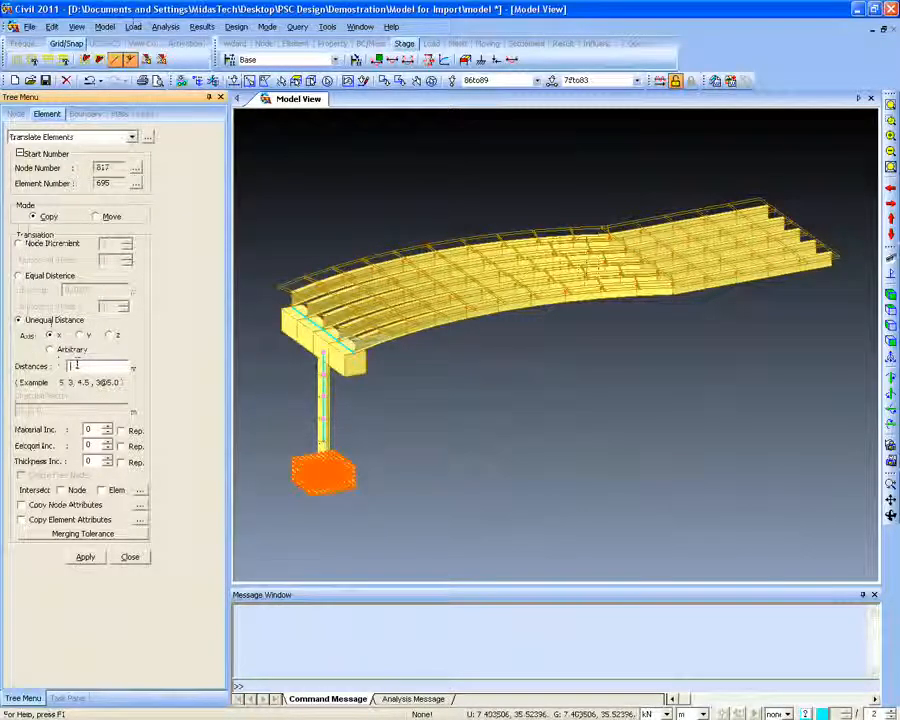
type("30,15,")
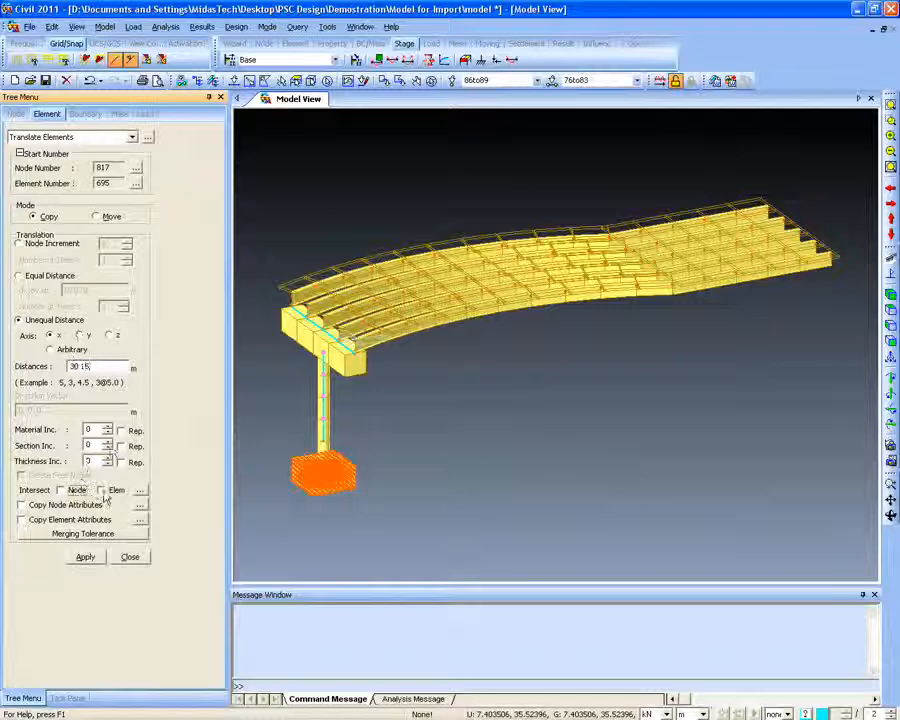
left_click(101, 490)
left_click(60, 490)
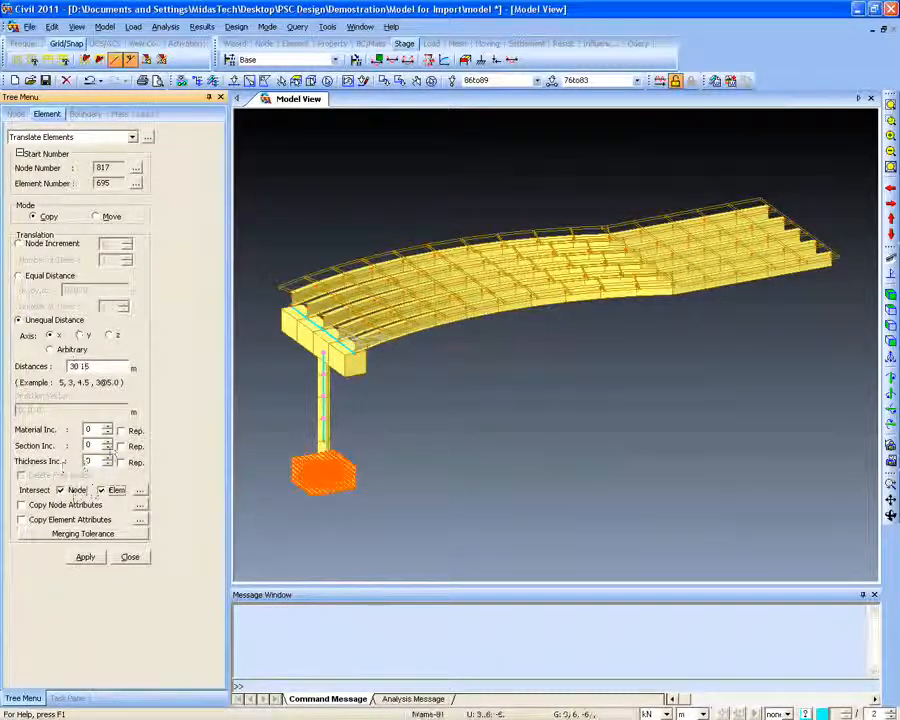
left_click(85, 557)
middle_click_drag(552, 456, 556, 424, "ctrl")
mouse_move(637, 376)
middle_mouse_down("ctrl")
mouse_move(613, 366)
mouse_move(629, 384)
middle_mouse_up("ctrl")
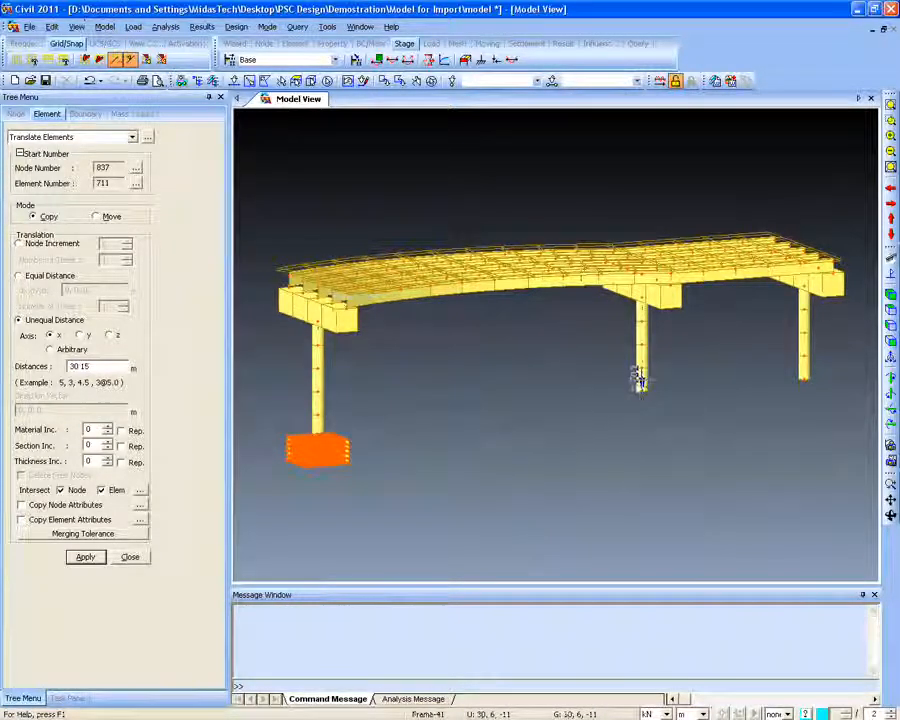
Define a rectangular plate in the Plate Wizard with B 2 m, H 2 m and a division size of 0.4 m
left_click(104, 26)
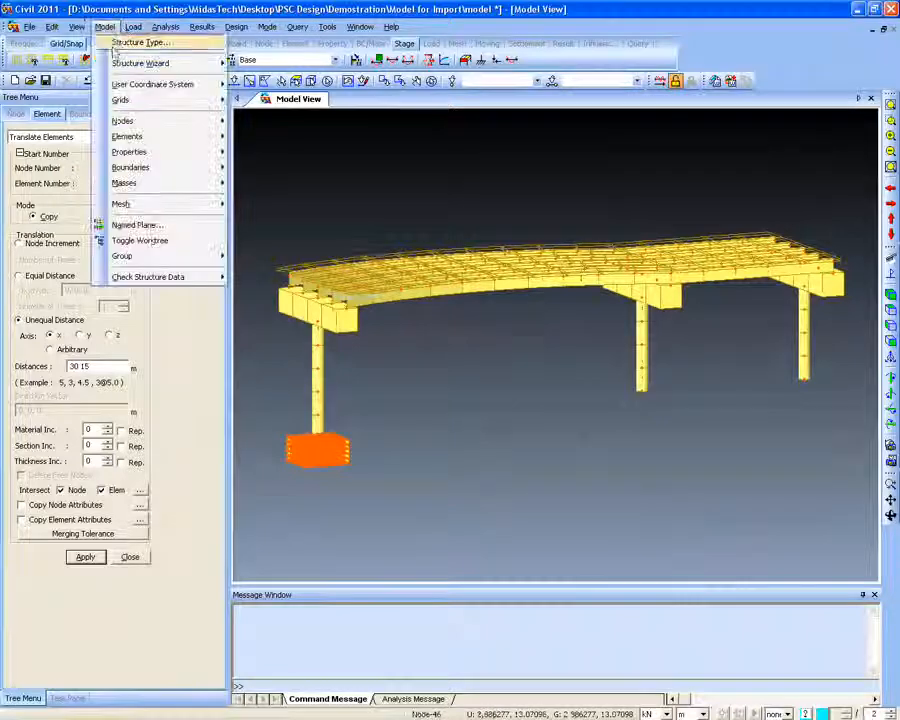
mouse_move(116, 63)
left_click(275, 140)
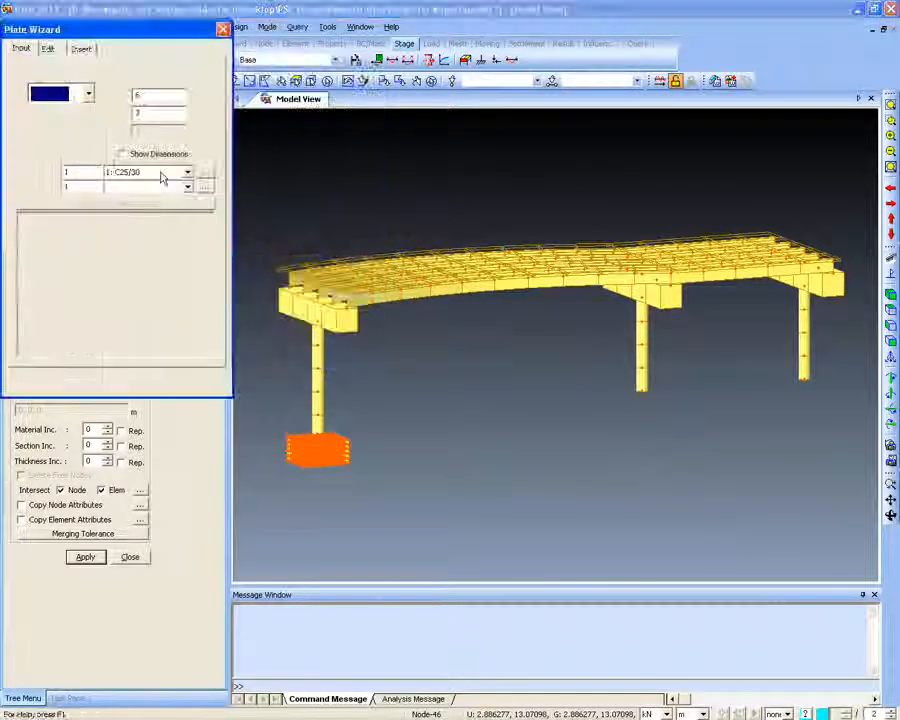
left_click_drag(103, 48, 160, 50)
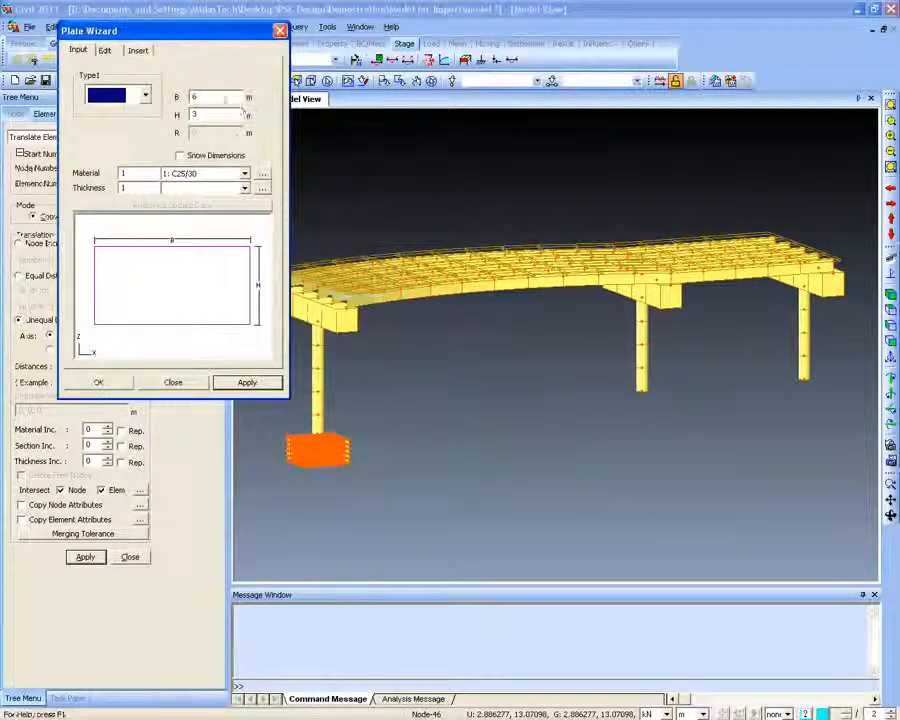
type("2")
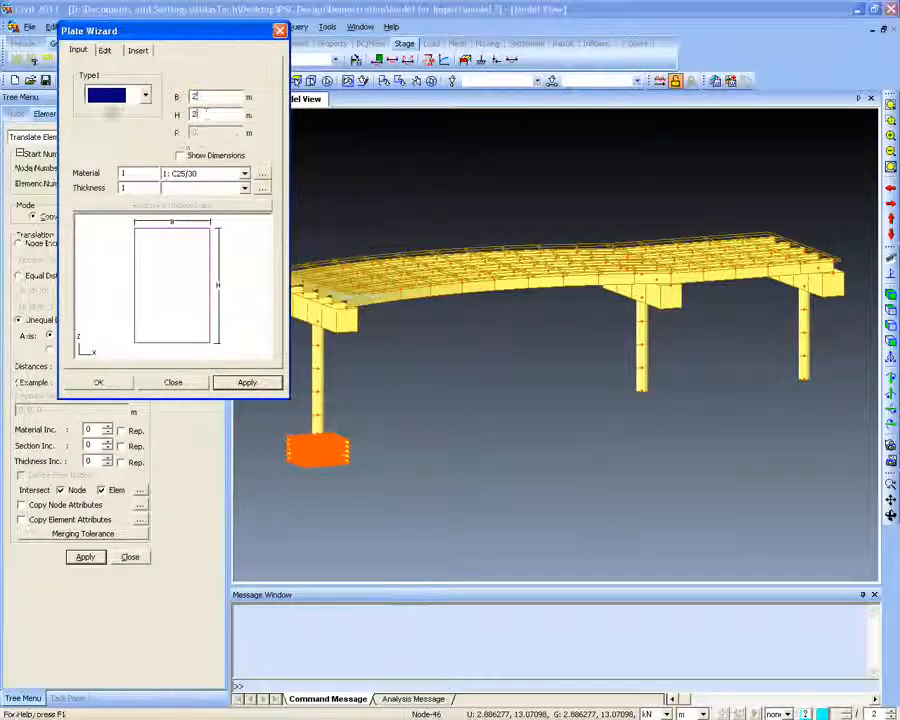
key("Tab")
type("2")
left_click(106, 51)
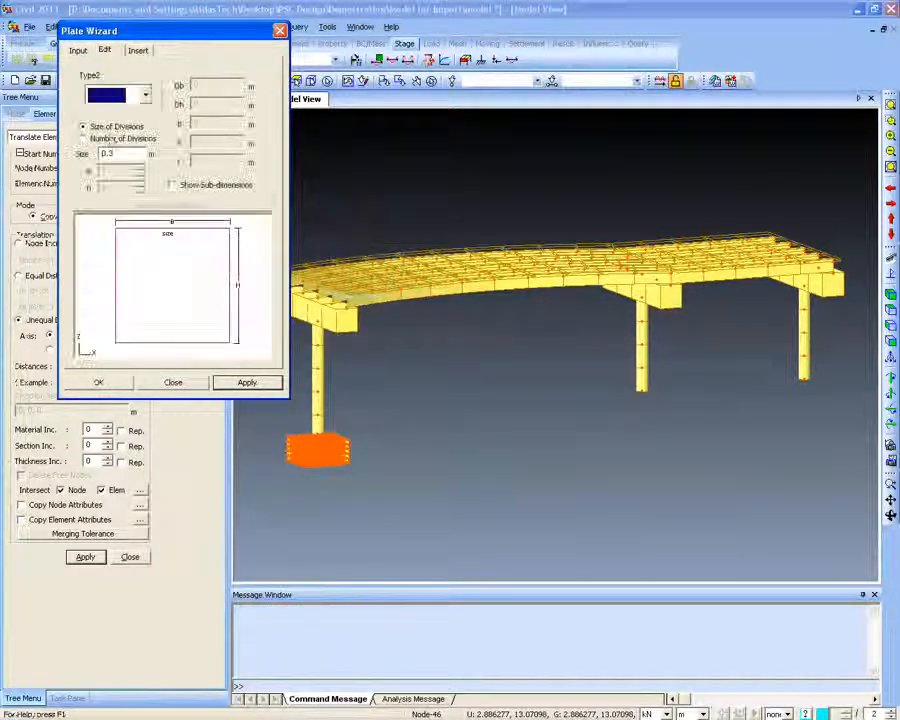
left_click(118, 154)
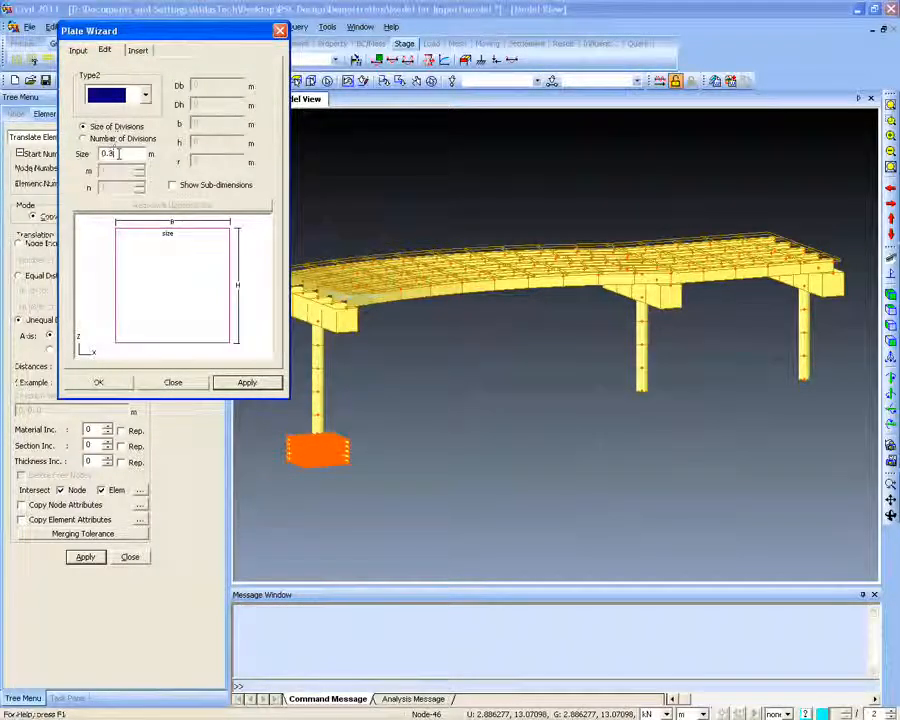
key("BackSpace")
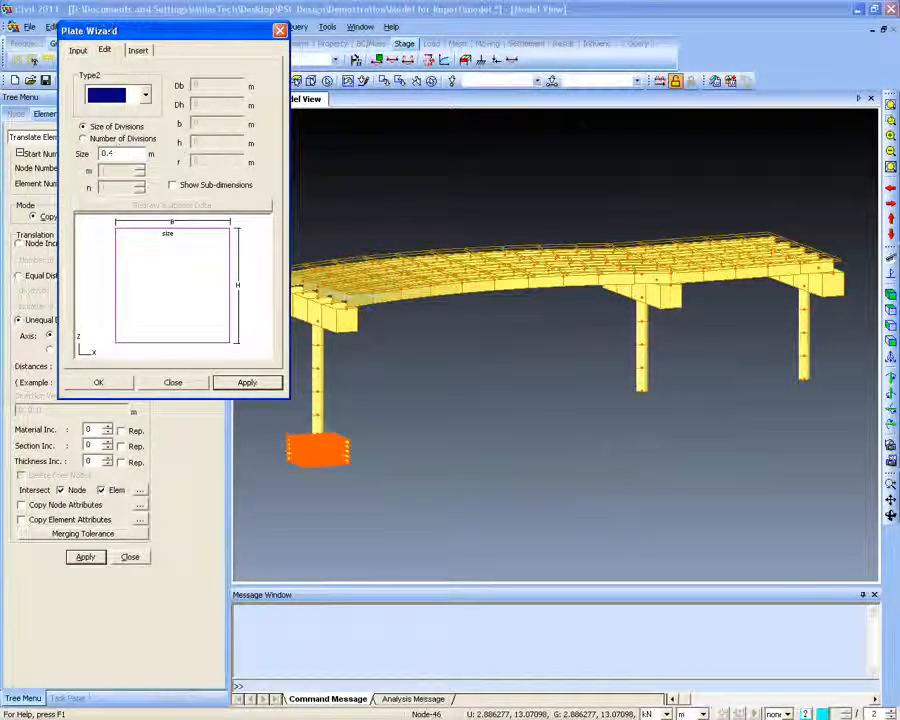
Insert the plate at the base node of the middle pier with an Alpha rotation of 90
left_click(137, 50)
left_click_drag(94, 133, 84, 134)
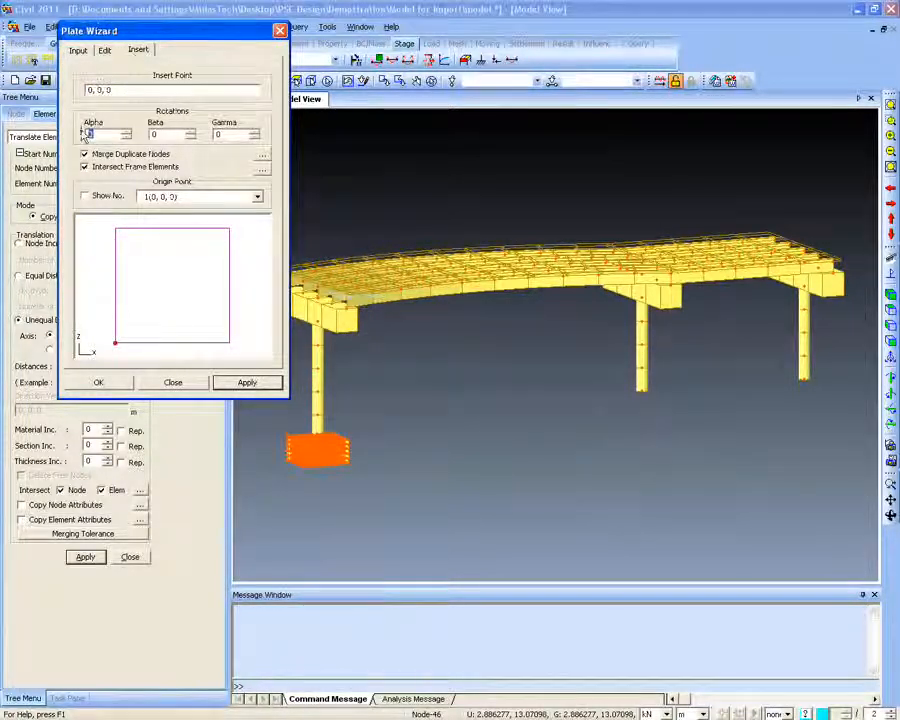
type("90")
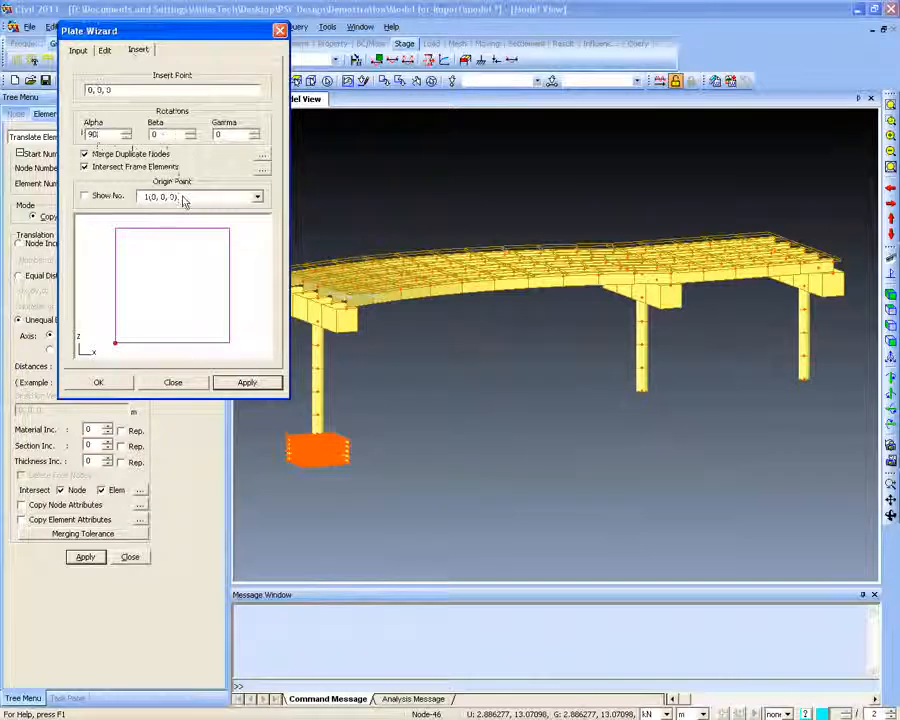
left_click(165, 89)
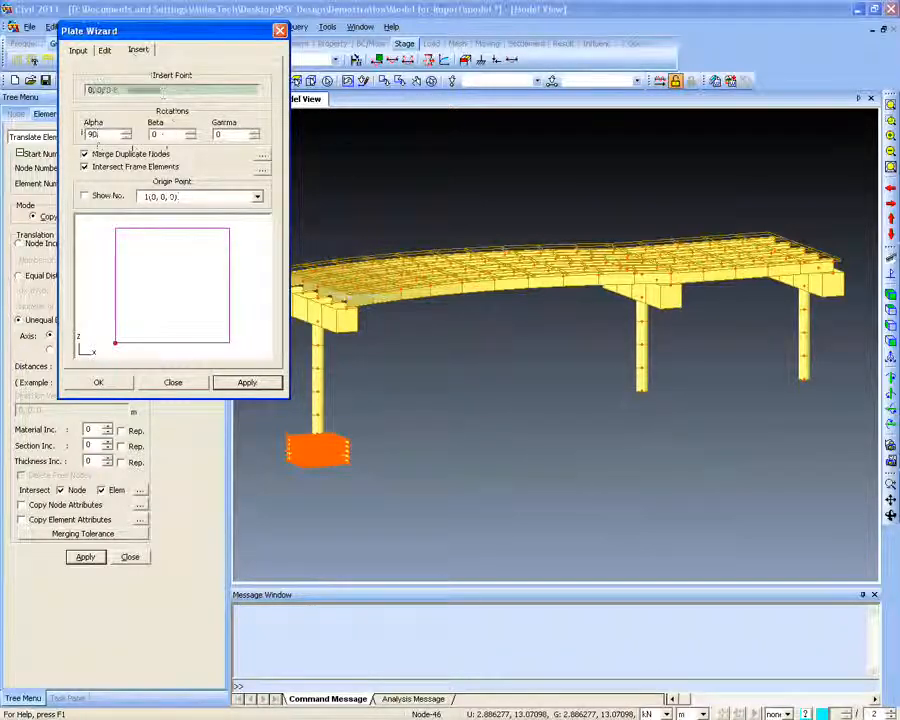
left_click(640, 386)
left_click(96, 382)
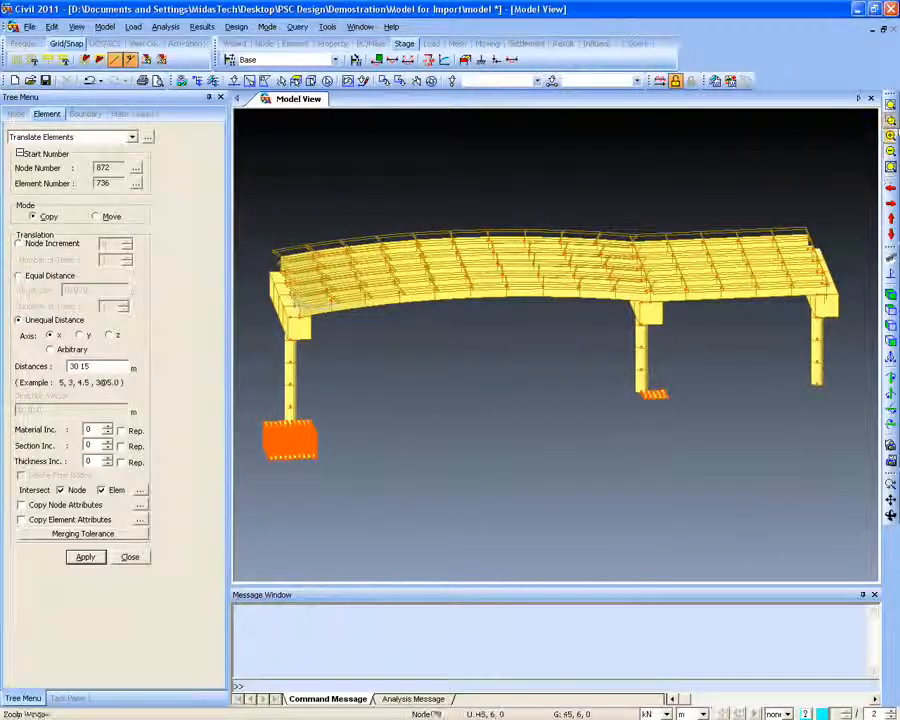
Inspect the meshed plate at the middle pier's base and undo its insertion
left_click(890, 120)
left_click_drag(632, 390, 687, 432)
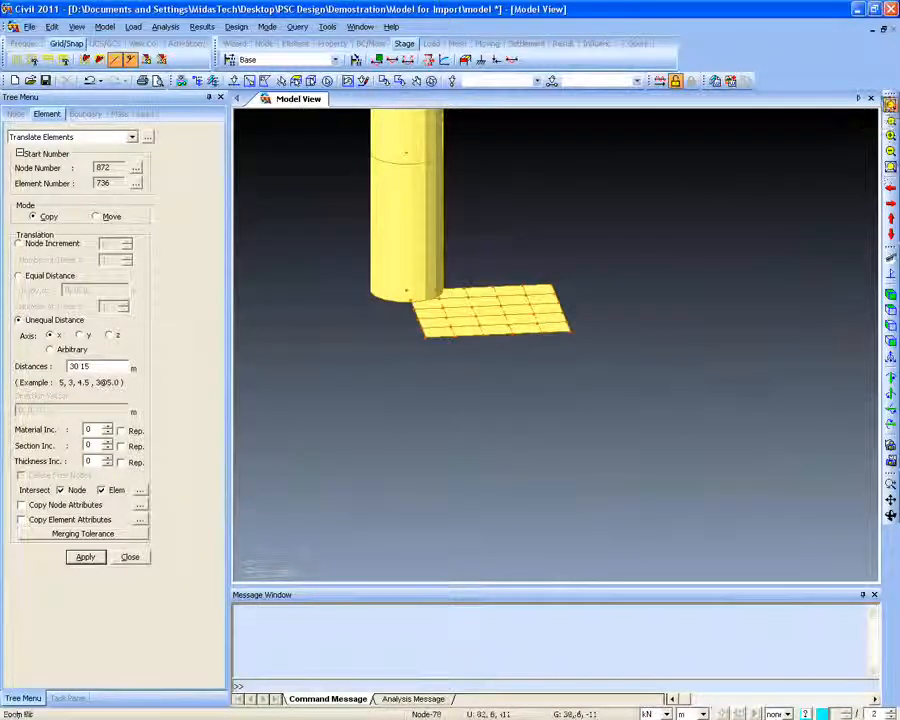
left_click(890, 105)
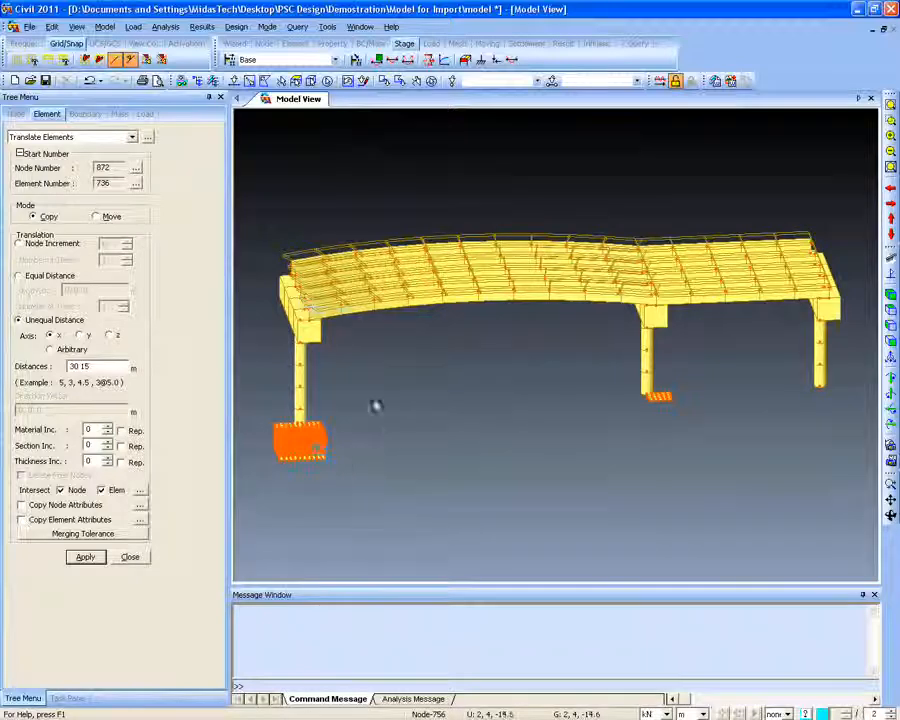
left_click(90, 81)
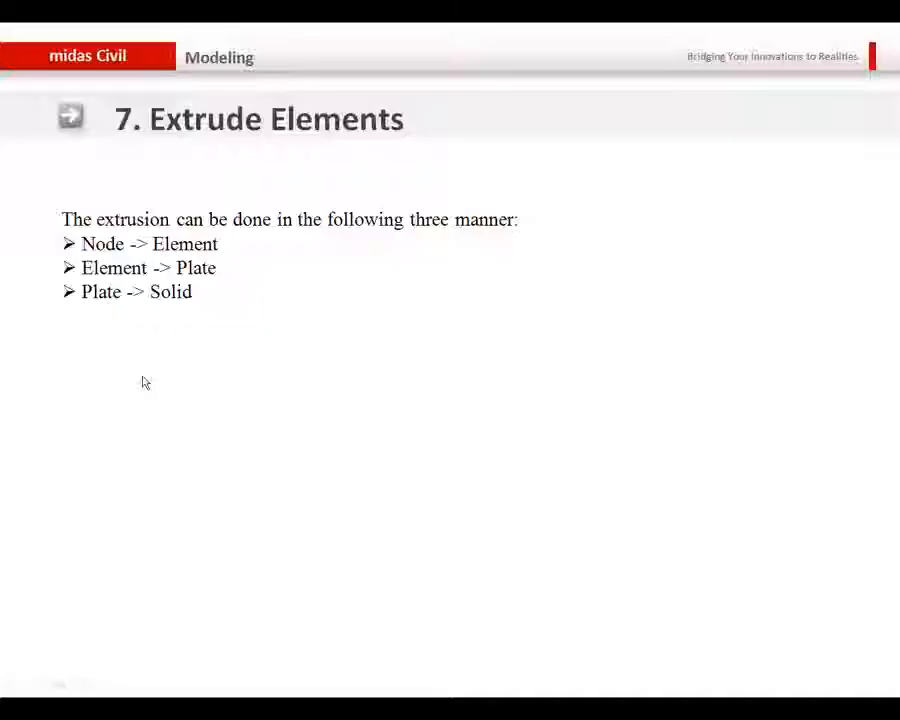
left_click(160, 343)
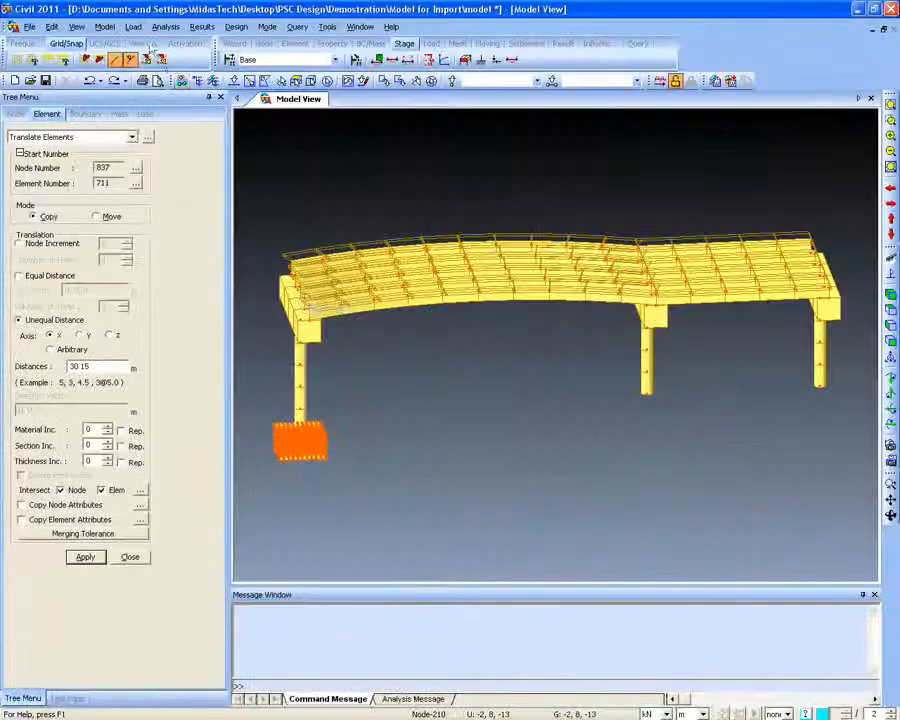
Examine the Element Type conversion options in Change Element Parameters, including Truss to Tension only/Hook/Cable, and close the command
left_click(104, 26)
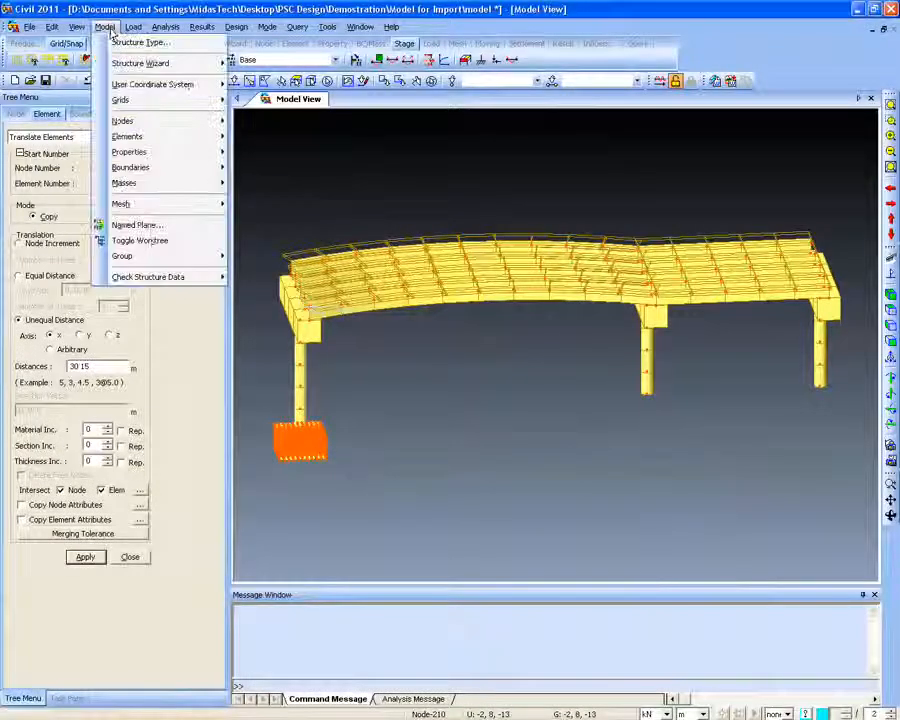
mouse_move(126, 154)
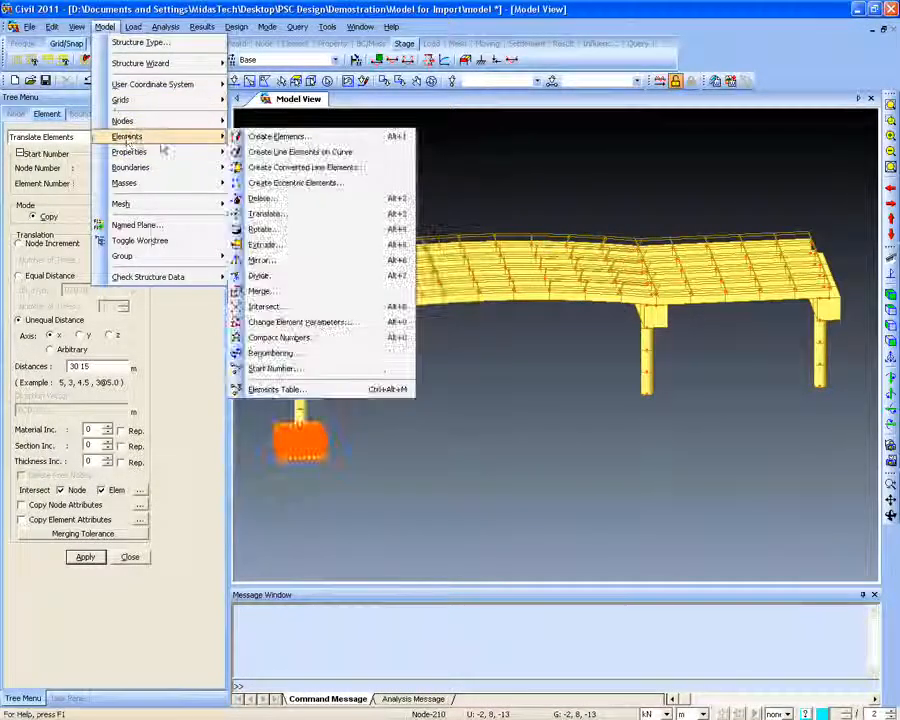
left_click(300, 321)
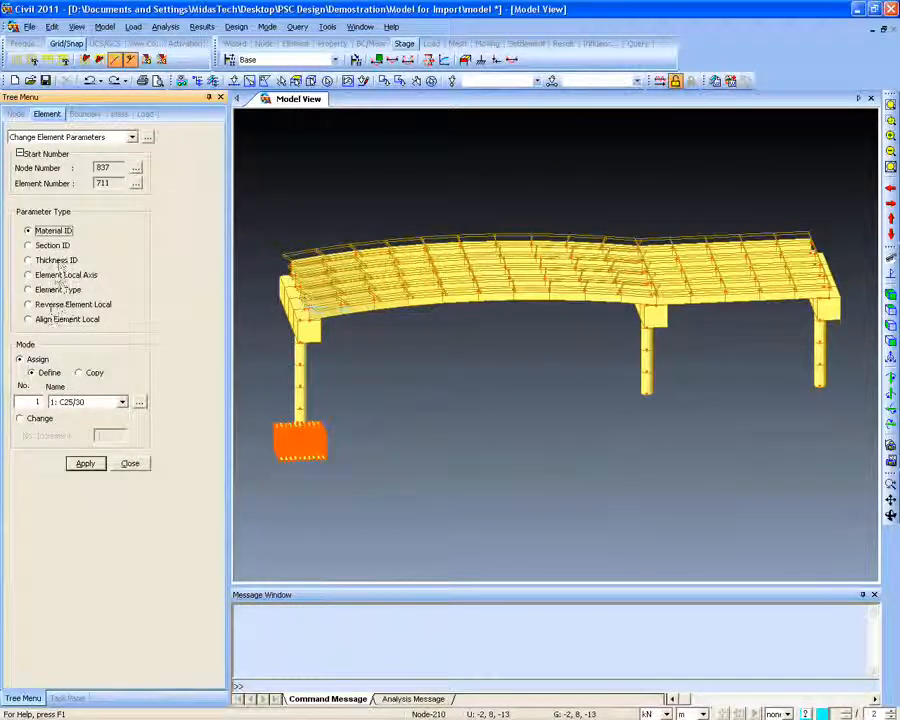
left_click(57, 289)
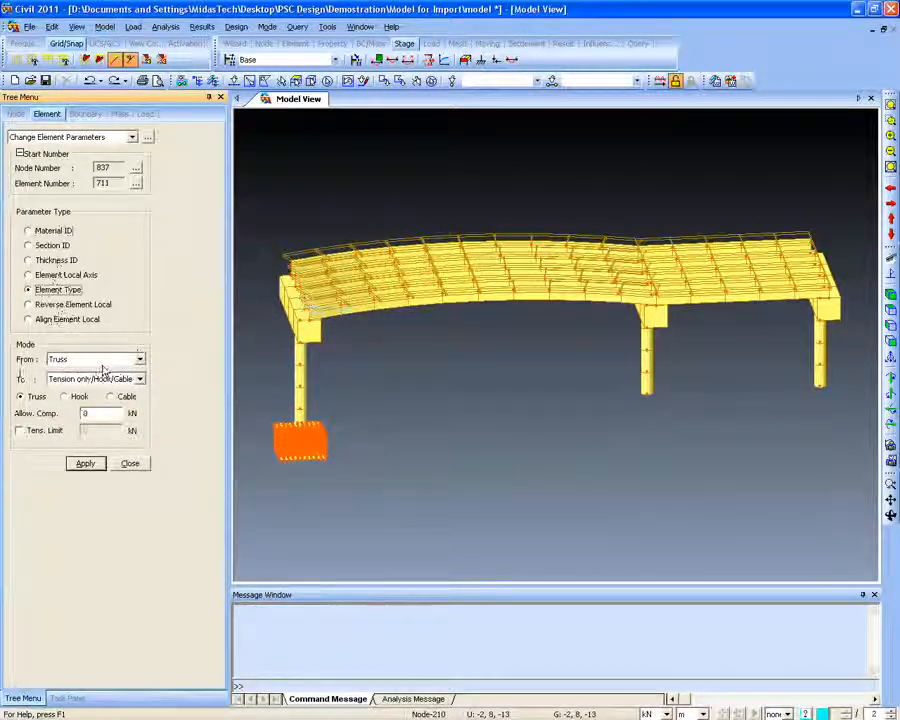
left_click(140, 379)
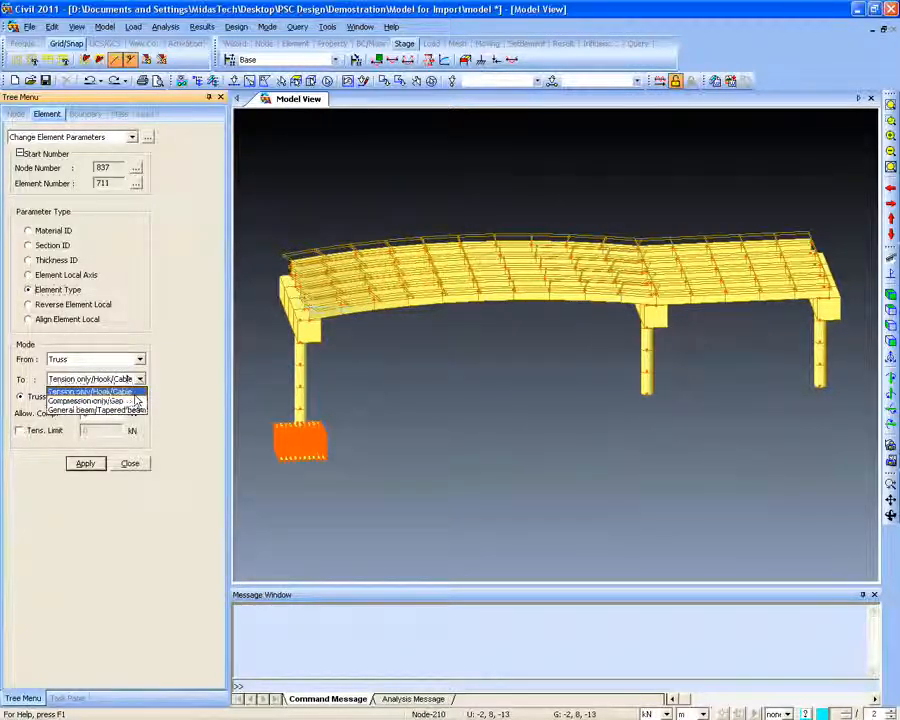
left_click(140, 392)
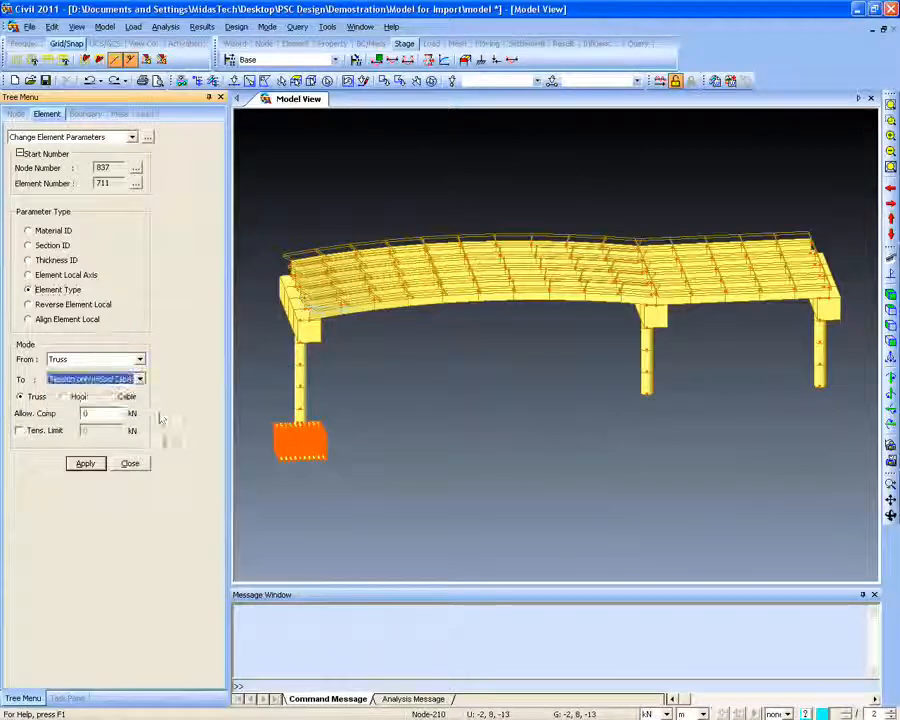
left_click(133, 463)
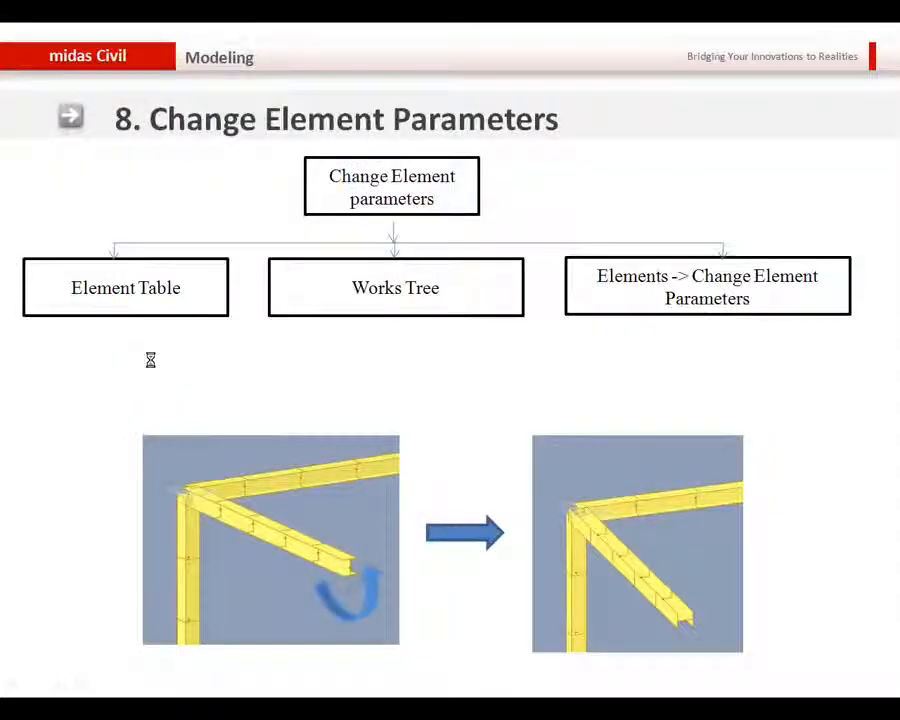
key("Right")
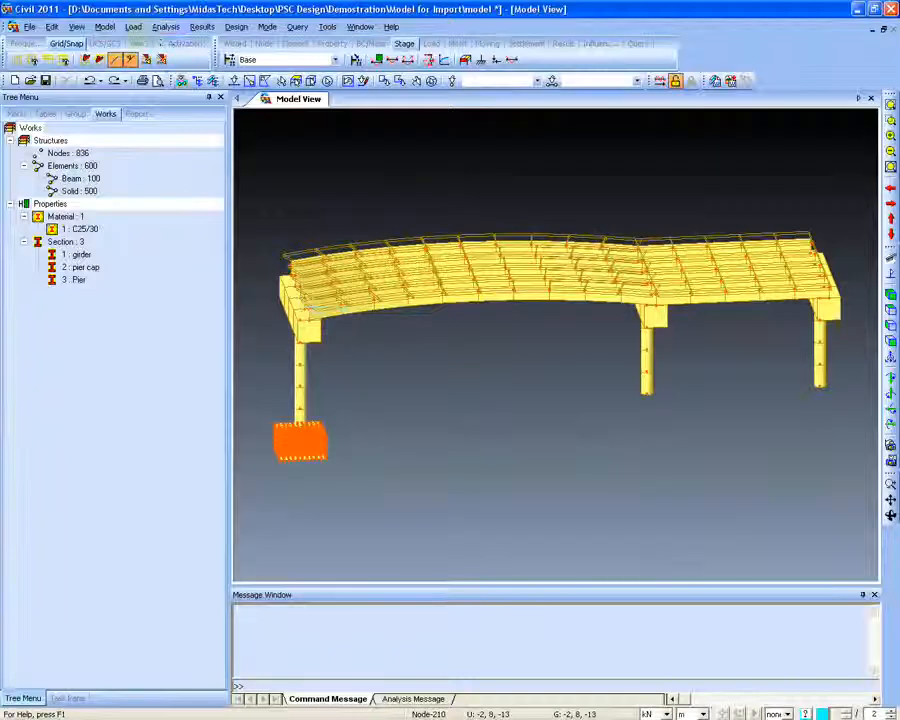
Review the Nodal Masses input fields and close them without assigning any mass
left_click(104, 26)
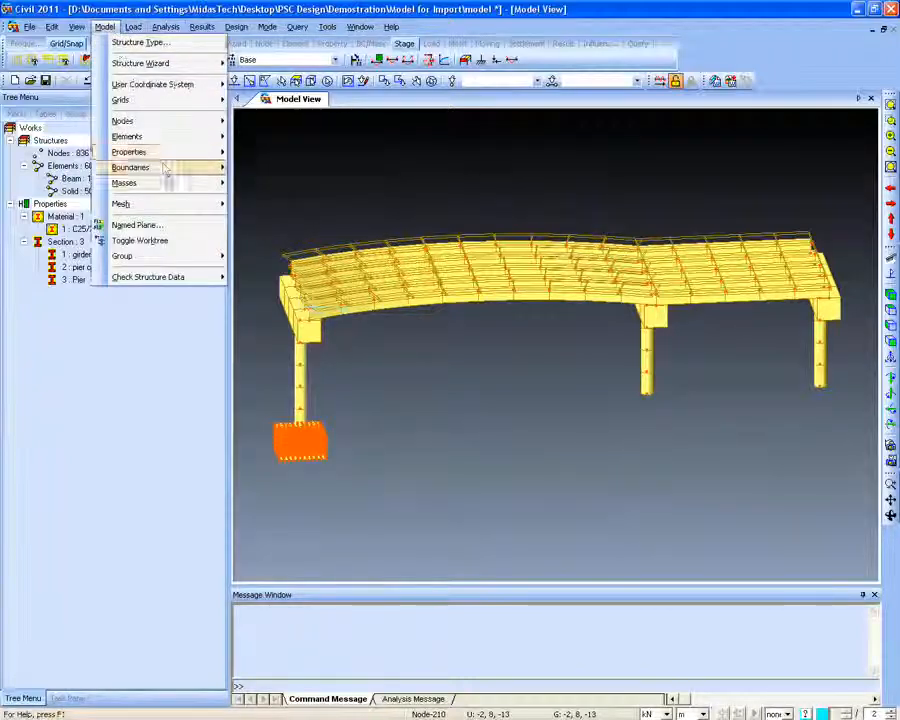
mouse_move(170, 183)
left_click(264, 185)
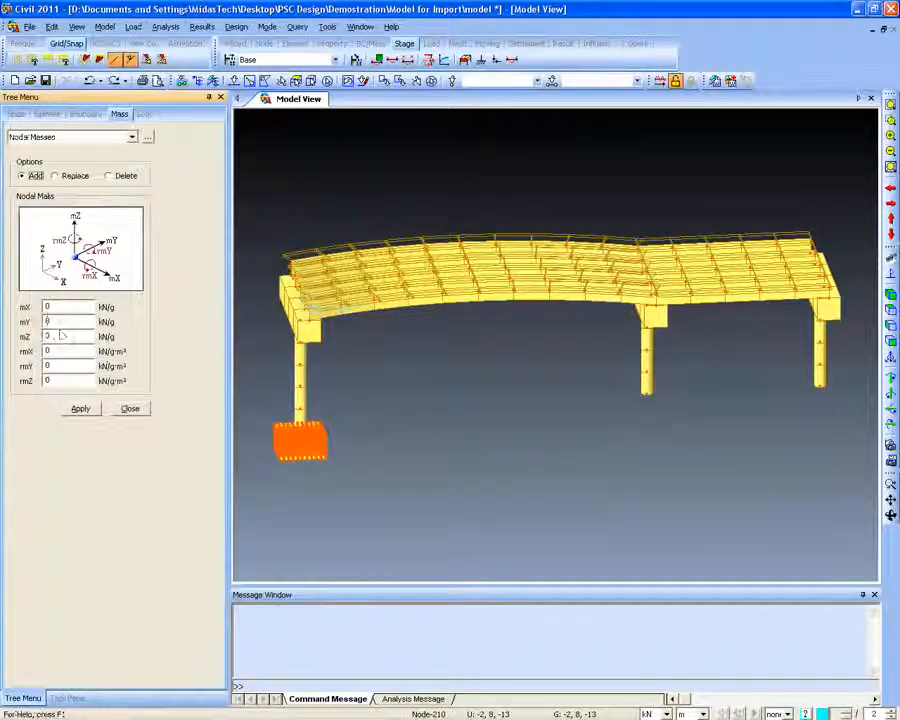
left_click(130, 408)
Review the Loads to Masses settings for mass direction, load types and load cases, and cancel without converting any loads
left_click(104, 26)
mouse_move(150, 183)
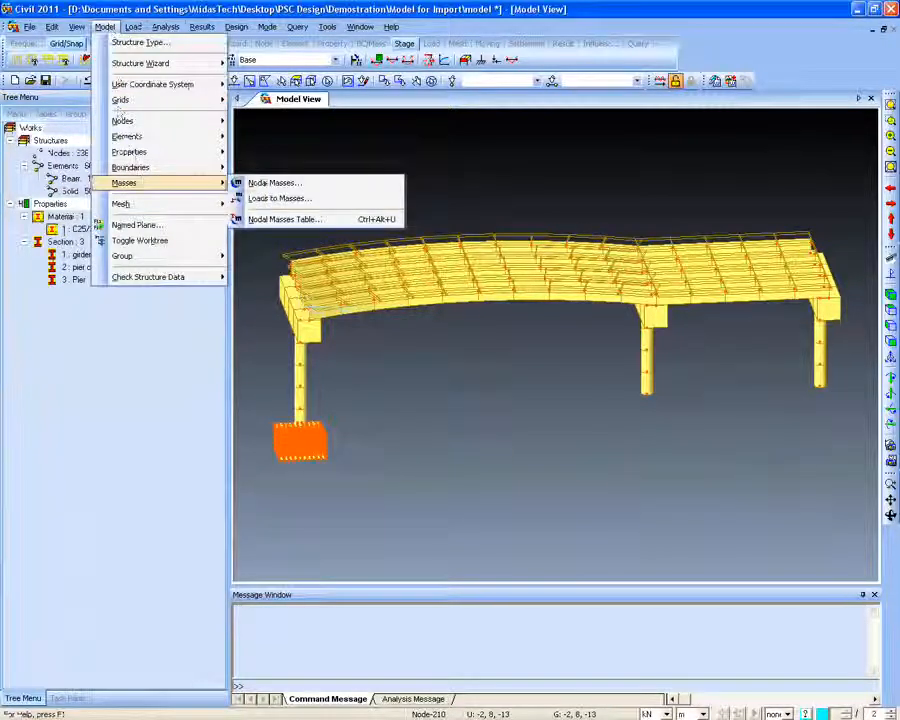
left_click(263, 199)
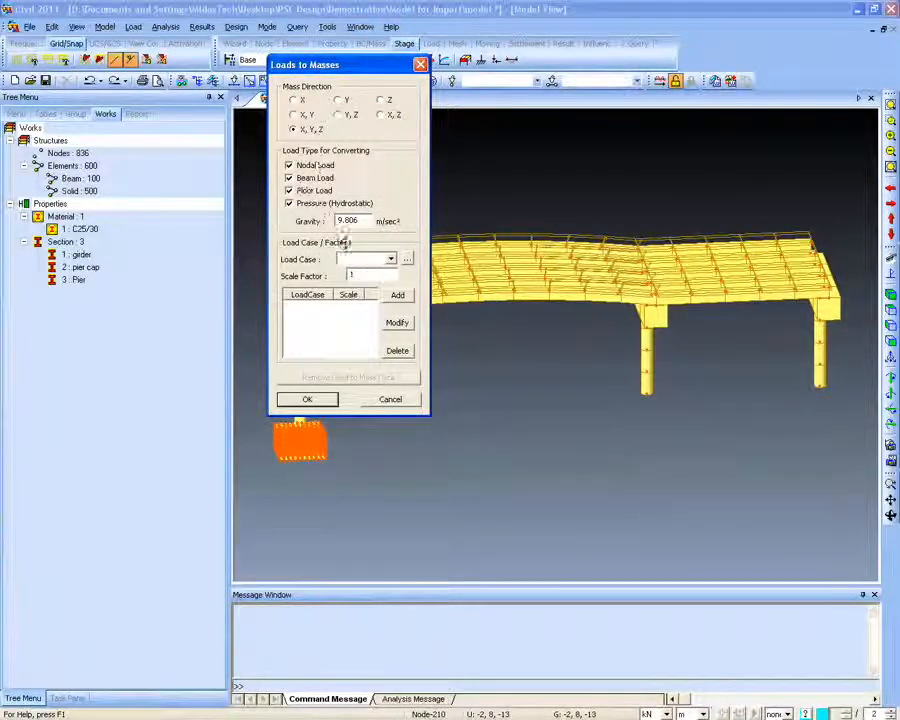
left_click_drag(394, 64, 346, 65)
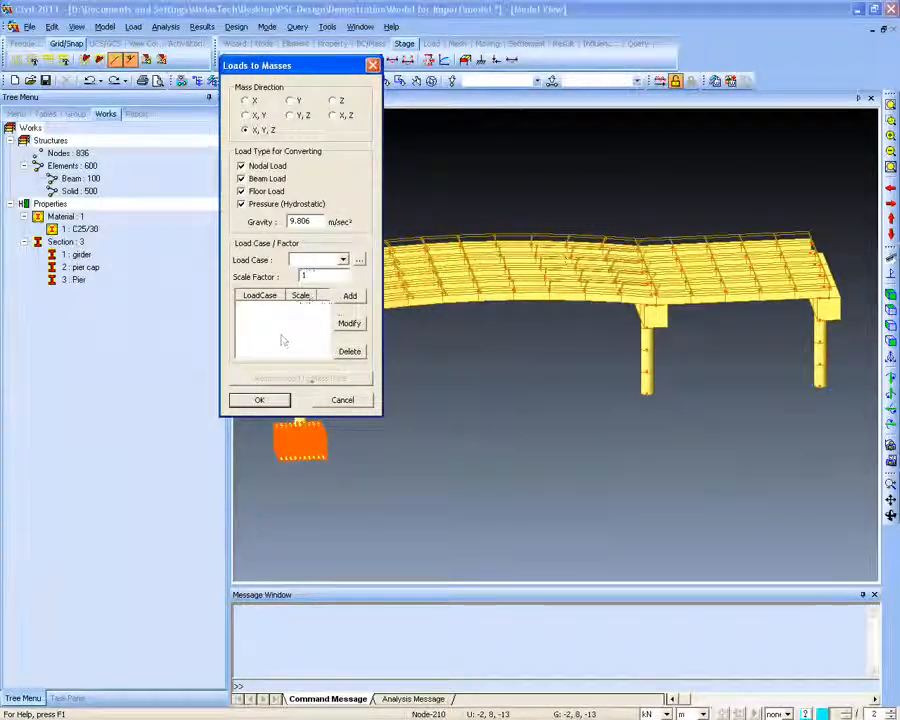
left_click(342, 399)
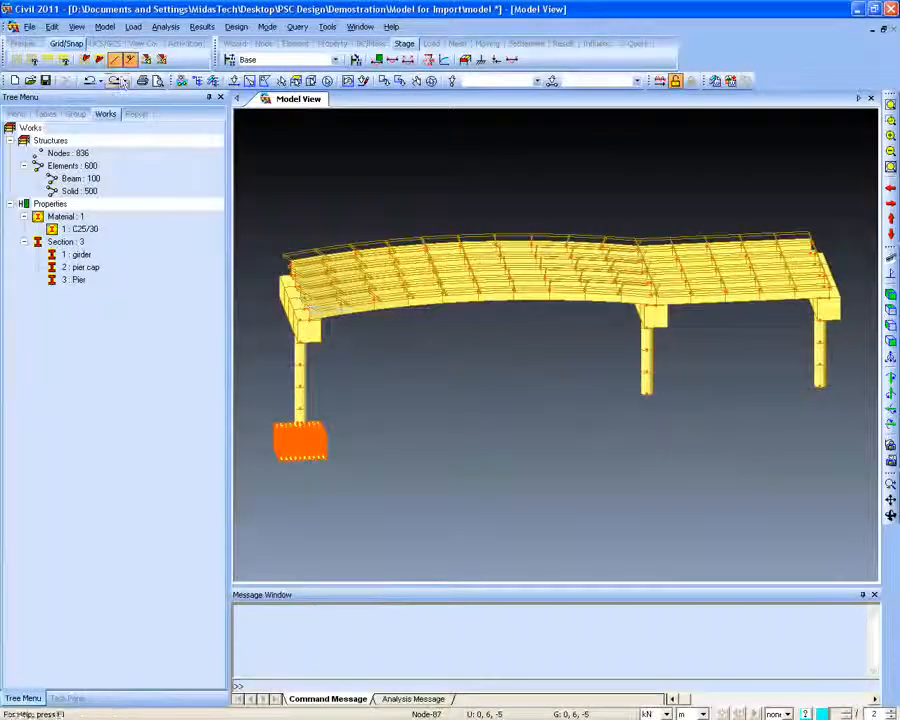
Review the Supports boundary options for translational and rotational restraints and close them without applying any support
left_click(104, 27)
mouse_move(135, 167)
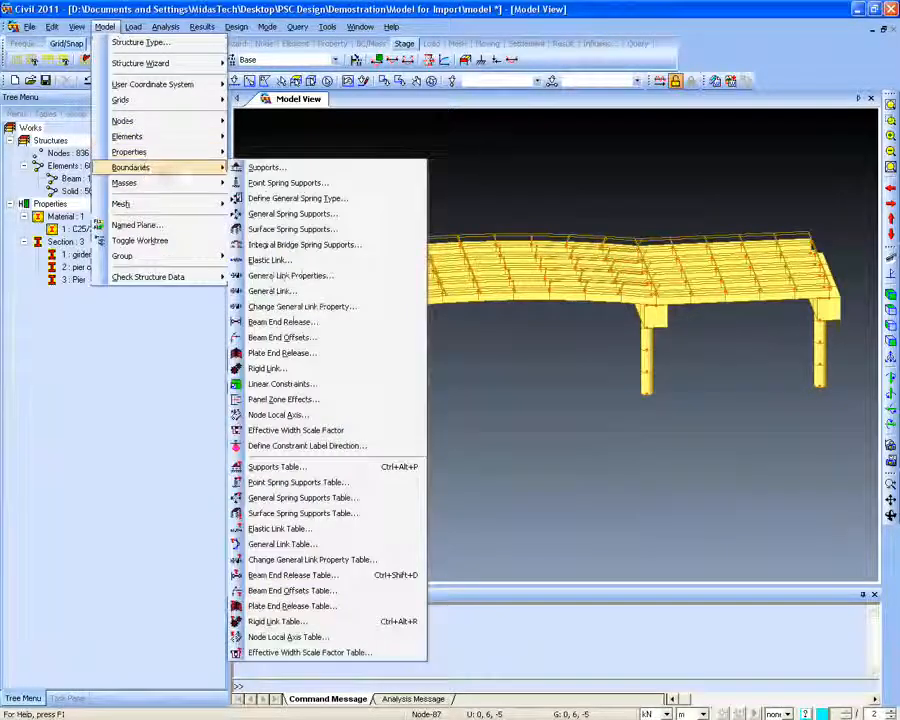
left_click(250, 168)
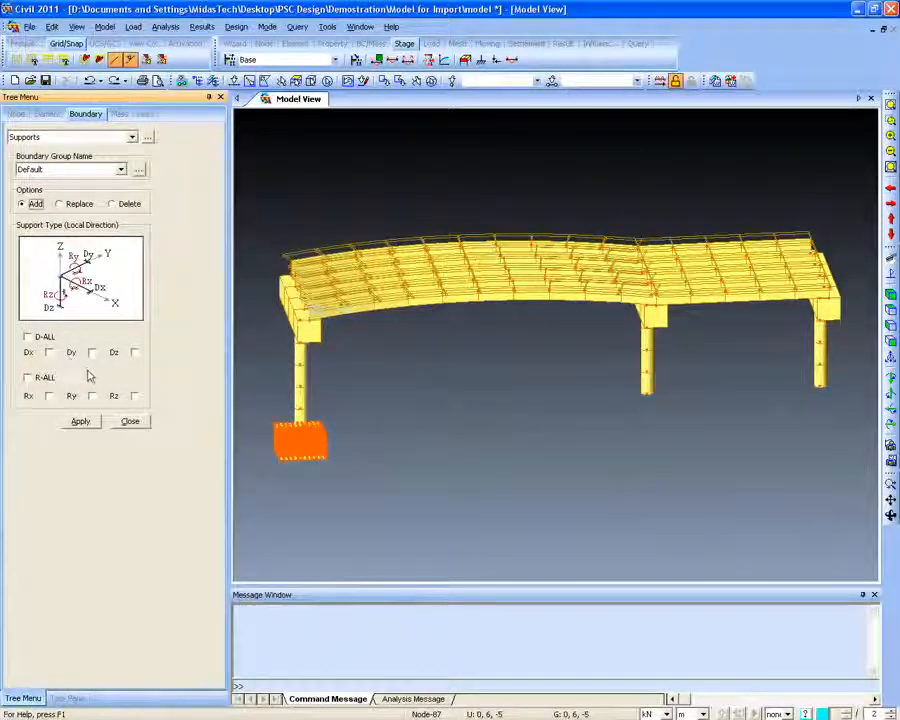
left_click(130, 421)
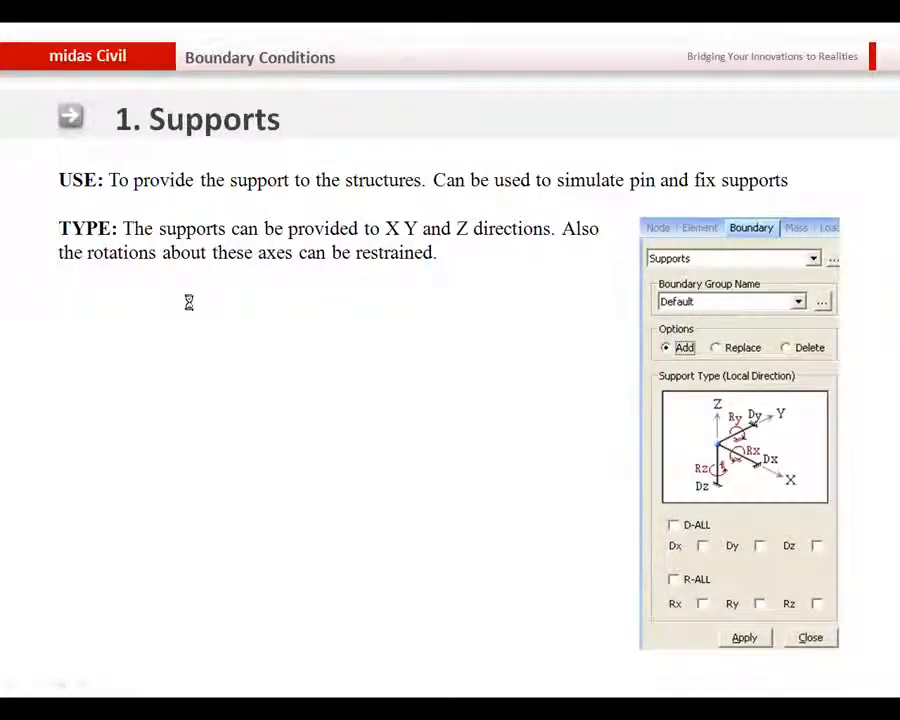
left_click(190, 307)
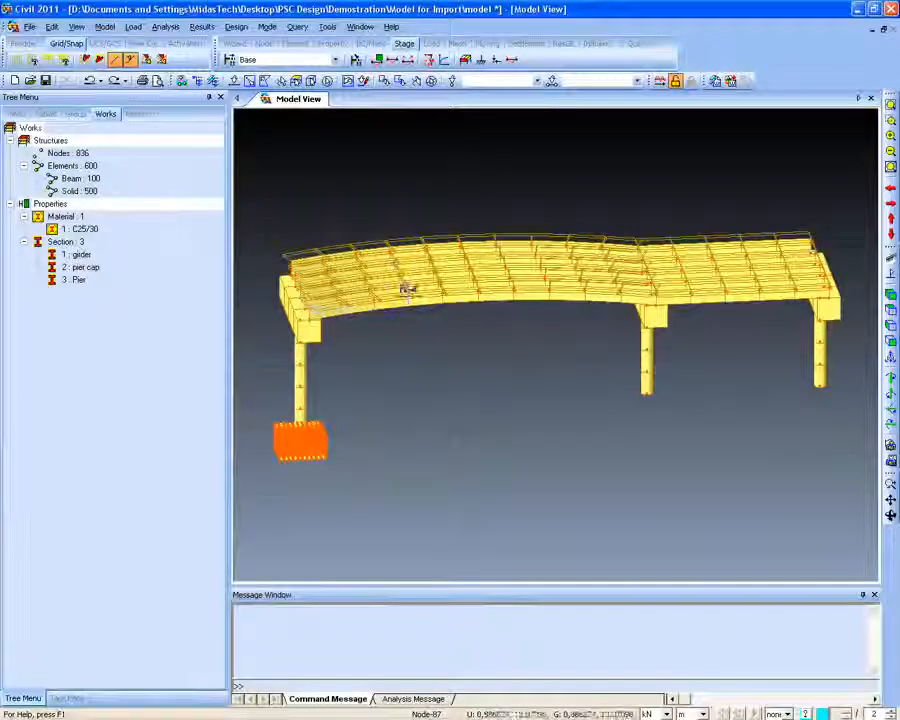
Select the nodes on the footing's bottom face with an XY plane selection and activate only those nodes in a top view
left_click_drag(406, 287, 347, 409)
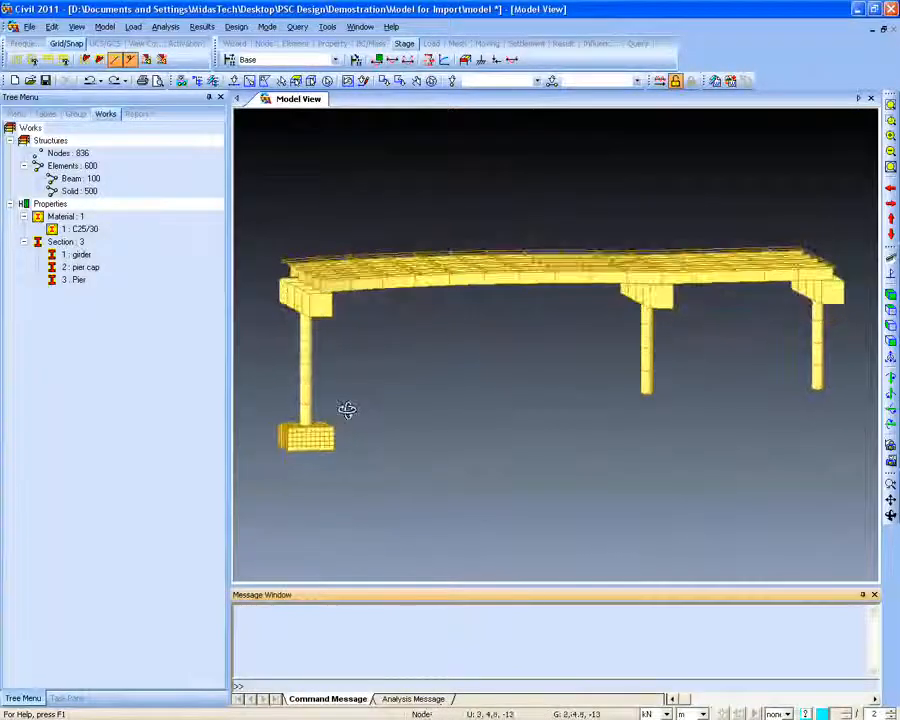
left_click(335, 438)
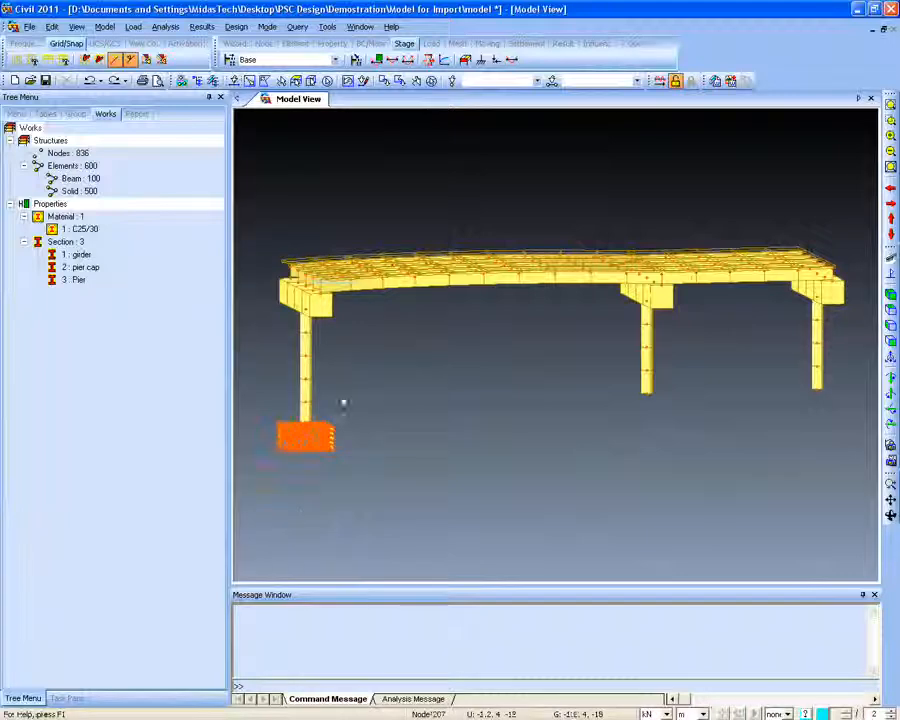
left_click(296, 80)
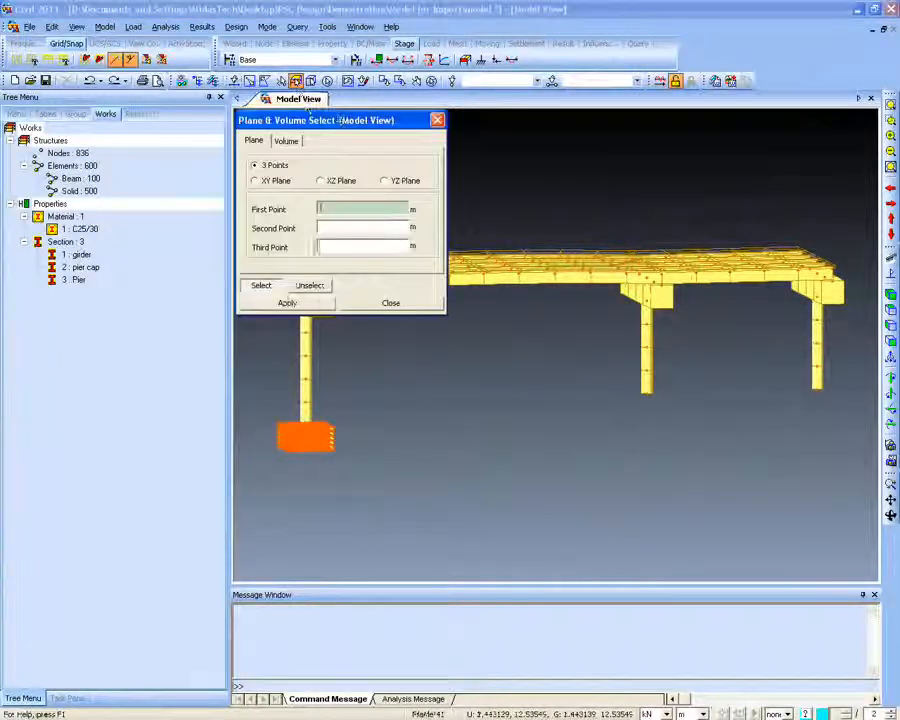
left_click_drag(300, 118, 94, 128)
left_click(75, 193)
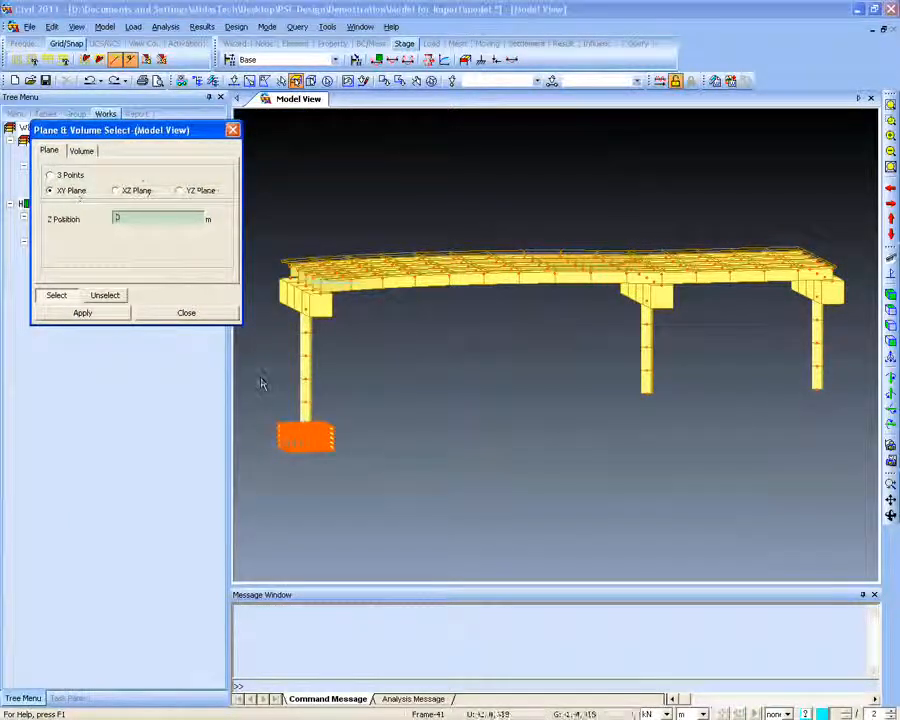
left_click(280, 452)
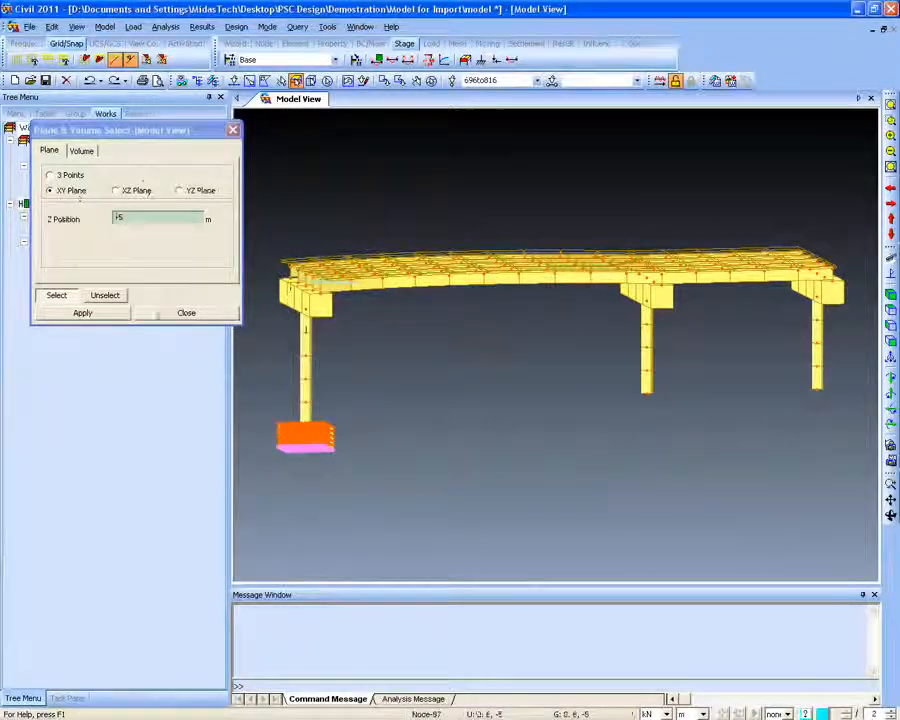
left_click(172, 313)
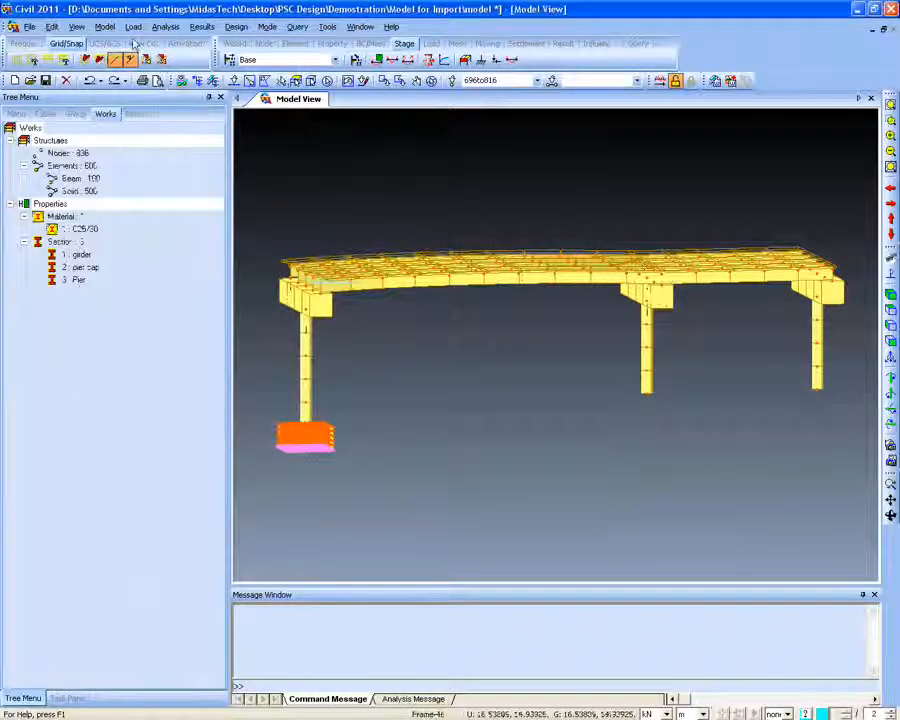
left_click(184, 44)
left_click(17, 60)
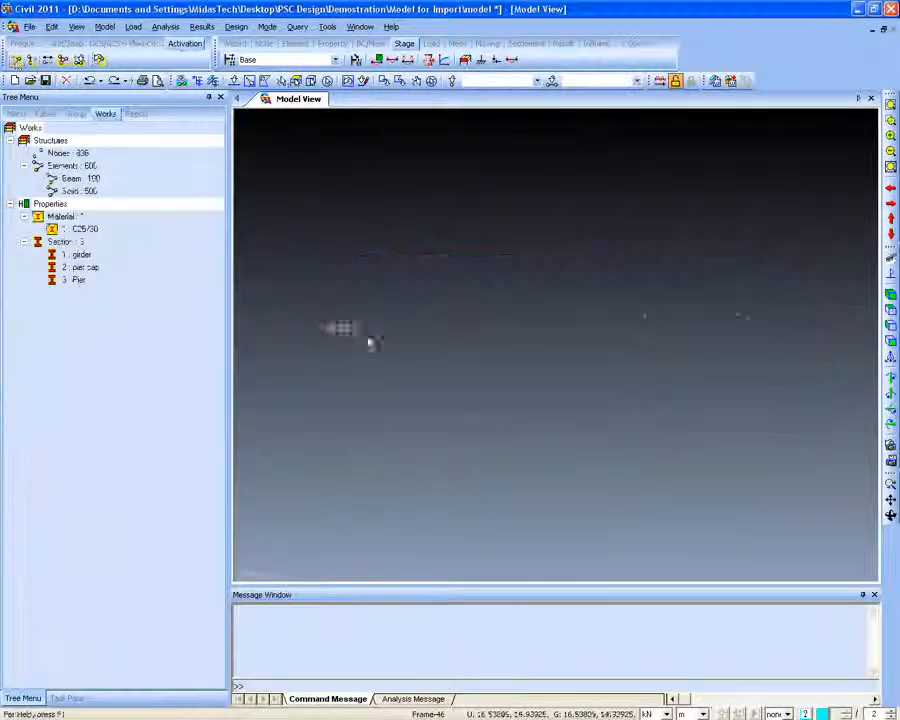
left_click(890, 310)
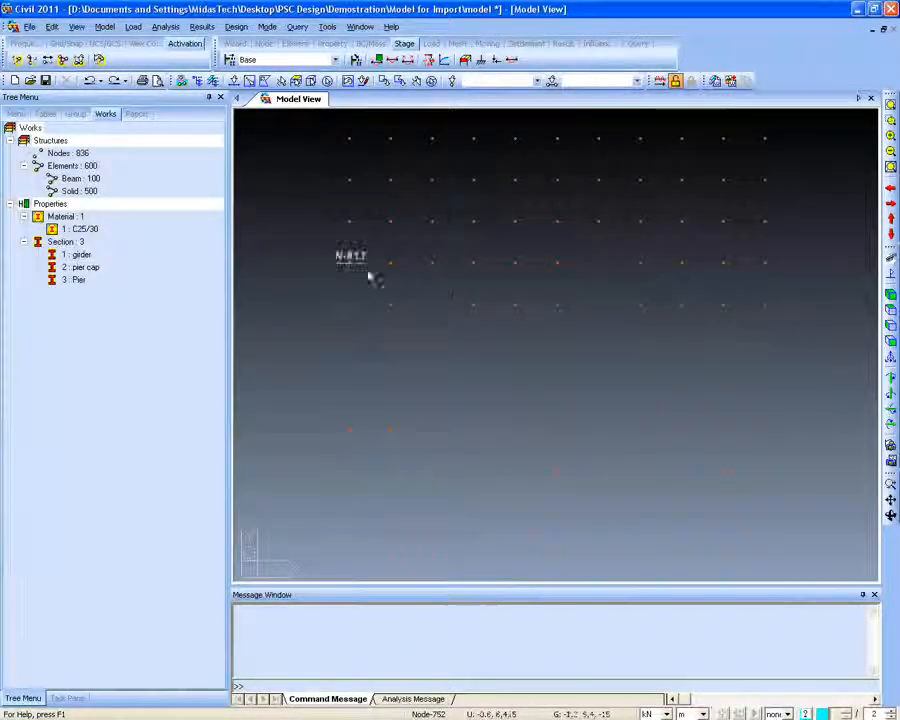
Select five pile-head nodes on the footing grid: one set in from each of the four corners and one near the centre
left_click(233, 80)
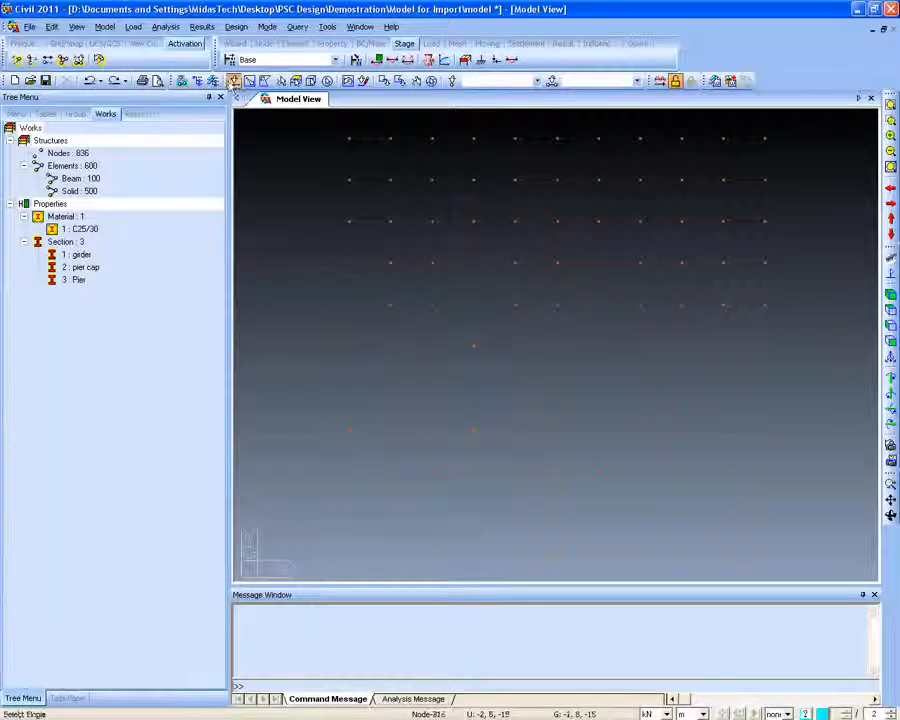
left_click(391, 181)
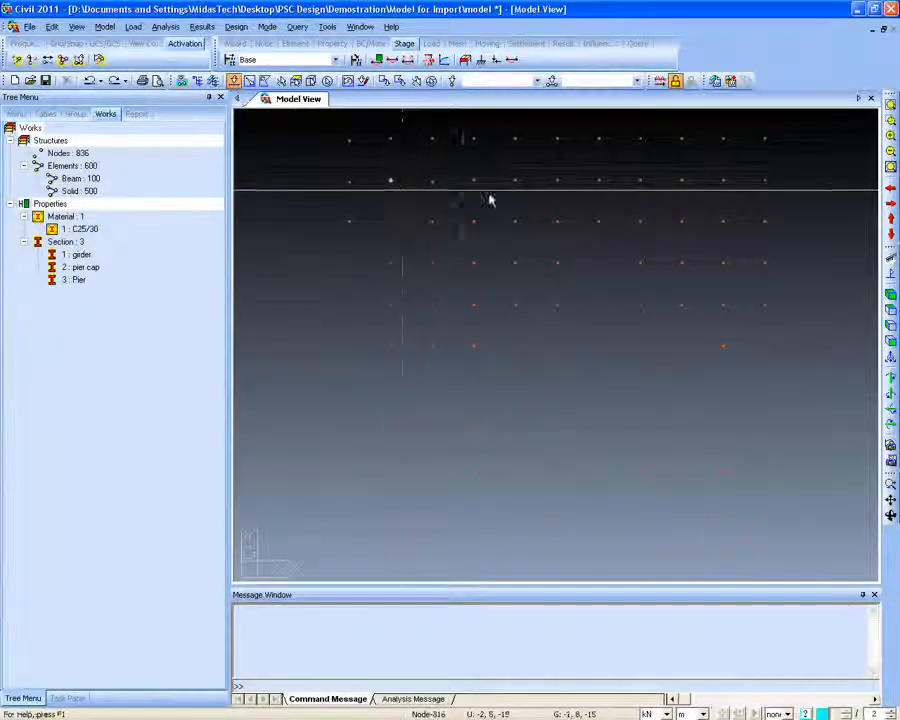
left_click(724, 181)
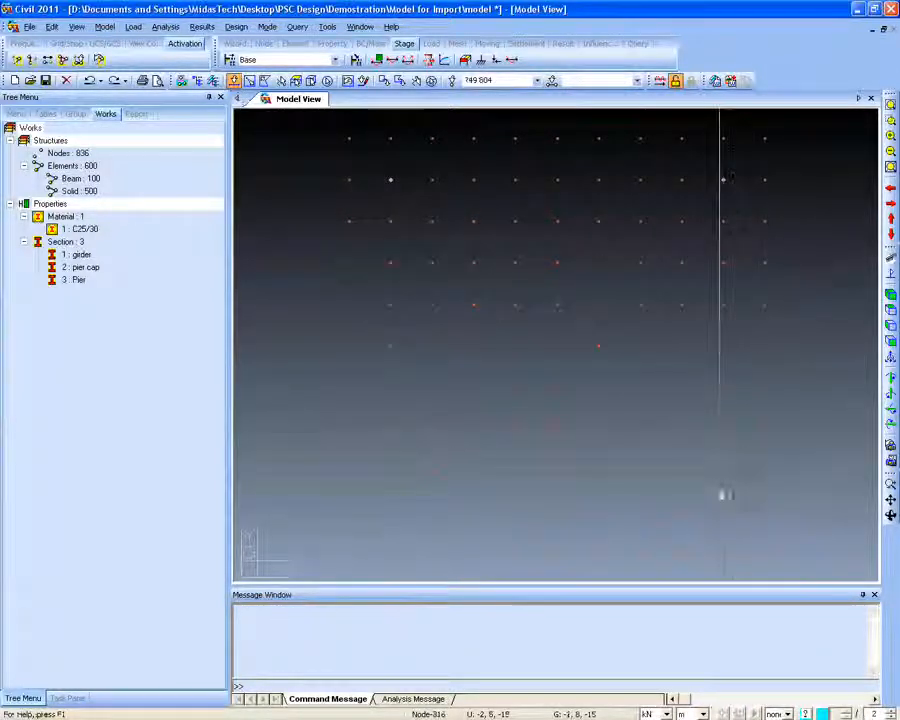
left_click(723, 513)
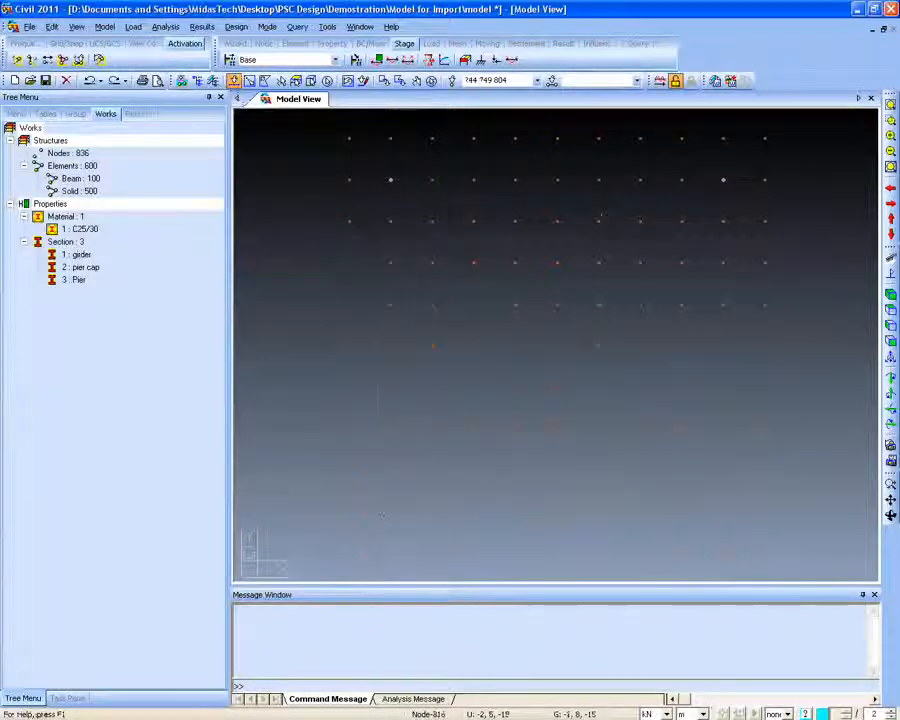
left_click(557, 304)
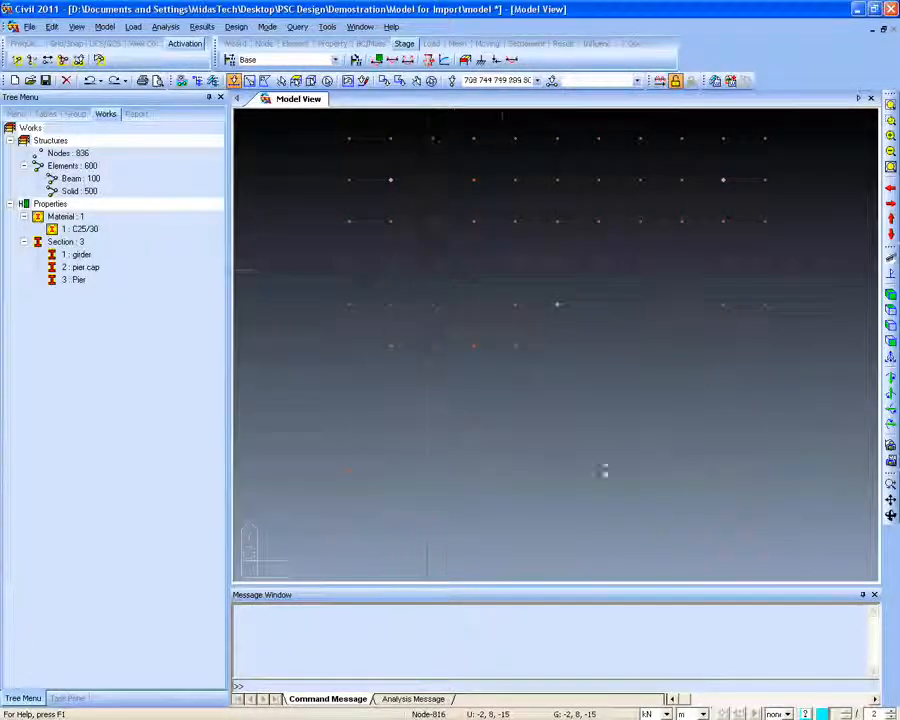
Set up Extrude Elements to turn the selected nodes into beam line elements, translated by 0, 0, -2 m with 5 repetitions
left_click(104, 26)
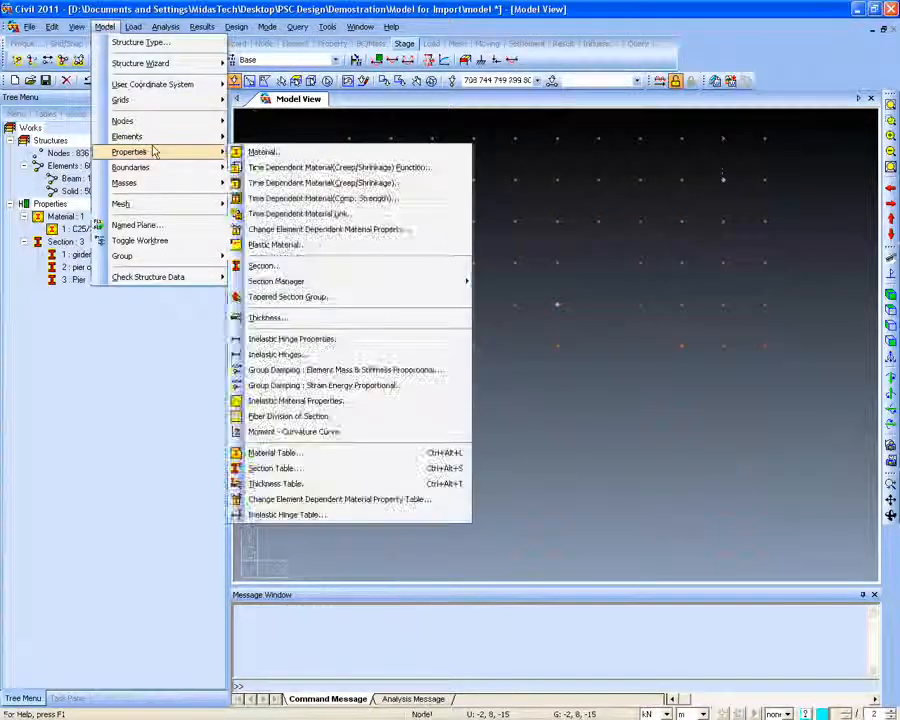
mouse_move(150, 138)
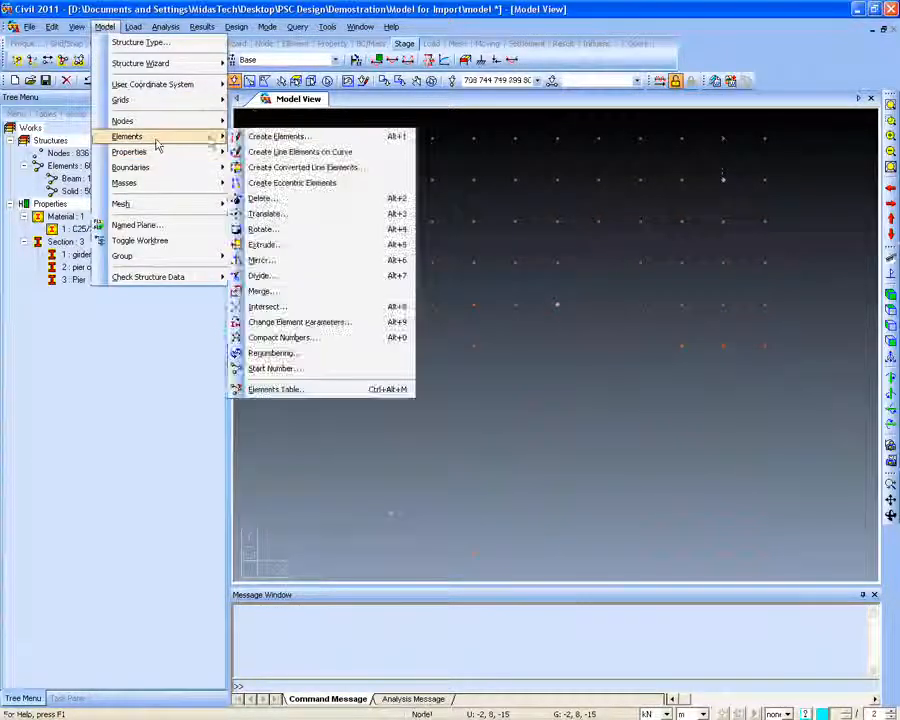
left_click(316, 247)
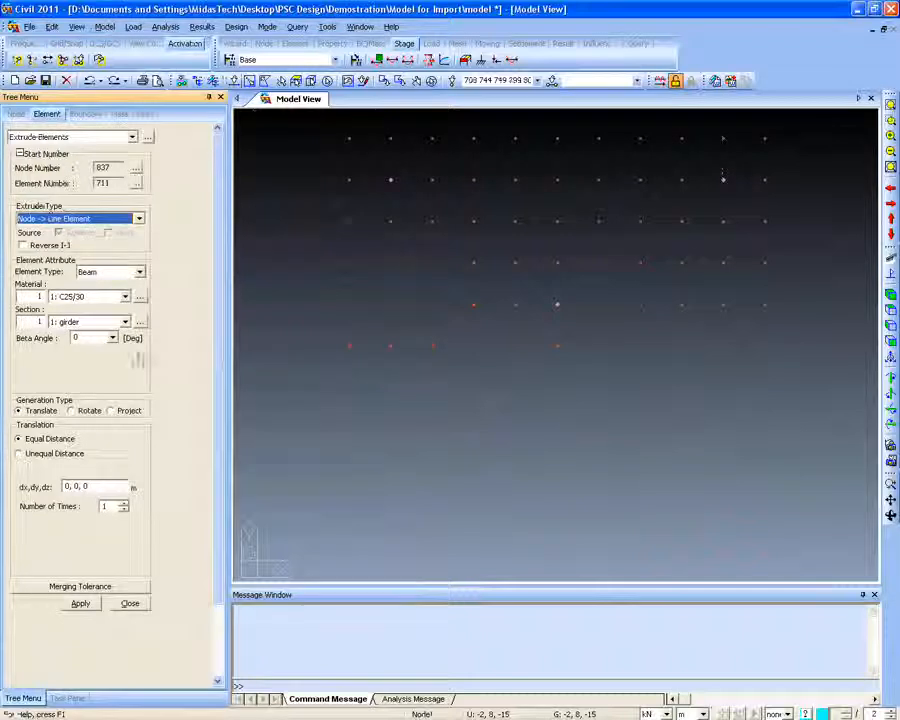
left_click(88, 485)
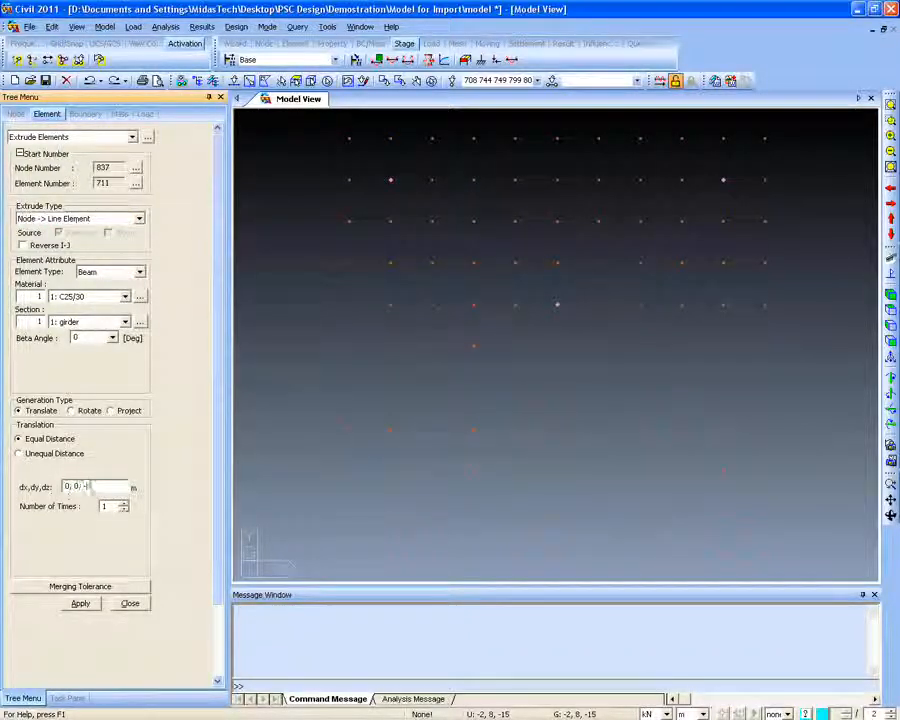
key("Tab")
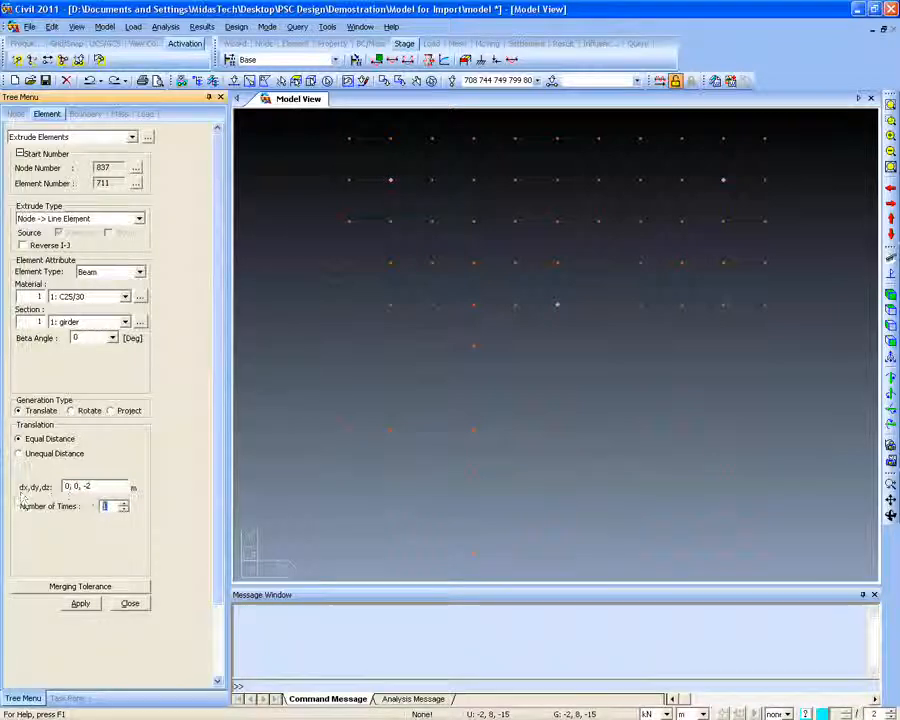
Add a new section for the extruded elements, named Pile, with the Solid Round shape
left_click(140, 322)
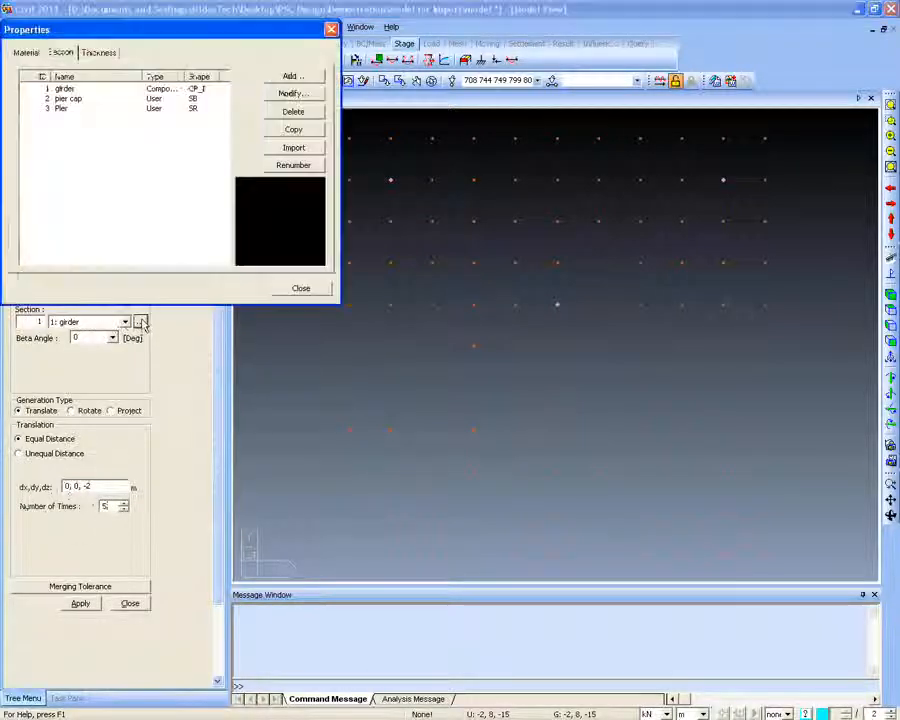
left_click_drag(255, 34, 325, 55)
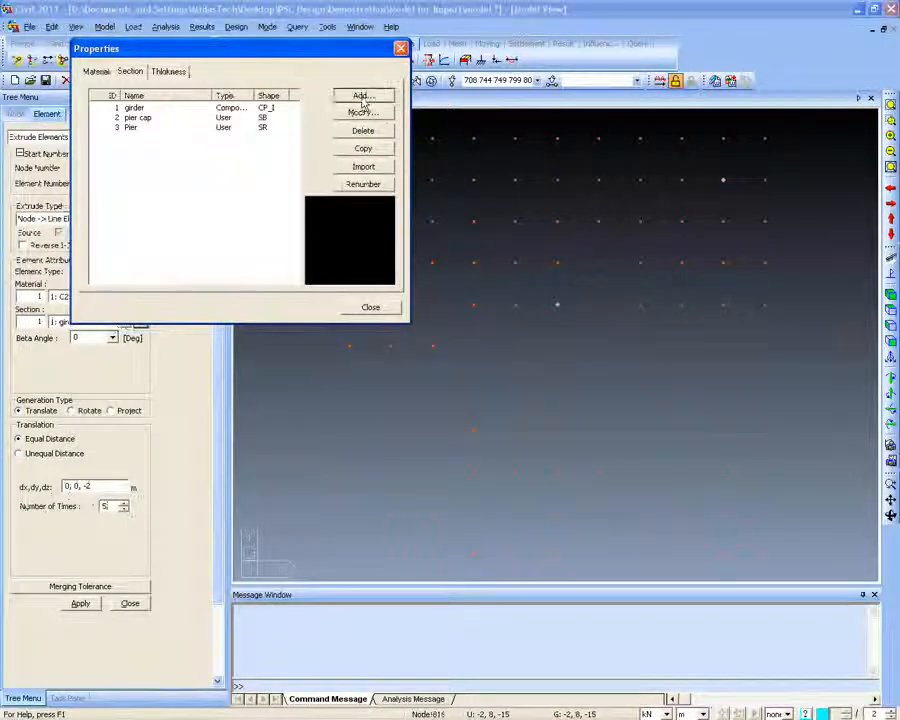
left_click(363, 94)
left_click_drag(14, 138, 672, 155)
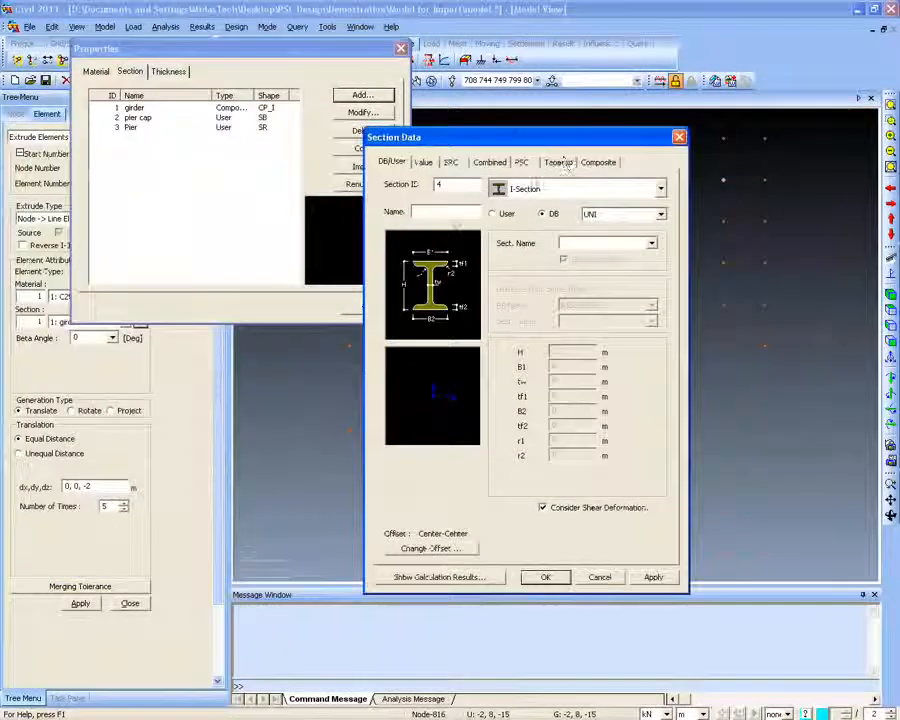
type("Pier")
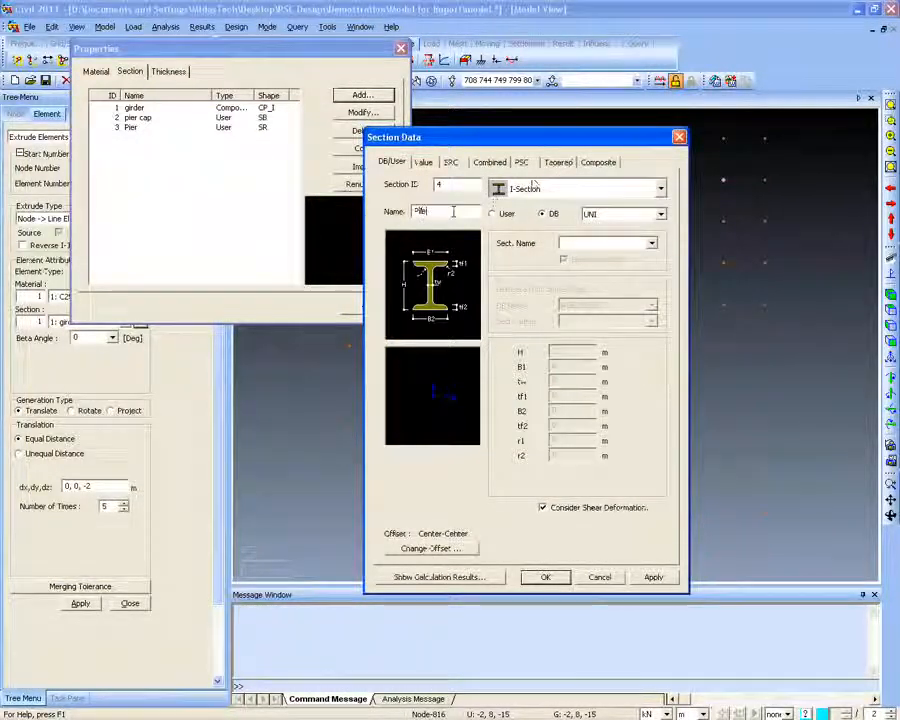
left_click(524, 189)
left_click(524, 189)
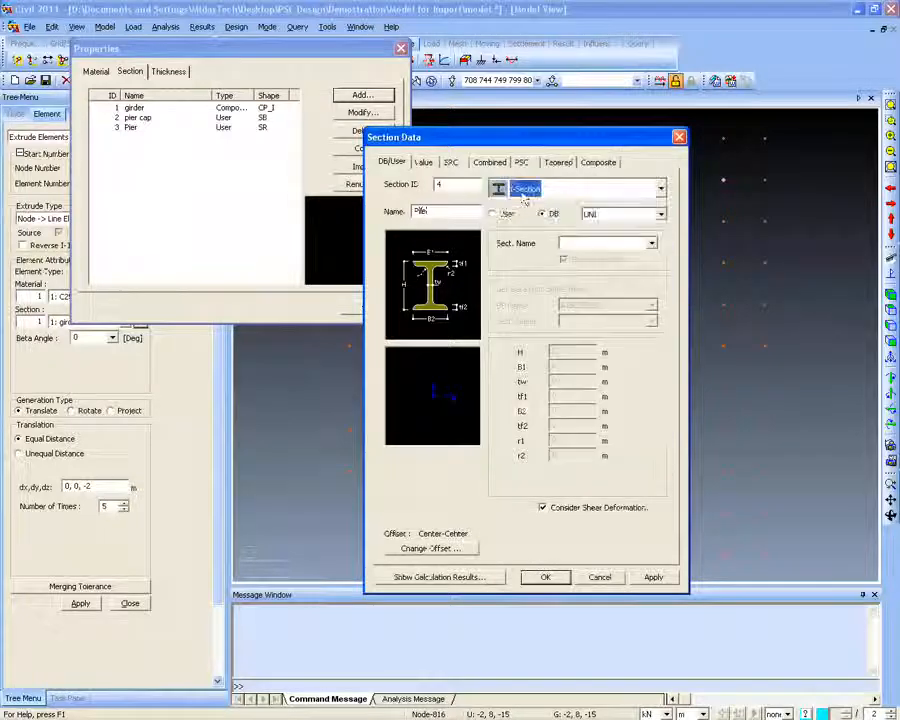
left_click(524, 189)
left_click(530, 332)
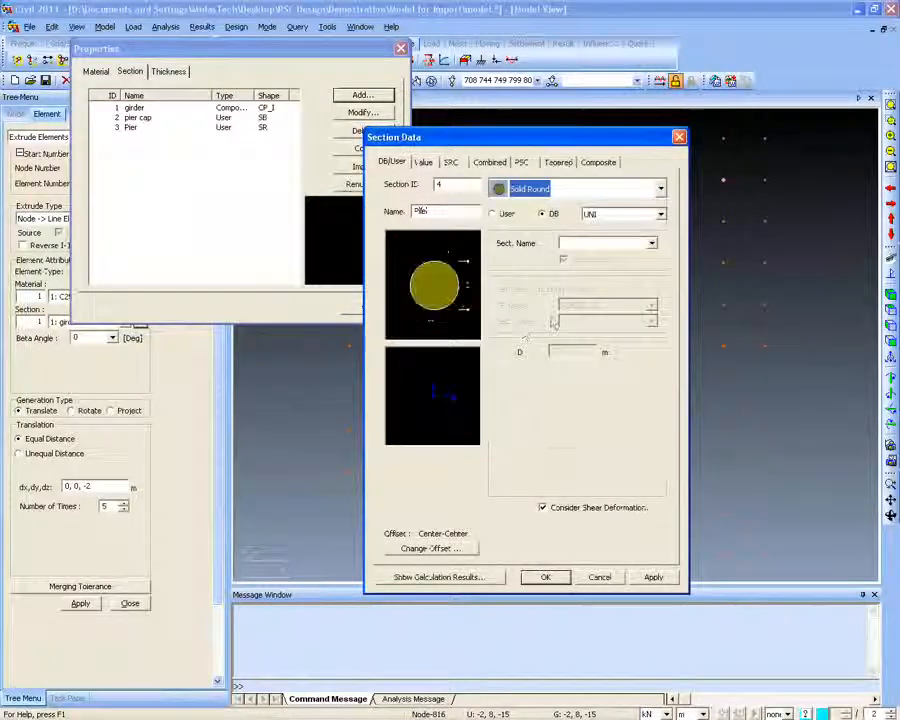
Give the Pile section a user-defined diameter of 0.3 m and save it
left_click(507, 214)
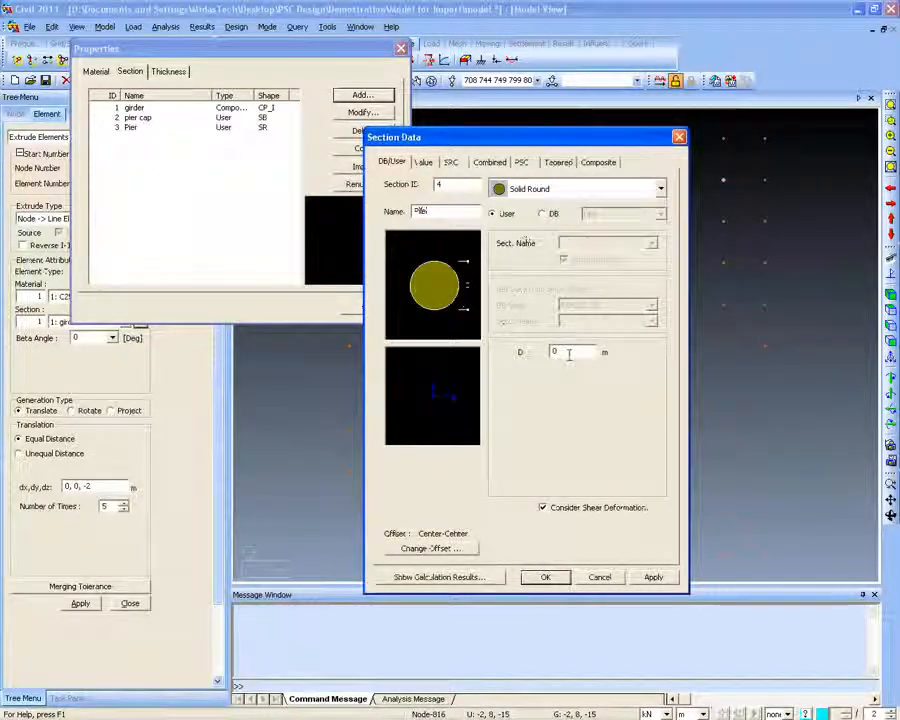
left_click_drag(568, 353, 512, 354)
type(".3")
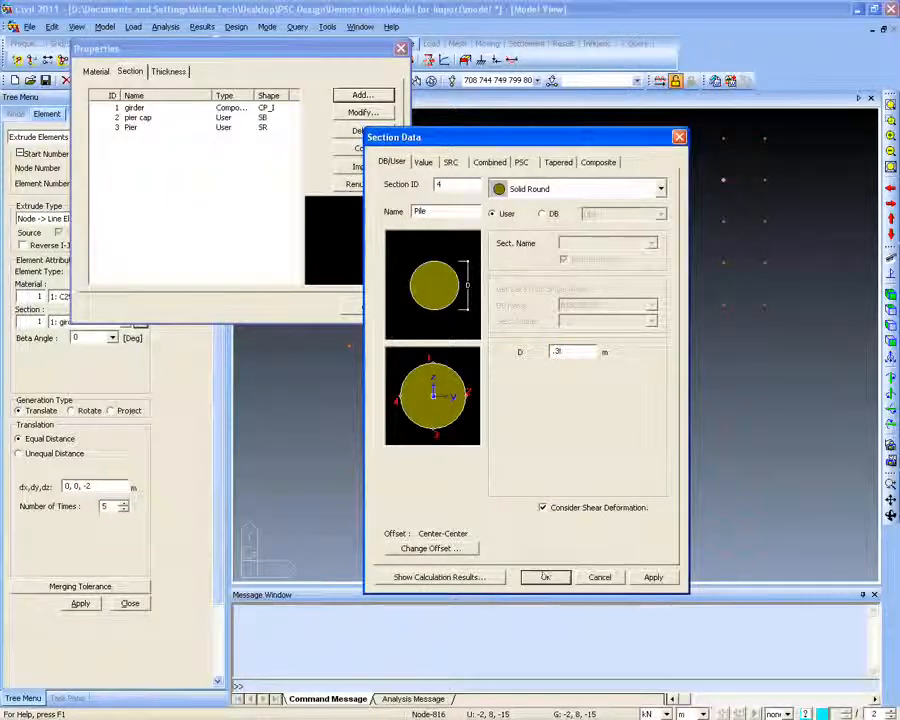
key("Return")
left_click(370, 307)
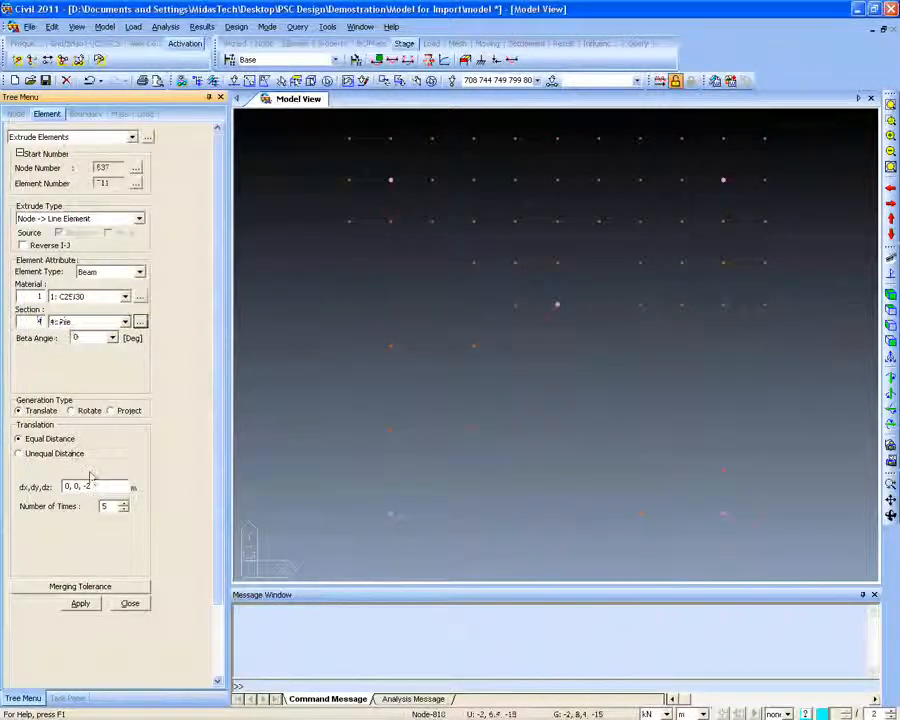
Extrude the five selected nodes downward into piles using the Pile section, and reactivate the whole bridge model
left_click(80, 604)
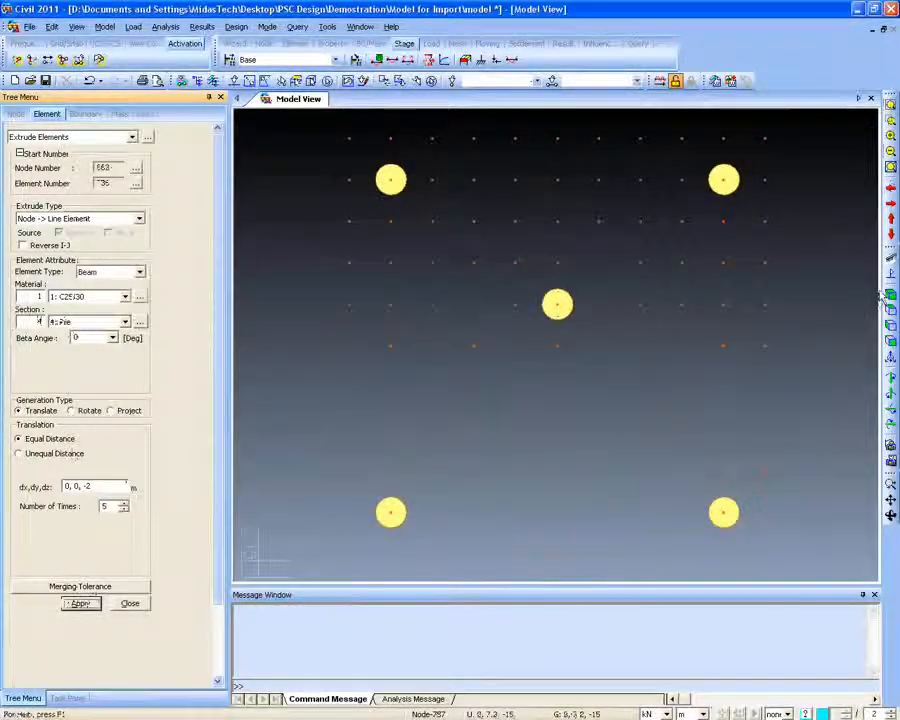
left_click_drag(620, 205, 629, 347)
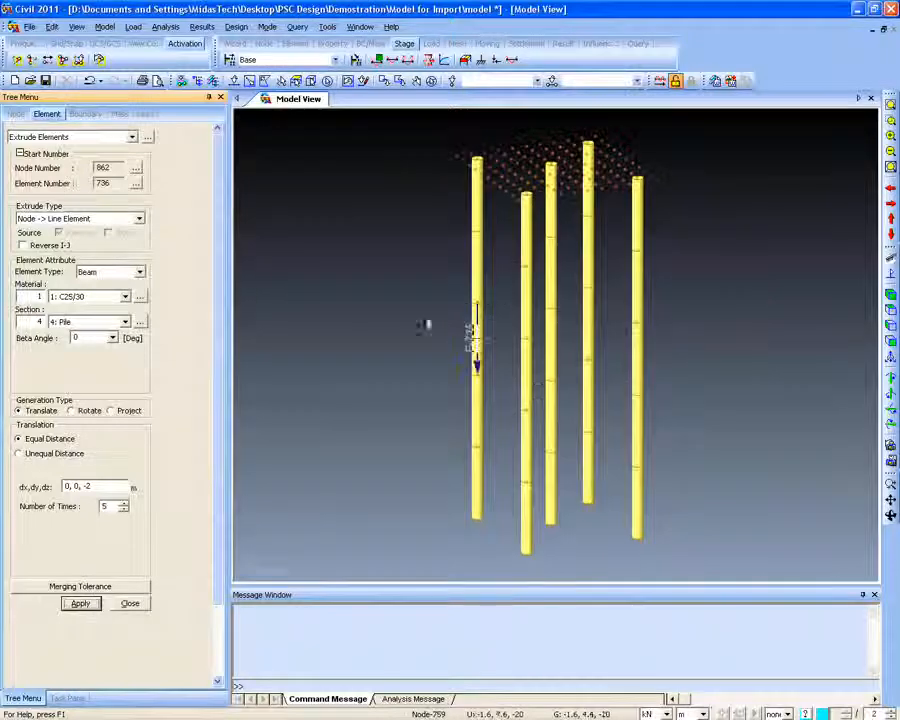
left_click(63, 60)
left_click_drag(488, 345, 466, 320)
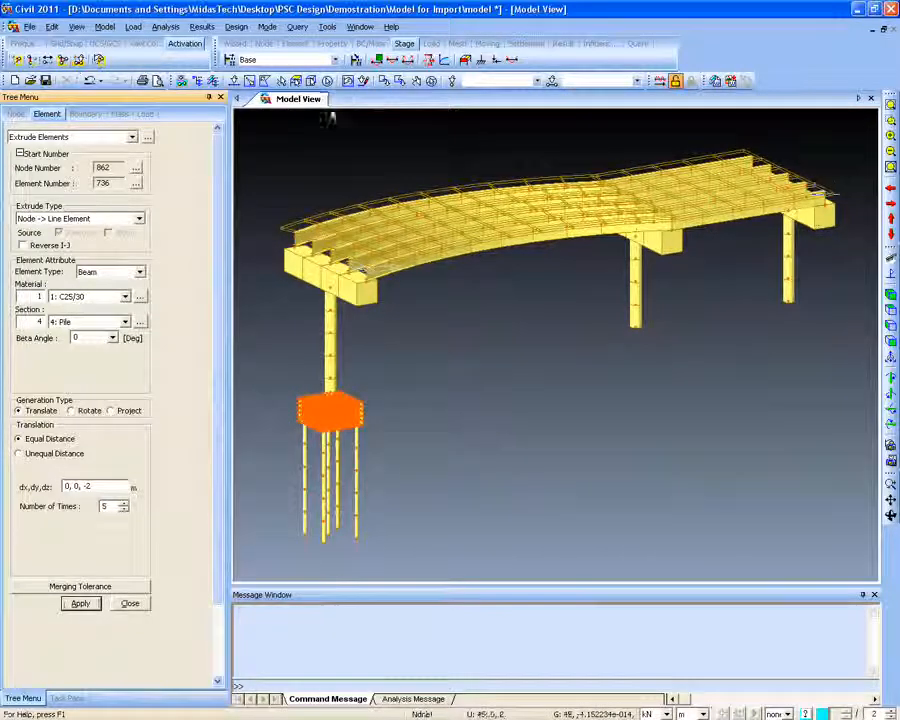
Select the footing and piles under the first pier in the front view and start Translate Elements
left_click(234, 81)
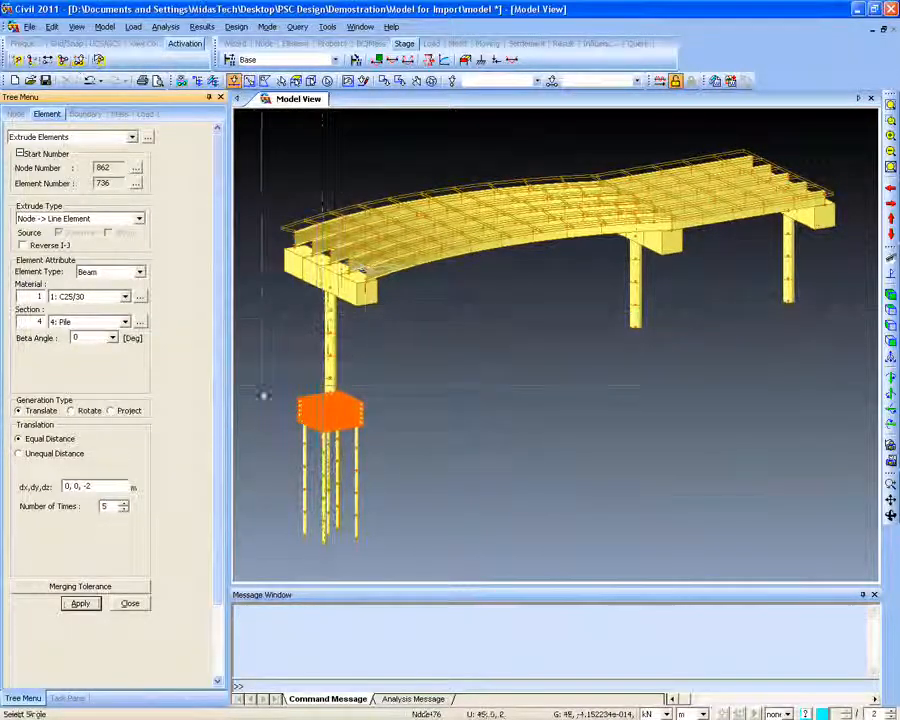
left_click(405, 457)
left_click_drag(405, 457, 394, 444)
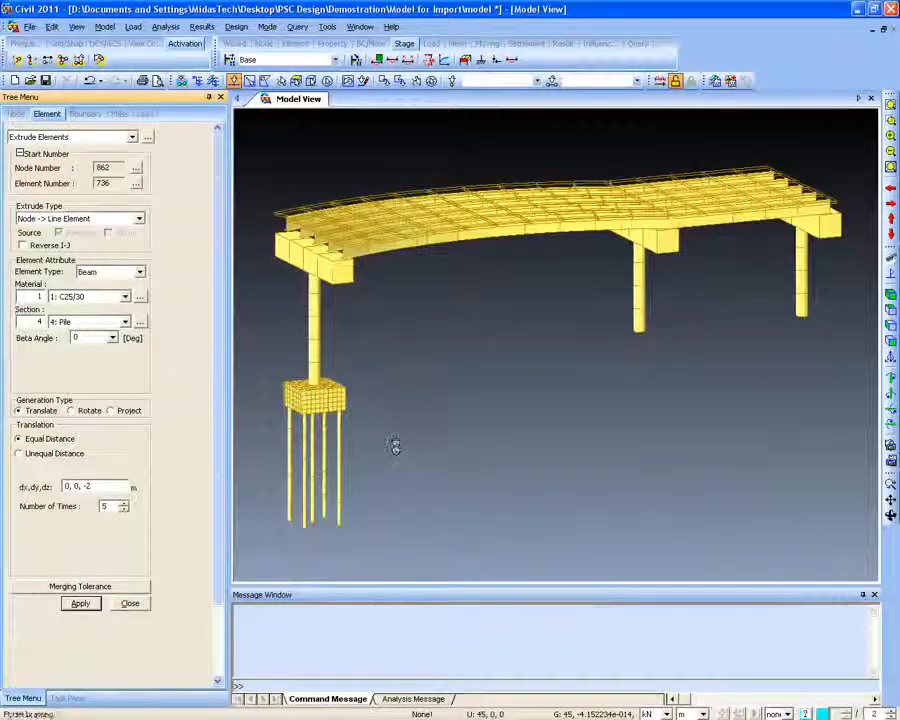
left_click(888, 341)
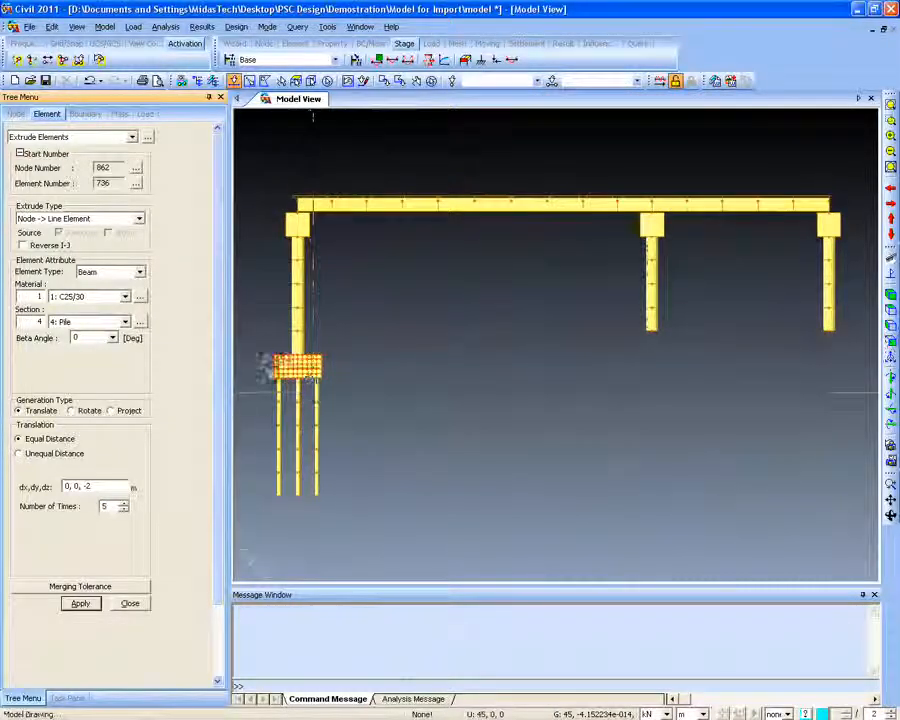
left_click_drag(352, 414, 346, 512)
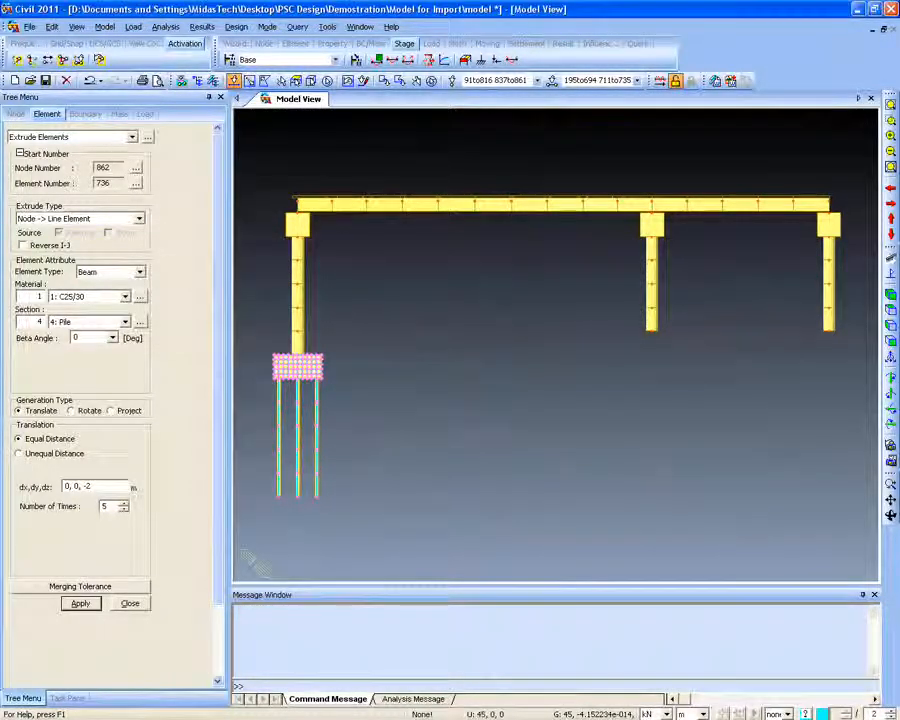
left_click(103, 138)
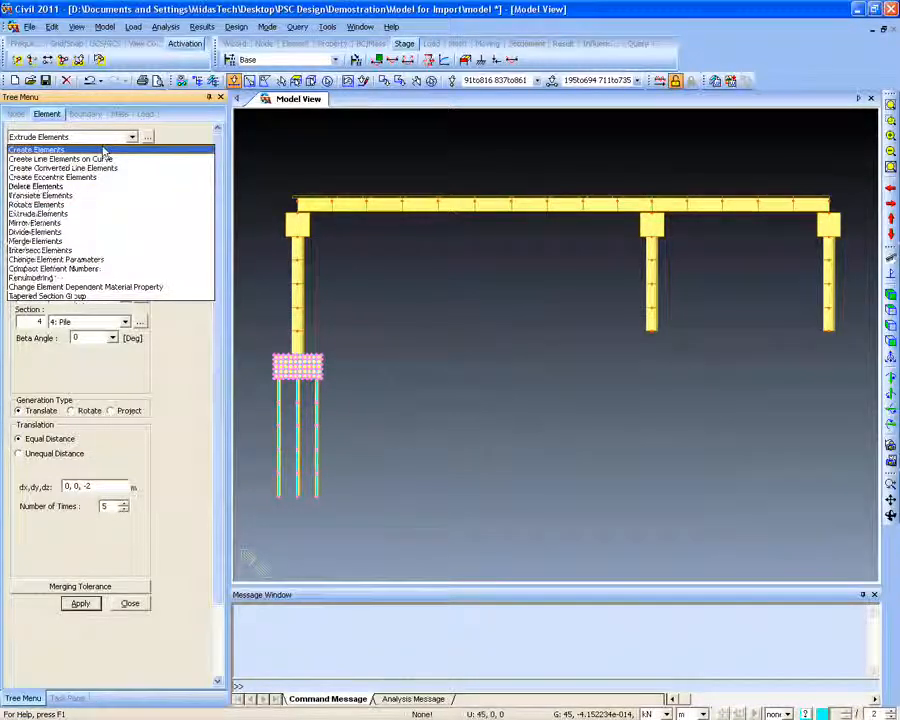
left_click(100, 195)
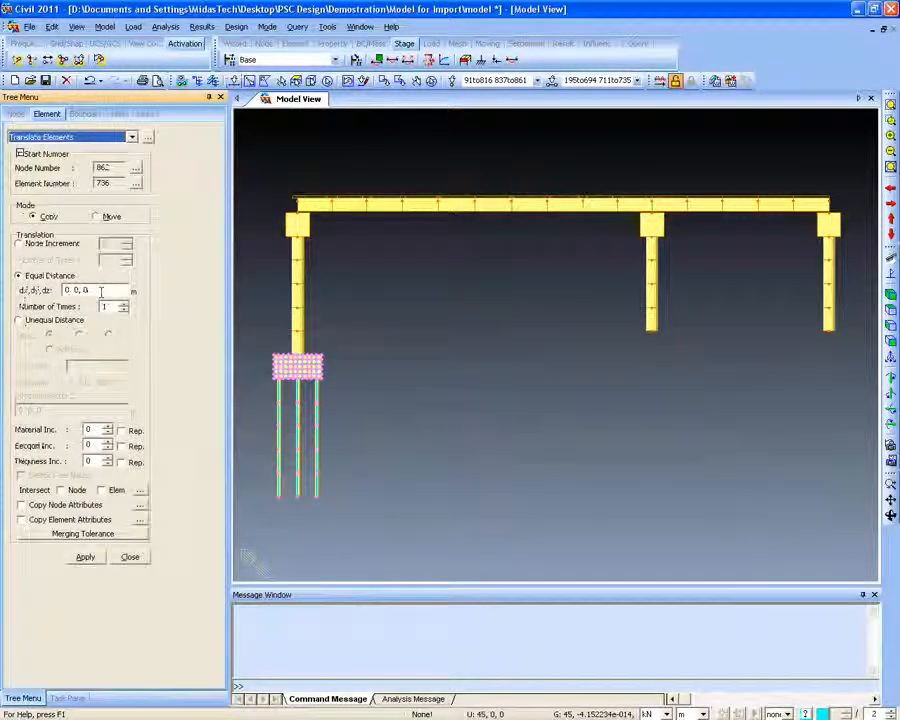
Set the copy to unequal distances of 30 and 15 m along x, with node and element intersection enabled
left_click(66, 290)
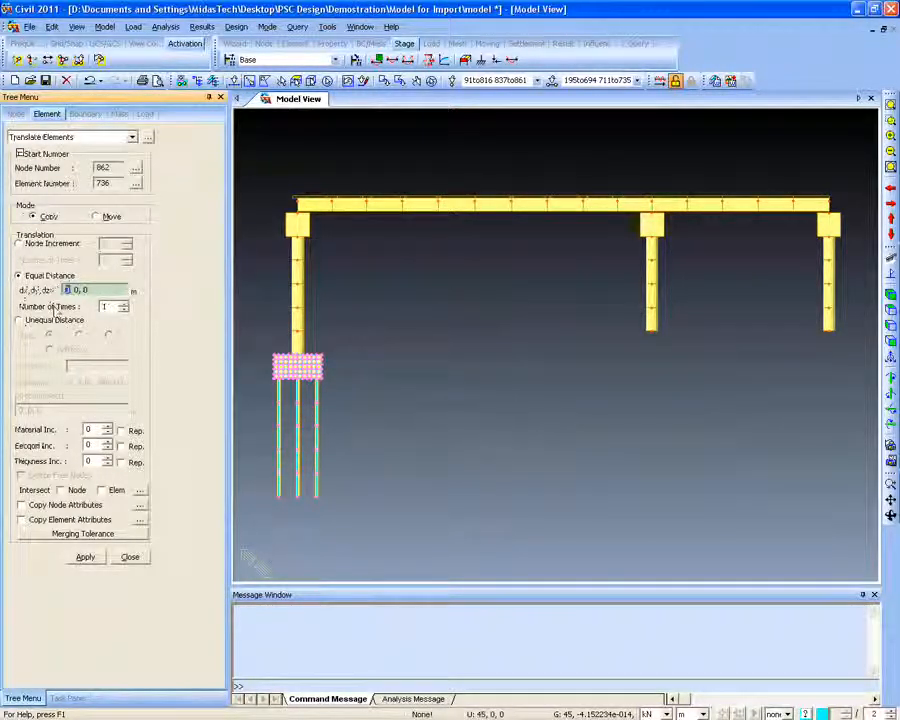
left_click(55, 320)
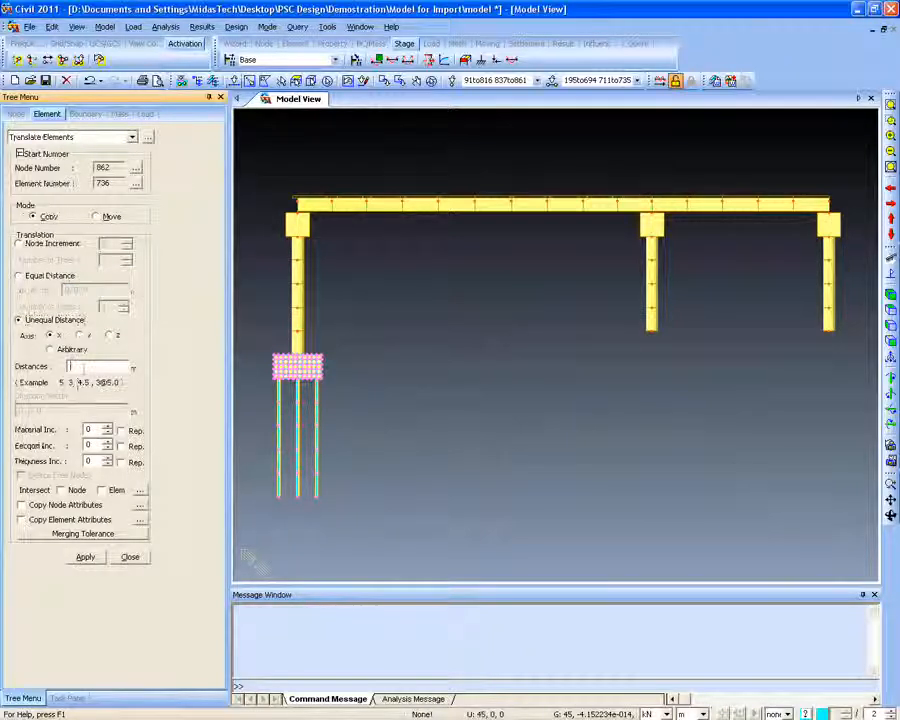
type("15")
key("BackSpace")
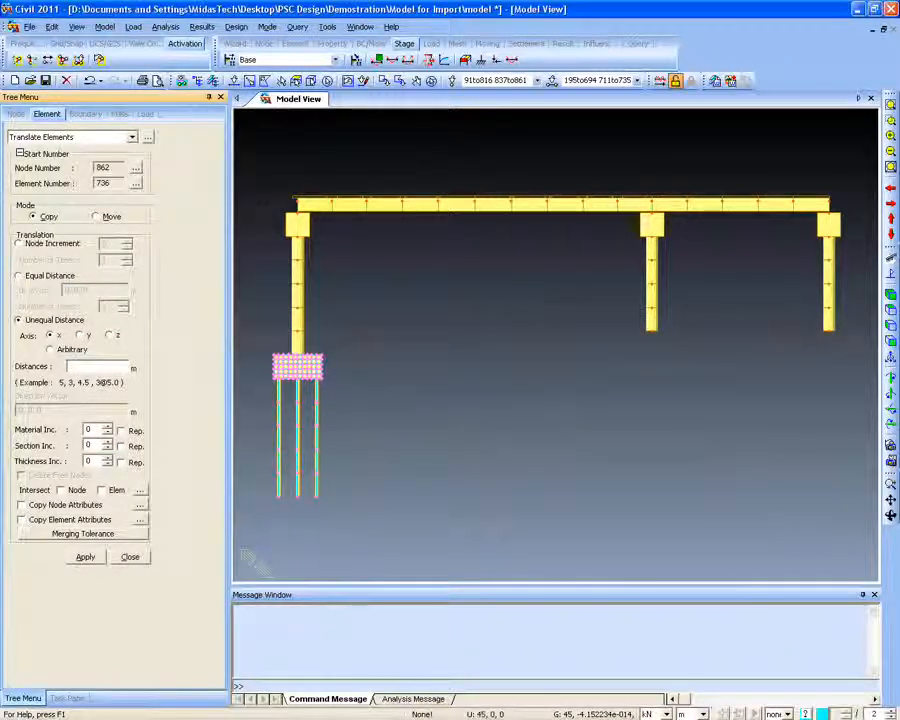
type("3@15")
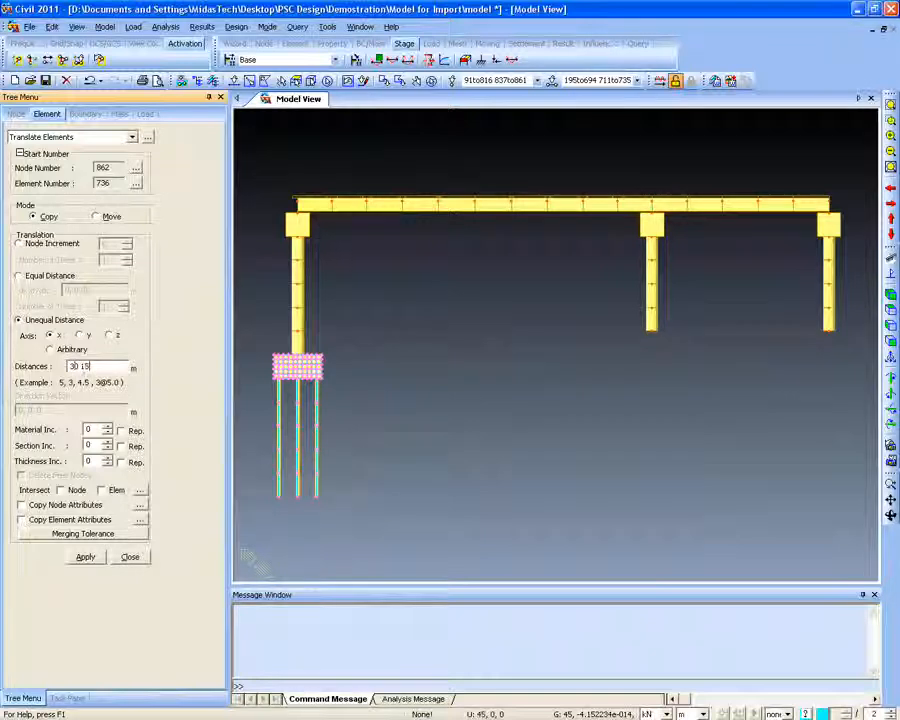
left_click(79, 491)
left_click(101, 489)
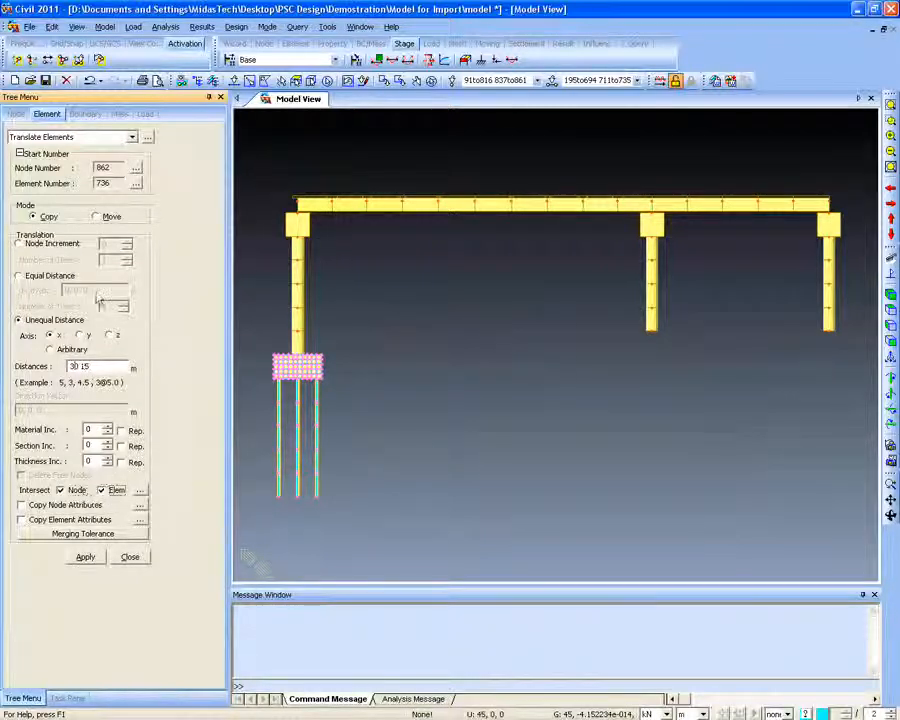
Try copying the selected footing and piles to the other two piers, and undo the copy
left_click(86, 556)
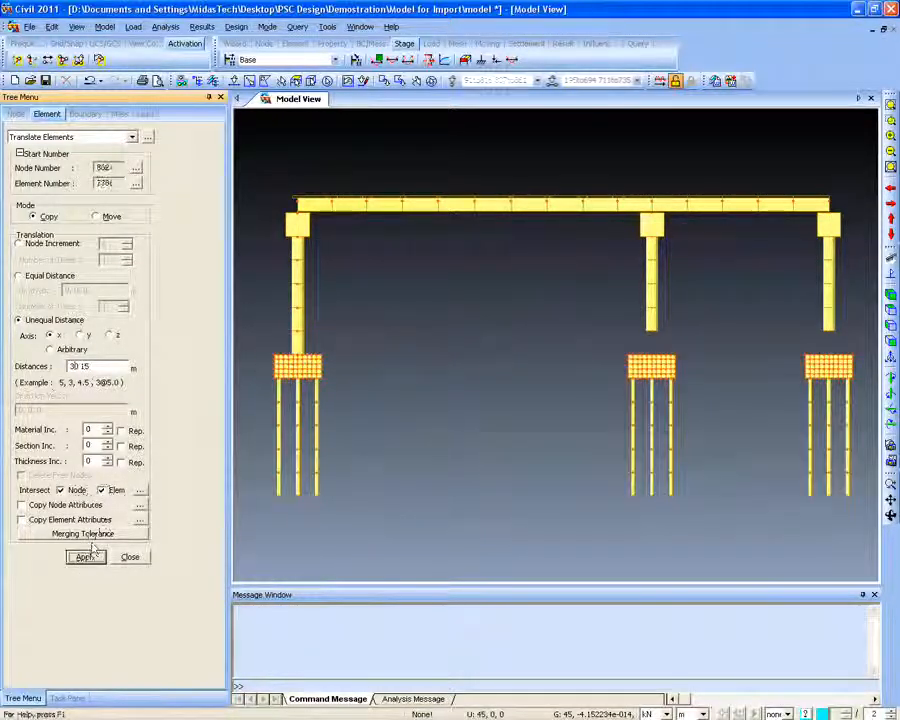
left_click(89, 80)
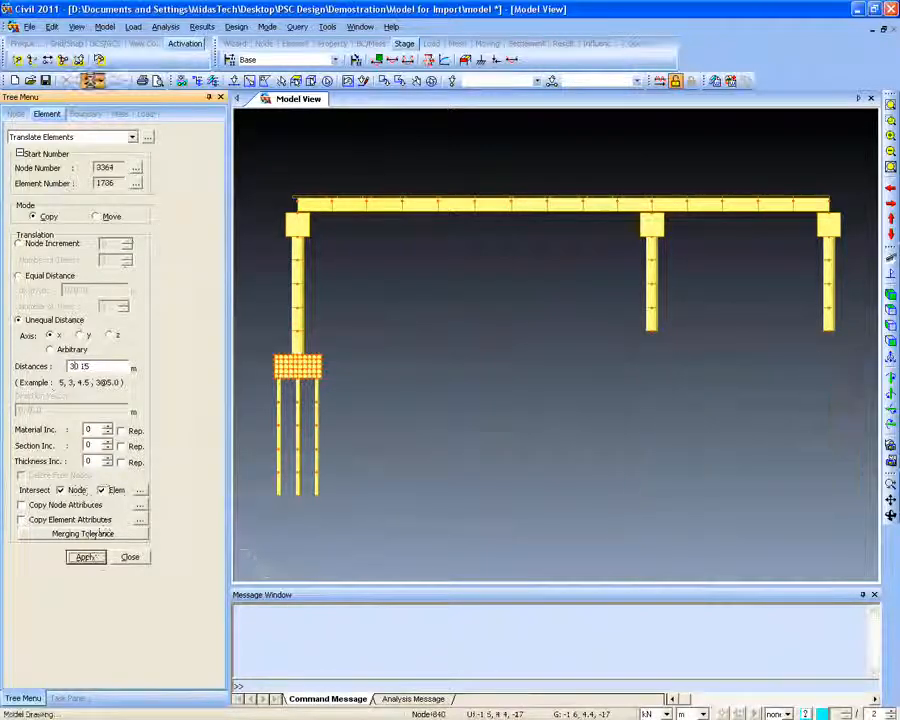
Copy the lowest column element of the first pier to the other two piers with the 30 and 15 m distances
mouse_move(392, 362)
middle_mouse_down("ctrl")
mouse_move(420, 368)
mouse_move(382, 380)
mouse_move(399, 395)
mouse_move(428, 376)
mouse_move(414, 388)
mouse_move(383, 378)
middle_mouse_up("ctrl")
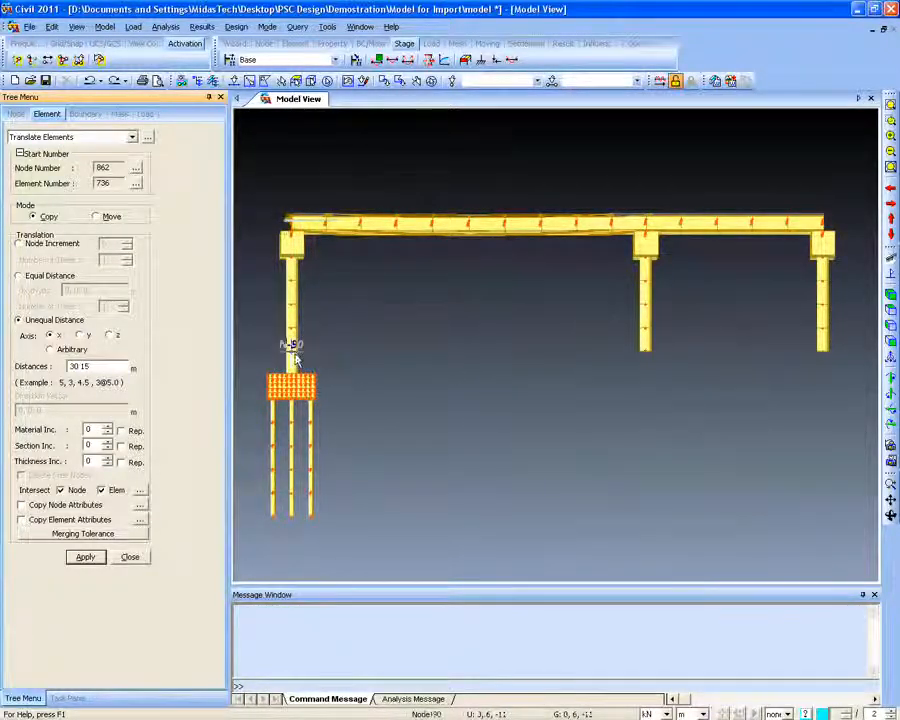
middle_click_drag(326, 401, 351, 388, "ctrl")
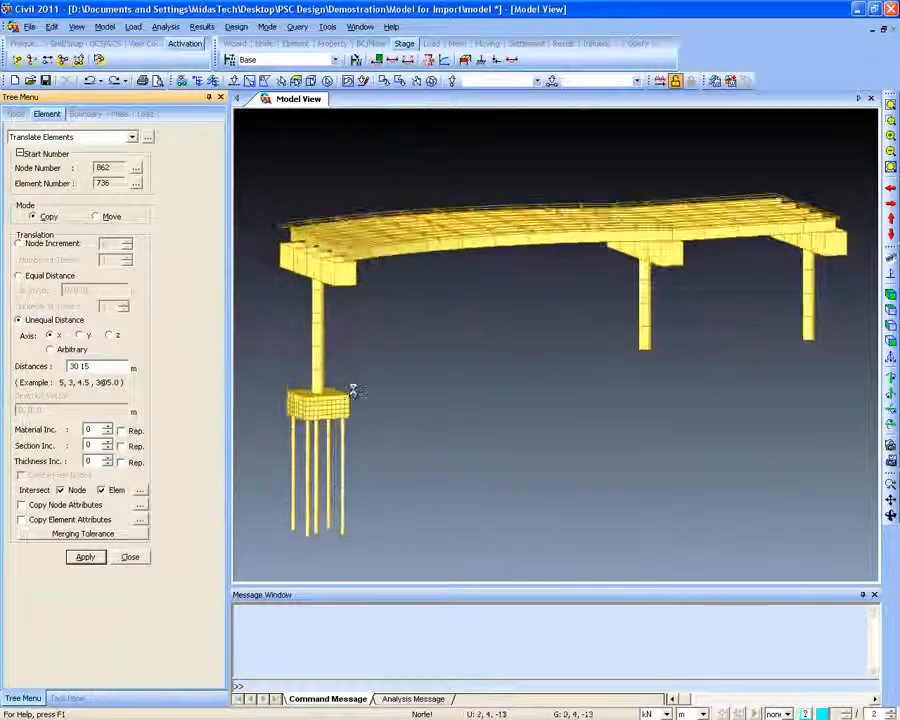
middle_click_drag(470, 360, 562, 362, "ctrl")
left_click(233, 80)
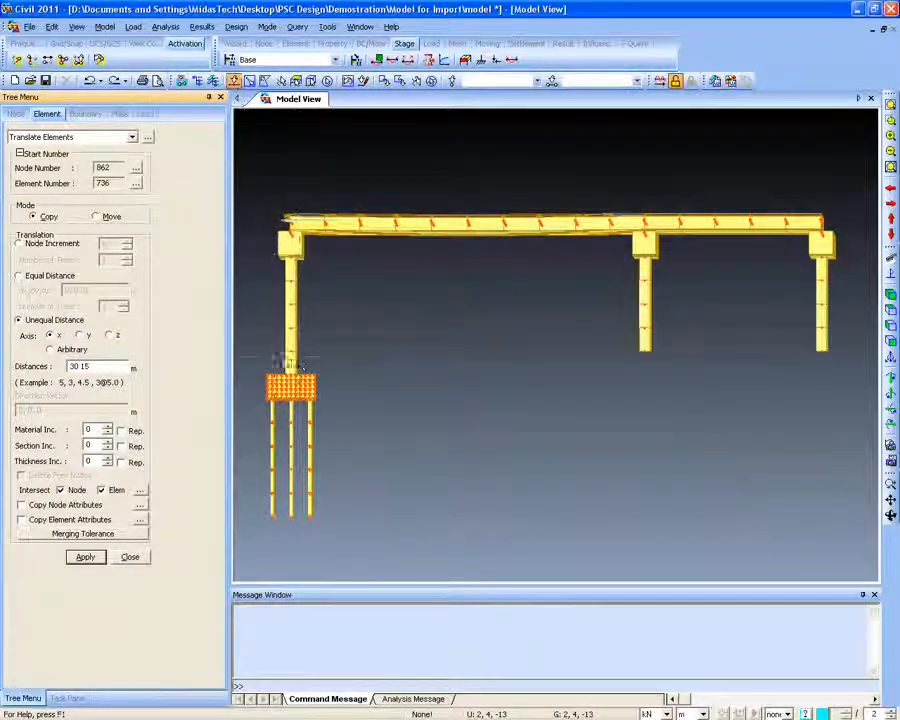
left_click(288, 362)
left_click(104, 26)
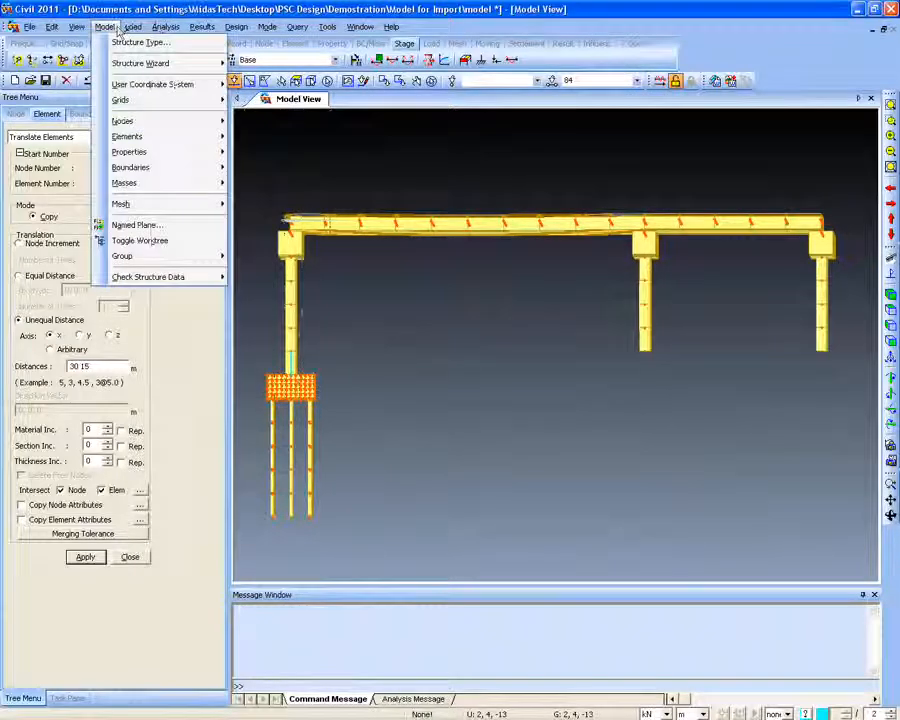
left_click(87, 9)
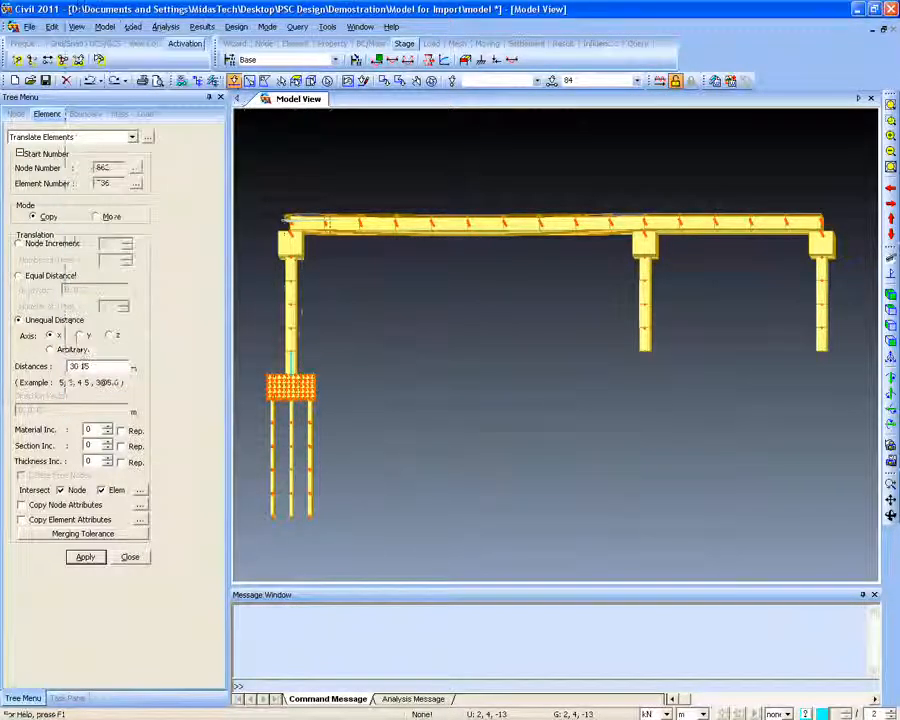
left_click(86, 558)
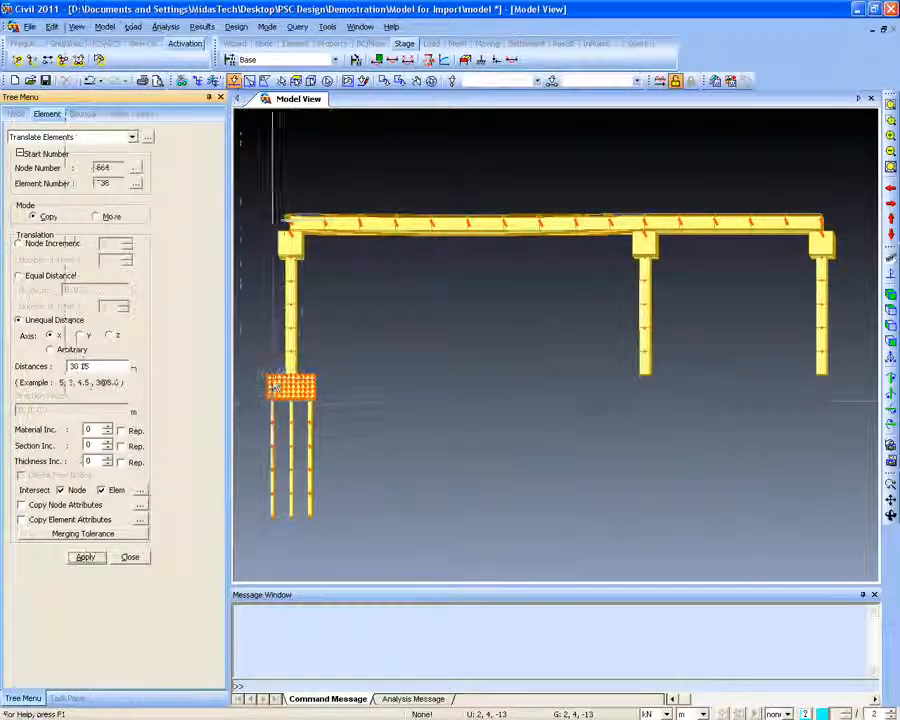
Select the first pier's footing with its piles and copy them under the other two piers
left_click_drag(257, 369, 337, 533)
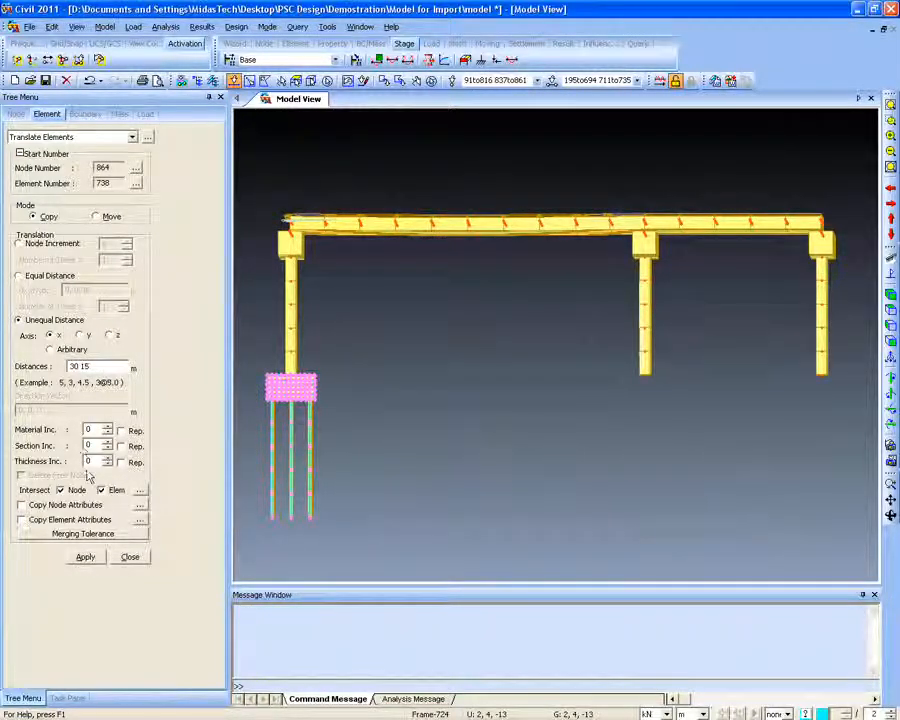
left_click(84, 557)
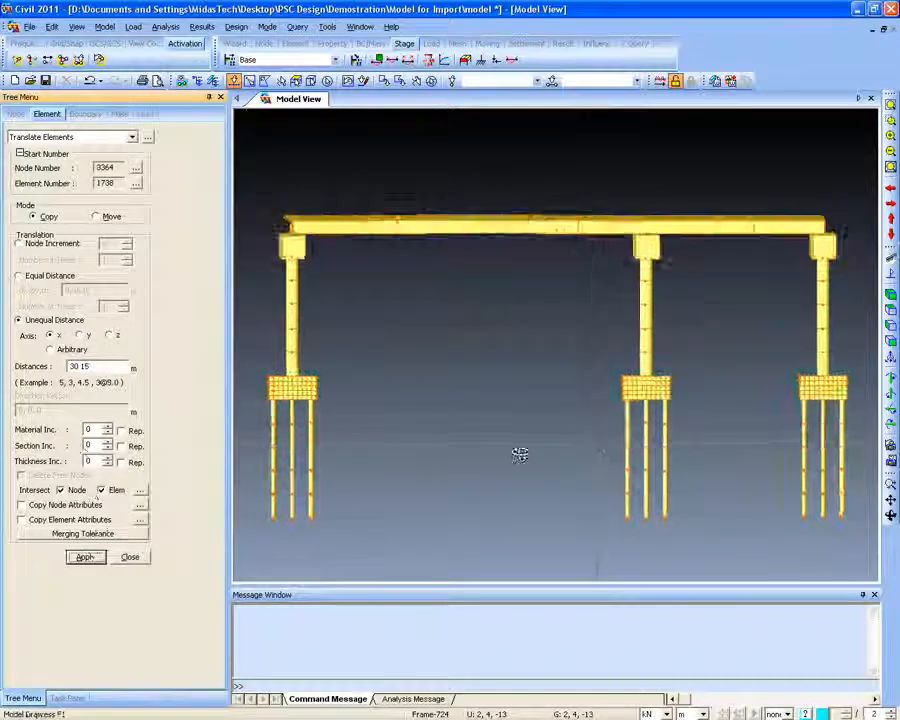
mouse_move(516, 450)
middle_mouse_down("ctrl")
mouse_move(560, 465)
mouse_move(448, 418)
mouse_move(466, 426)
mouse_move(431, 385)
mouse_move(472, 360)
mouse_move(438, 414)
mouse_move(505, 468)
middle_mouse_up("ctrl")
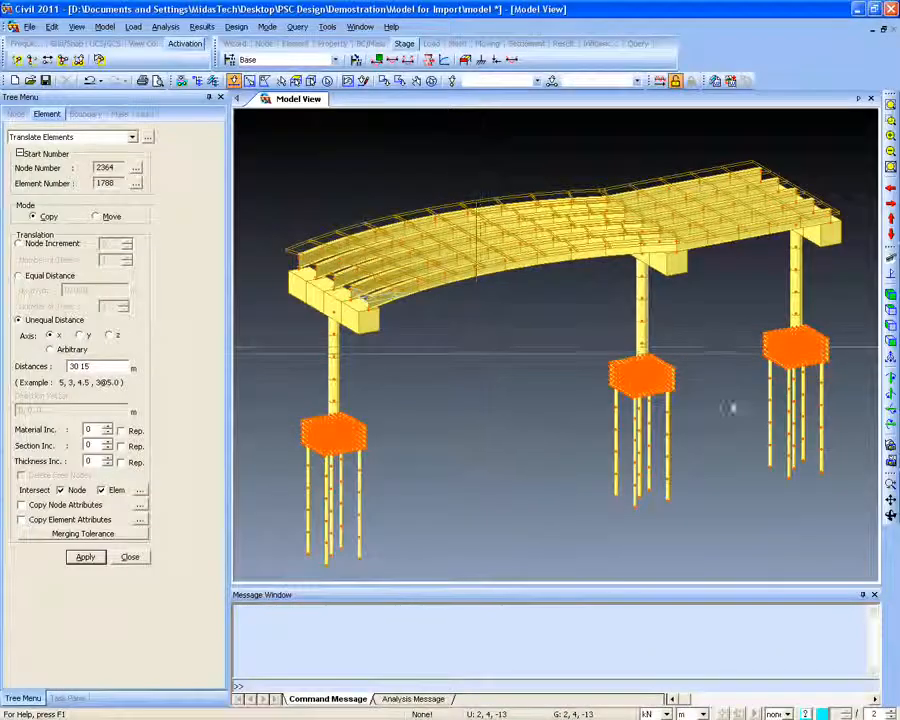
Select the pile nodes below all three footings in the front view and open Point Spring Supports
left_click(889, 342)
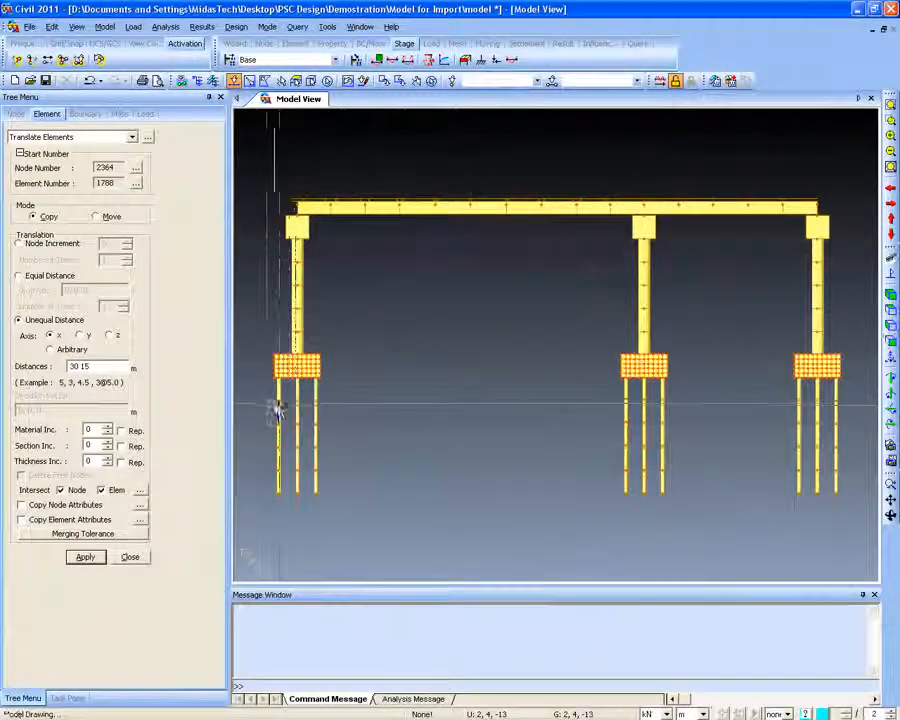
left_click_drag(269, 392, 826, 540)
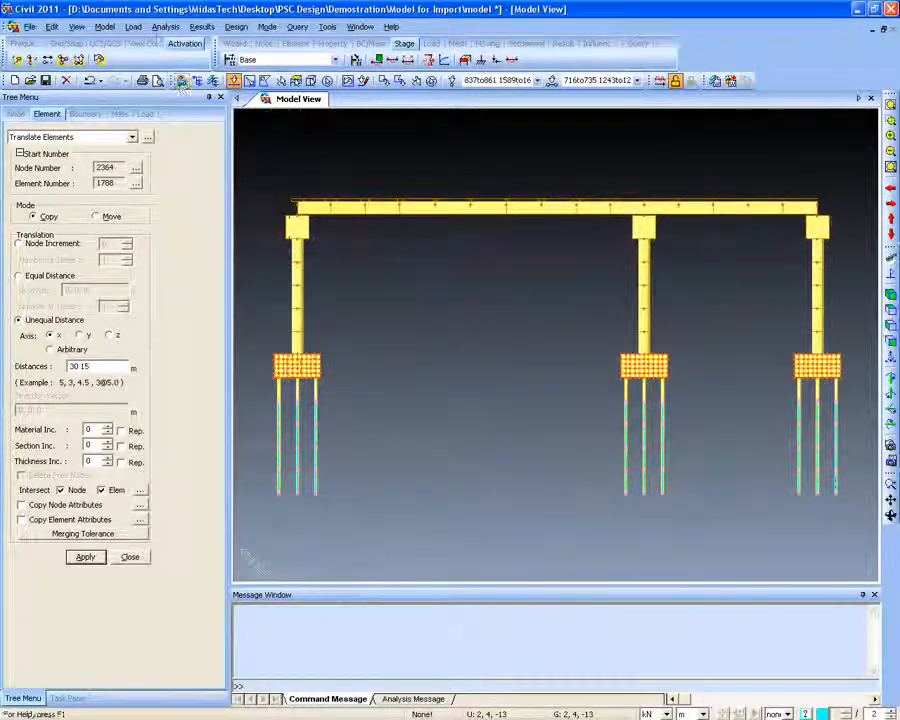
left_click(108, 27)
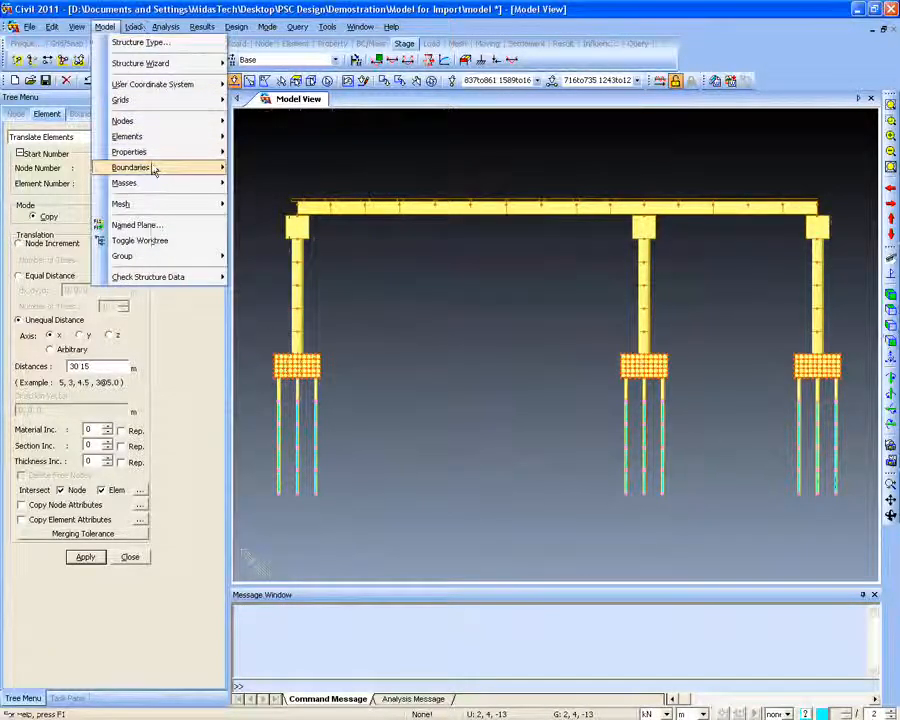
mouse_move(155, 168)
left_click(256, 184)
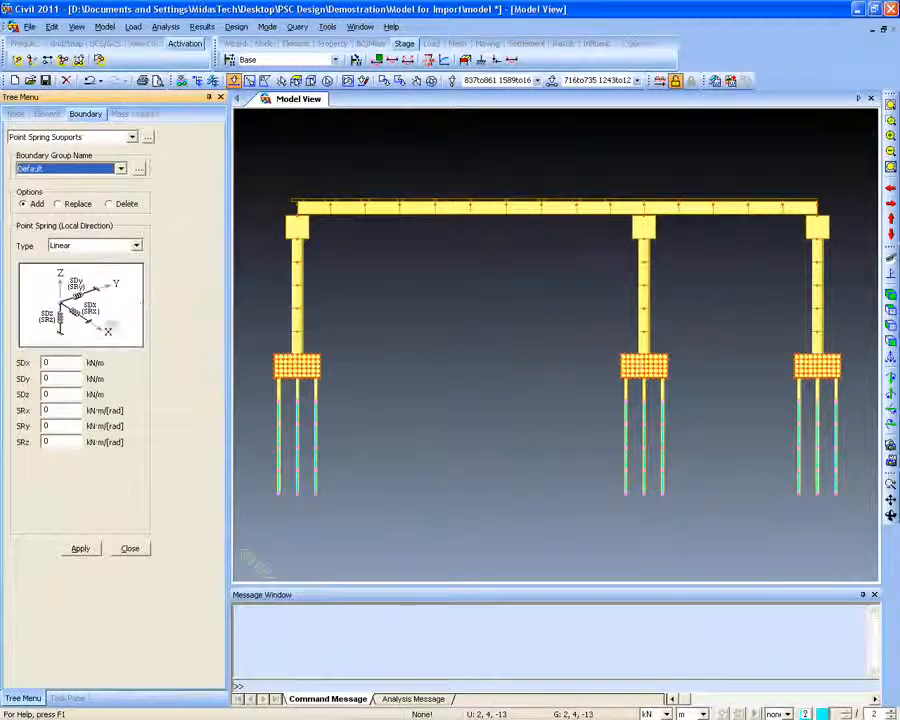
Set the linear point spring stiffnesses SDx, SDy and SDz to 1000 kN/m each
type("1000")
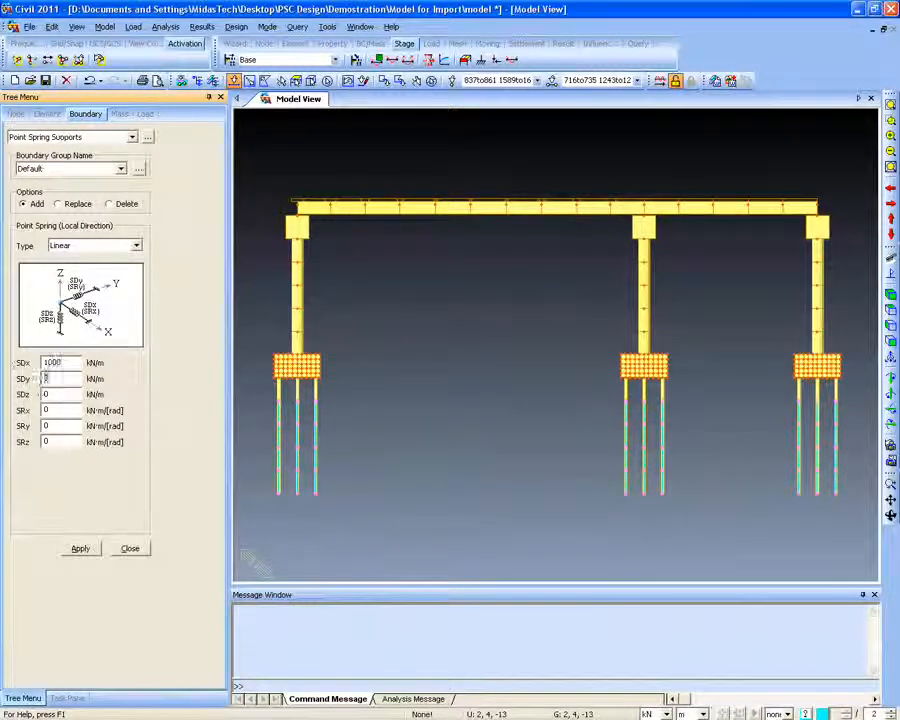
key("Tab")
type("1000")
key("Tab")
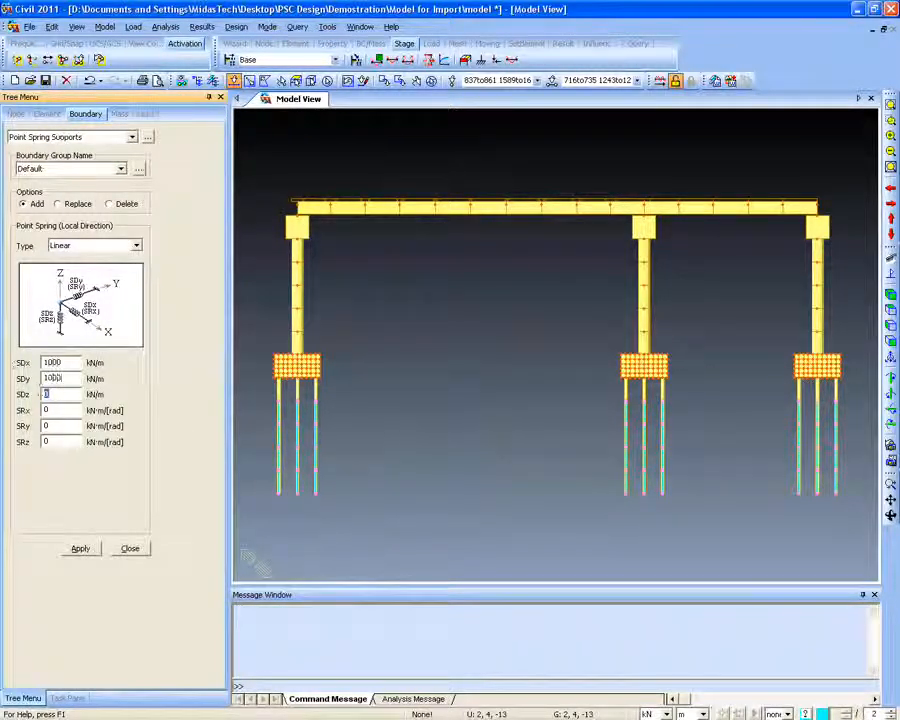
type("1000")
key("Tab")
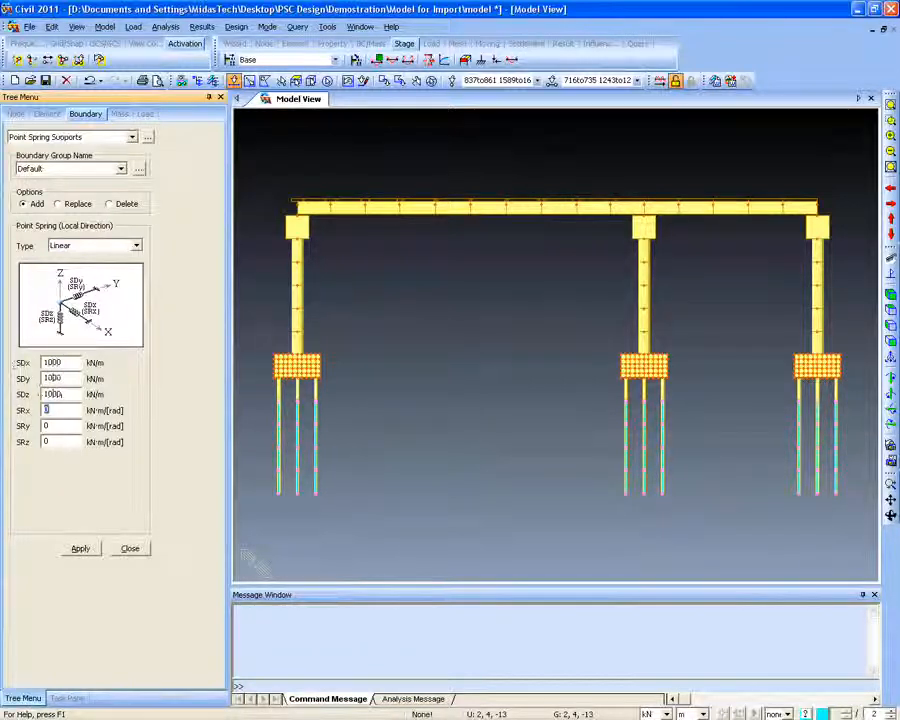
Set the rotational stiffnesses SRx to 2301, SRy to 203 and SRz to 304 kN·m/rad, and apply the springs to the selected pile nodes
type("2300")
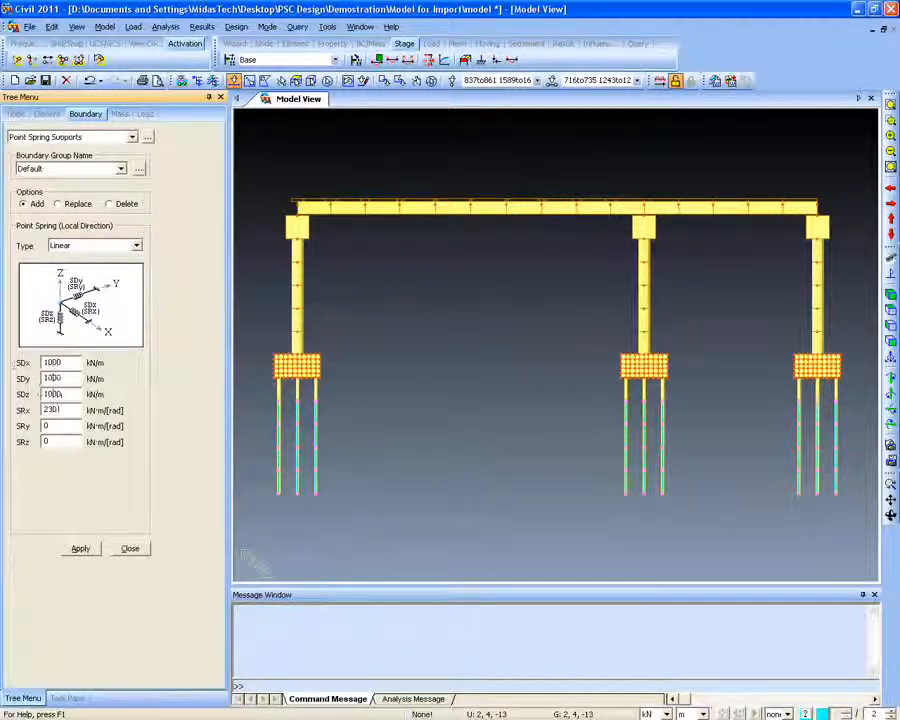
key("Tab")
type("2")
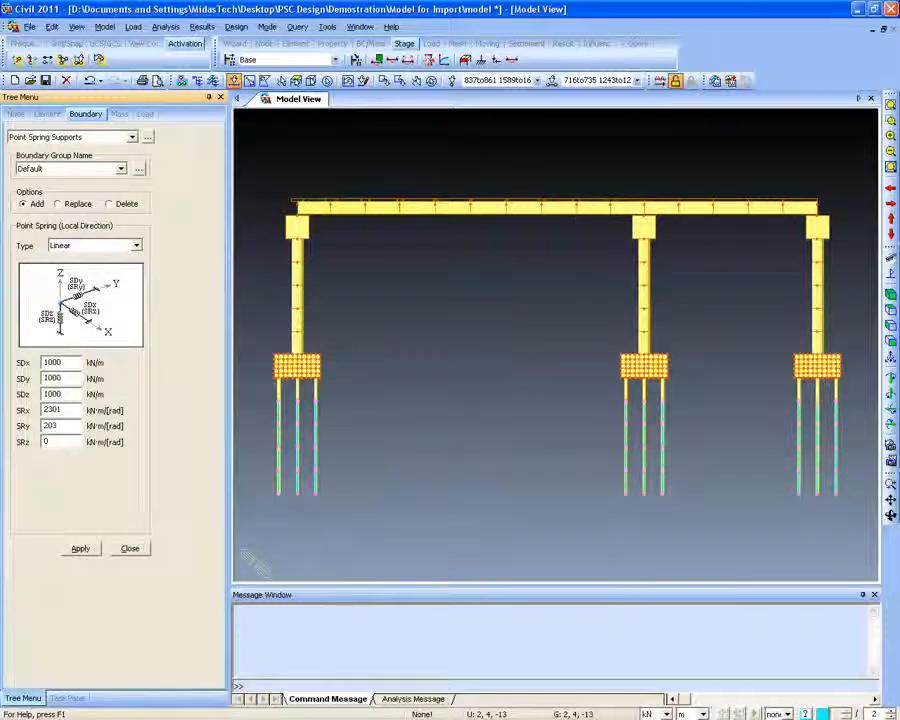
key("Tab")
type("30")
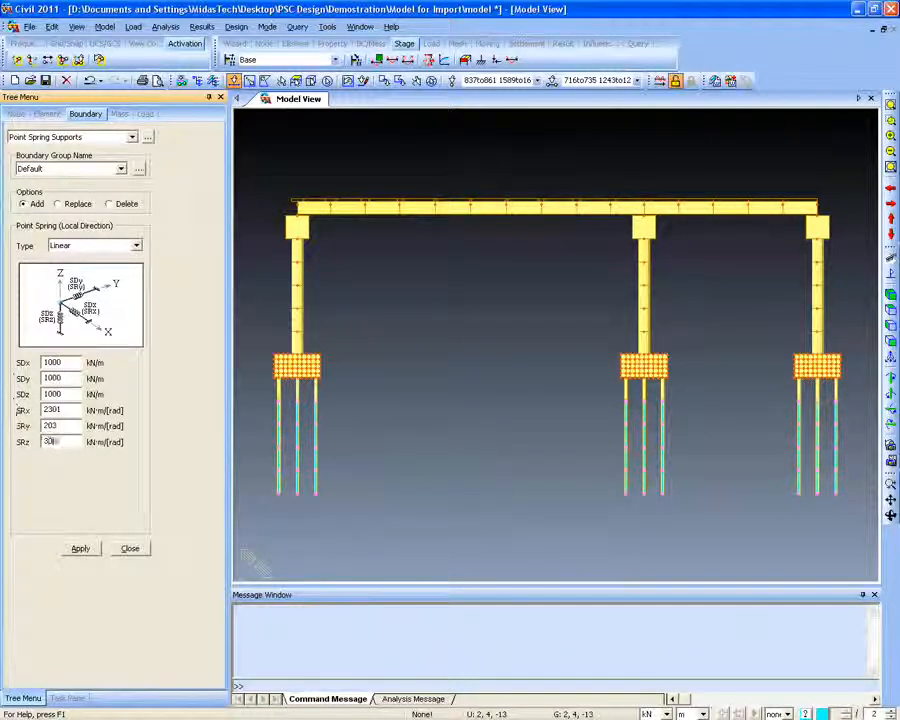
left_click(83, 548)
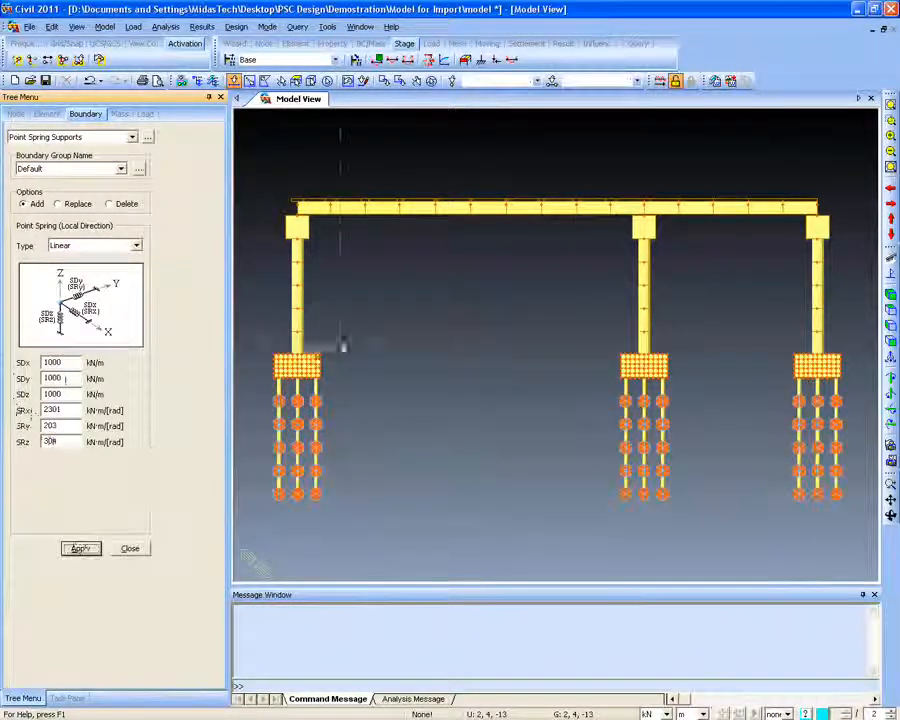
middle_click_drag(342, 345, 321, 456, "ctrl")
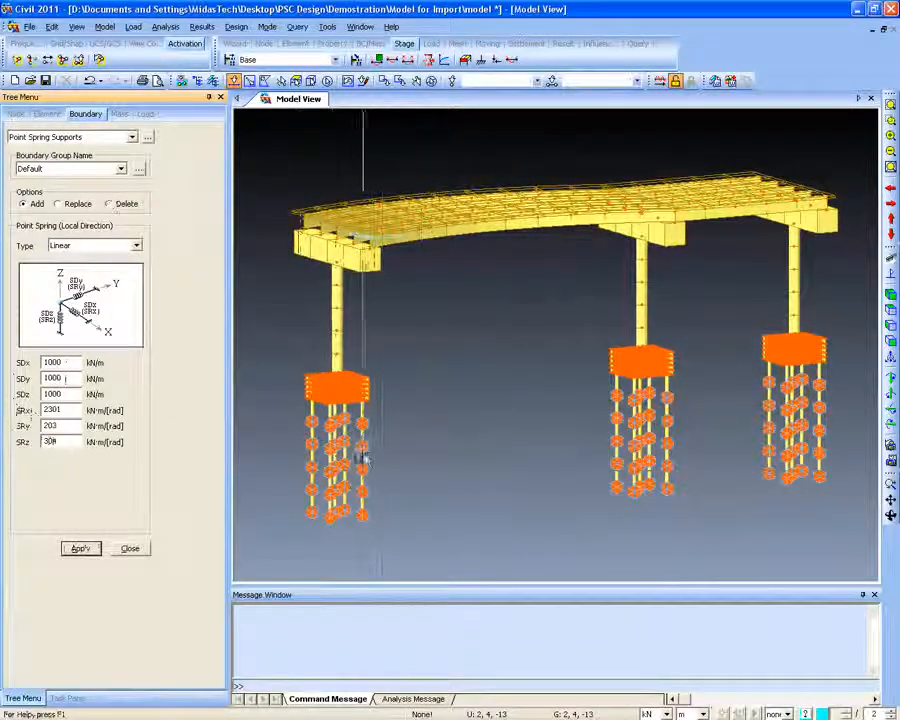
mouse_move(362, 435)
middle_mouse_down()
mouse_move(350, 425)
mouse_move(362, 450)
middle_mouse_up()
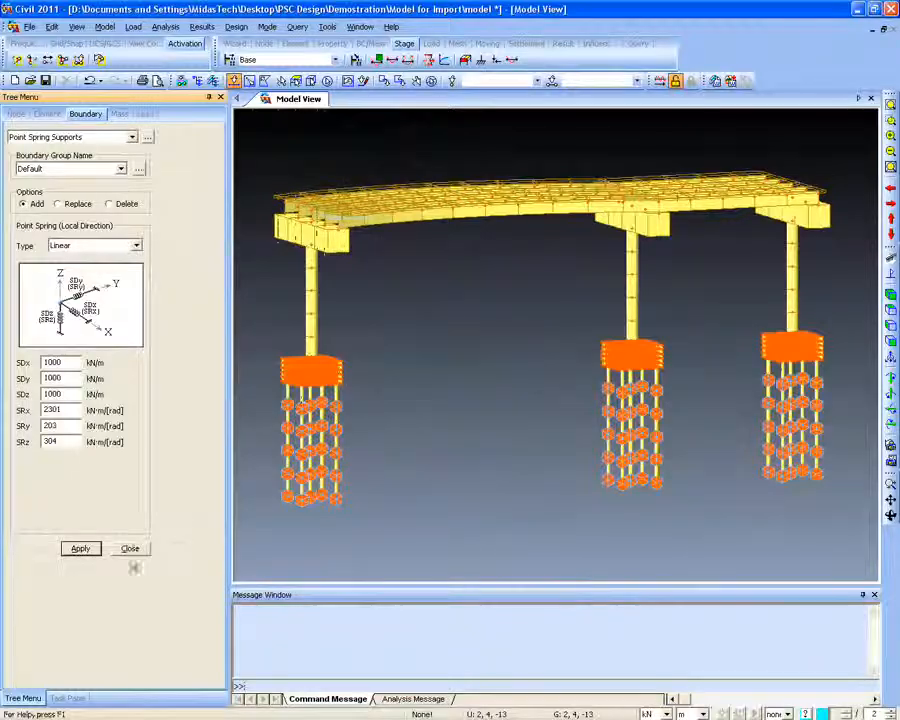
Reopen Point Spring Supports, review the Multi-Linear spring type's inputs, and close it without applying anything
left_click(130, 548)
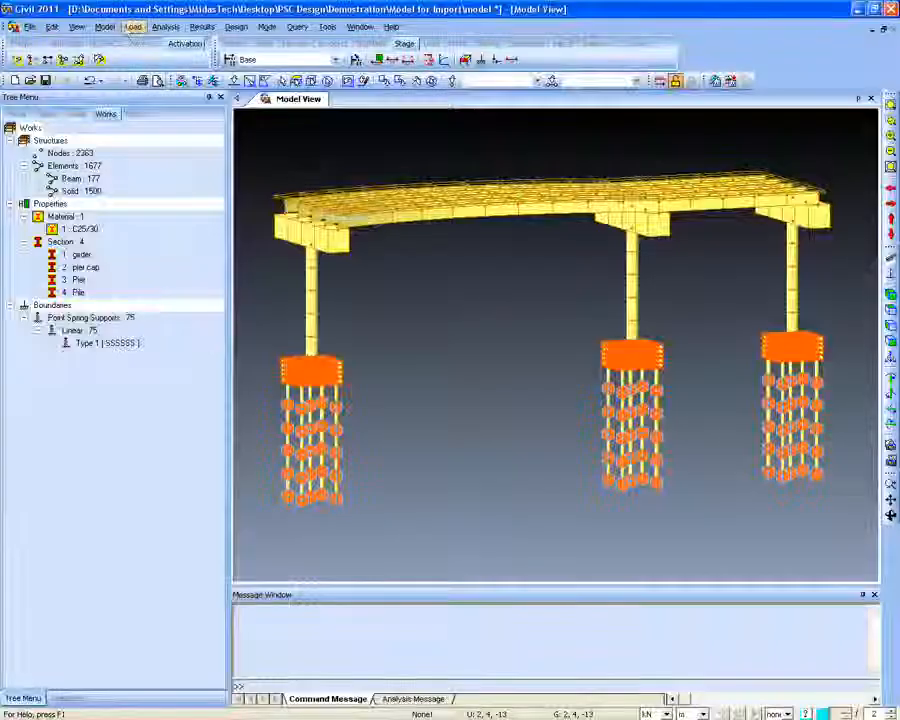
left_click(105, 27)
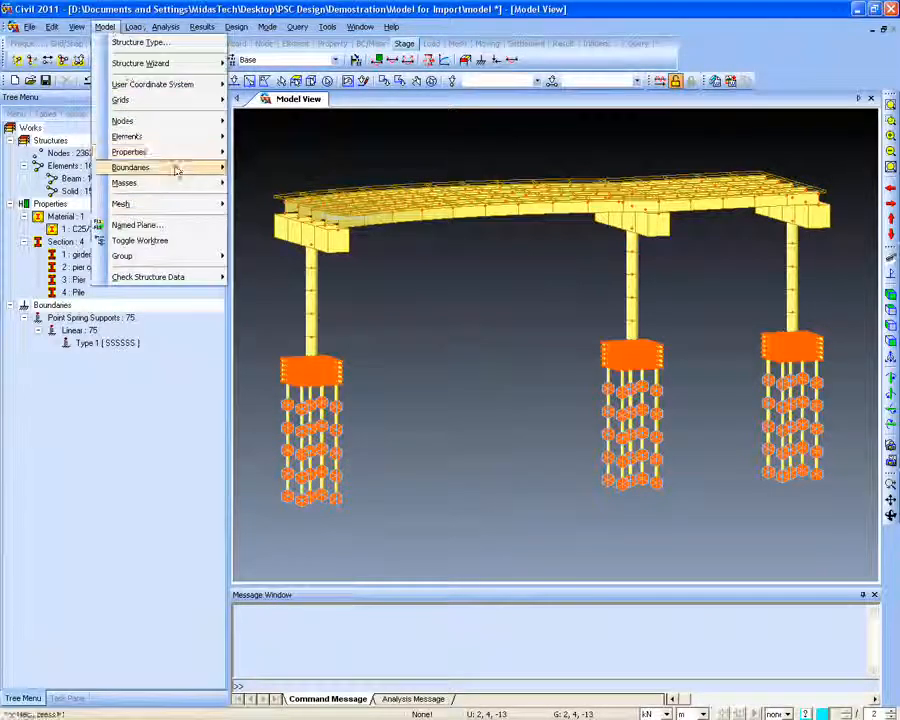
mouse_move(177, 170)
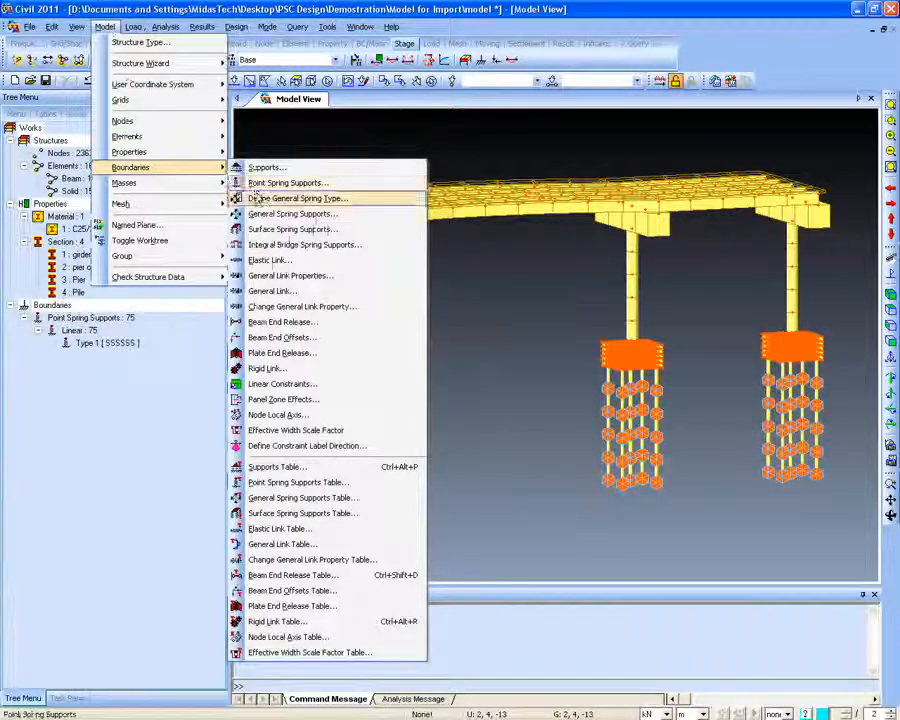
left_click(288, 183)
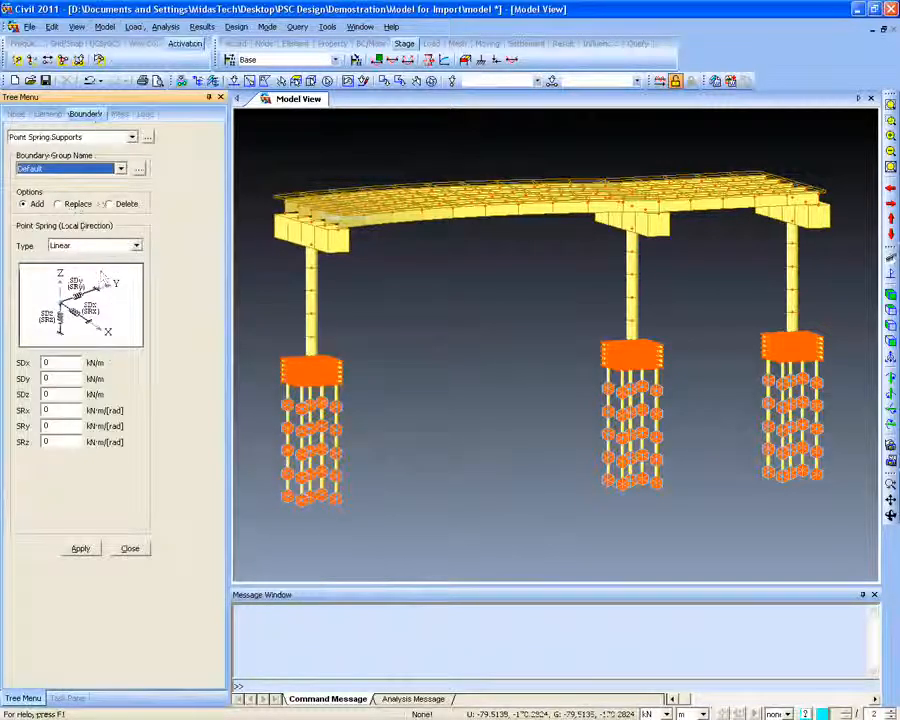
left_click(136, 245)
left_click(70, 262)
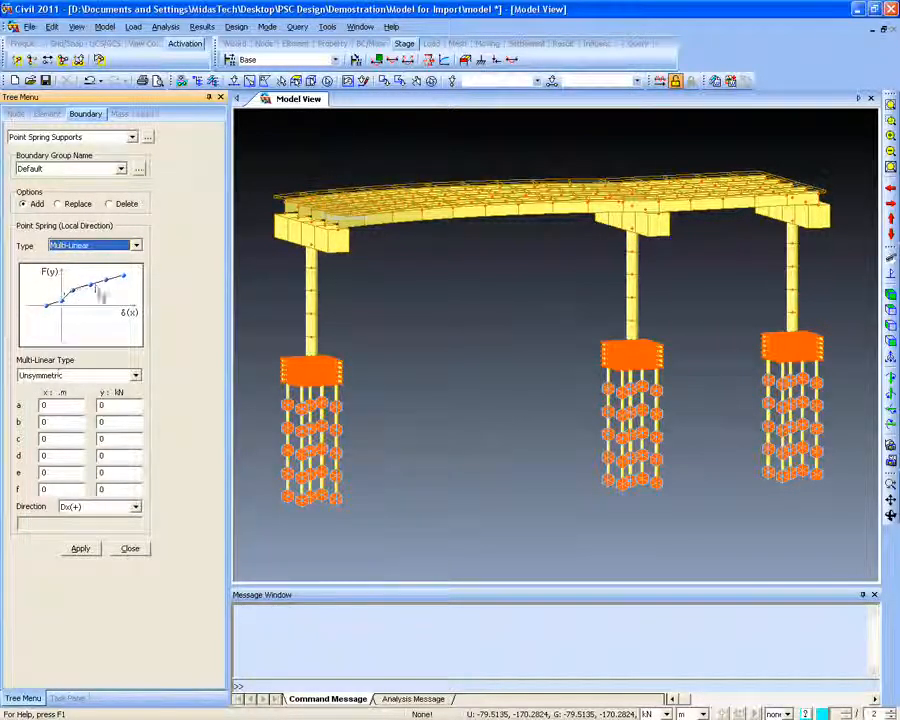
left_click(138, 547)
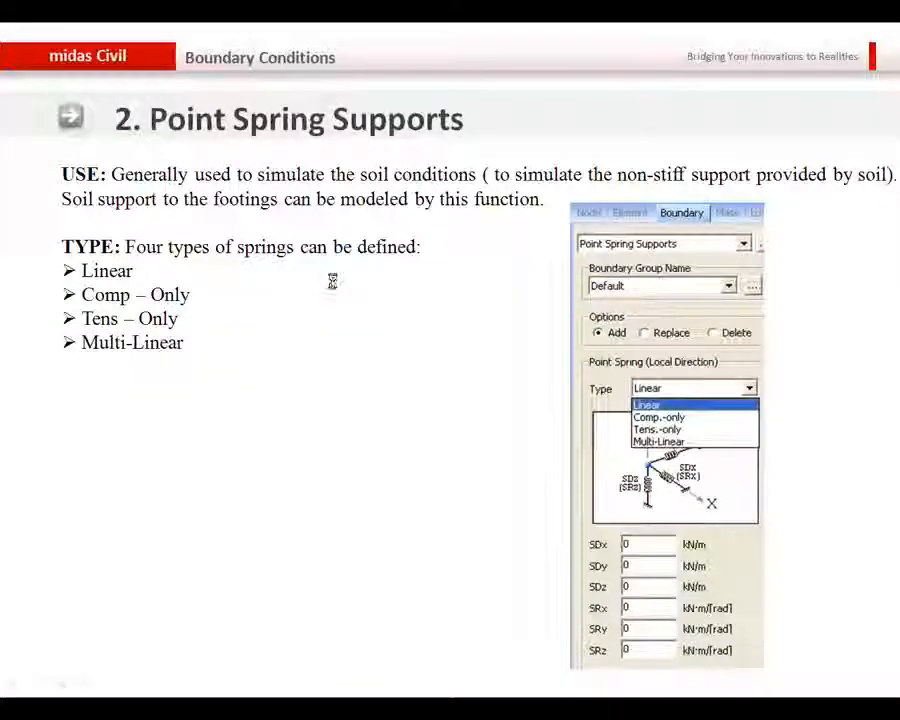
left_click(255, 274)
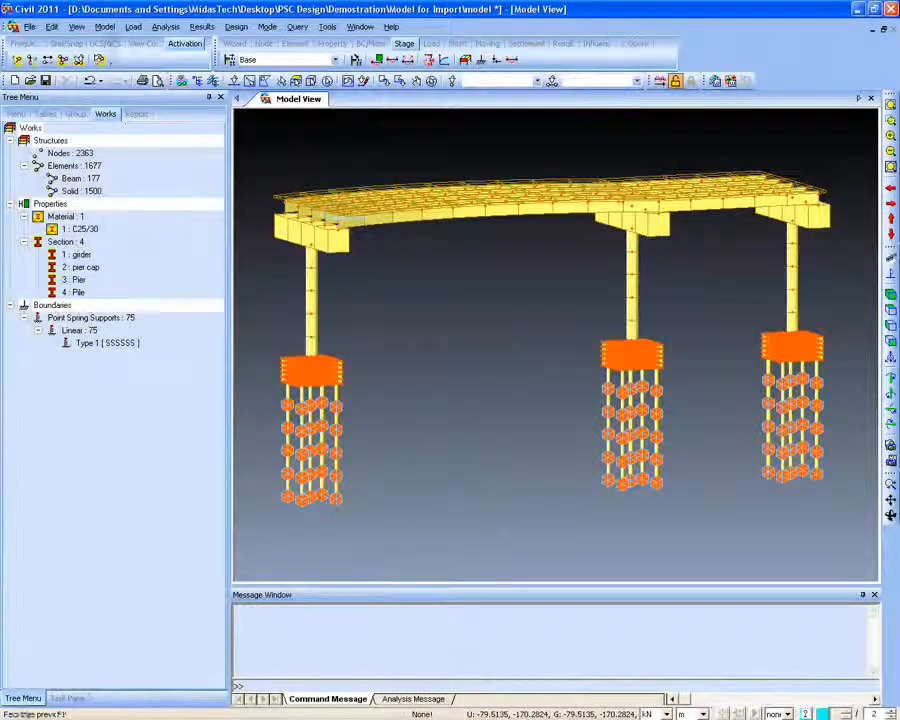
Open Surface Spring Supports and review the Distributed Spring option, including its element types and the Solid(Face) settings
left_click(104, 27)
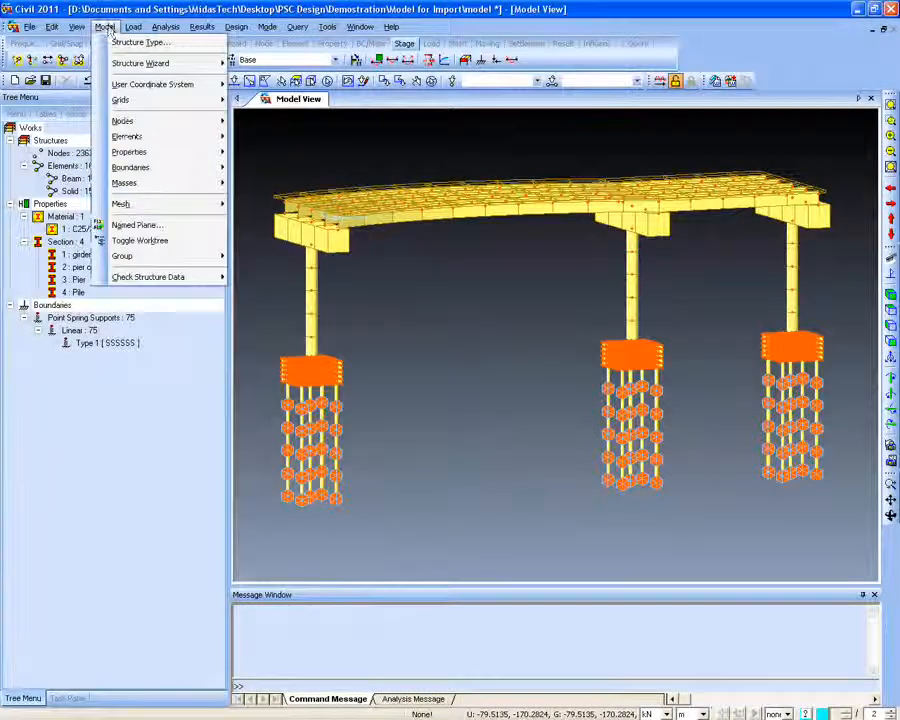
mouse_move(150, 167)
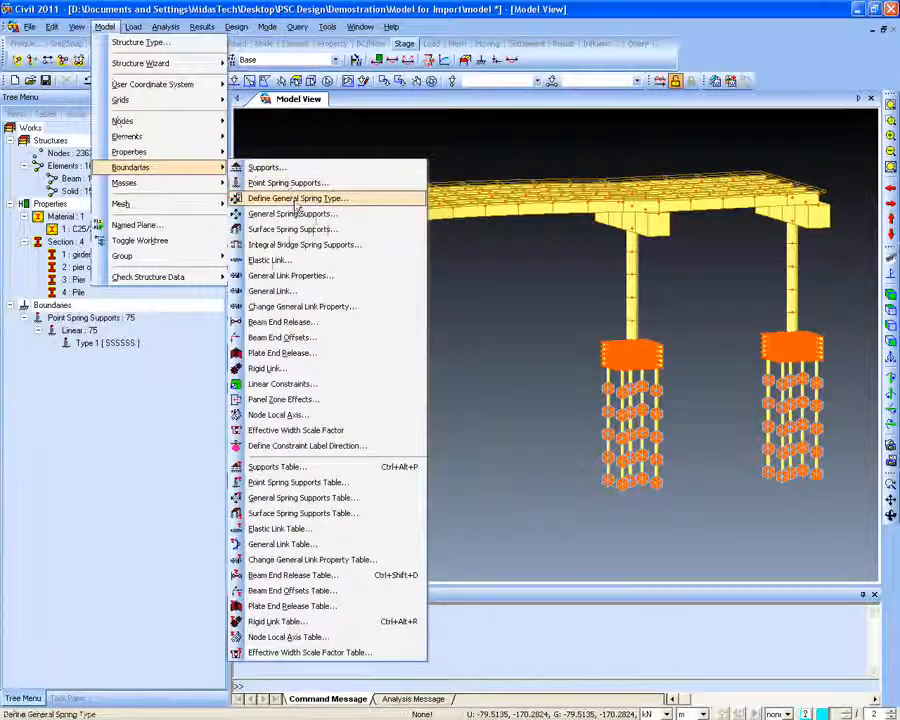
left_click(292, 229)
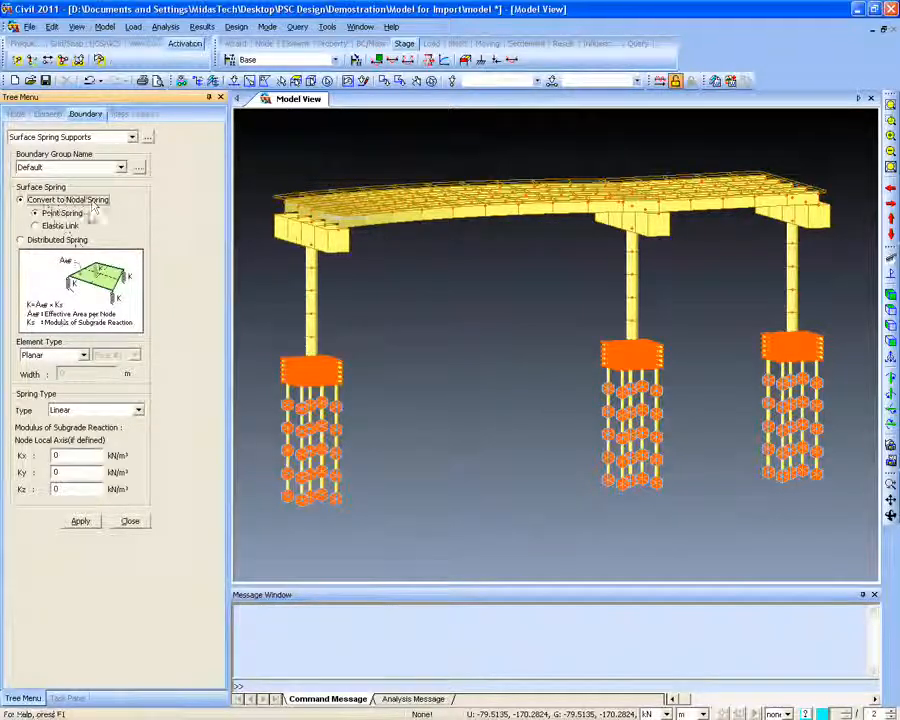
left_click(57, 240)
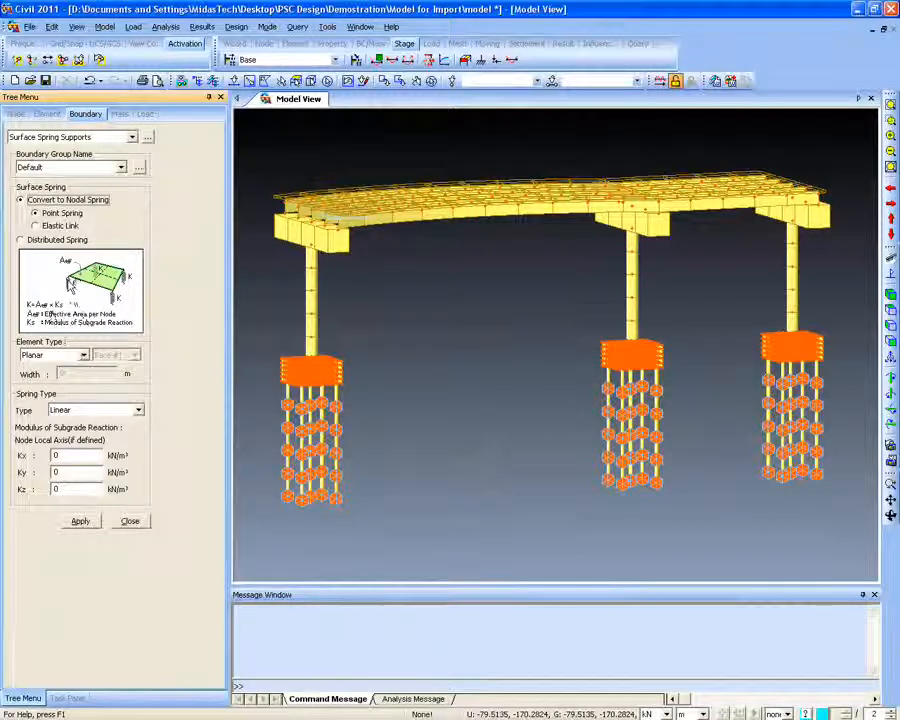
left_click(58, 240)
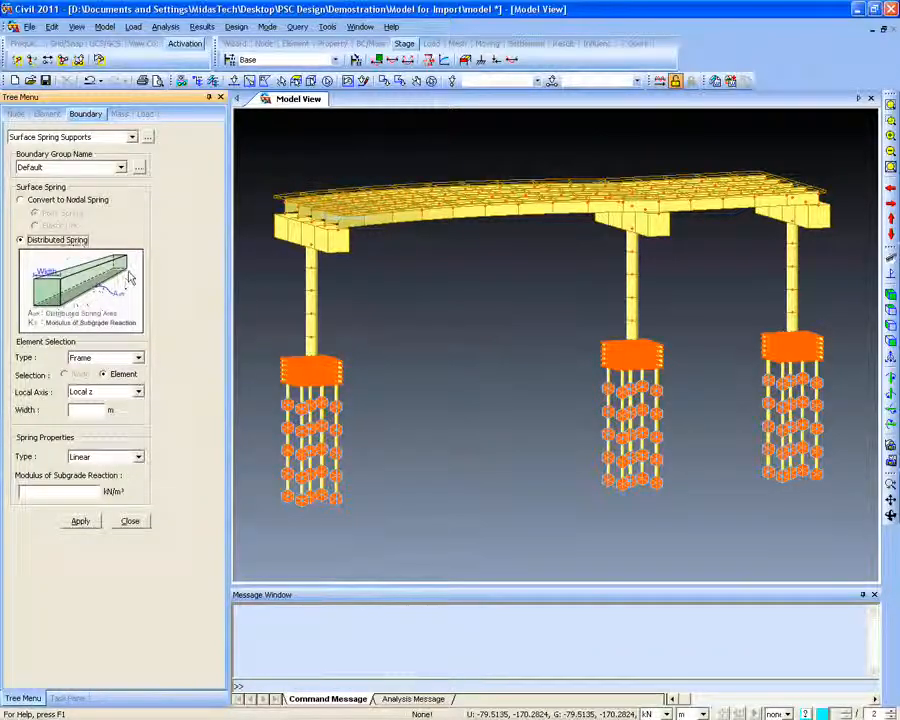
left_click(122, 359)
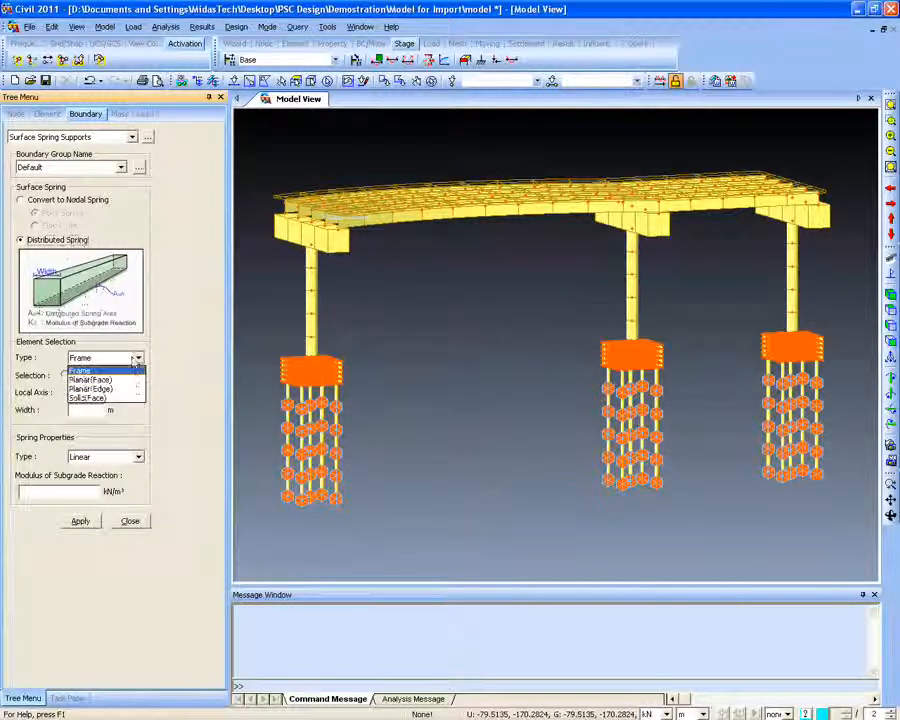
left_click(95, 388)
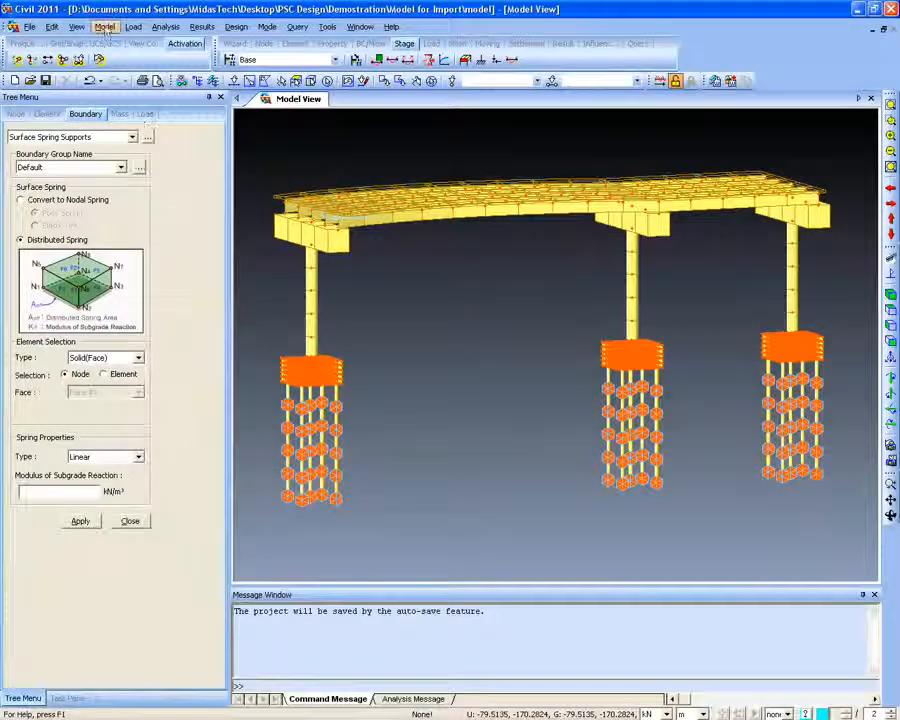
Open Elastic Link and review the available link types, including the Multi-Linear type's settings
left_click(105, 27)
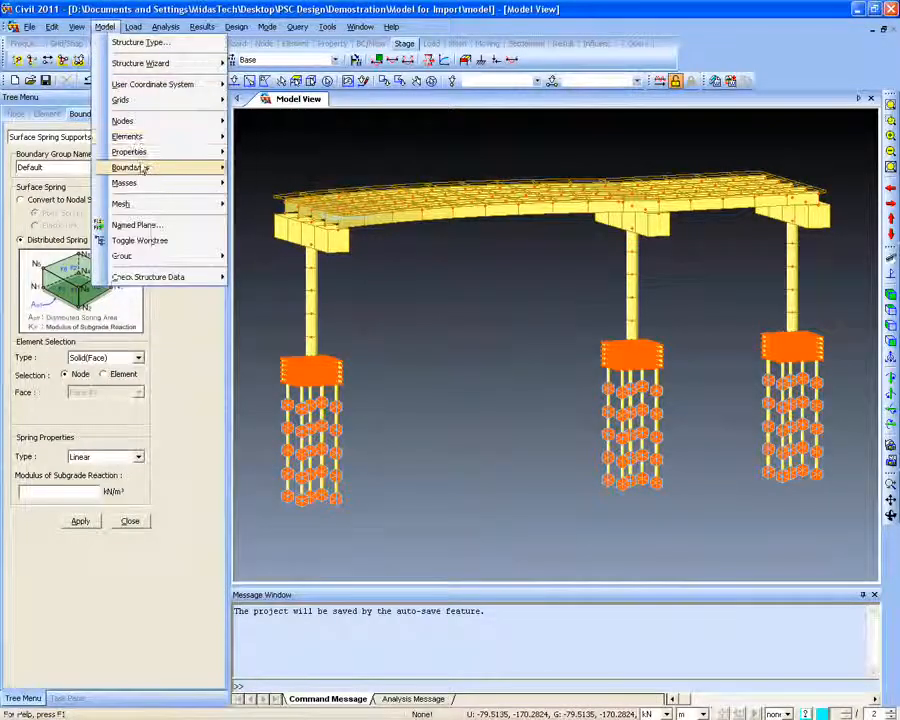
mouse_move(140, 167)
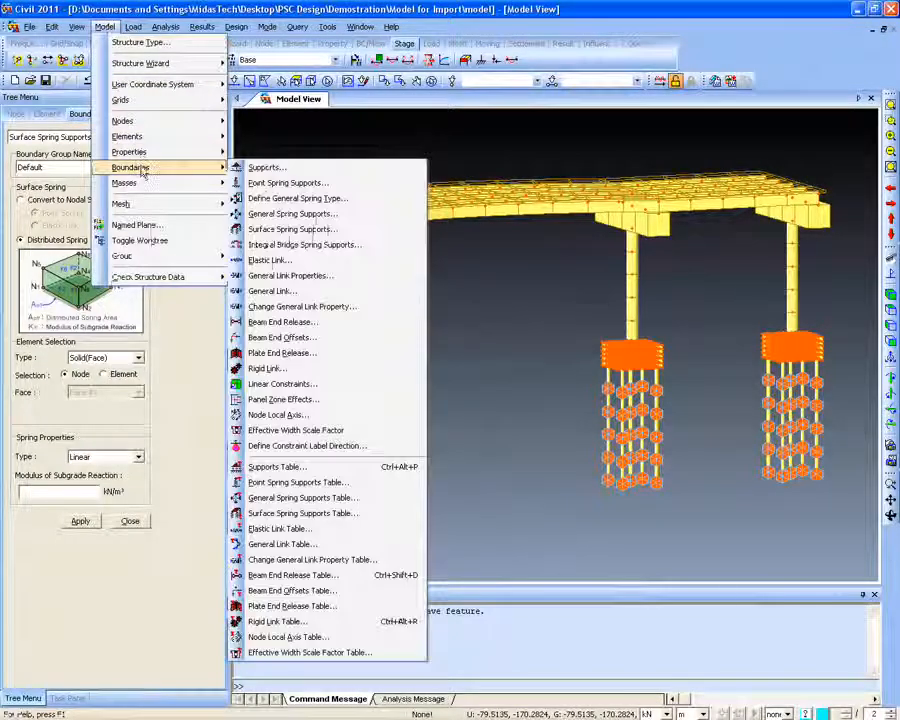
left_click(288, 260)
left_click(100, 239)
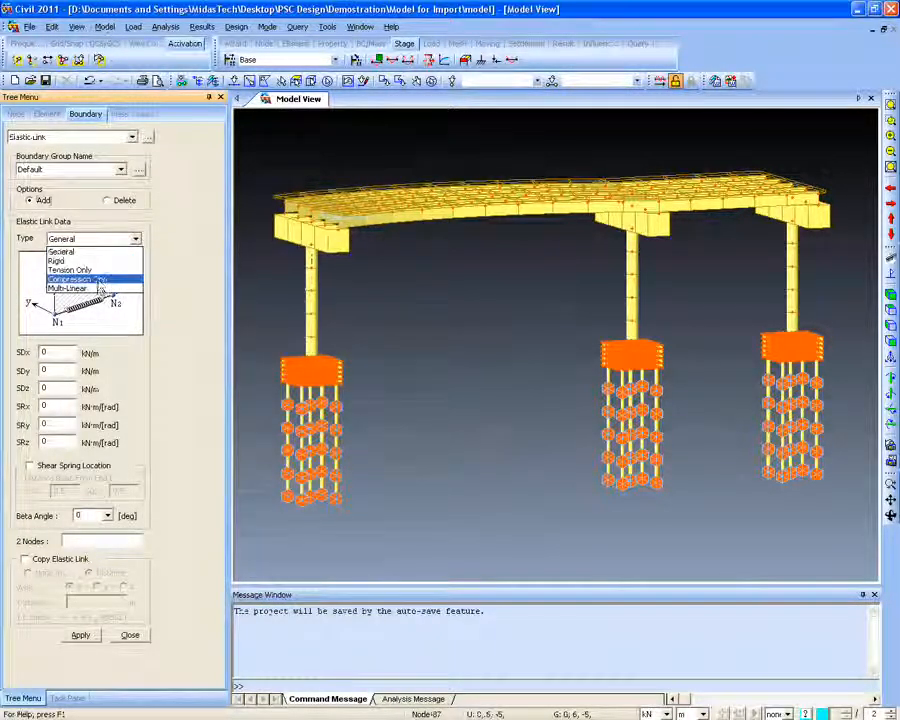
left_click(100, 288)
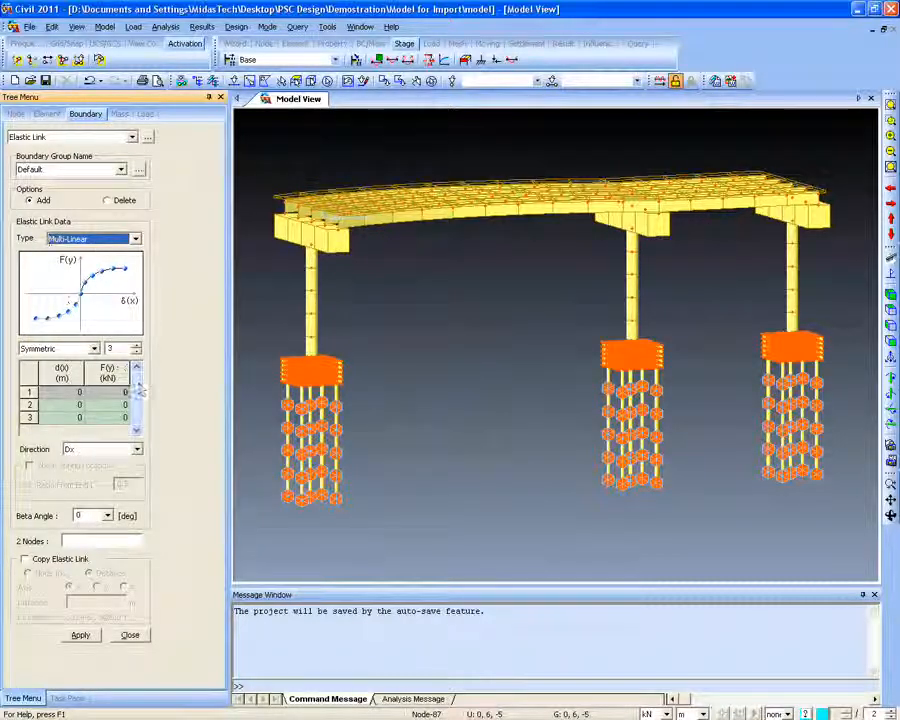
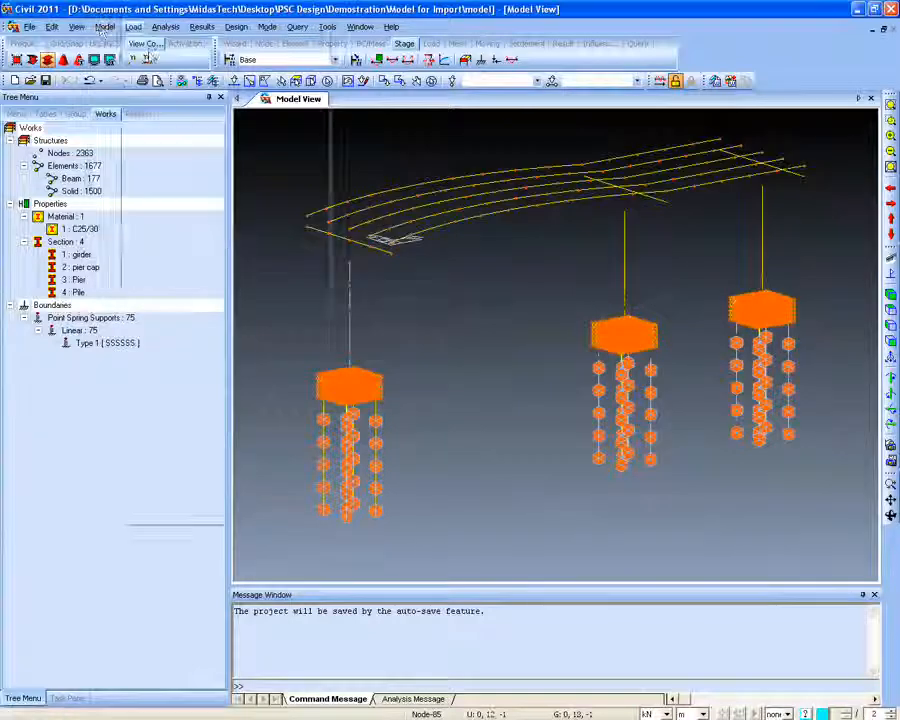
Rigidly link the first pier cap to master node 86 at the pier top in all six DOFs, copying the link along x at 30, 15 m
mouse_move(128, 172)
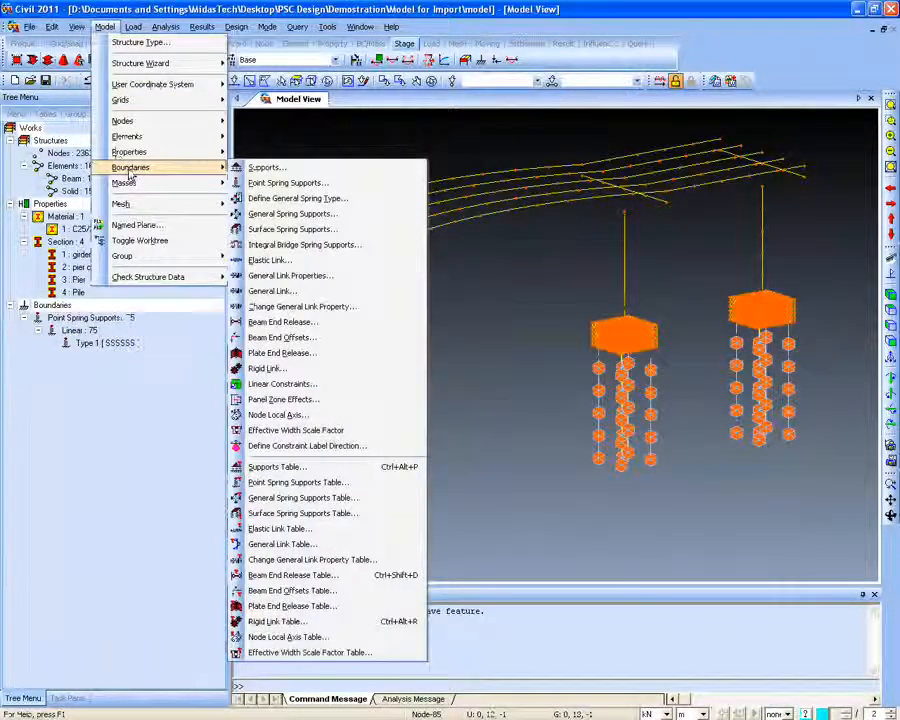
left_click(290, 368)
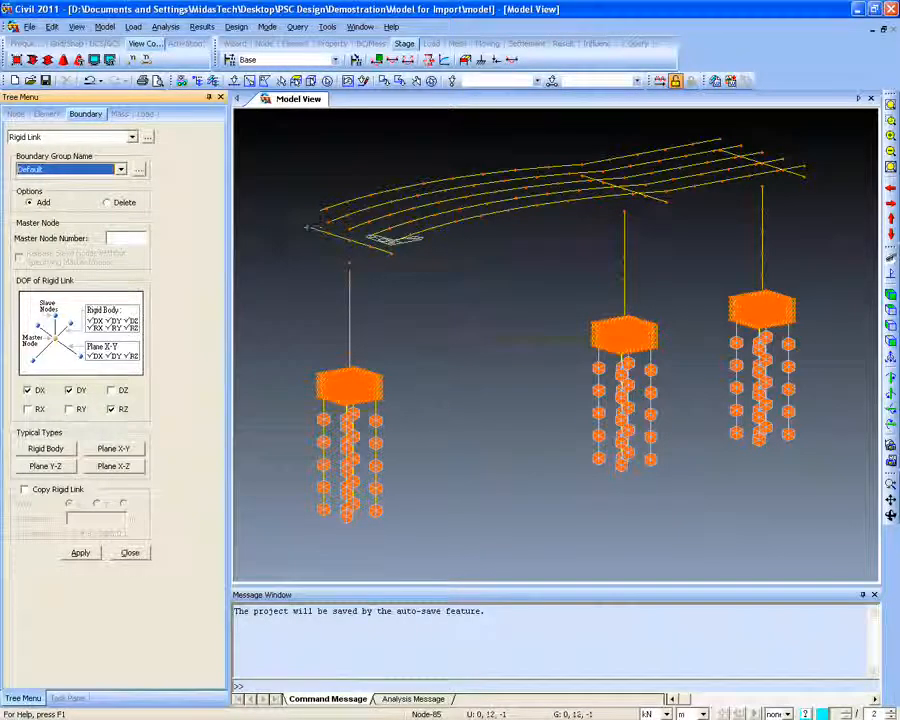
left_click(349, 265)
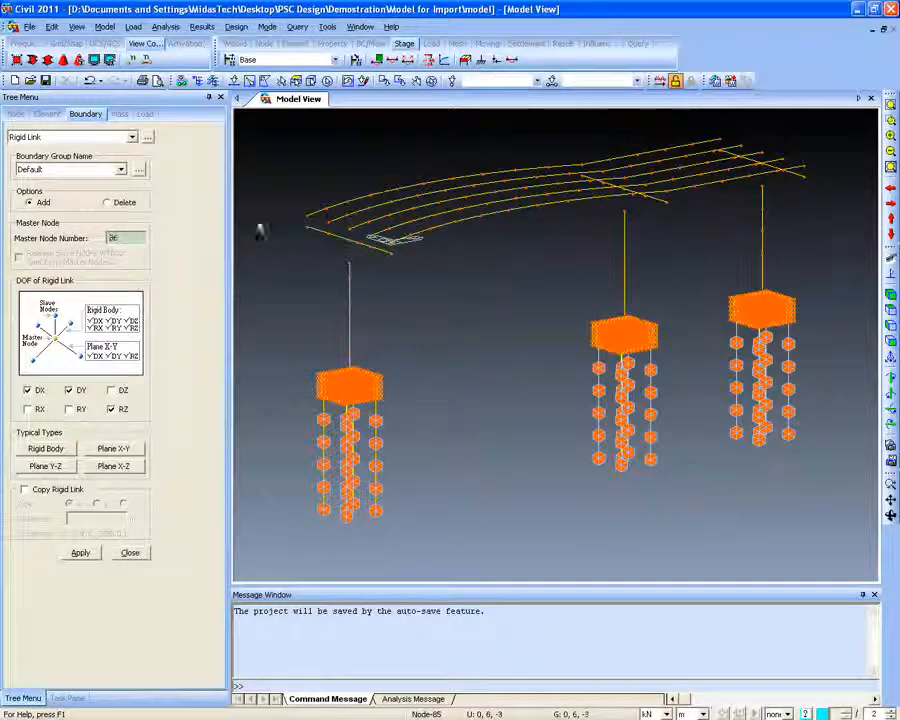
left_click(112, 392)
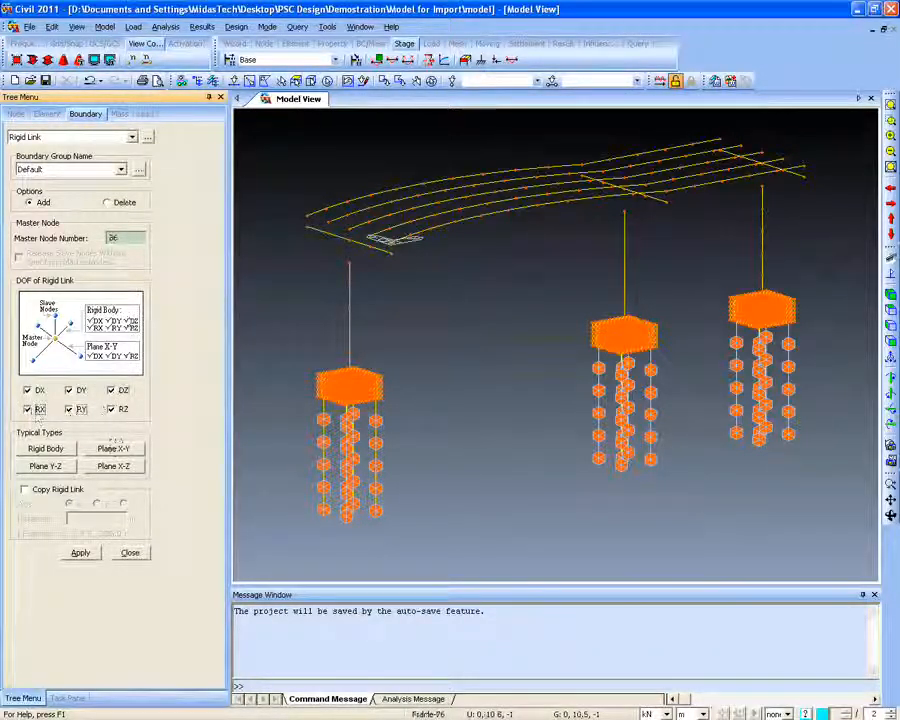
left_click(234, 80)
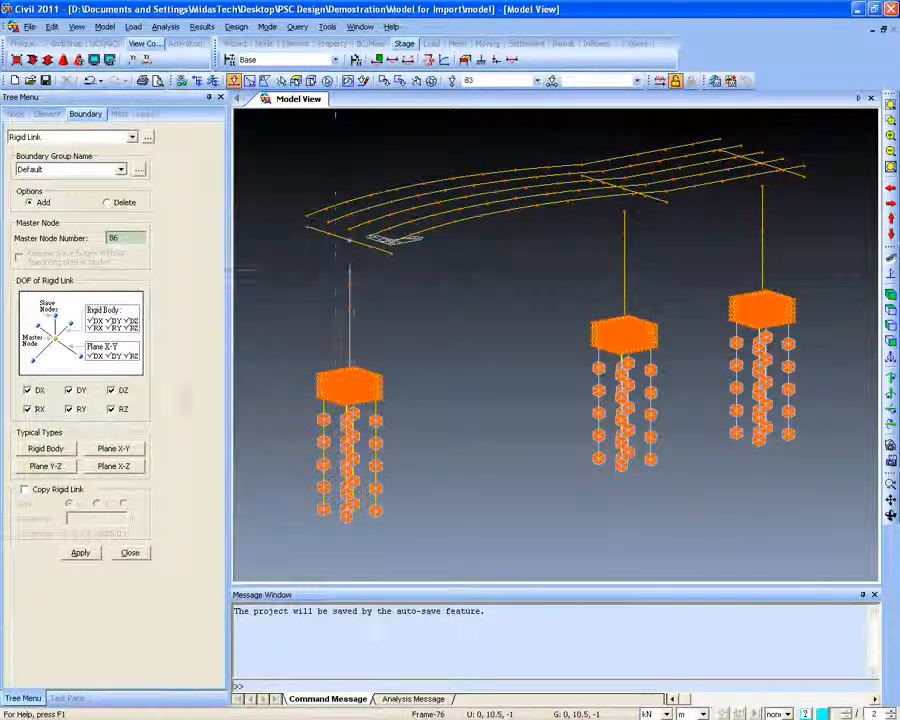
left_click(24, 489)
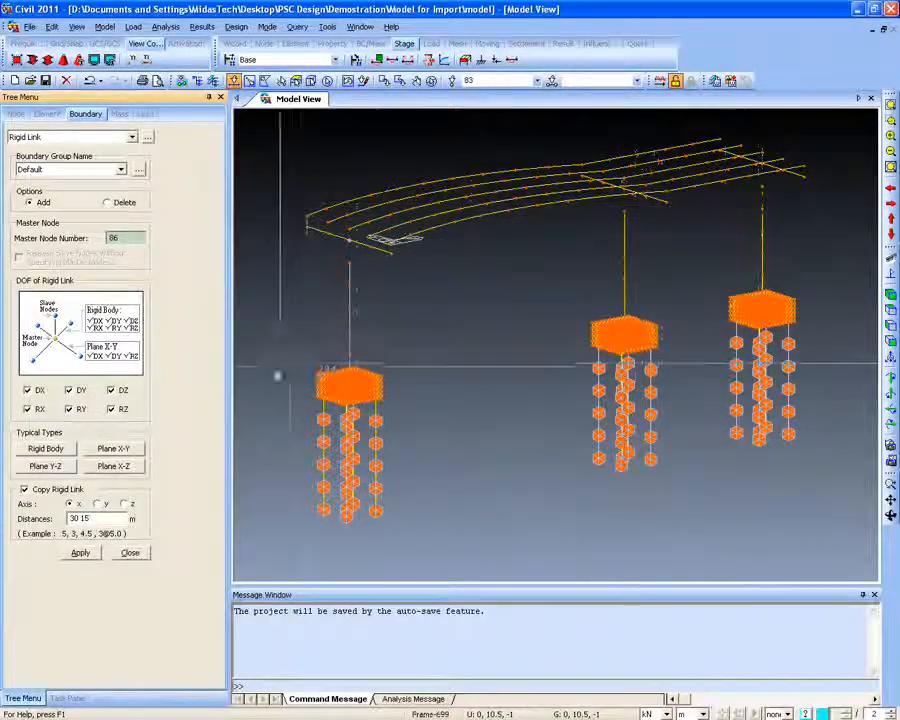
left_click(80, 553)
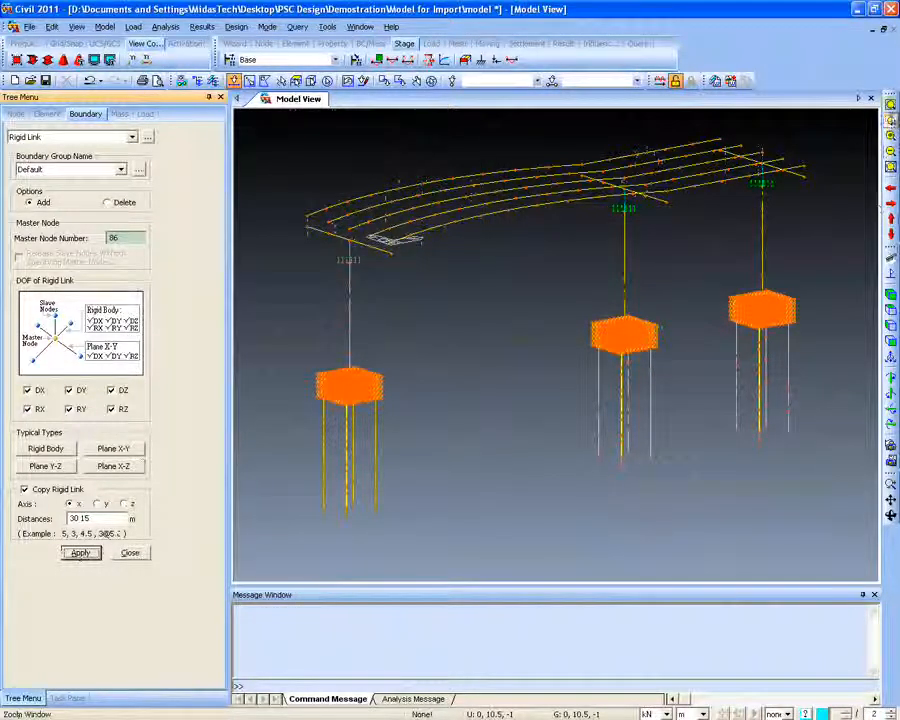
Inspect the first pier's footing and its pier connection up close in both solid and wireframe display
left_click(891, 119)
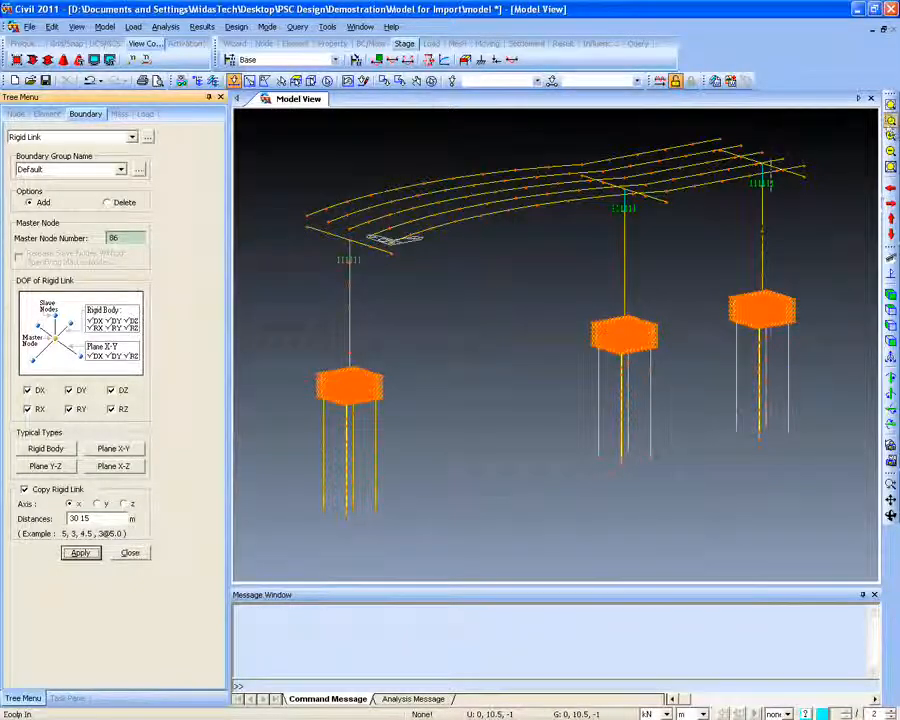
left_click(425, 442)
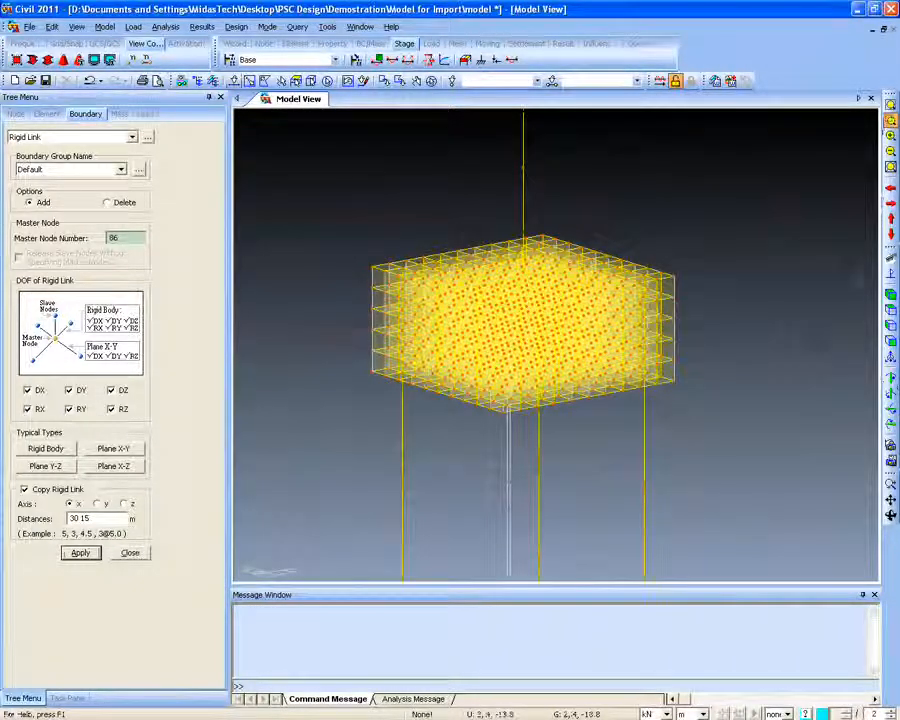
left_click(47, 59)
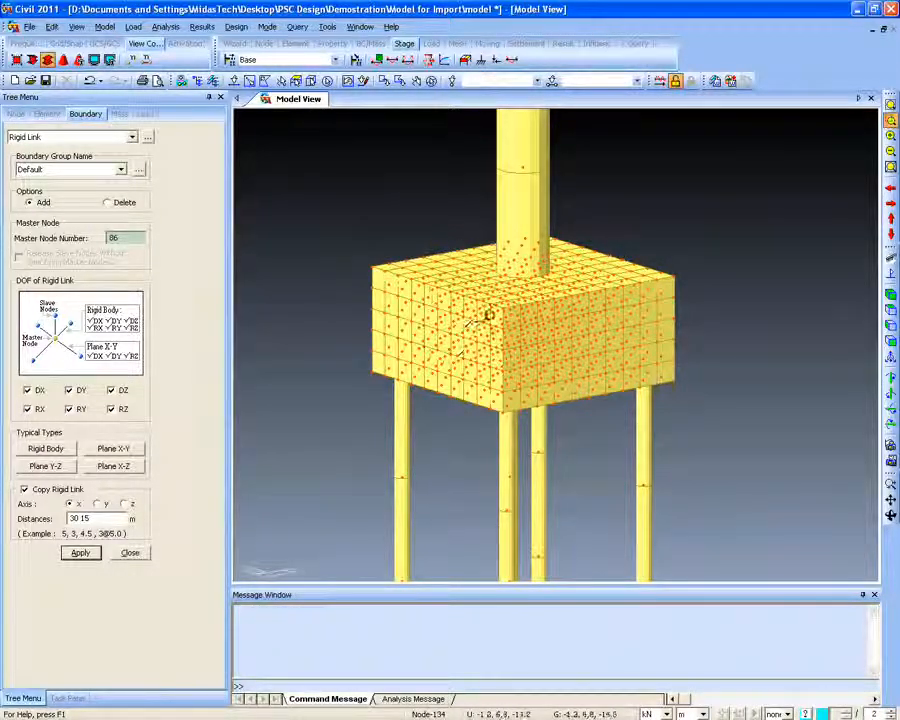
left_click(47, 61)
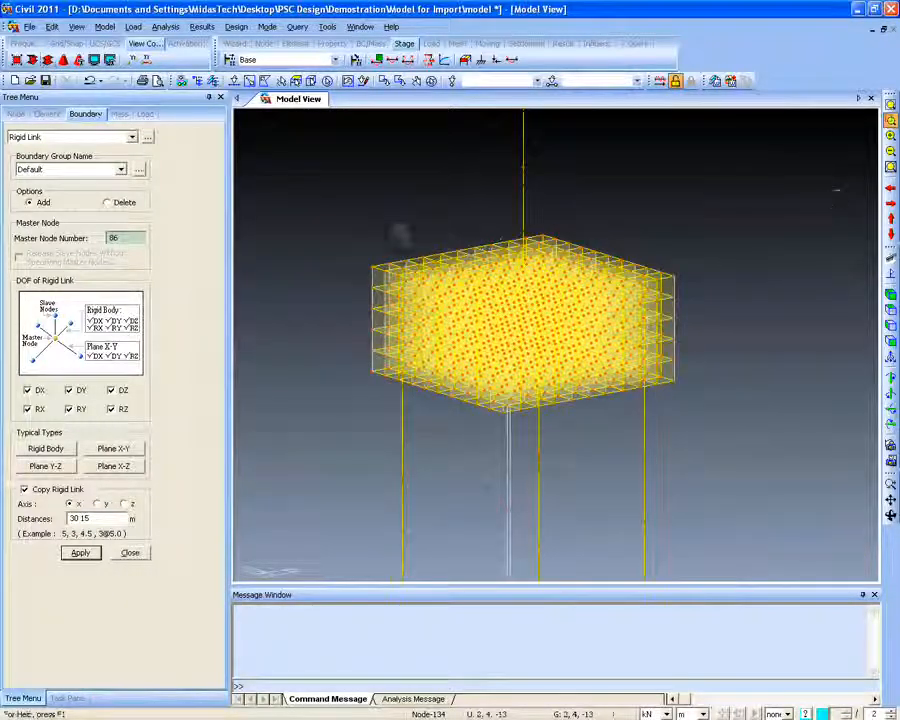
scroll(550, 293, "up", 3)
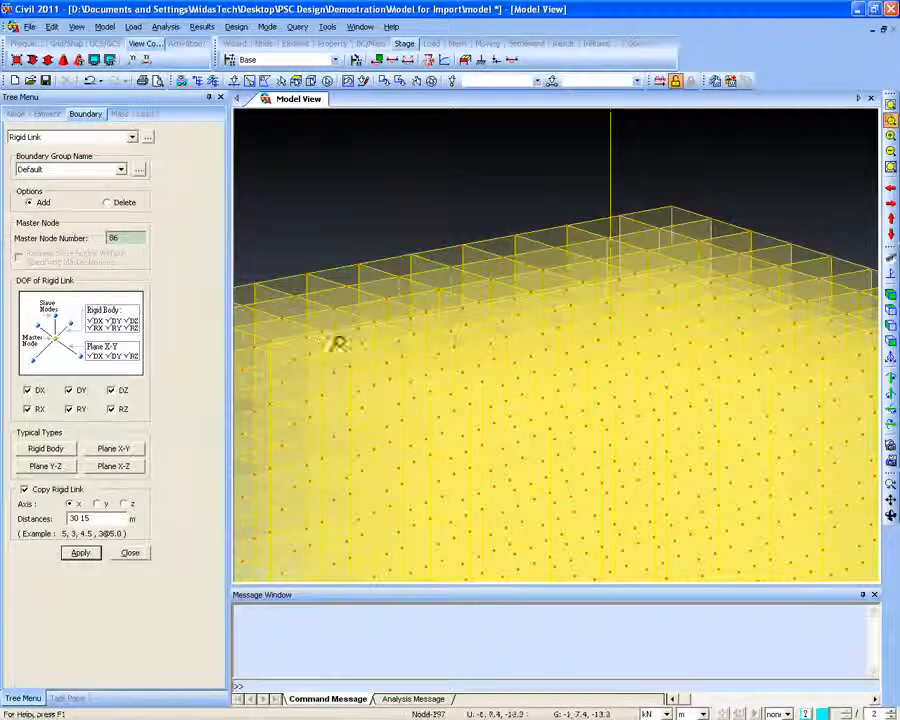
left_click(891, 295)
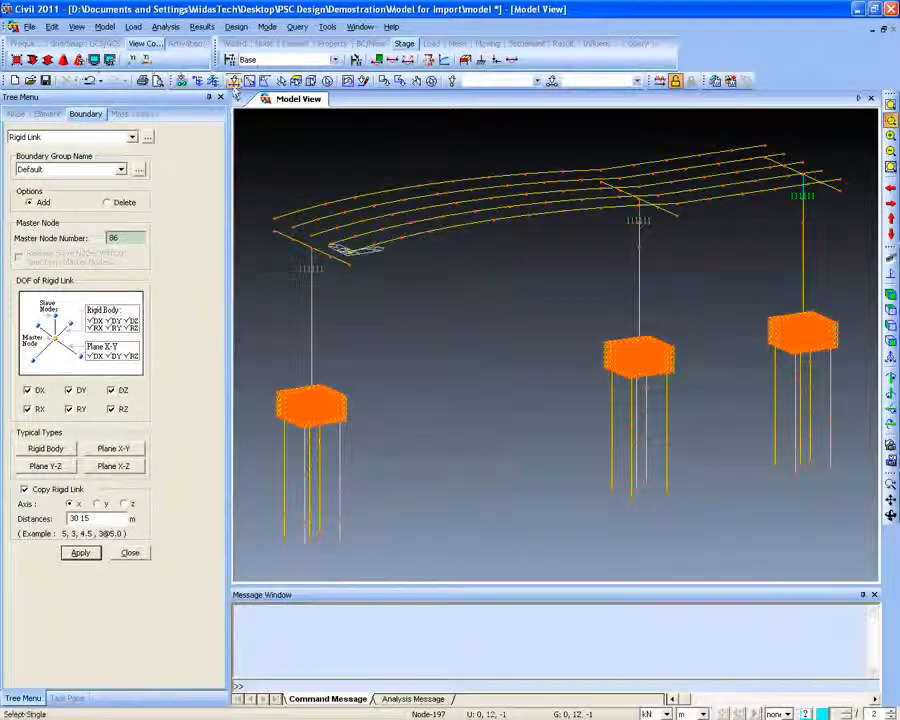
Select all nodes on the top faces of the three footings using an XY plane selection through a top-face node
left_click(296, 81)
left_click_drag(279, 120, 143, 102)
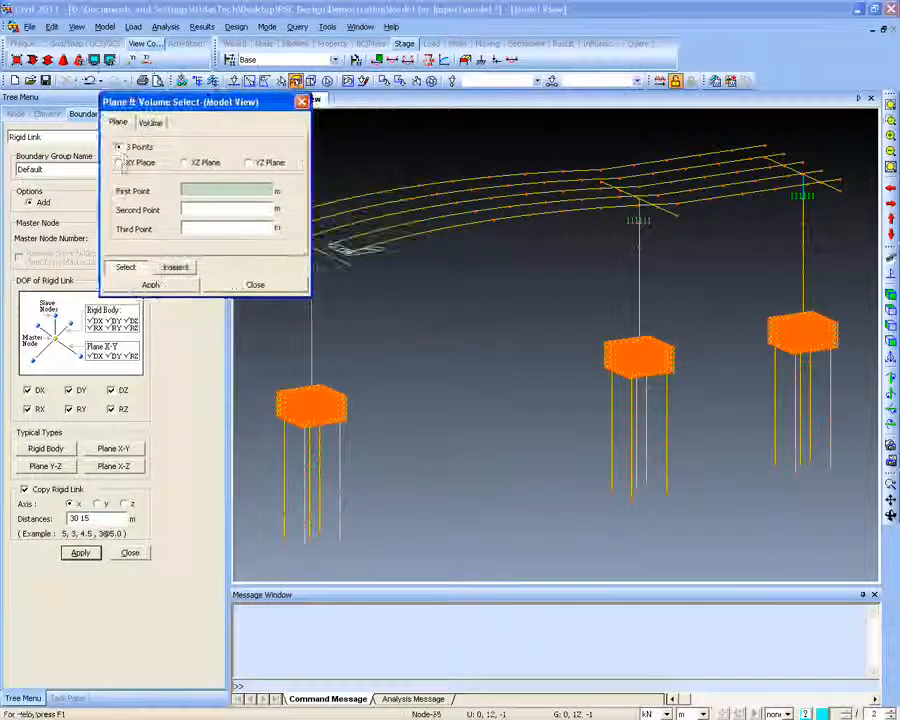
left_click(141, 162)
left_click_drag(192, 106, 167, 103)
left_click(275, 393)
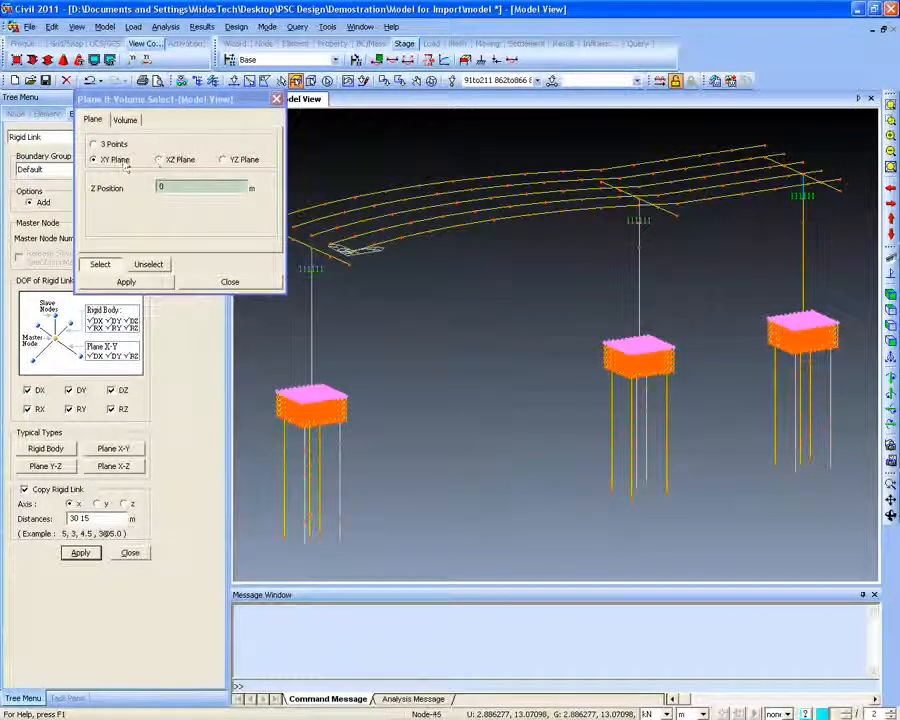
left_click_drag(228, 99, 204, 107)
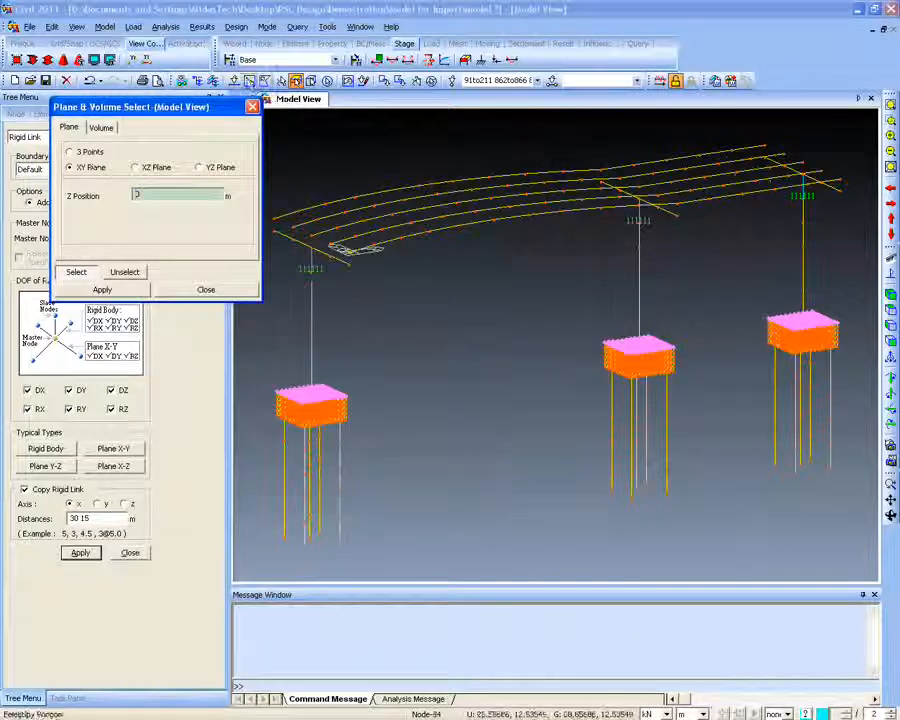
Add the first pier's lowest element to the selection and isolate it with the top-face nodes of the three footings
left_click(234, 81)
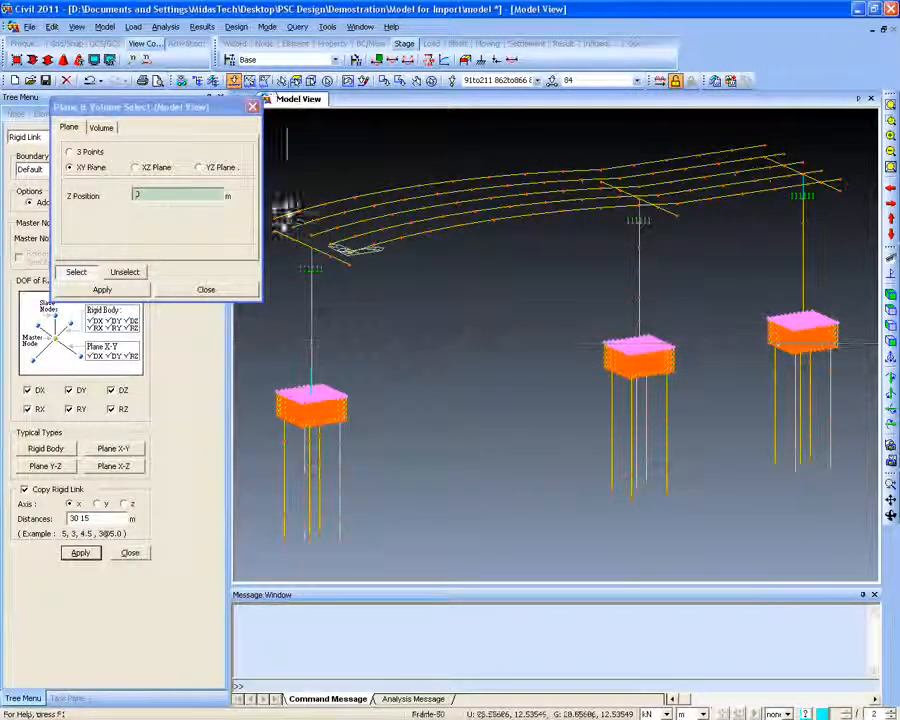
left_click(183, 44)
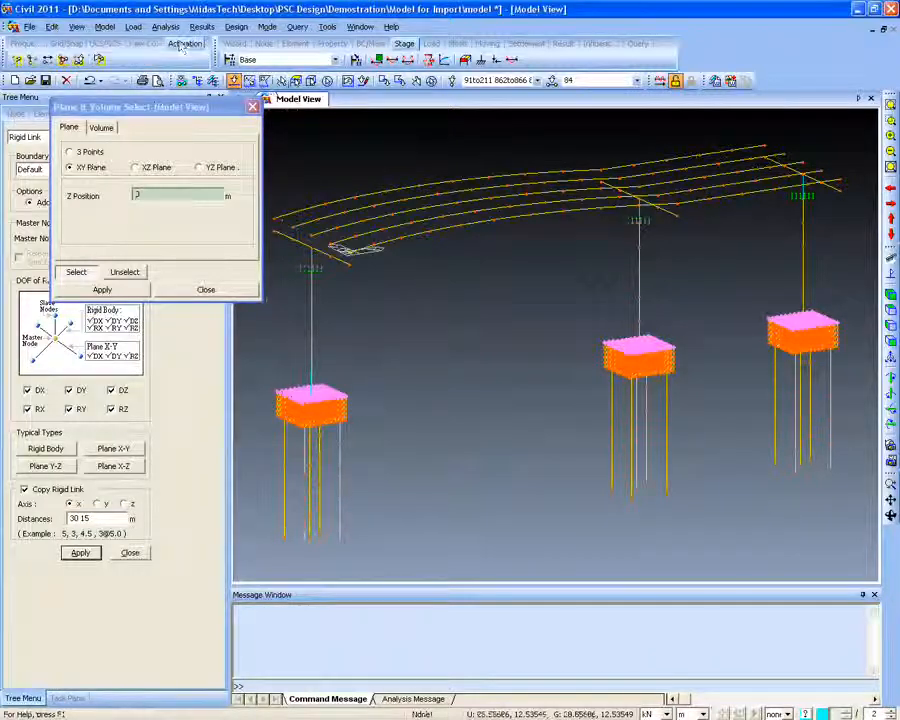
left_click(22, 58)
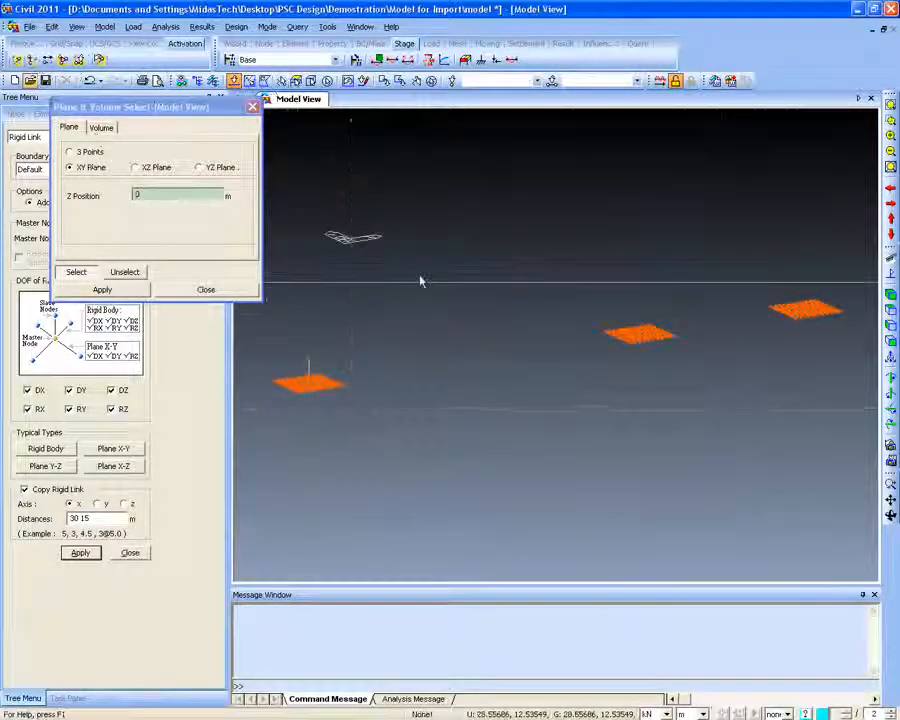
Select the first footing's top-face nodes on the XY plane at Z -13 m with the pier's lowest element, and isolate them
left_click_drag(154, 113, 103, 180)
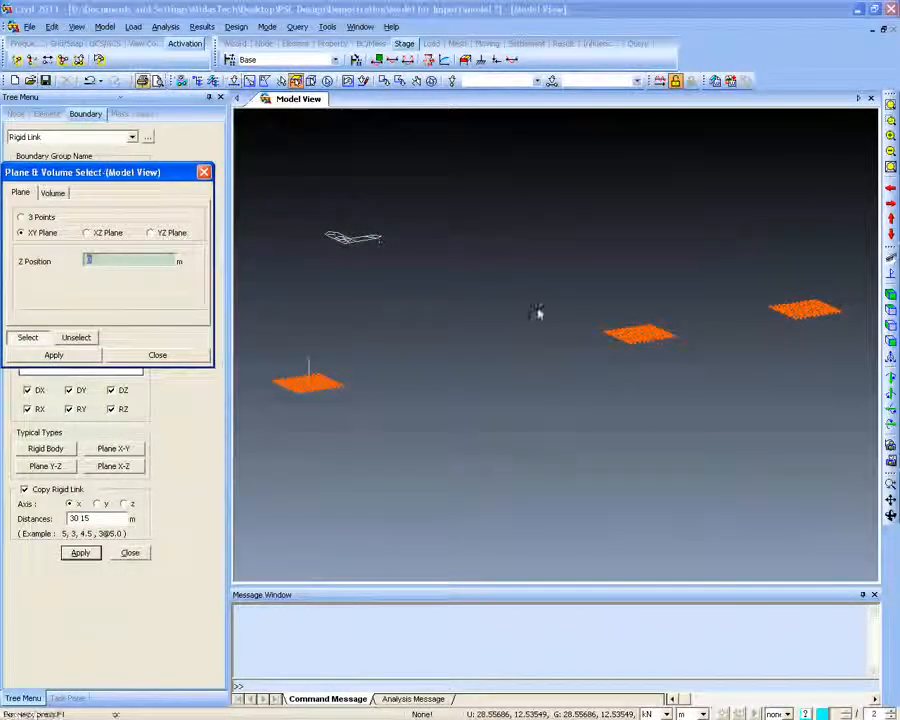
left_click(604, 326)
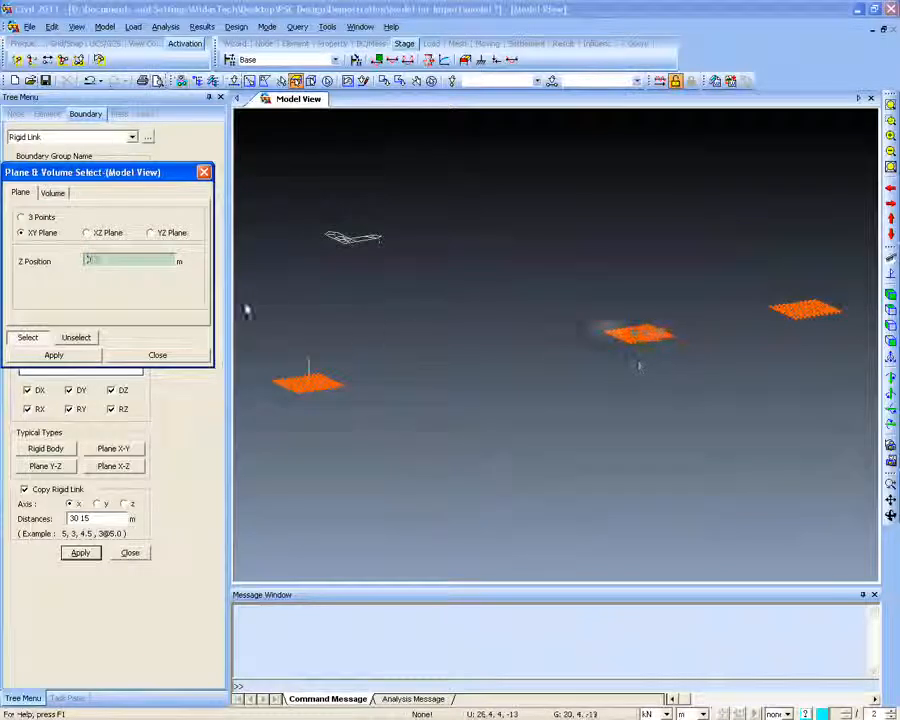
left_click(234, 80)
left_click_drag(403, 441, 403, 441)
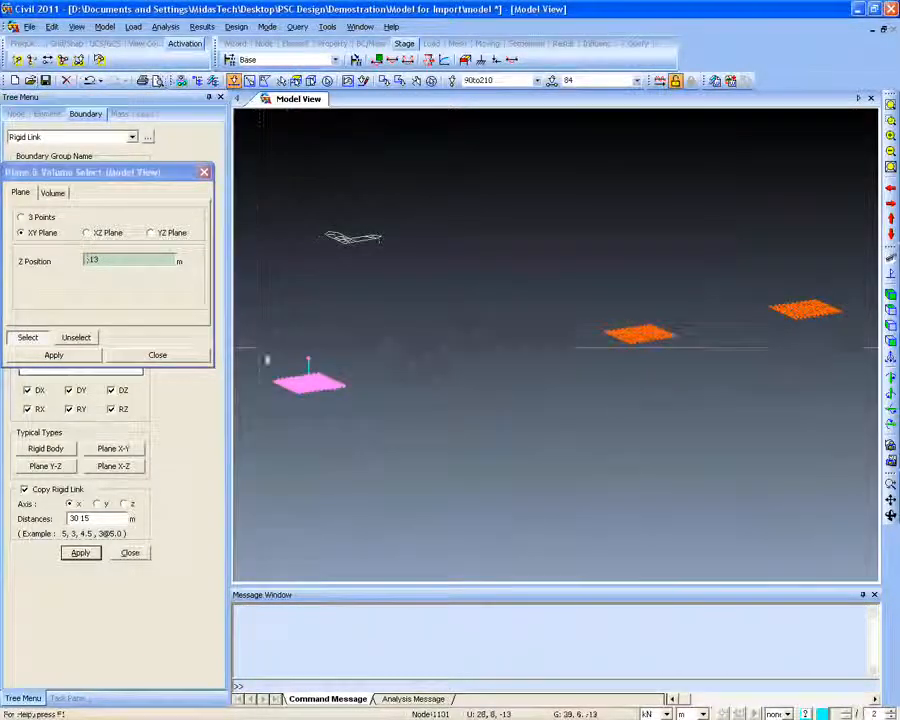
left_click(17, 60)
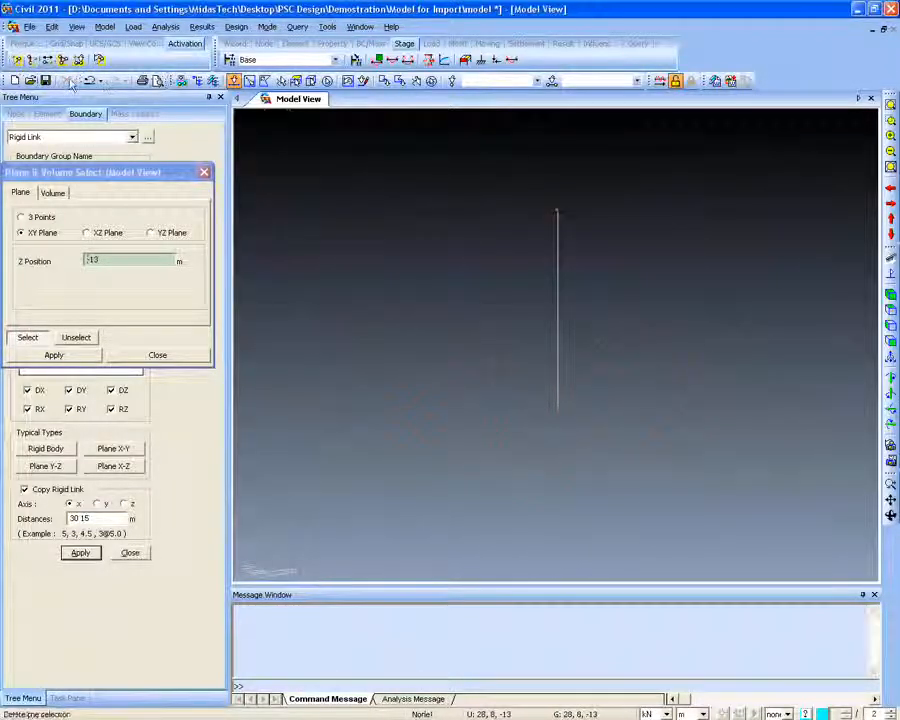
Show the isolated pier element as a solid and turn on node numbers to compare its outline with the footing nodes
left_click(140, 44)
left_click(47, 60)
mouse_move(551, 435)
middle_mouse_down("ctrl")
mouse_move(558, 392)
mouse_move(558, 420)
mouse_move(549, 410)
mouse_move(558, 416)
mouse_move(498, 434)
mouse_move(535, 428)
middle_mouse_up("ctrl")
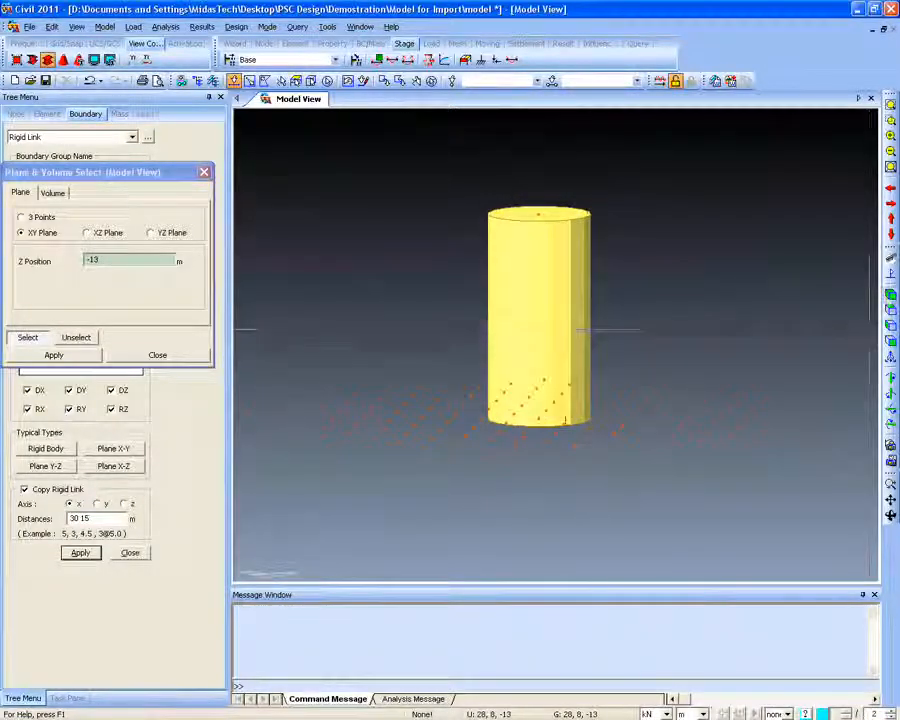
left_click(891, 310)
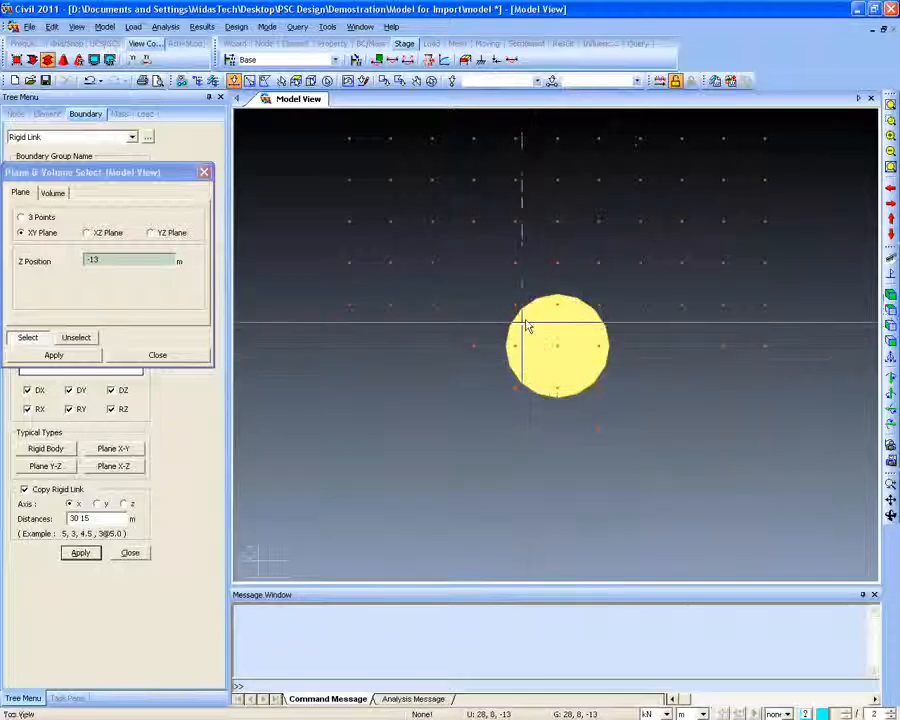
middle_click_drag(612, 428, 650, 348, "ctrl")
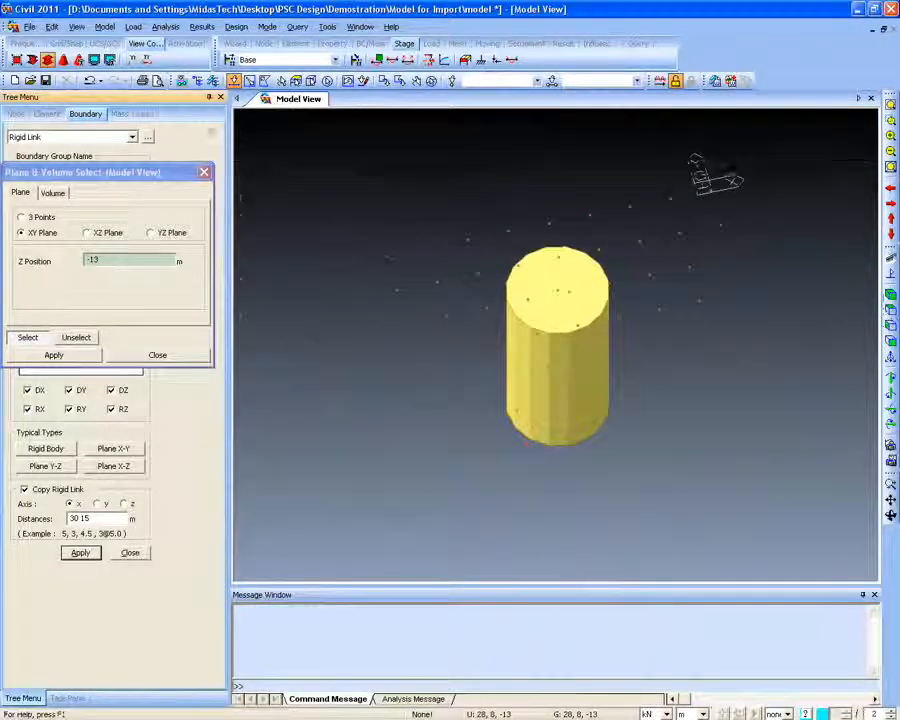
middle_click_drag(602, 378, 611, 283, "ctrl")
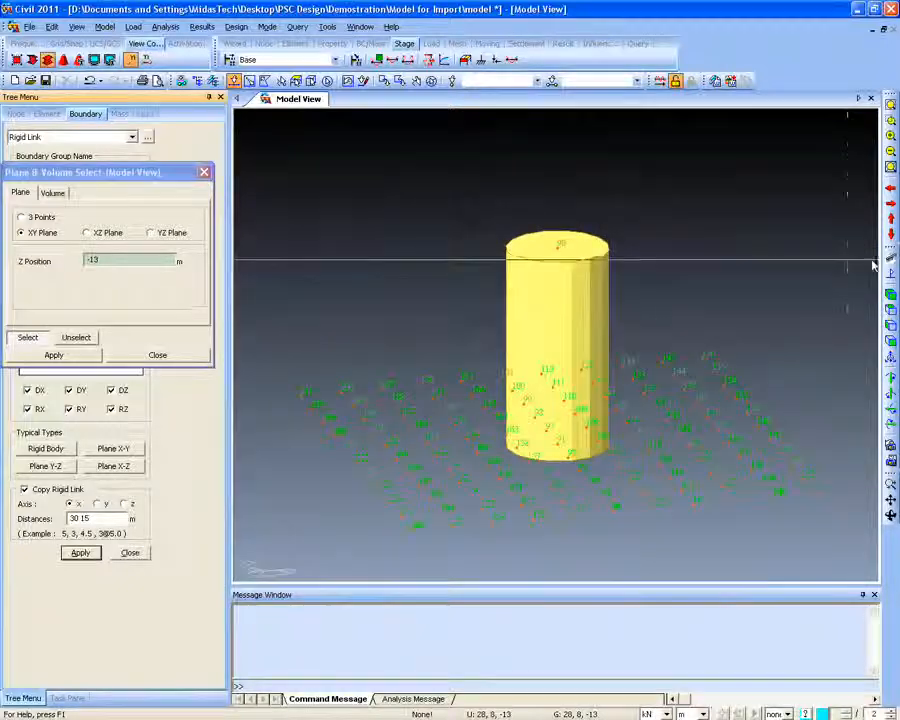
Examine the numbered nodes at the pier element's top and around its base from close up and at an angle
left_click_drag(502, 207, 563, 265)
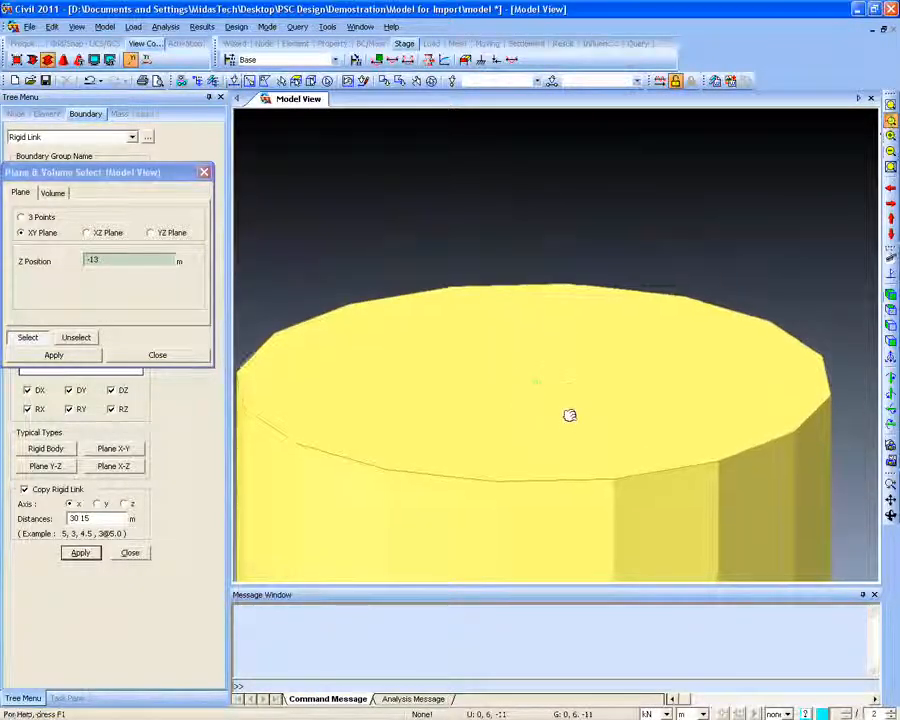
middle_click_drag(569, 415, 576, 265)
mouse_move(589, 452)
middle_mouse_down()
mouse_move(591, 243)
mouse_move(613, 253)
mouse_move(592, 275)
middle_mouse_up()
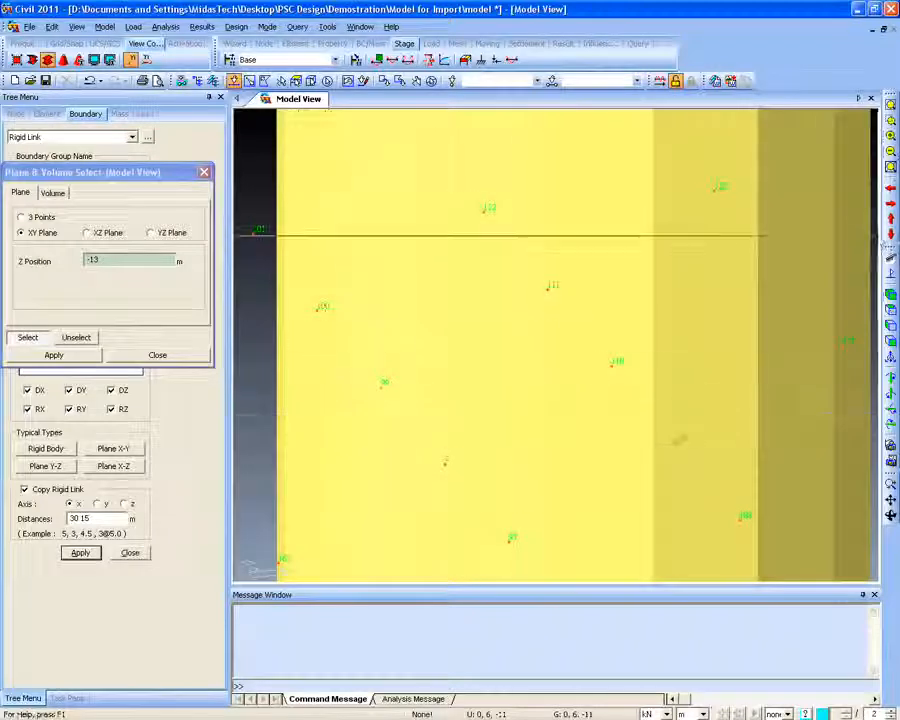
left_click(890, 295)
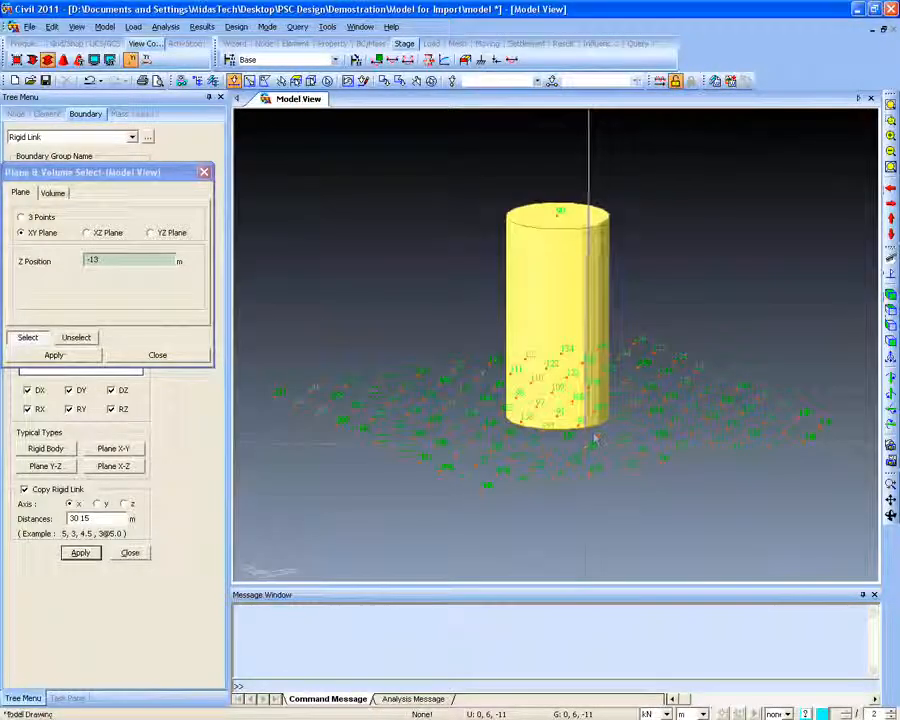
middle_click_drag(648, 415, 638, 437, "ctrl")
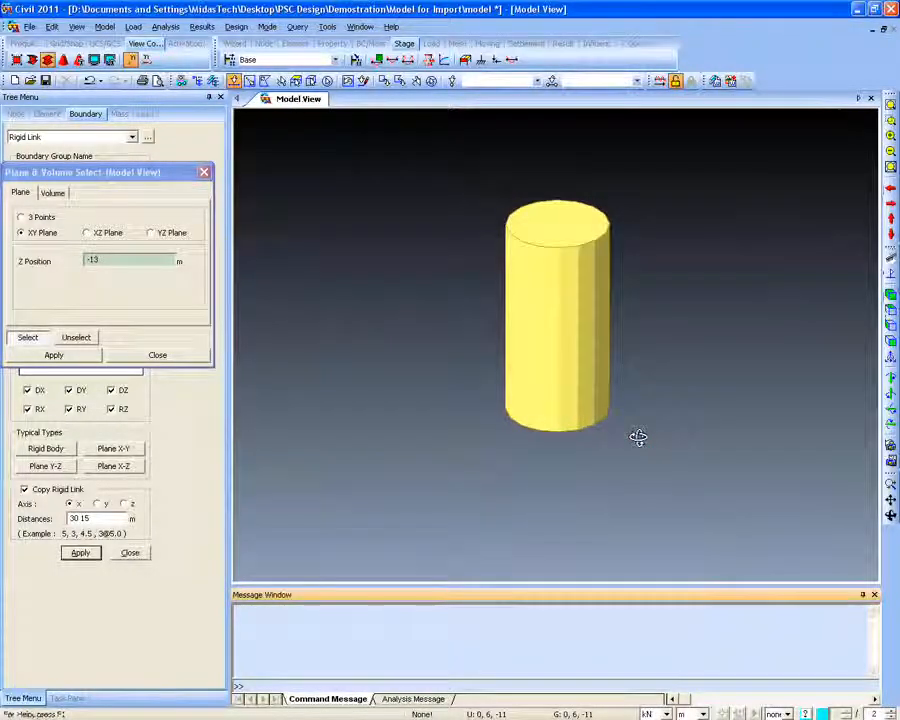
Close the plane selection and set the rigid link's master node to node 91 at the centre of the pier base
left_click(204, 172)
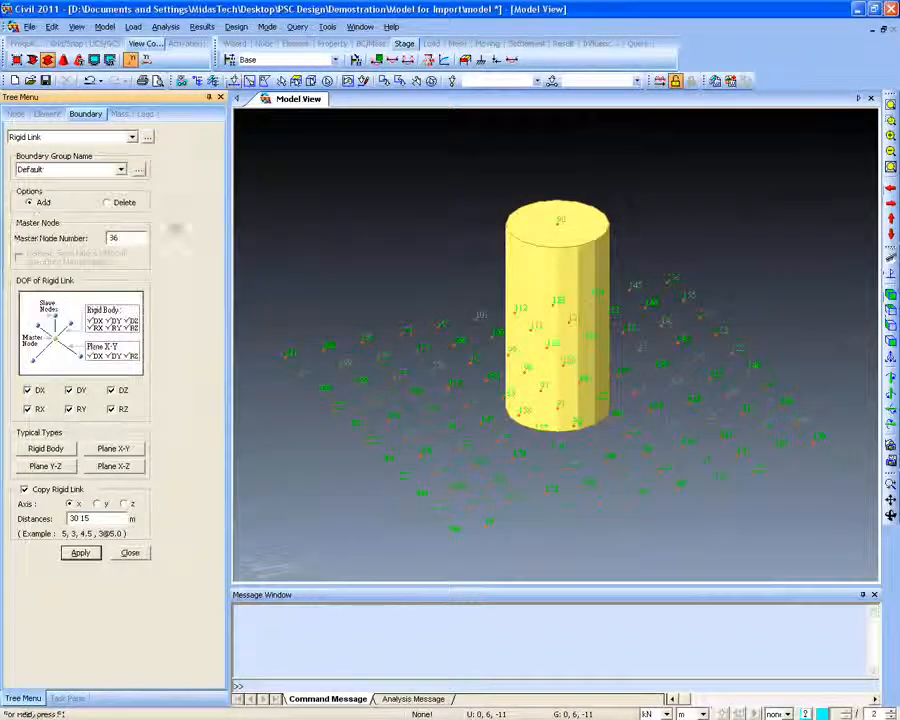
middle_click_drag(656, 553, 552, 424, "ctrl")
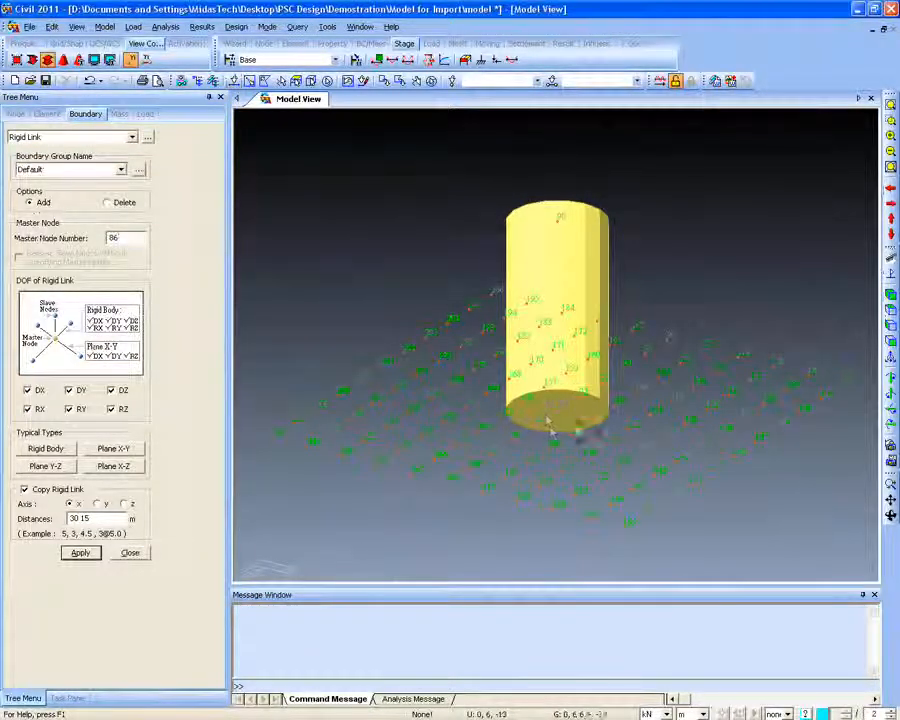
left_click(125, 238)
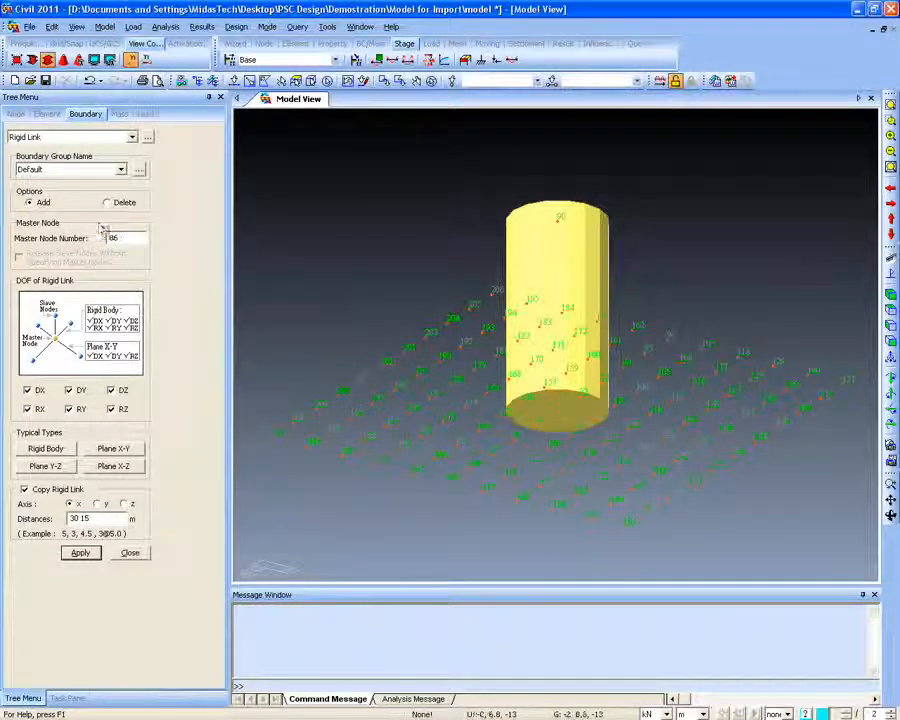
left_click(557, 425)
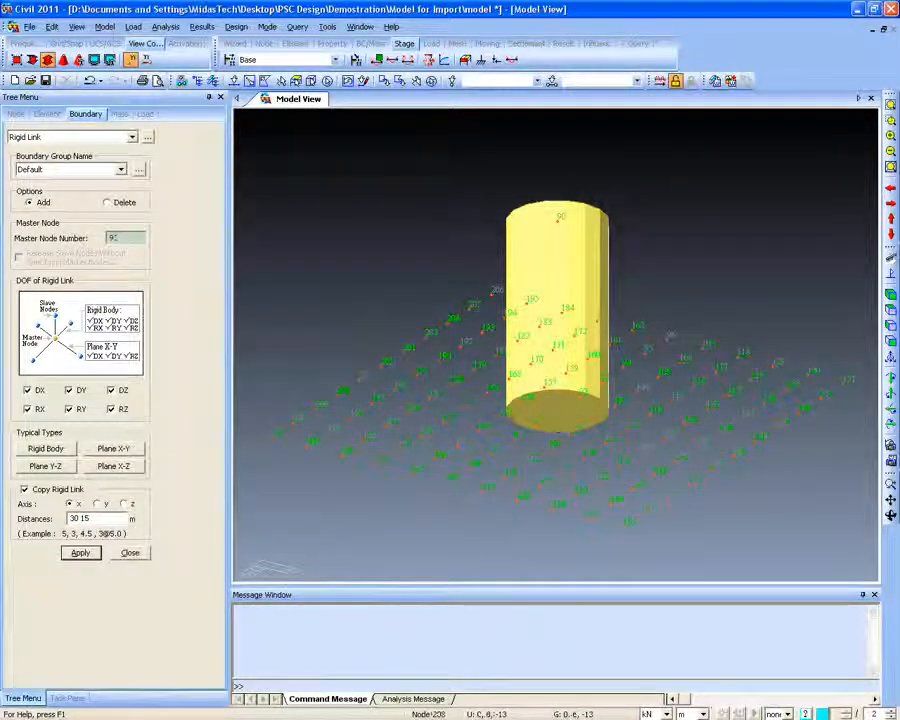
Rigidly link the four footing nodes around the pier base to node 91 in all six DOFs, copied along x at 30, 15 m
left_click(892, 312)
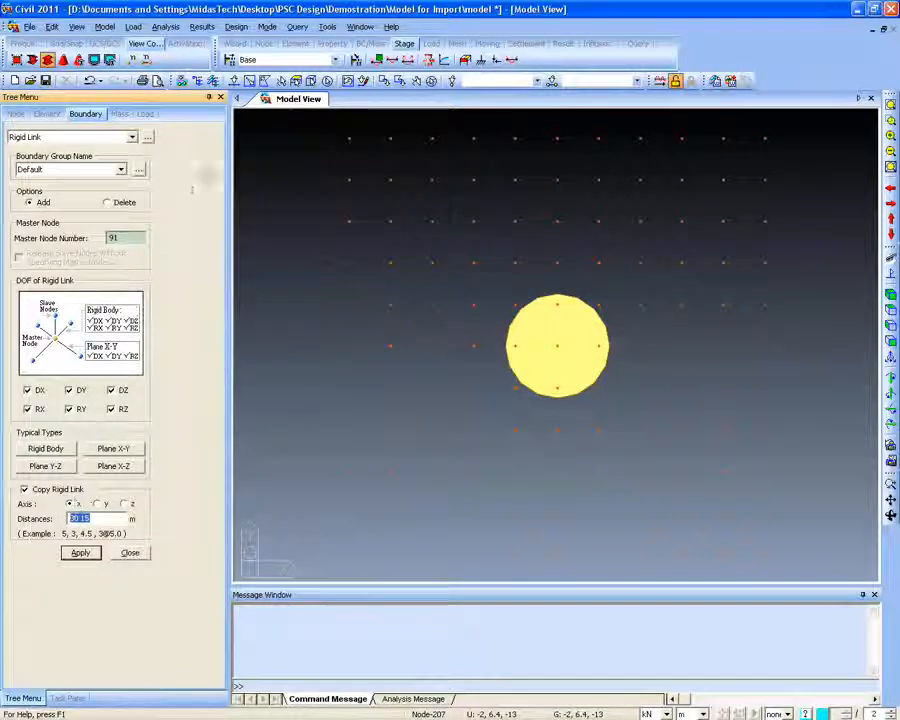
left_click(235, 82)
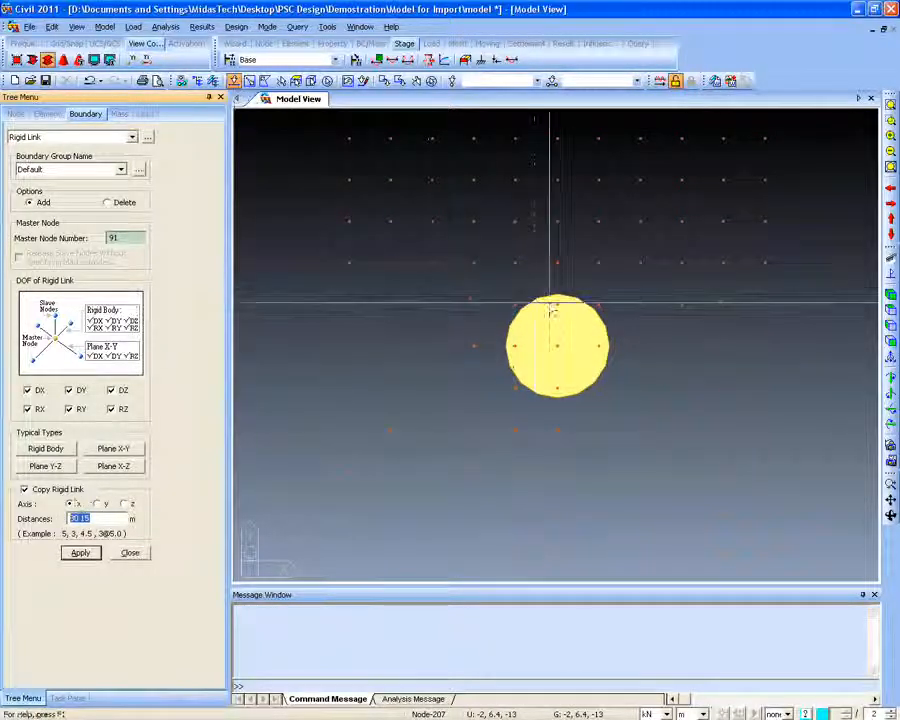
left_click(599, 348)
left_click(559, 389)
left_click(515, 348)
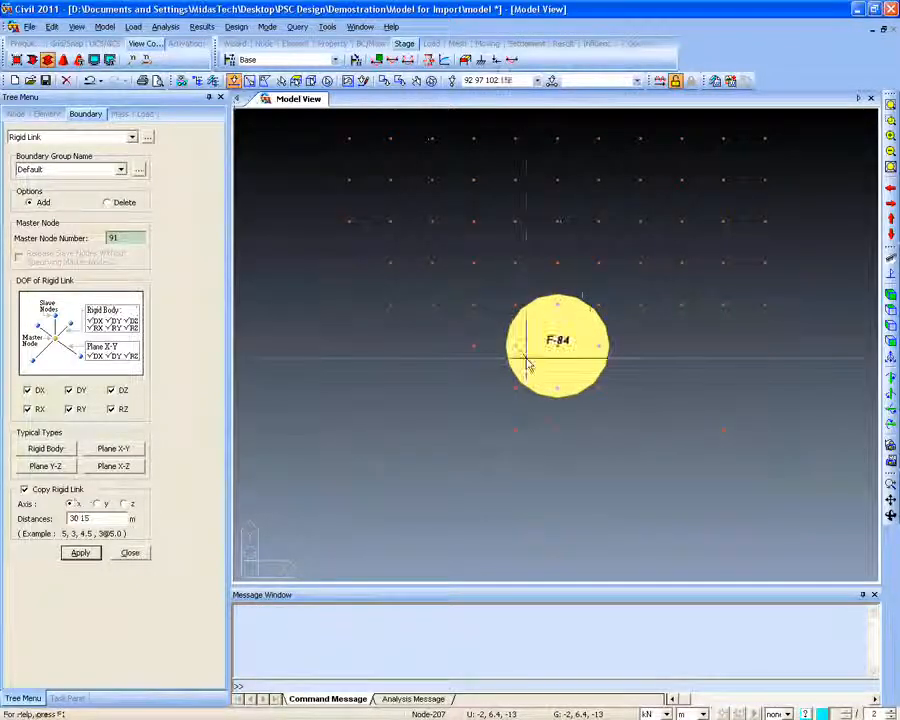
left_click(474, 346)
left_click(80, 553)
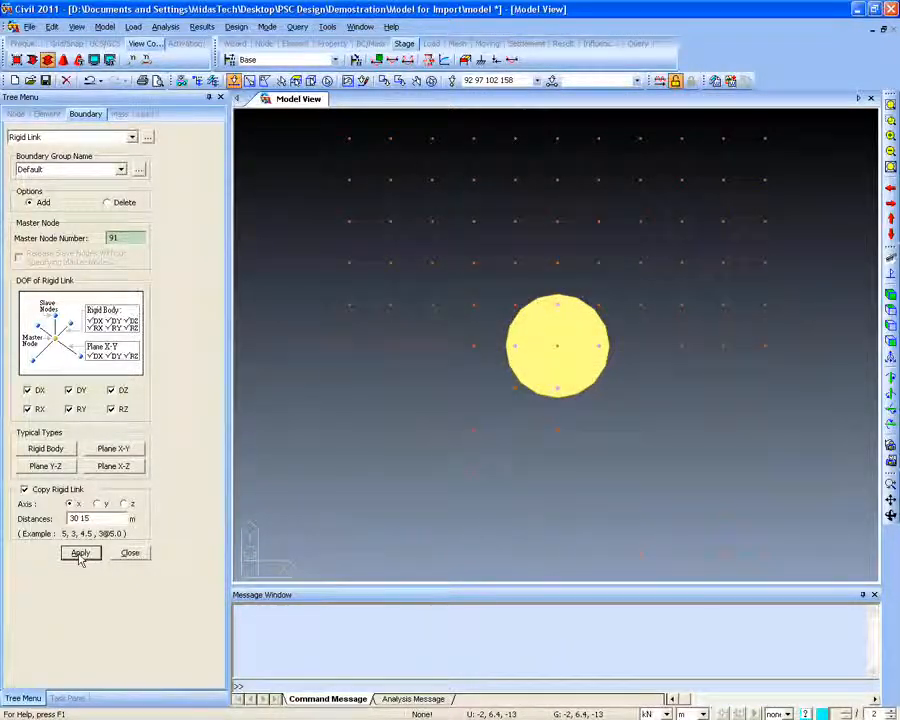
middle_click_drag(342, 521, 440, 514, "ctrl")
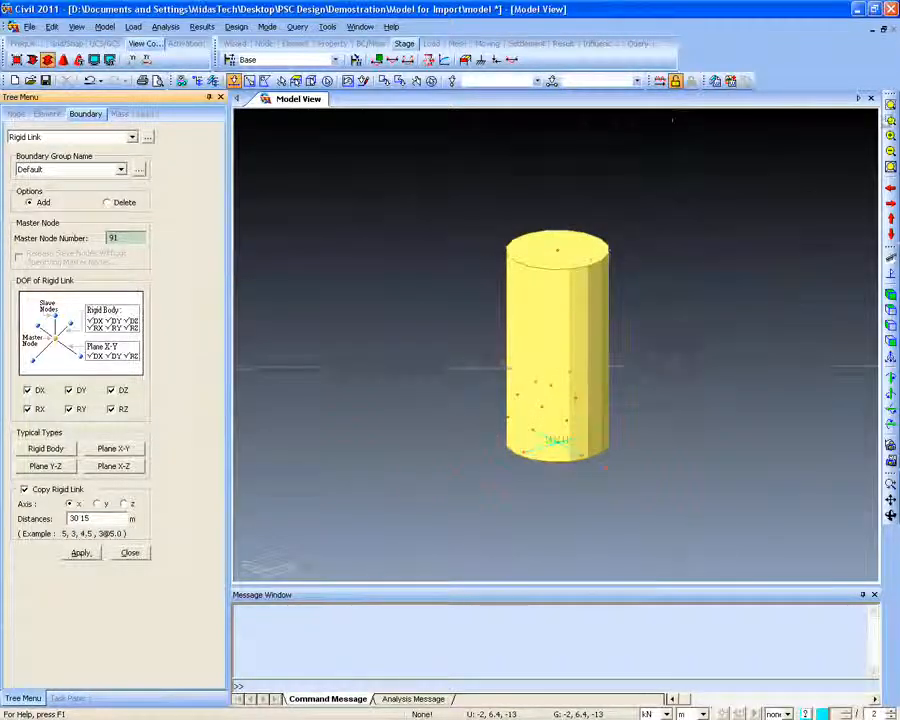
left_click(890, 105)
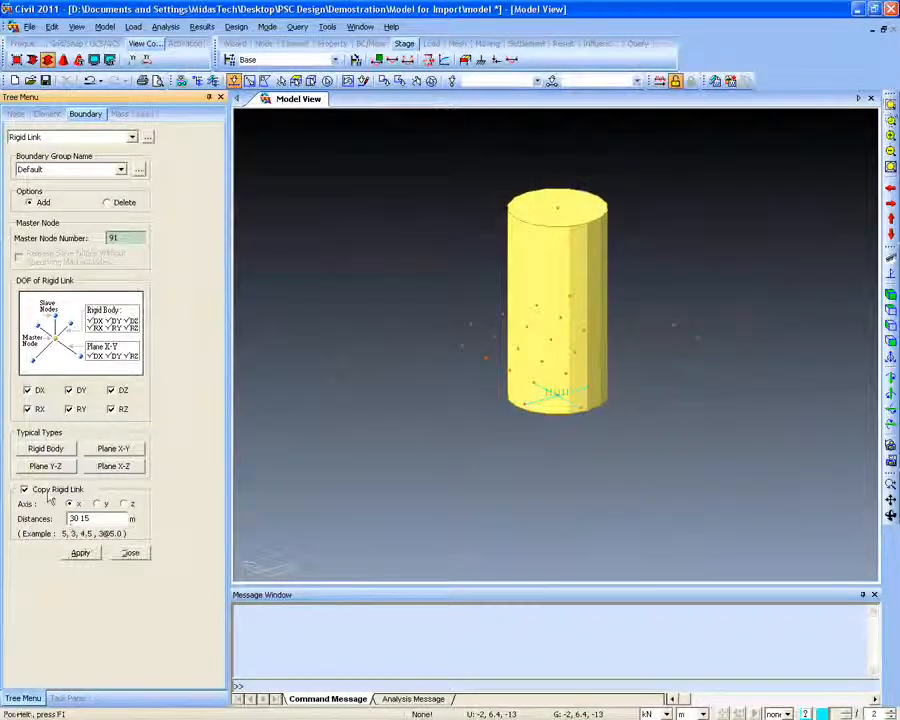
left_click(126, 553)
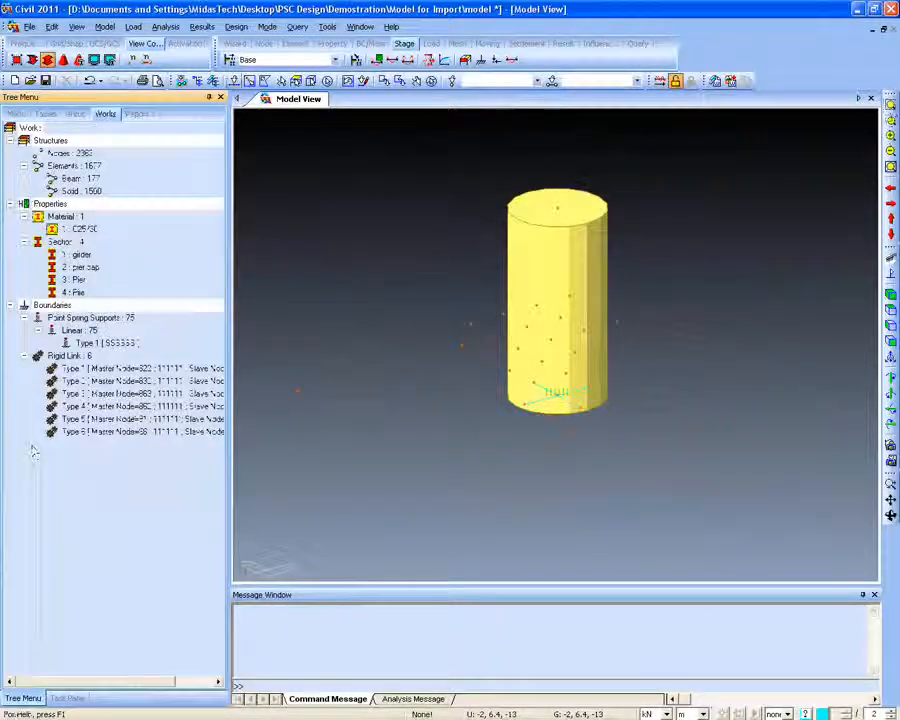
Reactivate the whole bridge model and return it to wireframe display, focusing on the first pier cap and girder ends
left_click(180, 45)
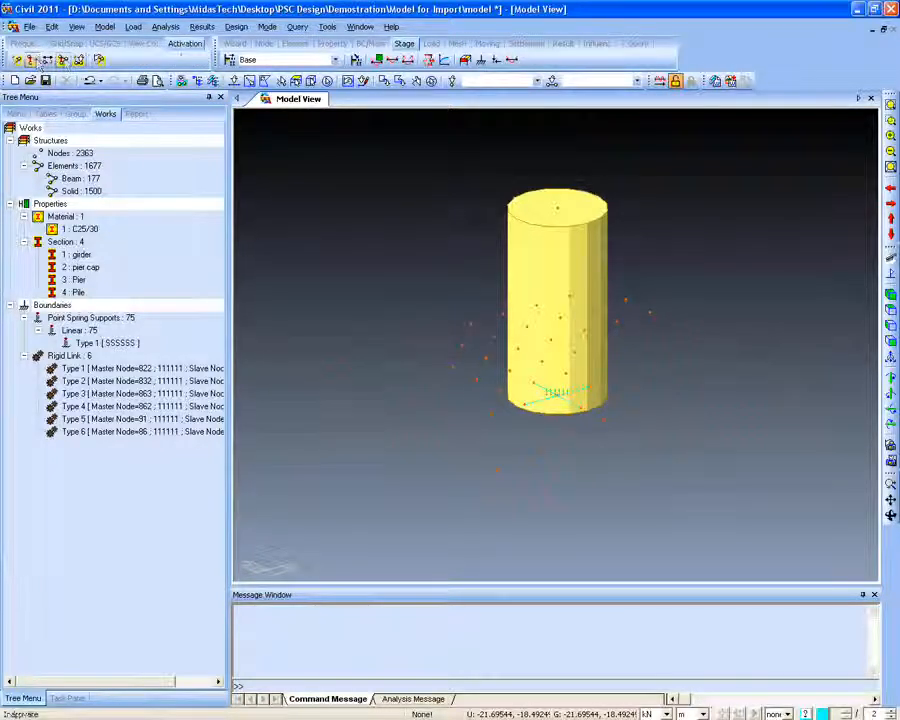
left_click(65, 62)
middle_click_drag(552, 420, 364, 426, "ctrl")
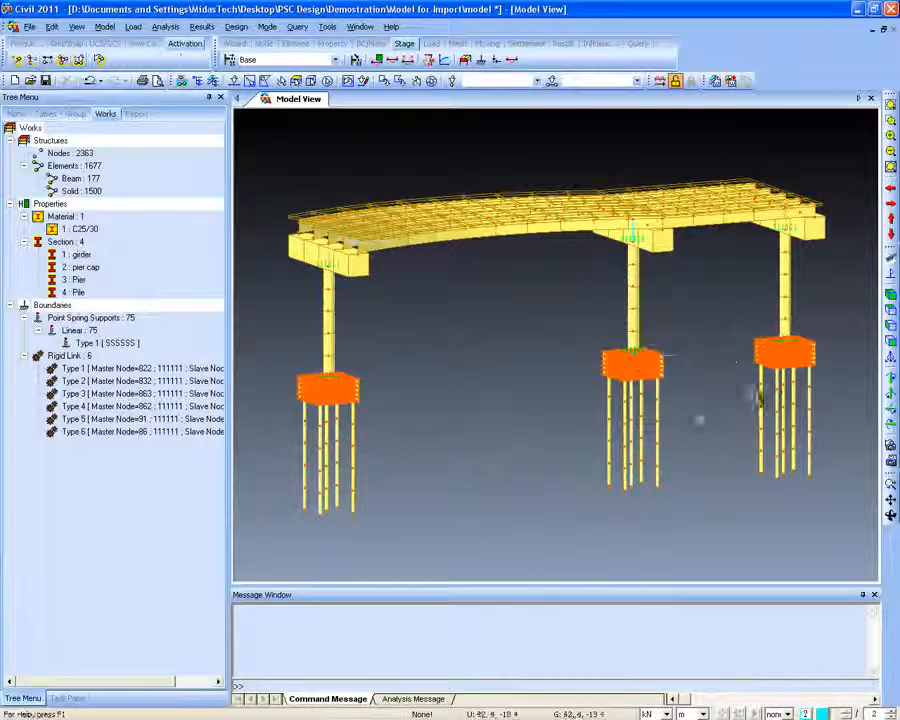
left_click(145, 44)
left_click(47, 60)
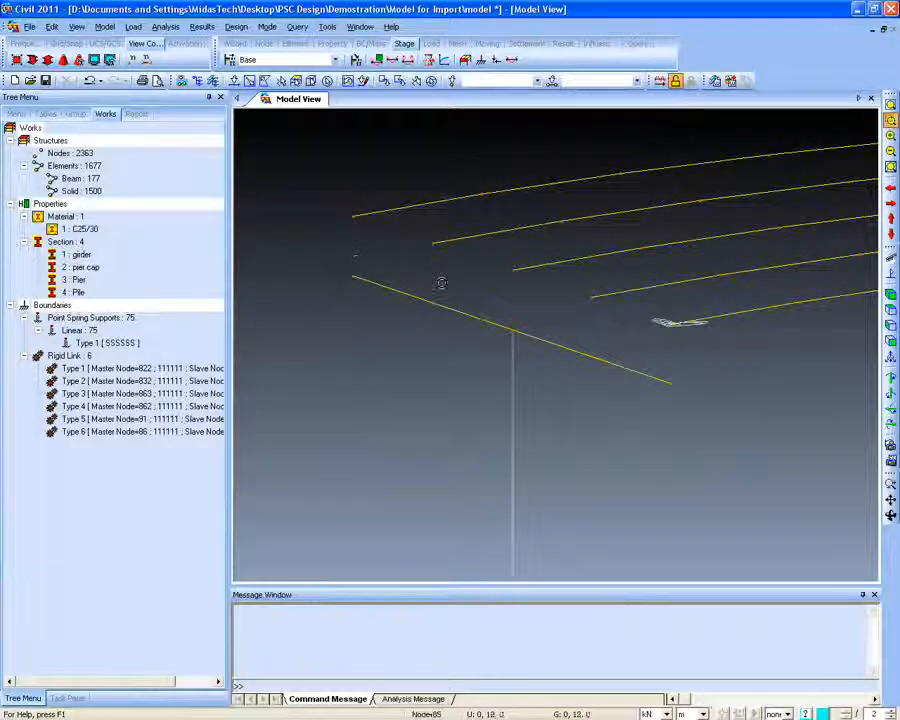
Start a general elastic link with SDx 1000, SDy 200 and SDz 3044 kN/m, and SRx and SRy 100 kN·m/rad
left_click(104, 26)
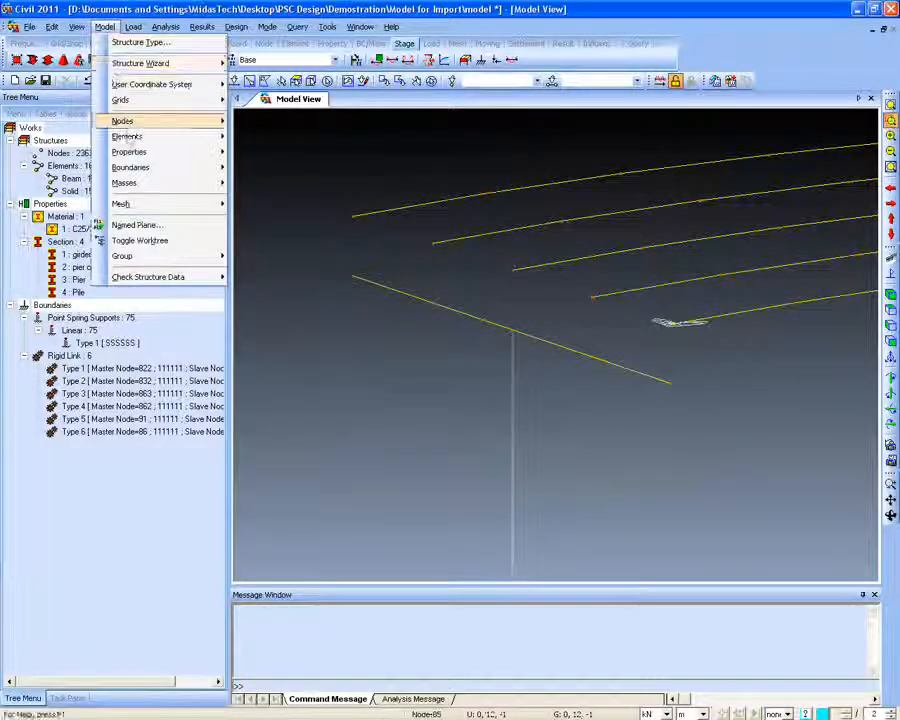
mouse_move(130, 152)
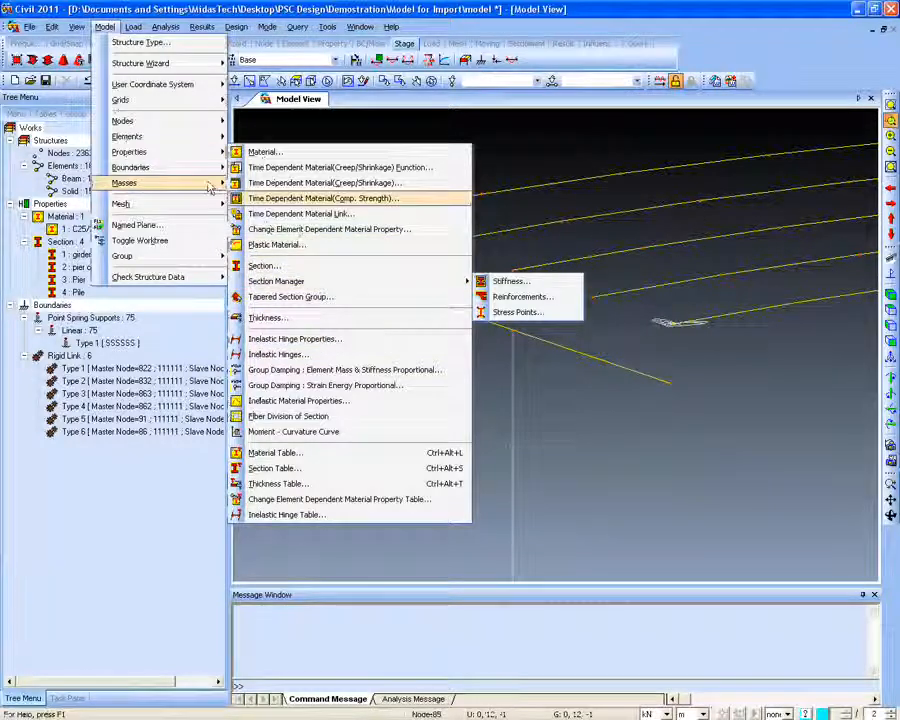
mouse_move(221, 179)
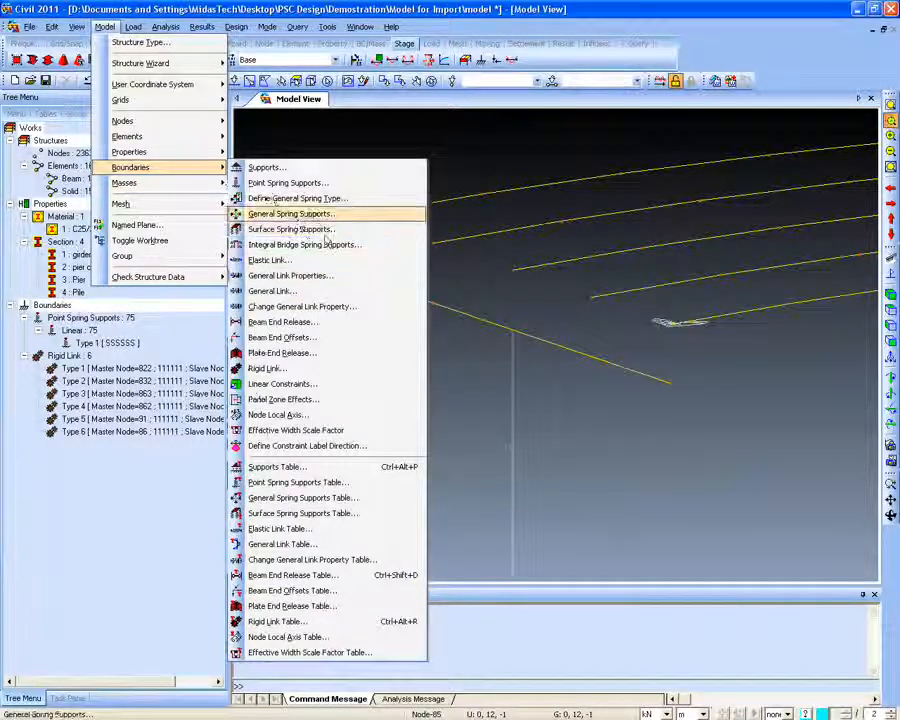
left_click(268, 260)
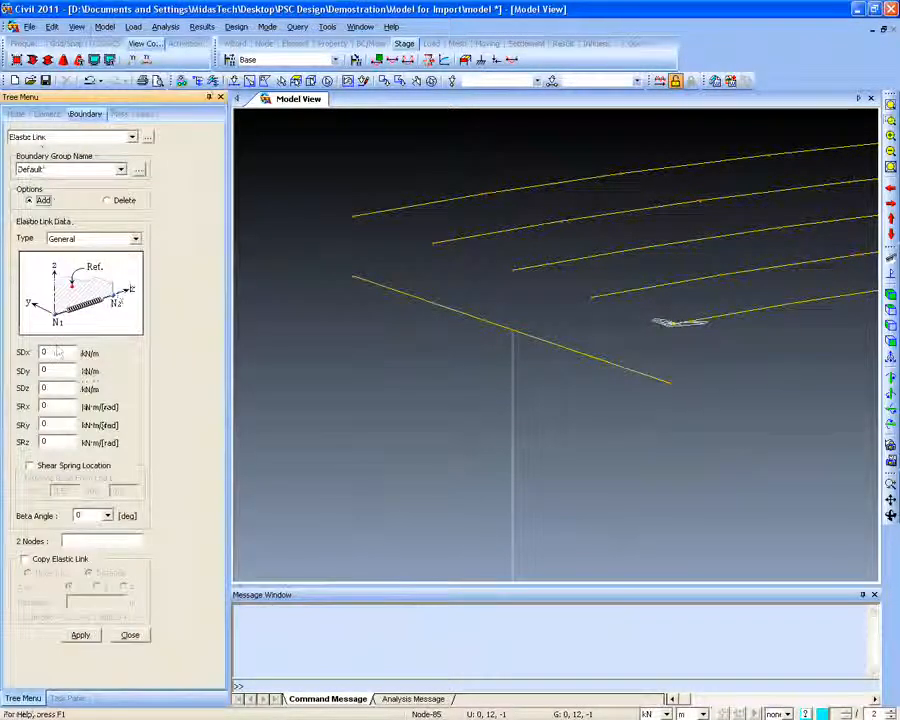
type("1100")
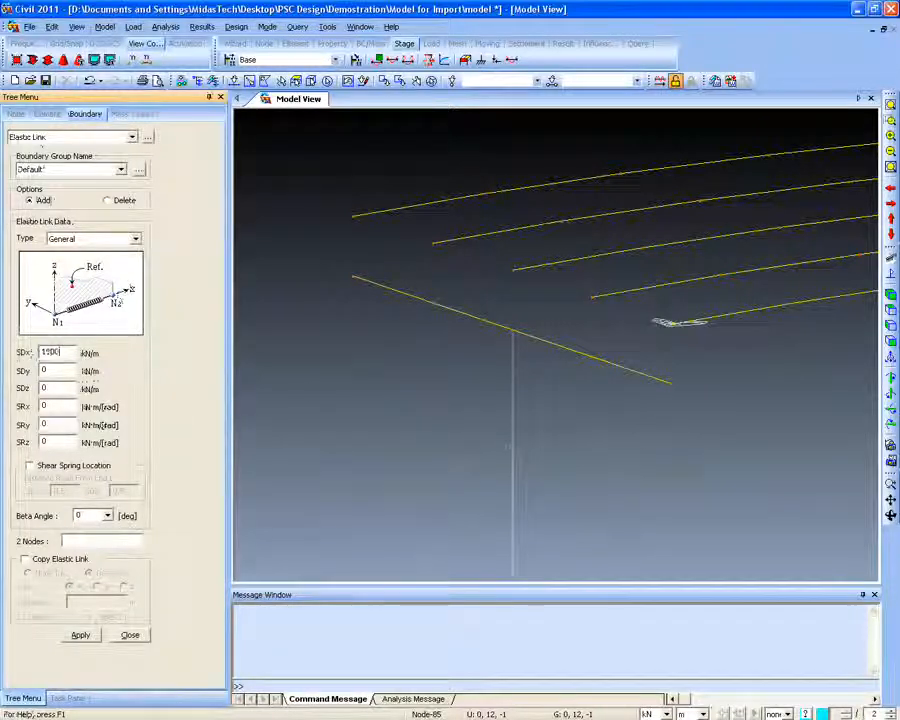
type("800")
key("Tab")
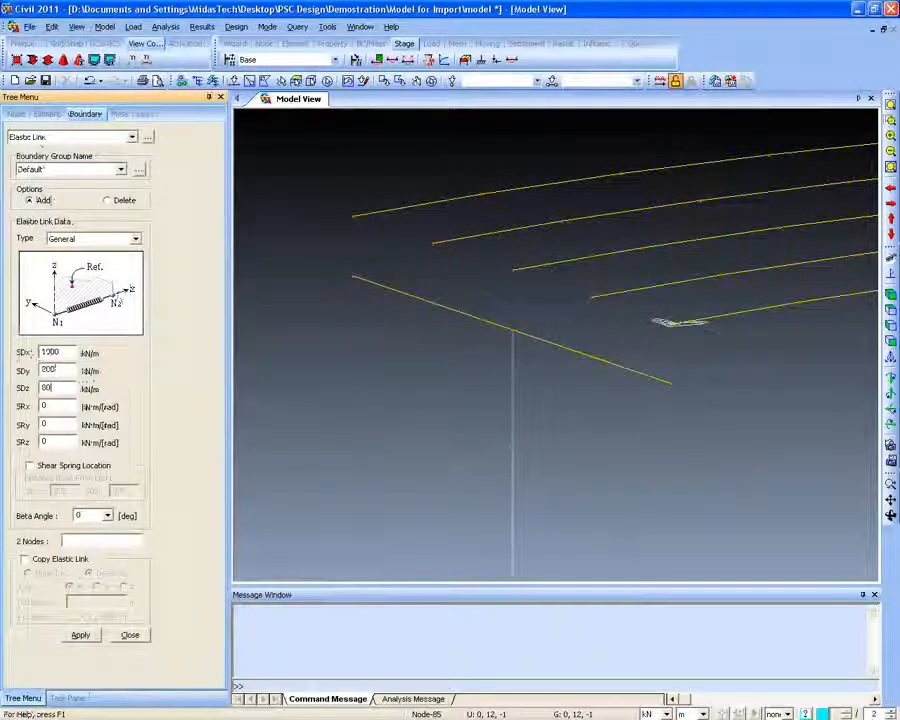
type("800")
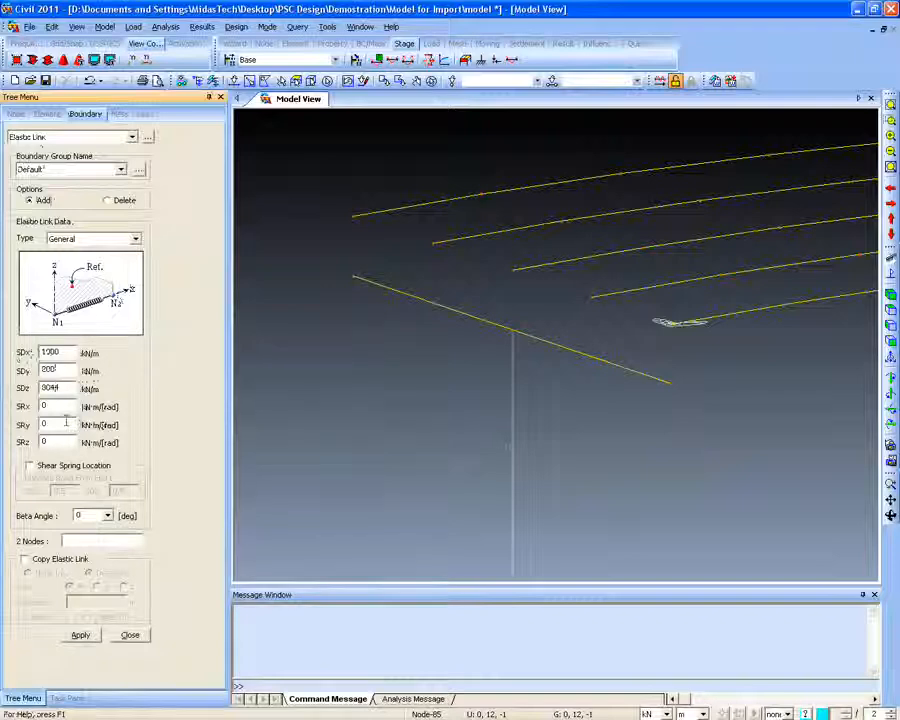
type("100")
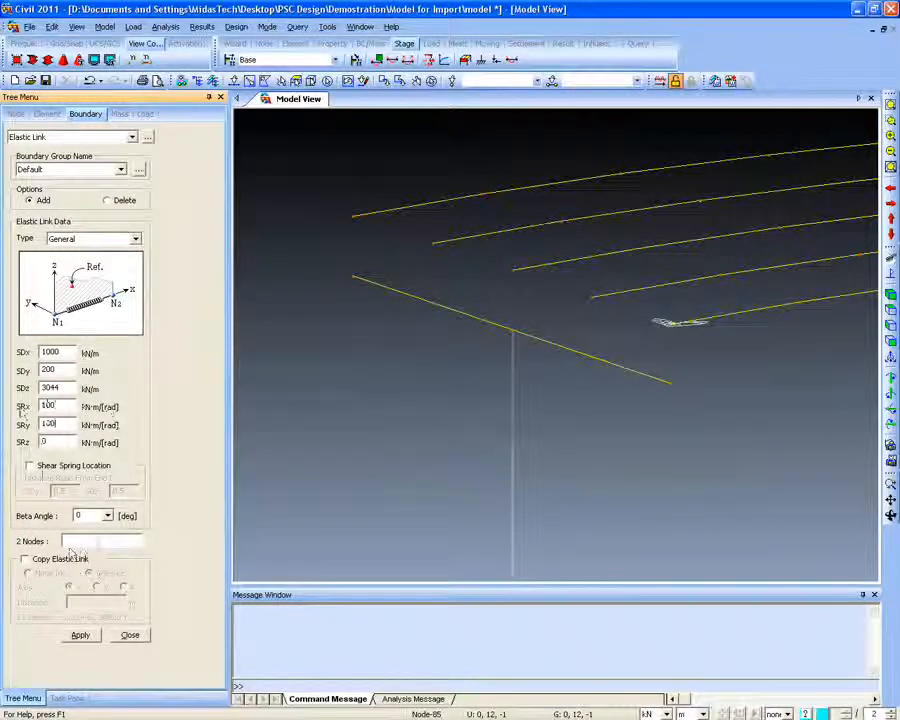
Create the elastic link between the first pier cap's end node and the girder end above it, copied along y at 4@3 m
left_click(25, 559)
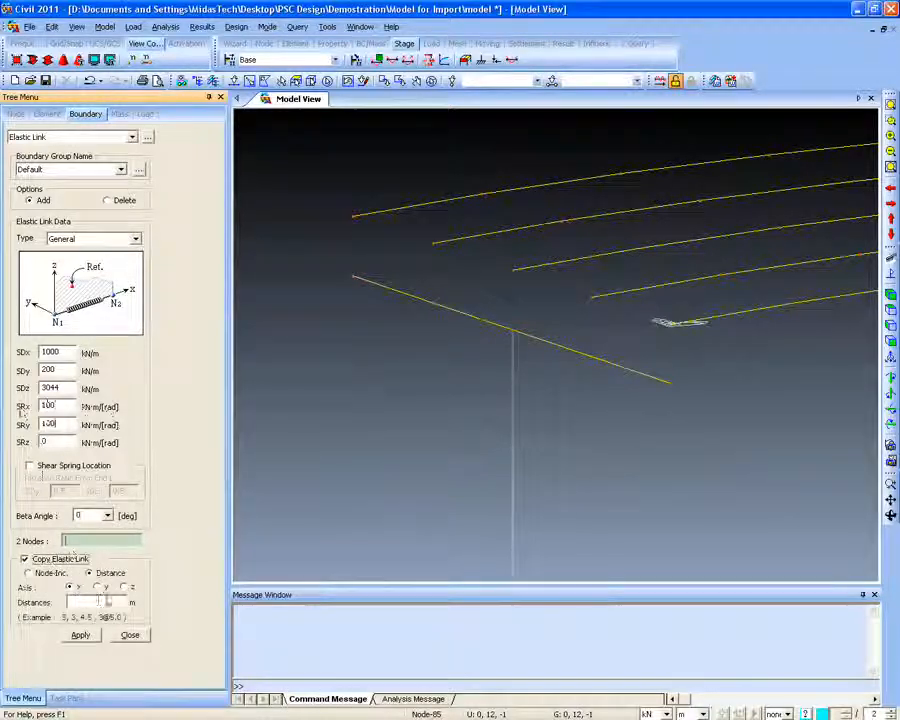
left_click(100, 589)
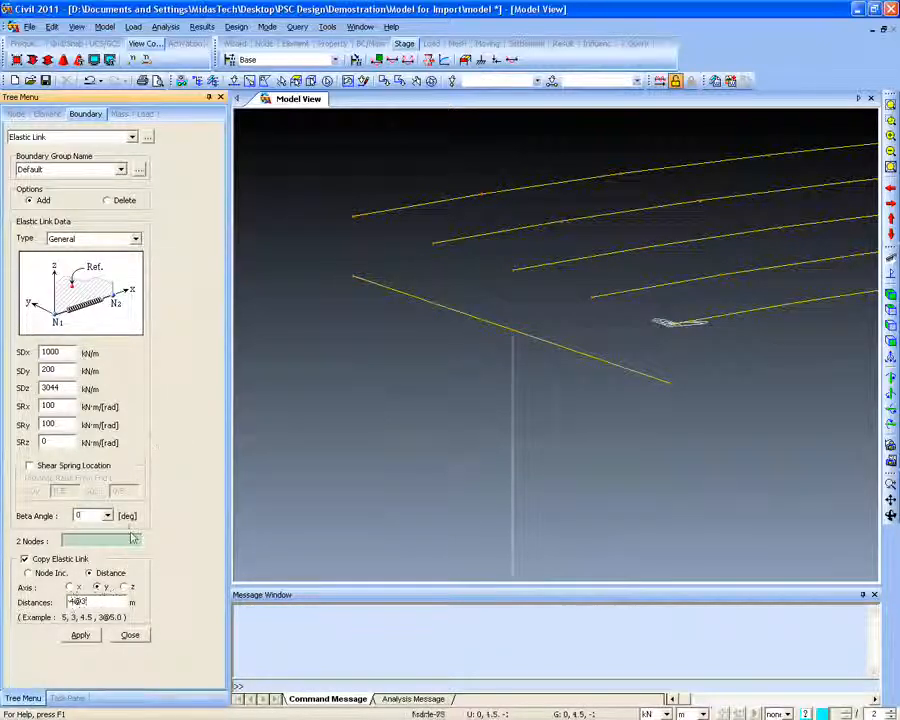
left_click(668, 381)
left_click(672, 322)
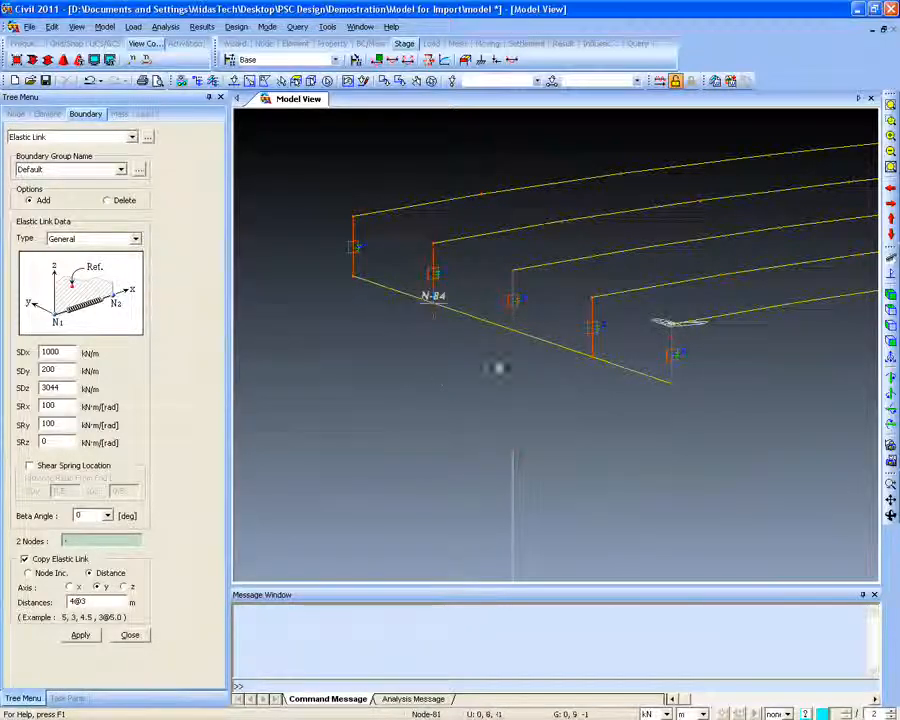
middle_click_drag(411, 361, 387, 364)
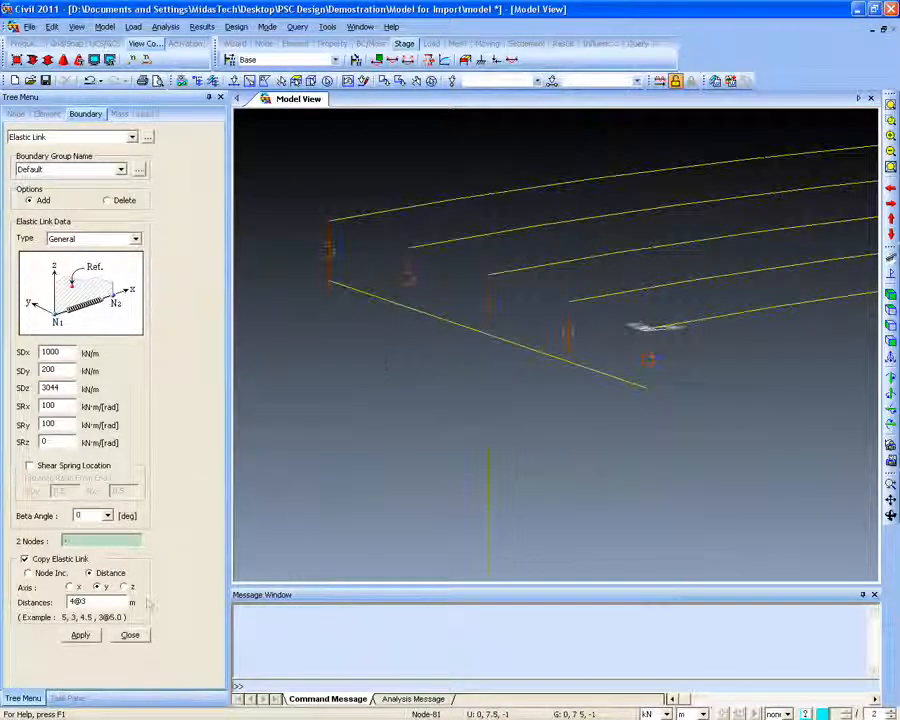
left_click(130, 635)
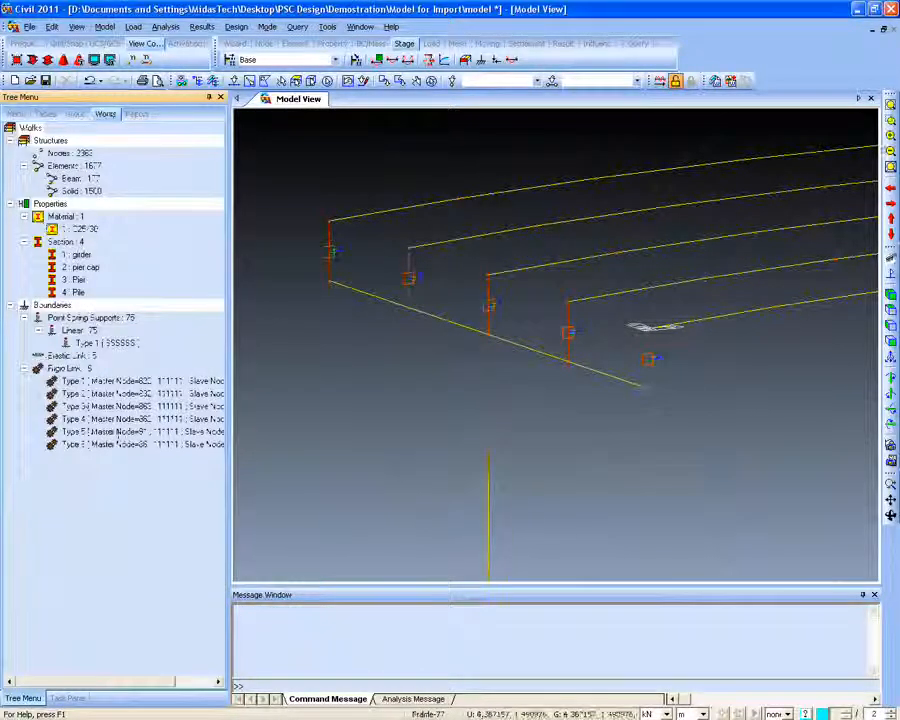
Select the first pier cap and the girder end nodes joined by the elastic links, using a front view of the whole bridge
left_click(889, 105)
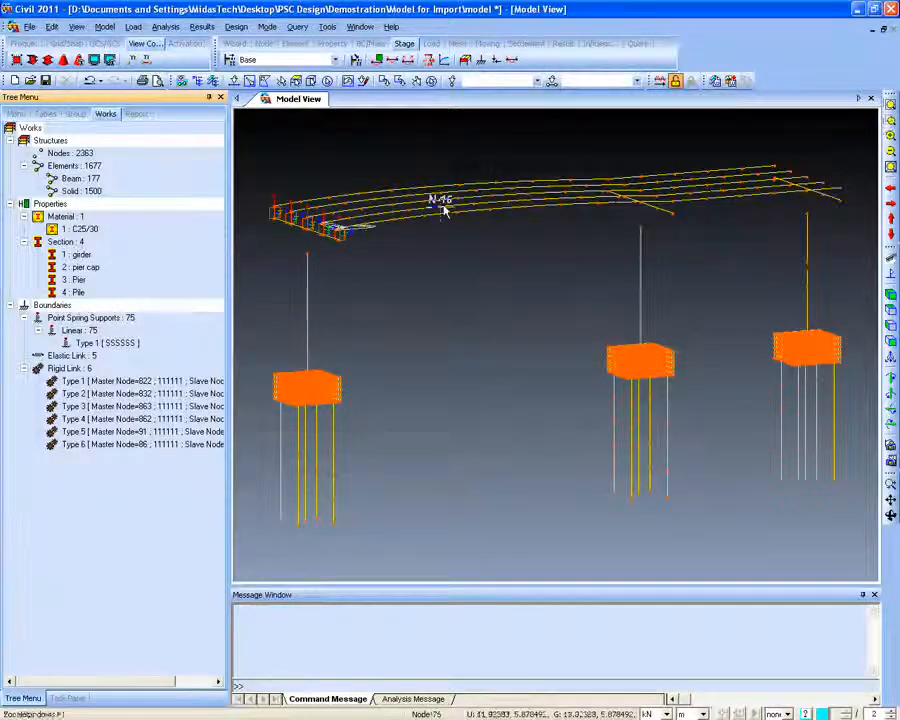
left_click(889, 330)
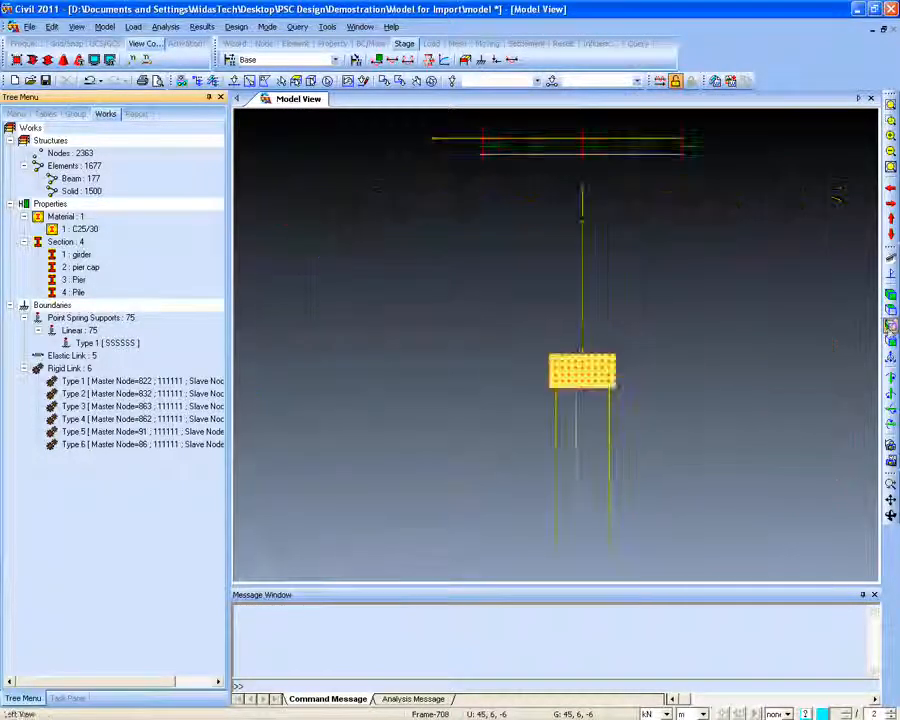
left_click(889, 310)
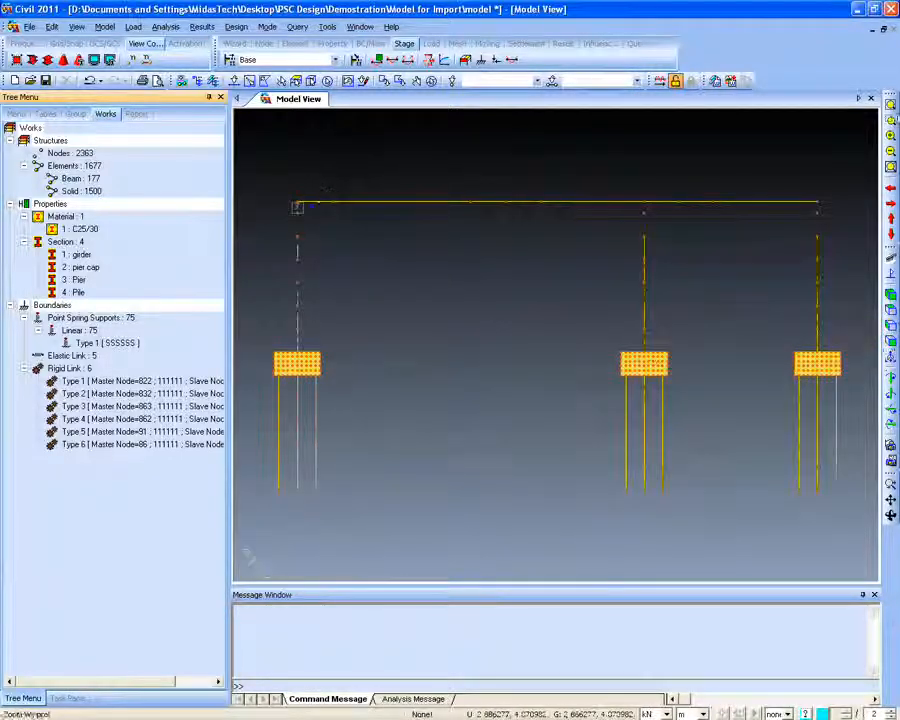
left_click(233, 80)
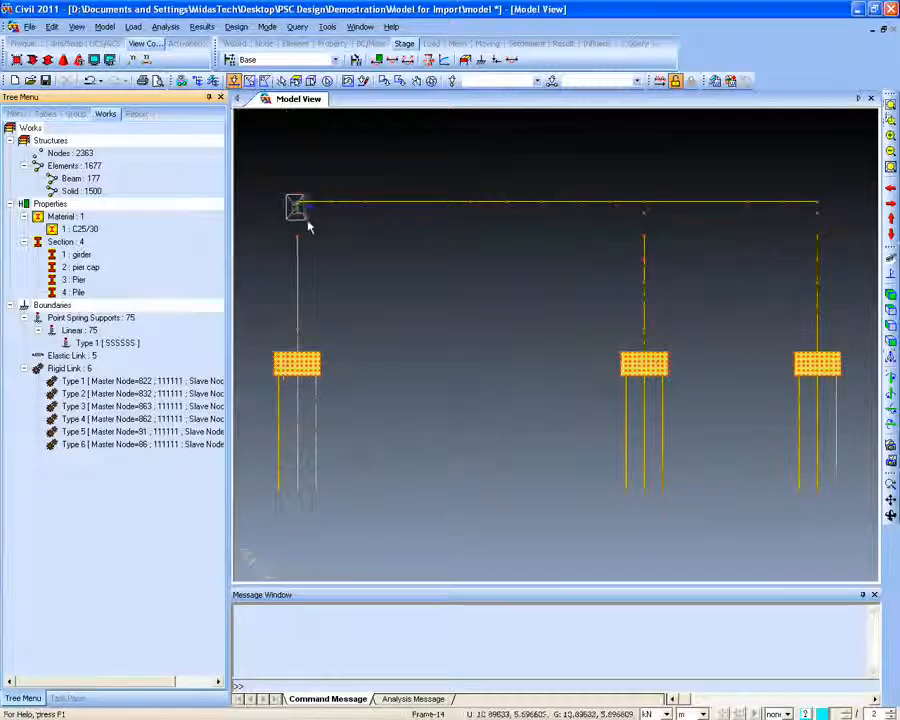
left_click(307, 225)
middle_click_drag(355, 267, 405, 335)
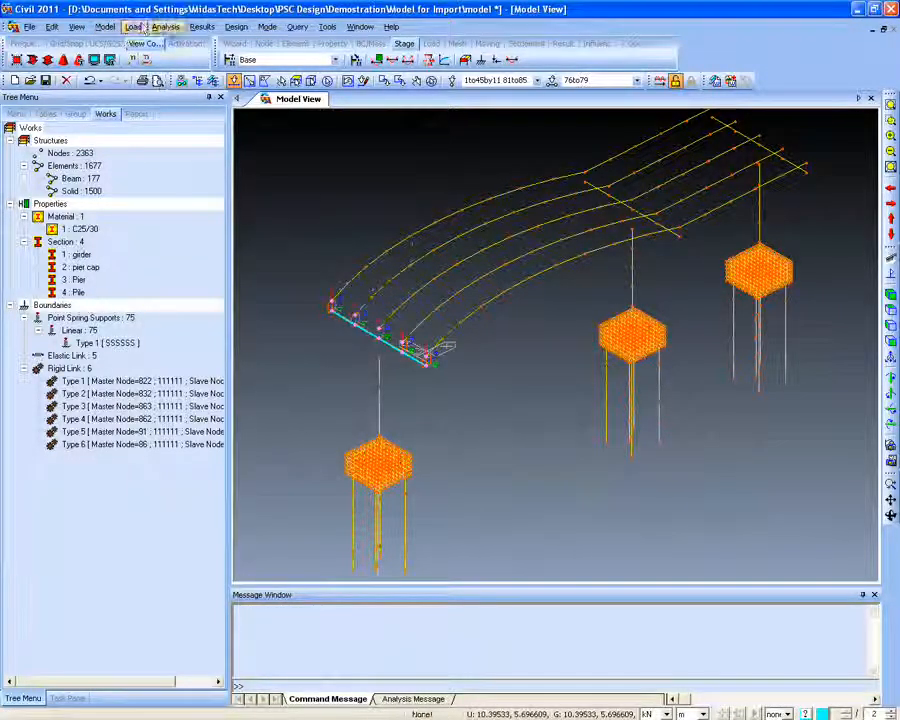
Copy the selected nodes with their node attributes along x at unequal distances of 30, 15 m to replicate the elastic links
left_click(104, 26)
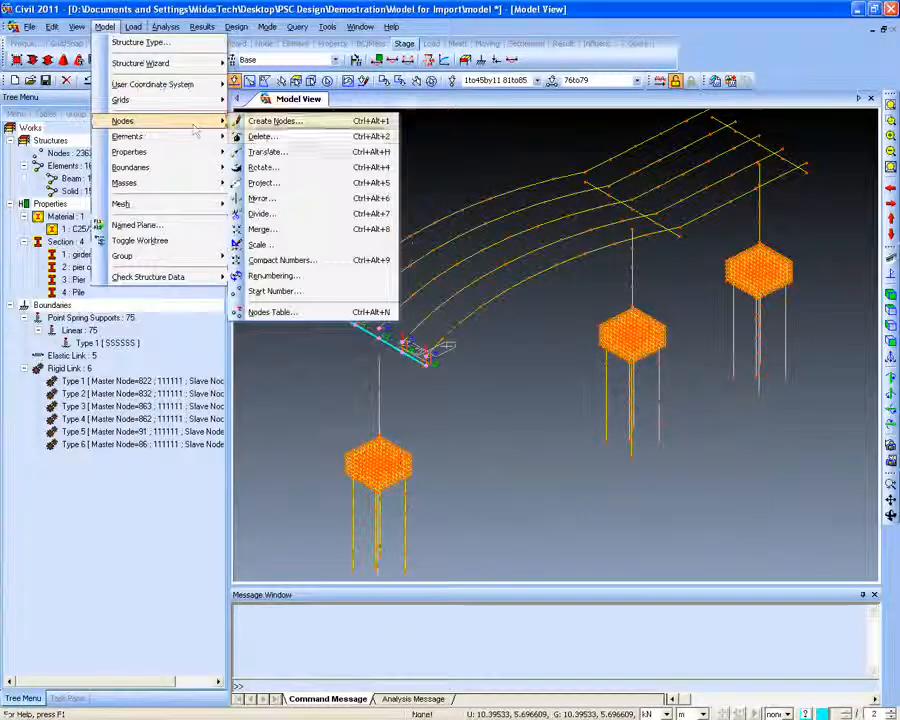
left_click(266, 151)
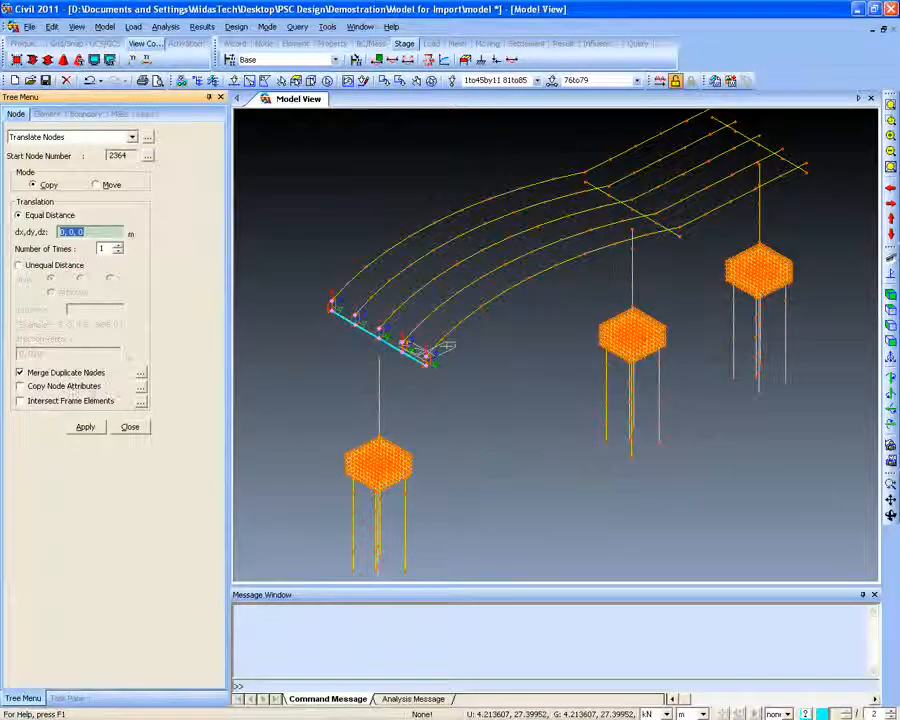
left_click(34, 387)
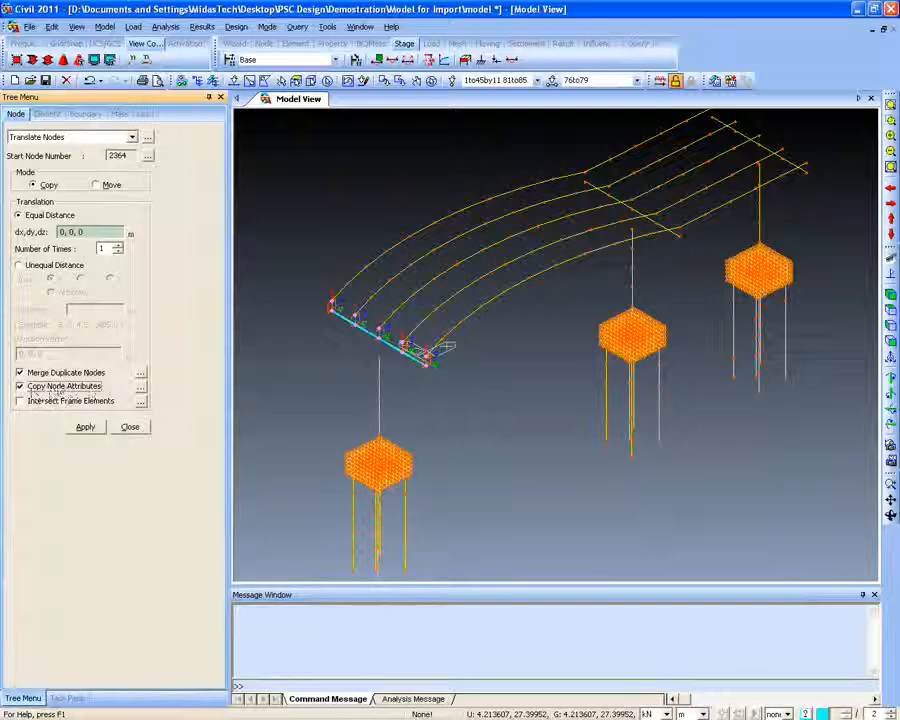
left_click(19, 265)
left_click(87, 311)
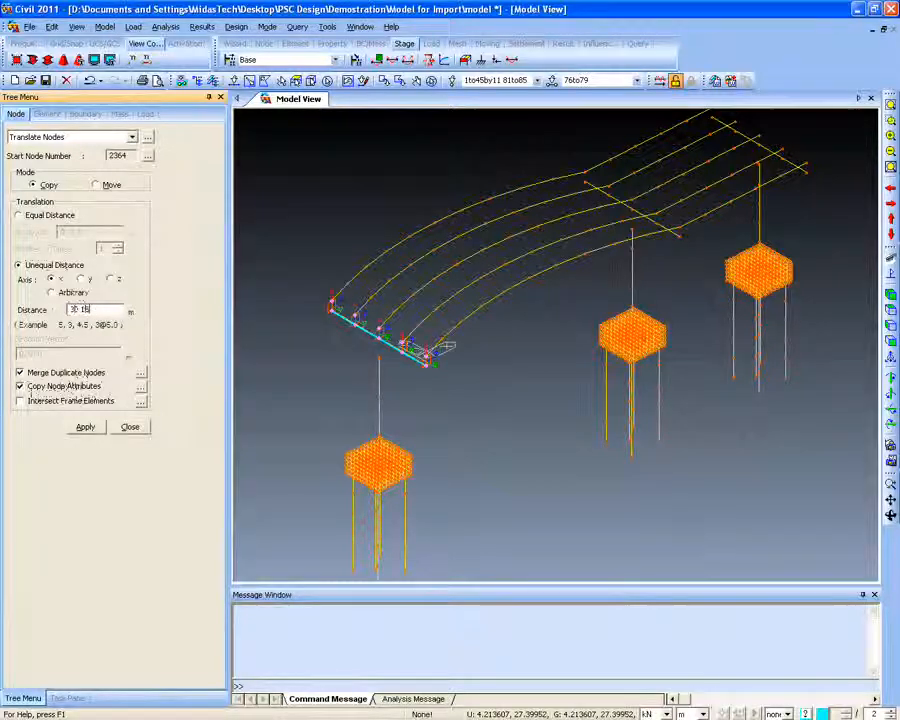
left_click(87, 427)
left_click(130, 427)
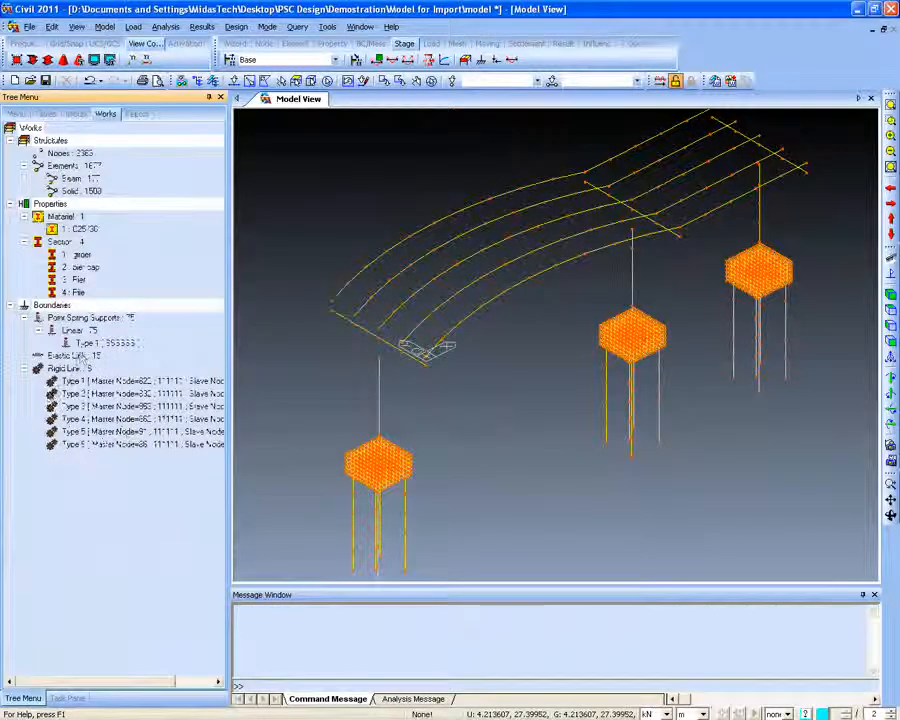
Display the elastic links and examine them at all three pier caps, along with a footing and its piles, from several angles
right_click(83, 358)
left_click(107, 383)
middle_click_drag(453, 388, 537, 368)
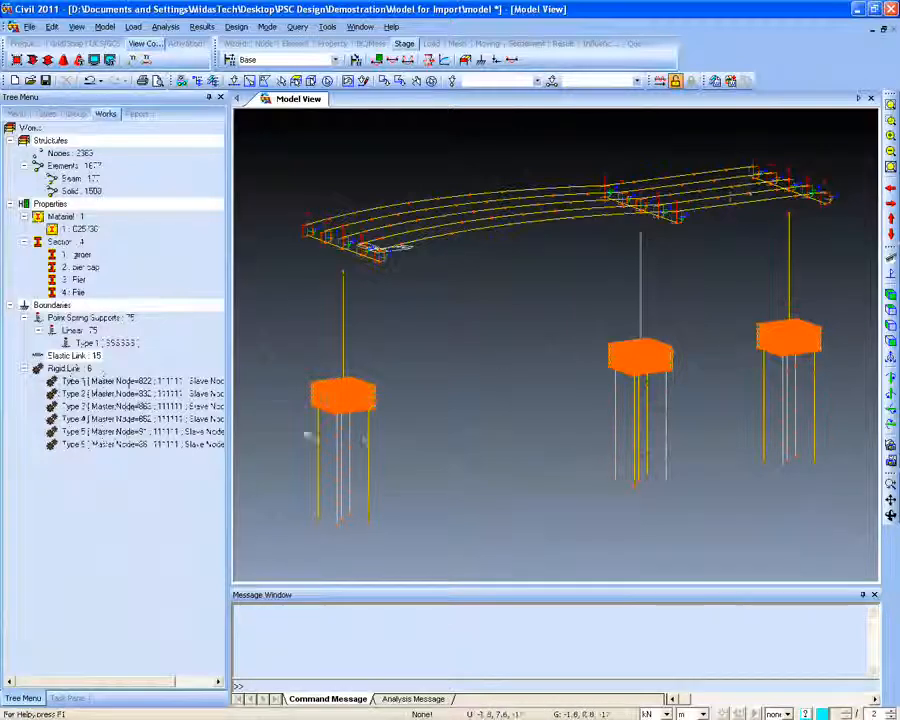
mouse_move(534, 460)
middle_mouse_down()
mouse_move(508, 454)
mouse_move(548, 456)
middle_mouse_up()
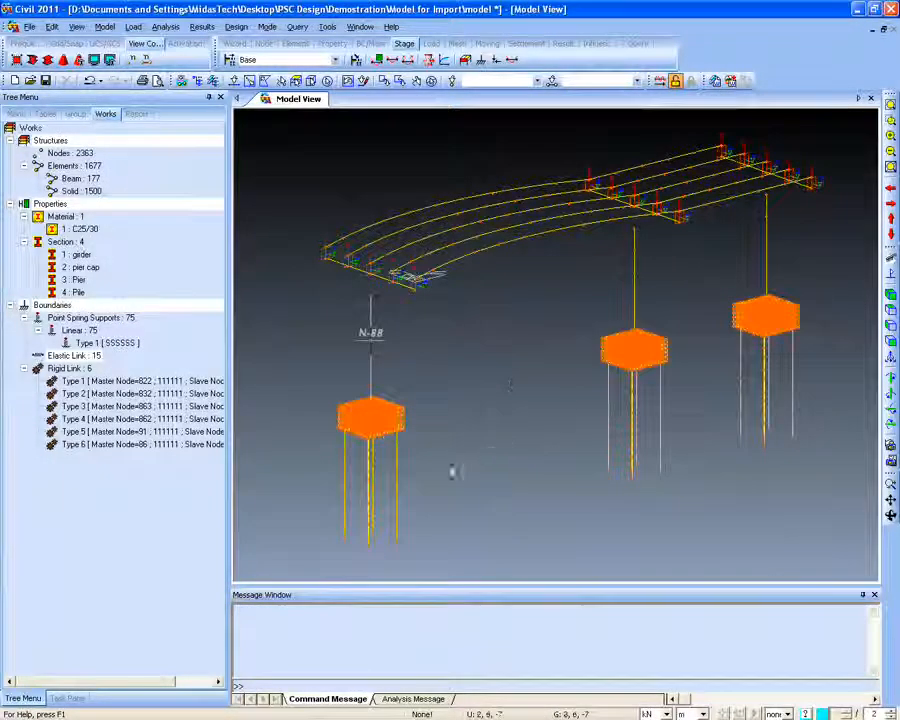
middle_click_drag(488, 432, 567, 400)
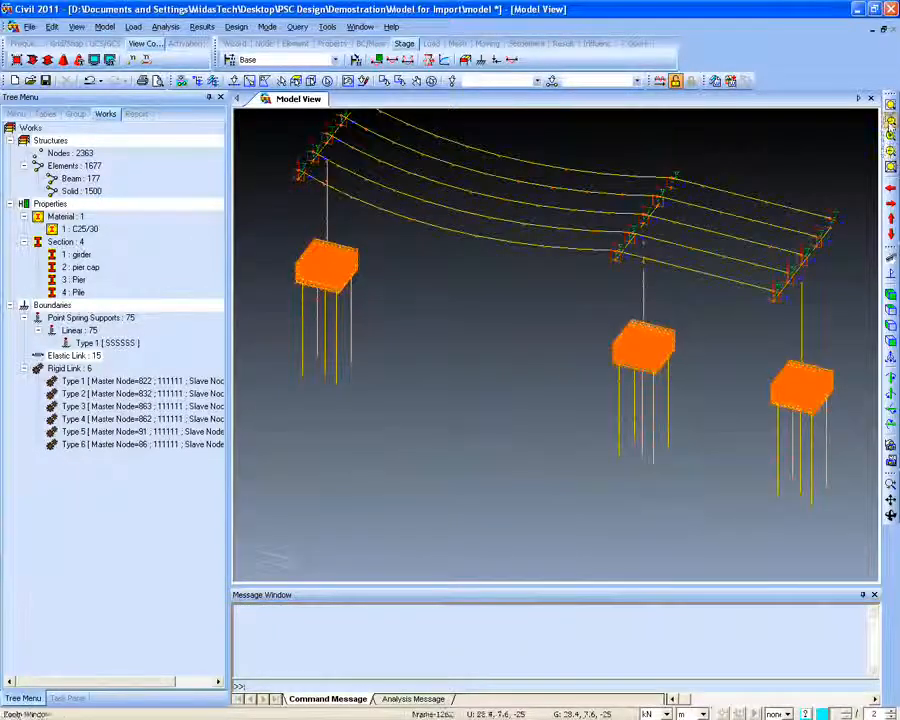
scroll(318, 296, "up", 6)
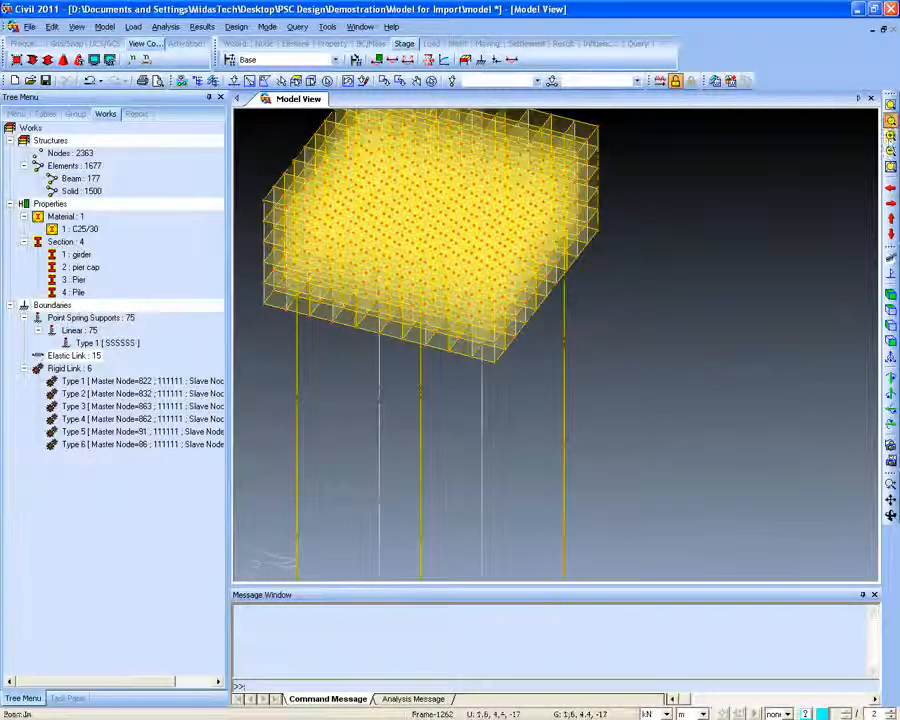
left_click(890, 105)
middle_click_drag(404, 346, 402, 392, "ctrl")
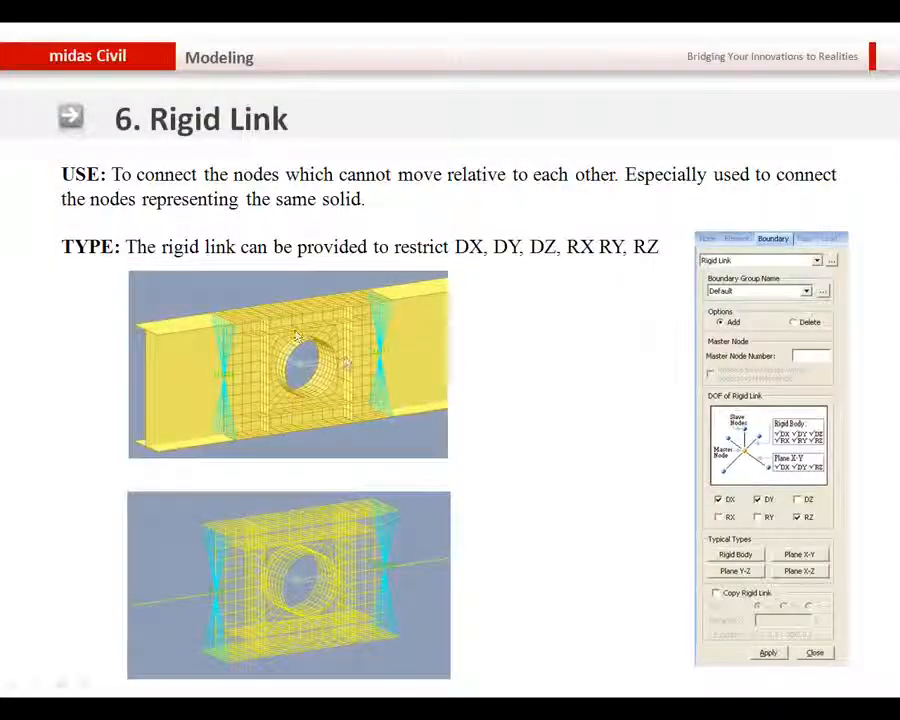
Hide the elastic link symbols in the model, focusing on the girders between the first and second piers
left_click(343, 351)
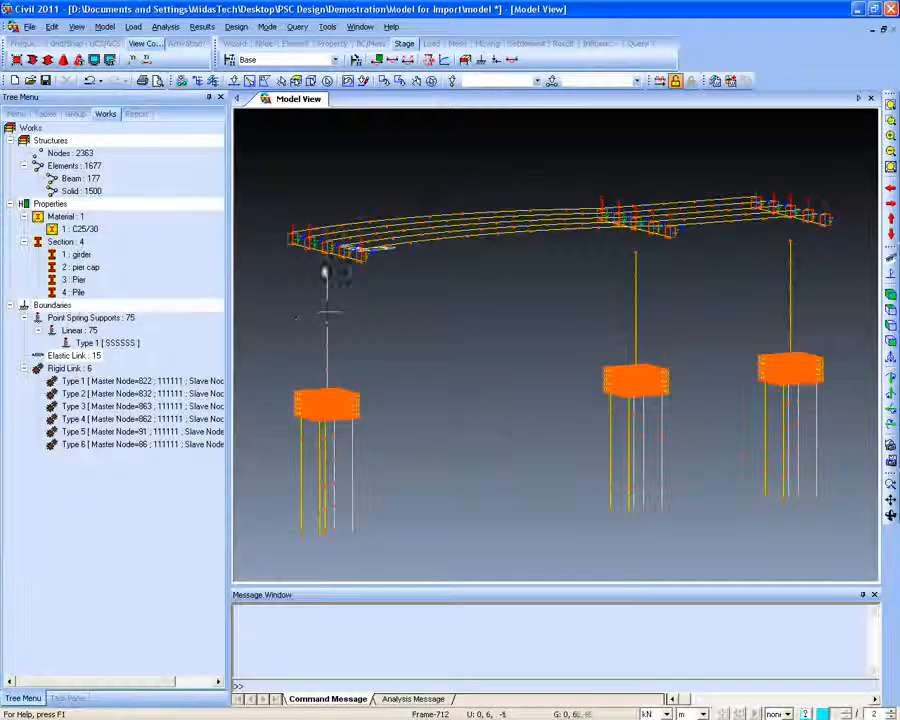
middle_click_drag(350, 300, 385, 335)
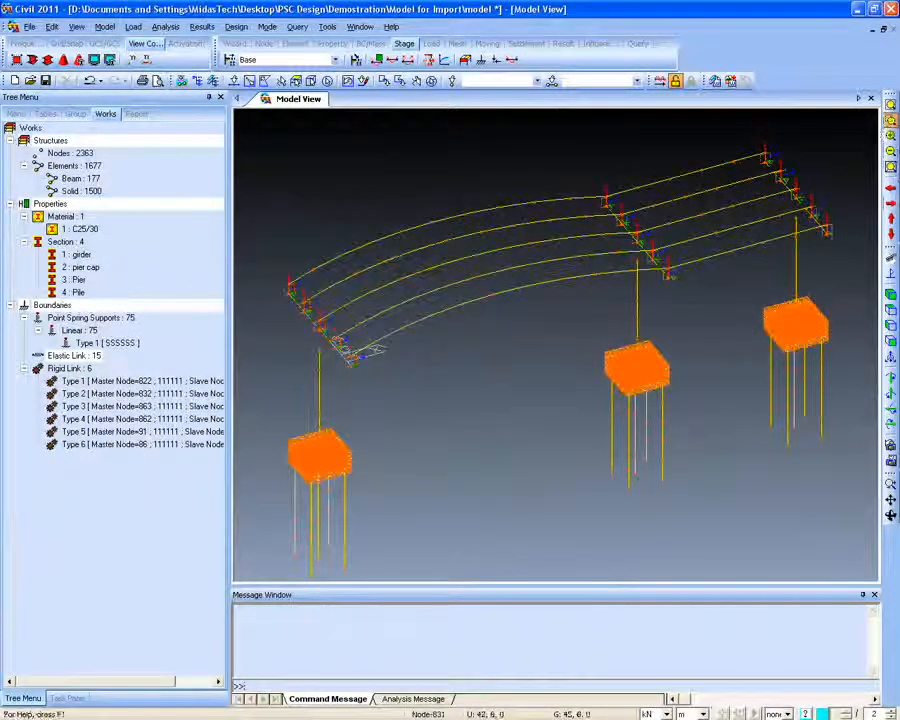
left_click_drag(697, 420, 699, 417)
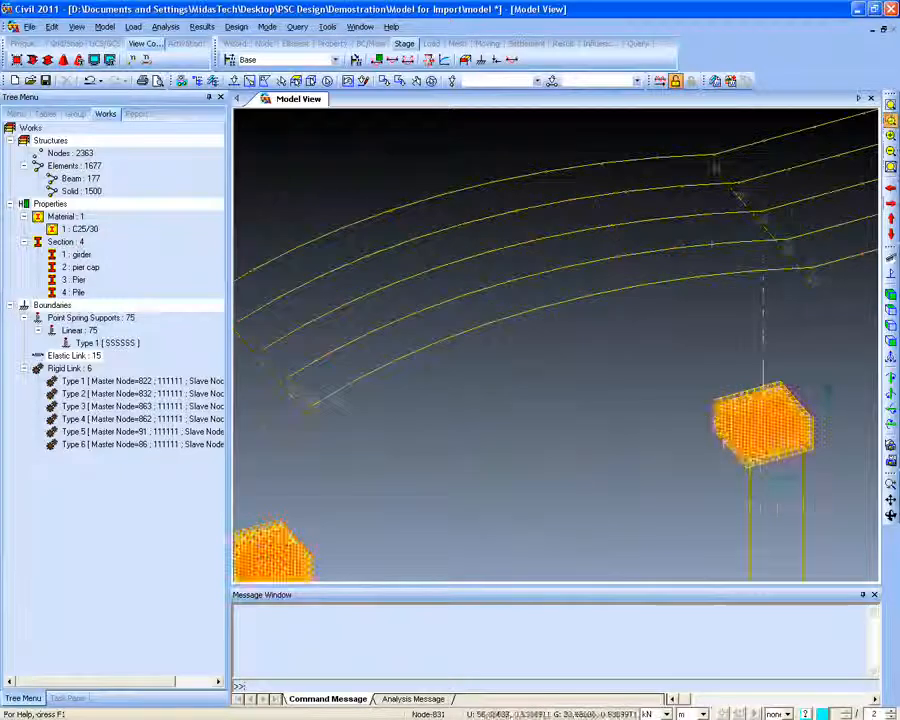
right_click(96, 355)
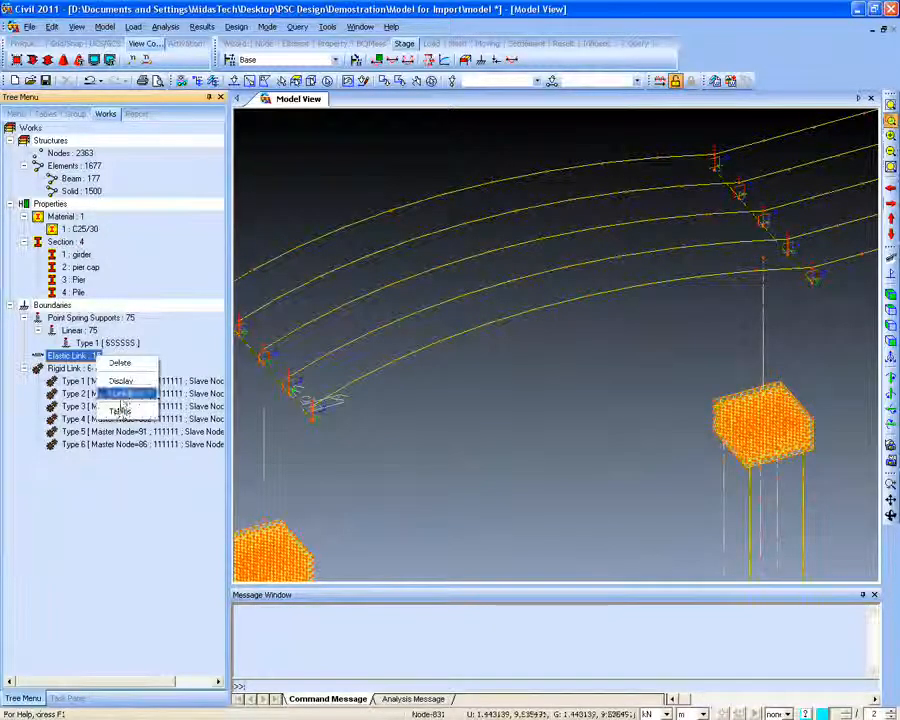
left_click(124, 392)
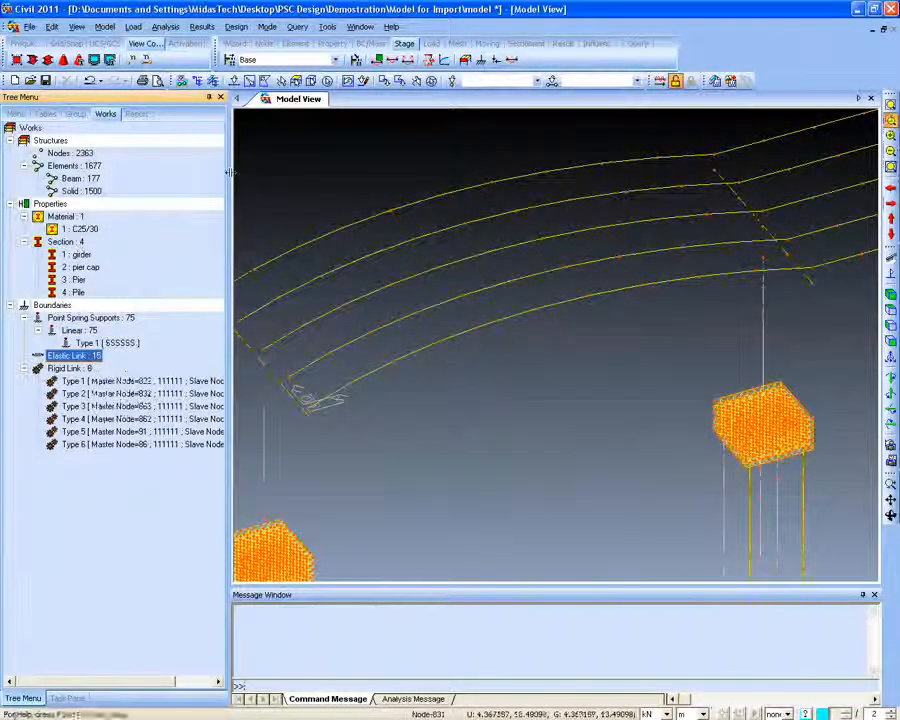
Start defining node local axes and select the five girder end nodes at the first pier
left_click(104, 27)
mouse_move(155, 169)
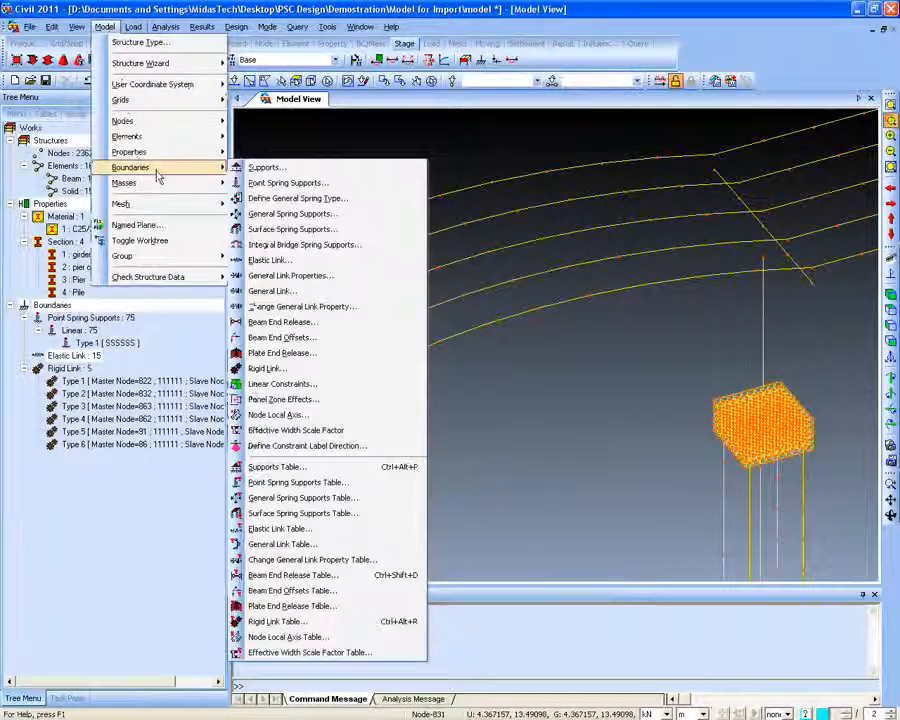
left_click(300, 414)
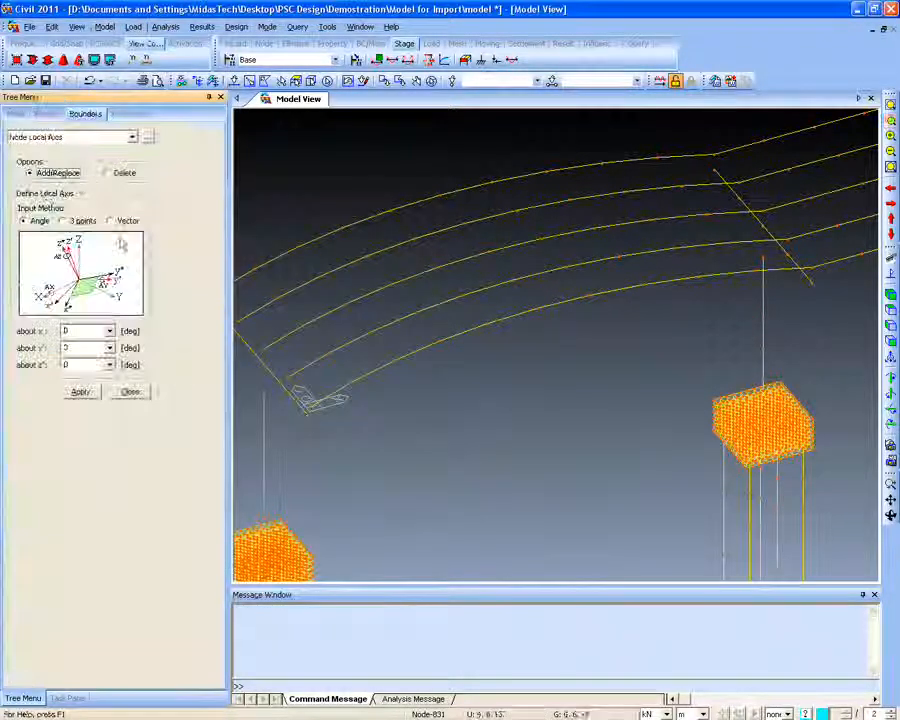
middle_click_drag(392, 263, 410, 250)
left_click(236, 84)
left_click(259, 290)
left_click(283, 318)
left_click(309, 347)
left_click(334, 375)
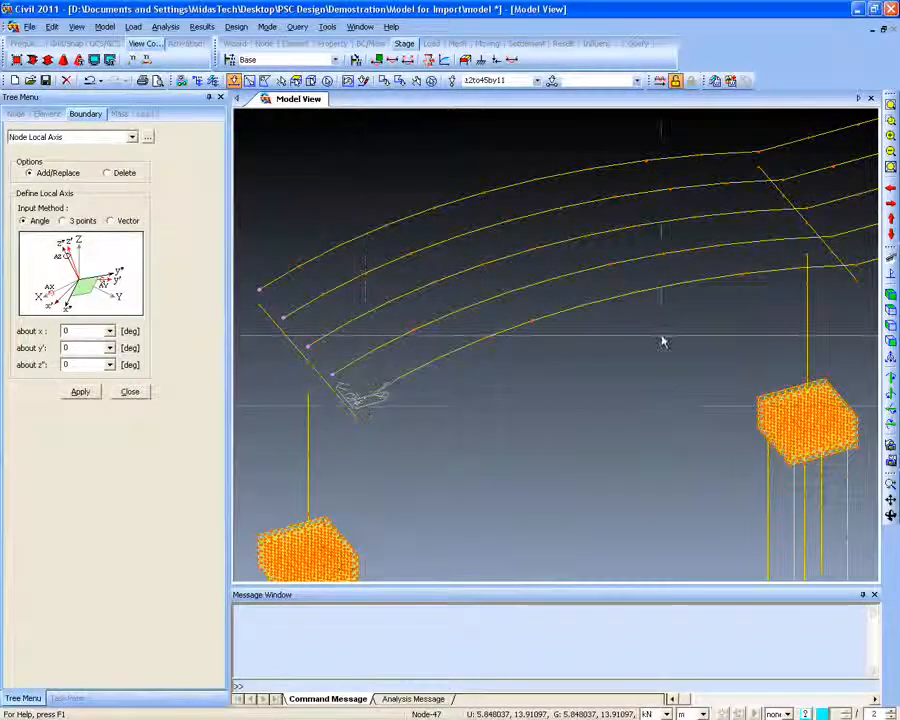
middle_click_drag(661, 338, 441, 398)
middle_click_drag(564, 364, 688, 289)
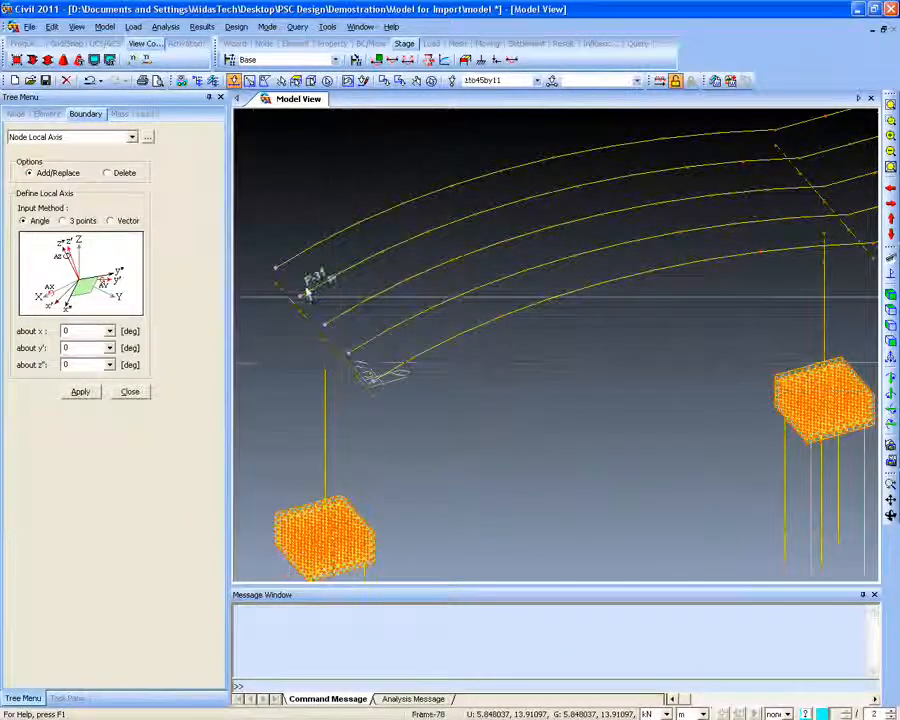
key("ctrl+s")
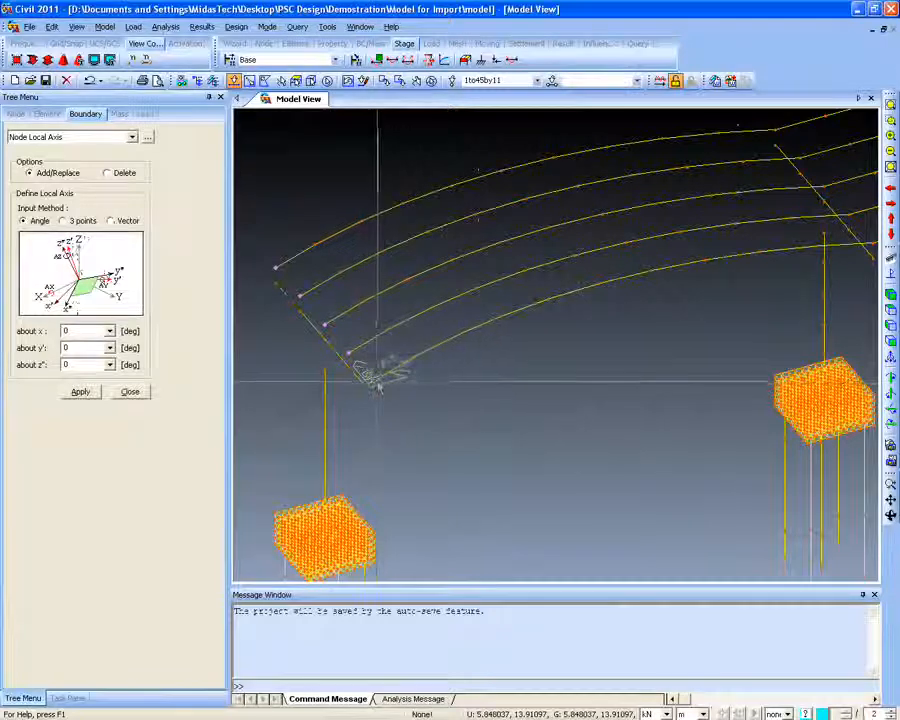
Assign local axes to the selected girder end nodes by vectors, V1 2.886277, 1.070982, 0 along the girder's first segment and V2 30, 0, 0
left_click(110, 220)
left_click(90, 328)
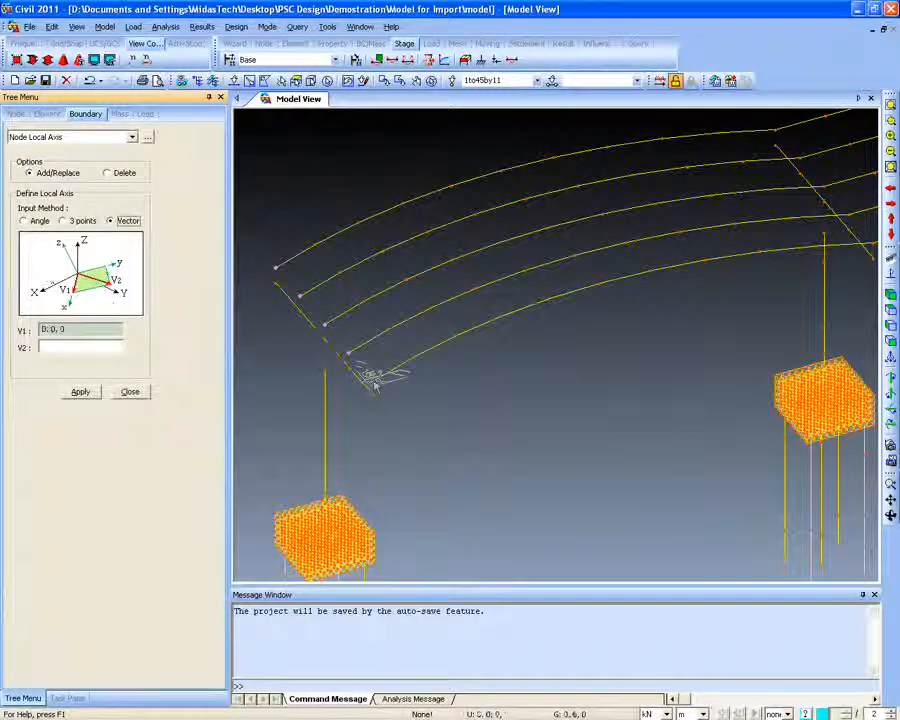
left_click(388, 375)
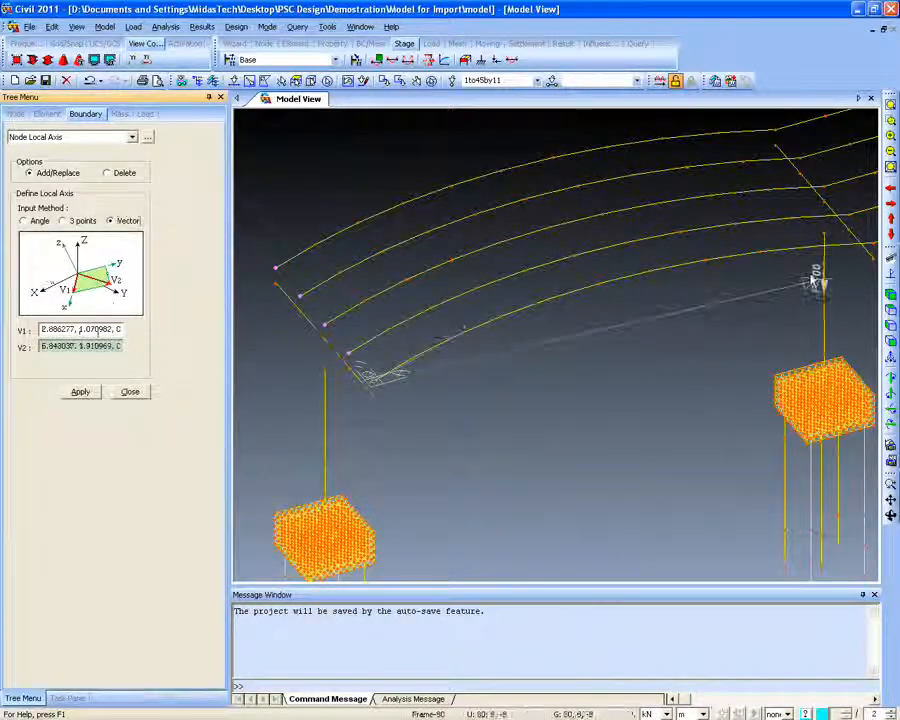
left_click(863, 253)
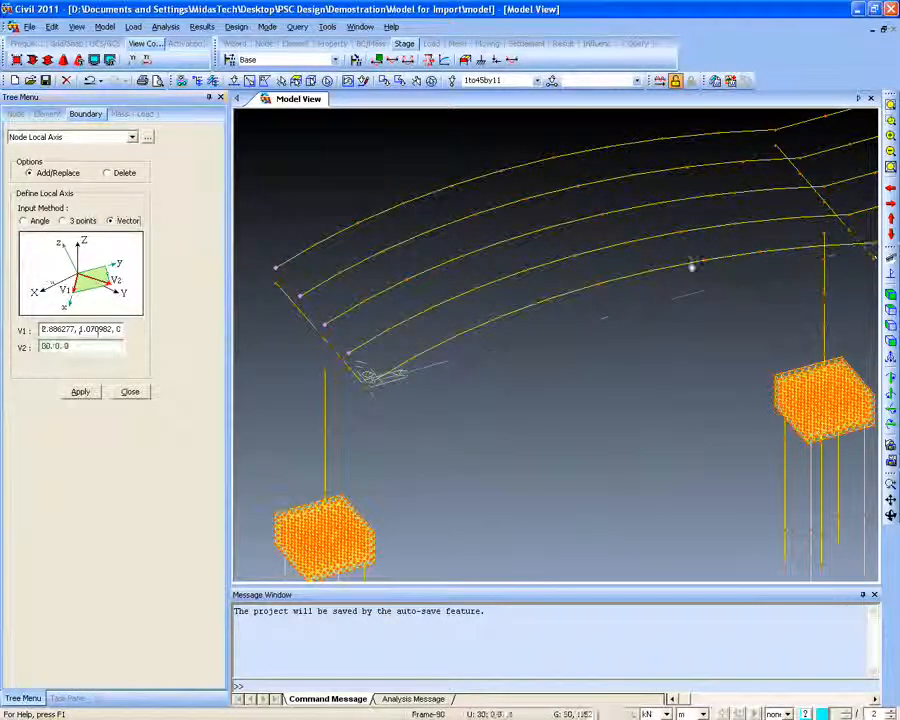
left_click(84, 391)
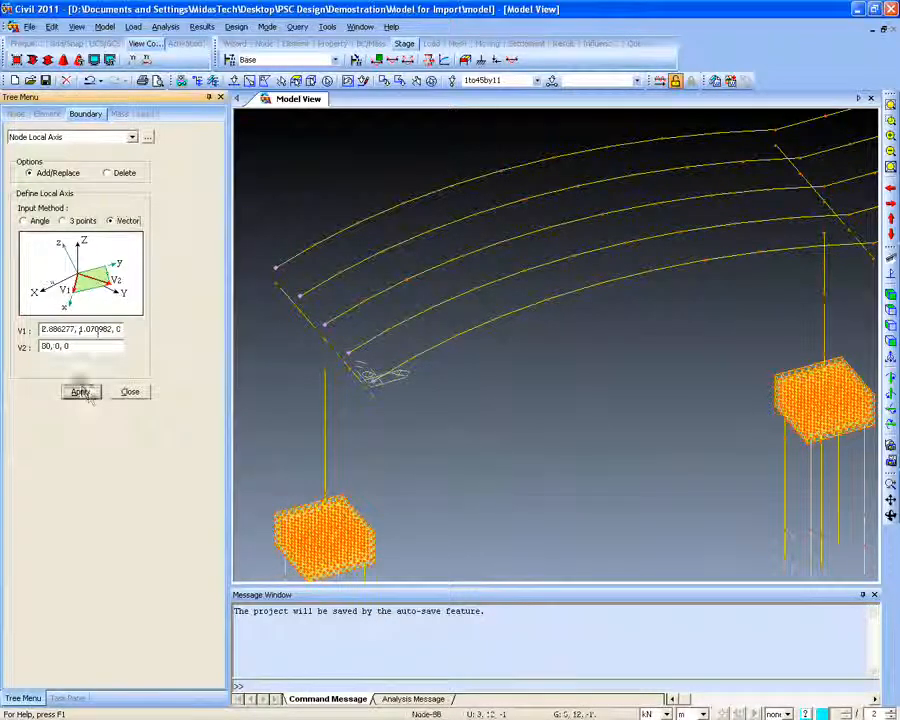
left_click(126, 391)
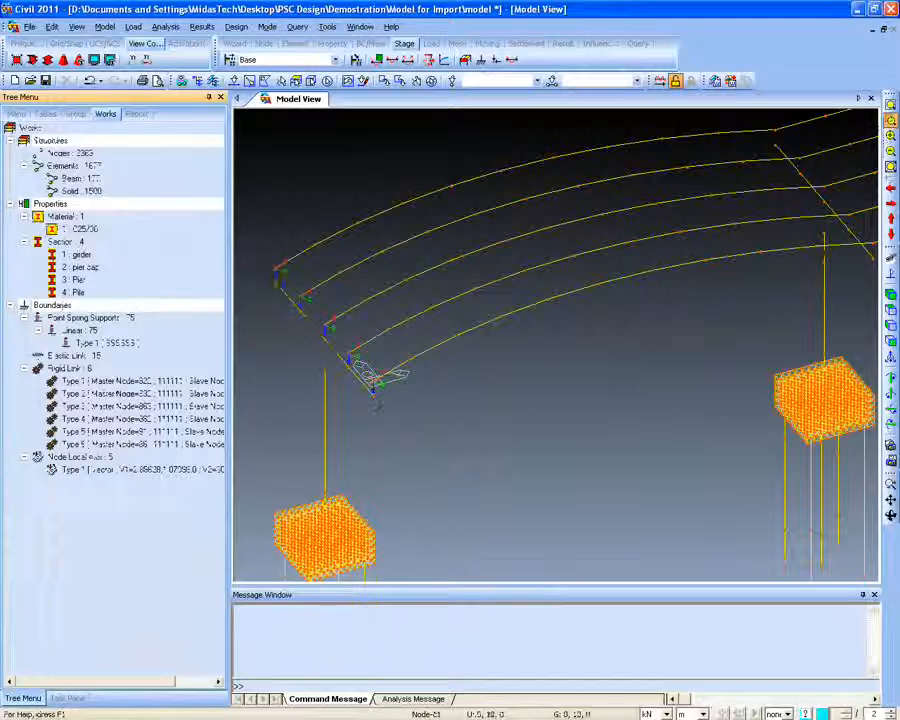
left_click_drag(378, 406, 404, 408)
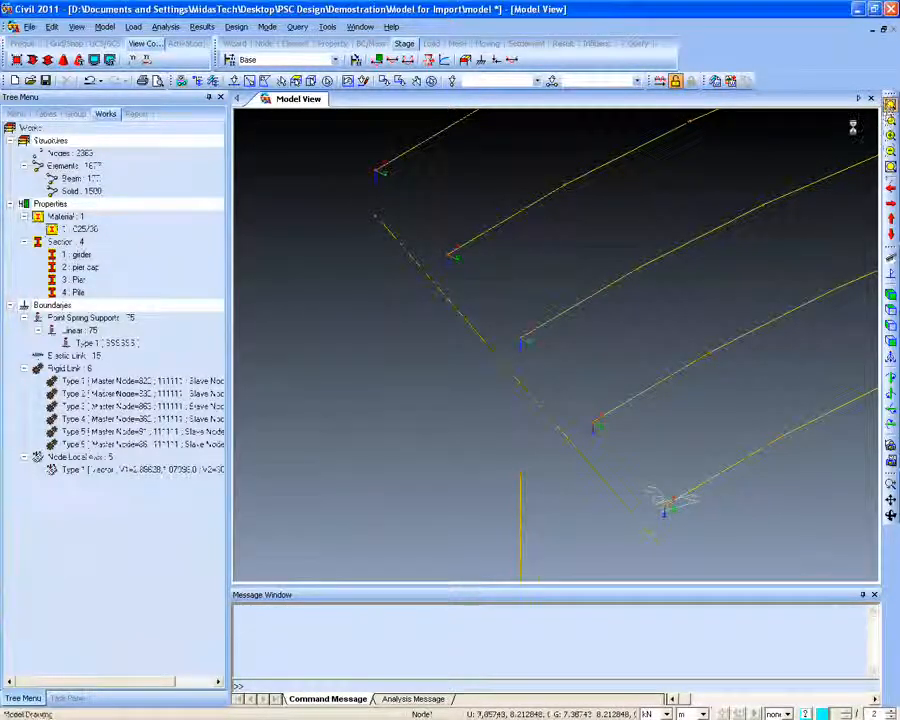
left_click(889, 106)
left_click(104, 27)
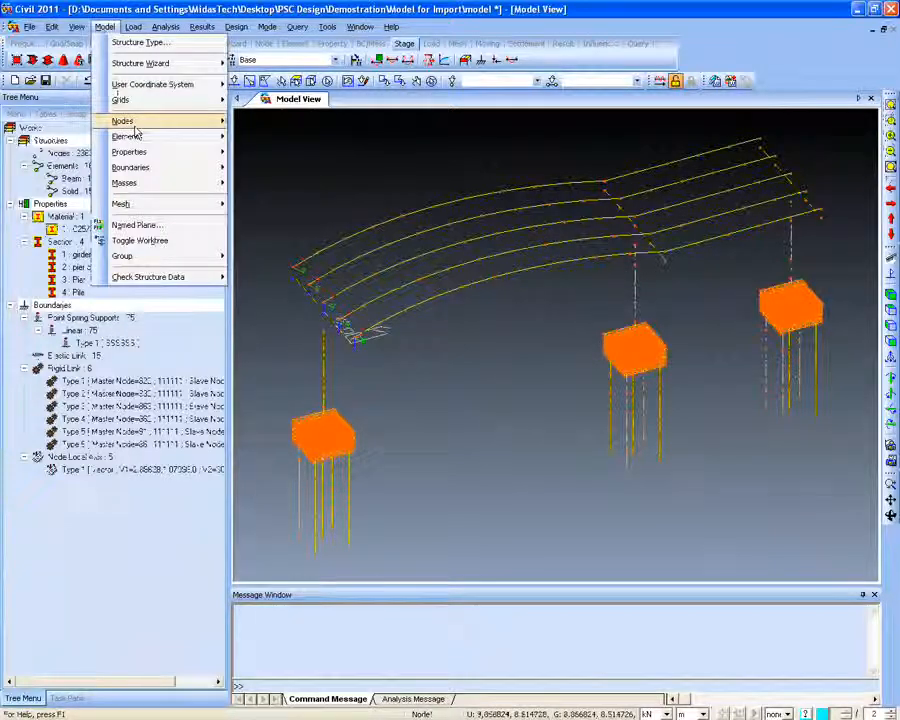
mouse_move(138, 168)
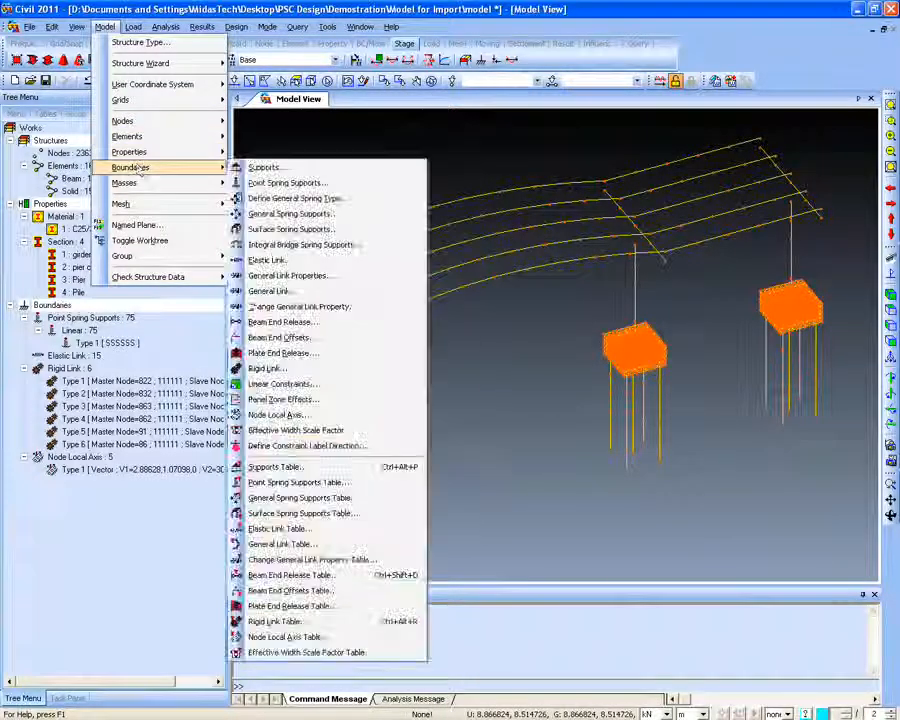
left_click(263, 167)
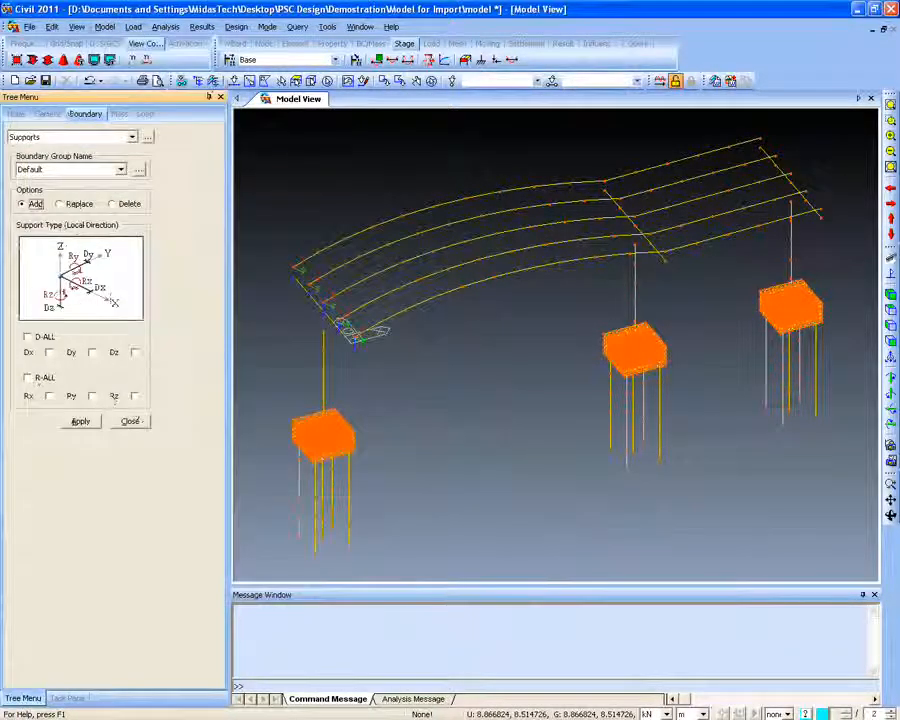
left_click(297, 265)
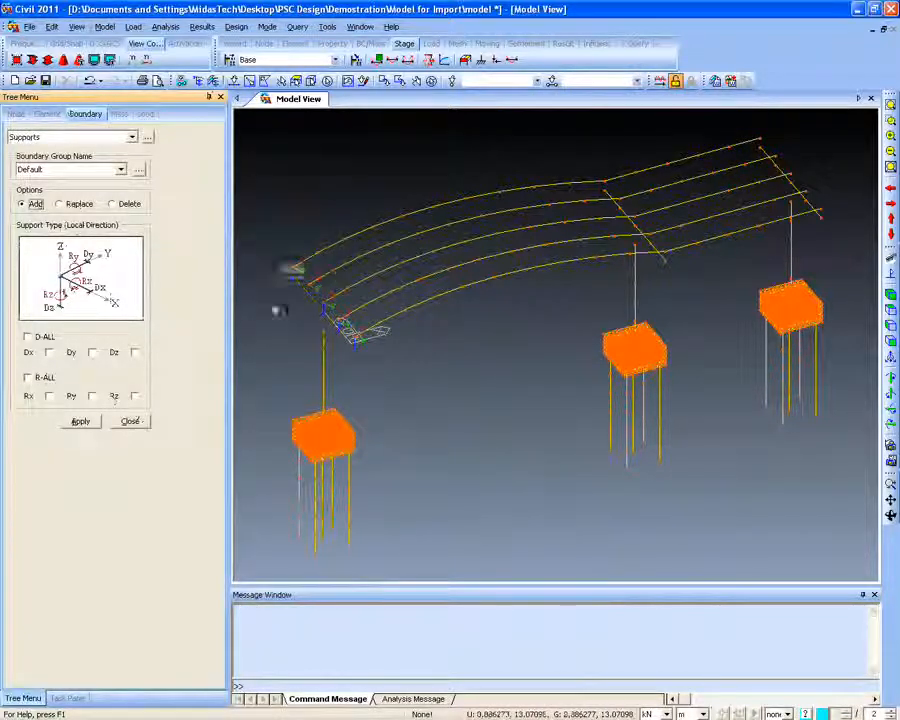
left_click(130, 421)
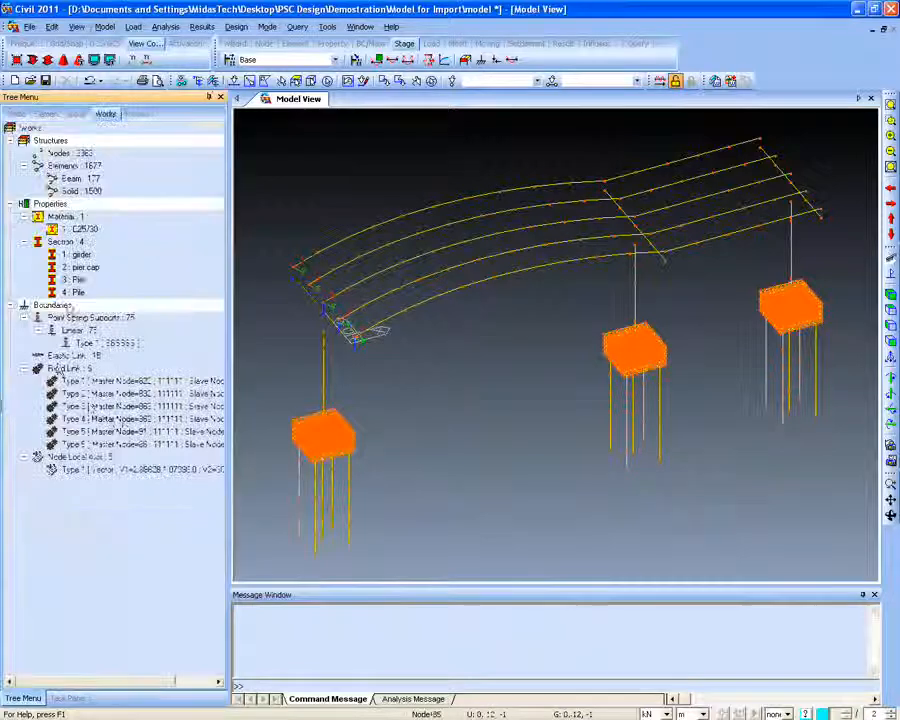
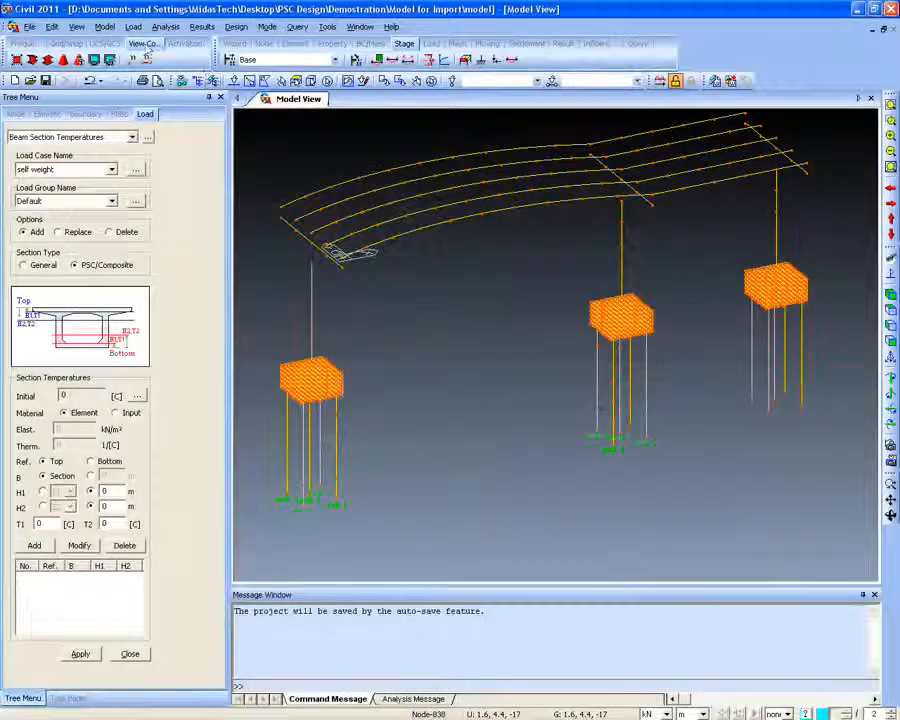
Set the moving load code to AASHTO LRFD
left_click(133, 26)
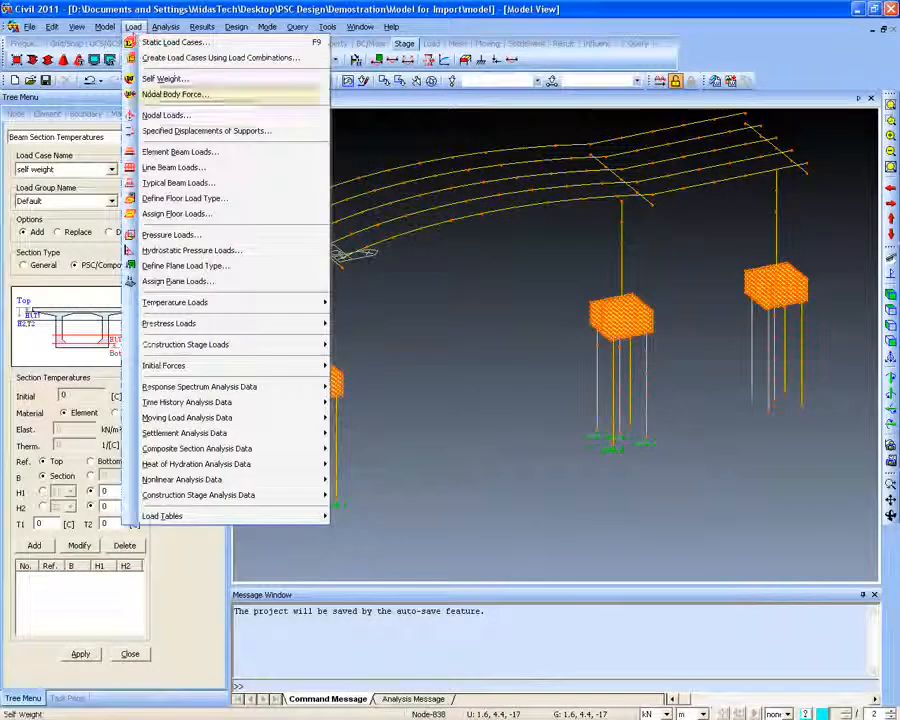
mouse_move(203, 420)
left_click(380, 418)
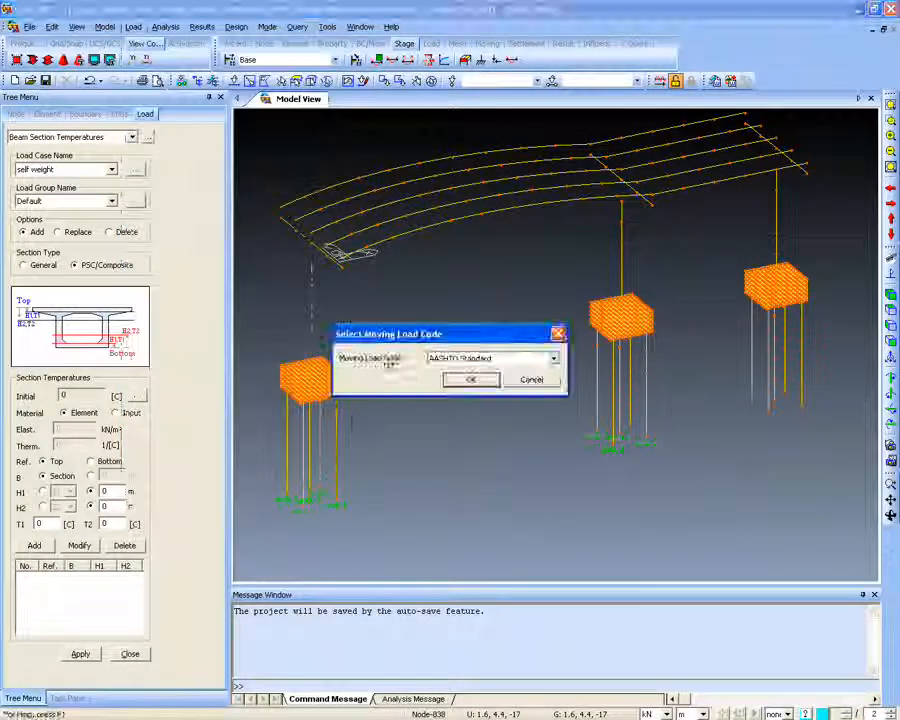
left_click(440, 358)
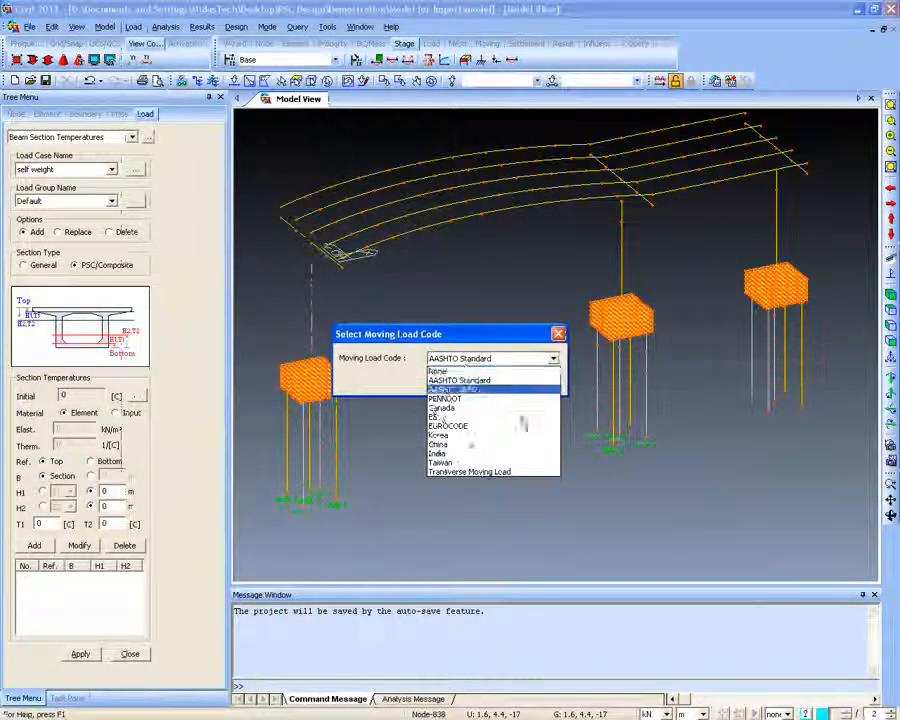
left_click(470, 389)
left_click(472, 380)
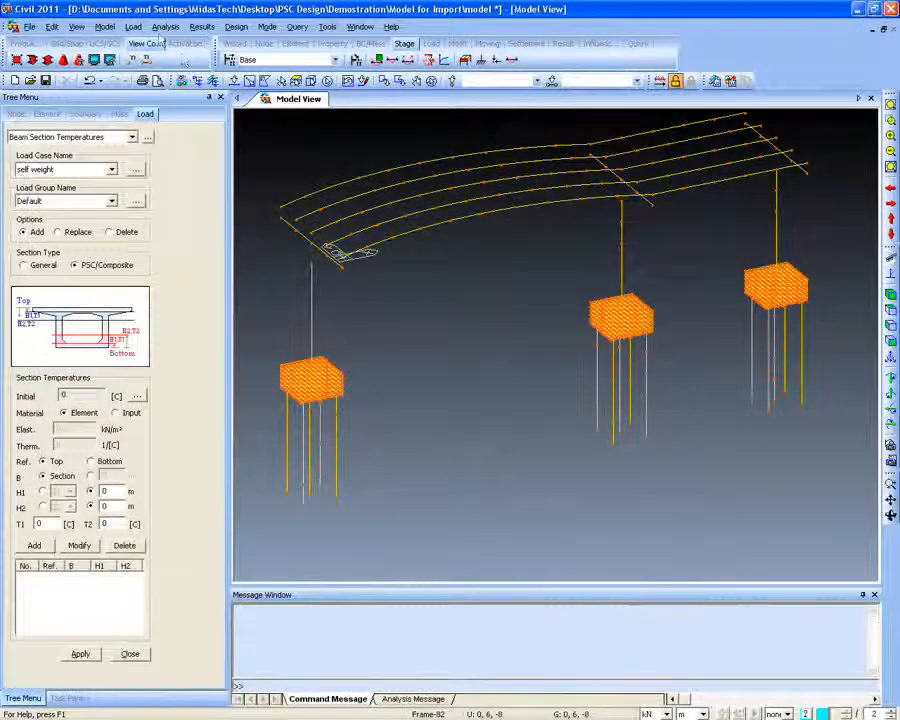
left_click(133, 27)
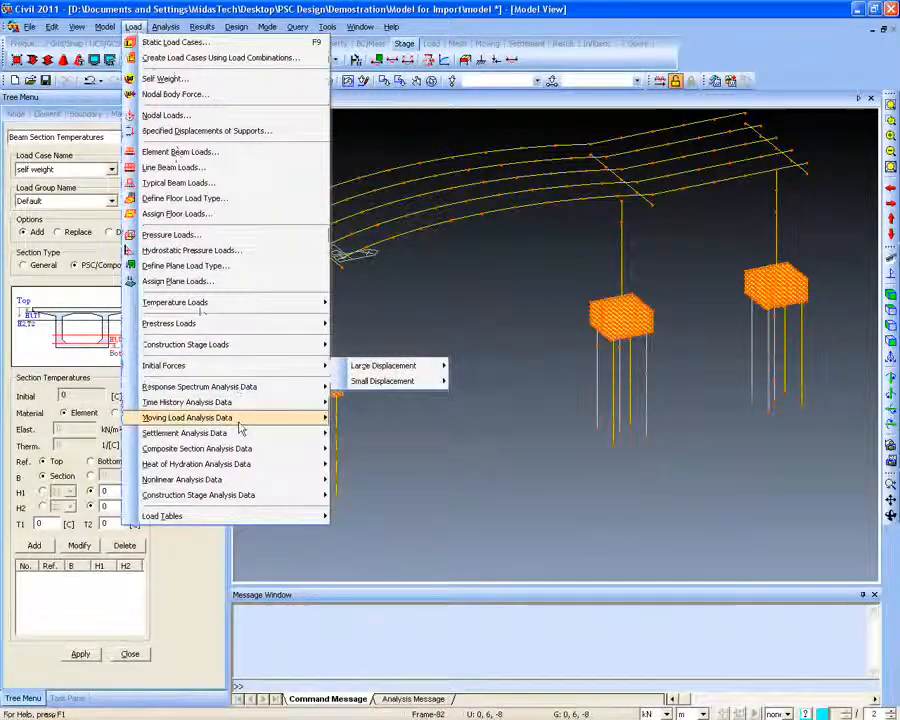
mouse_move(266, 418)
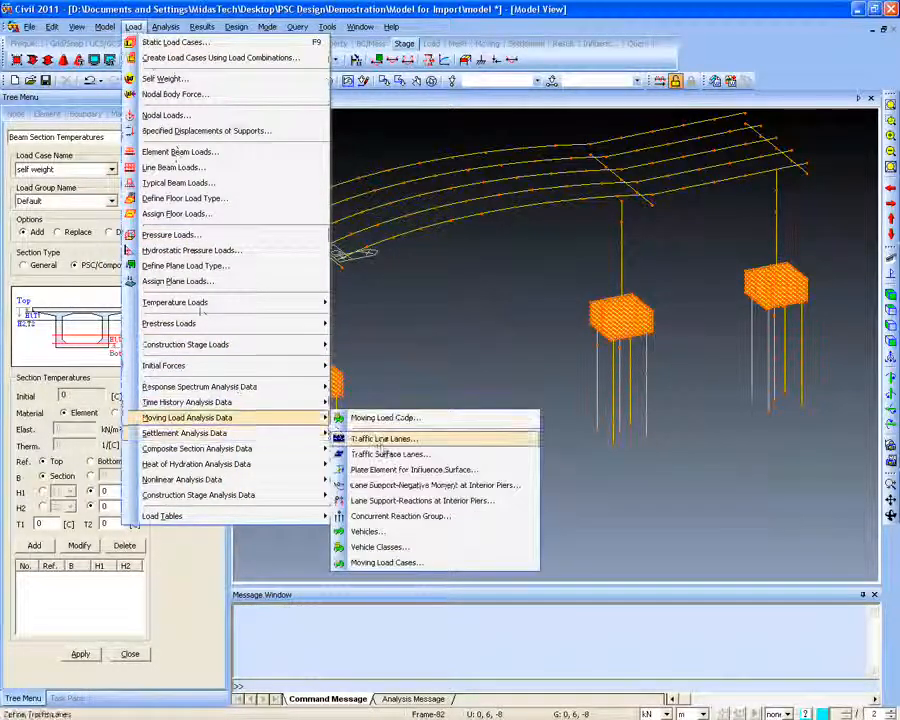
left_click(400, 434)
left_click(153, 53)
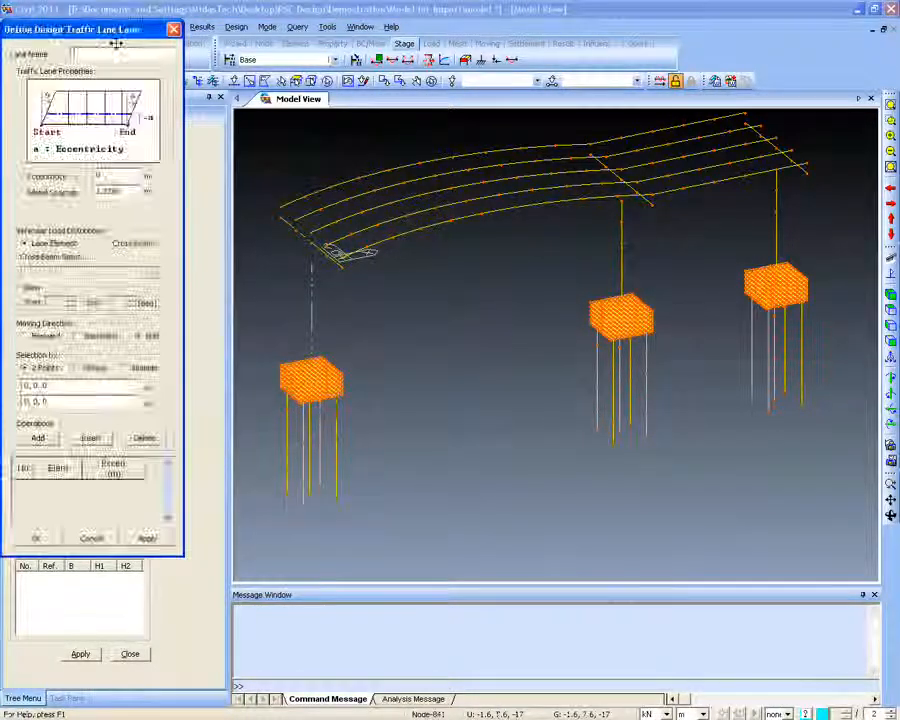
type("lane 1")
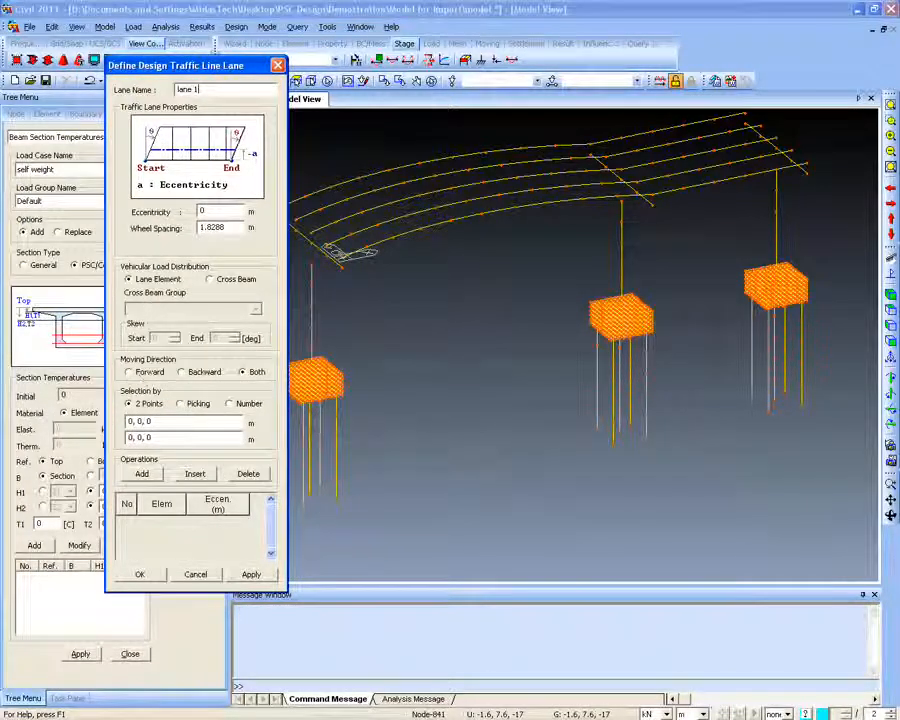
double_click(230, 228)
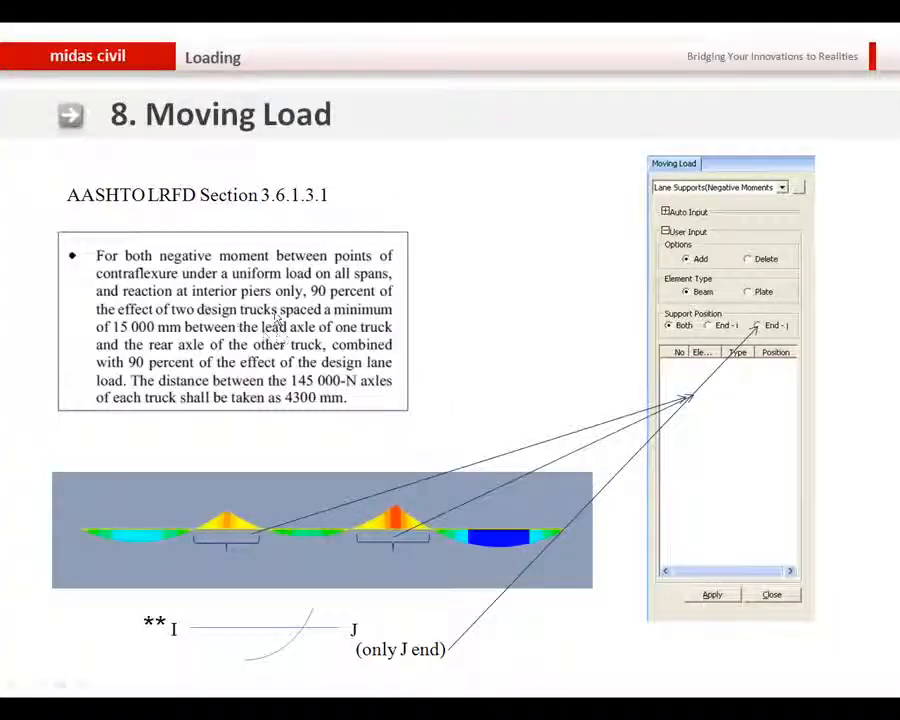
left_click(276, 316)
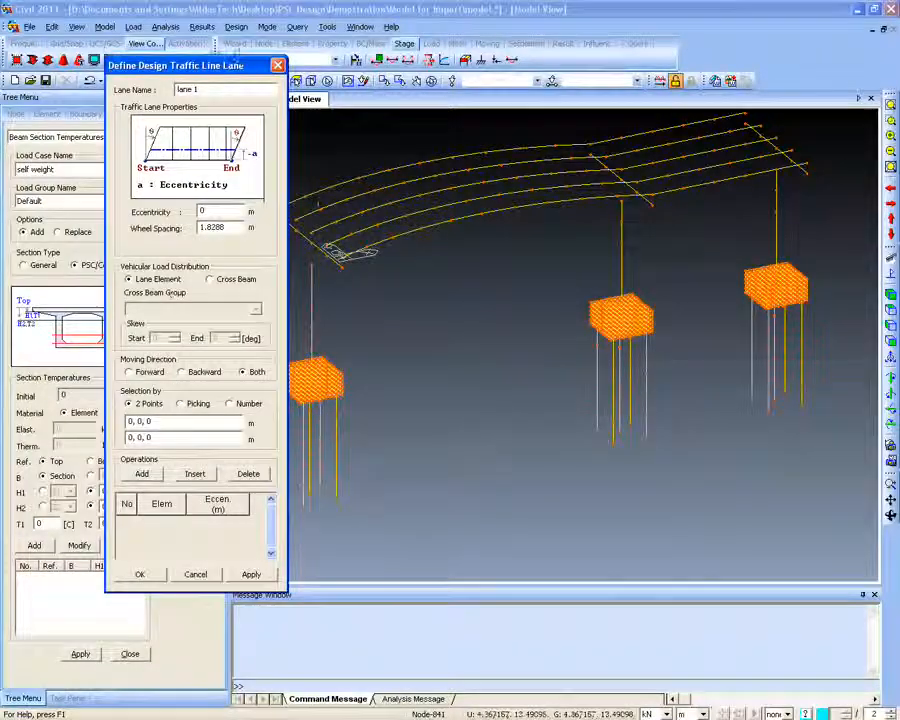
left_click_drag(237, 66, 232, 58)
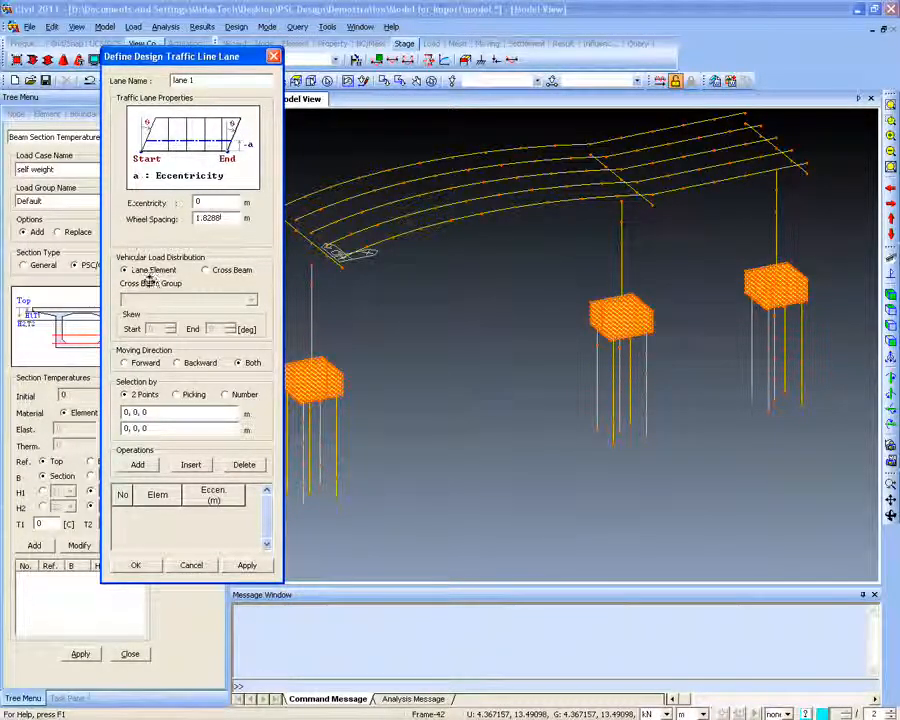
left_click_drag(187, 58, 190, 75)
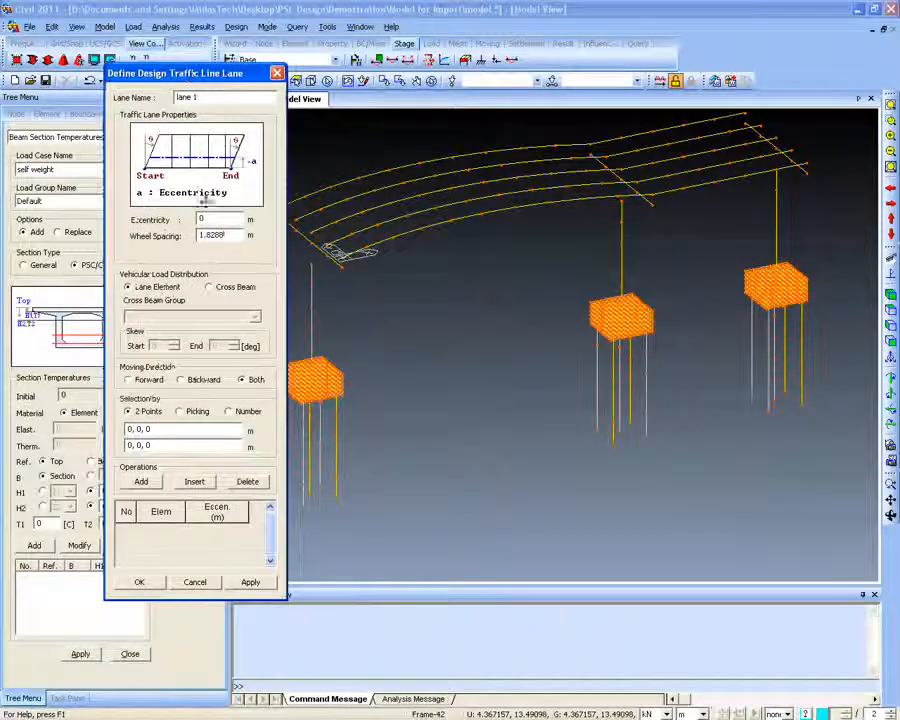
left_click(209, 287)
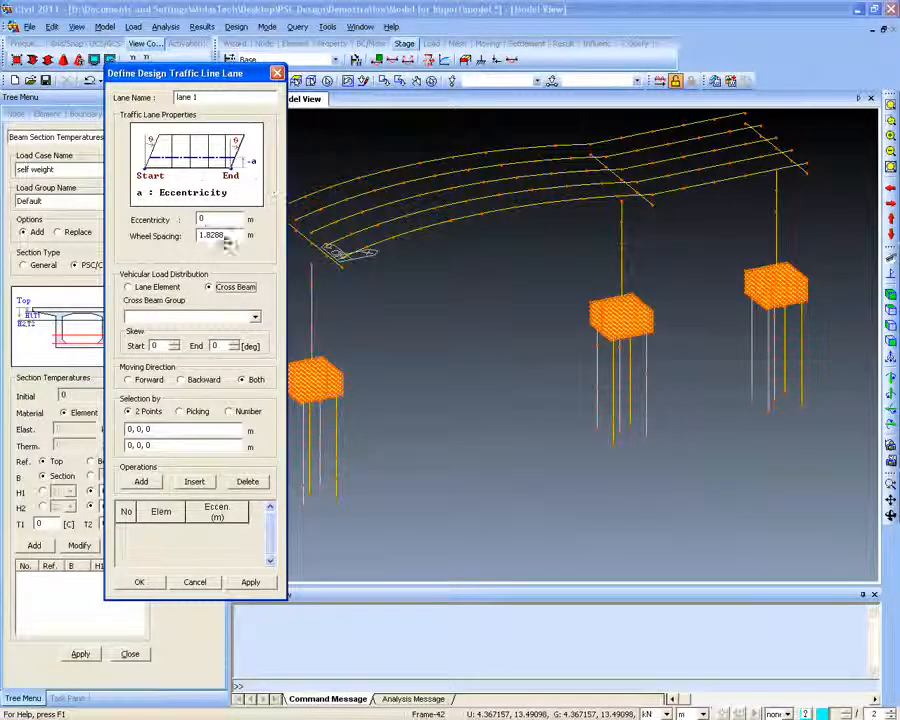
left_click(148, 287)
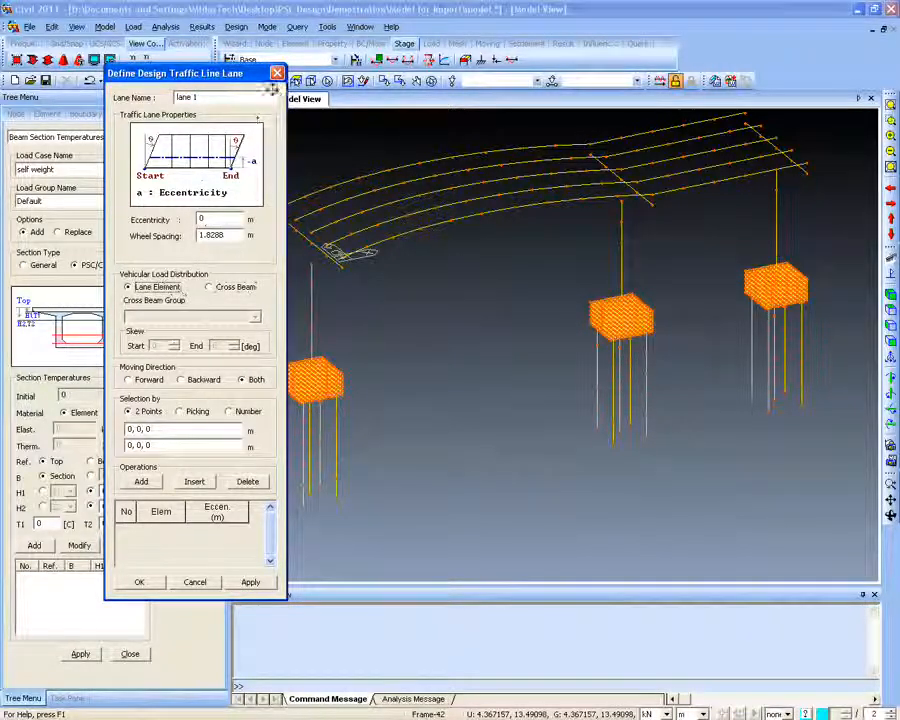
left_click(277, 74)
Create beam elements with the C25/30 material and girder section across the five girders at the first three node lines from the first pier
middle_click_drag(382, 289, 376, 335)
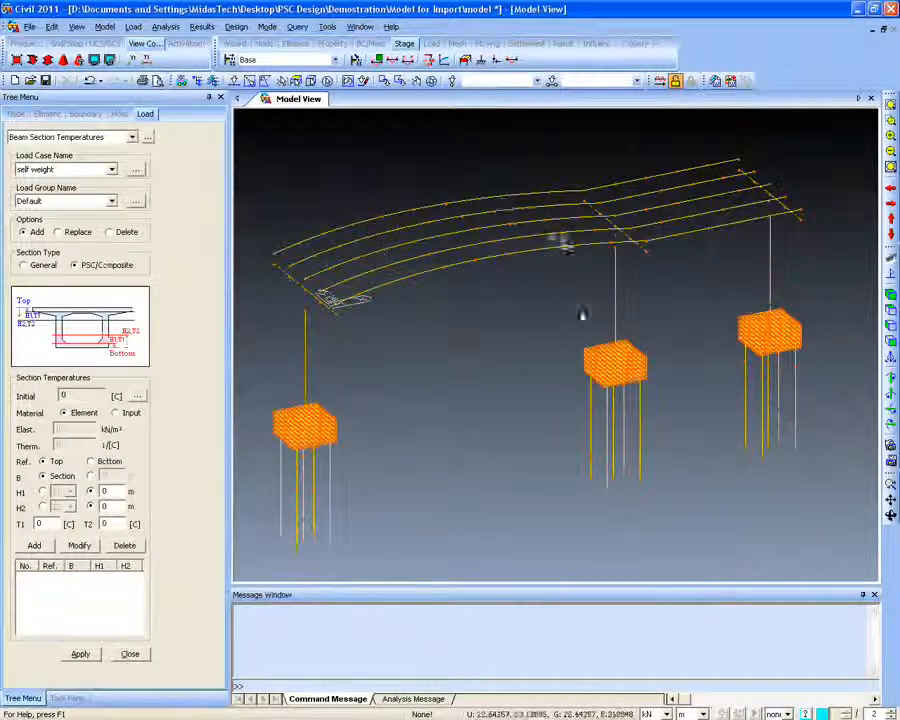
middle_click_drag(577, 334, 589, 348)
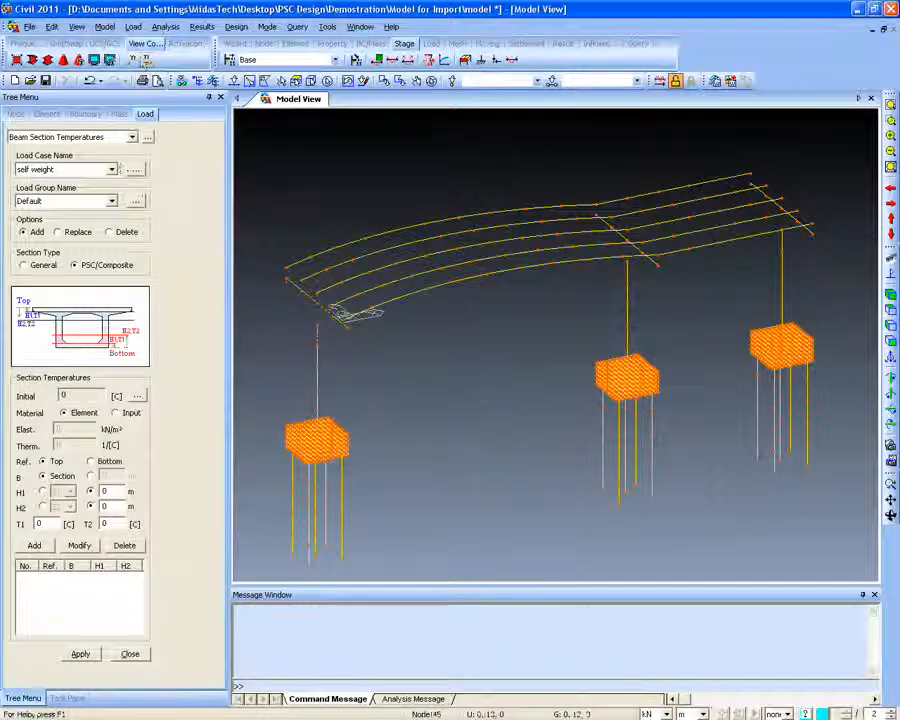
left_click(105, 27)
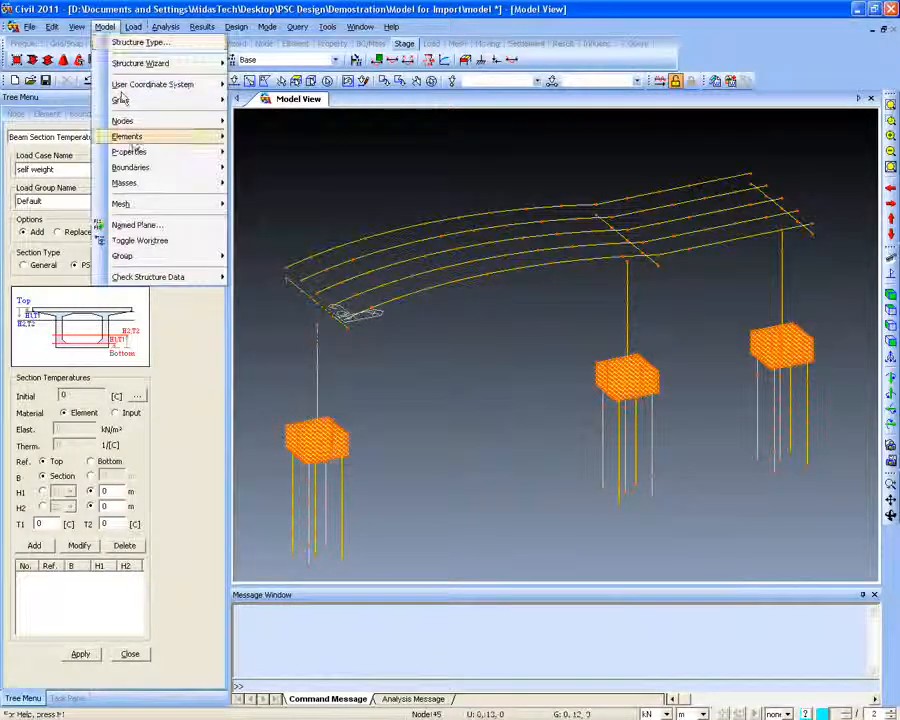
mouse_move(127, 136)
left_click(262, 137)
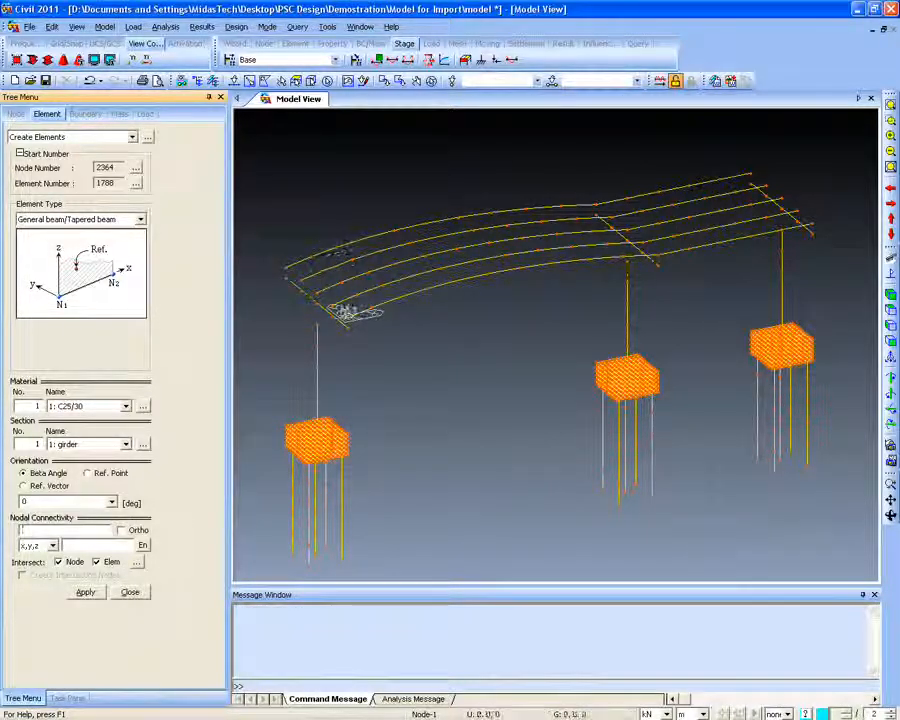
left_click(338, 309)
left_click(286, 263)
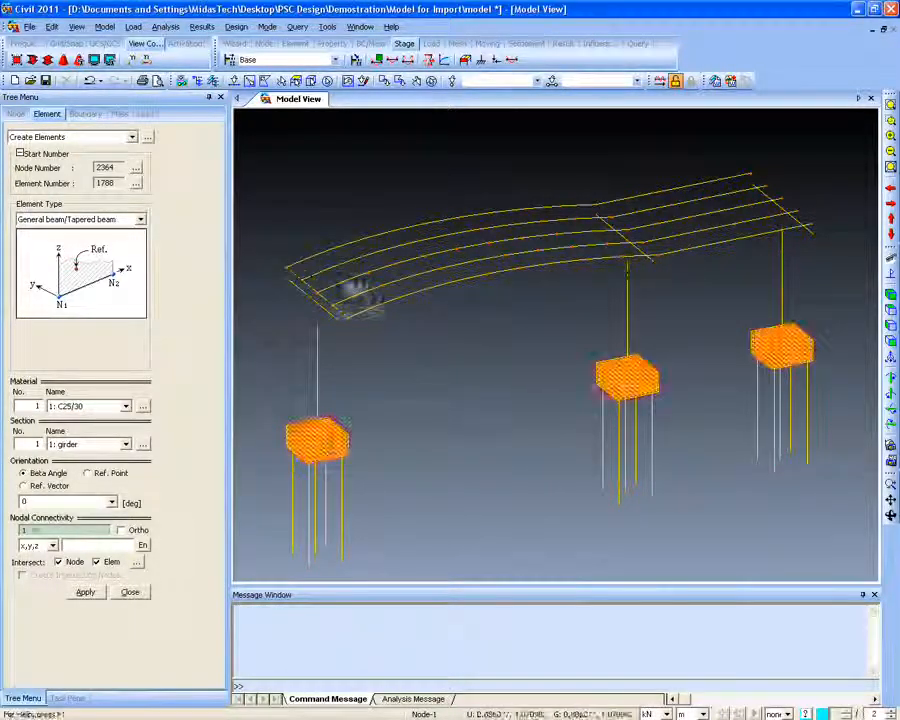
left_click(314, 258)
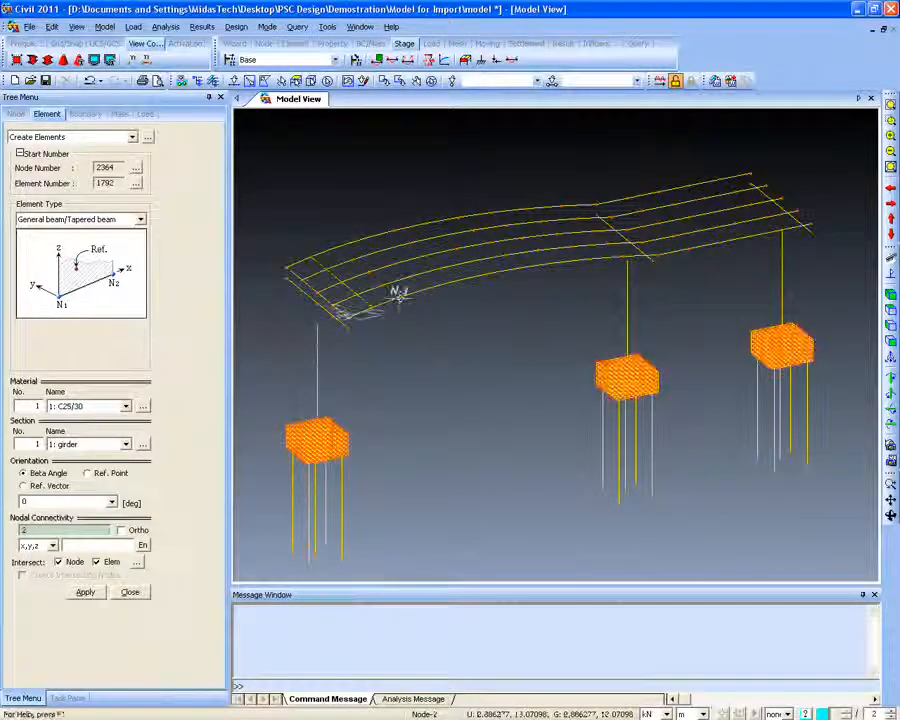
left_click(398, 297)
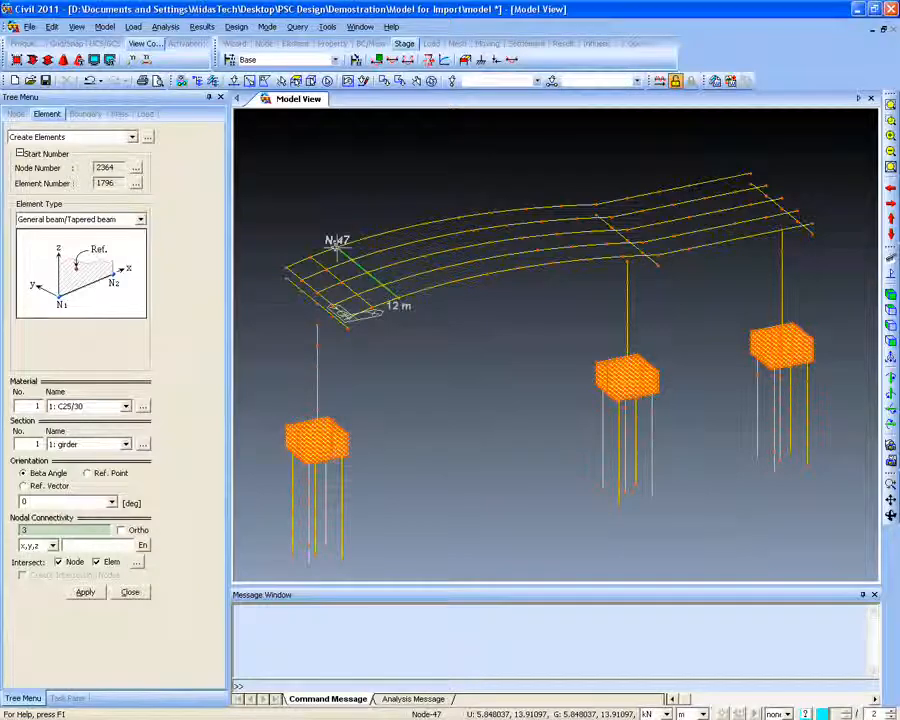
left_click(336, 242)
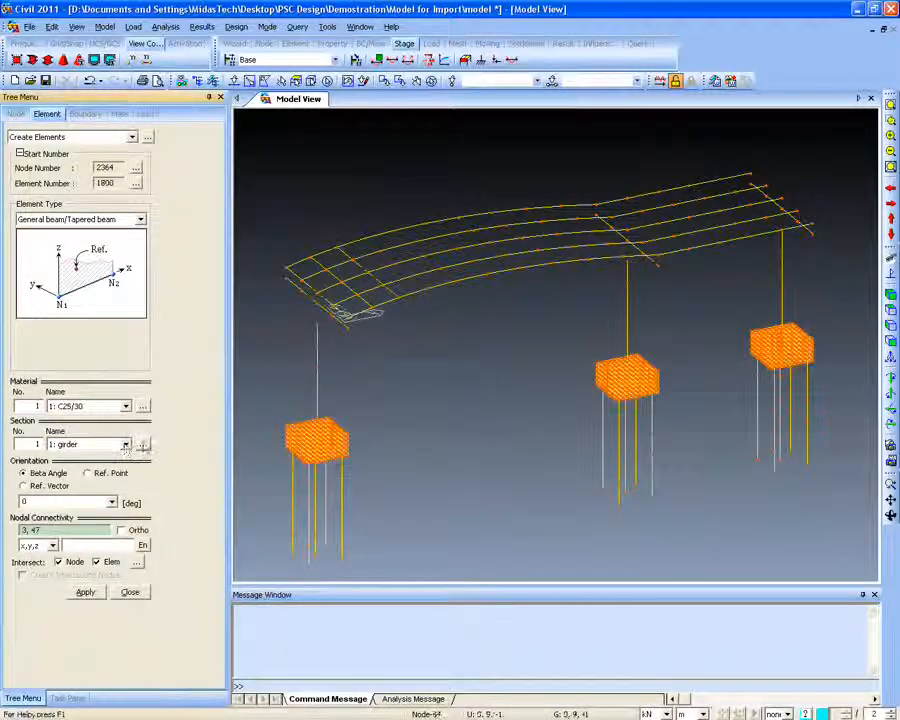
Add a section named cross beams with a user-defined solid rectangle shape
left_click(143, 444)
left_click_drag(203, 34, 325, 133)
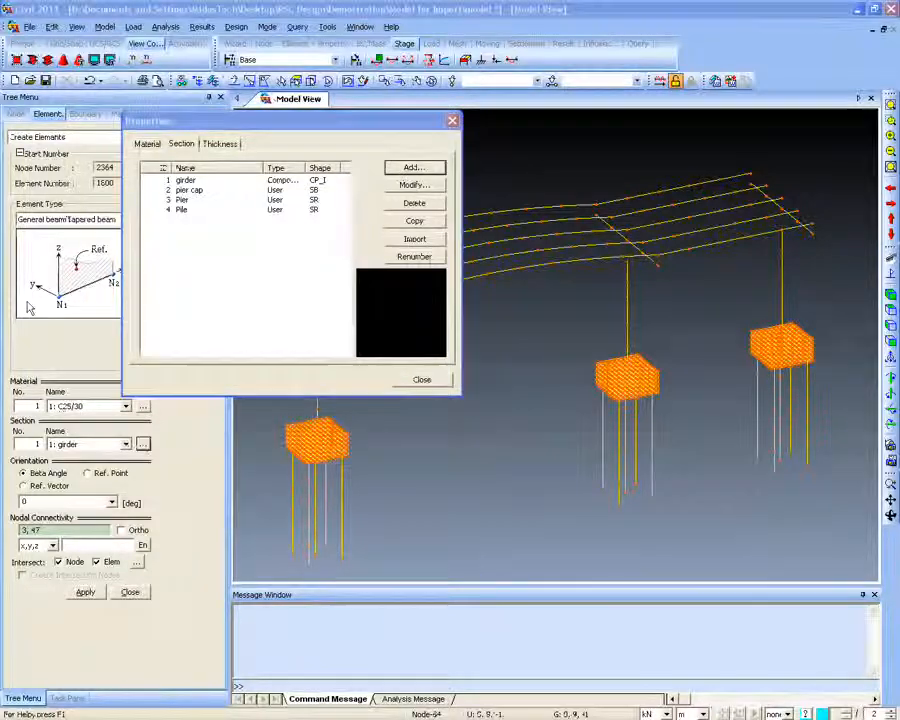
left_click(405, 169)
left_click_drag(381, 156, 650, 154)
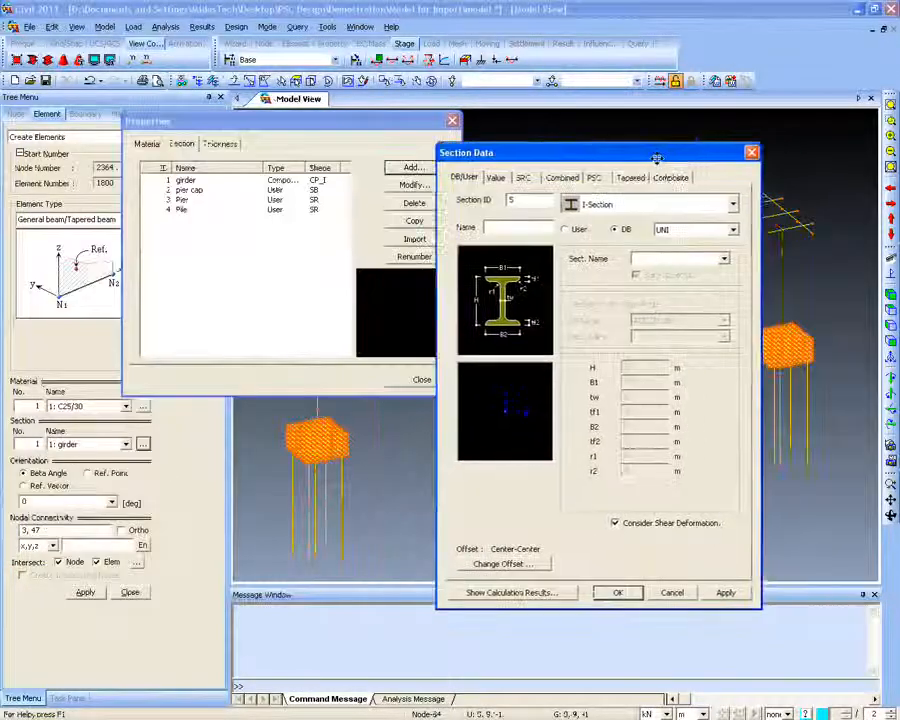
type("cross beams")
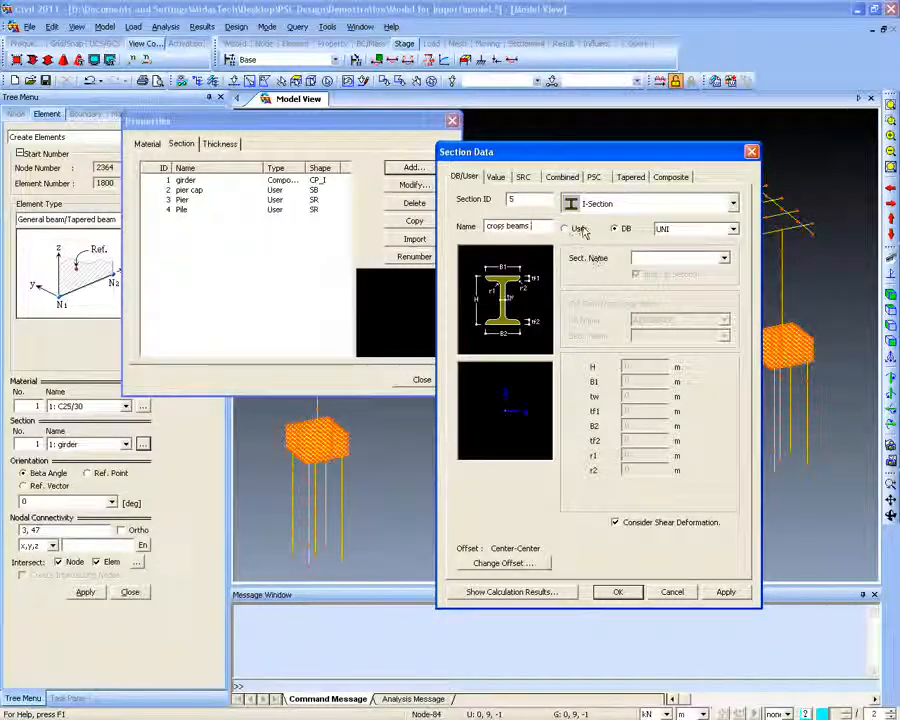
left_click(566, 228)
left_click(650, 204)
left_click(608, 329)
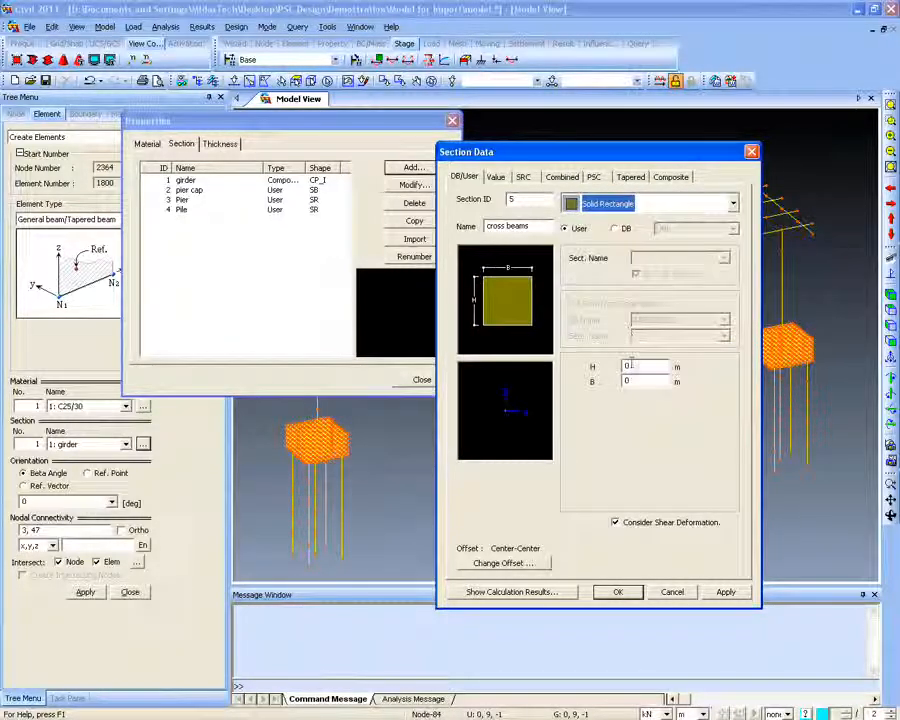
Set the cross beams section to H 0.2 m and B 4 m, and save it
type(".2")
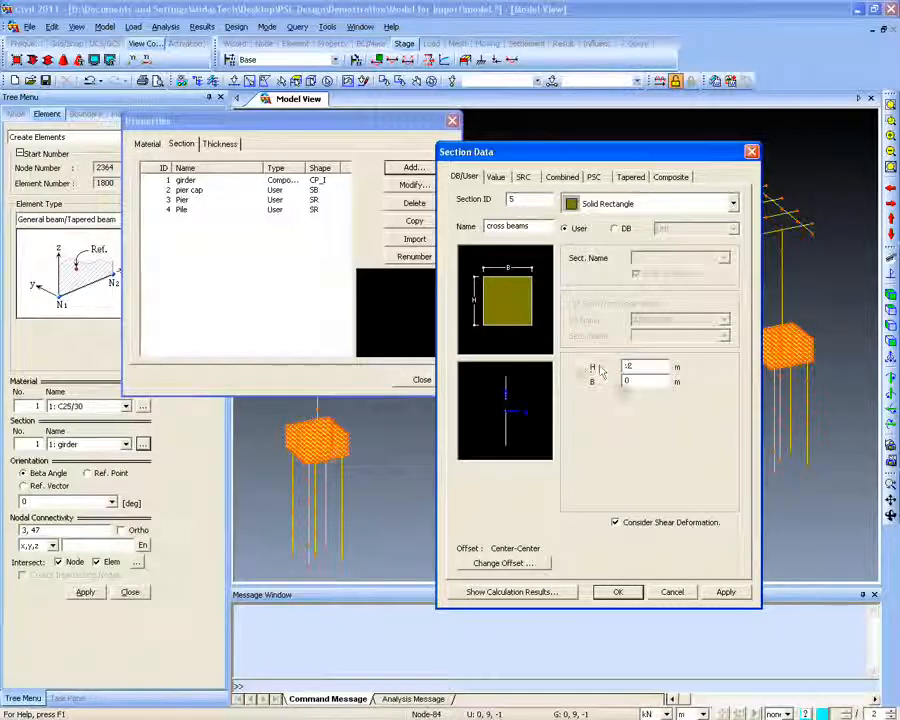
key("Tab")
type("3")
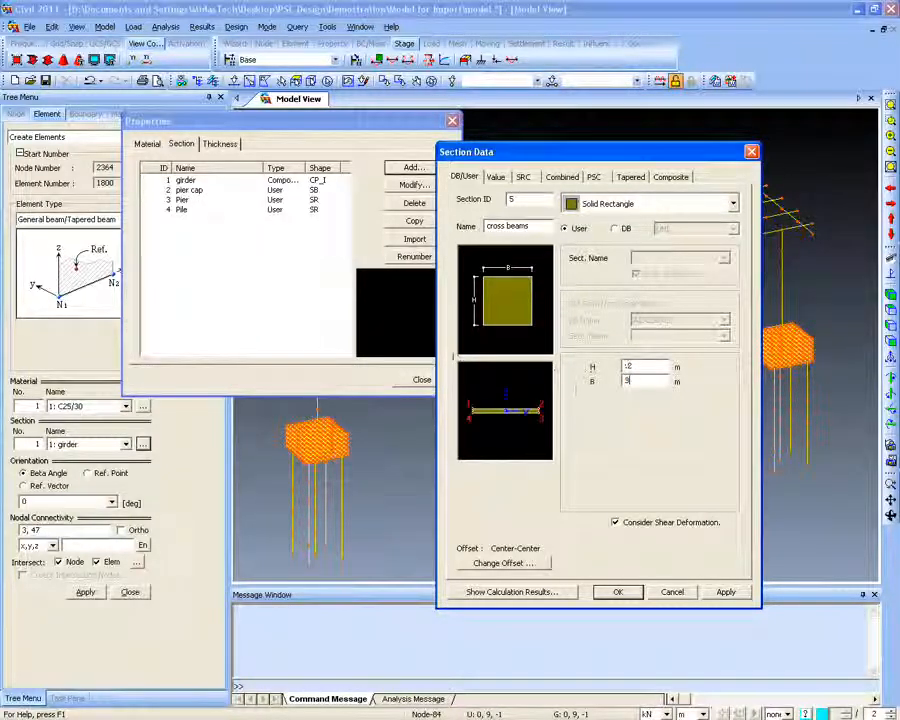
left_click_drag(636, 381, 582, 388)
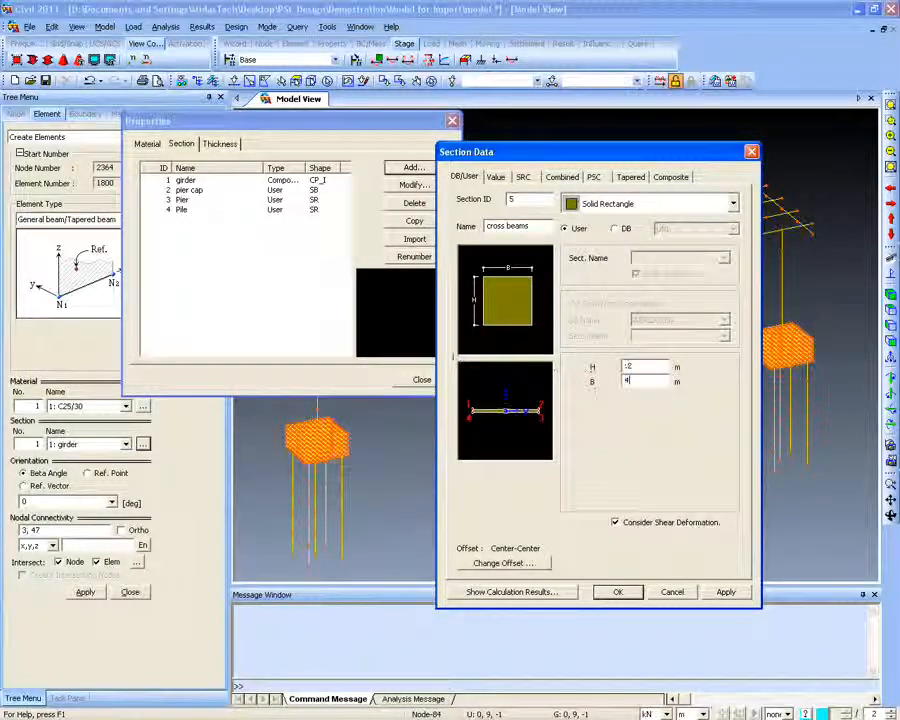
key("Return")
key("Escape")
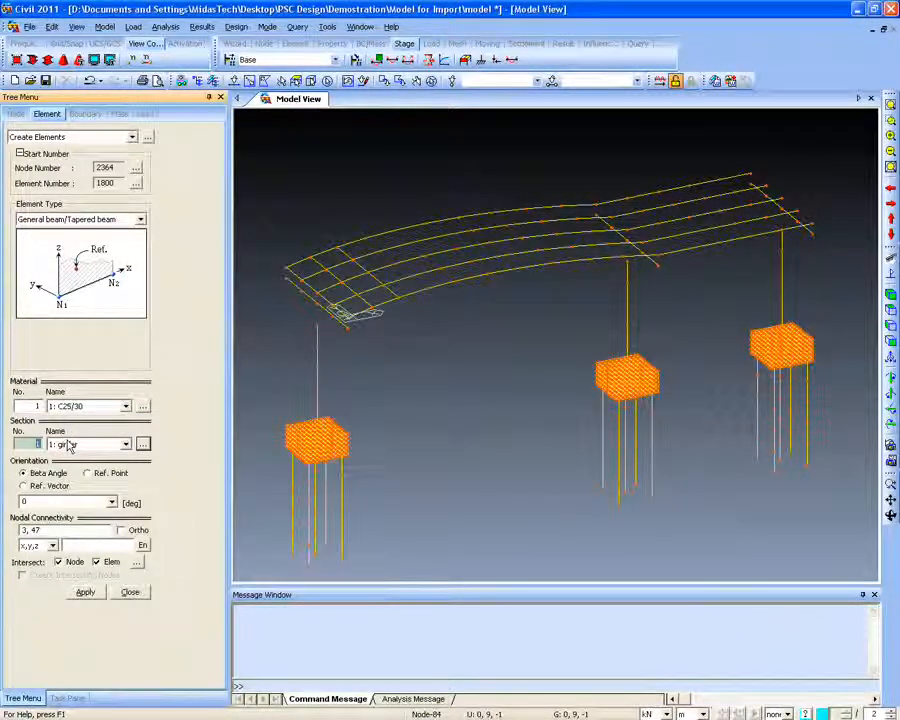
Create elements with section 5: cross beams across the five girders at the fourth, fifth and sixth node lines from the first pier
type("5")
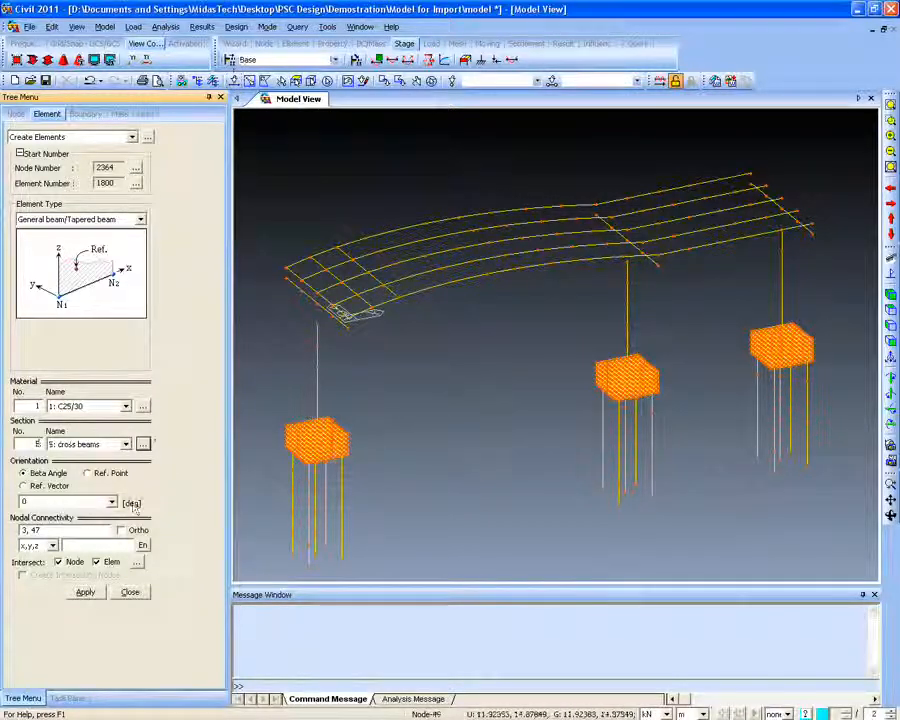
left_click(92, 531)
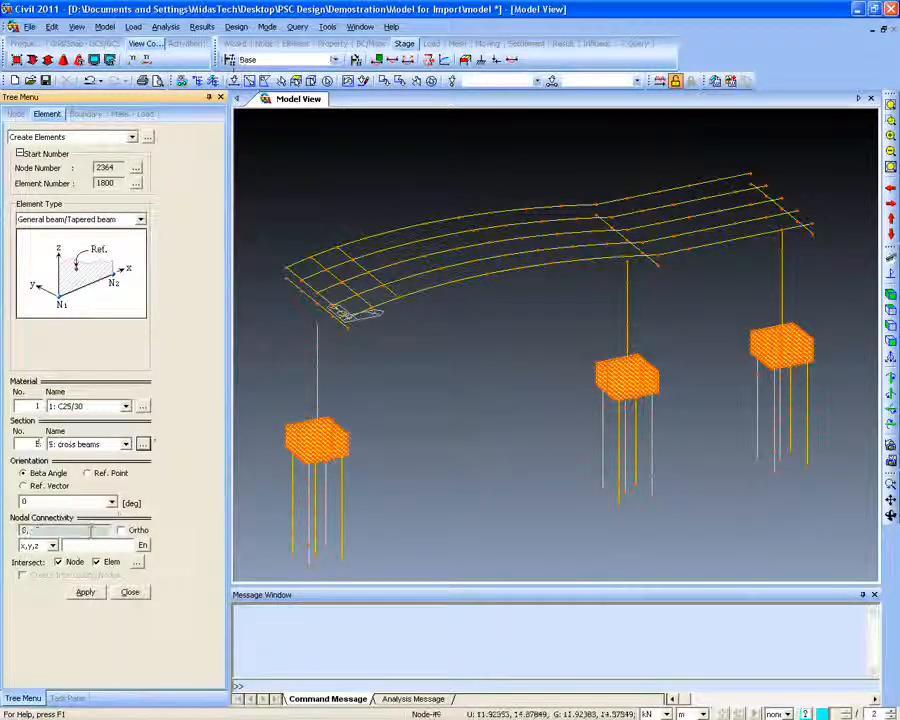
left_click(426, 290)
left_click(366, 239)
left_click(455, 280)
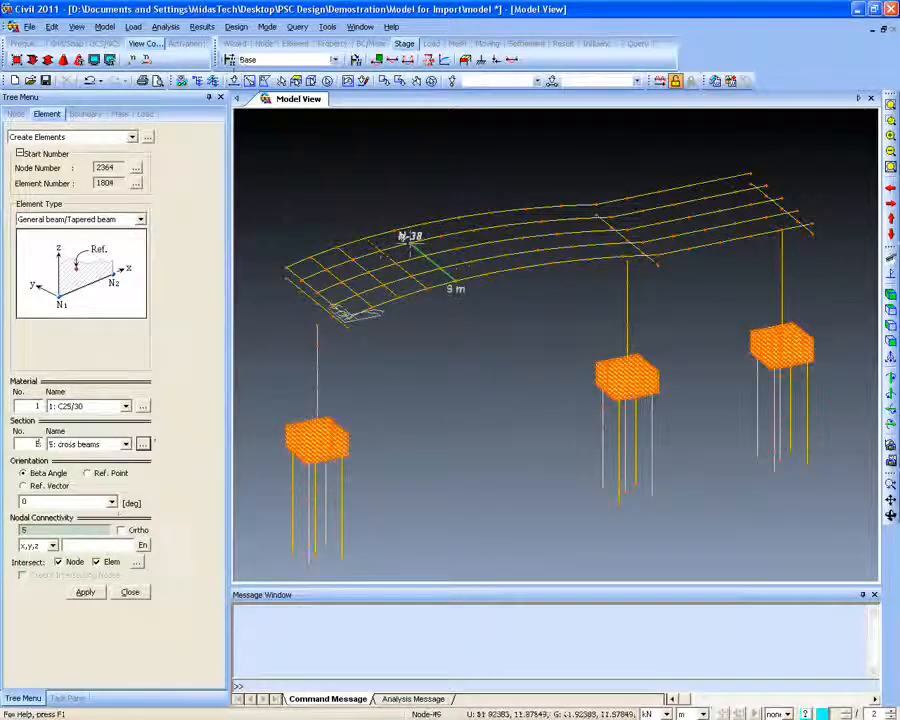
left_click(401, 233)
left_click(430, 224)
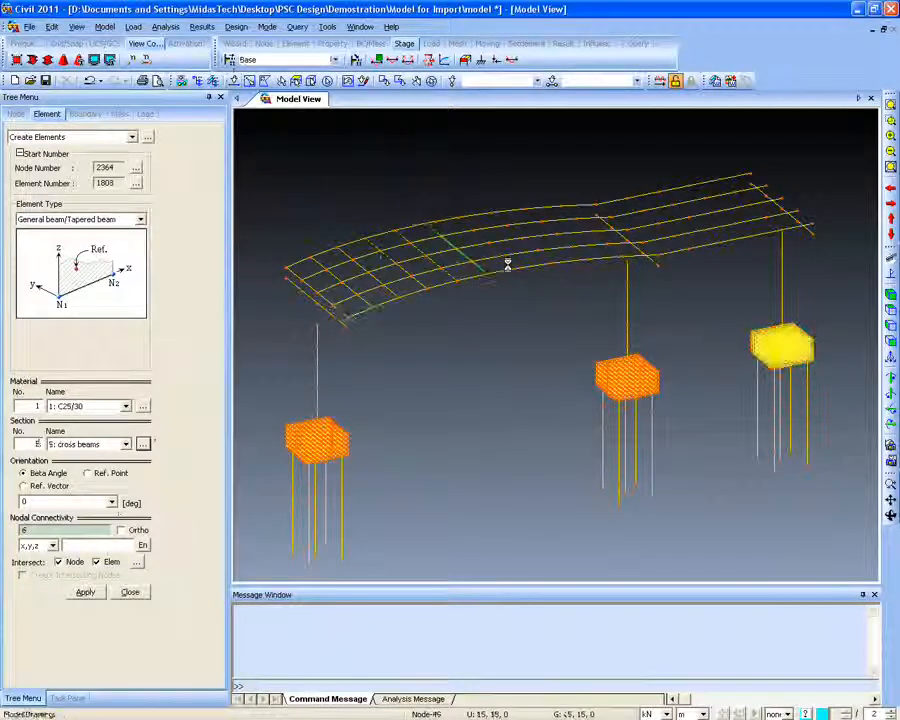
Create cross beams across the five girders at the five remaining node lines up to and including the second pier
left_click(519, 269)
left_click(460, 218)
left_click(548, 262)
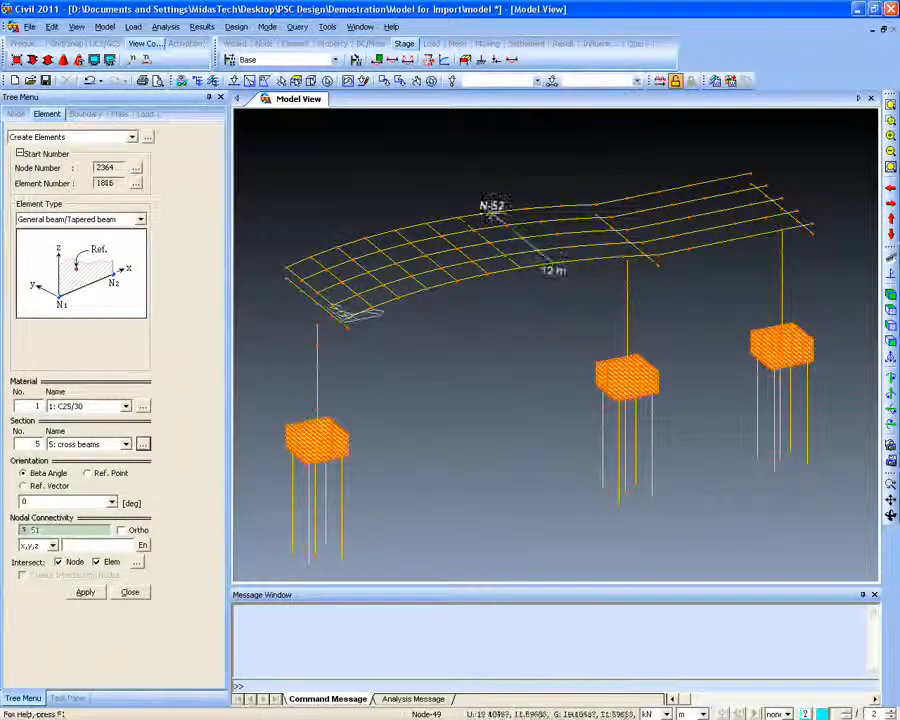
left_click(488, 210)
left_click(582, 258)
left_click(526, 203)
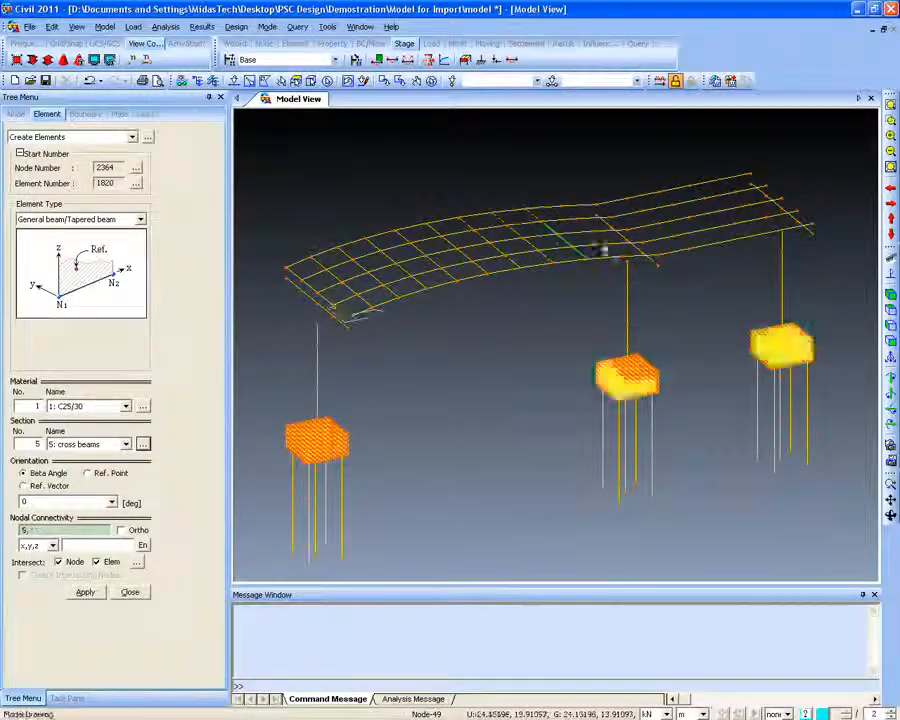
left_click(572, 249)
left_click(645, 250)
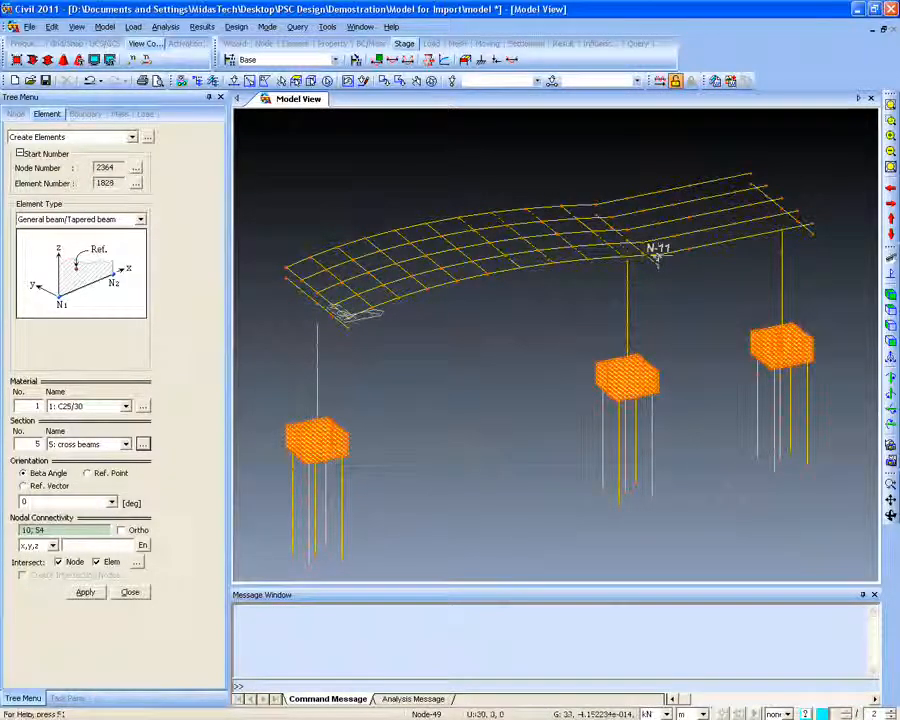
left_click(655, 255)
left_click(590, 203)
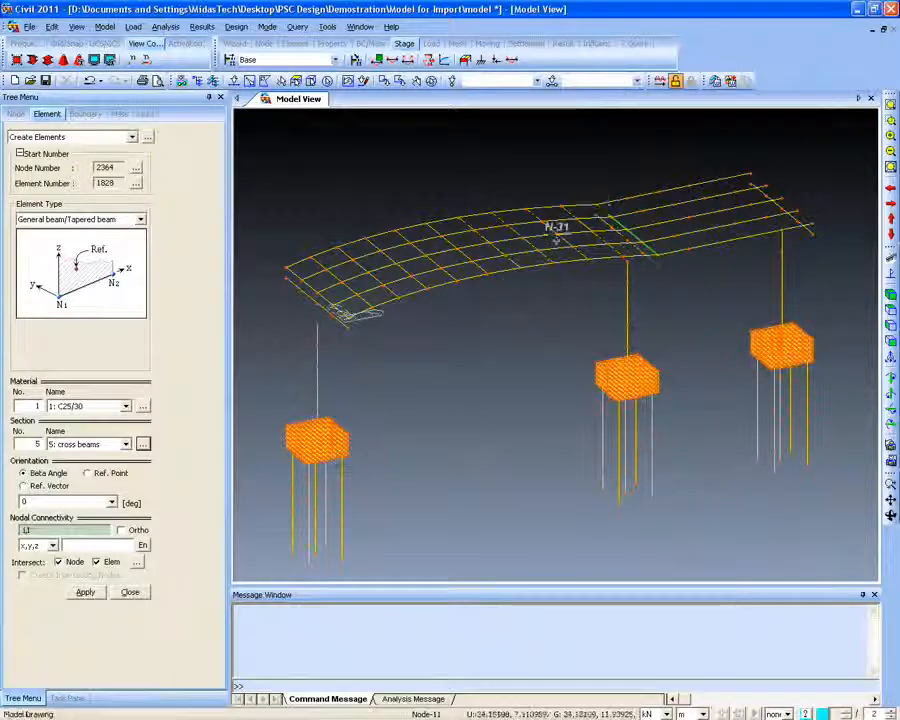
Copy the cross beams at the second pier 4 times at an equal distance of 3, 0, 0 m, intersecting nodes and elements
middle_click_drag(466, 263, 336, 330)
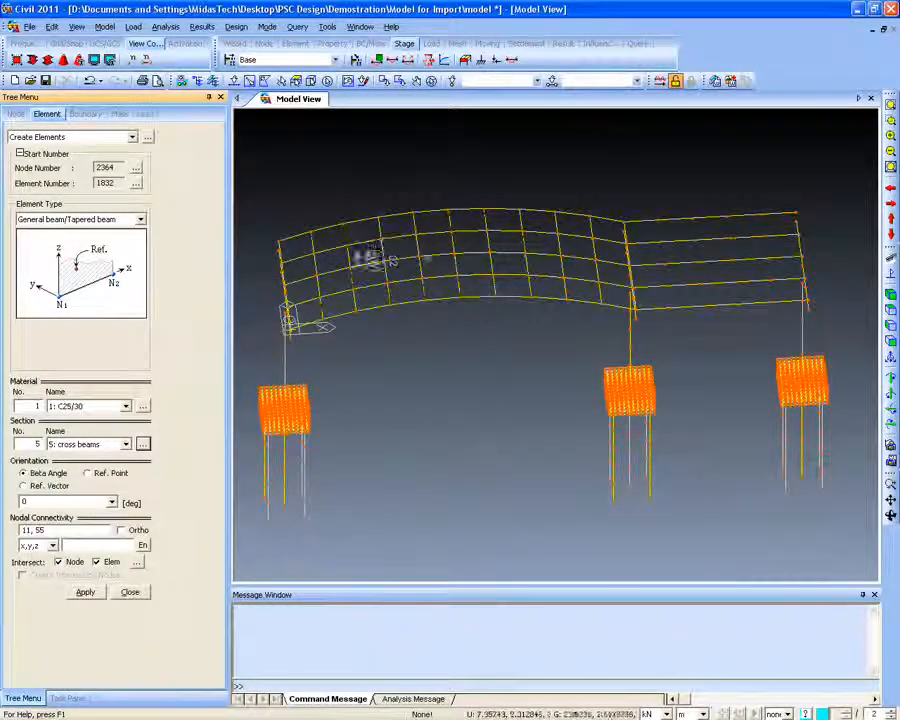
middle_click_drag(480, 296, 400, 262)
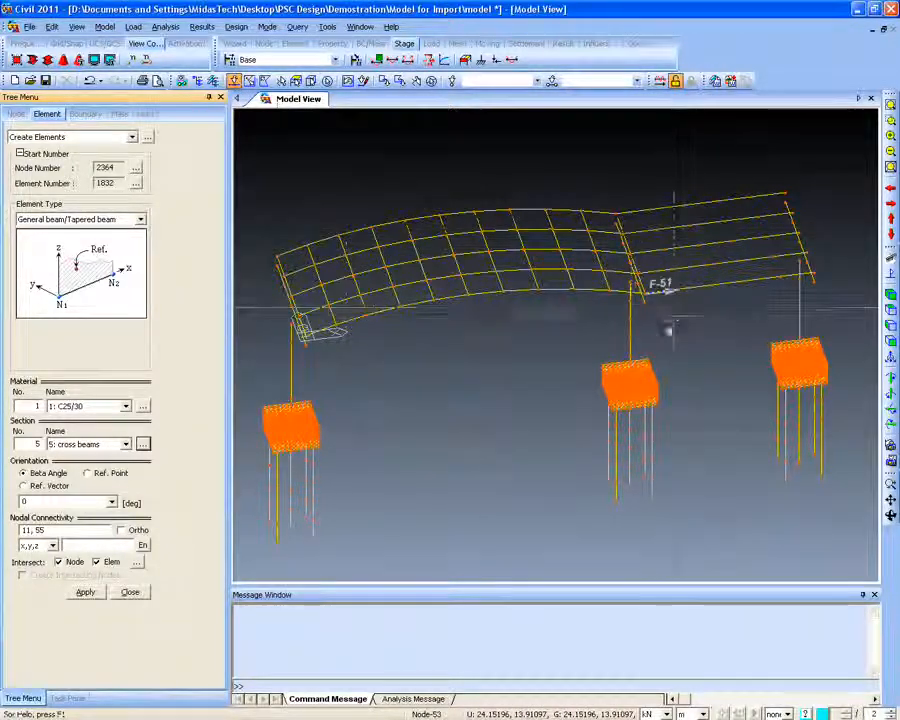
mouse_move(669, 327)
middle_mouse_down()
mouse_move(675, 341)
mouse_move(691, 309)
mouse_move(675, 306)
middle_mouse_up()
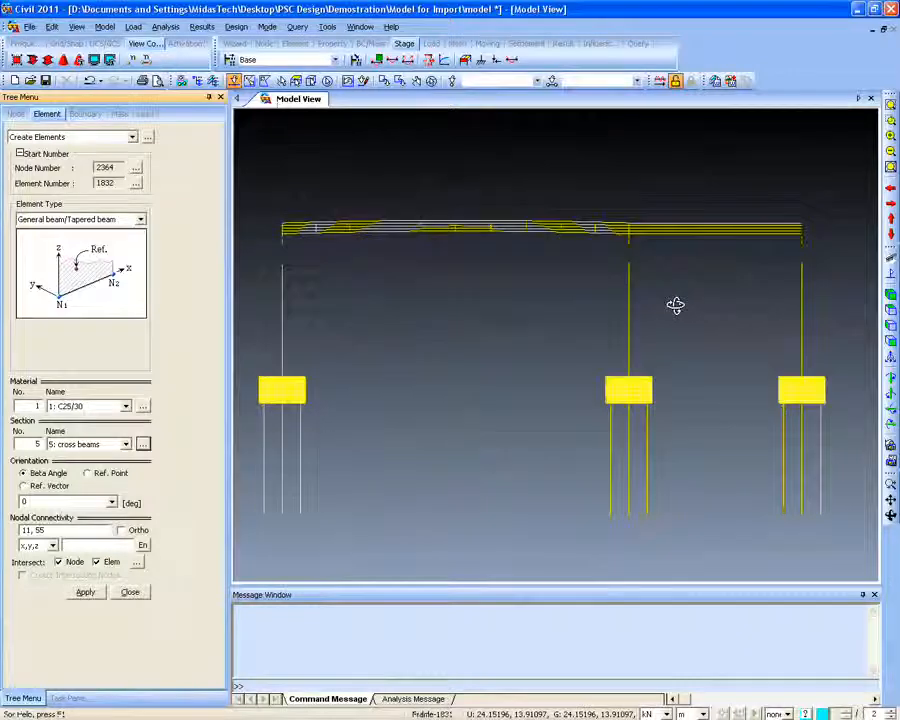
left_click(890, 342)
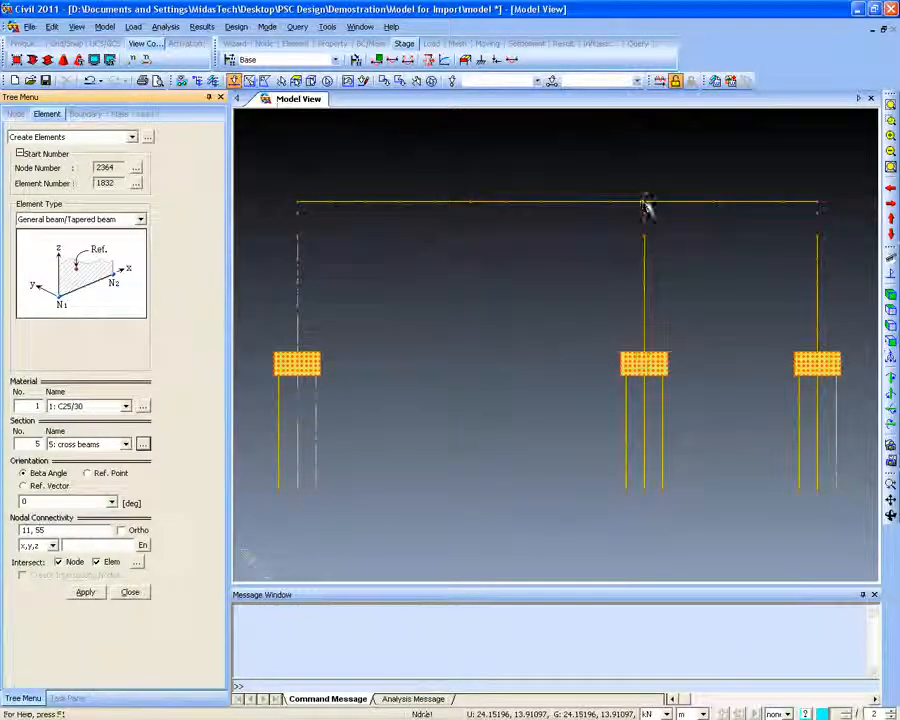
middle_click_drag(649, 209, 540, 213)
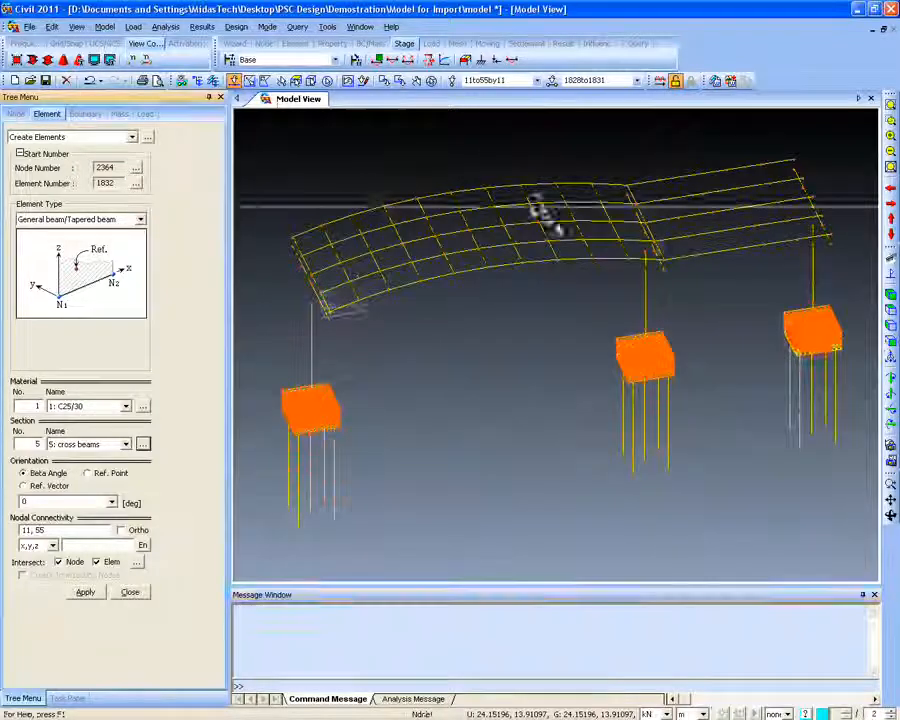
left_click(93, 140)
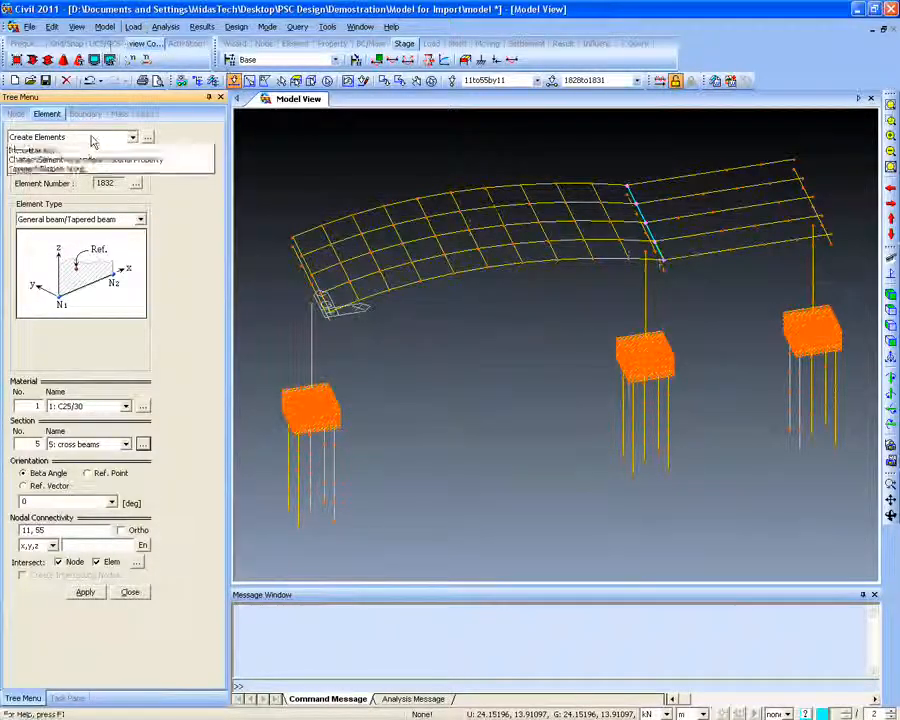
left_click(104, 195)
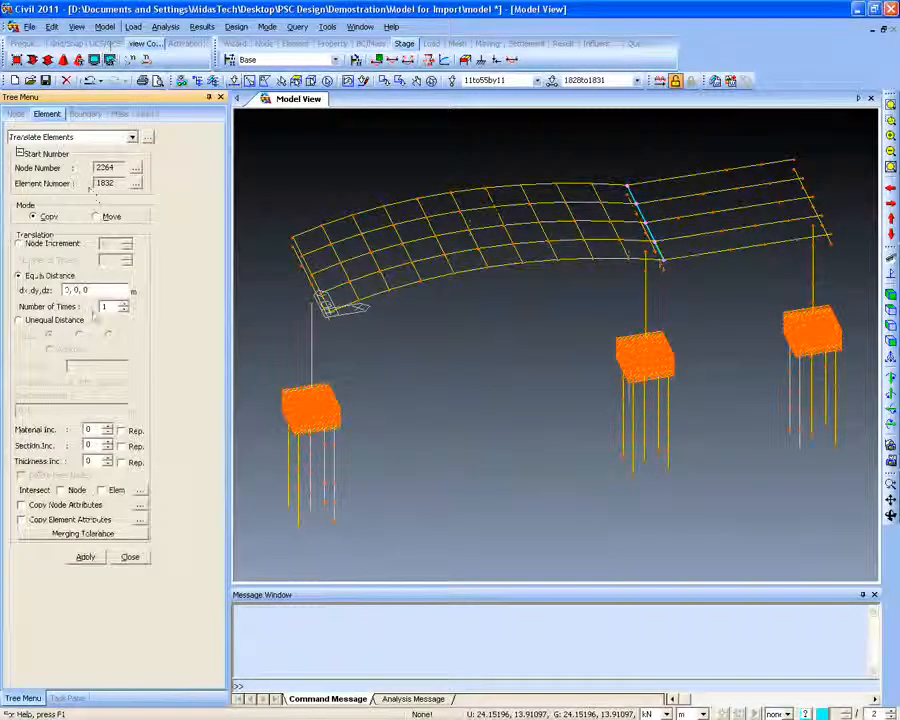
left_click(68, 290)
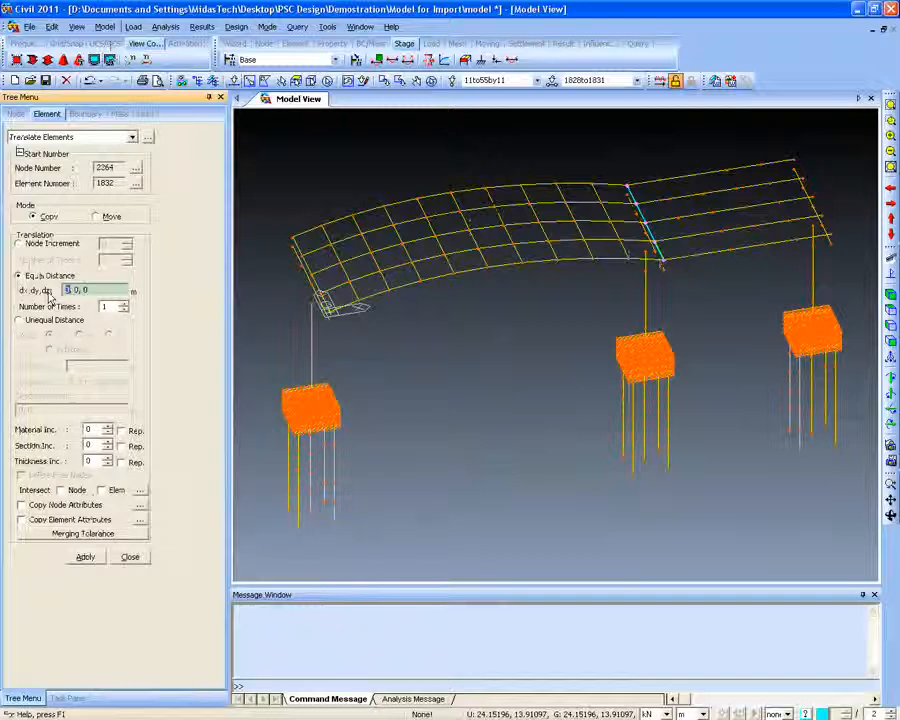
type("3")
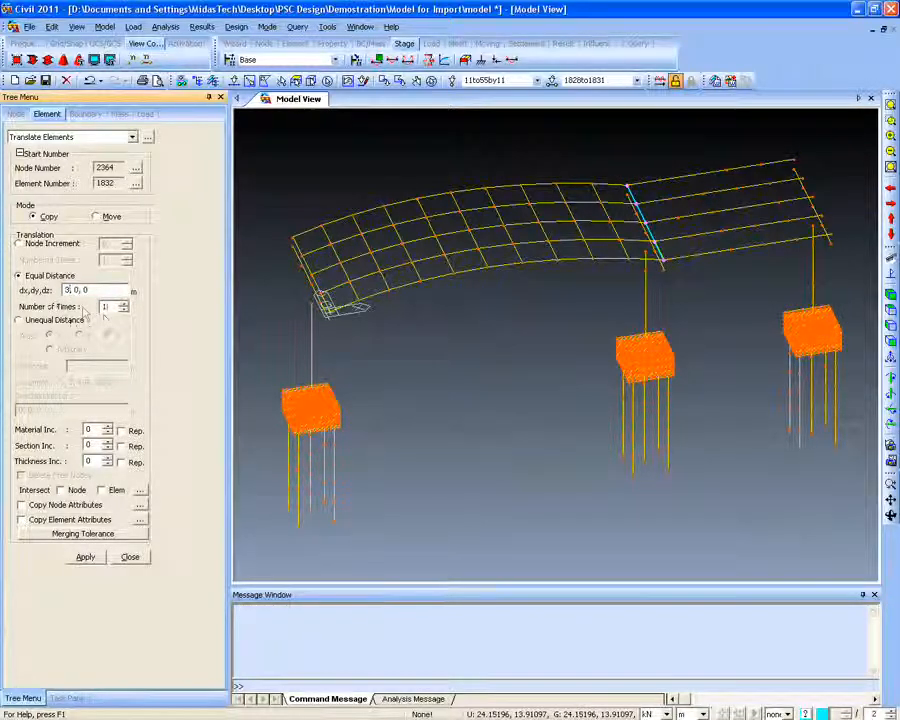
double_click(105, 307)
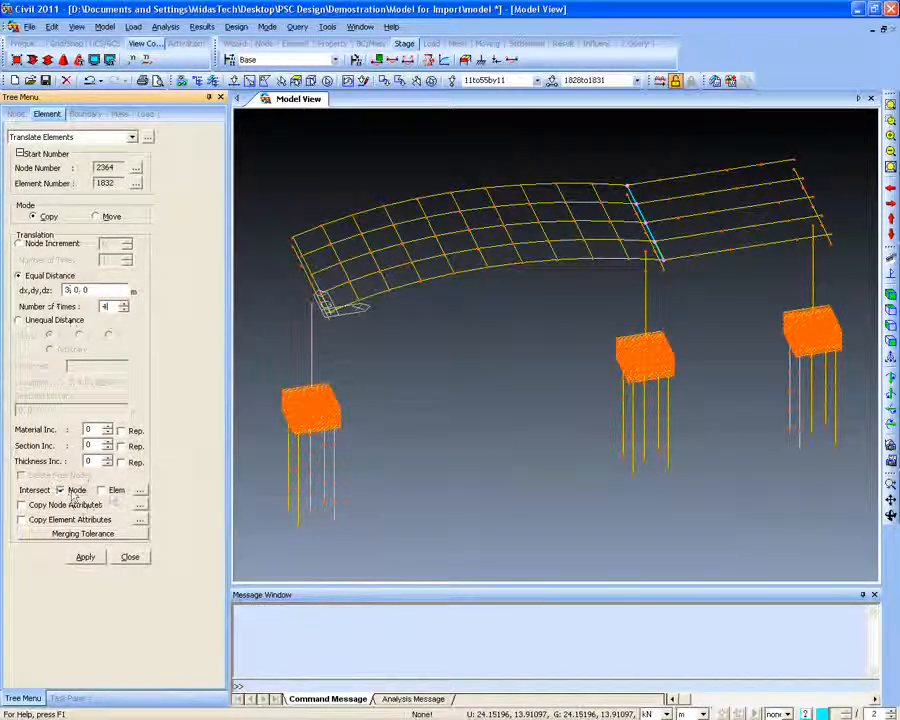
left_click(112, 491)
left_click(84, 557)
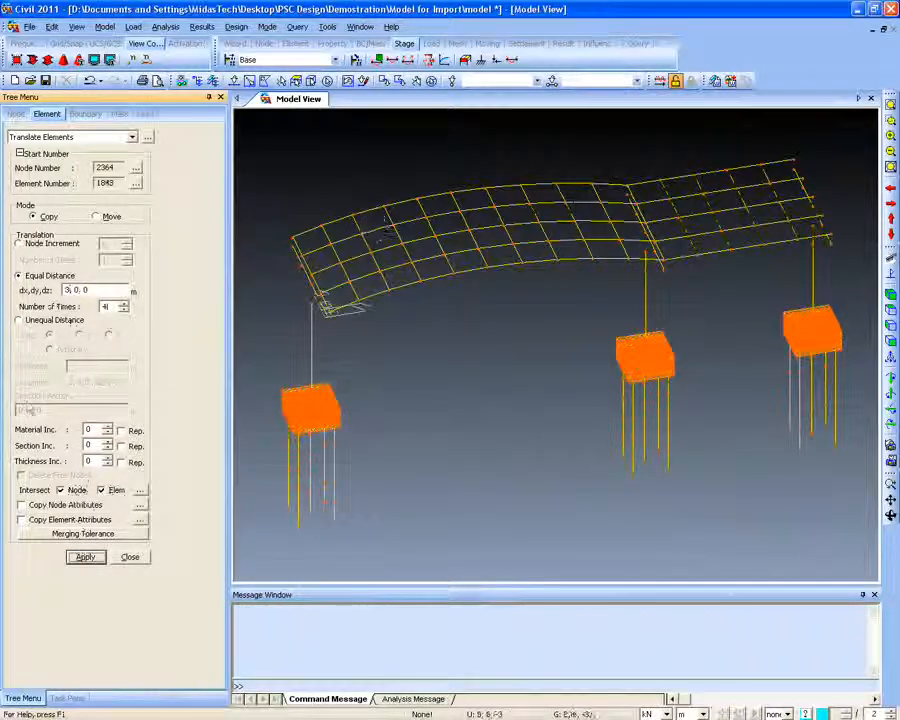
Create a cross beam element with section 5: cross beams across the five girders at the third pier end of the deck
left_click(98, 138)
left_click(60, 150)
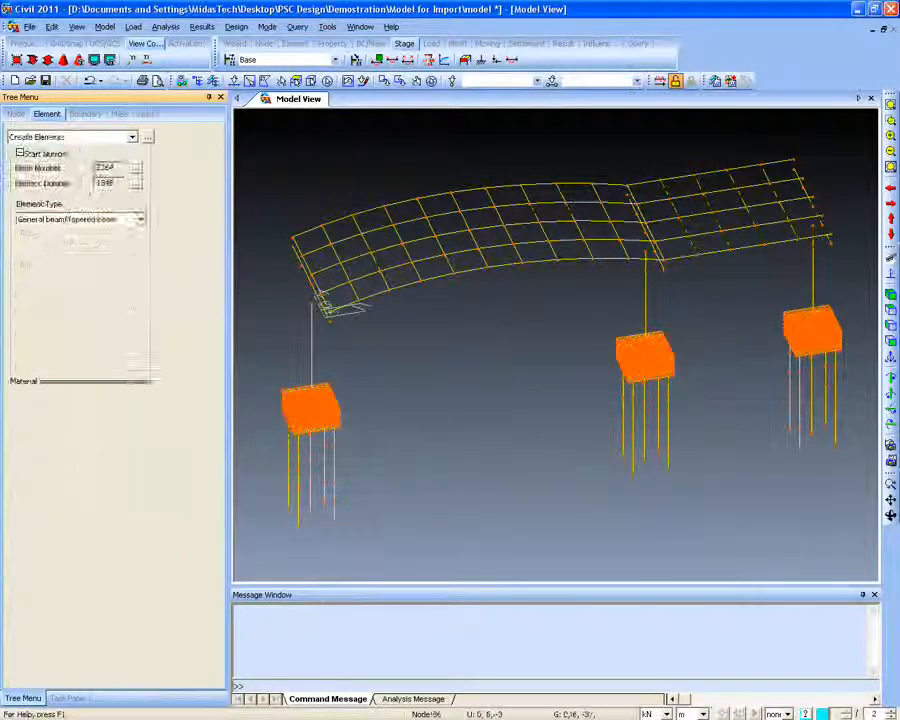
left_click(815, 217)
left_click(793, 160)
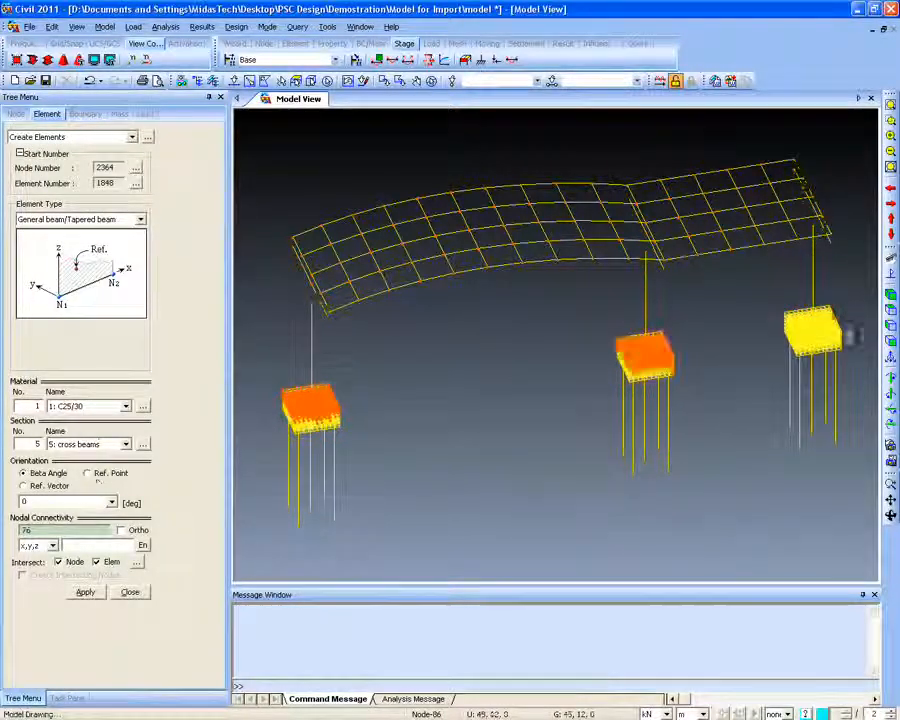
Select all cross beams along the full deck with a window selection filtered to the y direction
middle_click_drag(629, 395, 436, 316)
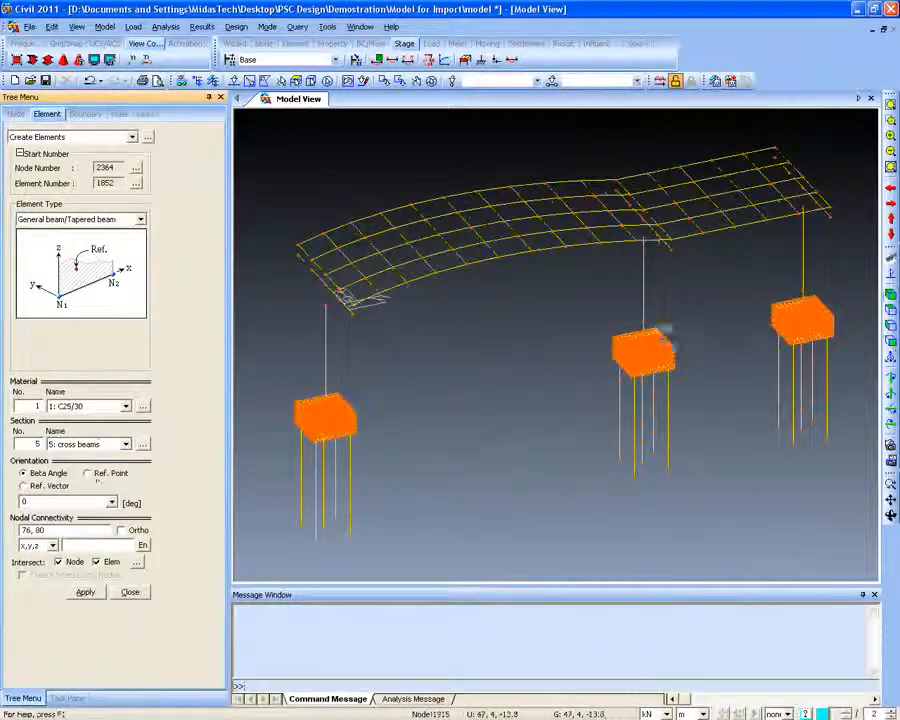
middle_click_drag(657, 350, 628, 315)
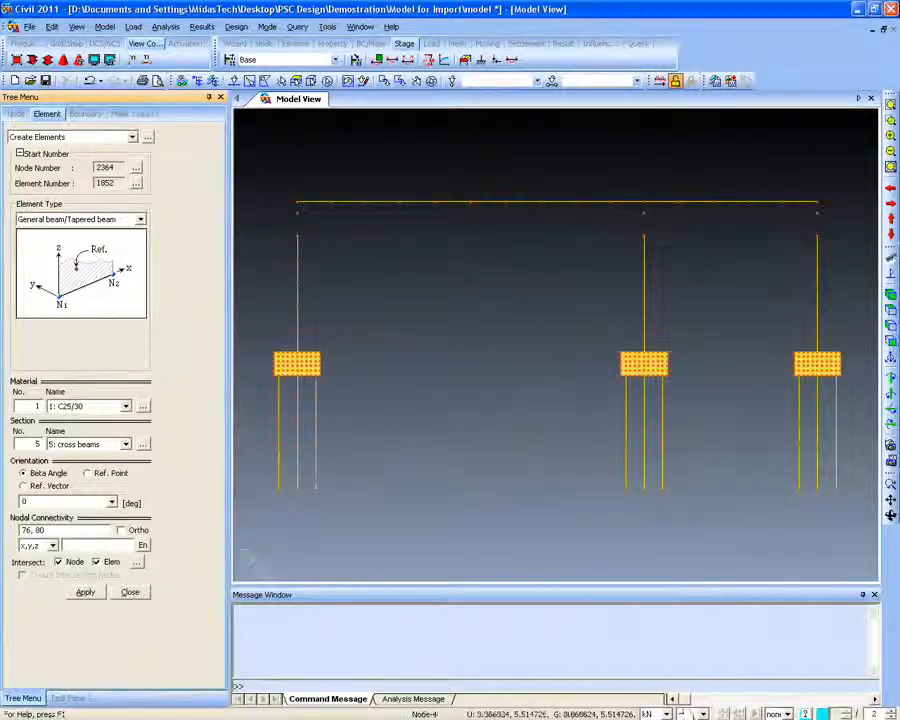
left_click(788, 713)
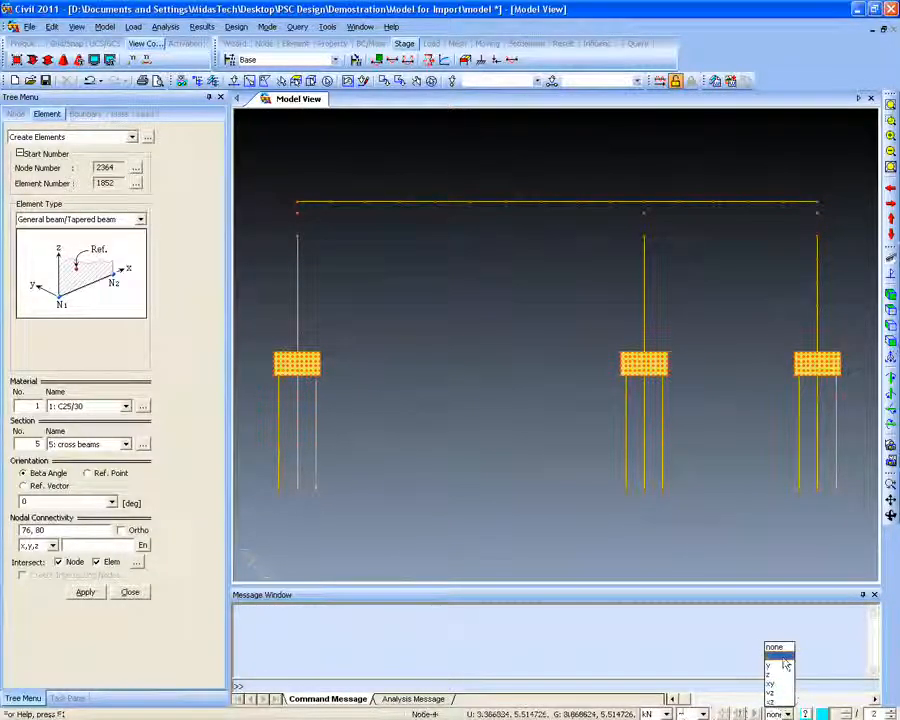
left_click(778, 665)
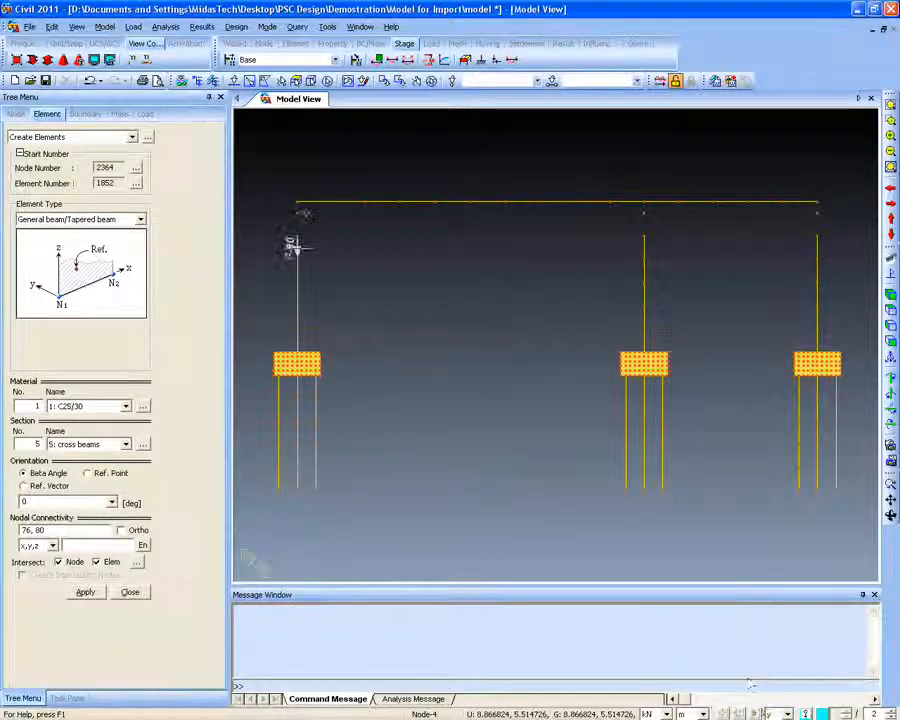
left_click(234, 81)
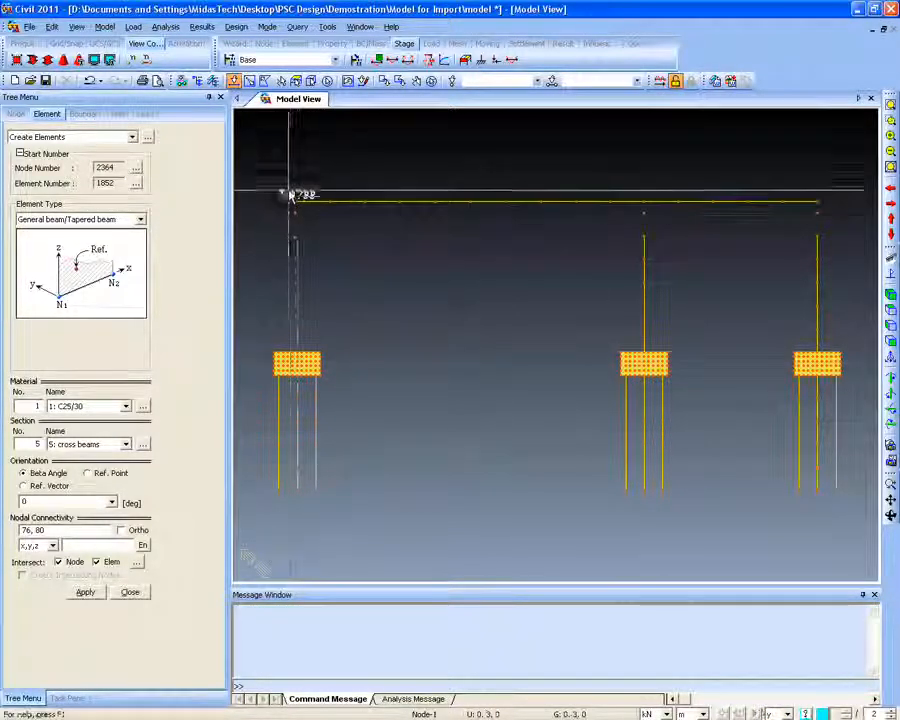
left_click_drag(289, 188, 826, 209)
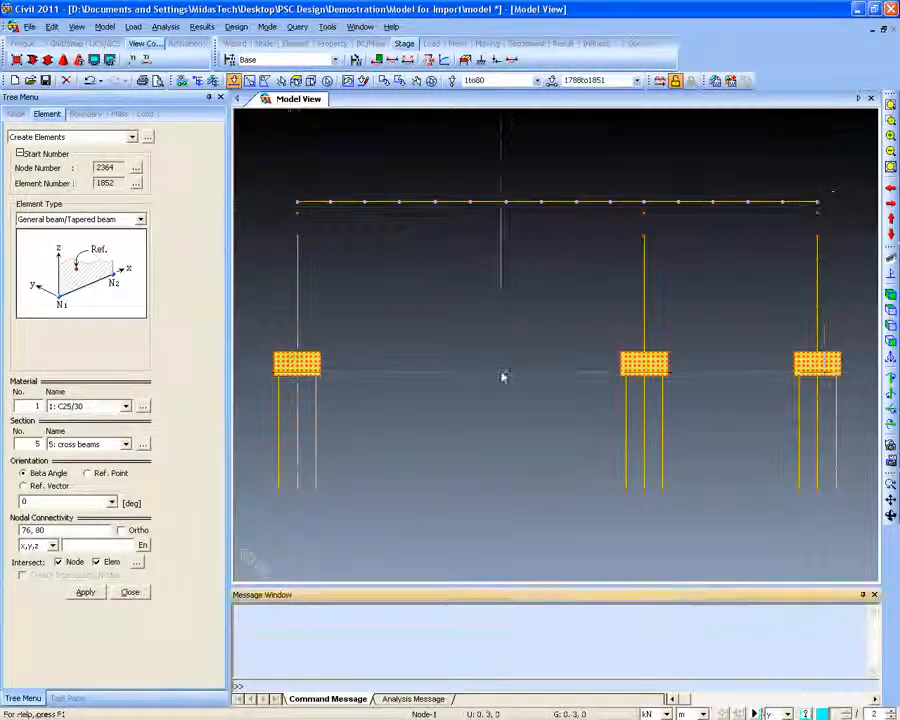
middle_click_drag(502, 376, 537, 444, "ctrl")
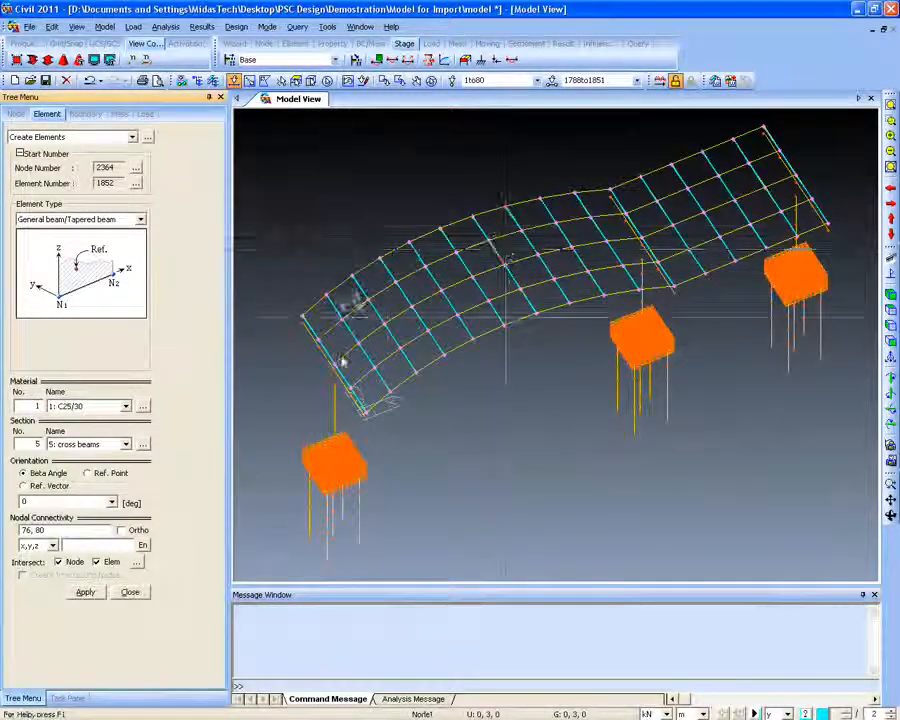
Create a structure group named cross beams and assign the selected nodes and elements to it
left_click(131, 592)
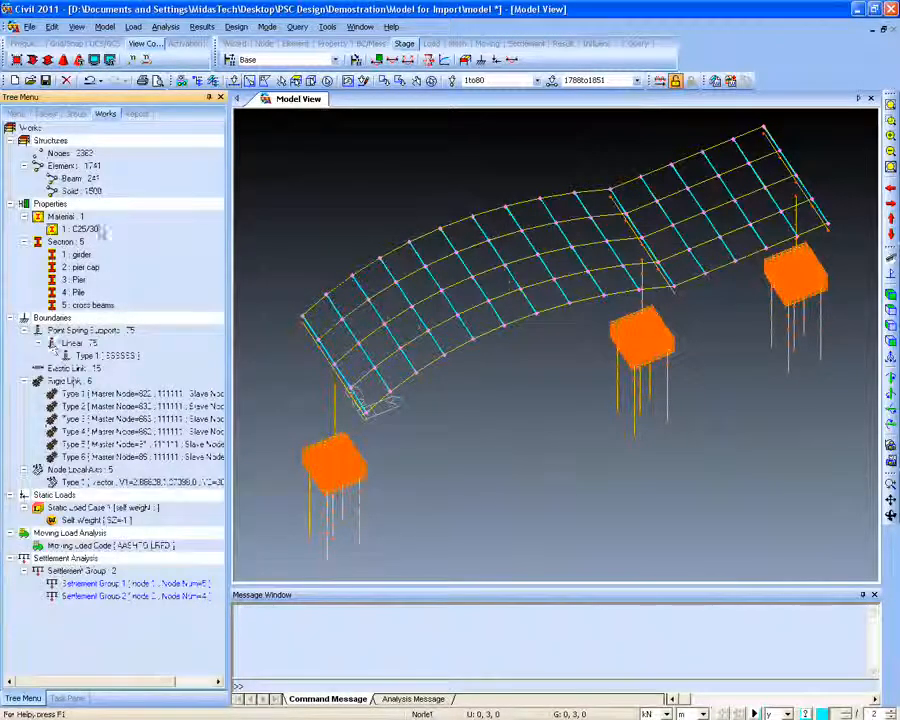
left_click(76, 113)
left_click(62, 140)
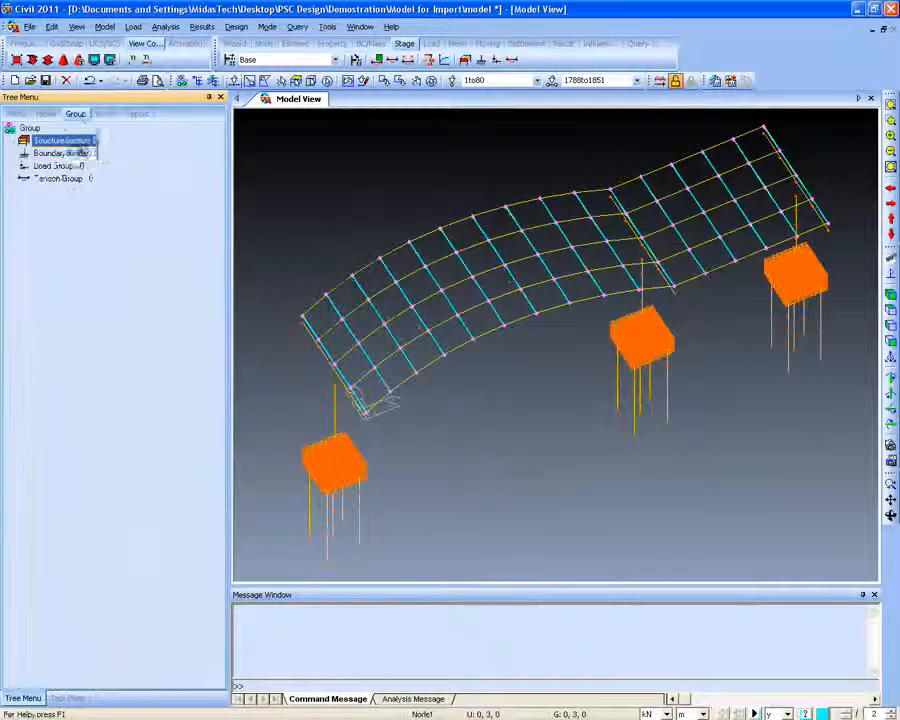
left_click(84, 150)
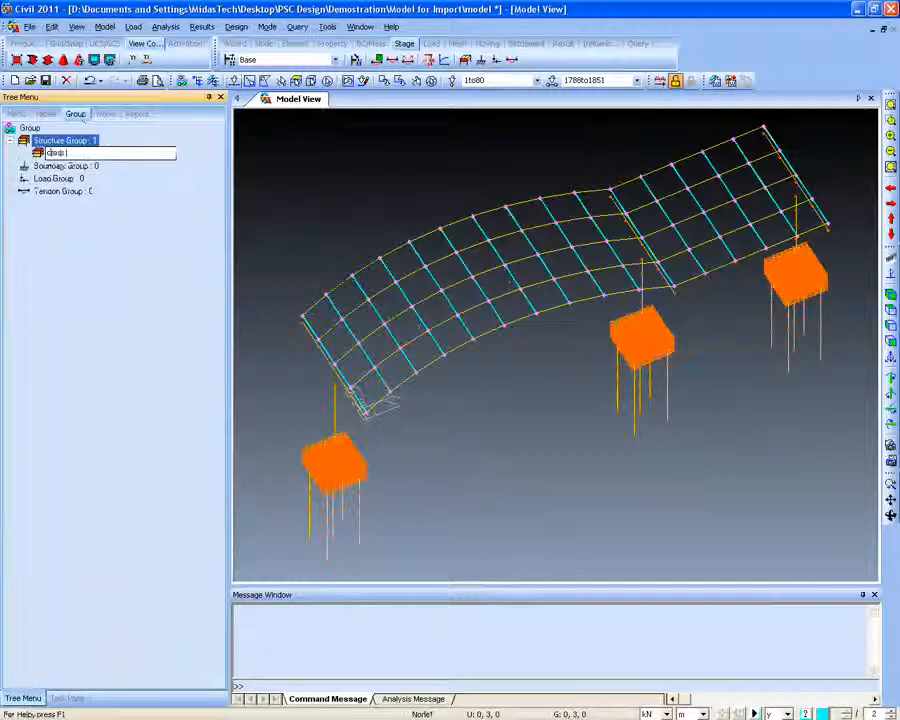
key("Return")
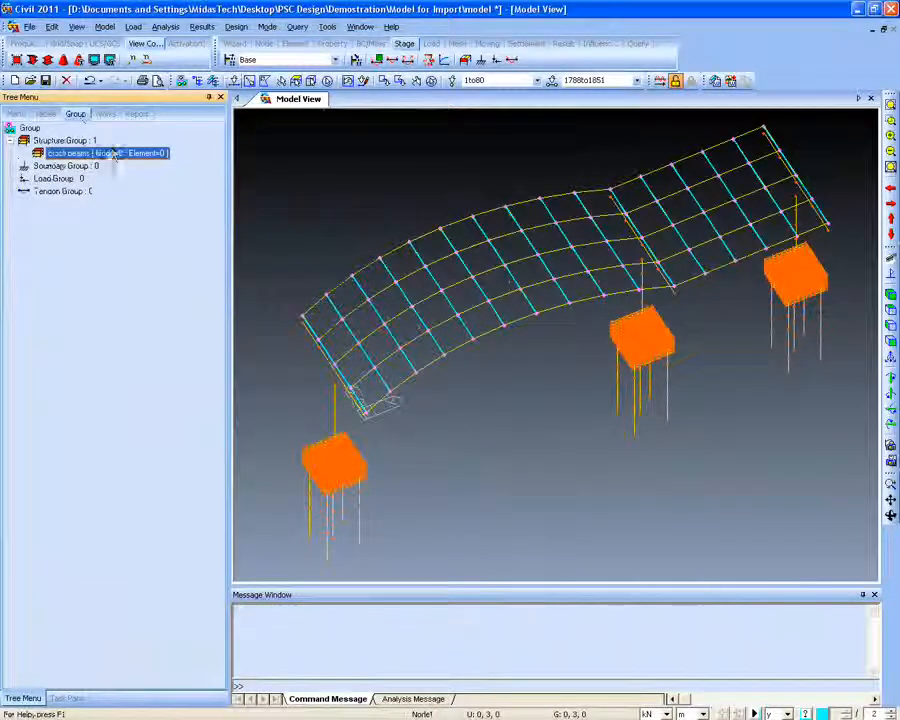
left_click_drag(115, 153, 352, 175)
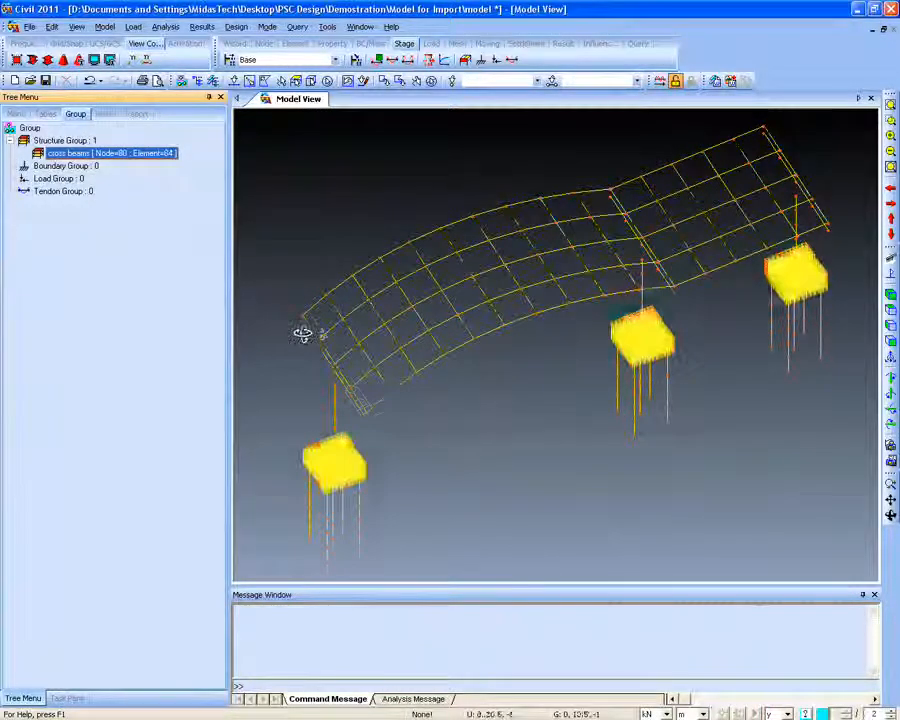
Add a traffic line lane named lane 1 with an eccentricity of -2 m
middle_click_drag(302, 334, 303, 317, "ctrl")
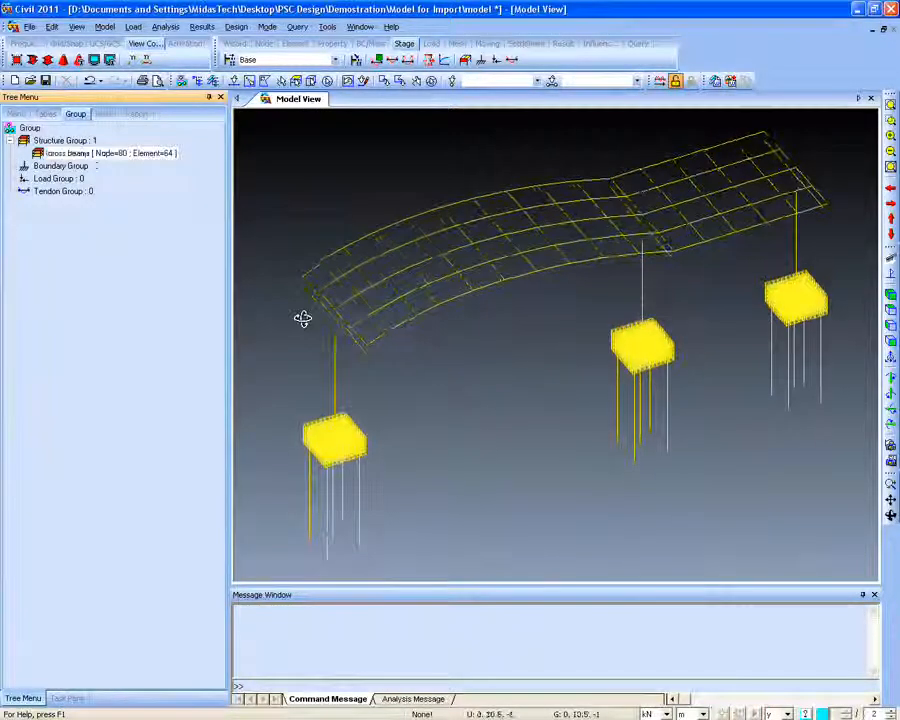
left_click(133, 27)
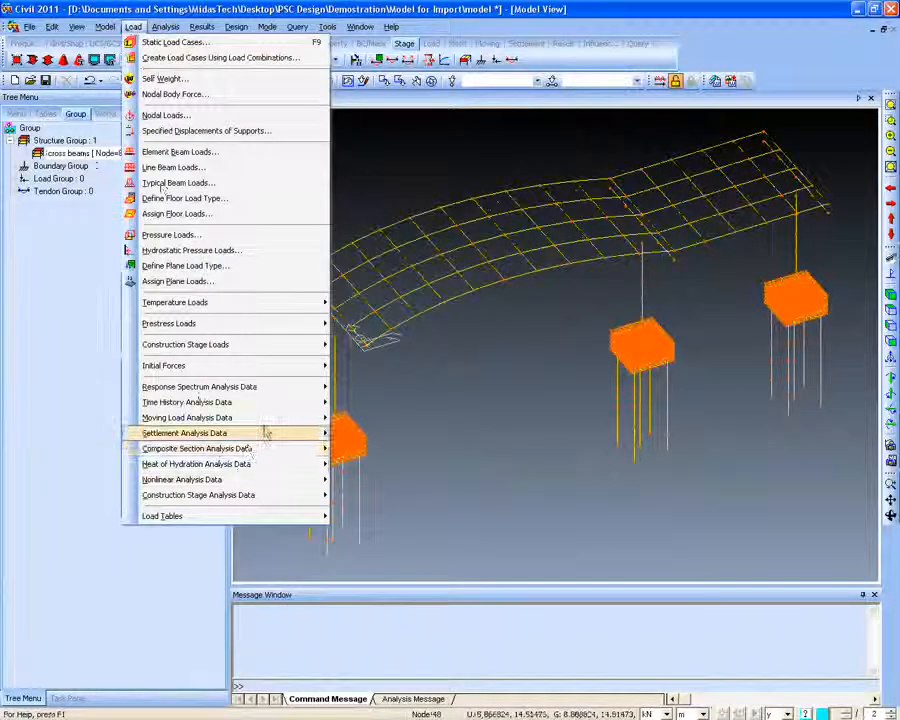
mouse_move(267, 420)
left_click(381, 438)
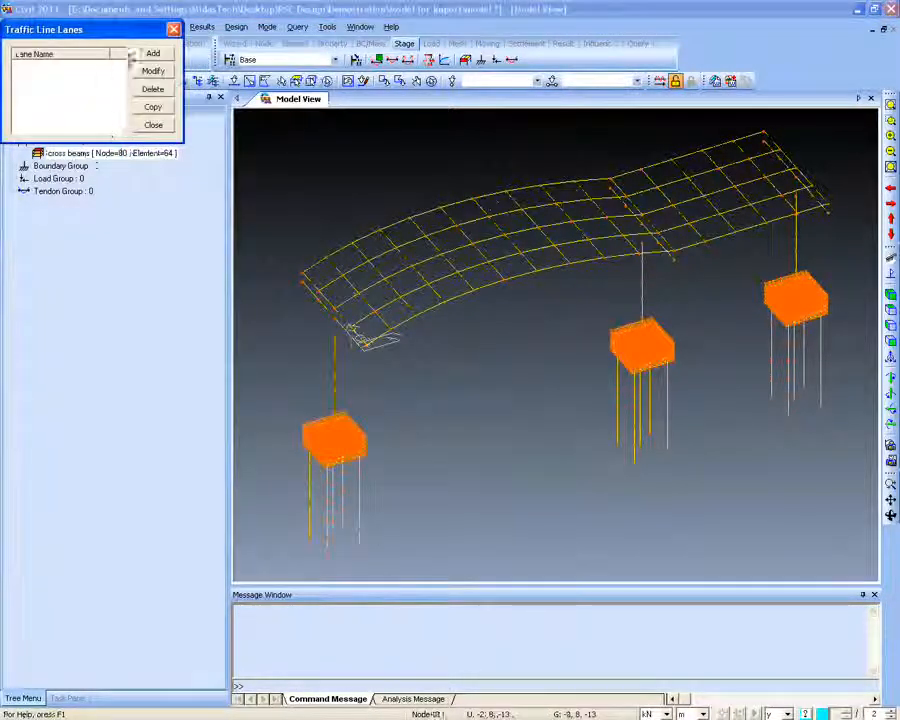
left_click(152, 54)
left_click_drag(108, 42, 200, 60)
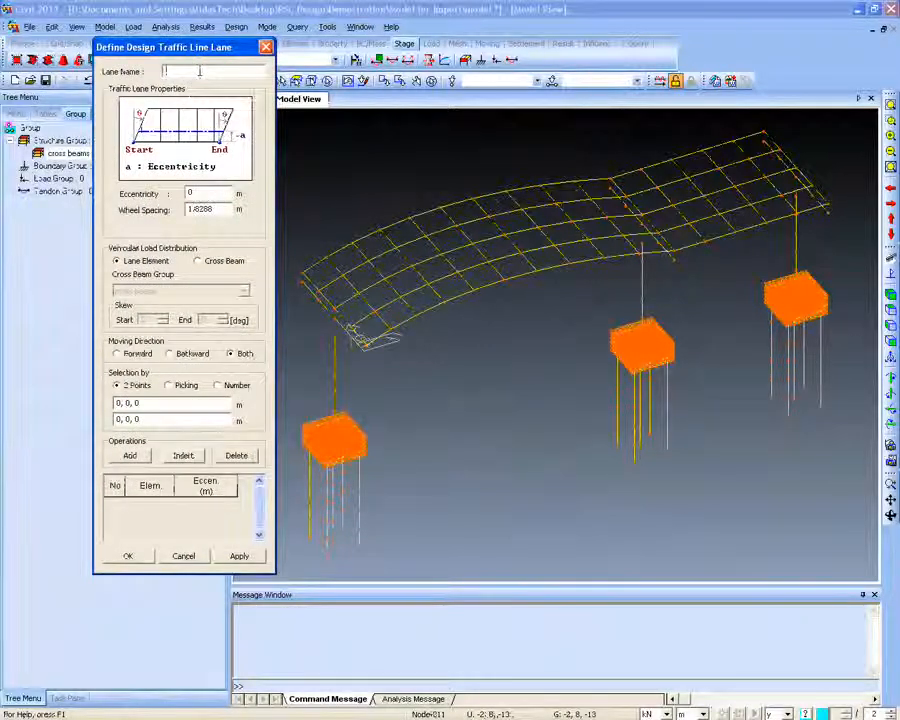
type("lane 1")
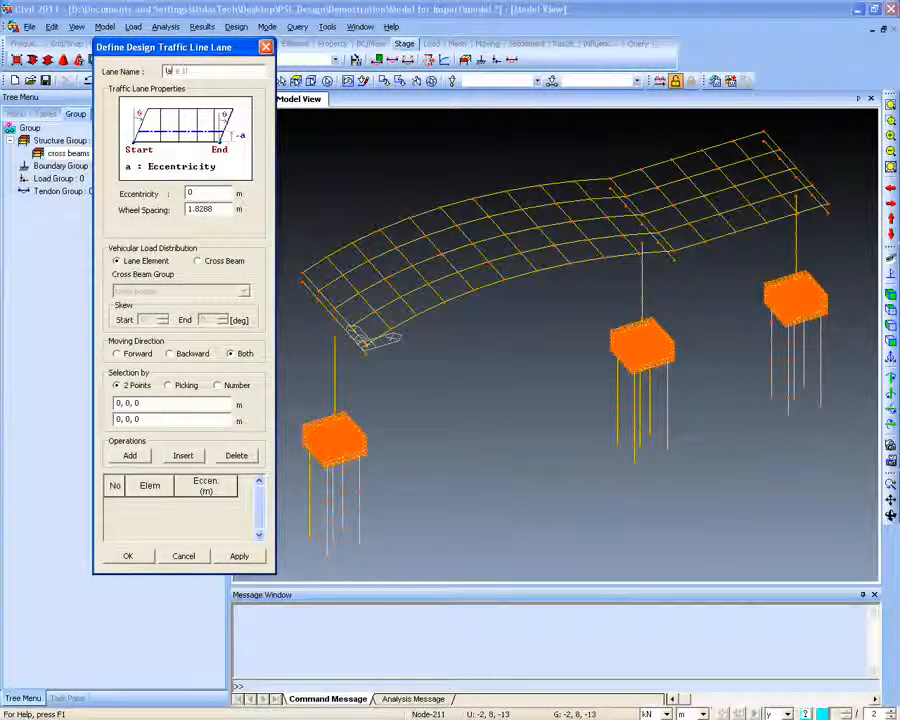
left_click_drag(193, 50, 155, 39)
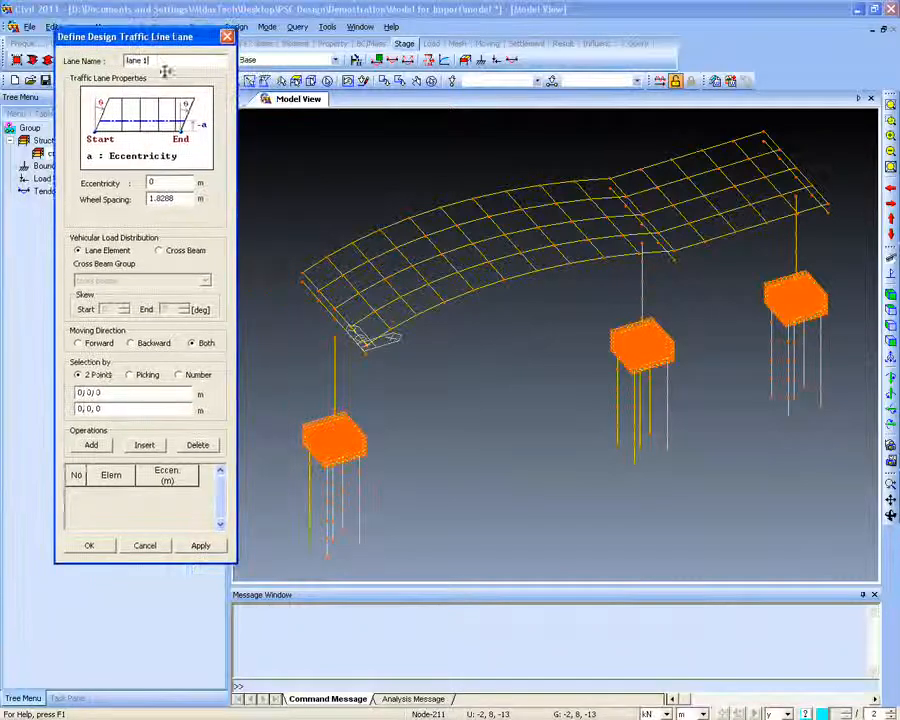
left_click_drag(158, 182, 110, 181)
type("-2")
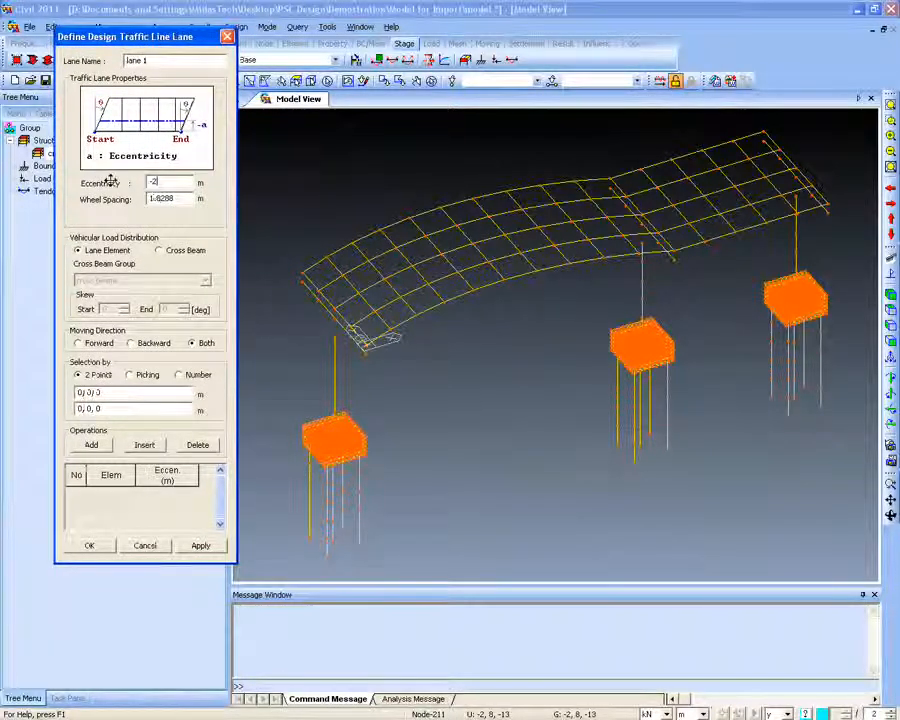
Set lane 1's vehicular load distribution to Cross Beam with the cross beams group
left_click(168, 251)
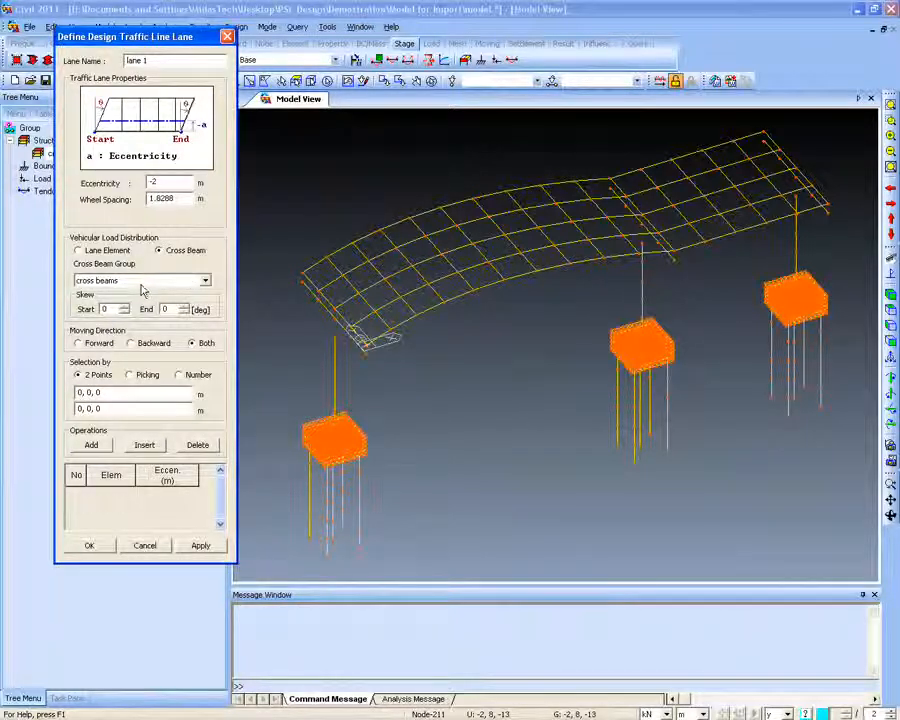
left_click(141, 288)
left_click(140, 292)
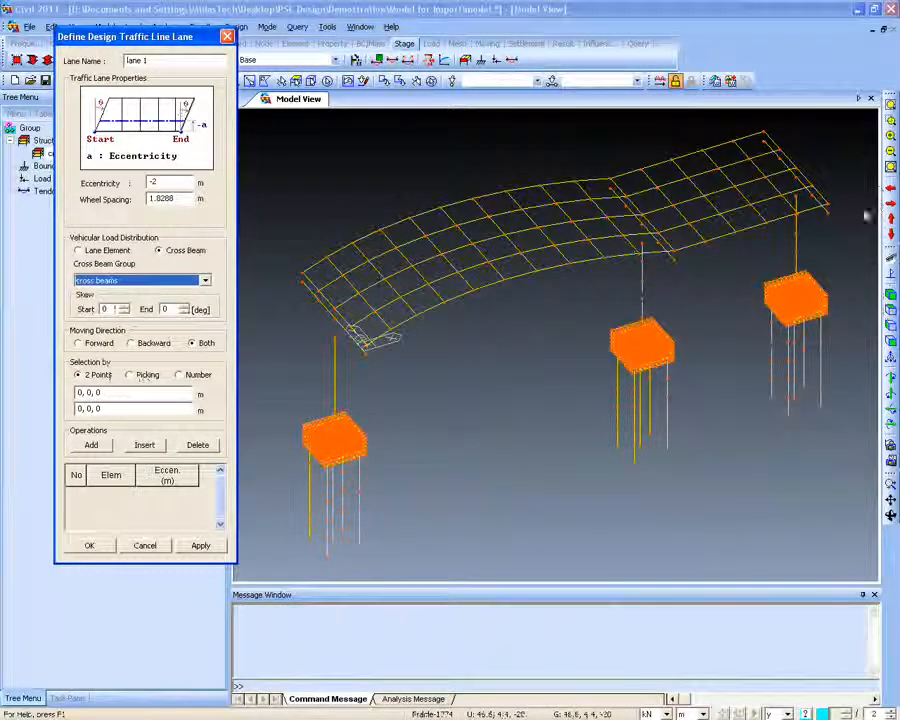
Set the lane's element selection method to Number and display the element numbers in the model
middle_click_drag(617, 460, 552, 440, "ctrl")
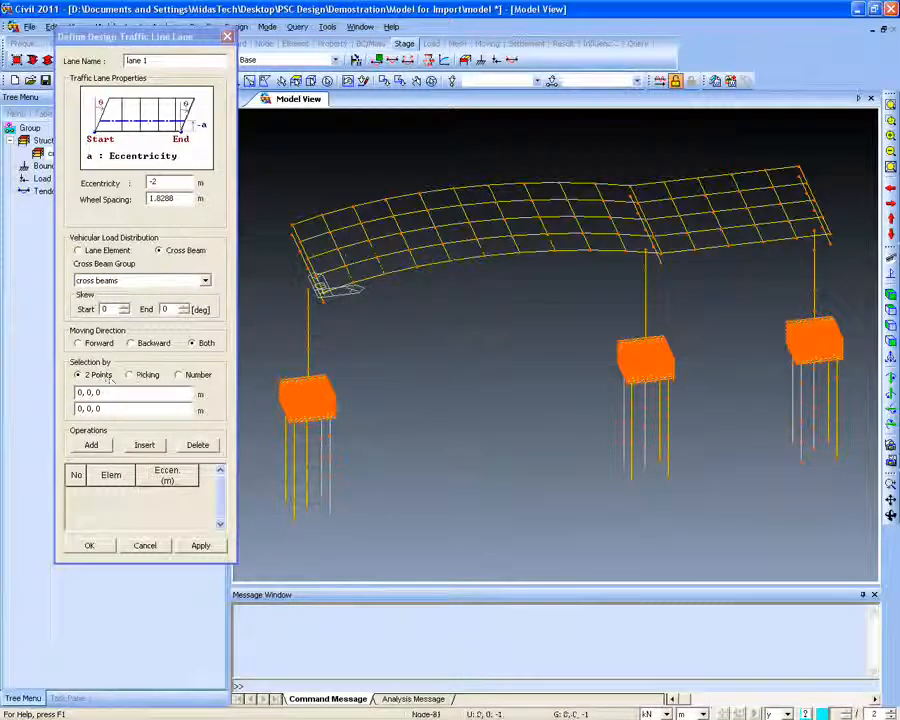
left_click(129, 375)
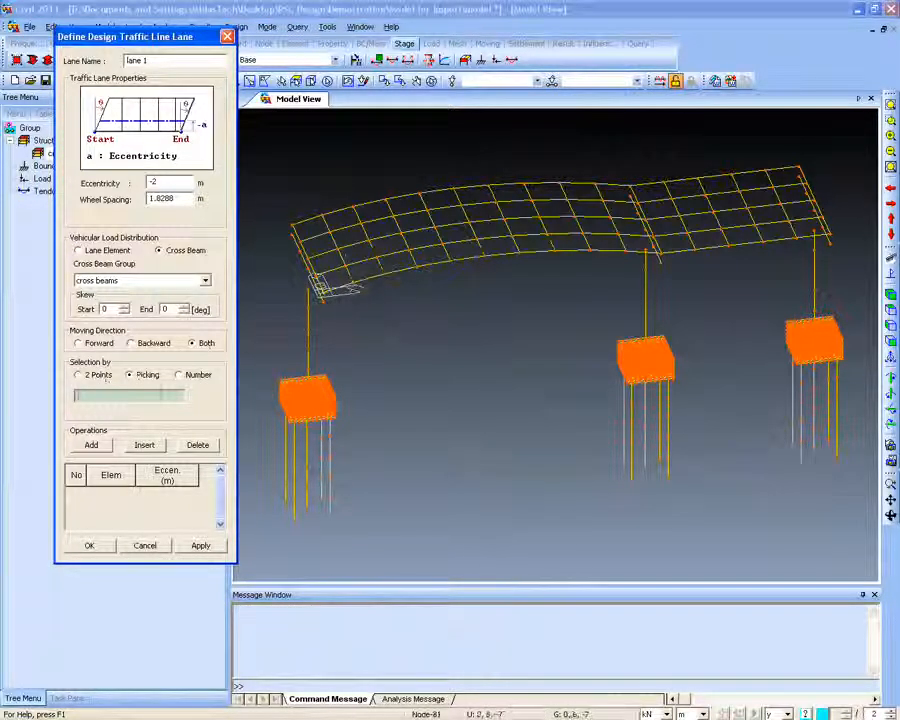
left_click(179, 376)
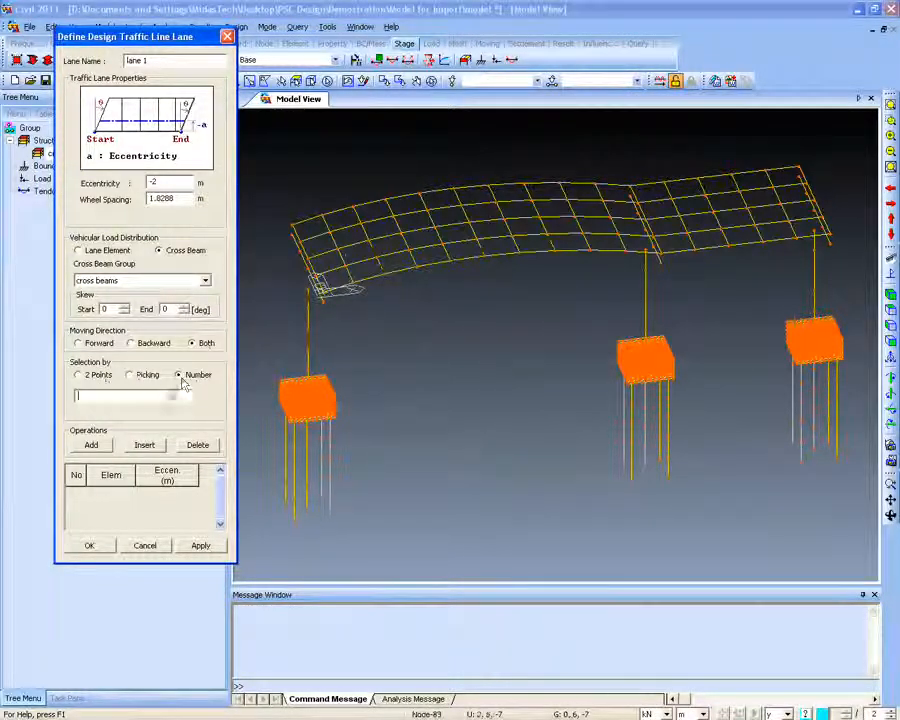
left_click_drag(112, 37, 90, 91)
mouse_move(167, 89)
left_mouse_down()
mouse_move(168, 99)
mouse_move(151, 85)
left_mouse_up()
left_click(146, 61)
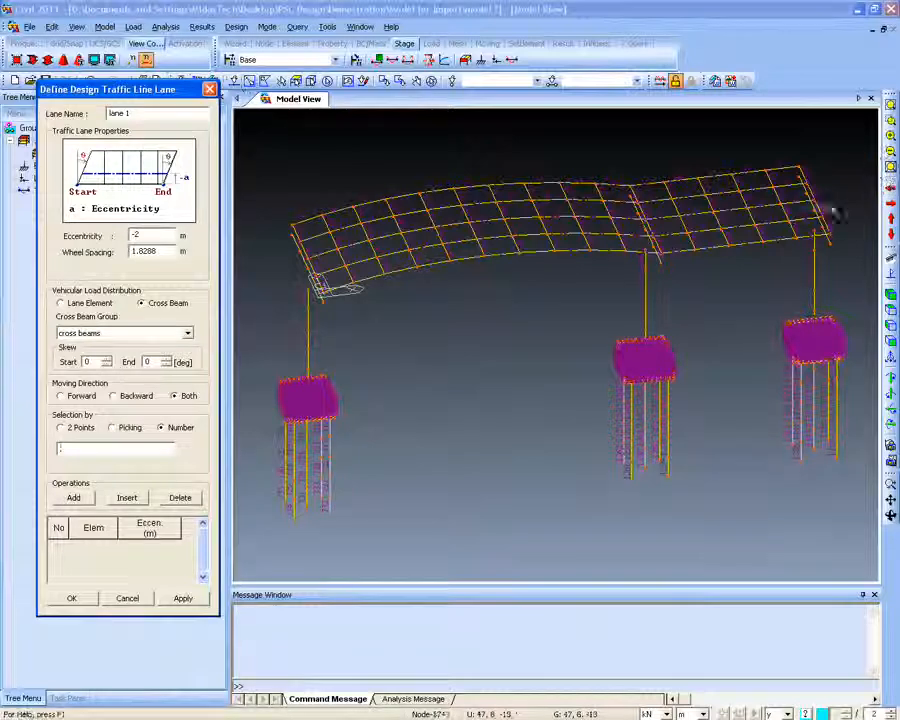
Add girder elements 1to10, the edge girder of the curved span, to lane 1
middle_click_drag(675, 277, 340, 477, "ctrl")
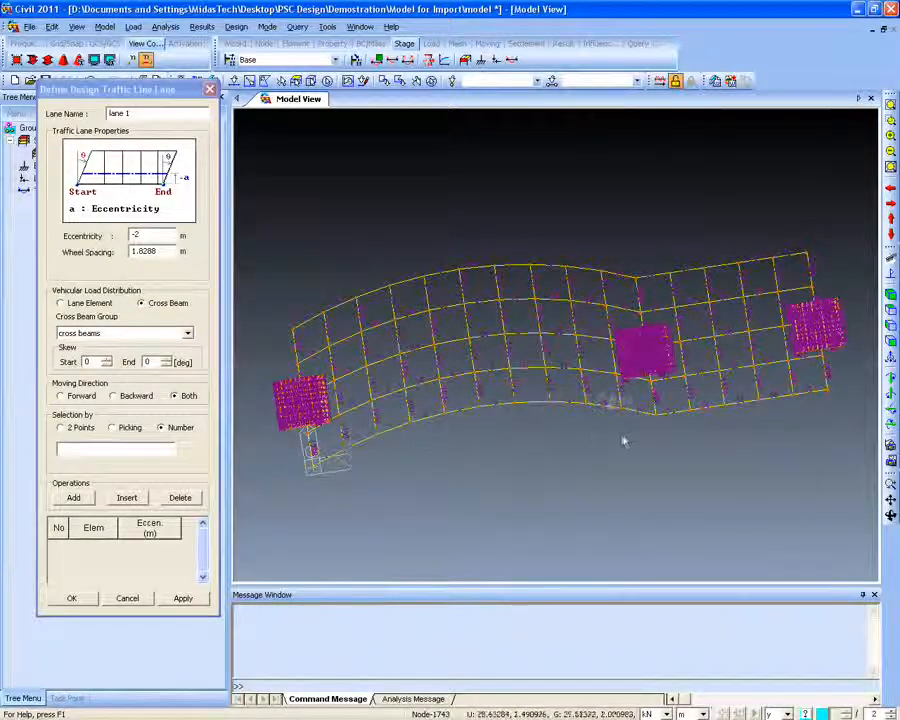
left_click(144, 449)
type("1")
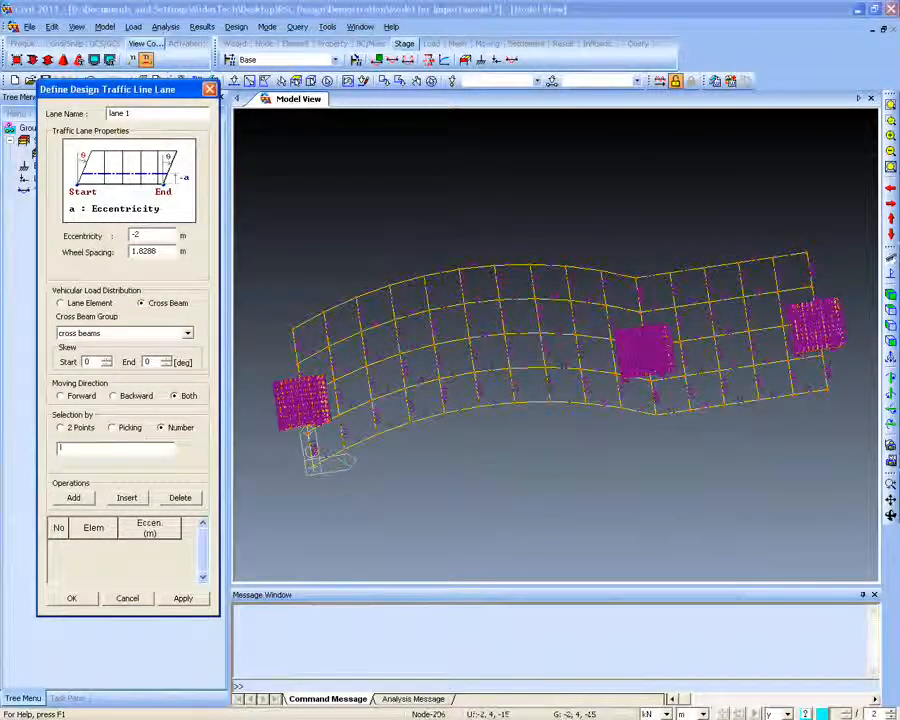
type("to10,")
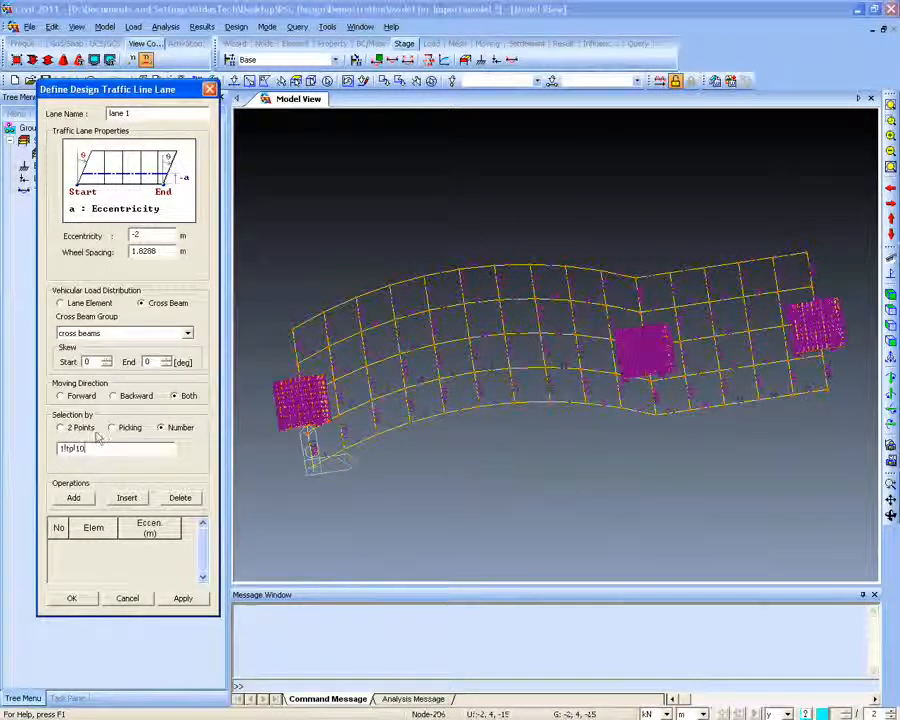
left_click(76, 501)
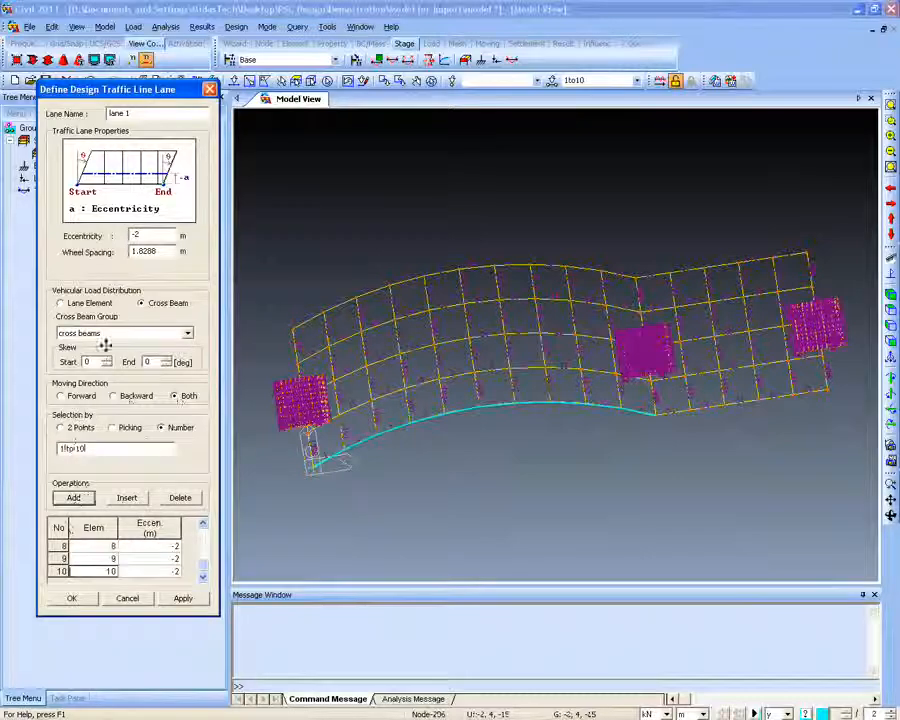
Extend lane 1 along the straight span's edge girder by picking its two end points, and save the lane
left_click(60, 427)
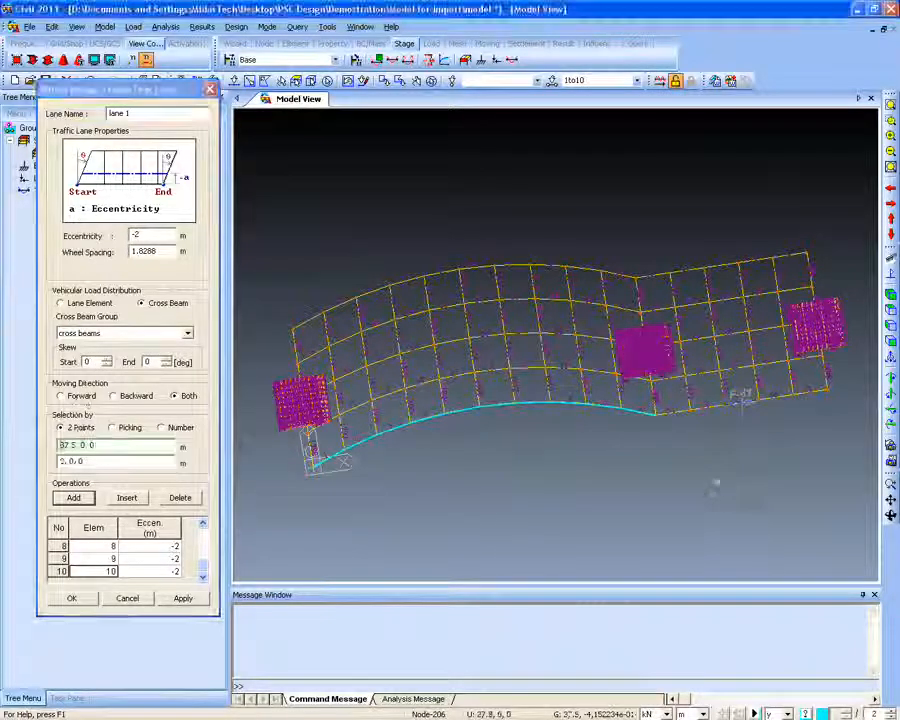
middle_click_drag(709, 357, 775, 406, "ctrl")
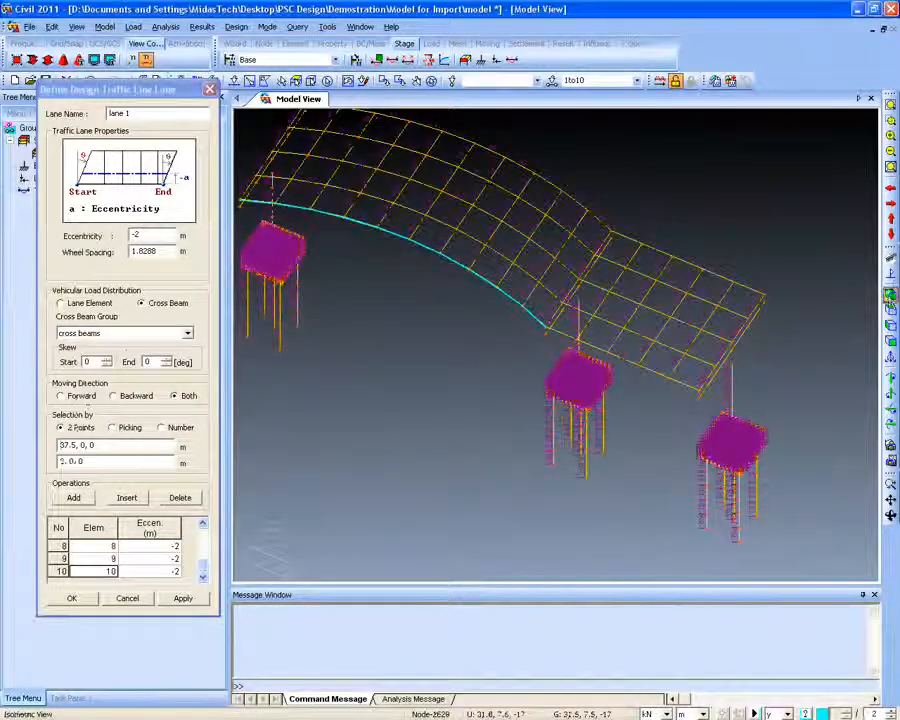
left_click(890, 295)
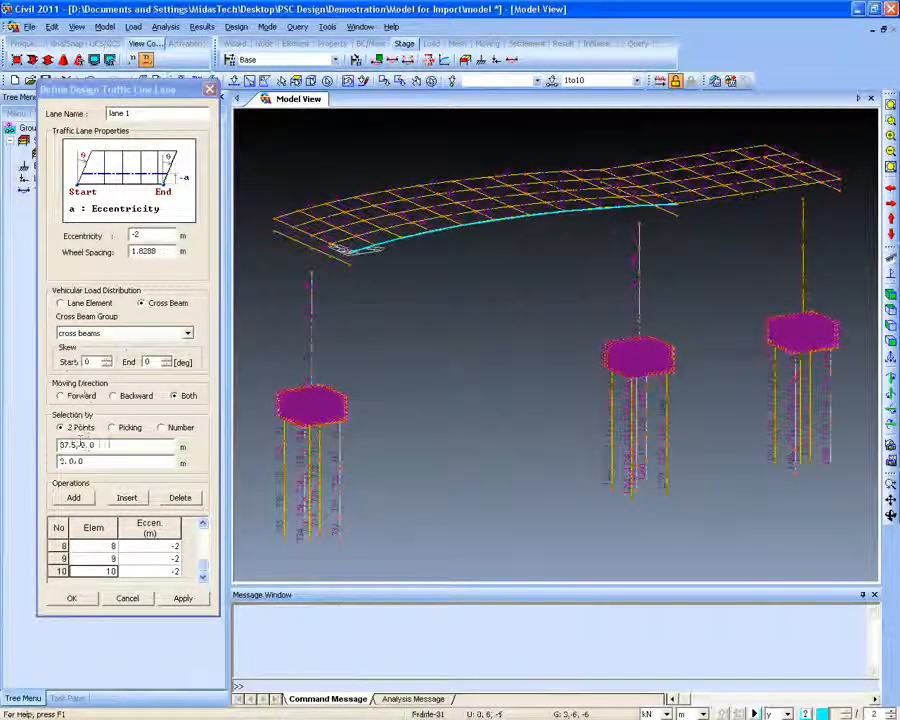
left_click(680, 200)
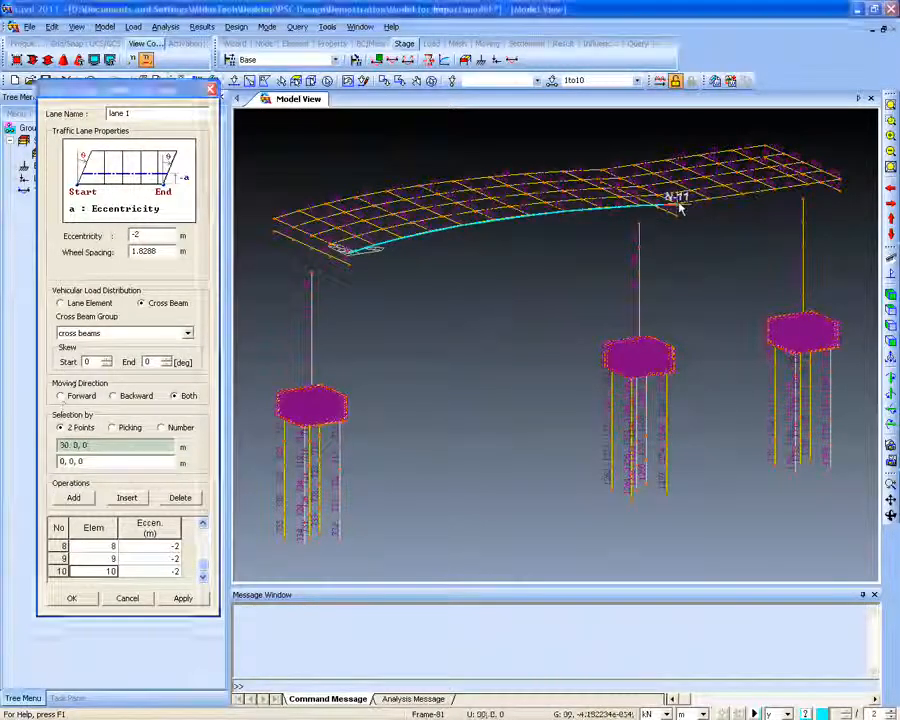
left_click(832, 178)
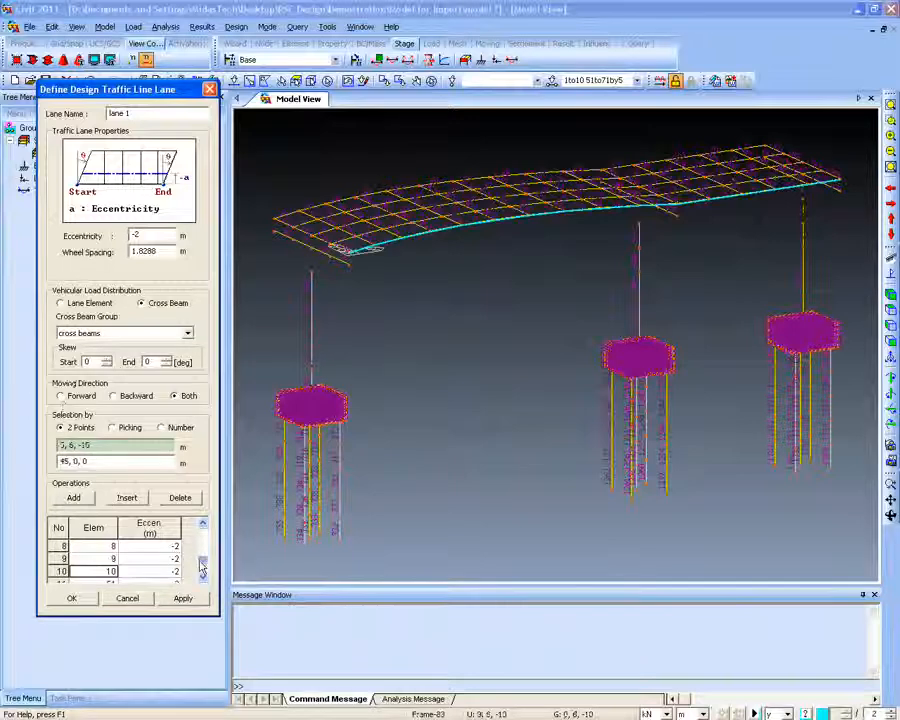
left_click_drag(200, 562, 201, 576)
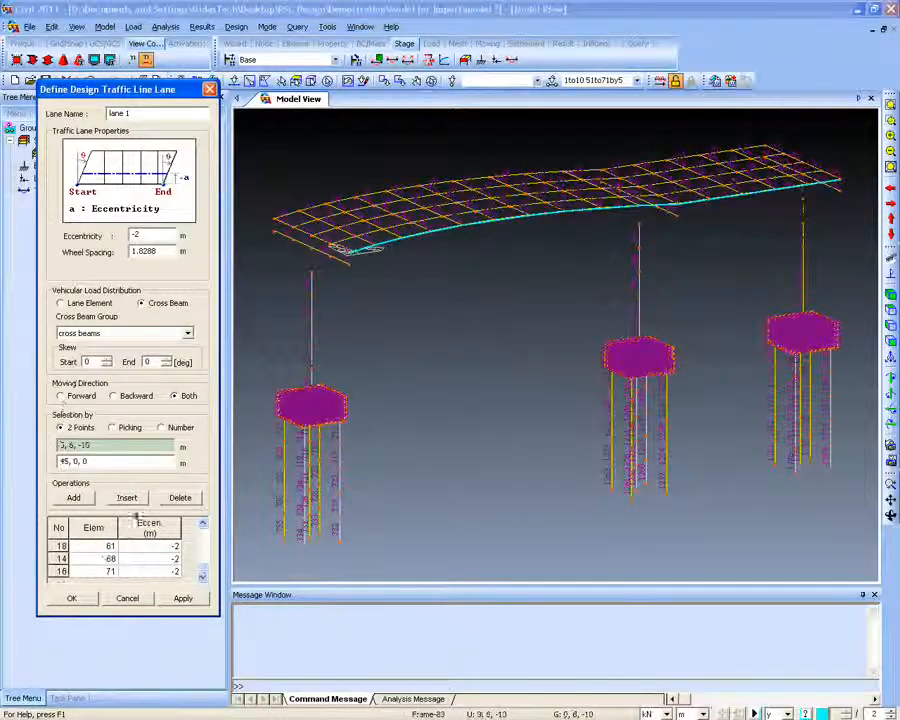
left_click(72, 597)
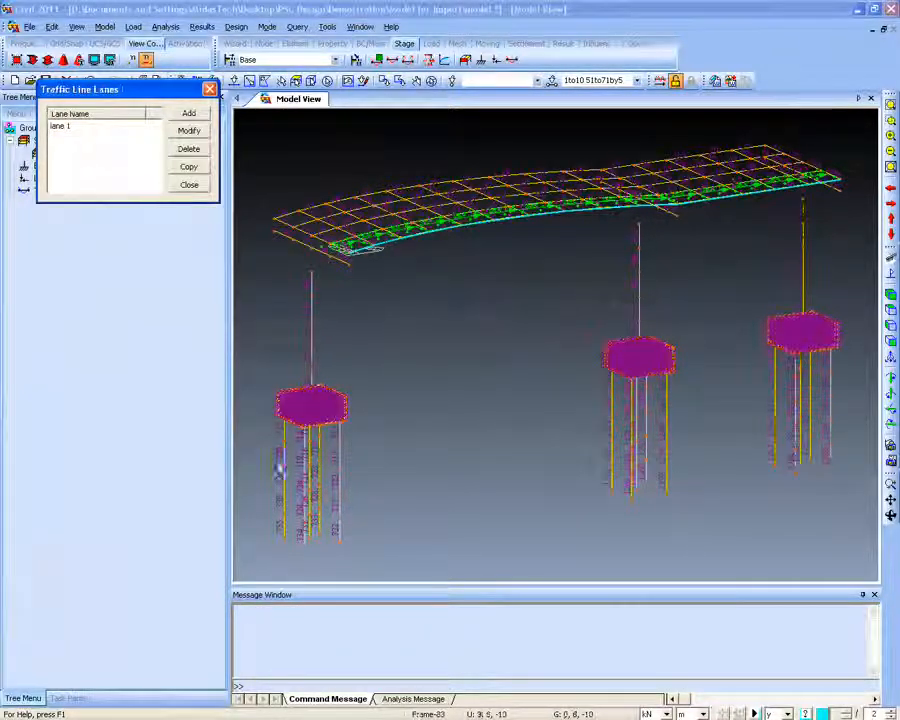
middle_click_drag(403, 406, 407, 408, "ctrl")
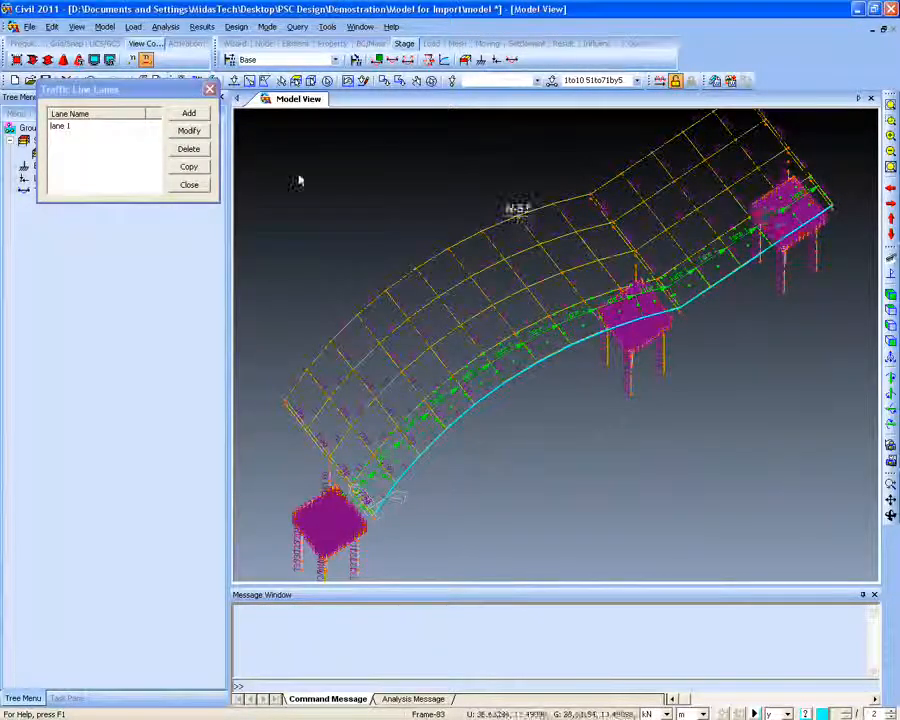
left_click(209, 89)
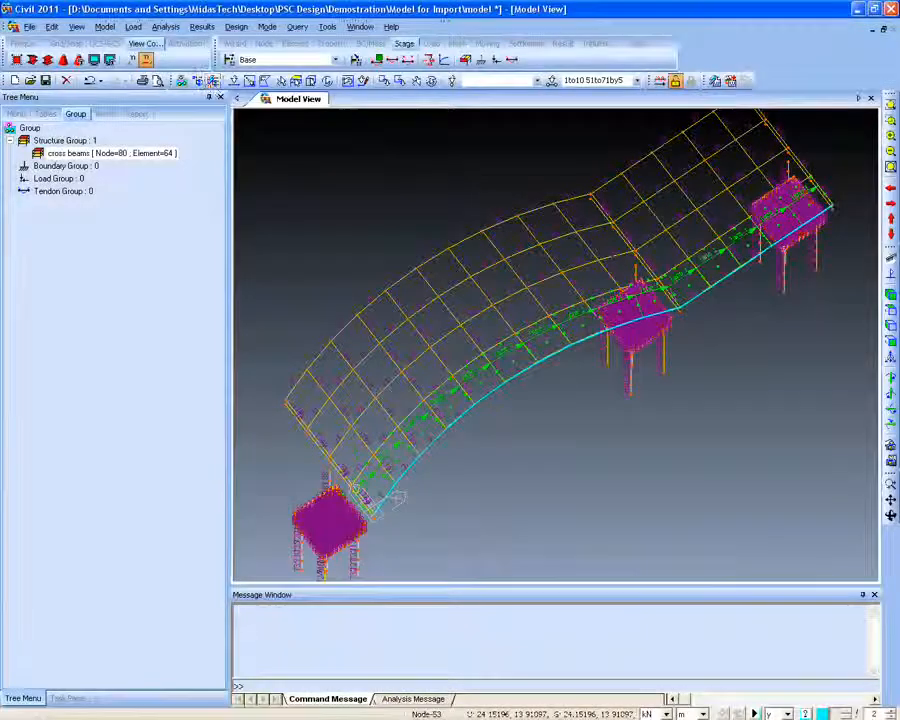
Open the Lane Support-Negative Moment at Interior Piers settings and show their user input options
left_click(133, 26)
mouse_move(235, 417)
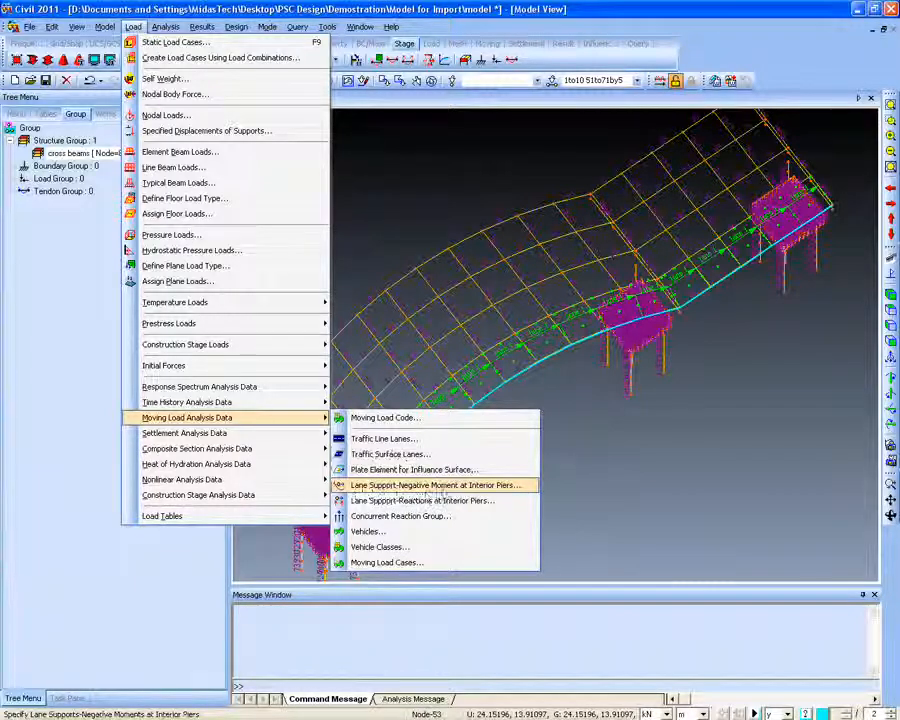
left_click(481, 489)
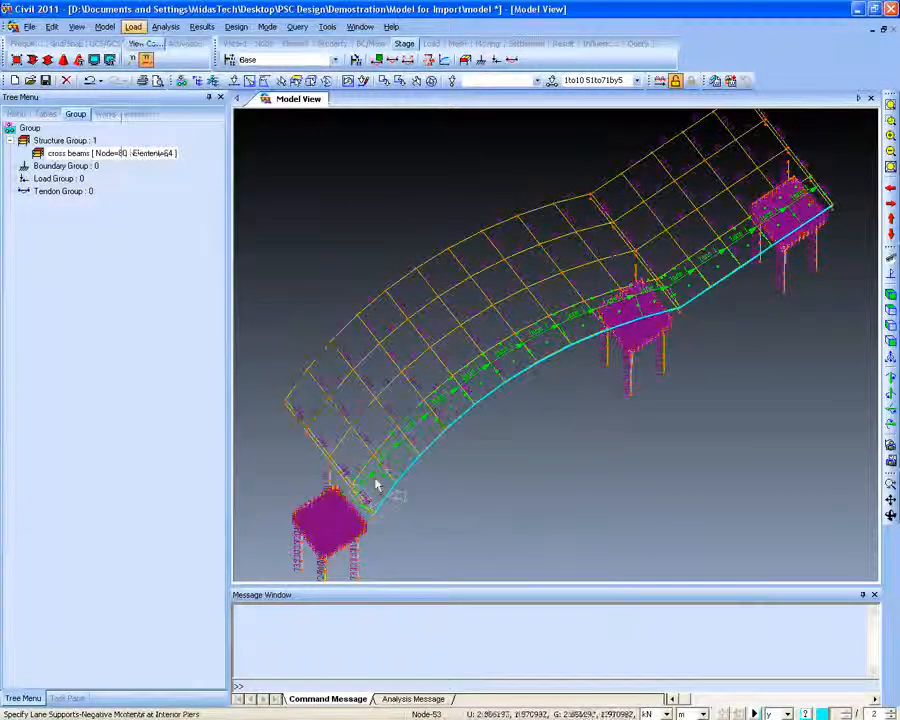
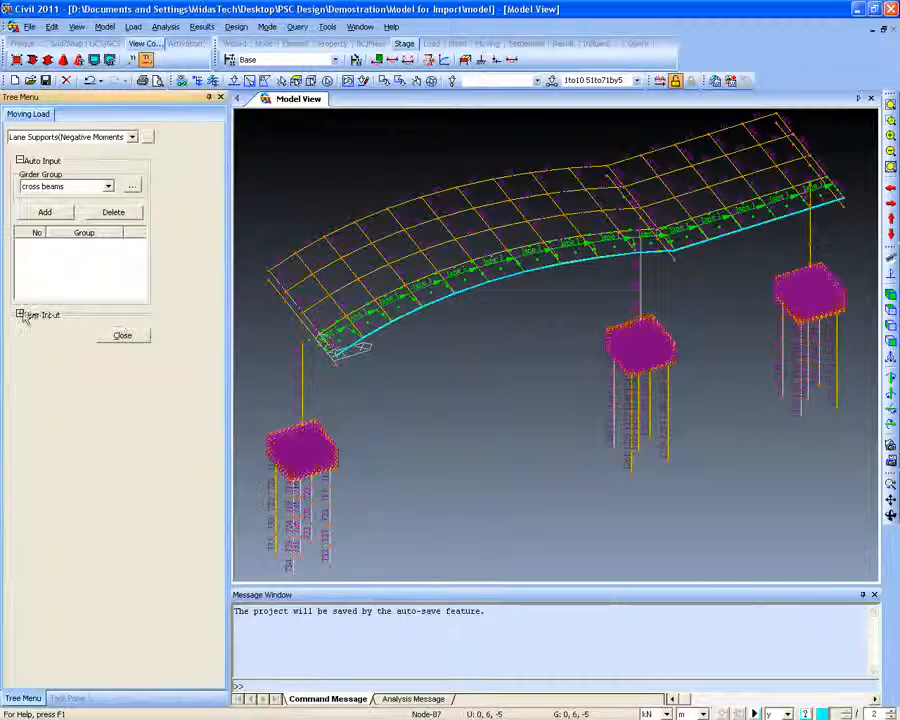
left_click(19, 314)
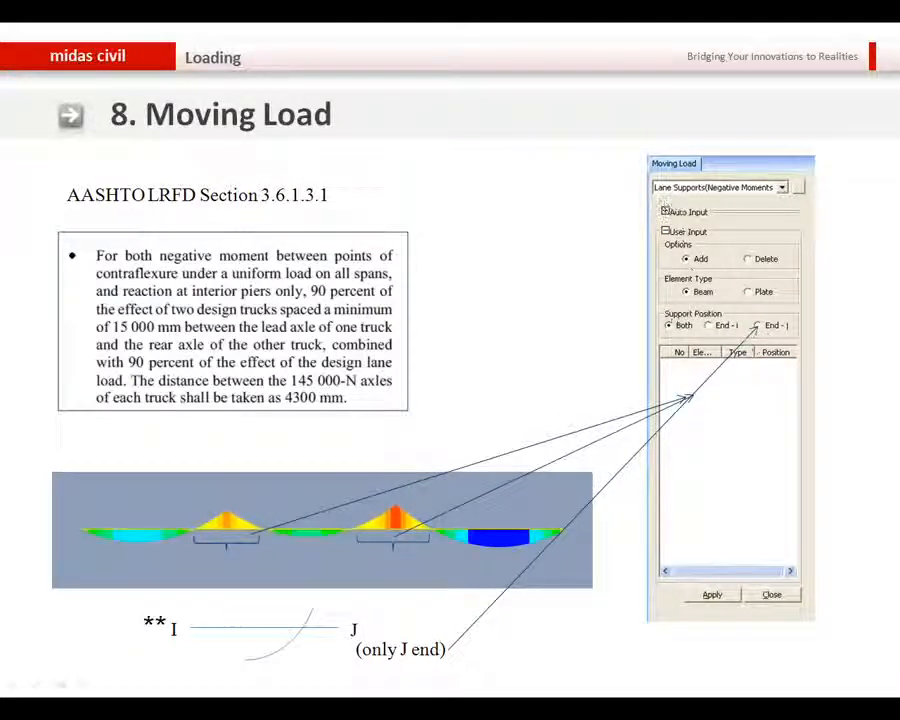
left_click(469, 374)
key("Right")
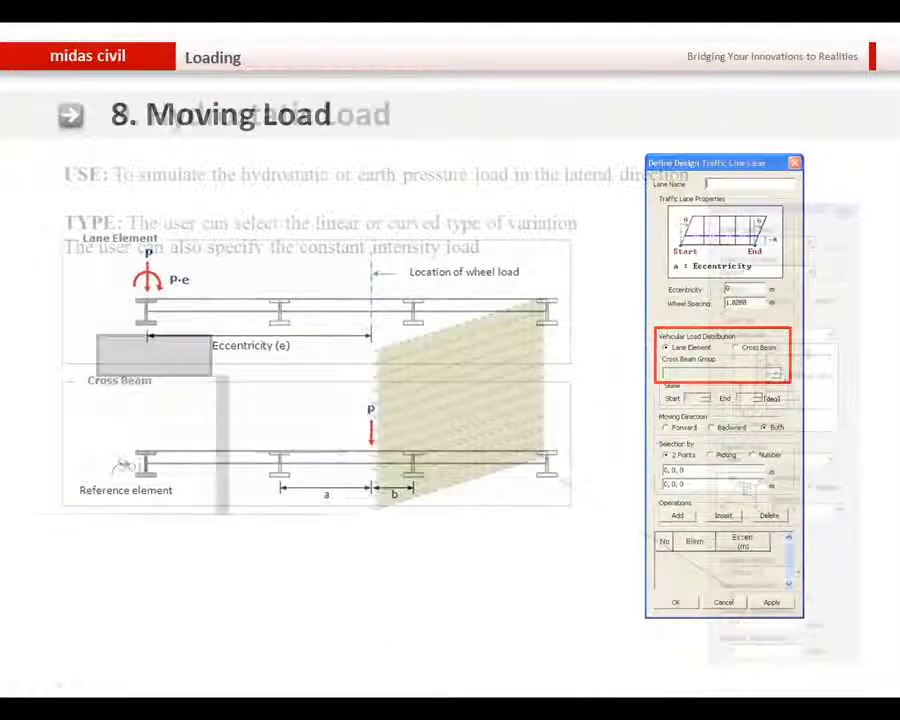
key("Left")
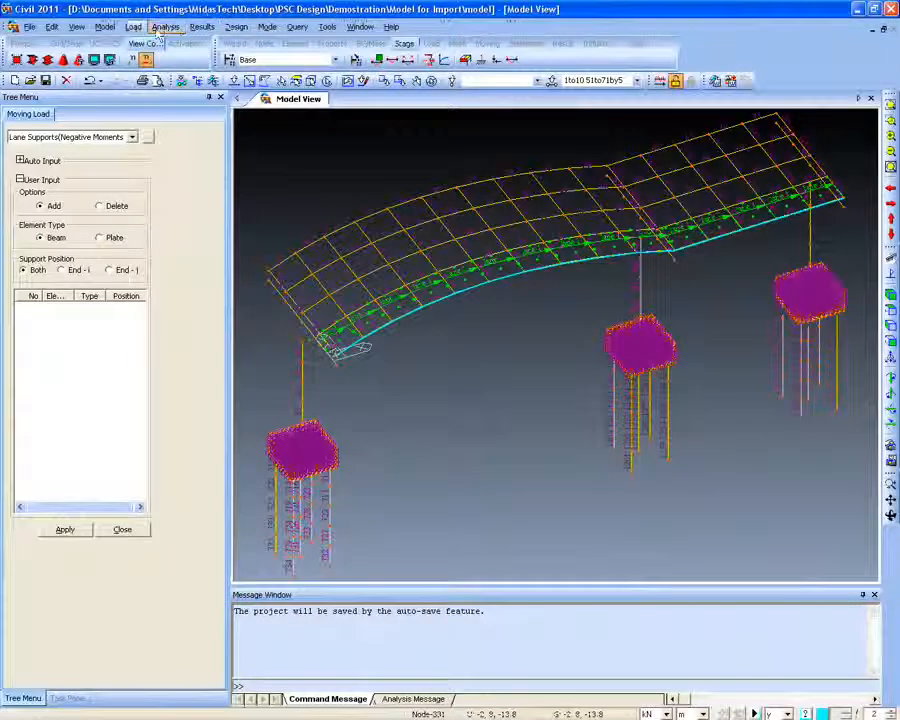
Review the Concurrent Reaction Group definition for moving loads and leave it without selecting a group
left_click(133, 26)
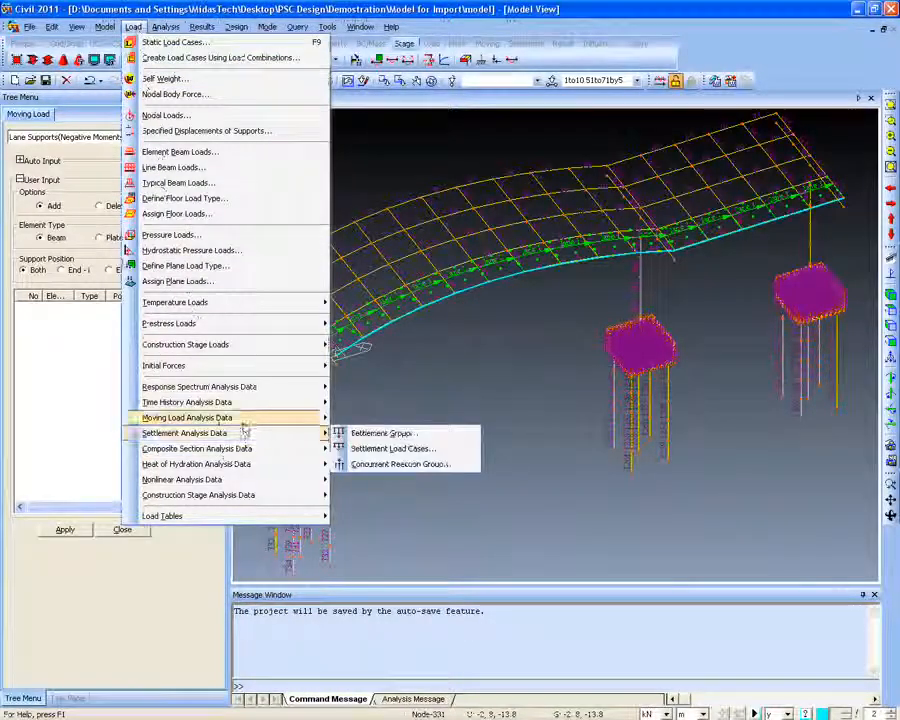
mouse_move(243, 418)
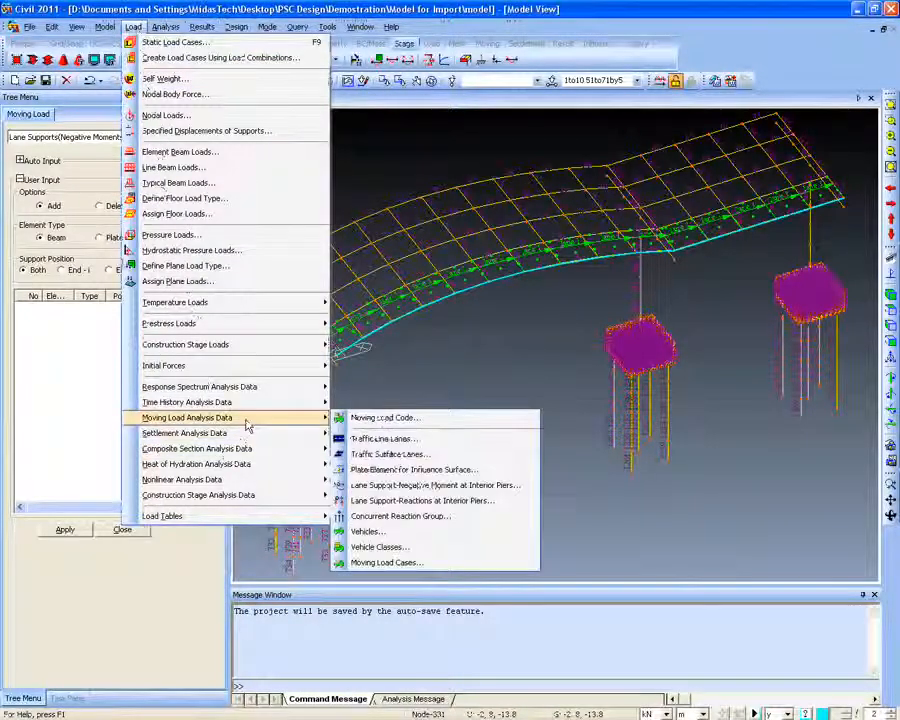
left_click(387, 517)
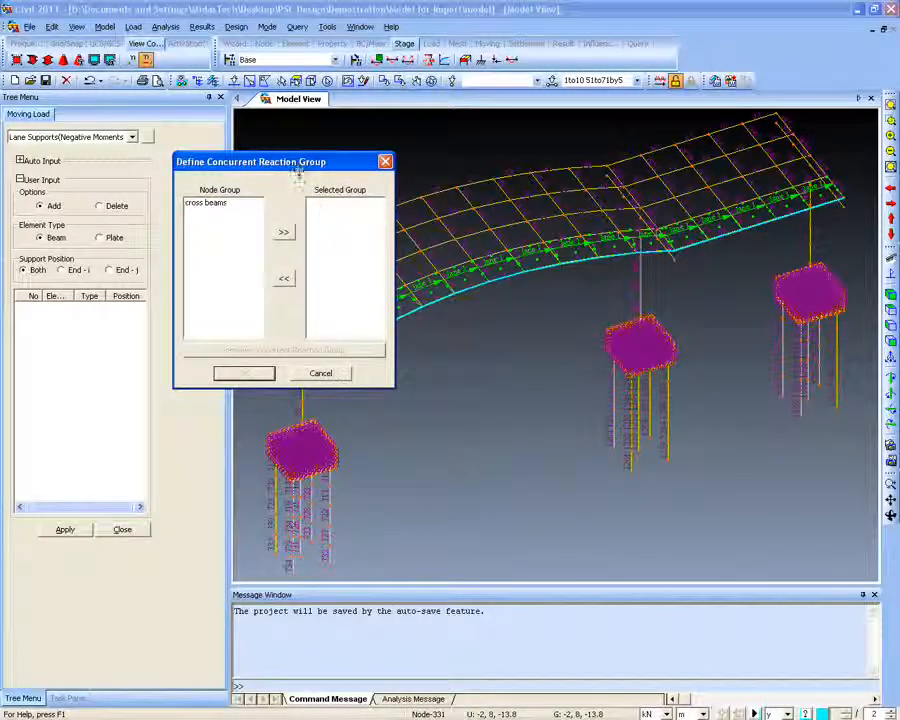
left_click_drag(298, 168, 263, 169)
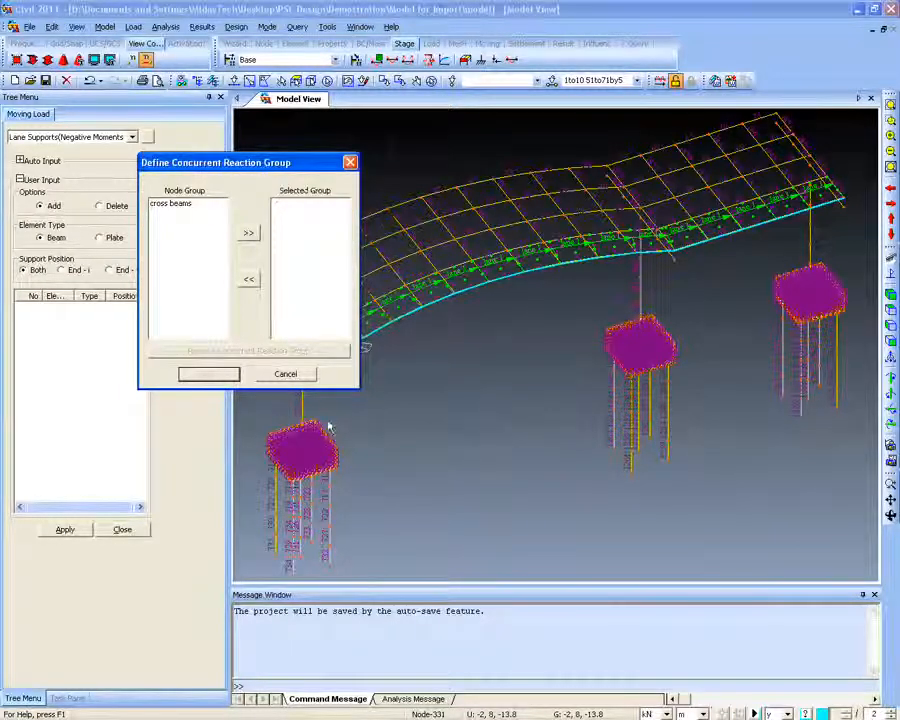
left_click(286, 374)
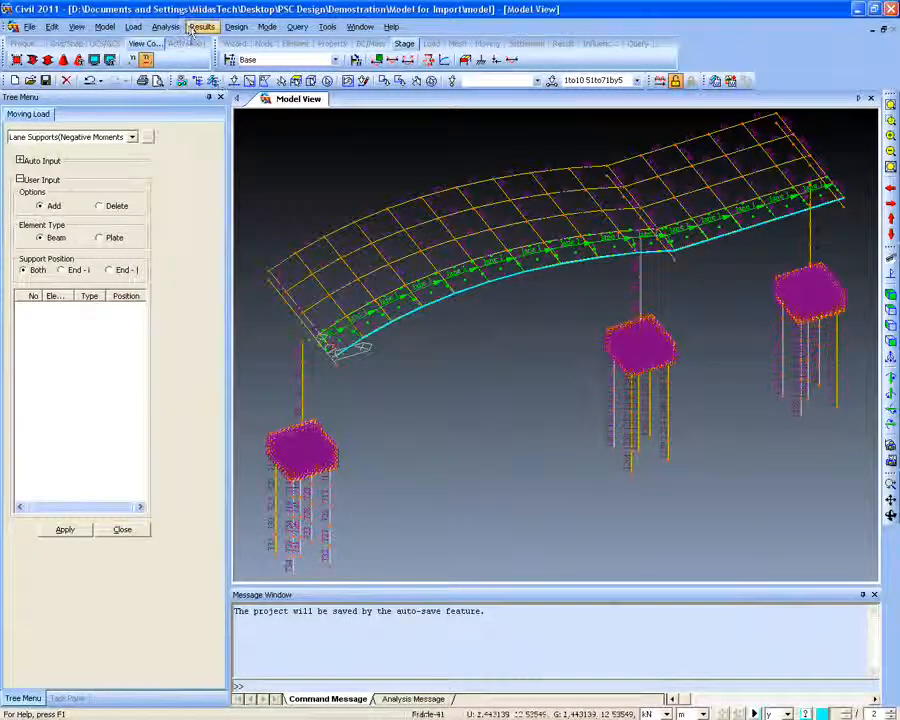
Review the vehicular load types offered for an AASHTO LRFD standard vehicle without adding one
left_click(133, 26)
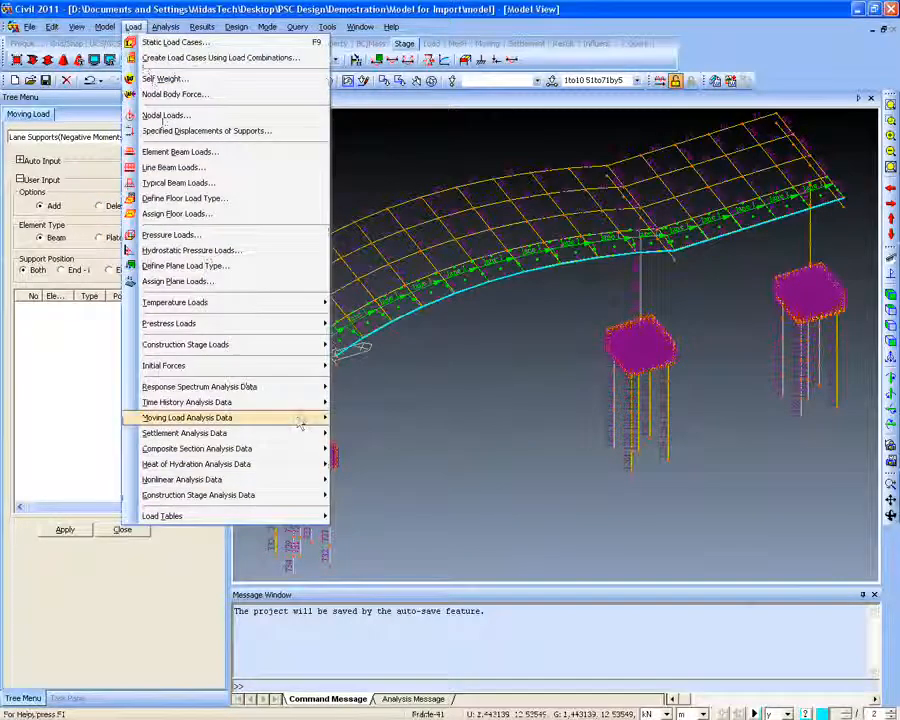
mouse_move(306, 417)
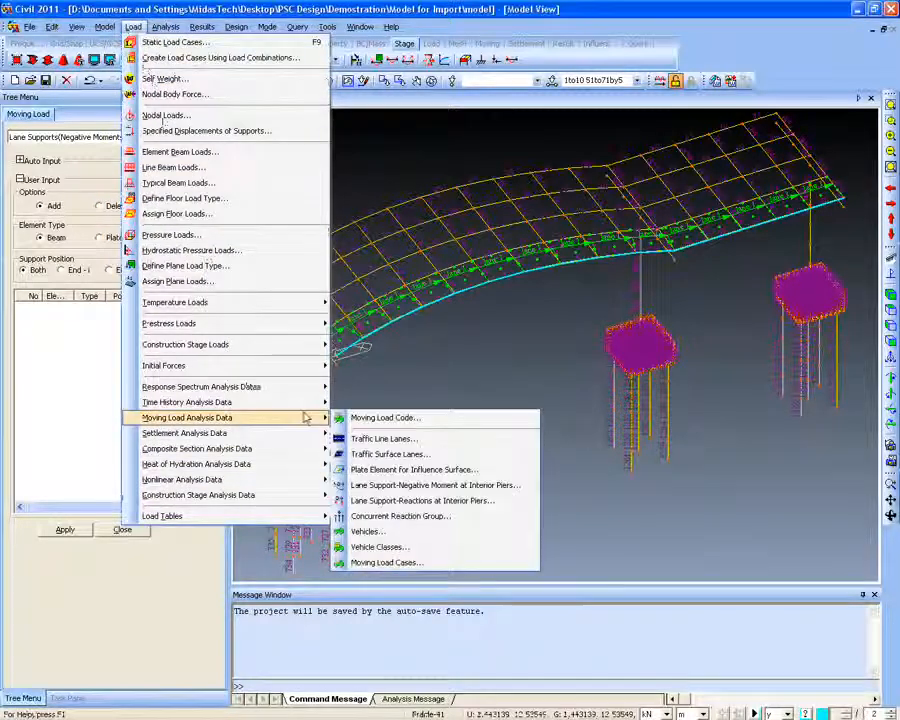
left_click(380, 547)
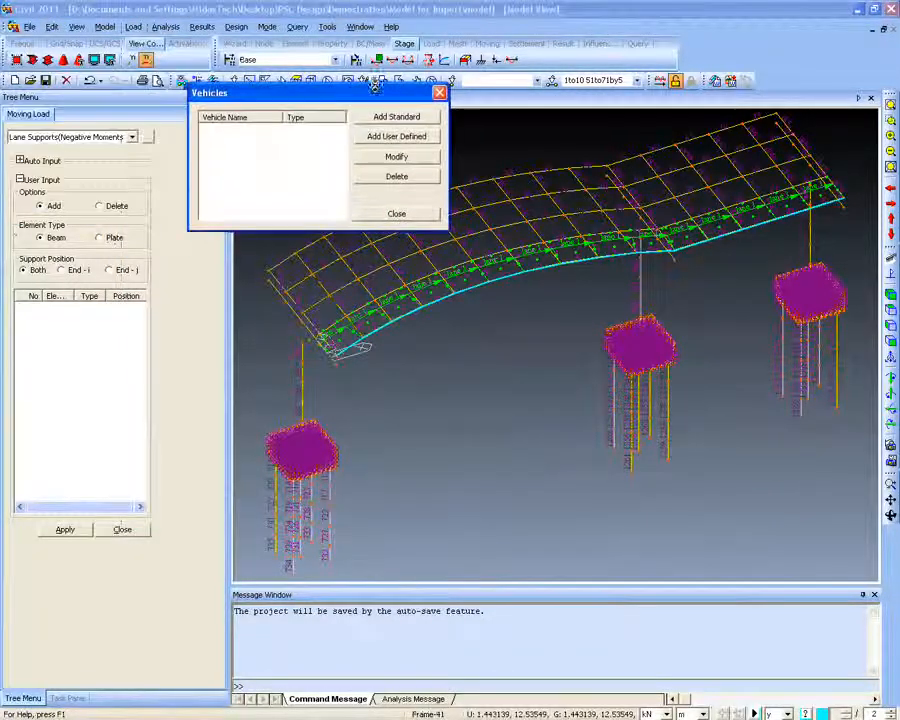
left_click(400, 114)
left_click(437, 104)
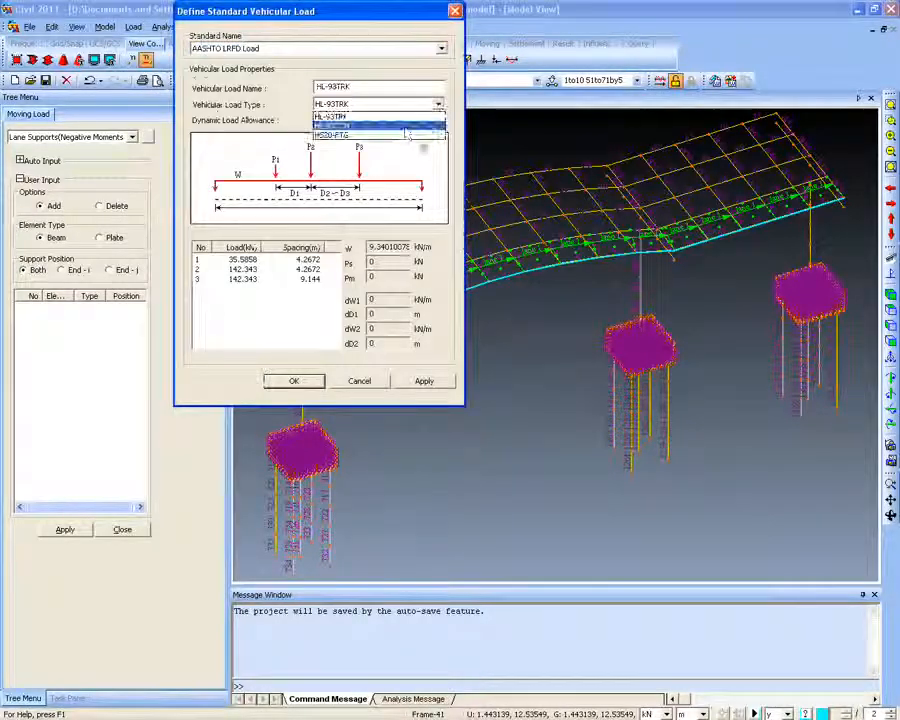
left_click(452, 13)
left_click(437, 104)
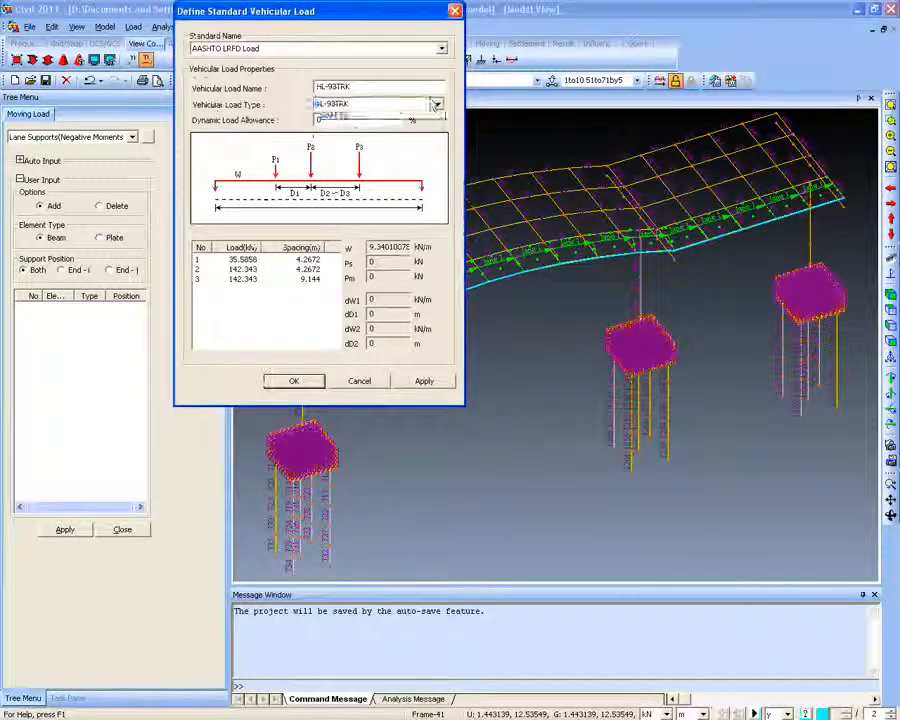
left_click(416, 125)
left_click(453, 14)
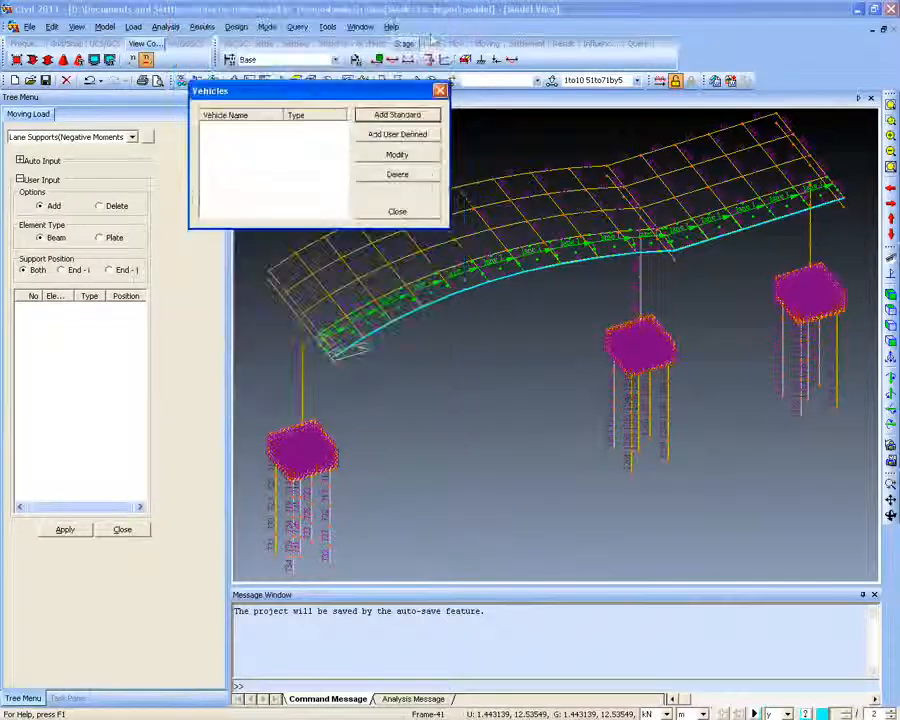
left_click(439, 90)
Review the definition of a new moving load case with the Combined loading effect, and leave it unsaved
left_click(133, 26)
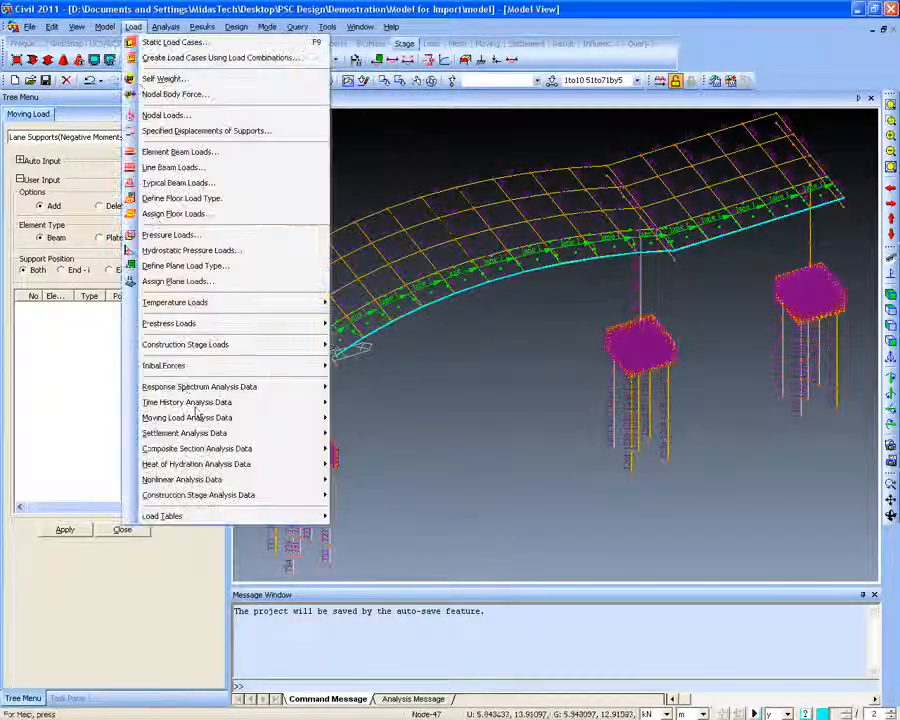
mouse_move(200, 417)
left_click(366, 531)
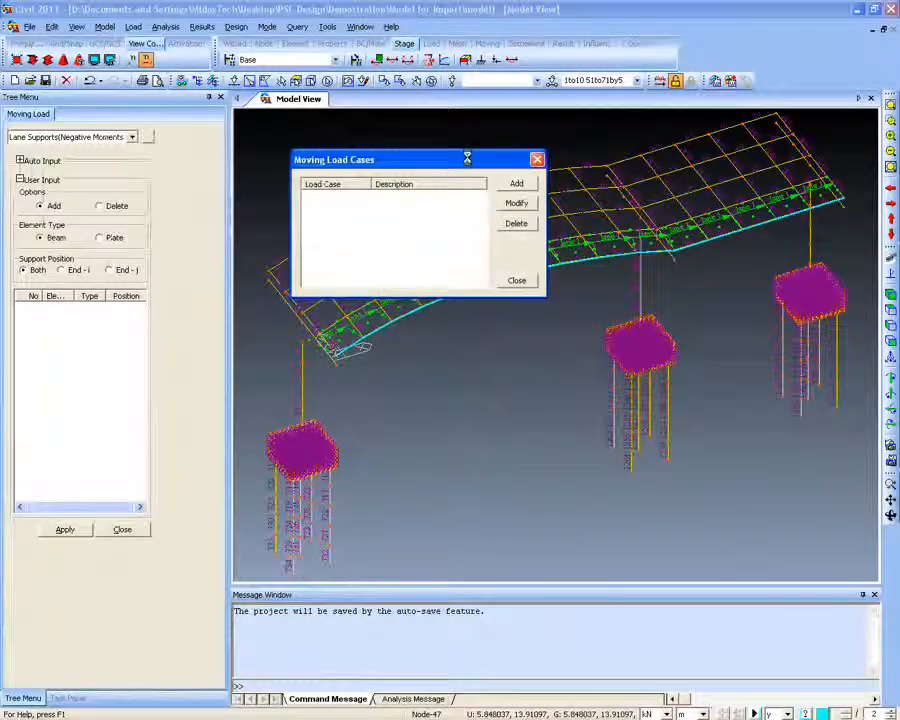
left_click(518, 183)
left_click_drag(410, 39, 355, 126)
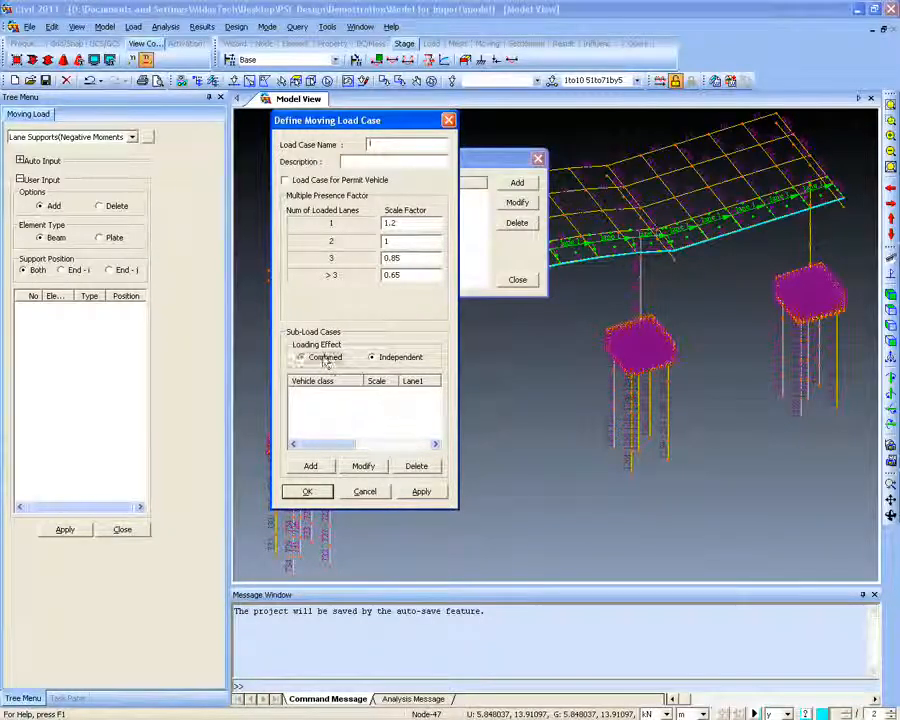
left_click(303, 357)
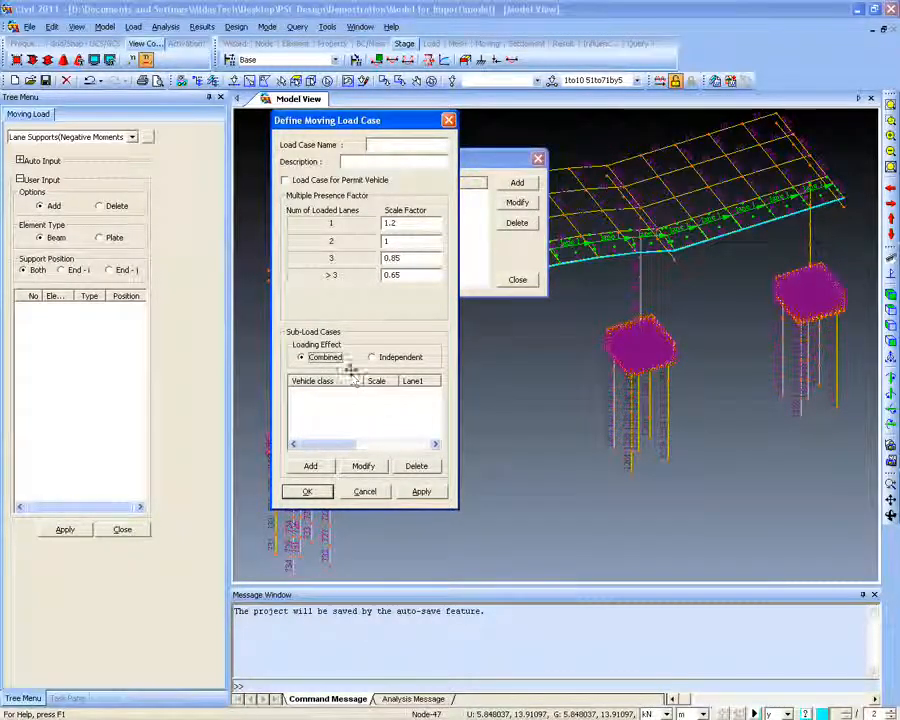
left_click(448, 120)
left_click(538, 159)
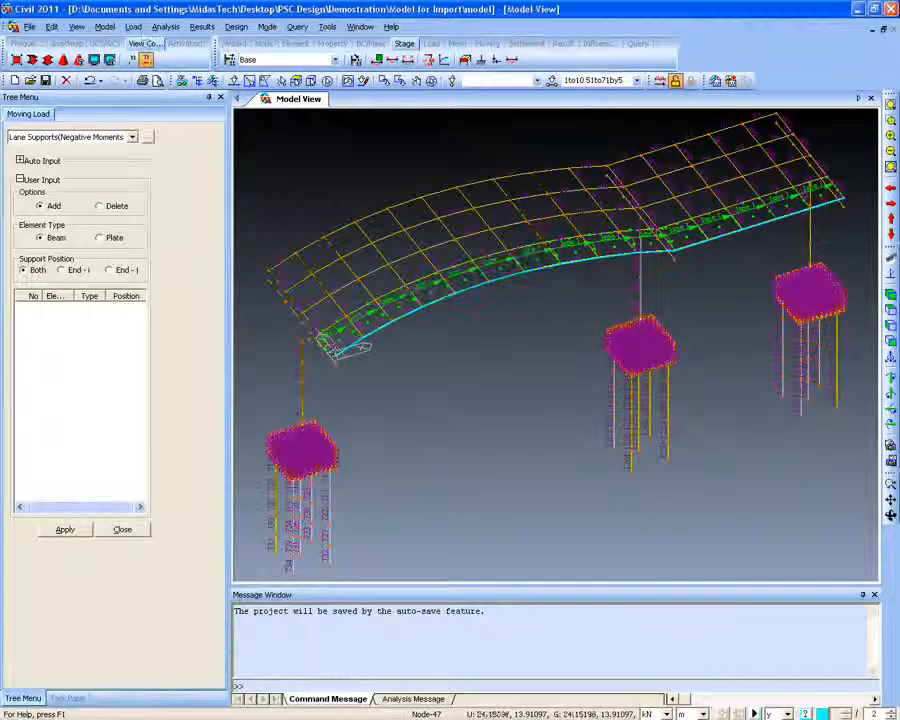
Add the standard AASHTO LRFD vehicle HL-93TRK to the vehicles list
left_click(133, 26)
mouse_move(200, 417)
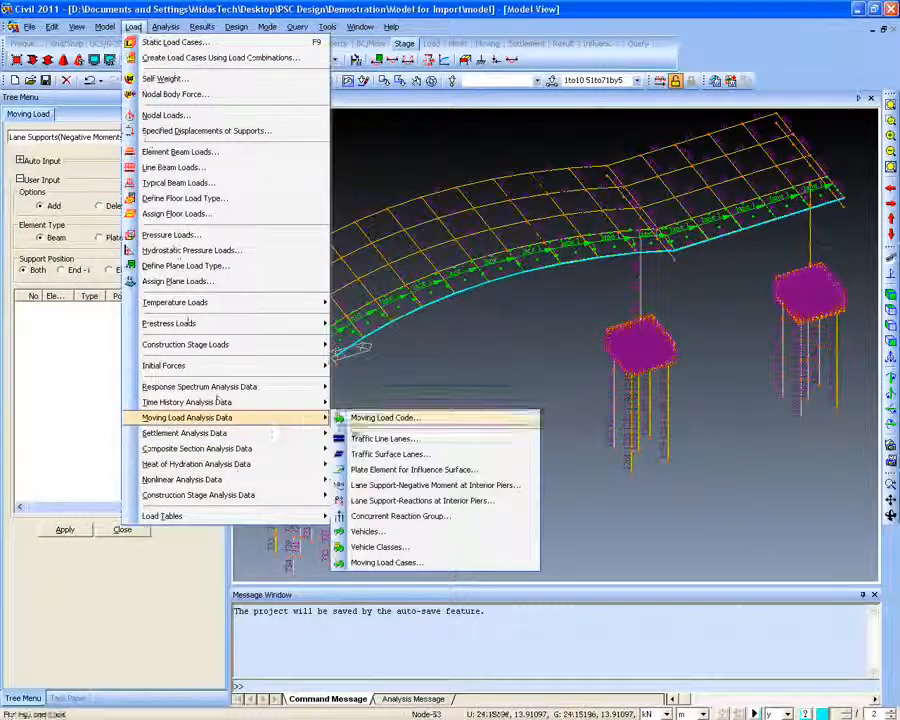
left_click(408, 531)
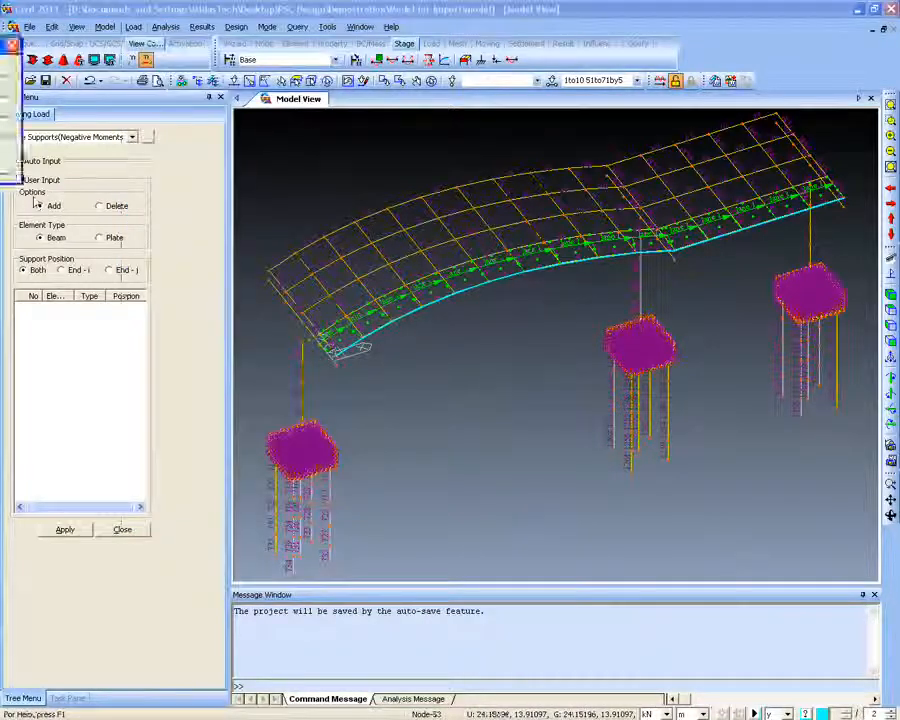
left_click_drag(4, 45, 474, 126)
left_click(442, 147)
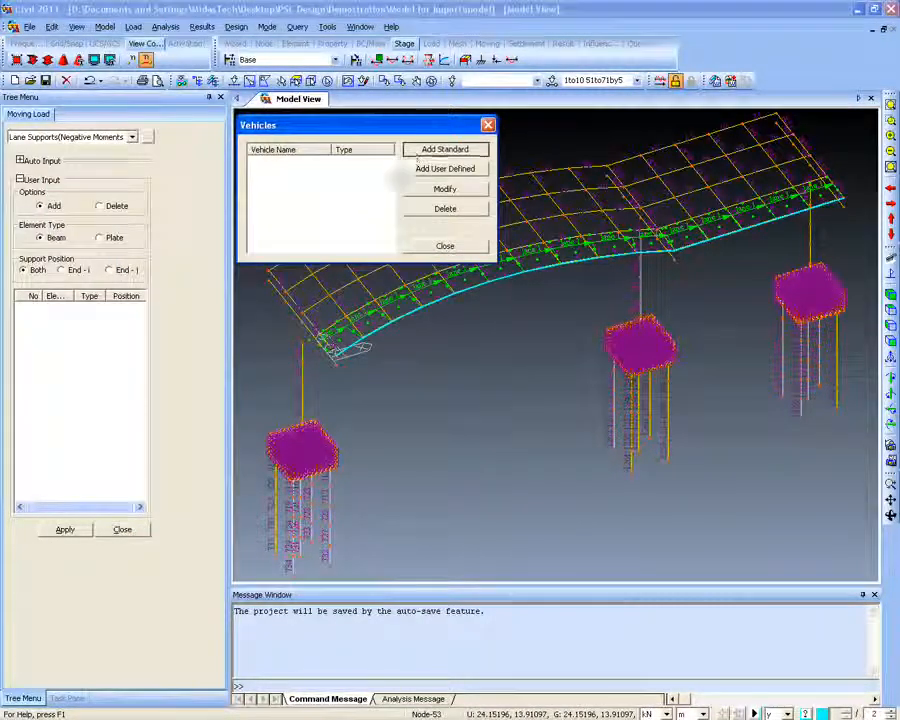
left_click(342, 380)
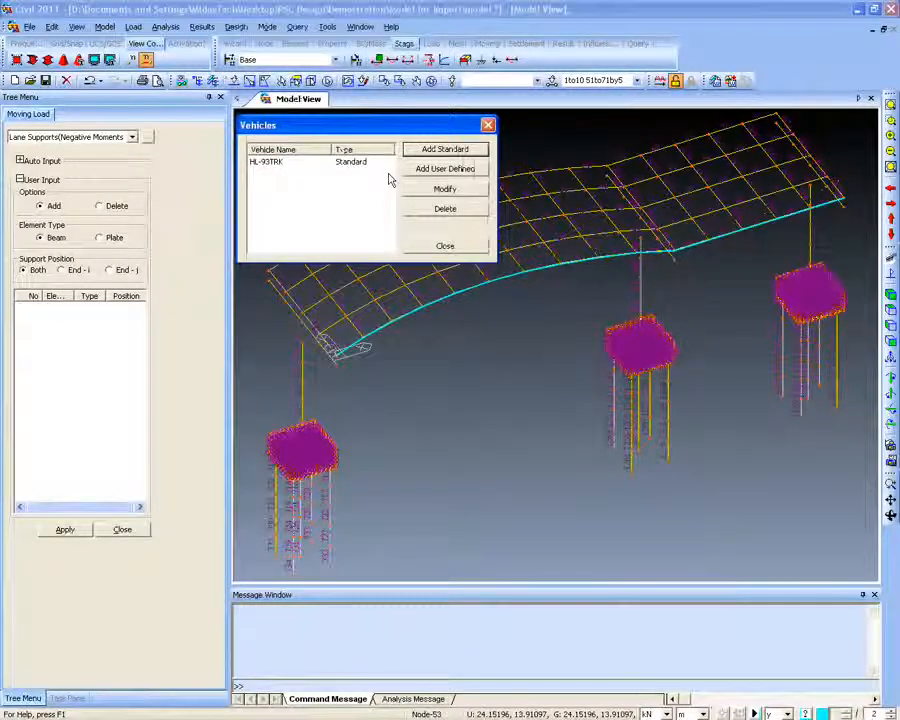
Close the vehicles list and the negative-moment lane supports definition
left_click(488, 125)
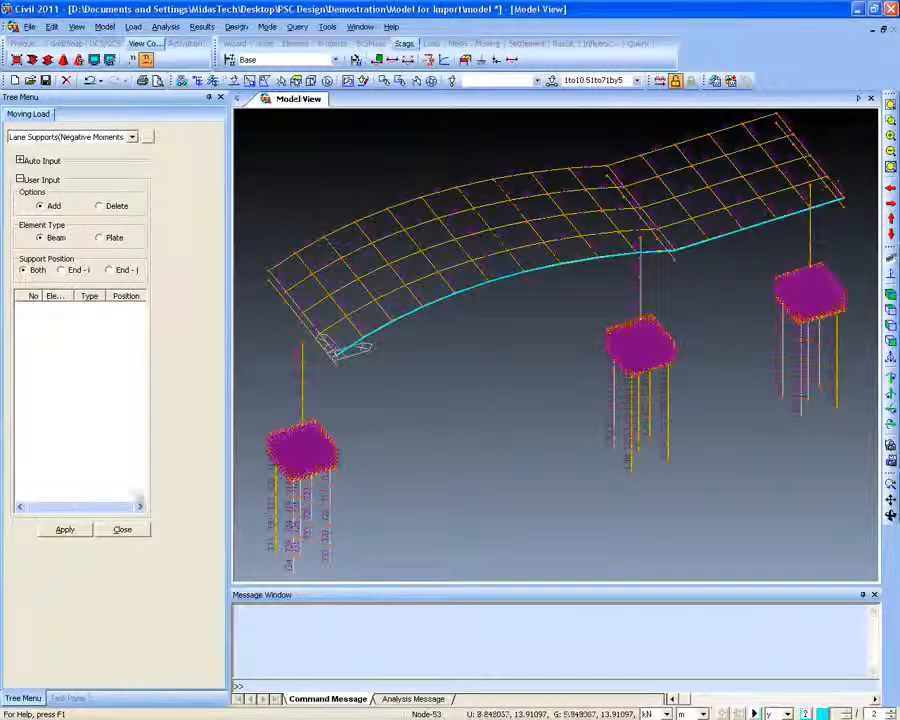
left_click(122, 529)
left_click(133, 27)
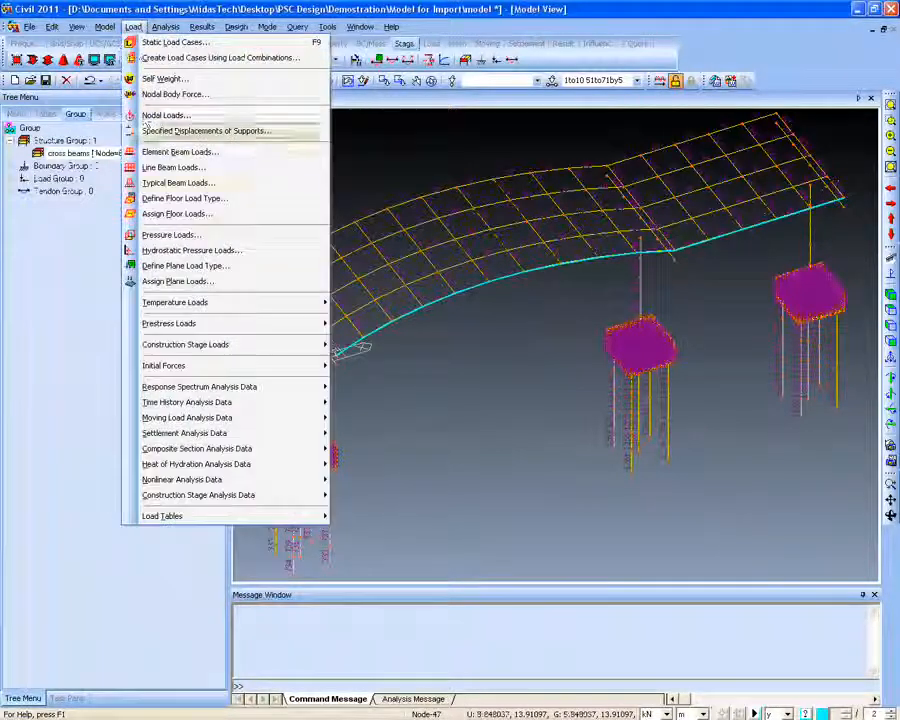
mouse_move(237, 420)
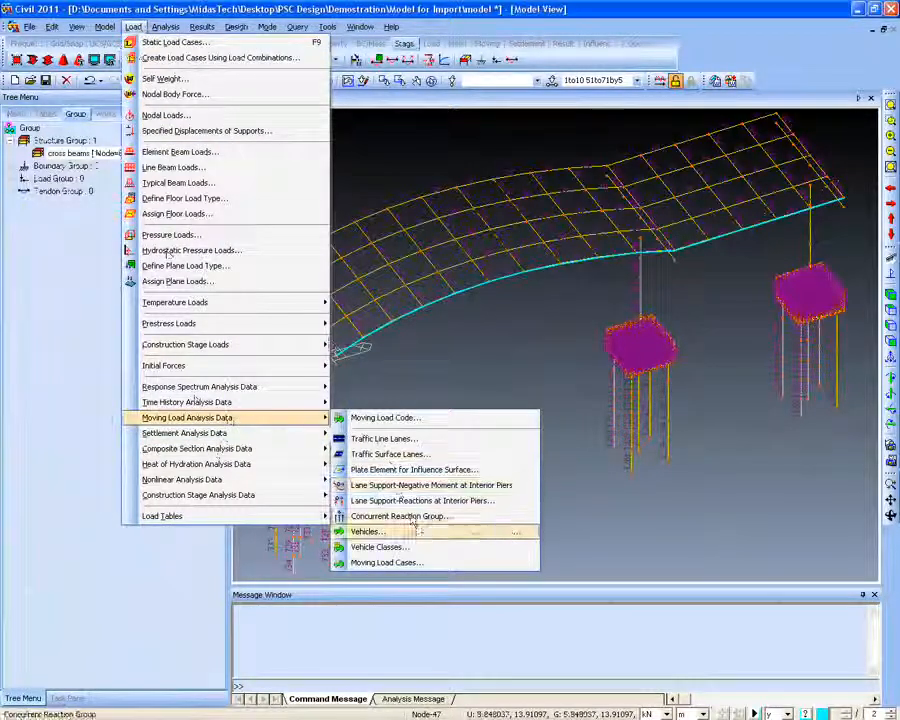
left_click(385, 438)
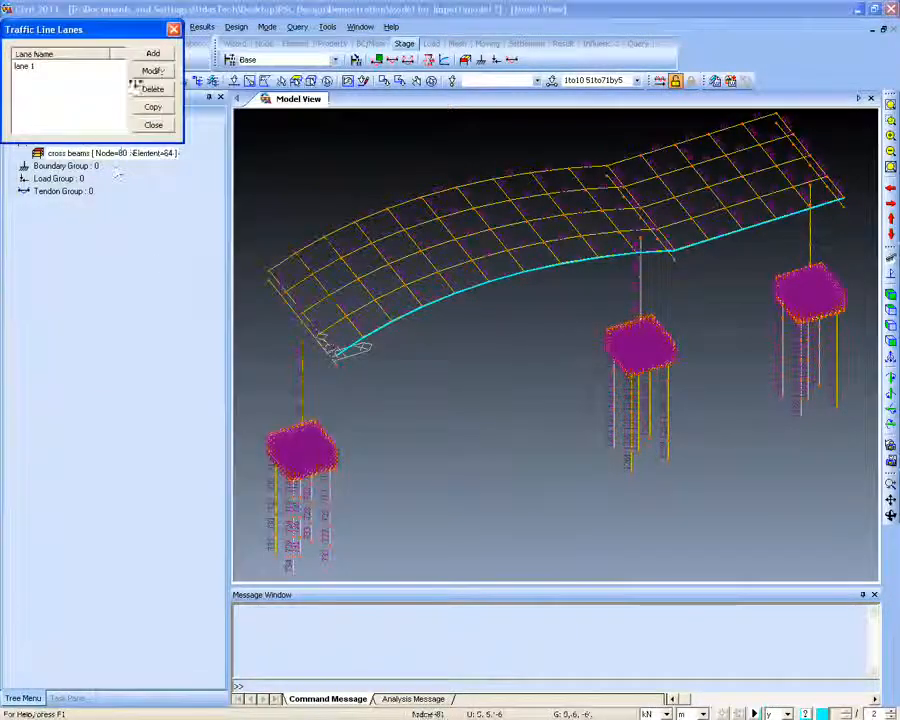
left_click_drag(130, 30, 150, 80)
left_click(171, 103)
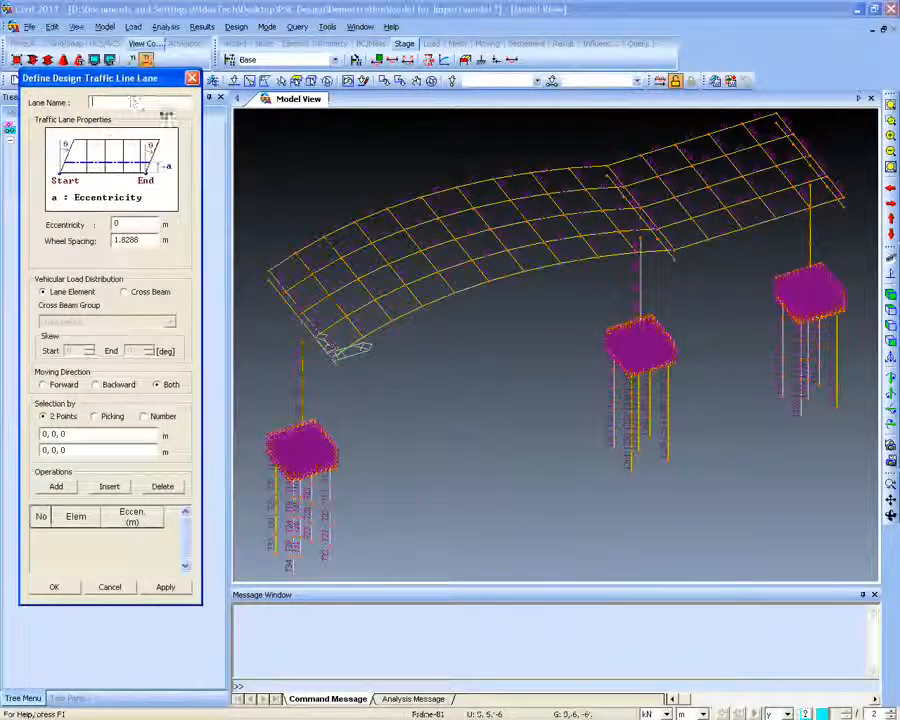
left_click(193, 78)
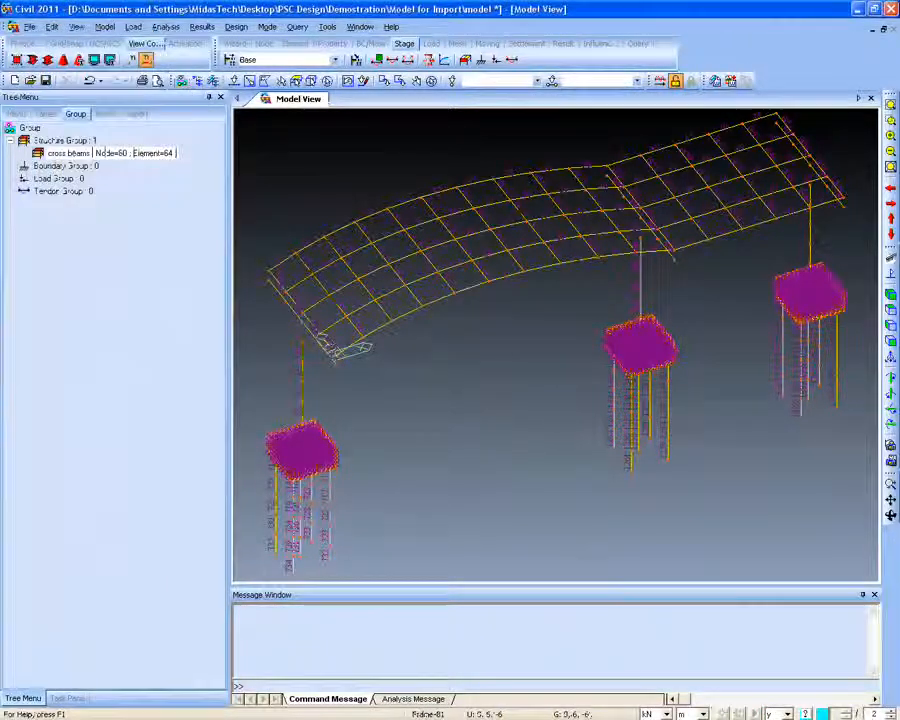
Start a new traffic line lane named Lane 2 with an eccentricity of -5 m
left_click(133, 27)
mouse_move(246, 406)
left_click(385, 438)
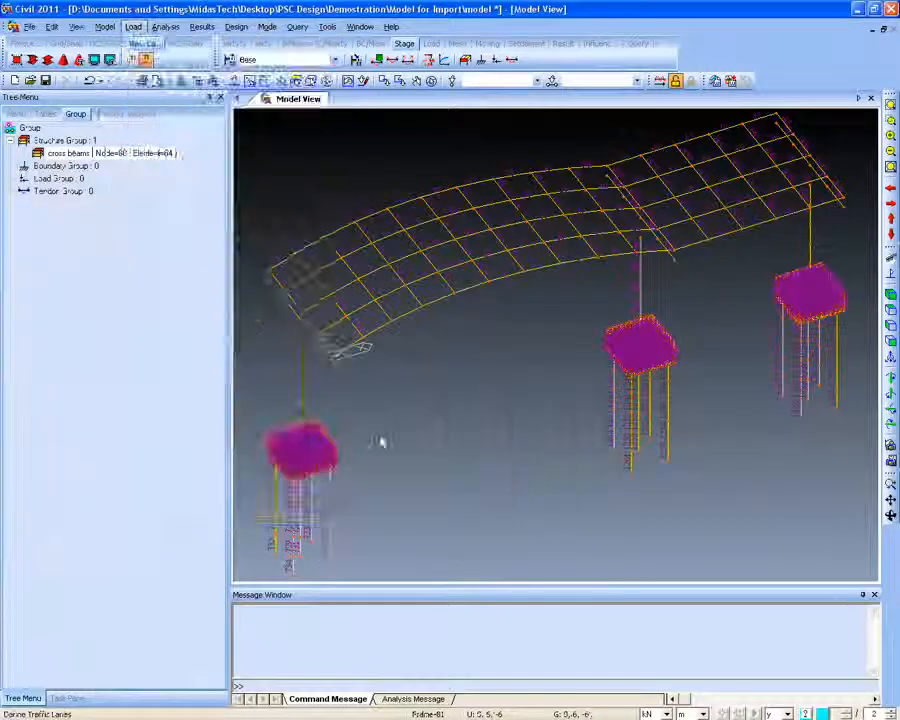
left_click_drag(100, 29, 183, 60)
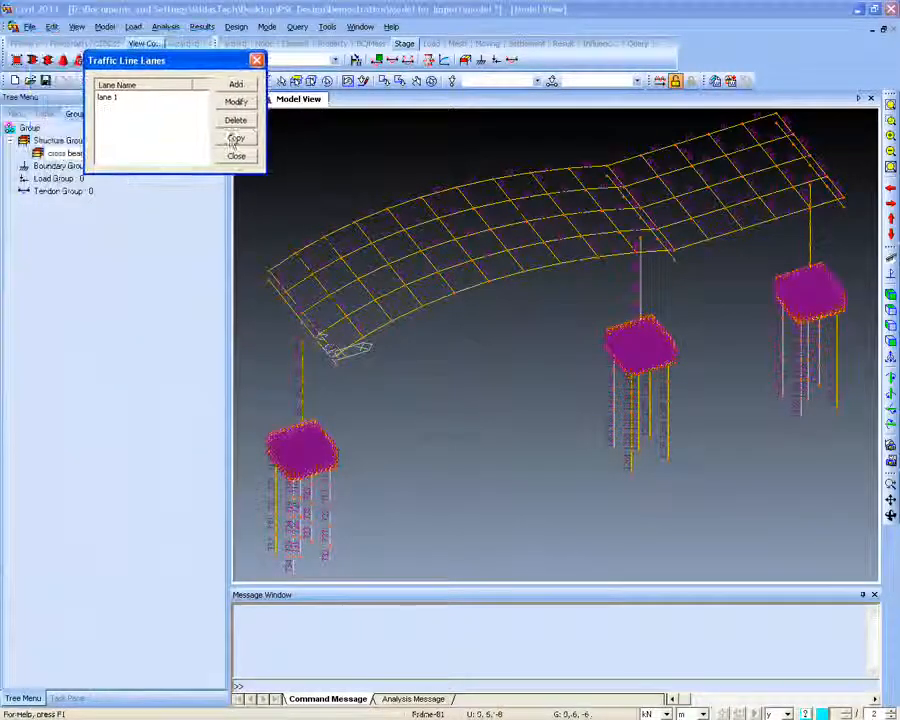
left_click(118, 96)
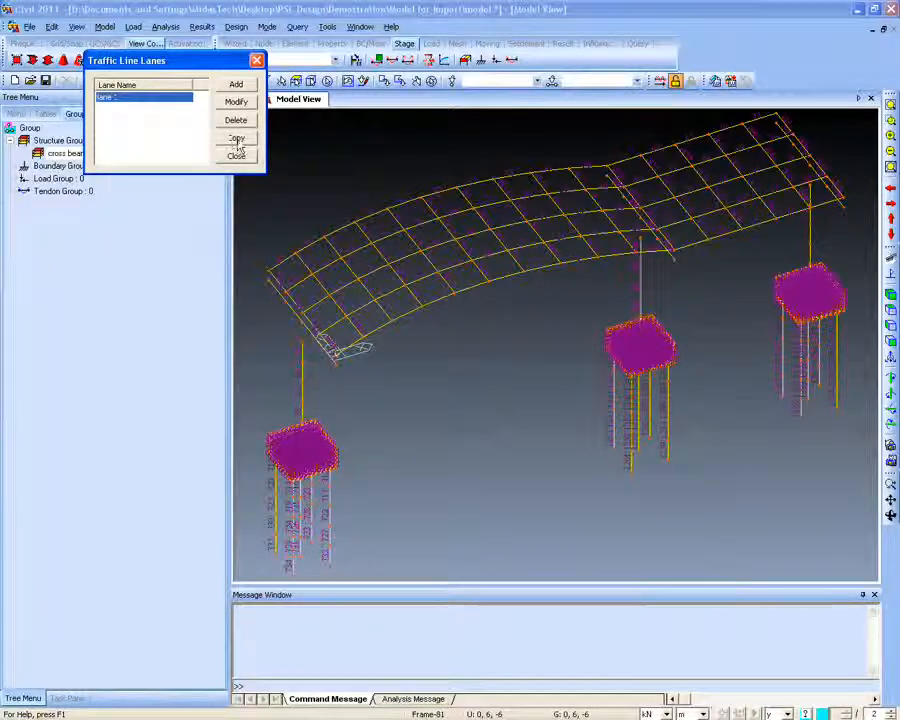
left_click(239, 88)
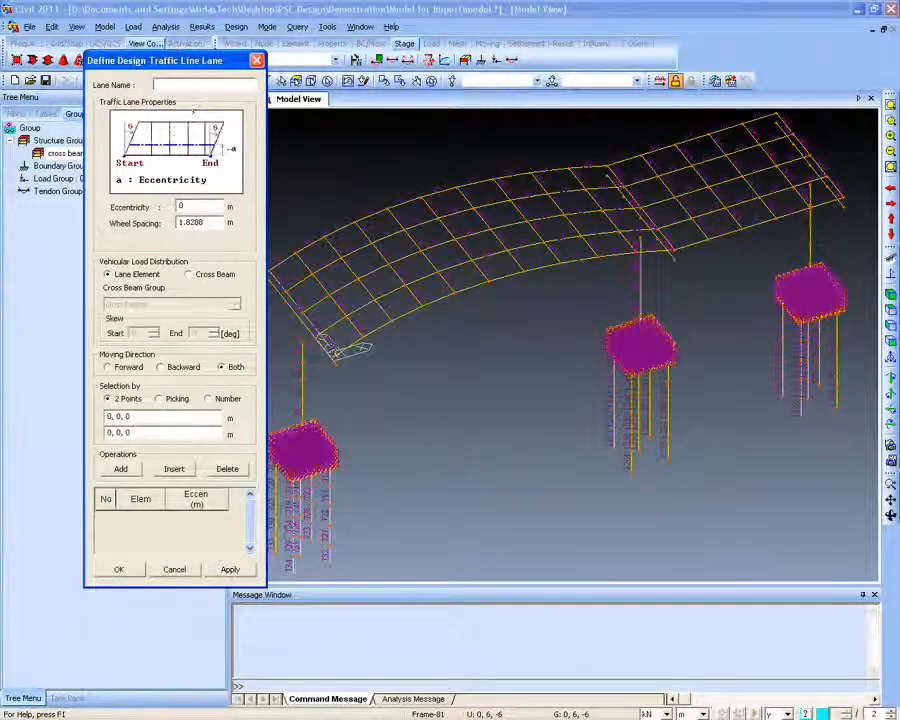
type("Lane 2")
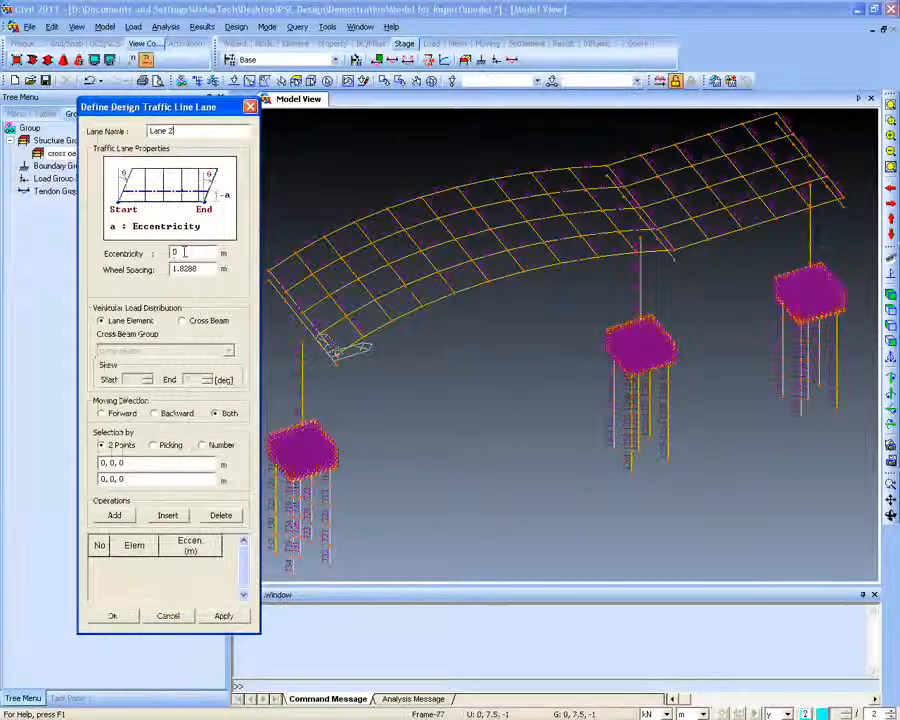
double_click(181, 253)
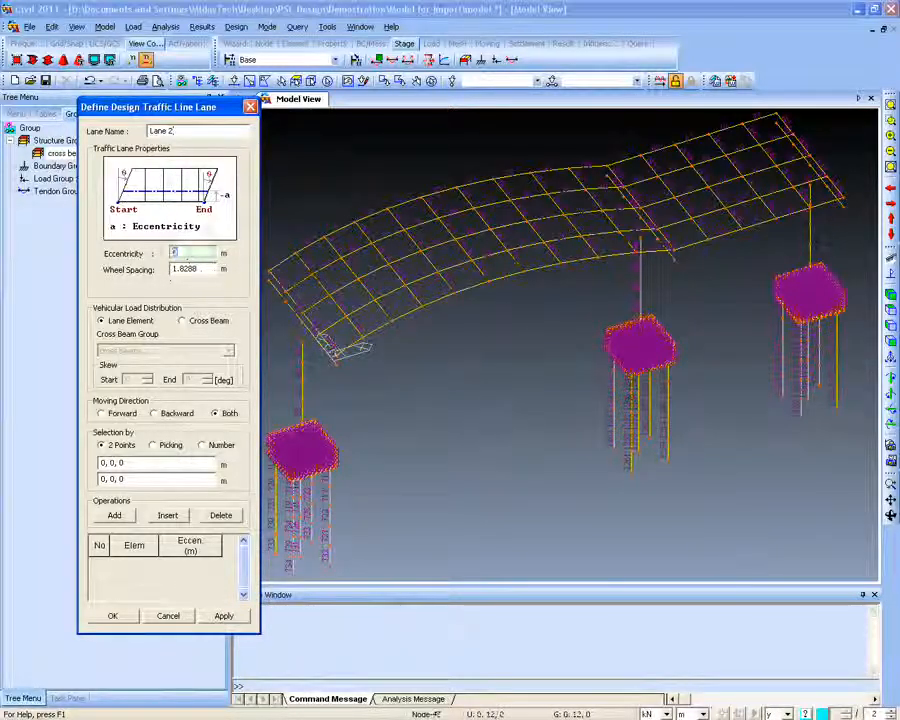
type("-1")
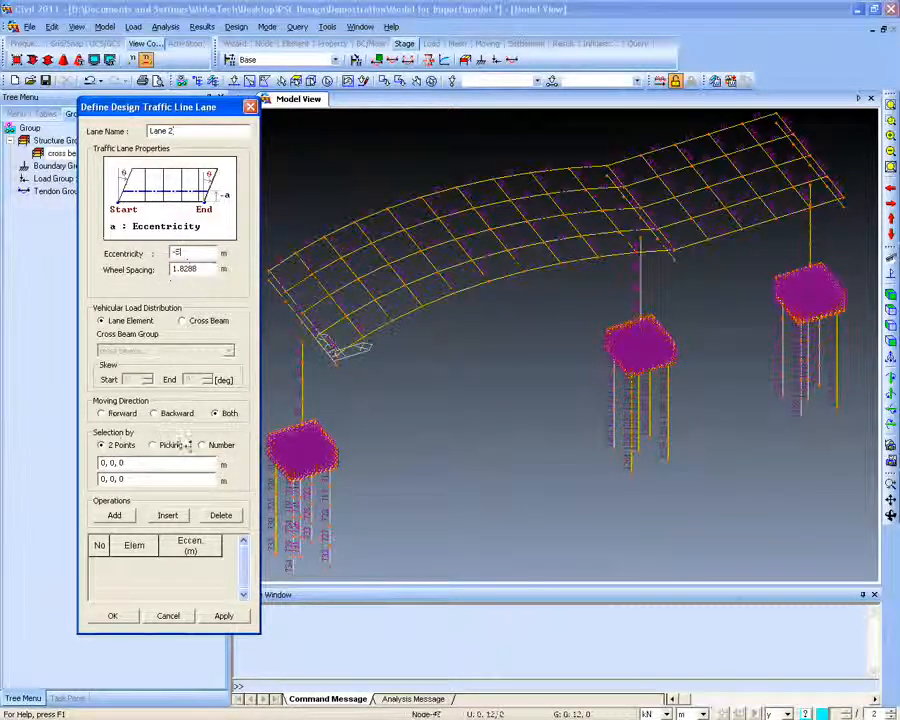
Distribute Lane 2's vehicular load through the cross beams group and add elements 1 to 10 by number
left_click(205, 321)
left_click(210, 353)
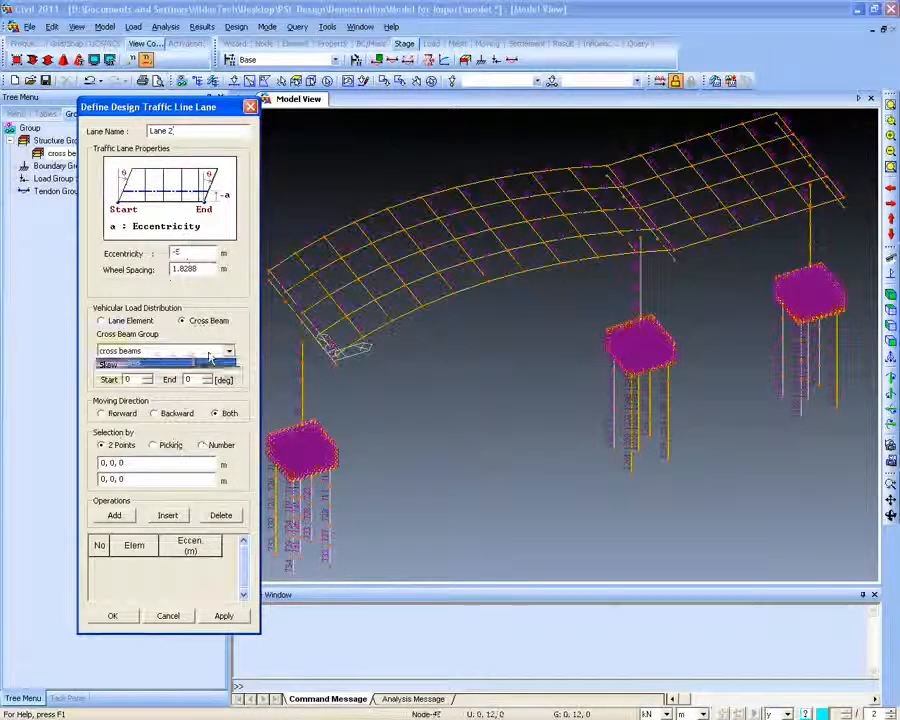
left_click(209, 363)
left_click(203, 446)
left_click(161, 468)
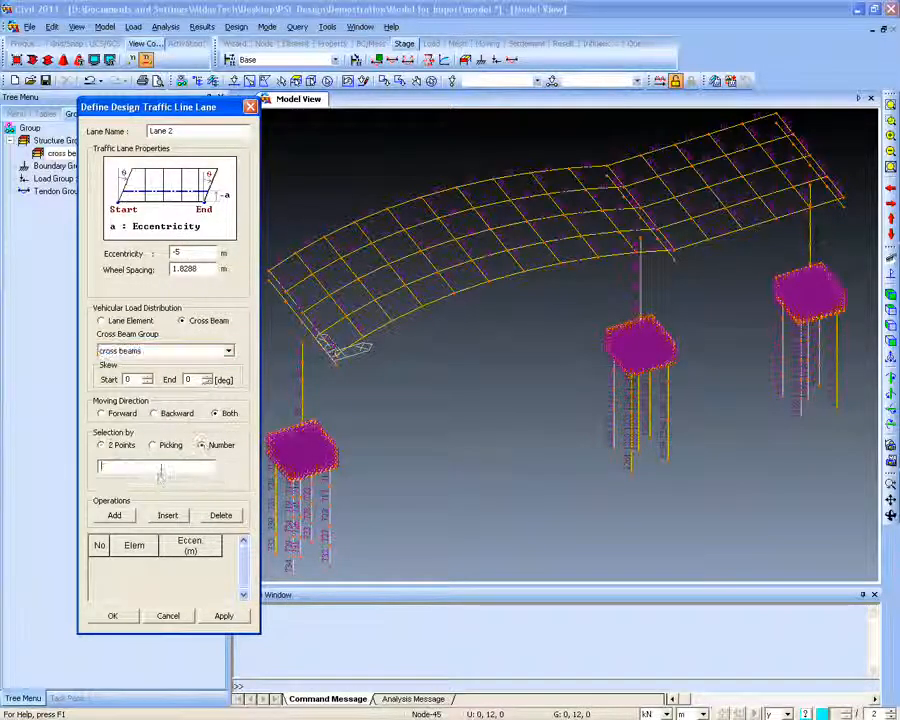
type("1 to 11")
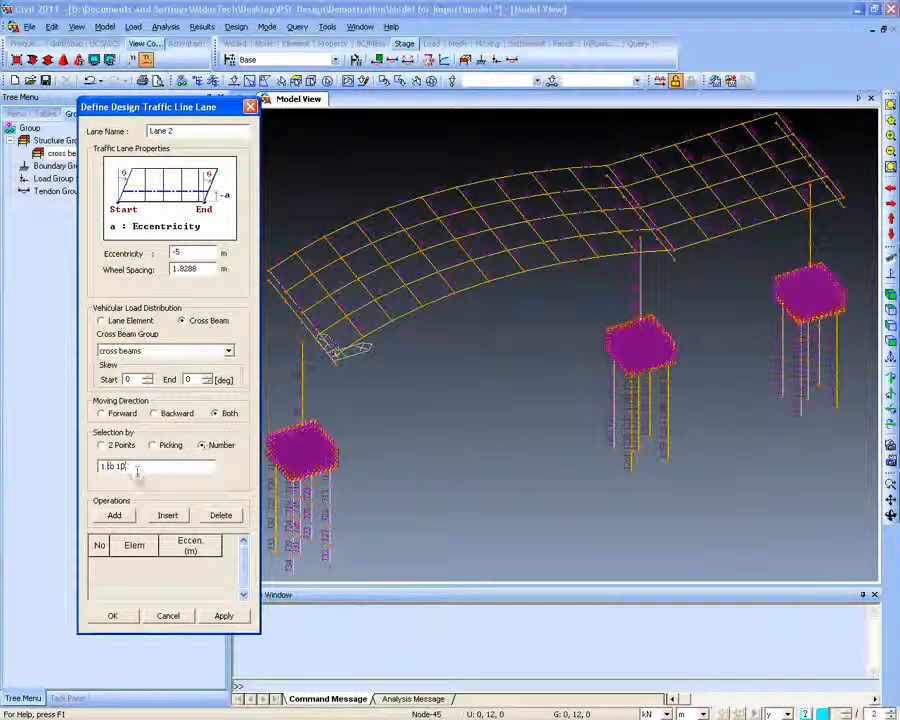
left_click(116, 516)
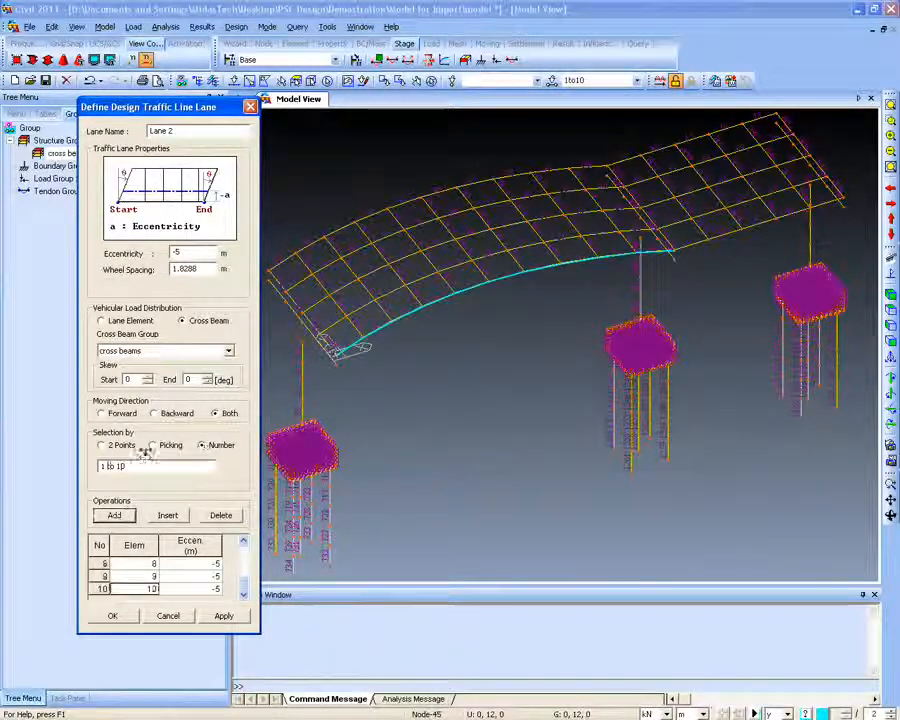
Extend Lane 2 along the second span's edge girder with two points, 31.5, 0, 0 and 45, 0, 0, and save the lane
left_click(102, 445)
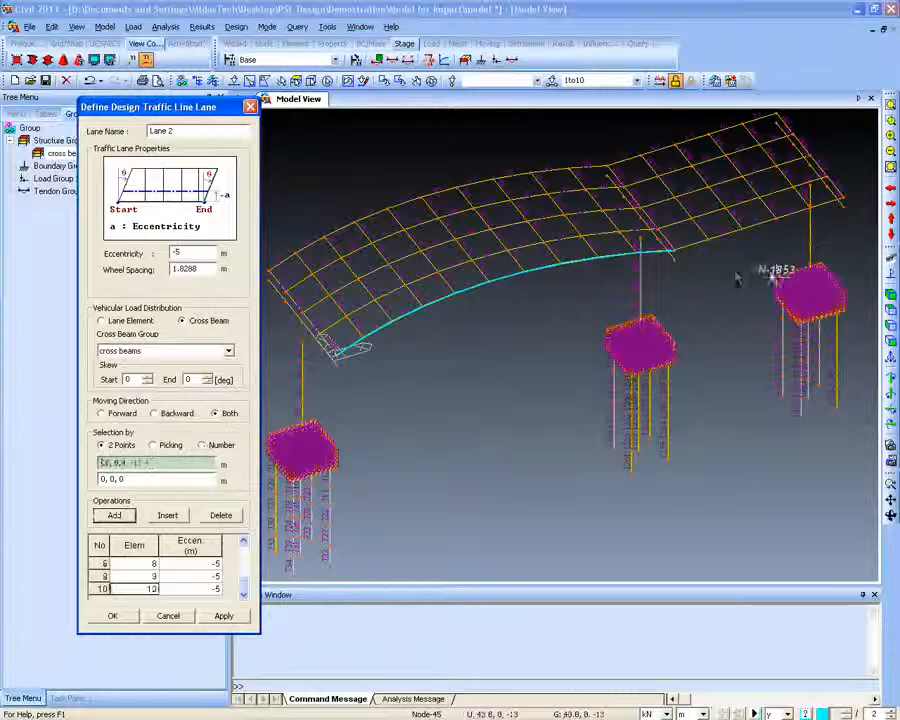
left_click(675, 250)
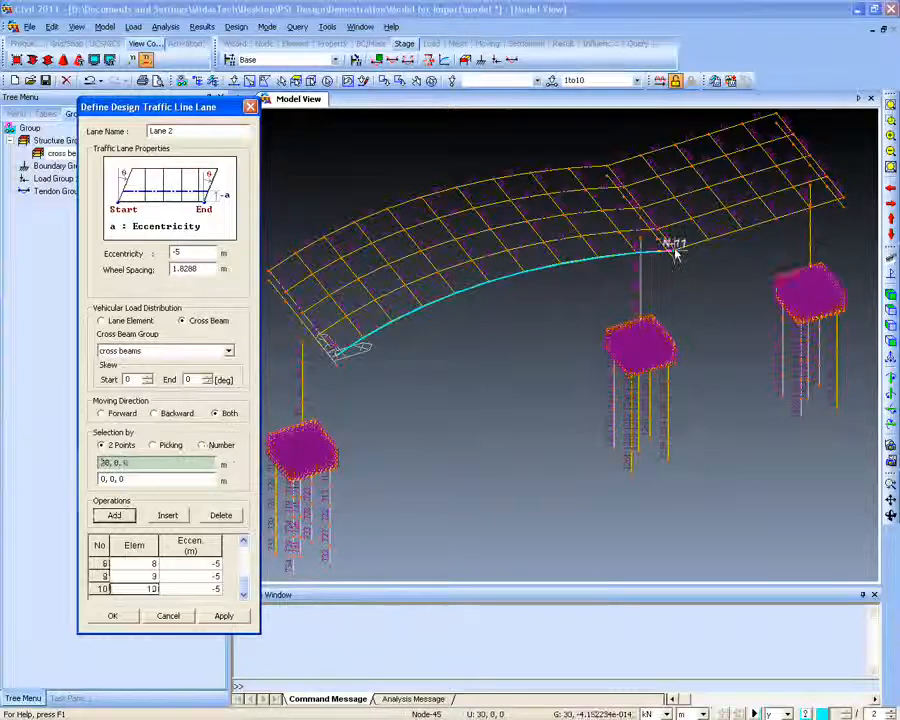
left_click(832, 200)
left_click(457, 386)
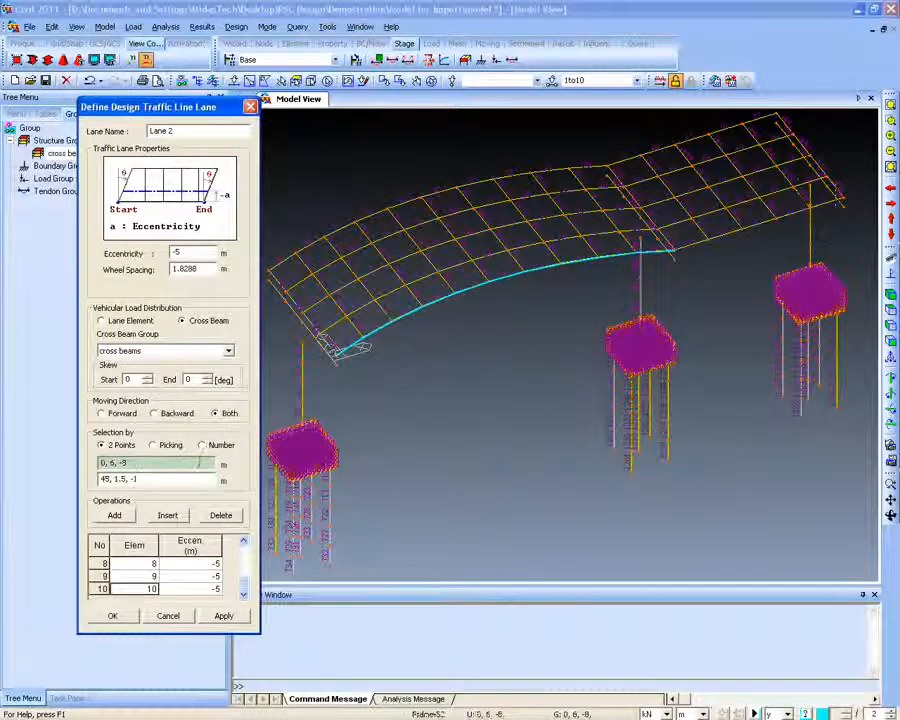
middle_click_drag(717, 307, 679, 239, "ctrl")
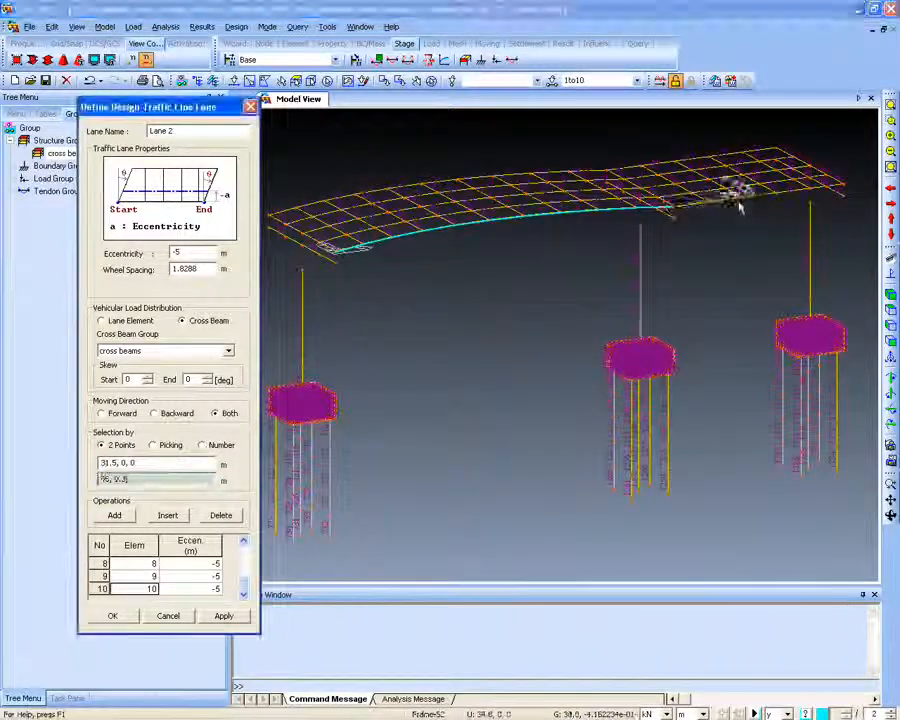
left_click(842, 181)
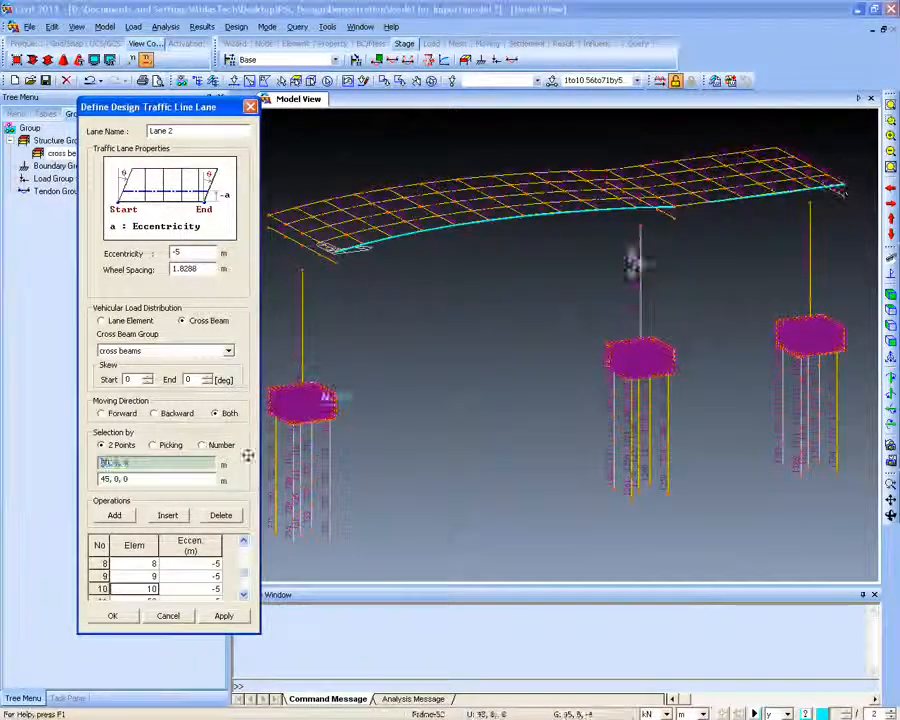
left_click(122, 615)
middle_click_drag(288, 389, 283, 417, "ctrl")
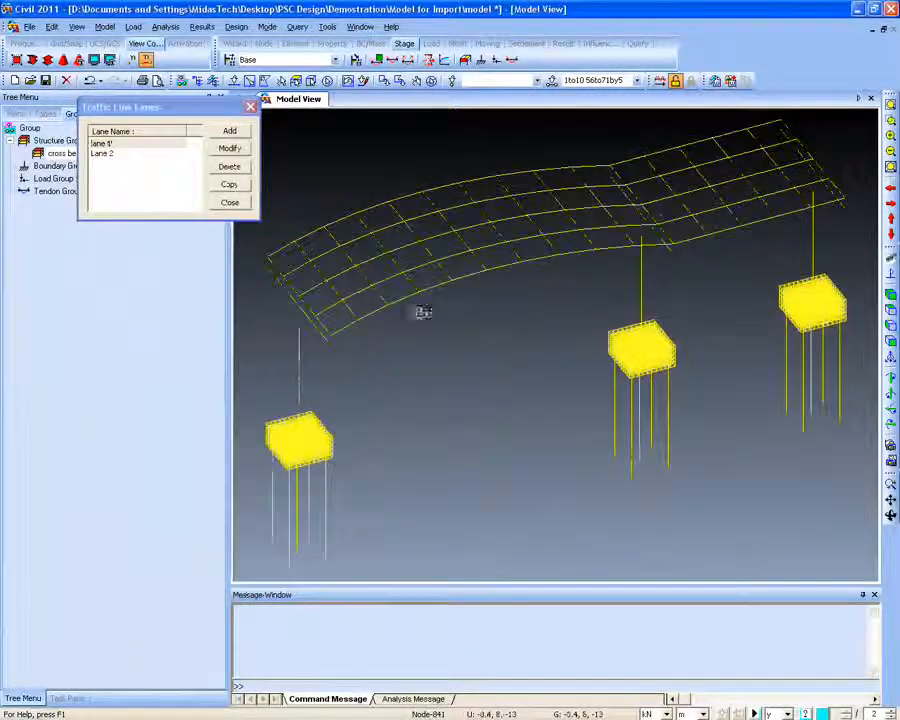
left_click(238, 134)
left_click(231, 133)
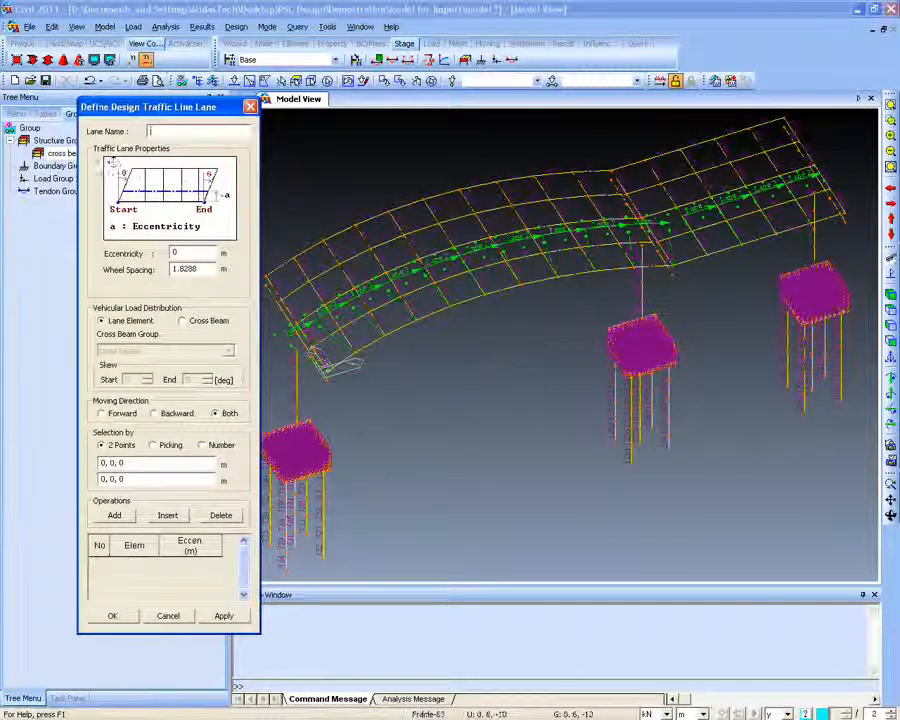
type("lane 3")
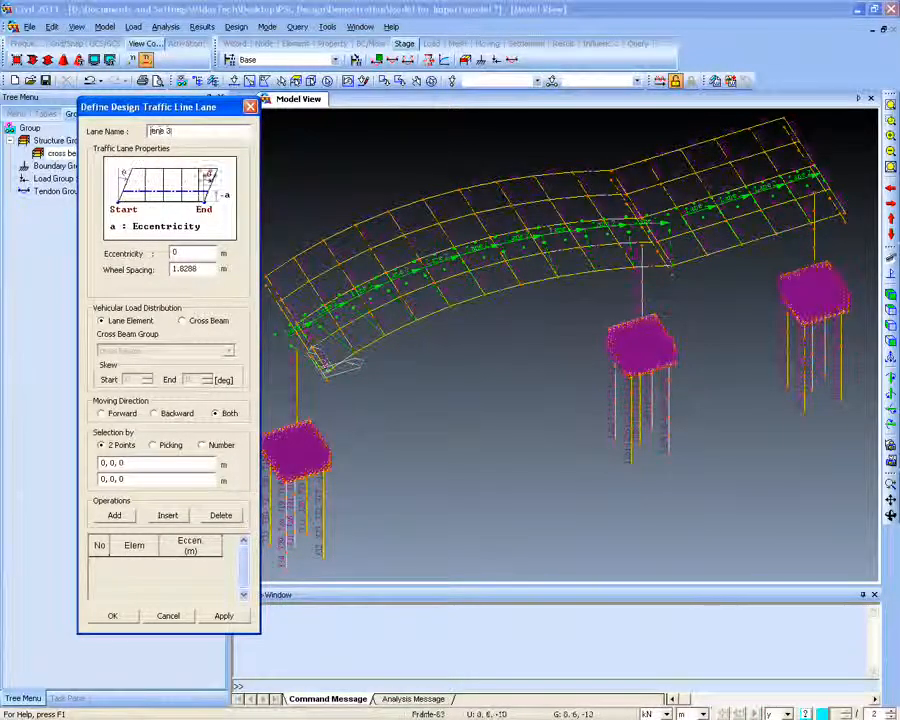
left_click_drag(195, 108, 181, 117)
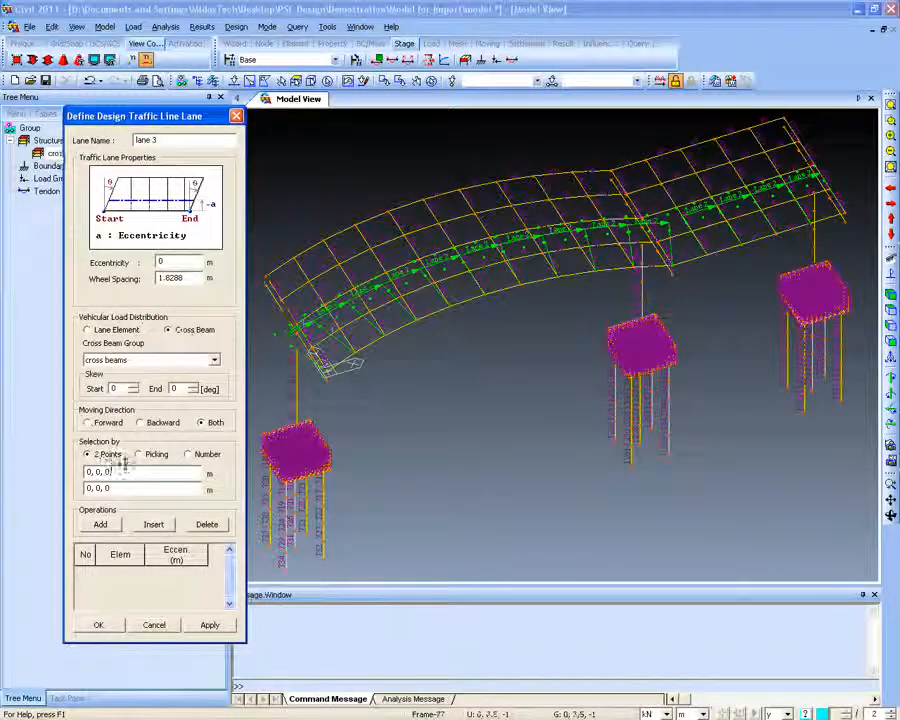
left_click(187, 454)
type("1 to 10")
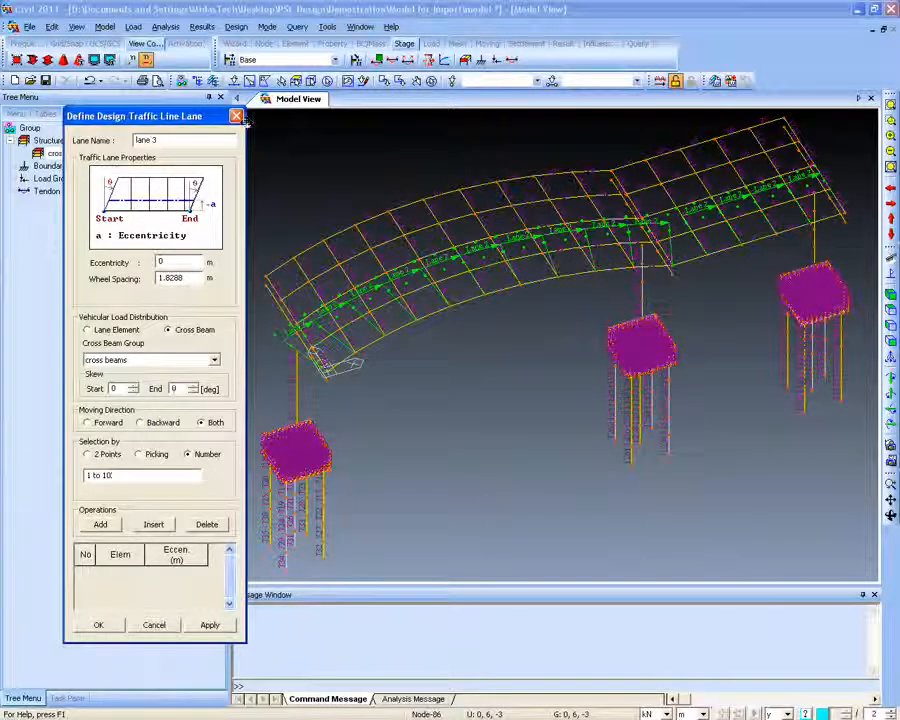
left_click(237, 116)
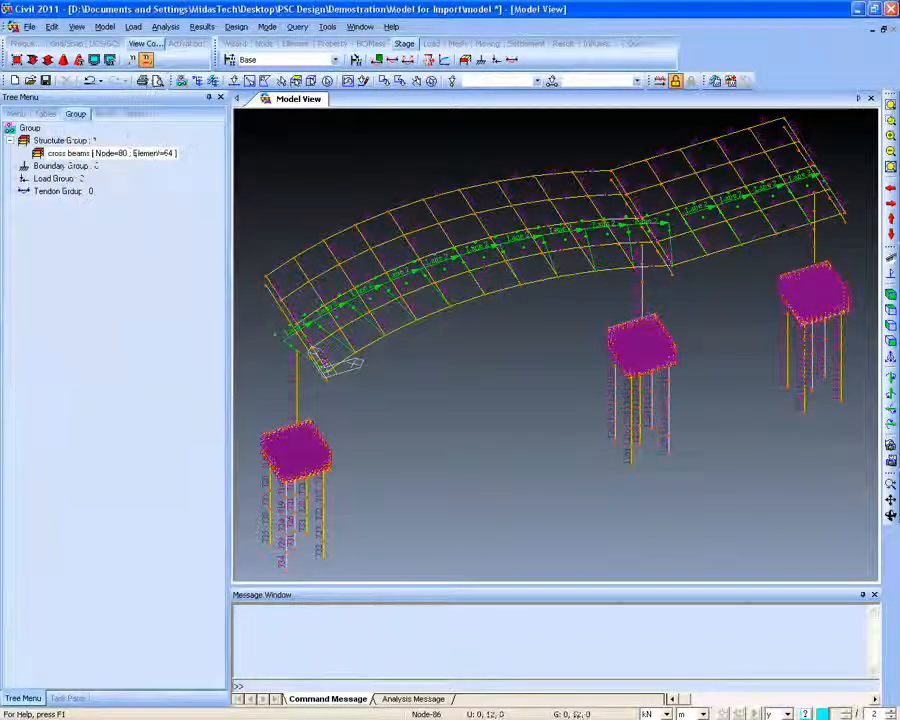
Review the traffic line lanes and vehicles defined for moving load analysis in the Works tree
left_click(133, 27)
mouse_move(236, 418)
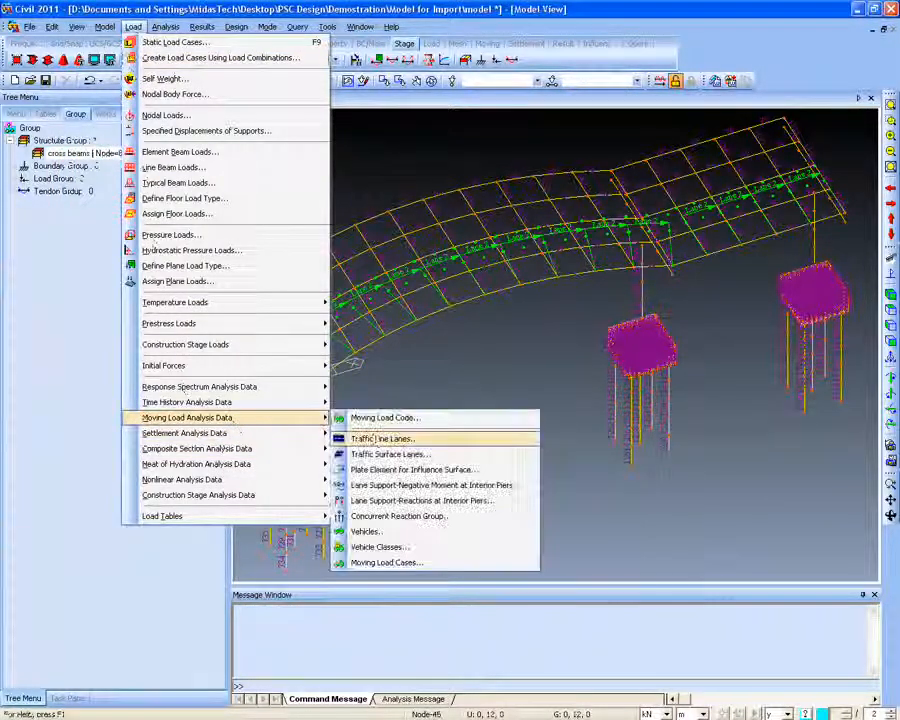
left_click(115, 133)
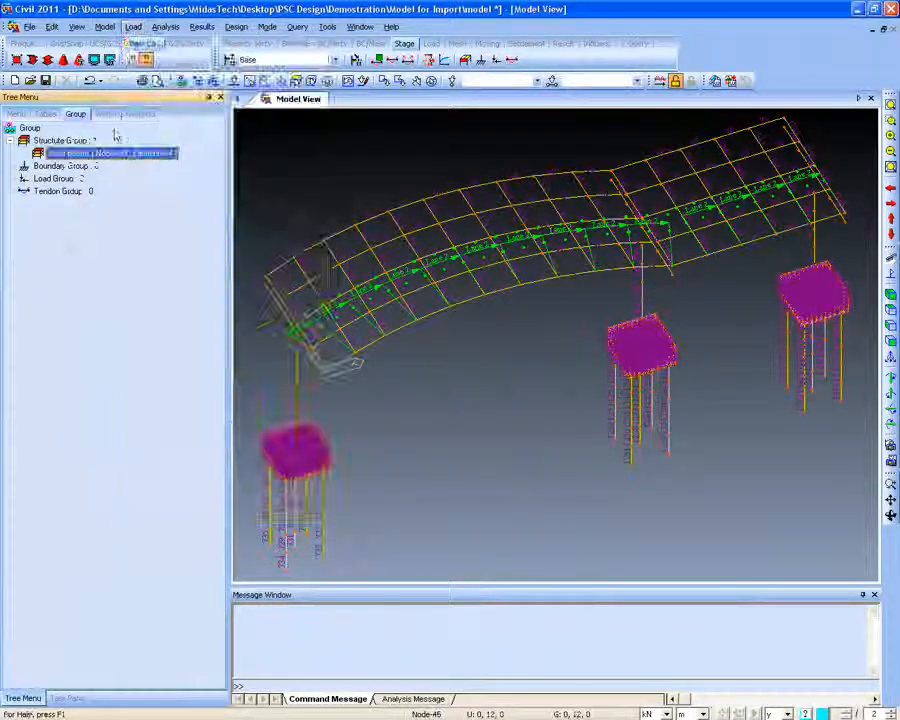
left_click(106, 115)
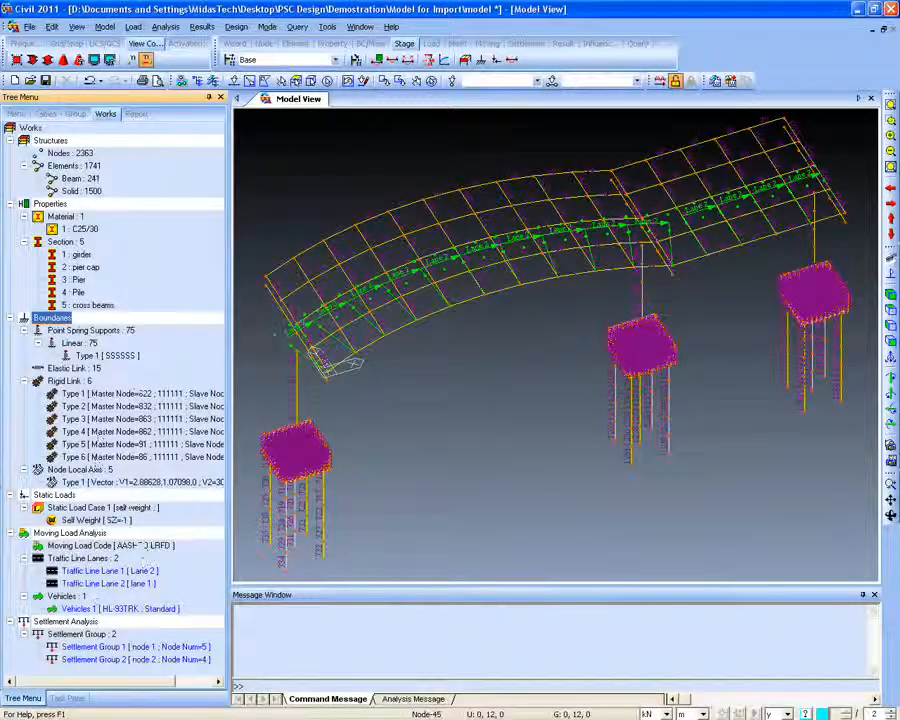
left_click(64, 596)
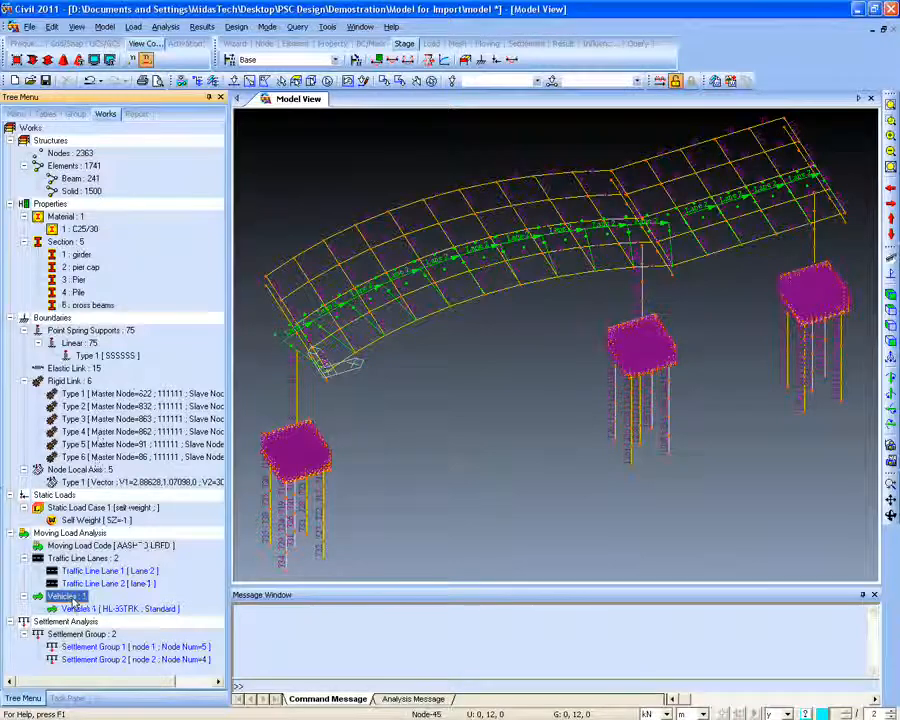
Add the standard AASHTO LRFD vehicle HL-93TDM to the vehicles list and close the list
left_click(131, 27)
mouse_move(290, 417)
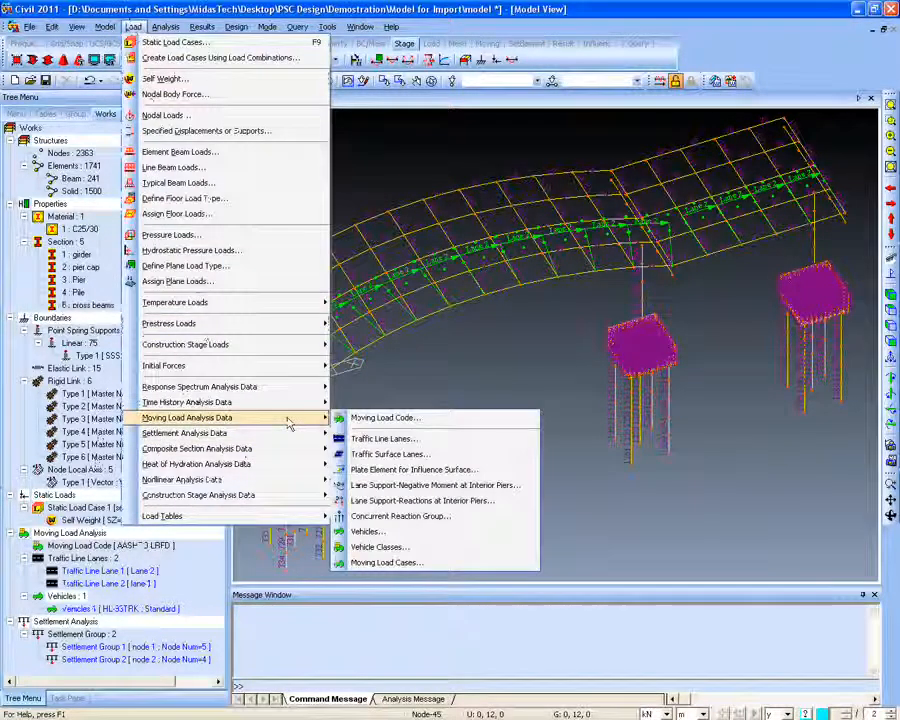
left_click(400, 516)
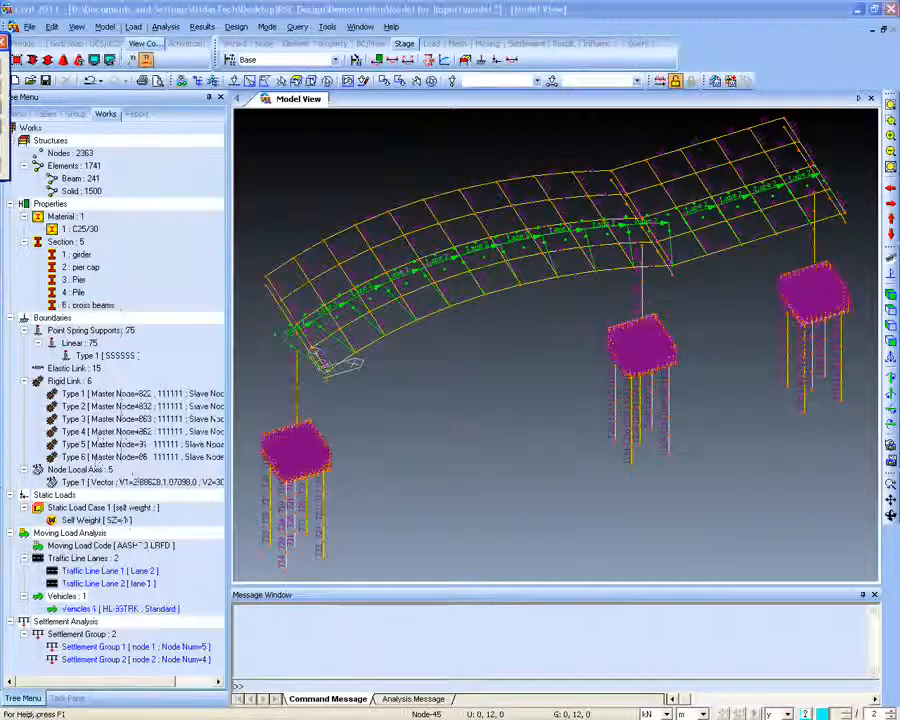
left_click(411, 159)
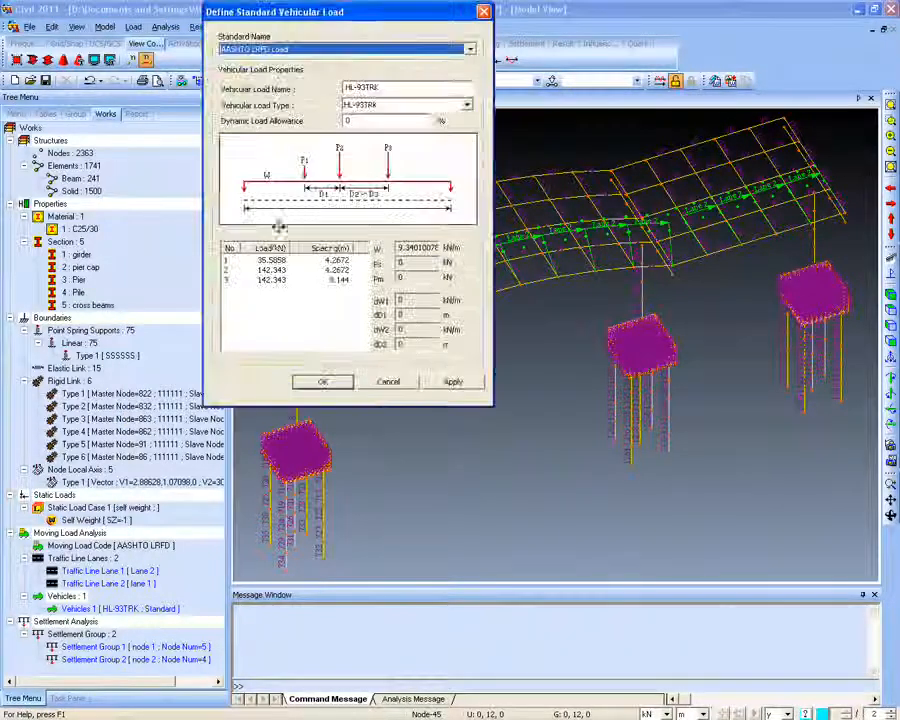
left_click(466, 104)
left_click(400, 124)
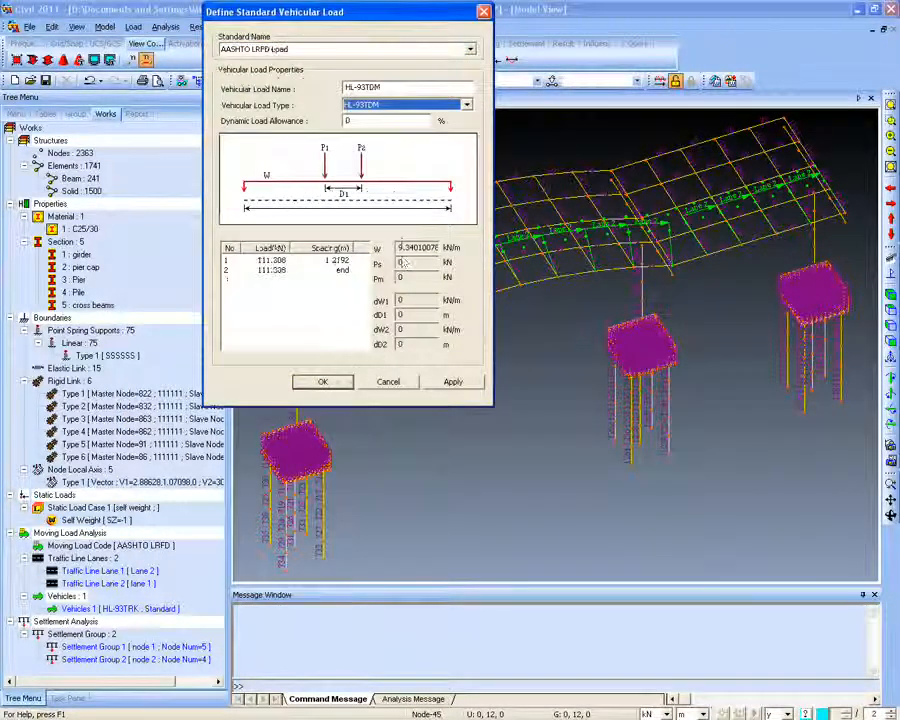
left_click(322, 381)
left_click(426, 258)
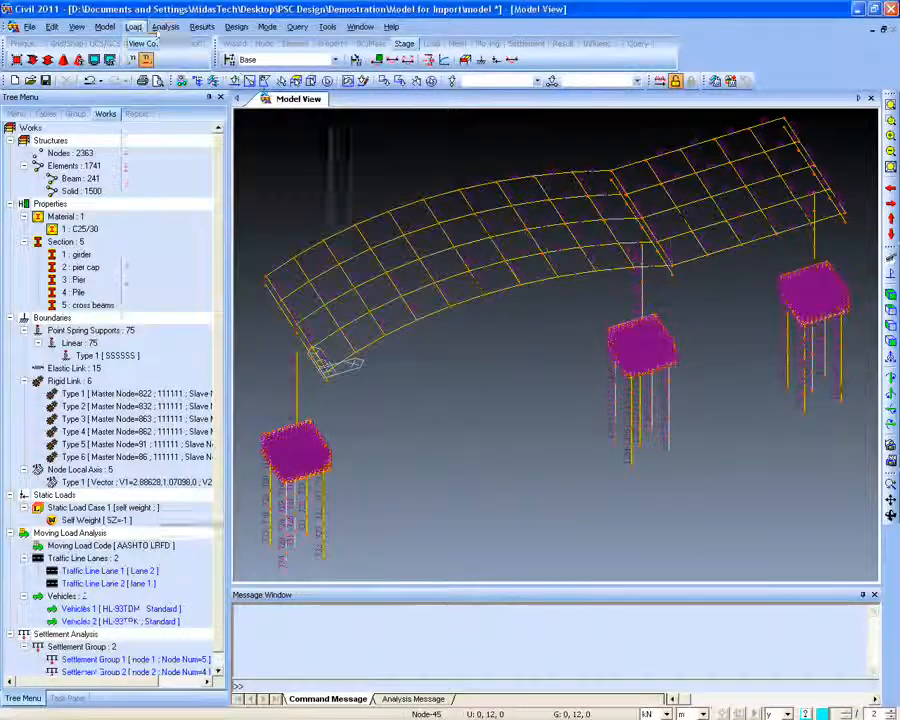
Start a new moving load case and add a VL:HL-93TDM sub-load case on lane 1 with a minimum of 1 loaded lane
left_click(133, 26)
mouse_move(240, 417)
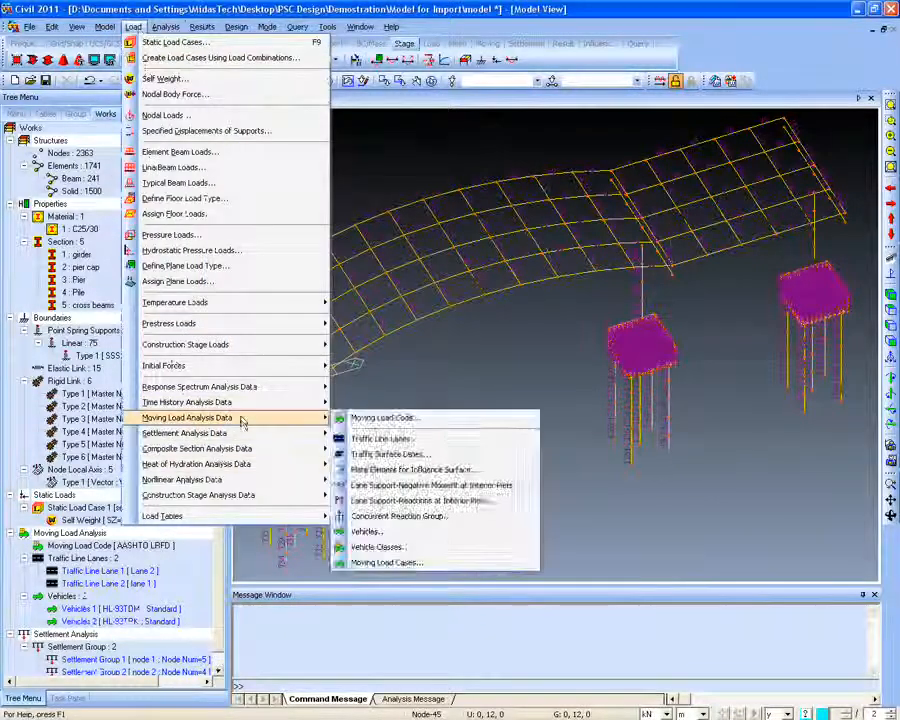
left_click(395, 563)
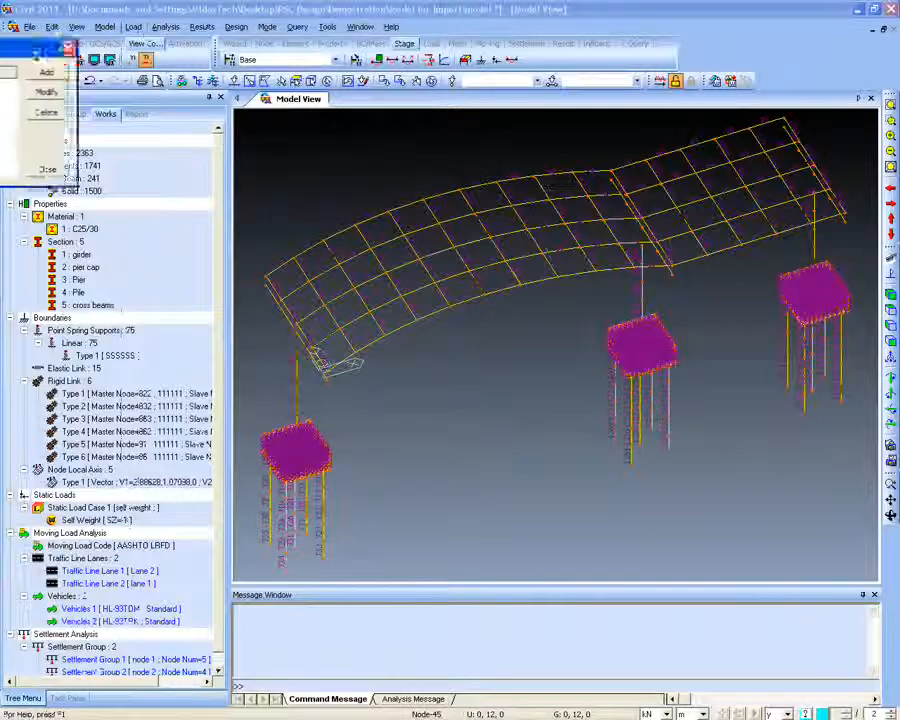
left_click(478, 127)
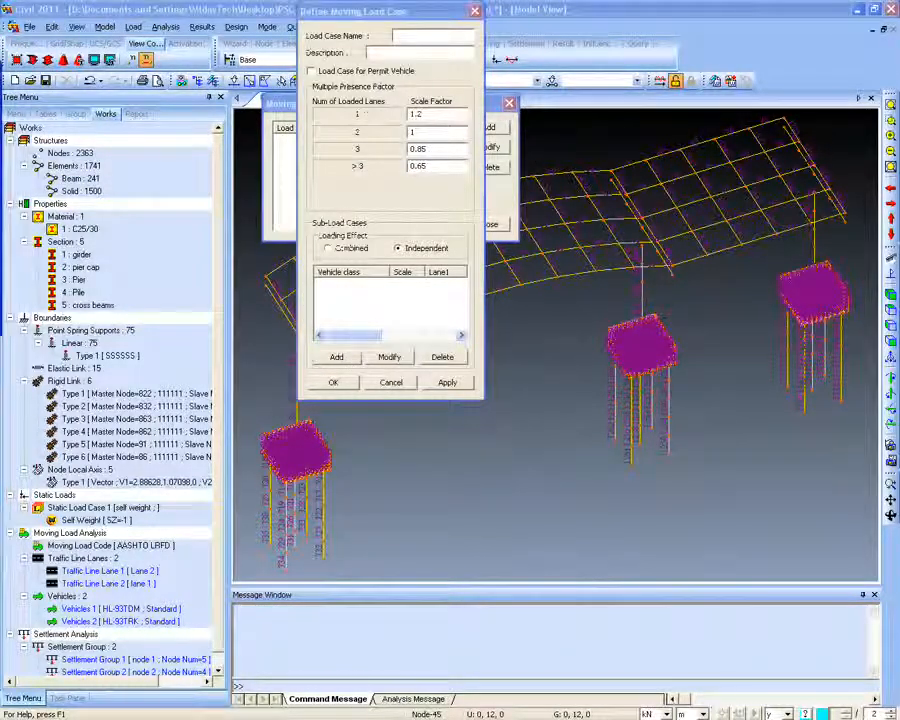
left_click(337, 357)
left_click_drag(235, 146, 587, 188)
left_click(537, 346)
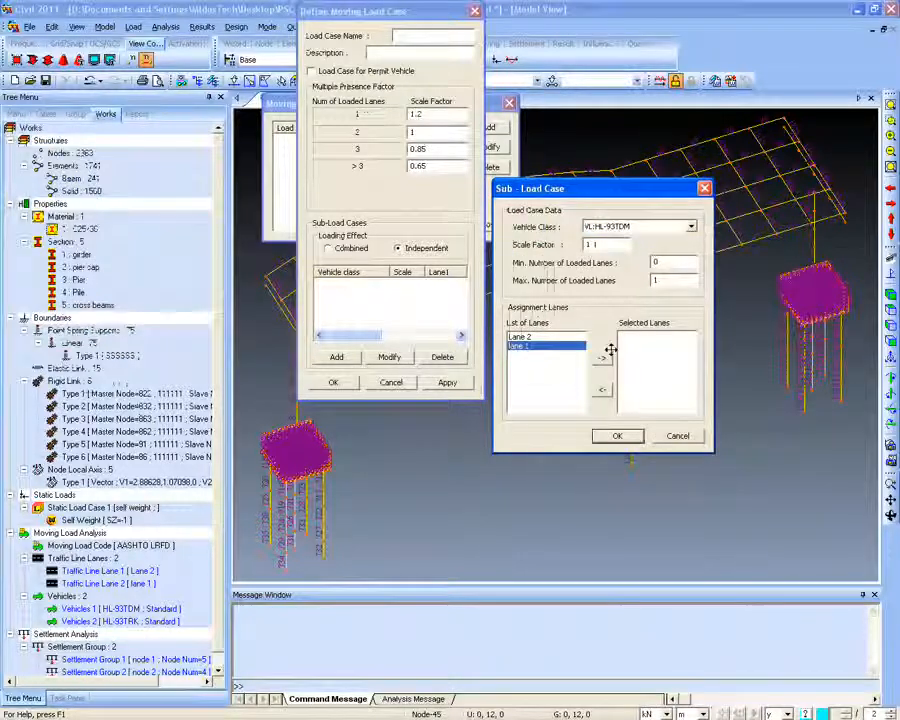
left_click(604, 356)
left_click(602, 357)
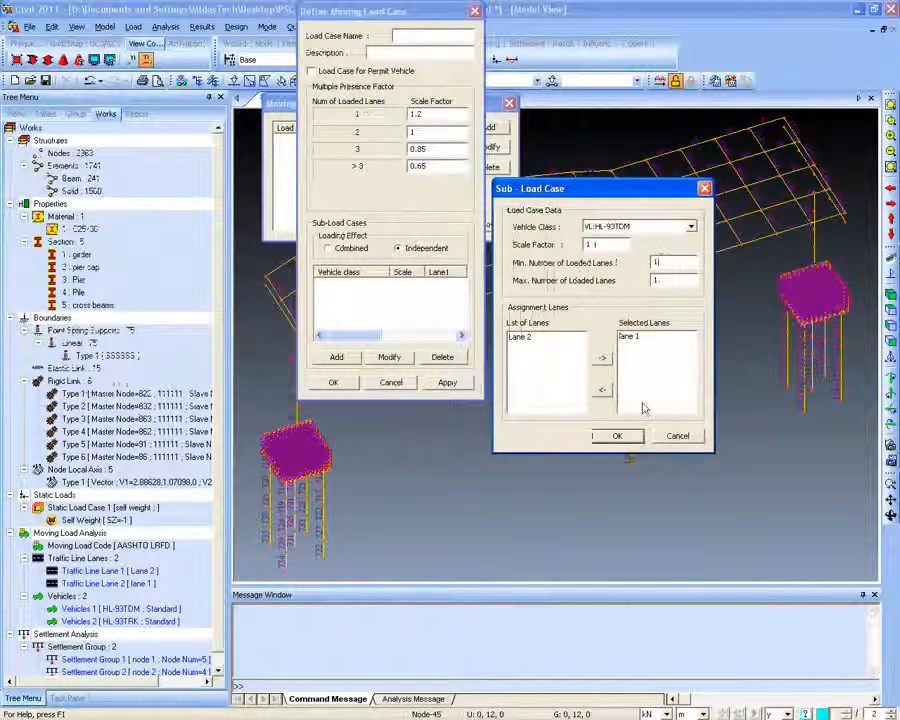
left_click(634, 440)
Add a second sub-load case with vehicle class VL:HL-93TRK assigned to Lane 2
left_click(336, 357)
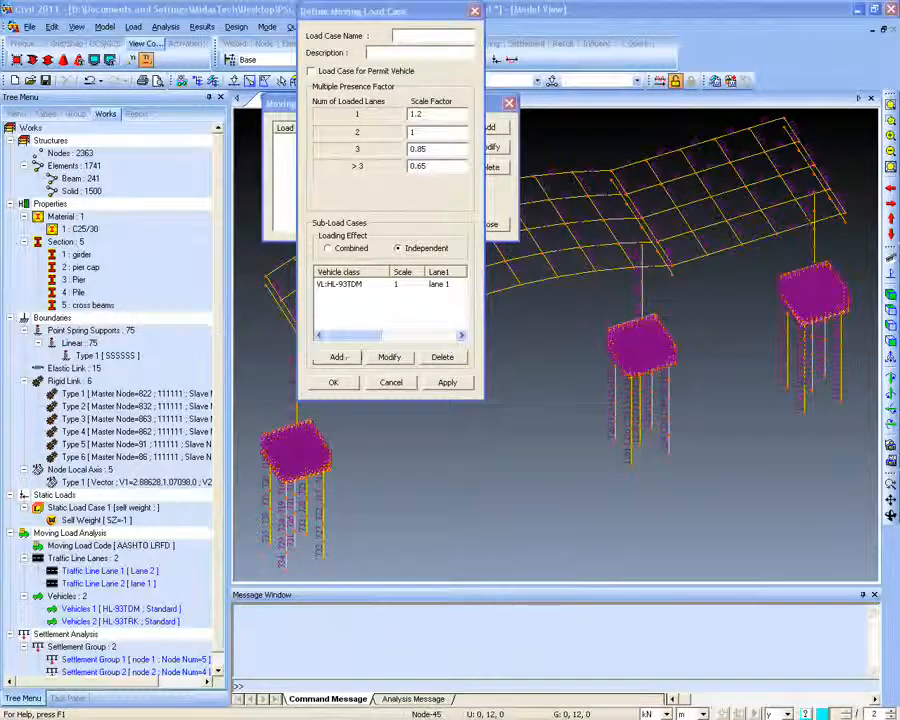
left_click_drag(42, 97, 784, 170)
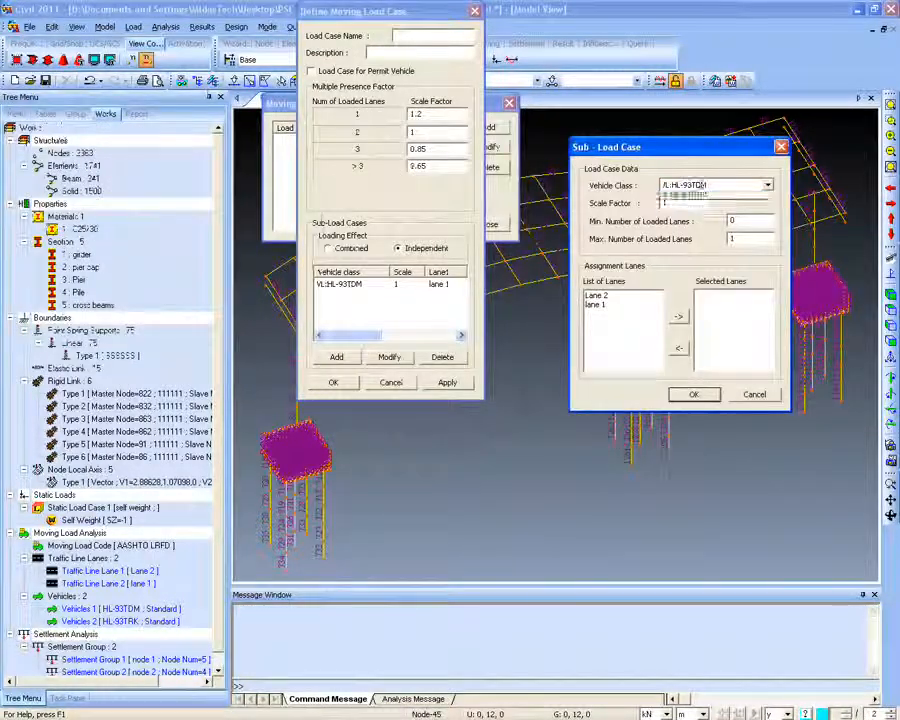
left_click(766, 185)
left_click(714, 207)
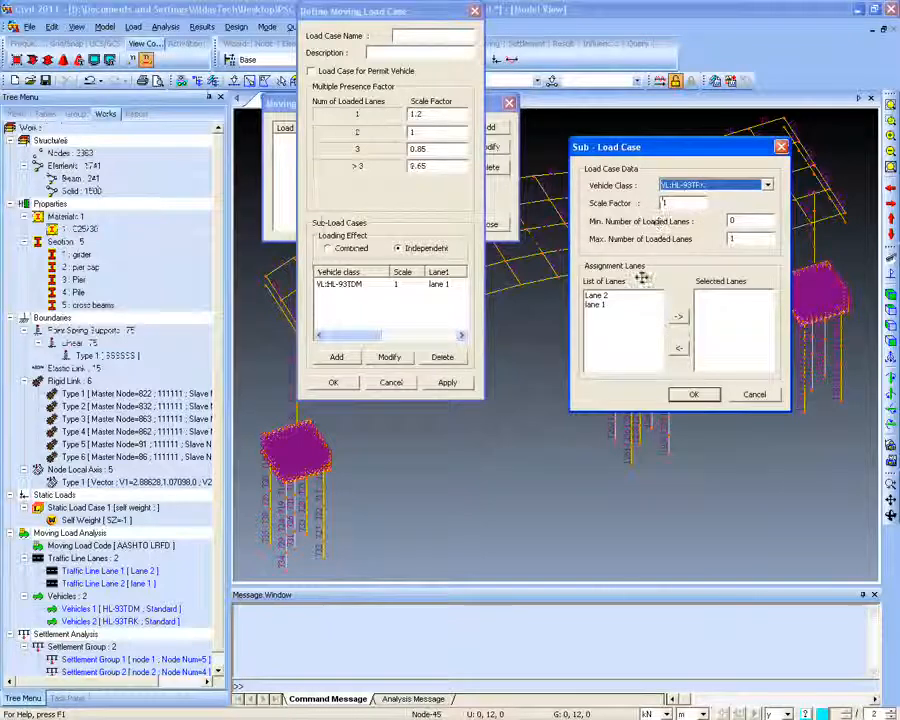
left_click(598, 296)
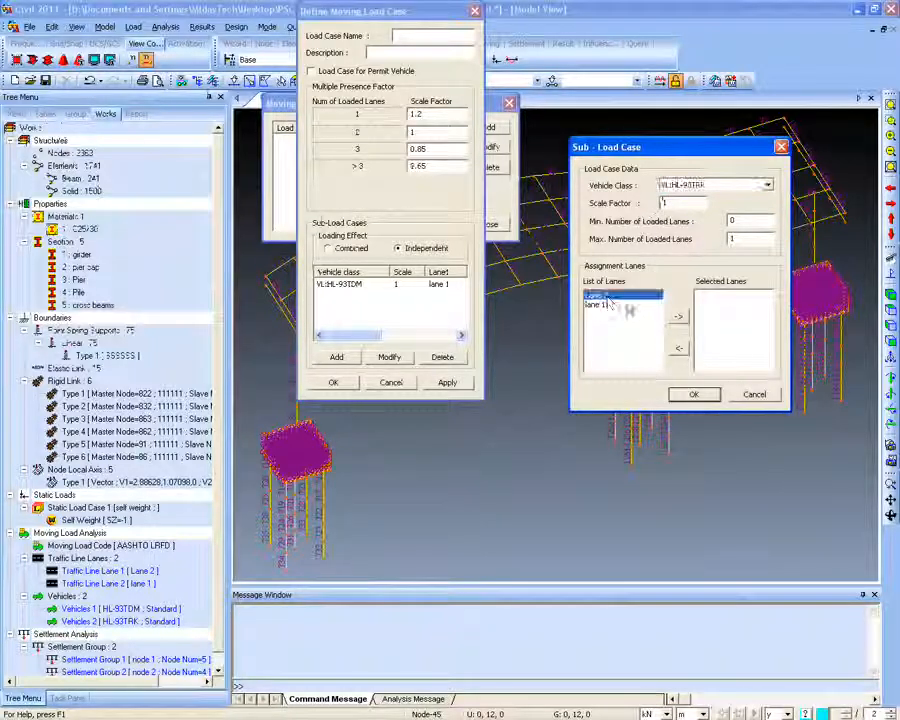
left_click(677, 318)
left_click(693, 394)
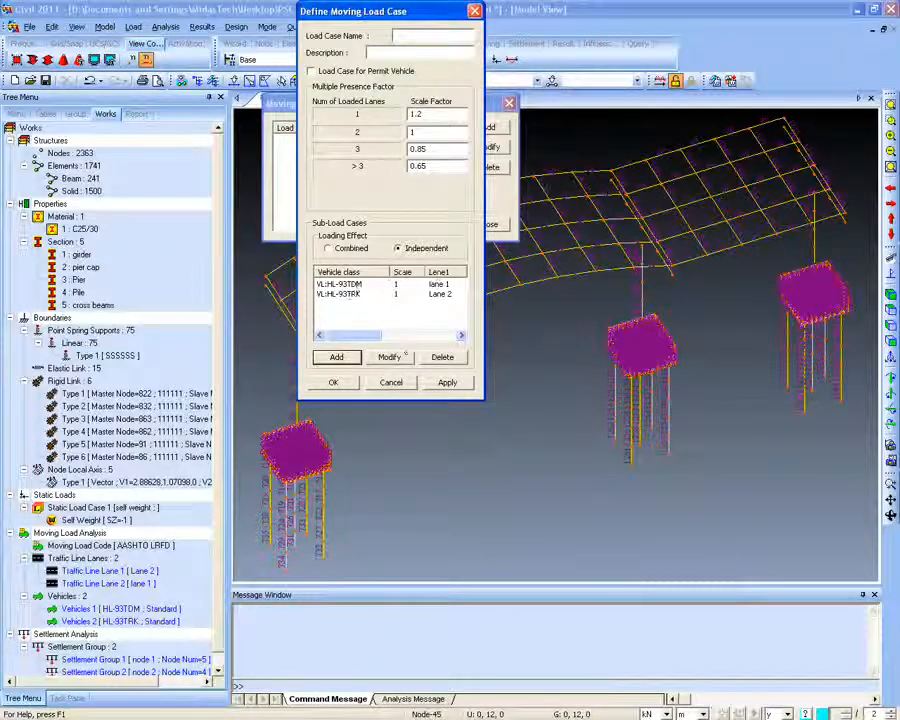
Set the sub-load cases' loading effect to Combined and discard the moving load case definition
left_click(333, 250)
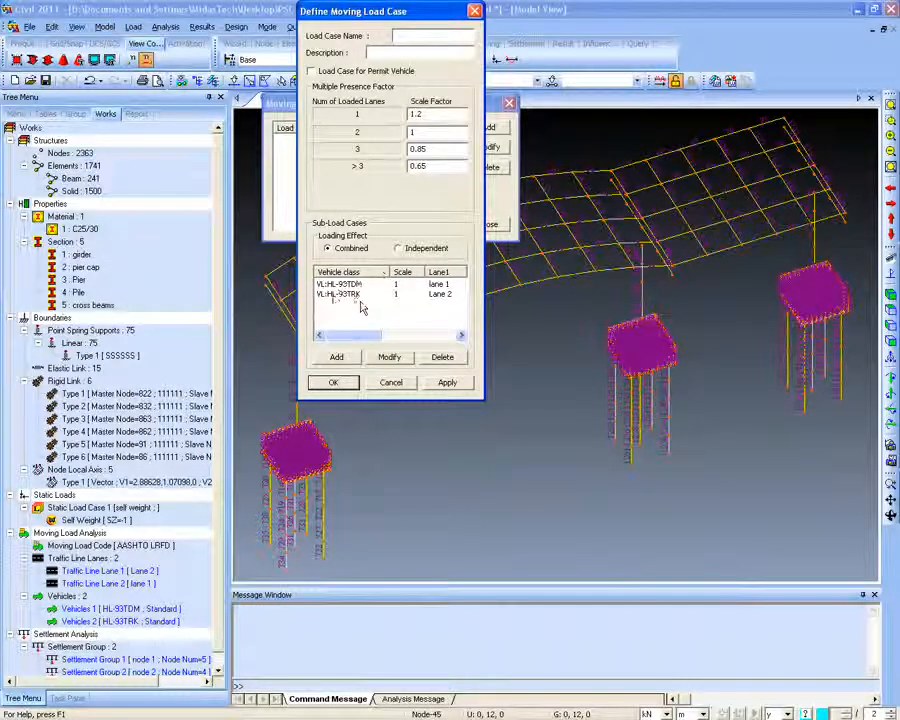
left_click(391, 382)
left_click(508, 103)
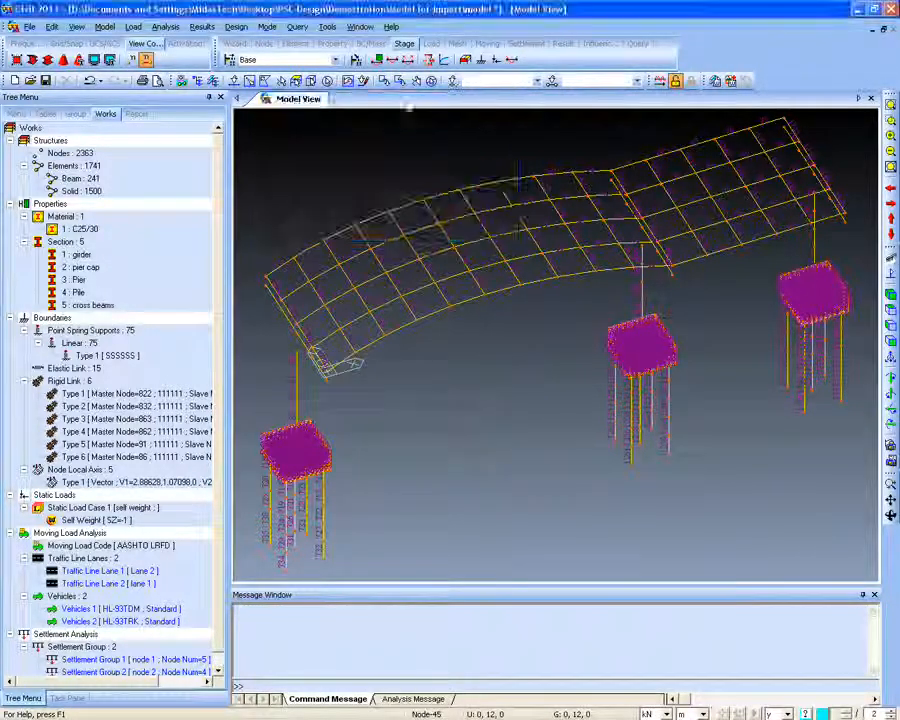
Try the Normal + Concurrent Force frame results option in the moving load analysis control data and dismiss the settings without saving
left_click(166, 26)
left_click(186, 125)
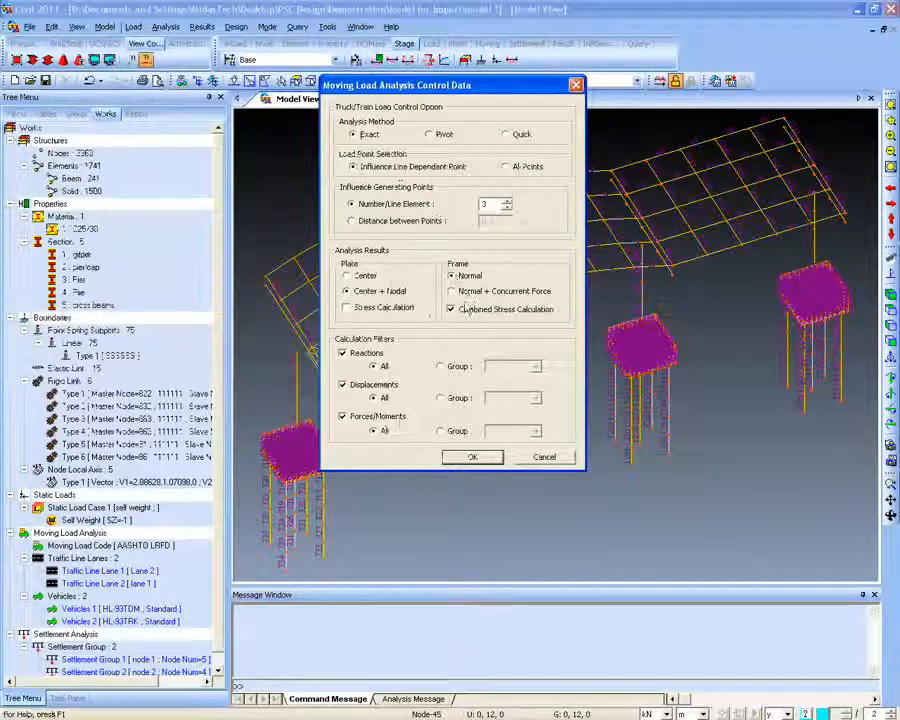
left_click(452, 292)
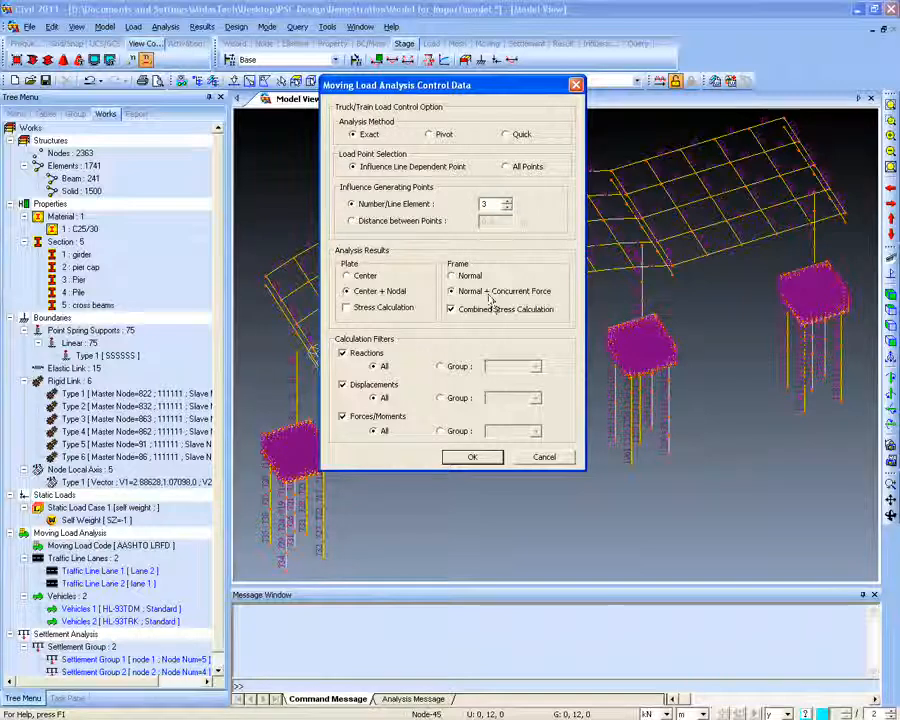
left_click(452, 276)
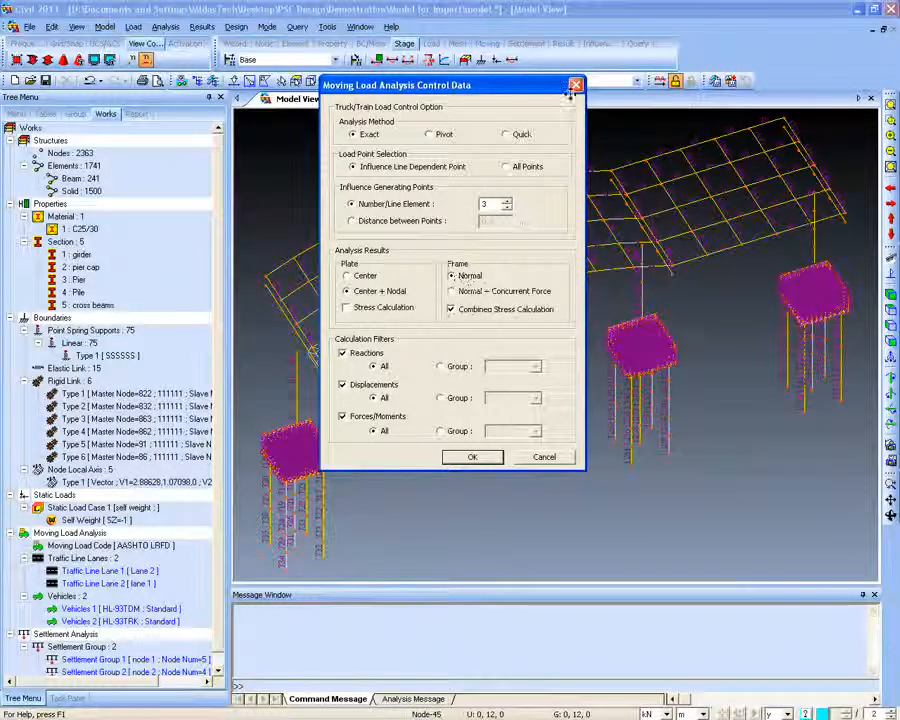
left_click_drag(544, 90, 523, 93)
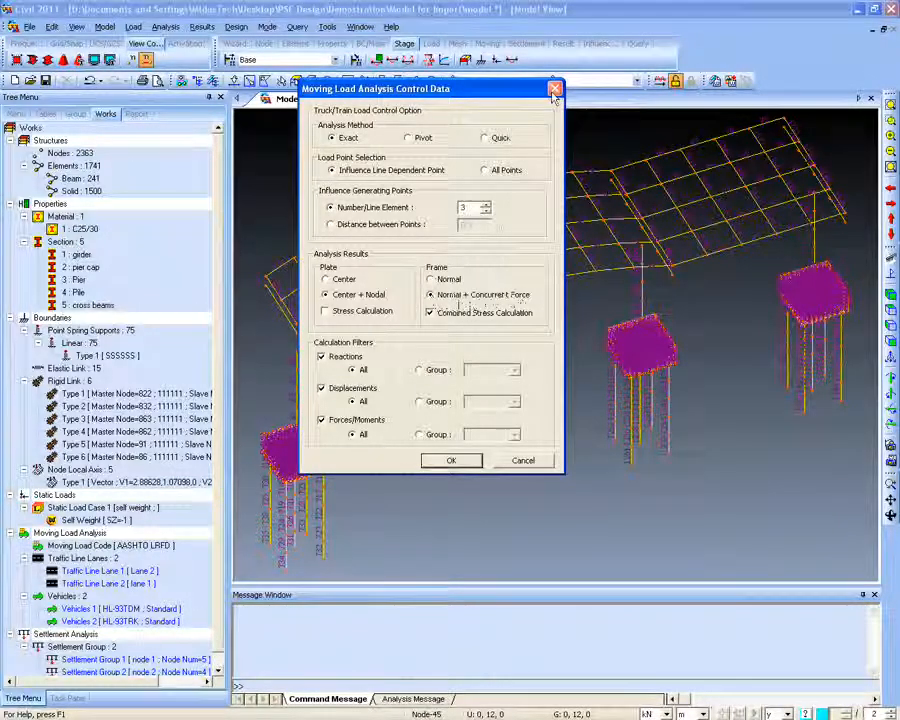
left_click(490, 138)
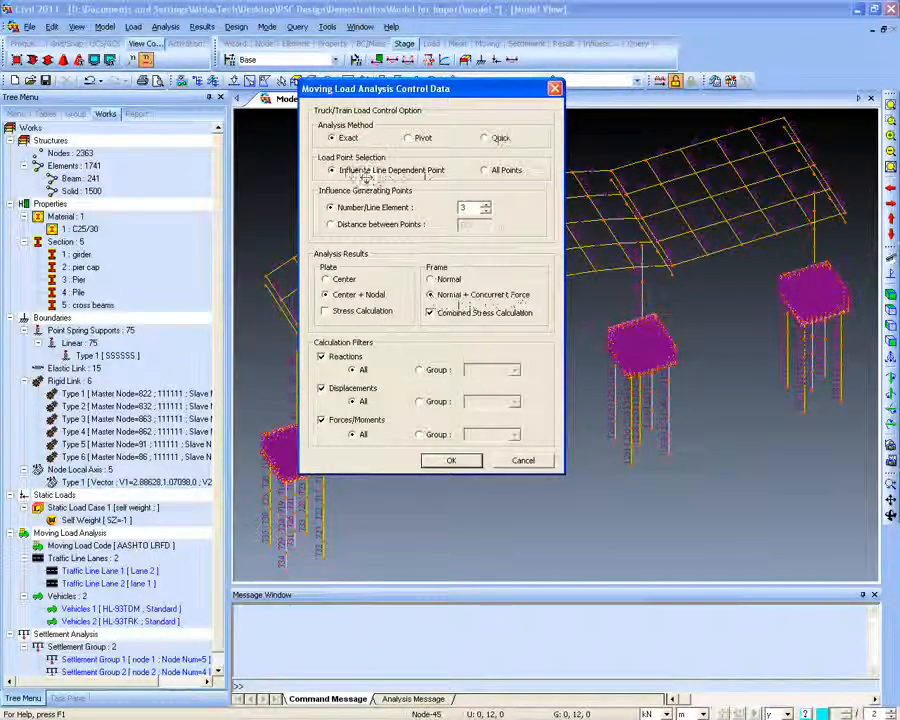
left_click(486, 170)
left_click(385, 170)
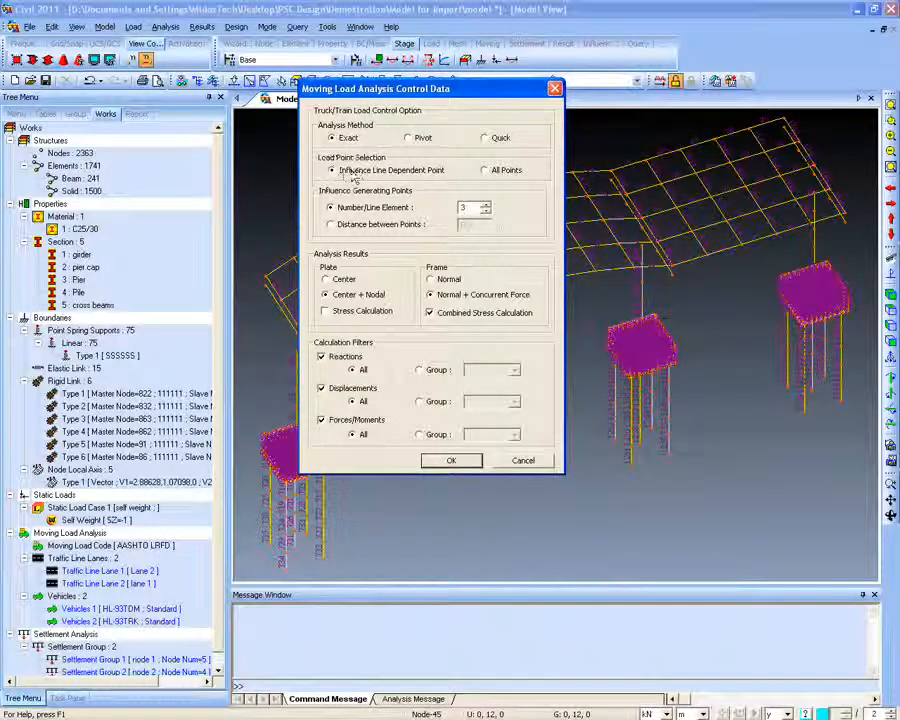
left_click(555, 89)
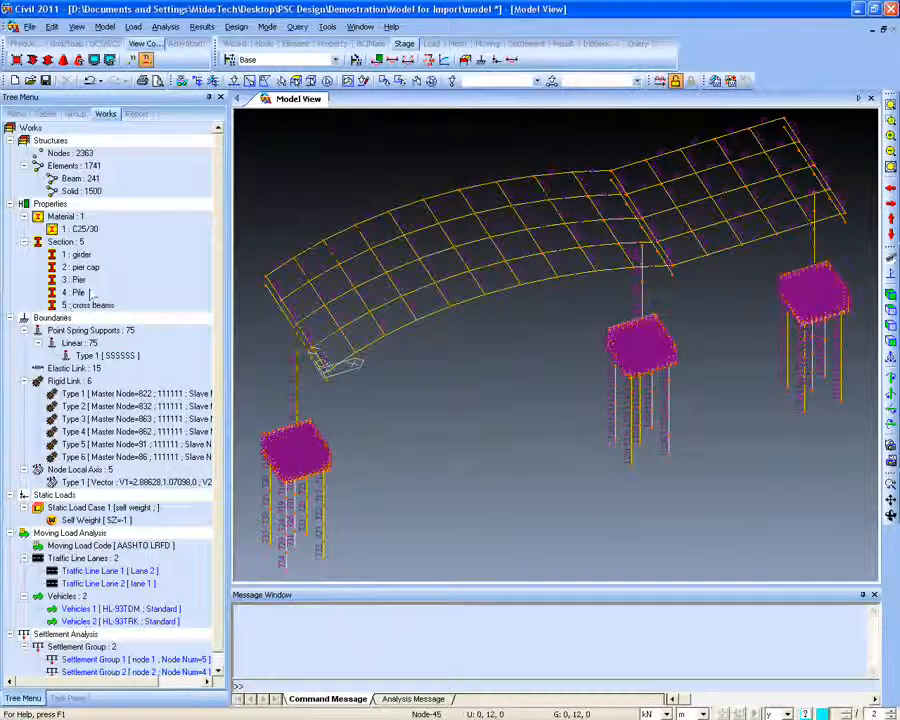
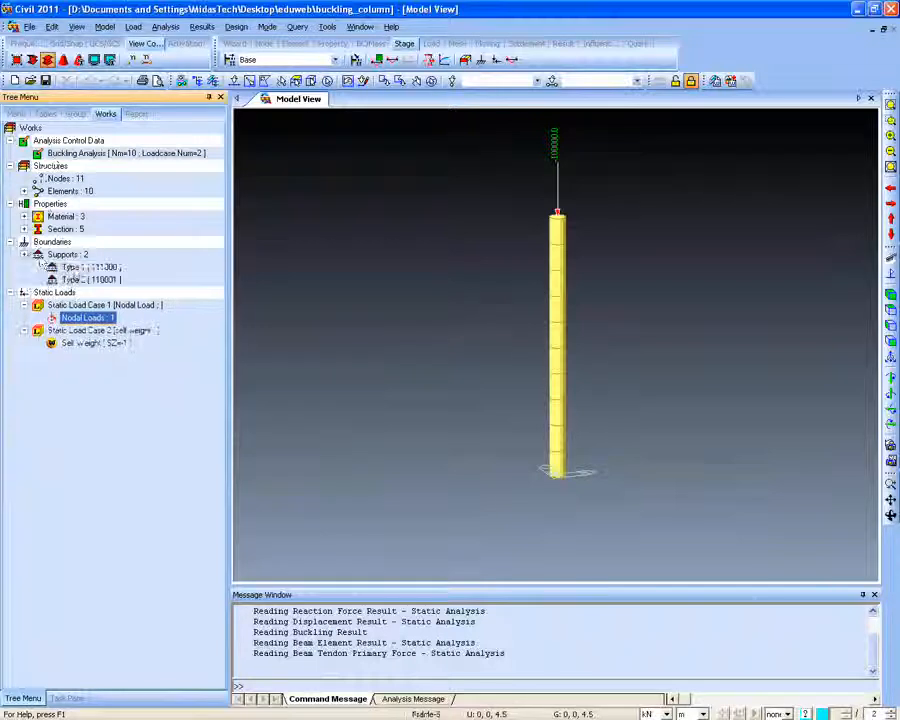
Display the support symbols on the buckling column model
right_click(90, 267)
left_click(133, 421)
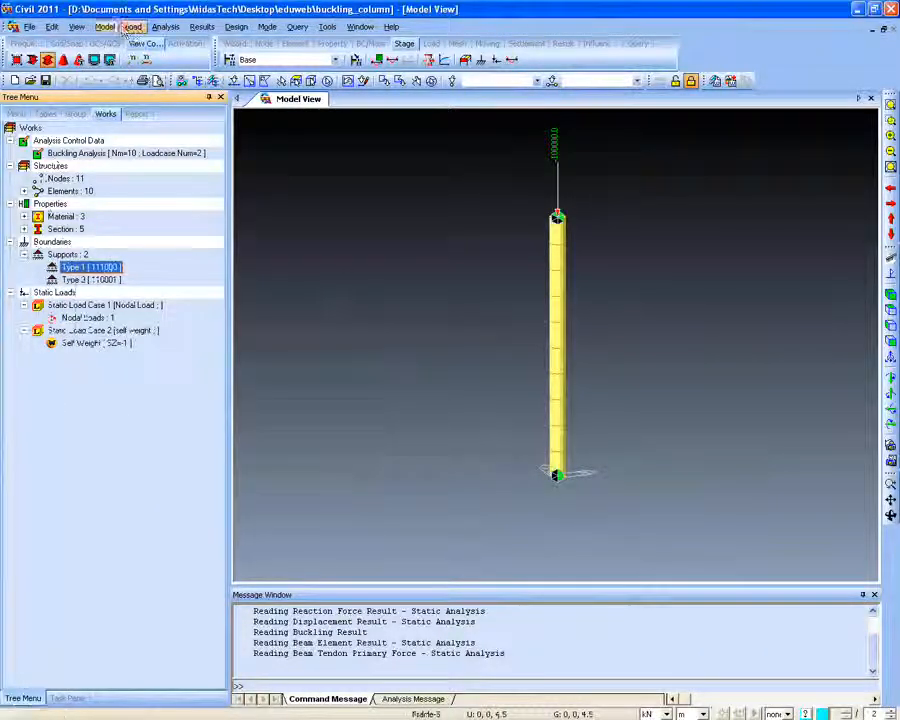
Examine the Nodal Load and self weight entries in the buckling analysis control, comparing their load types, and leave without saving
left_click(165, 26)
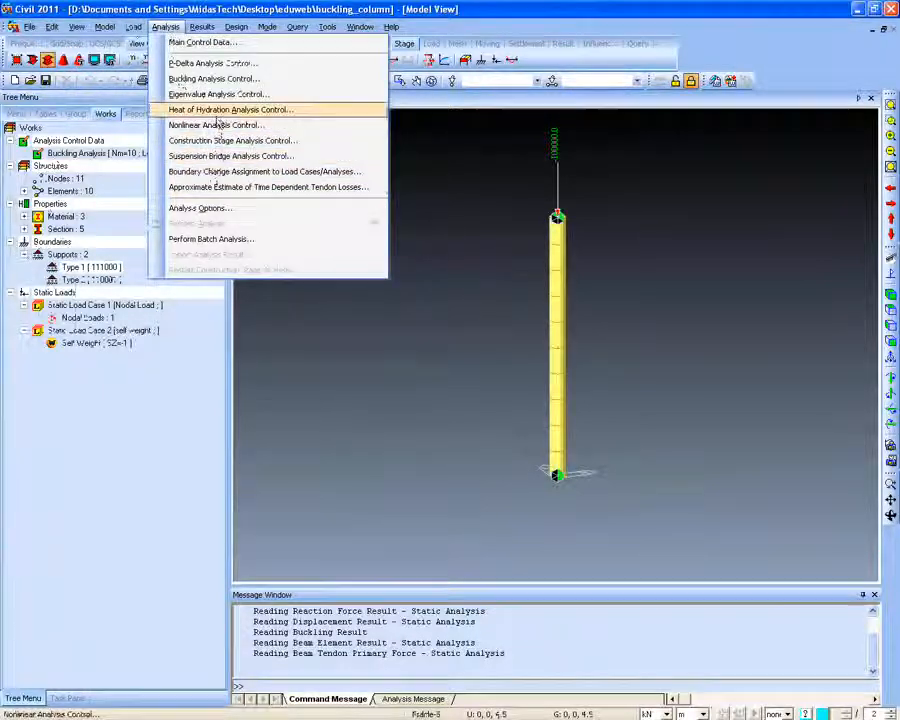
left_click(213, 78)
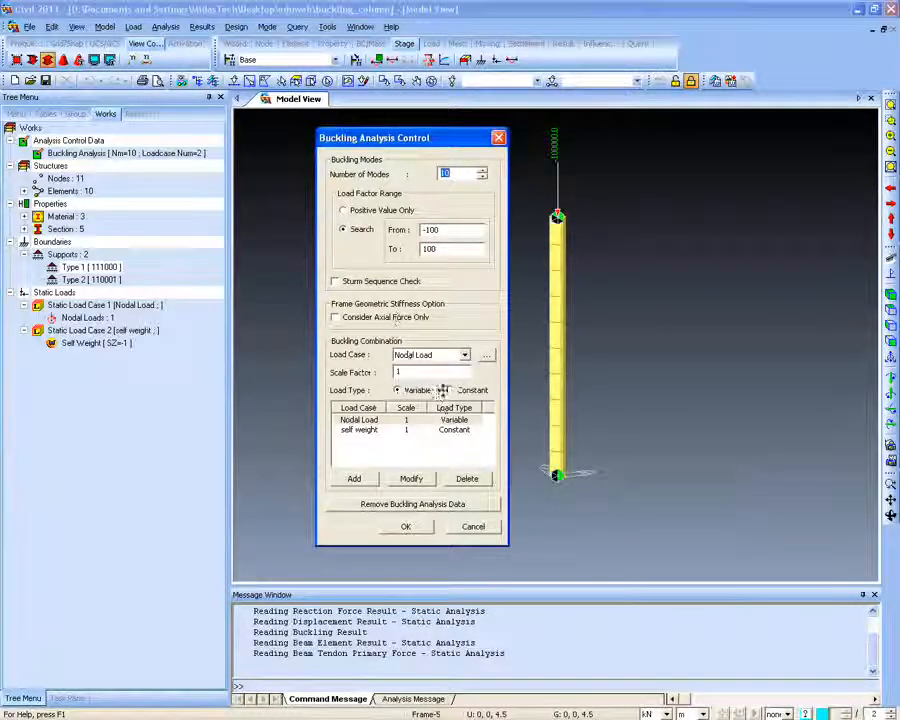
left_click(362, 431)
left_click(381, 421)
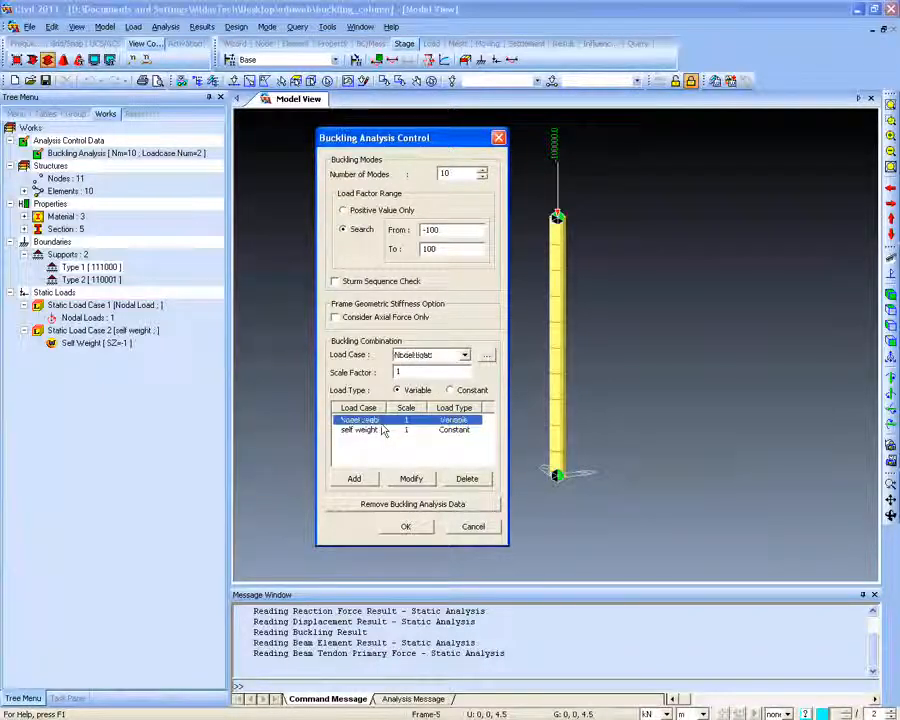
left_click(370, 430)
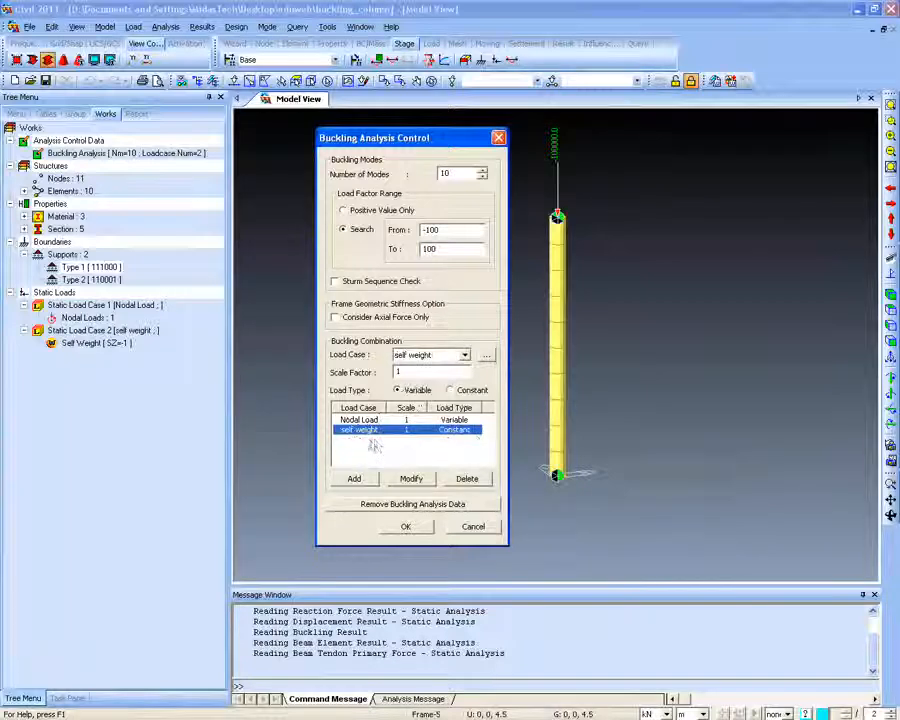
left_click(425, 419)
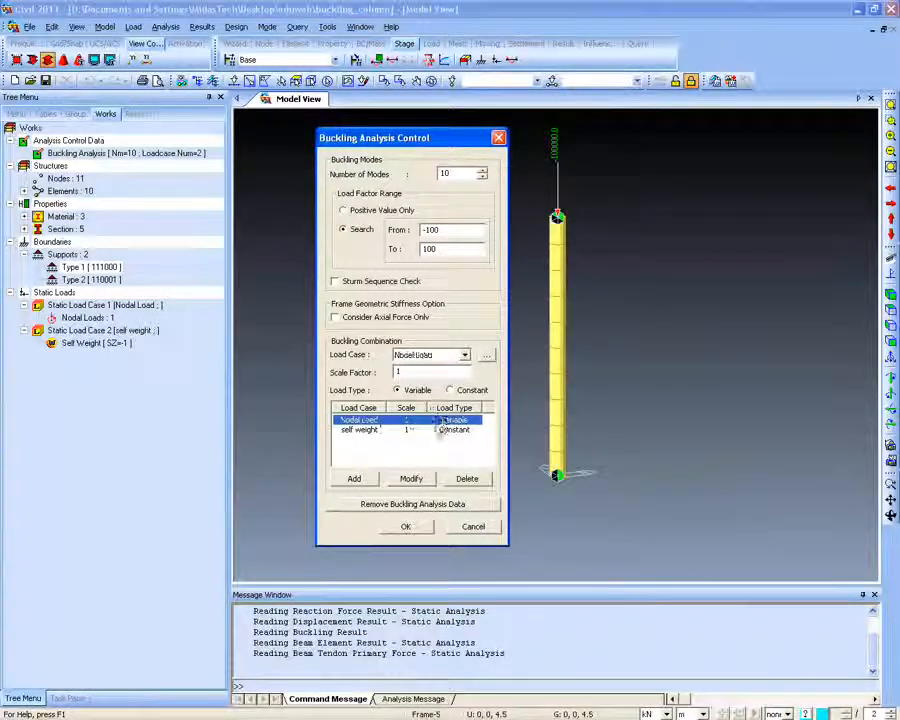
left_click(408, 431)
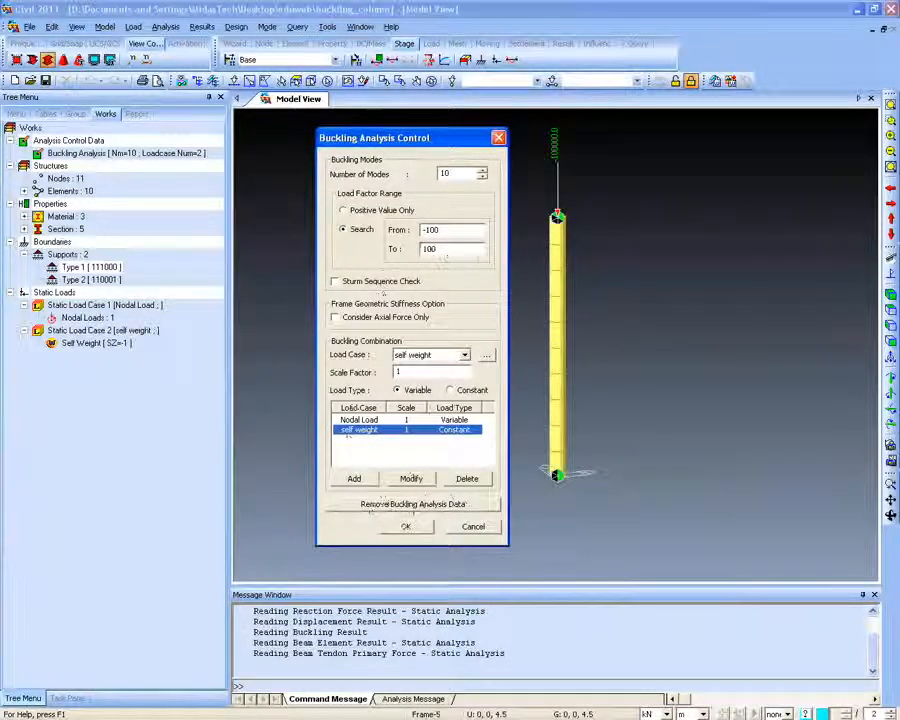
left_click(473, 526)
left_click(29, 26)
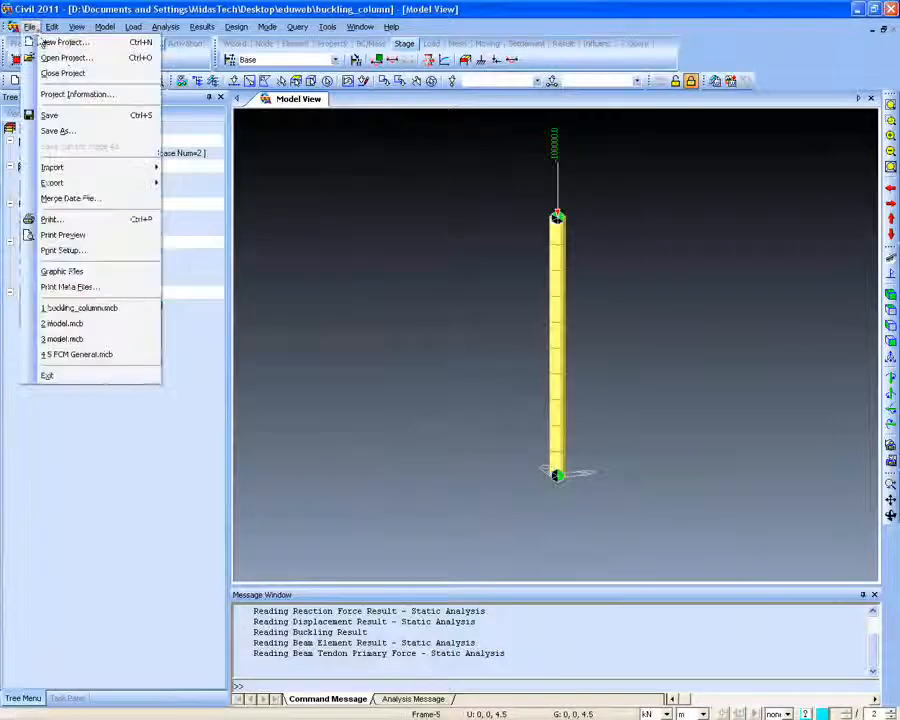
left_click(66, 58)
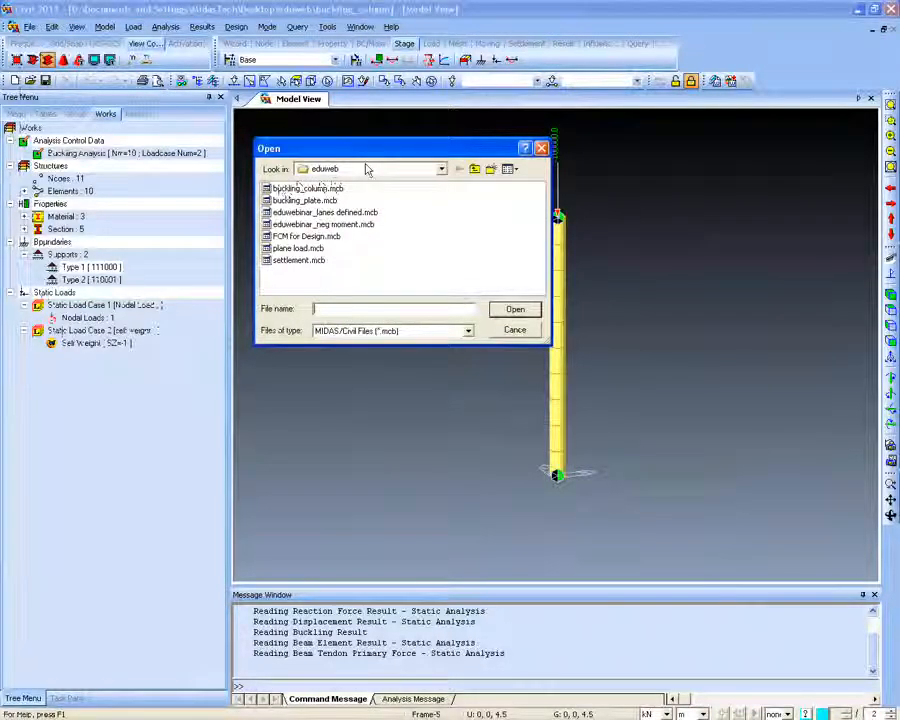
left_click(541, 148)
left_click(165, 26)
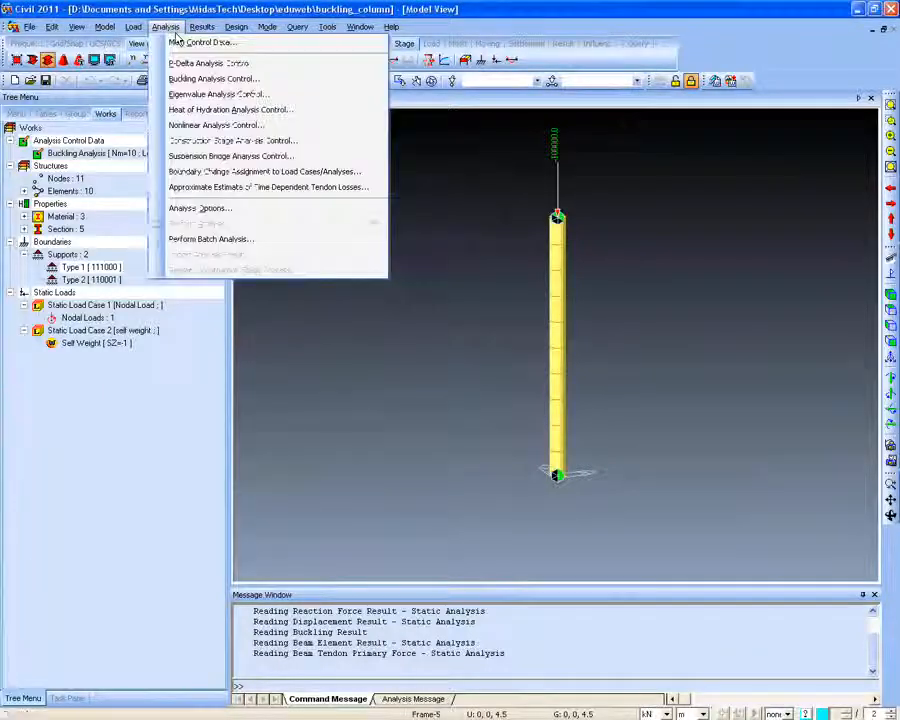
left_click(183, 12)
Display the Mode 5 buckling shape of the column with contour and legend, using the Md-XYZ component
left_click(201, 27)
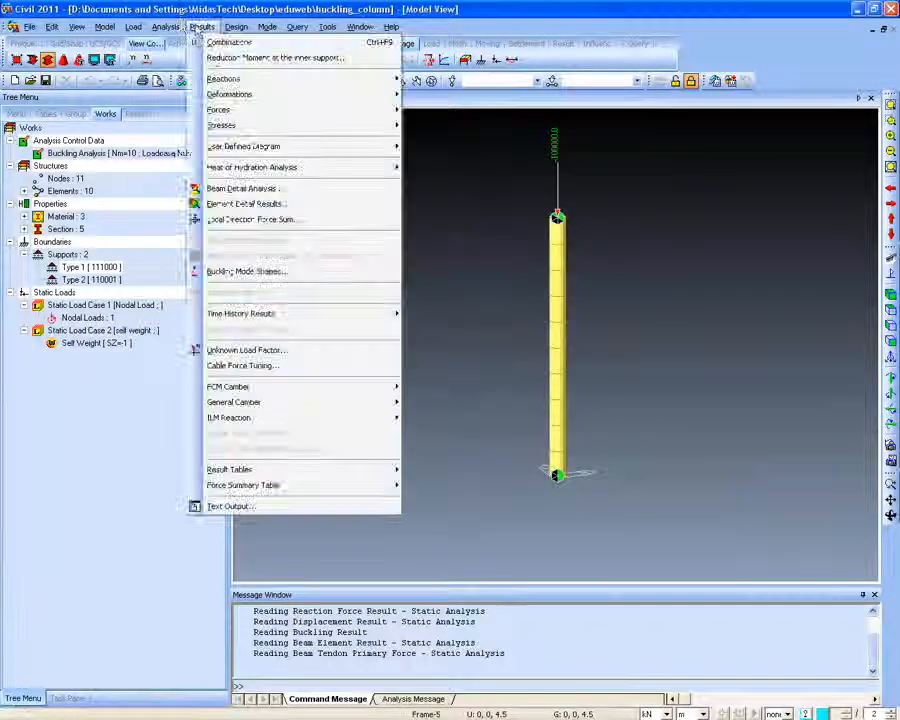
mouse_move(176, 28)
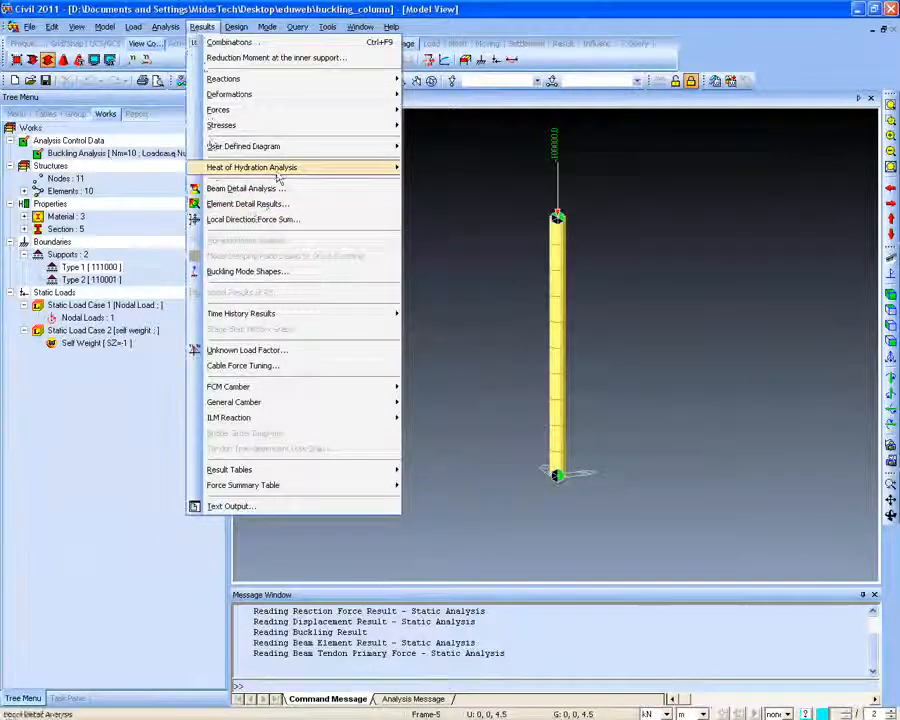
left_click(262, 271)
left_click(141, 168)
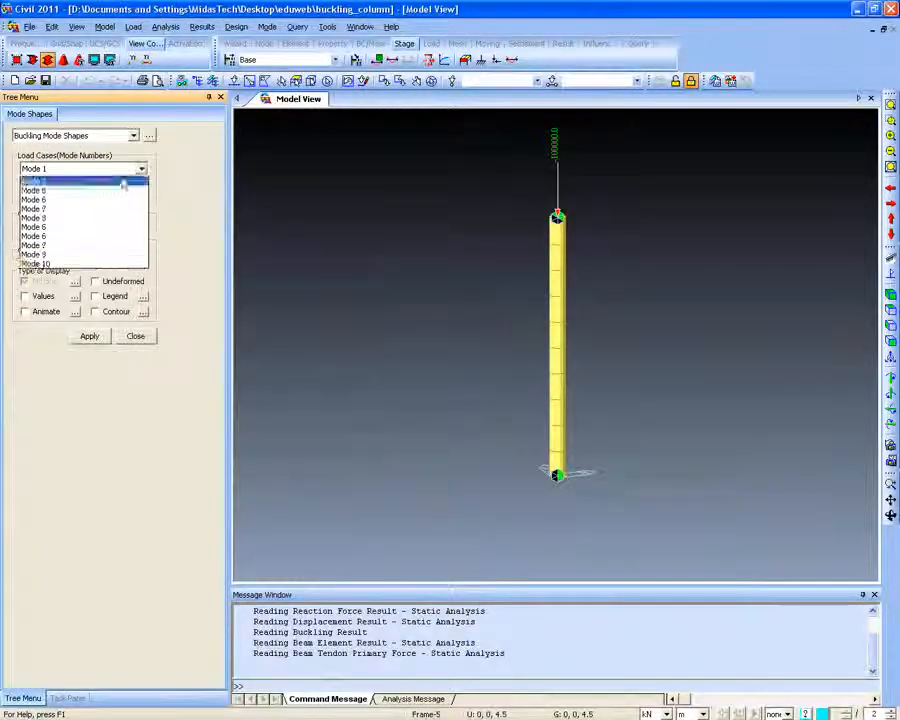
left_click(70, 228)
left_click(92, 336)
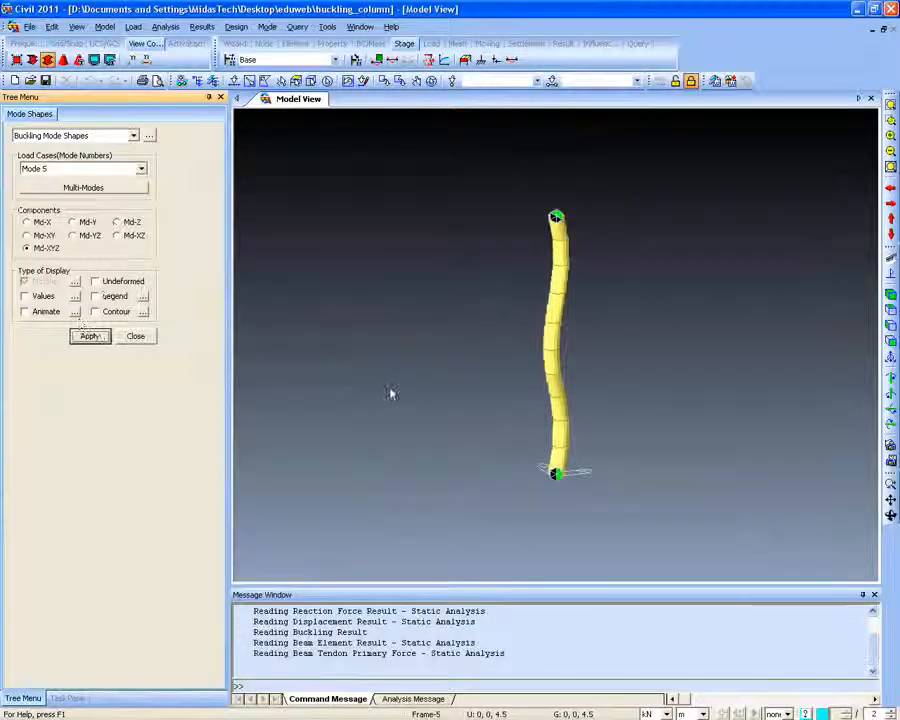
left_click(95, 311)
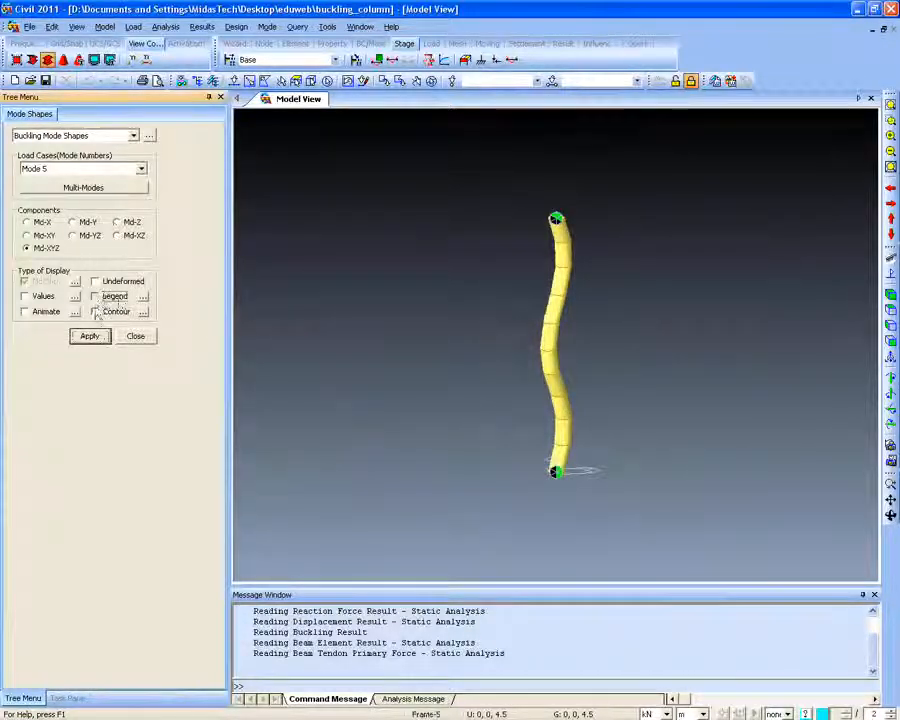
left_click(90, 336)
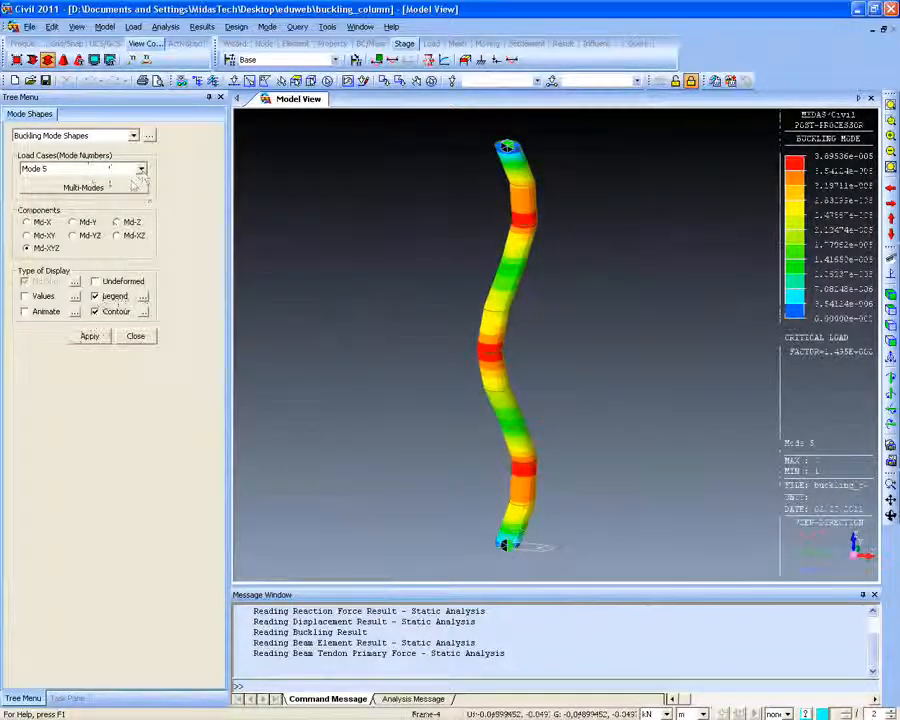
Show buckling modes 4 to 10 of the column together in horizontally tiled views and close the mode shape settings
left_click(83, 187)
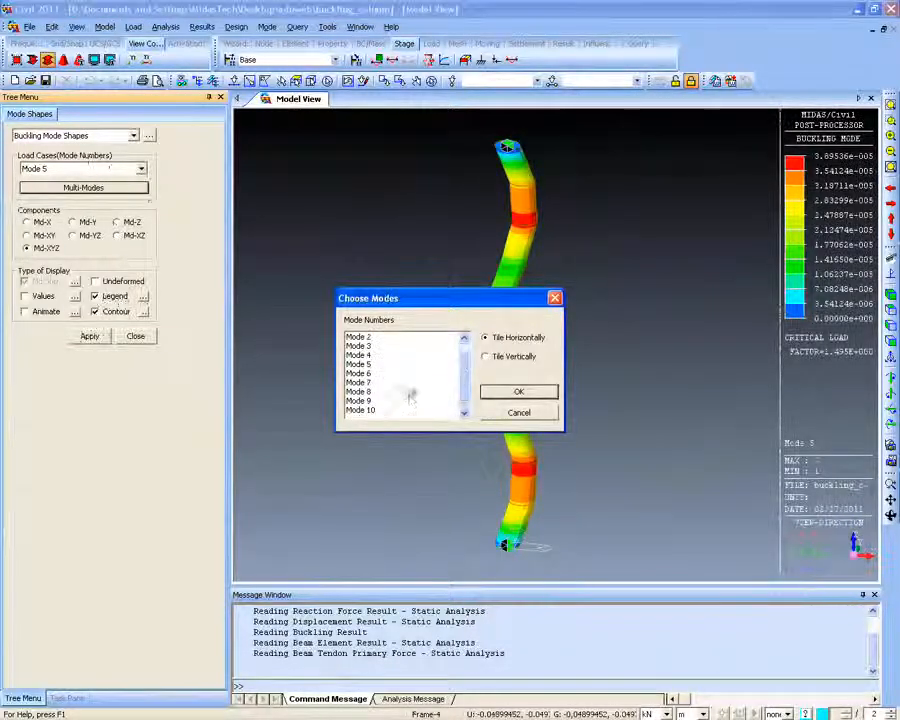
left_click_drag(400, 364, 400, 416)
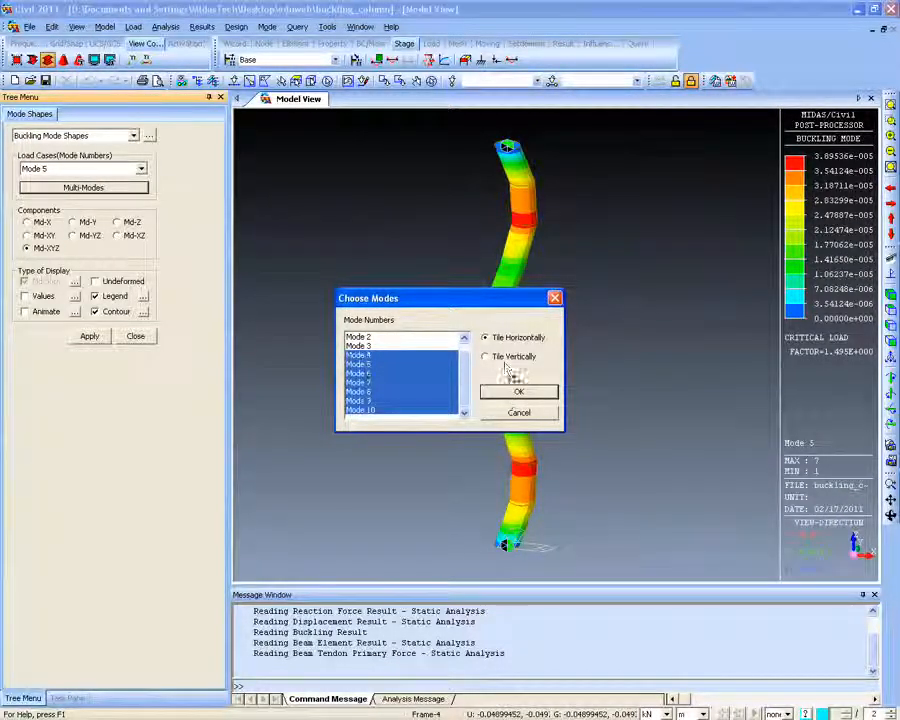
left_click(518, 391)
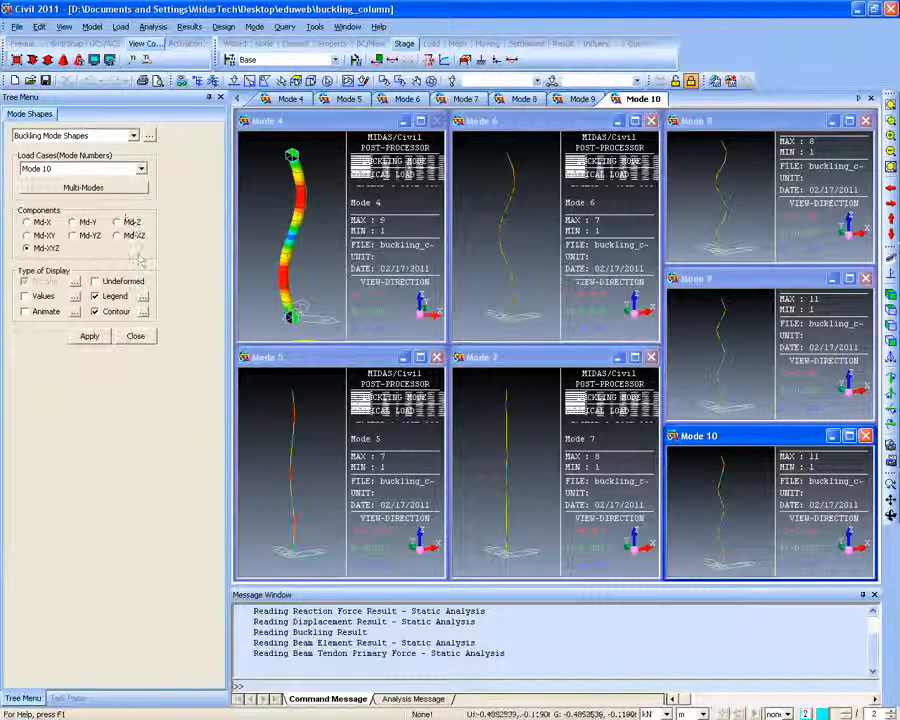
left_click(135, 337)
Open the buckling_plate.mcb model from the eduweb folder
left_click(17, 27)
left_click(42, 60)
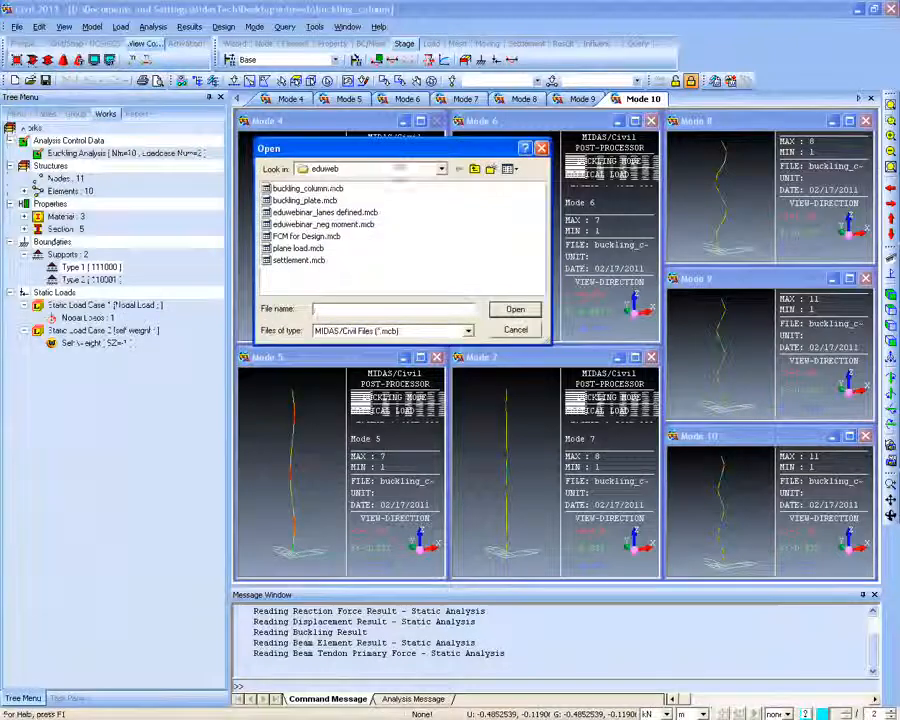
double_click(307, 201)
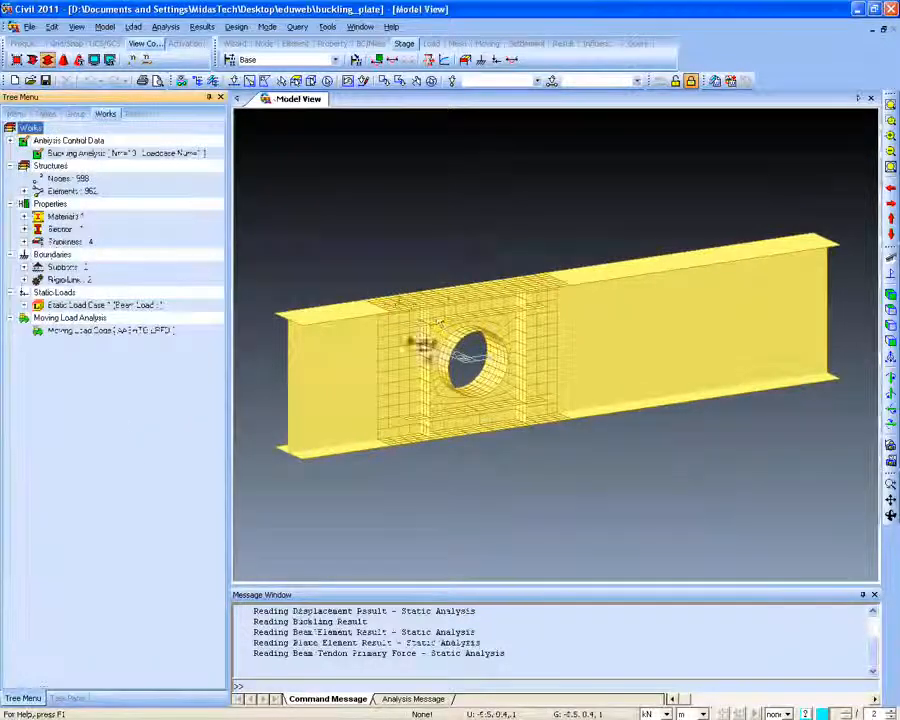
Inspect the girder around its web opening, and examine the Beam Load entry's load type in the buckling analysis control
middle_click_drag(424, 345, 393, 335, "ctrl")
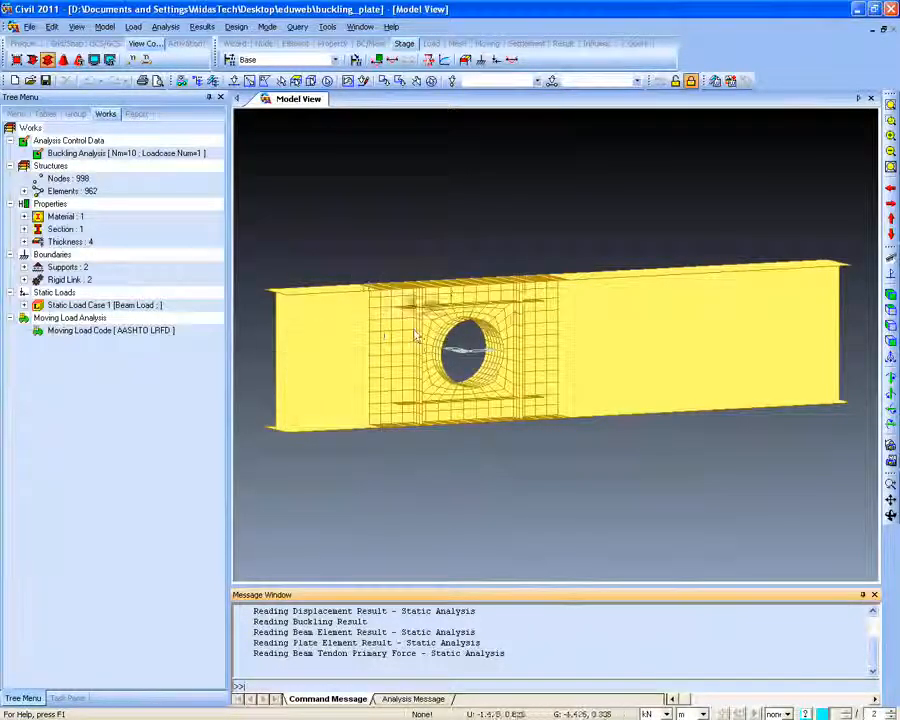
mouse_move(515, 369)
middle_mouse_down()
mouse_move(484, 370)
mouse_move(556, 364)
mouse_move(517, 372)
middle_mouse_up()
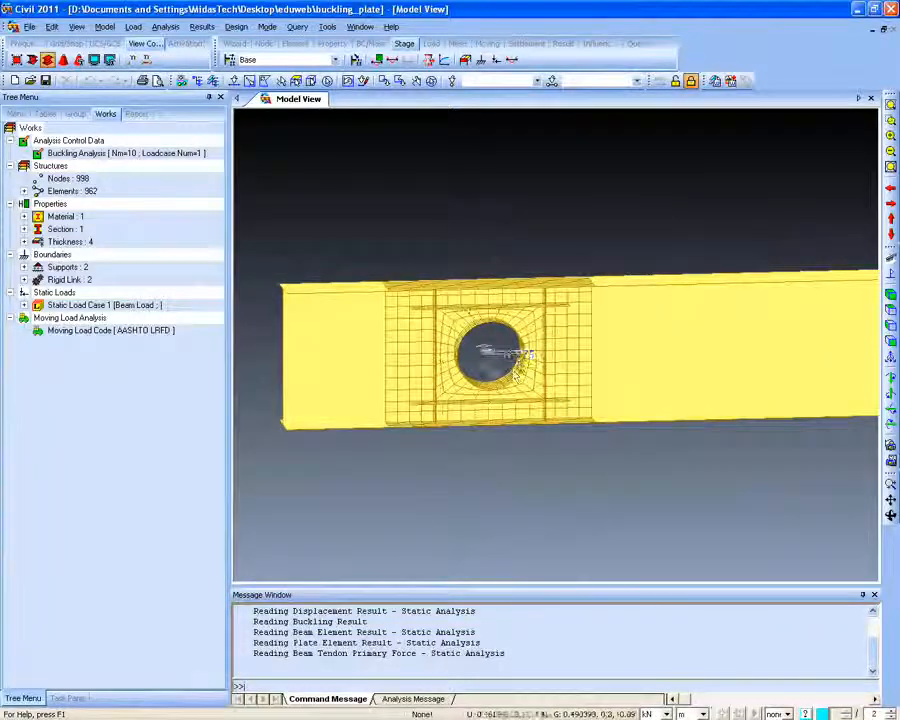
middle_click_drag(475, 336, 463, 350)
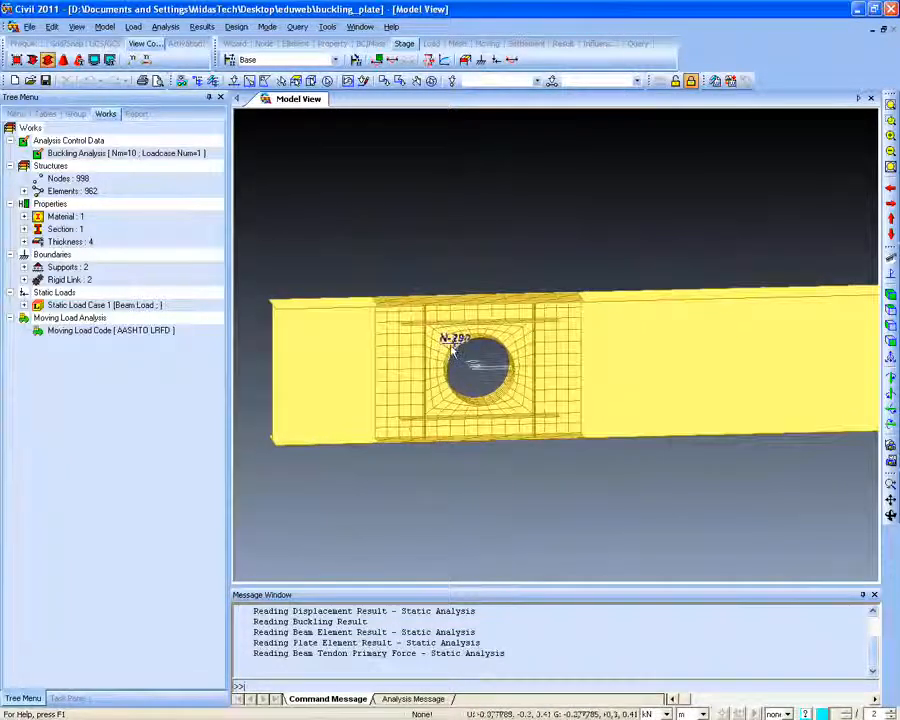
middle_click_drag(372, 331, 295, 312, "ctrl")
middle_click_drag(396, 350, 292, 262, "ctrl")
right_click(122, 150)
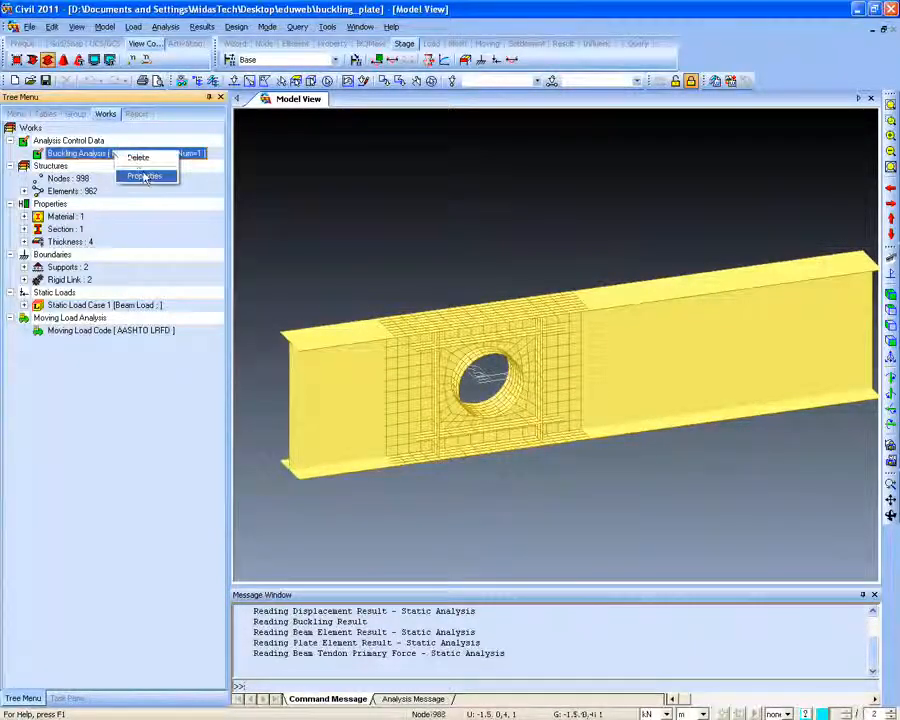
left_click(145, 172)
left_click_drag(427, 177, 225, 173)
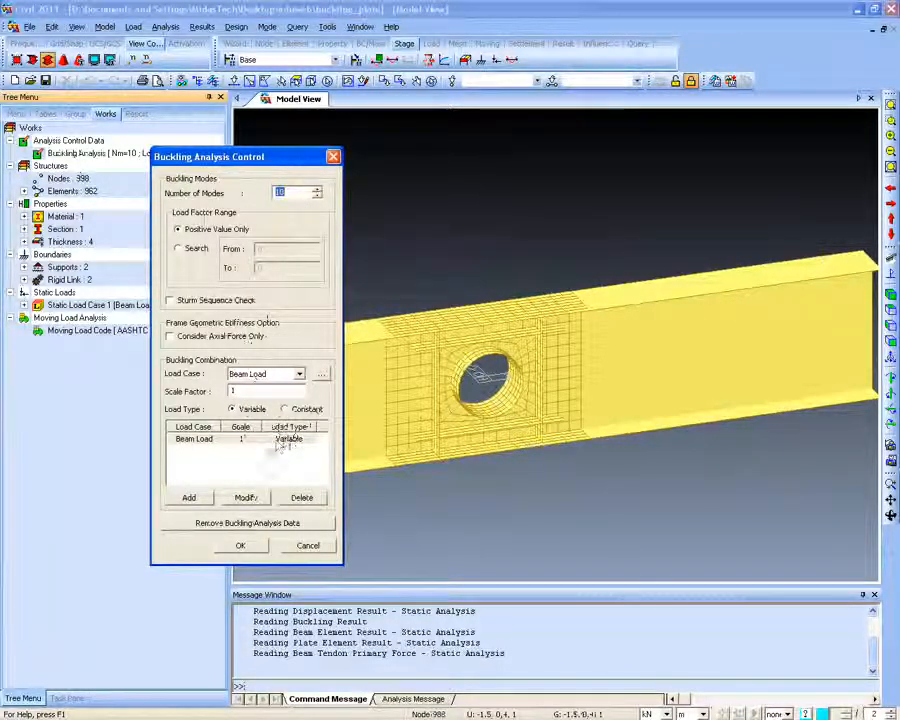
key("Return")
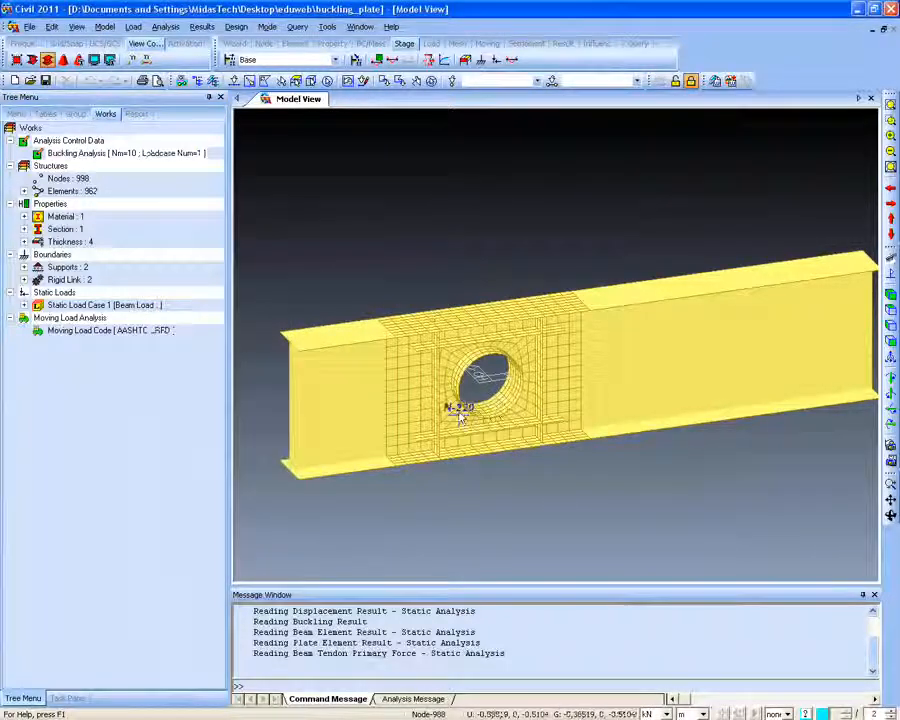
Display the Mode 6 buckling shape of the plate girder with contour and legend, and inspect the deformation around the web opening
middle_click_drag(458, 412, 425, 415)
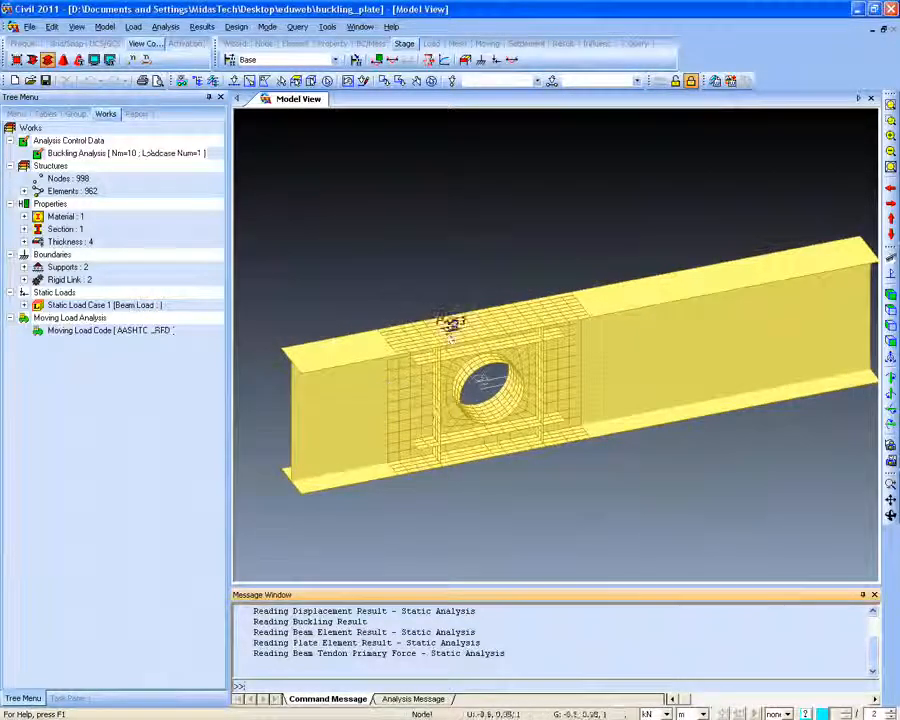
middle_click_drag(502, 322, 505, 300)
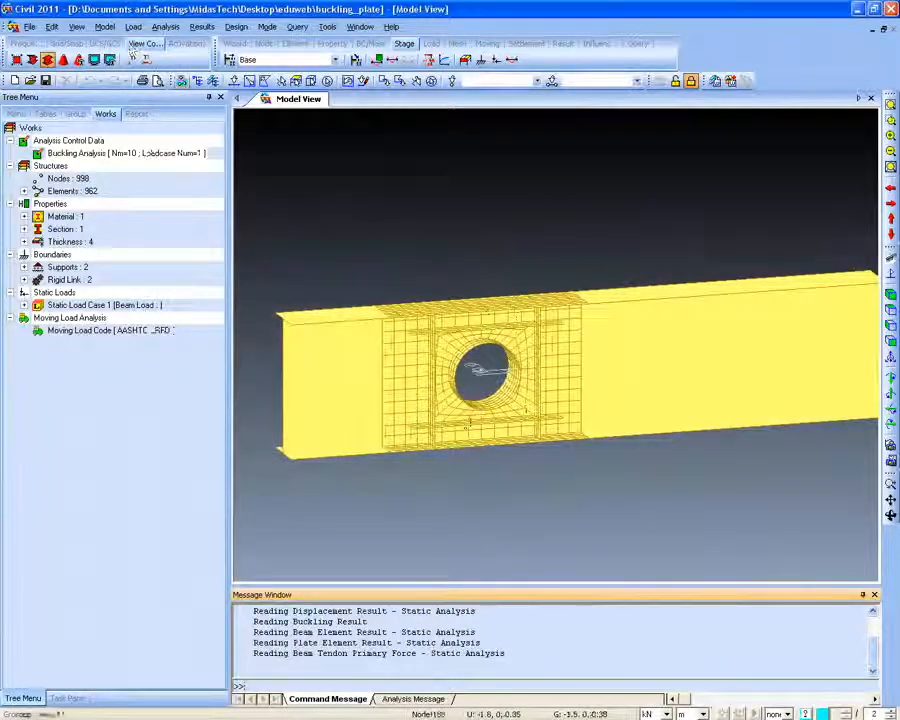
left_click(202, 26)
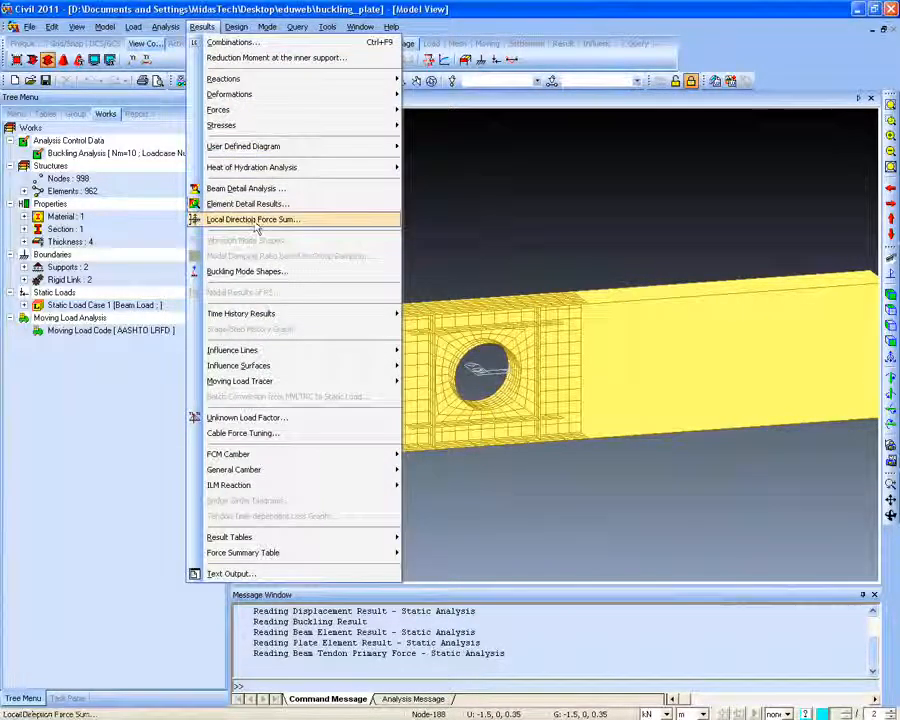
left_click(250, 271)
left_click(130, 168)
left_click(80, 222)
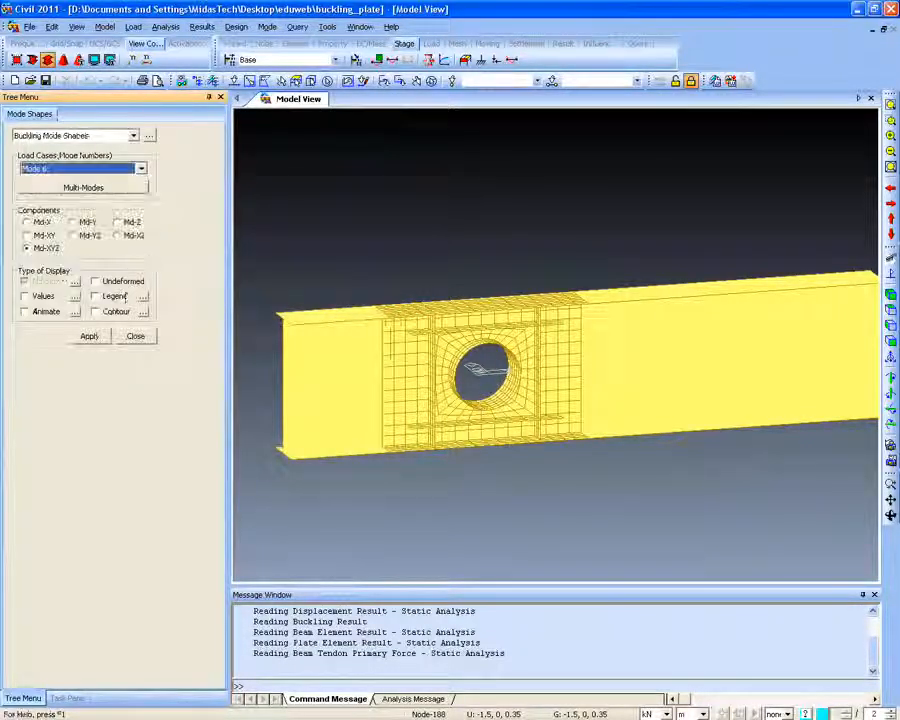
left_click(95, 311)
left_click(95, 296)
left_click(89, 336)
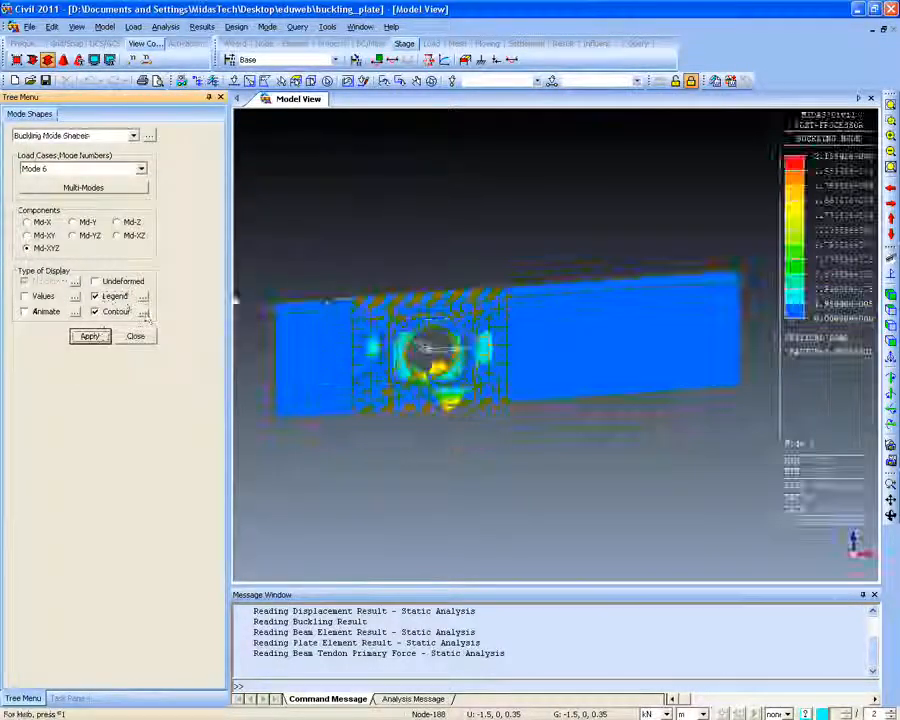
left_click(891, 119)
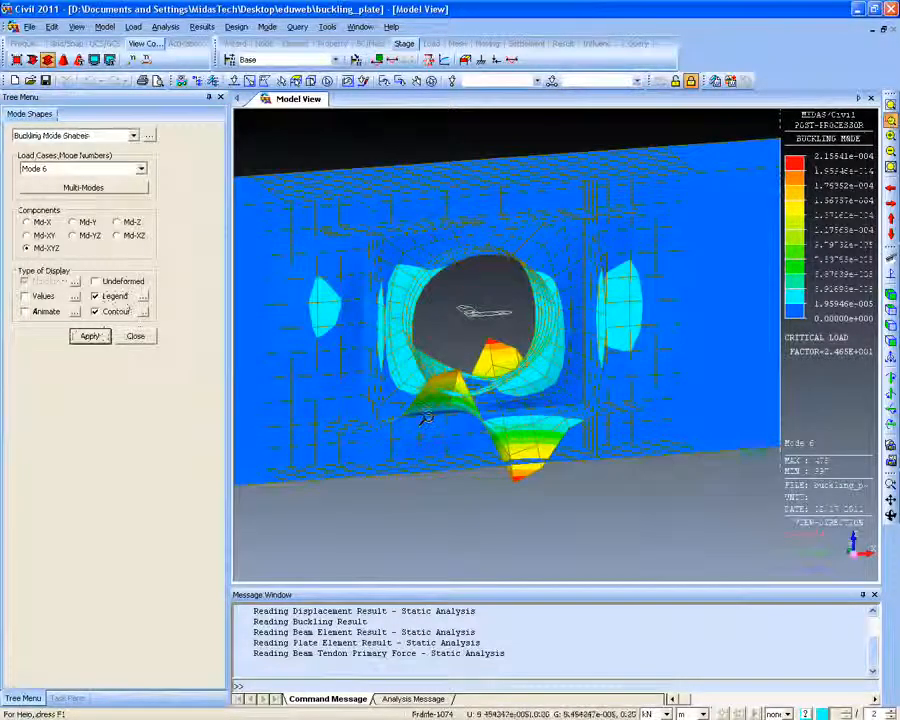
left_click_drag(422, 412, 465, 450)
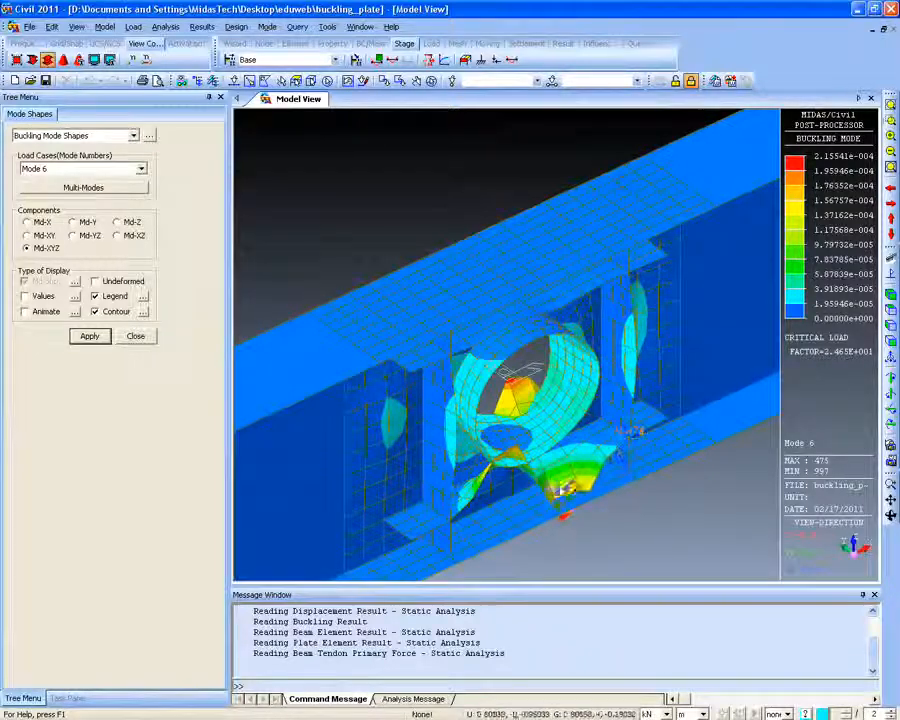
middle_click_drag(633, 423, 494, 468, "ctrl")
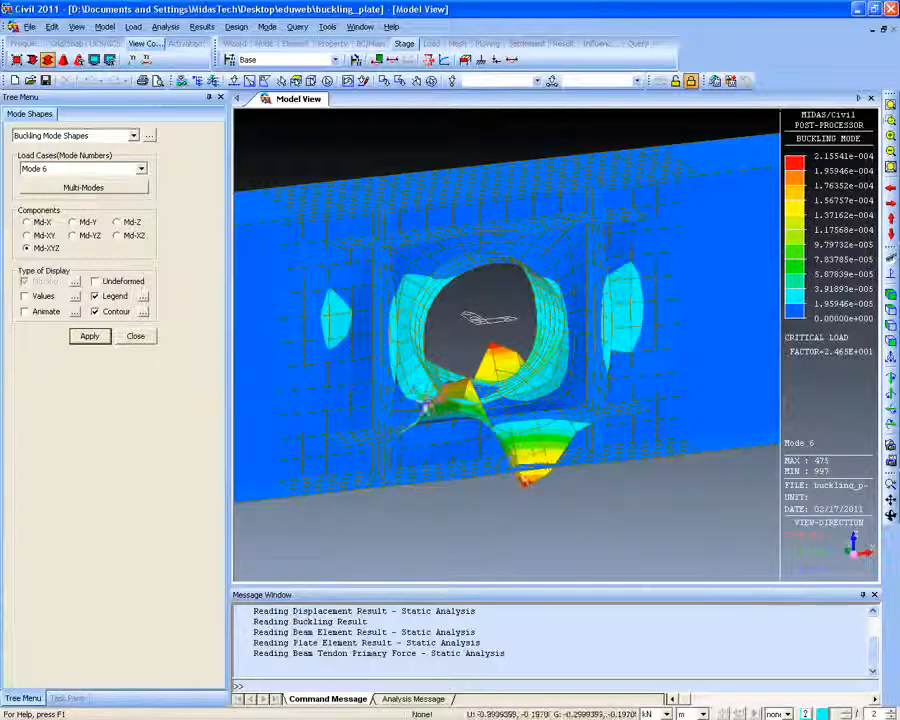
Compare the girder's Mode 3 buckling shape with its Mode 1 shape by displaying one after the other
left_click(140, 169)
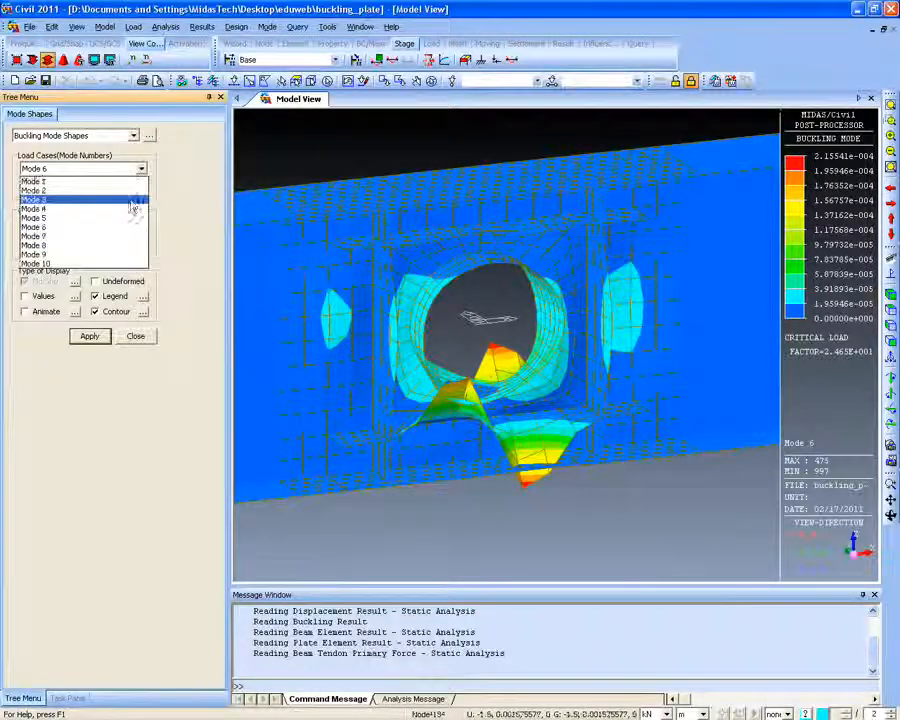
left_click(130, 199)
left_click(89, 336)
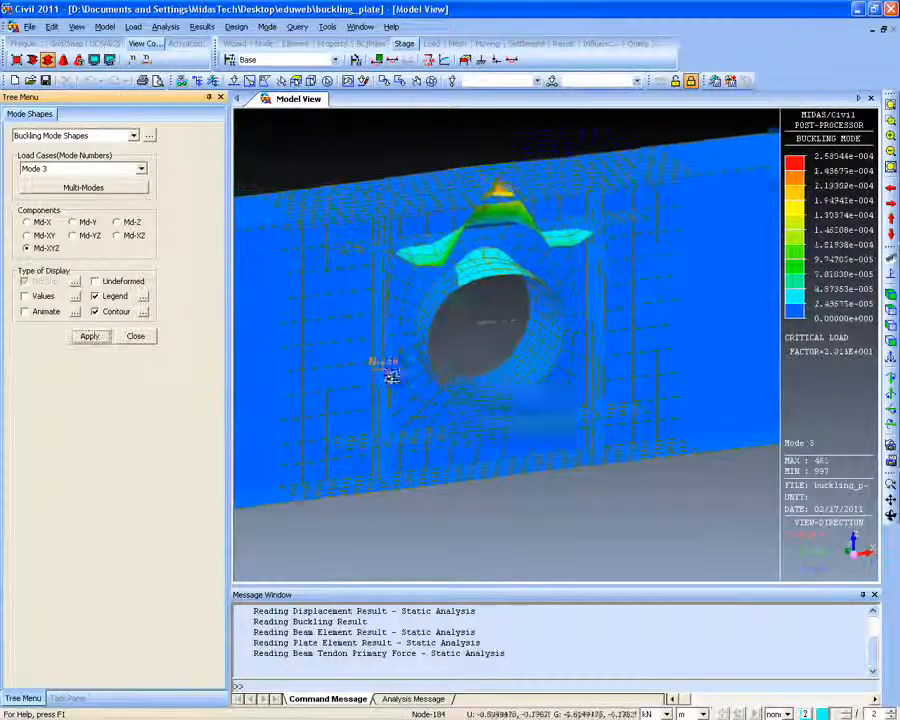
left_click(73, 172)
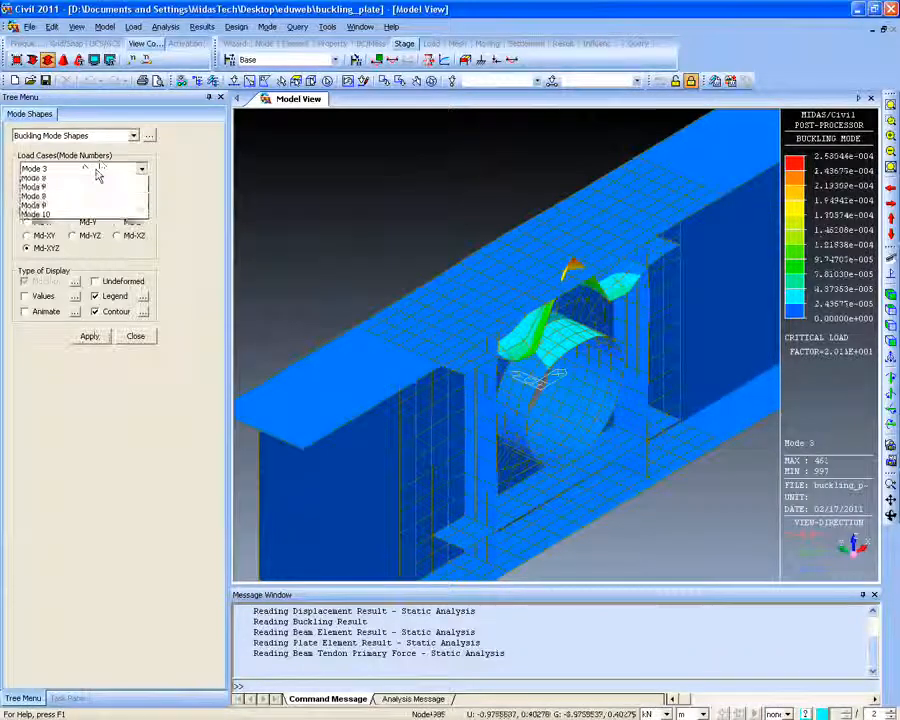
left_click(93, 179)
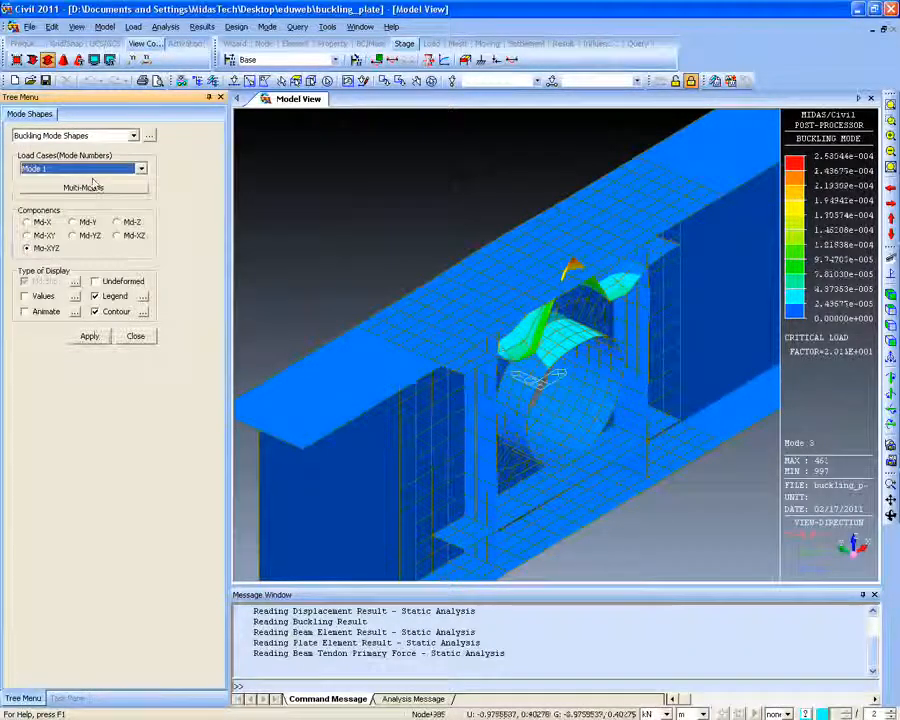
left_click(89, 336)
Return the girder's result display to the Mode 3 buckling shape and inspect it along the whole girder
left_click(105, 172)
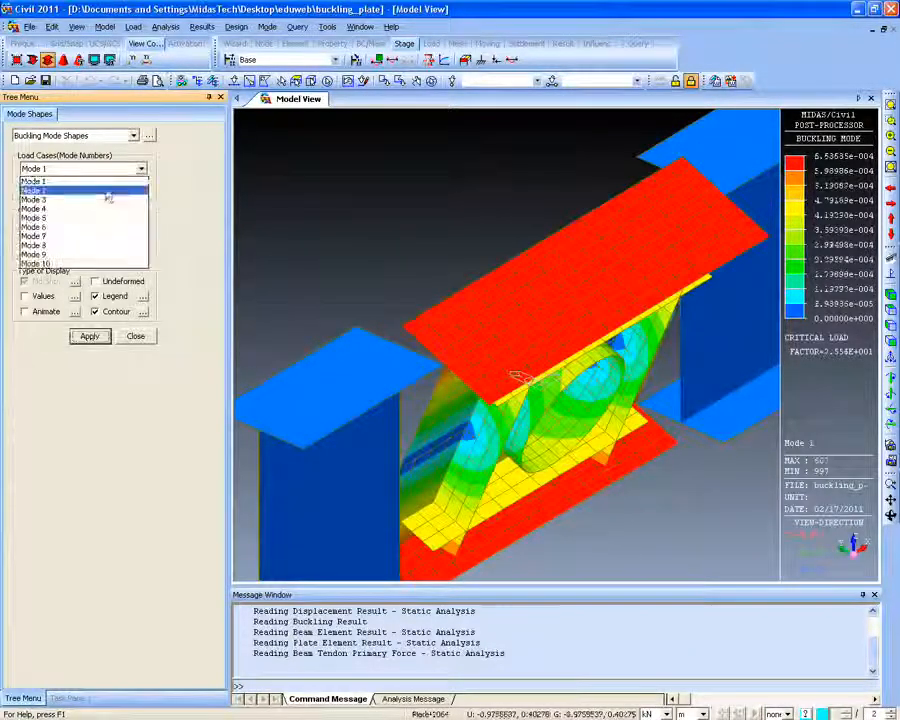
left_click(106, 195)
left_click(89, 336)
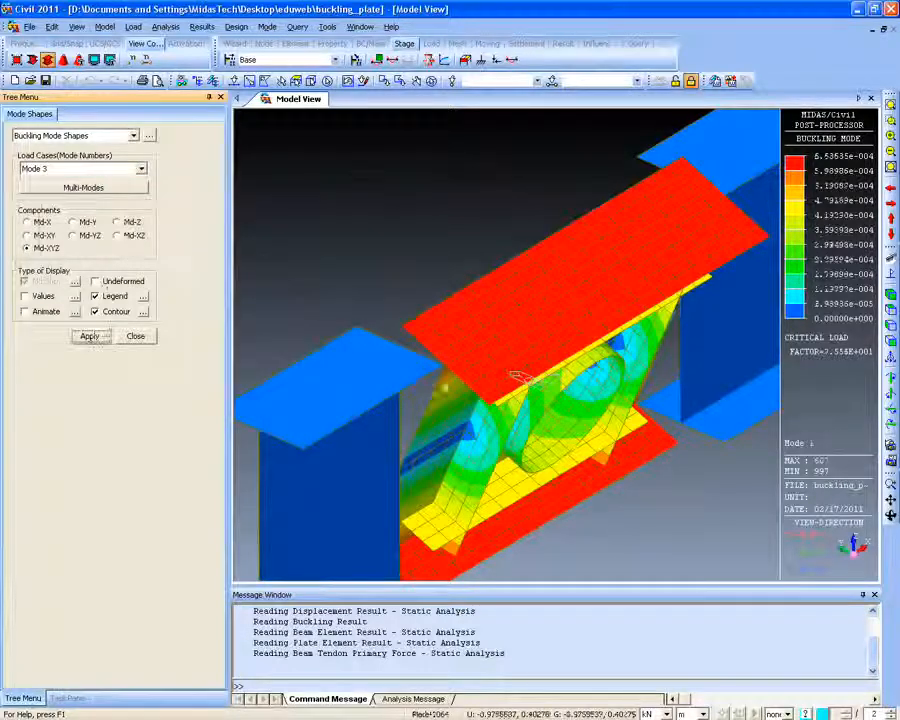
scroll(396, 375, "up", 3)
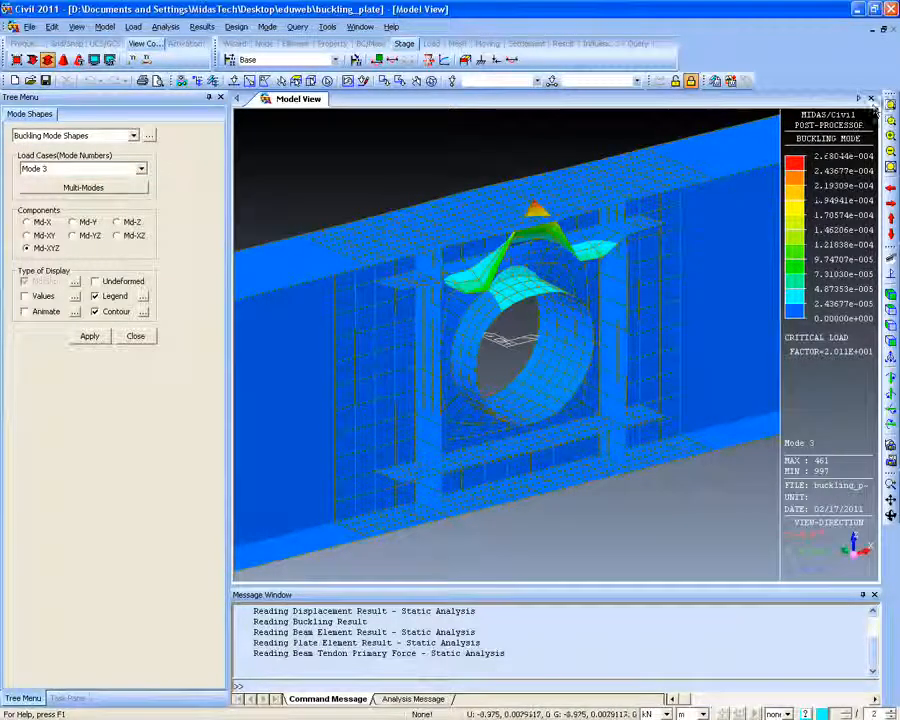
scroll(513, 365, "down", 5)
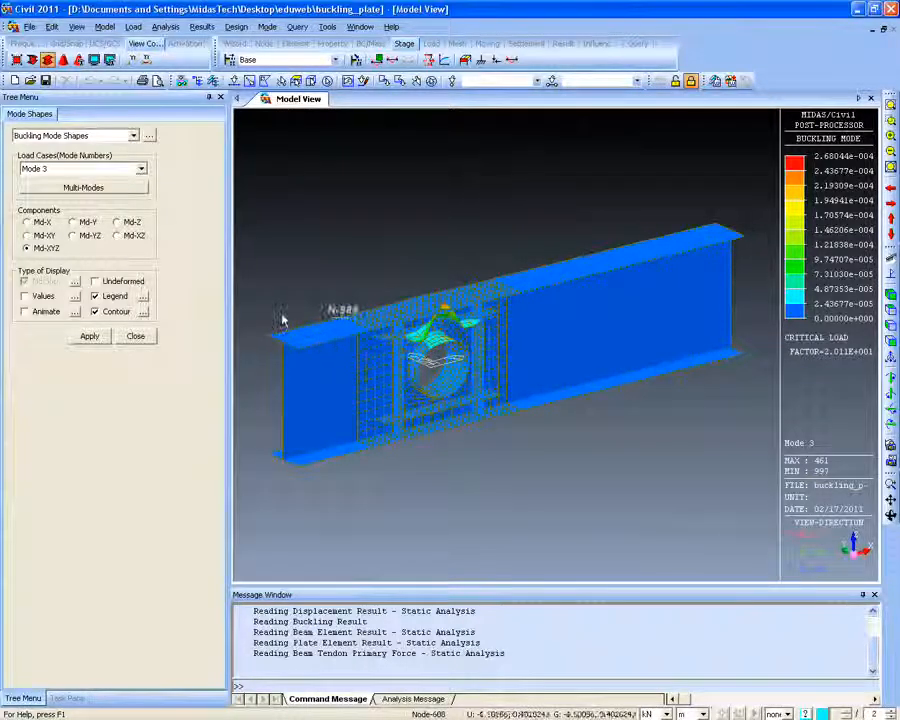
middle_click_drag(281, 301, 269, 296, "ctrl")
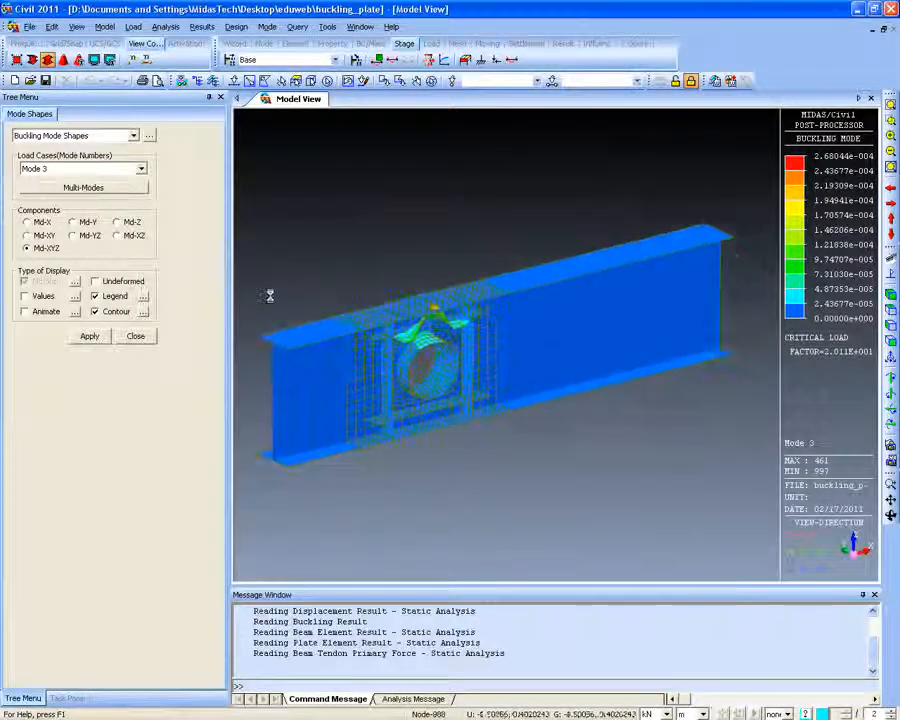
Open the model file FCM for Design.mcb from the eduweb folder
left_click(29, 26)
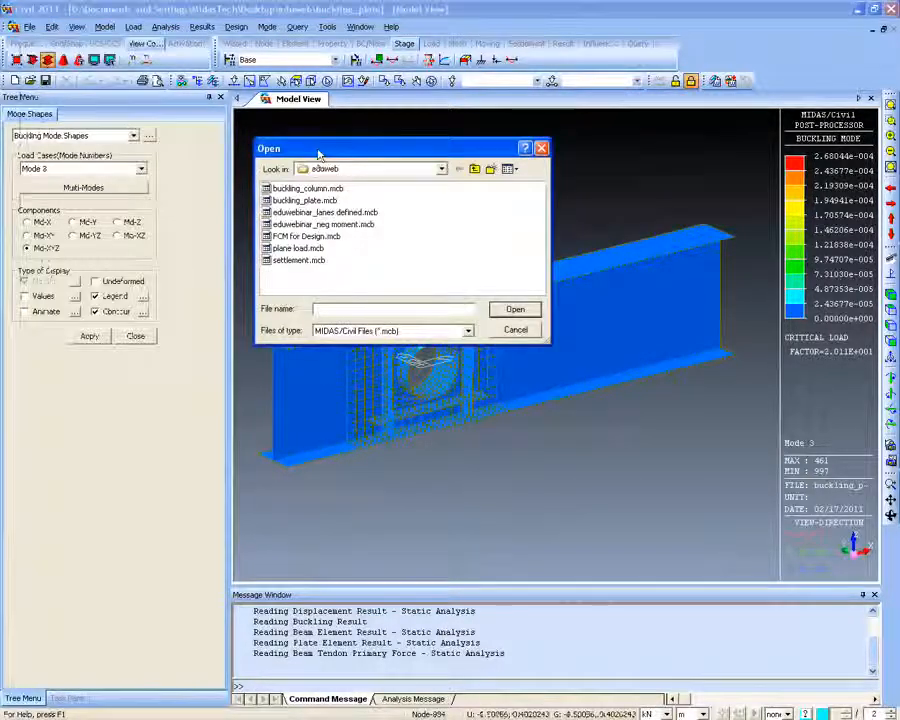
left_click_drag(321, 150, 275, 135)
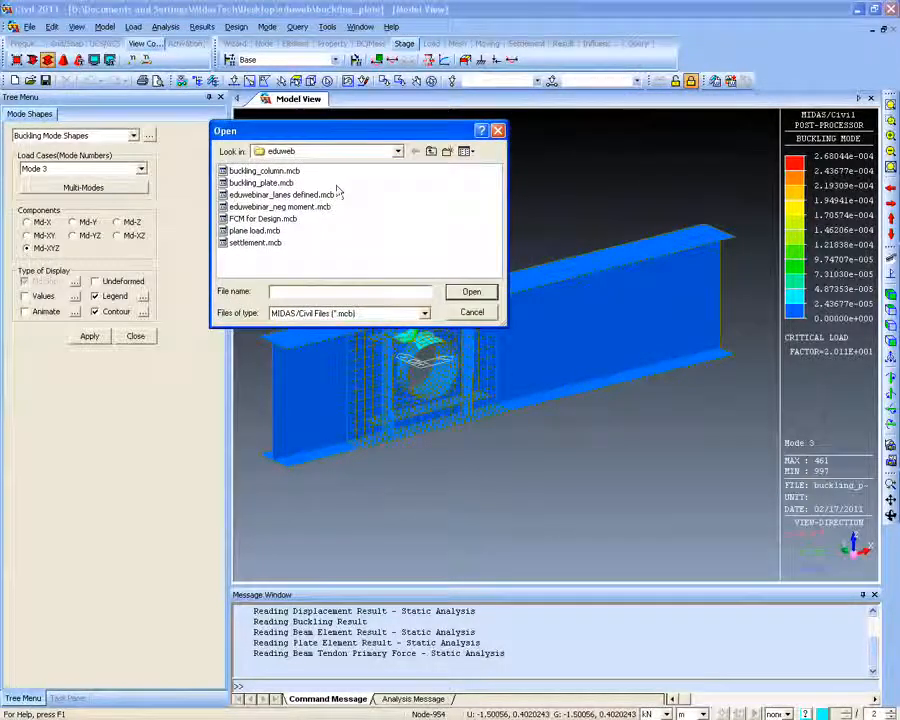
left_click(292, 220)
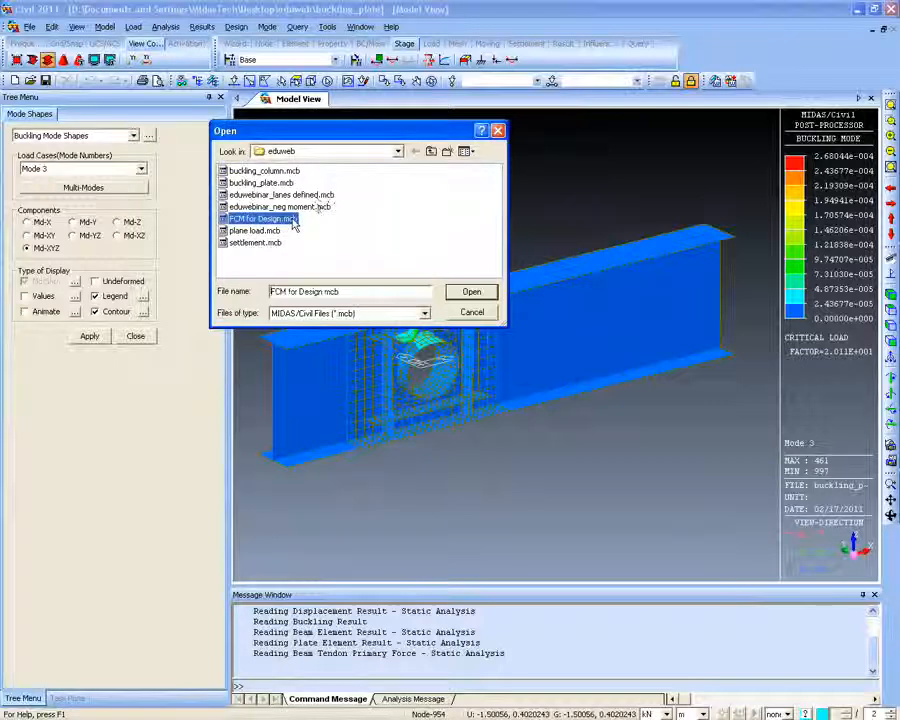
key("Return")
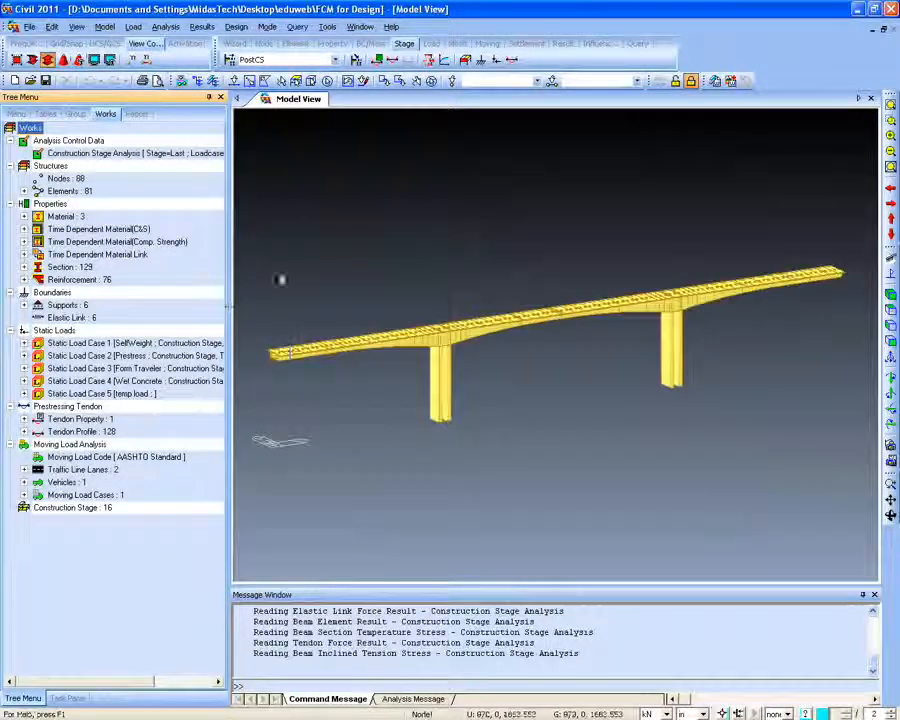
Look over the available force and stress result types, and examine the options for Beam Stresses (PSC)
left_click(202, 26)
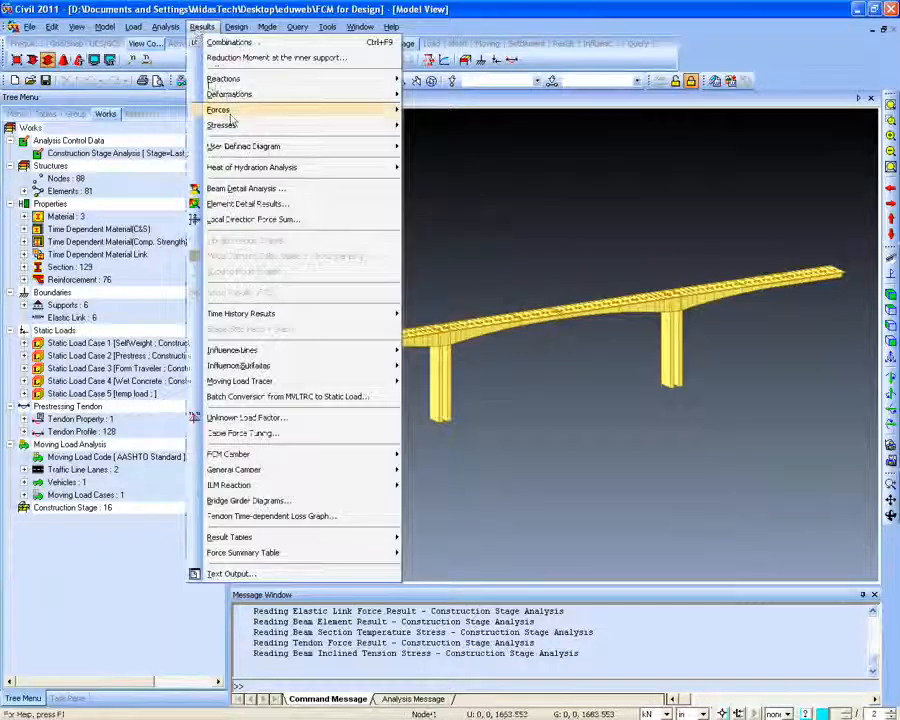
mouse_move(380, 110)
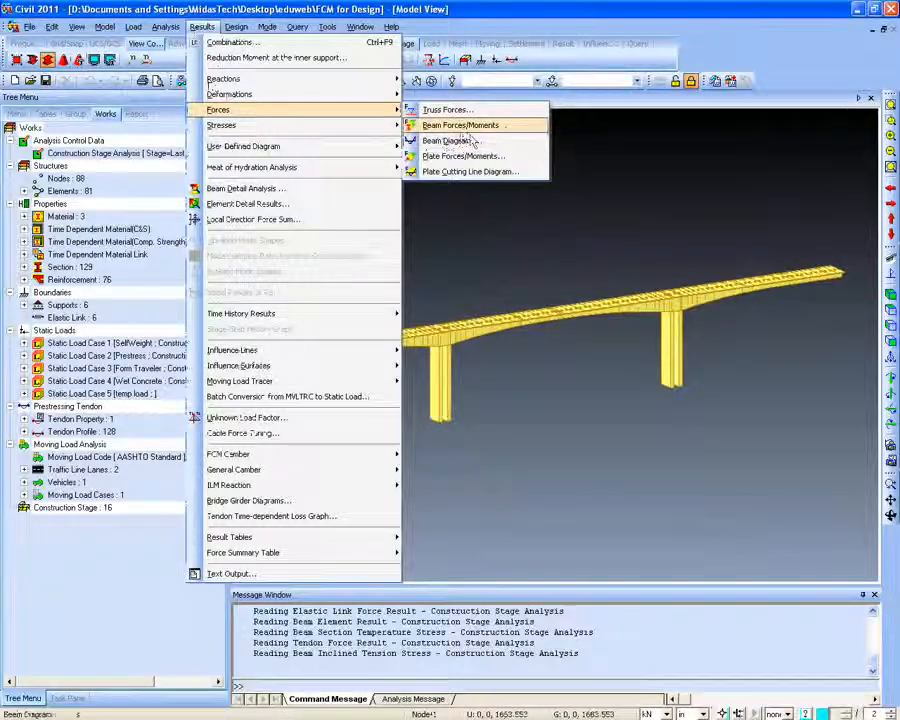
mouse_move(344, 124)
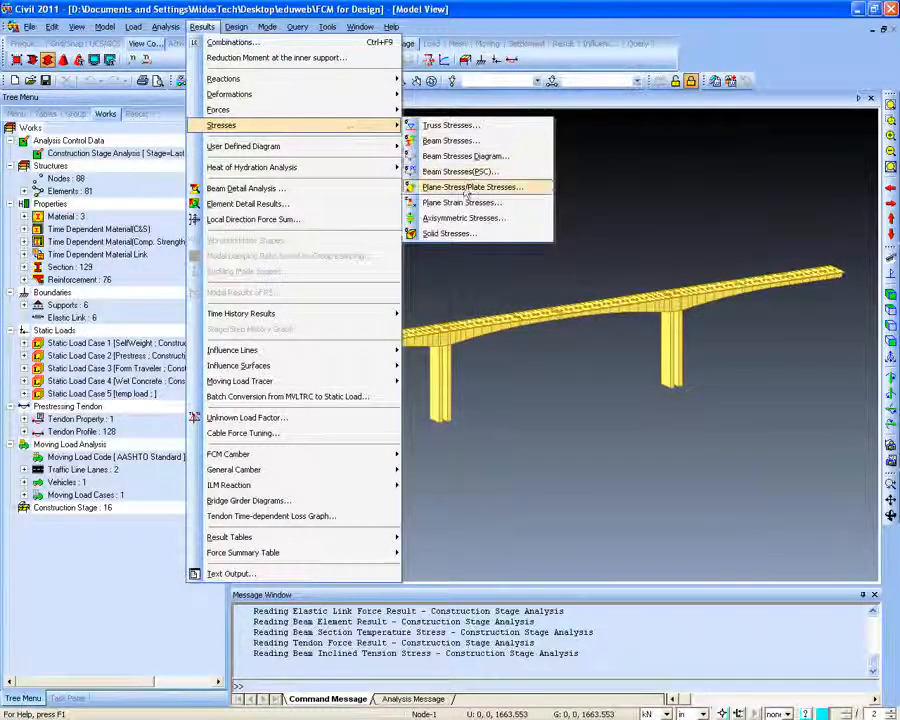
left_click(436, 174)
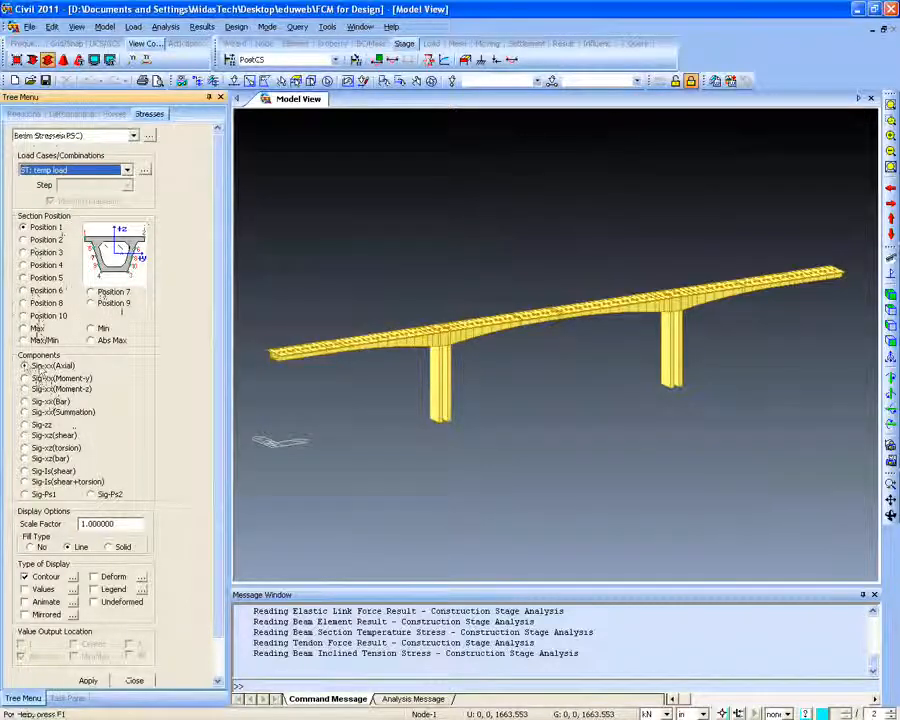
left_click(134, 680)
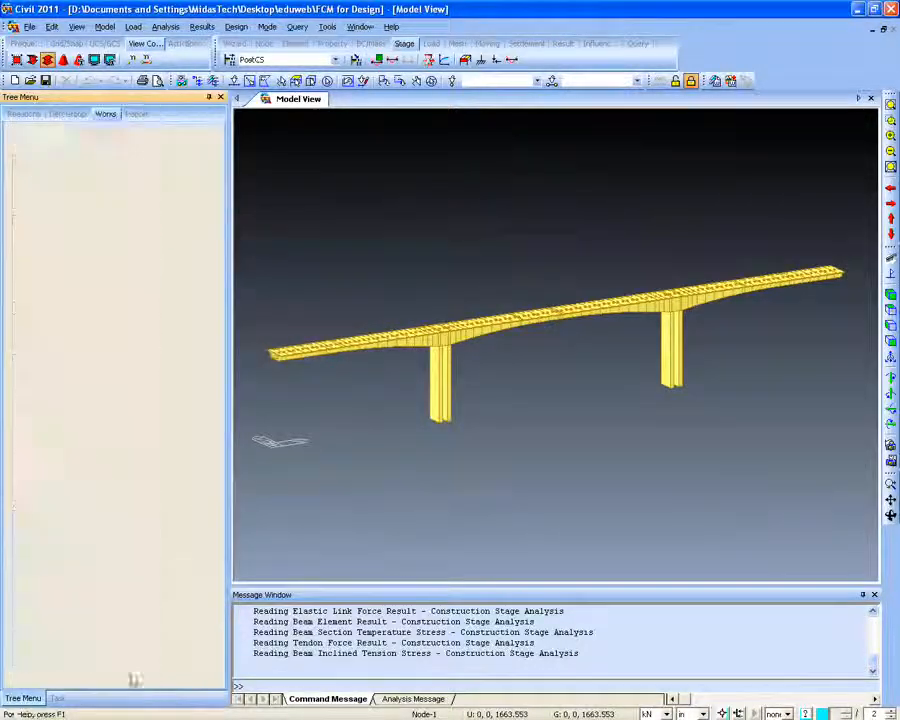
Examine the settings for defining a user-defined diagram group, leaving them unchanged
left_click(201, 26)
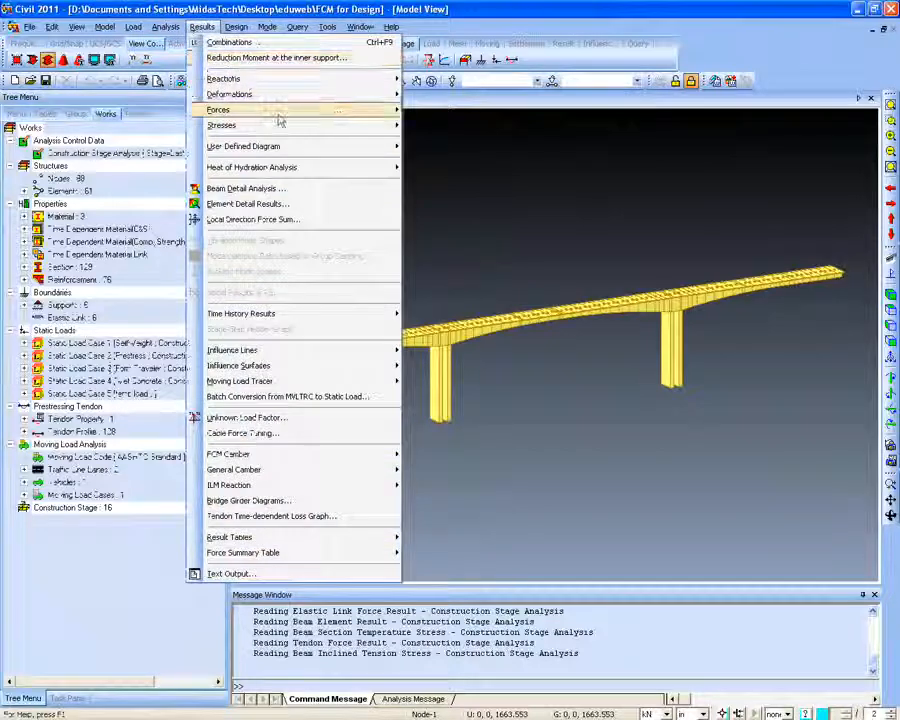
mouse_move(282, 150)
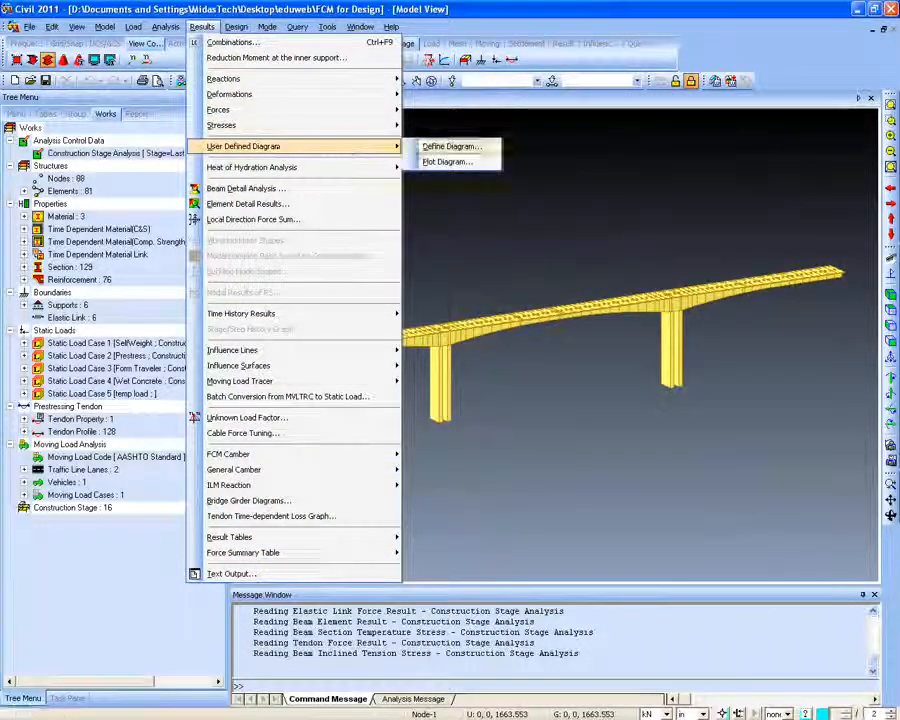
left_click(448, 146)
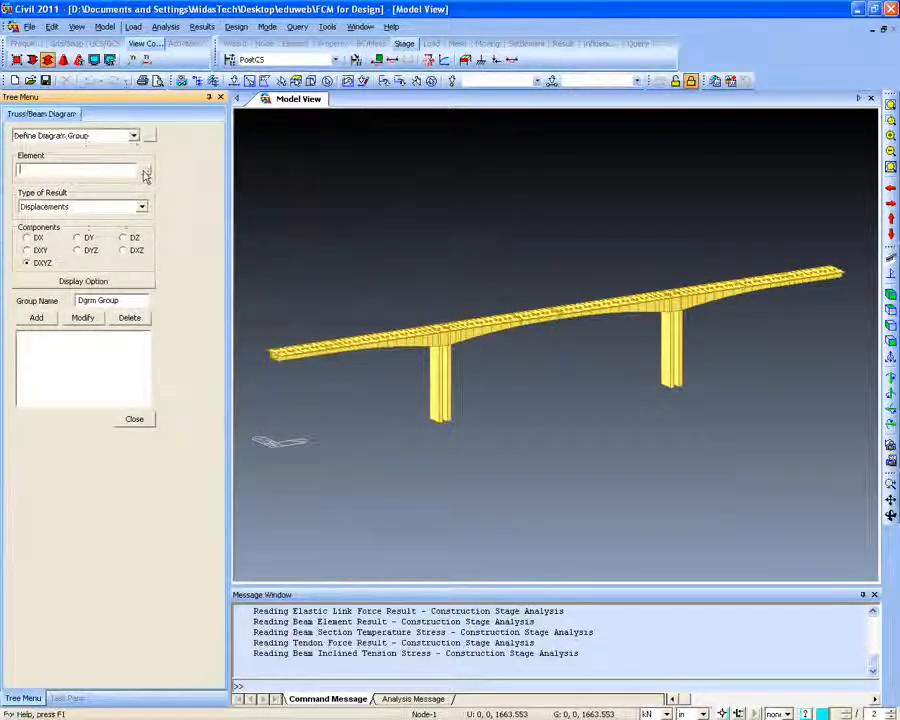
left_click(135, 420)
Display the My beam diagram of the bridge for the MVmax: mvl load case with line fill, contour and legend, and inspect it
left_click(201, 26)
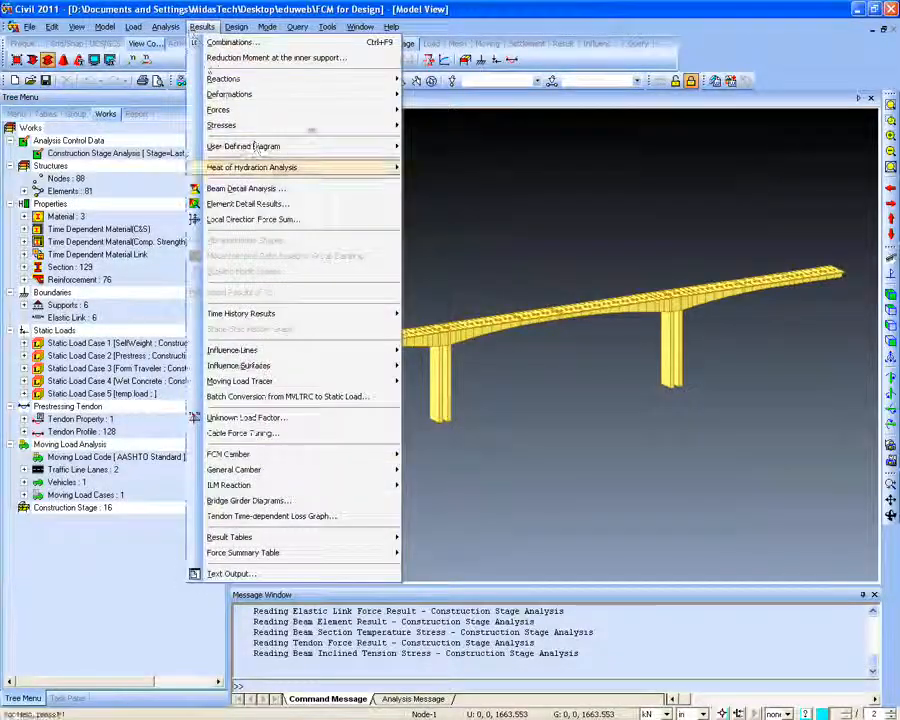
mouse_move(313, 117)
left_click(422, 138)
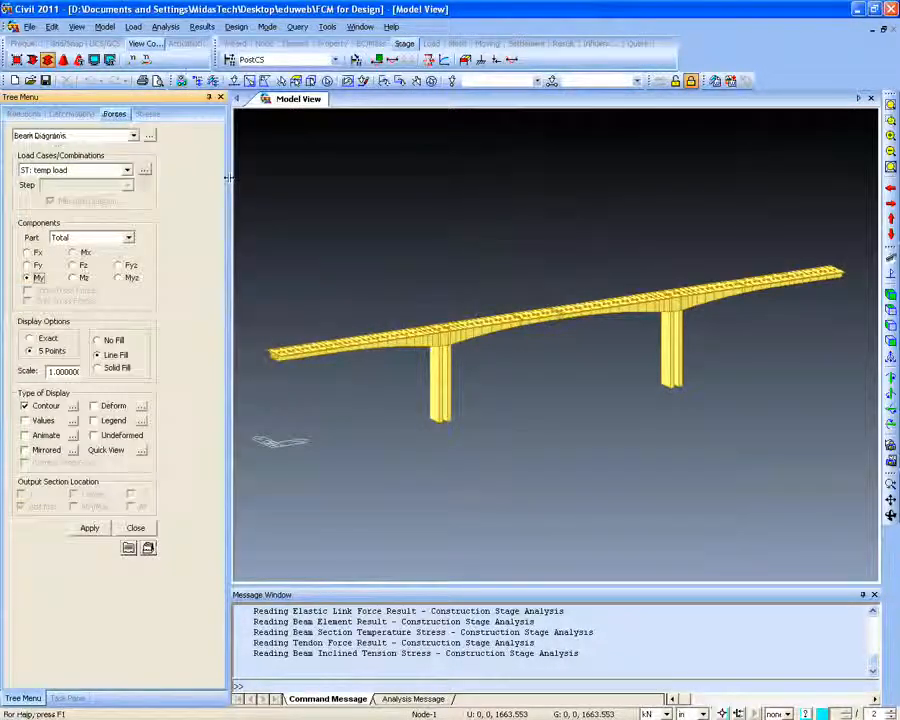
left_click(126, 170)
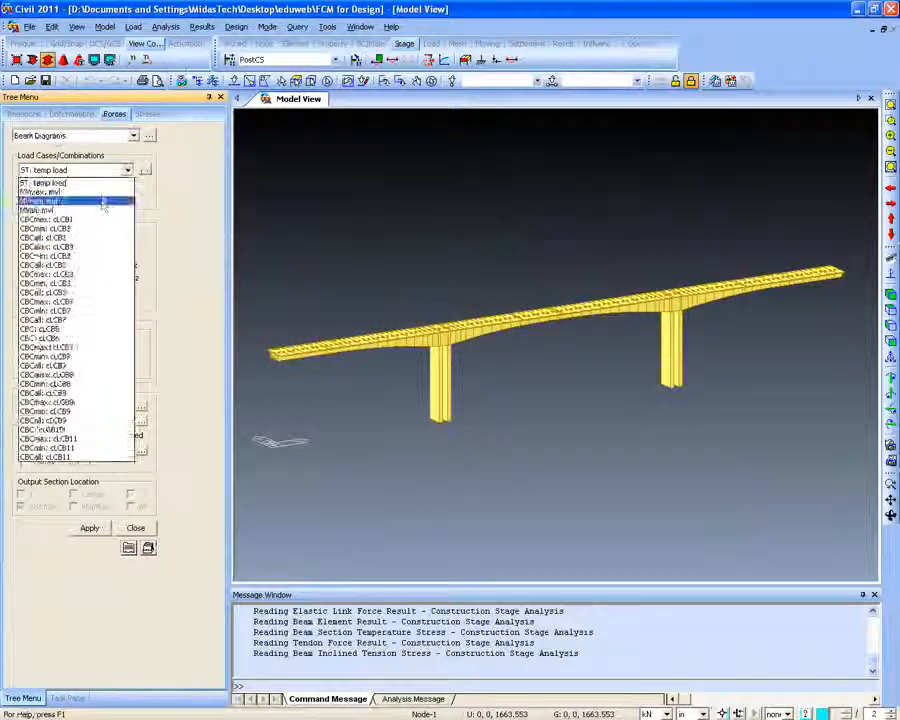
left_click(50, 200)
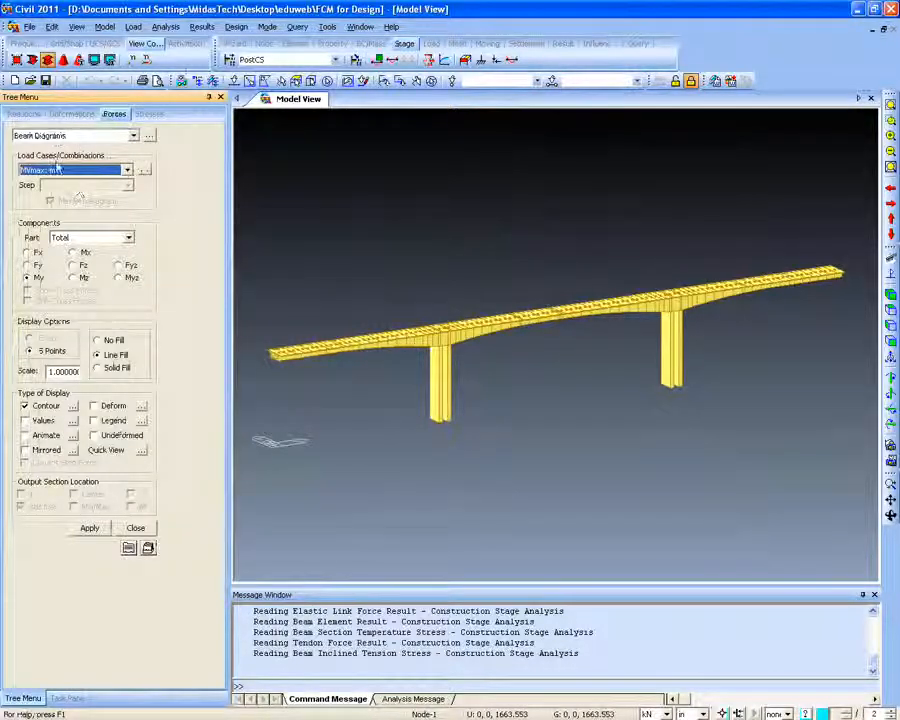
left_click(89, 528)
middle_click_drag(412, 374, 375, 365)
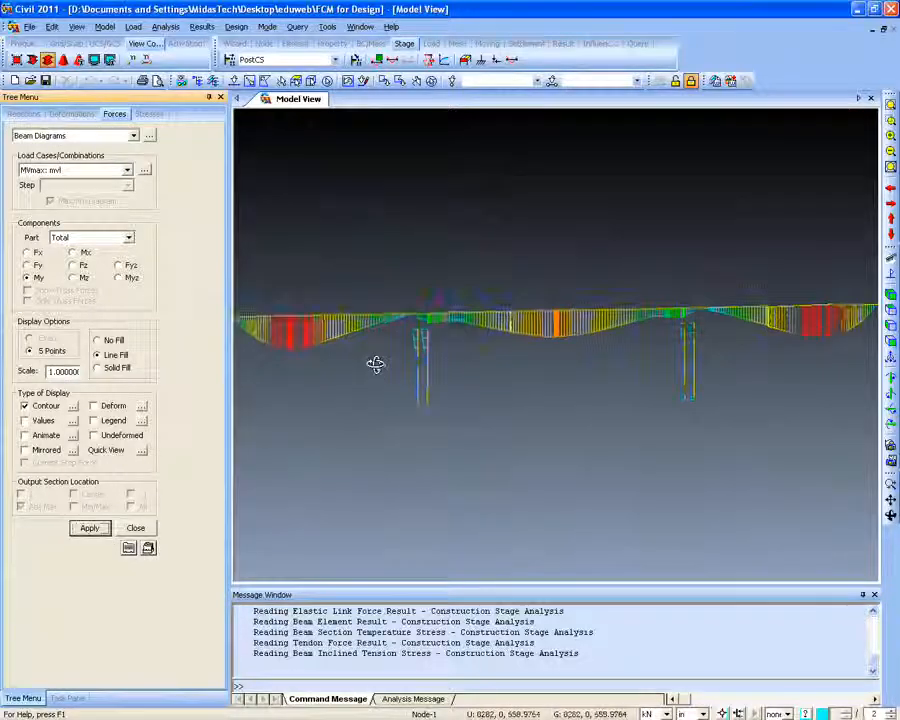
left_click(93, 420)
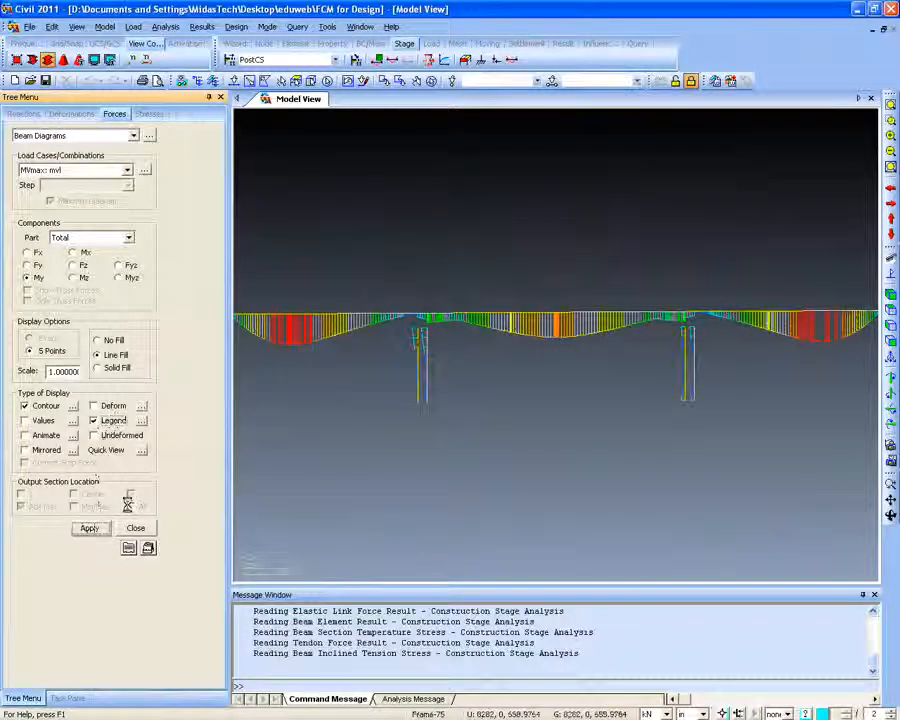
middle_click_drag(386, 418, 412, 382)
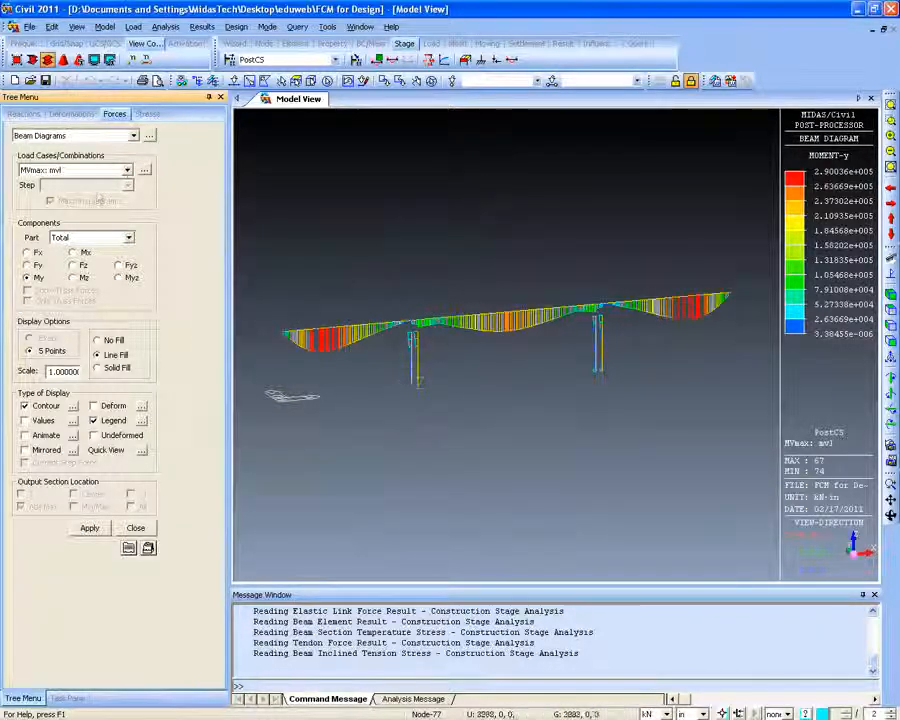
Display the My beam diagram for the MVmin: mvl load case and inspect the moments over a pier
left_click(127, 170)
left_click(105, 205)
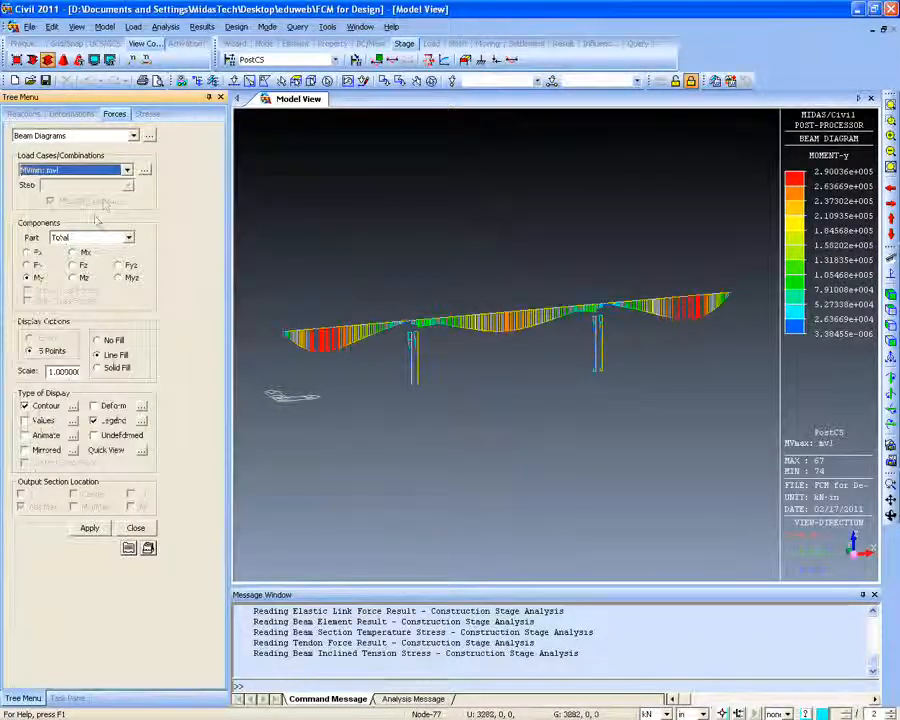
left_click(90, 528)
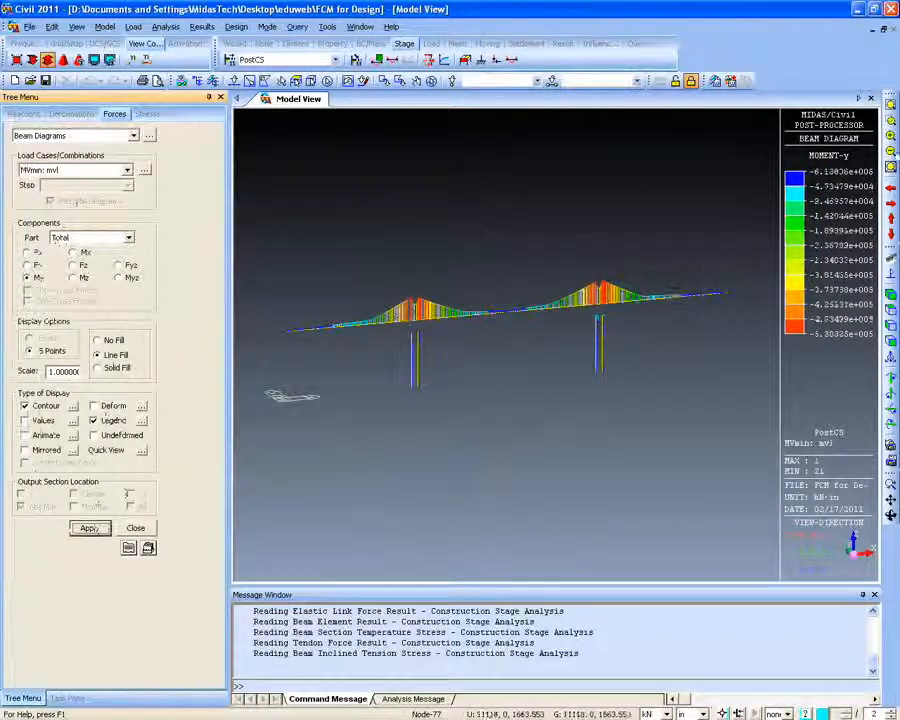
left_click_drag(358, 211, 503, 377)
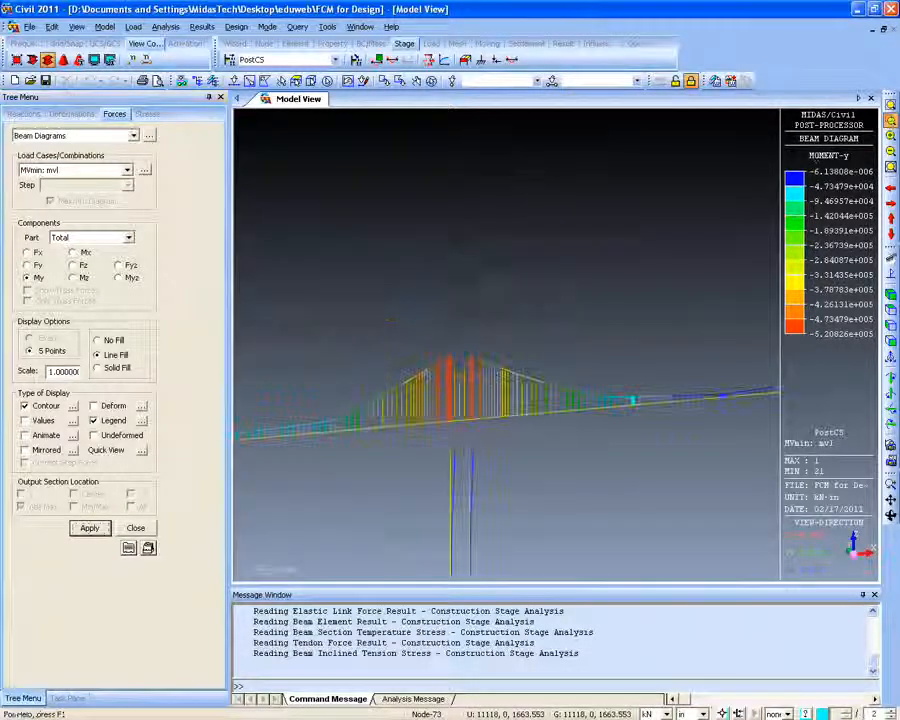
left_click(891, 120)
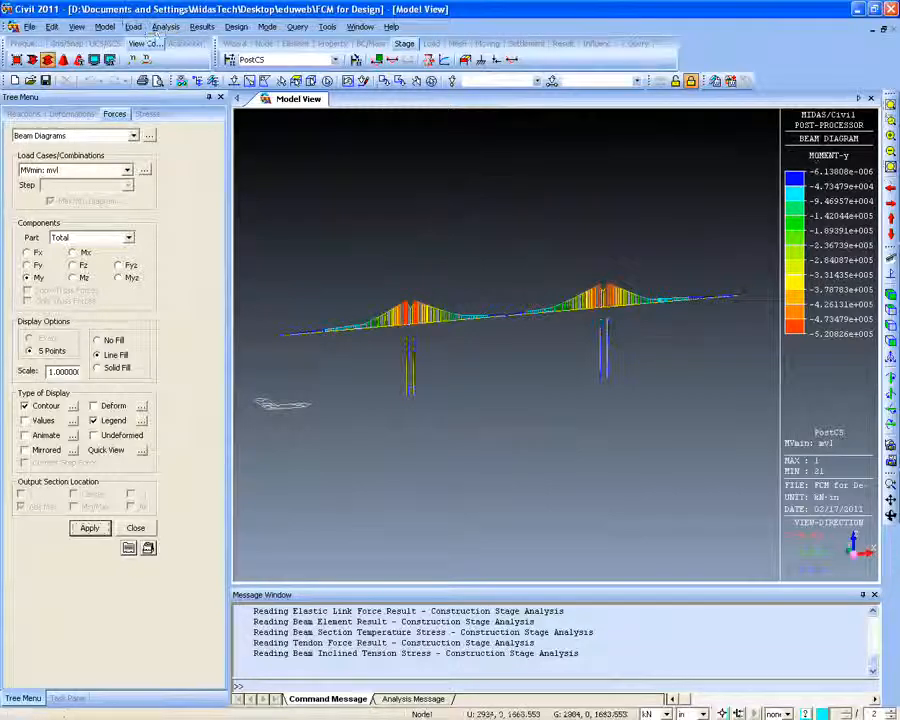
Display the PSC beam stresses for MVmin: mvl at Position 1 with the Sig-xx(Axial) component, and inspect them along the bridge
left_click(201, 26)
mouse_move(225, 111)
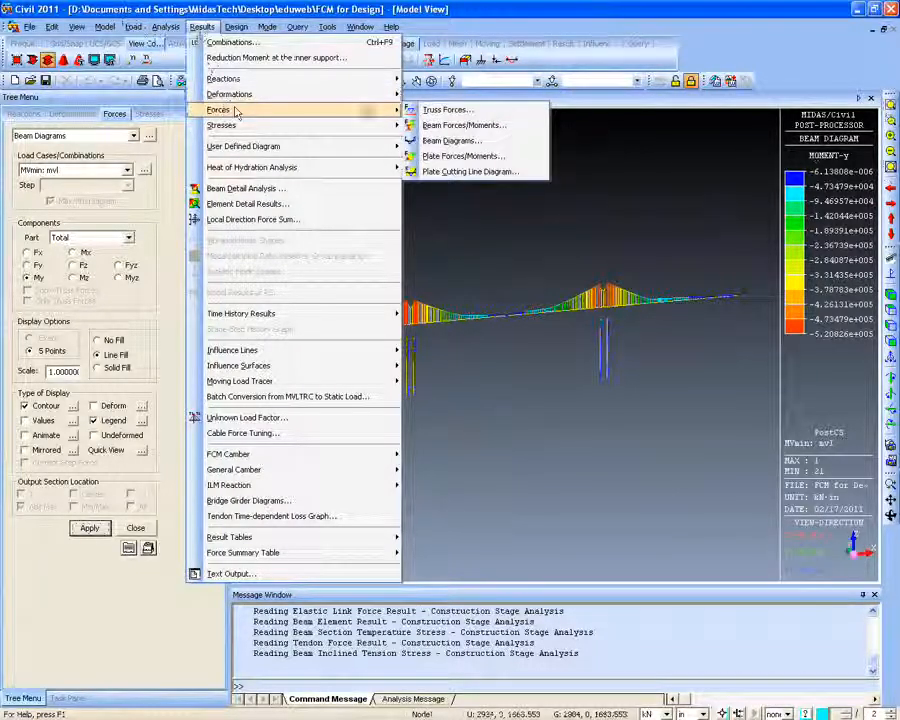
left_click(457, 181)
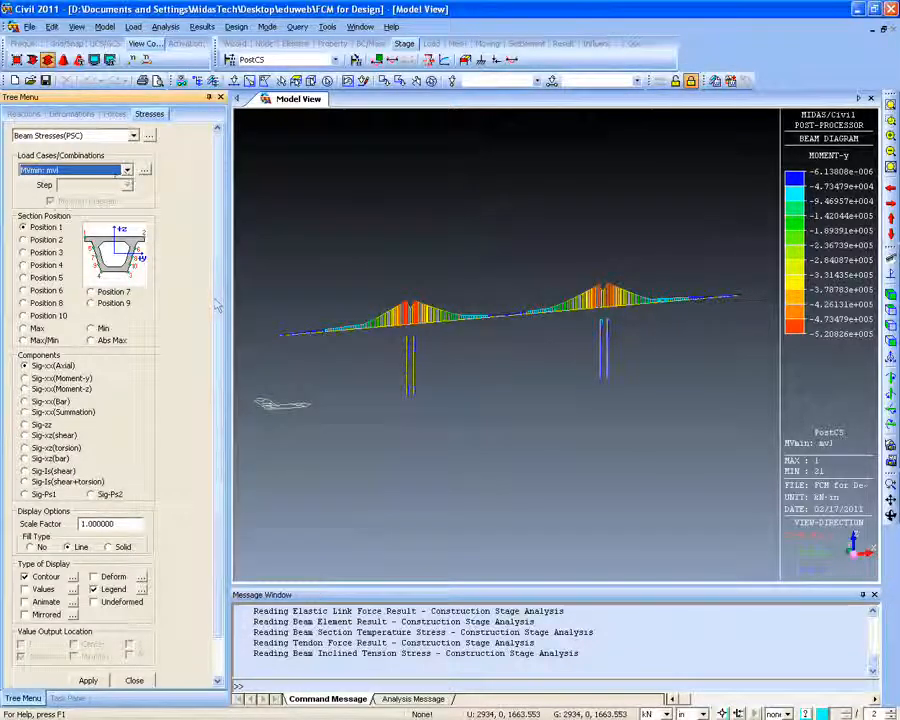
scroll(110, 452, "down", 2)
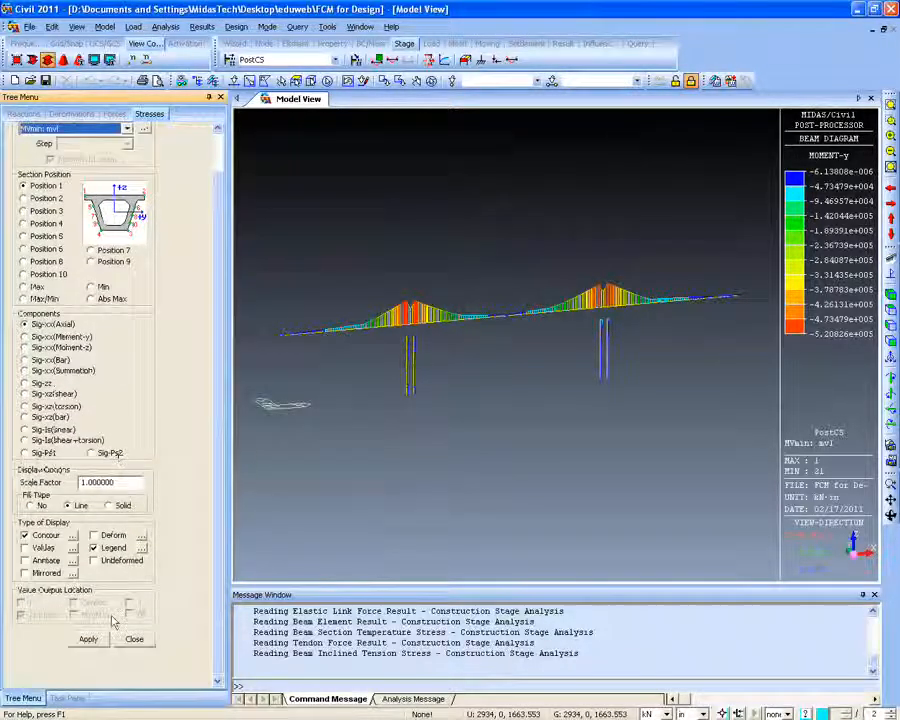
left_click(88, 638)
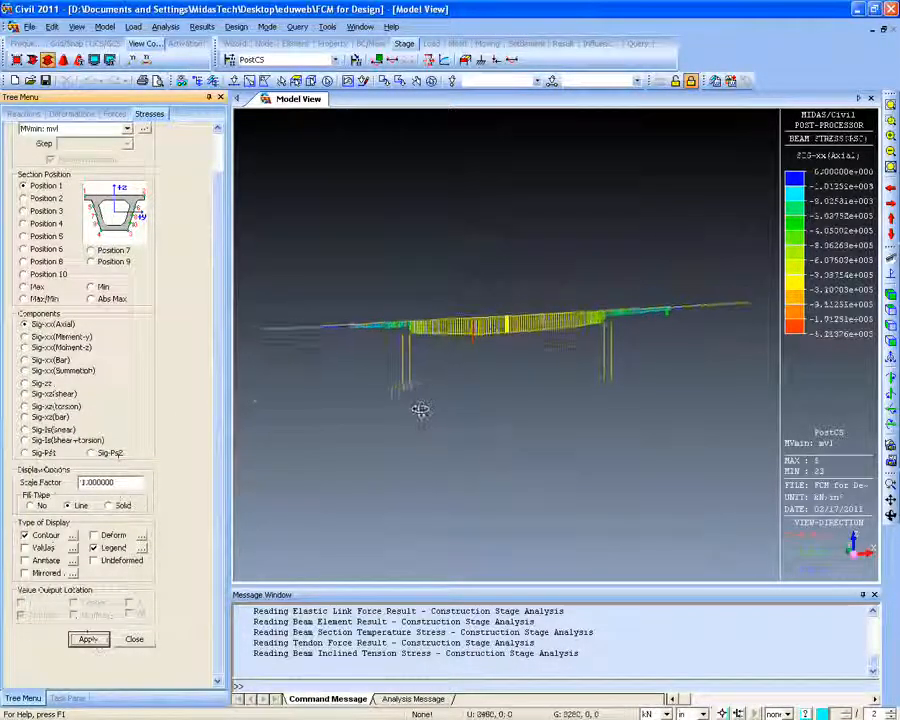
middle_click_drag(421, 409, 444, 386, "ctrl")
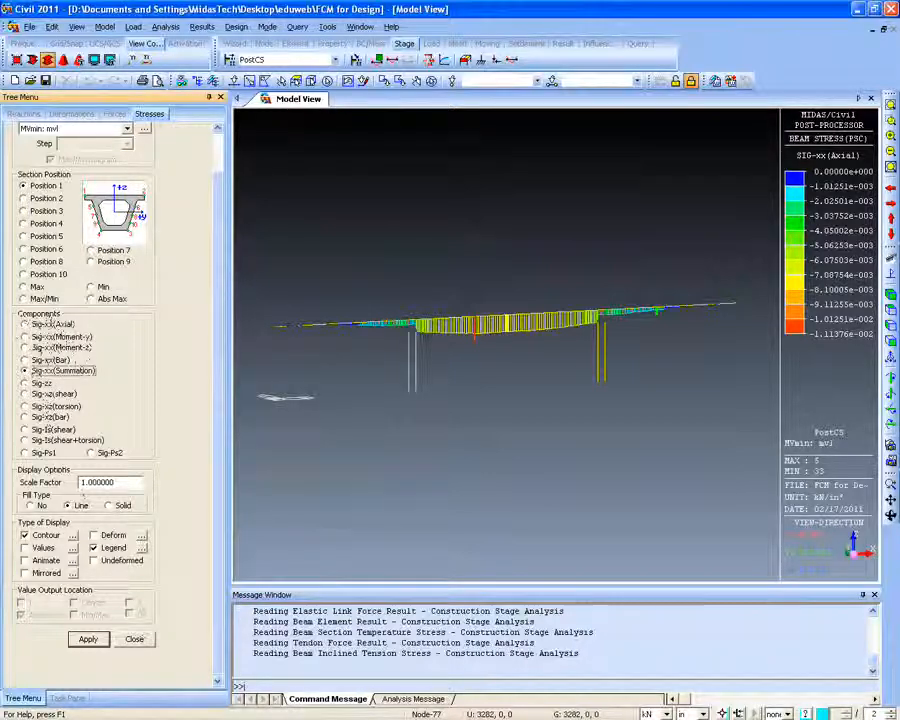
Display the Sig-xx(Summation) PSC stress at Position 1 for MVmin: mvl, inspect it, and close the stress settings
left_click(88, 639)
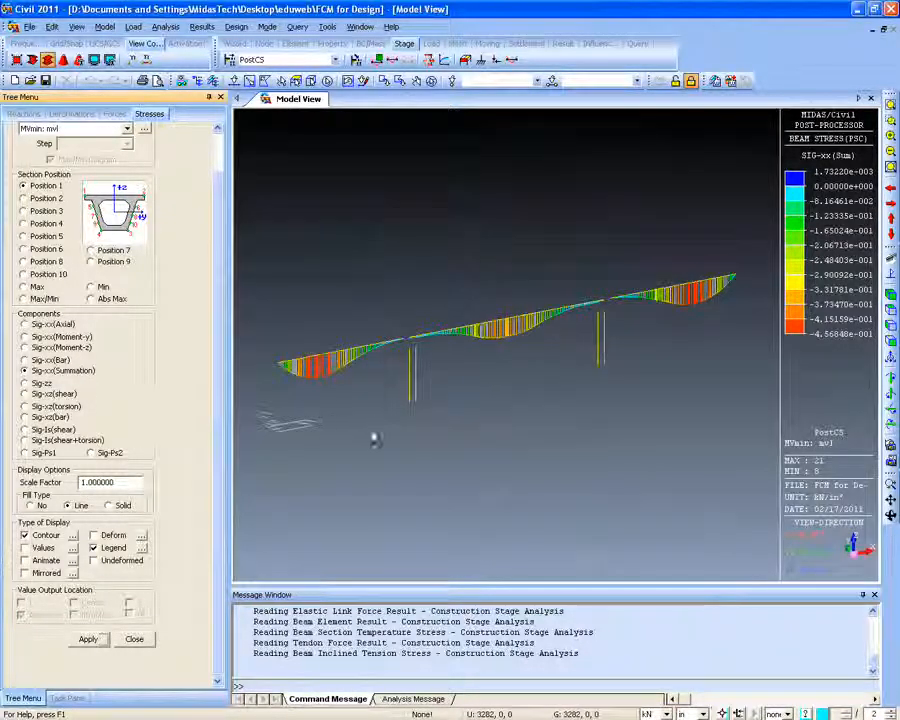
middle_click_drag(373, 436, 335, 423, "ctrl")
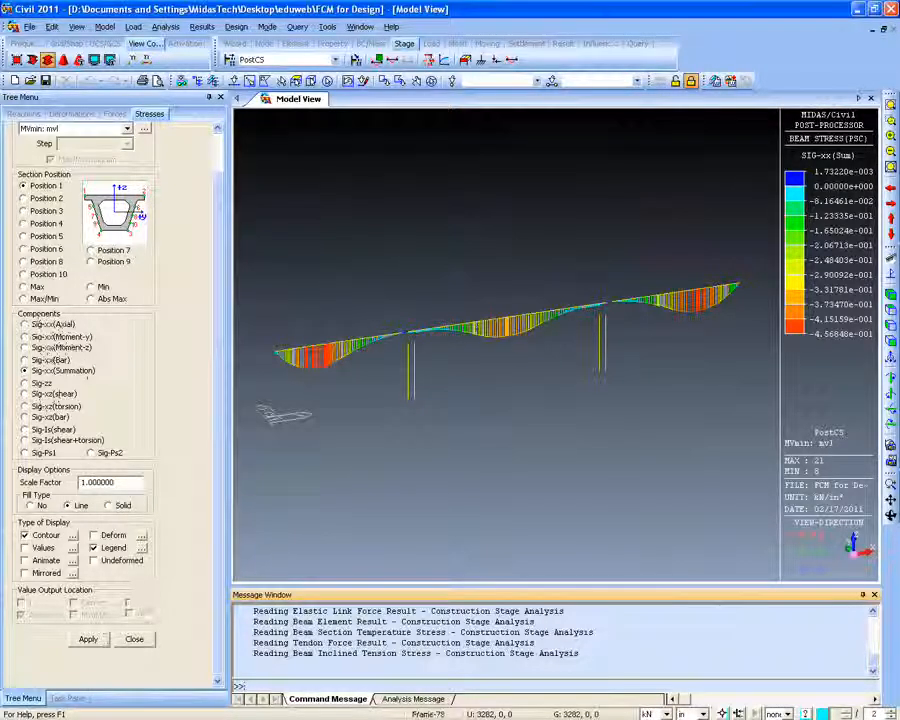
left_click(135, 639)
Open the user-defined diagram definition and clear the PSC stress plot to return to the plain bridge model
left_click(203, 27)
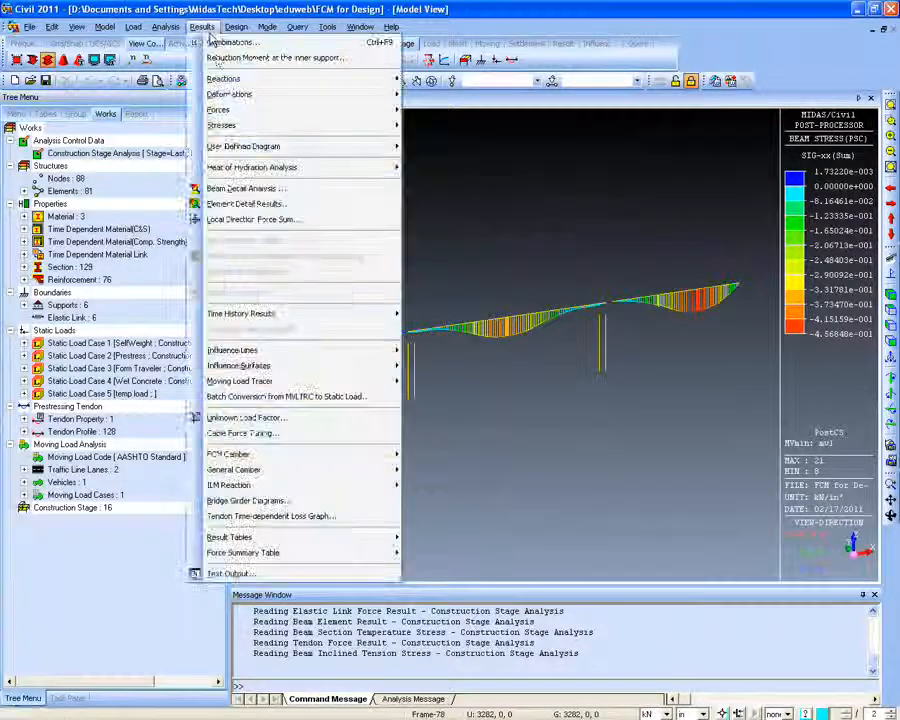
mouse_move(380, 152)
left_click(450, 146)
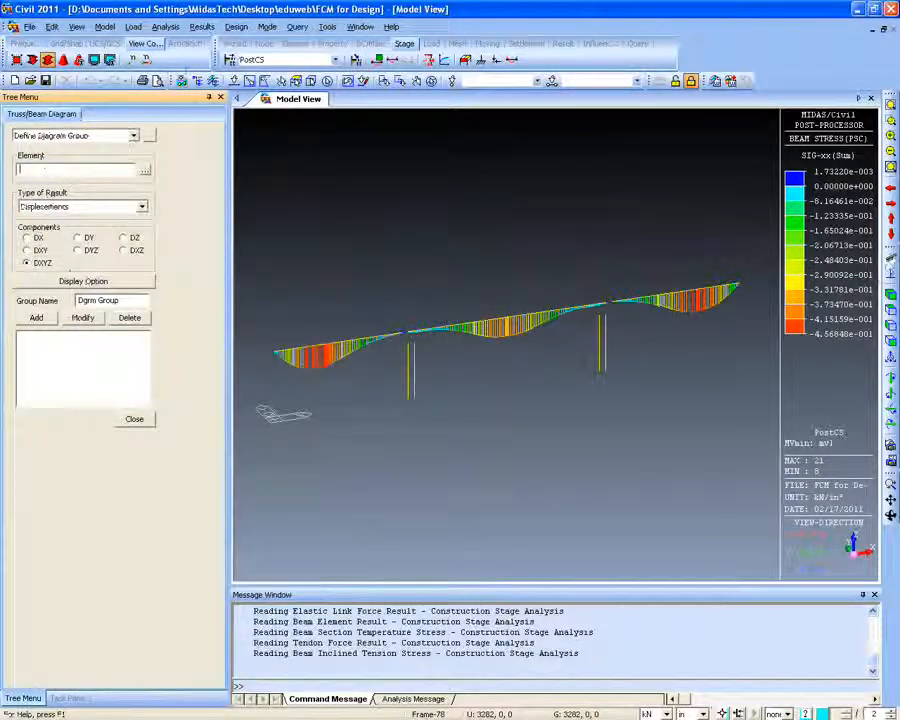
left_click(890, 271)
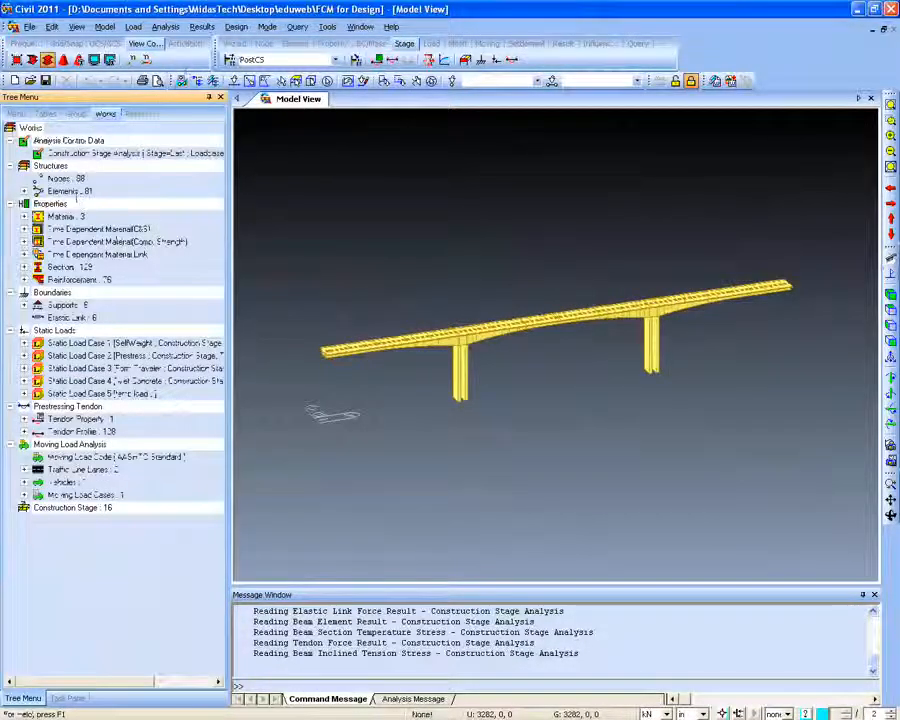
Start defining a user-defined diagram group with Beam Forces/Moments as the type of result
left_click(202, 27)
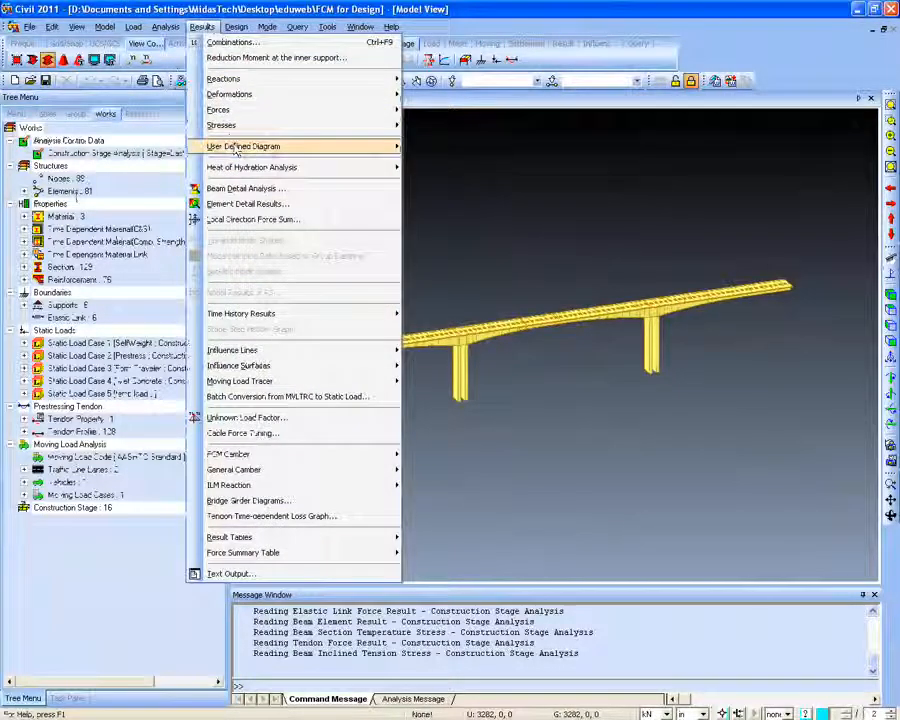
mouse_move(380, 146)
left_click(460, 146)
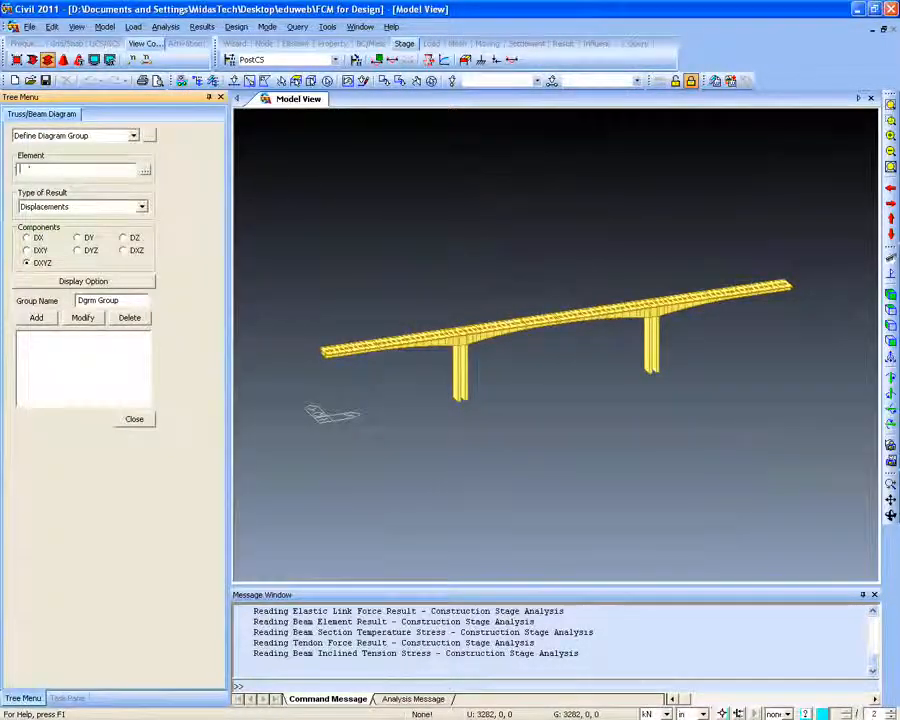
left_click(110, 203)
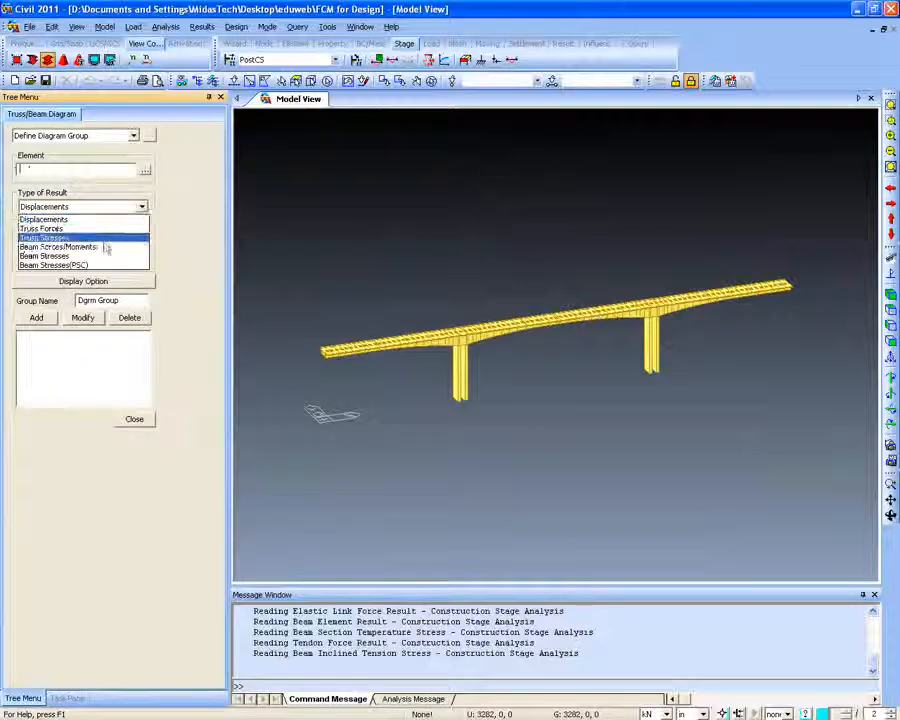
left_click(91, 257)
left_click(112, 205)
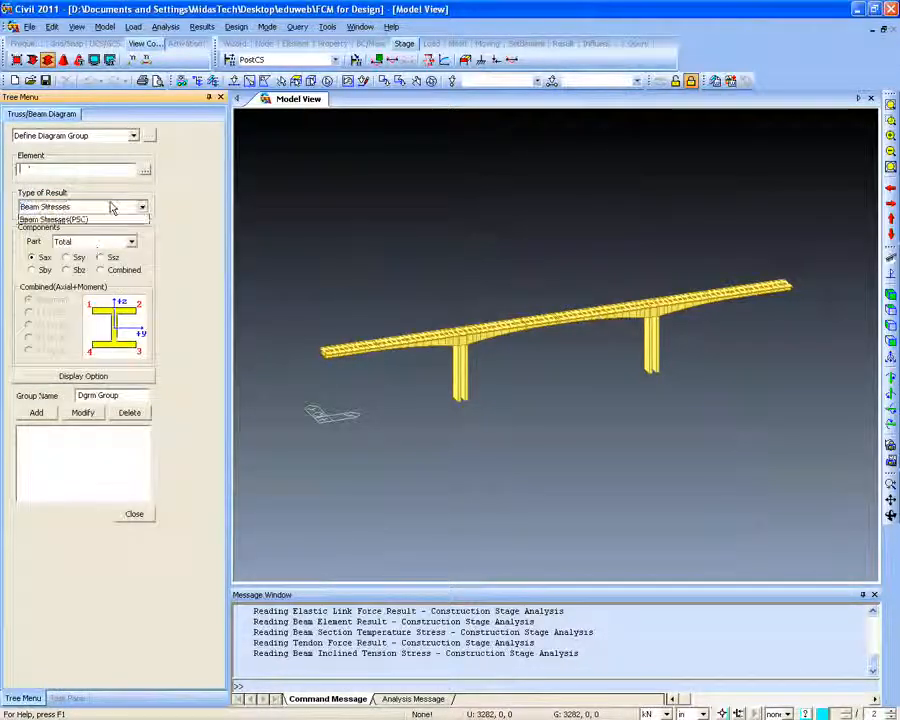
left_click(104, 245)
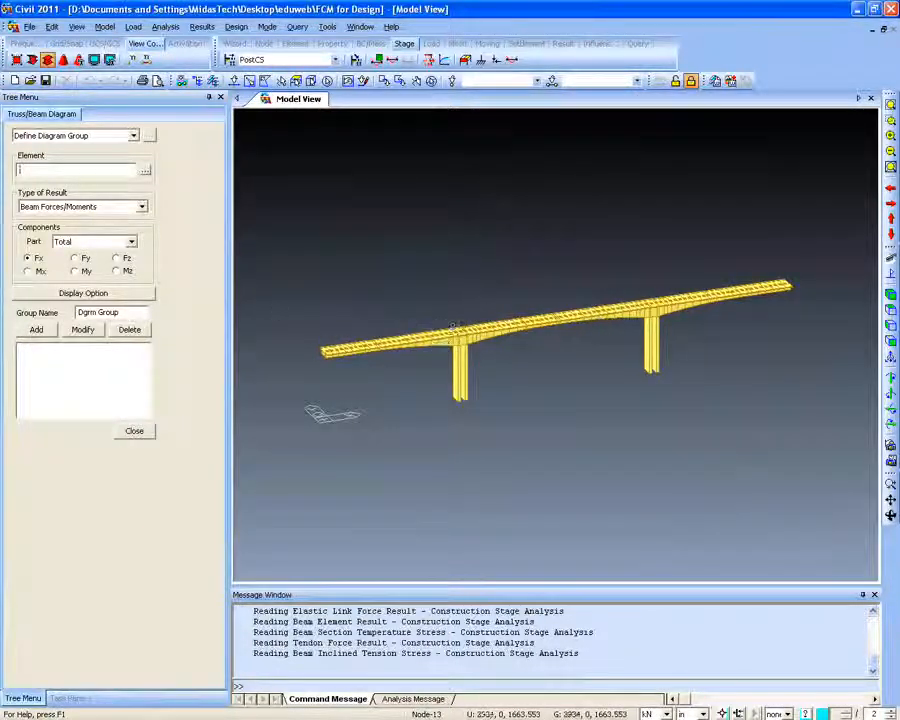
Assign the elements of the BridgeGirder structure group to the diagram group
left_click(145, 170)
left_click_drag(440, 280, 385, 265)
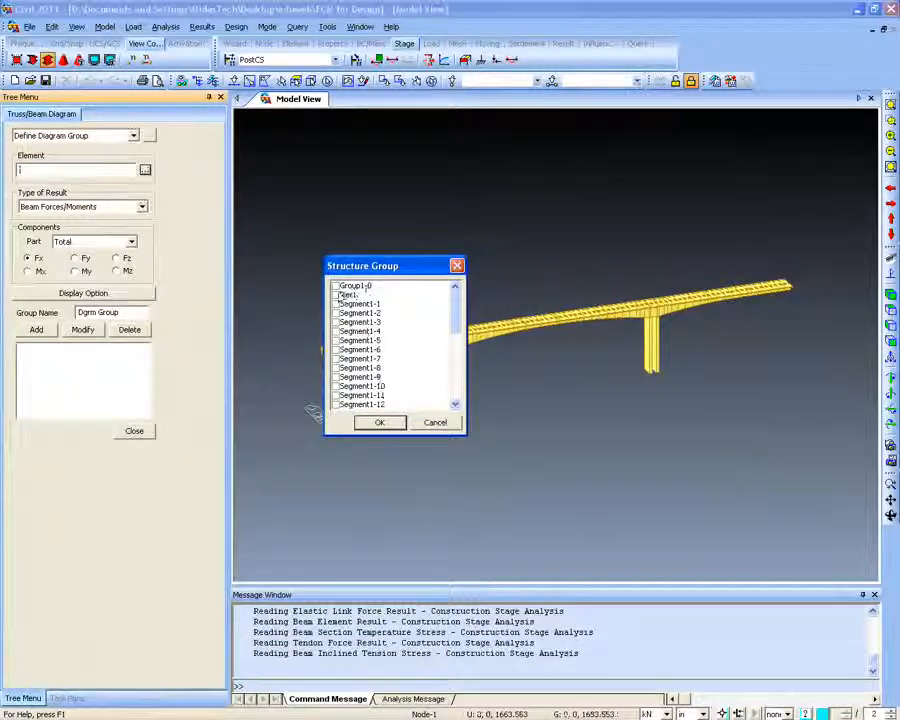
left_click_drag(455, 302, 455, 388)
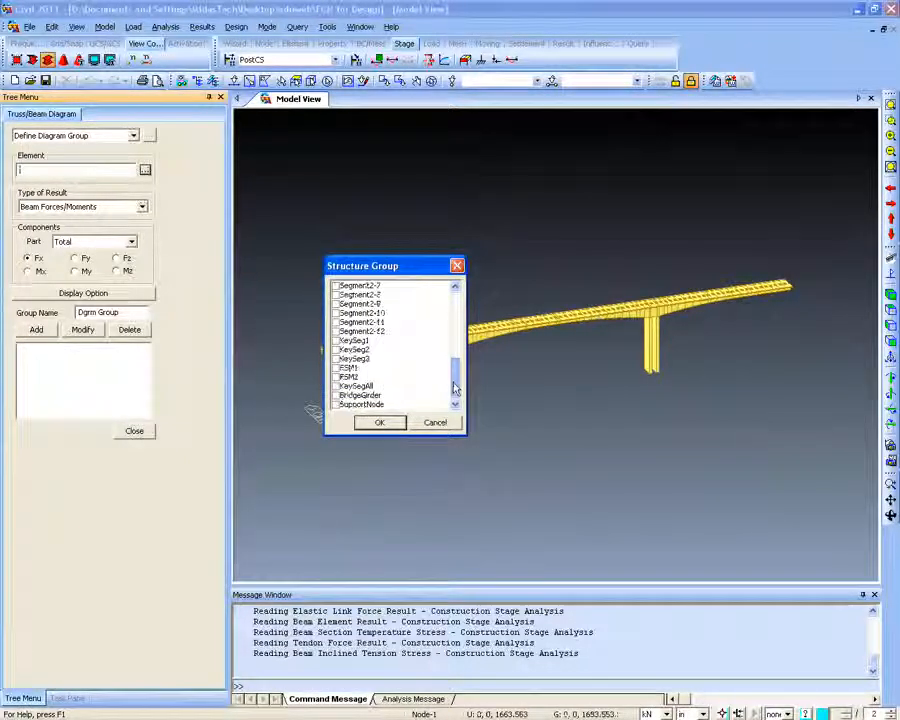
left_click(336, 397)
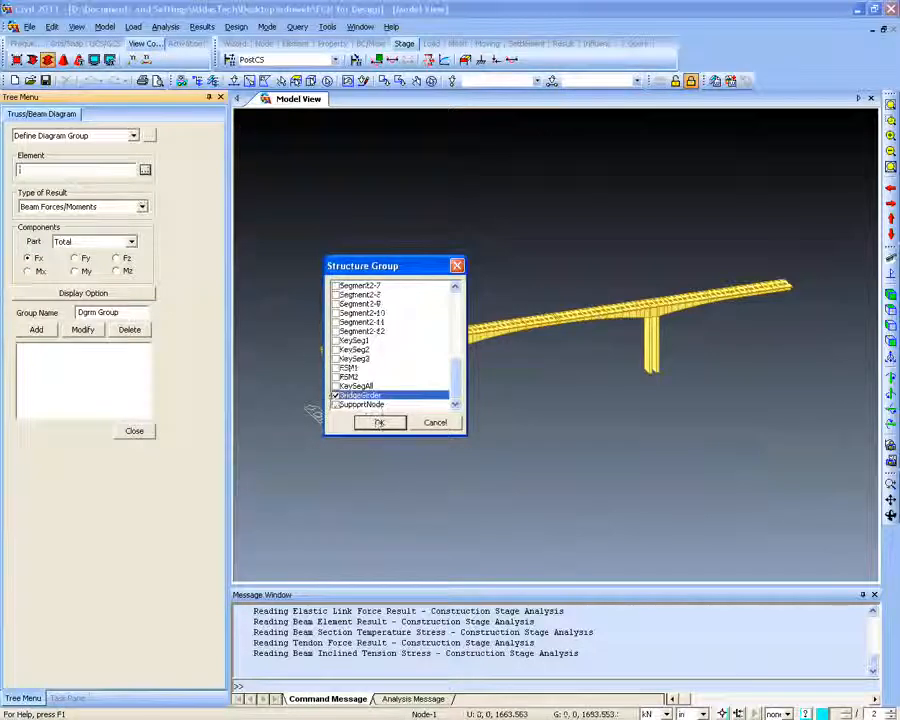
left_click(379, 422)
middle_click_drag(446, 379, 257, 307, "ctrl")
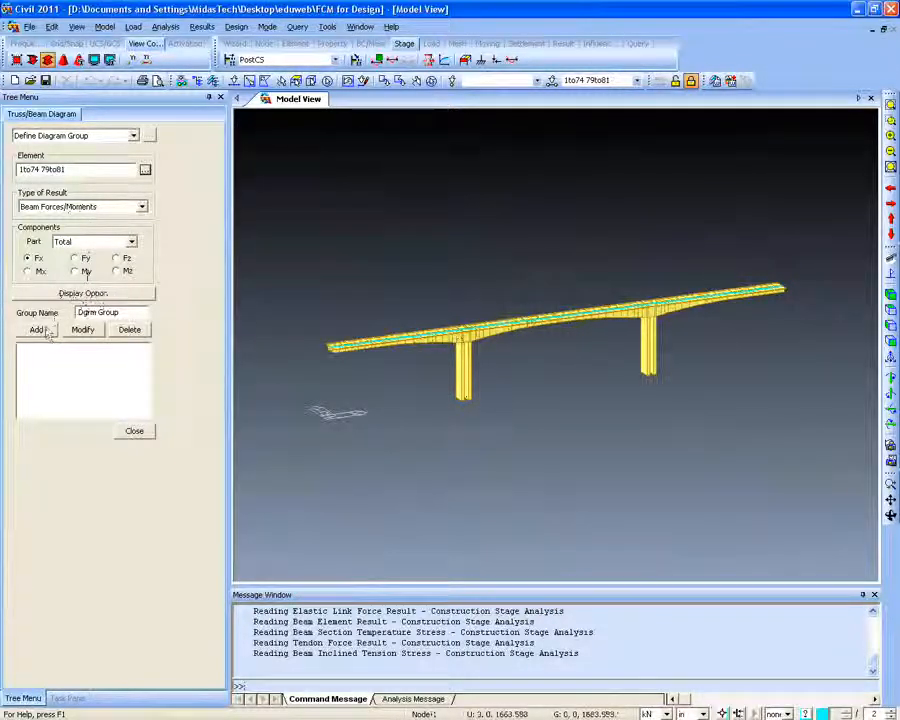
Choose the My component, add the diagram group under the name brddiag, and close the definition
left_click_drag(121, 312, 52, 309)
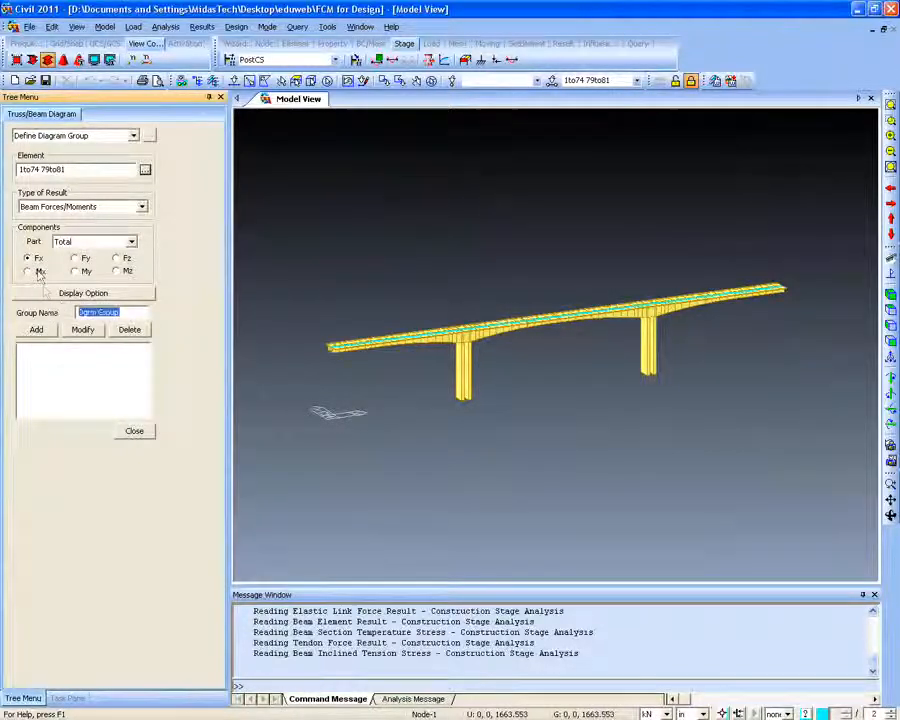
left_click(79, 270)
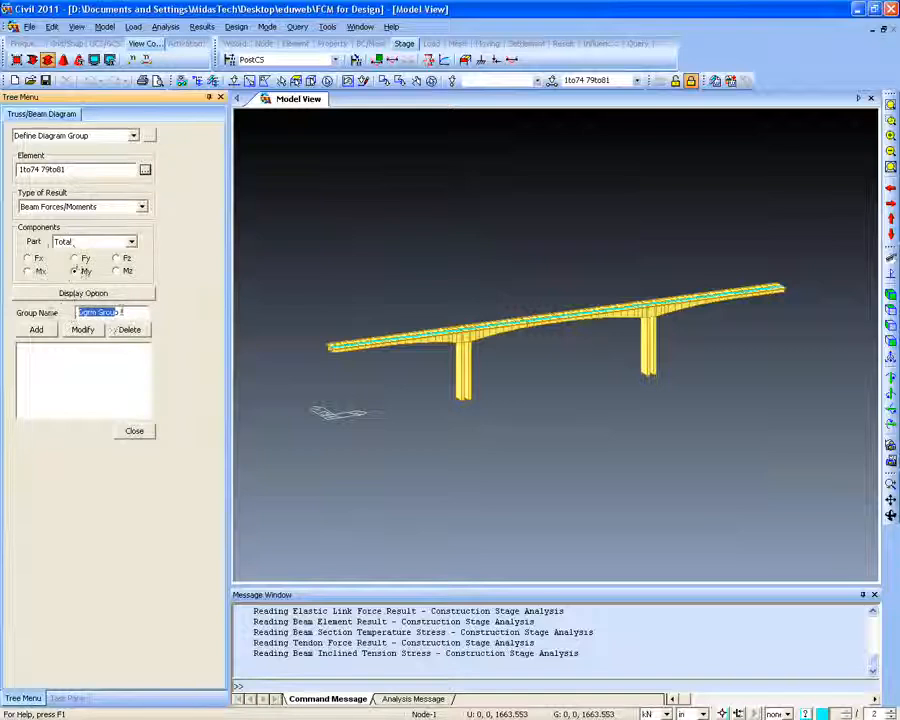
type("bi")
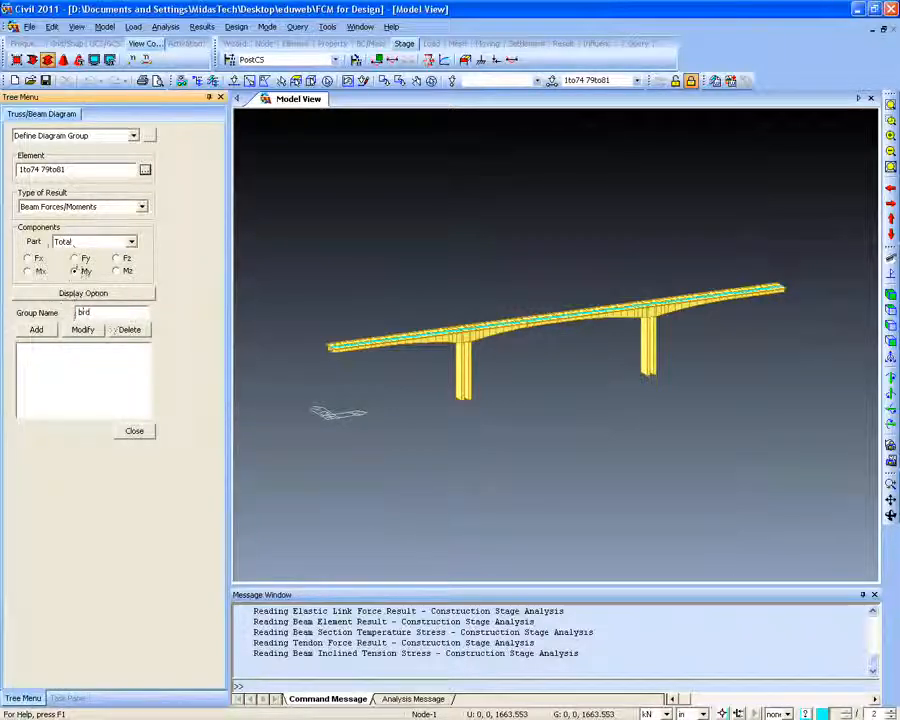
left_click(36, 329)
left_click(14, 348)
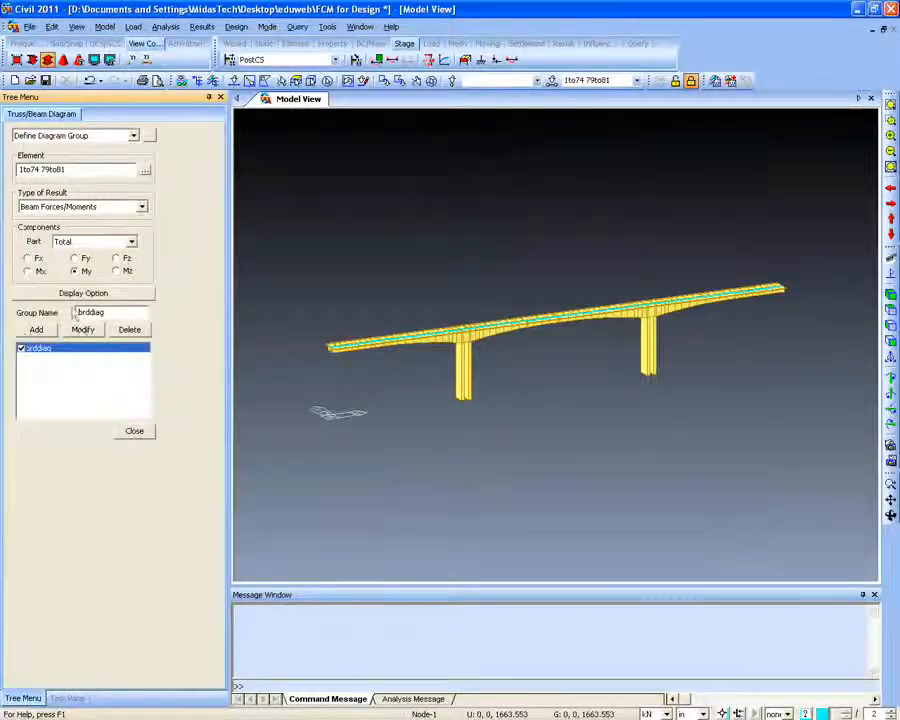
left_click(145, 434)
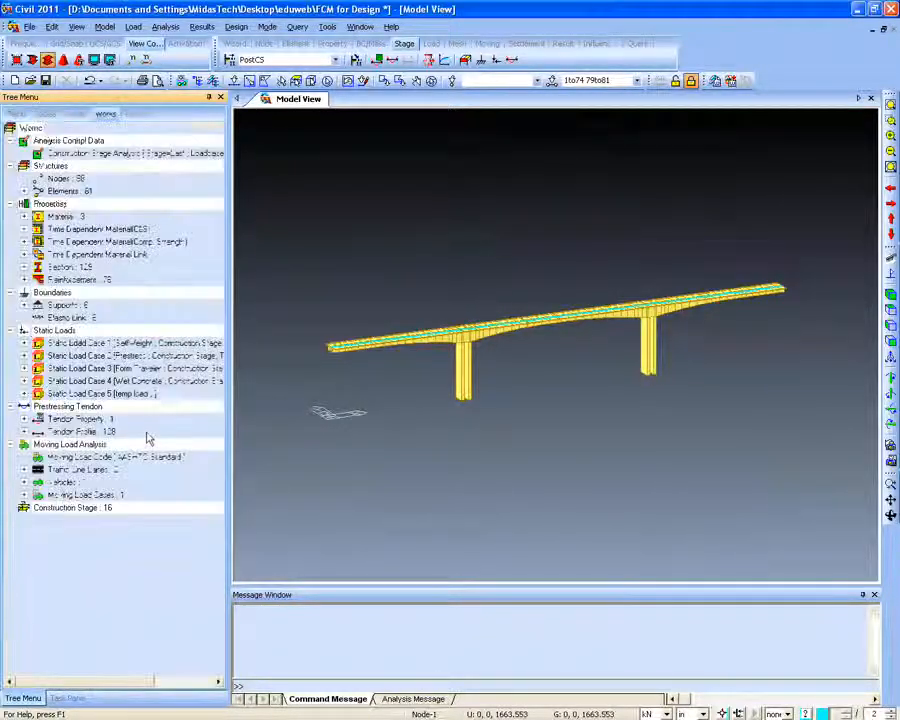
Plot the user-defined diagram group brddiag for the MVmin: mvl load case with automatic scale factor
left_click(201, 26)
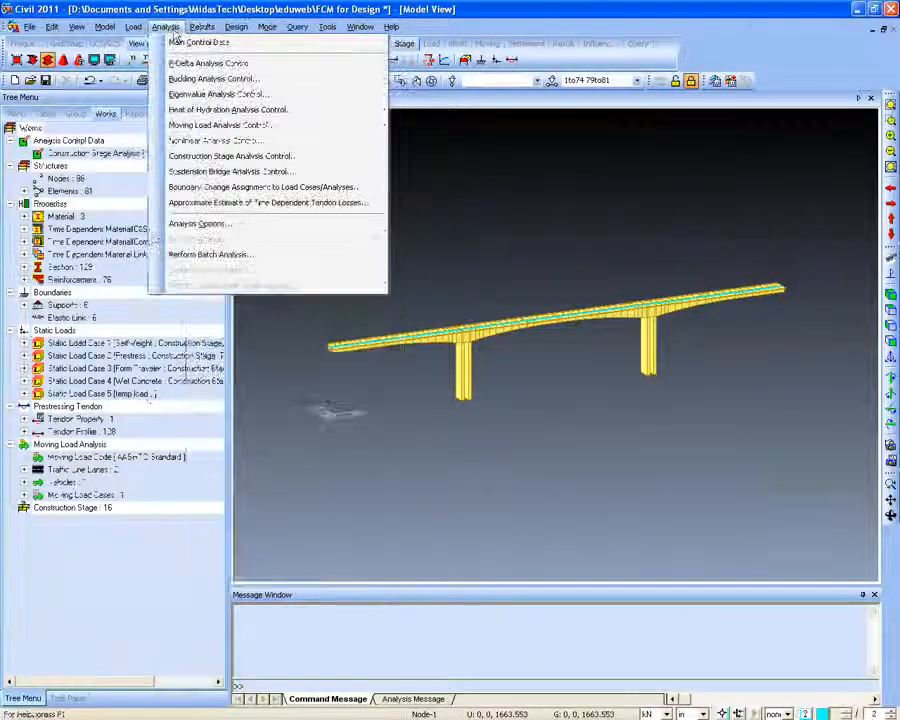
mouse_move(240, 147)
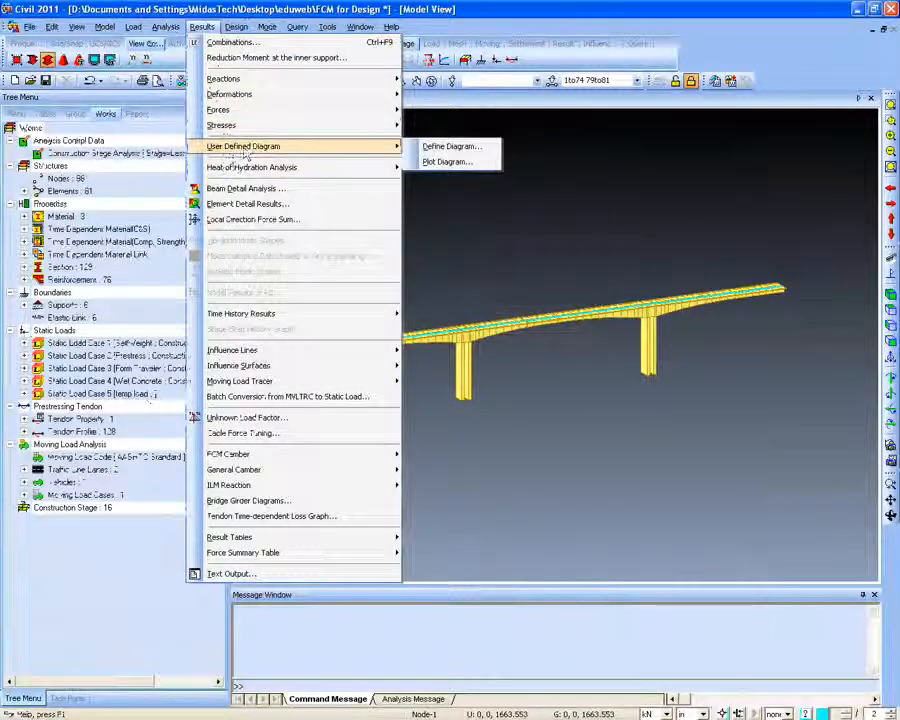
left_click(445, 161)
left_click(23, 227)
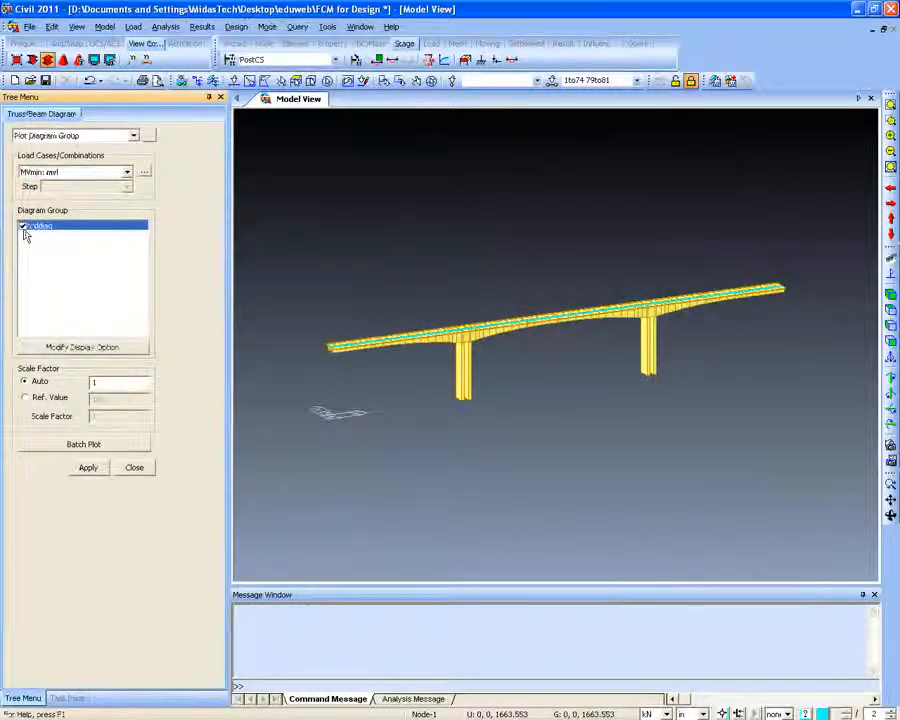
left_click(88, 467)
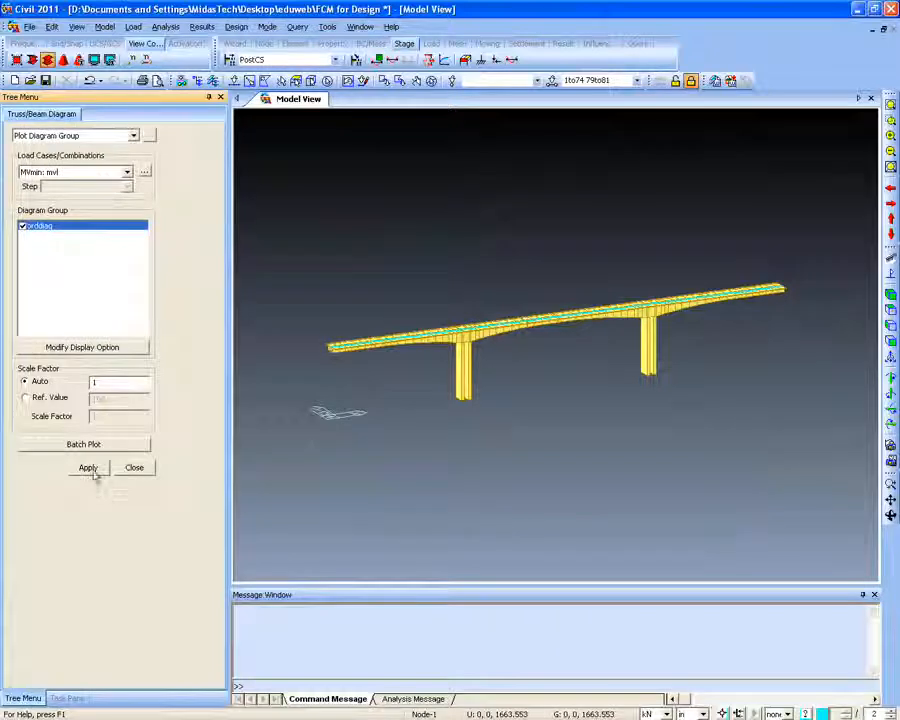
Inspect the plotted brddiag moment diagram up close and as a whole, check its display options, and close the plot settings
middle_click_drag(417, 420, 757, 281)
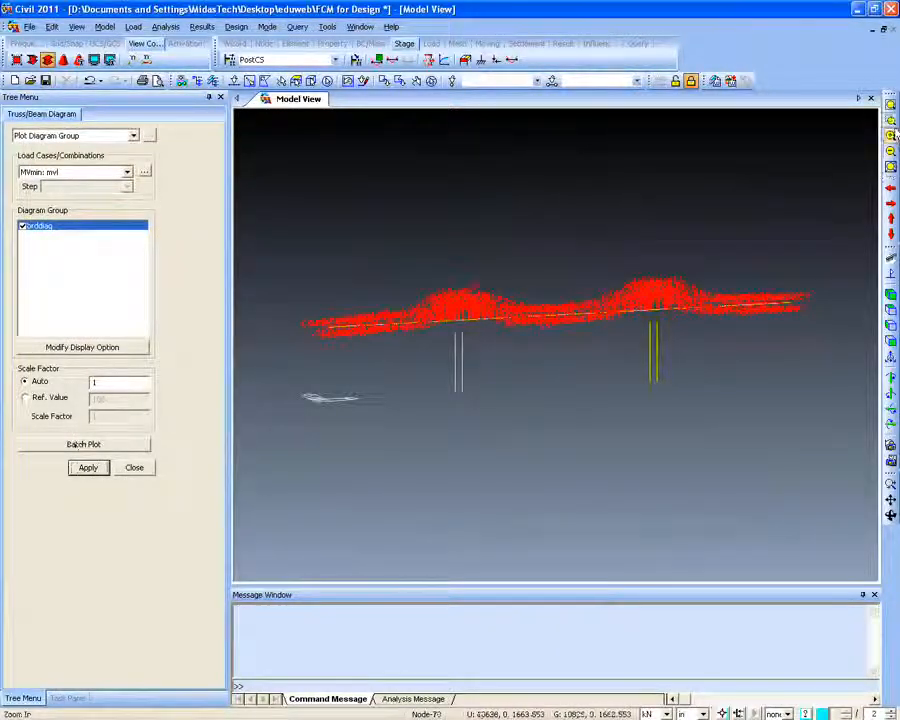
left_click(890, 120)
left_click_drag(554, 256, 684, 350)
middle_click_drag(684, 350, 453, 376)
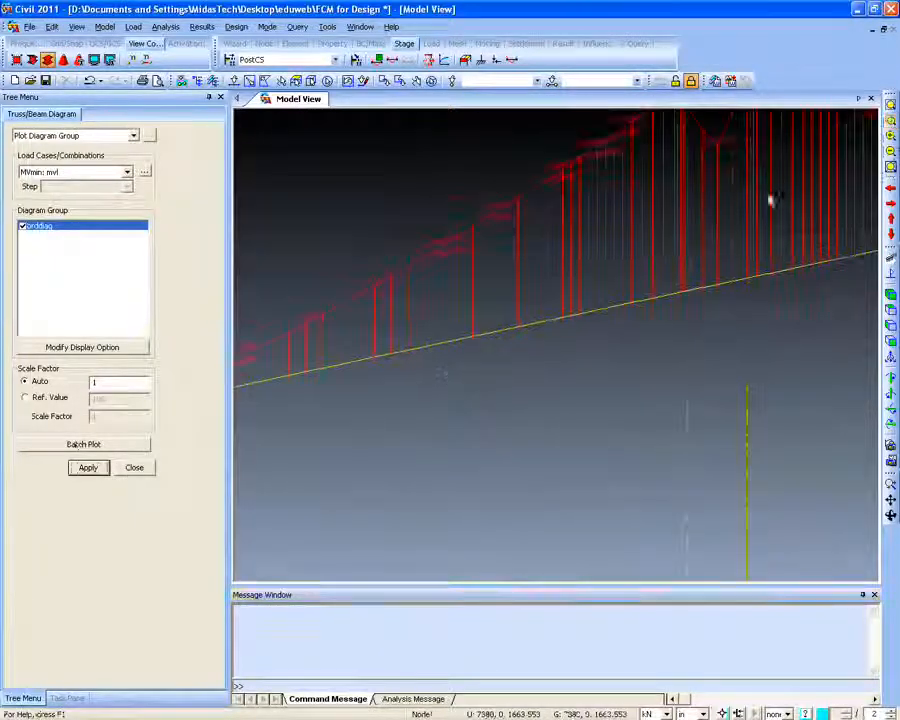
left_click(890, 106)
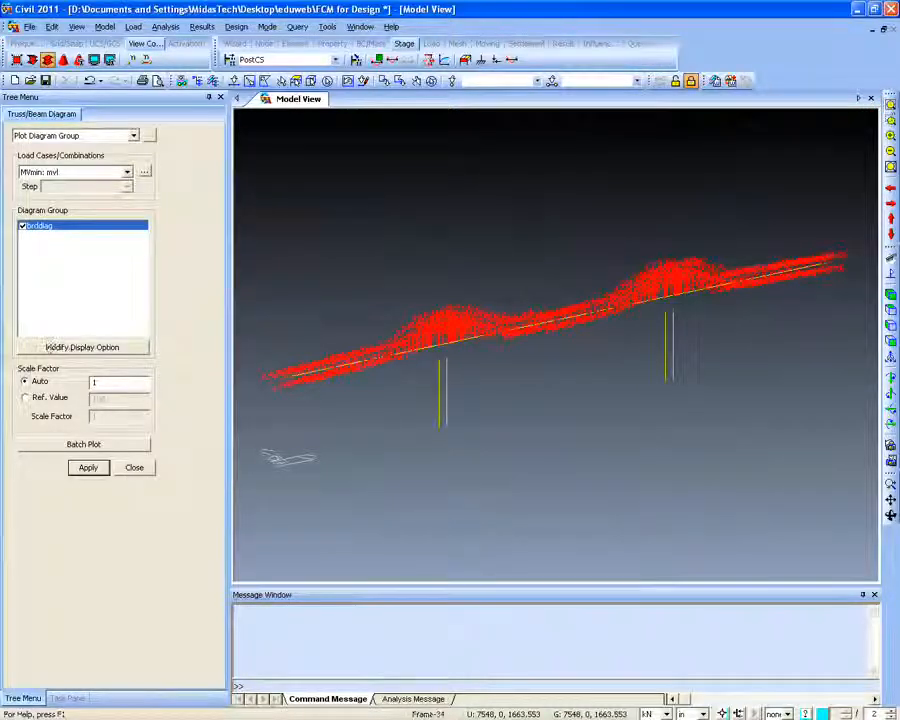
left_click(48, 347)
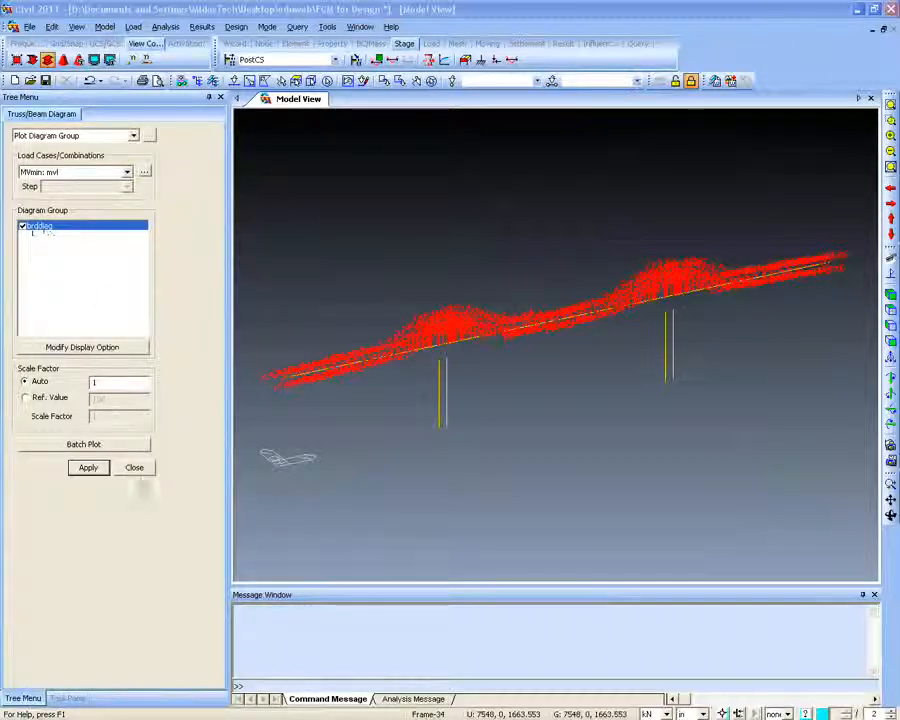
left_click(134, 467)
Start defining a second user-defined diagram group for Beam Forces/Moments with the Fz component
left_click(202, 26)
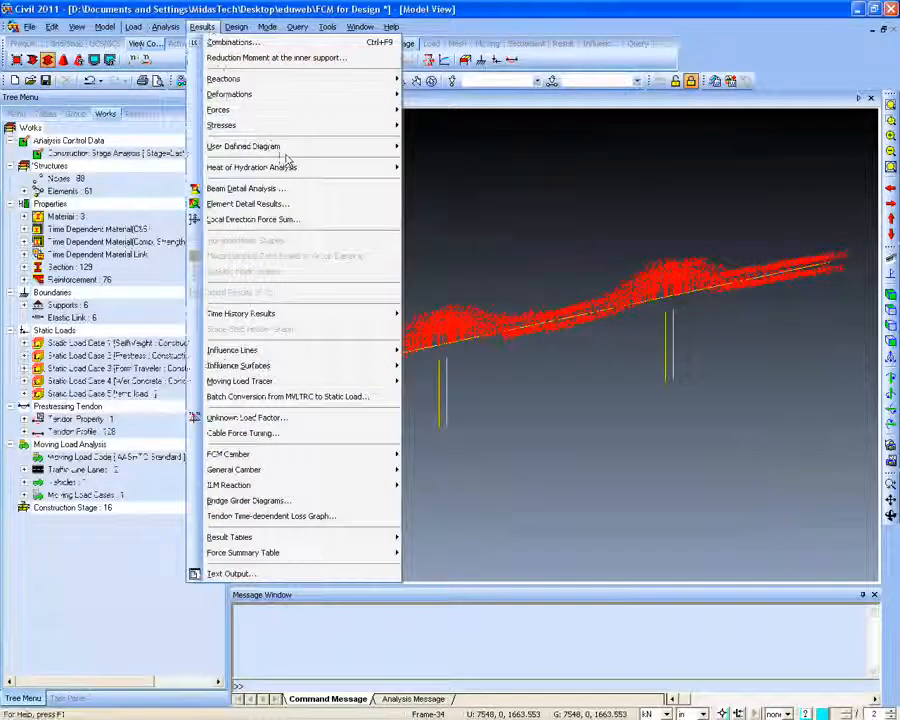
mouse_move(280, 147)
left_click(432, 146)
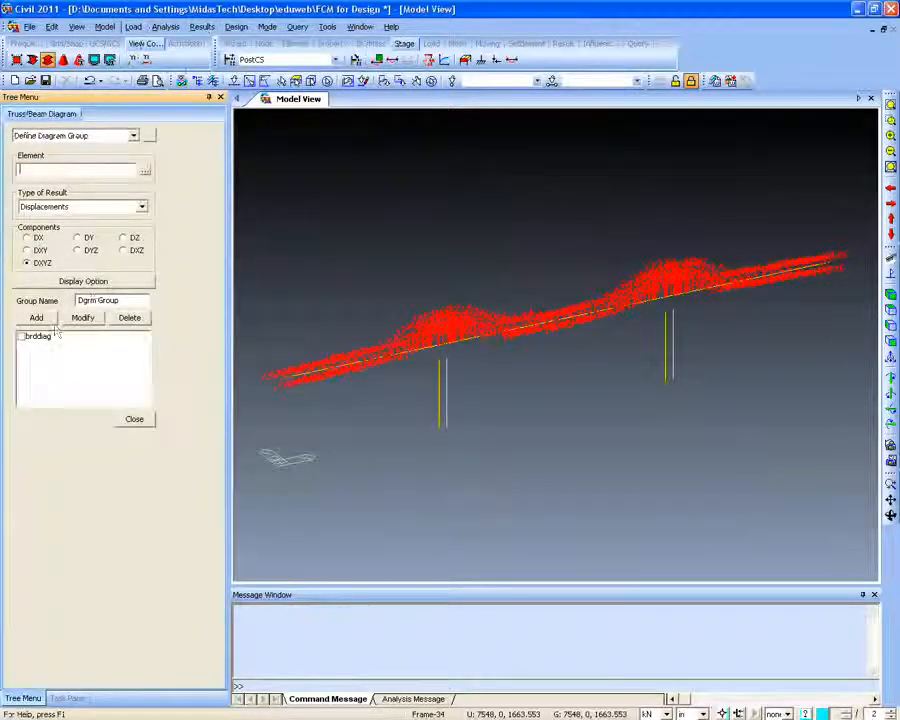
left_click(80, 206)
left_click(71, 246)
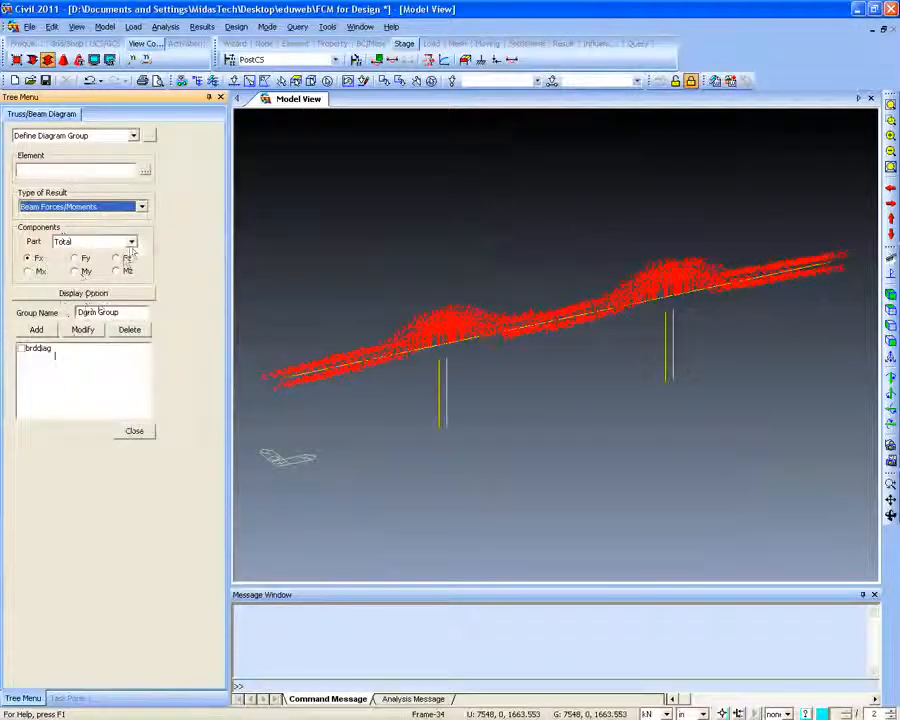
left_click(122, 258)
Use the BridgeGirder structure group as the elements of the Fz diagram group
left_click(145, 170)
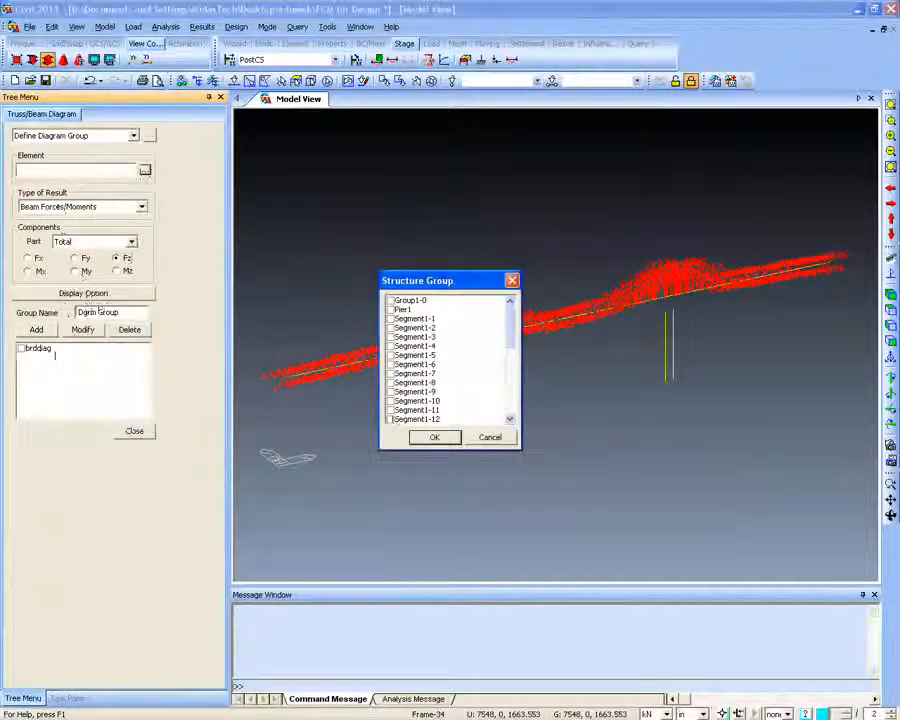
scroll(88, 304, "down", 7)
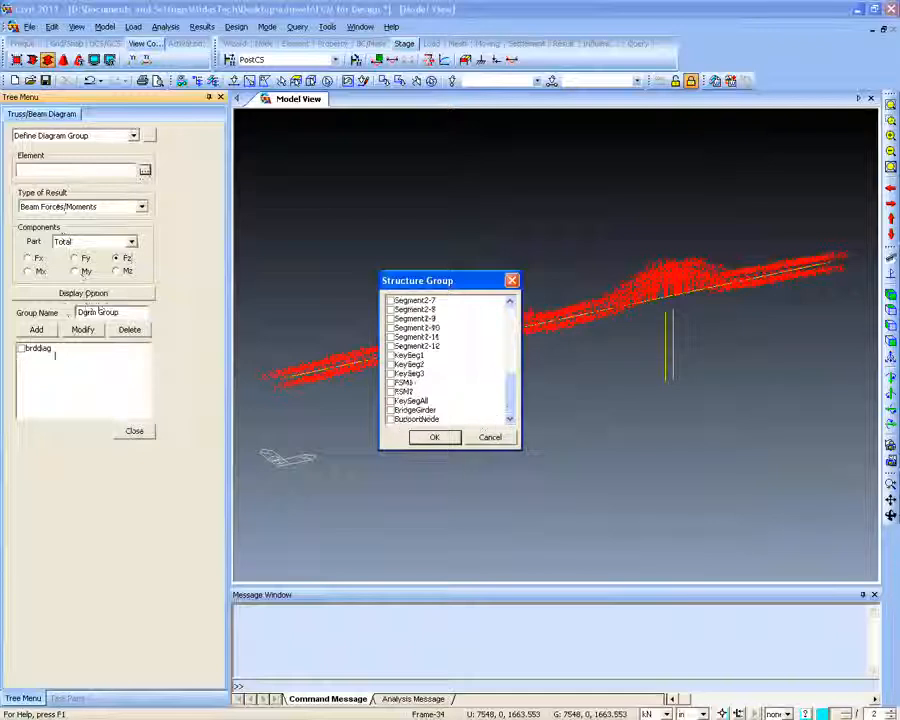
left_click(391, 410)
left_click(420, 436)
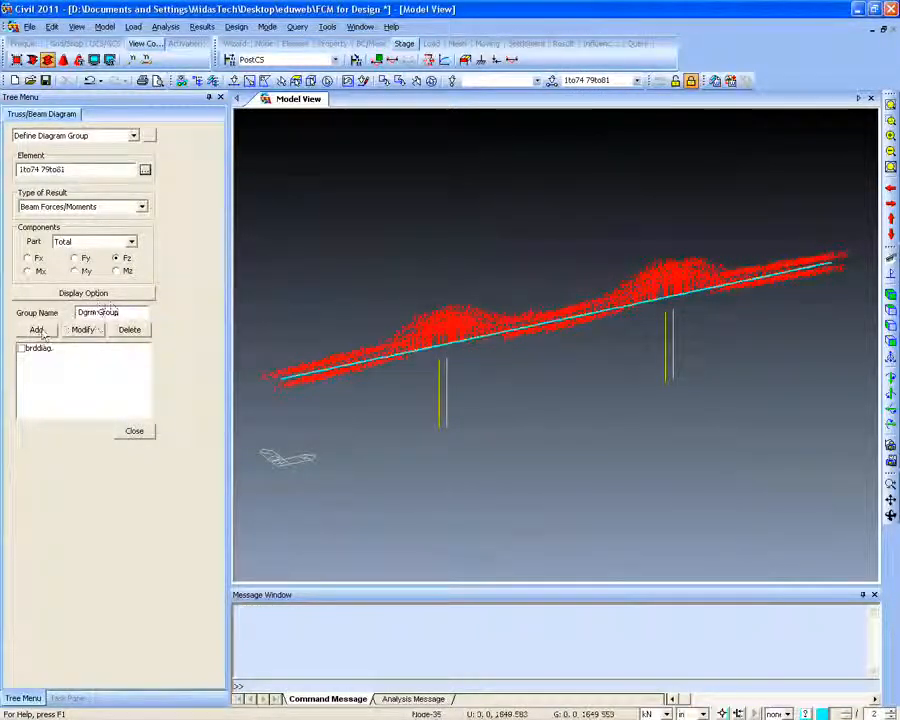
Add the Fz diagram group under the name shear and close the definition
left_click(121, 313)
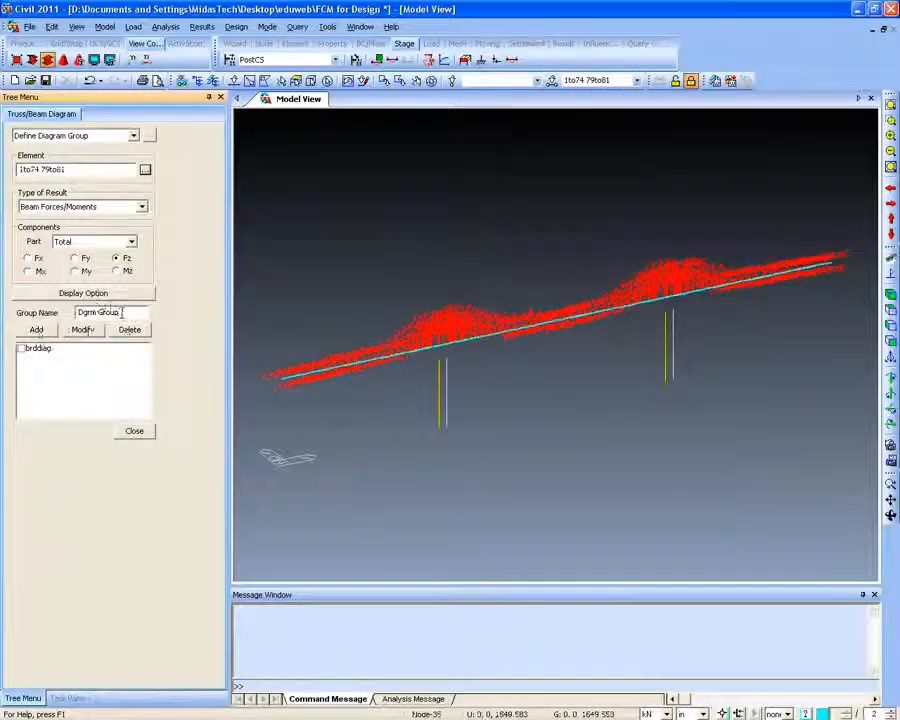
type("shear")
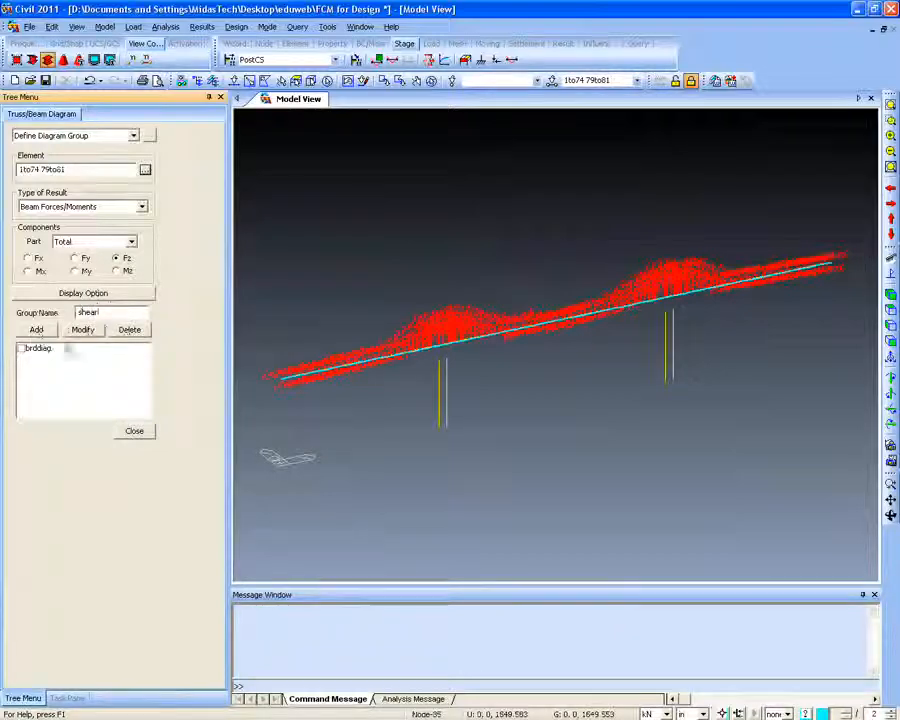
left_click(36, 329)
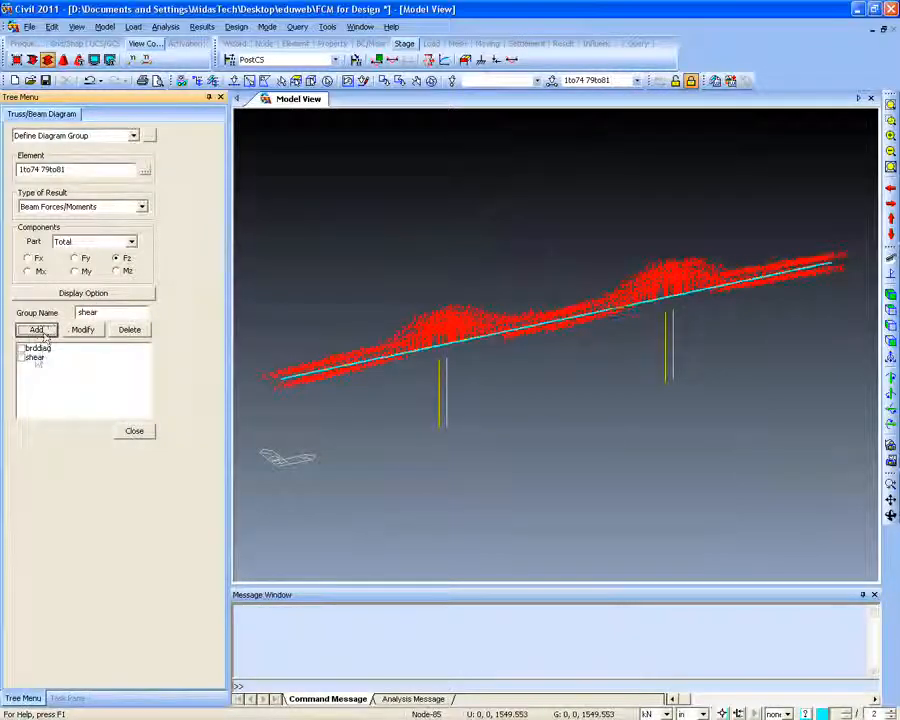
left_click(124, 431)
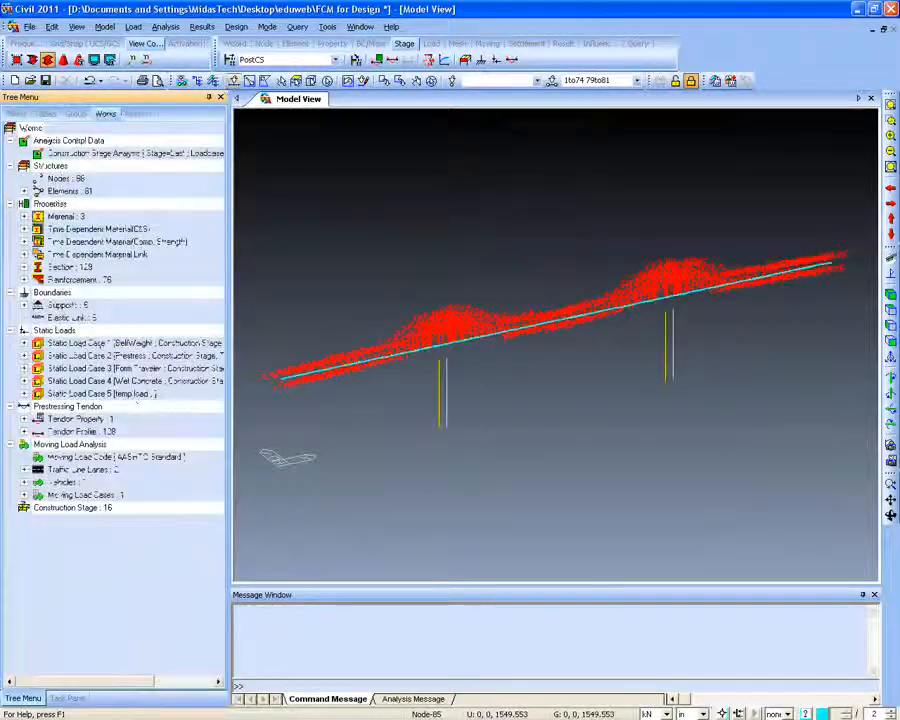
Plot the brddiag and shear user-defined diagram groups together for the MVmin: mvl load case
left_click(201, 28)
mouse_move(308, 148)
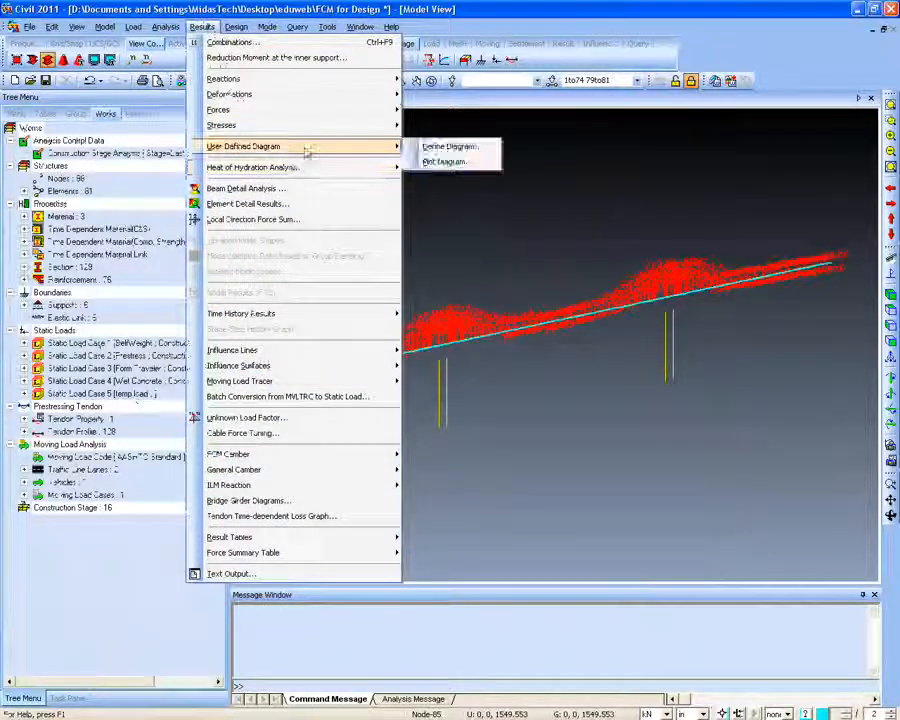
left_click(478, 165)
left_click(33, 236)
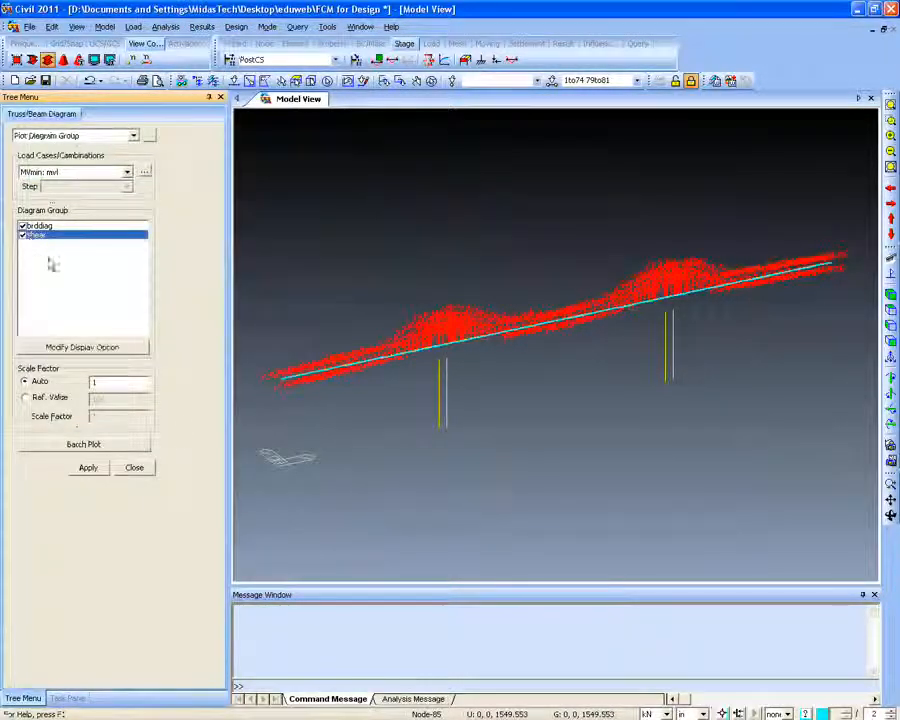
left_click(88, 470)
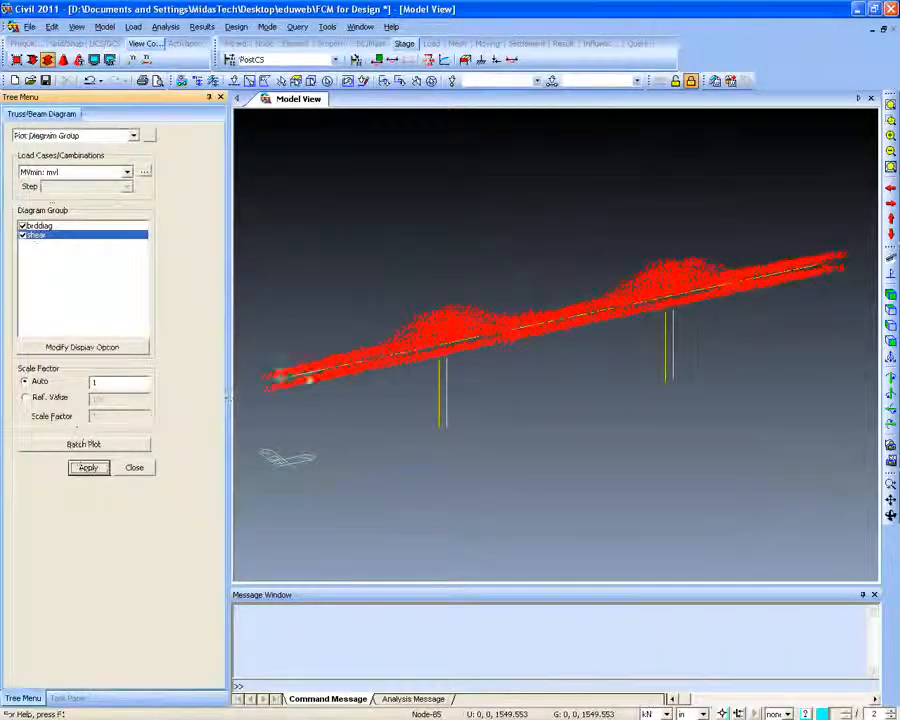
Inspect the combined moment and shear diagrams along the girder up close and as a whole, and close the plot settings
middle_click_drag(311, 373, 357, 360, "ctrl")
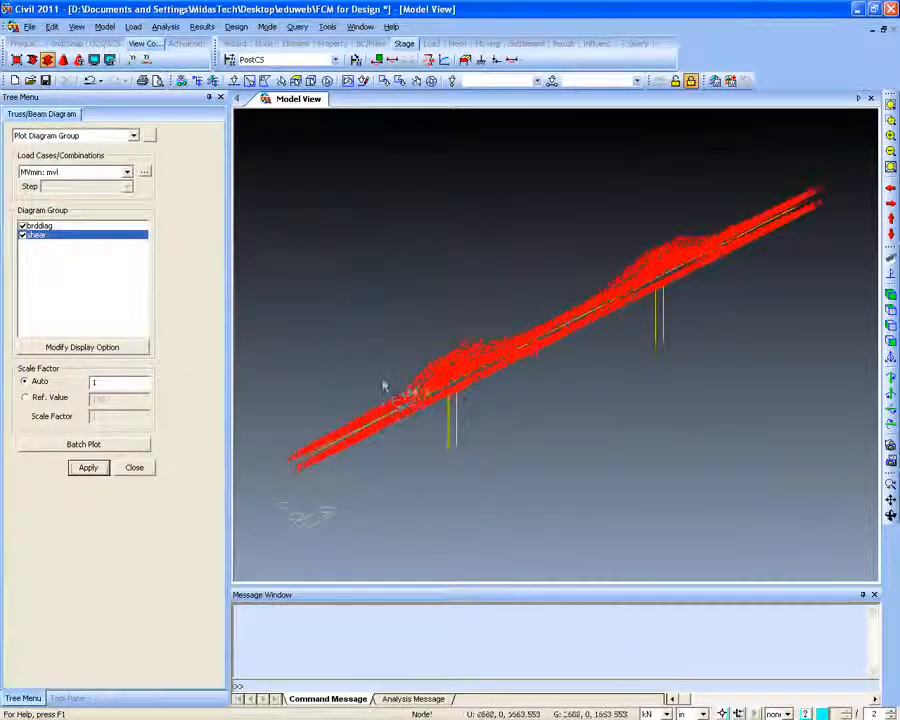
left_click(890, 121)
left_click_drag(540, 219, 711, 349)
middle_click_drag(637, 352, 403, 344, "ctrl")
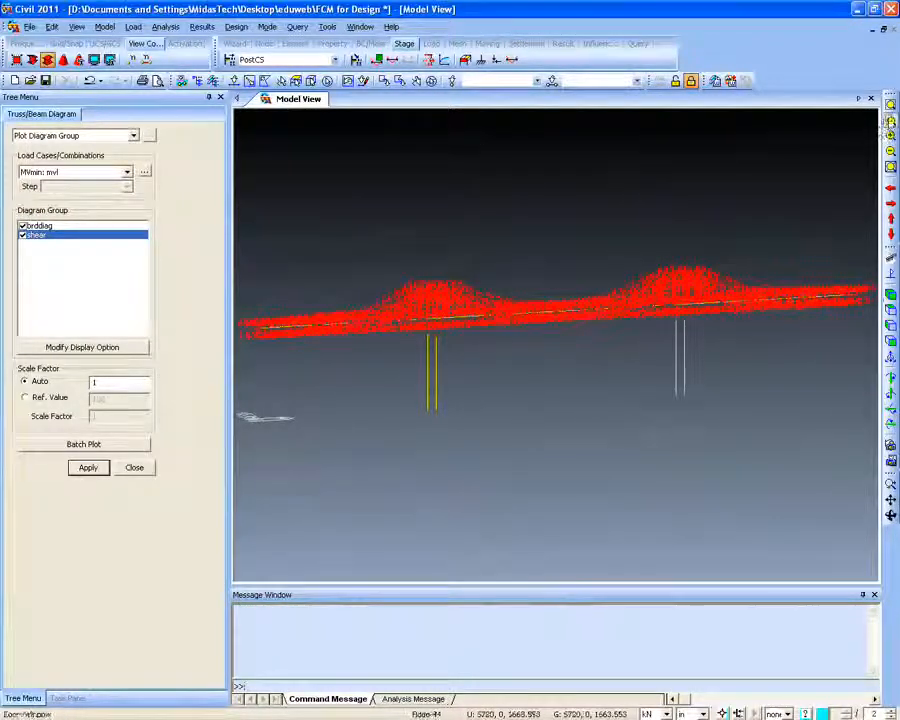
left_click_drag(494, 342, 454, 328)
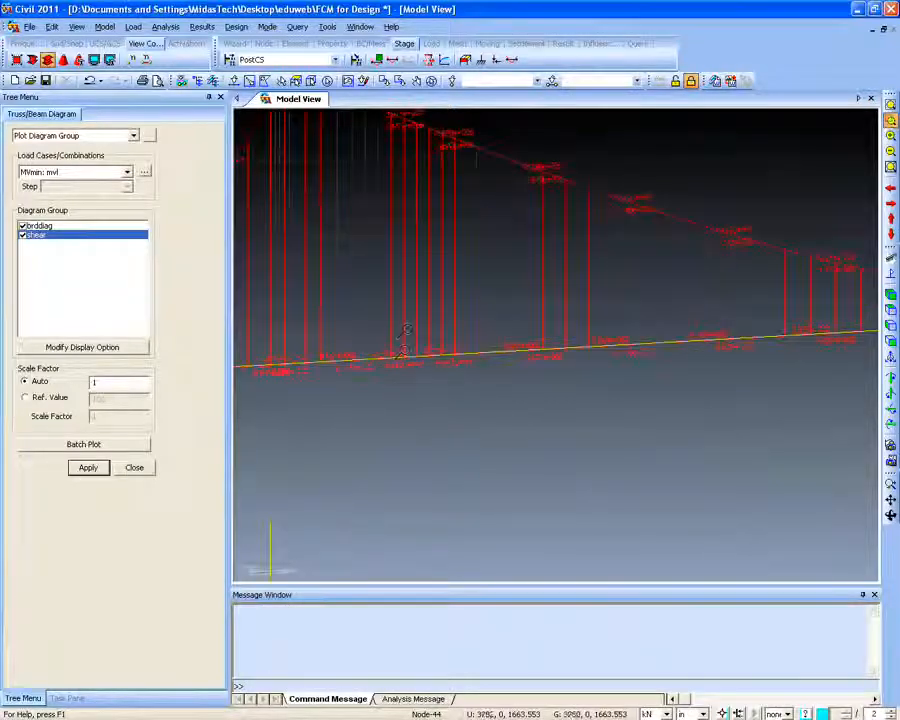
scroll(575, 435, "up", 2)
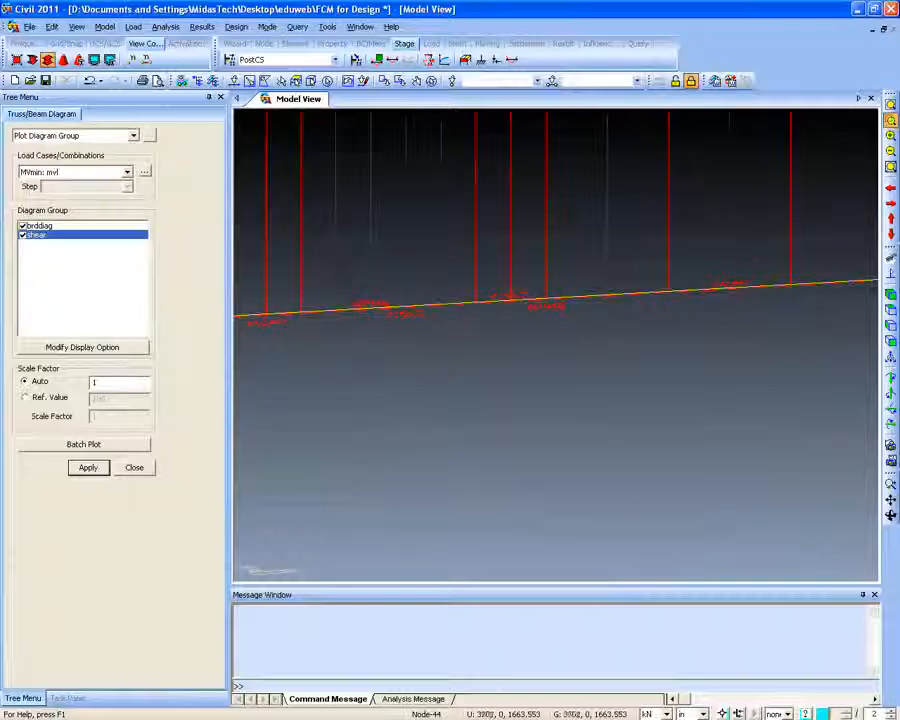
left_click(891, 105)
scroll(480, 306, "up", 4)
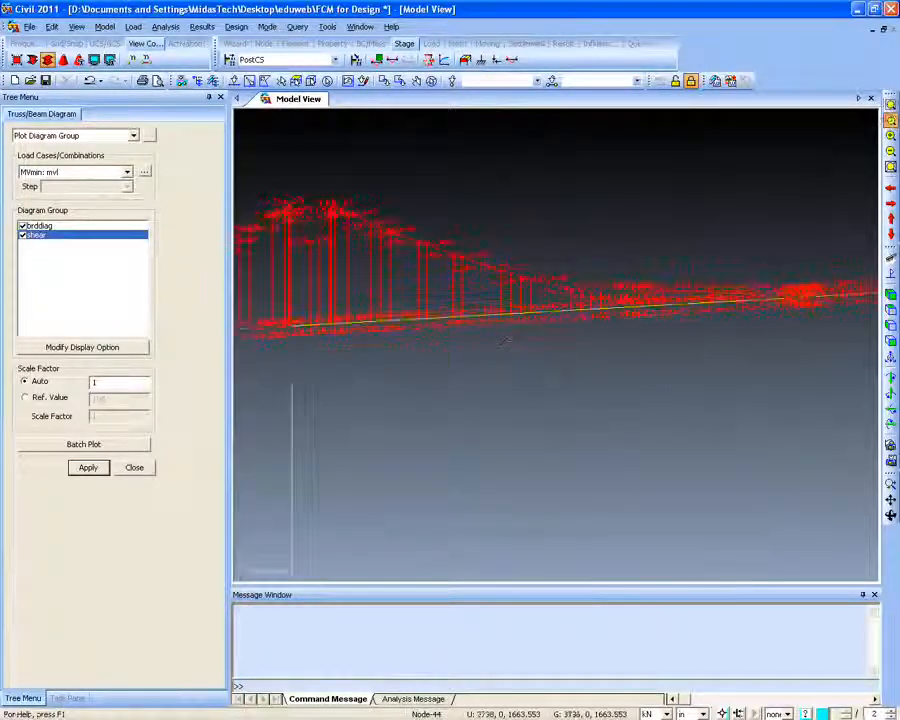
scroll(503, 341, "up", 5)
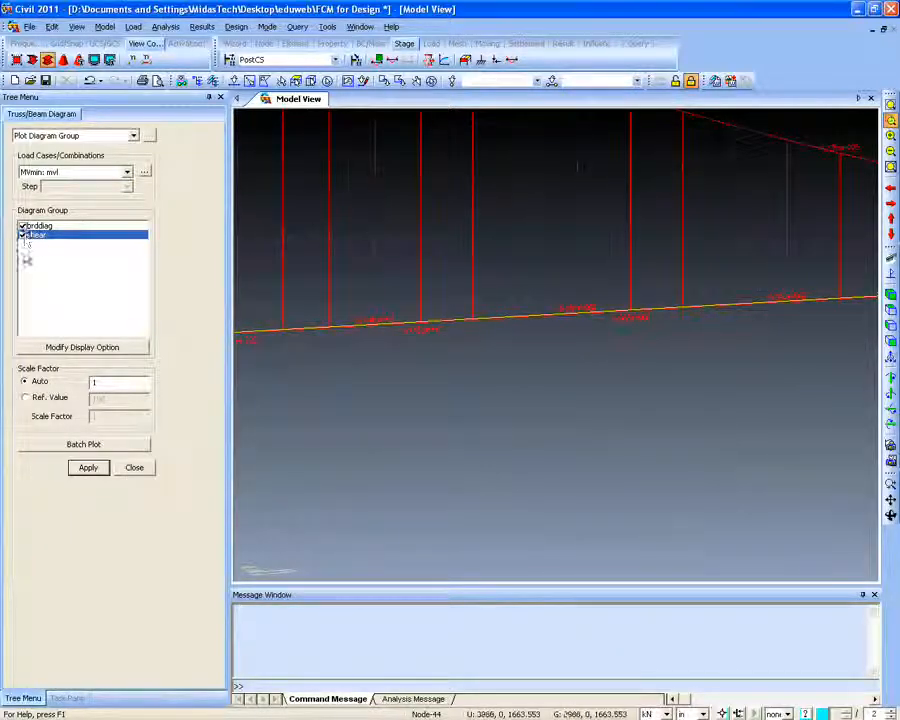
left_click(124, 468)
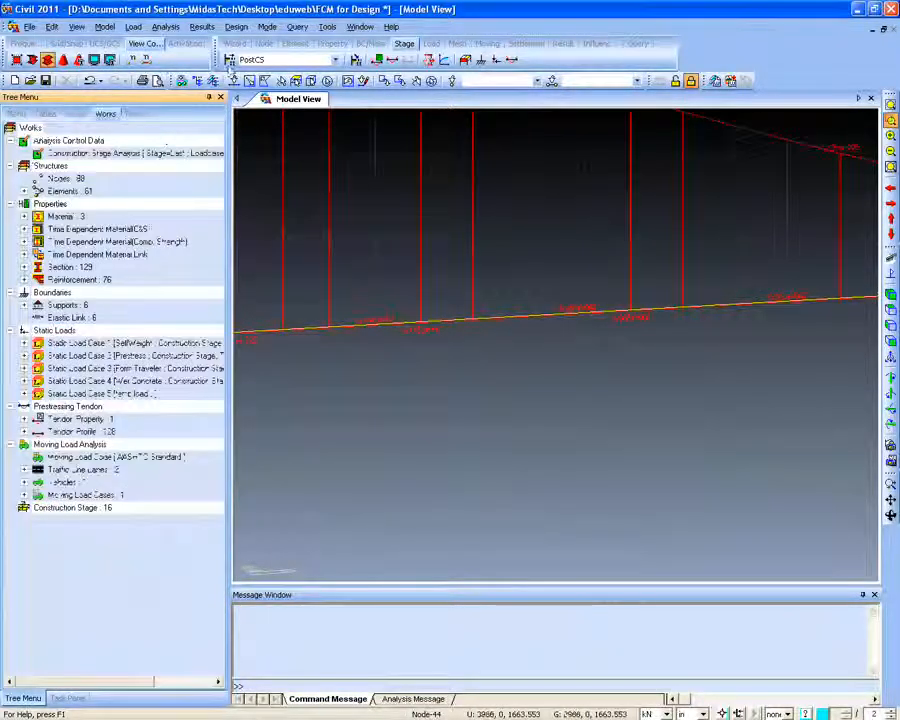
Display the My beam influence lines at part i of element 1 for all lanes
left_click(201, 27)
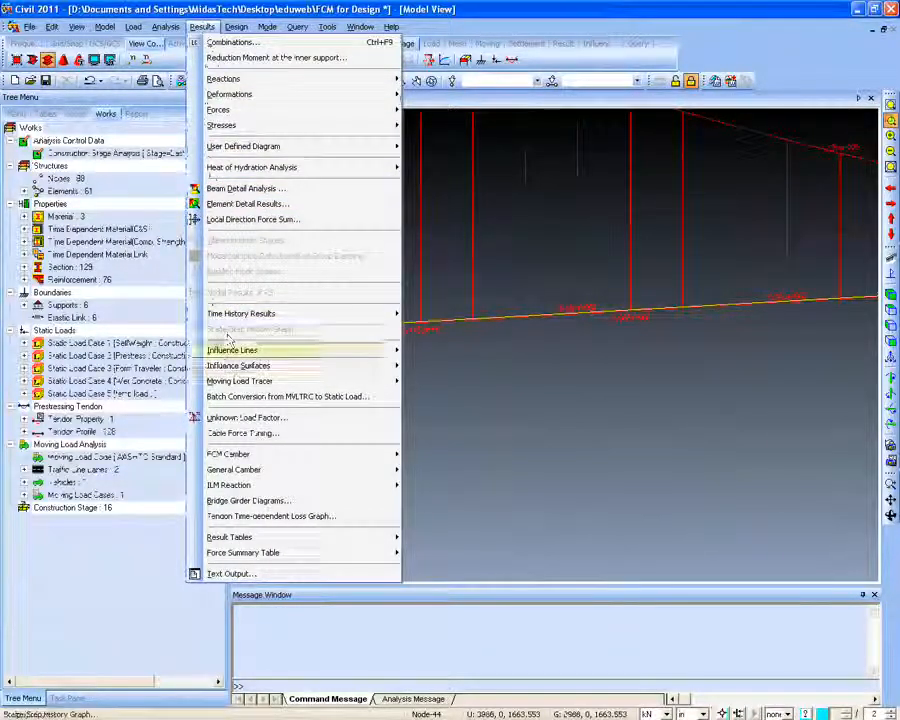
left_click(889, 103)
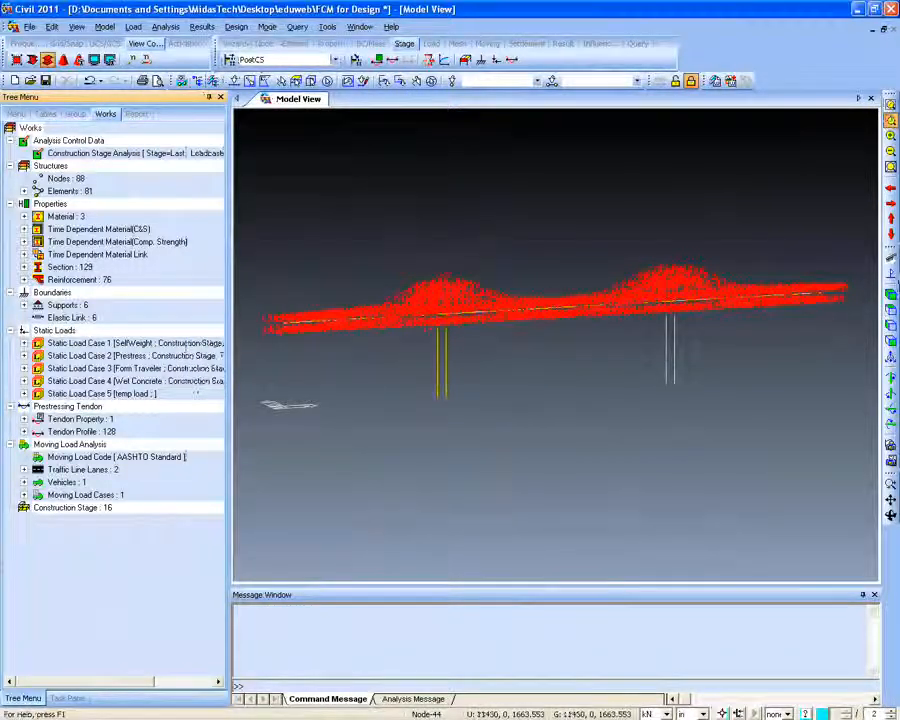
left_click(202, 28)
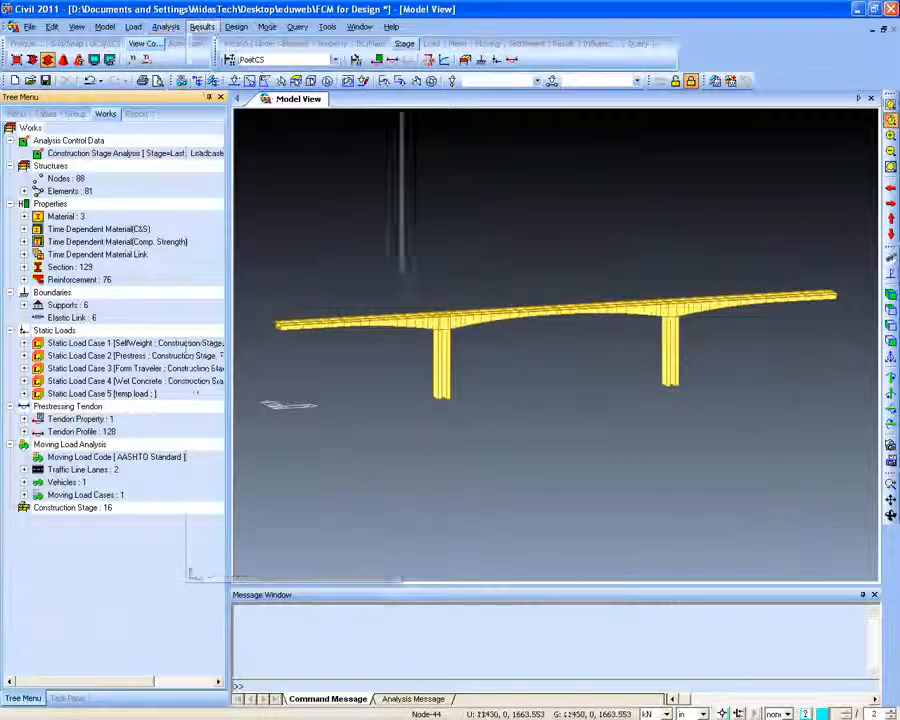
mouse_move(285, 370)
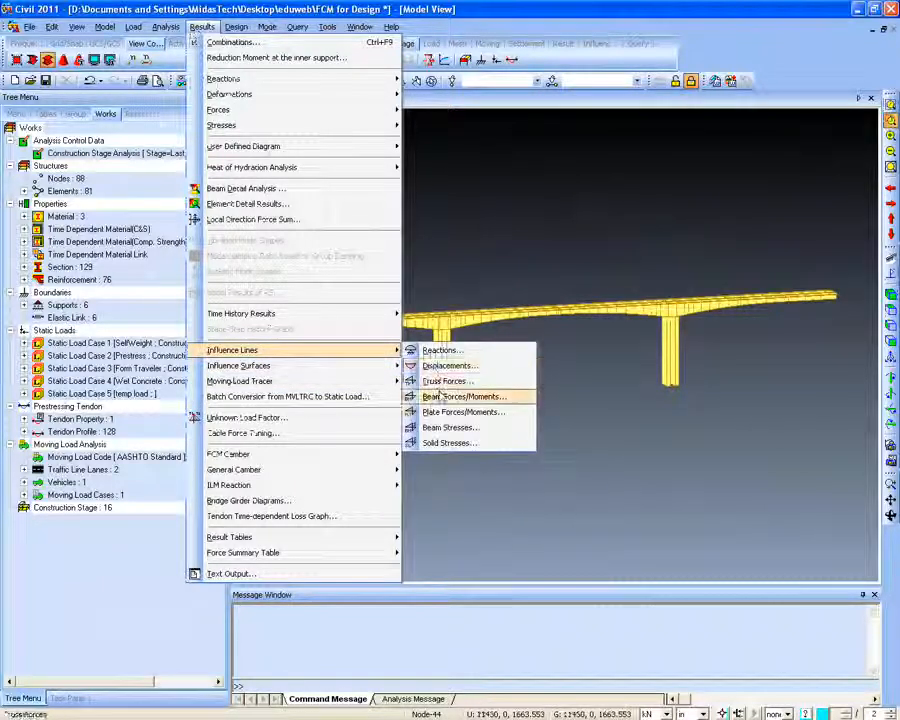
left_click(445, 397)
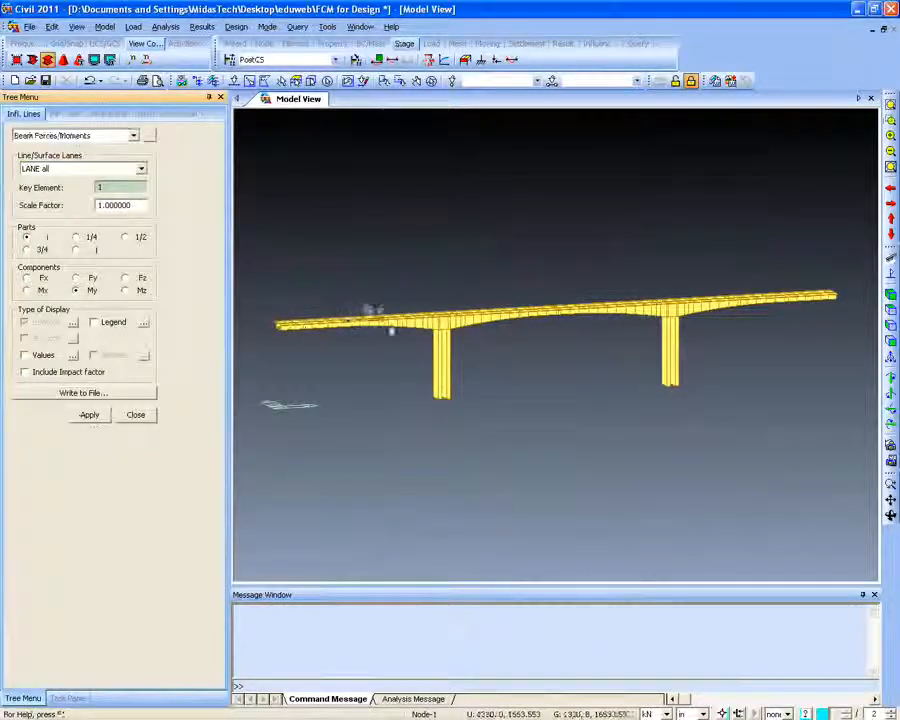
left_click(89, 414)
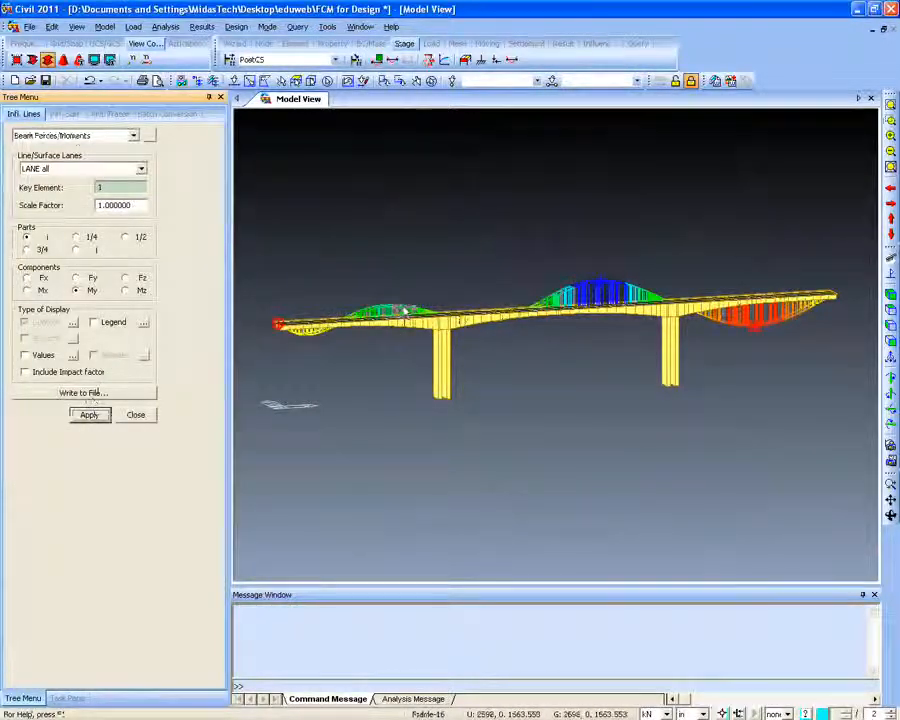
Examine the My influence lines over the middle span and along the whole bridge, and close the influence line settings
middle_click_drag(402, 312, 439, 326, "ctrl")
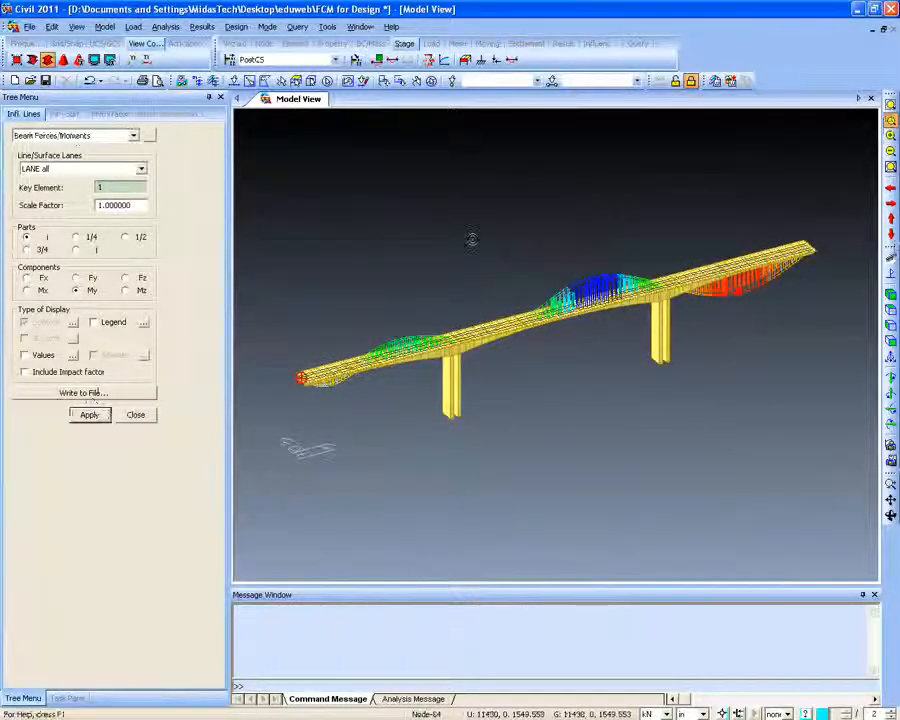
left_click_drag(471, 240, 715, 368)
left_click_drag(414, 241, 696, 452)
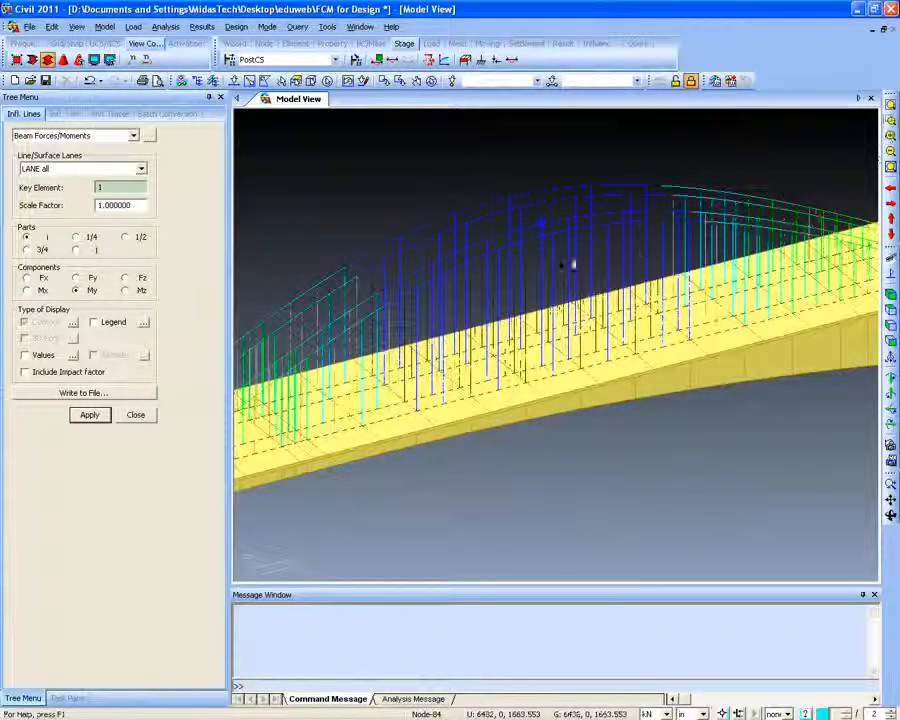
left_click(890, 105)
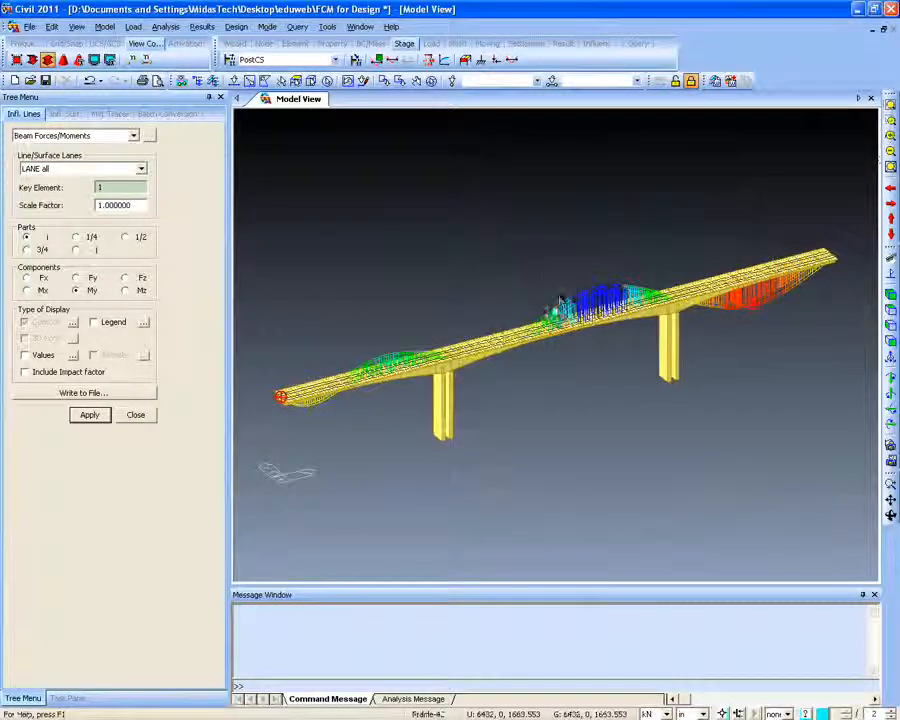
left_click(890, 121)
left_click_drag(500, 262, 672, 356)
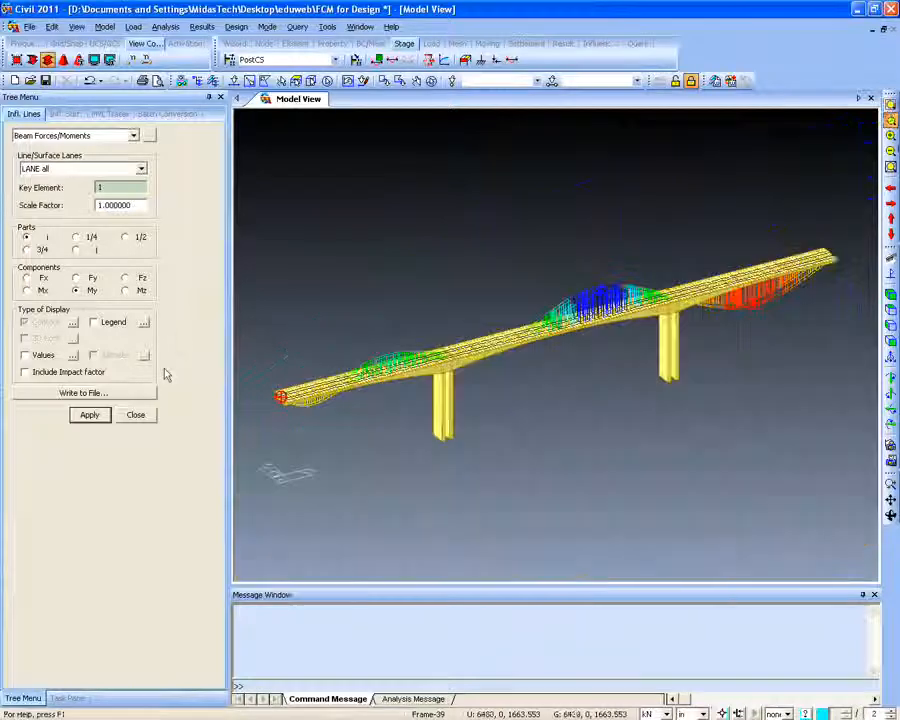
left_click(136, 414)
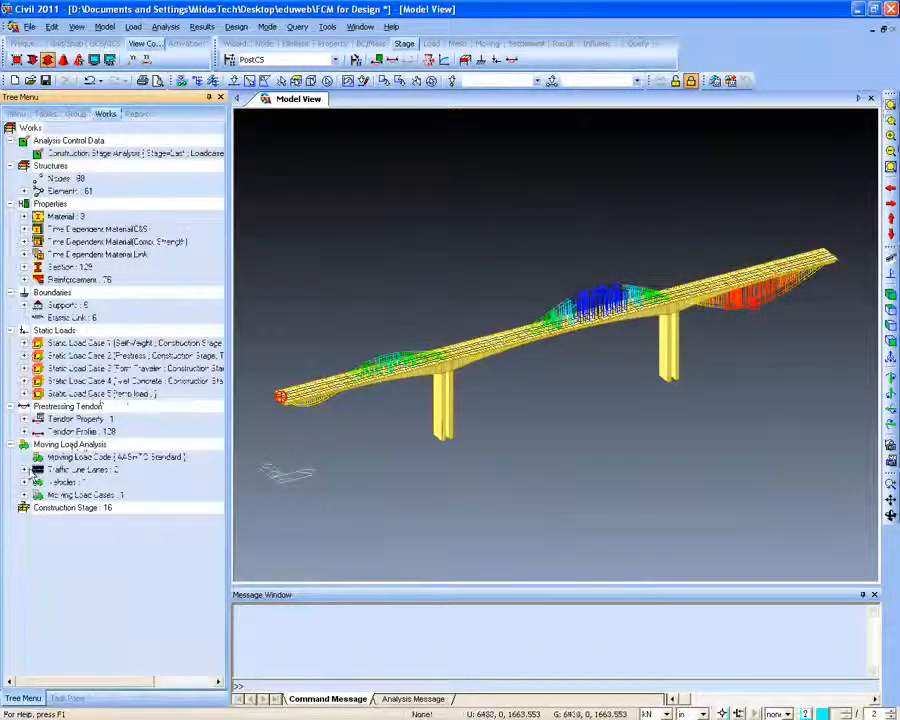
Review the two defined traffic line lanes, and compare them with the influence lines drawn on the middle span
left_click(24, 469)
left_click(82, 483)
left_click(82, 496)
left_click(82, 483)
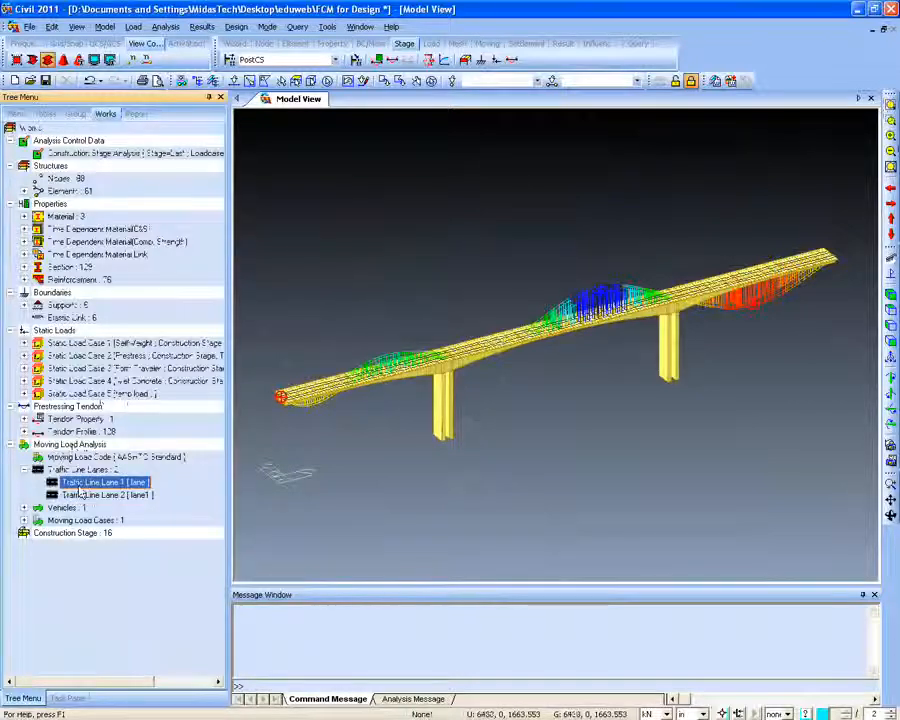
left_click(82, 496)
key("Up")
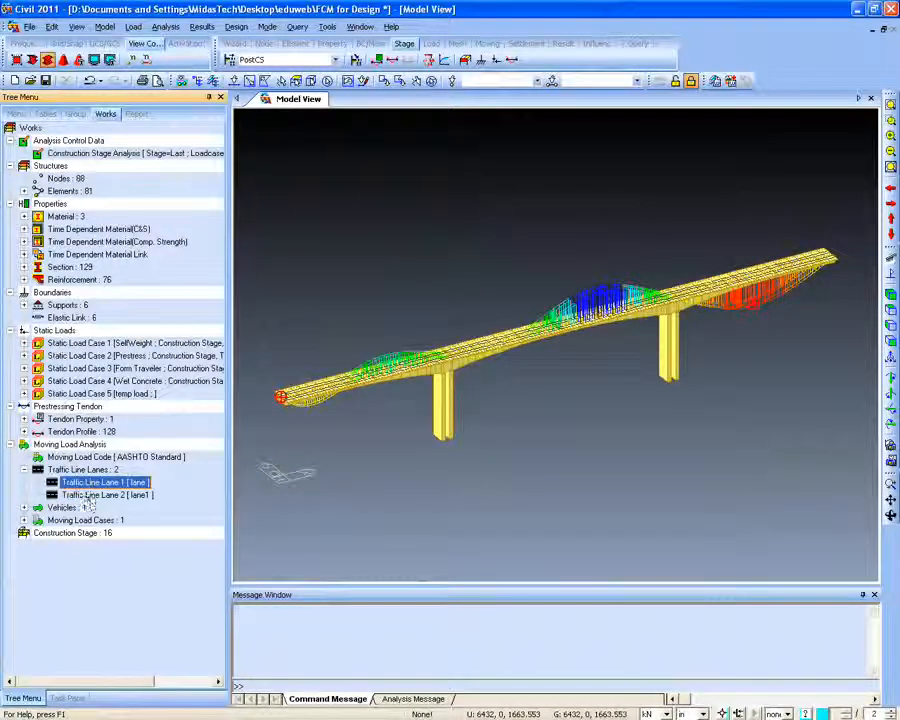
left_click(92, 496)
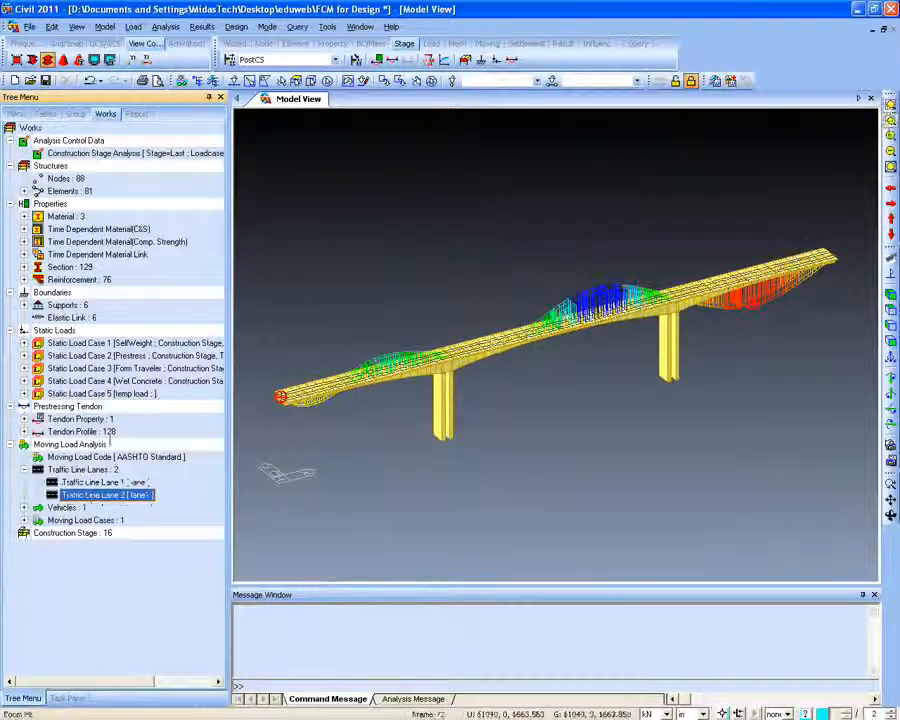
scroll(576, 290, "up", 5)
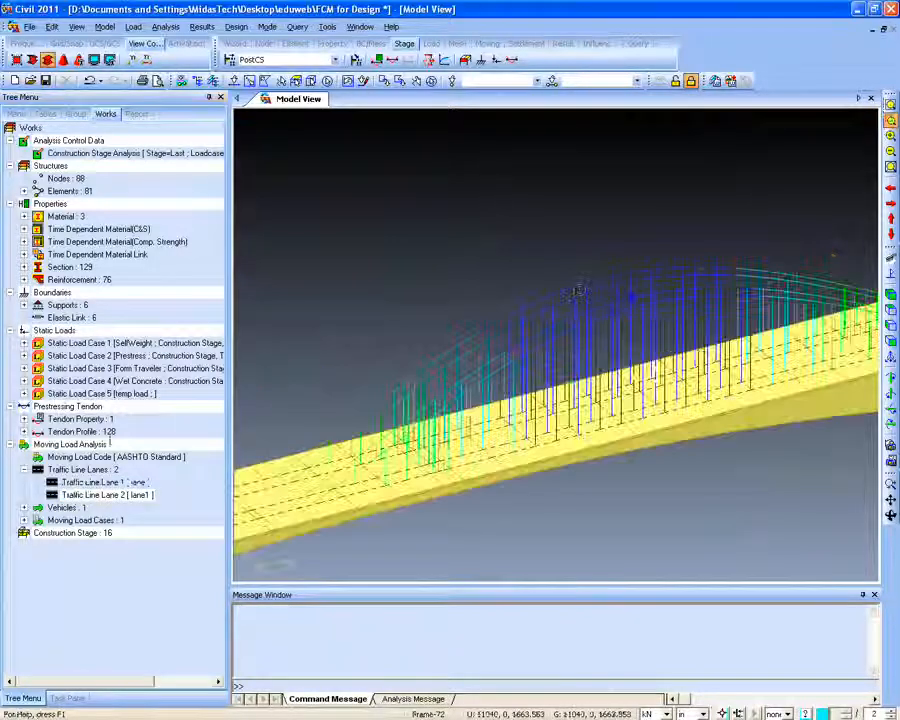
left_click(889, 105)
Trace the MVmax: mvl moving load for the My beam moment at part i of element 27, with contour and applied loads
left_click(205, 30)
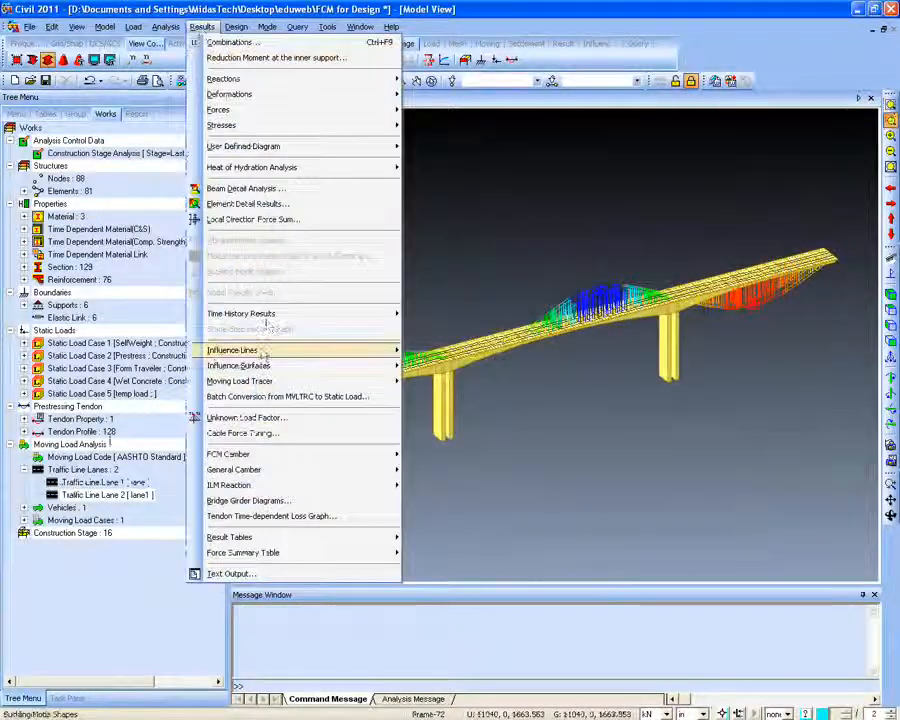
mouse_move(281, 382)
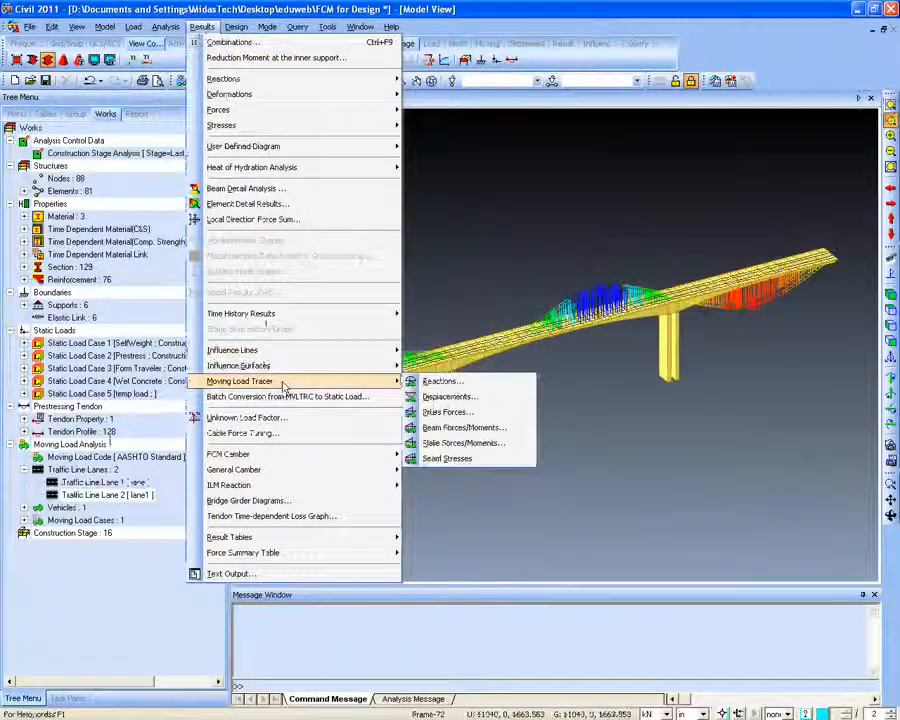
left_click(432, 429)
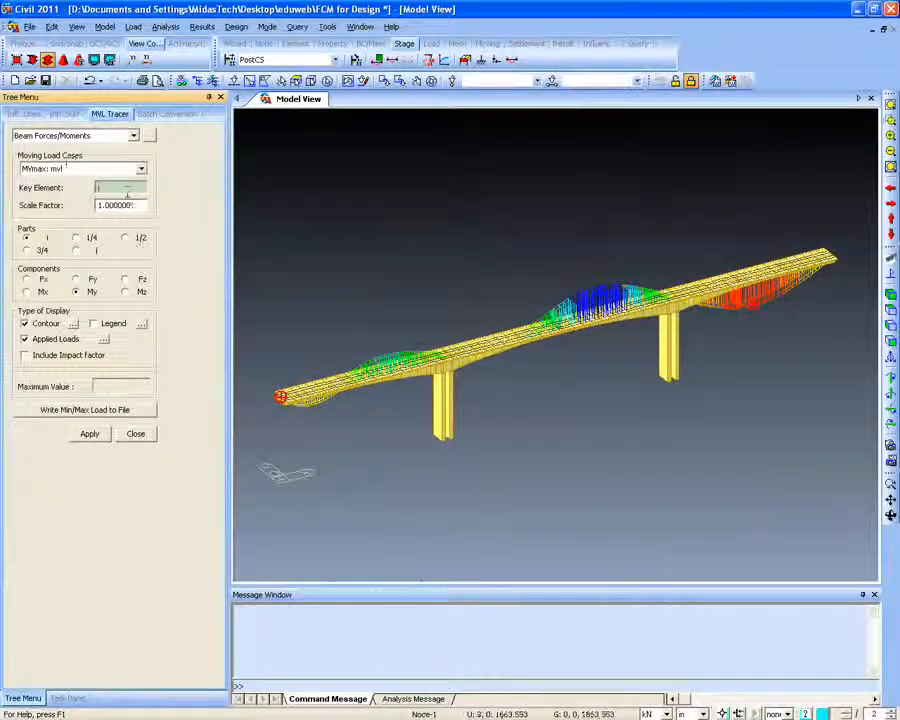
left_click(467, 350)
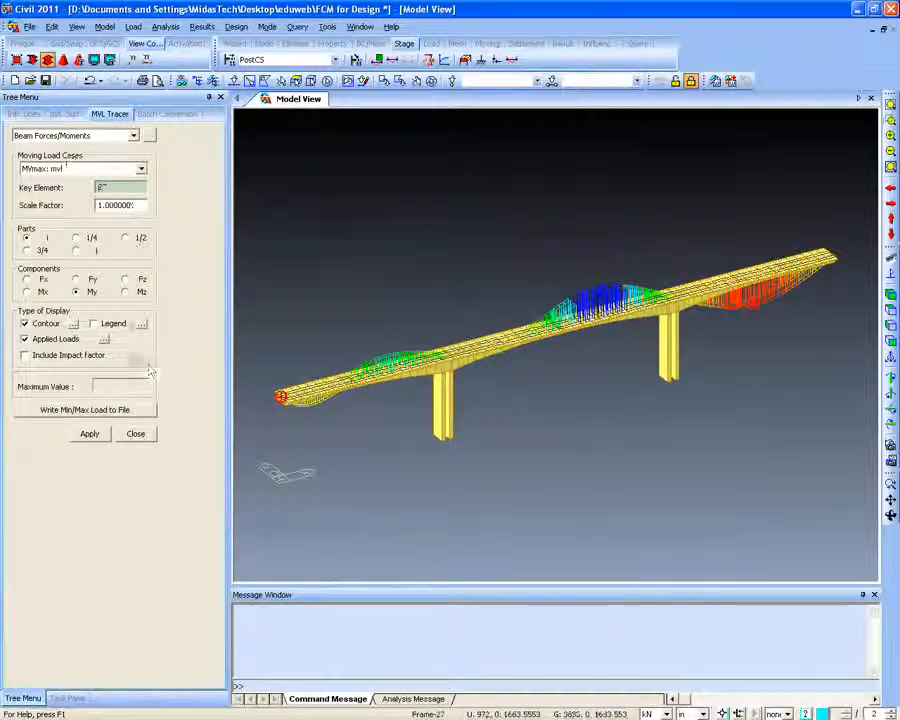
left_click(89, 433)
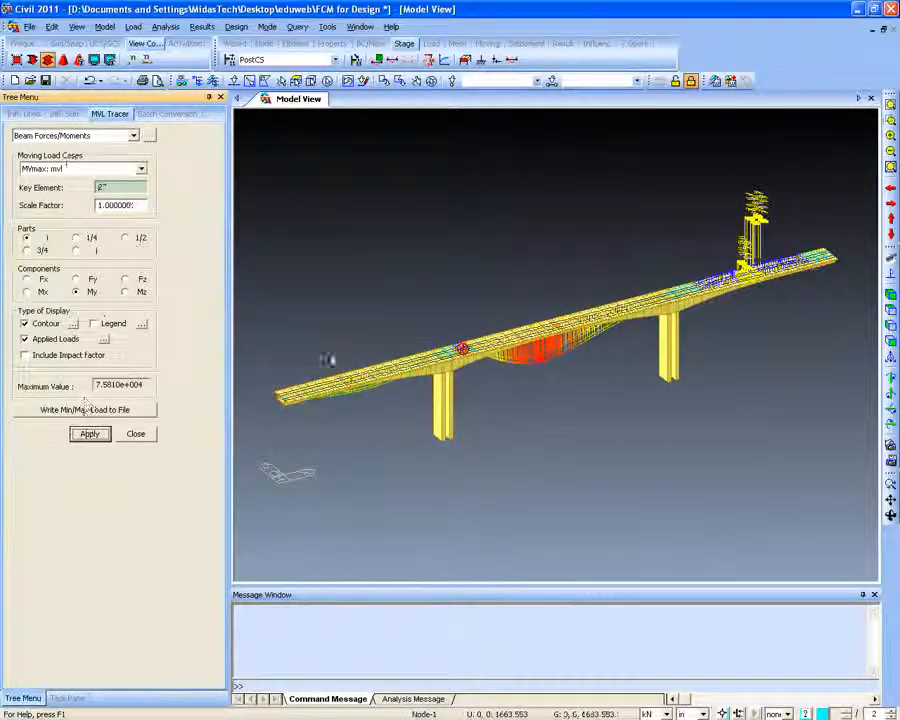
Examine the traced vehicle load position and the My influence line around element 27 and along the whole bridge
middle_click_drag(522, 367, 428, 412, "ctrl")
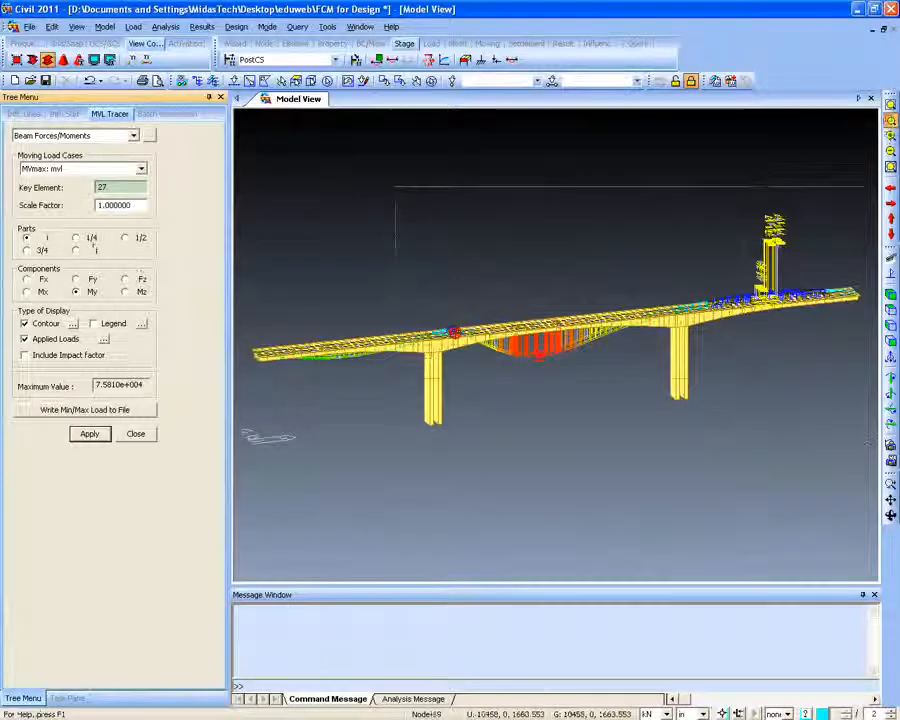
scroll(710, 359, "up", 3)
middle_click_drag(660, 388, 560, 436)
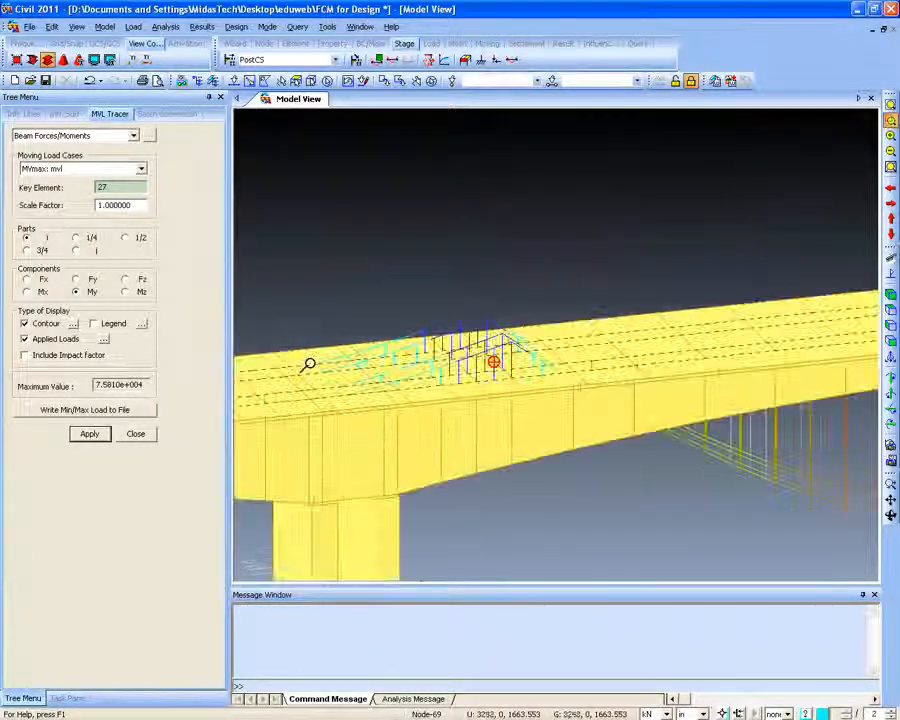
left_click(890, 106)
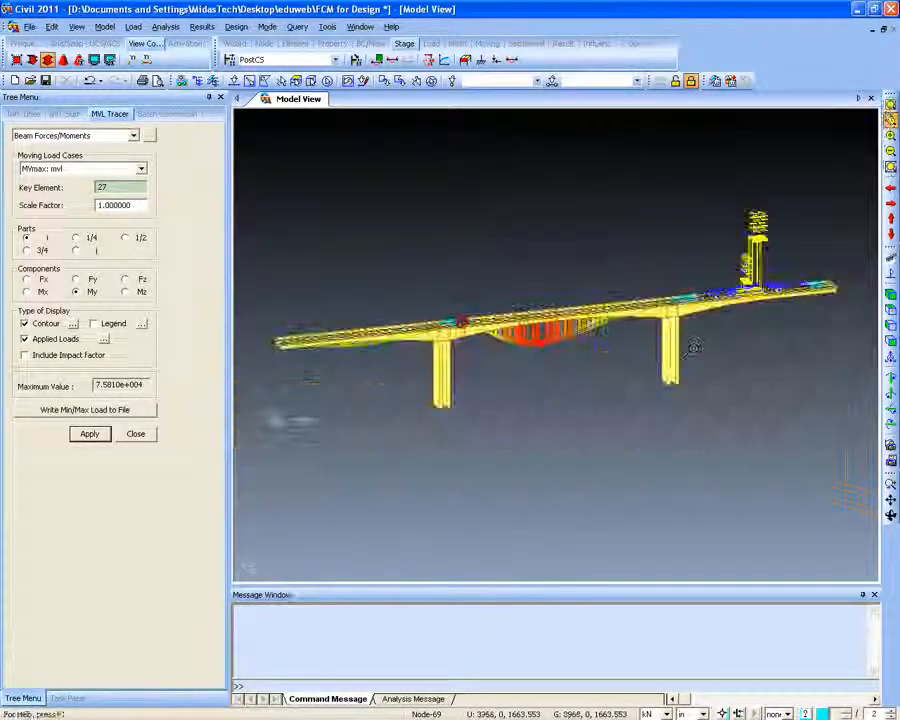
middle_click_drag(573, 368, 591, 418, "ctrl")
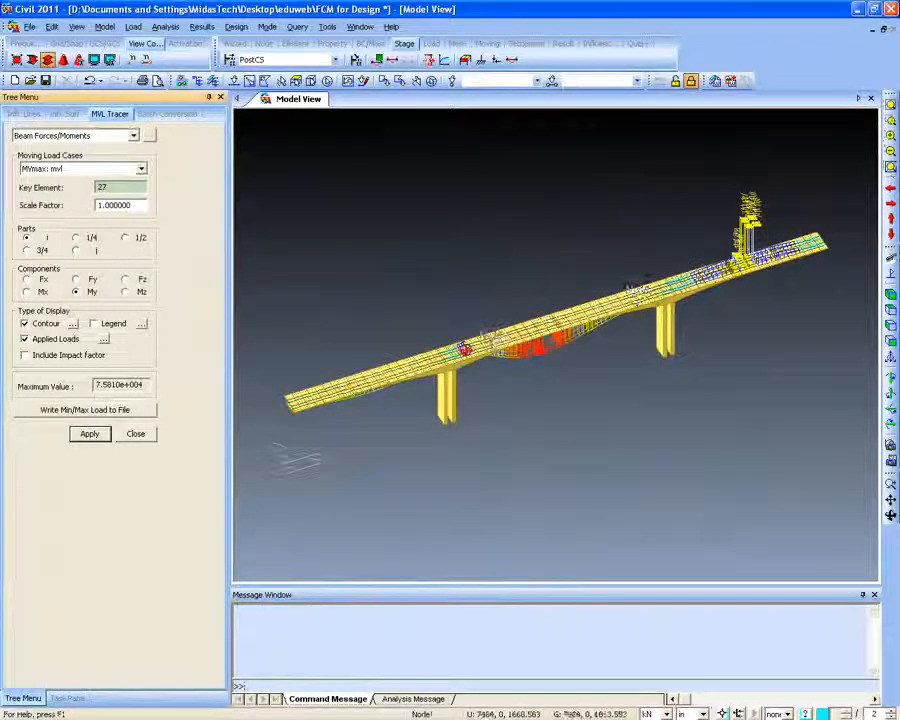
Review the file name for converting the traced MVmax: mvl load to a static load, cancel the export, and close the moving load tracer
left_click(106, 412)
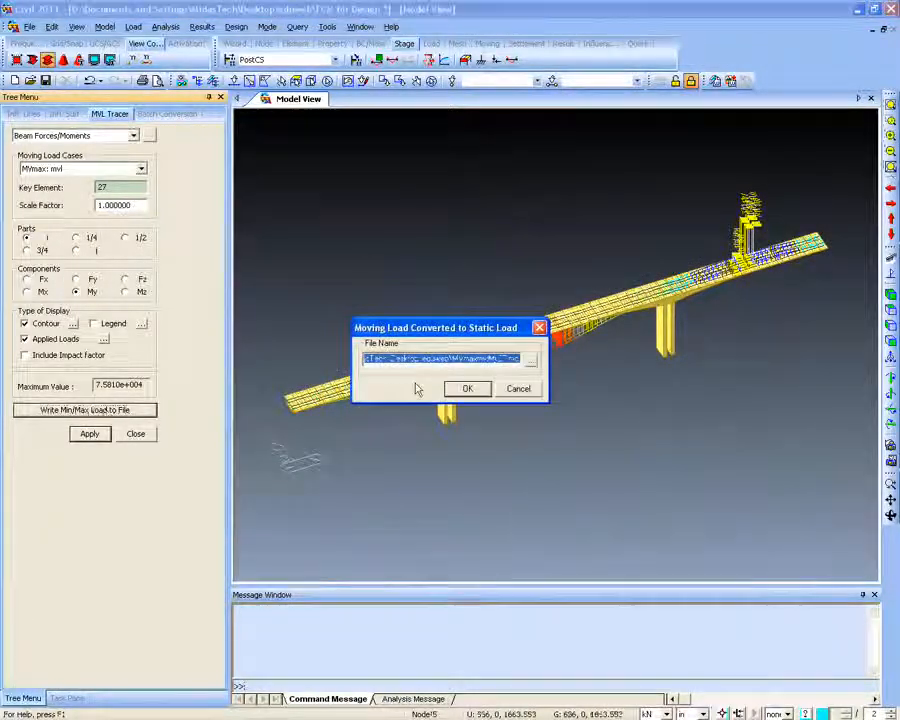
left_click_drag(447, 337, 418, 337)
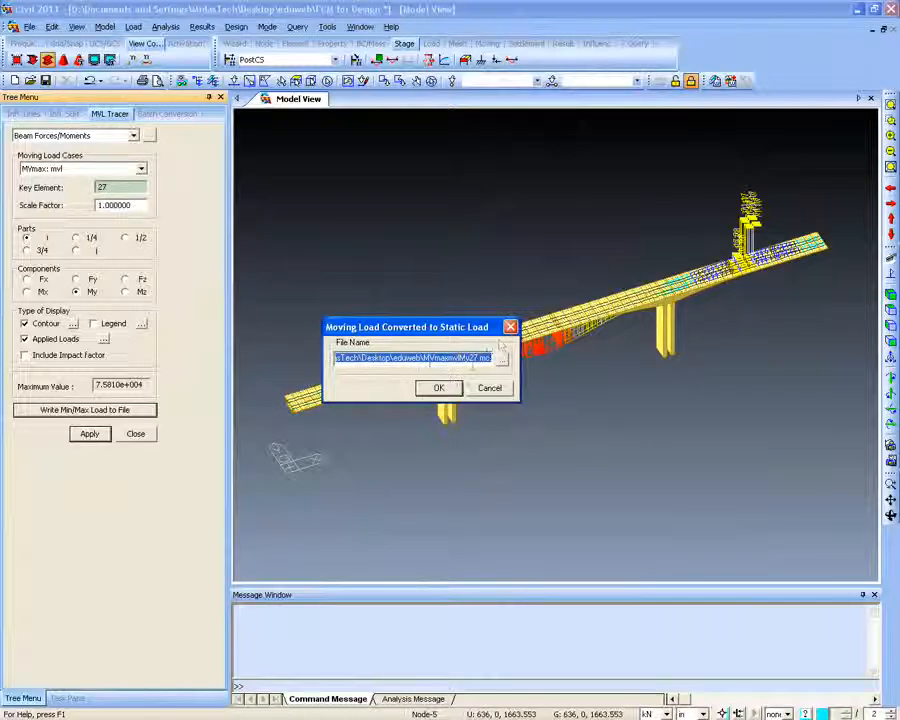
left_click(488, 388)
middle_click_drag(478, 390, 615, 392, "ctrl")
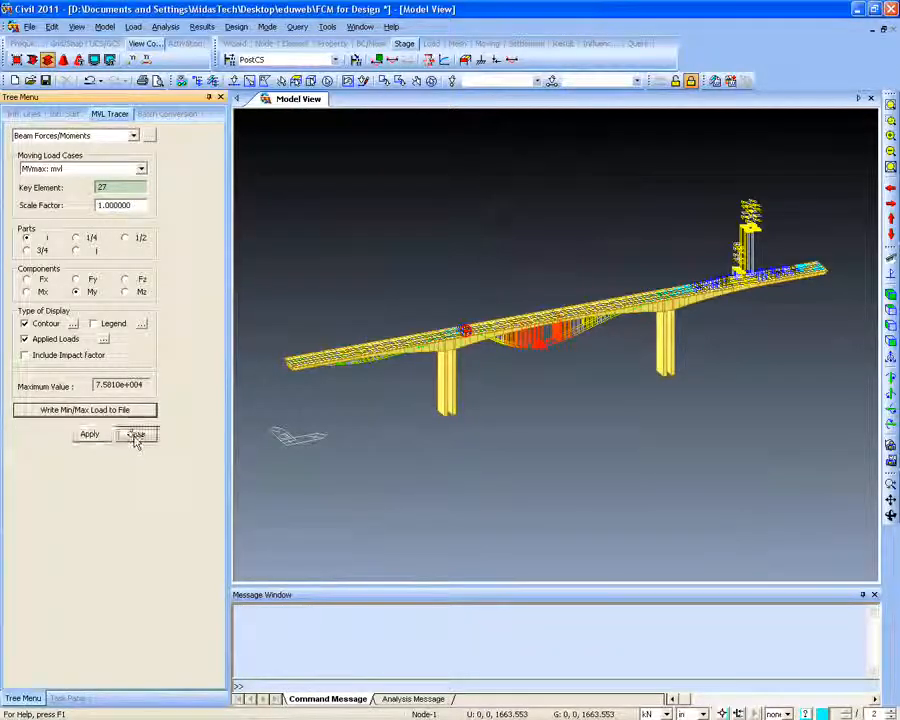
left_click(136, 436)
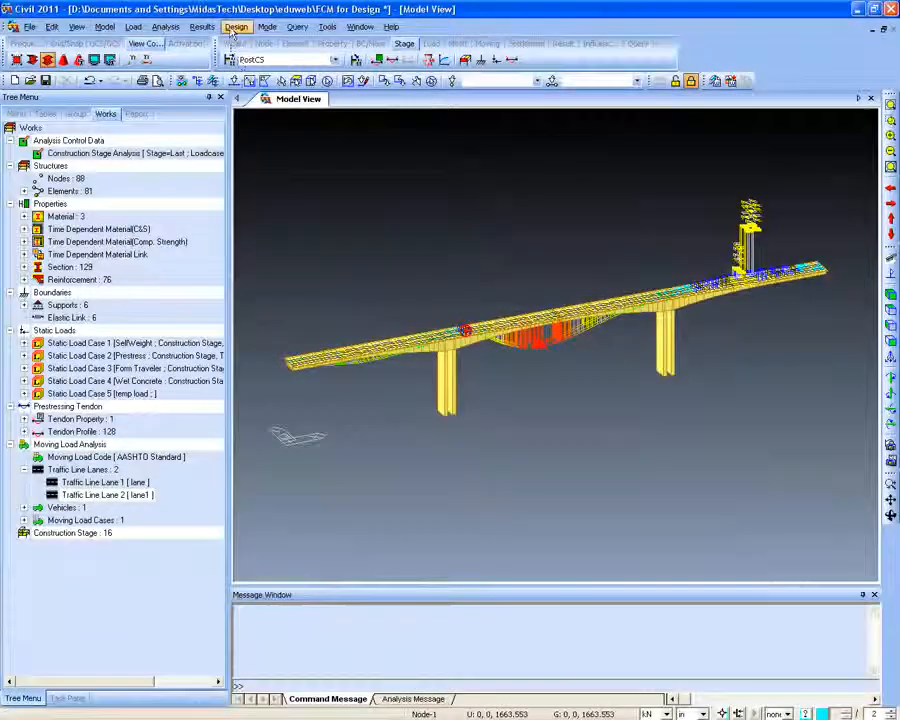
left_click(201, 26)
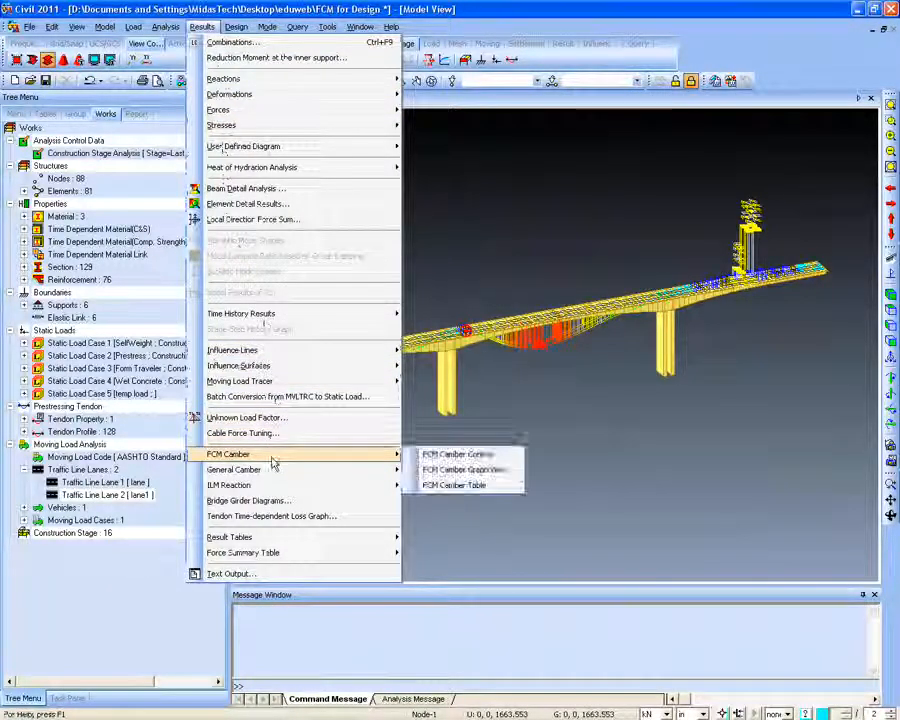
mouse_move(270, 476)
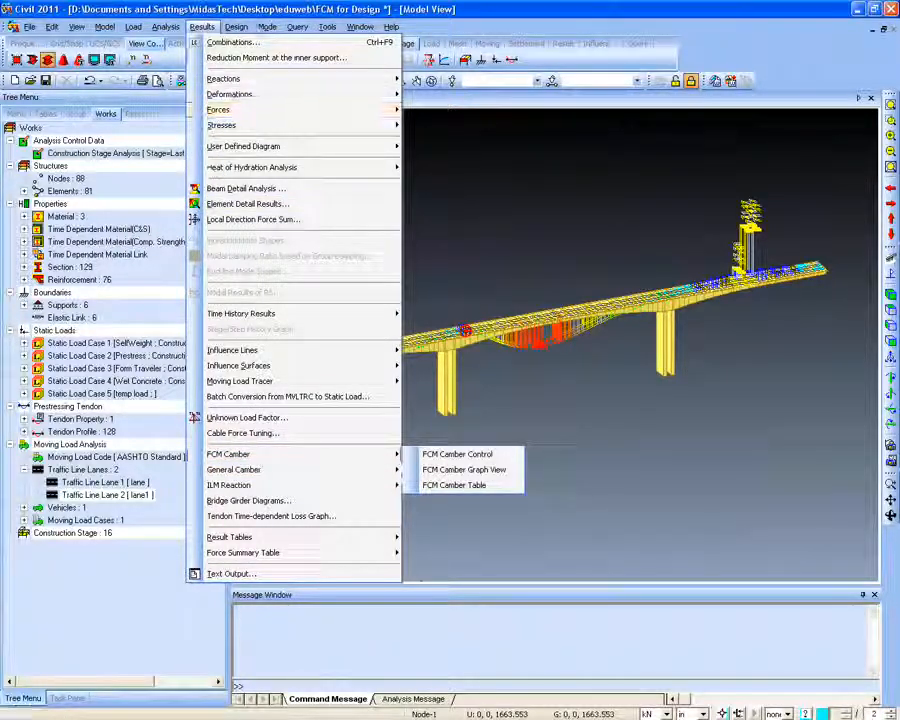
left_click(202, 26)
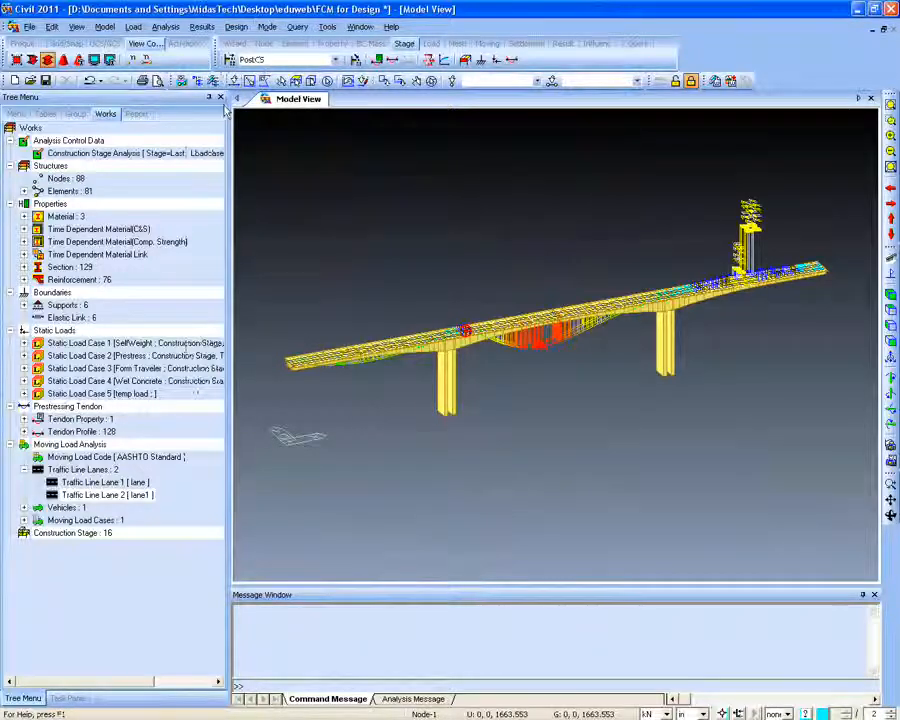
middle_click_drag(374, 420, 115, 170, "ctrl")
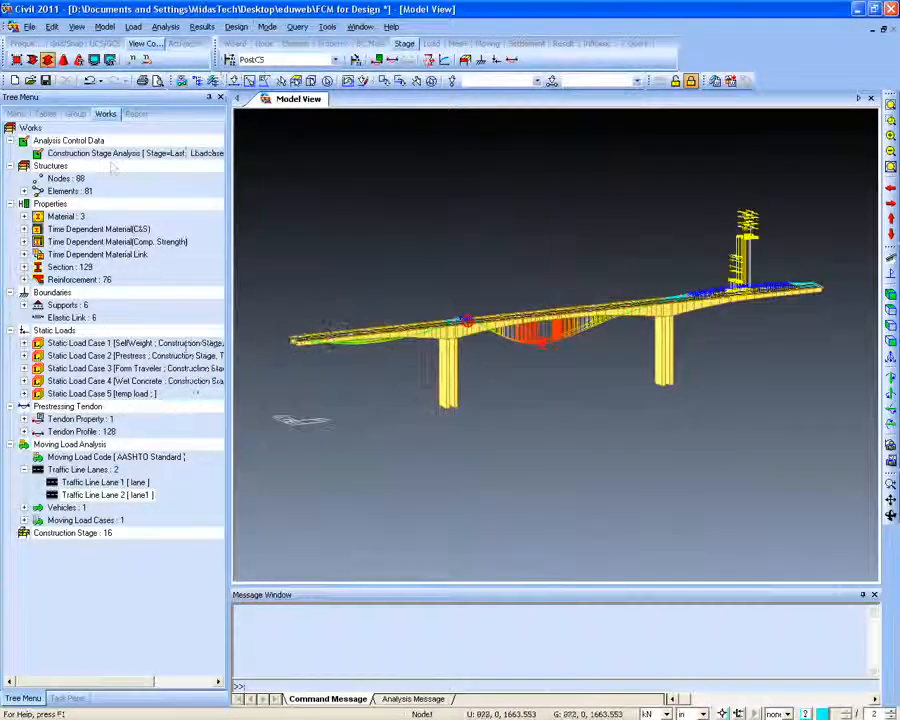
Open the buckling_plate.mcb project from the eduweb folder without saving the changes to FCM for Design.mcb
left_click(34, 28)
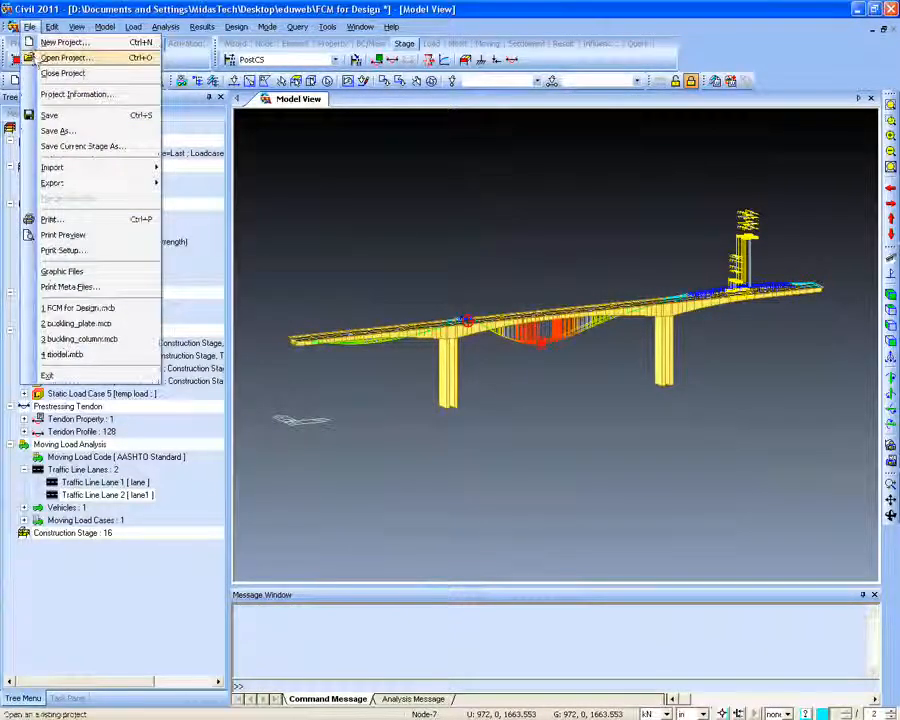
left_click(46, 56)
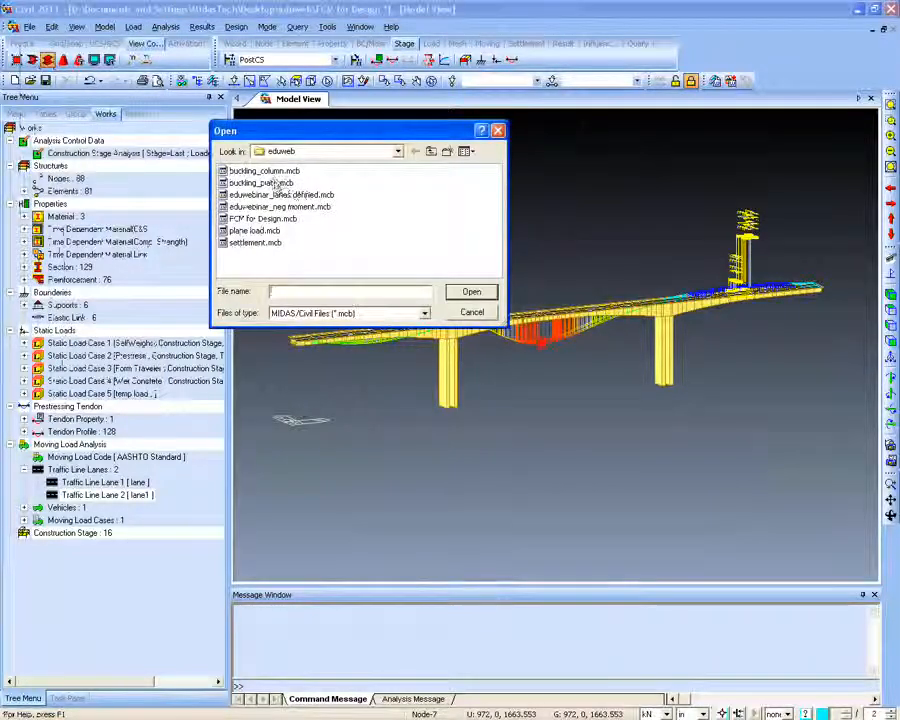
left_click(262, 183)
left_click(470, 293)
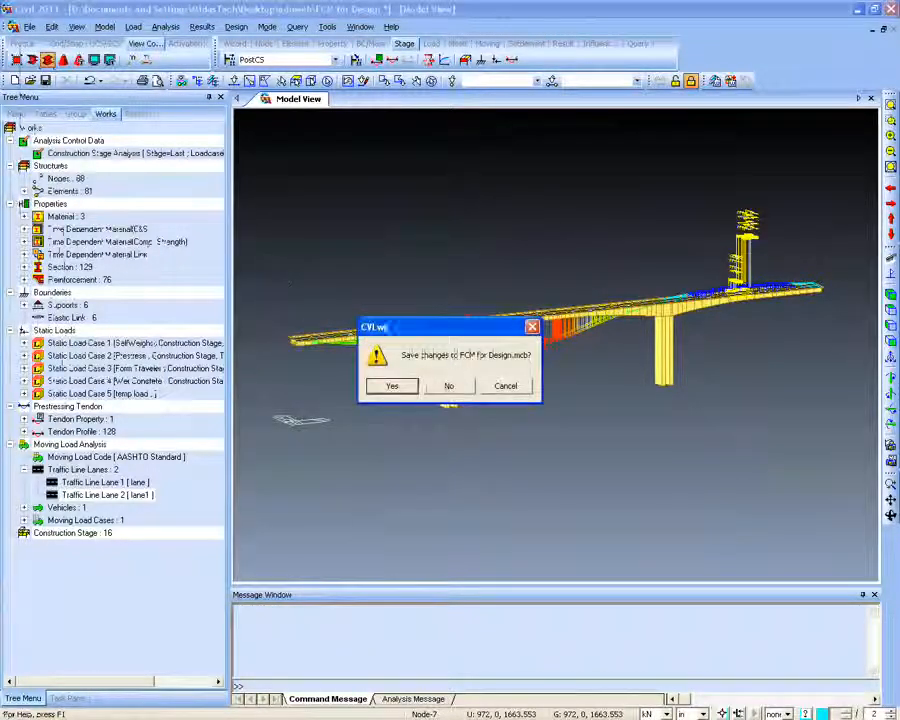
left_click(461, 388)
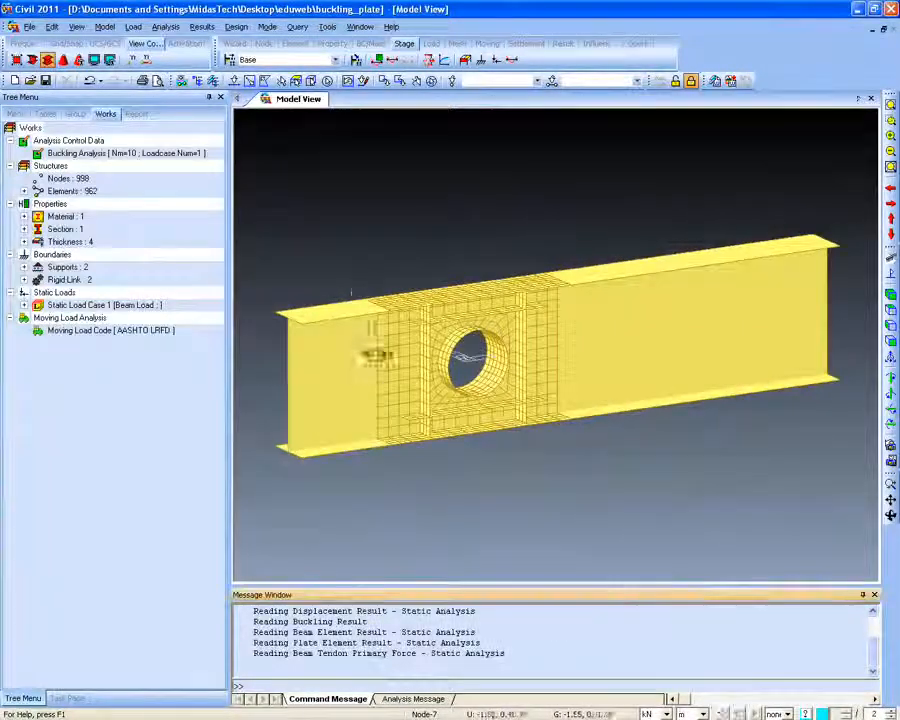
Display the Mxx plate moment contour for ST: Beam Load in the current UCS, and examine it around the girder's meshed segment
left_click(201, 27)
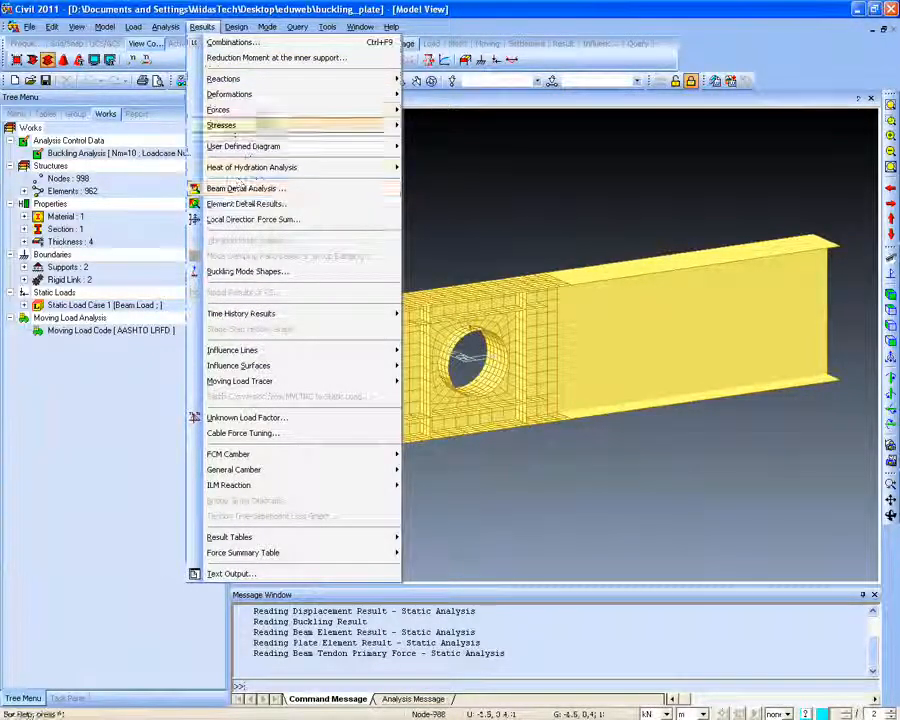
mouse_move(277, 103)
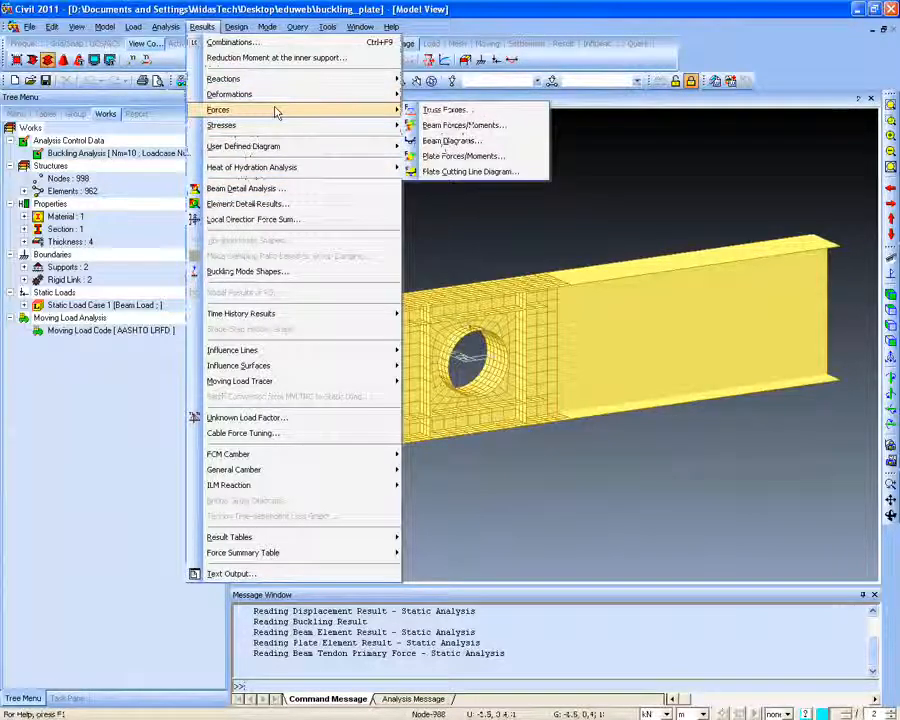
left_click(440, 158)
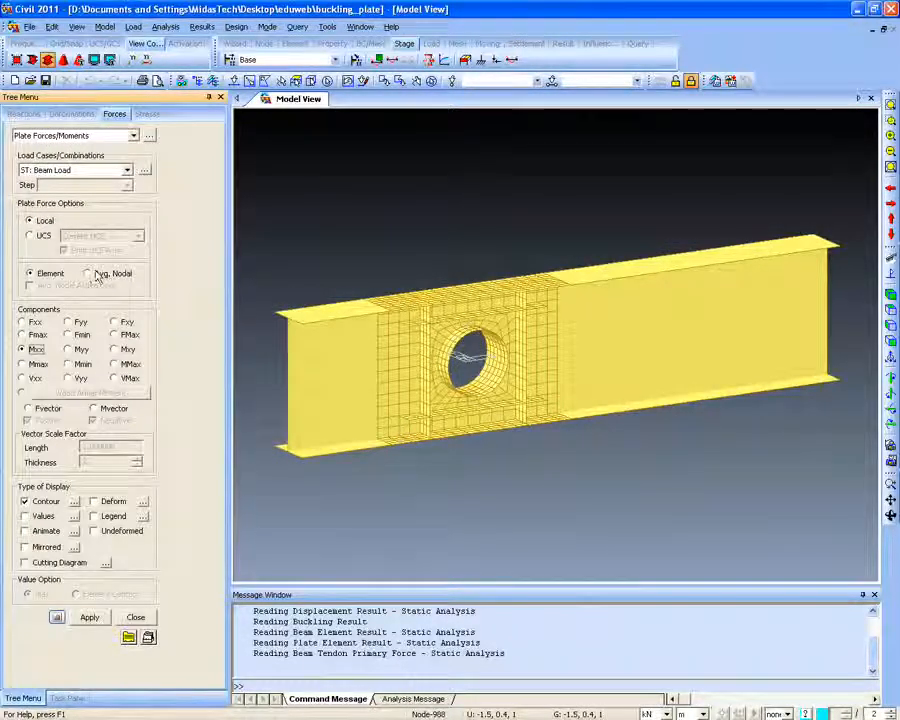
left_click(42, 234)
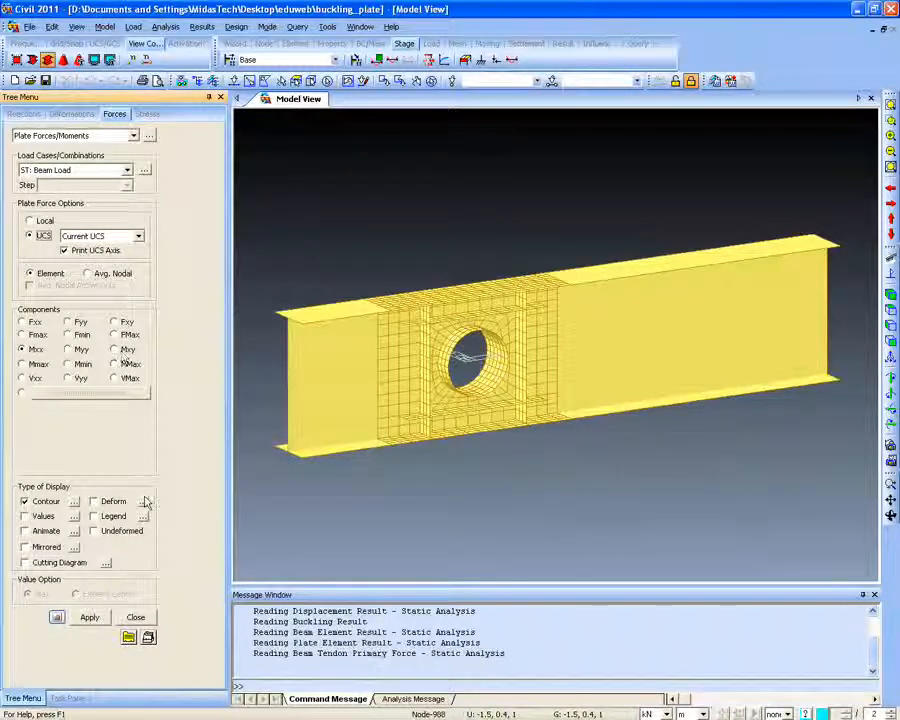
left_click(90, 617)
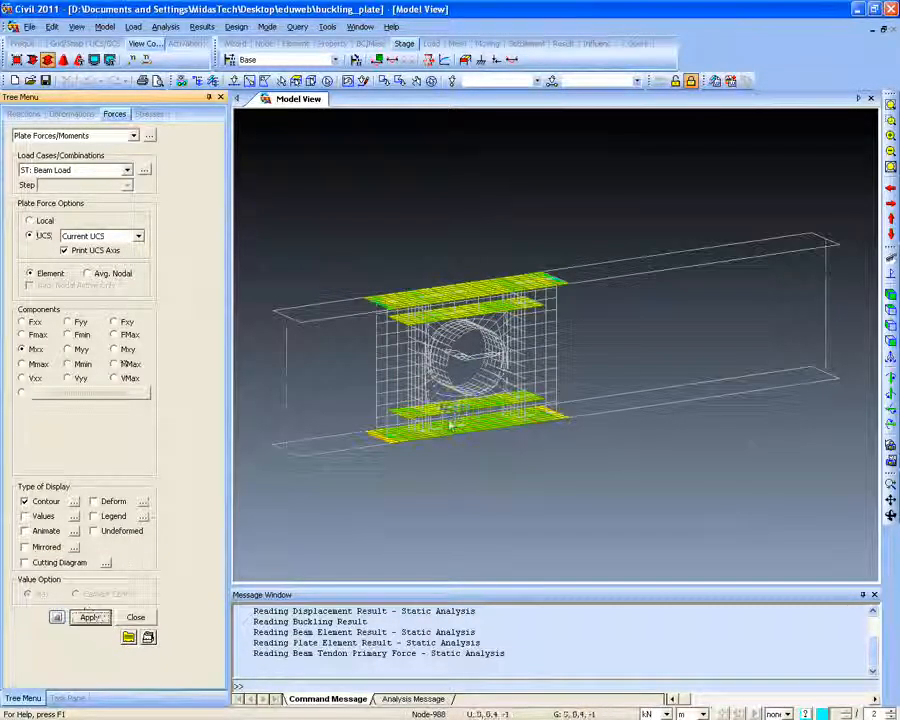
left_click_drag(390, 410, 460, 430)
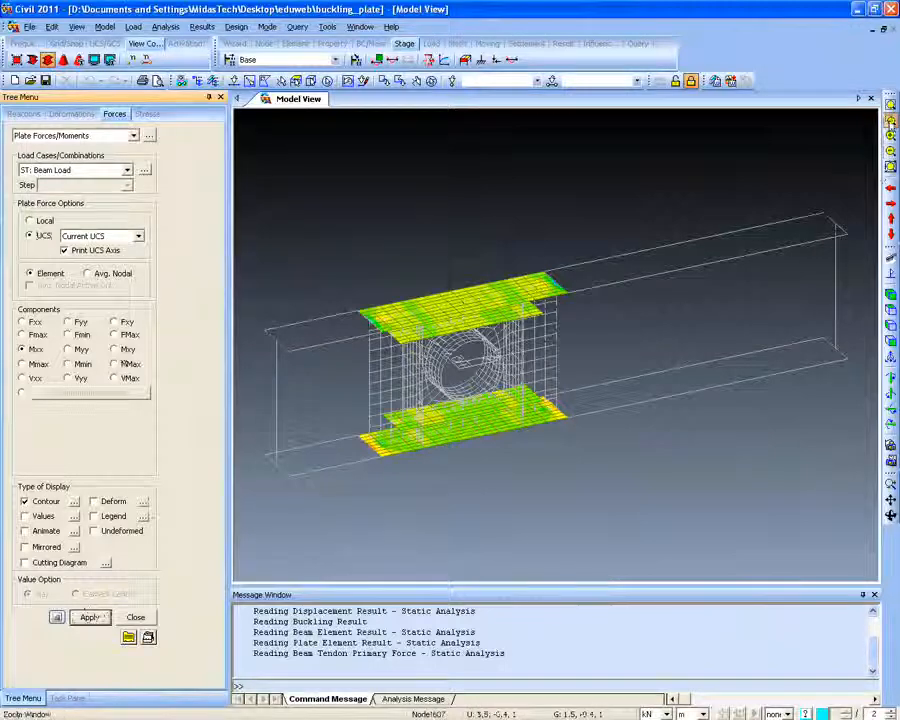
left_click_drag(313, 246, 582, 483)
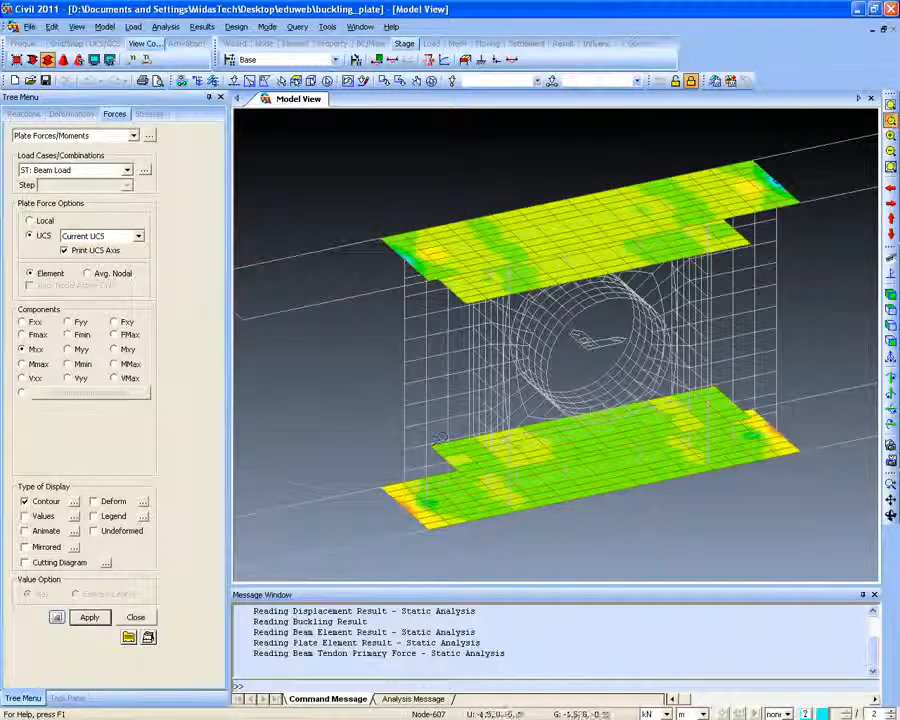
middle_click_drag(436, 436, 436, 424, "ctrl")
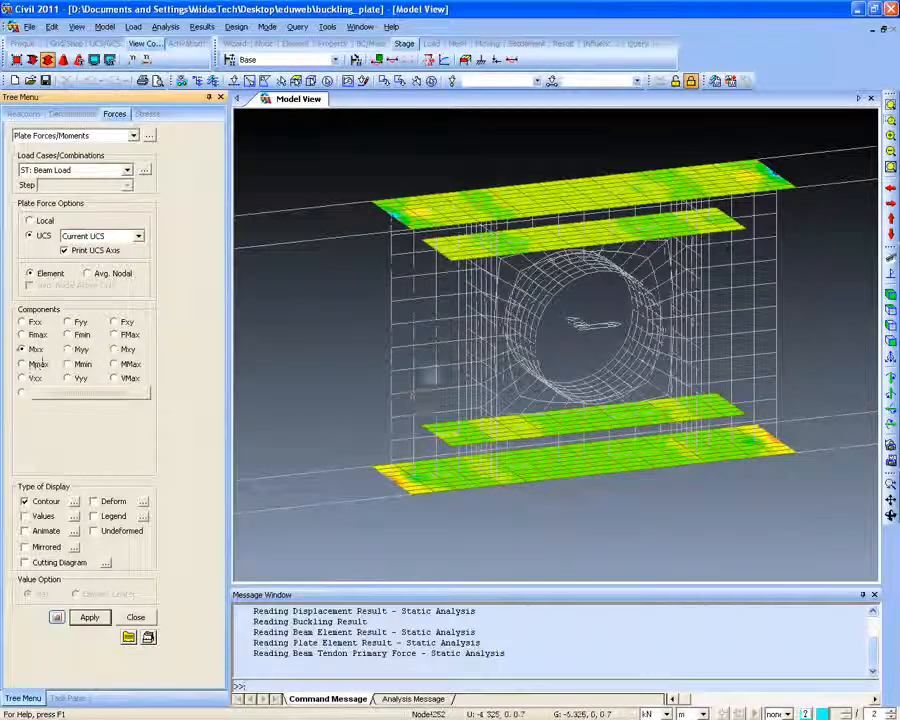
Set the user coordinate system to the X-Z plane with origin 0, 0, 0 and angle 0, and redisplay the Mxx contour
left_click(104, 26)
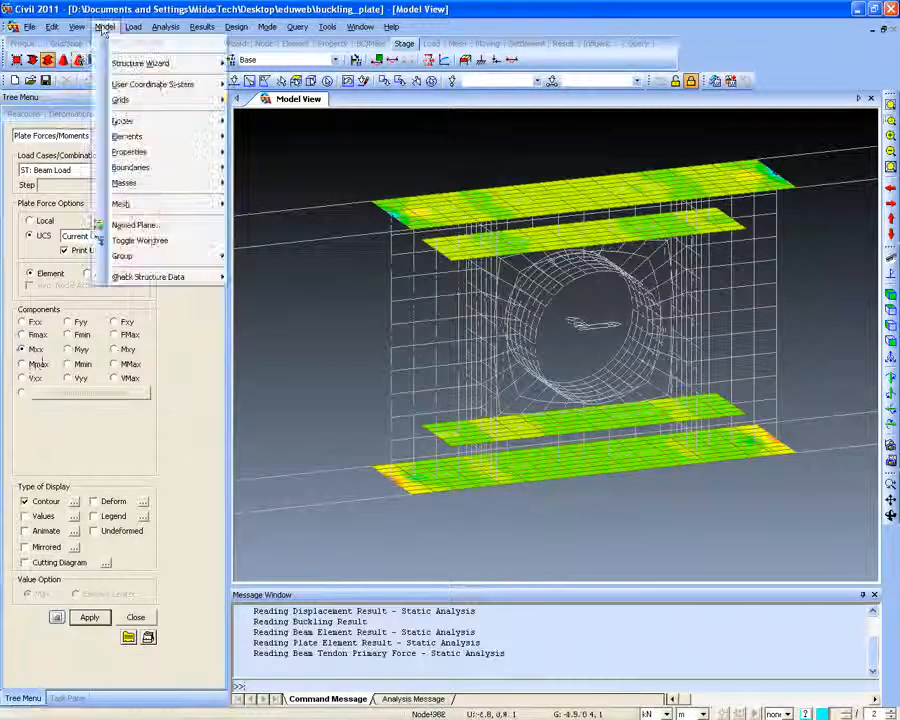
mouse_move(156, 88)
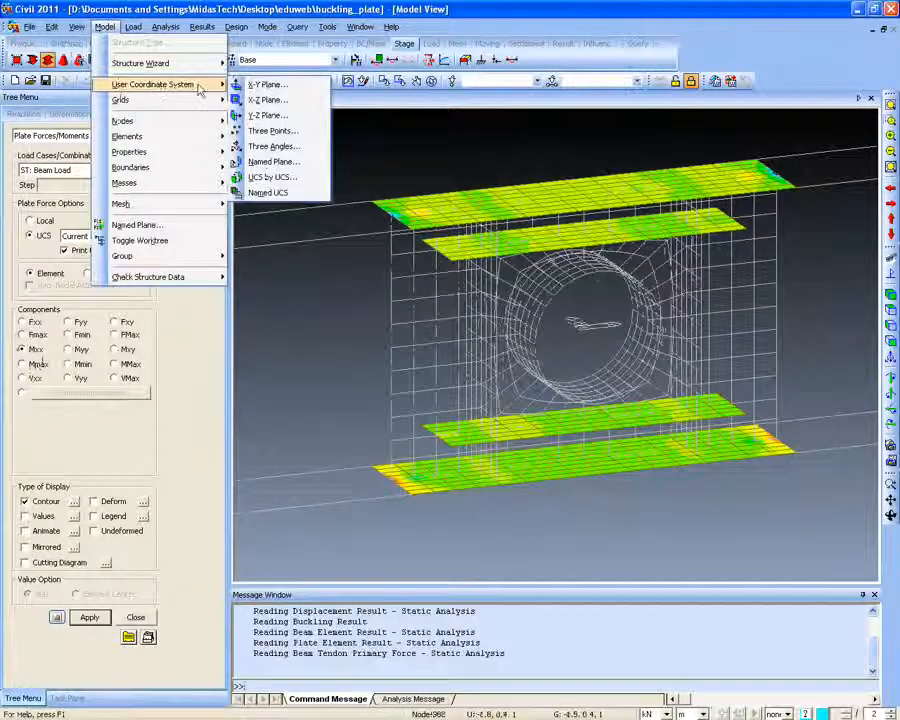
left_click(240, 100)
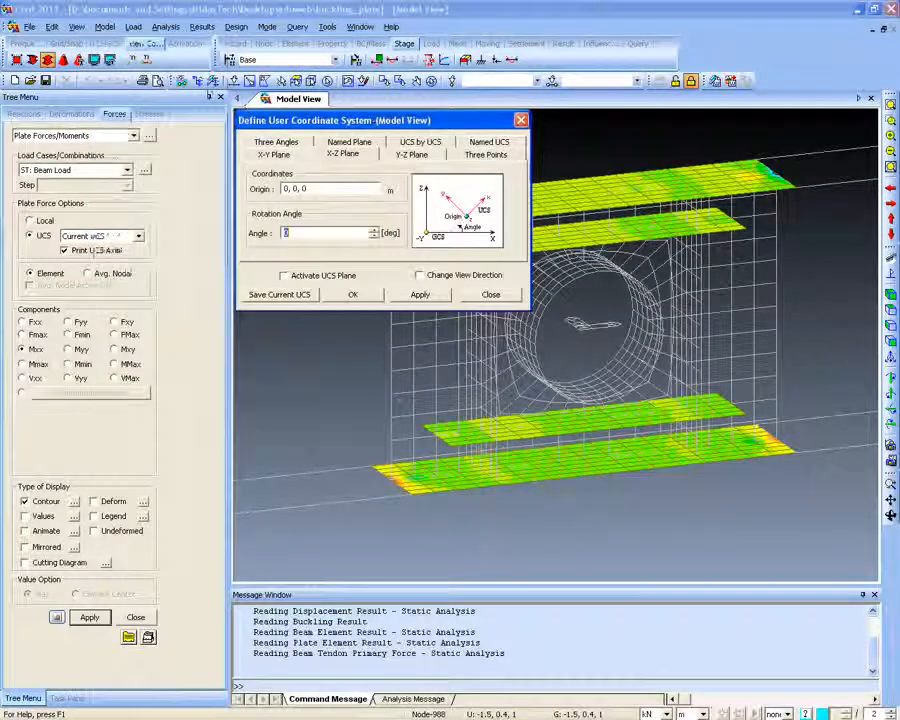
left_click(349, 292)
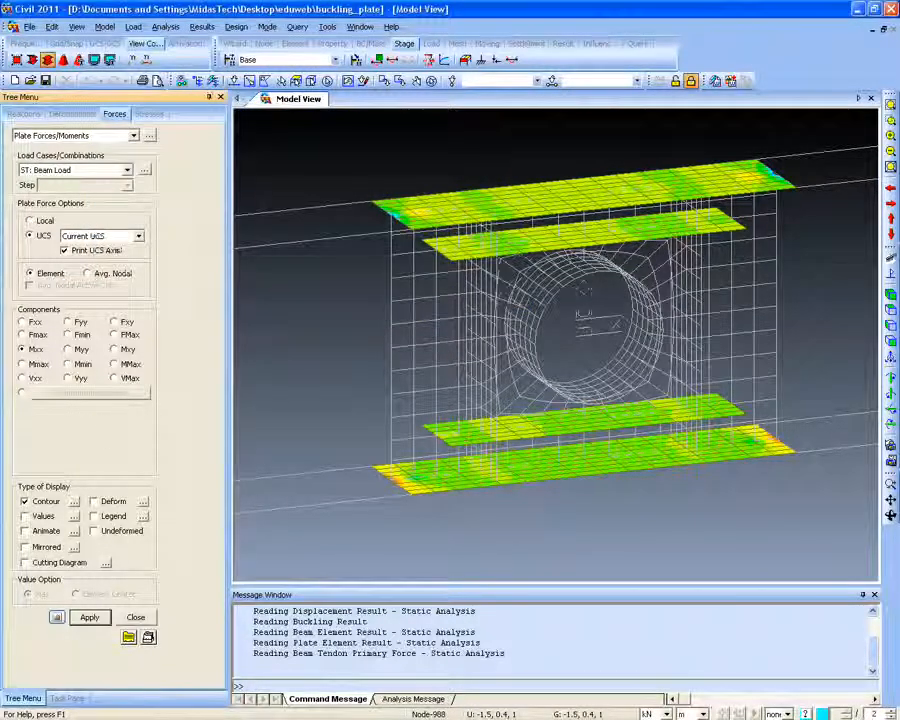
left_click(89, 617)
middle_click_drag(520, 440, 444, 368, "ctrl")
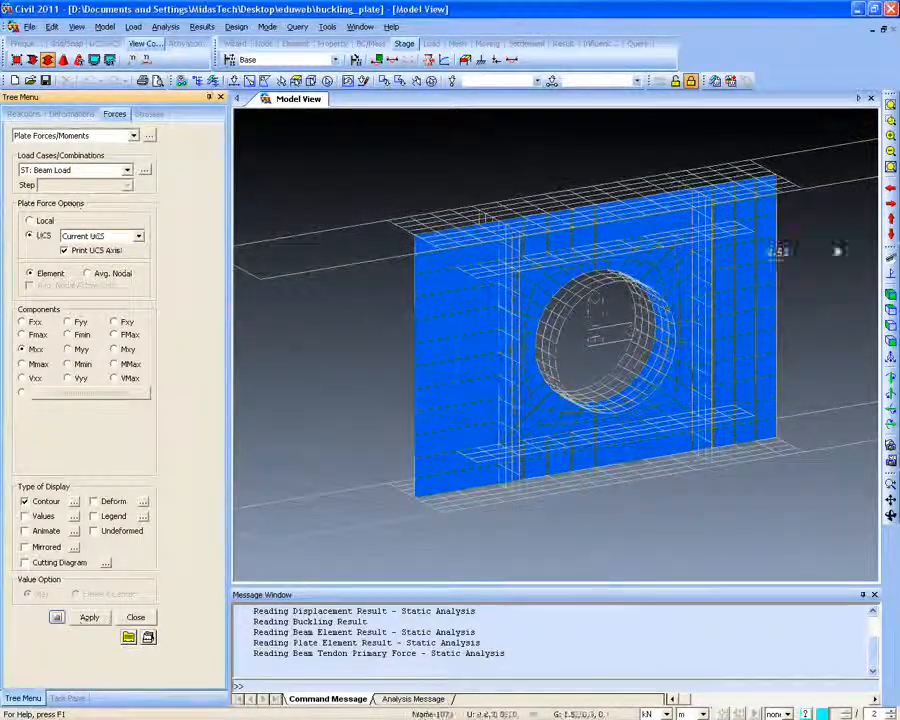
left_click(890, 105)
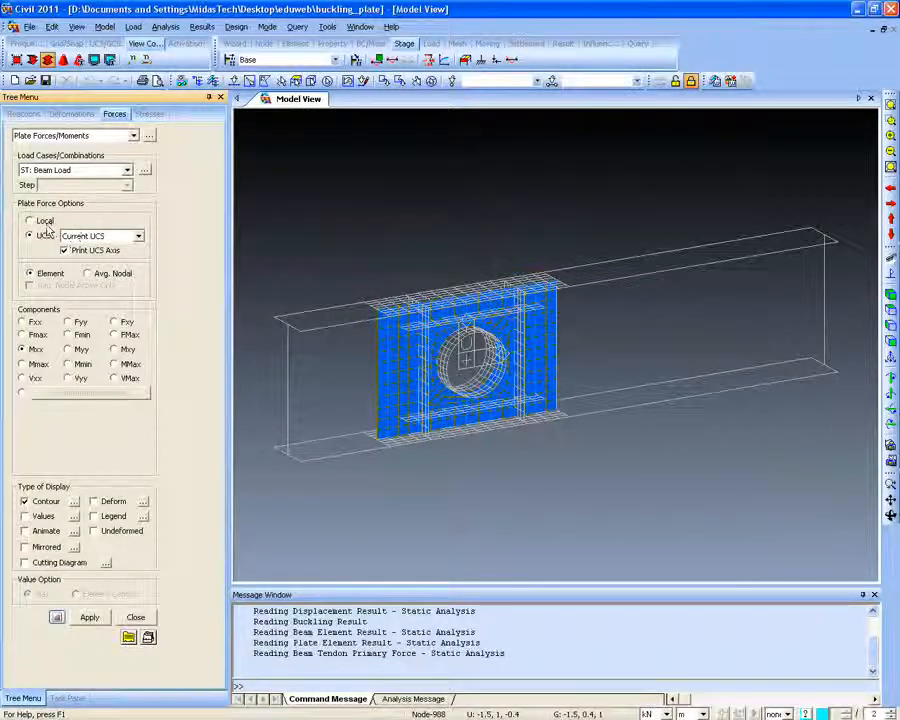
left_click(88, 245)
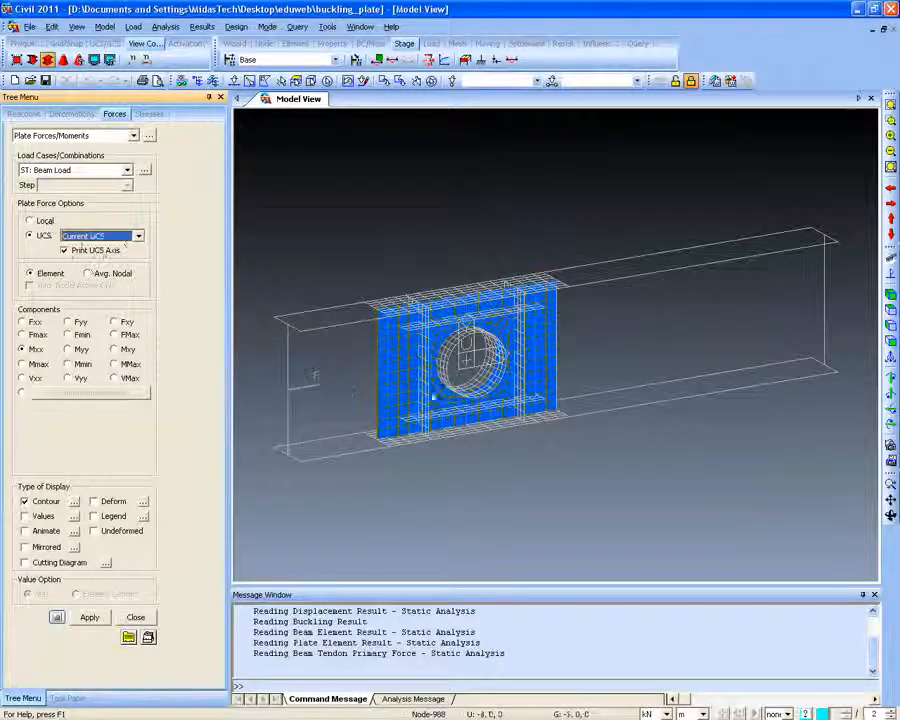
left_click(105, 26)
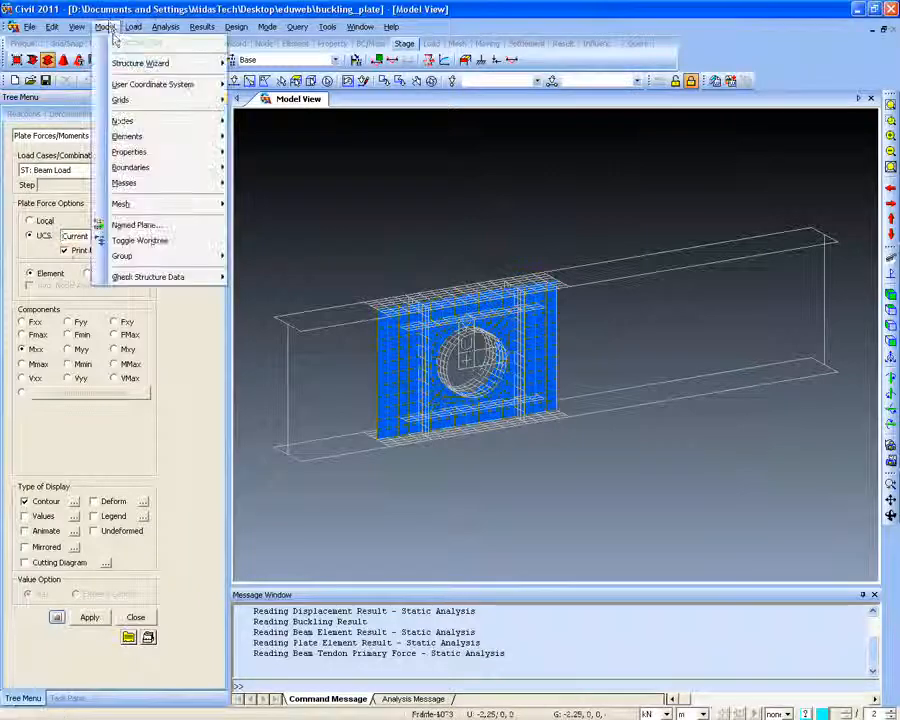
mouse_move(150, 84)
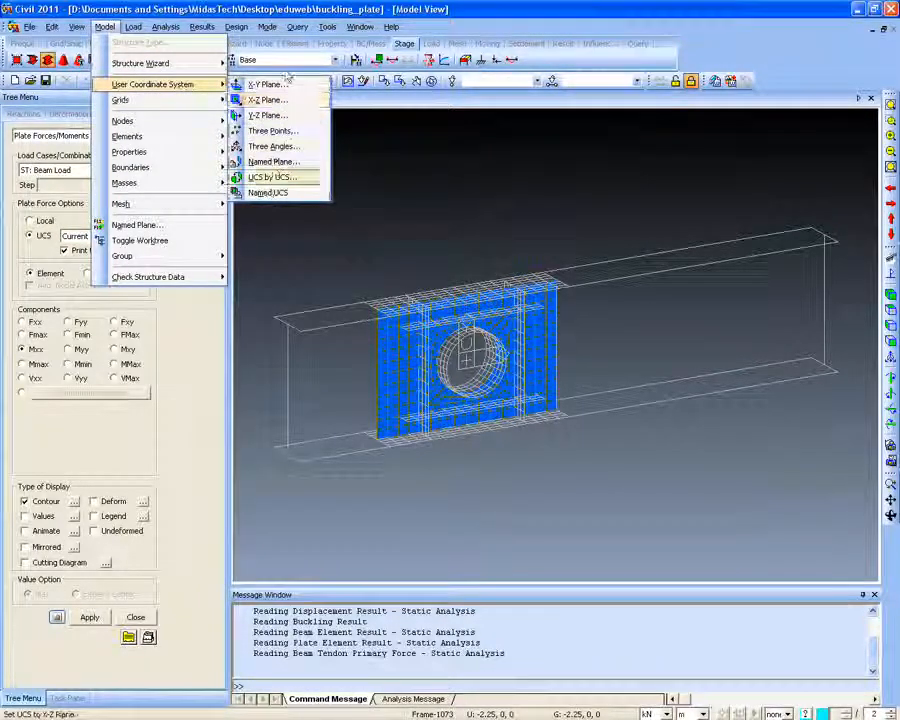
left_click(268, 177)
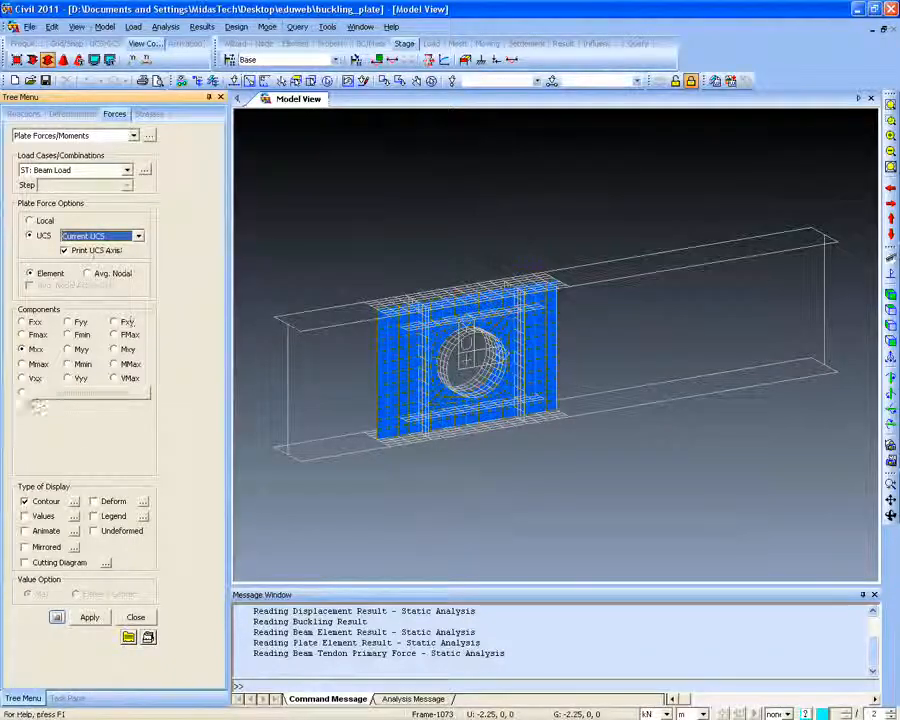
Choose the Wood Armer Moment component for the top, with an angle of 0 degrees from the GCS X axis
left_click(23, 392)
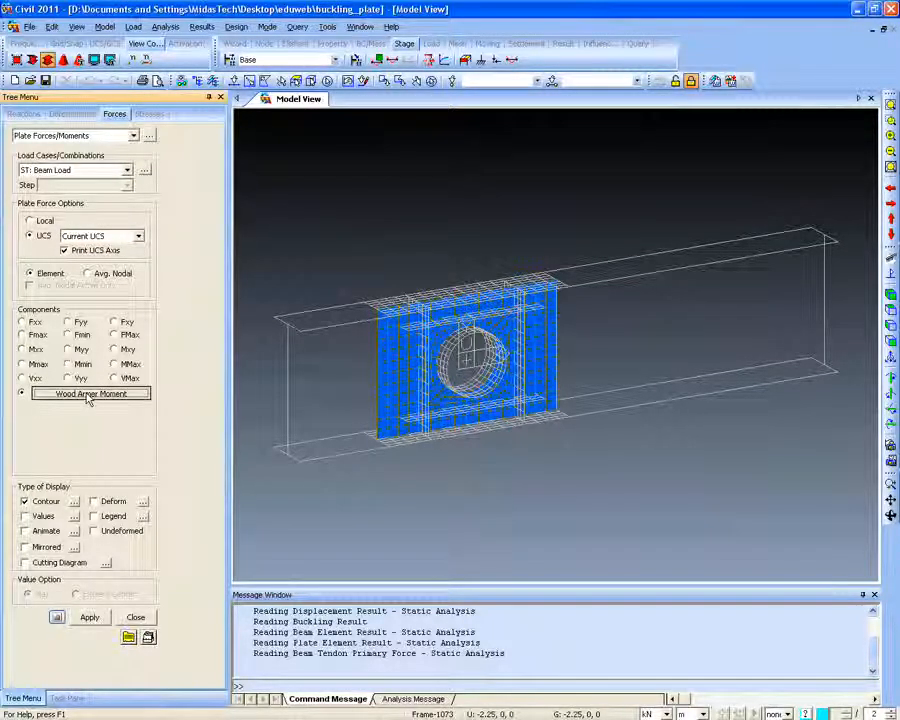
left_click(88, 396)
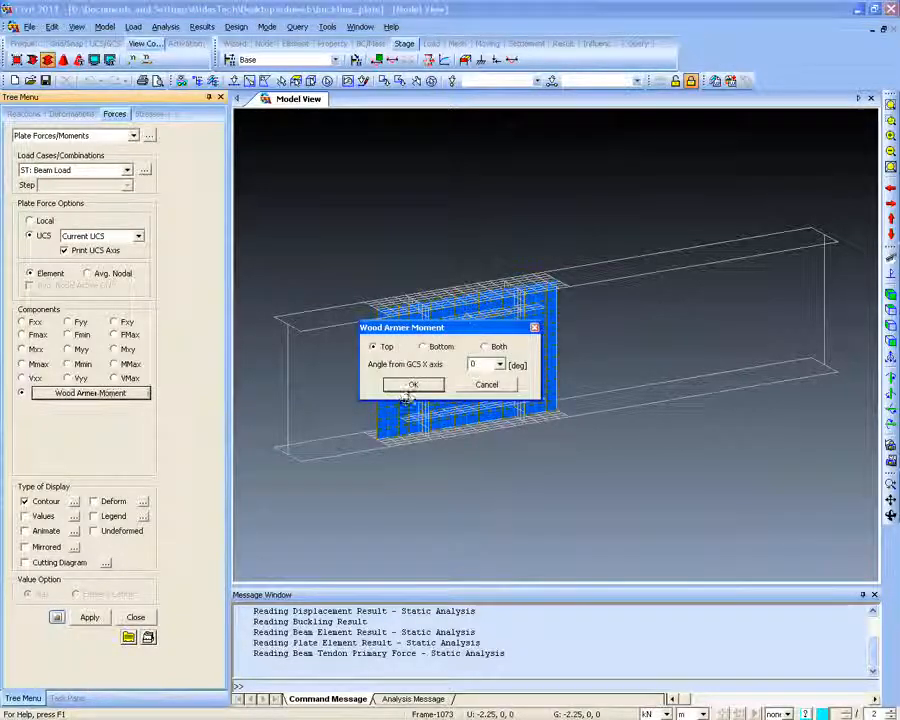
left_click(410, 381)
middle_click_drag(305, 360, 235, 285, "ctrl")
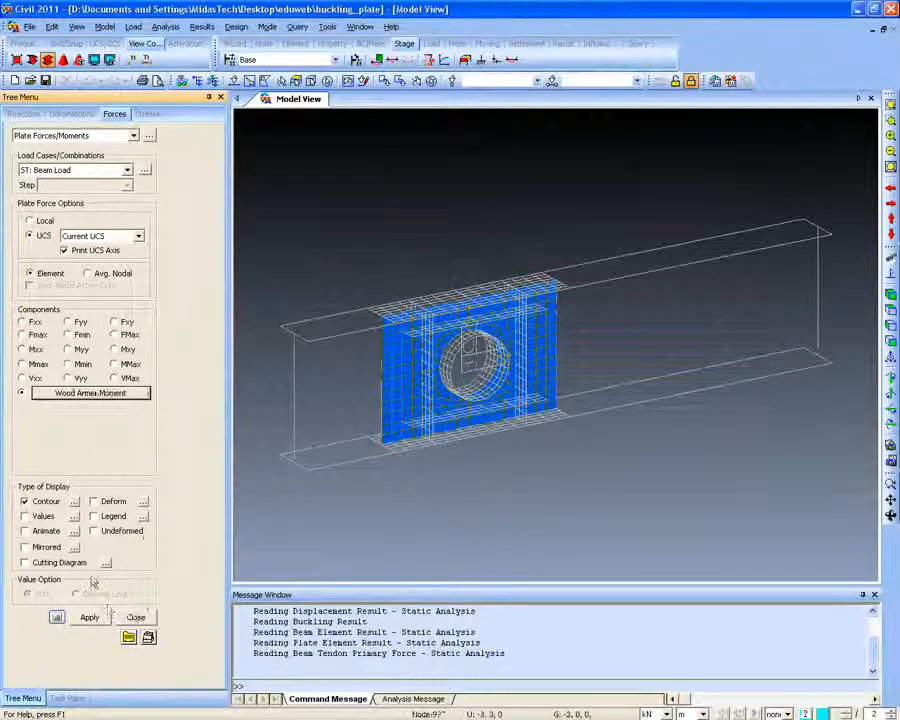
Turn on the cutting diagram for the Wood Armer moment and open its settings in Cutting Line mode
left_click(24, 562)
left_click(106, 562)
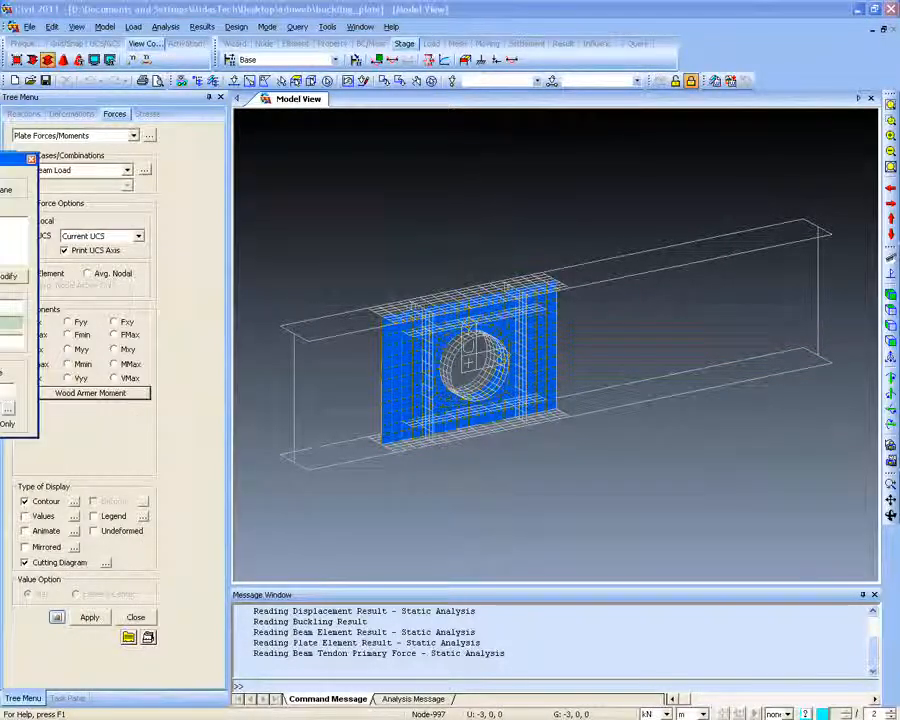
left_click_drag(20, 159, 282, 180)
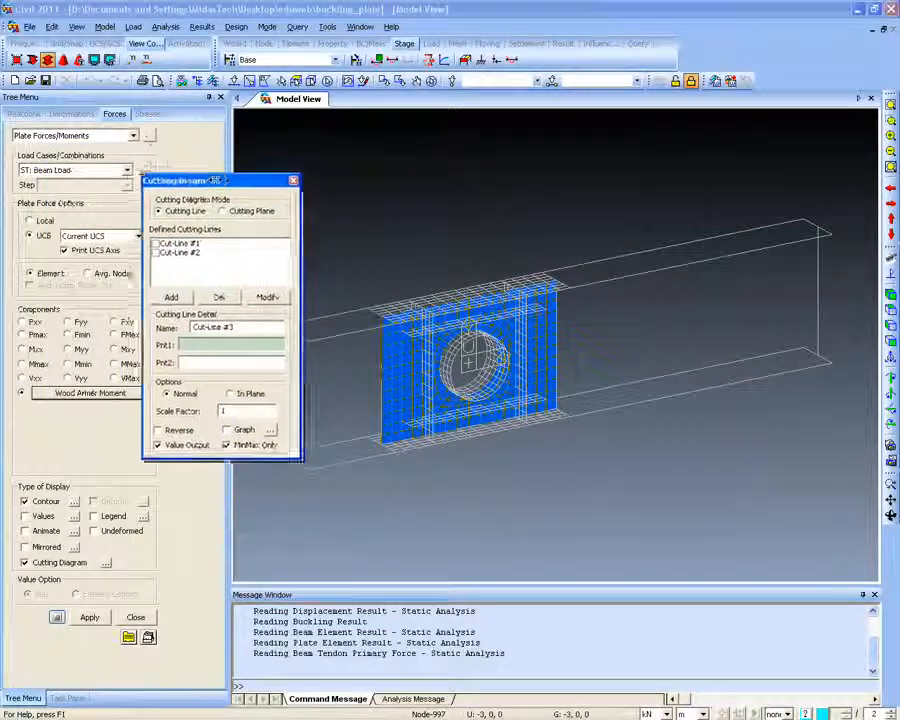
left_click_drag(213, 180, 150, 146)
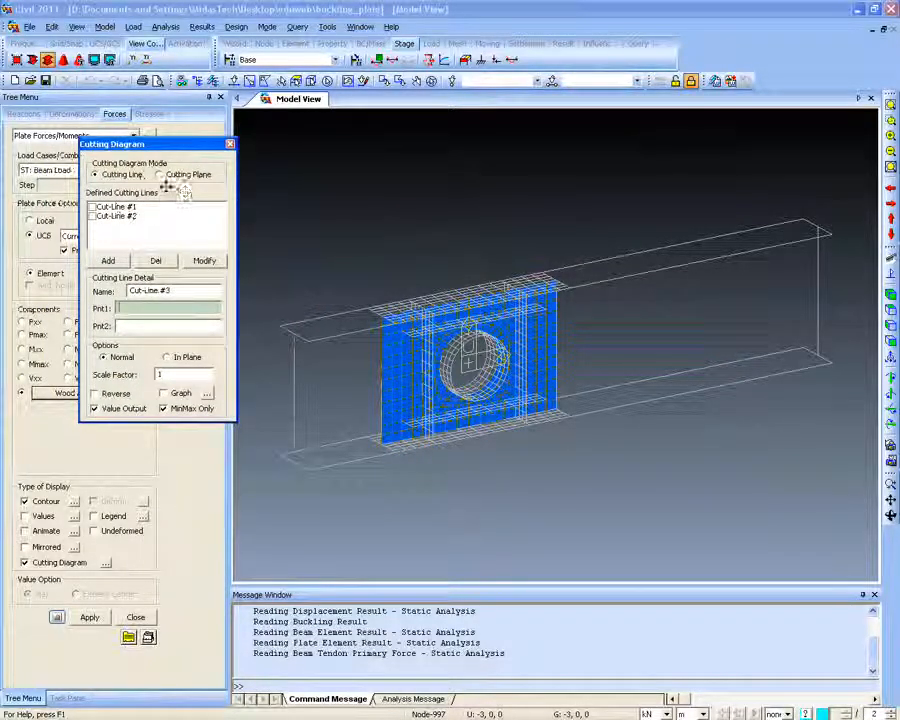
left_click(160, 175)
left_click(95, 174)
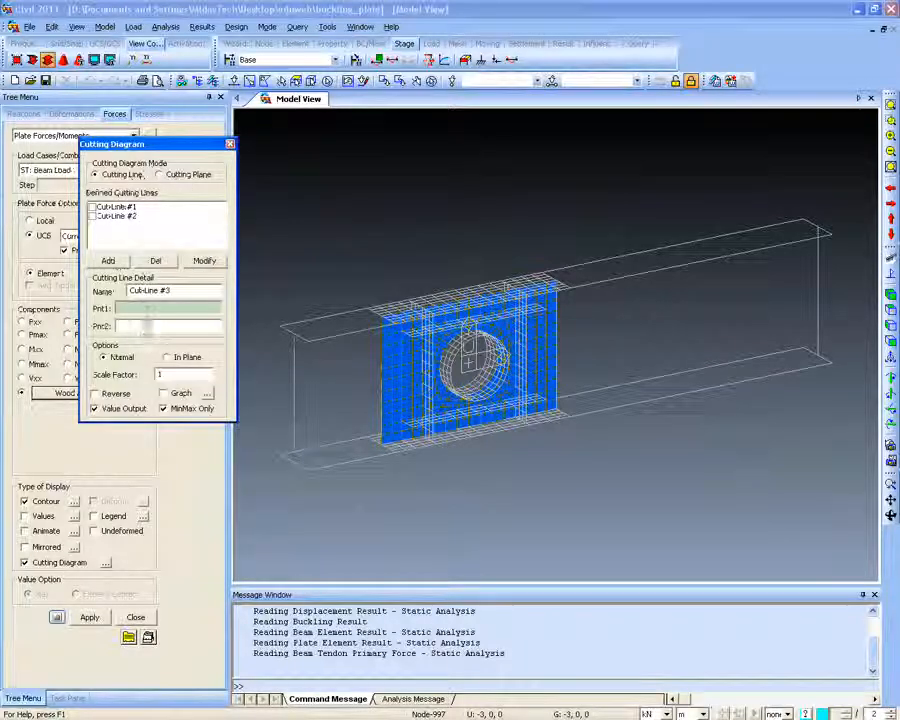
Try picking two end points for a new cutting line down the web's end edge, and close the cutting diagram settings
left_click(382, 318)
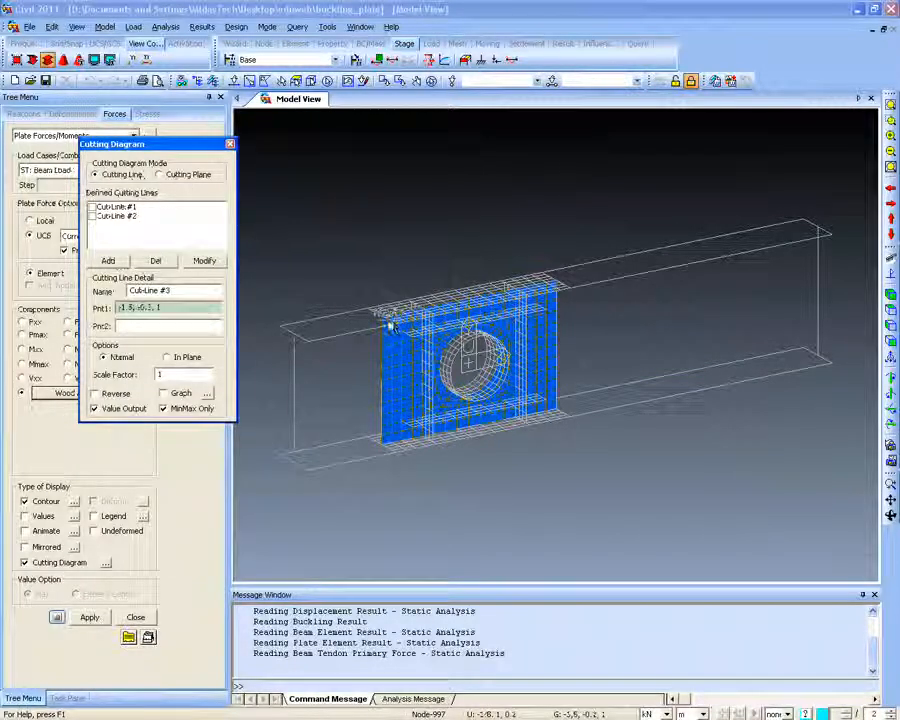
left_click(380, 445)
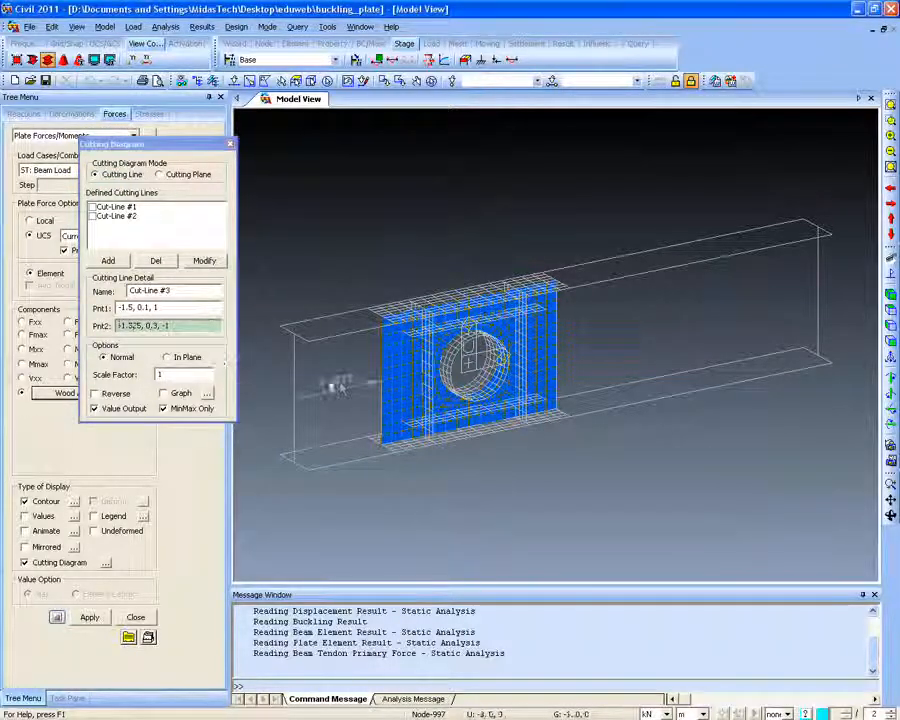
left_click(217, 150)
left_click(230, 146)
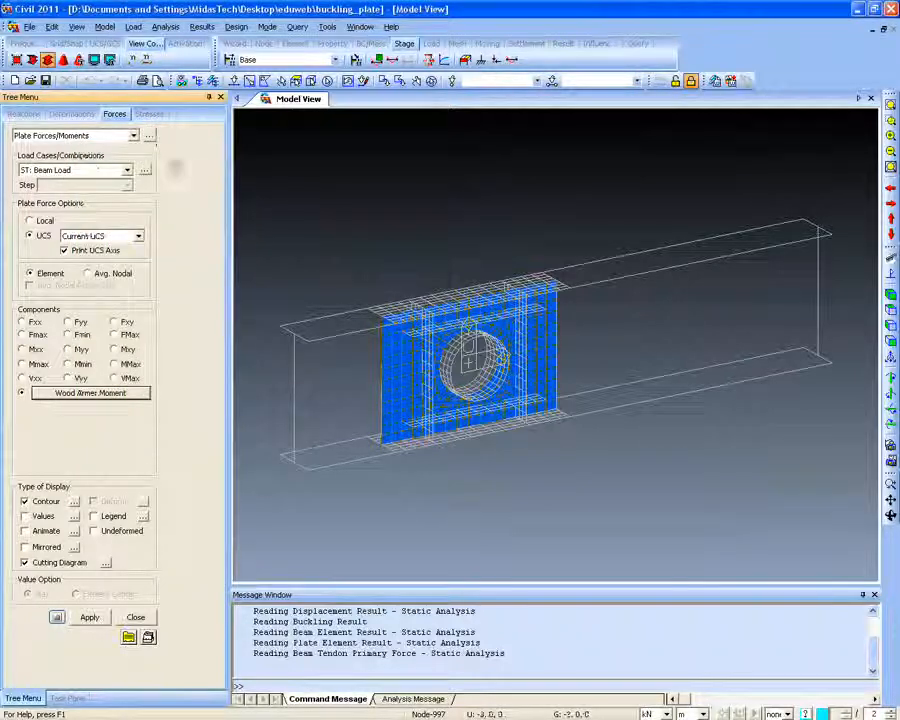
Open the Local Direction Force Sum tool and place its dialog clear of the model
left_click(201, 27)
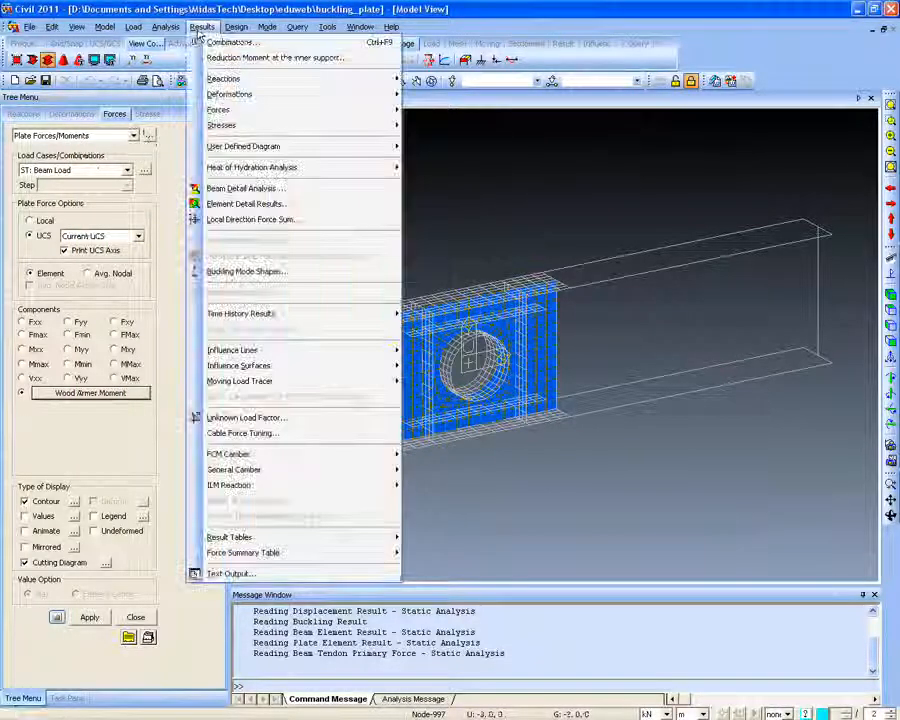
left_click(201, 27)
left_click(201, 27)
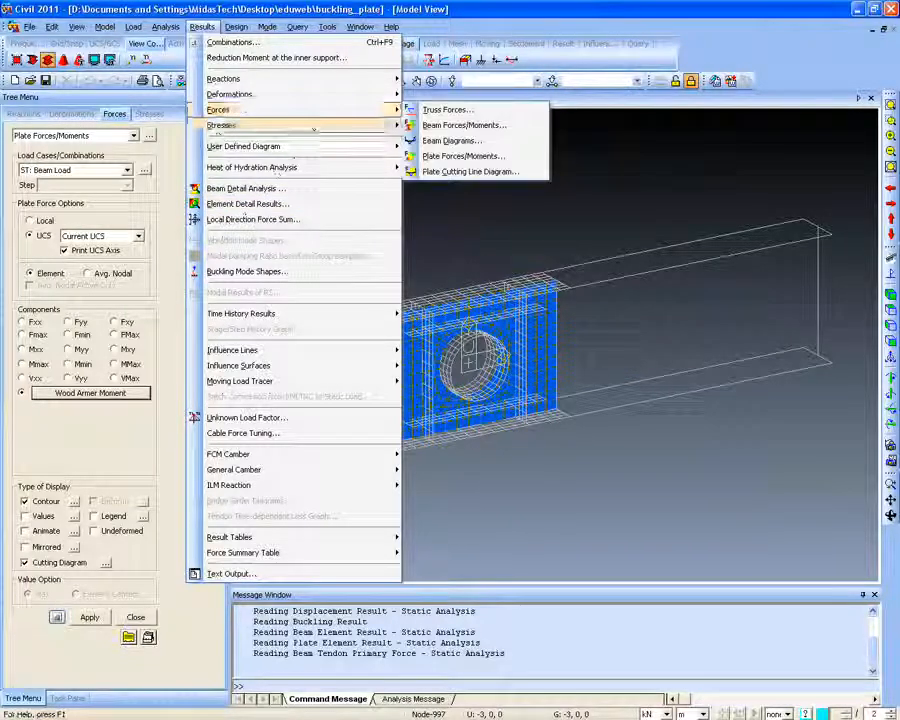
left_click(417, 157)
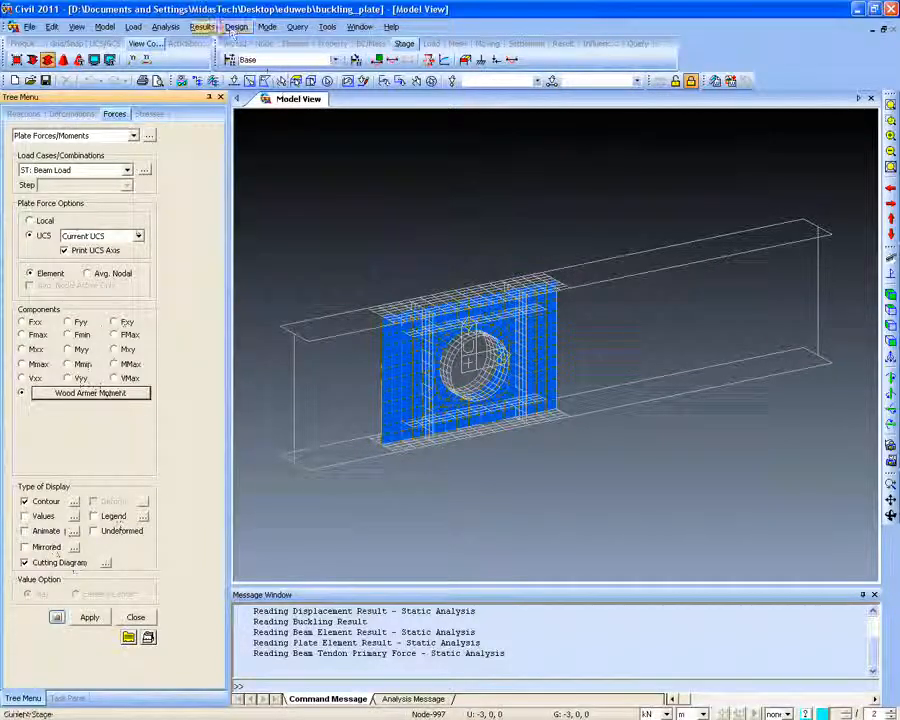
left_click(201, 26)
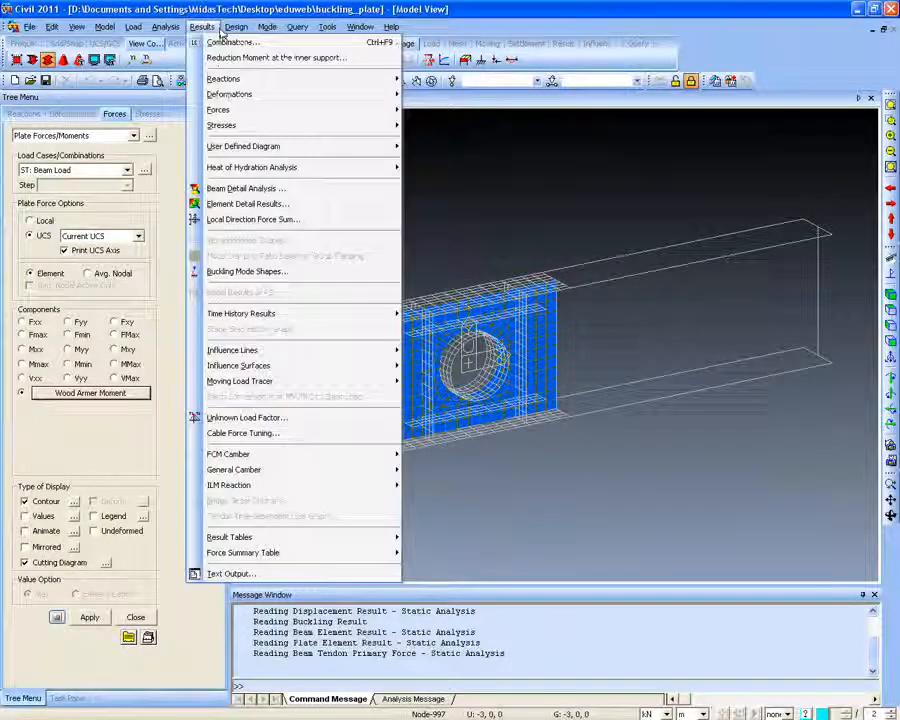
left_click(252, 219)
left_click_drag(343, 119, 143, 119)
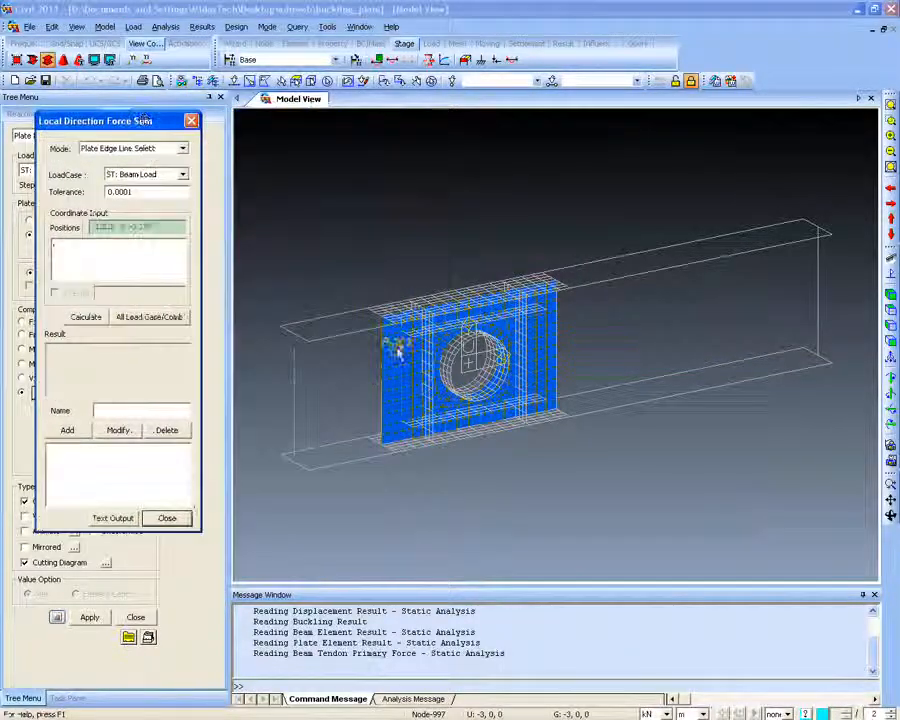
Isolate the elements from the end of the meshed segment to the girder's far end, and reactivate the whole model
middle_click_drag(431, 374, 360, 372, "ctrl")
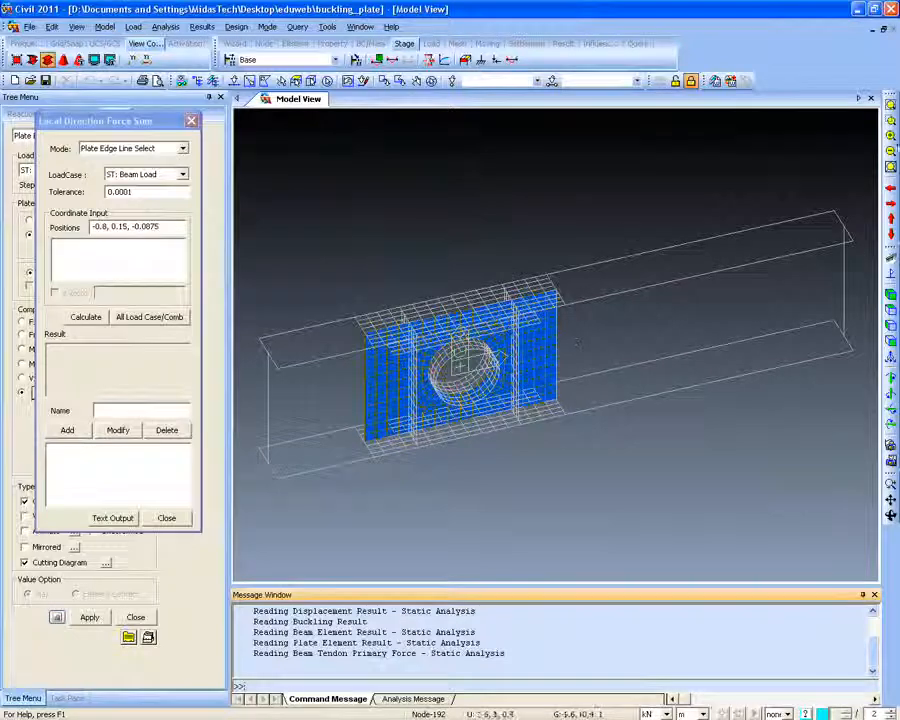
scroll(503, 447, "up", 3)
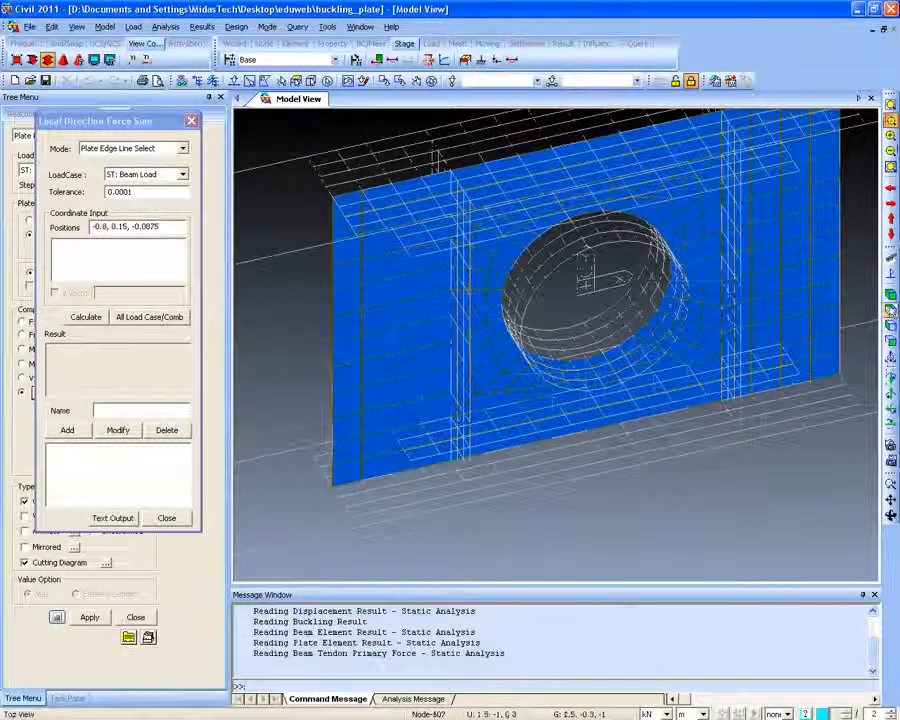
left_click(892, 308)
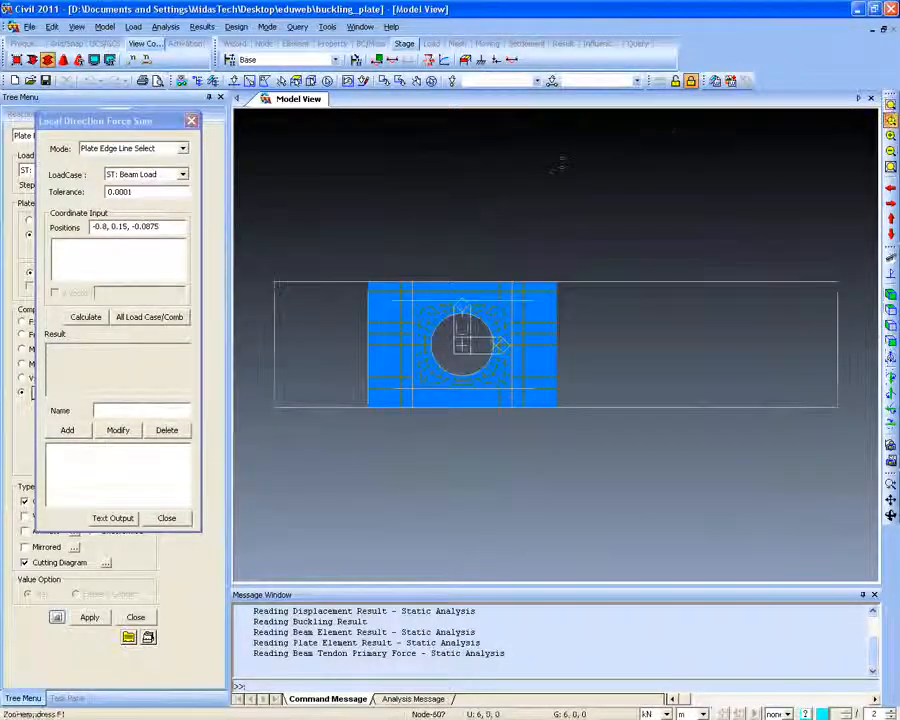
left_click(233, 80)
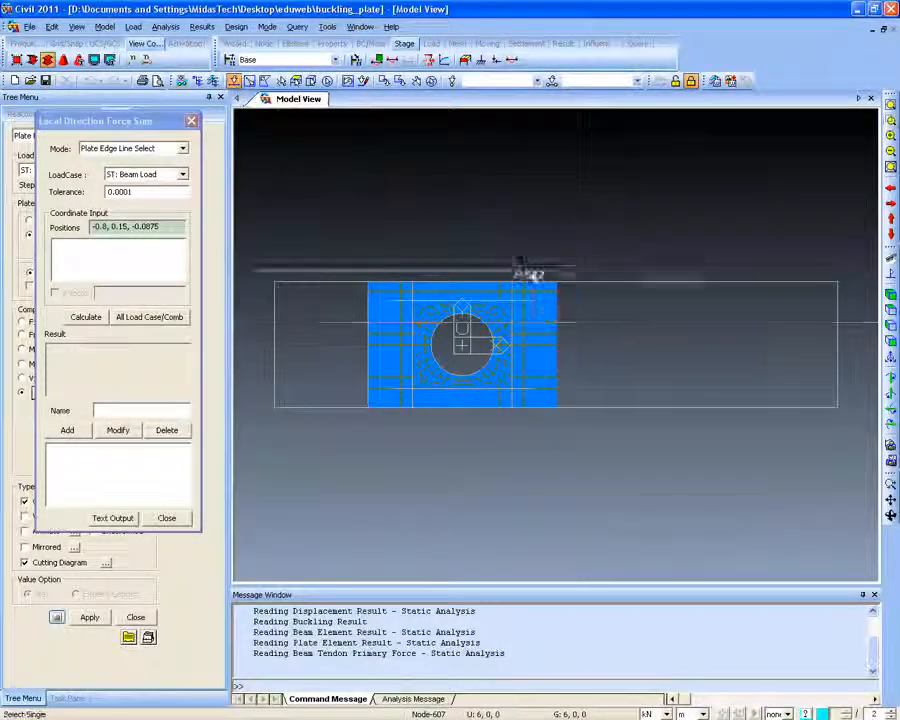
left_click_drag(529, 260, 848, 420)
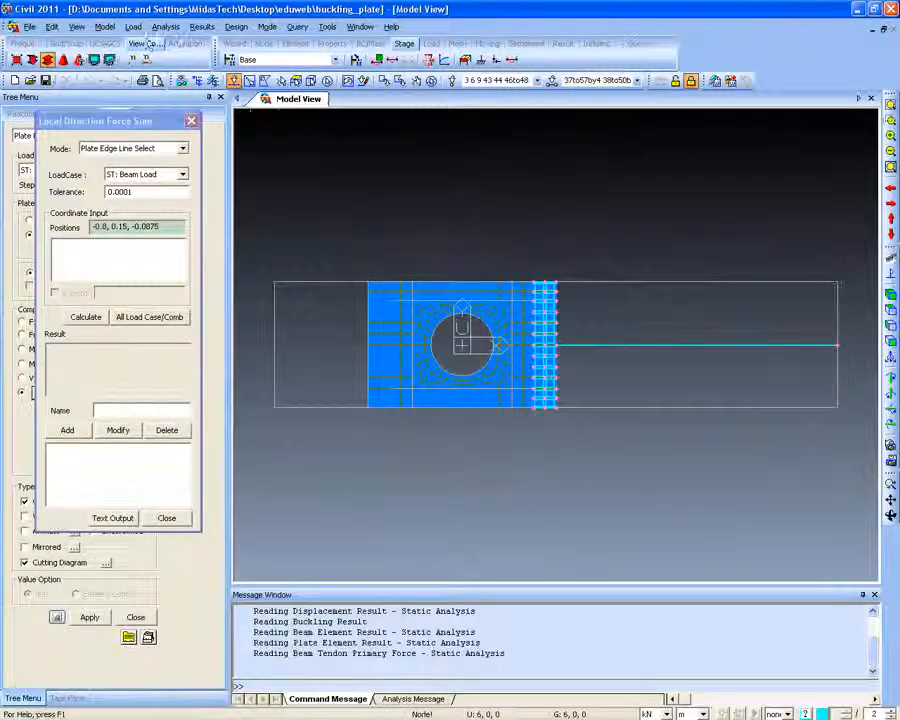
left_click_drag(560, 370, 255, 425)
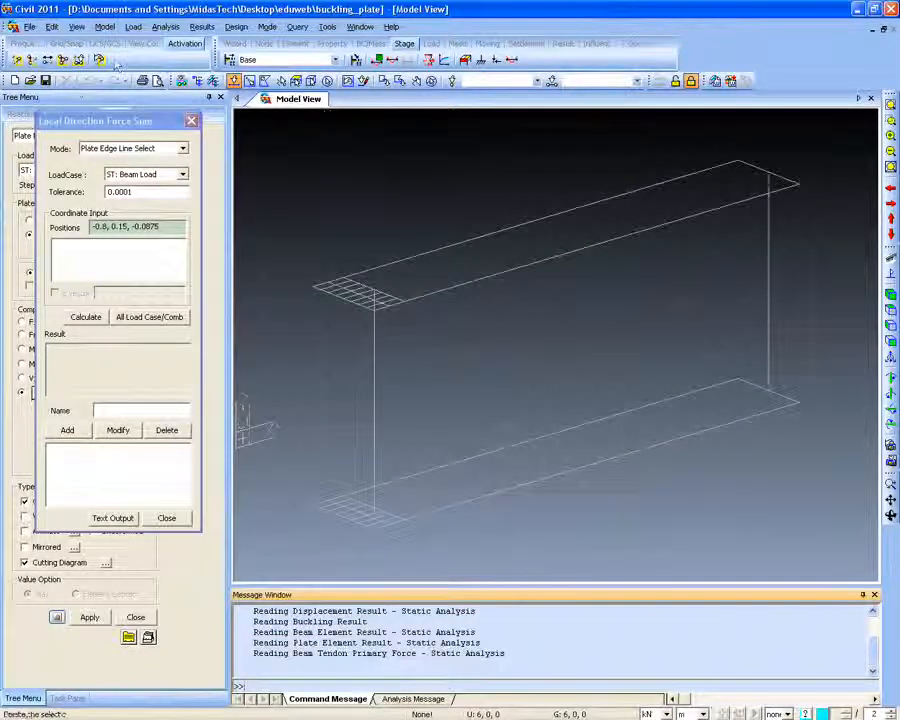
left_click(47, 60)
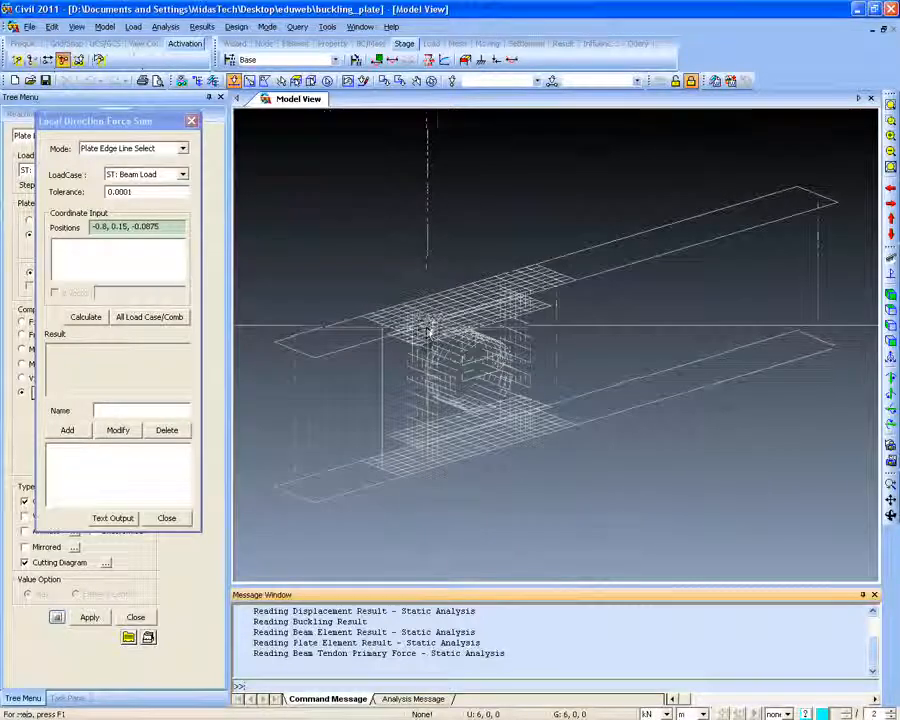
left_click_drag(413, 324, 502, 120)
Set the force sum mode to Plate Edge Polygon Select, keeping ST: Beam Load as the load case
left_click(98, 160)
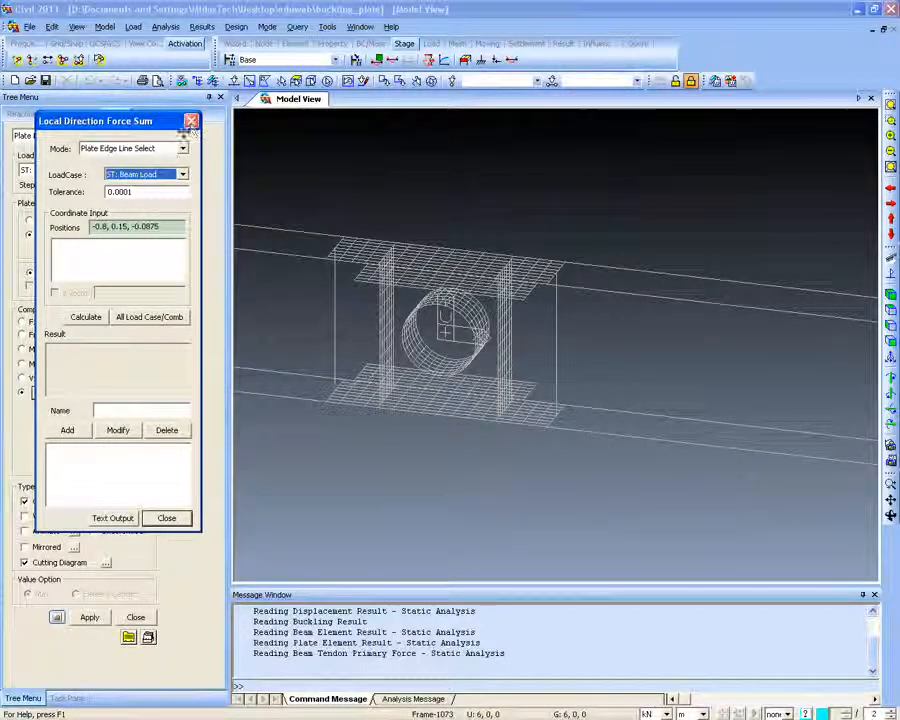
left_click(168, 175)
left_click(168, 191)
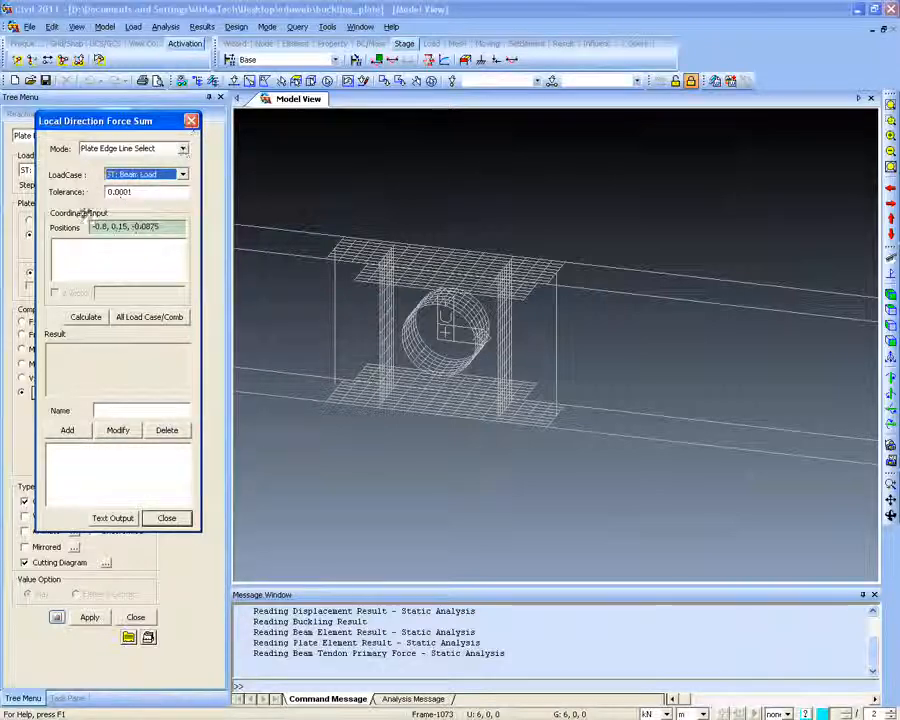
left_click(132, 148)
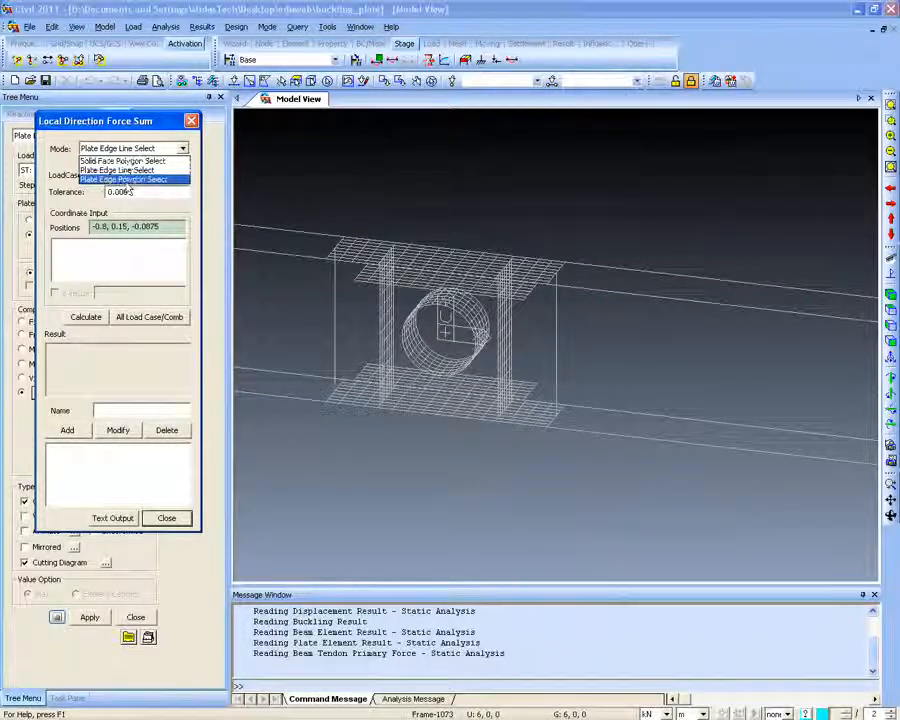
left_click(130, 179)
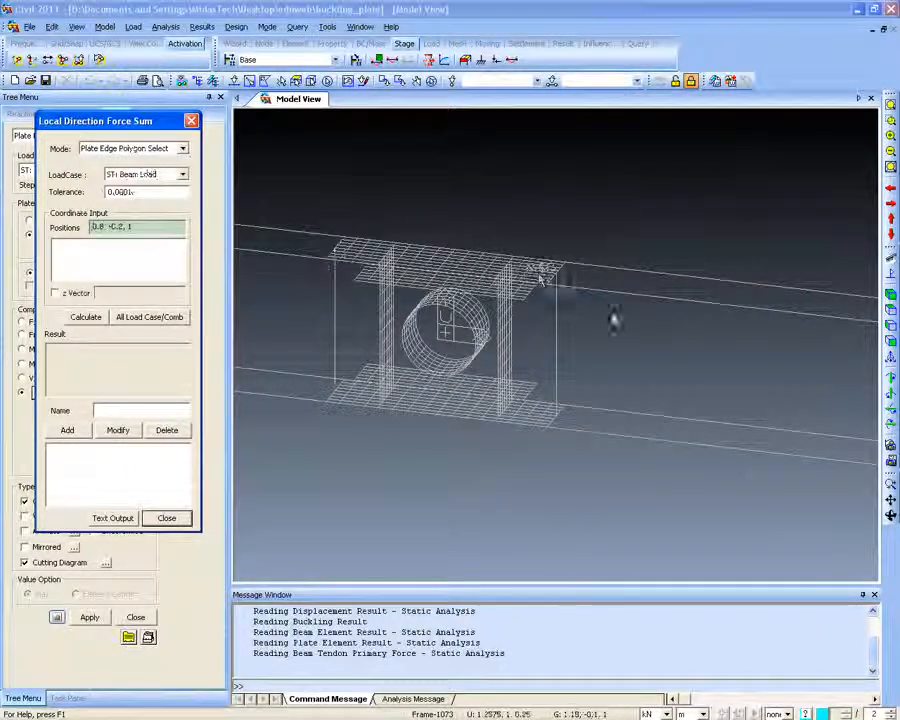
Try to calculate the force sum for a four-point polygon picked around the cross-section near the meshed segment's end
middle_click_drag(573, 342, 540, 335)
mouse_move(510, 390)
middle_mouse_down()
mouse_move(526, 420)
mouse_move(516, 404)
middle_mouse_up()
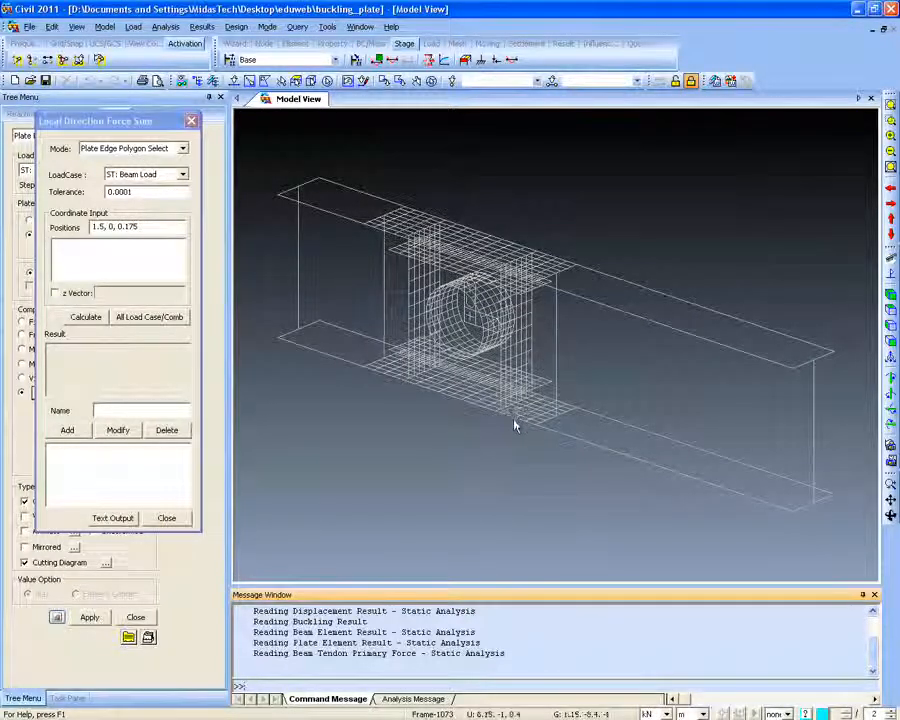
left_click(516, 425)
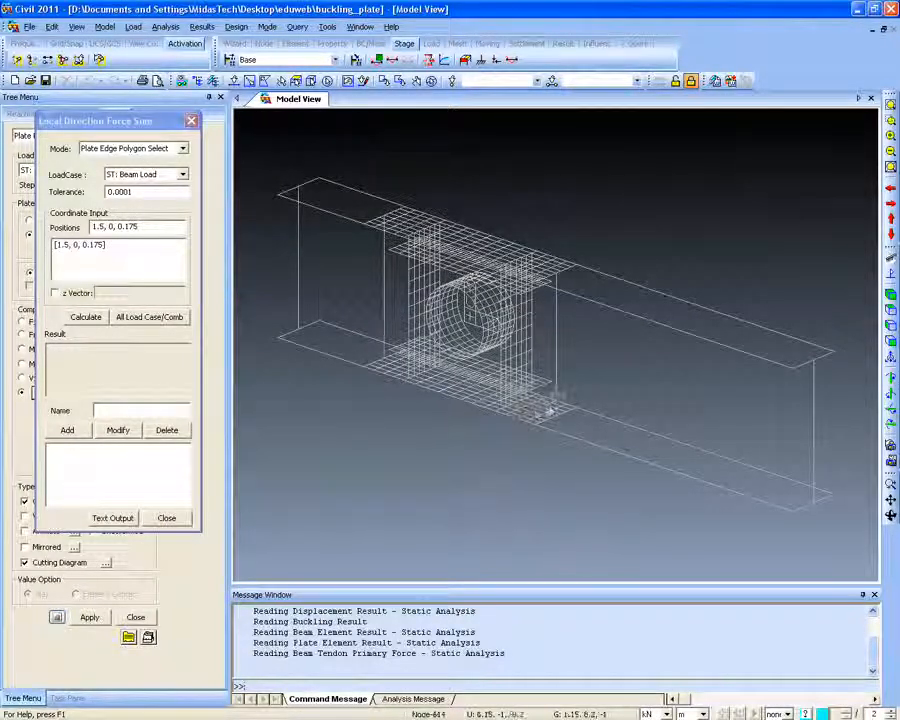
left_click(556, 404)
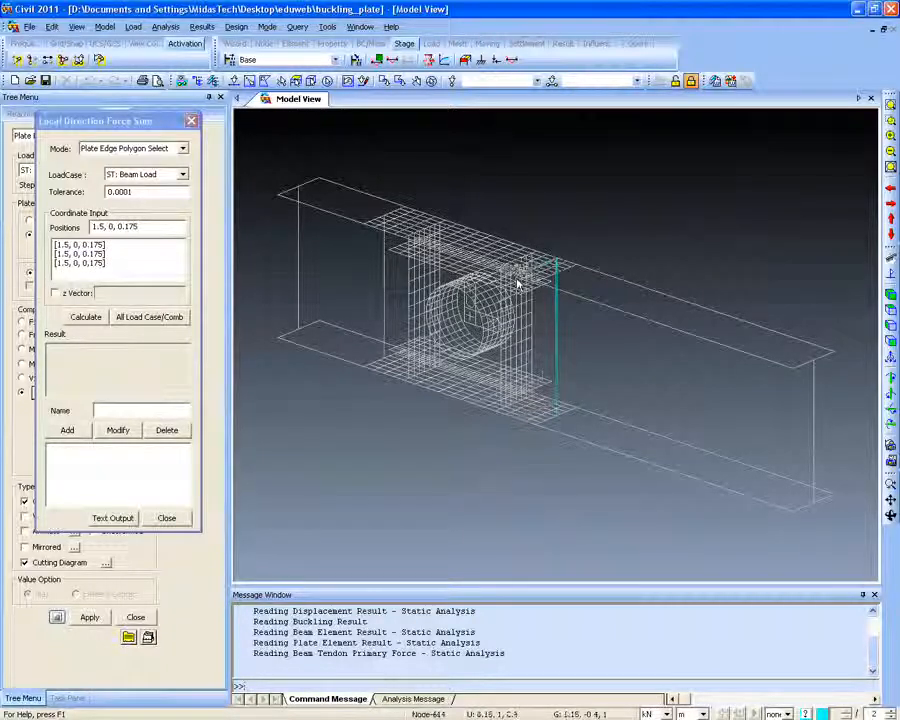
left_click(518, 285)
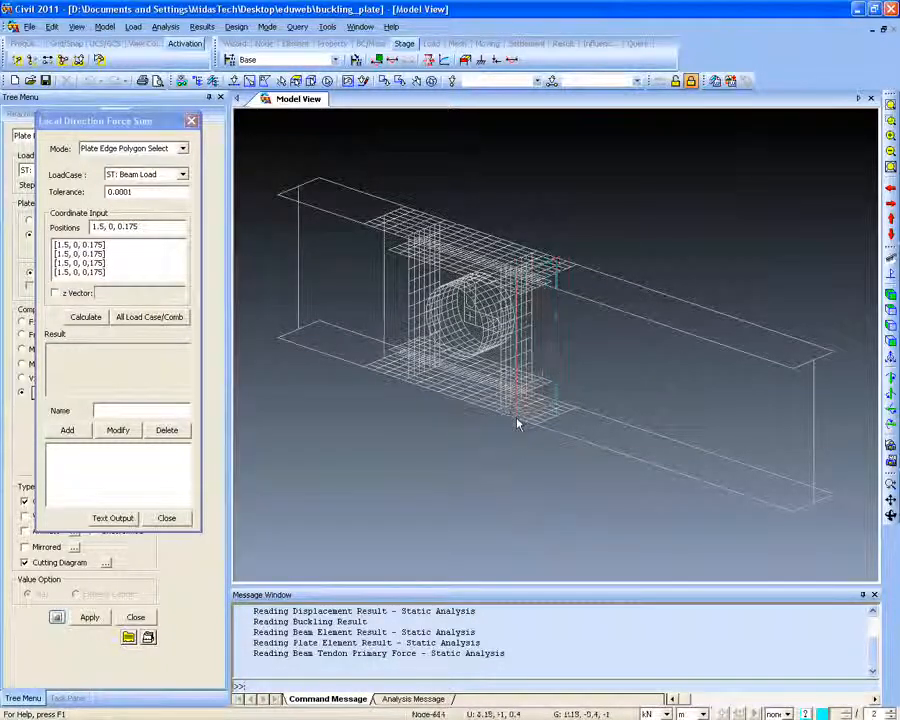
left_click(100, 322)
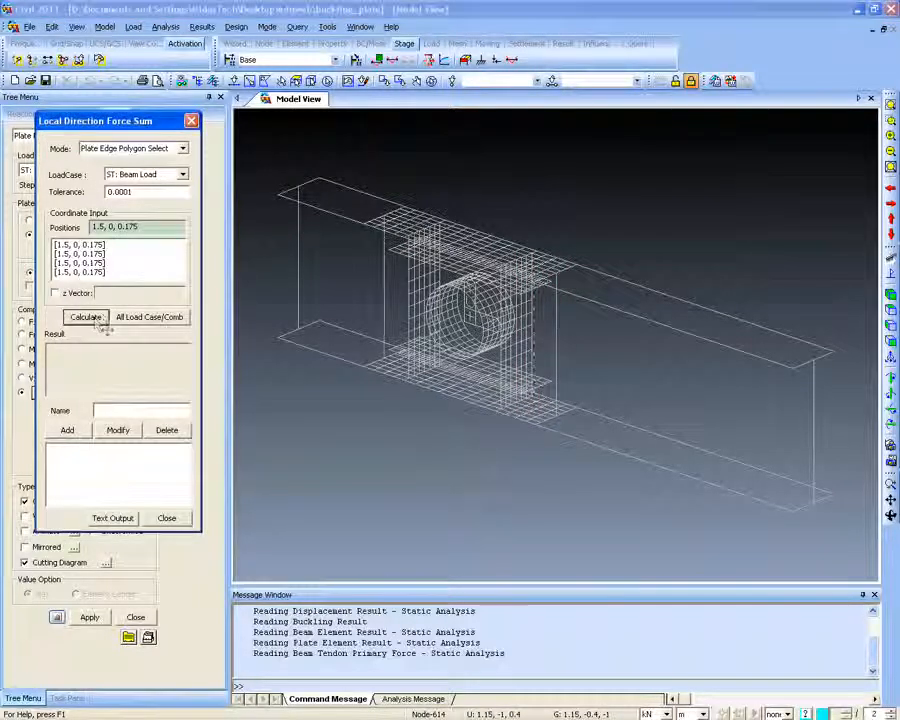
Clear all the picked positions from the force sum's coordinate list
left_click_drag(108, 273, 48, 246)
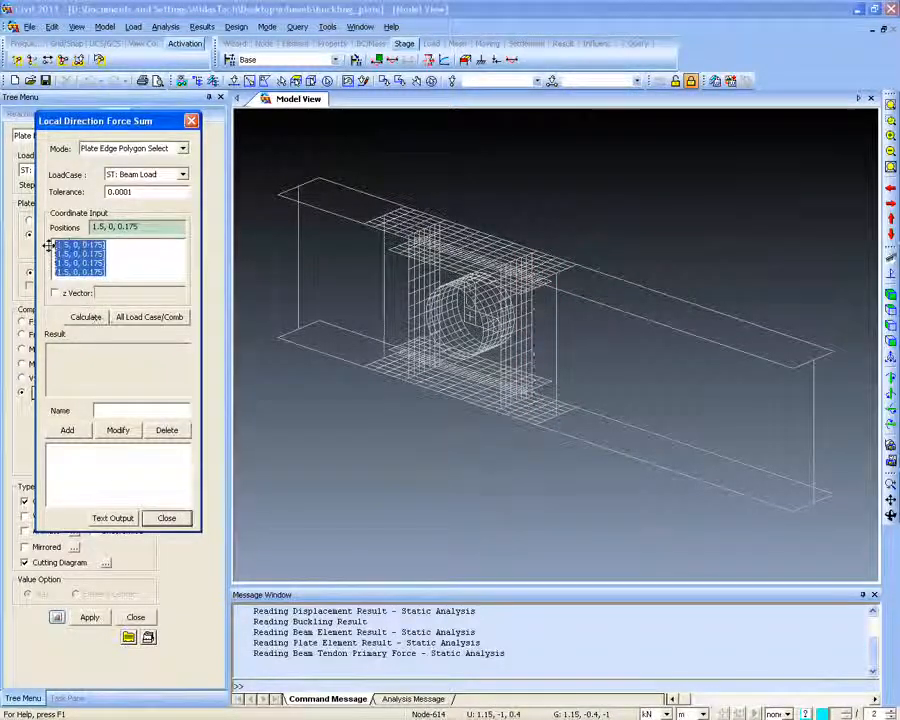
key("Delete")
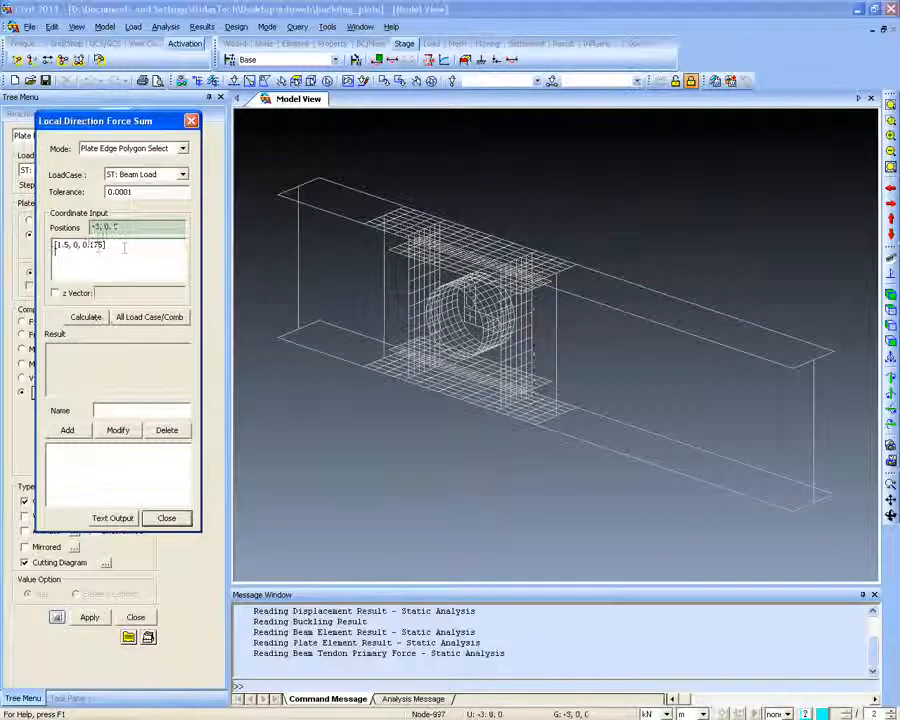
left_click(60, 245)
key("Delete")
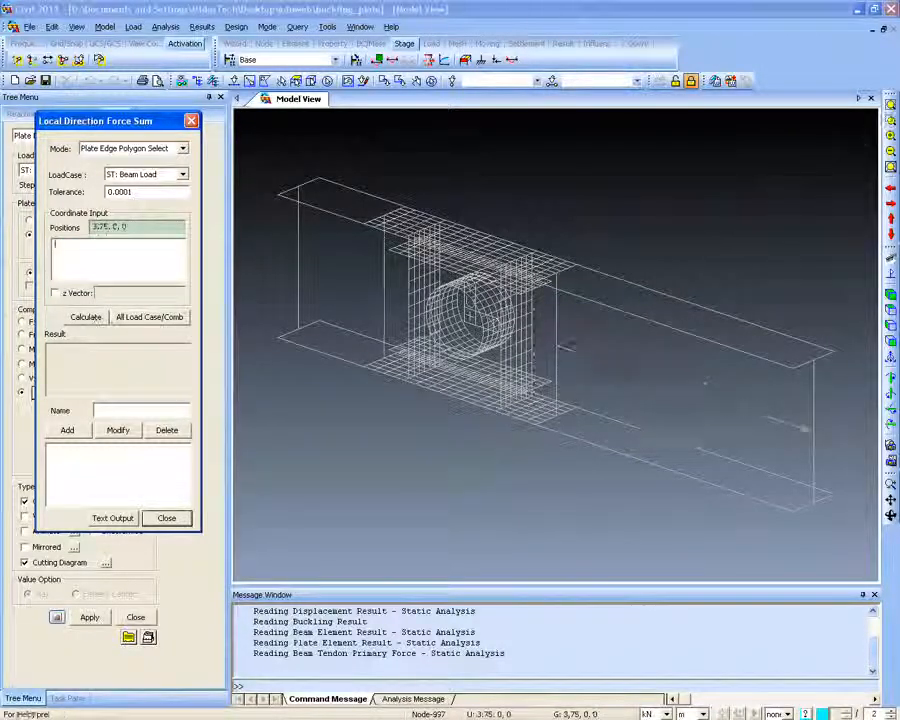
Try to pick polygon positions for the force sum around the cross-section at x = 0.8, near the stiffener beside the opening
scroll(649, 373, "up", 3)
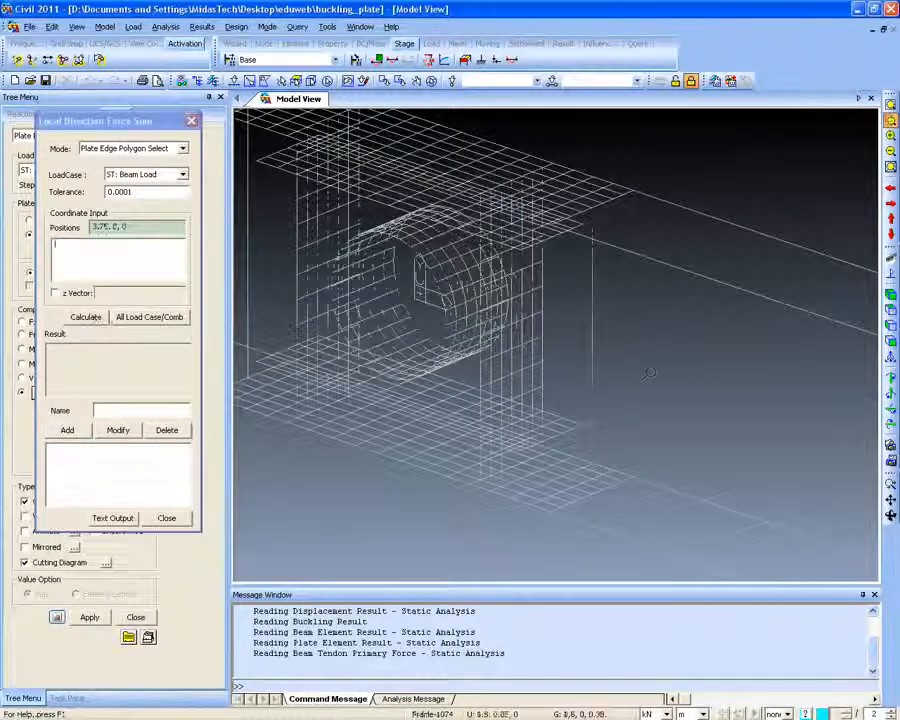
middle_click_drag(649, 373, 631, 325, "ctrl")
left_click(311, 209)
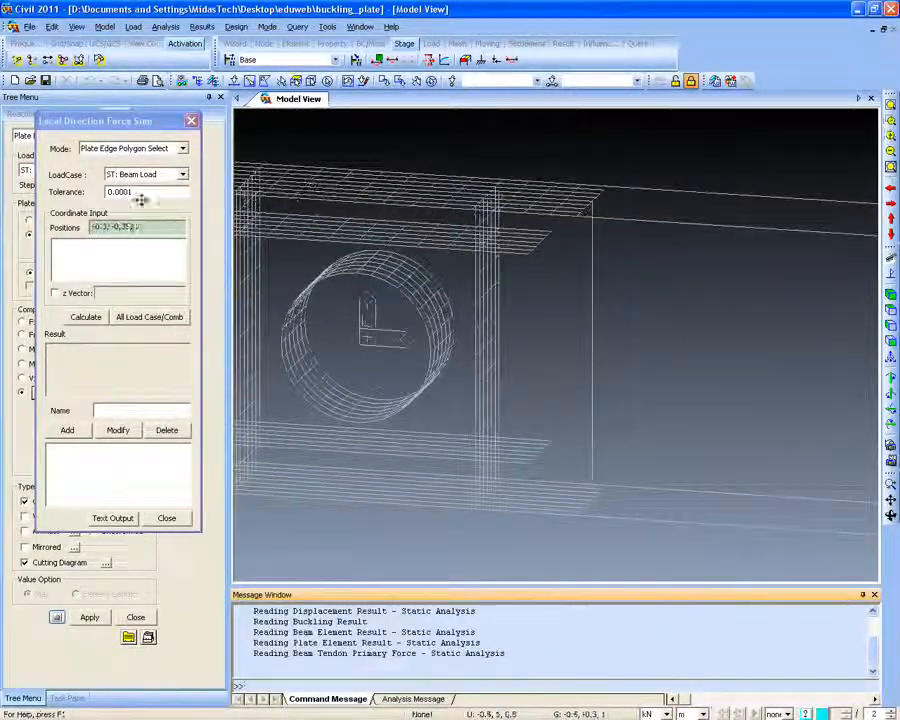
left_click(482, 236)
left_click(486, 436)
left_click(473, 488)
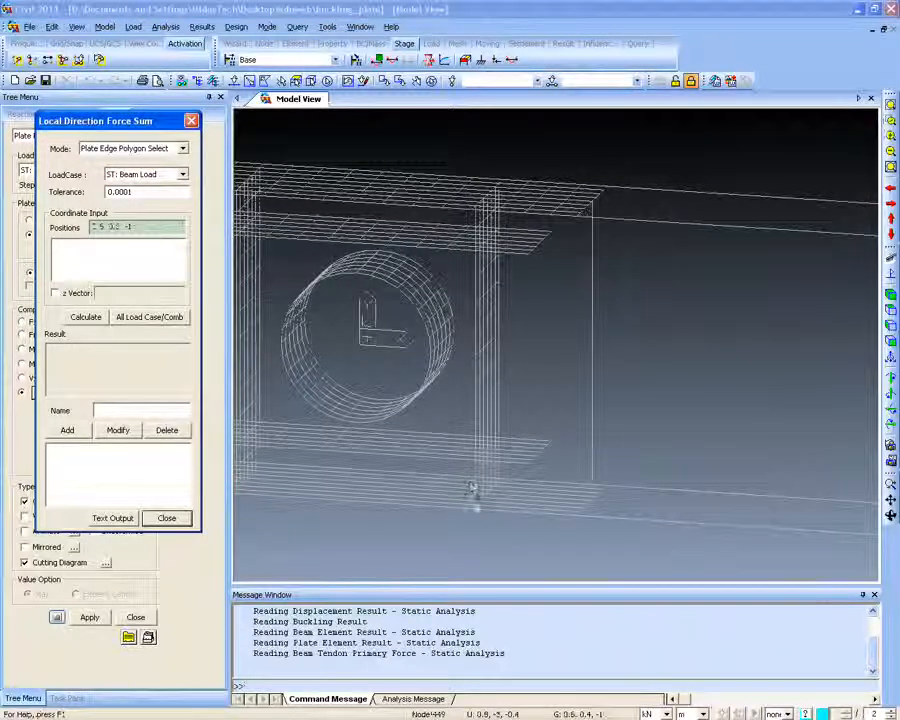
left_click(474, 492)
left_click(506, 408)
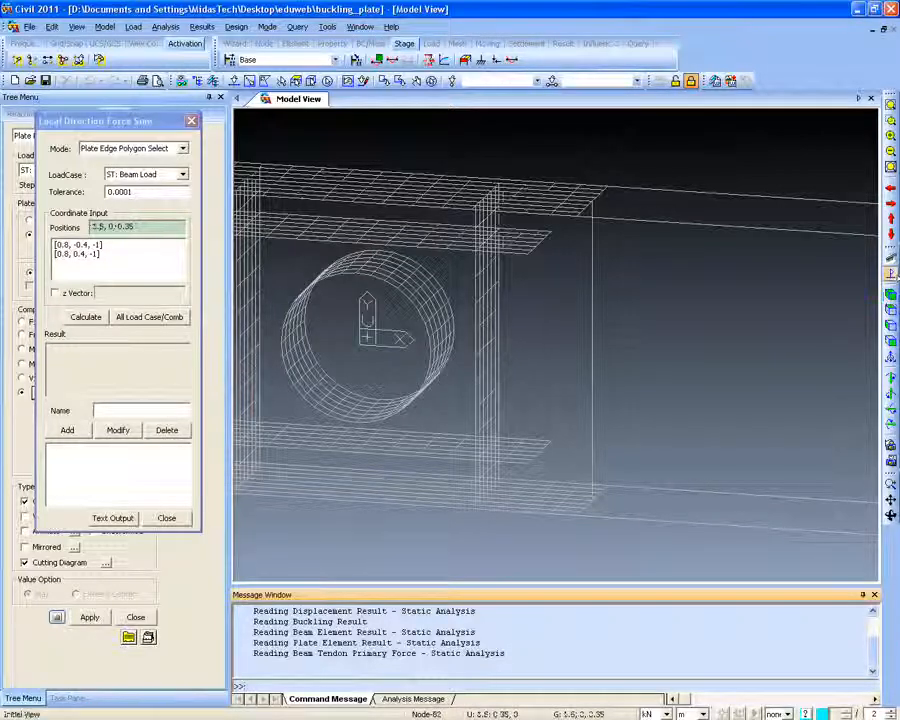
Return the model display to the initial view and deactivate the long beam element beyond the meshed segment's end
left_click(893, 275)
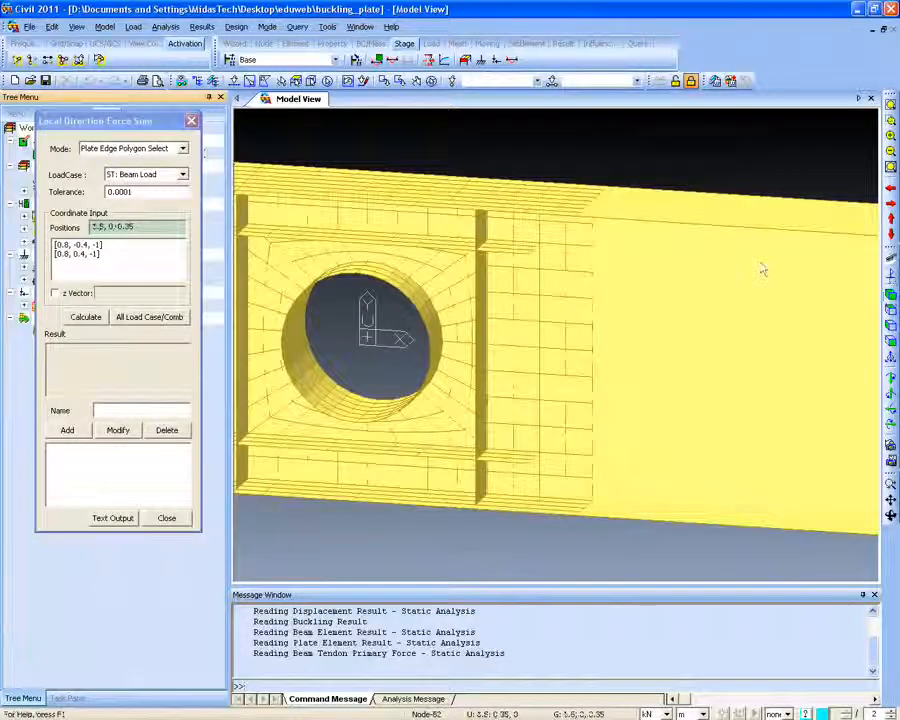
left_click(238, 82)
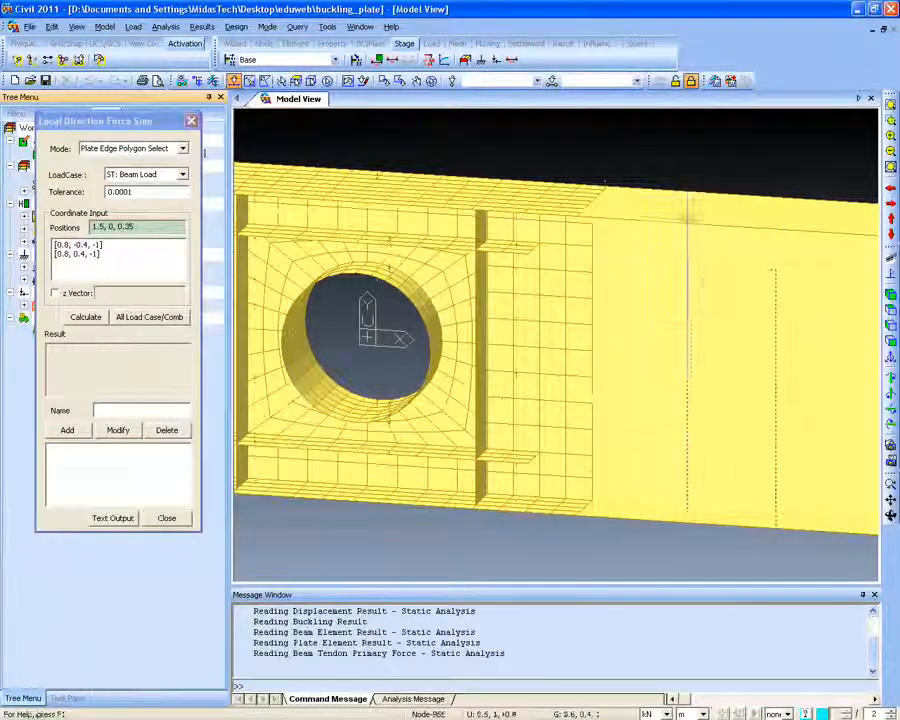
left_click(688, 218)
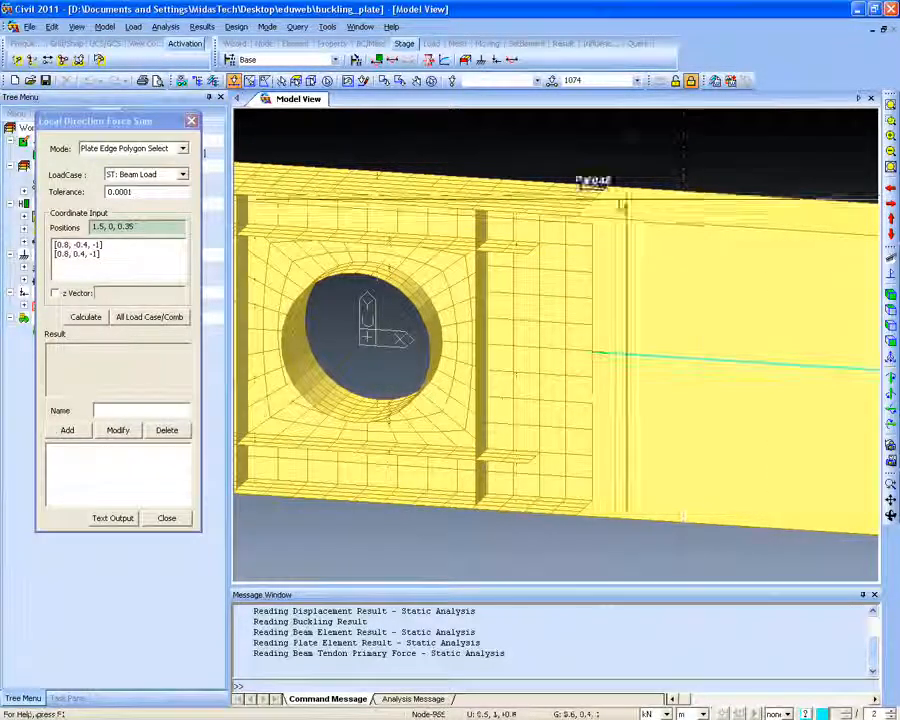
left_click(31, 60)
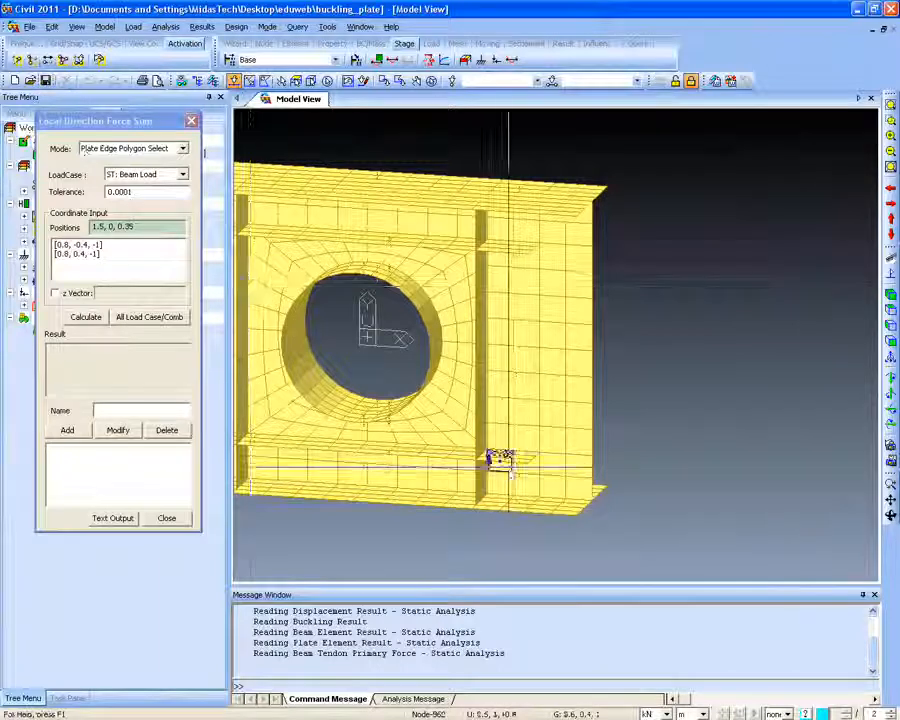
Calculate the force sum for the end-section polygon (1.5, 0.4, -1), (1.5, 0.4, 1), (1.5, -0.4, 1), (1.5, -0.4, -1)
left_click(133, 226)
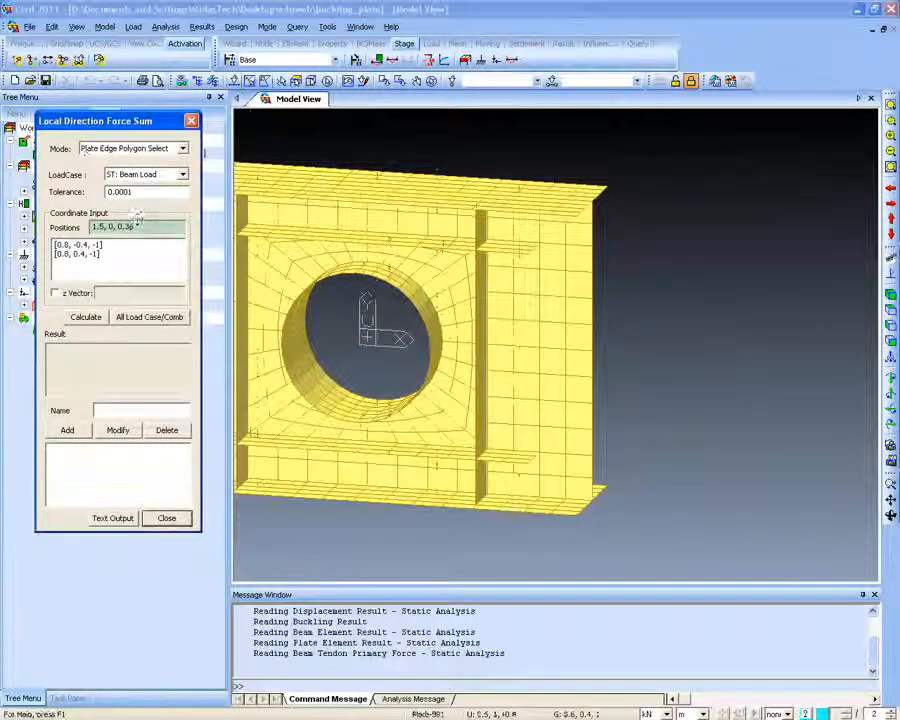
left_click(576, 507)
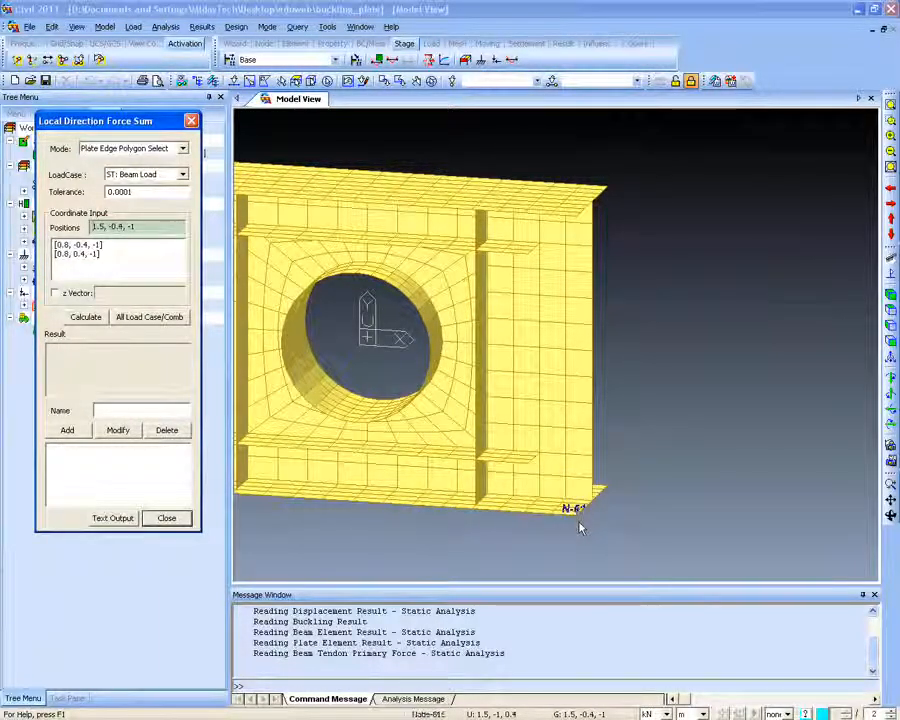
left_click(622, 488)
left_click(616, 200)
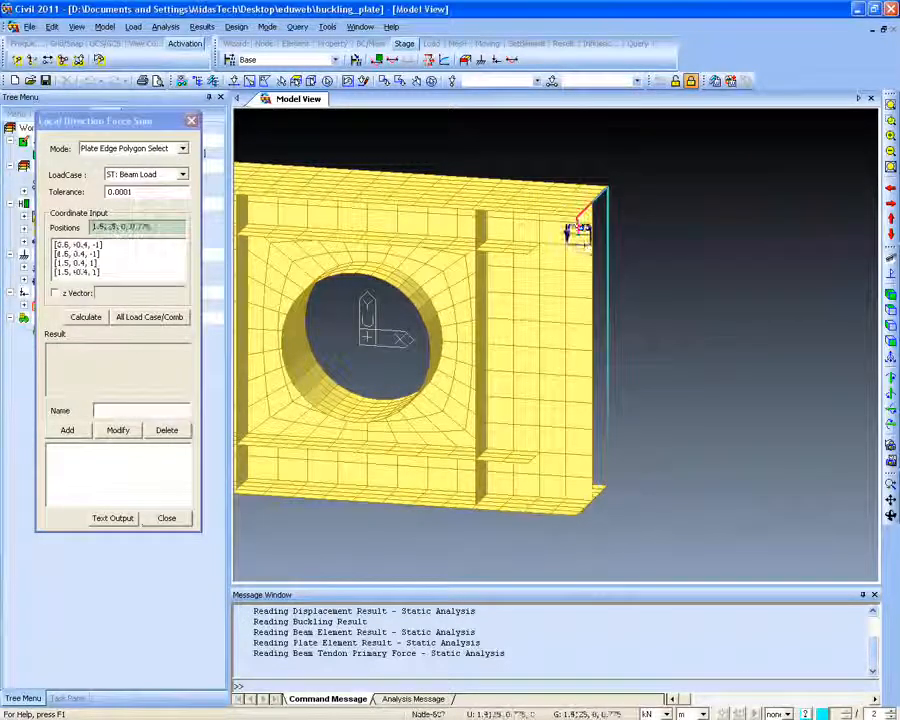
left_click(582, 519)
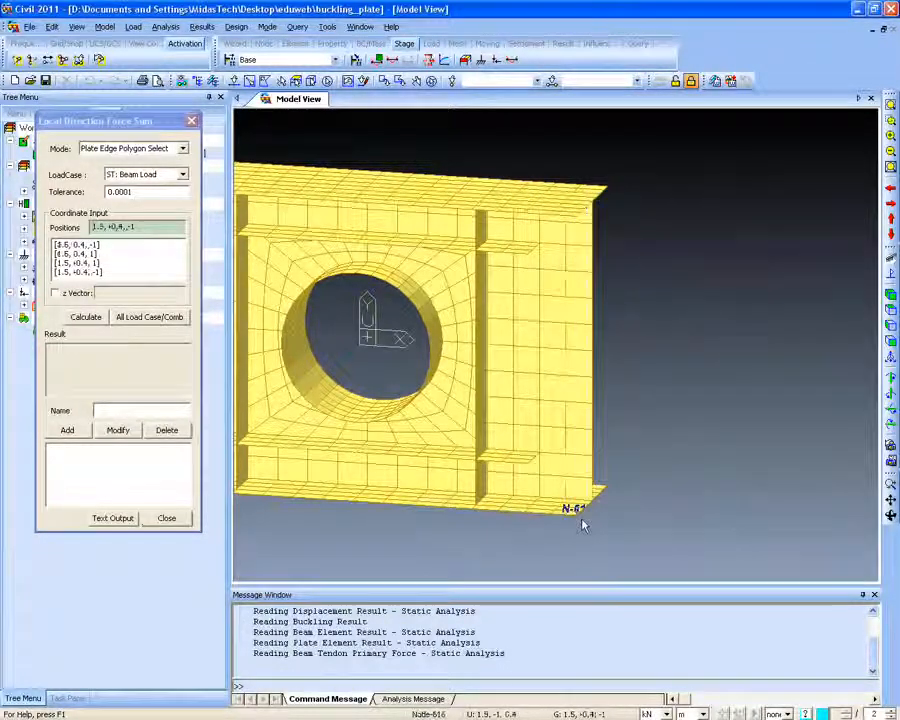
left_click(86, 317)
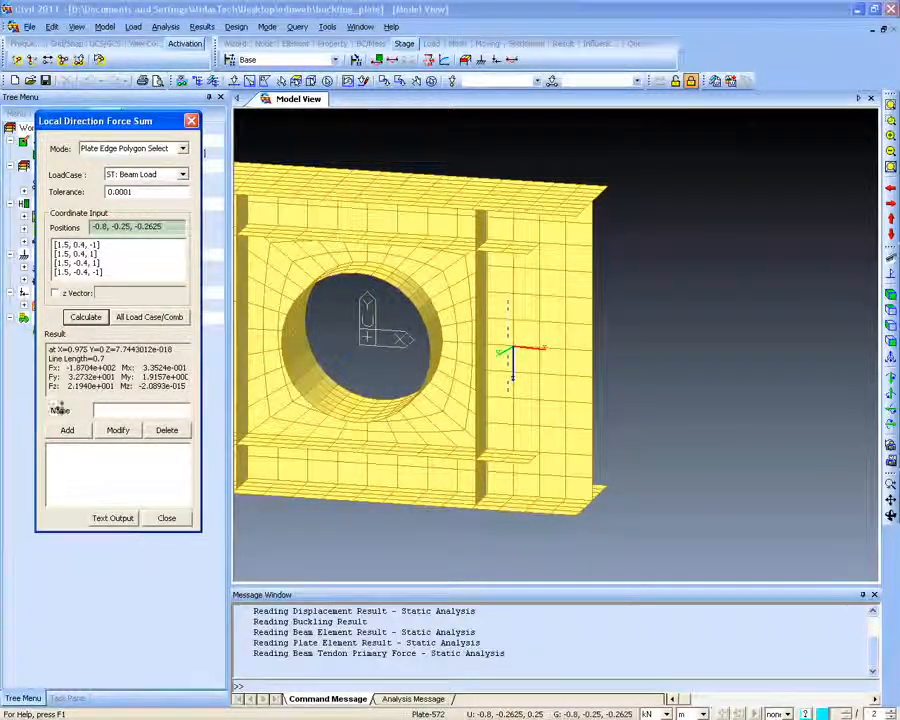
Inspect the force sum axes on the end plates, close Local Direction Force Sum, and reactivate the whole model
middle_click_drag(679, 437, 651, 430, "ctrl")
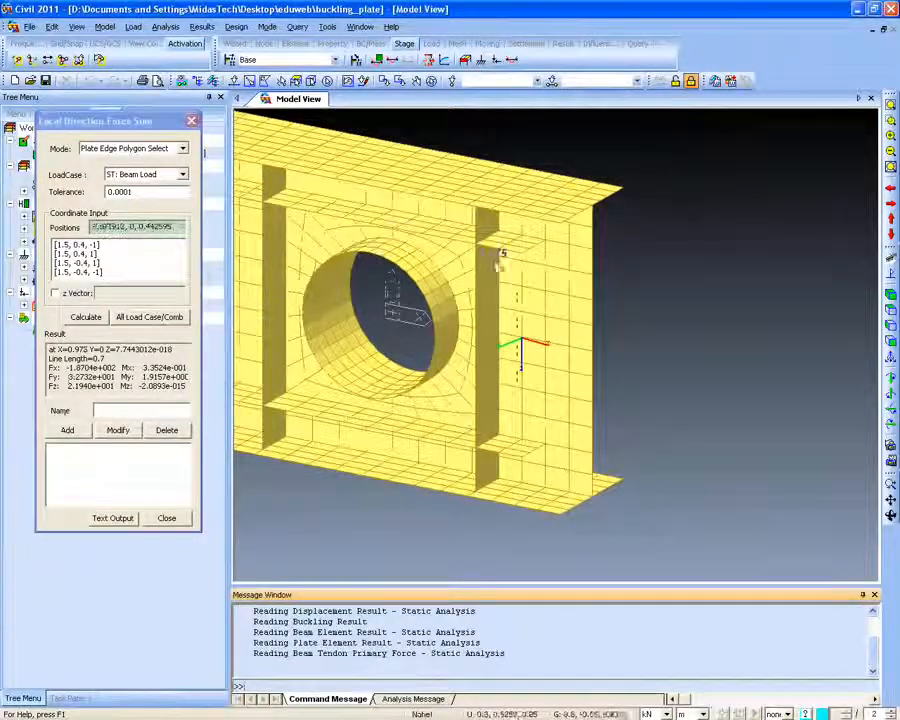
middle_click_drag(562, 374, 597, 374)
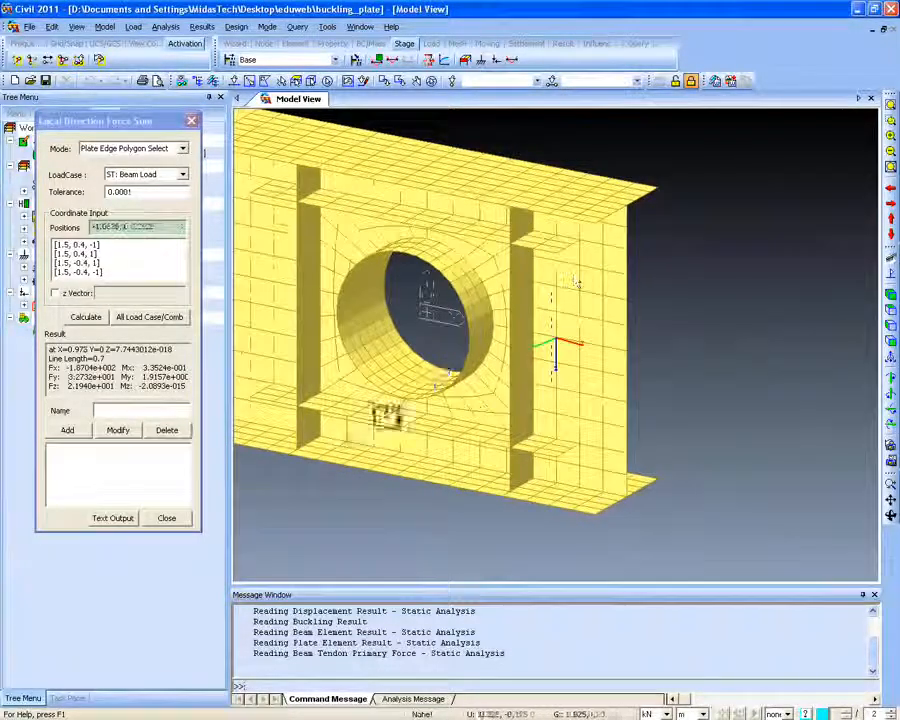
left_click(167, 517)
scroll(428, 300, "down", 3)
middle_click_drag(428, 300, 530, 424, "ctrl")
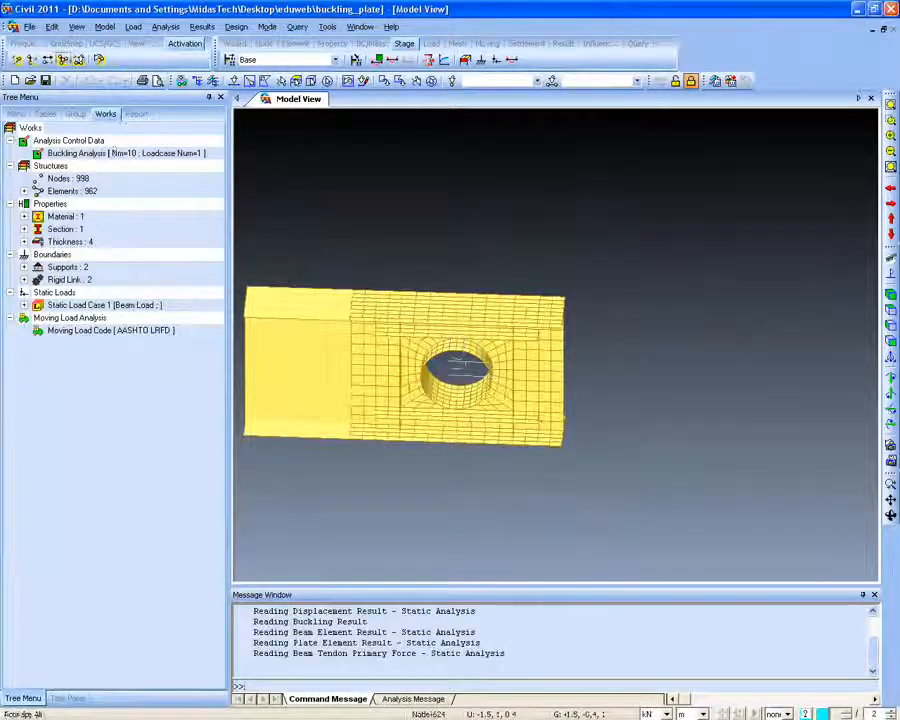
left_click(63, 59)
left_click_drag(333, 308, 424, 388)
Look over the available result tables, then try to advance the Text Printout Wizard without a load set and cancel it
left_click(201, 27)
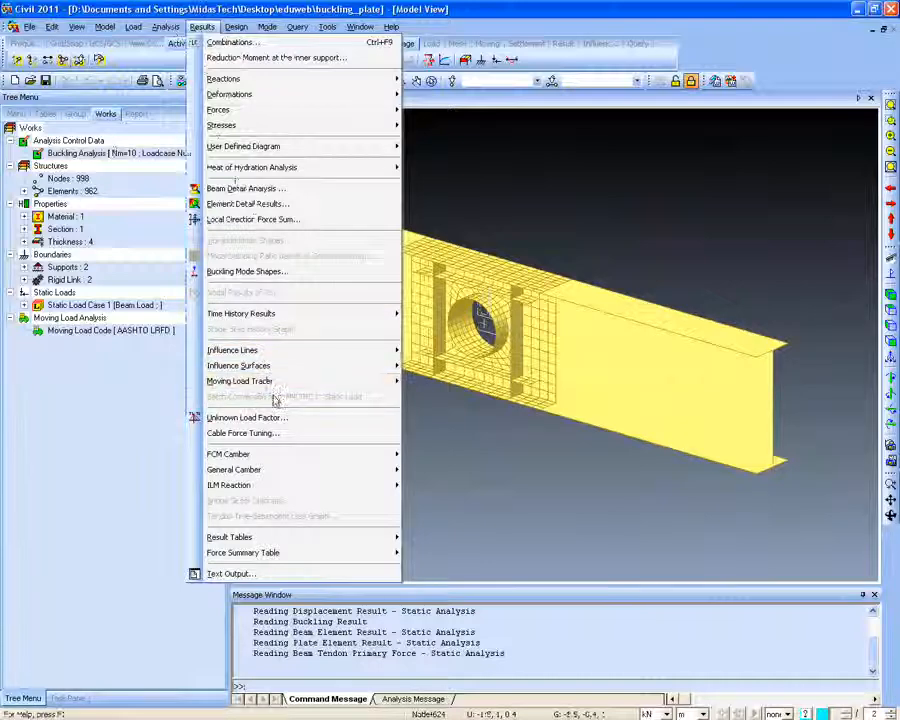
mouse_move(337, 538)
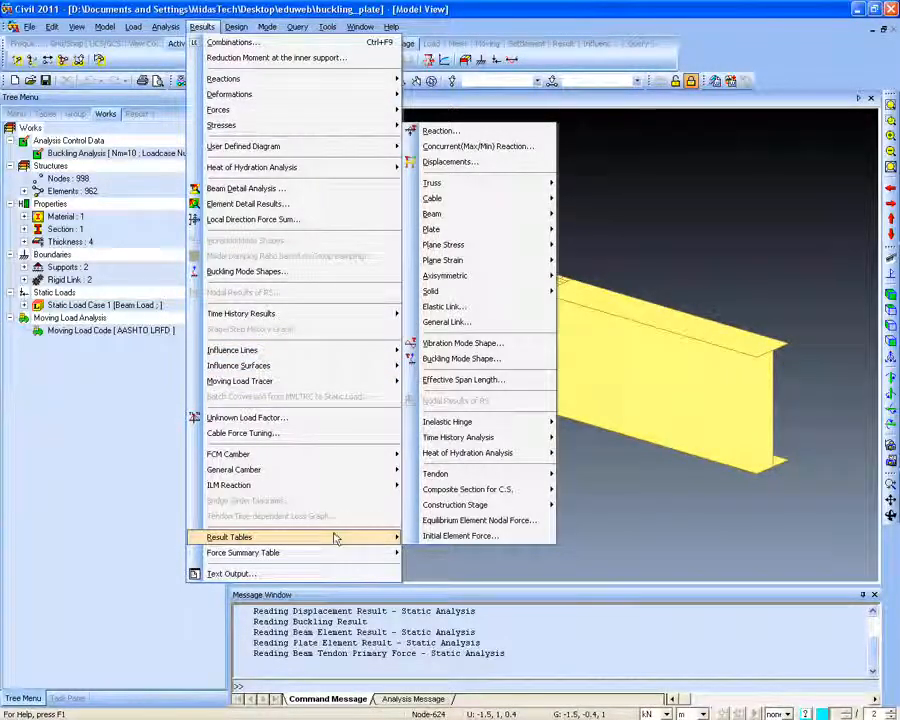
mouse_move(495, 230)
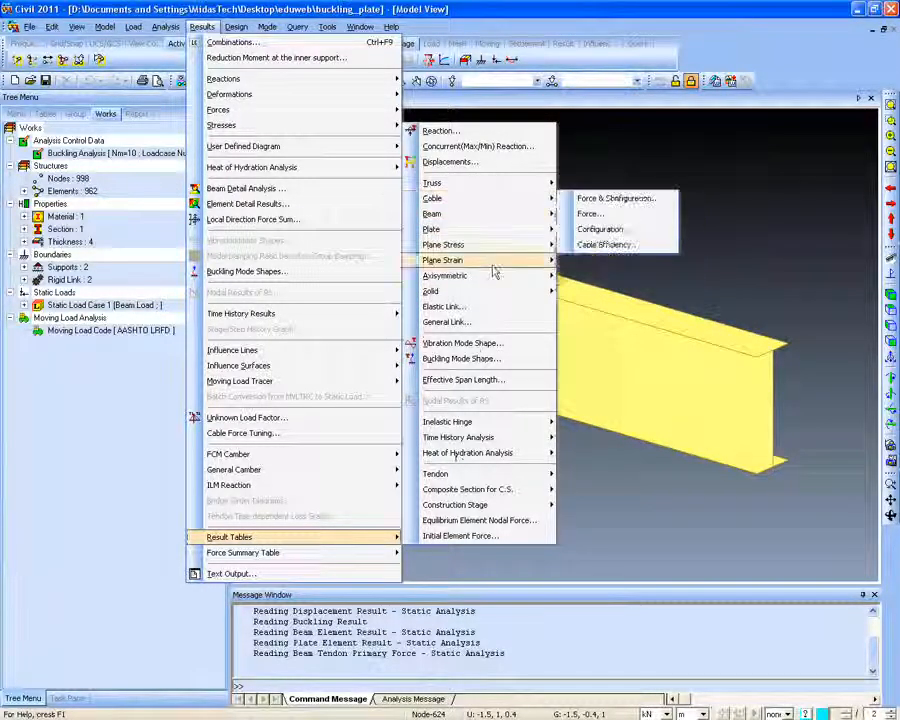
left_click(282, 574)
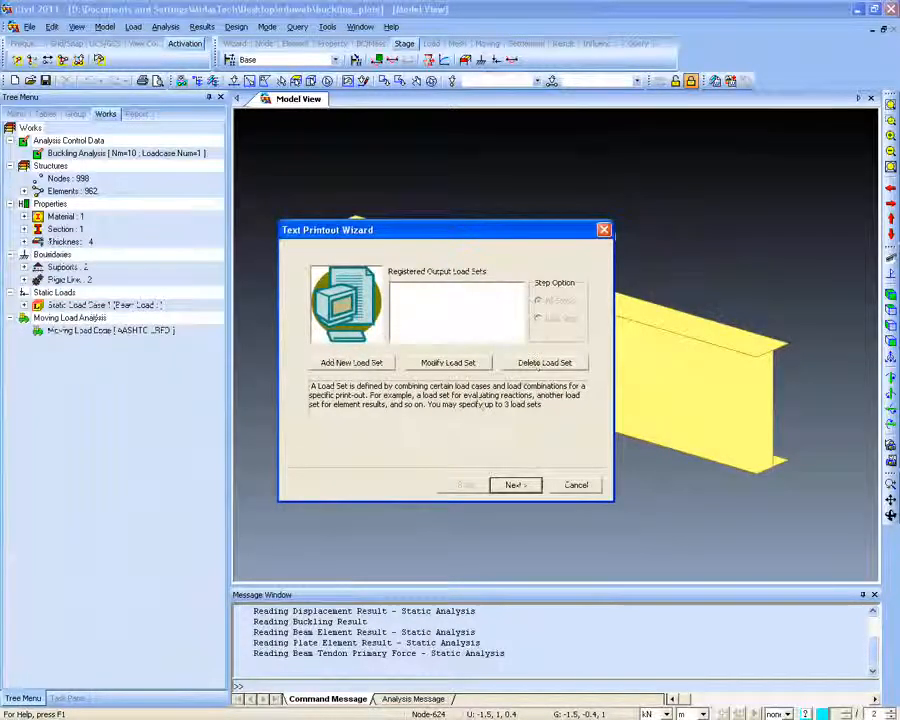
left_click(510, 485)
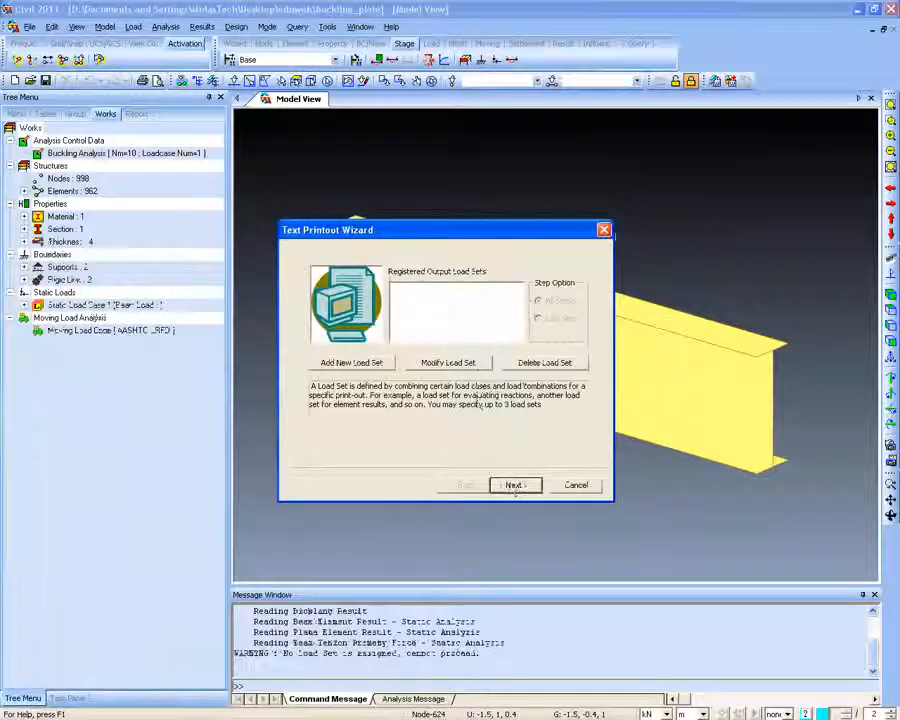
left_click(572, 486)
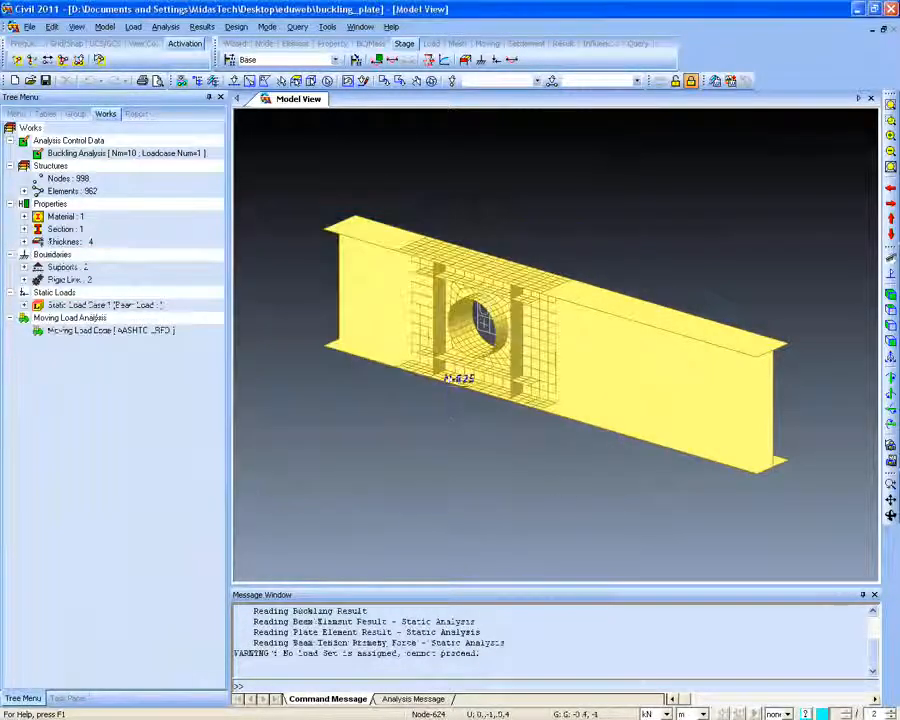
middle_click_drag(446, 374, 498, 368, "ctrl")
middle_click_drag(413, 388, 370, 364, "ctrl")
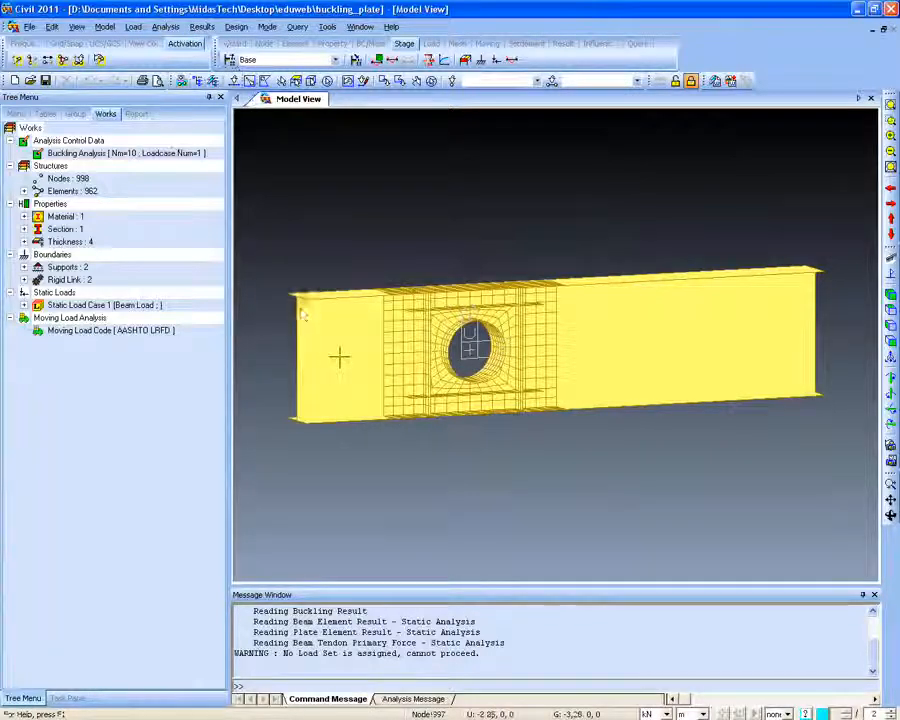
middle_click_drag(293, 286, 293, 257, "ctrl")
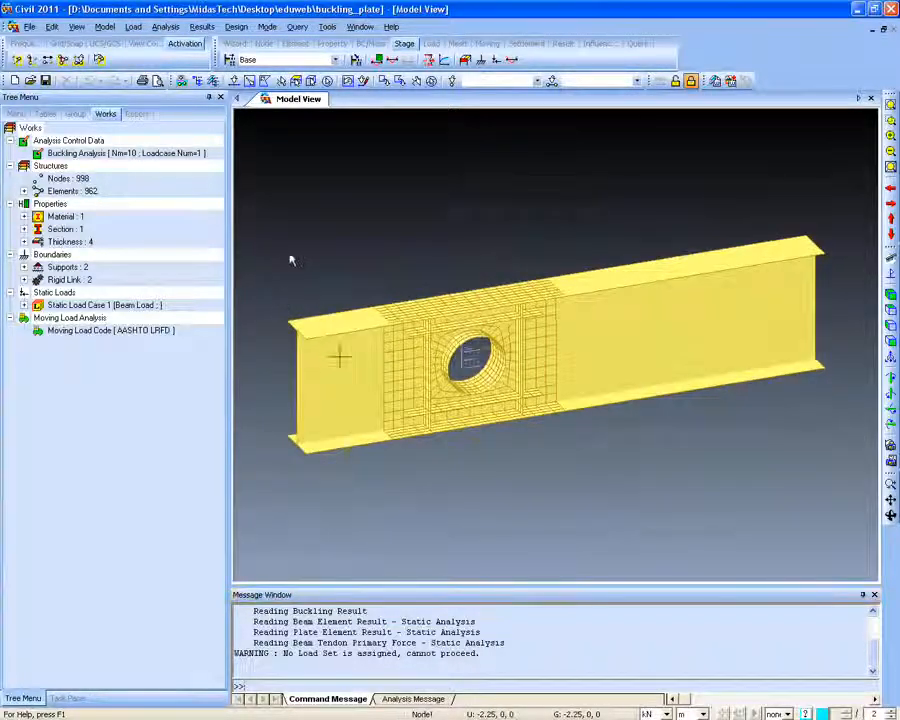
Choose a different code for the Concrete Design Code setting and apply it
left_click(236, 26)
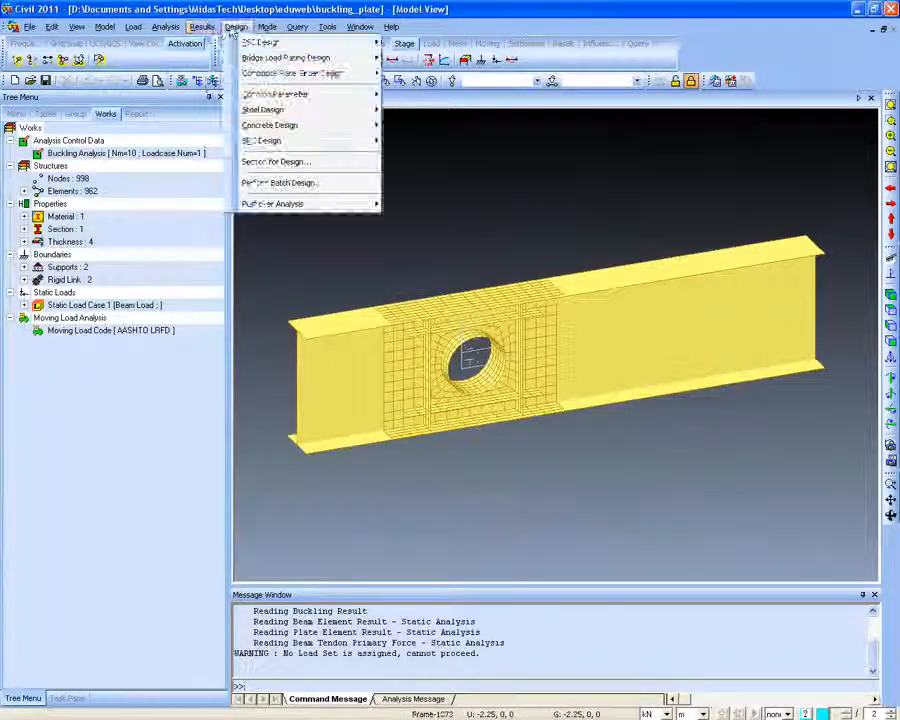
mouse_move(232, 43)
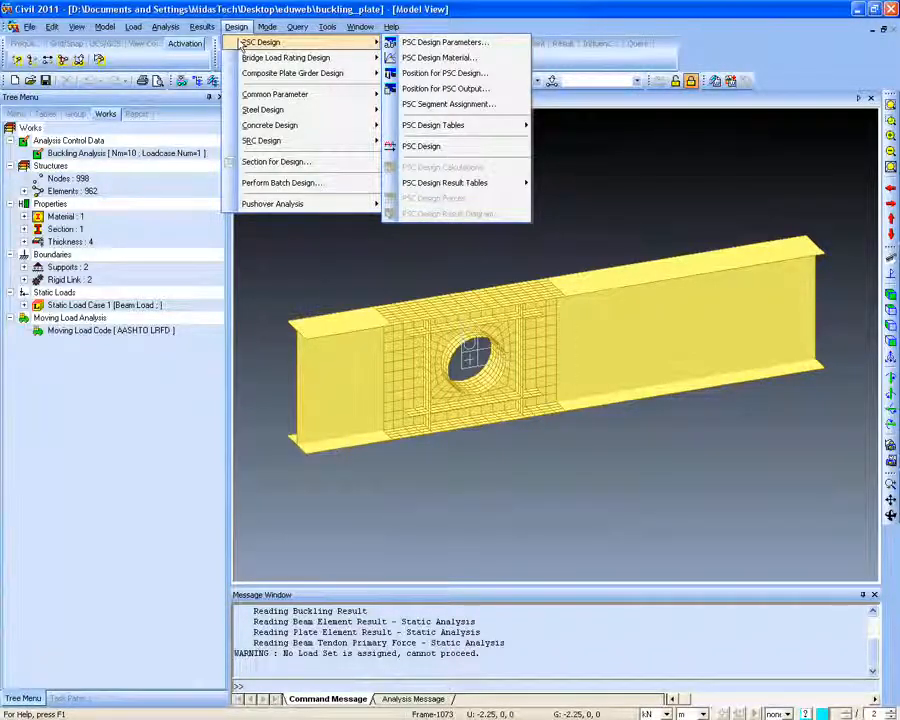
mouse_move(272, 82)
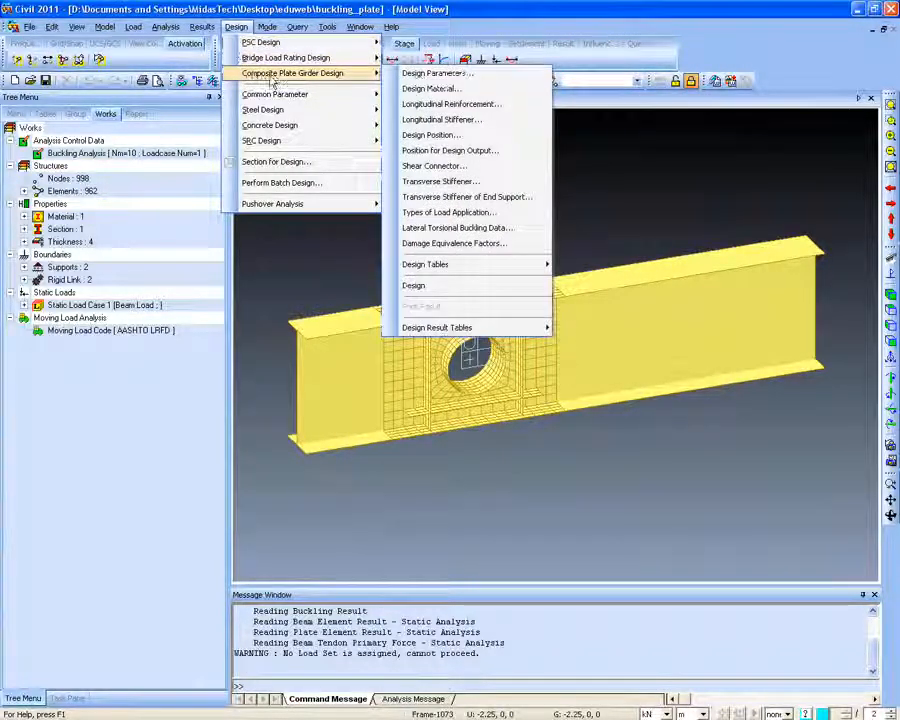
mouse_move(271, 113)
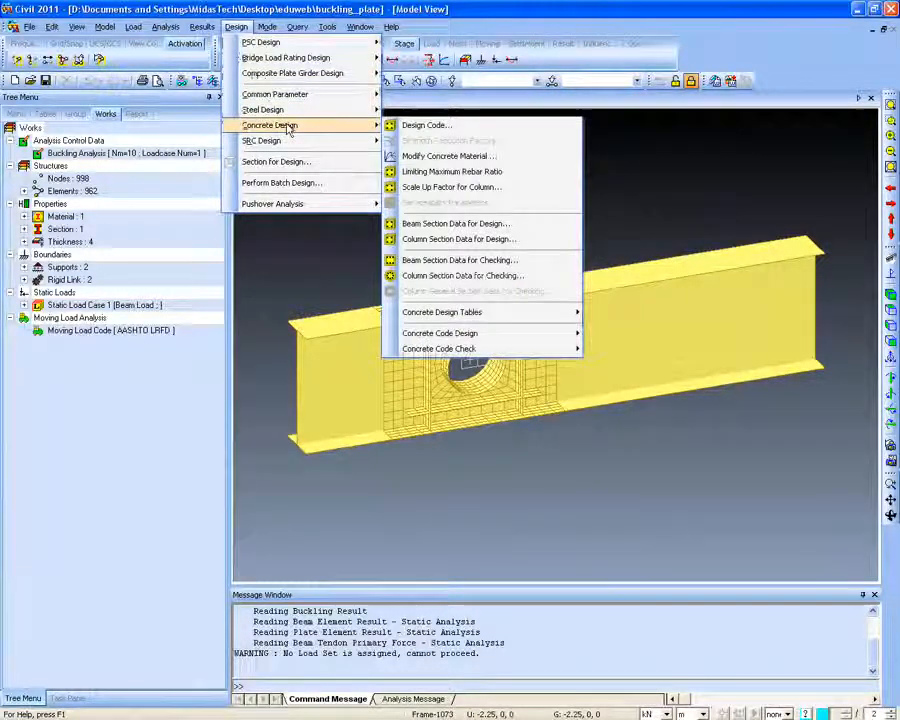
left_click(450, 127)
left_click(488, 340)
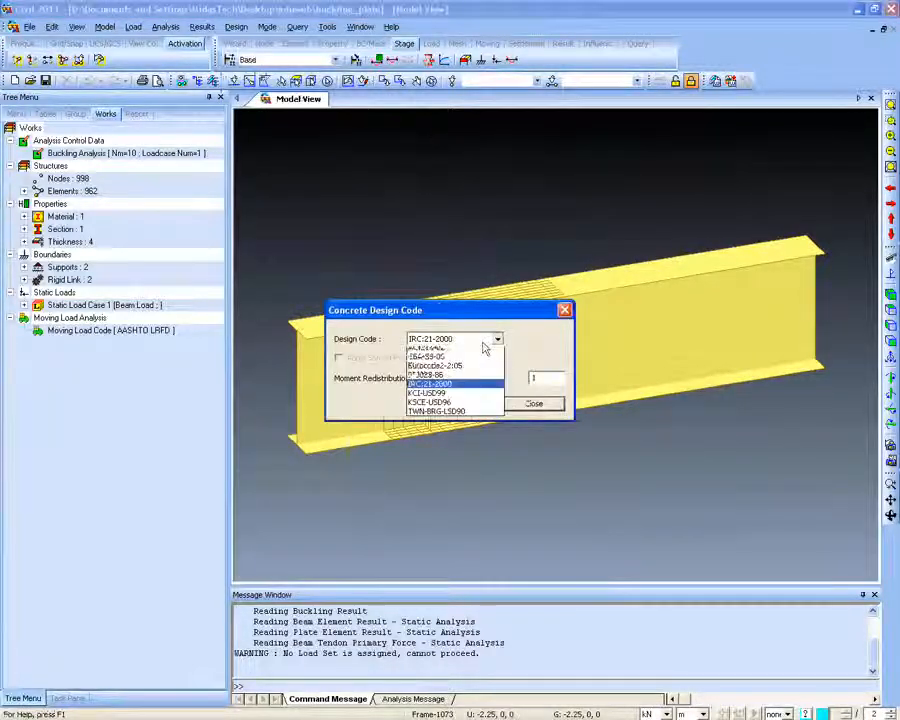
left_click(454, 372)
left_click(470, 403)
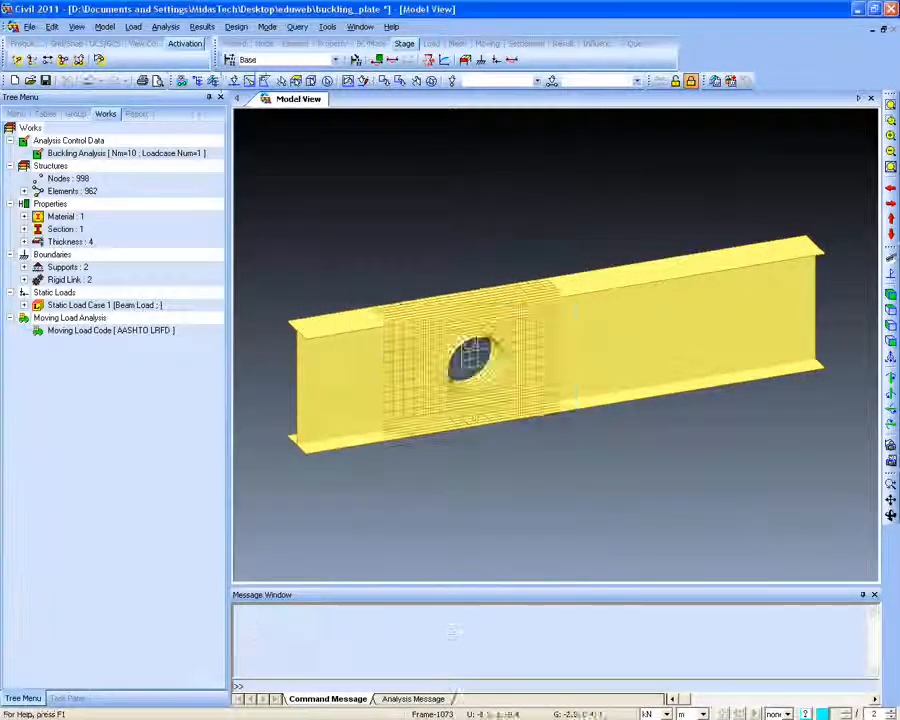
left_click(236, 26)
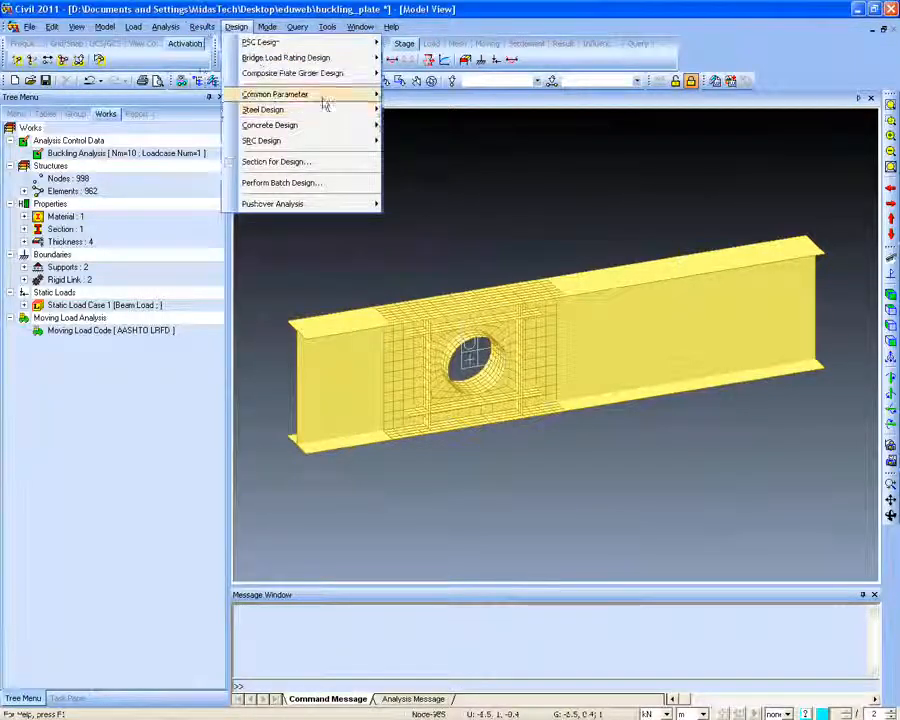
mouse_move(331, 126)
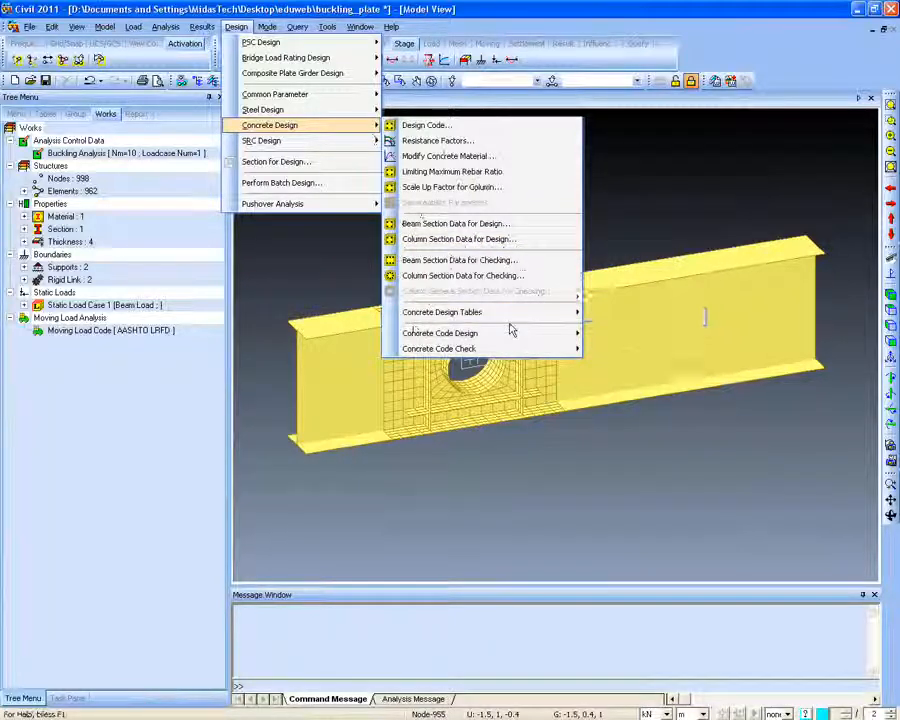
mouse_move(529, 318)
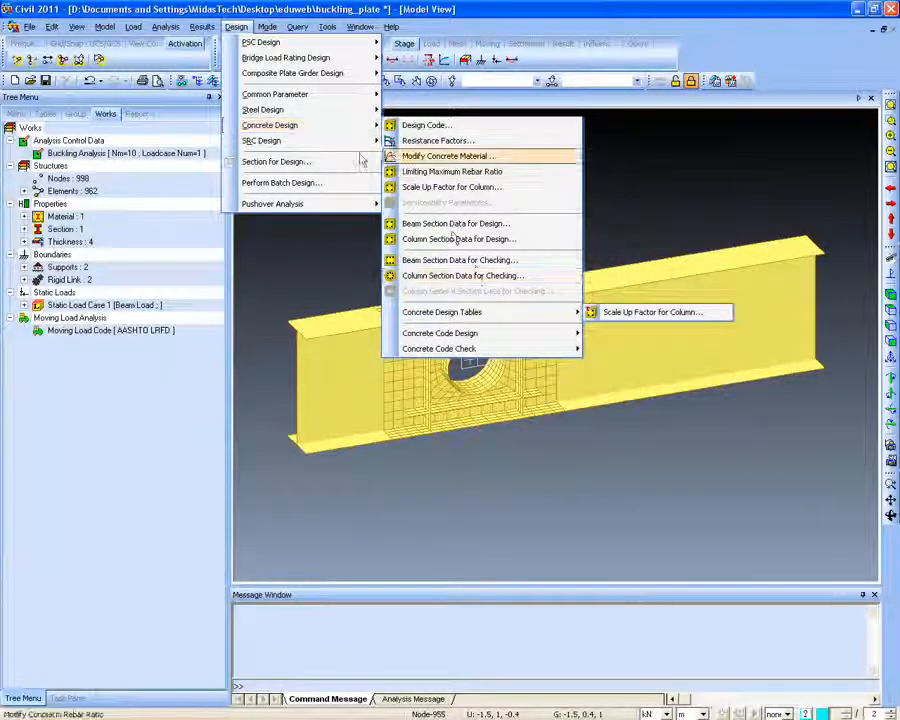
mouse_move(278, 45)
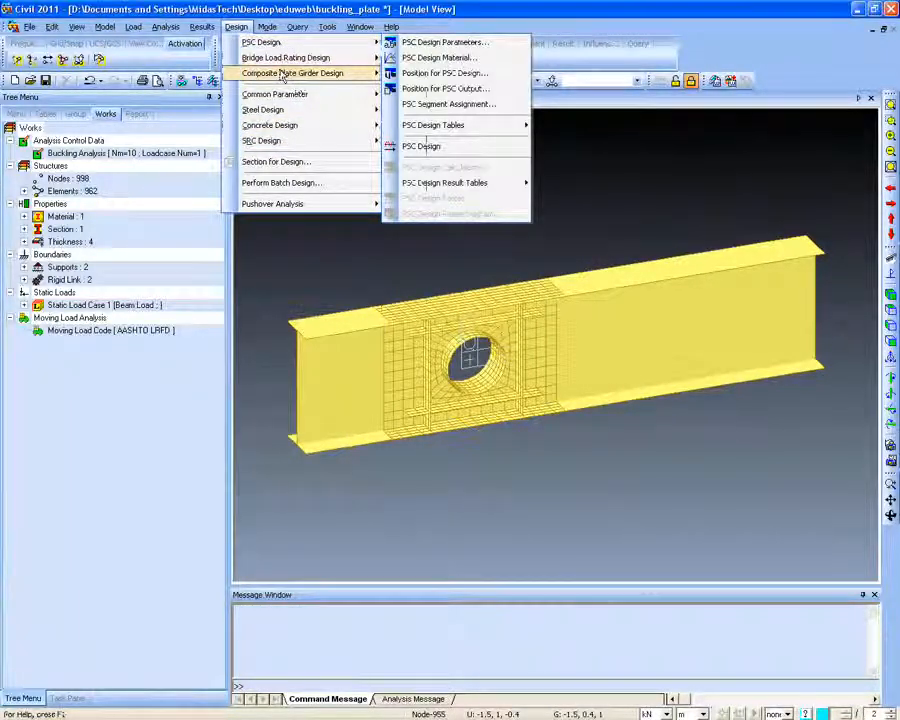
mouse_move(303, 76)
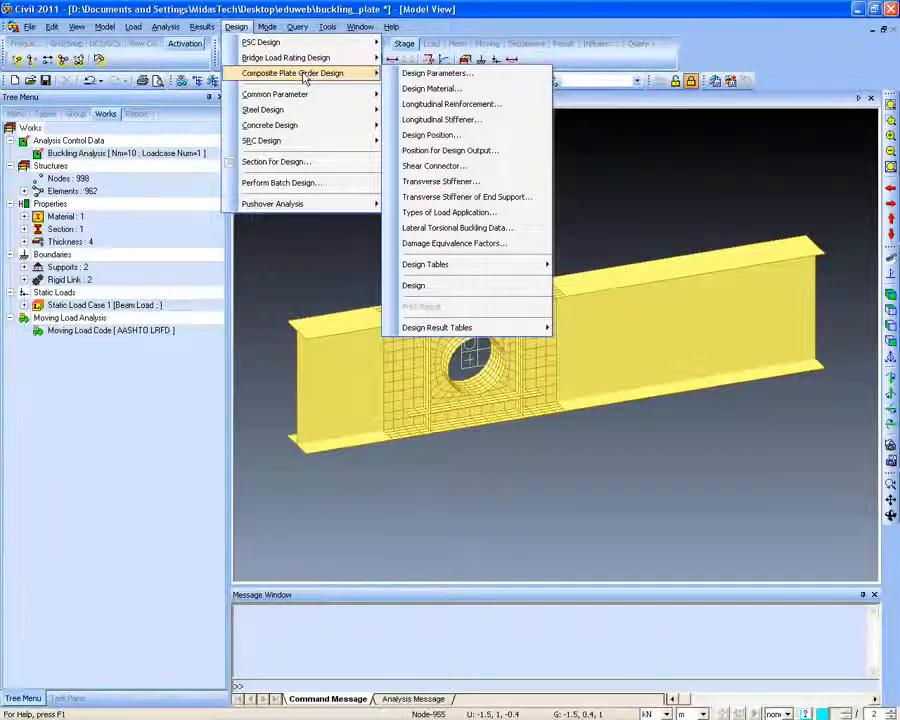
Check the available codes in the Composite Plate Girder Design Parameters and close them without changes
left_click(410, 73)
left_click(428, 202)
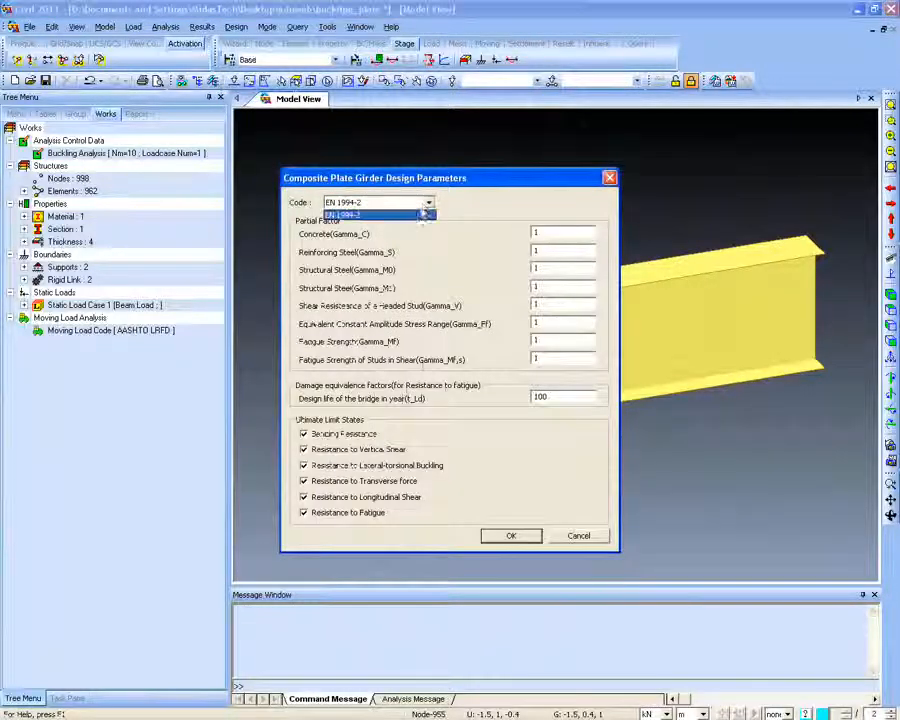
left_click(424, 214)
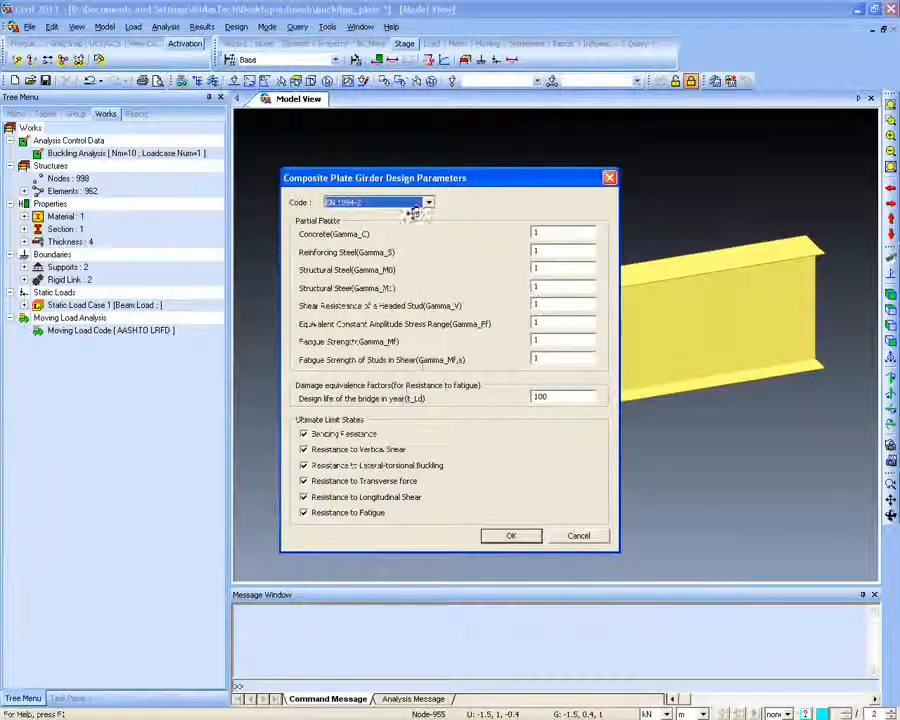
left_click(579, 537)
left_click(202, 26)
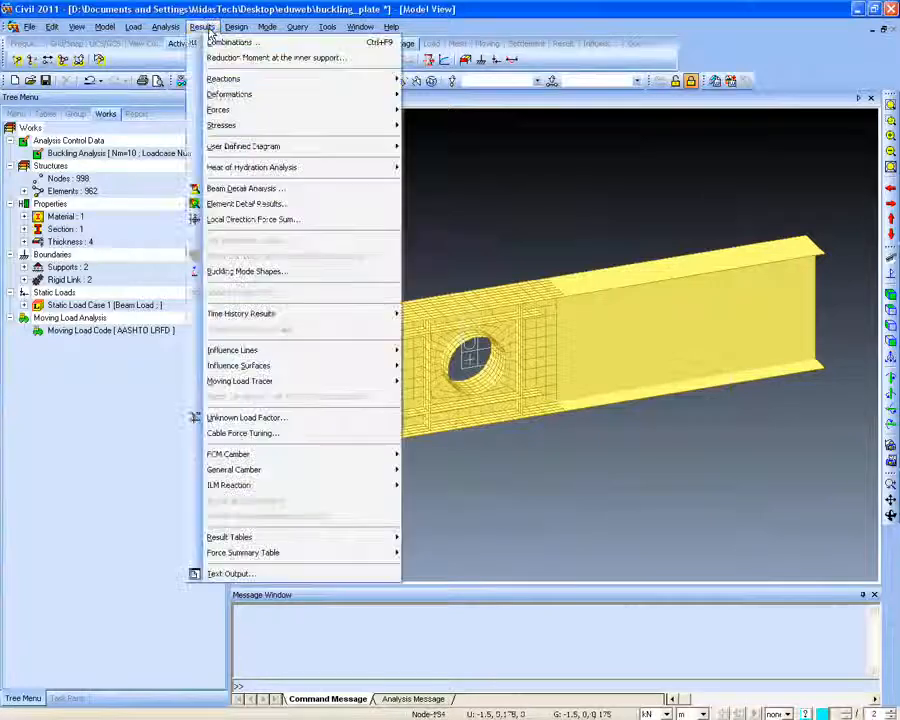
mouse_move(236, 26)
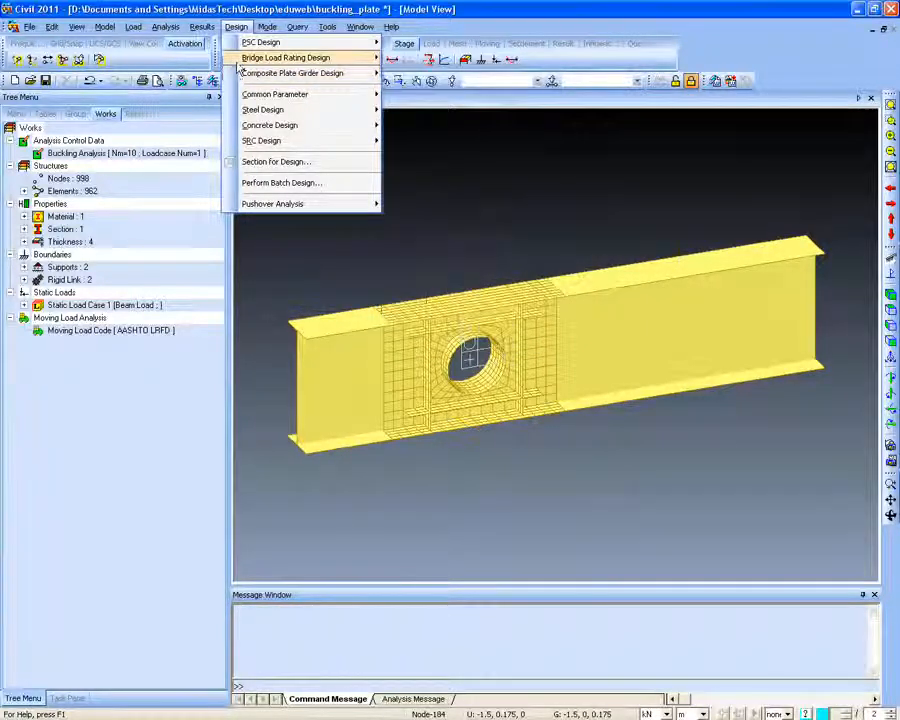
left_click(201, 26)
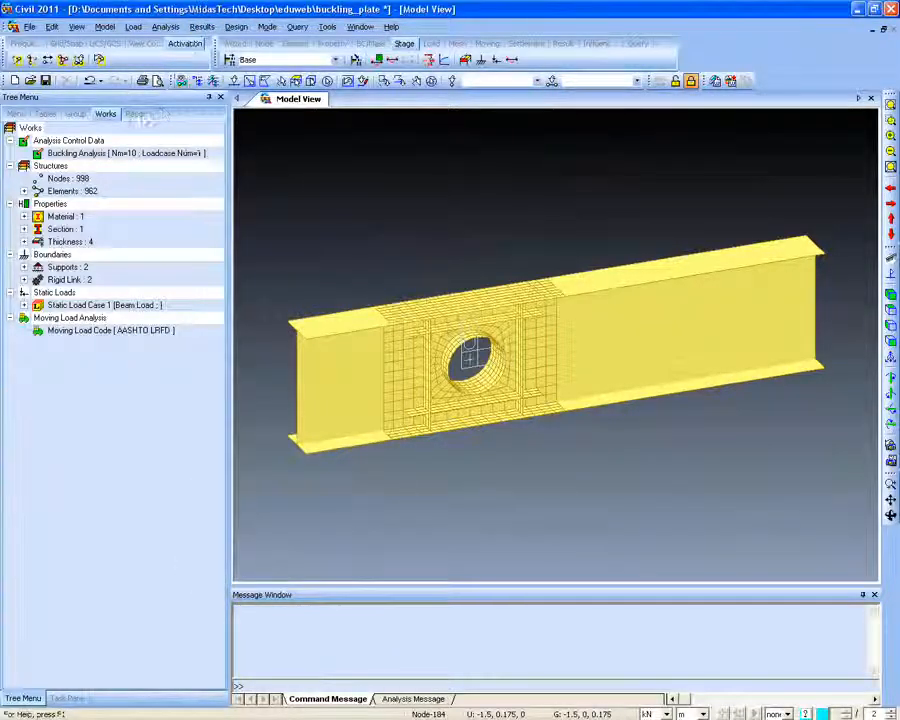
left_click(136, 115)
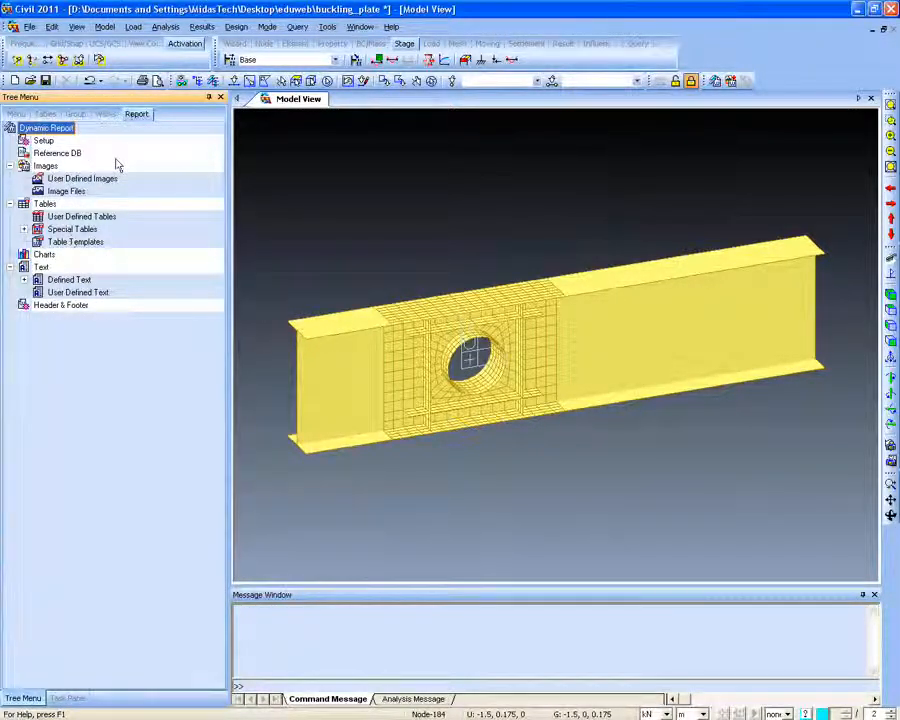
left_click(105, 114)
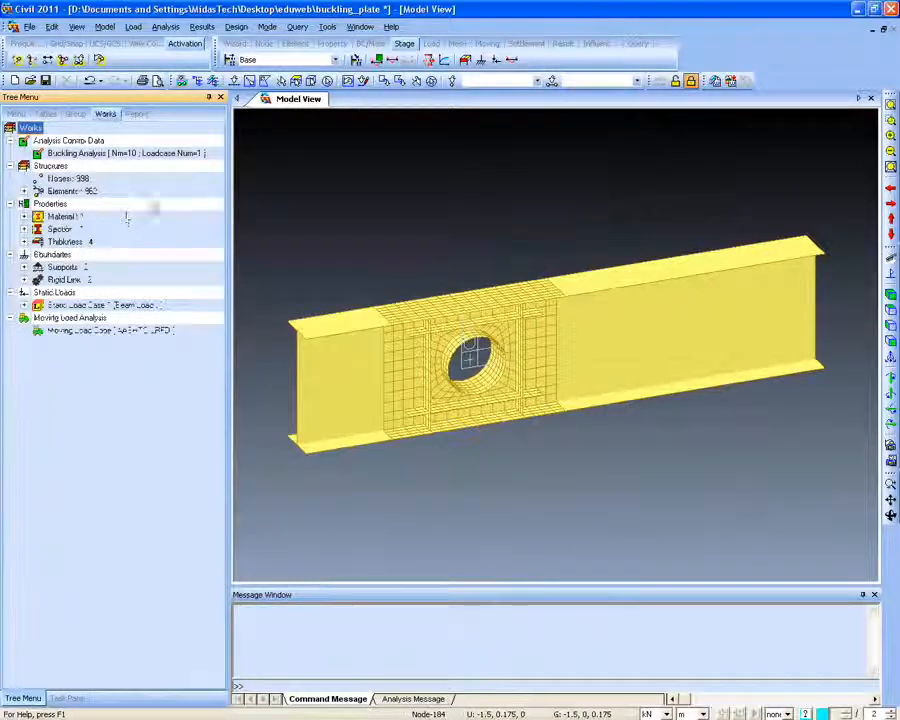
middle_click_drag(352, 279, 425, 363)
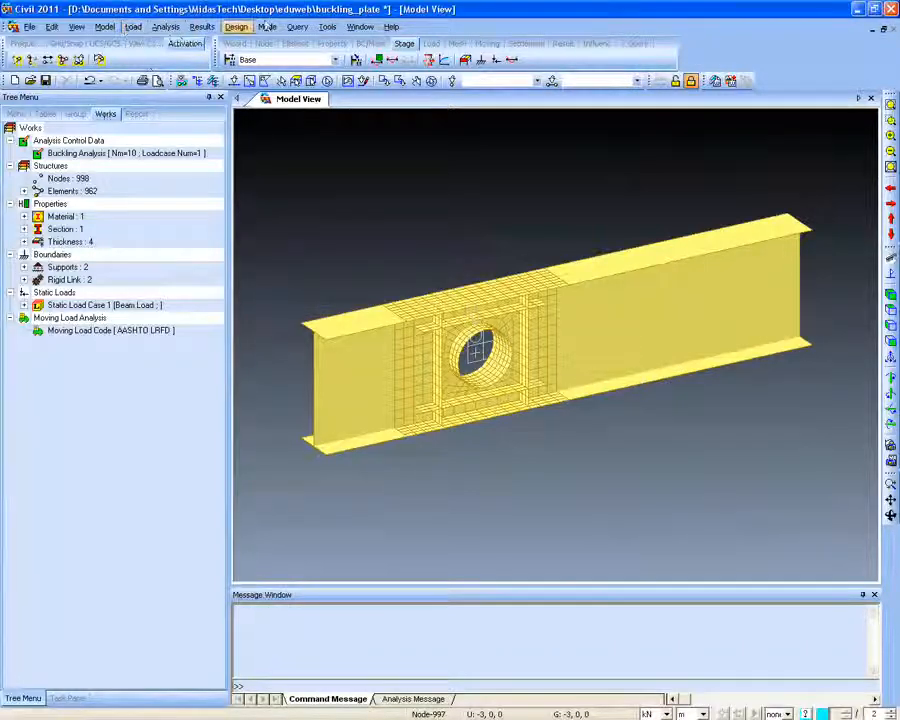
left_click(203, 27)
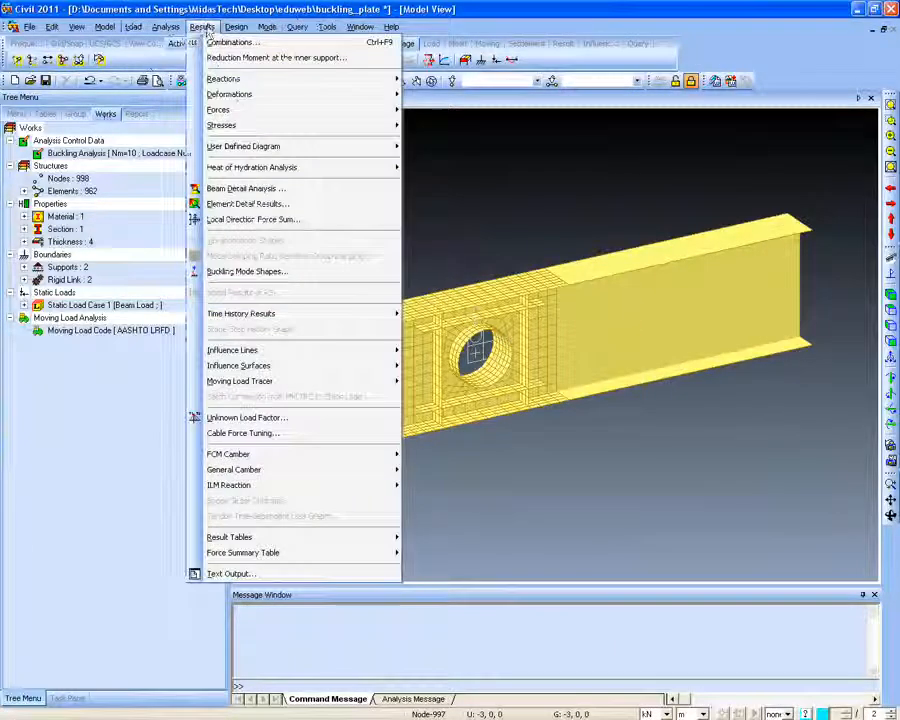
left_click(203, 27)
Examine the Dynamic Report items for images, tables, text, and header and footer
left_click(136, 113)
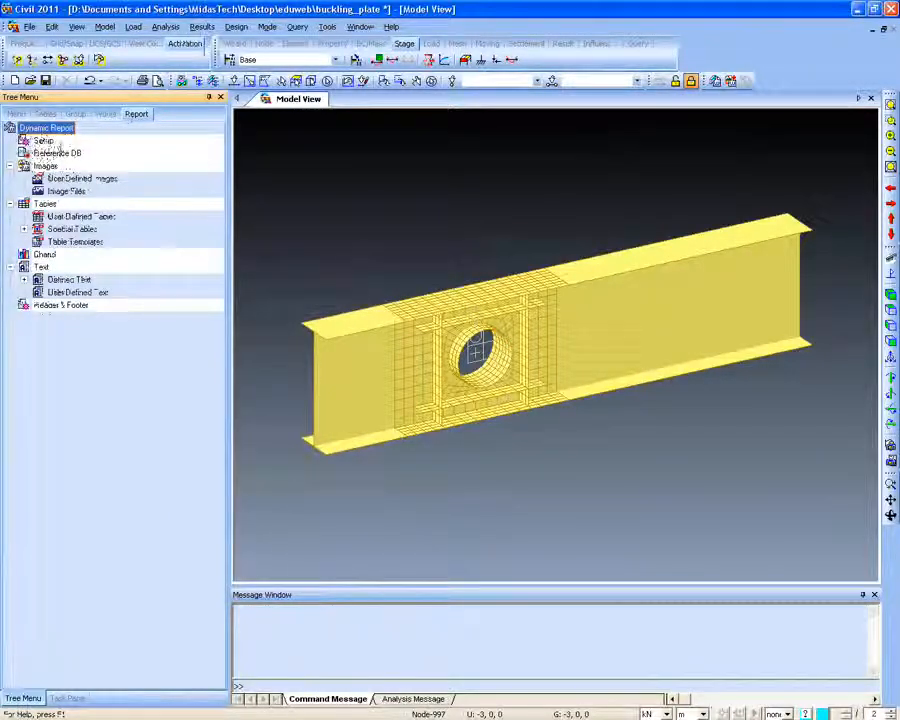
left_click(48, 178)
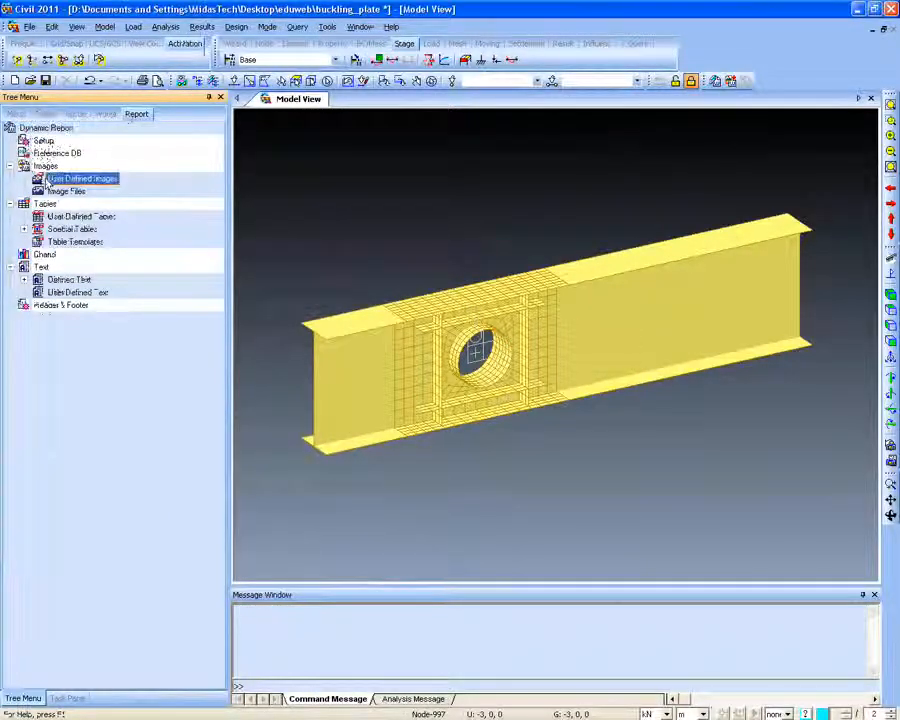
left_click(63, 189)
left_click(78, 216)
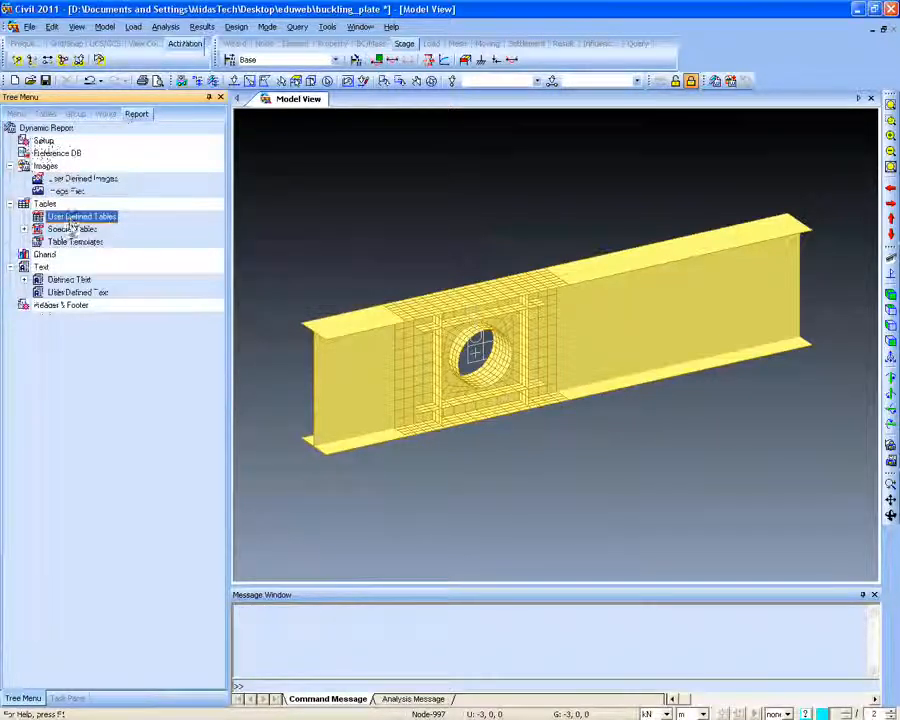
left_click(75, 241)
left_click(68, 279)
left_click(78, 292)
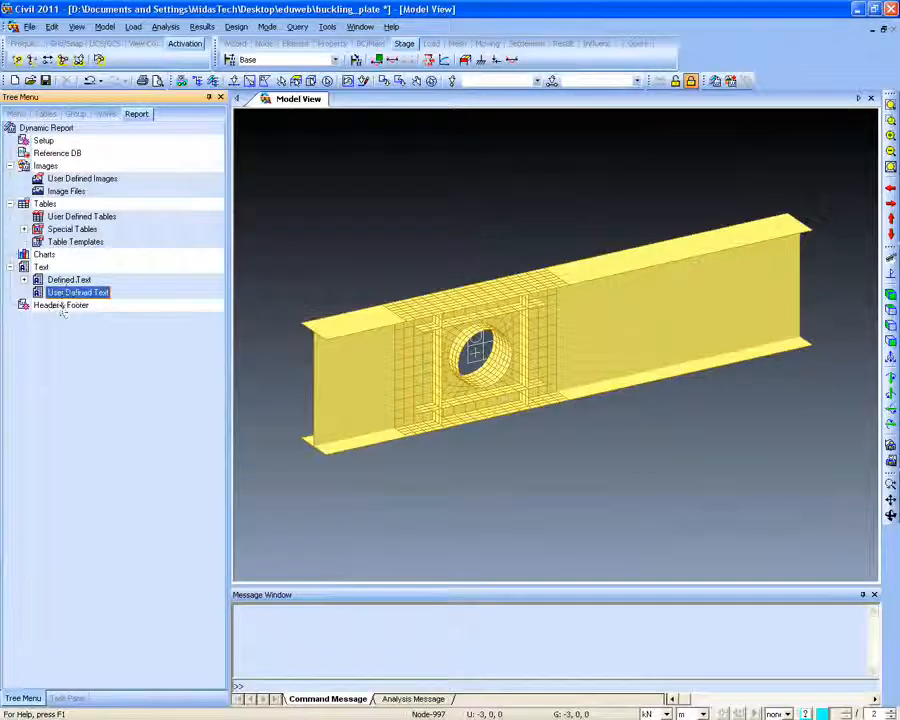
left_click(72, 305)
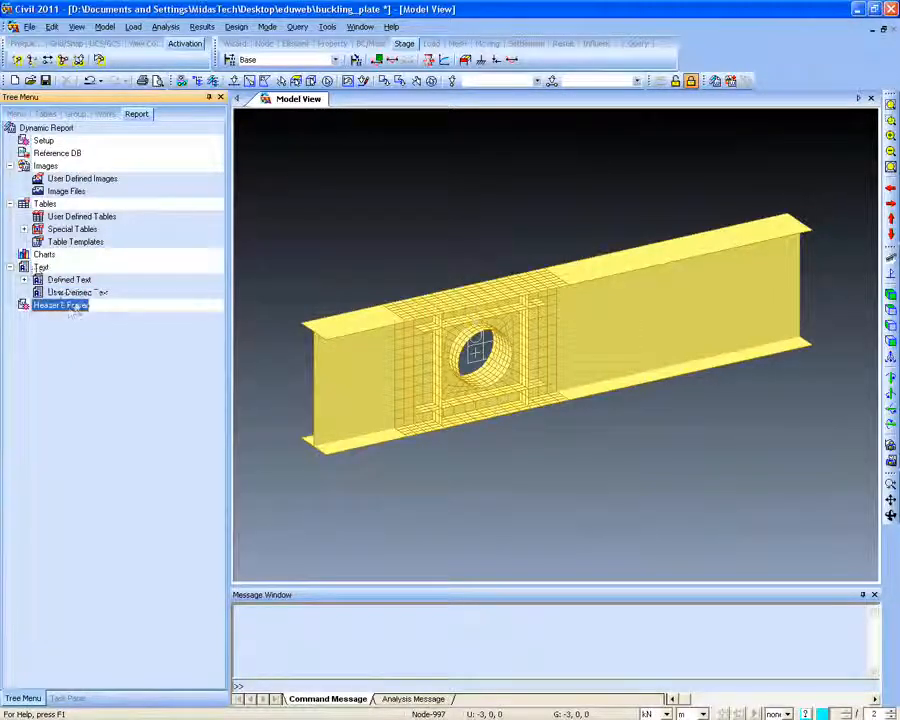
left_click(78, 293)
left_click(70, 281)
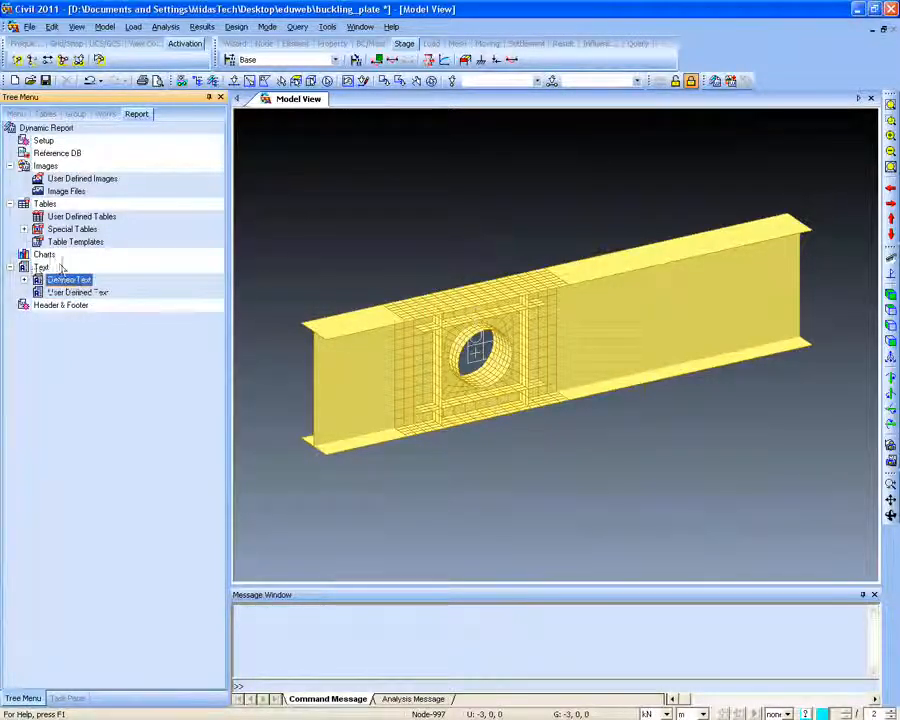
left_click(72, 242)
left_click(70, 230)
Try to insert the User Defined Tables into the report without a report document open
right_click(74, 218)
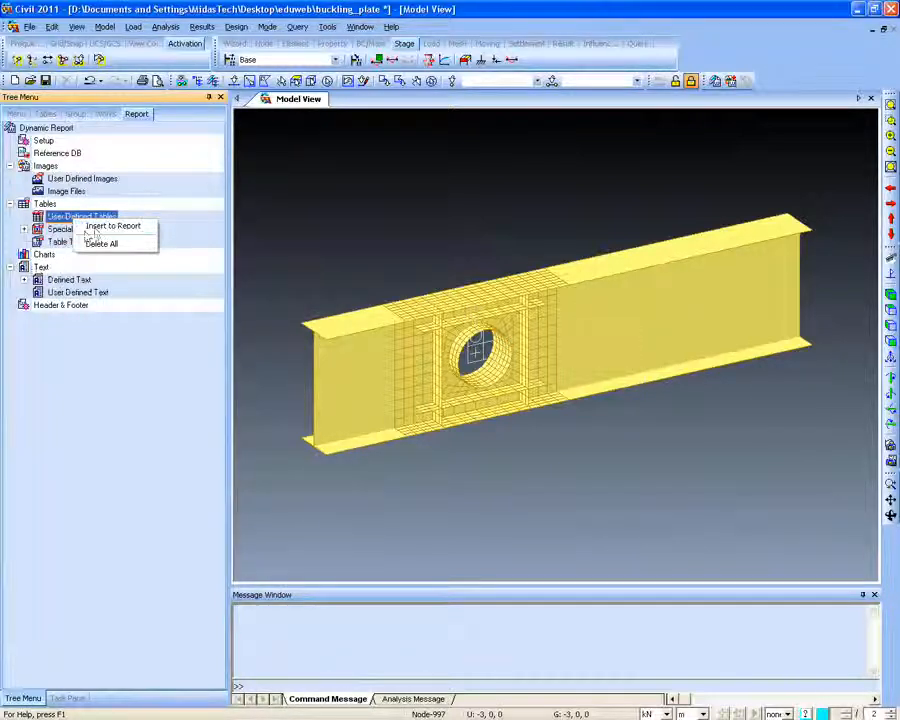
left_click(95, 228)
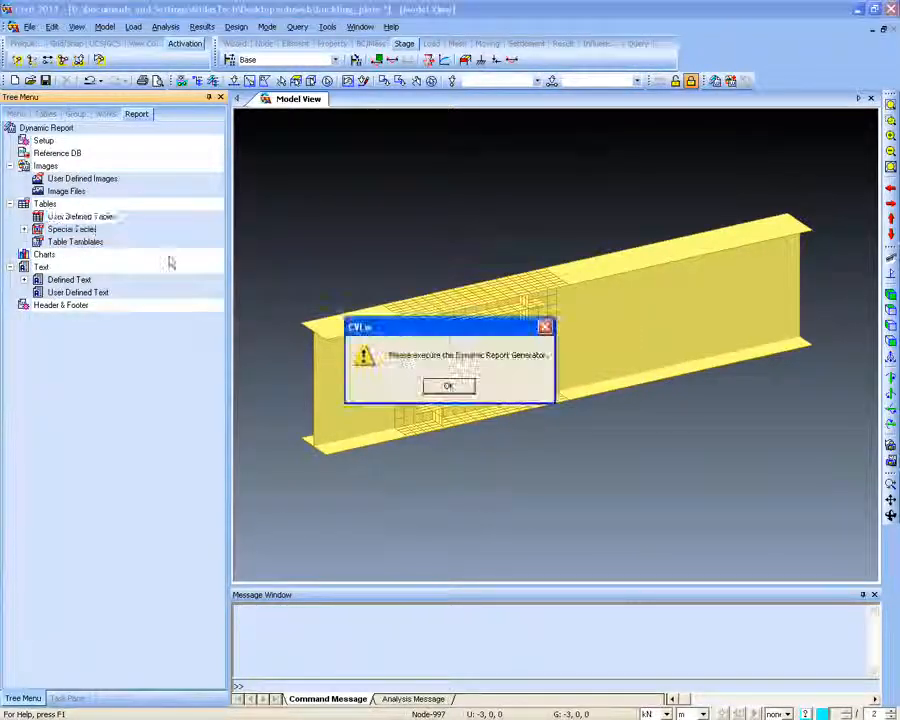
left_click(448, 382)
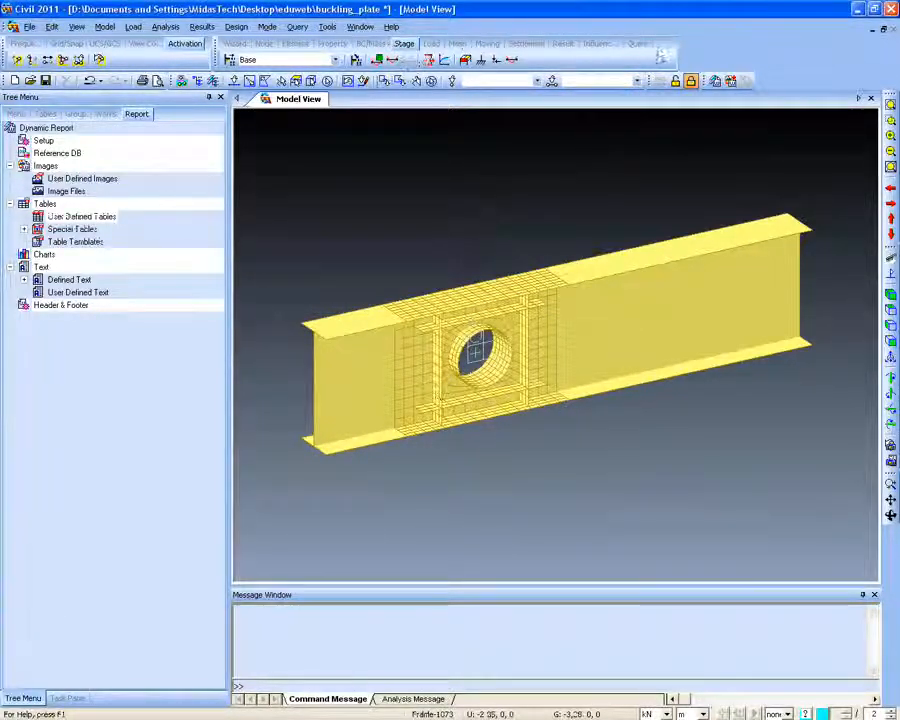
Create a new Dynamic Report document and enter the heading text "Report for the desig"
left_click(722, 83)
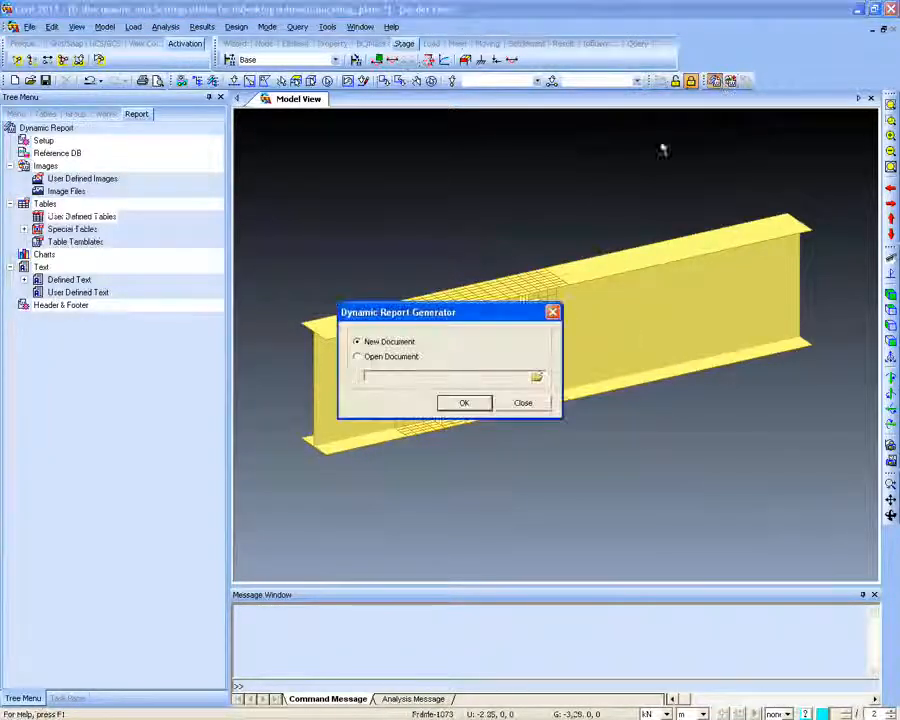
left_click(462, 403)
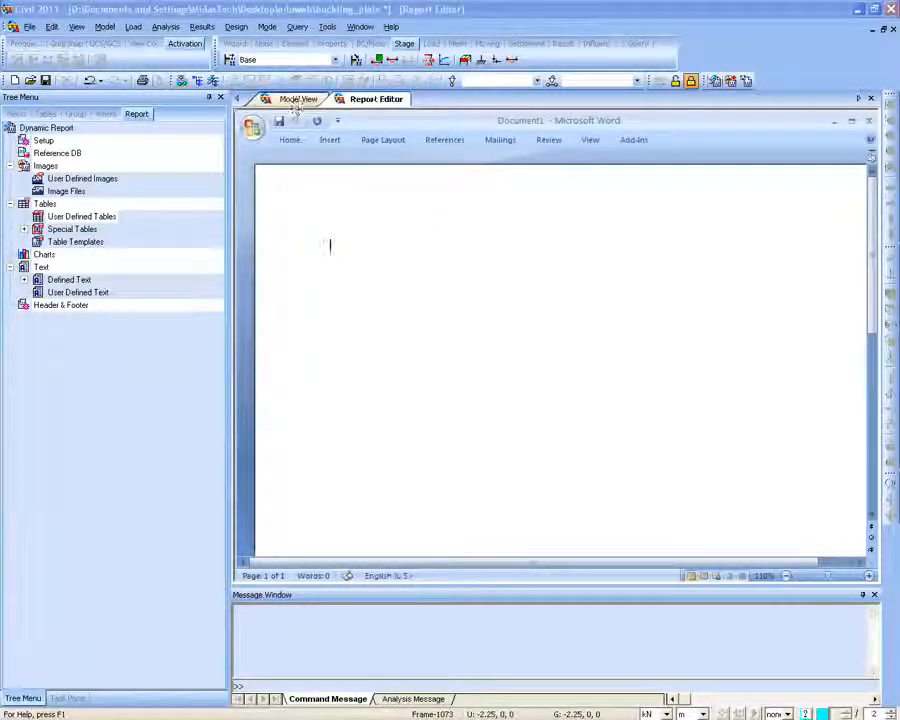
double_click(332, 245)
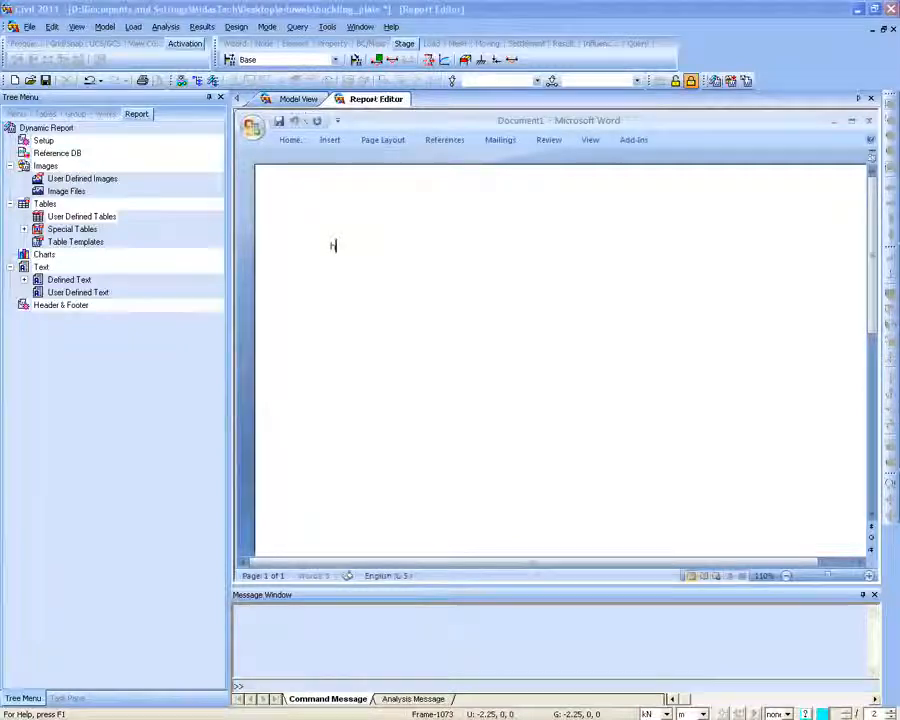
type("report for")
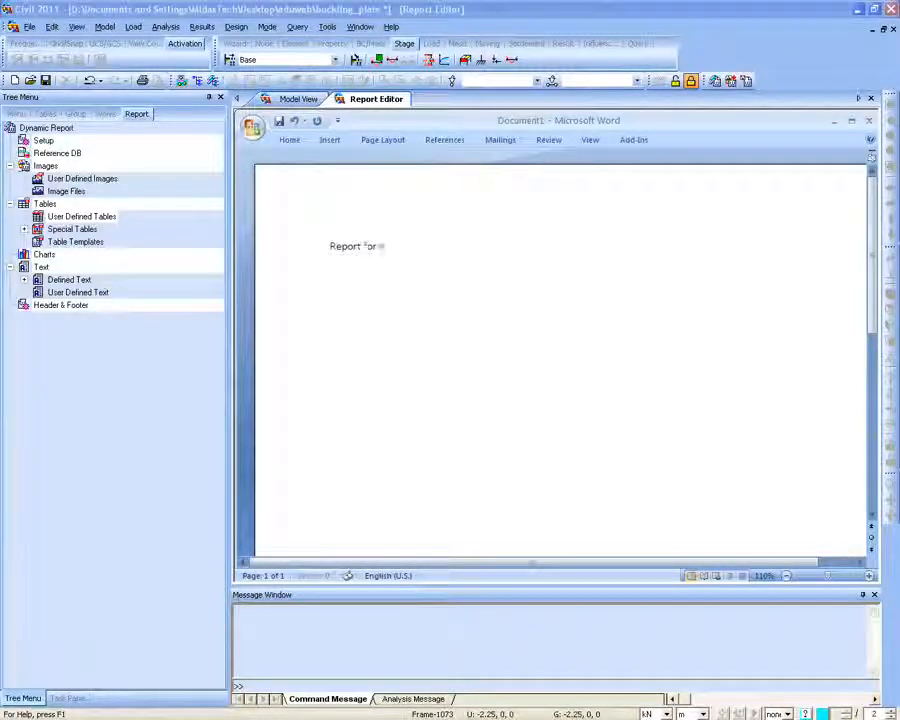
type(" the iesigne")
key("BackSpace")
key("BackSpace")
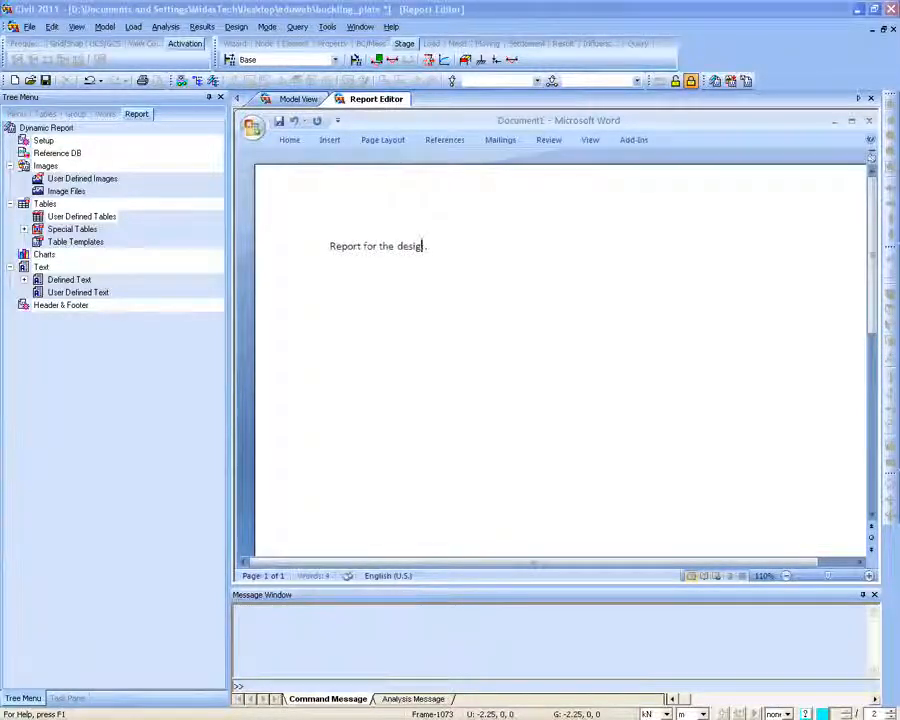
Capture the current model view as a Dynamic Report image named "model image"
left_click(100, 217)
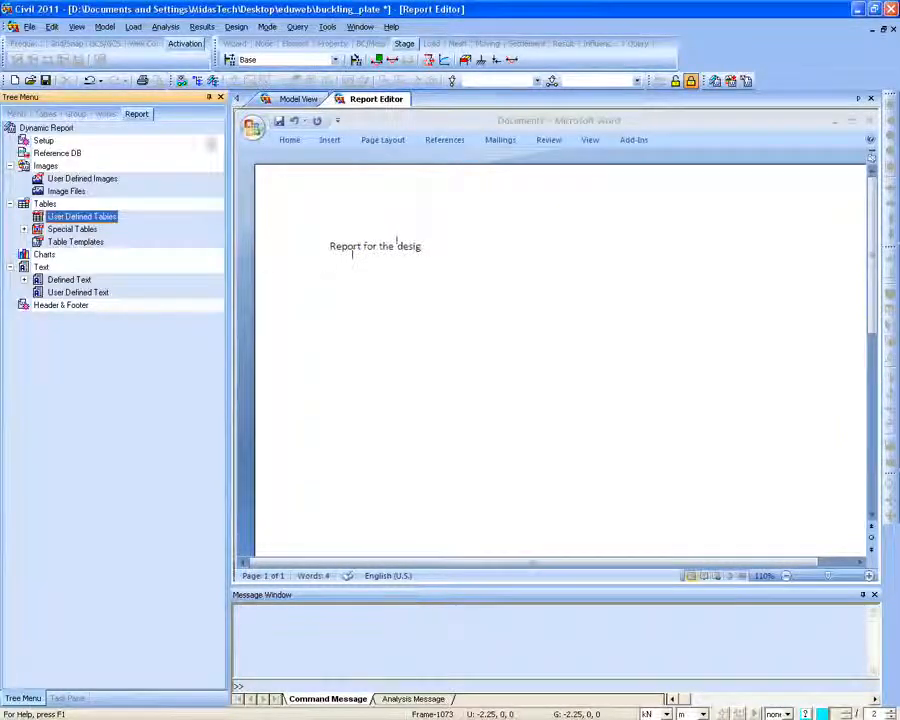
left_click(296, 99)
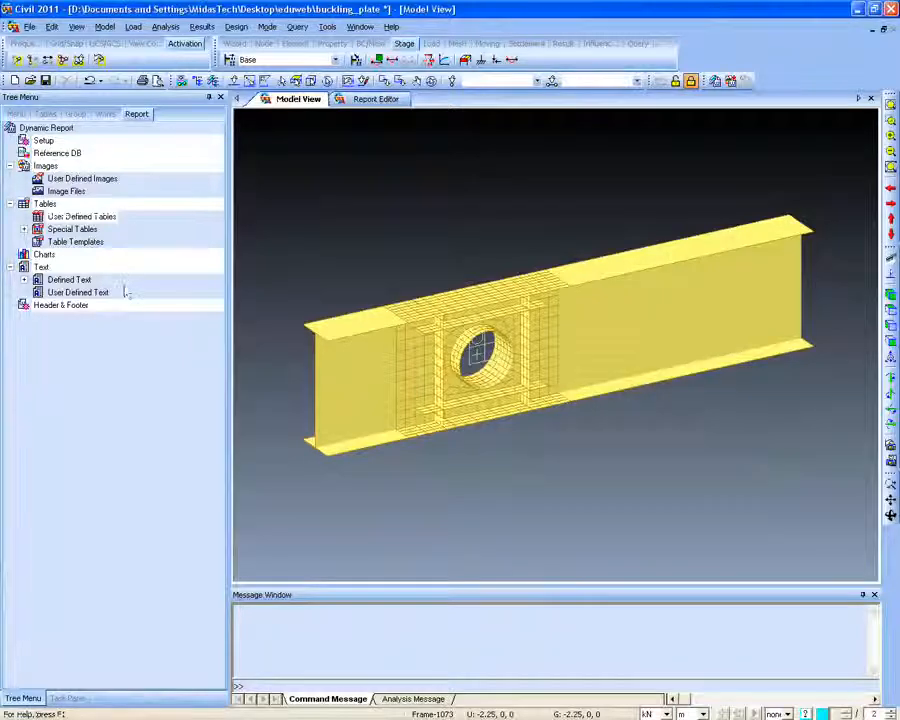
left_click(731, 82)
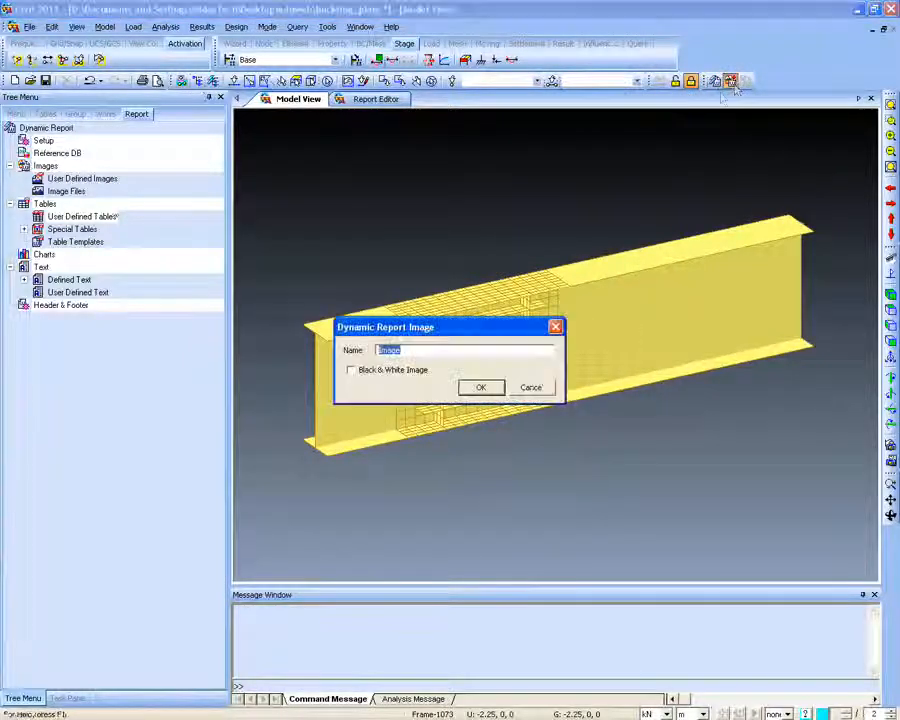
left_click_drag(494, 326, 291, 386)
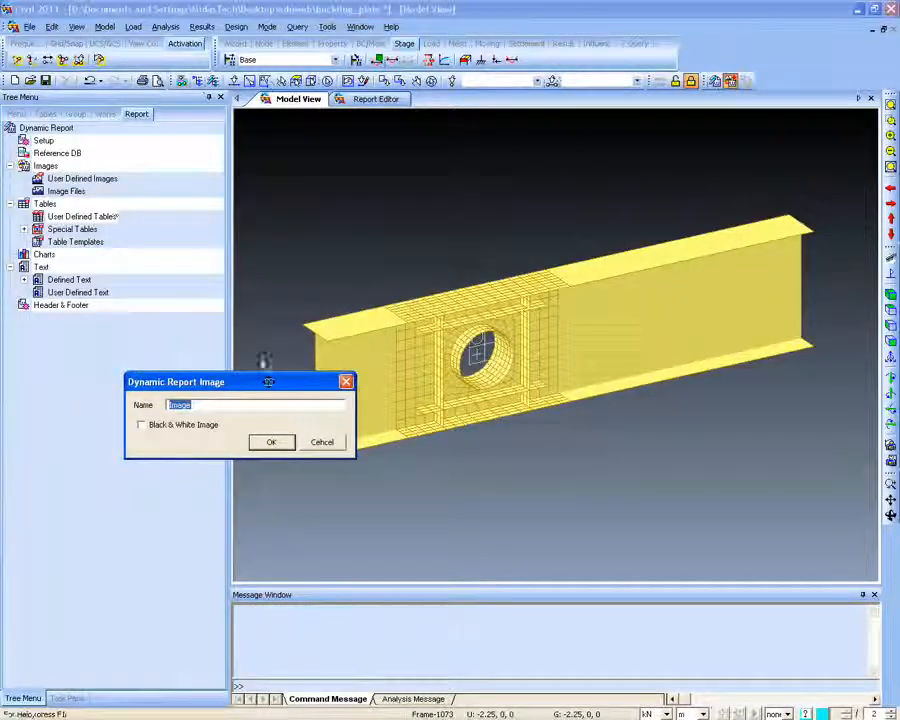
left_click(228, 405)
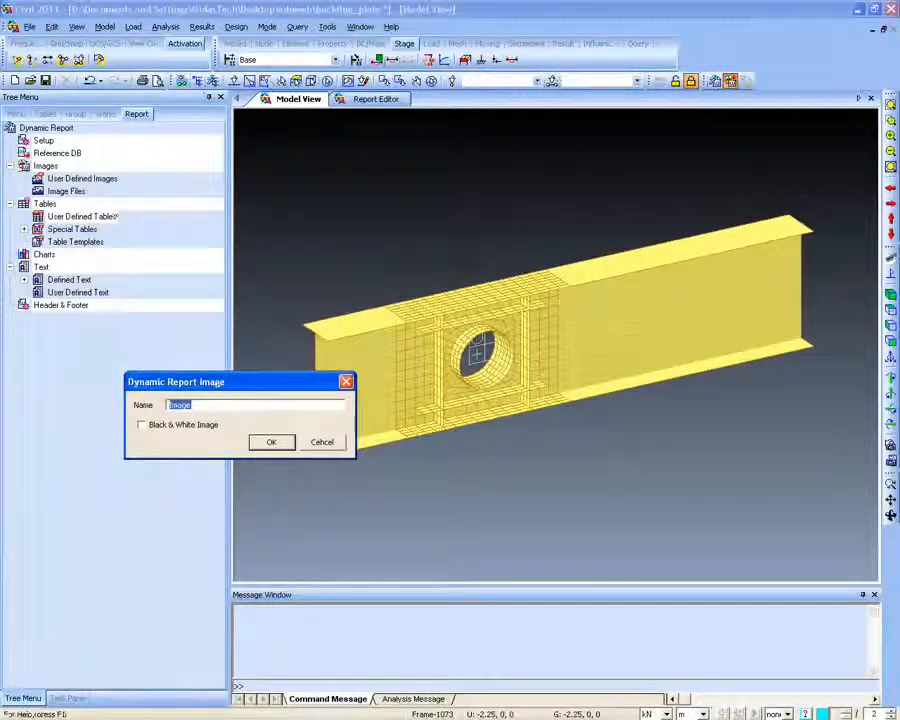
type("full view")
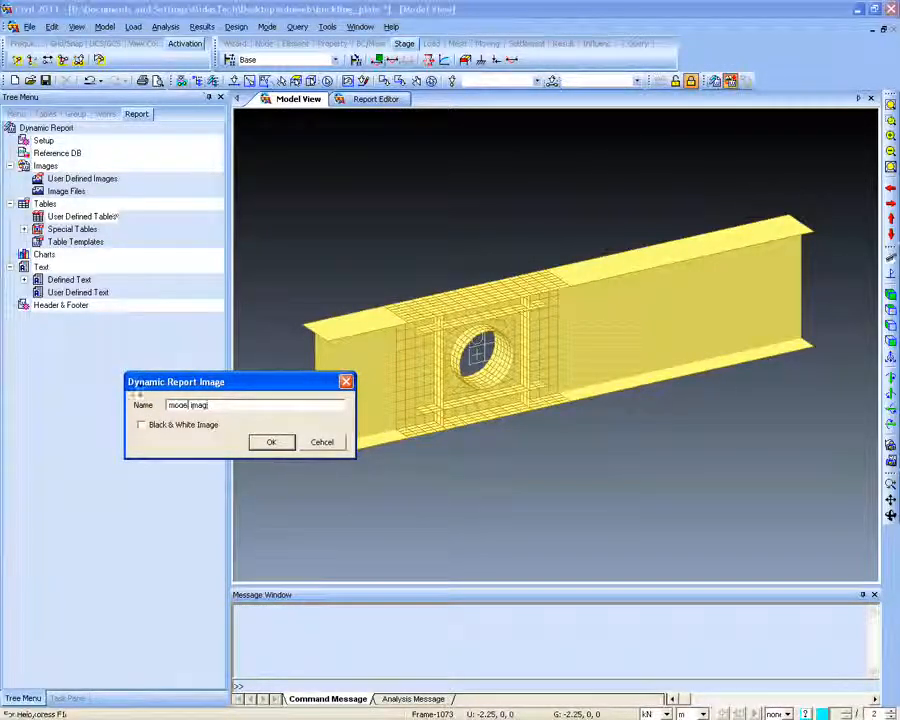
left_click(270, 442)
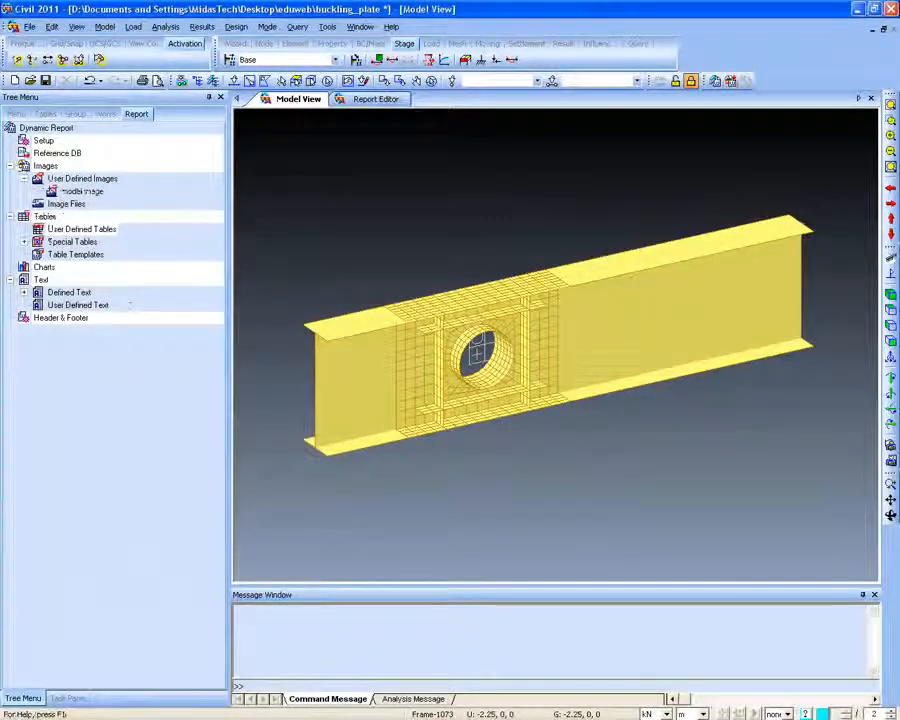
Insert the captured "model image" into the report document below the heading and review the inserted figure
left_click(80, 191)
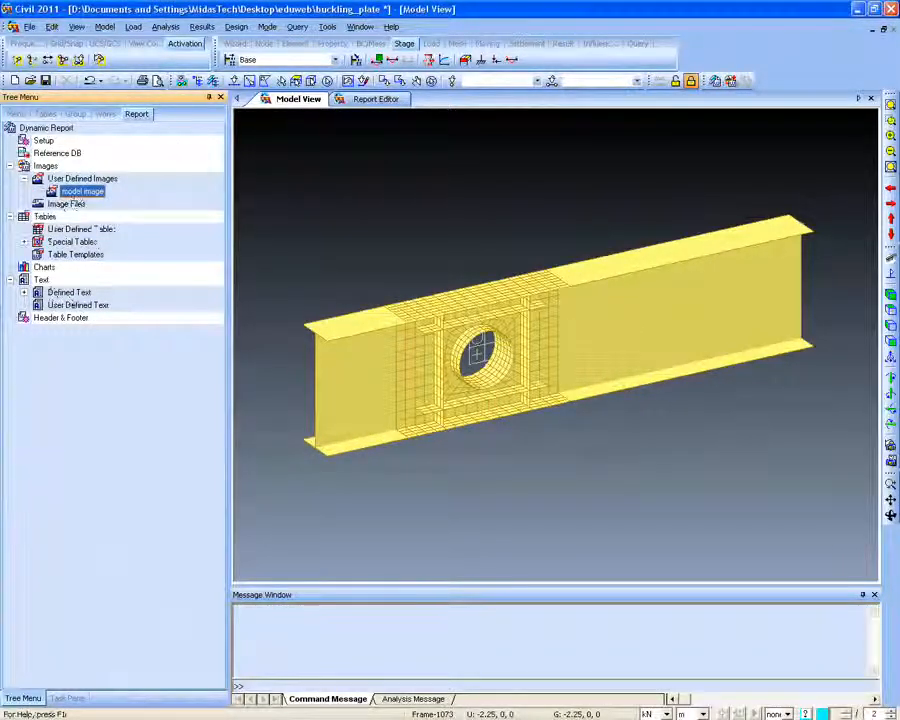
left_click(372, 99)
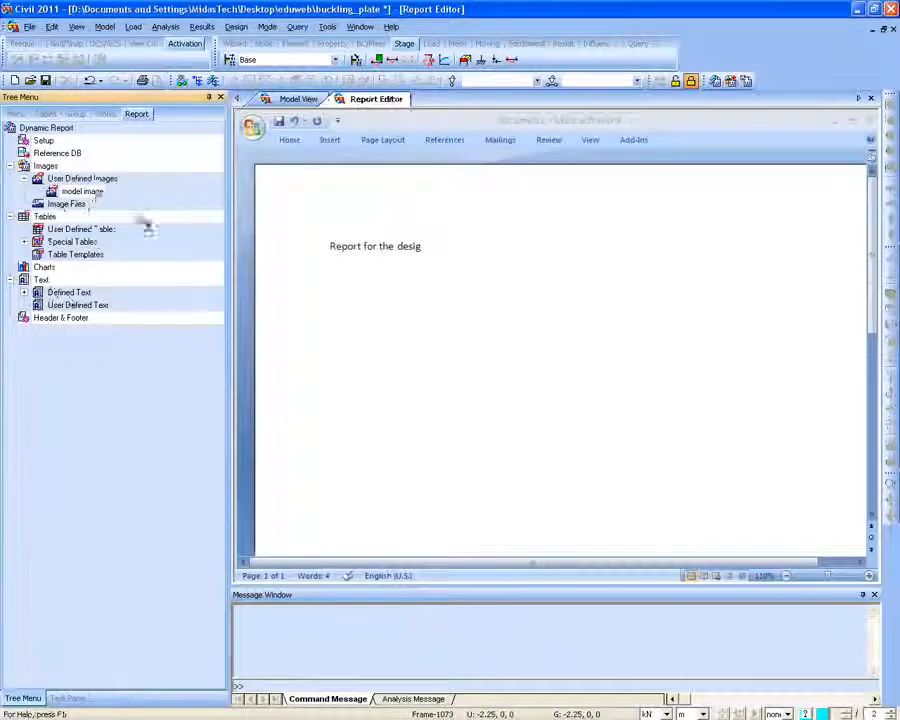
left_click_drag(84, 191, 342, 275)
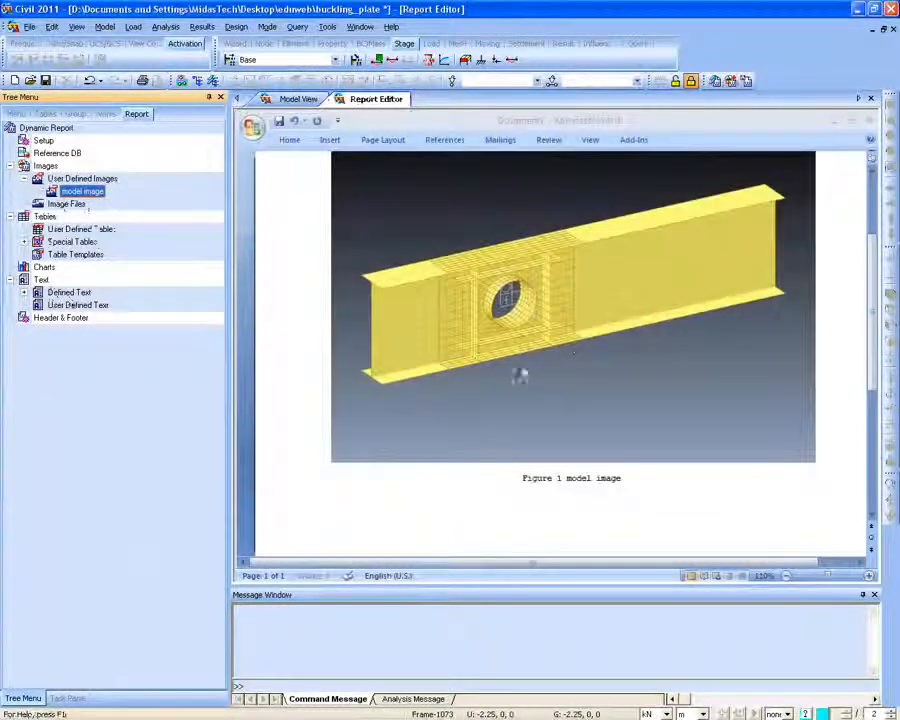
mouse_move(873, 346)
left_mouse_down()
mouse_move(873, 304)
mouse_move(872, 352)
left_mouse_up()
left_click(565, 318)
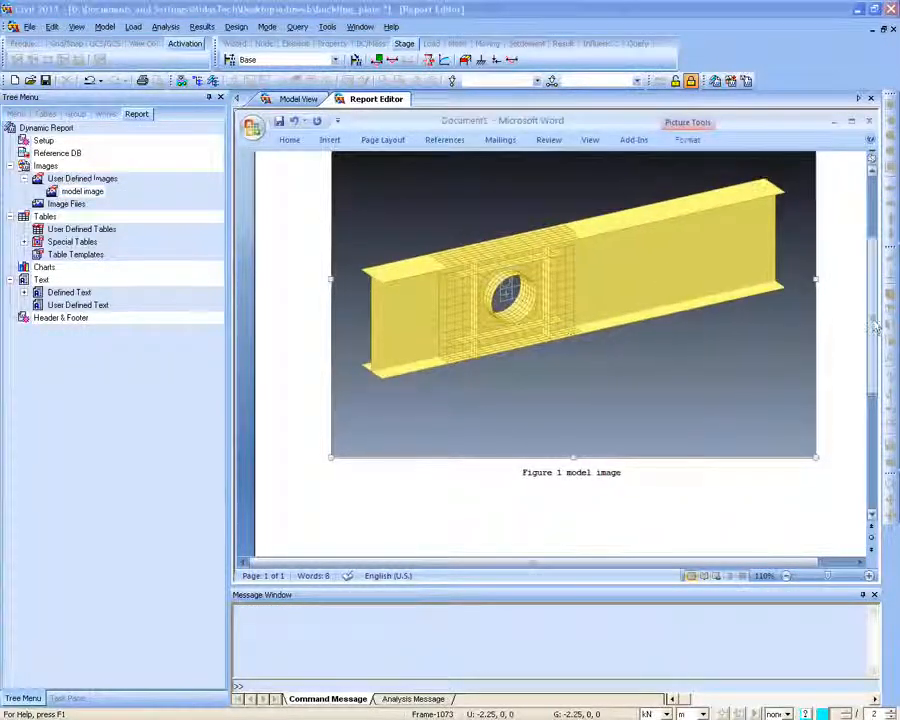
left_click(871, 157)
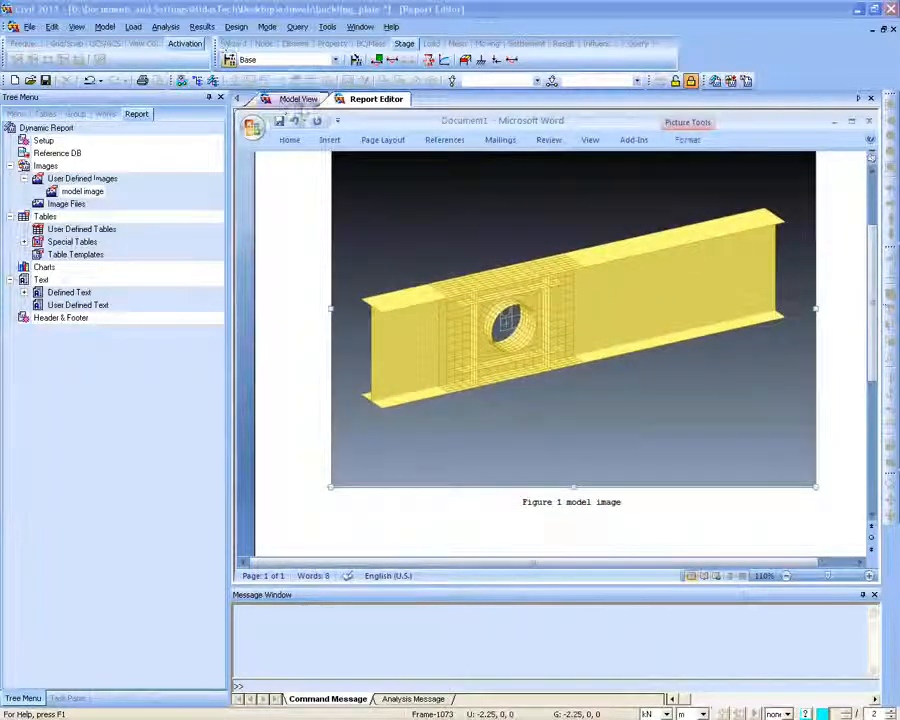
Open the plate force result table for the load combination 1(CB), covering all listed elements
left_click(298, 98)
left_click(201, 26)
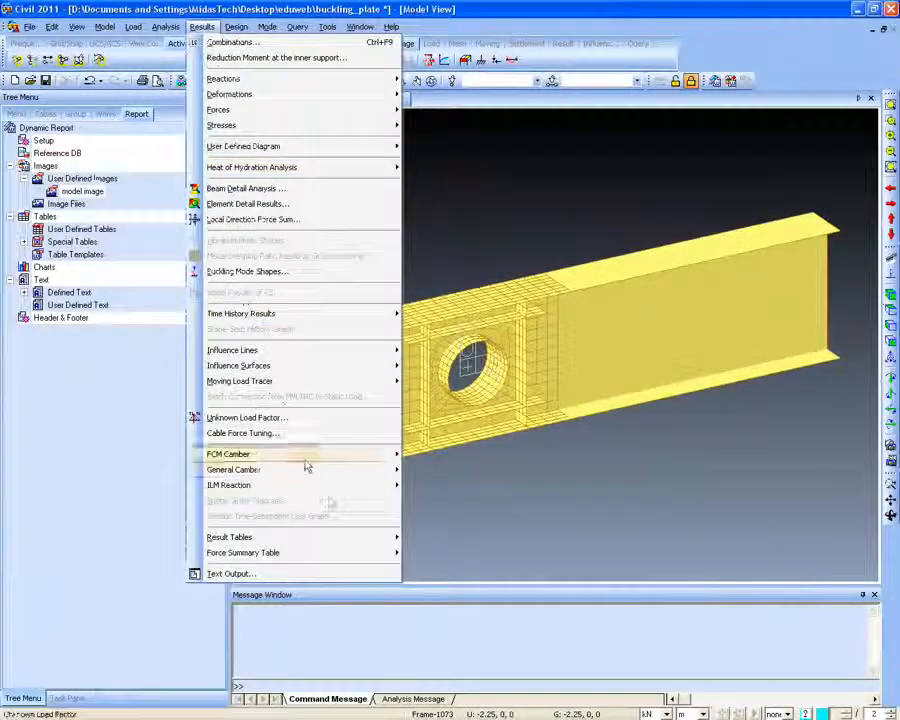
mouse_move(350, 537)
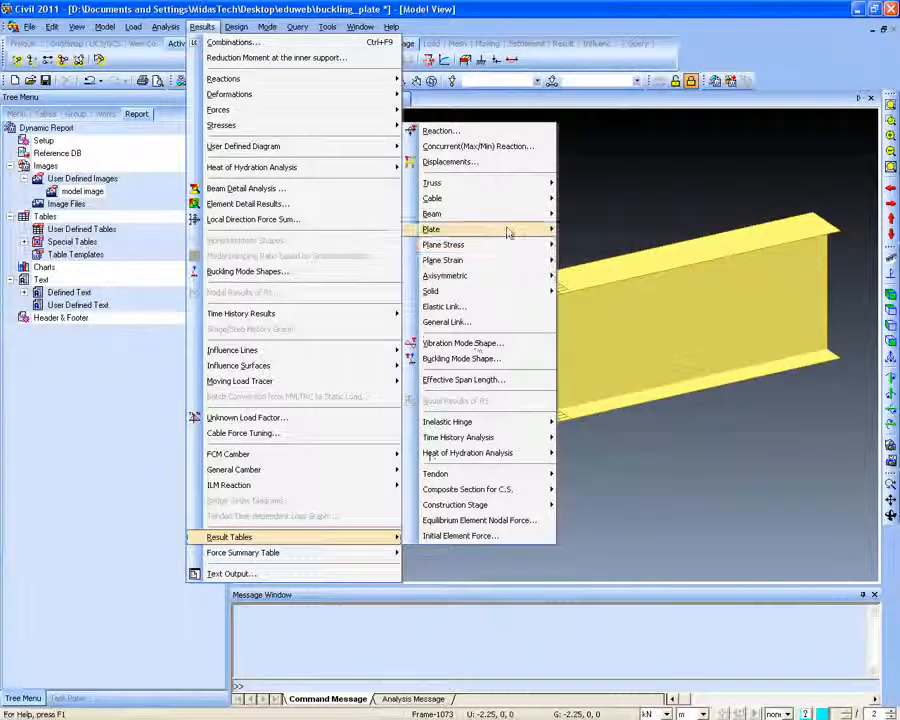
mouse_move(512, 232)
left_click(598, 245)
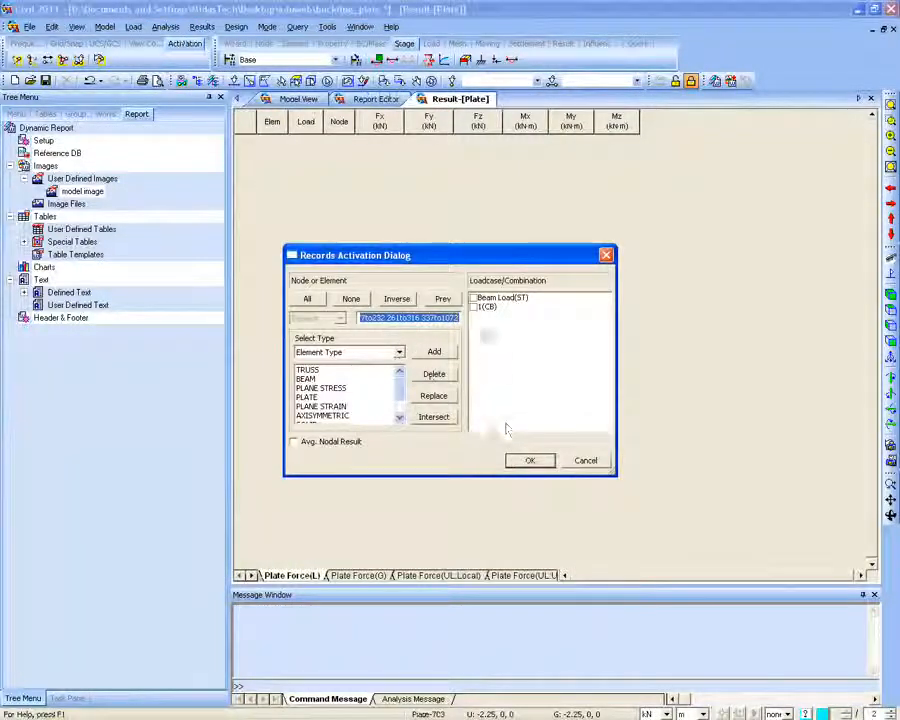
left_click(487, 306)
left_click(530, 460)
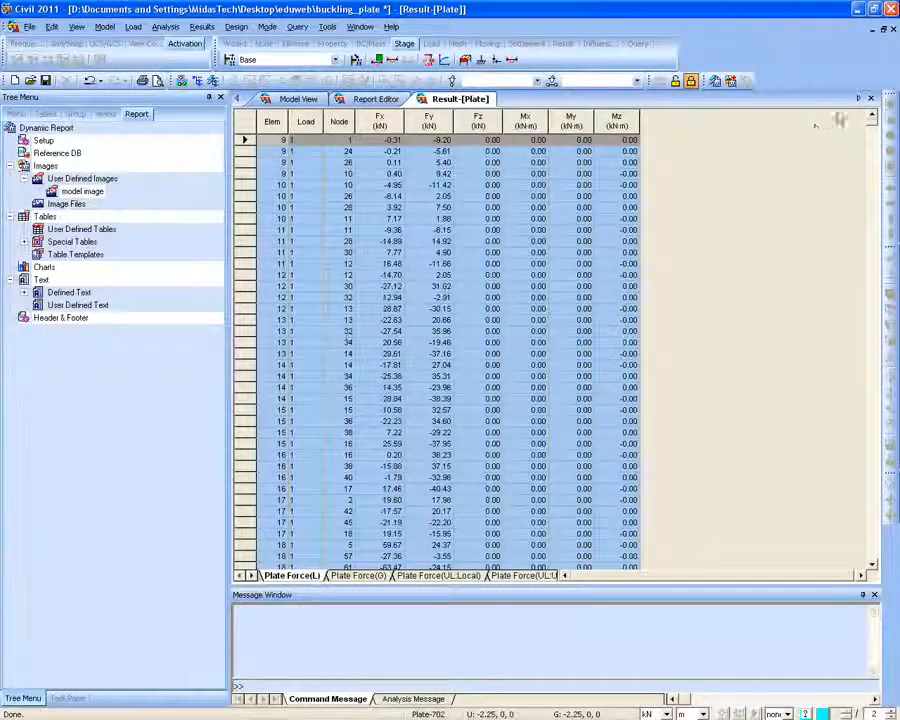
Close the plate result table and the report editor to return to the beam model
left_click(871, 98)
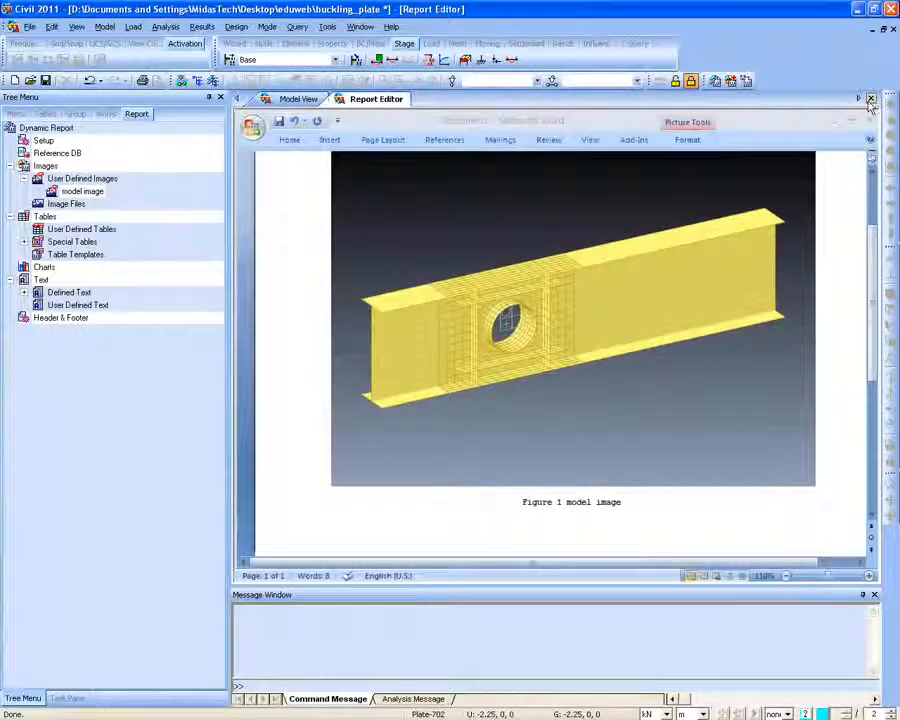
left_click(871, 99)
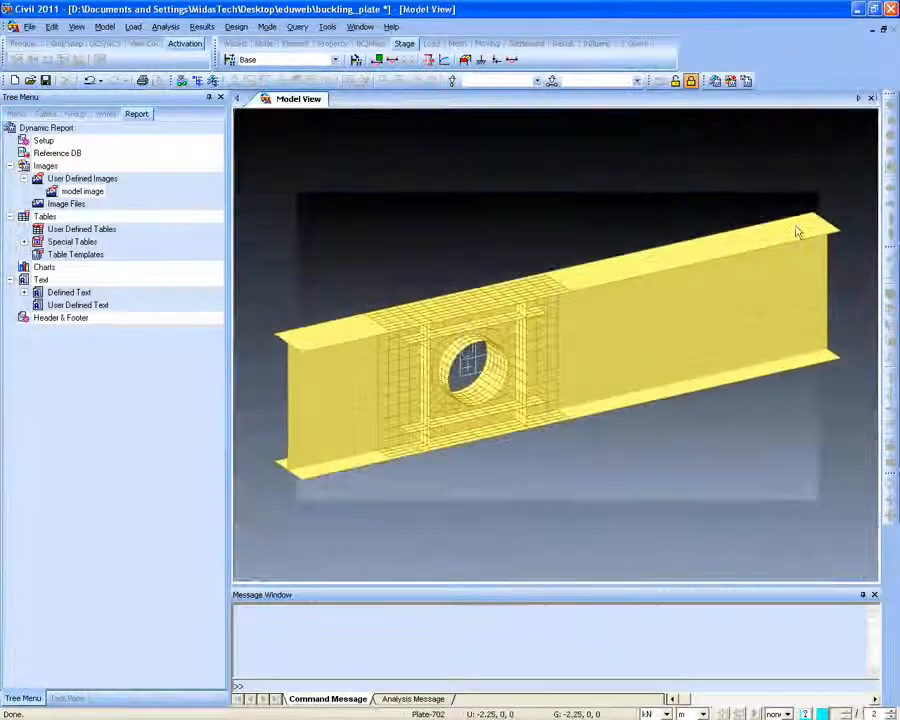
left_click(448, 385)
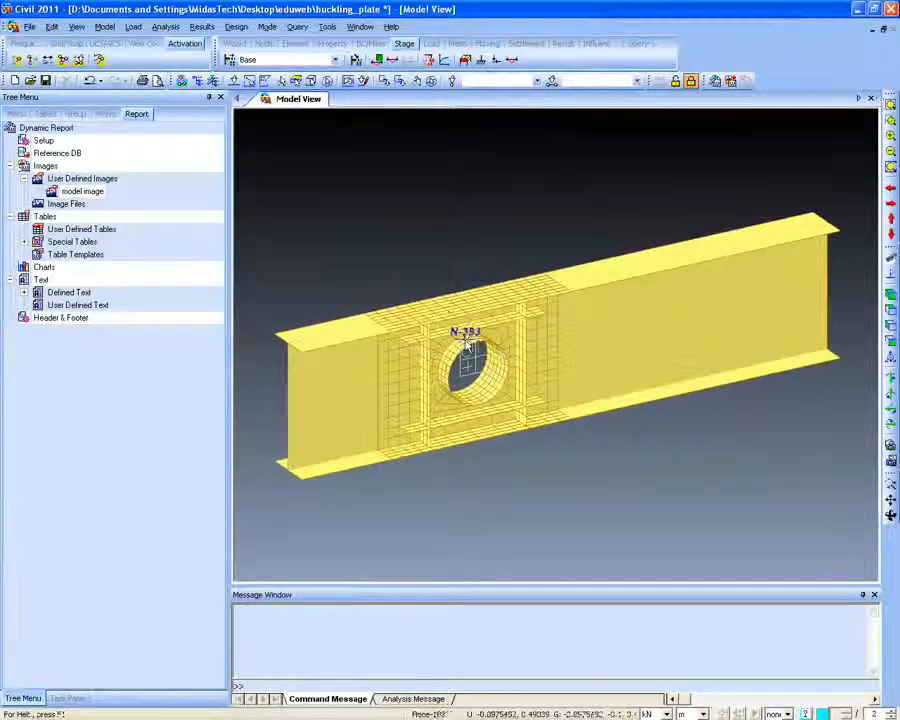
middle_click_drag(441, 320, 419, 295, "ctrl")
middle_click_drag(422, 328, 350, 293, "ctrl")
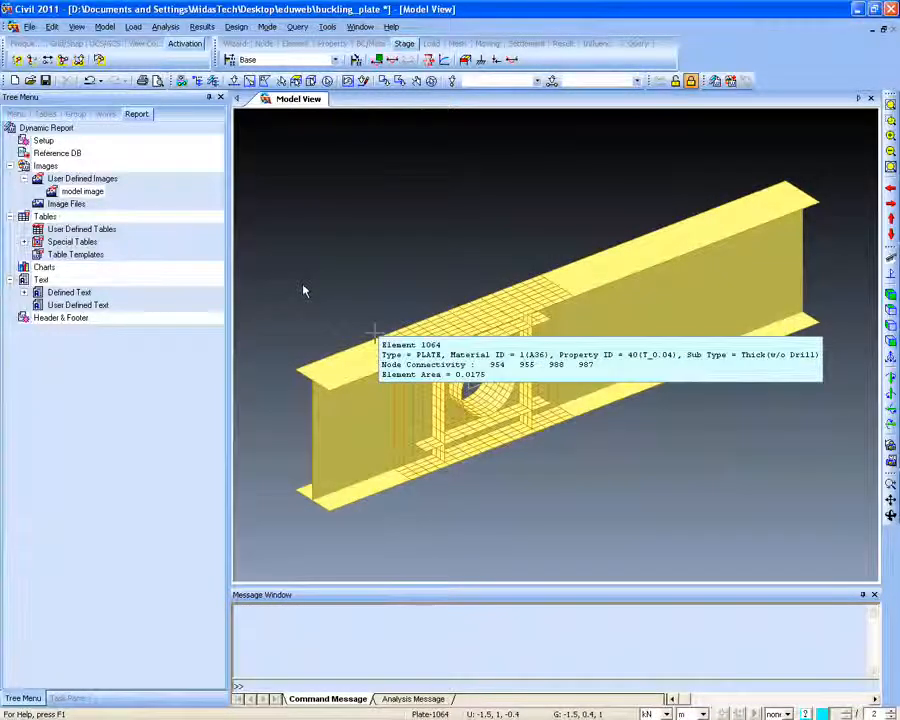
middle_click_drag(304, 290, 325, 301, "ctrl")
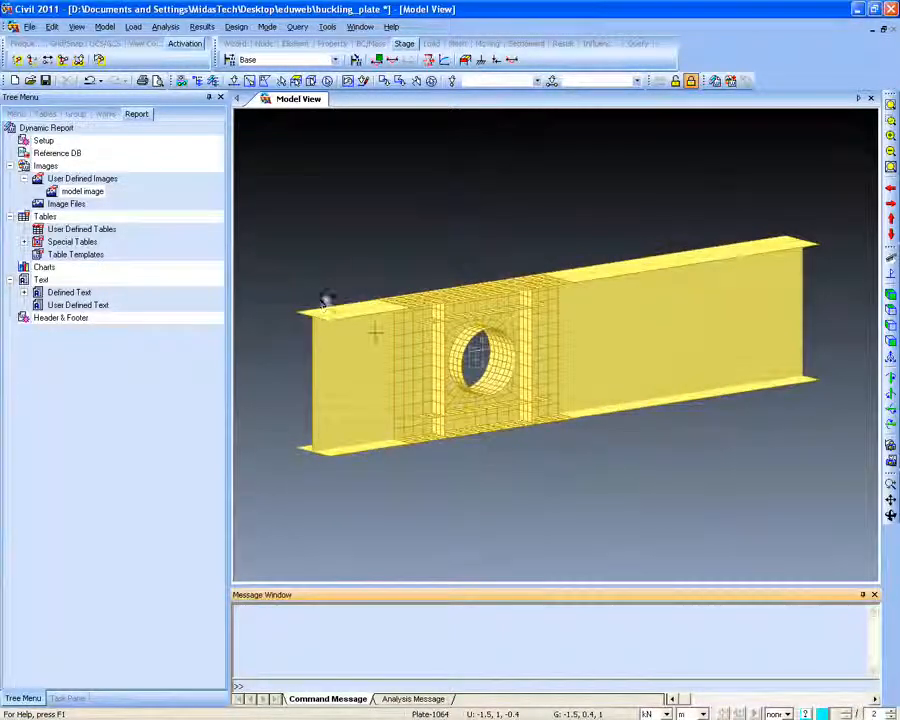
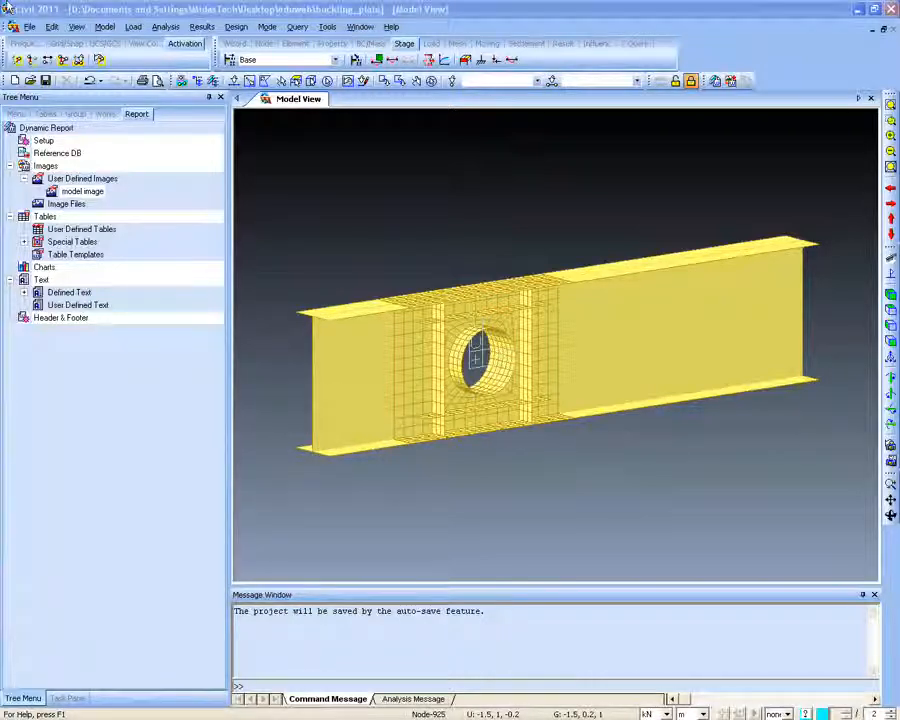
Define a general load combination named 2 from load case 1(CB) with factor 1.0 and the Beam Load case
left_click(202, 27)
left_click(230, 42)
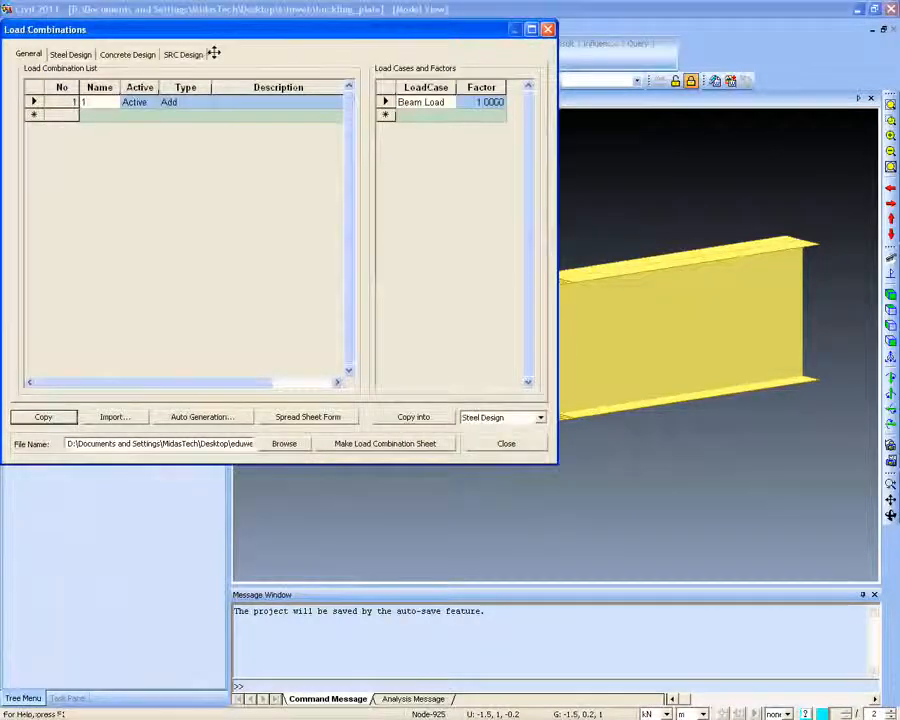
left_click(138, 127)
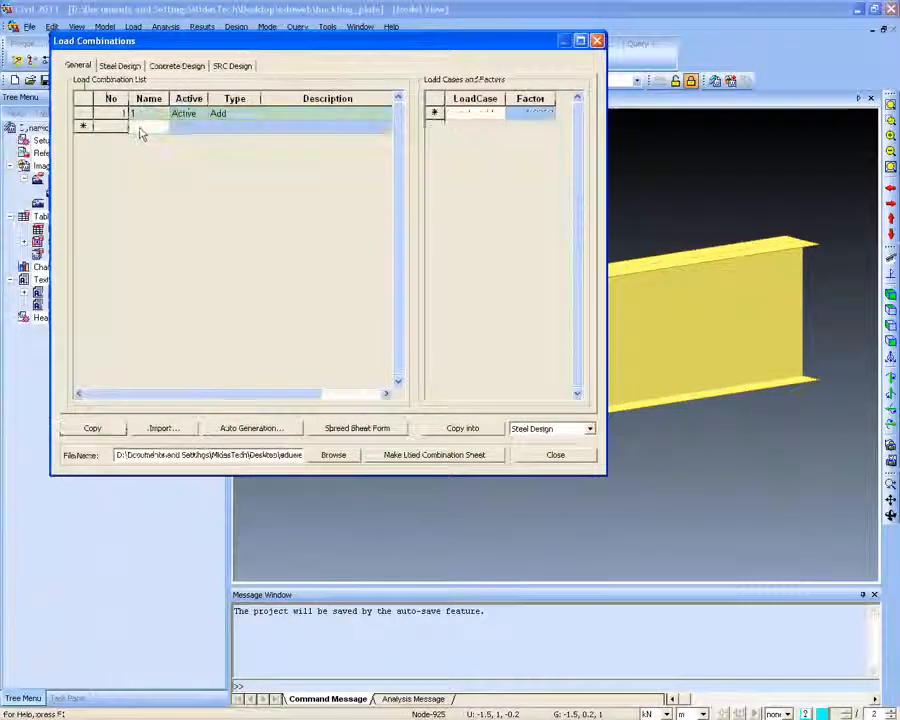
type("2")
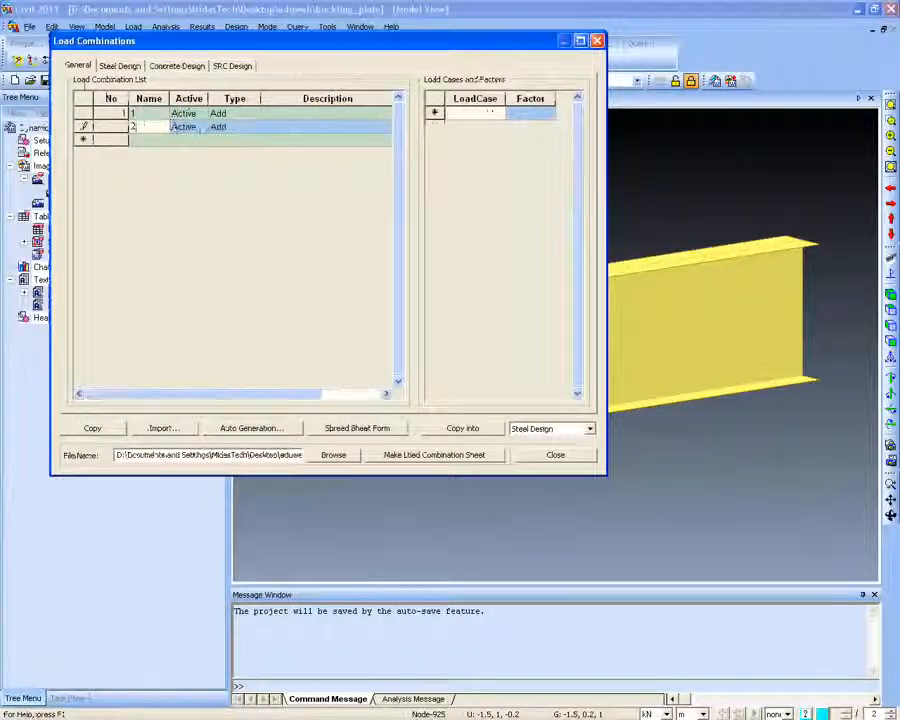
left_click(482, 114)
left_click(470, 124)
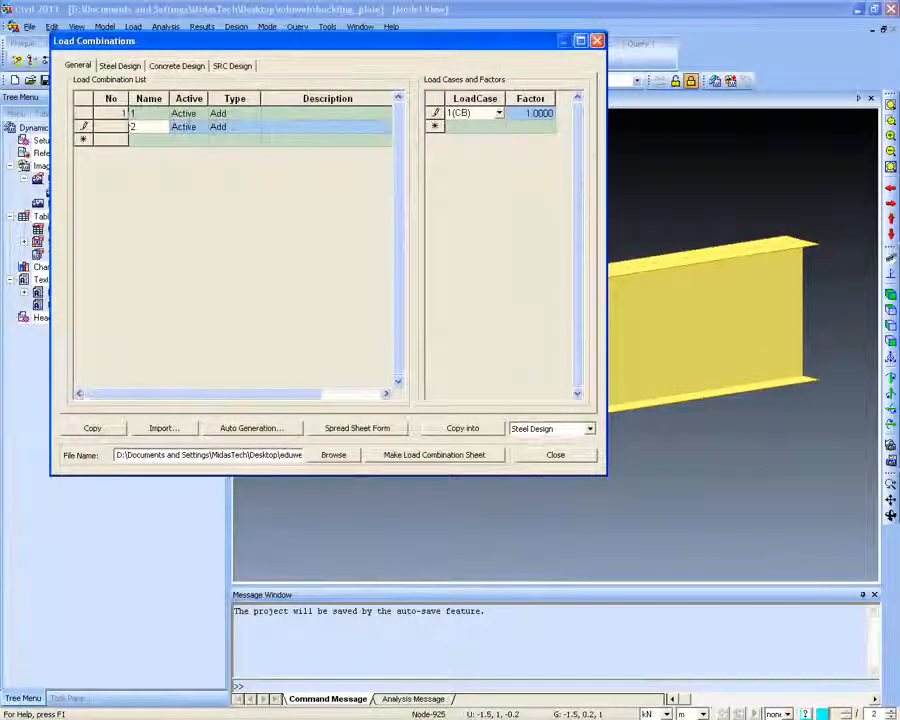
left_click(480, 126)
left_click(498, 126)
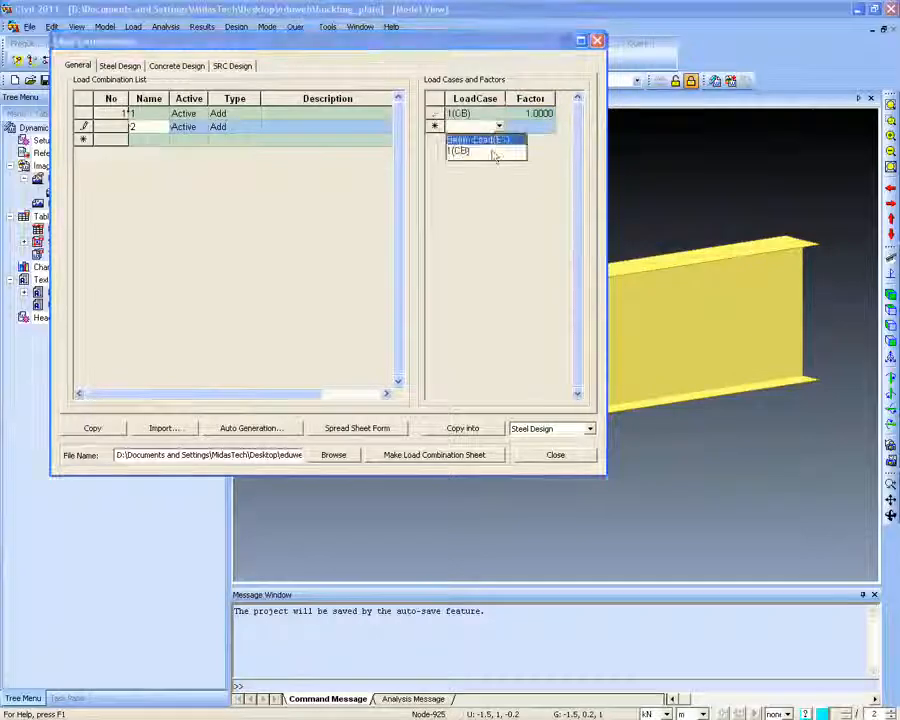
left_click(480, 140)
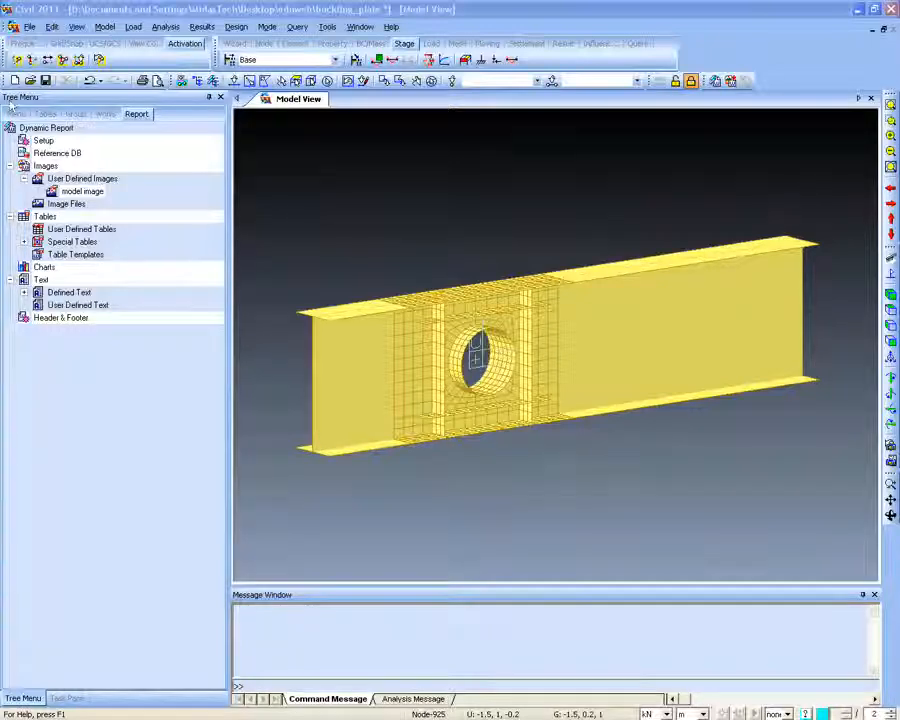
left_click(327, 26)
left_click(380, 147)
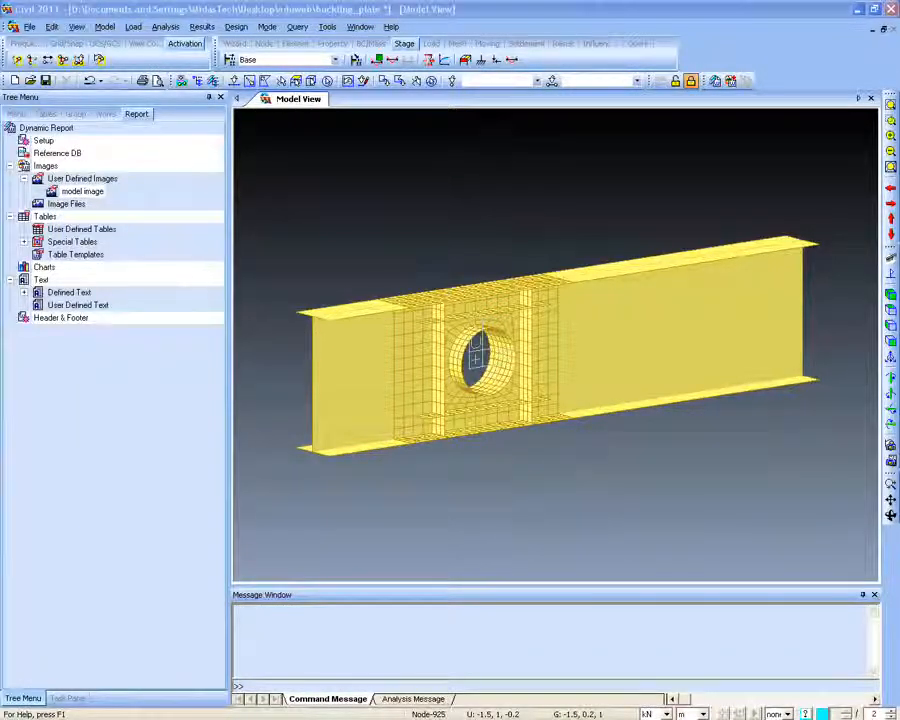
left_click_drag(0, 160, 645, 130)
double_click(645, 130)
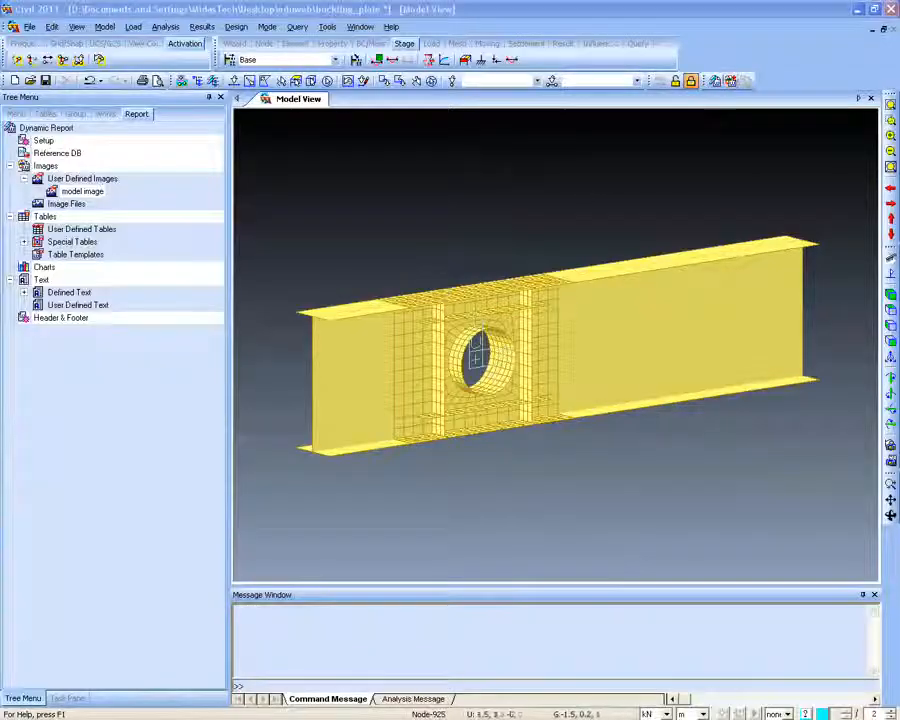
Display the Type 1 rigid links from the Works tree on the model
middle_click_drag(433, 364, 441, 400, "ctrl")
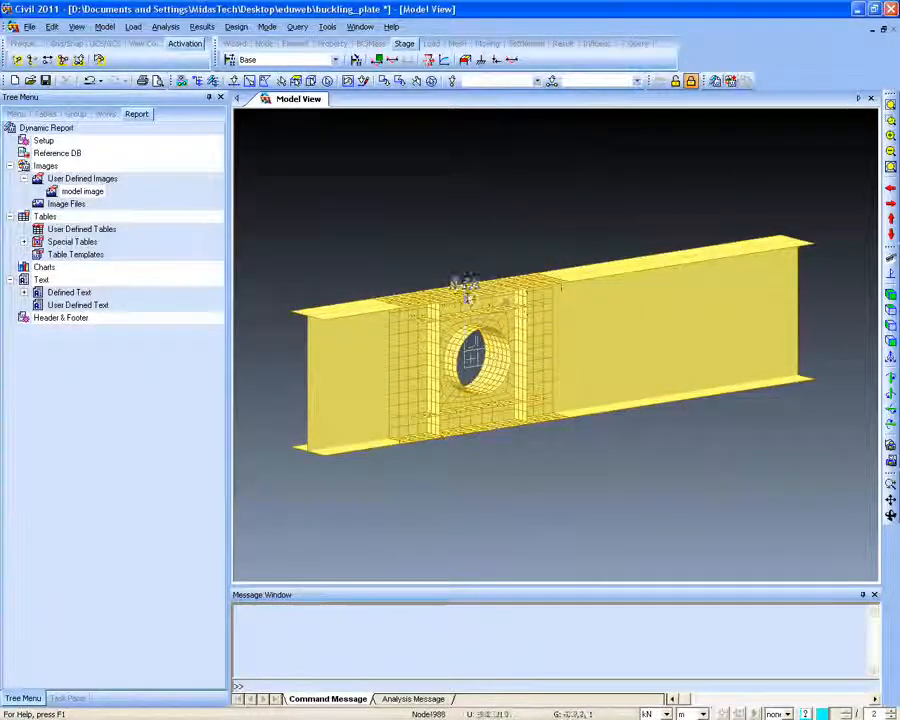
mouse_move(525, 320)
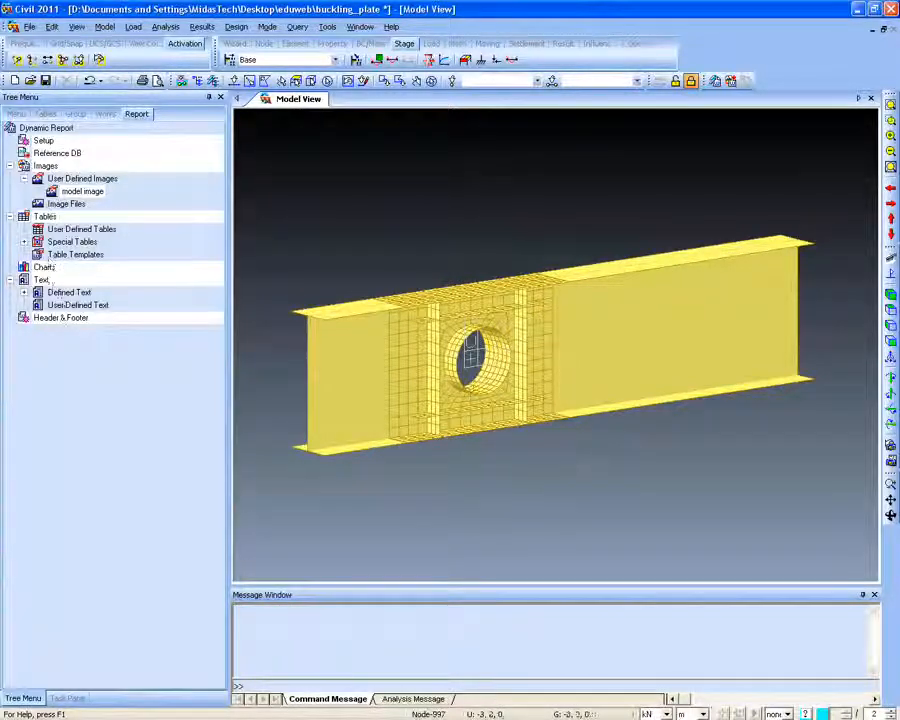
left_click(104, 115)
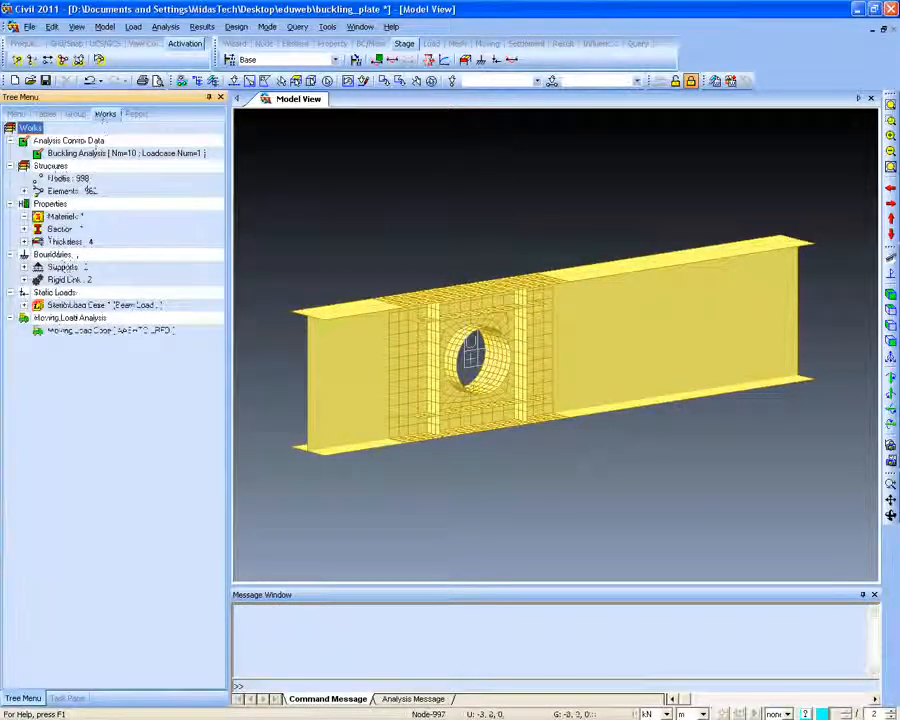
left_click(24, 280)
right_click(76, 294)
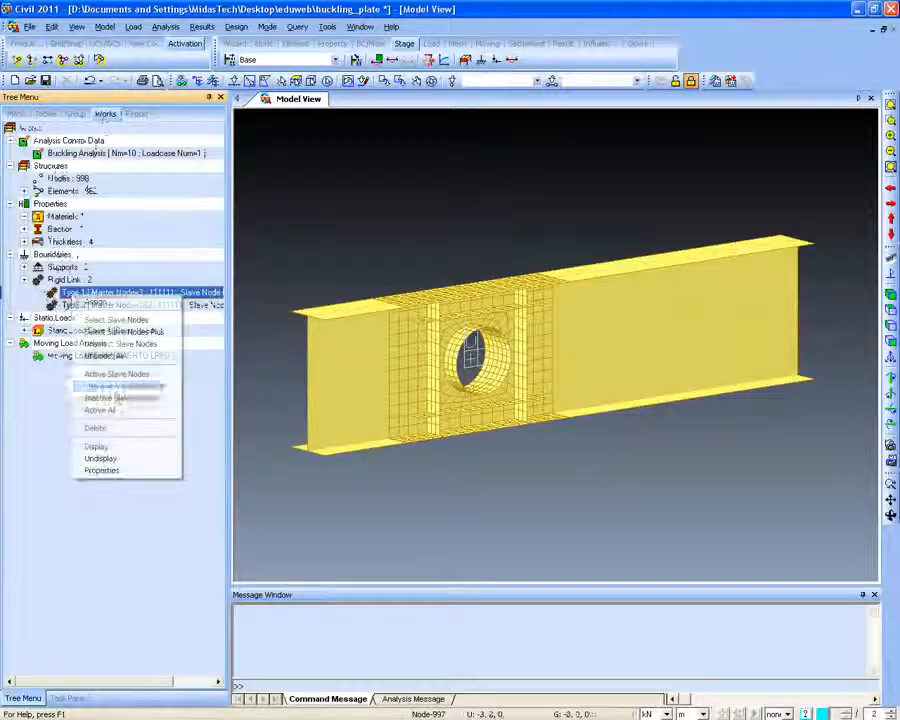
left_click(136, 446)
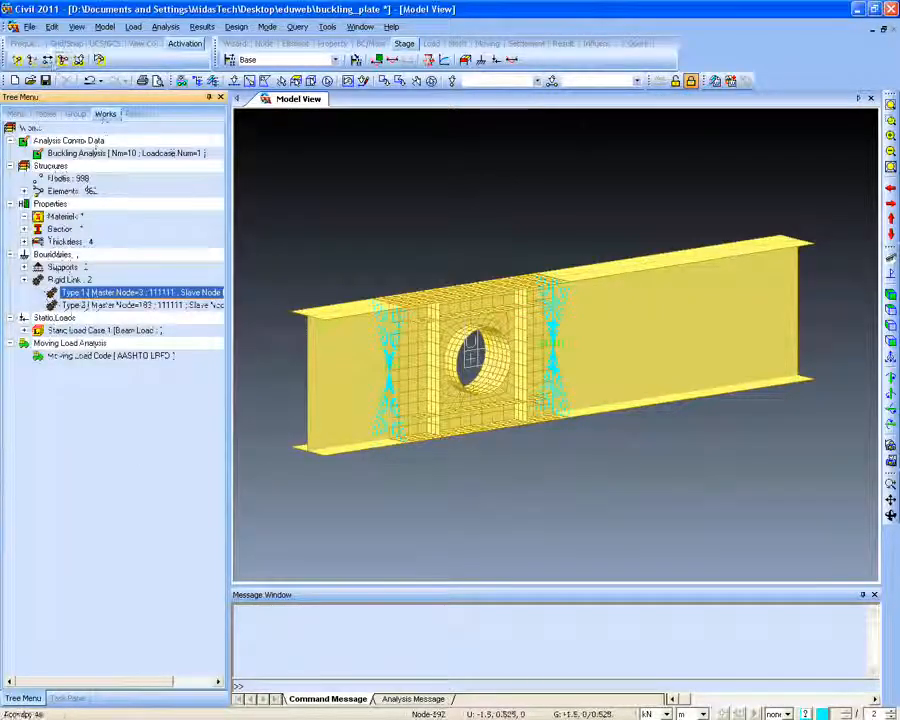
Switch the model display to wireframe to inspect the rigid links between the beam lines and the plate mesh
left_click(143, 45)
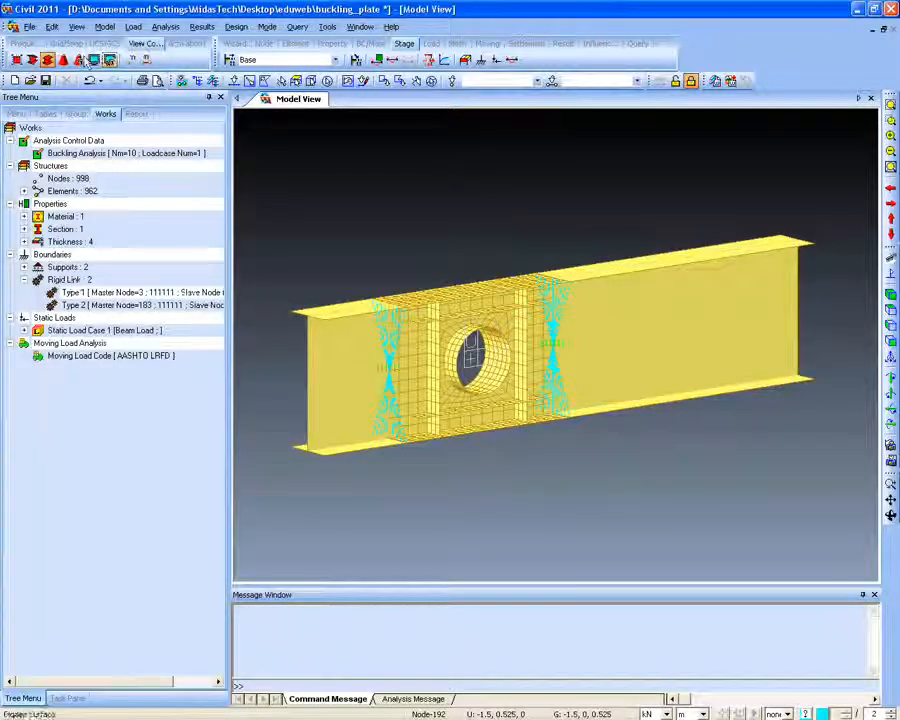
left_click(48, 60)
middle_click_drag(472, 394, 376, 427, "ctrl")
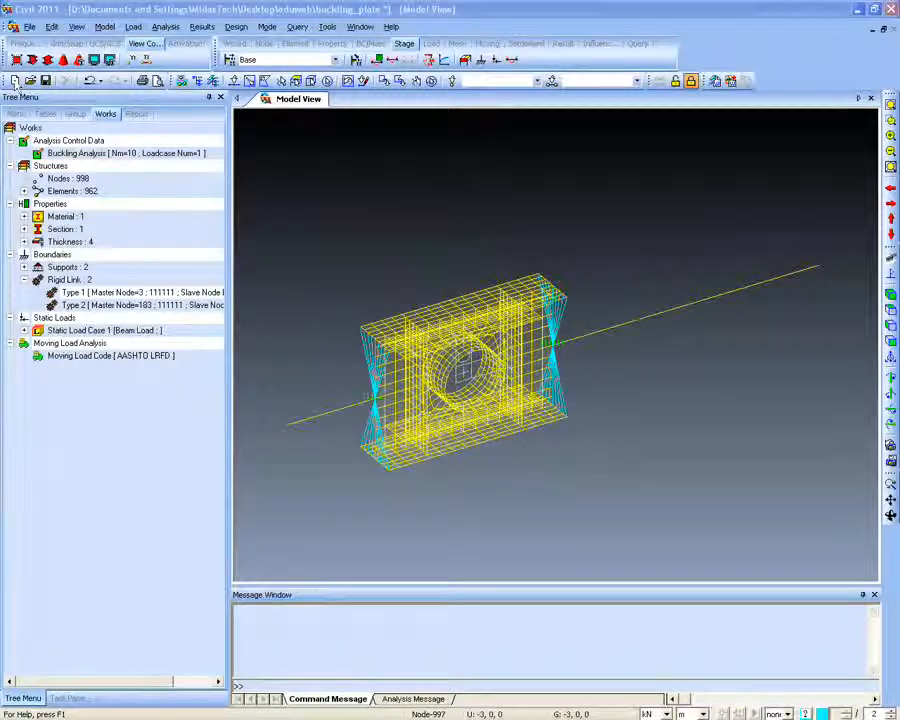
left_click(134, 27)
left_click(133, 27)
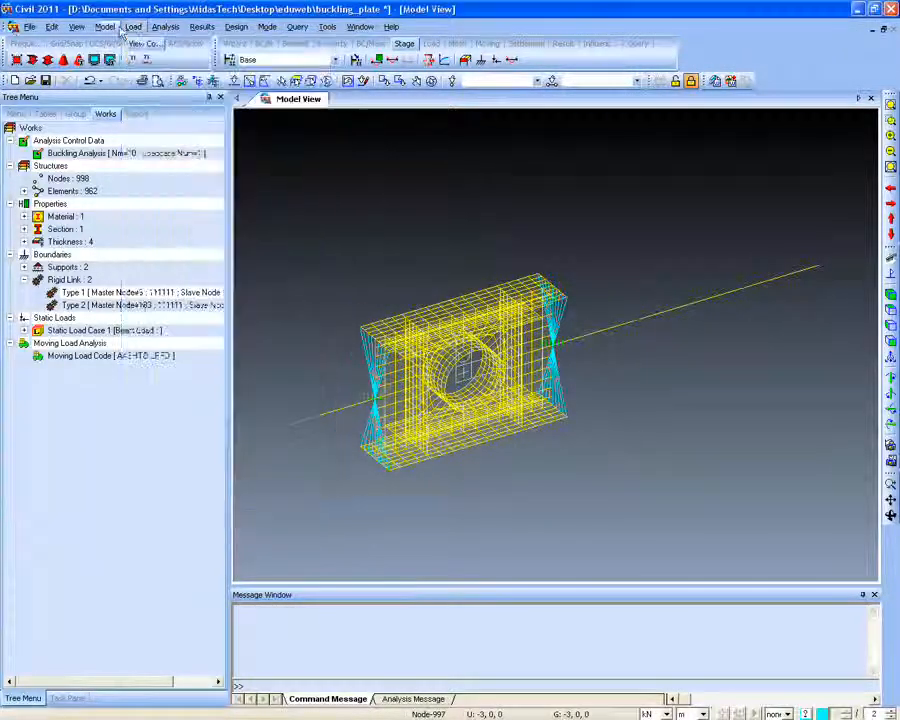
left_click(133, 27)
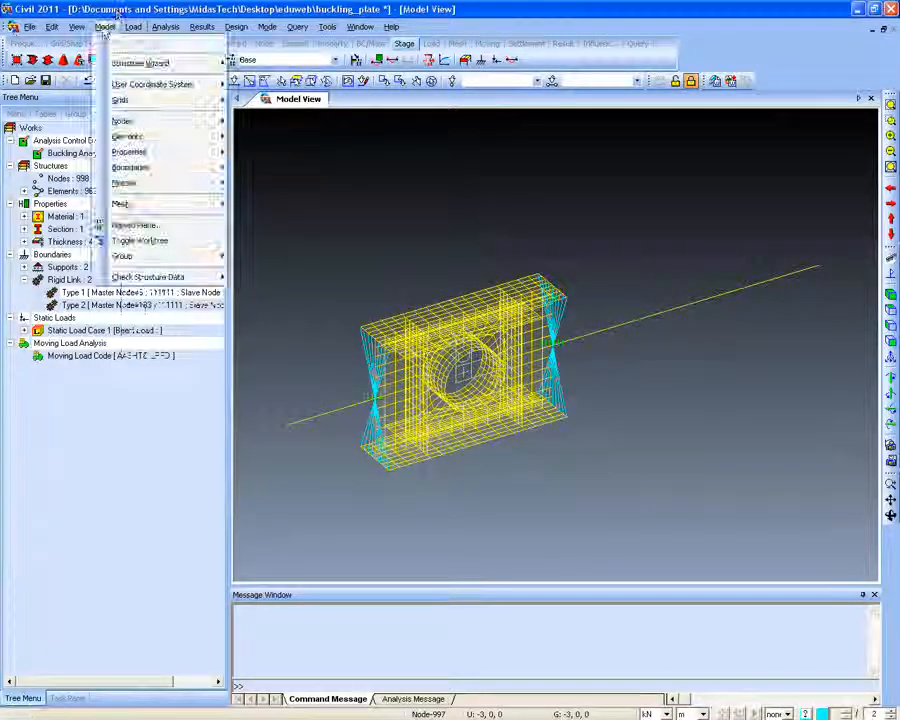
left_click(142, 6)
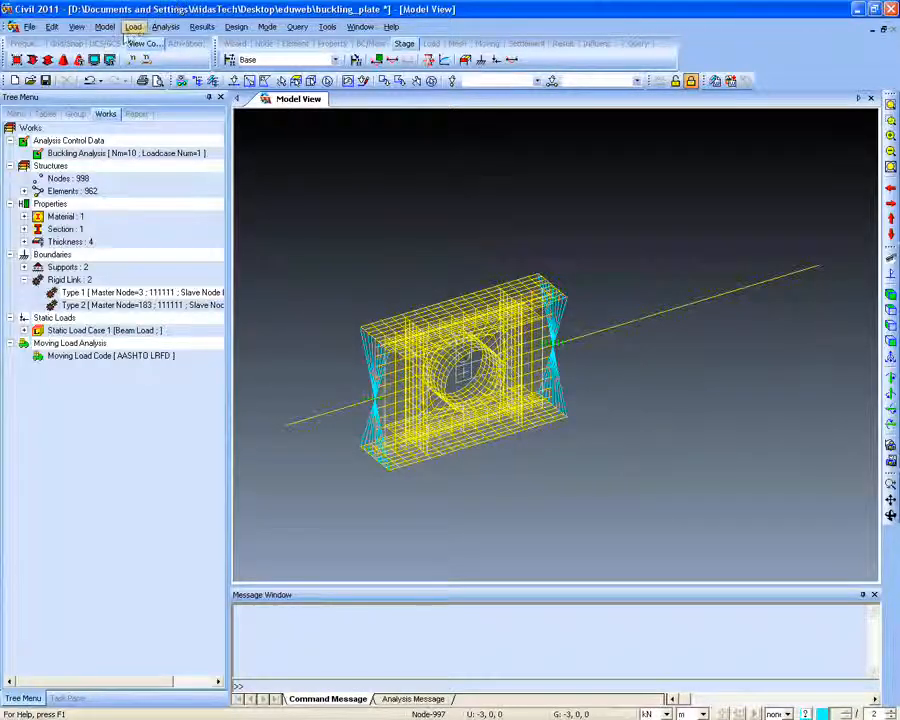
left_click(104, 26)
mouse_move(202, 154)
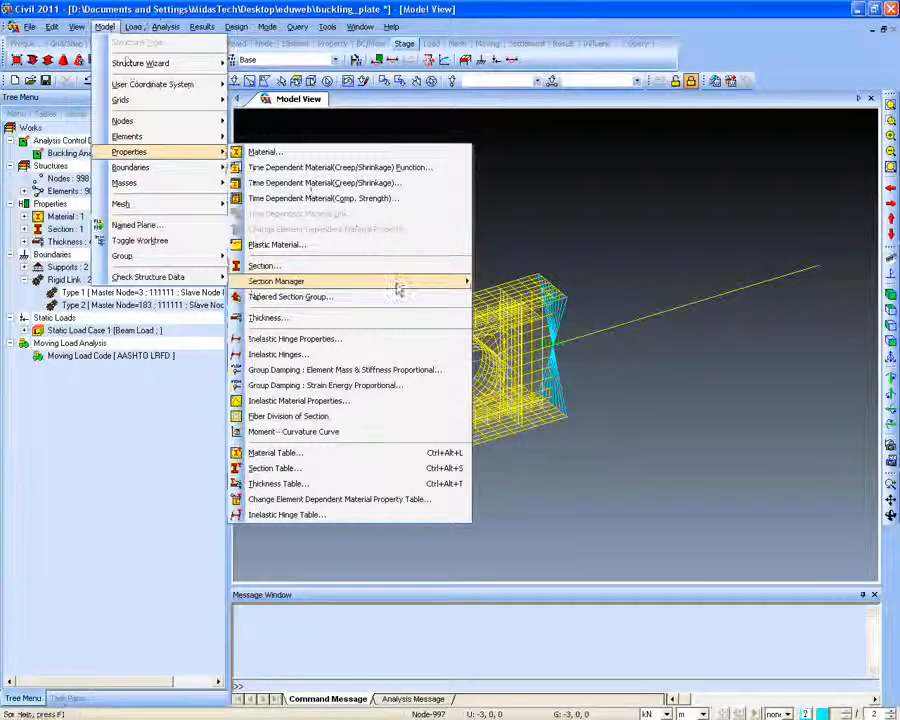
mouse_move(466, 281)
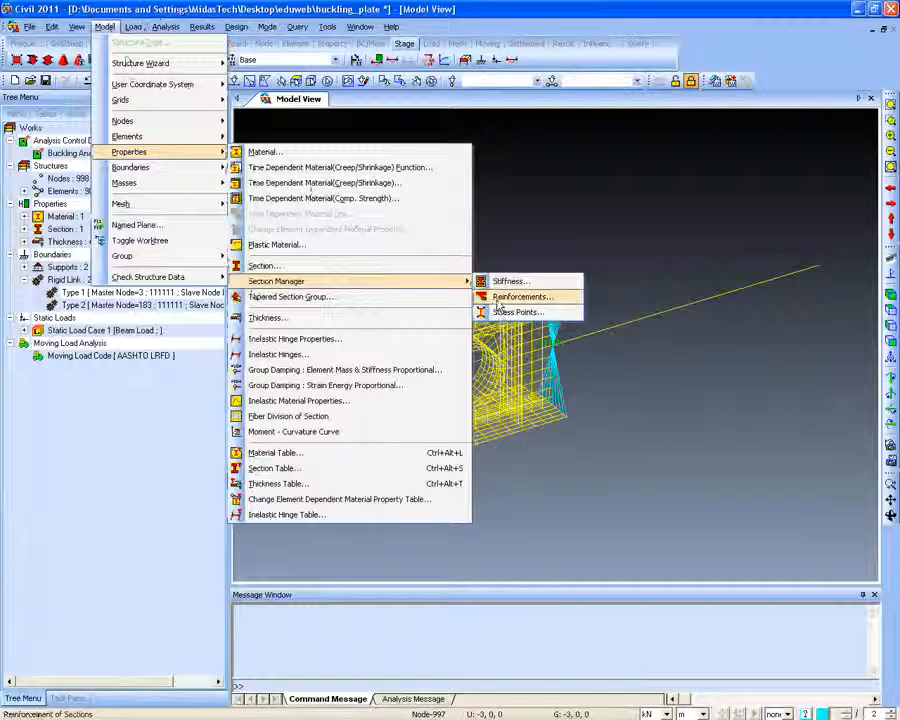
left_click(58, 173)
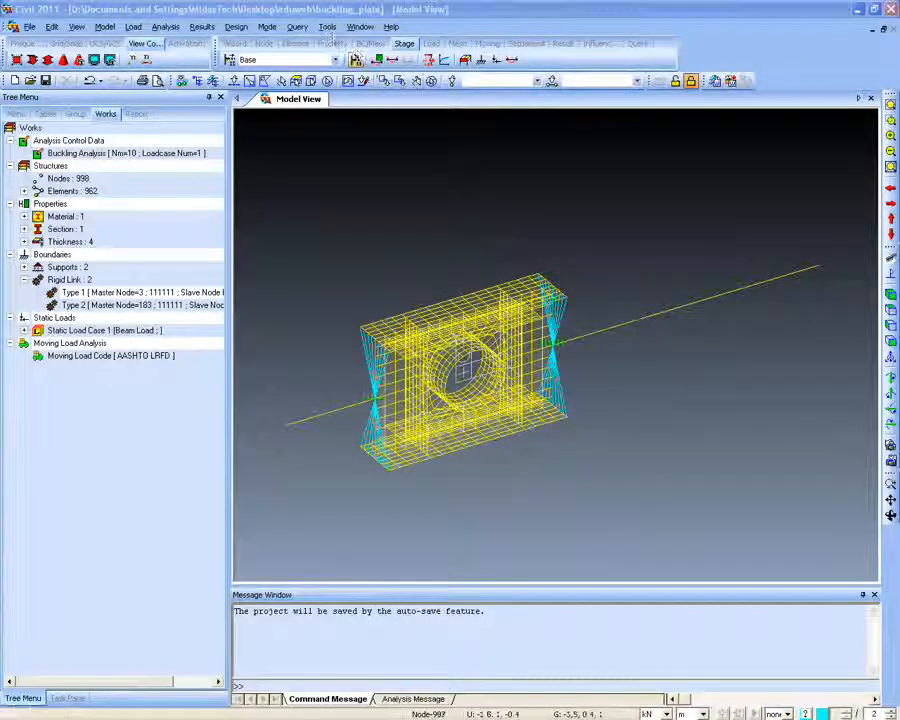
Open the MCT Command Shell to view its command entry area and close it without running anything
left_click(329, 27)
left_click(370, 78)
left_click_drag(241, 44, 293, 64)
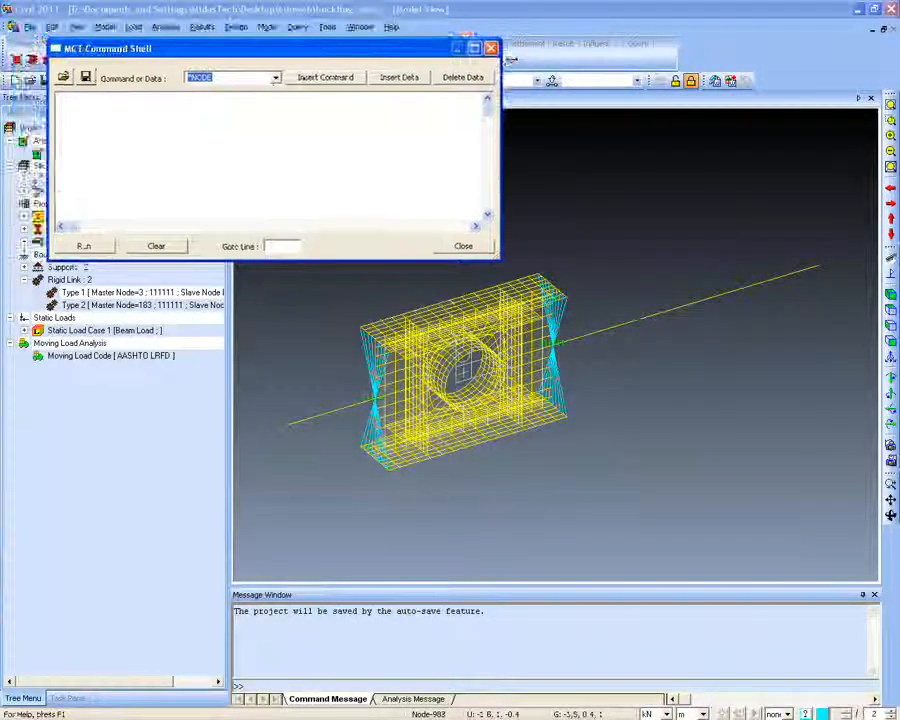
left_click(209, 130)
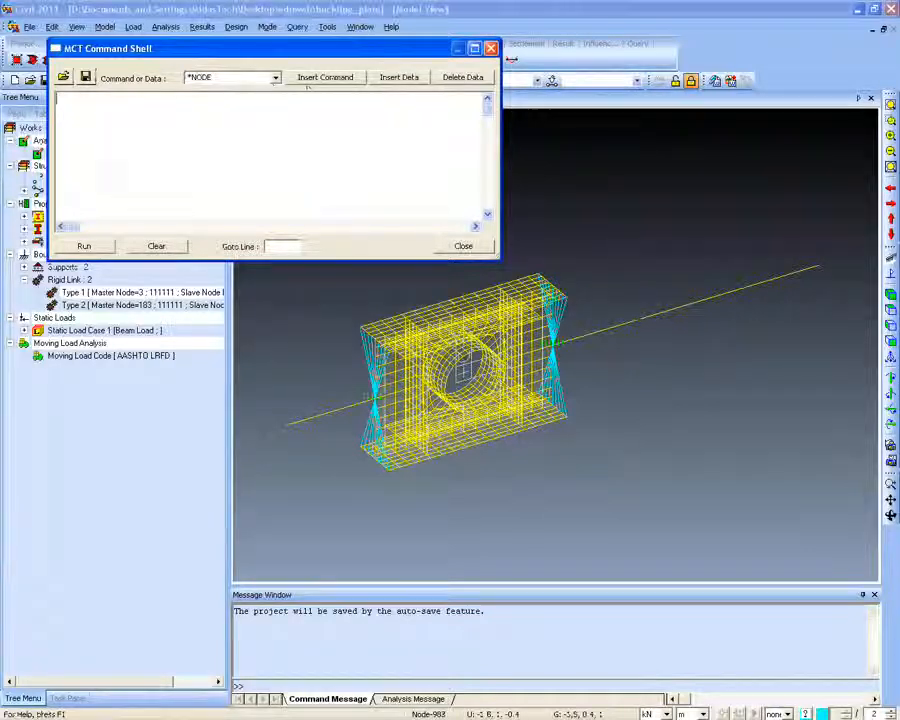
left_click(490, 50)
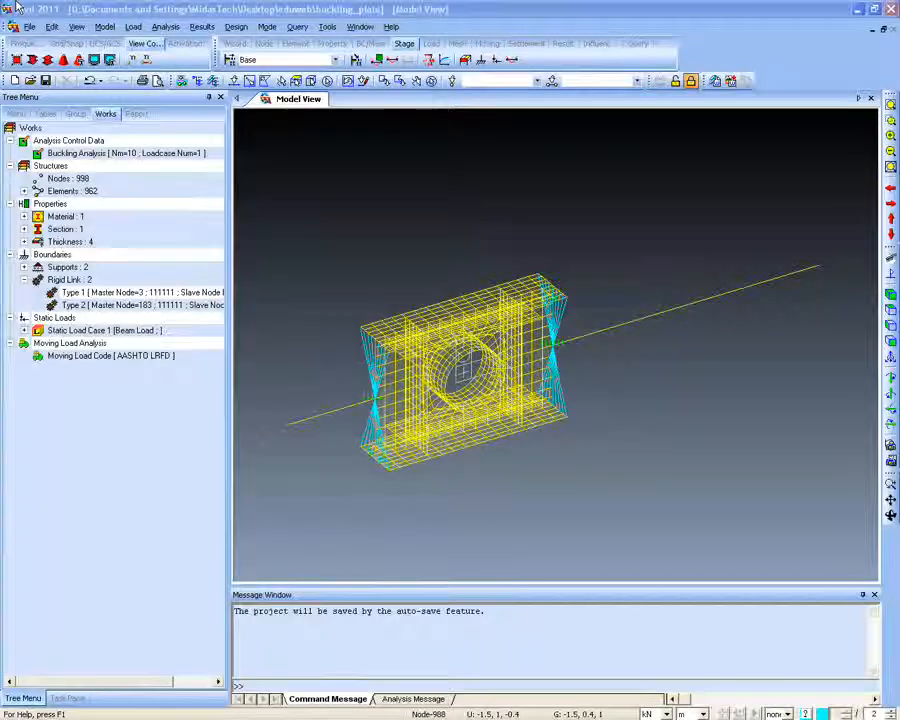
left_click(376, 59)
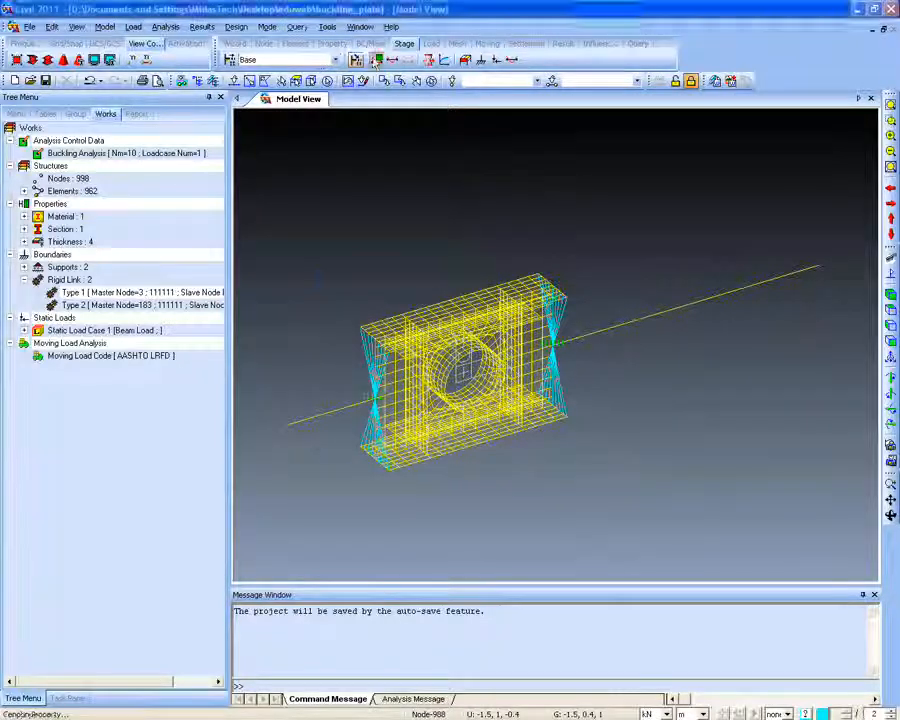
Review the Internal (Pre-Tension), Internal (Post-Tension) and External tendon types in a new tendon property definition without adding one
left_click(489, 218)
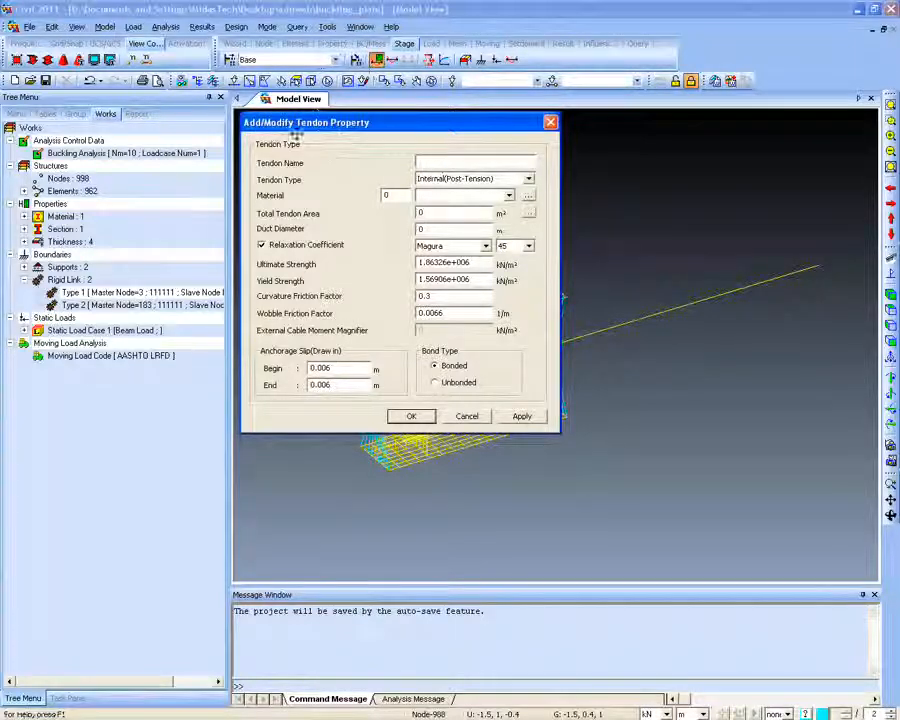
left_click(508, 180)
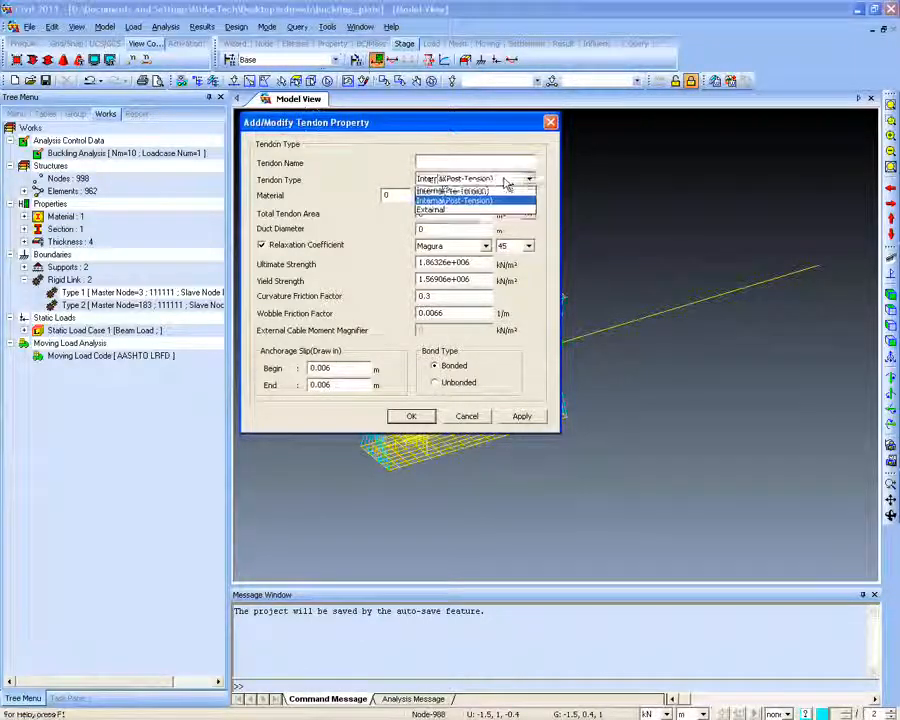
left_click(503, 191)
left_click(493, 183)
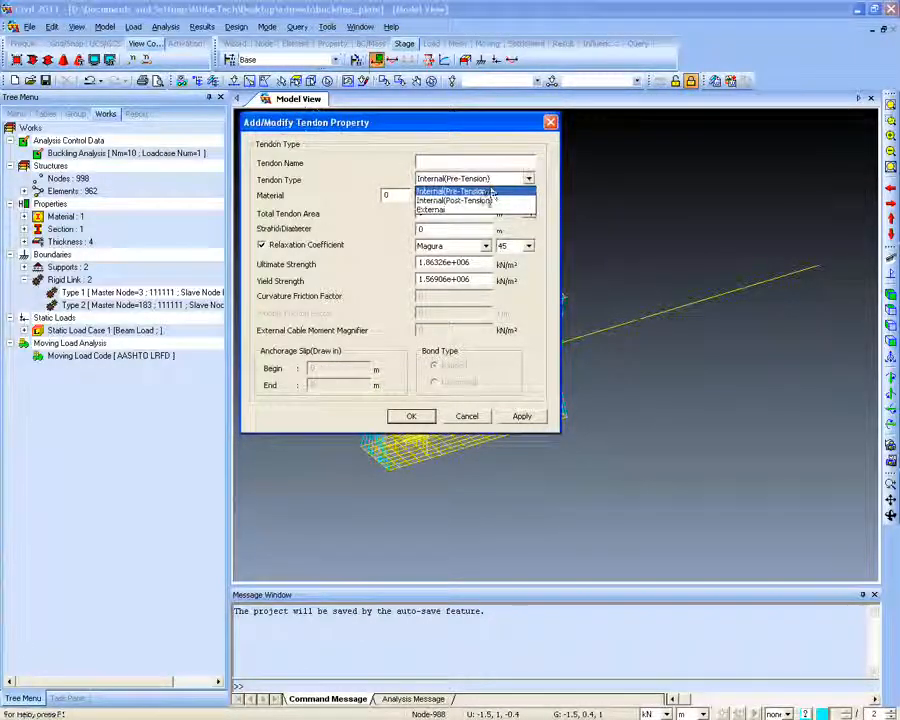
left_click(455, 200)
left_click(508, 179)
left_click(440, 209)
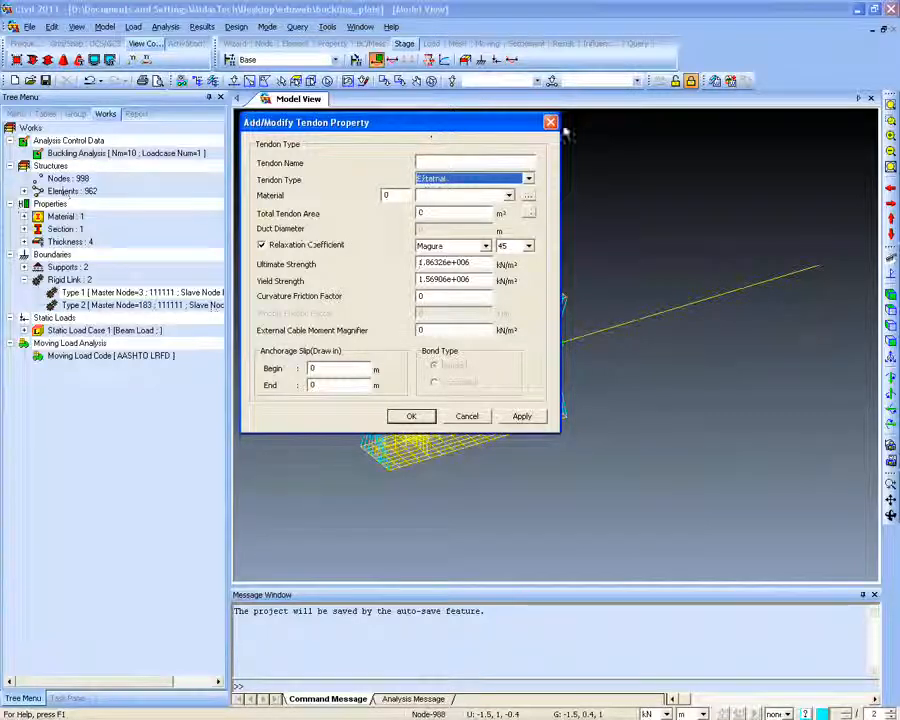
left_click(550, 122)
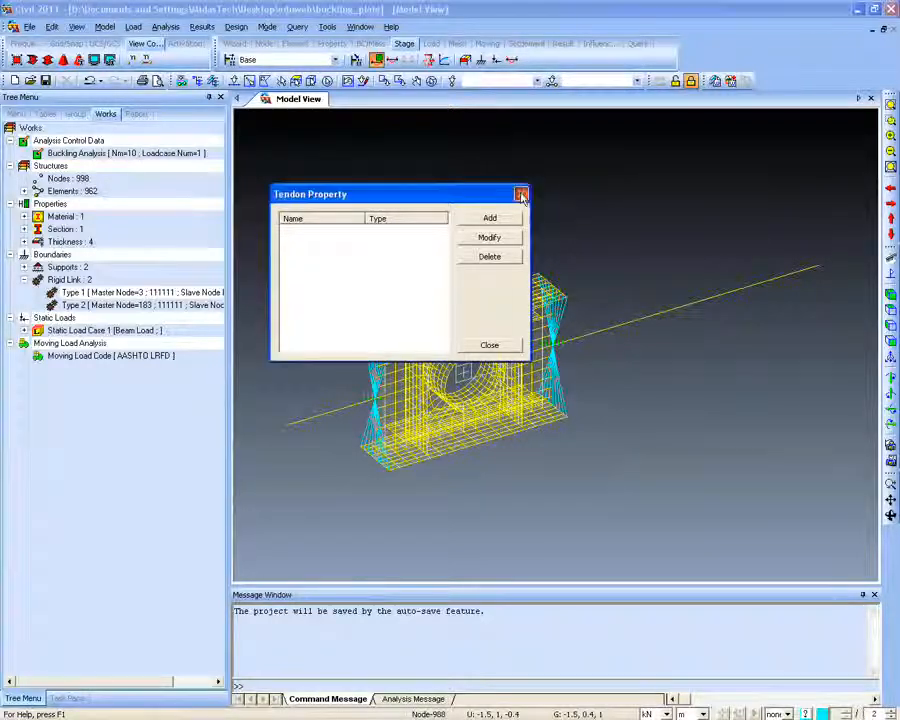
left_click(489, 345)
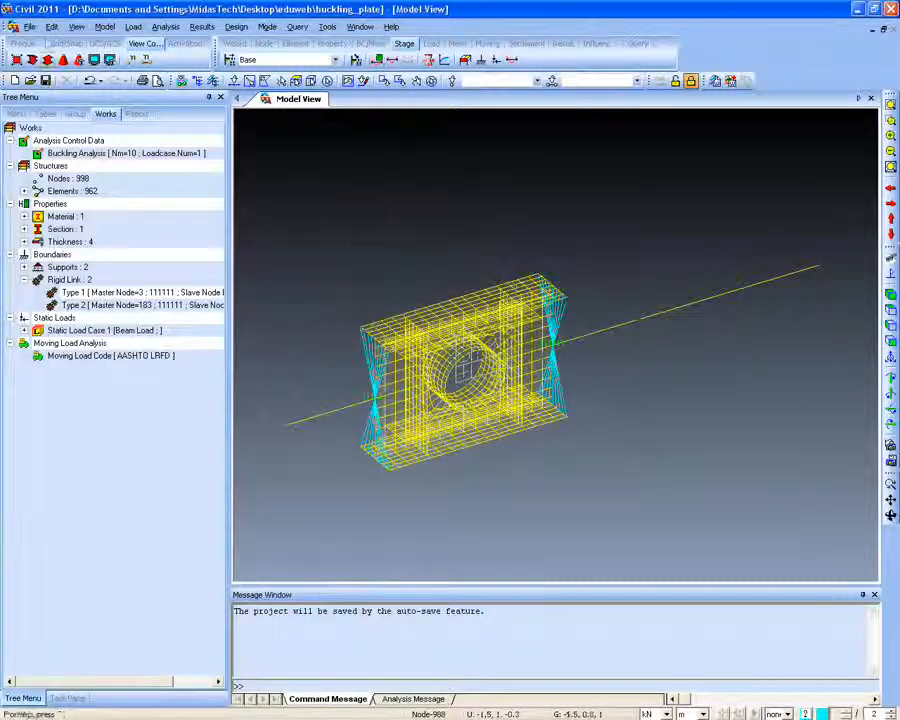
Examine the options for exporting the model to an AutoCAD DXF file, without exporting it
left_click(30, 27)
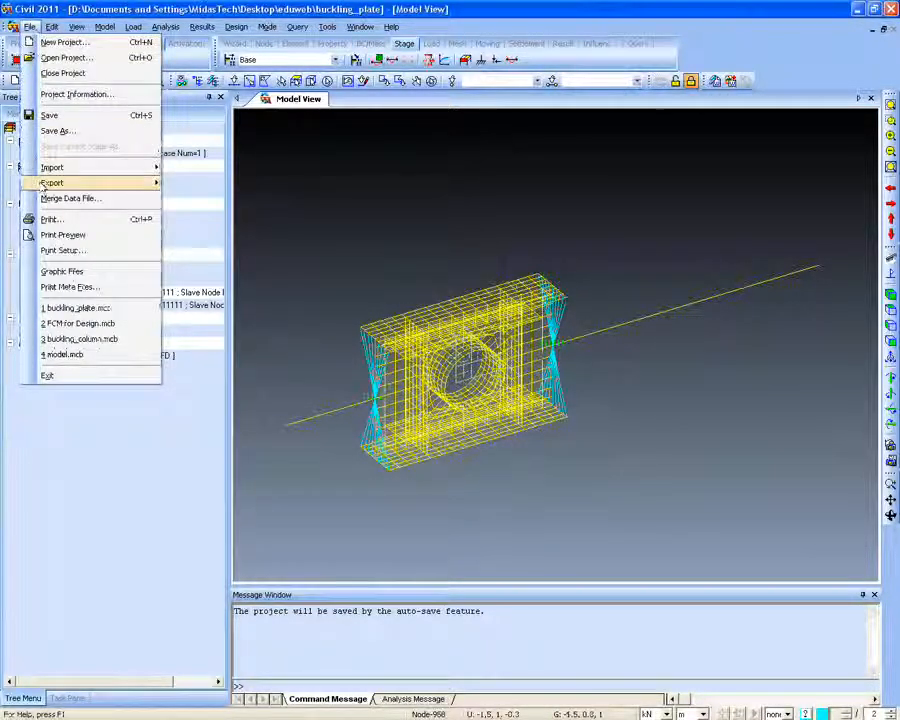
mouse_move(58, 183)
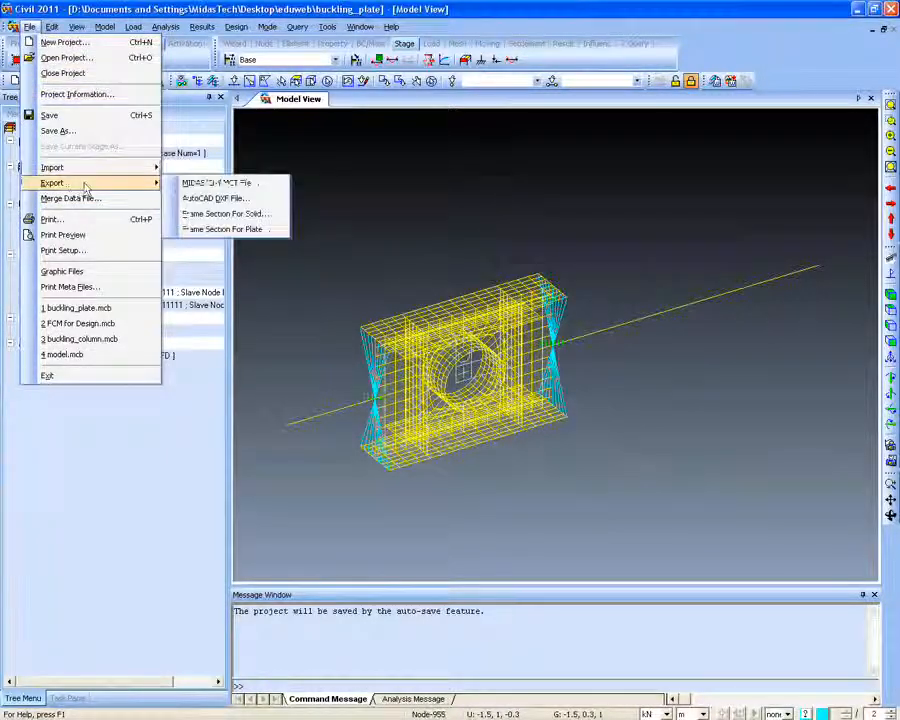
left_click(230, 196)
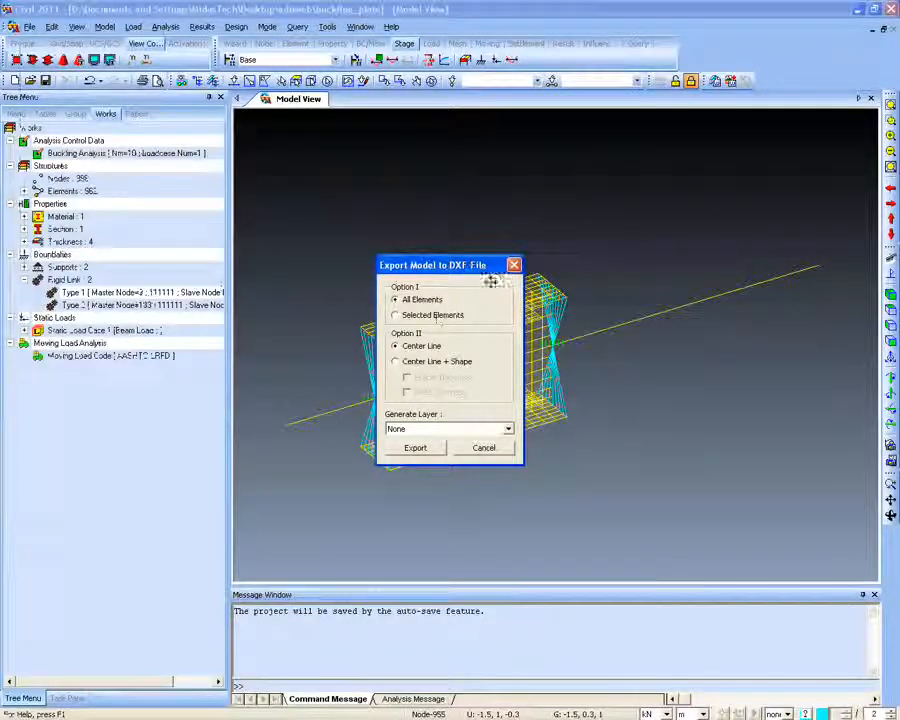
left_click_drag(482, 265, 411, 256)
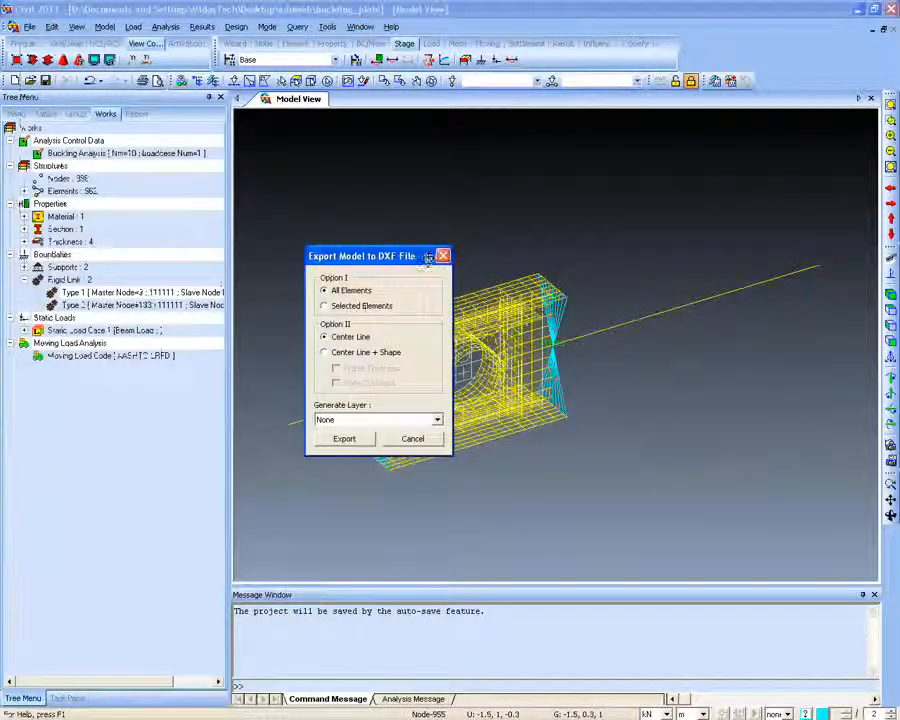
left_click(443, 257)
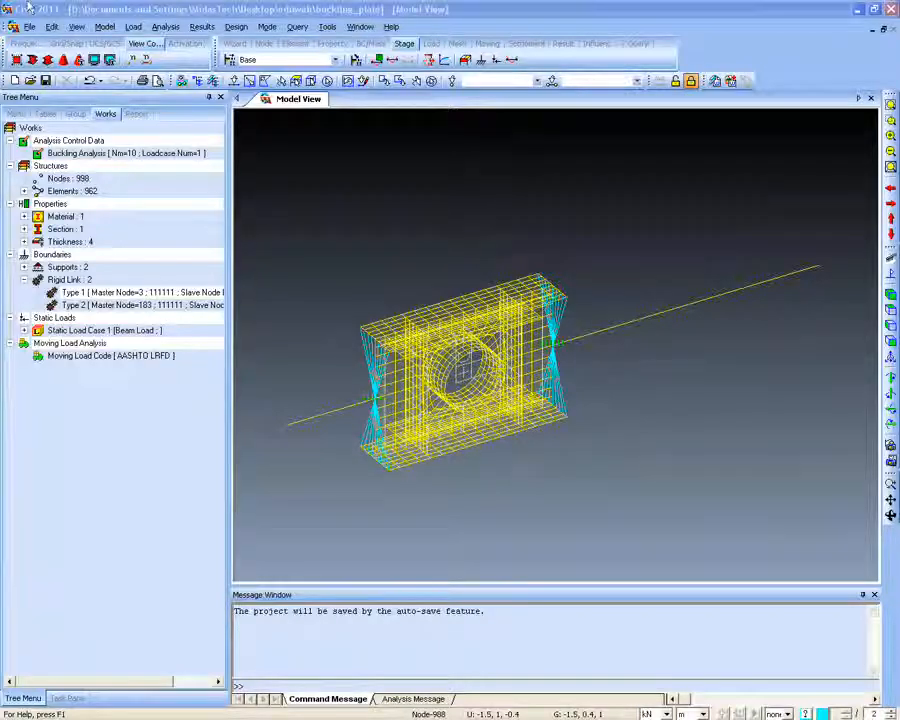
Review the Heat of Hydration Analysis Control settings, including creep and shrinkage, and close them without changes
left_click(166, 26)
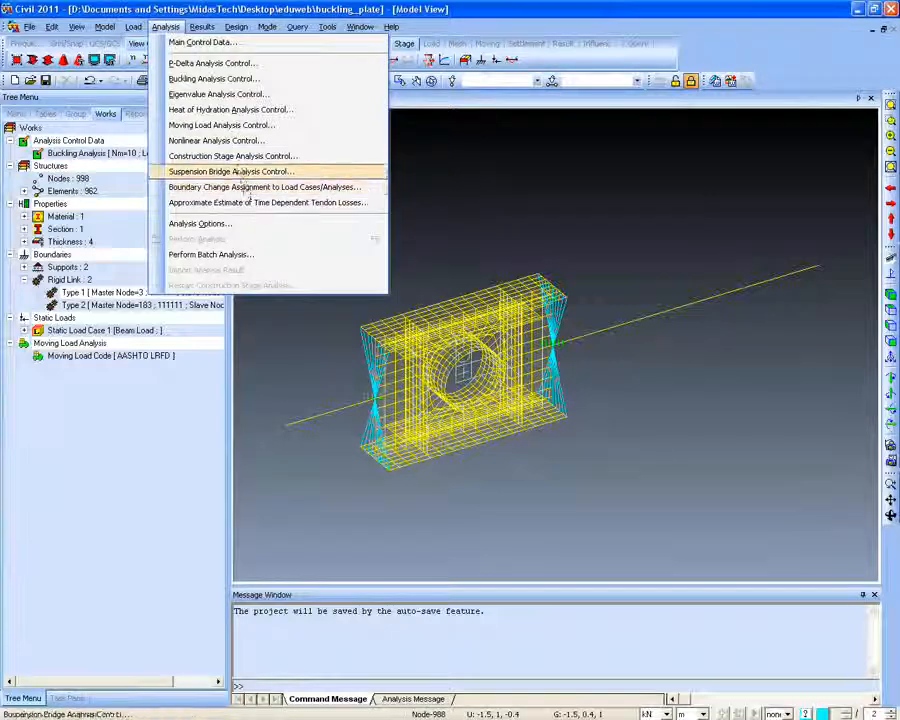
left_click(230, 109)
left_click_drag(382, 141, 335, 137)
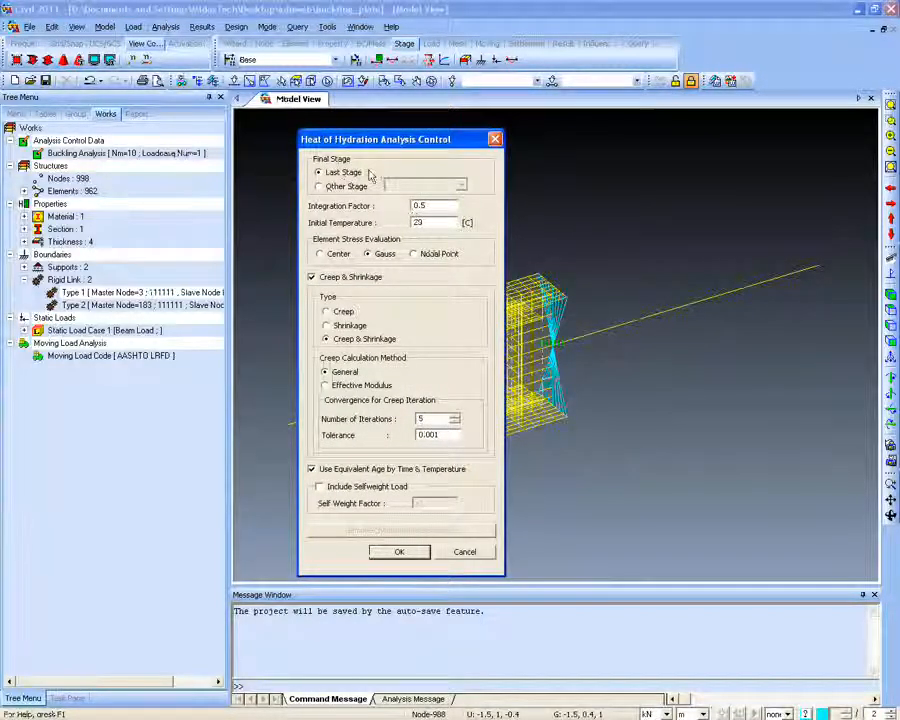
left_click_drag(329, 139, 321, 138)
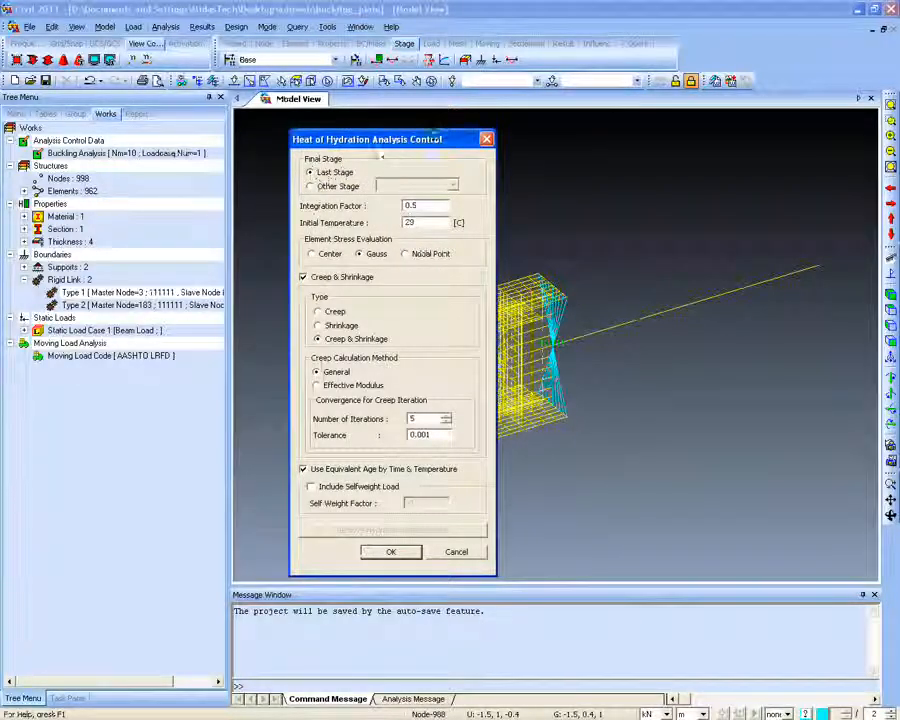
left_click(485, 139)
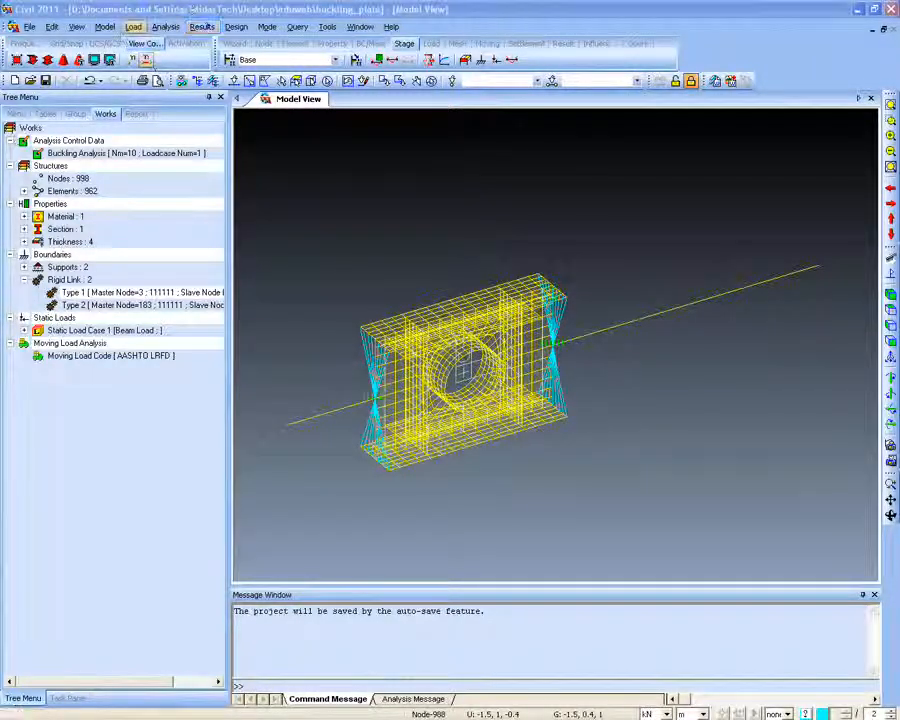
Review the element types available in Create Elements, show the Solid type with 8 nodes, and close without creating any
left_click(104, 26)
mouse_move(183, 138)
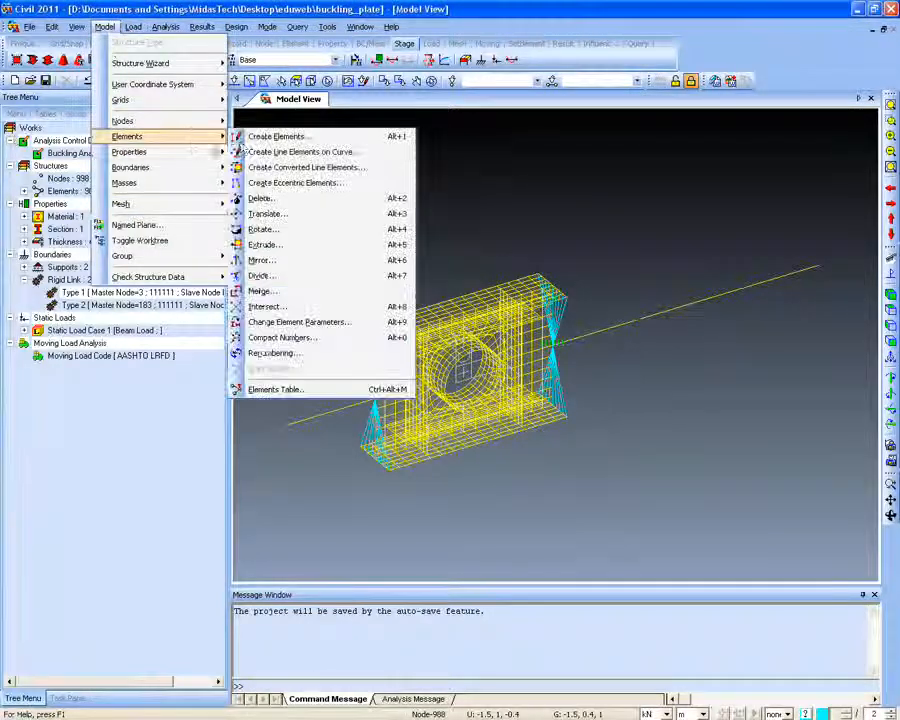
left_click(258, 137)
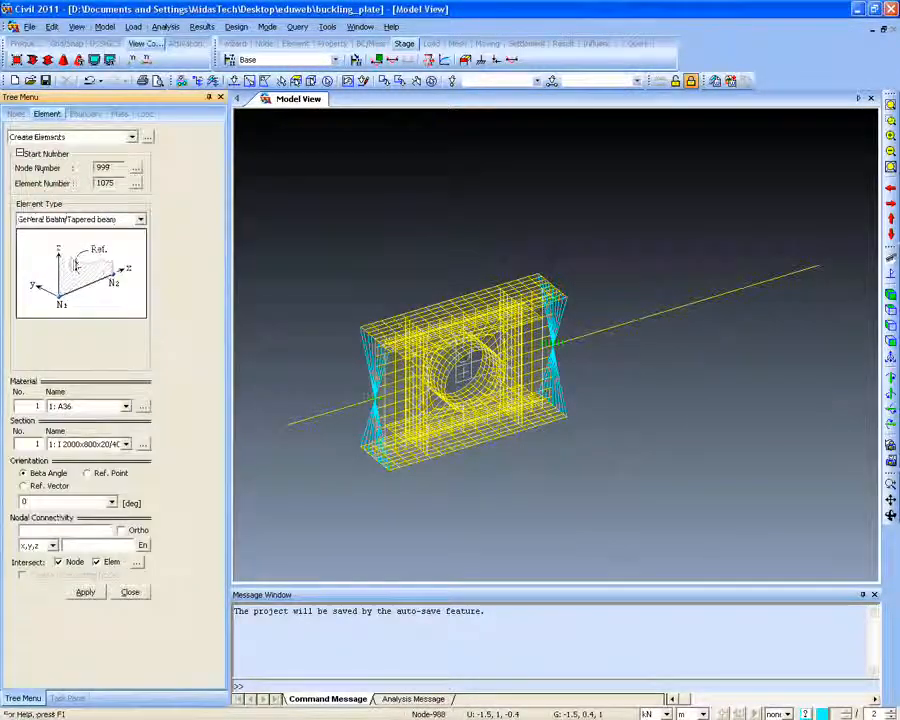
left_click(112, 219)
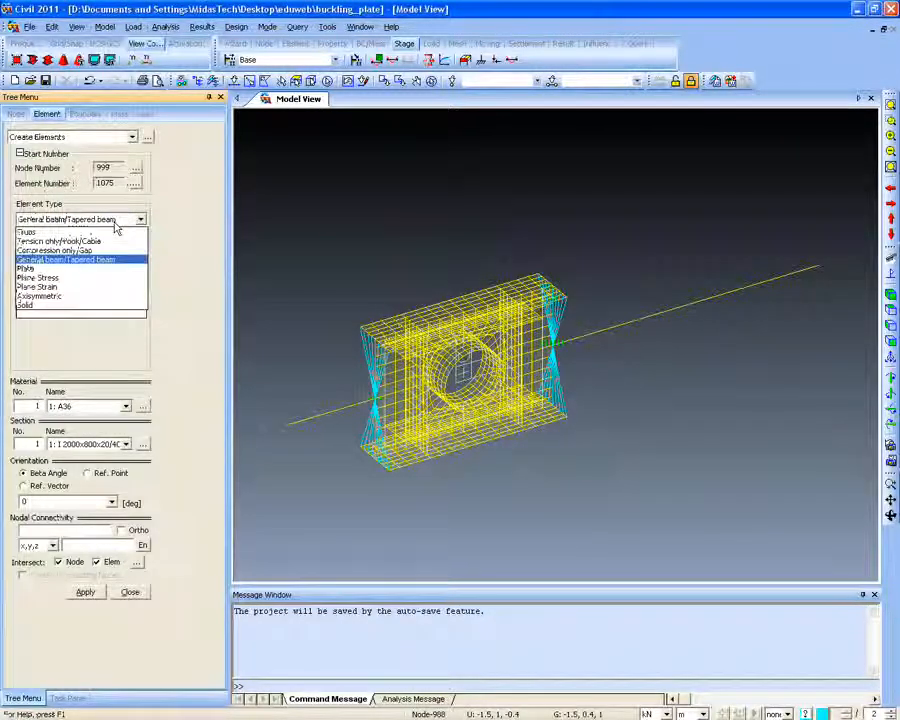
left_click(101, 291)
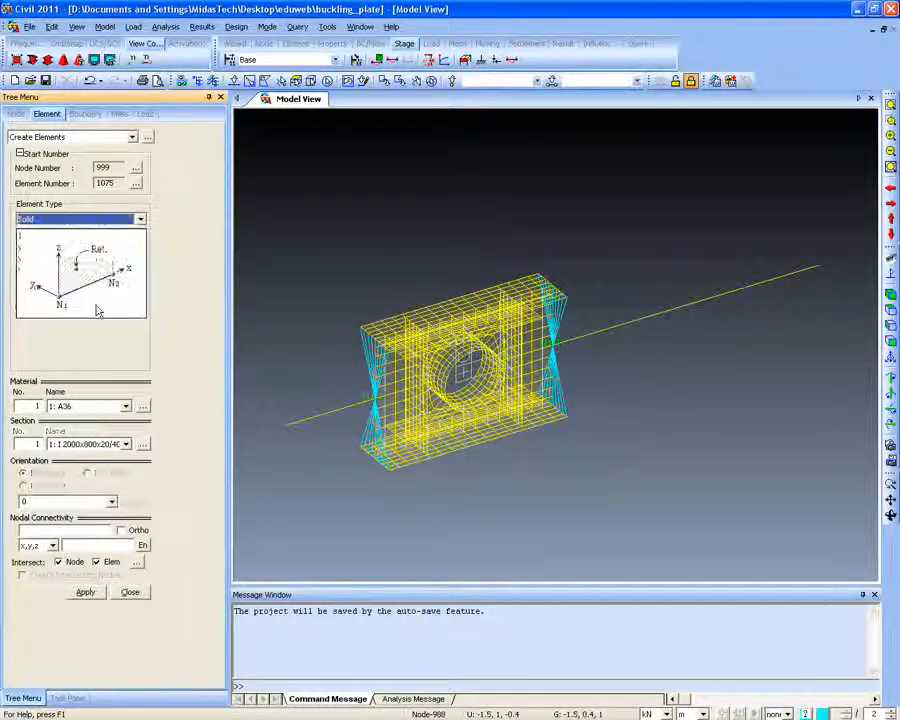
key("Down")
key("Down")
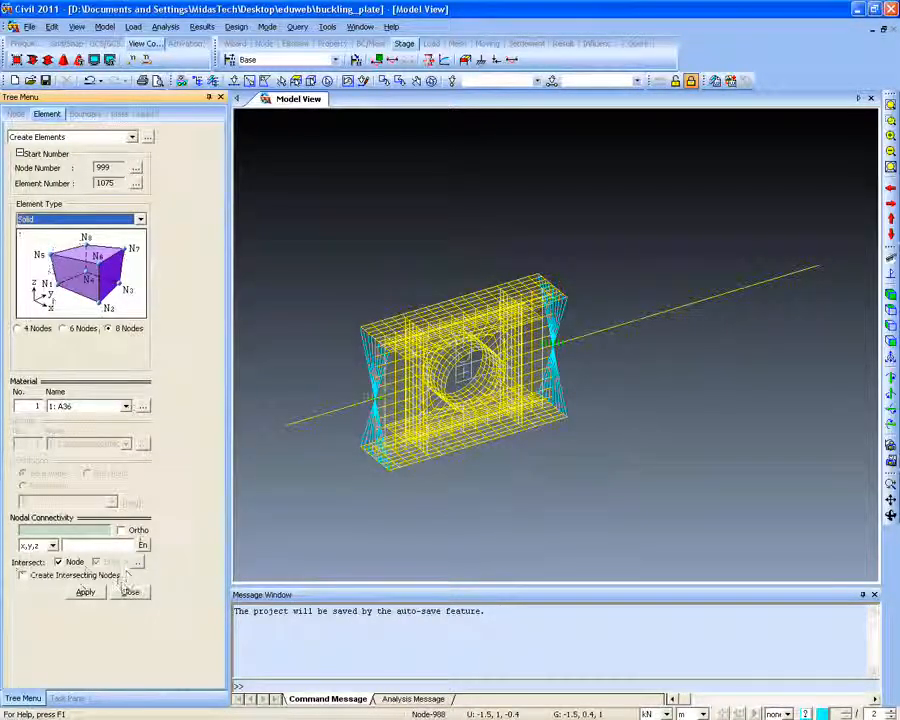
left_click(130, 591)
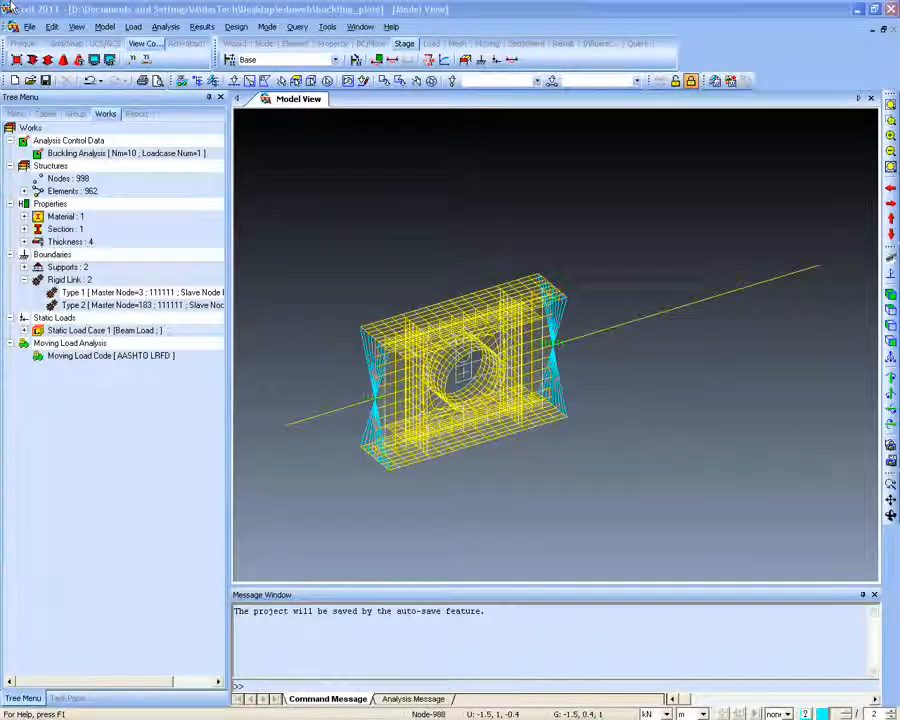
Switch the model to preprocessing mode so that the boundary definition commands can be used
left_click(113, 28)
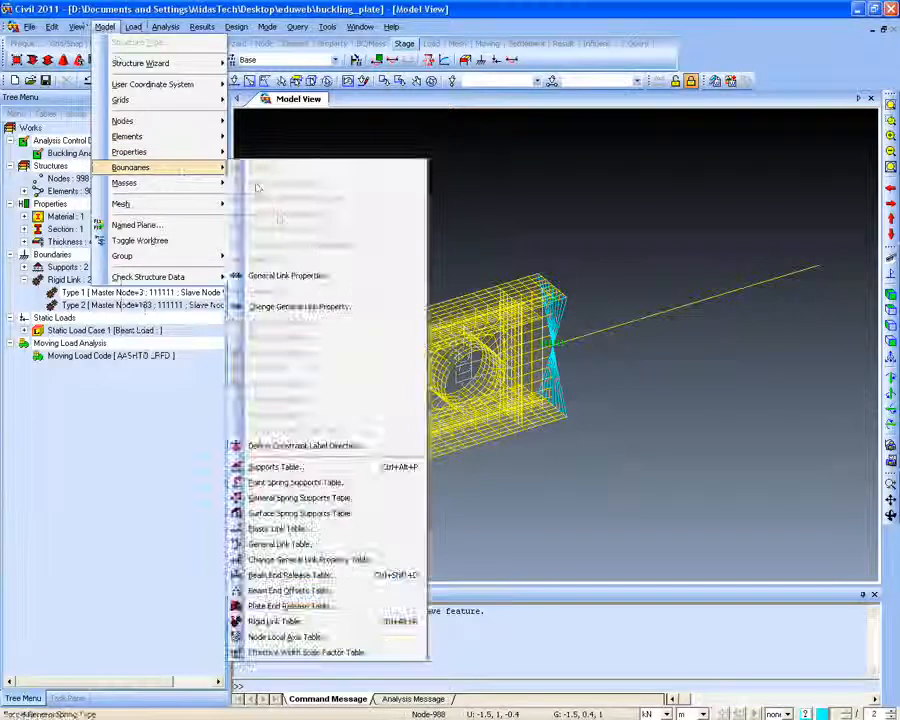
left_click(267, 27)
left_click(267, 27)
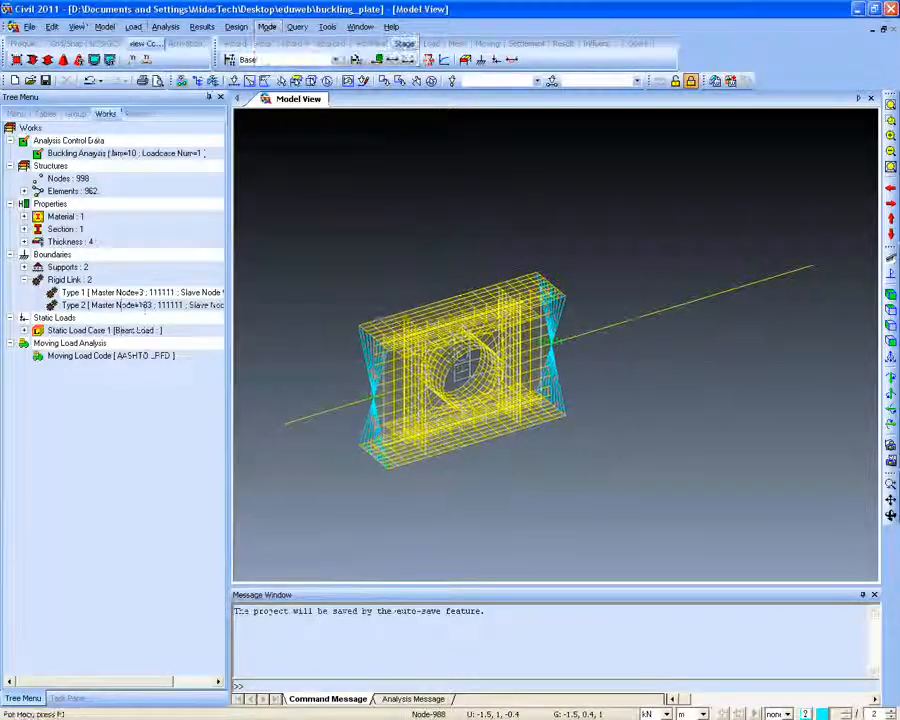
Review the general link property types, choosing Lead Rubber Bearing Isolator with the Force application type, and cancel the definition
left_click(104, 27)
mouse_move(213, 170)
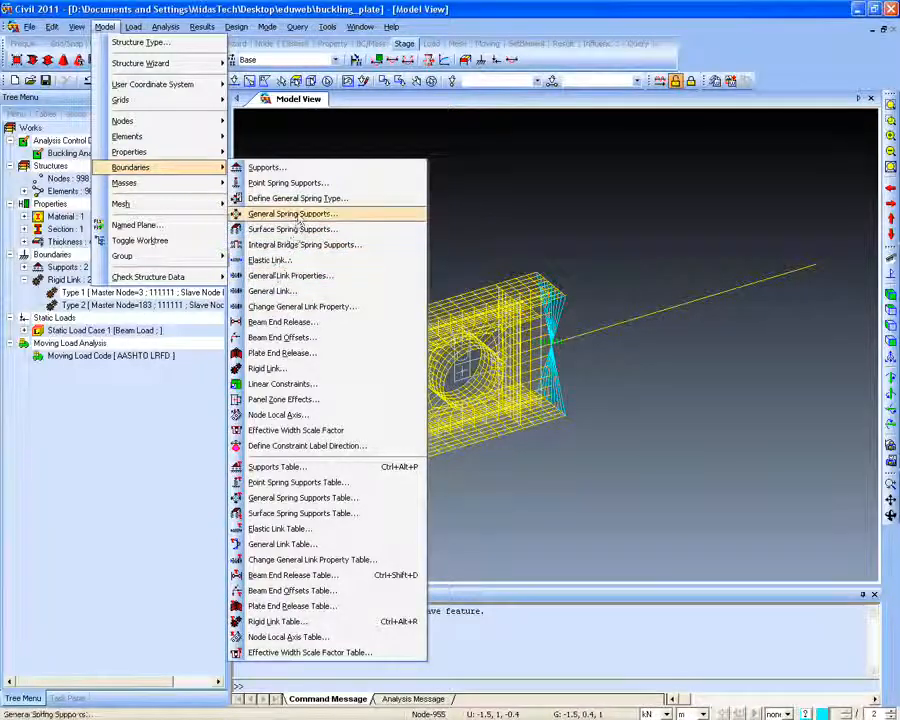
left_click(315, 283)
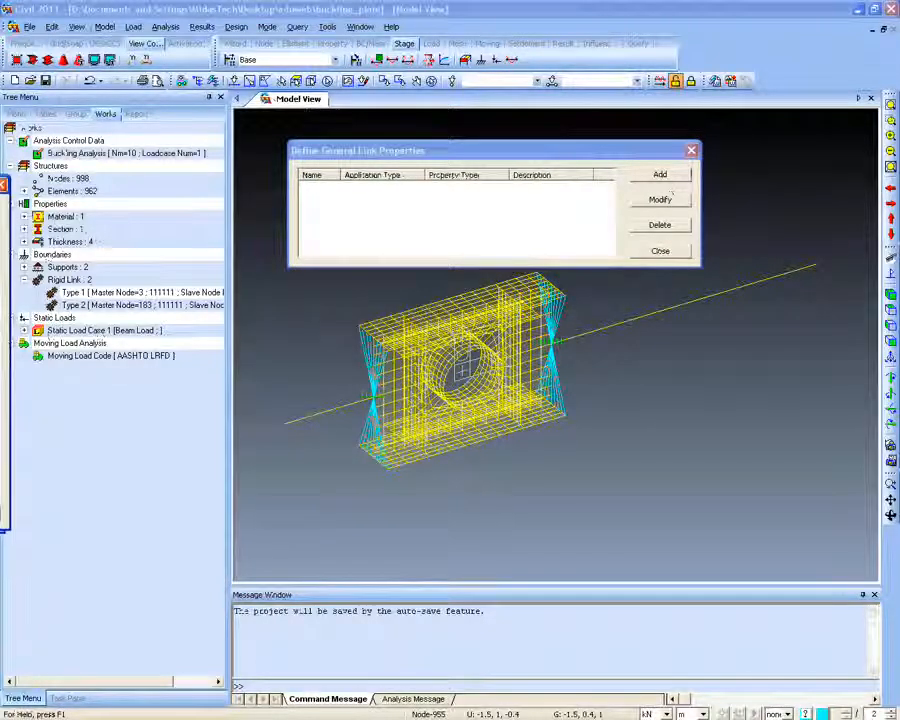
left_click(660, 174)
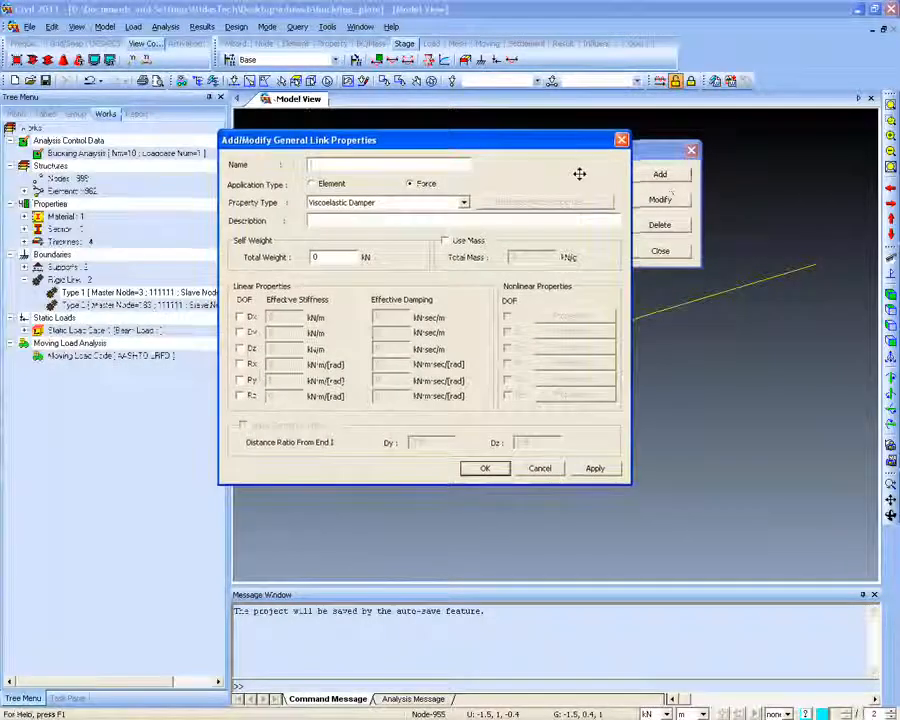
left_click(420, 203)
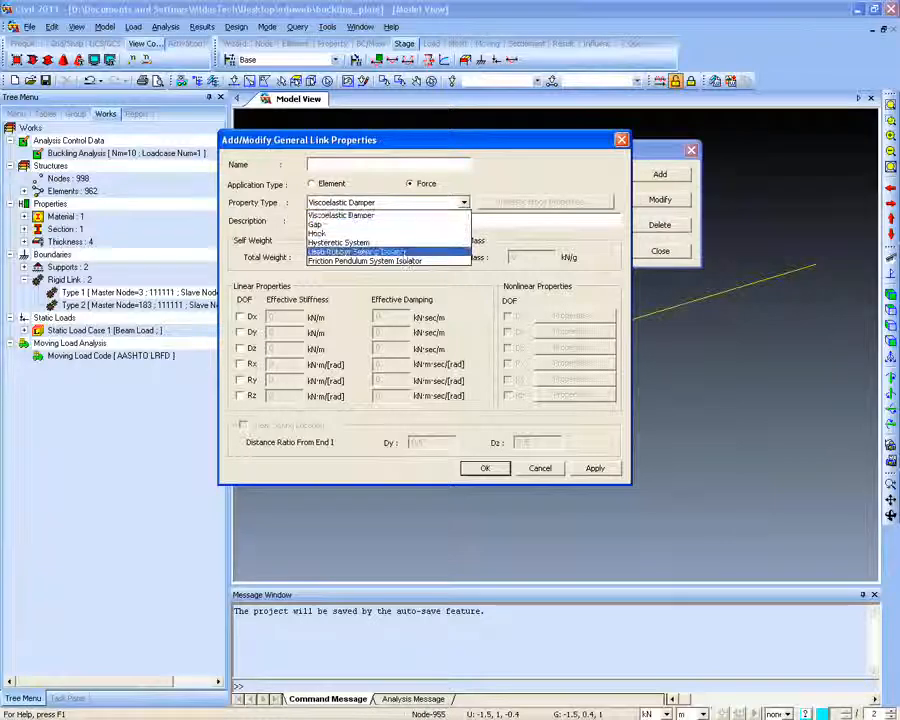
left_click(370, 251)
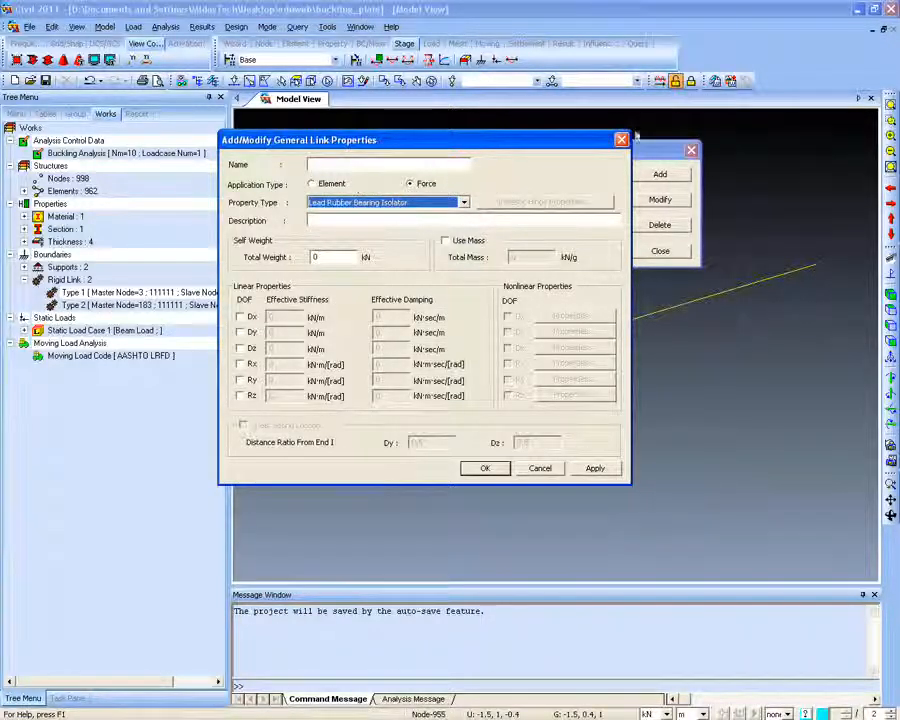
key("Escape")
key("Escape")
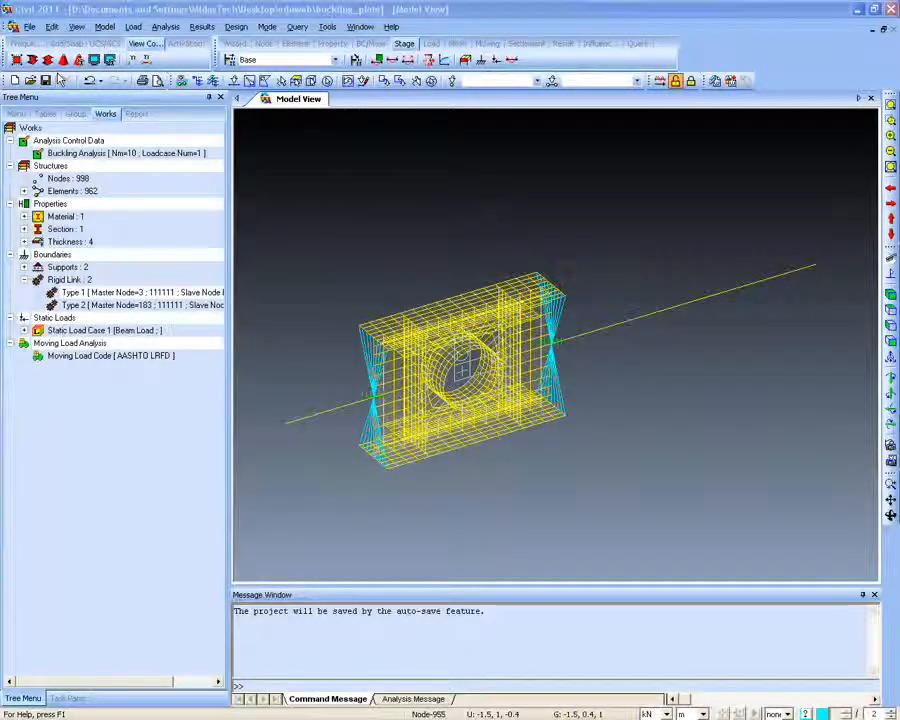
Examine the plate result options in the Moving Load Analysis Control Data, try enabling Stress Calculation with Center + Nodal, and cancel
left_click(167, 27)
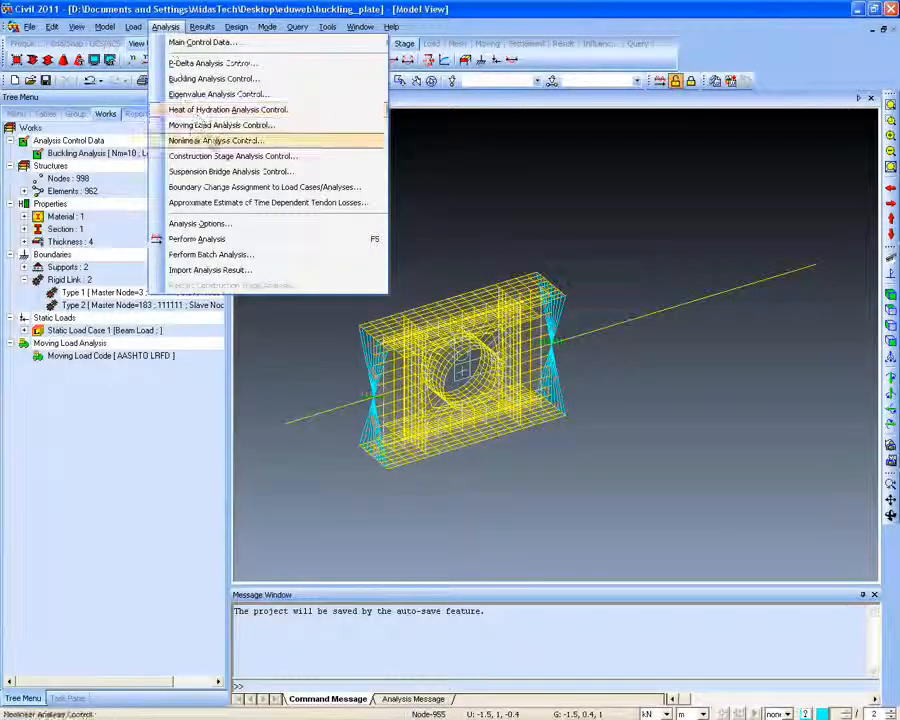
left_click(215, 125)
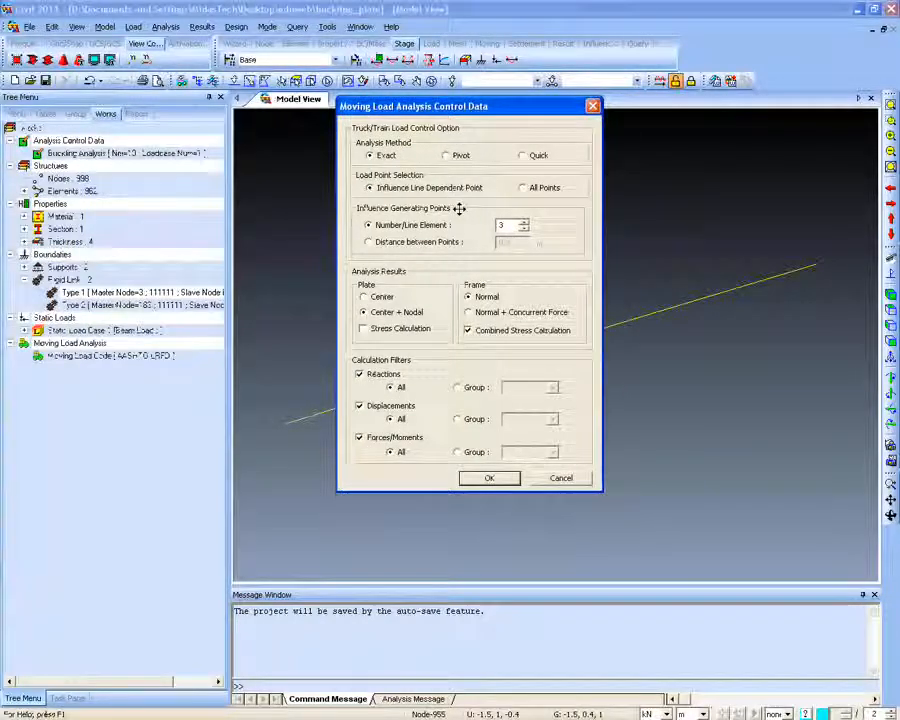
left_click(365, 328)
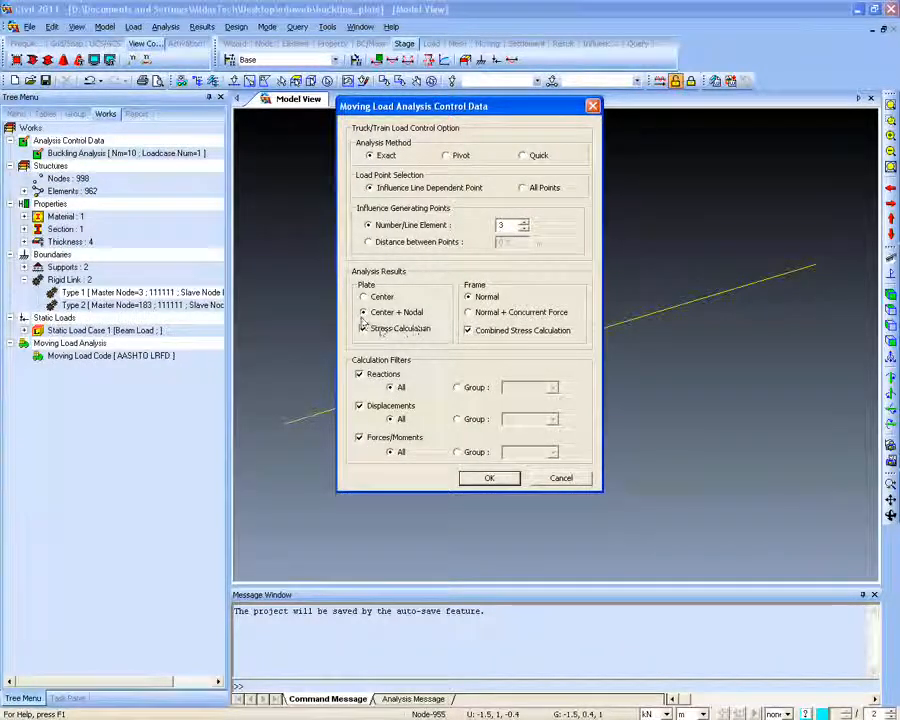
left_click(378, 314)
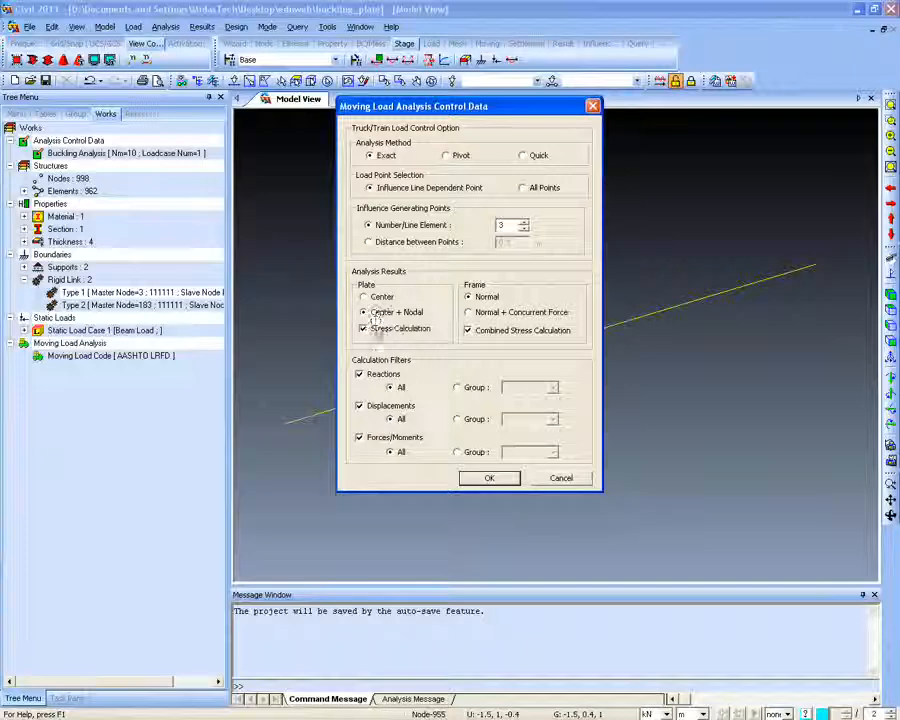
left_click(374, 331)
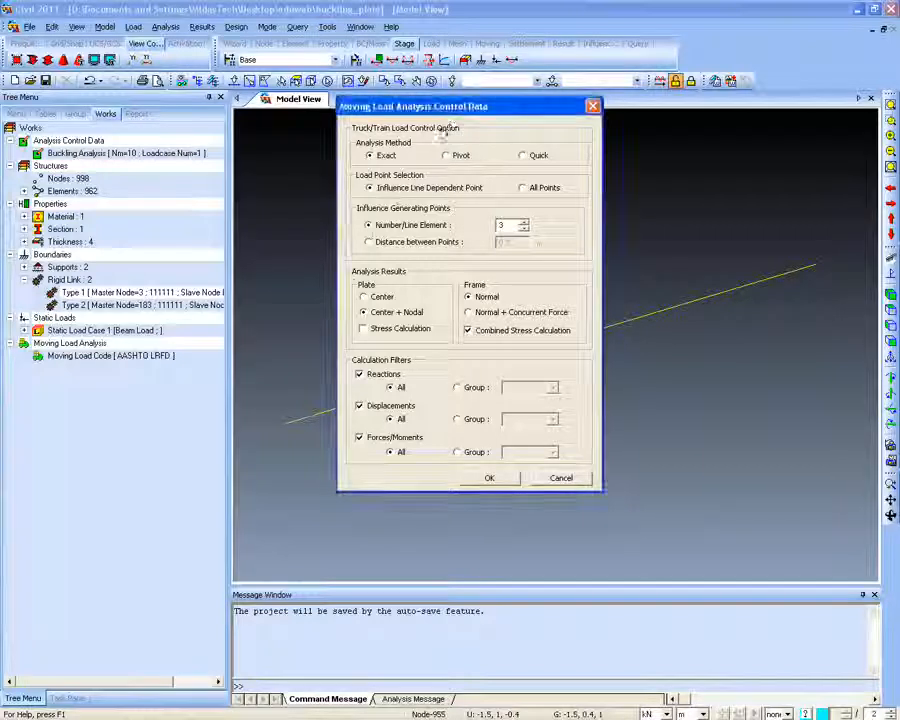
left_click(364, 328)
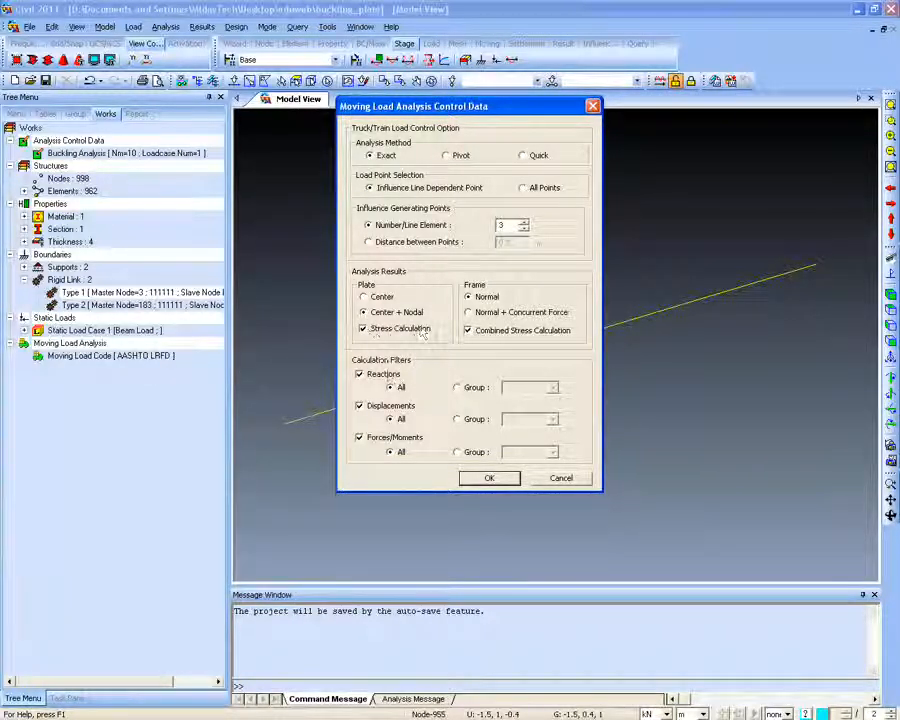
left_click(552, 478)
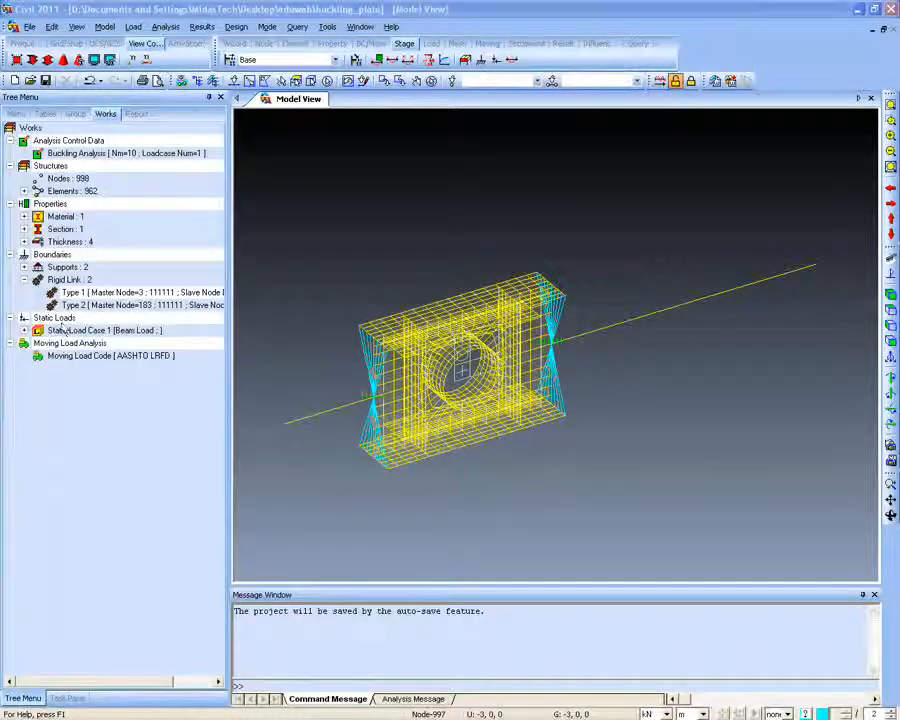
mouse_move(450, 333)
middle_mouse_down("ctrl")
mouse_move(446, 315)
mouse_move(436, 330)
middle_mouse_up("ctrl")
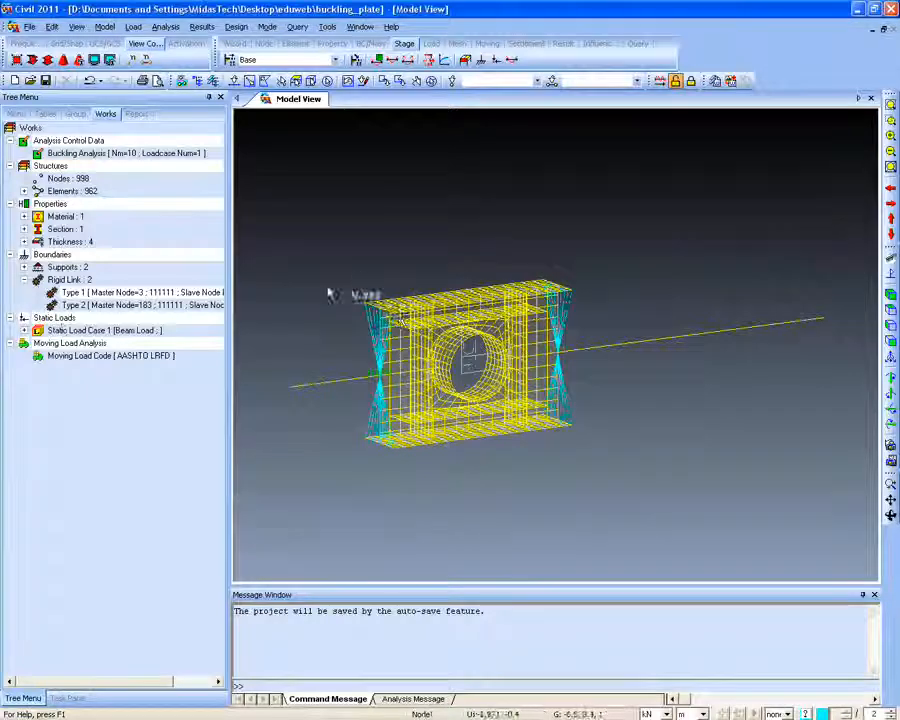